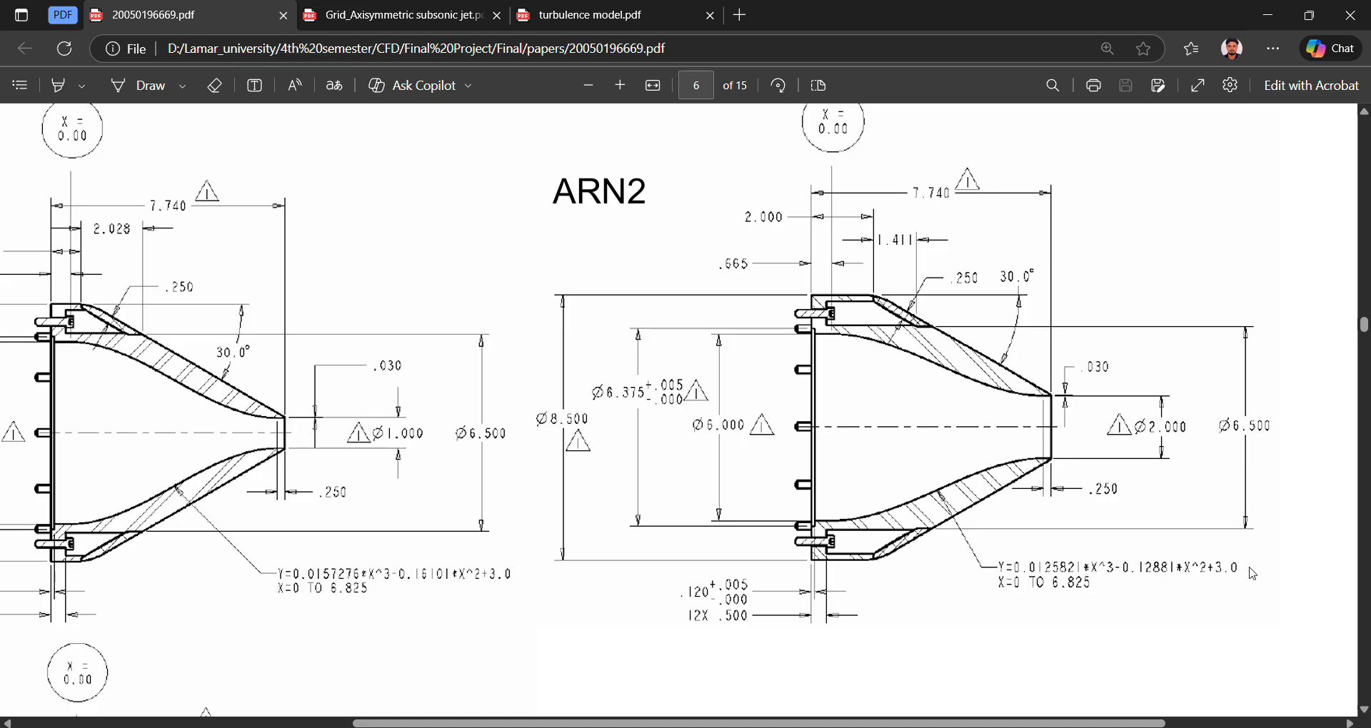
Switch to the Excel workbook and check the nozzle coordinates, including the first and last x values and the column B profile formula.
left_click(885, 727)
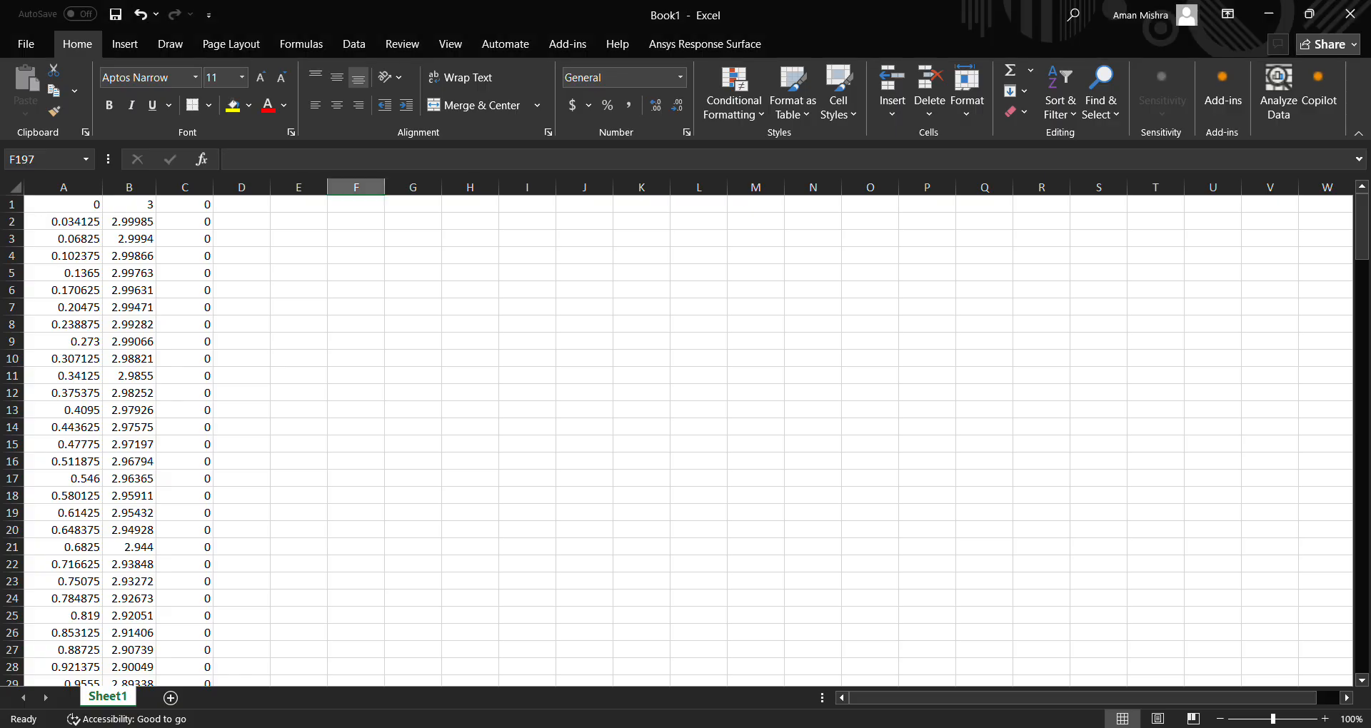
left_click(80, 203)
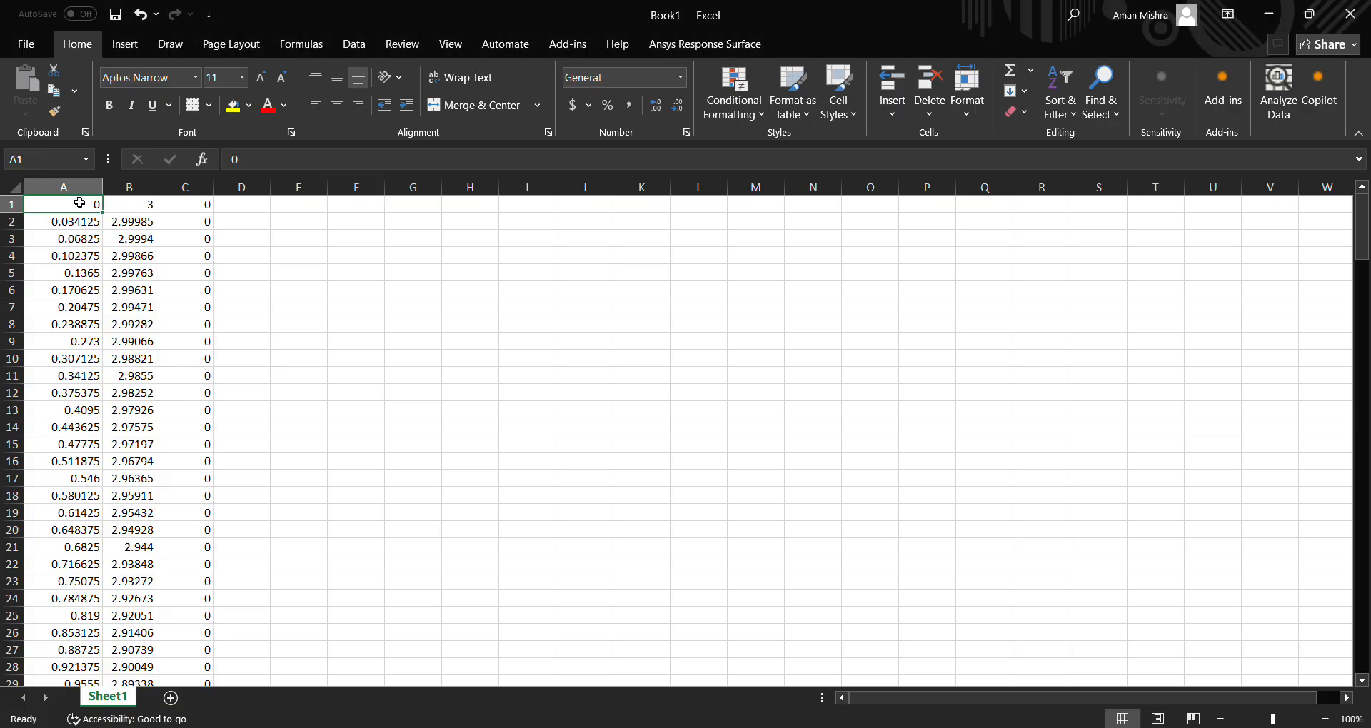
left_click_drag(1364, 248, 1262, 632)
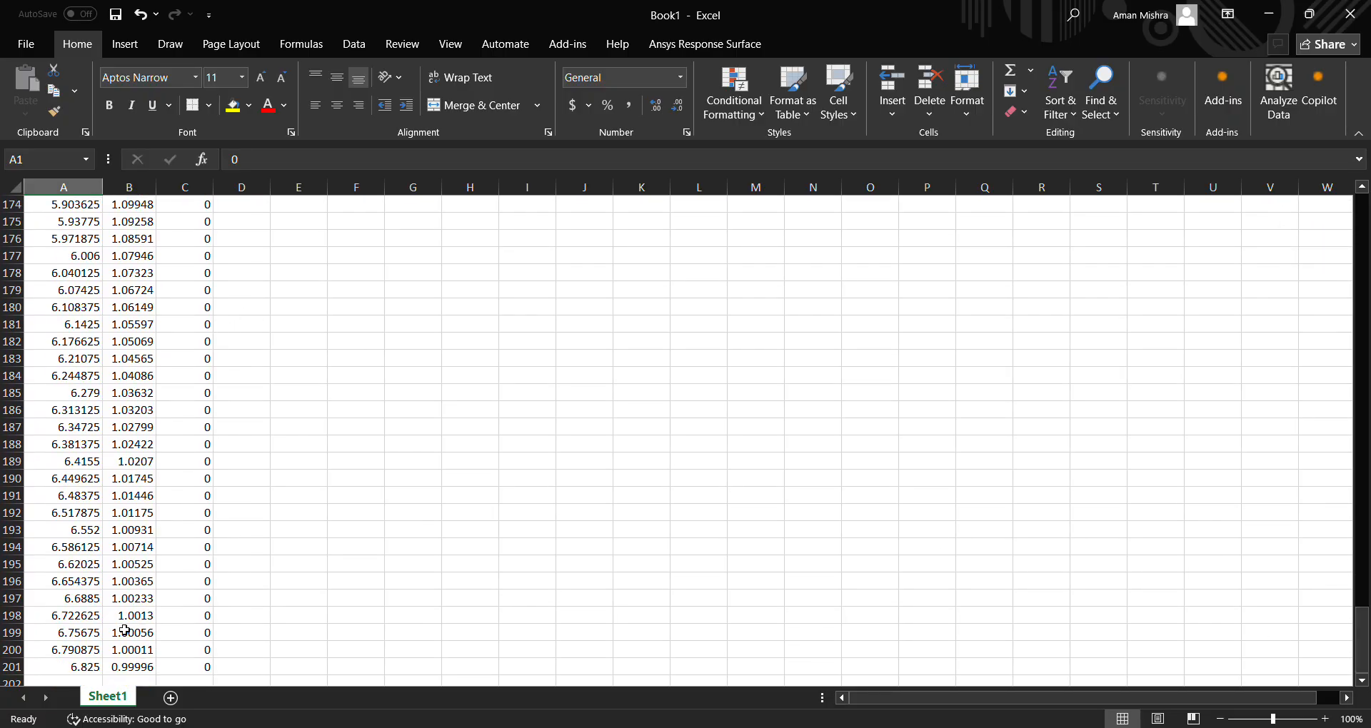
left_click(77, 661)
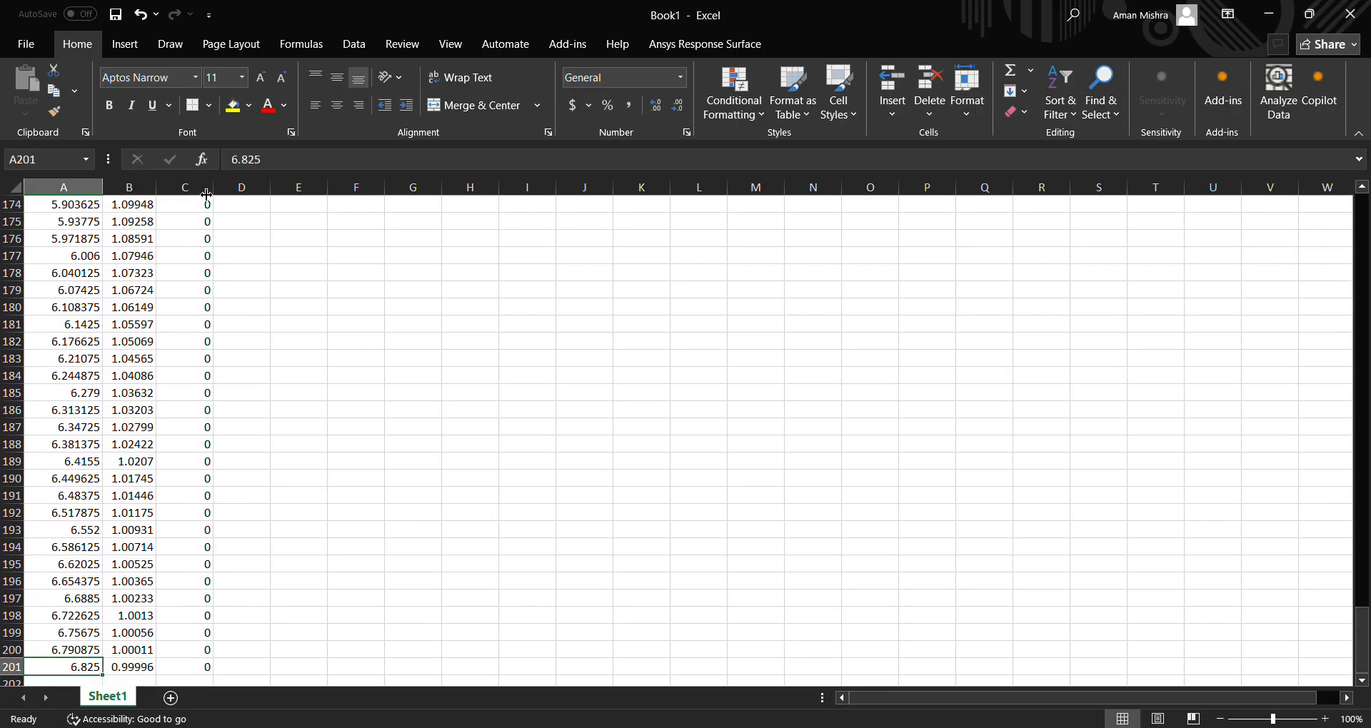
scroll(200, 286, "up", 4)
left_click(139, 222)
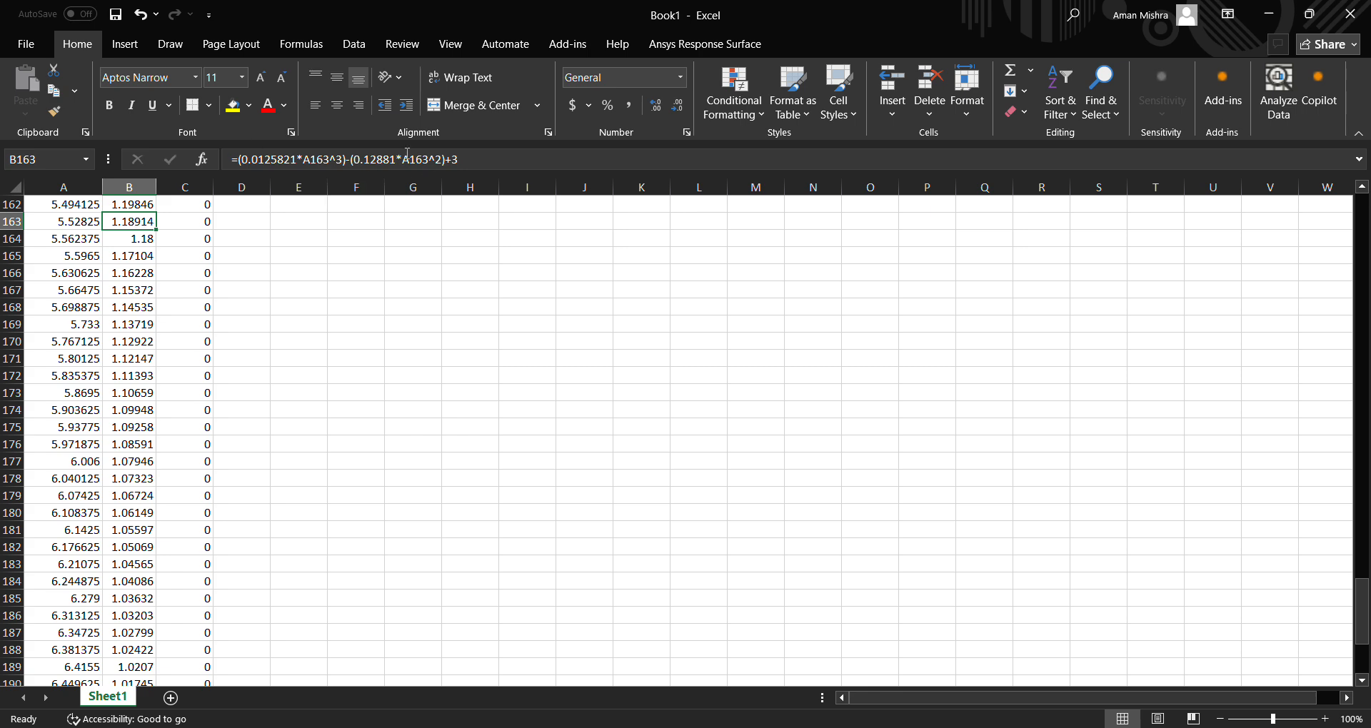
scroll(177, 515, "up", 20)
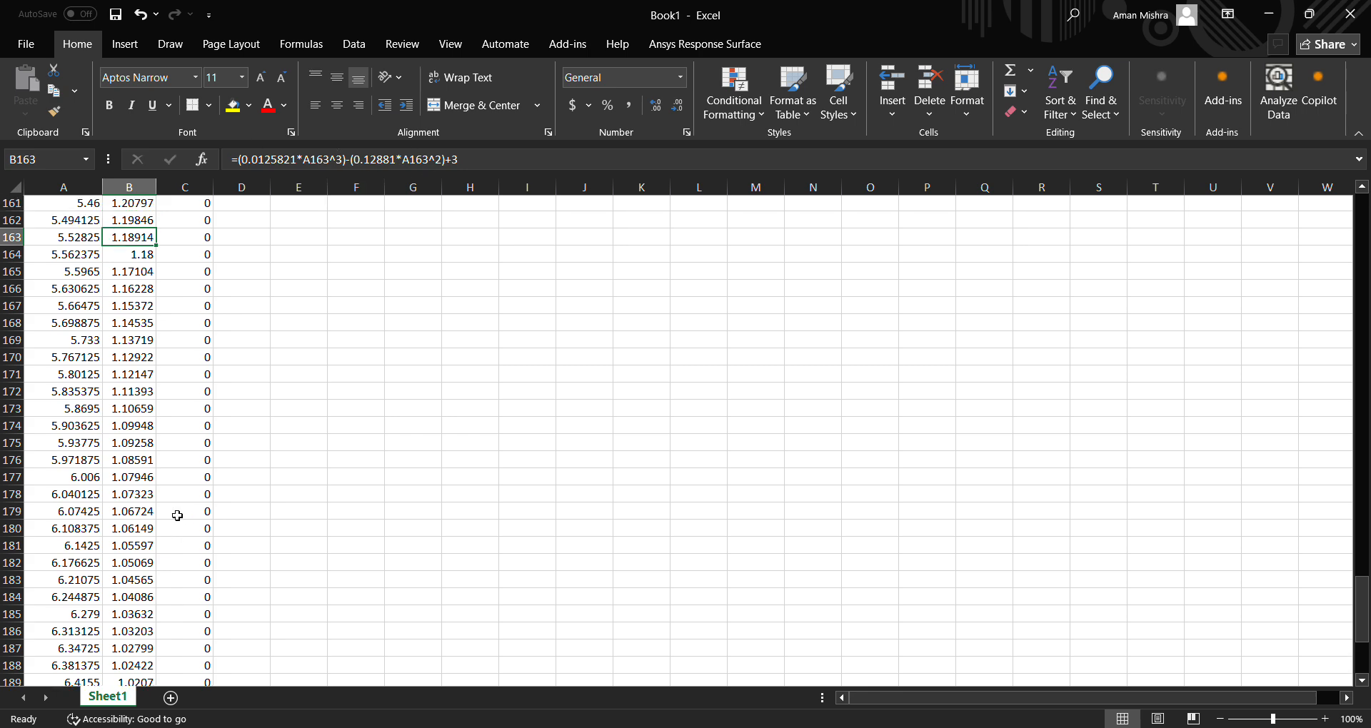
scroll(177, 516, "up", 20)
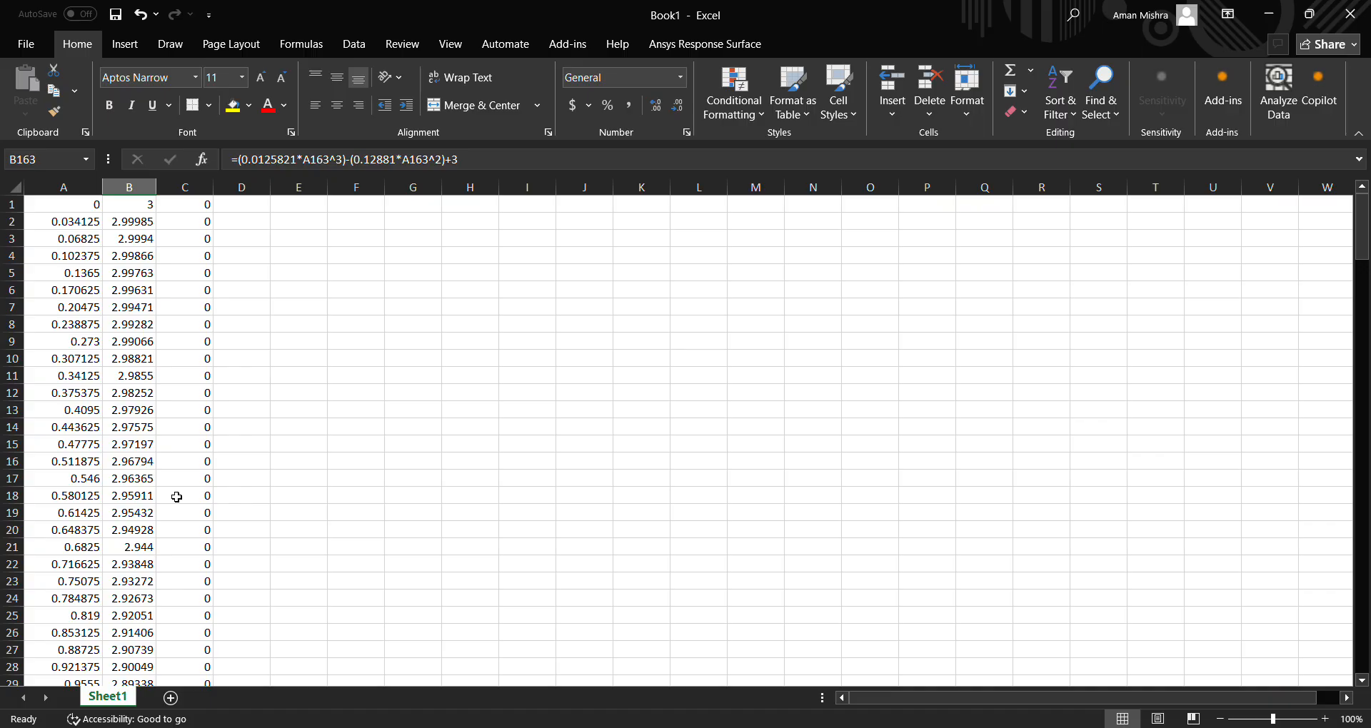
left_click(23, 55)
left_click(93, 331)
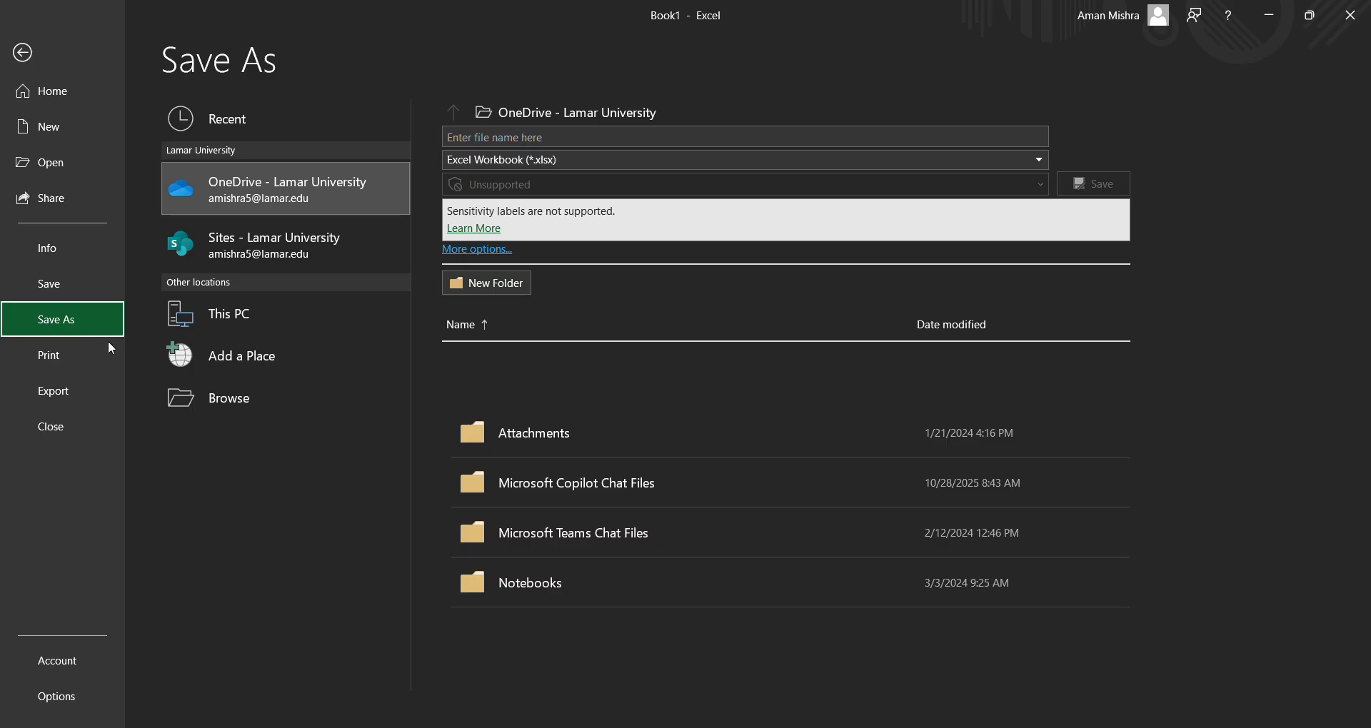
left_click(268, 404)
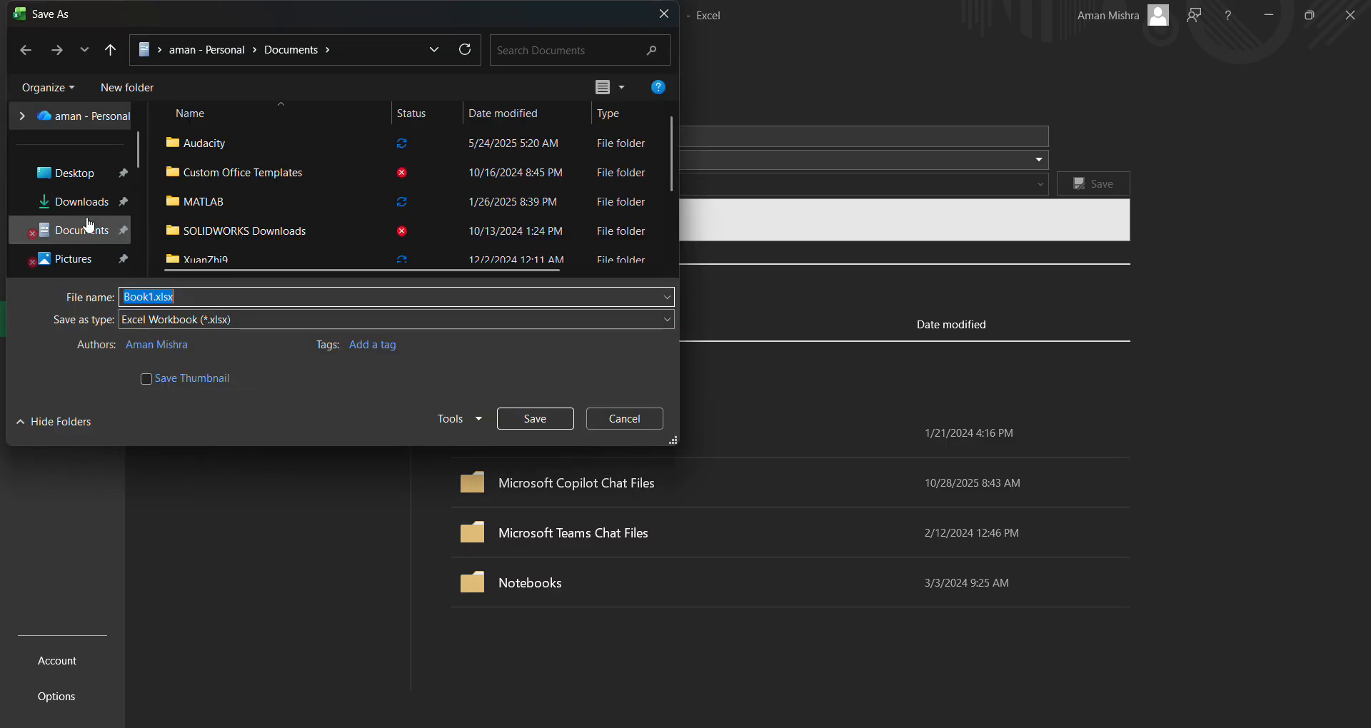
left_click(260, 321)
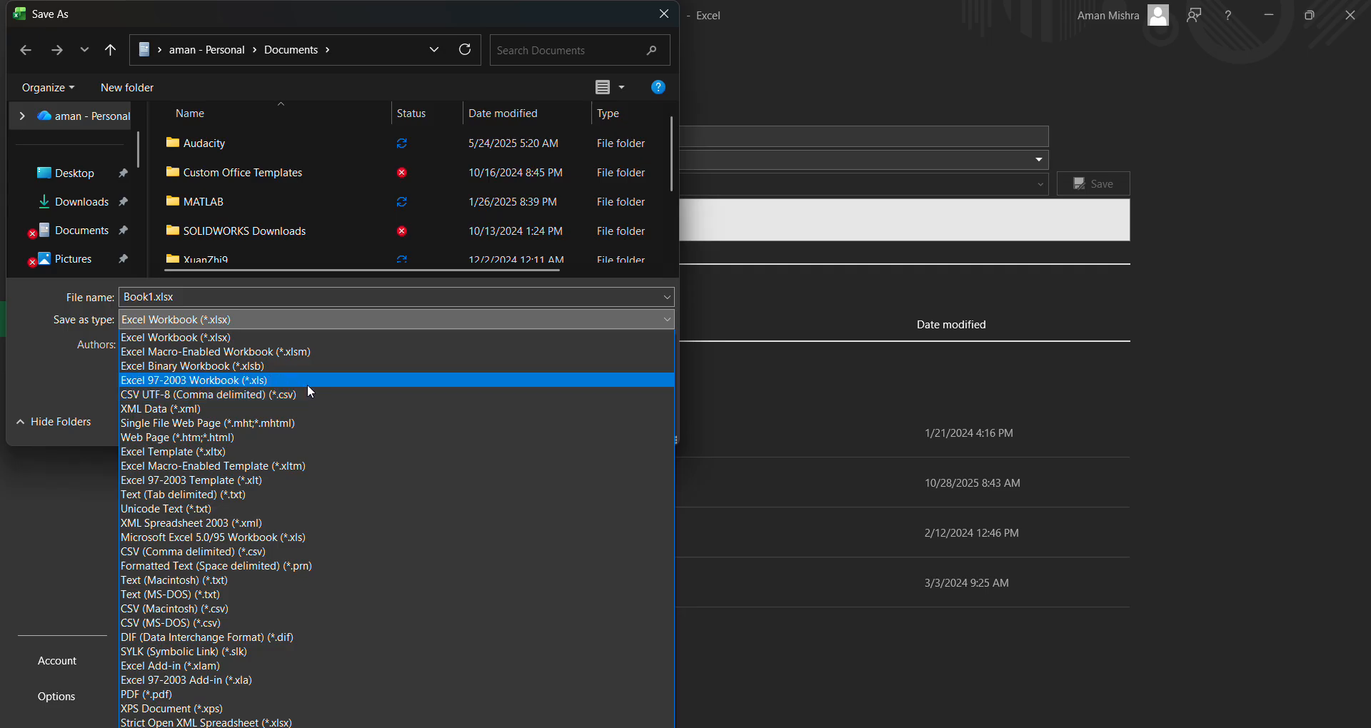
left_click(271, 495)
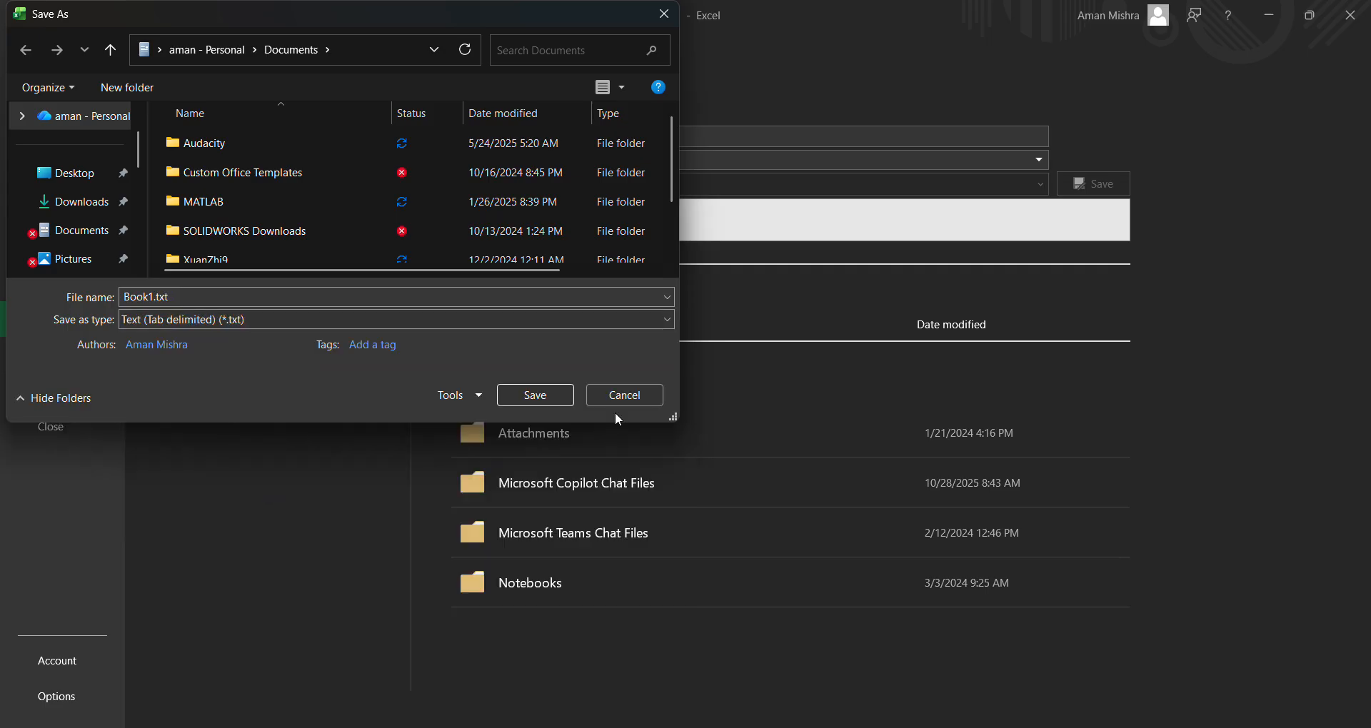
left_click(325, 325)
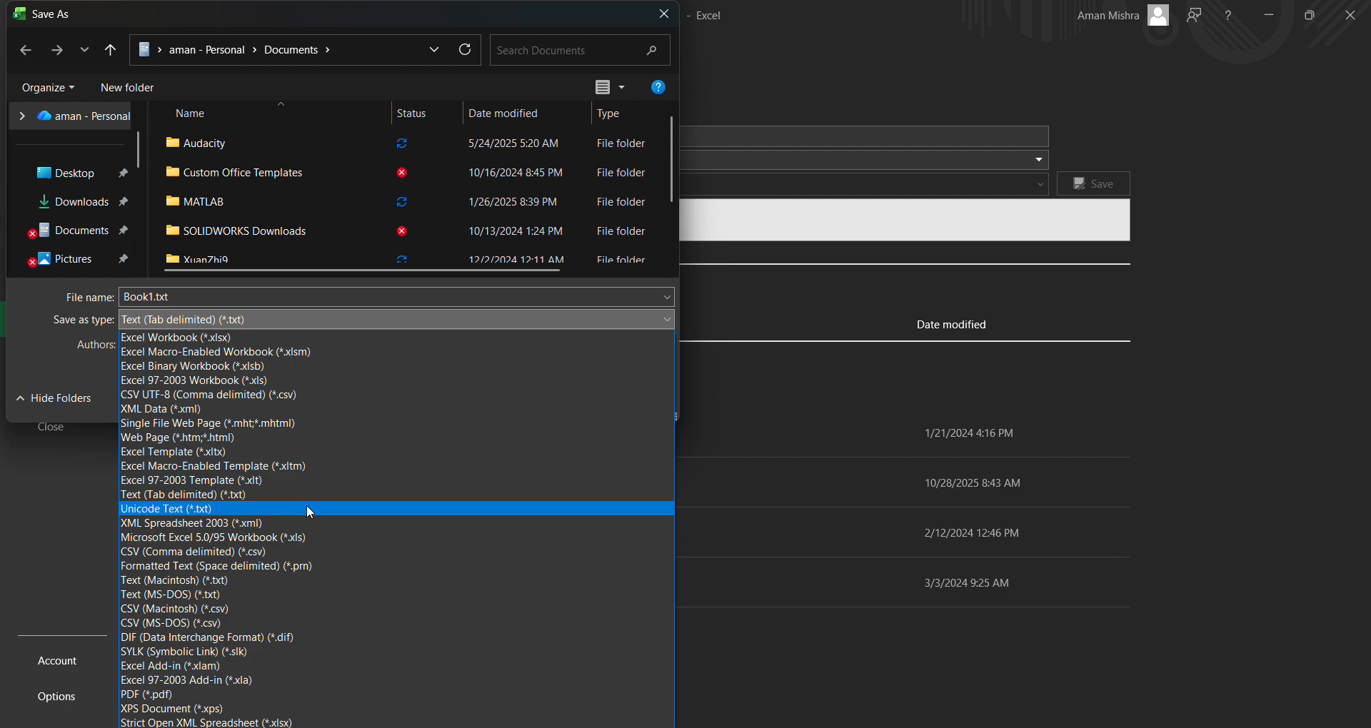
left_click(422, 297)
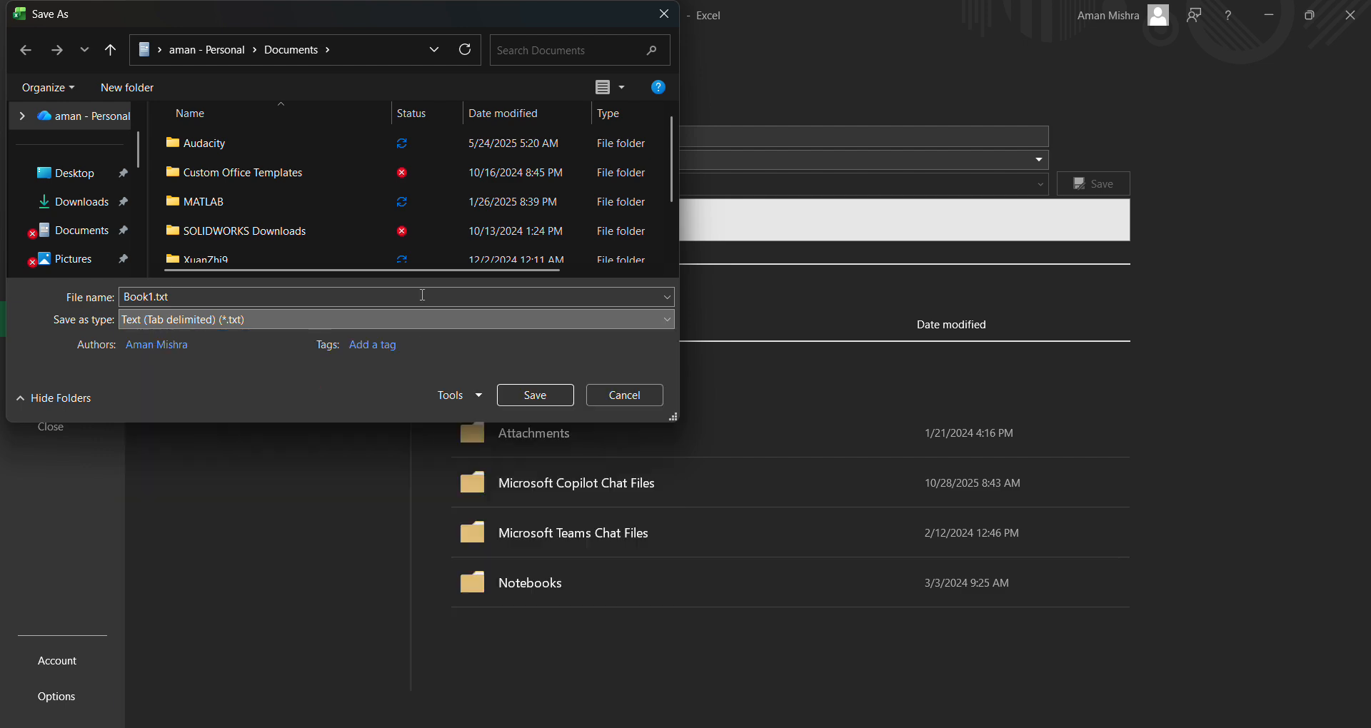
left_click(628, 395)
left_click(23, 57)
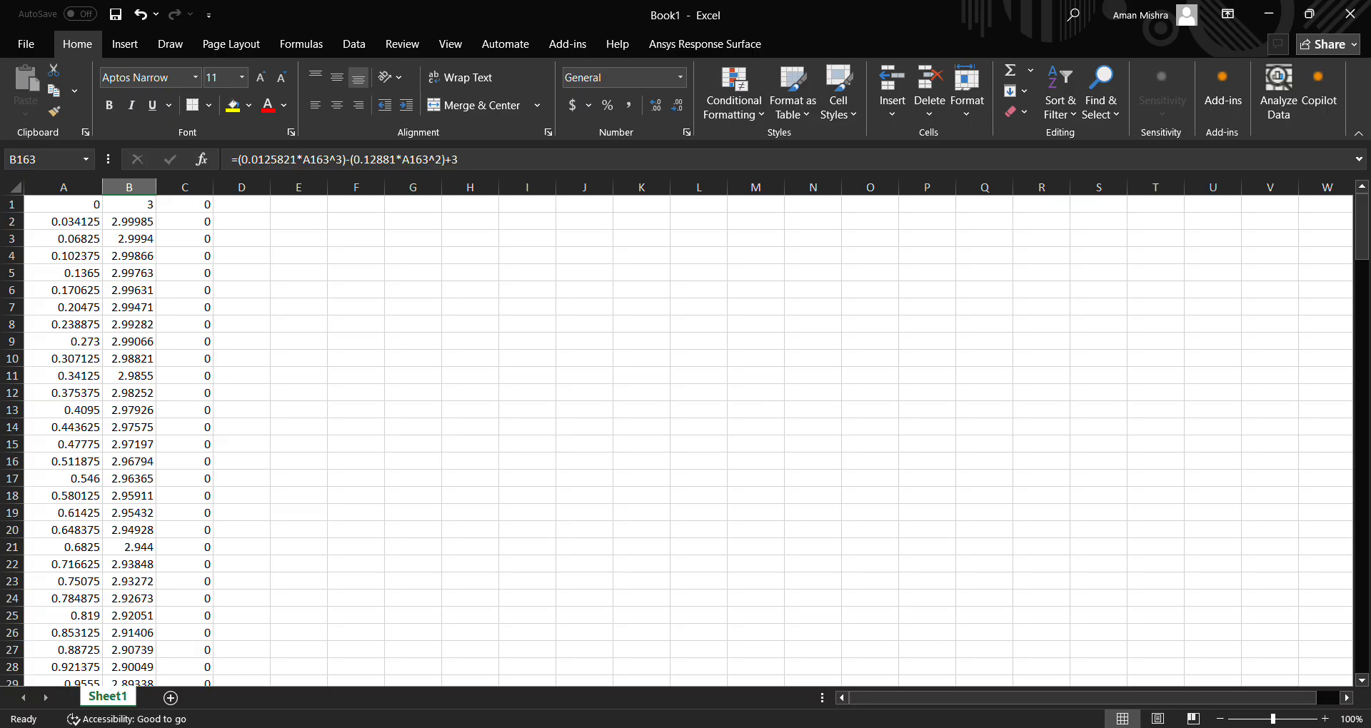
Switch to turbulence model.pdf in the browser and examine the axisymmetric jet domain and boundary-condition figure on page 2.
left_click(963, 727)
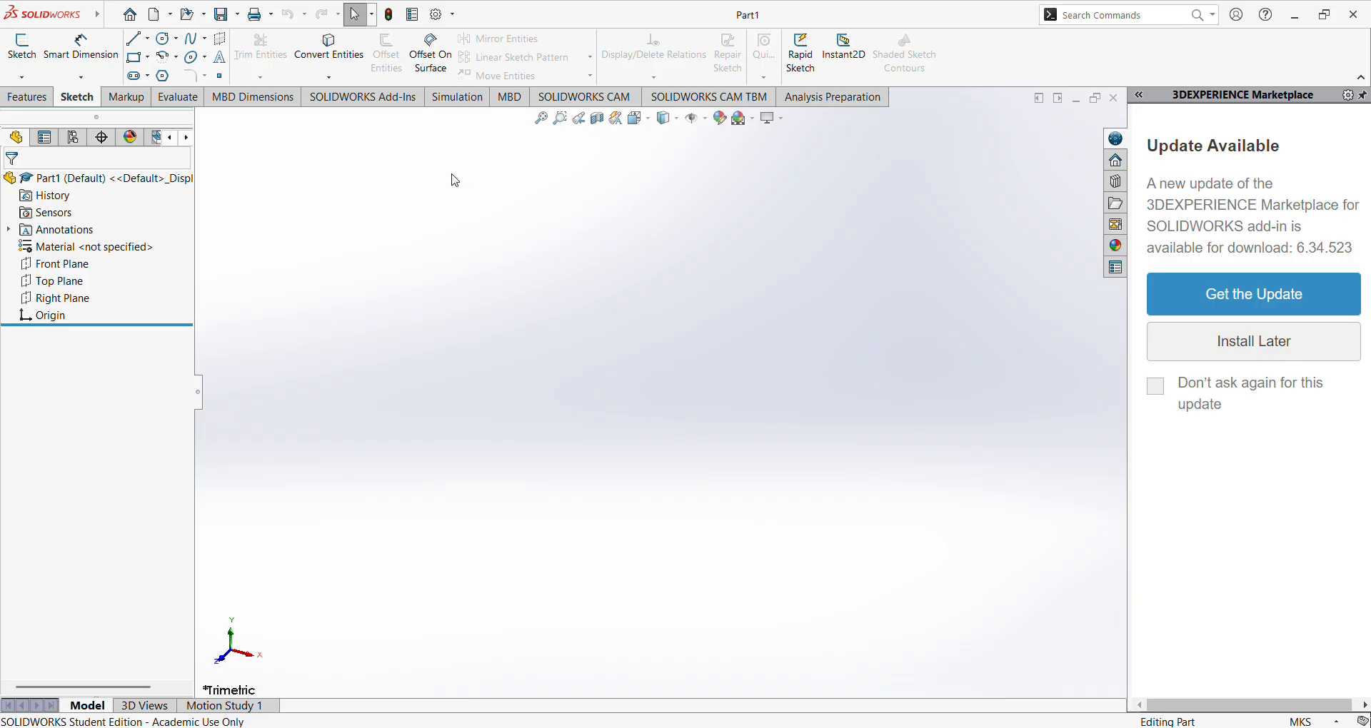
left_click(111, 17)
left_click(450, 727)
left_click(548, 15)
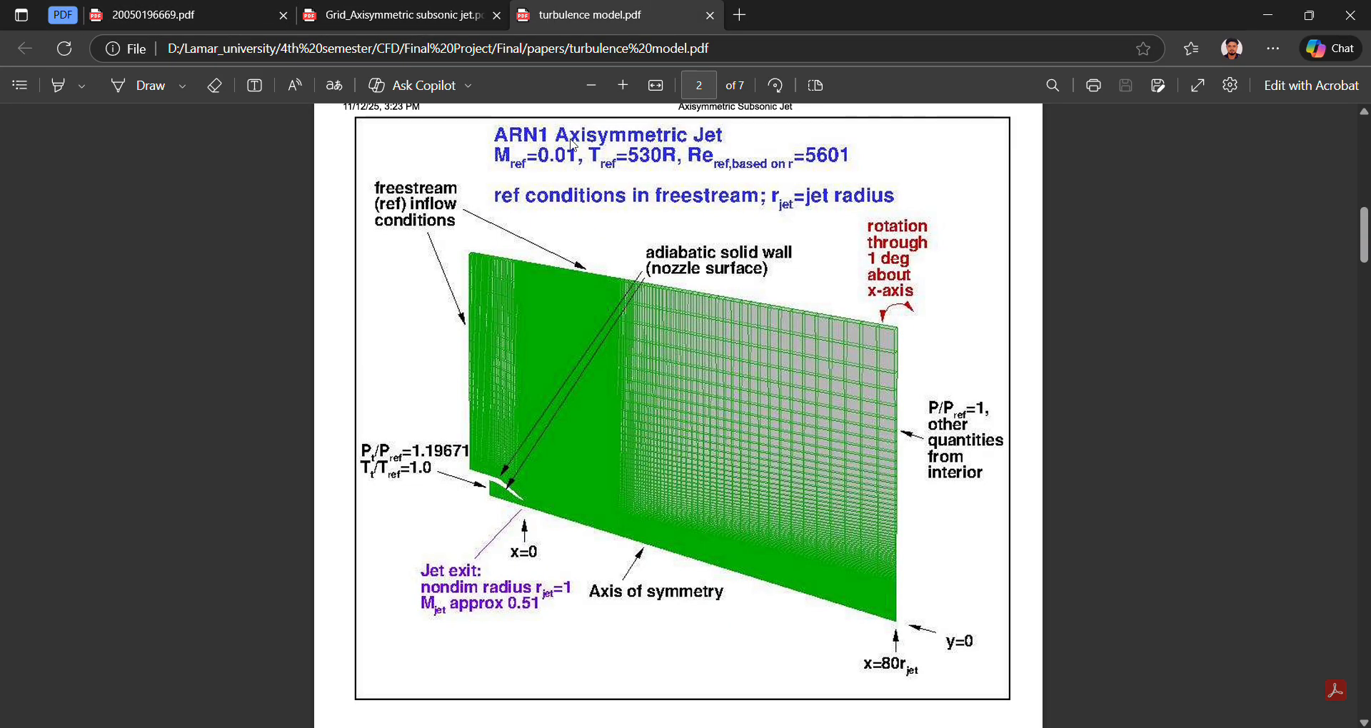
scroll(763, 349, "up", 3)
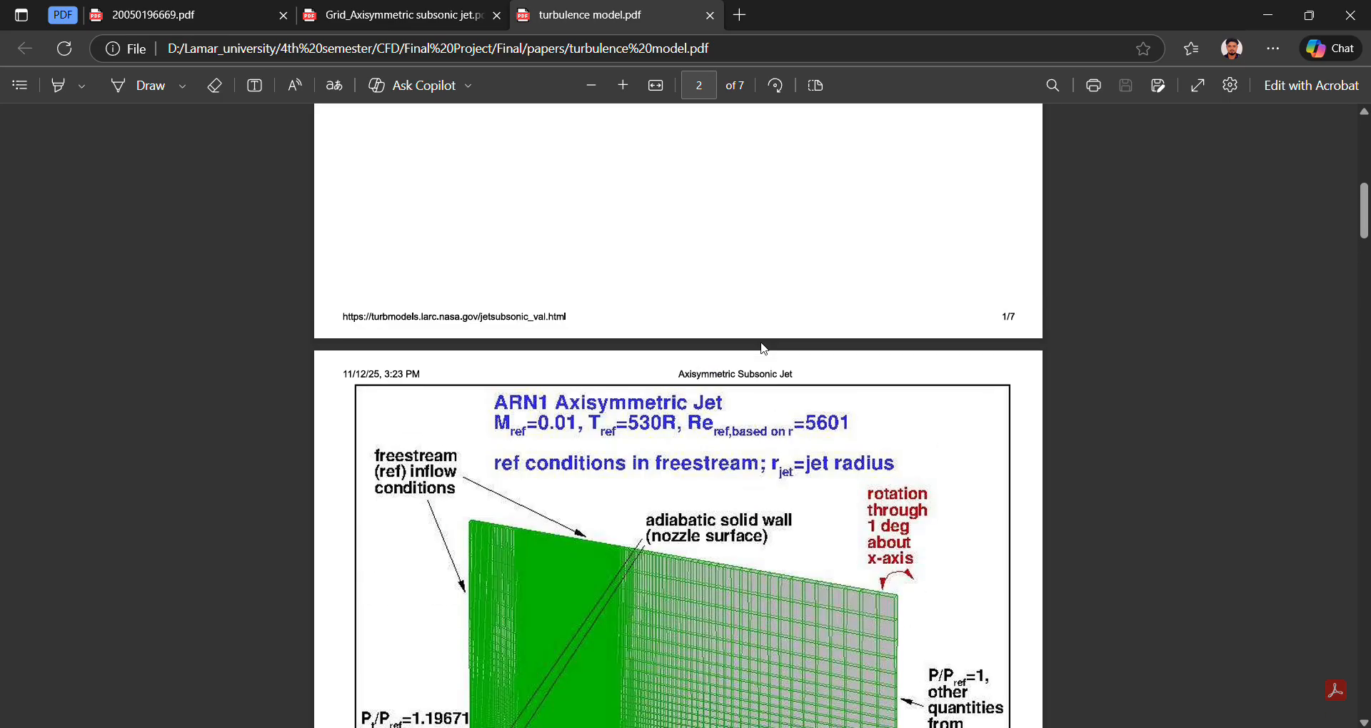
scroll(764, 349, "down", 3)
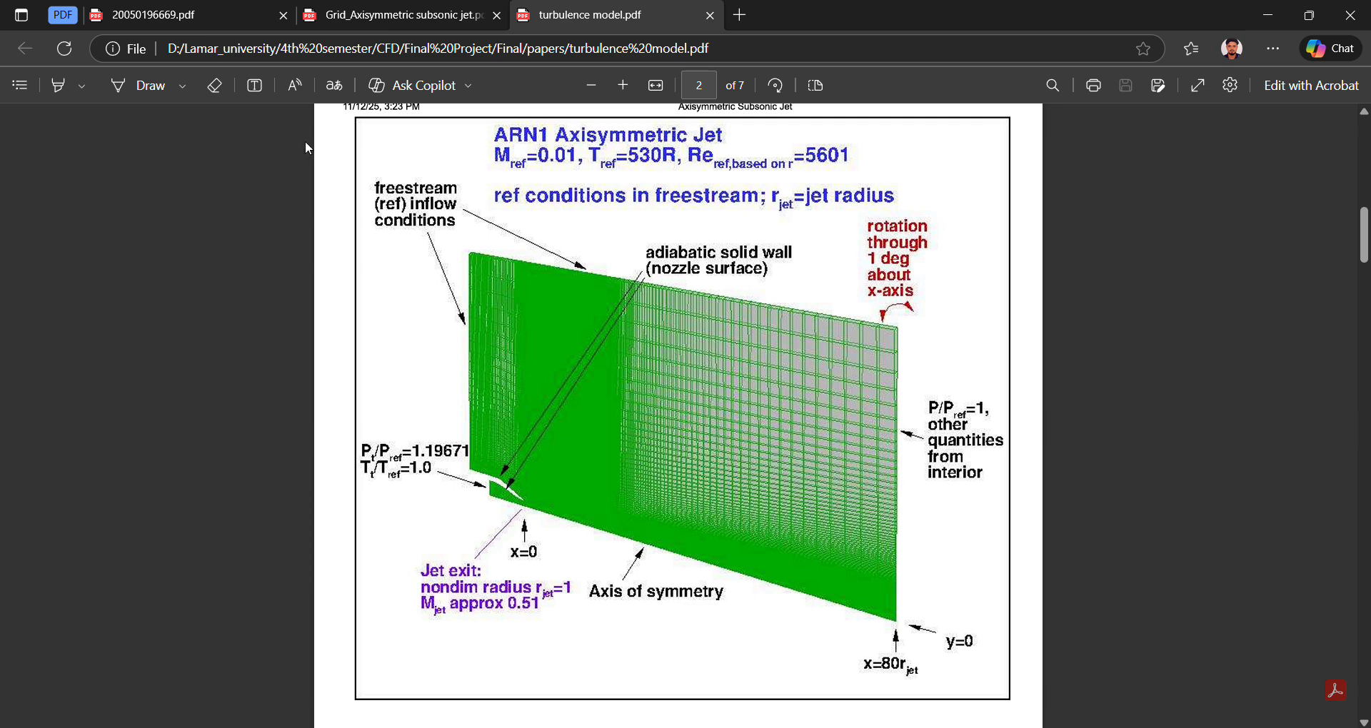
Switch to SOLIDWORKS and set the part's unit system to IPS.
left_click(959, 727)
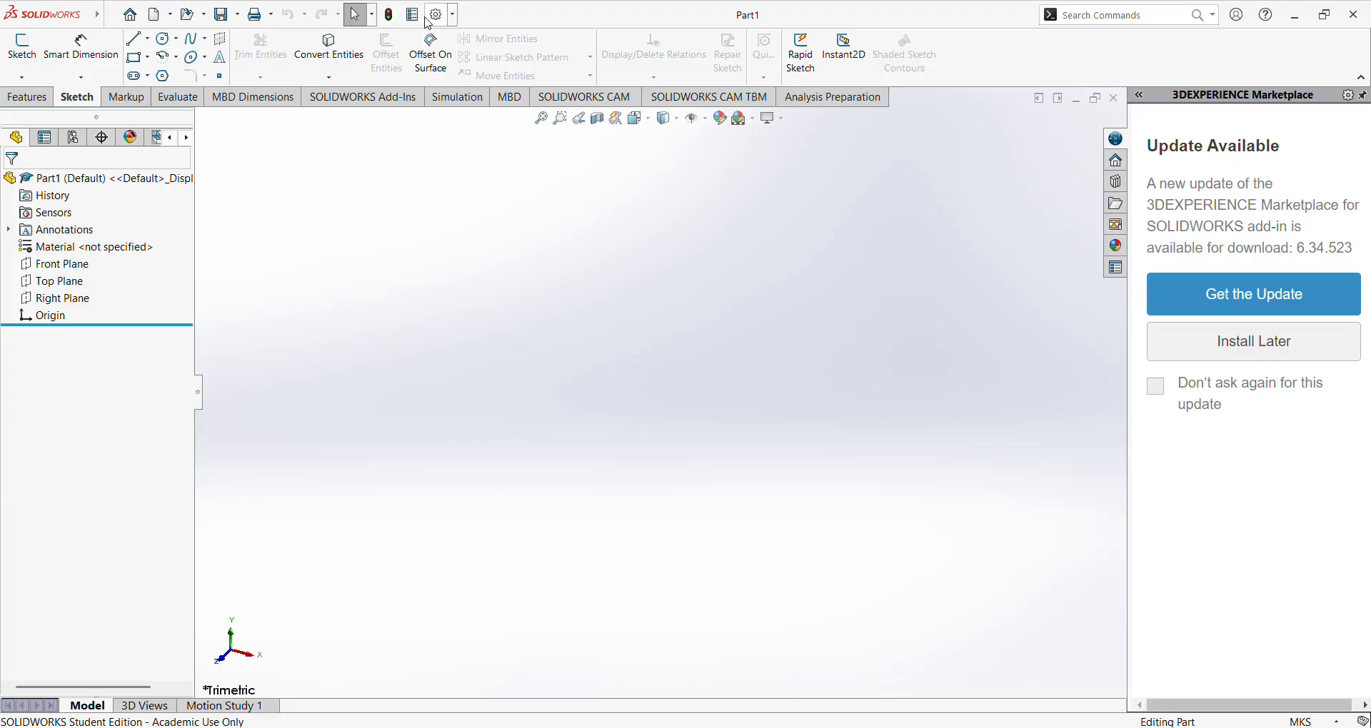
left_click(1296, 721)
left_click(1260, 675)
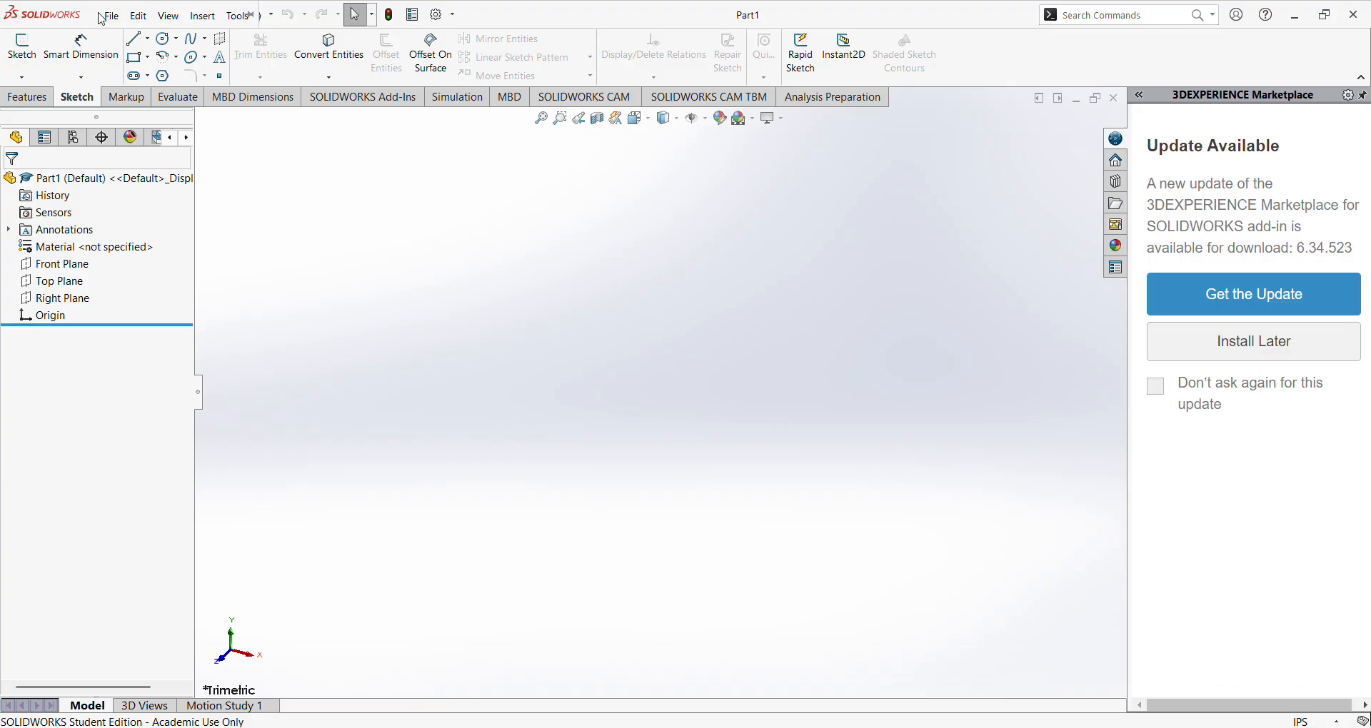
left_click(111, 16)
mouse_move(205, 17)
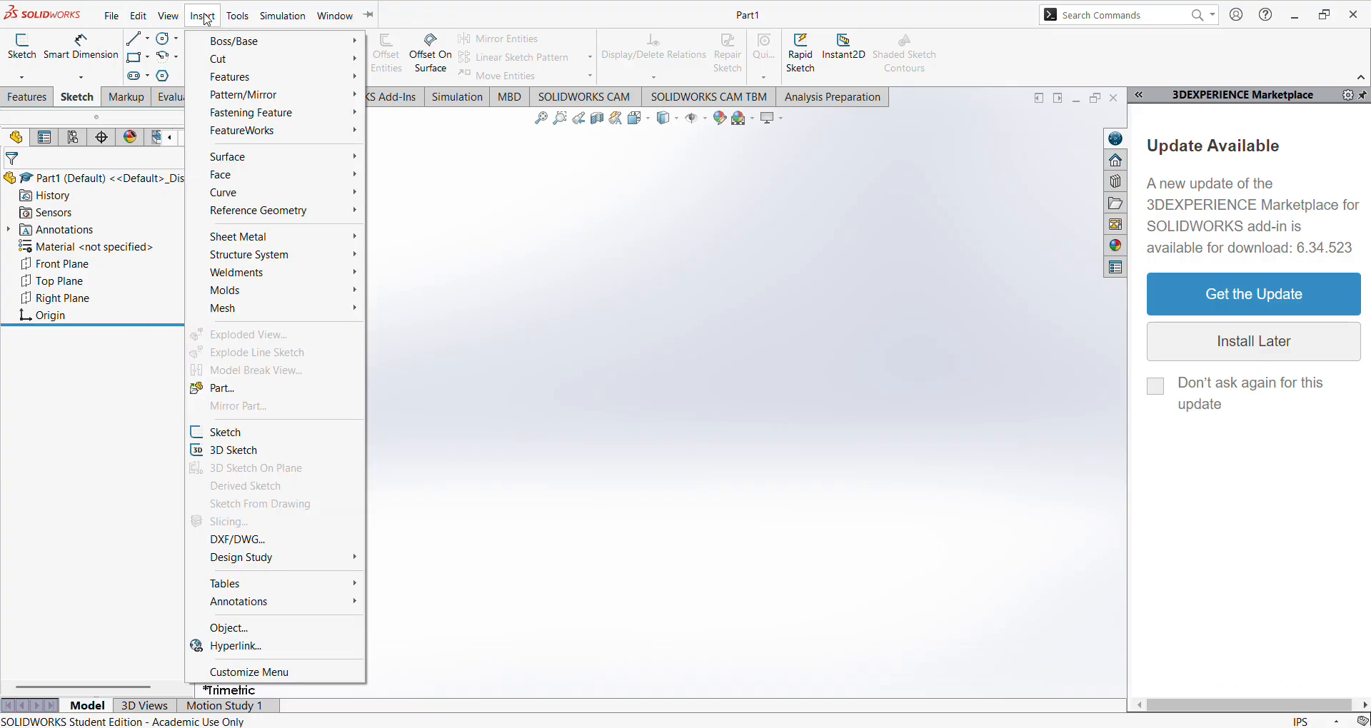
mouse_move(114, 12)
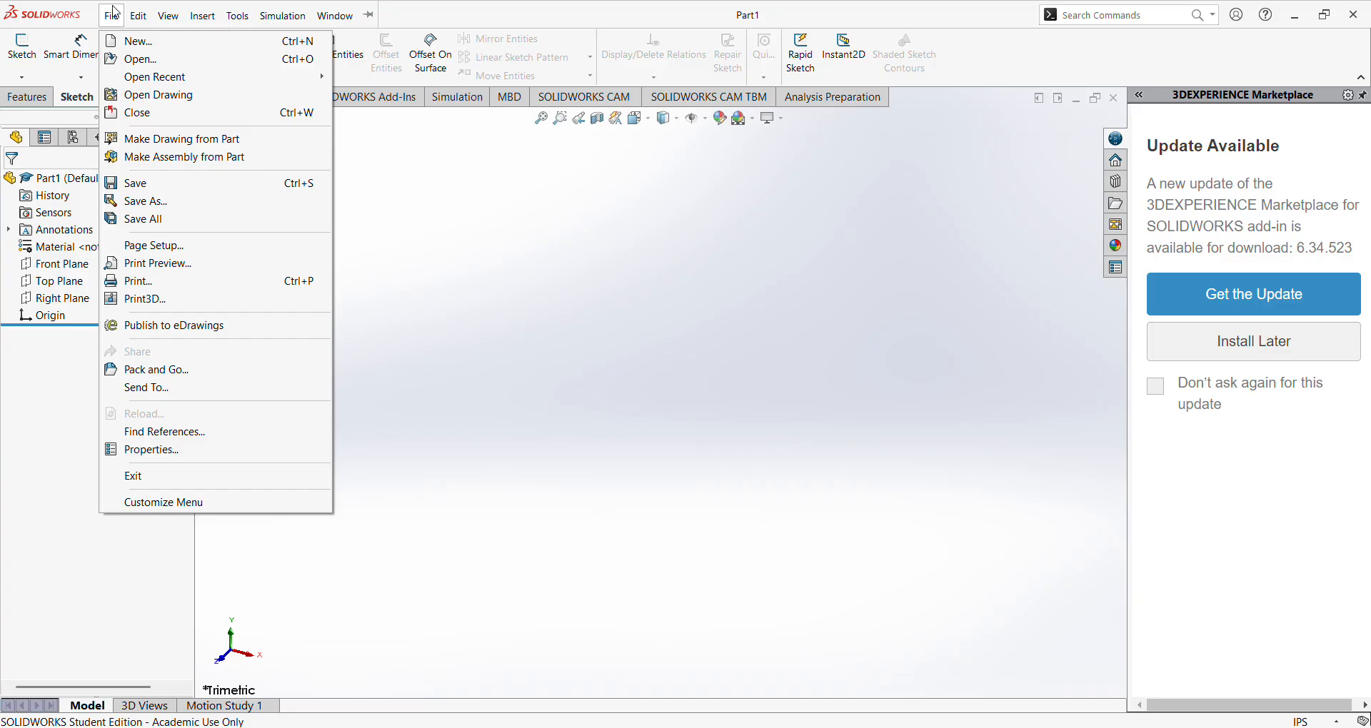
left_click(618, 35)
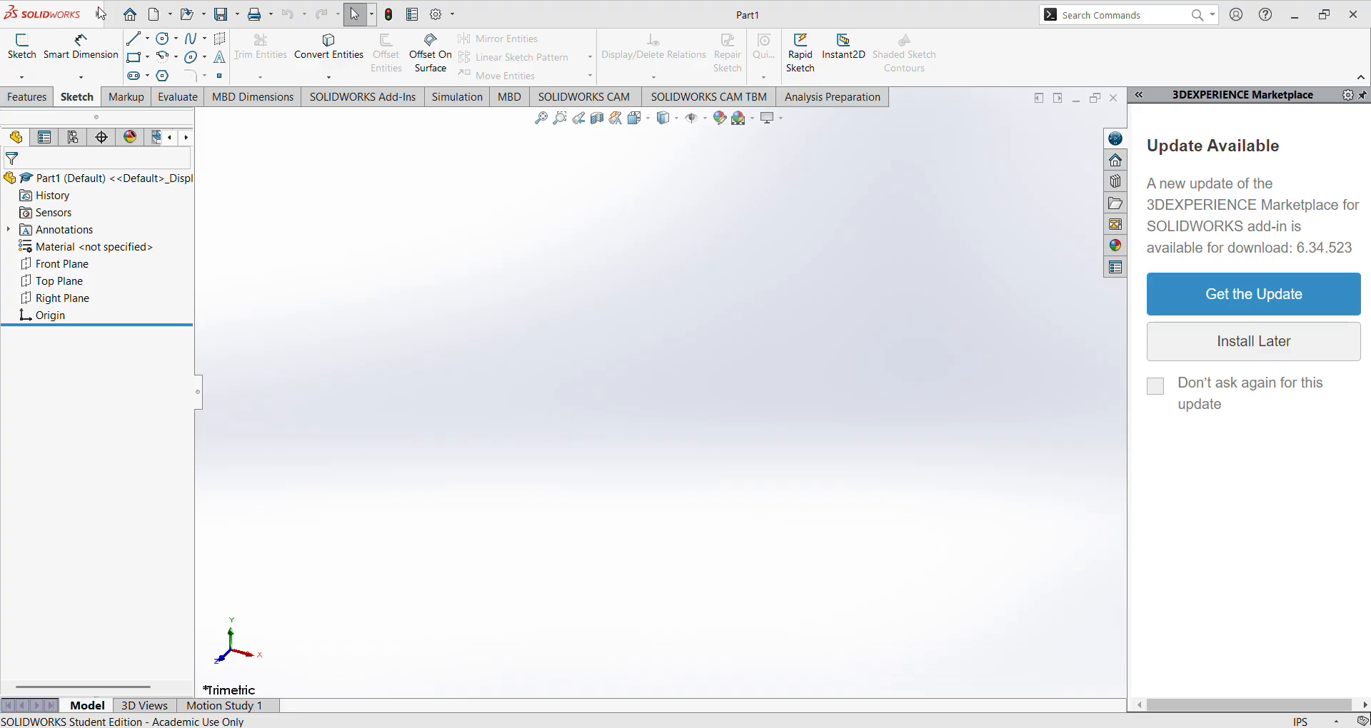
Insert a Curve Through XYZ Points using the coordinates in the text file Assymetrical Nozzle.txt from the Final folder.
left_click(111, 15)
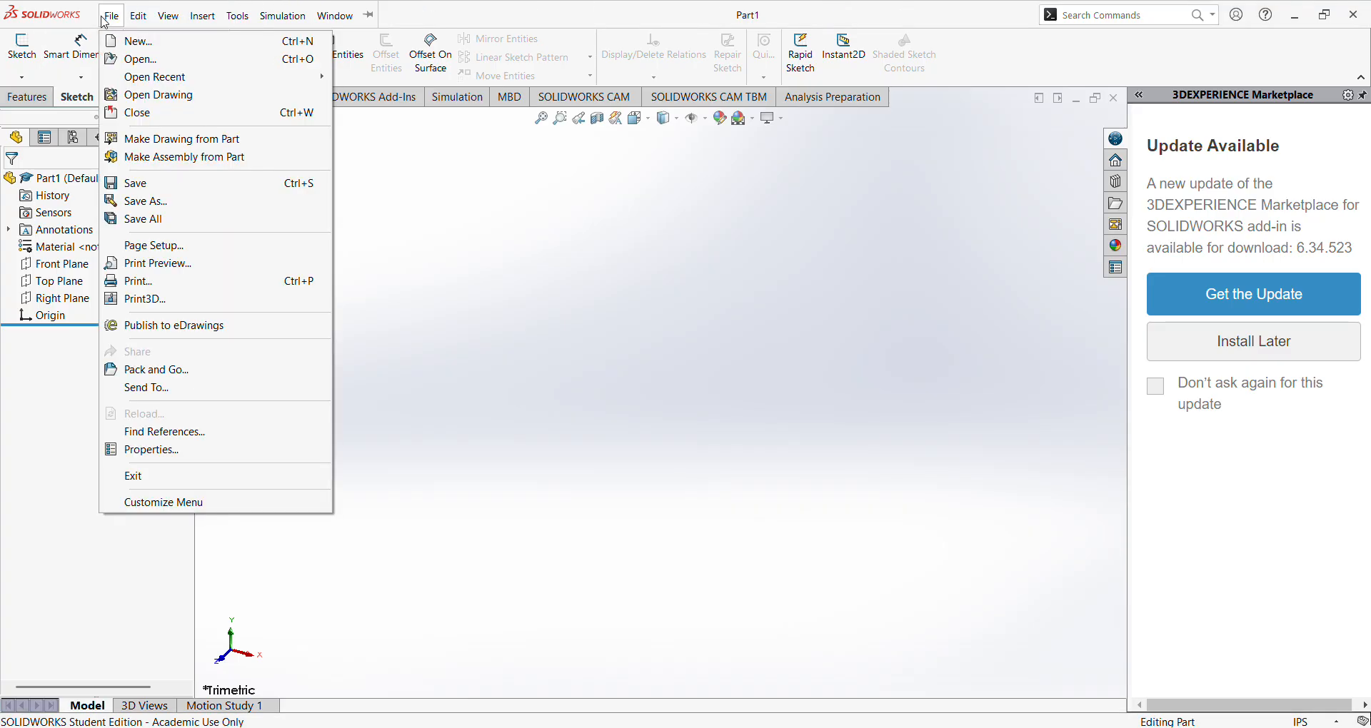
mouse_move(205, 18)
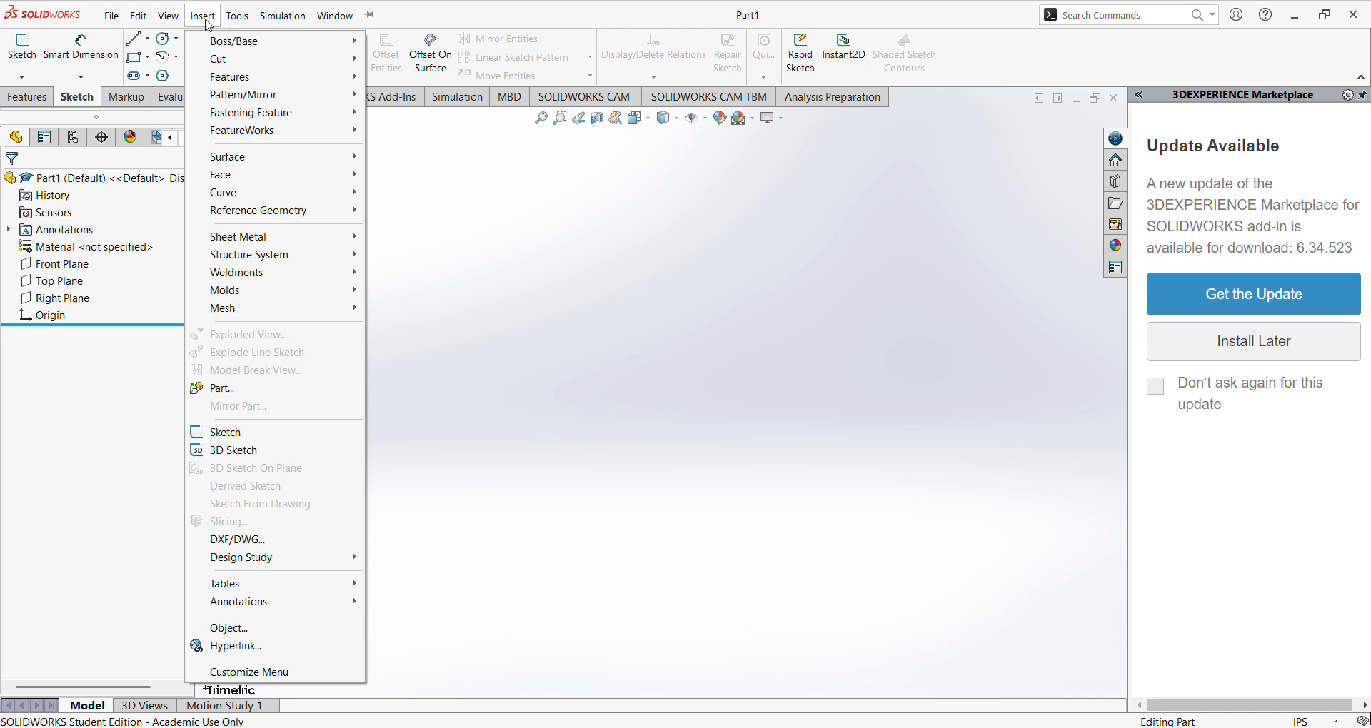
mouse_move(287, 194)
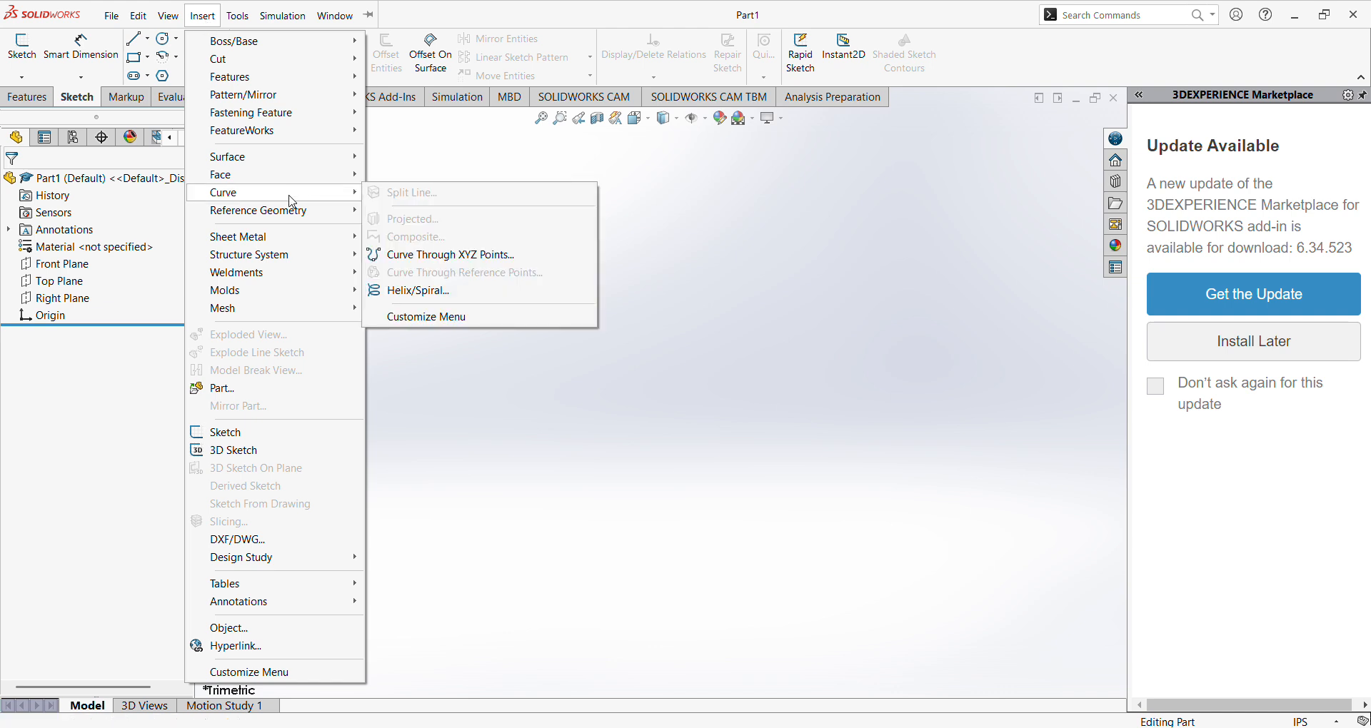
left_click(433, 256)
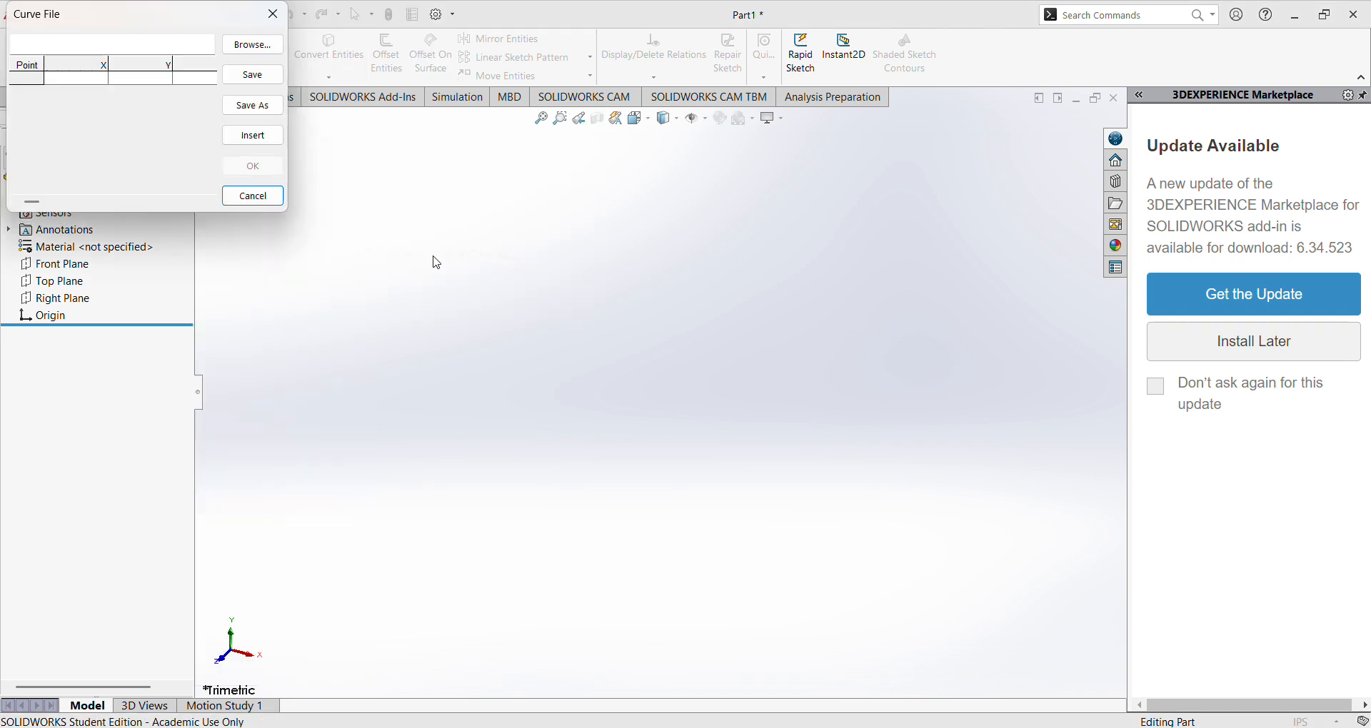
left_click(252, 46)
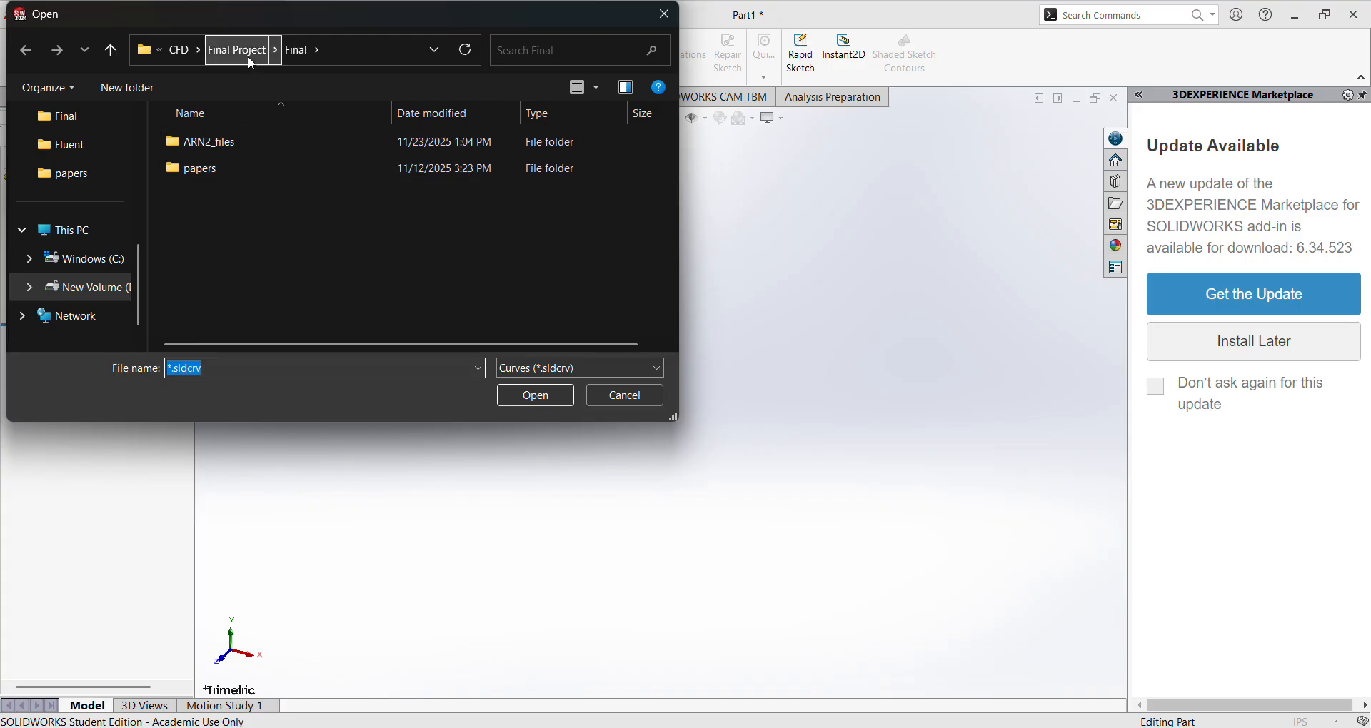
left_click(625, 369)
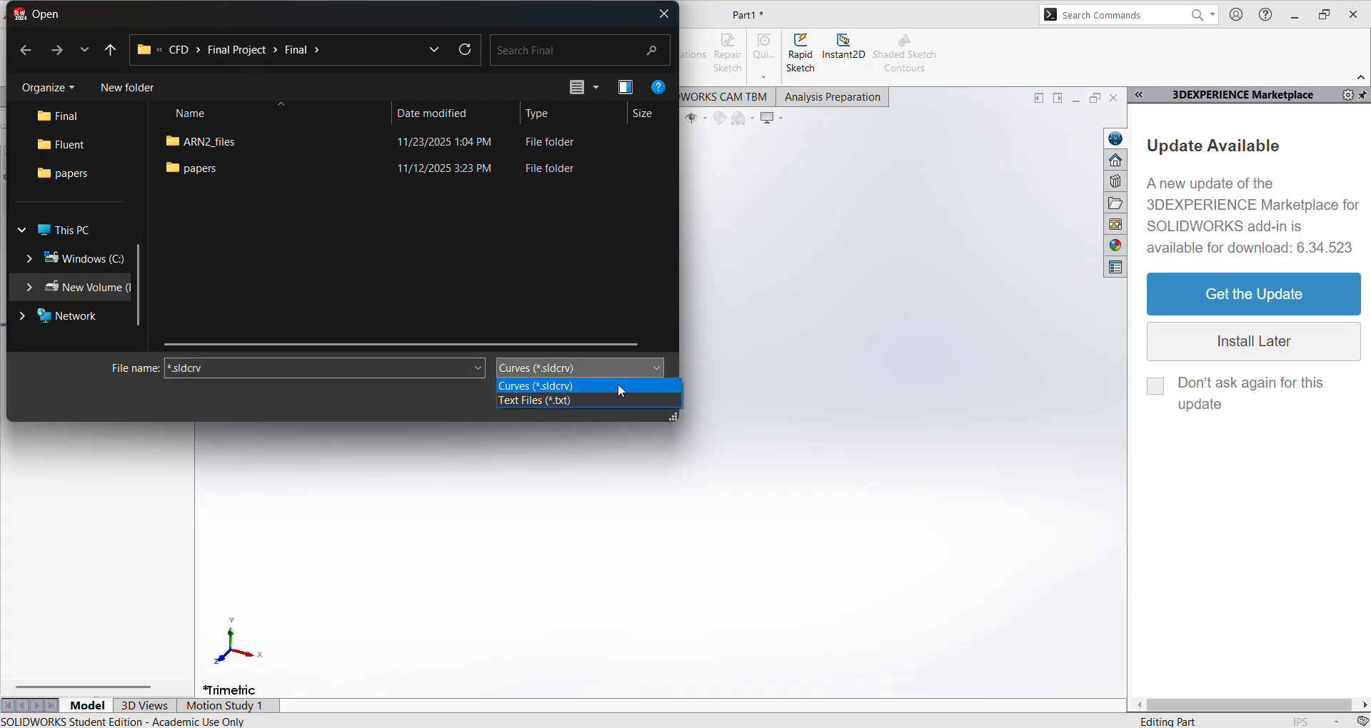
left_click(611, 398)
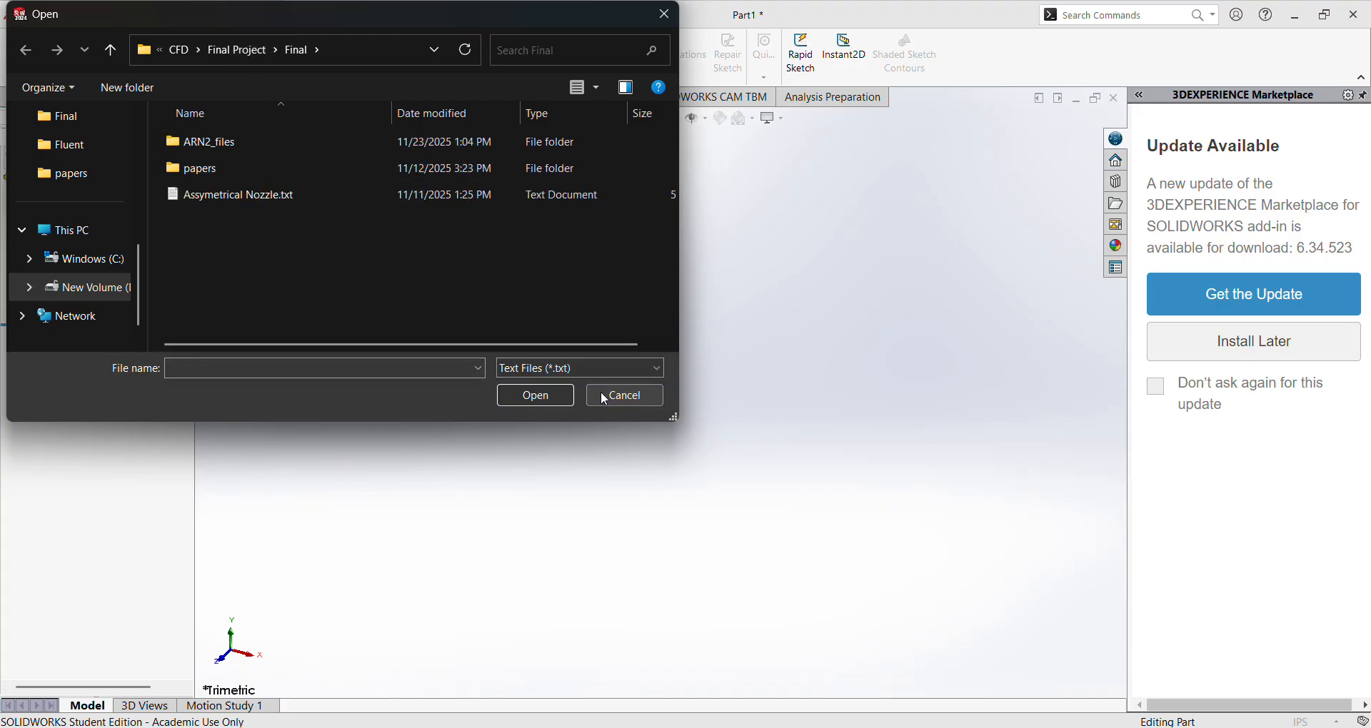
left_click(252, 202)
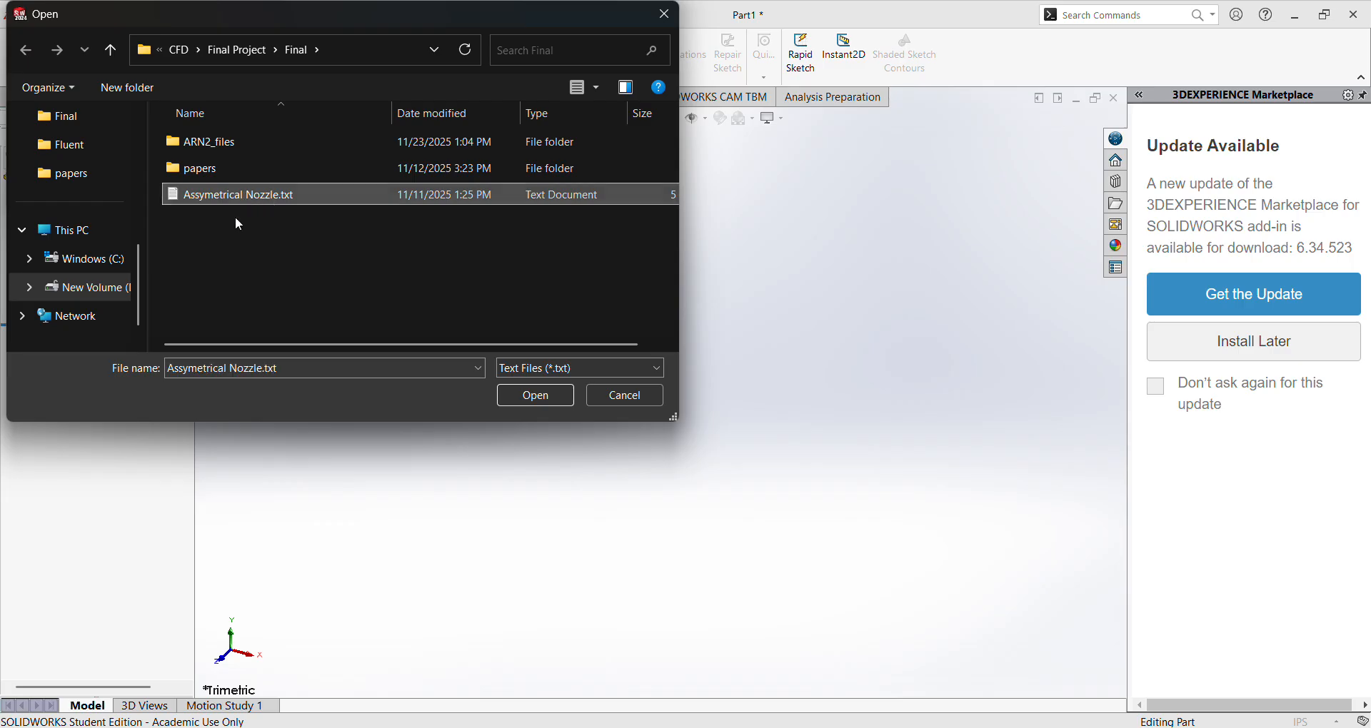
left_click(528, 398)
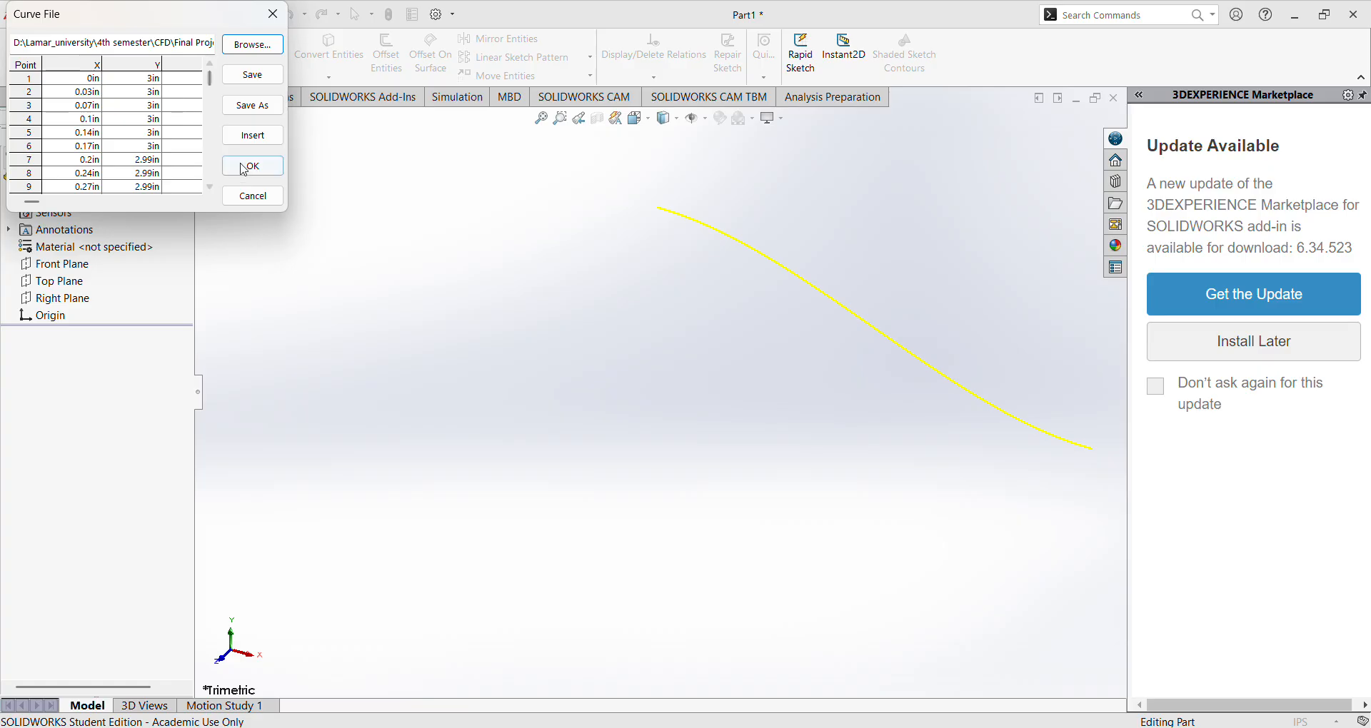
left_click(251, 166)
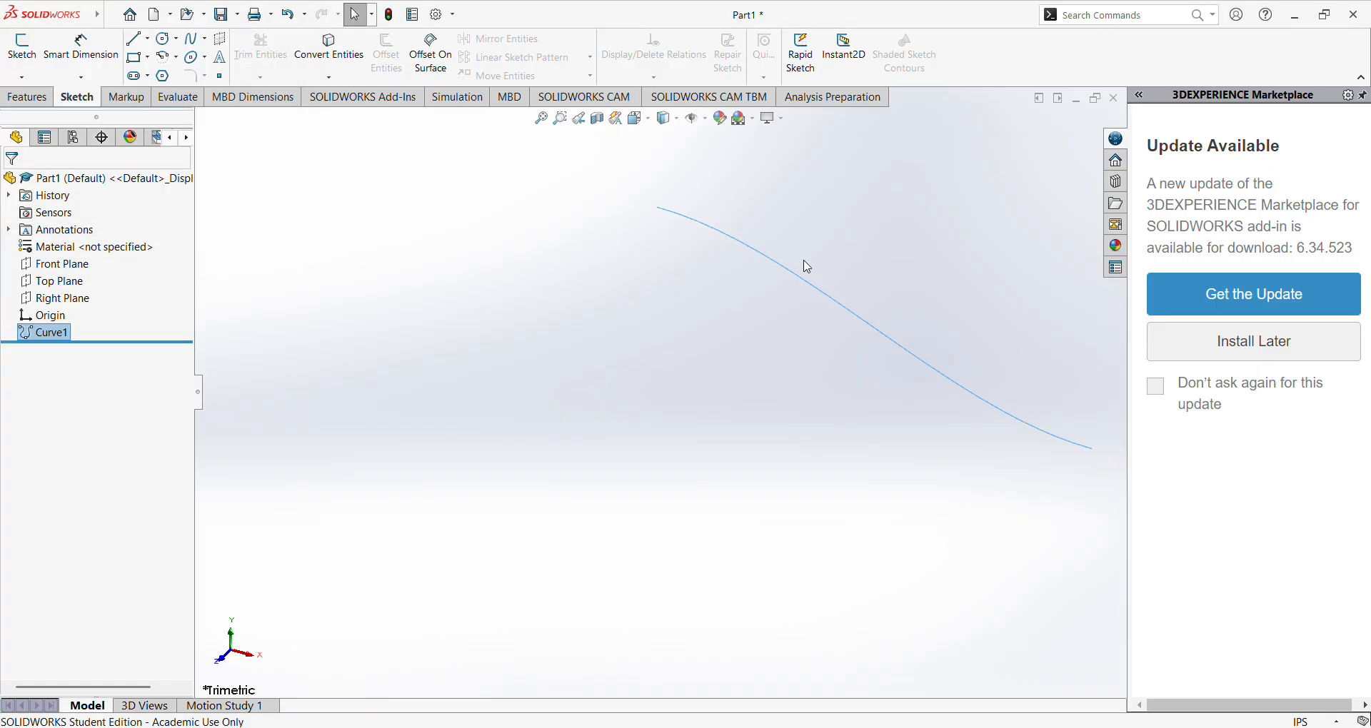
Switch to the browser and examine the ARN2 nozzle dimensions in 20050196669.pdf.
scroll(816, 265, "up", 3)
scroll(815, 438, "down", 1)
key("alt+Tab")
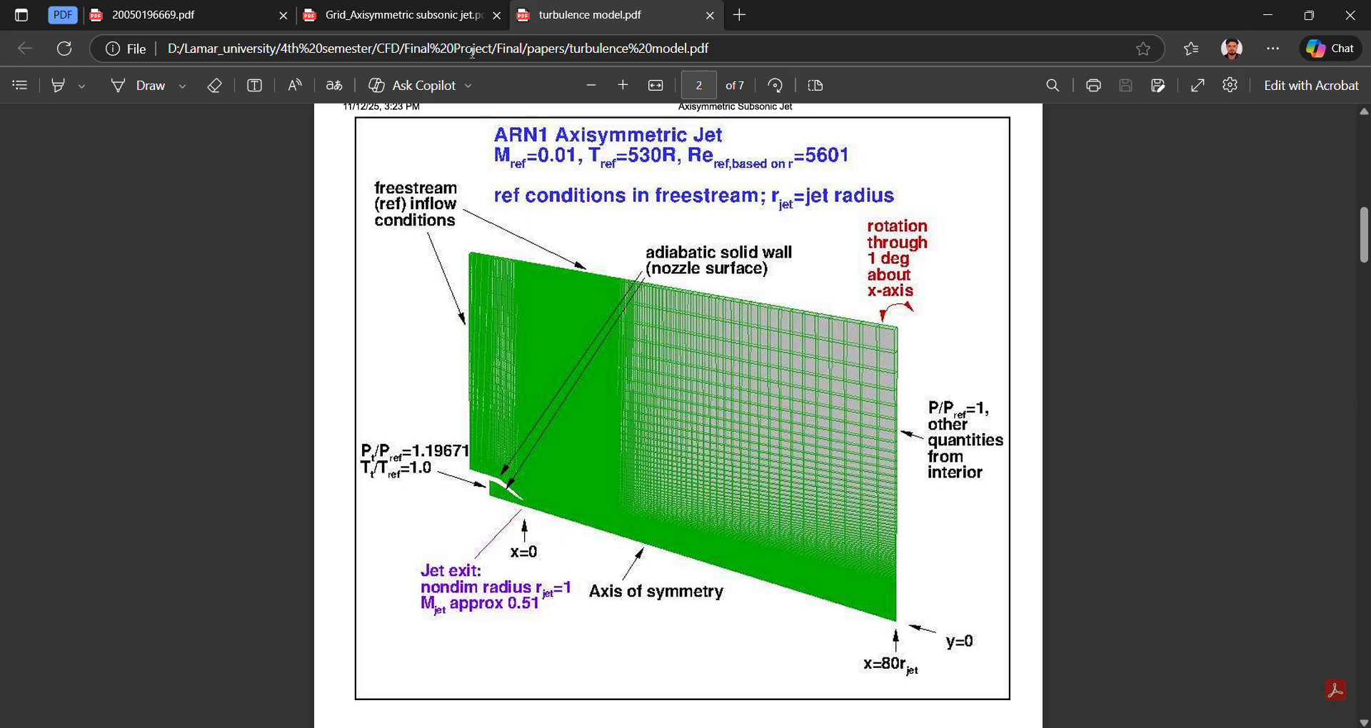
left_click(193, 15)
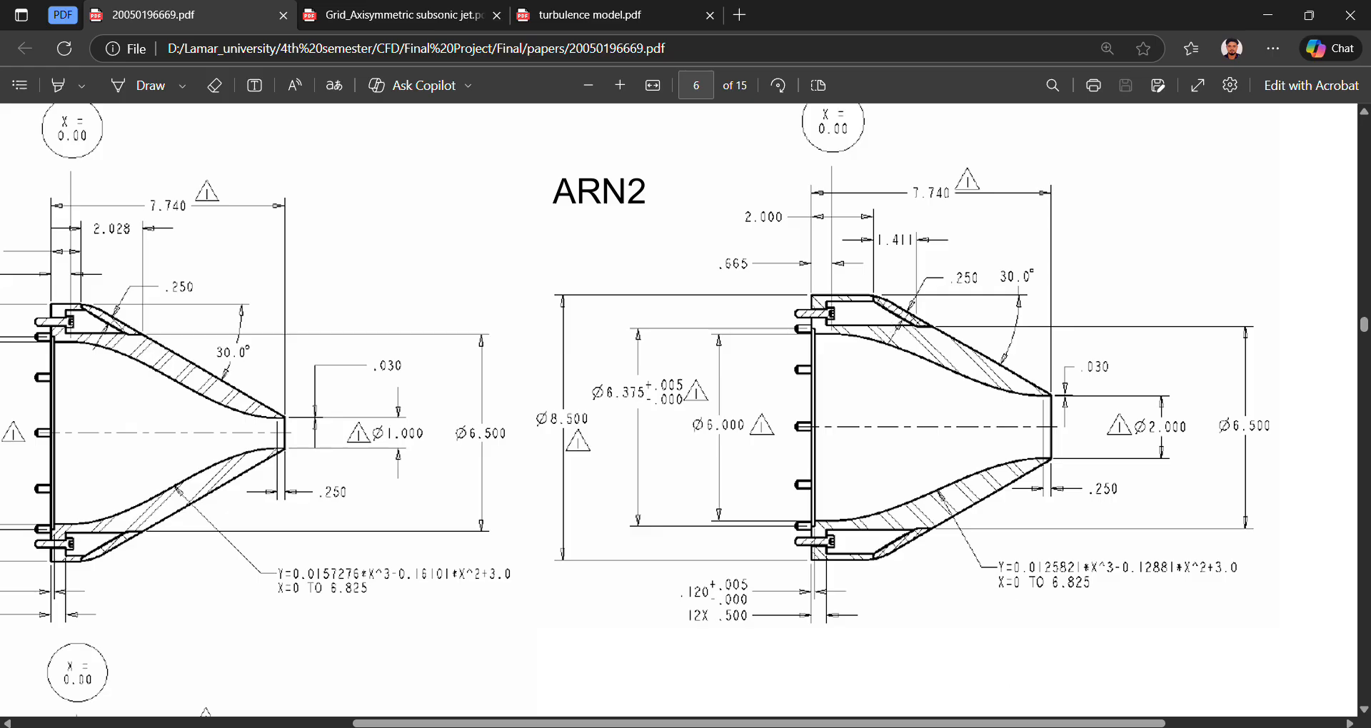
Switch to SOLIDWORKS and convert the imported nozzle curve into a sketch on the Front Plane.
key("alt+Tab")
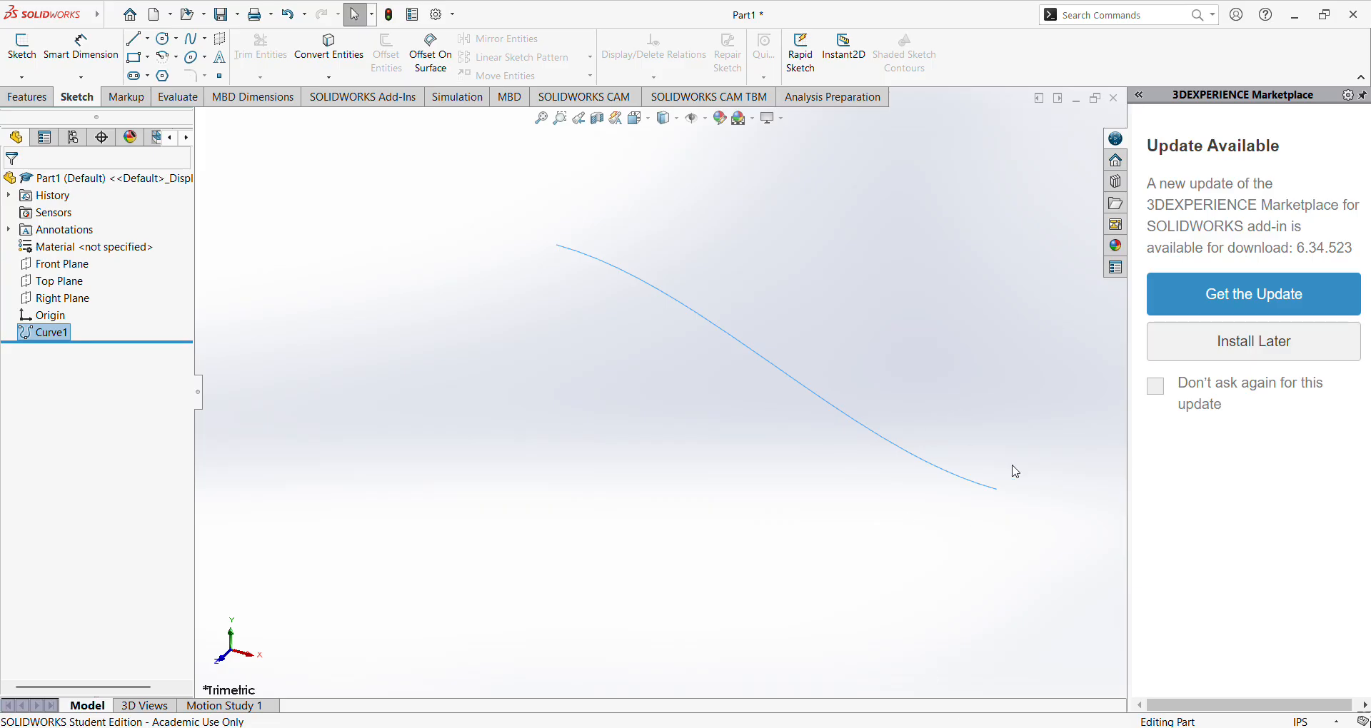
left_click(712, 327)
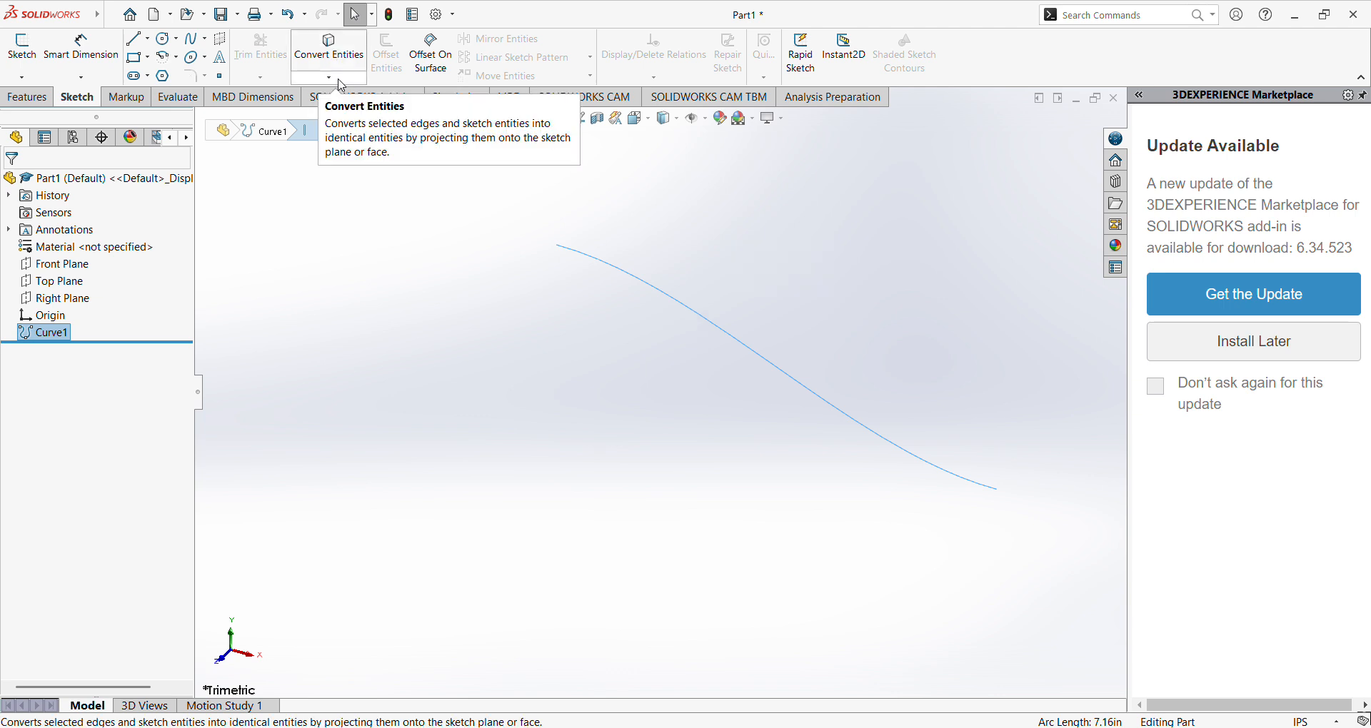
left_click(342, 83)
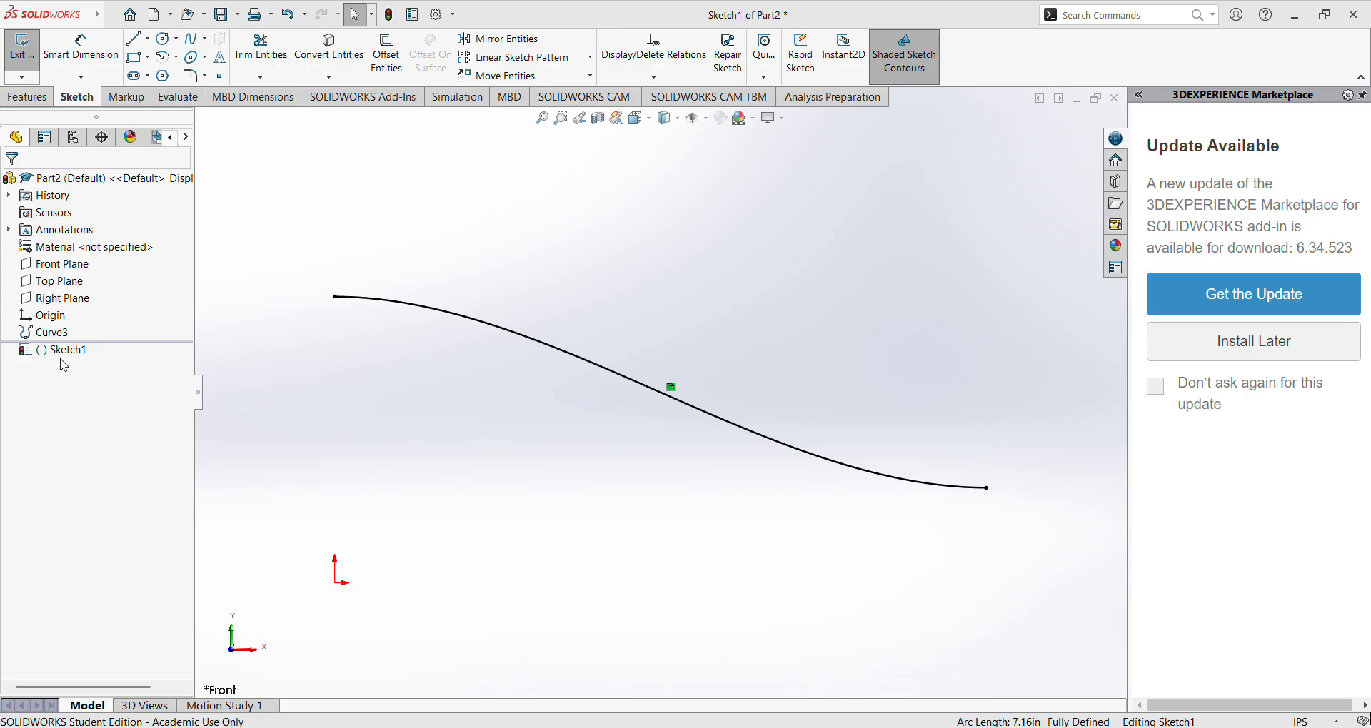
left_click(68, 269)
left_click(80, 254)
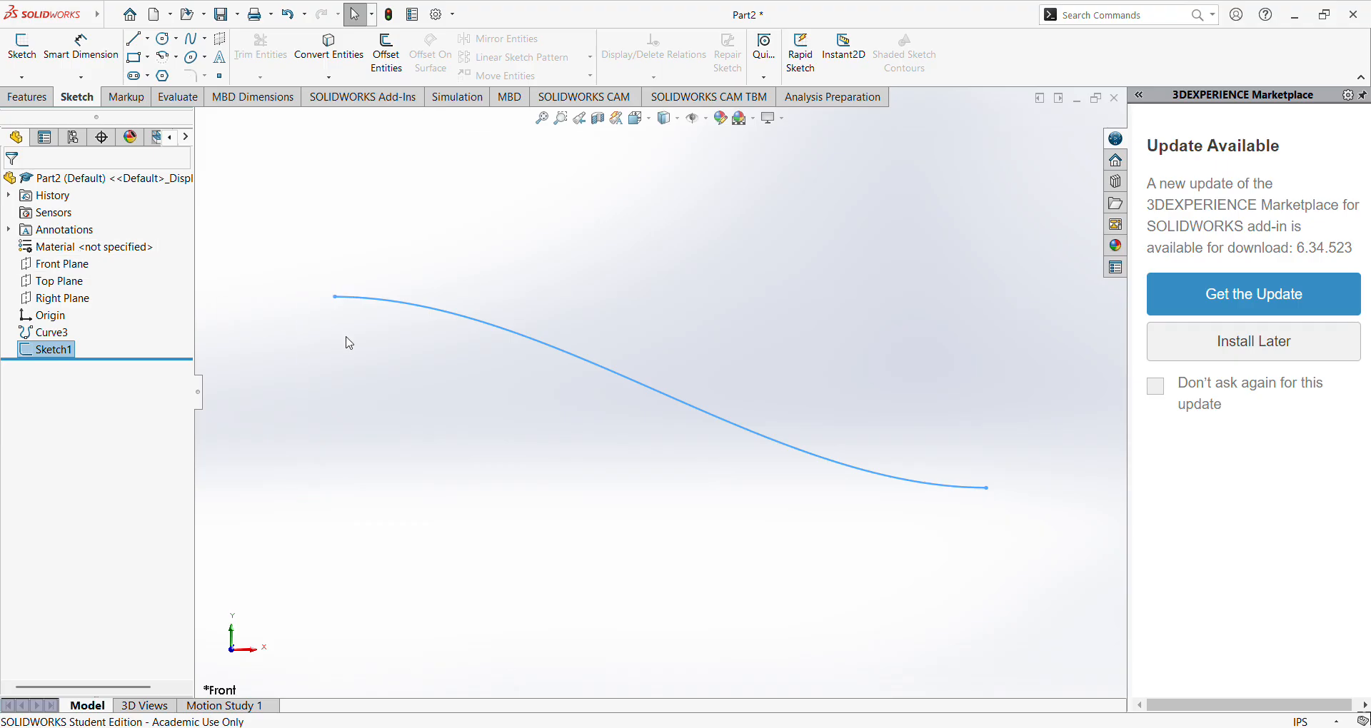
Sketch a closed wall outline around the curve: exit line about 0.54 in, sloped outer line, horizontal top, vertical about 1.4 in, inlet line about 1.2 in.
left_click(134, 38)
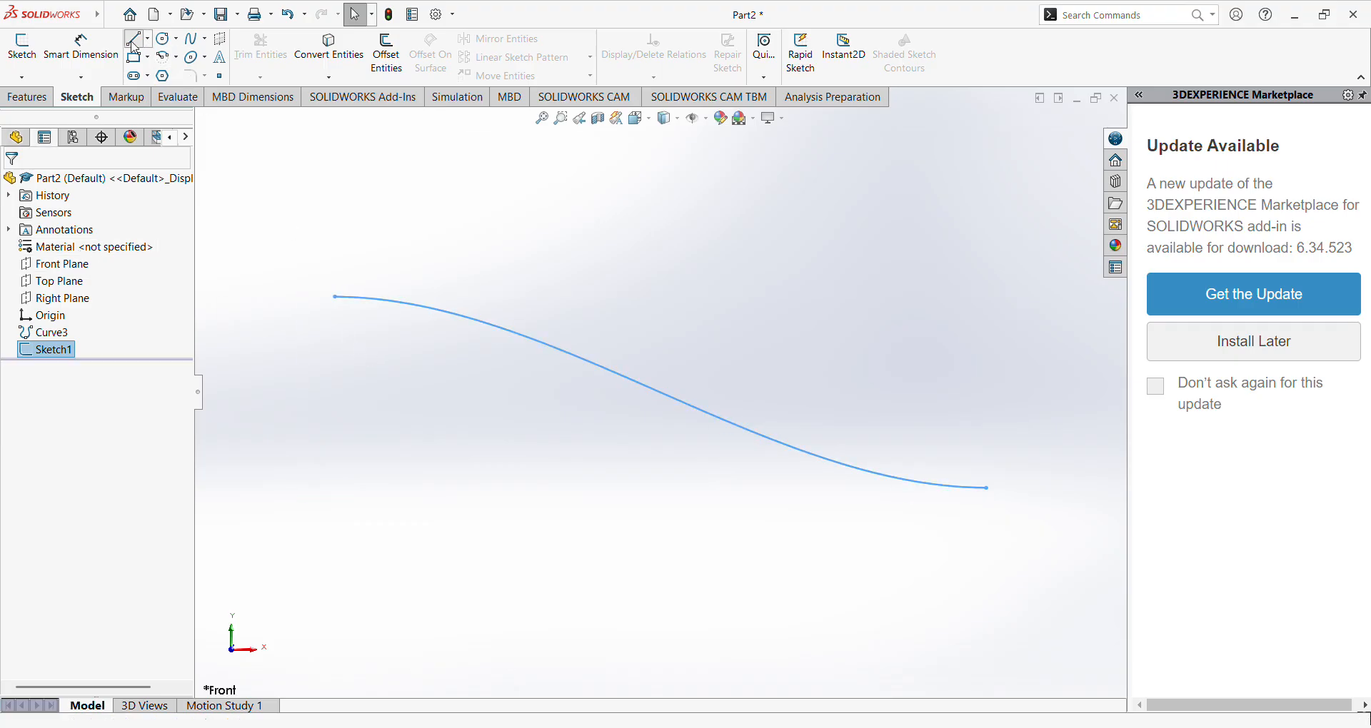
left_click(986, 488)
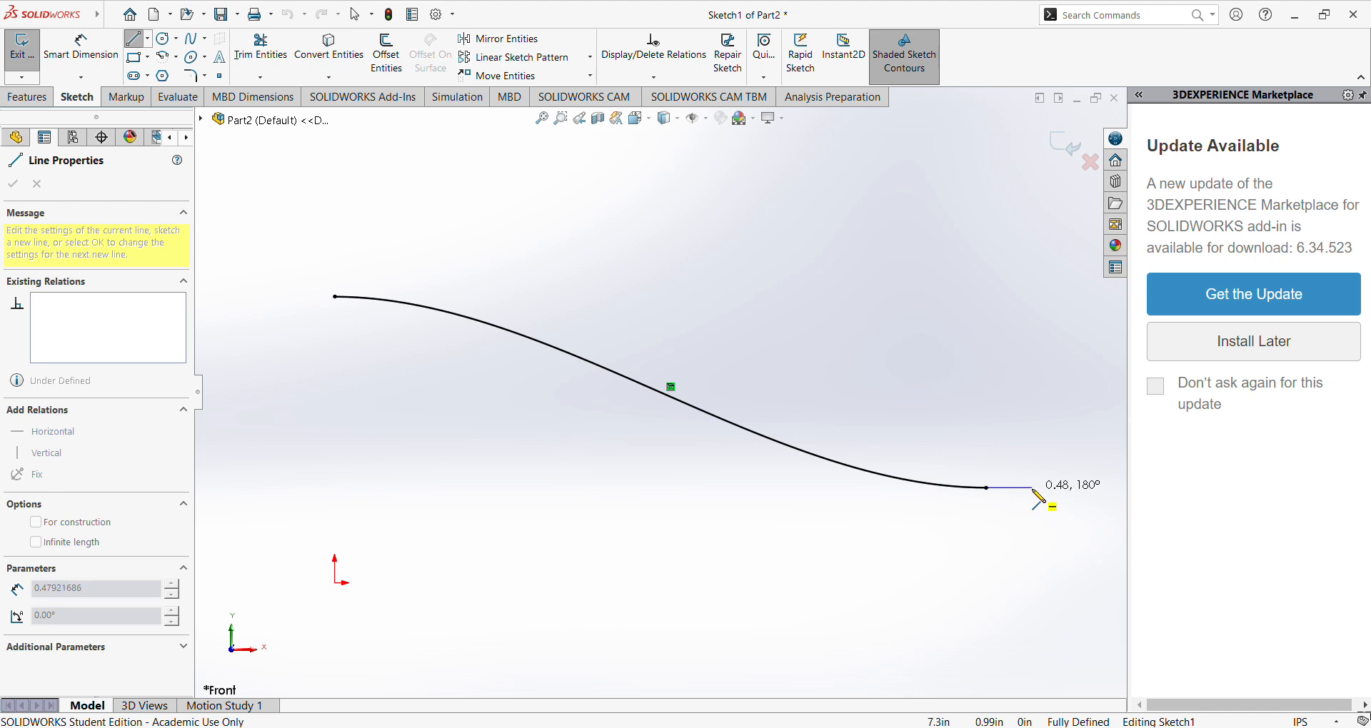
left_click(1038, 489)
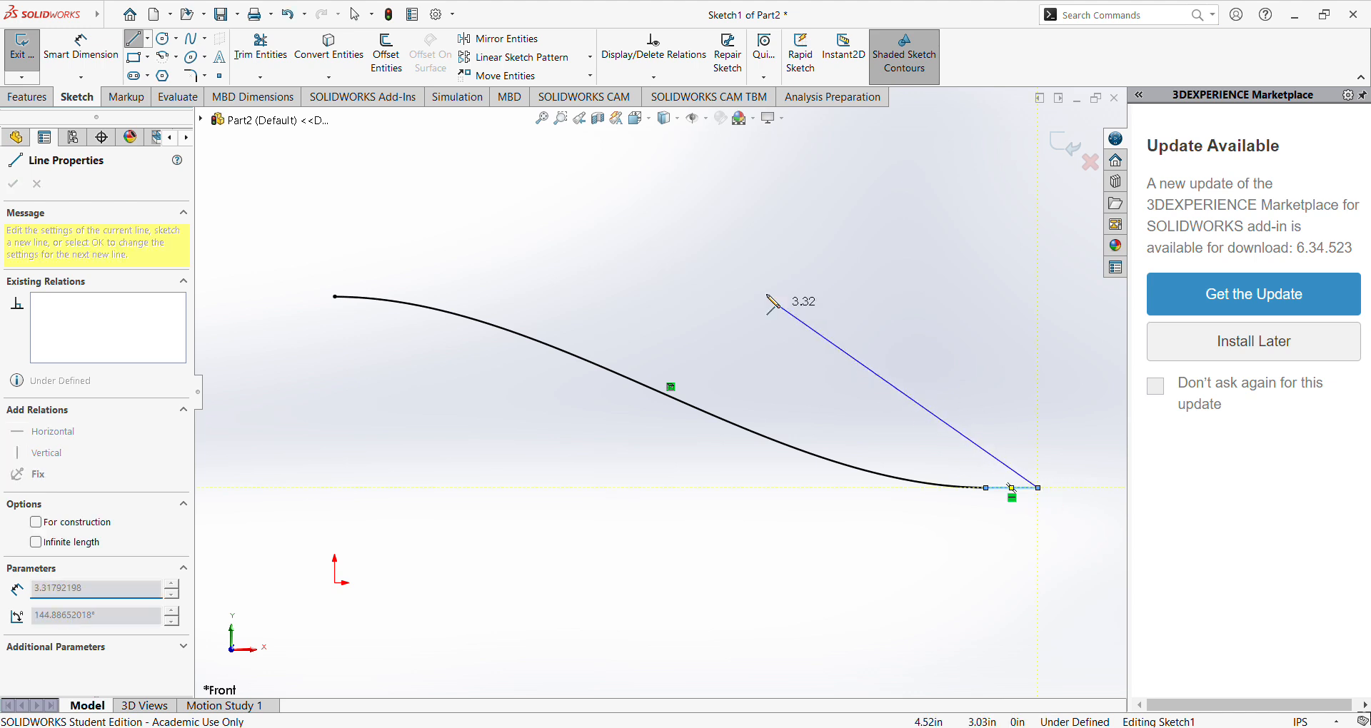
left_click(457, 164)
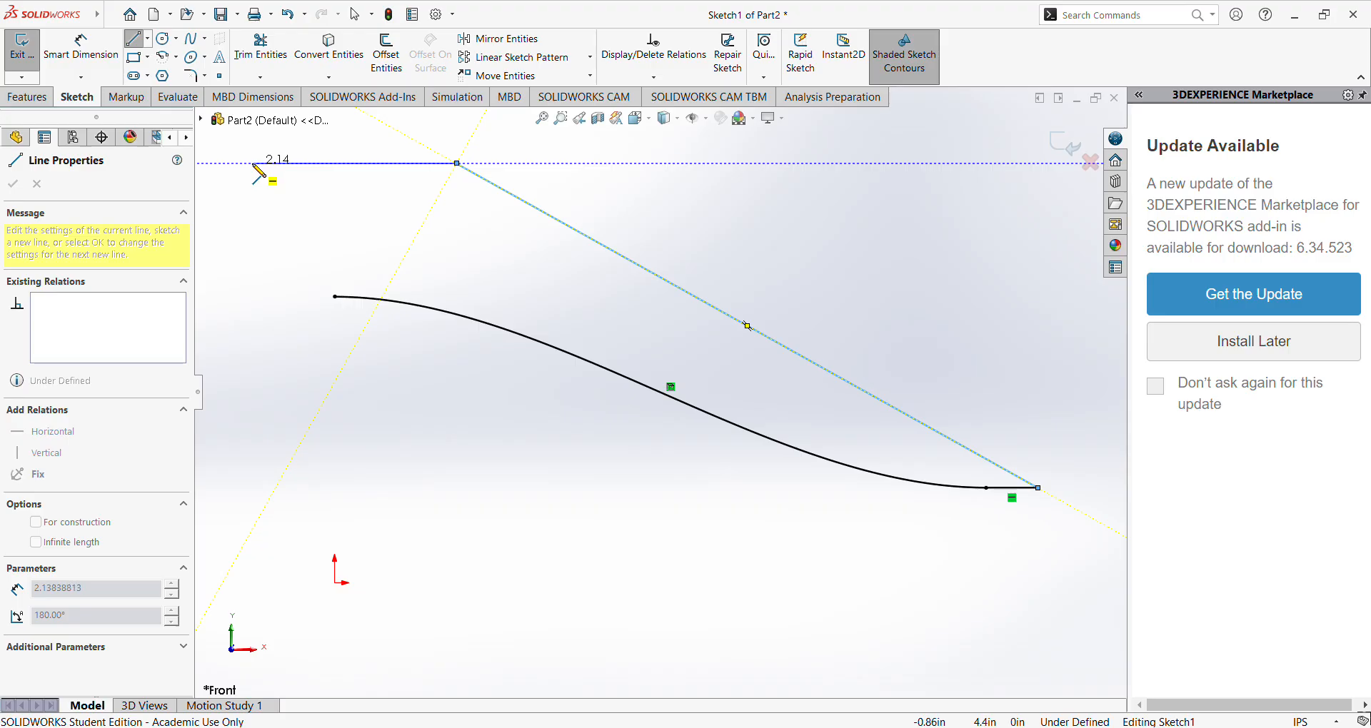
left_click(221, 163)
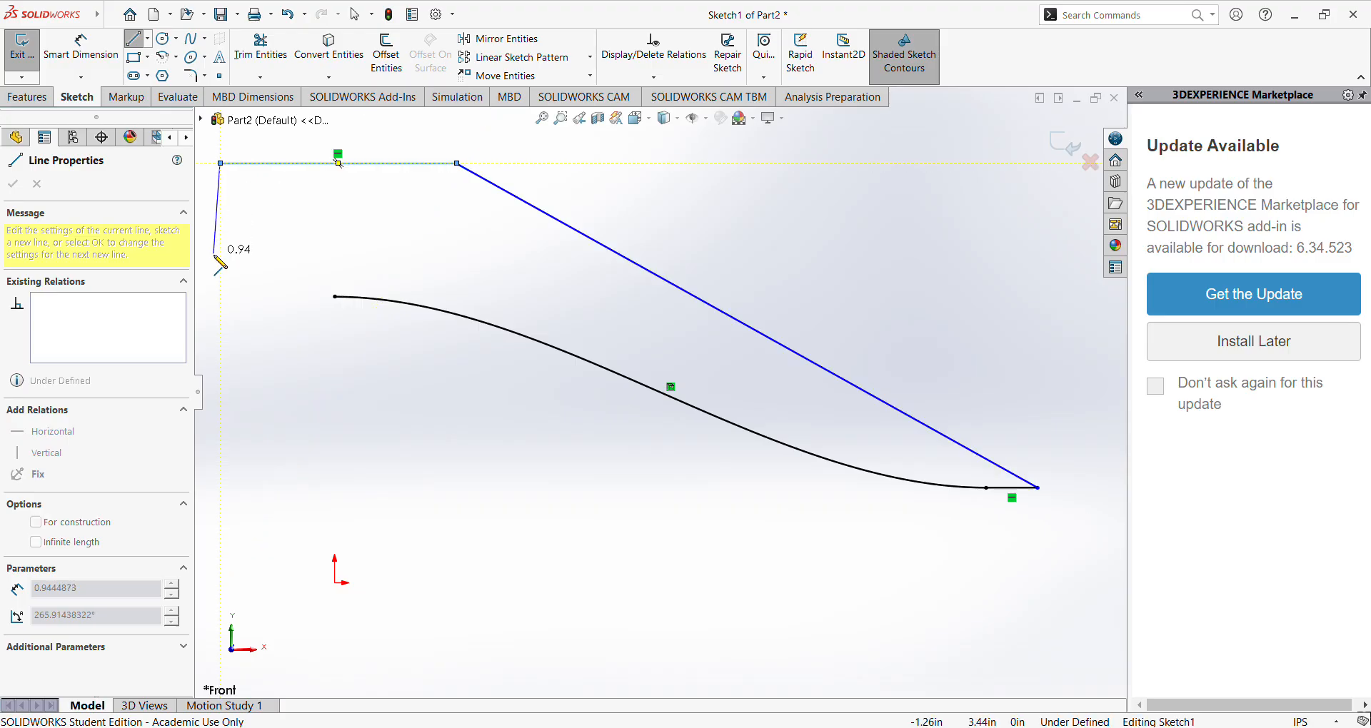
left_click(220, 296)
left_click(335, 297)
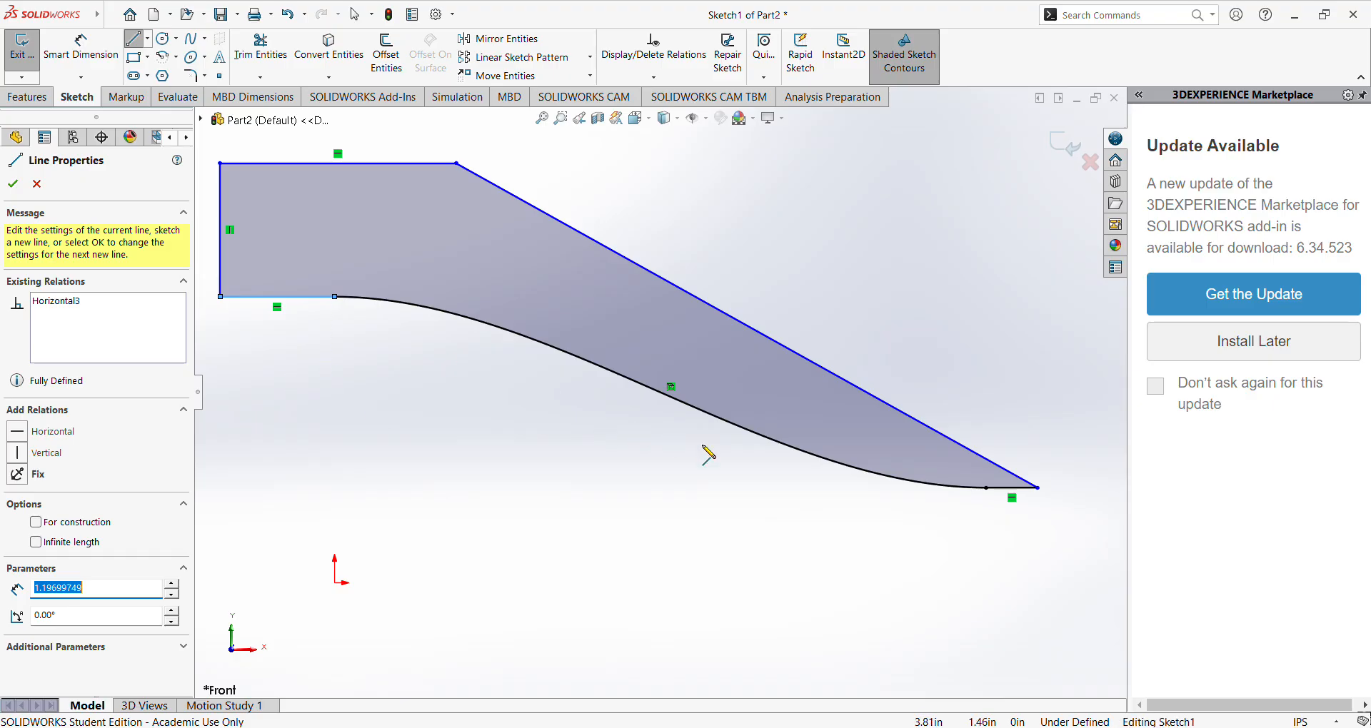
Check the ARN2 drawing in the browser, then dimension the short horizontal line at the nozzle exit to 0.25 in.
left_click(80, 44)
left_click(729, 727)
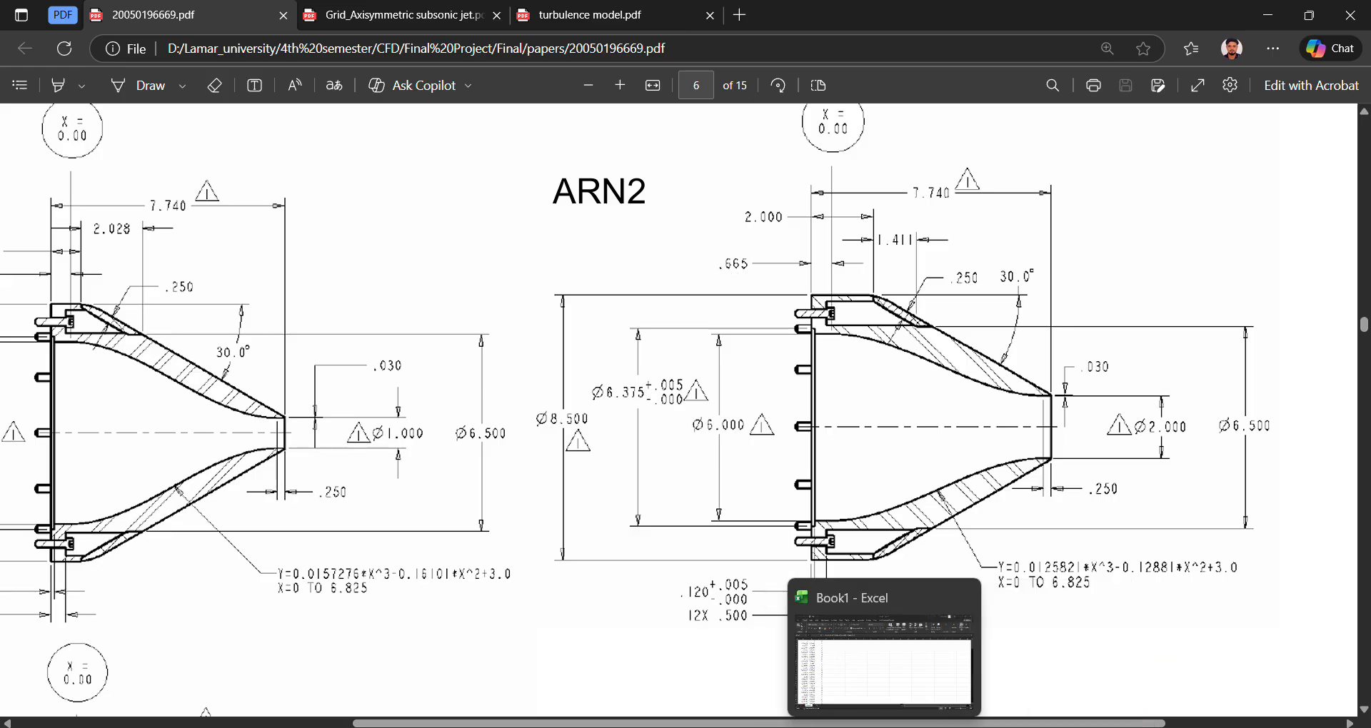
left_click(729, 727)
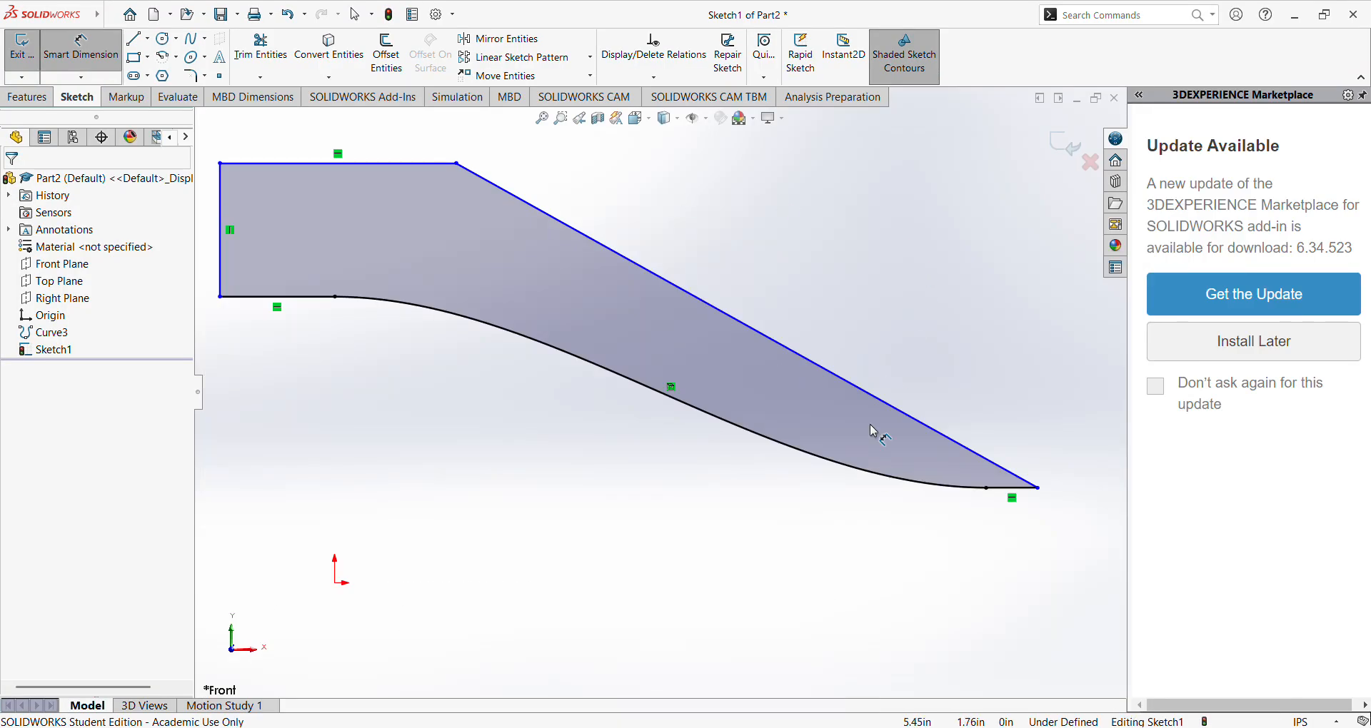
left_click(1022, 489)
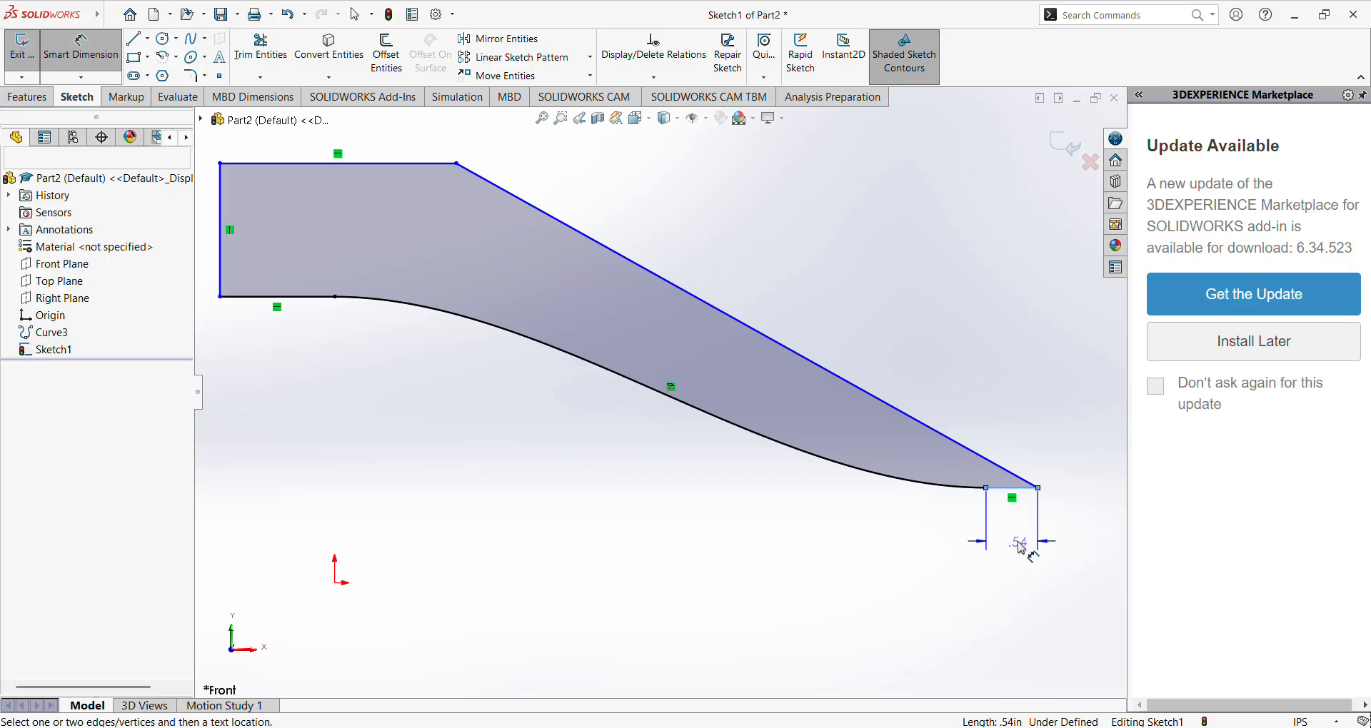
left_click(1019, 544)
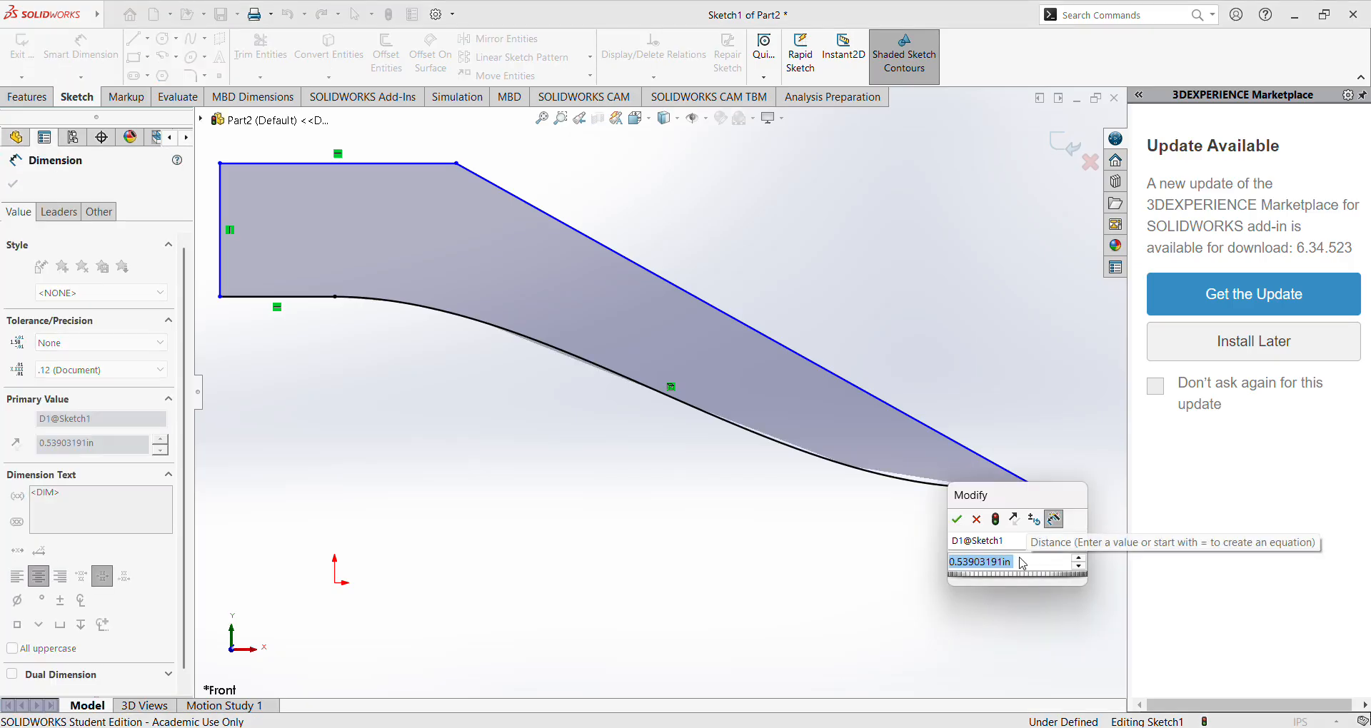
type("0.25")
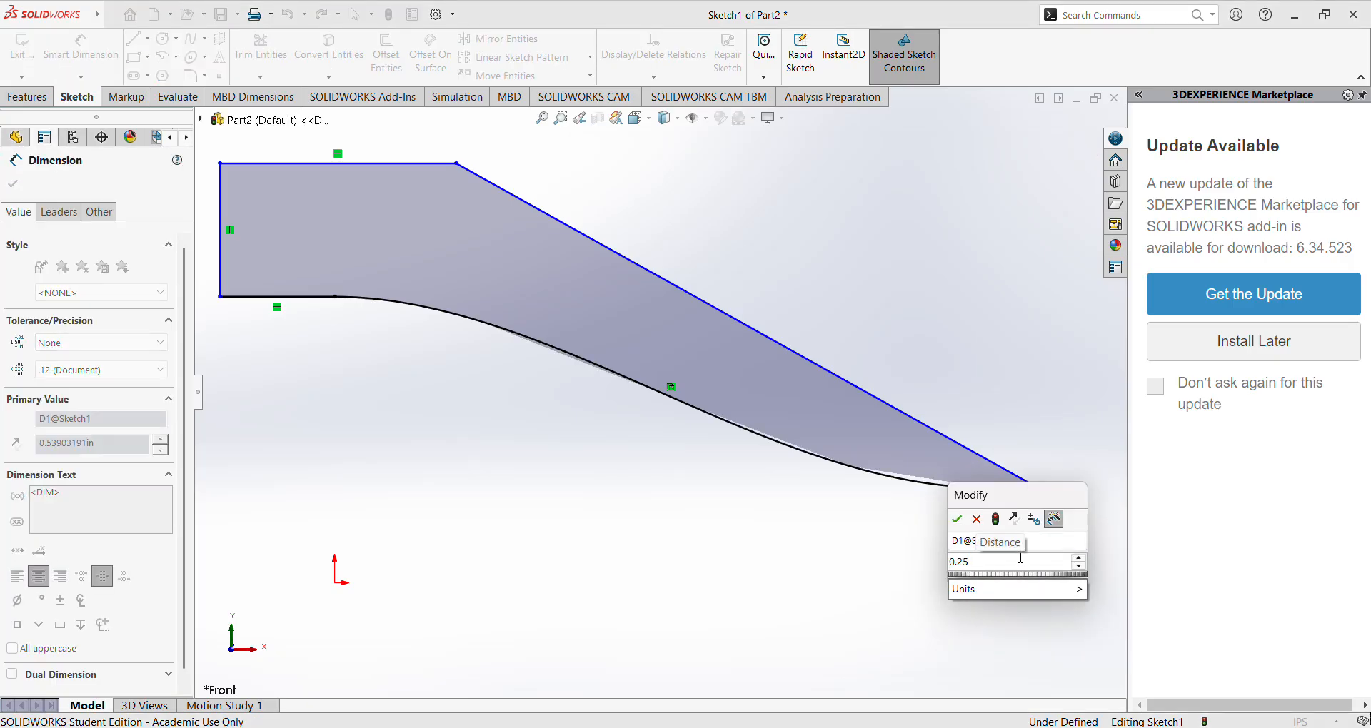
key("Return")
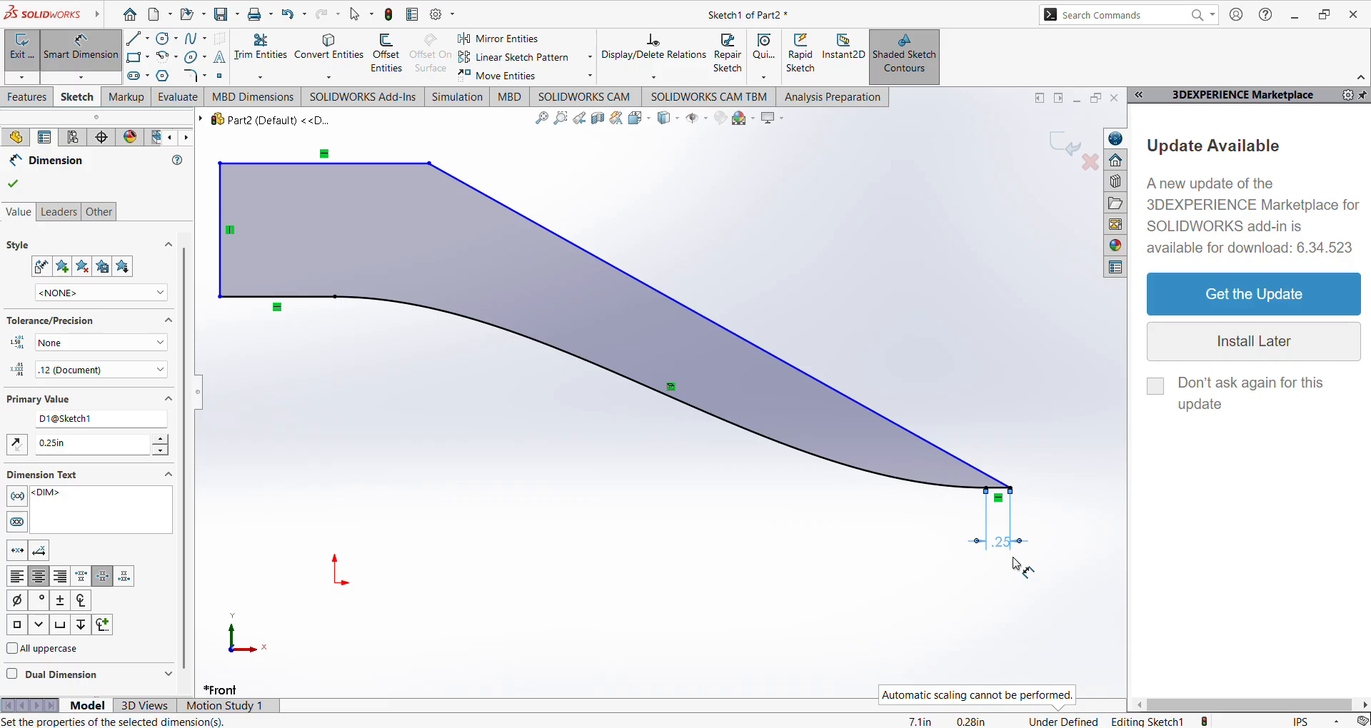
Dimension the horizontal inlet line before the start of the curve to 0.665 in.
left_click(286, 296)
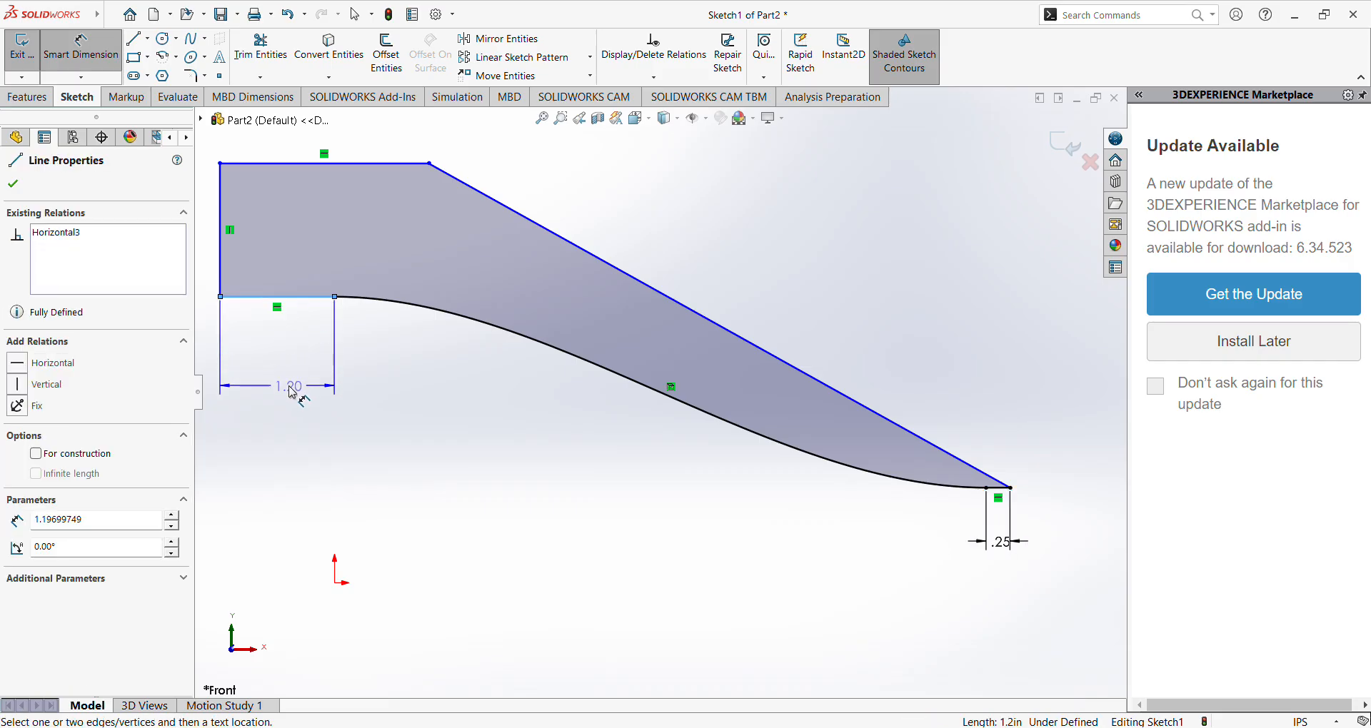
left_click(287, 392)
left_click(287, 392)
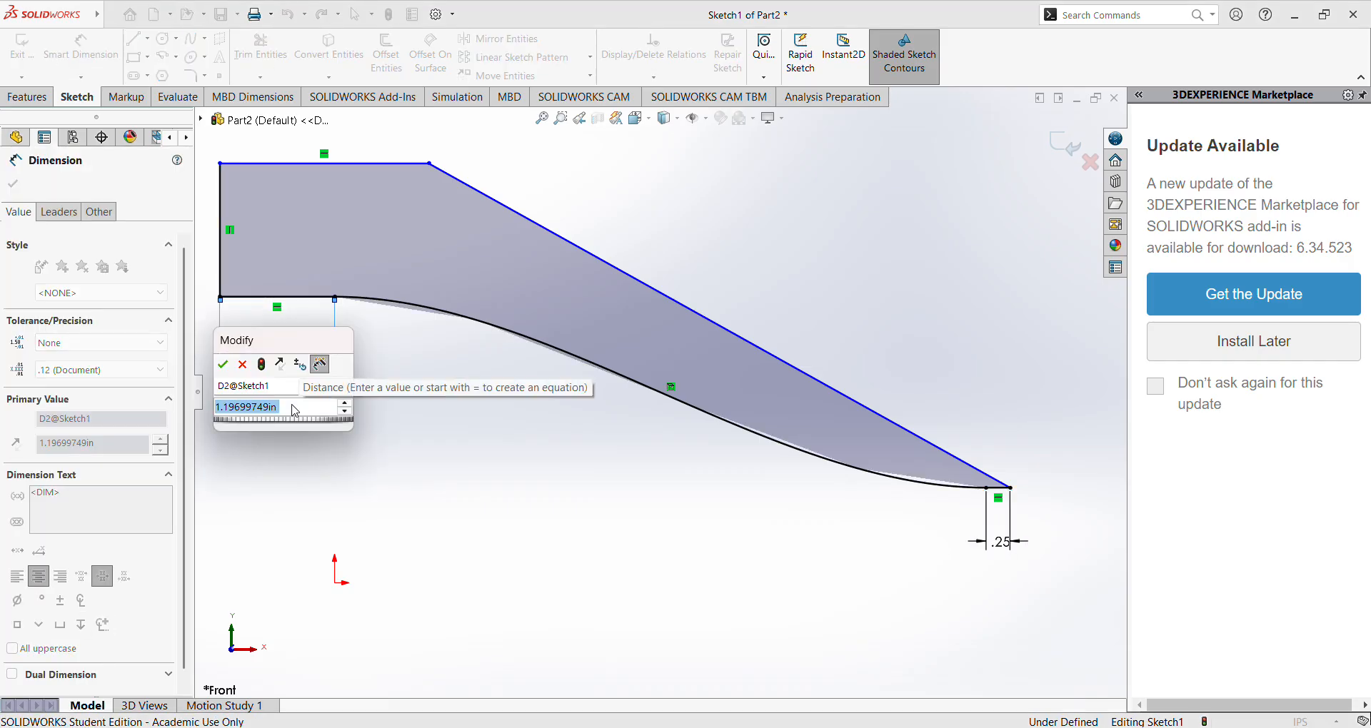
type("0.665")
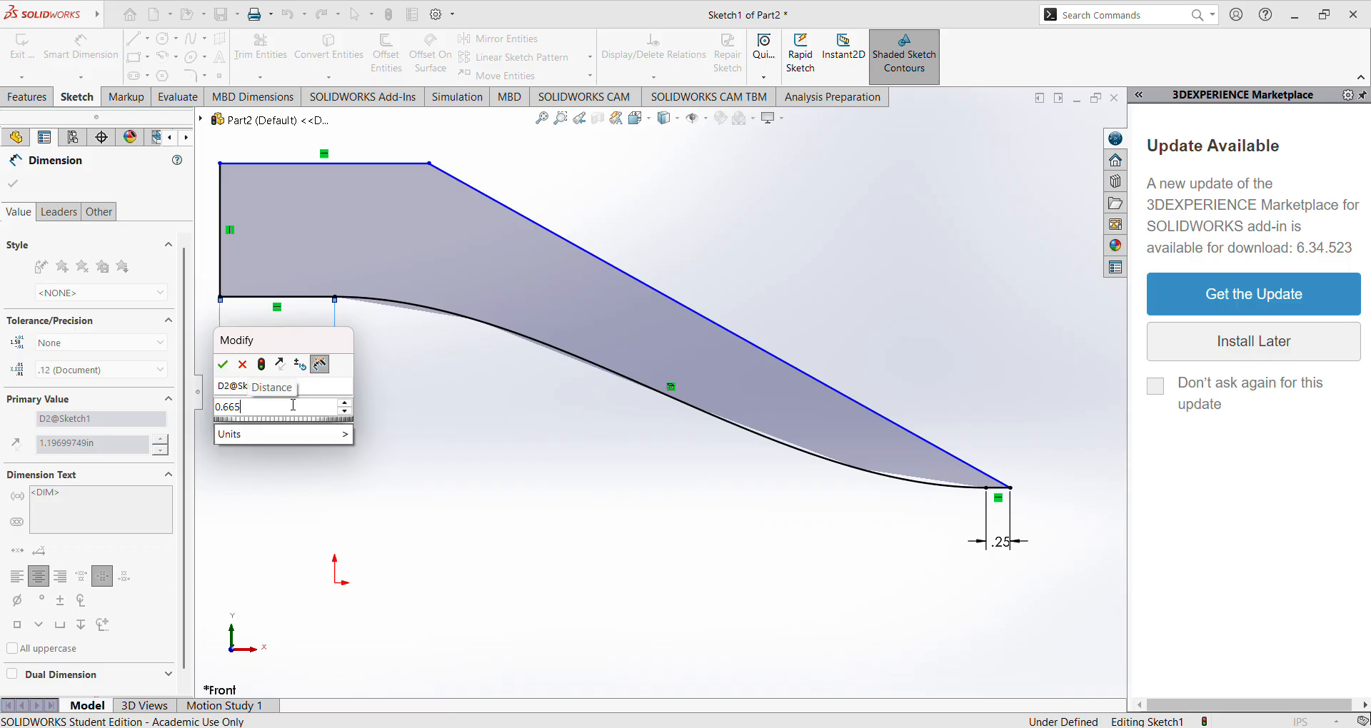
key("Return")
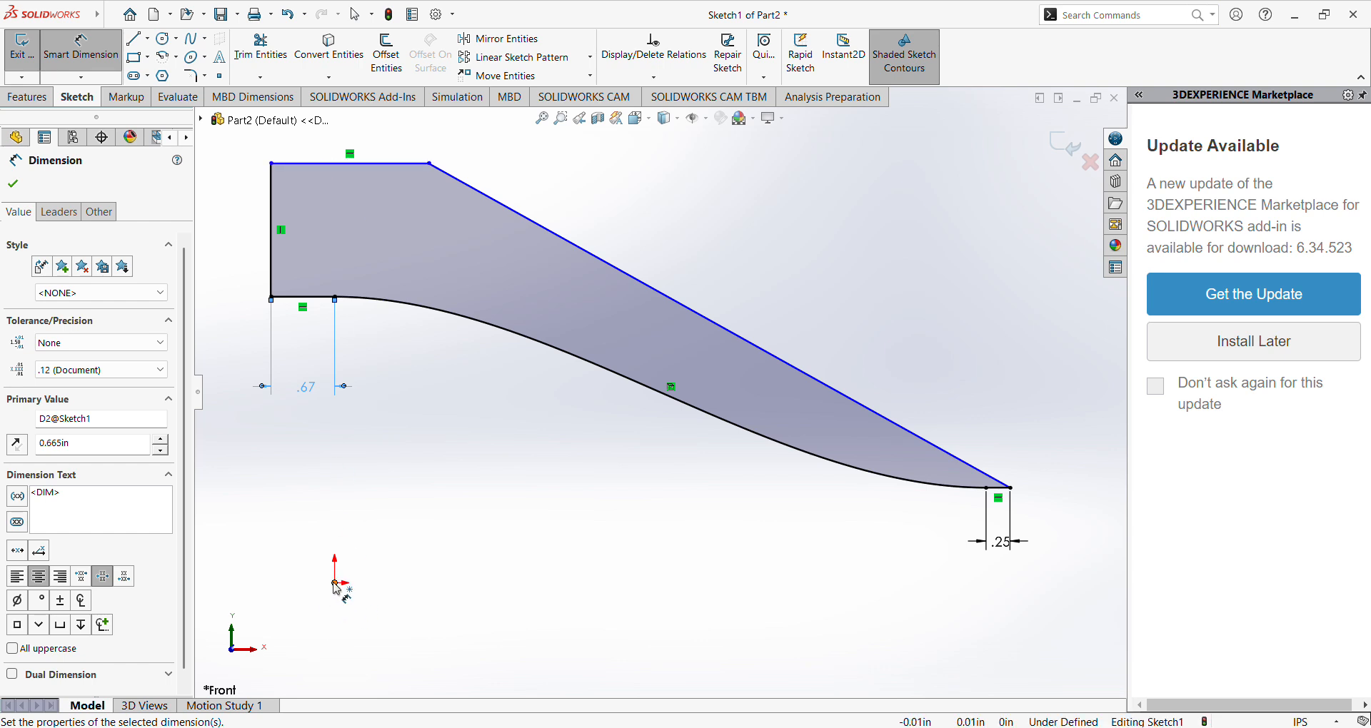
Draw a horizontal construction line about 1.29 in long from the origin toward the inlet side, undoing the stray extra segment.
left_click(134, 38)
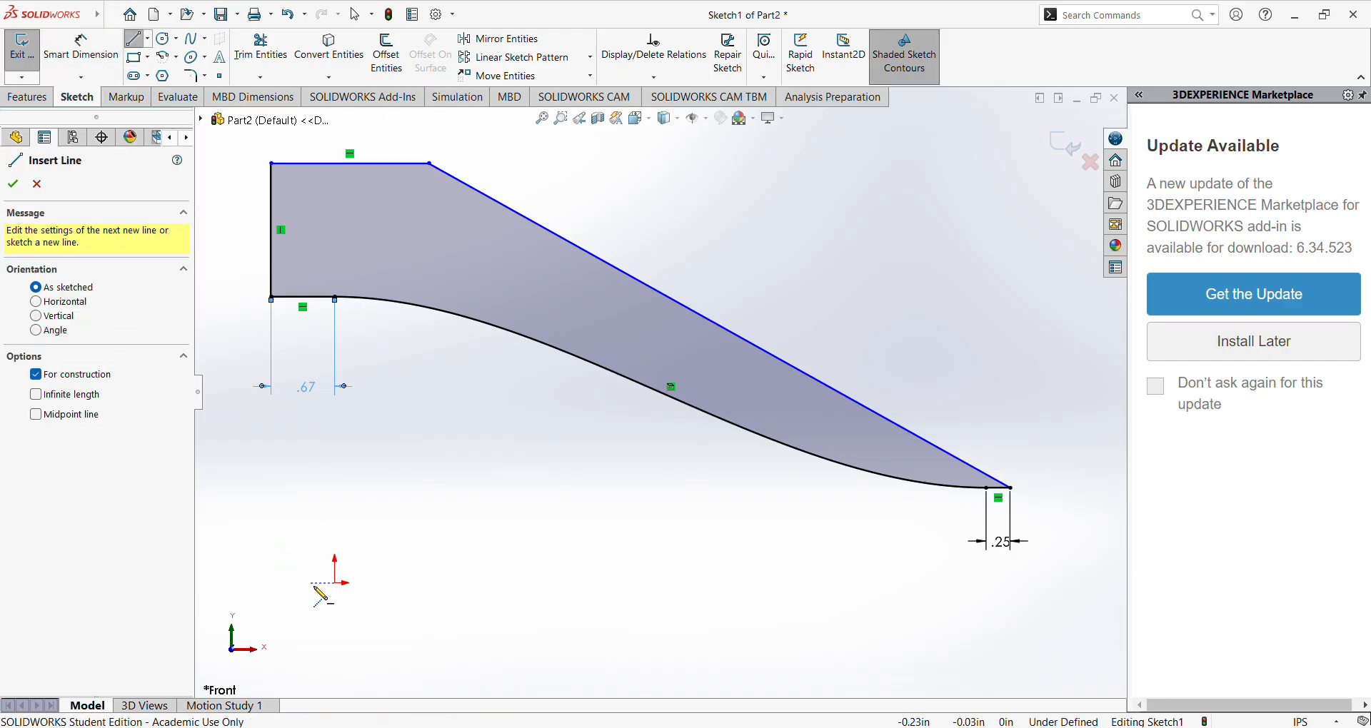
left_click(335, 583)
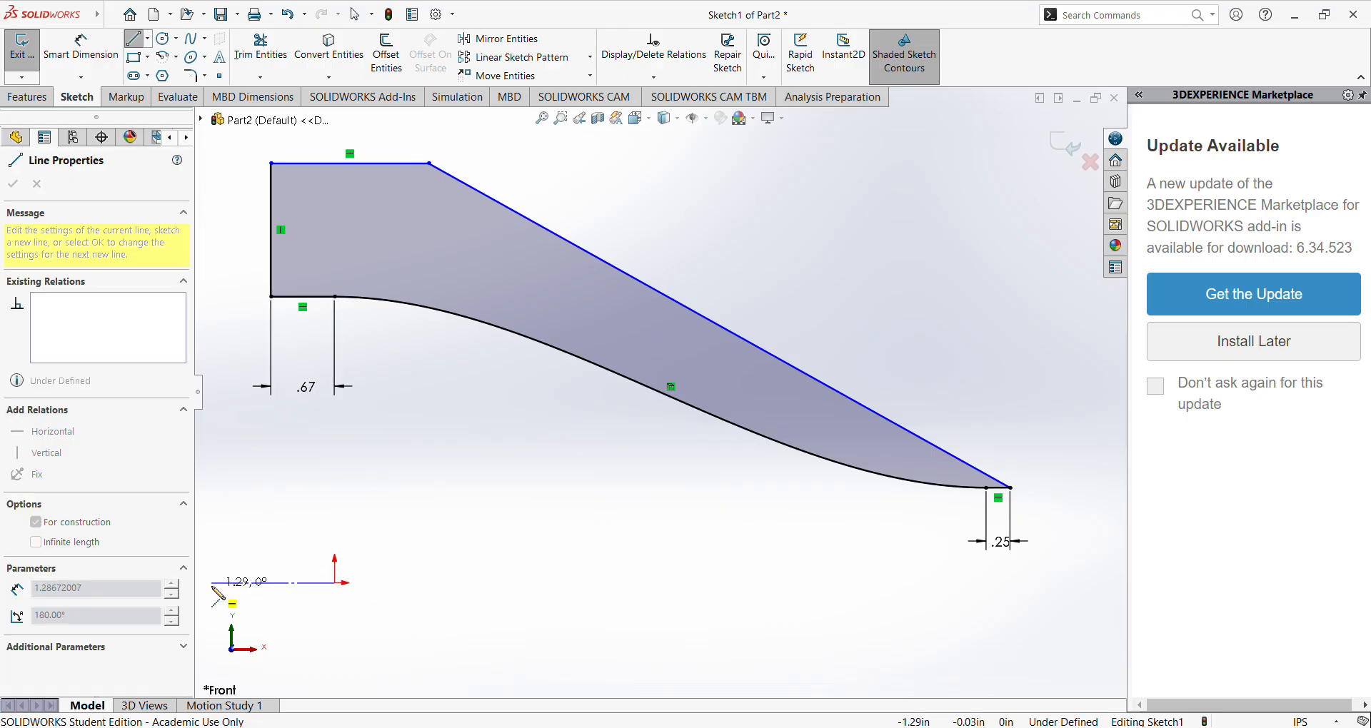
left_click(212, 582)
right_click(278, 562)
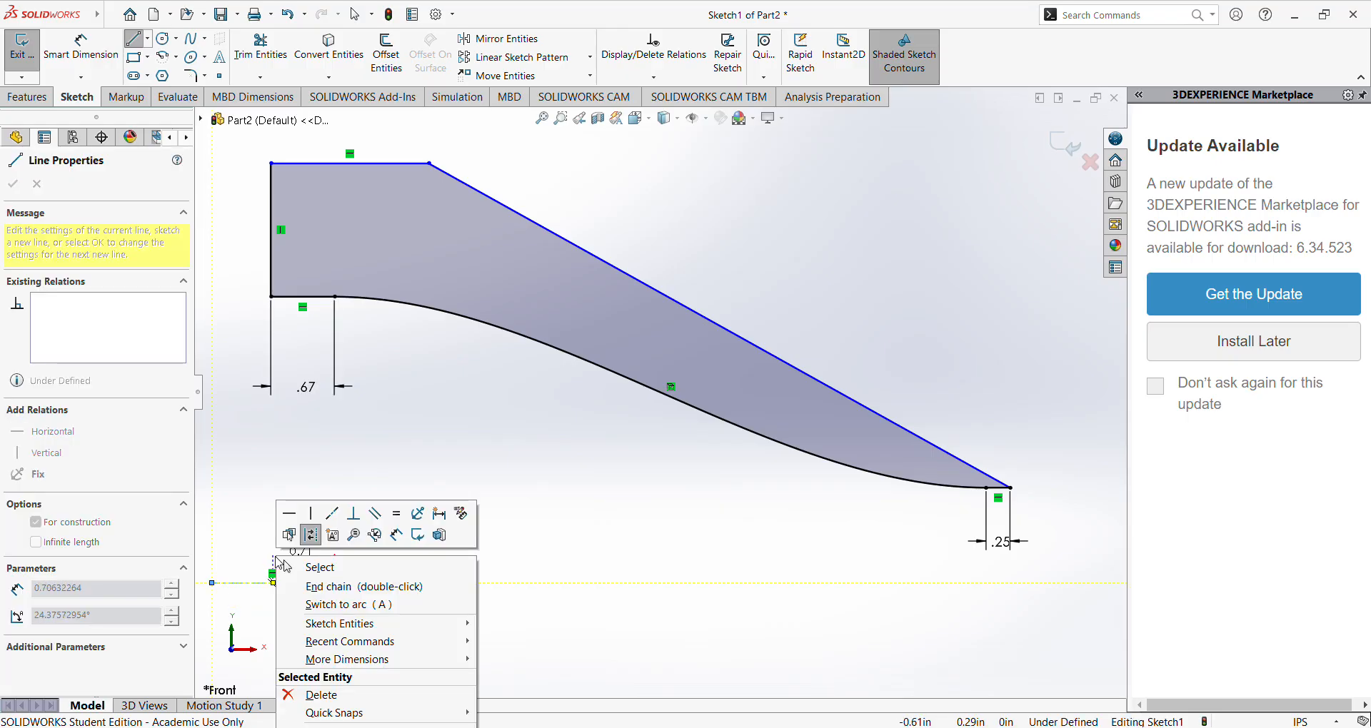
left_click(240, 562)
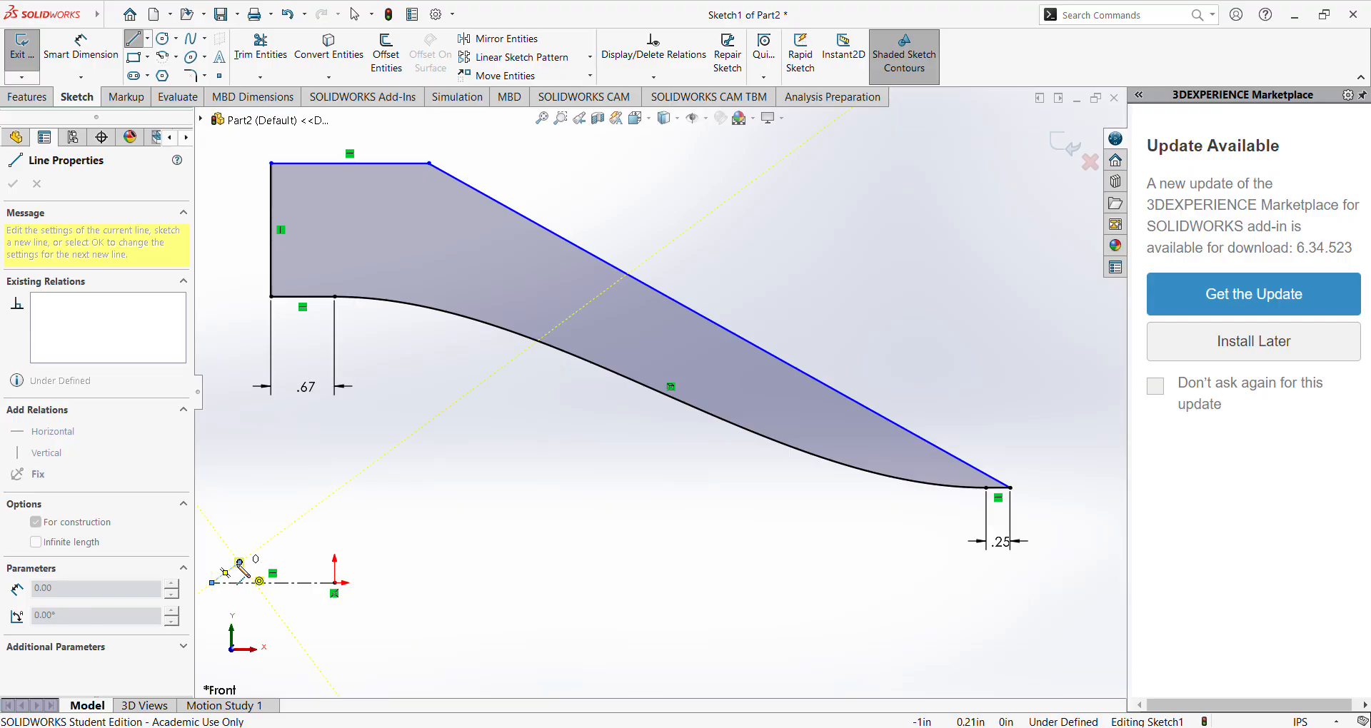
key("ctrl+z")
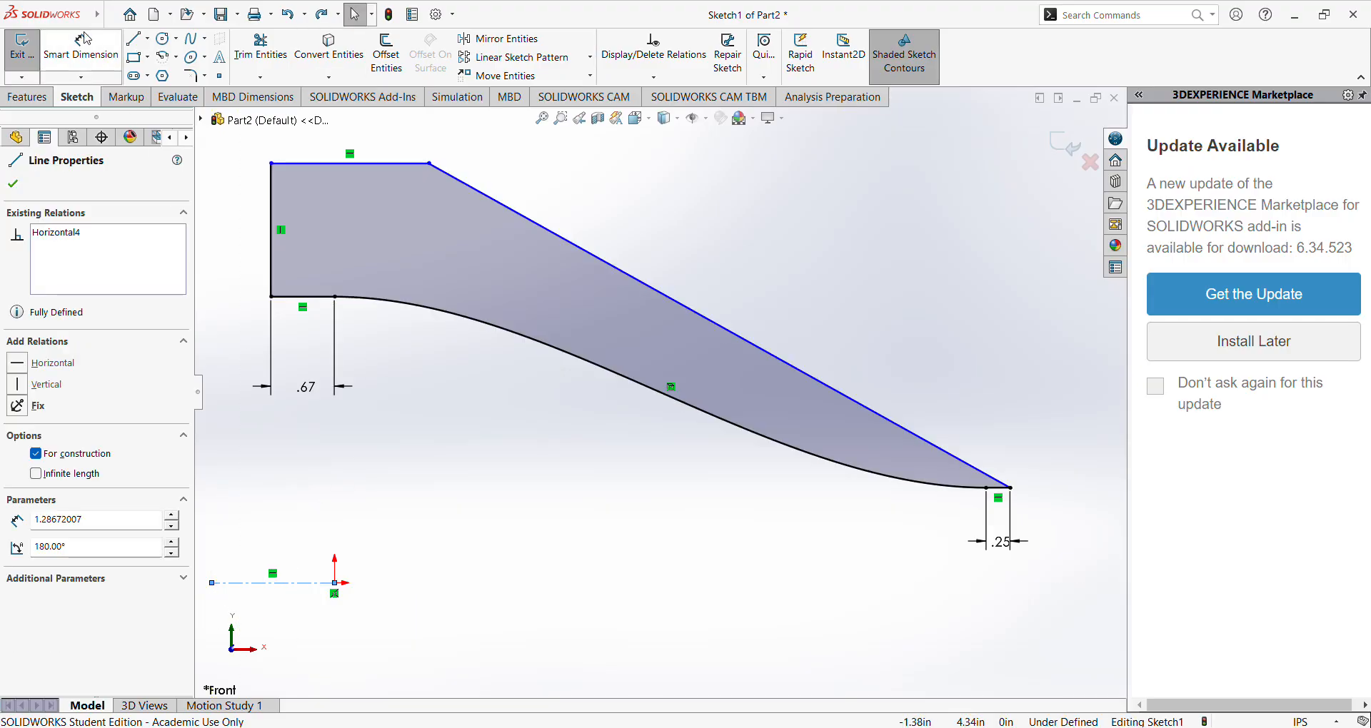
Check the ARN2 drawing and add an 8.5 in diameter dimension between the outline's horizontal top line and the construction centerline.
left_click(81, 48)
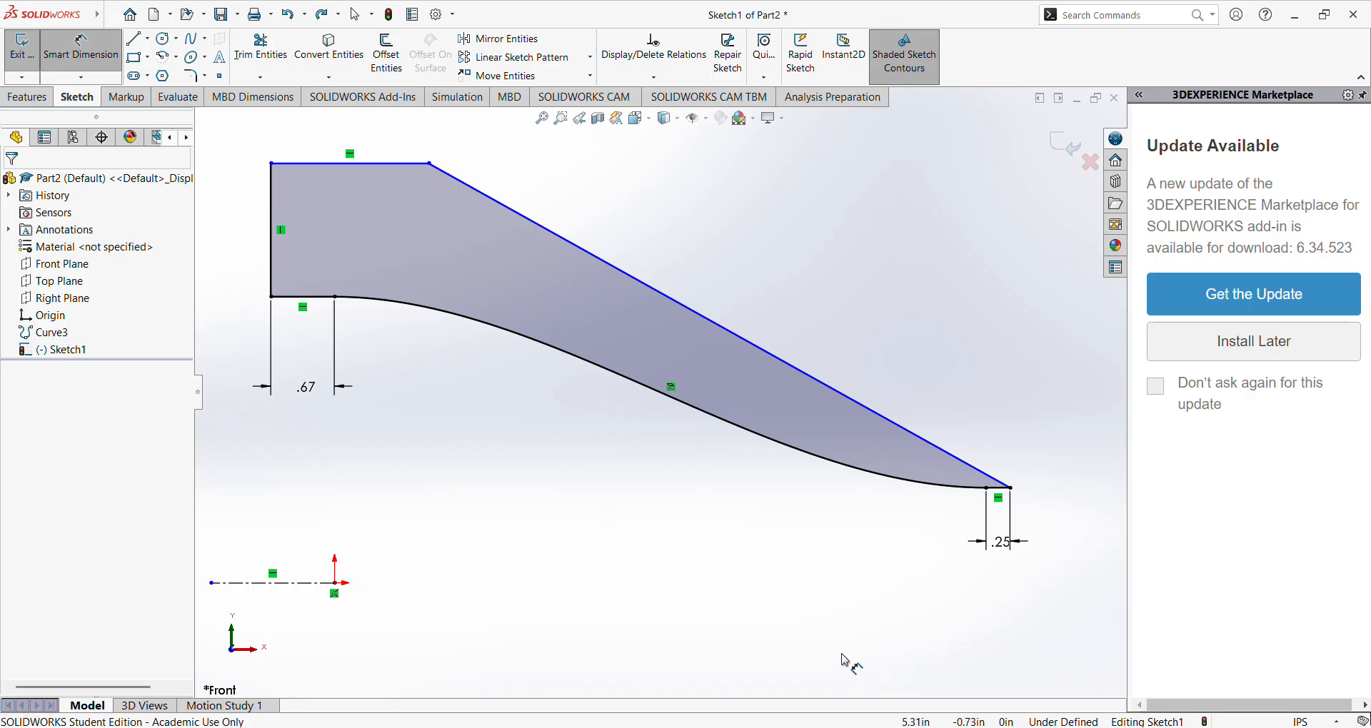
key("alt+Tab")
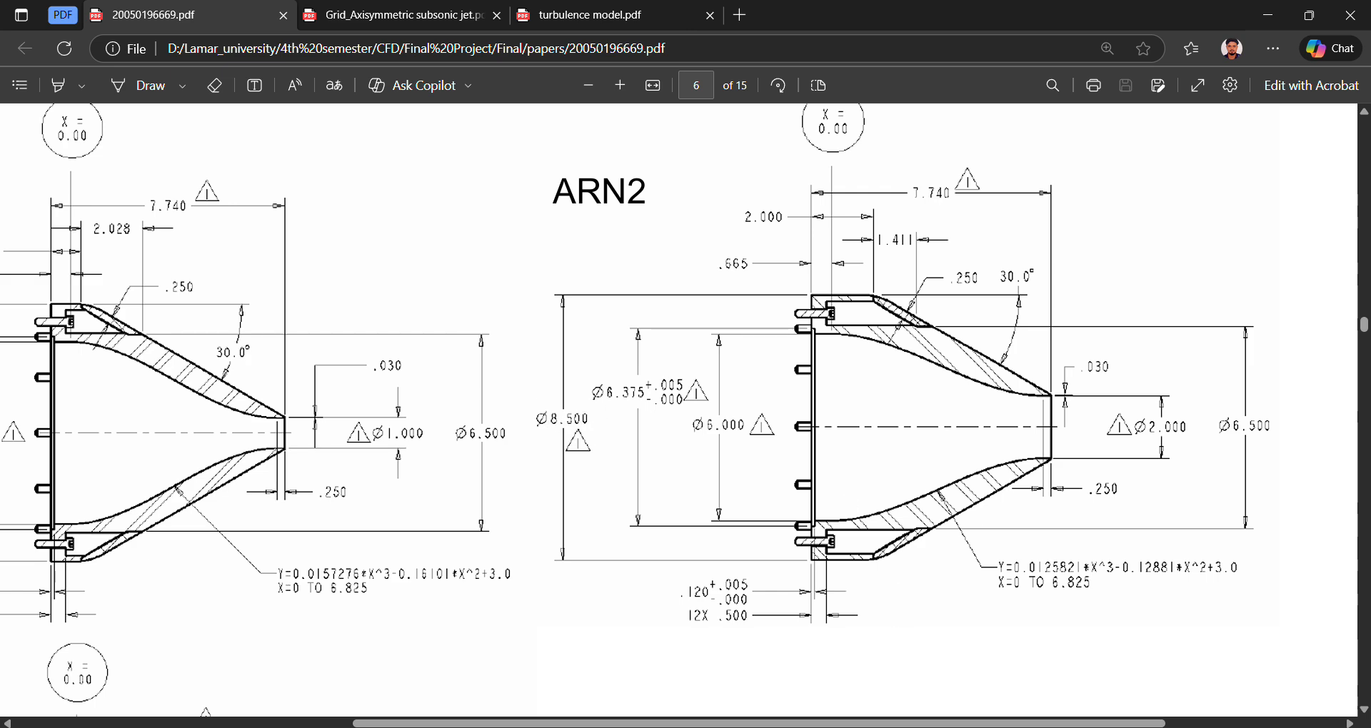
mouse_move(884, 727)
left_click(720, 727)
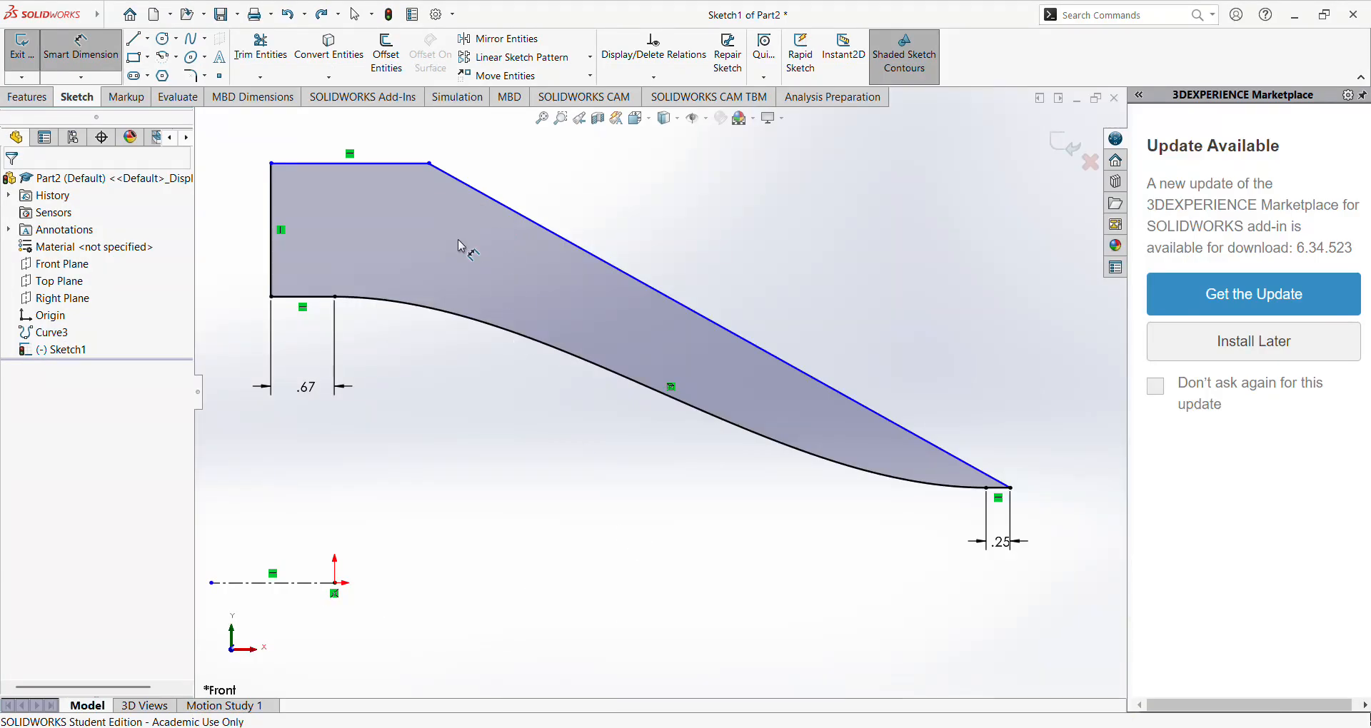
left_click(347, 166)
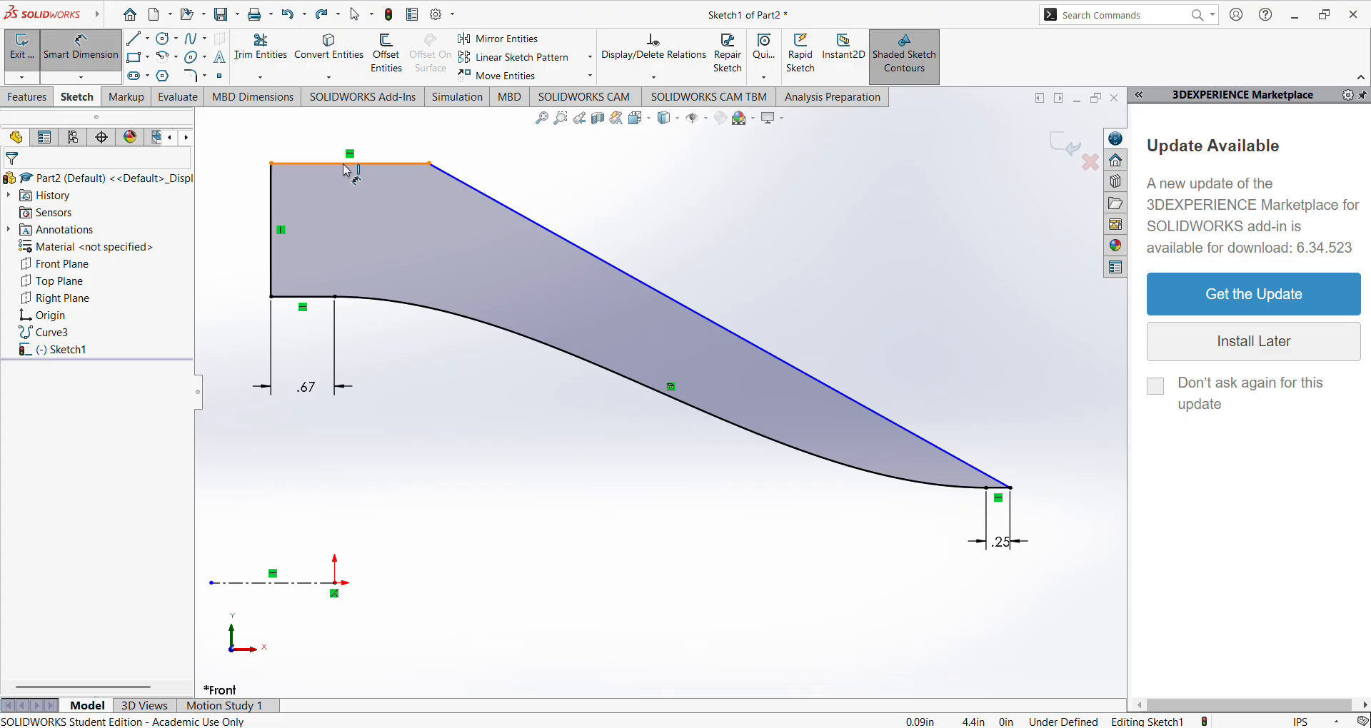
left_click(297, 584)
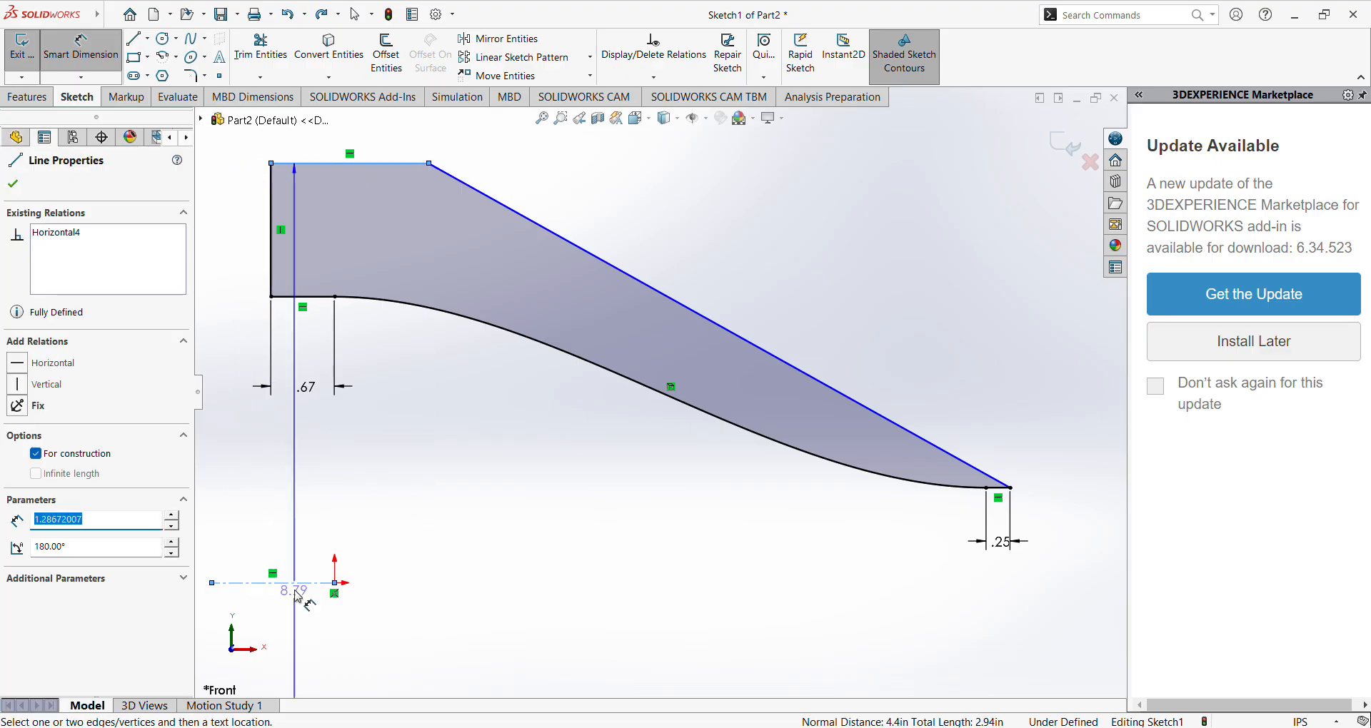
scroll(287, 600, "down", 1)
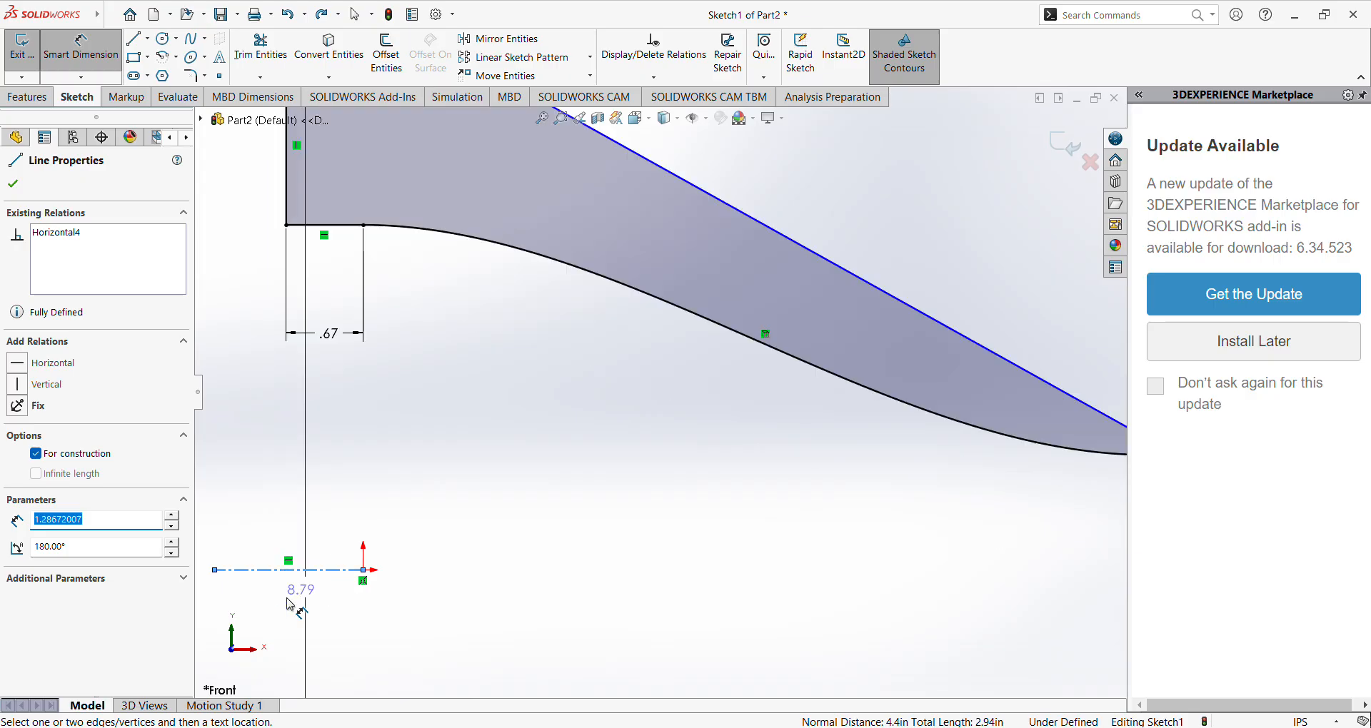
scroll(308, 592, "up", 3)
left_click(318, 566)
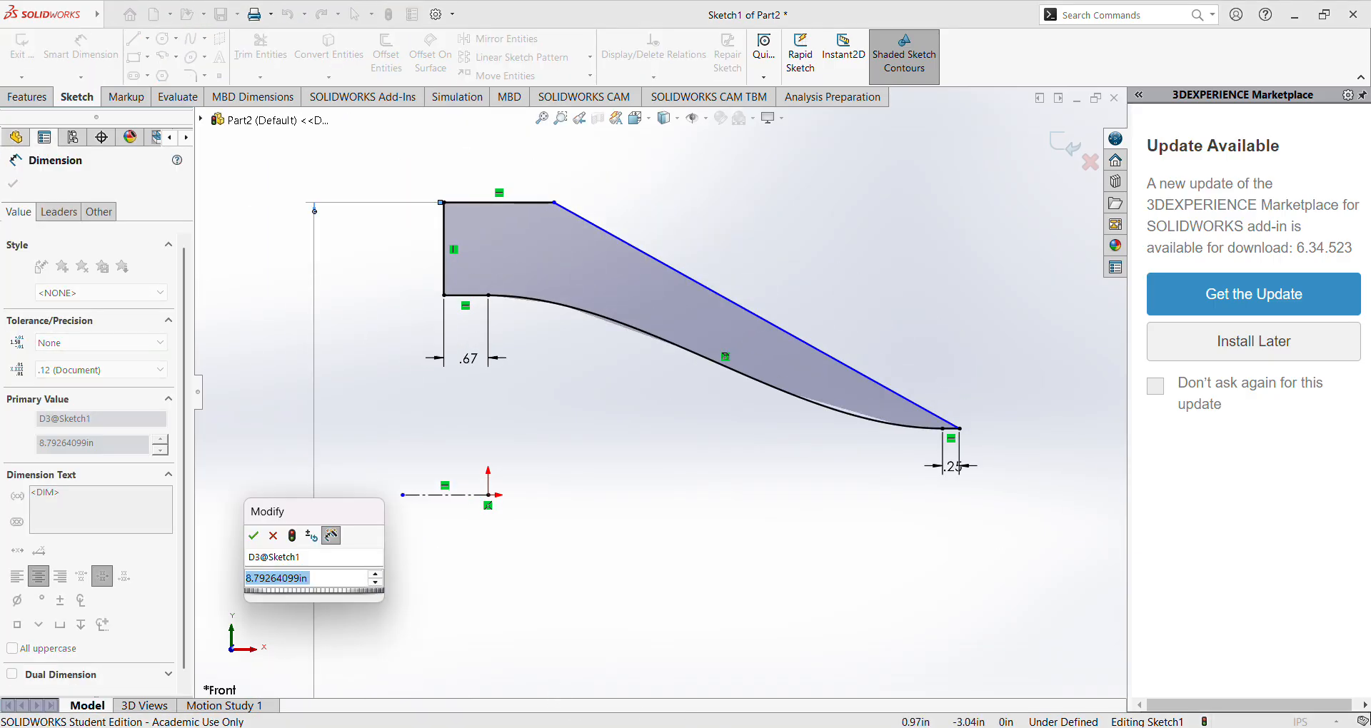
key("alt+Tab")
key("alt+Tab")
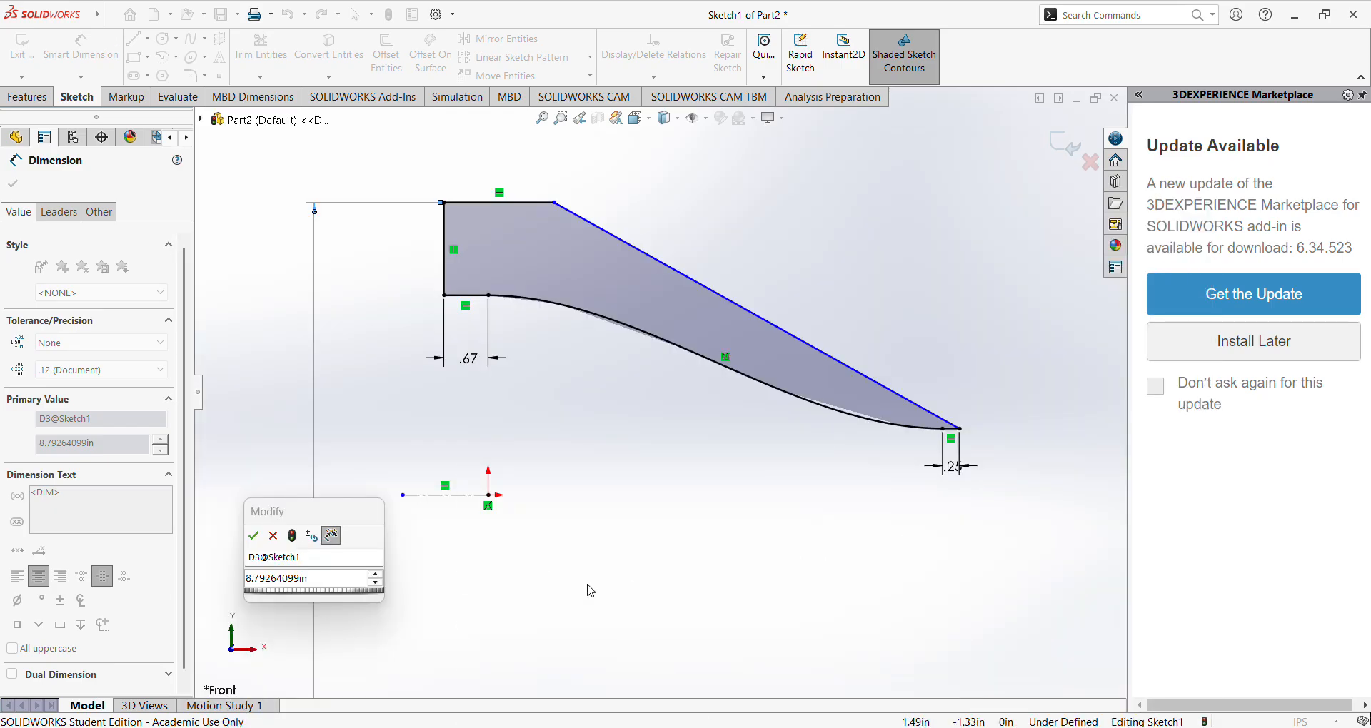
left_click(331, 578)
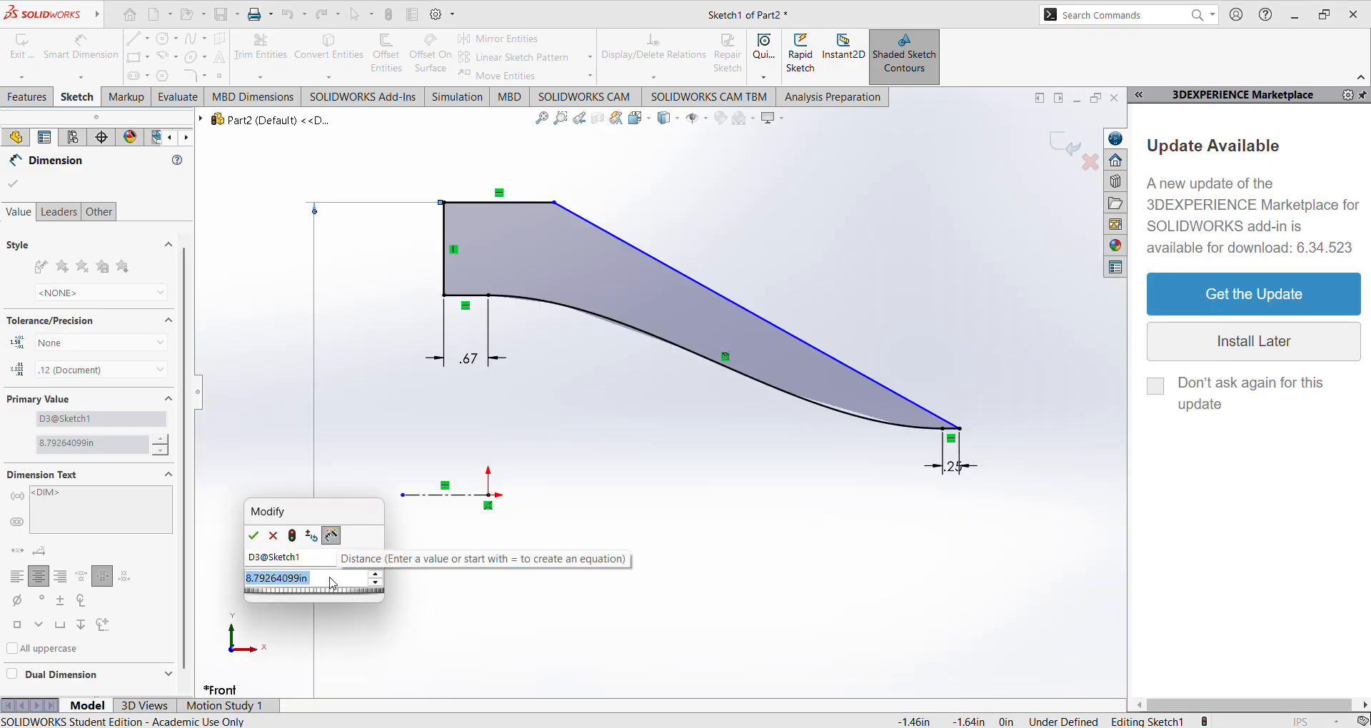
type("8.5")
key("Return")
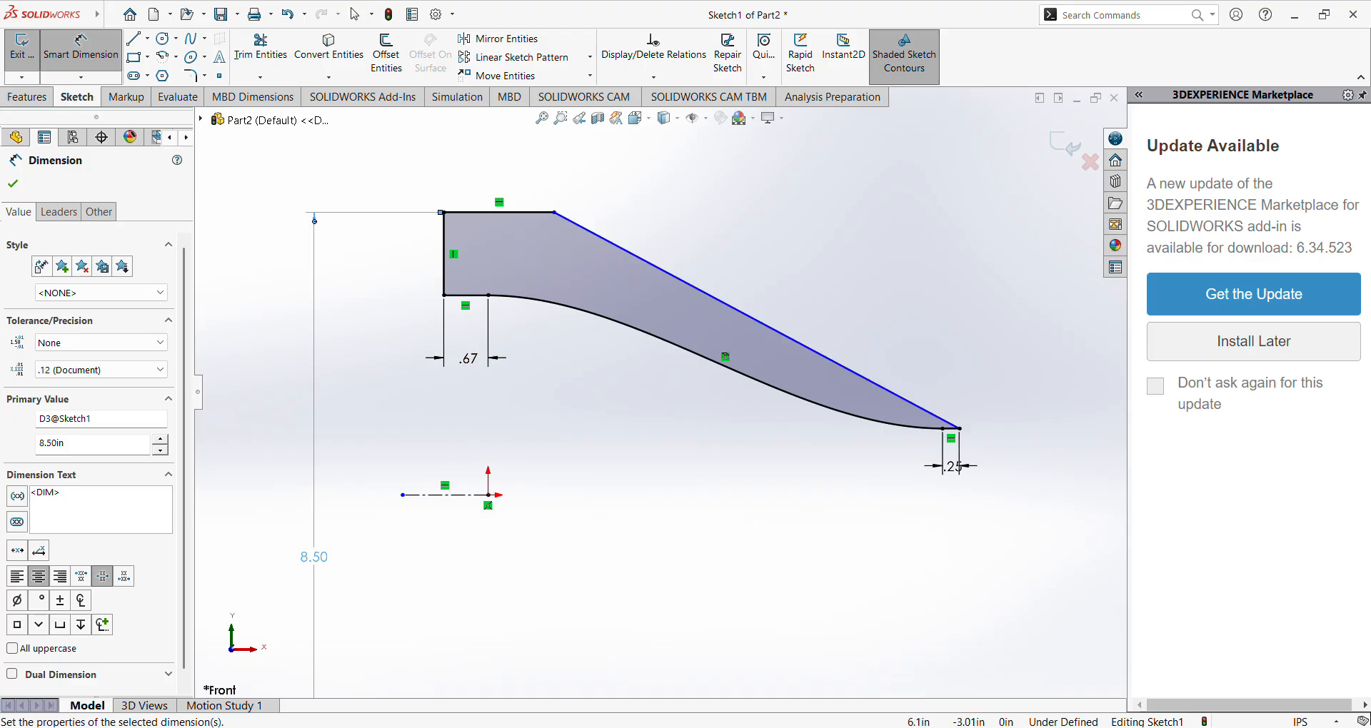
Check the ARN2 drawing in the browser, then dimension the angle between the outline's horizontal top line and the sloped outer line to 30°.
left_click(914, 727)
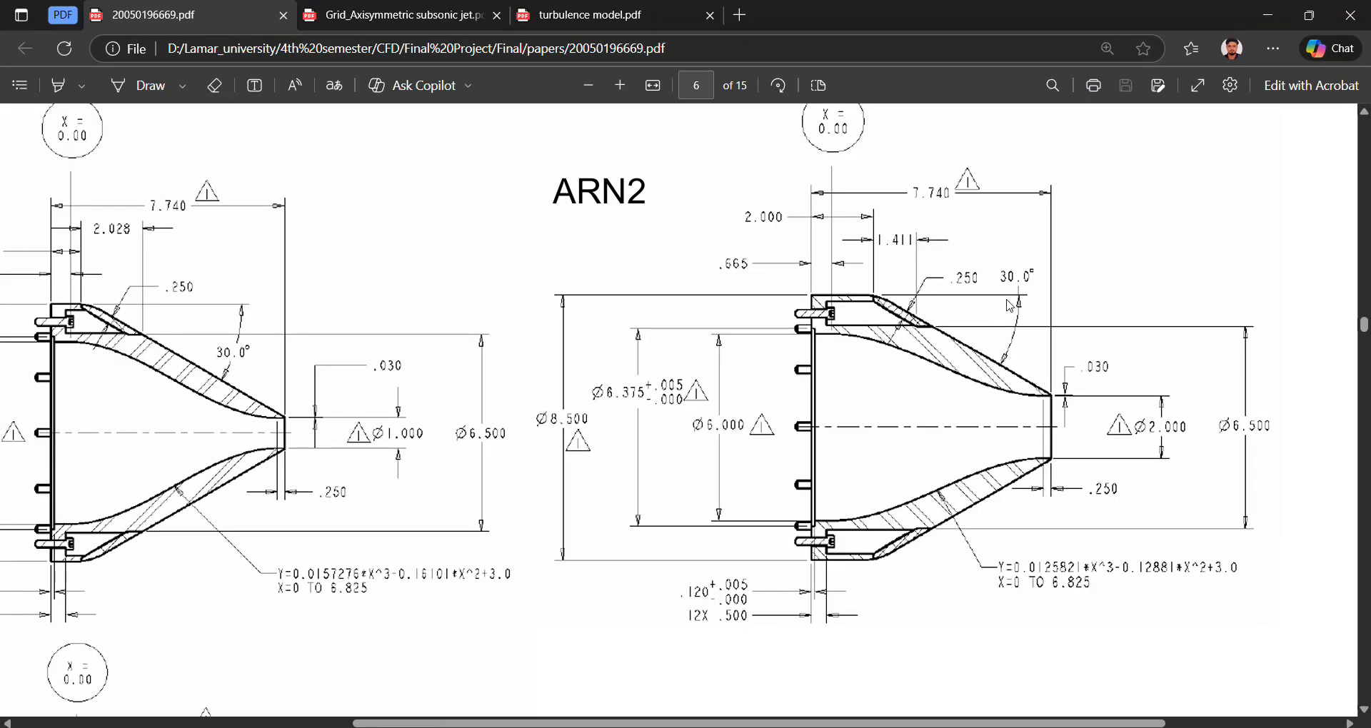
left_click(889, 727)
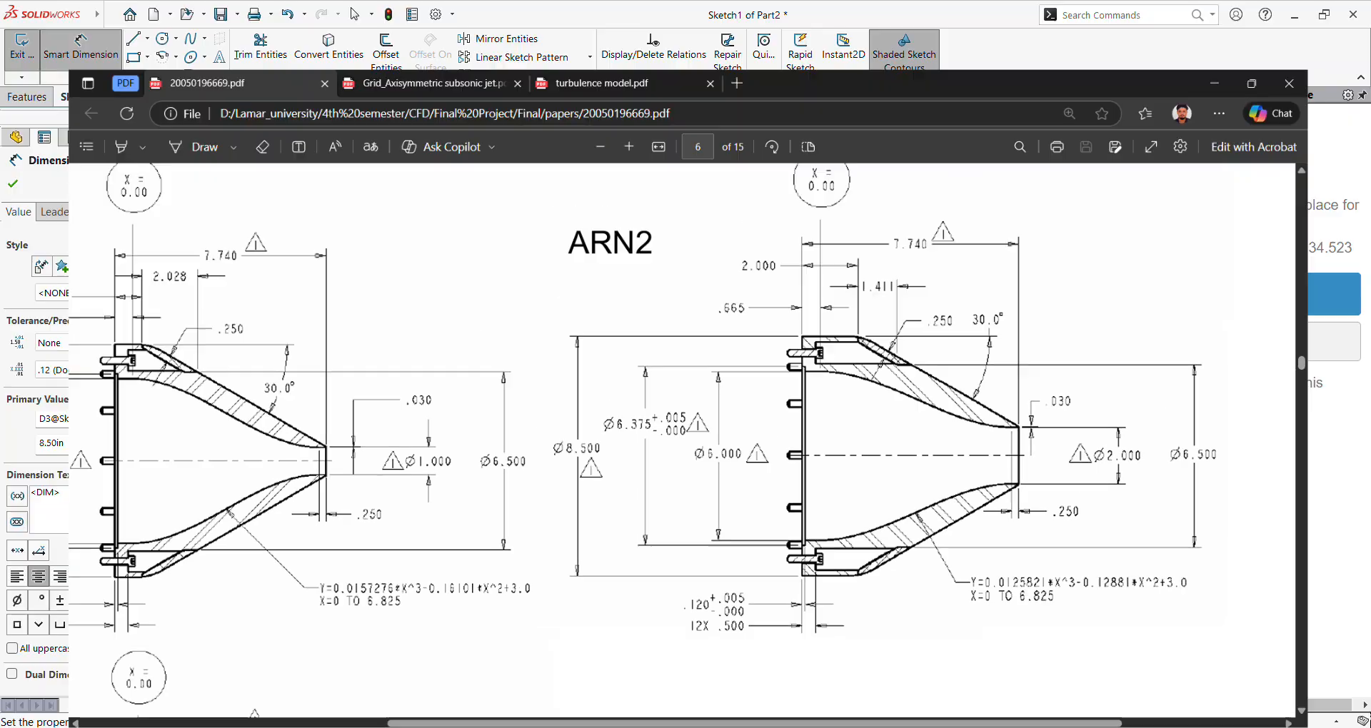
left_click(657, 272)
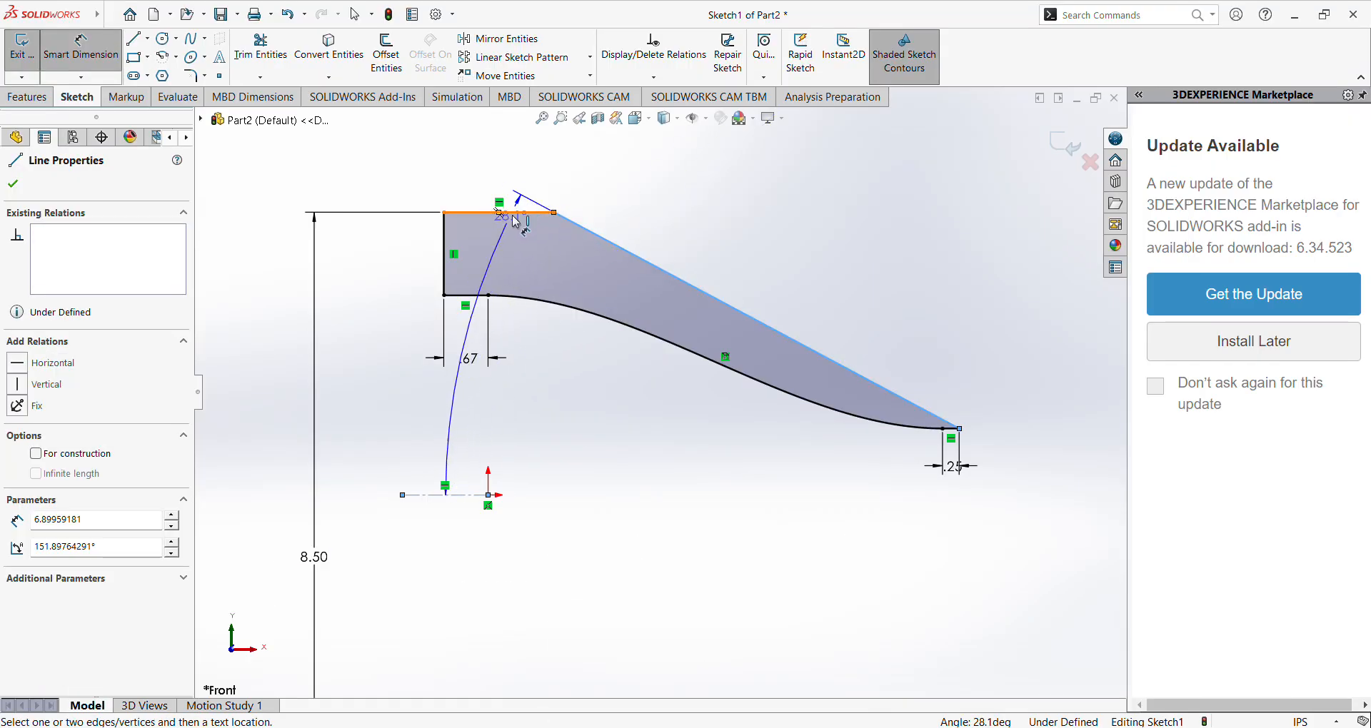
left_click(527, 212)
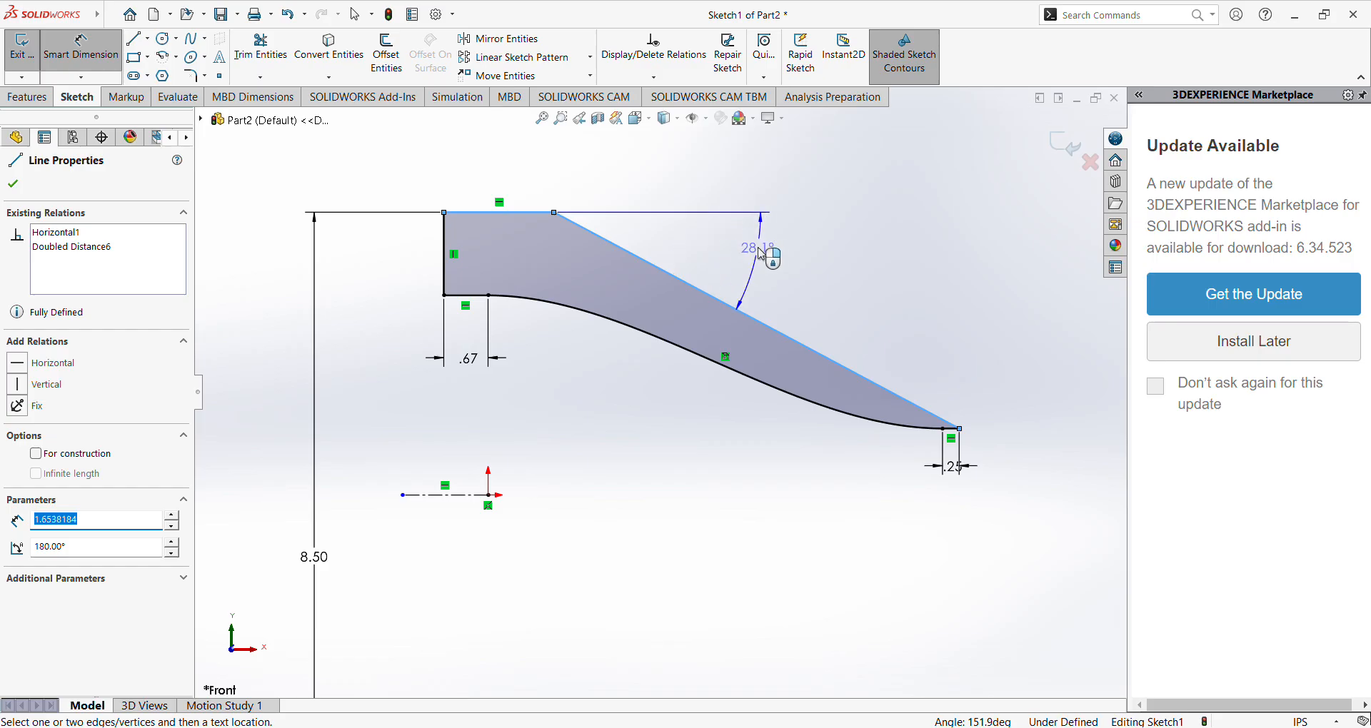
left_click(790, 278)
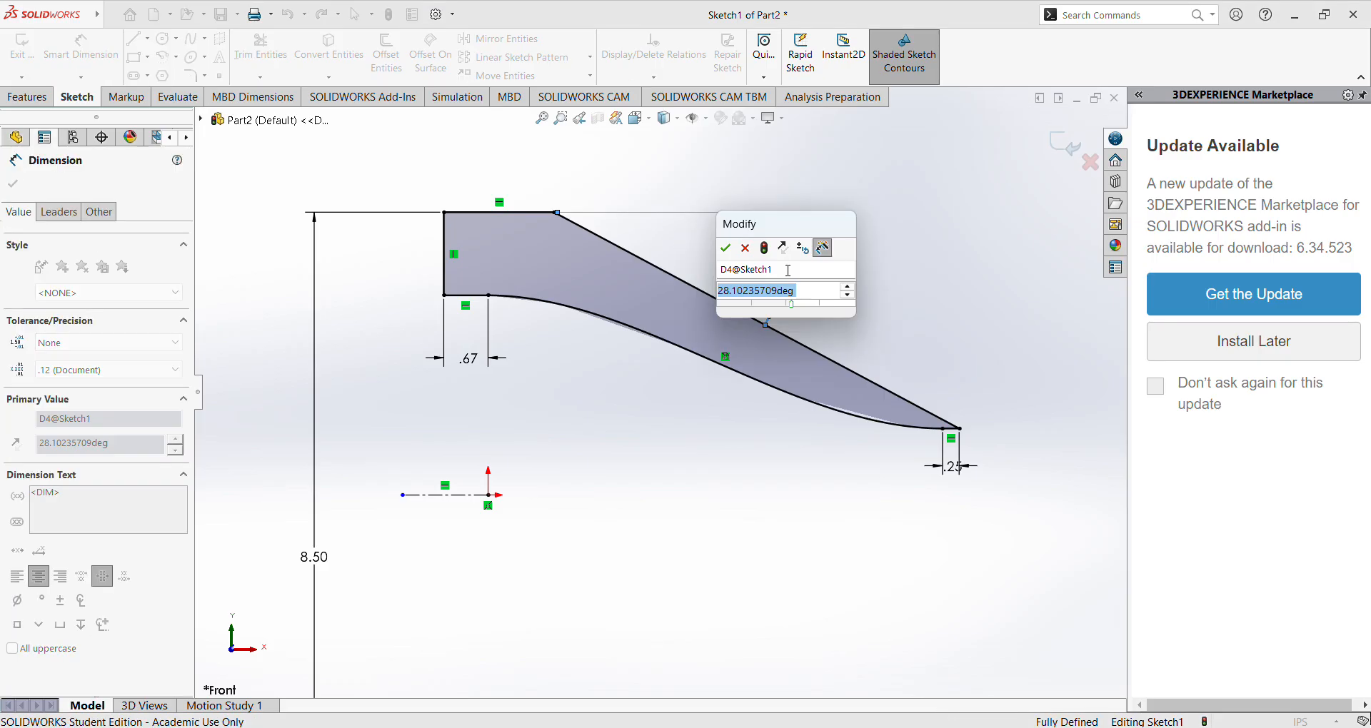
type("30")
key("Return")
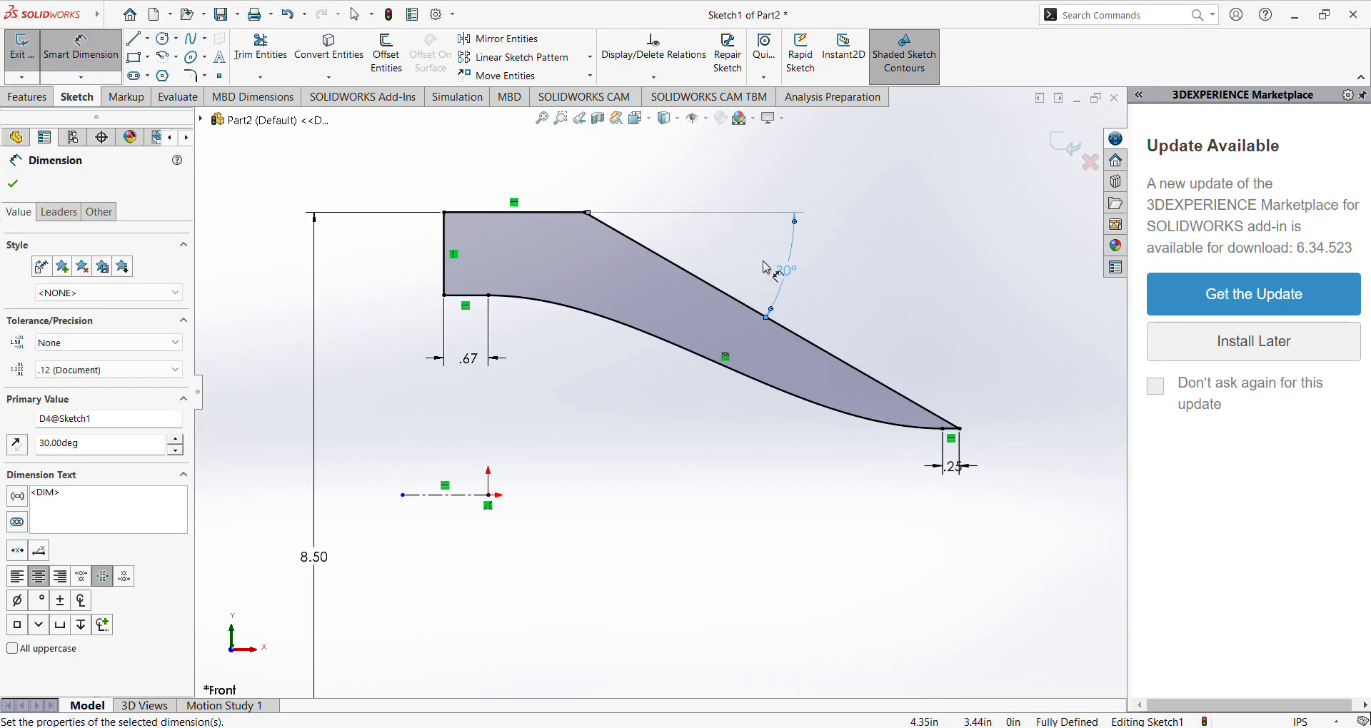
key("Escape")
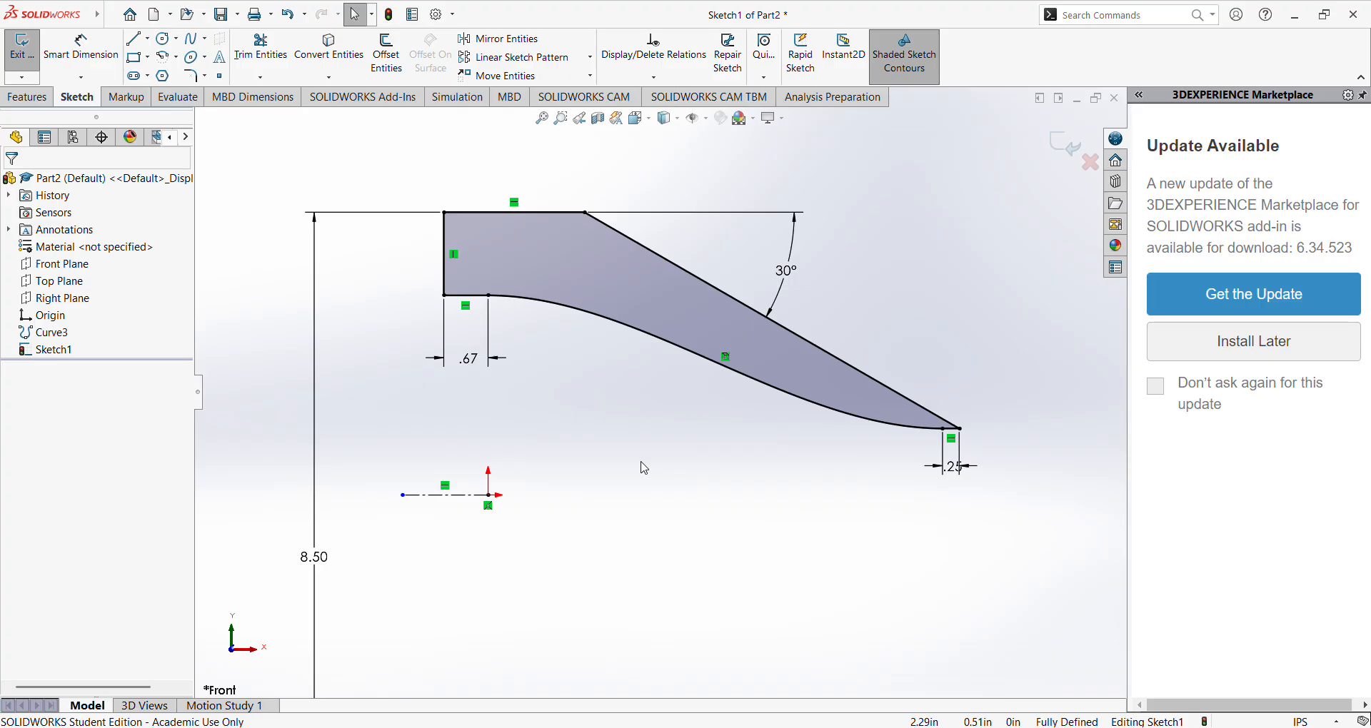
Exit the sketch and create a planar surface bounded by the closed nozzle wall profile.
left_click(1064, 152)
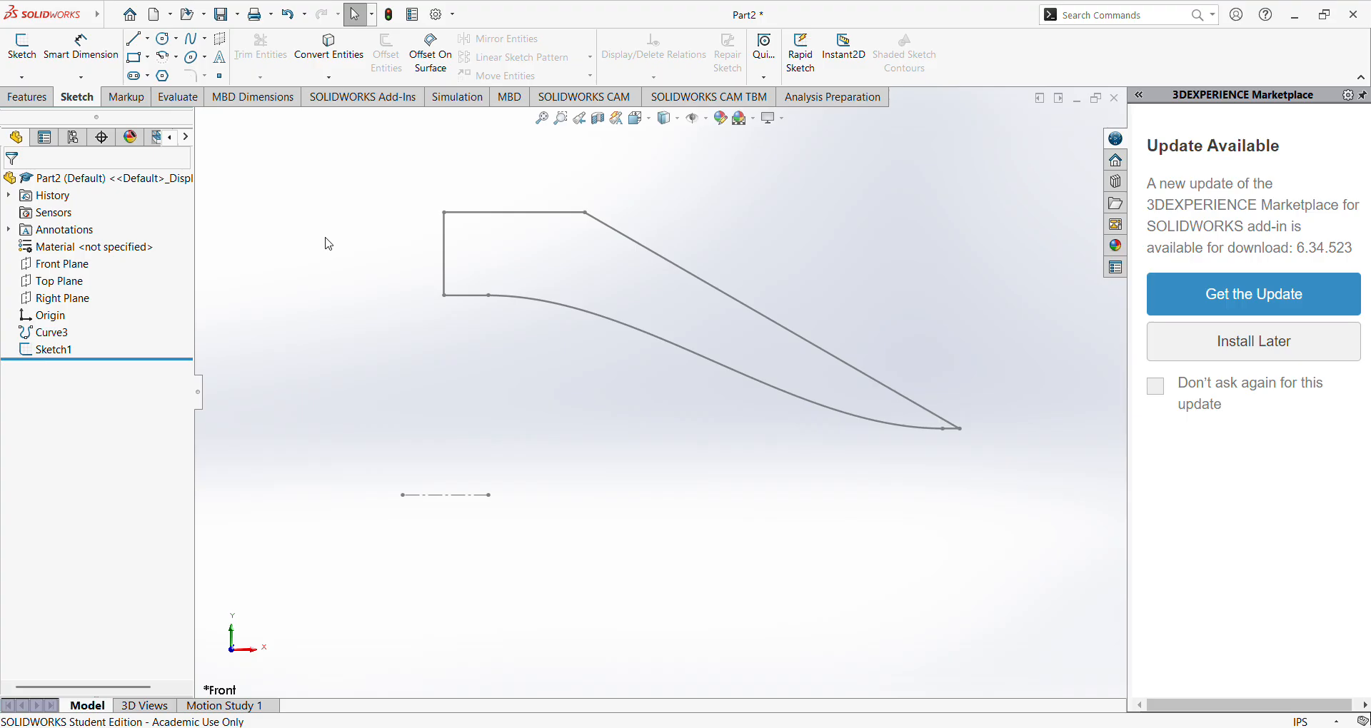
mouse_move(98, 14)
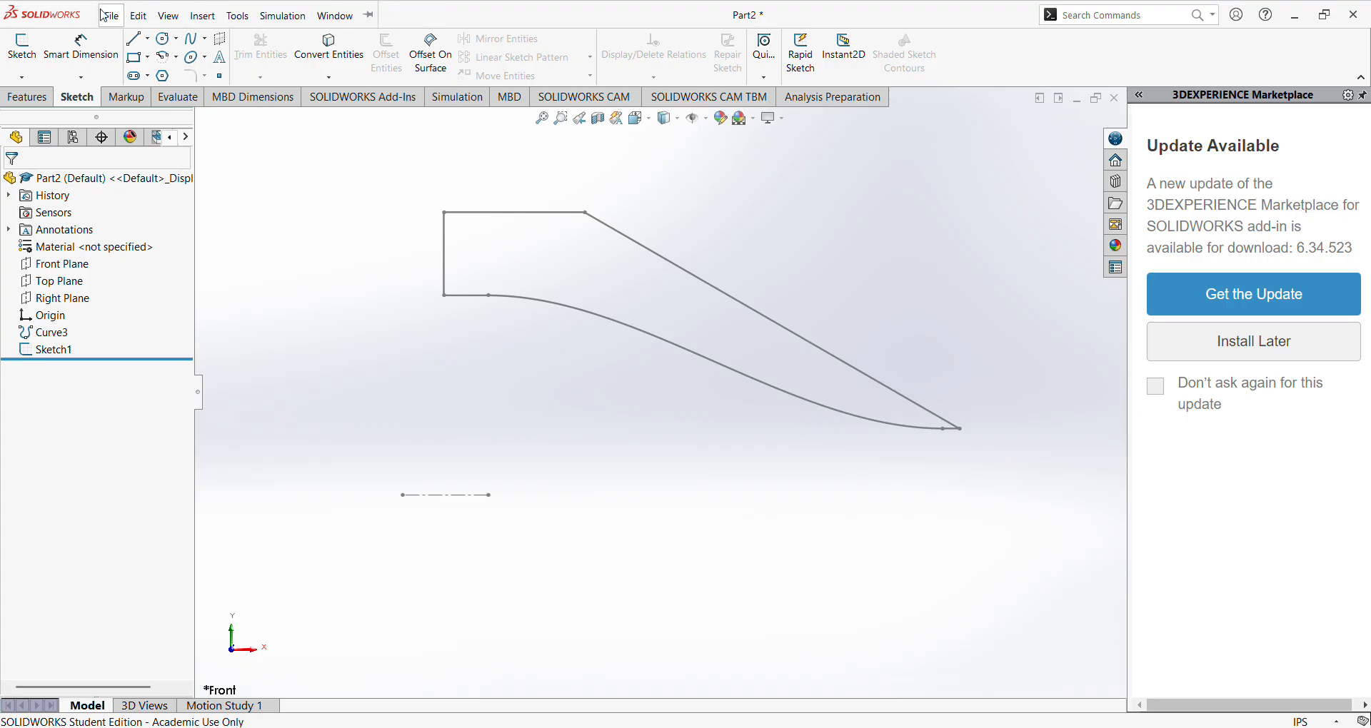
left_click(203, 15)
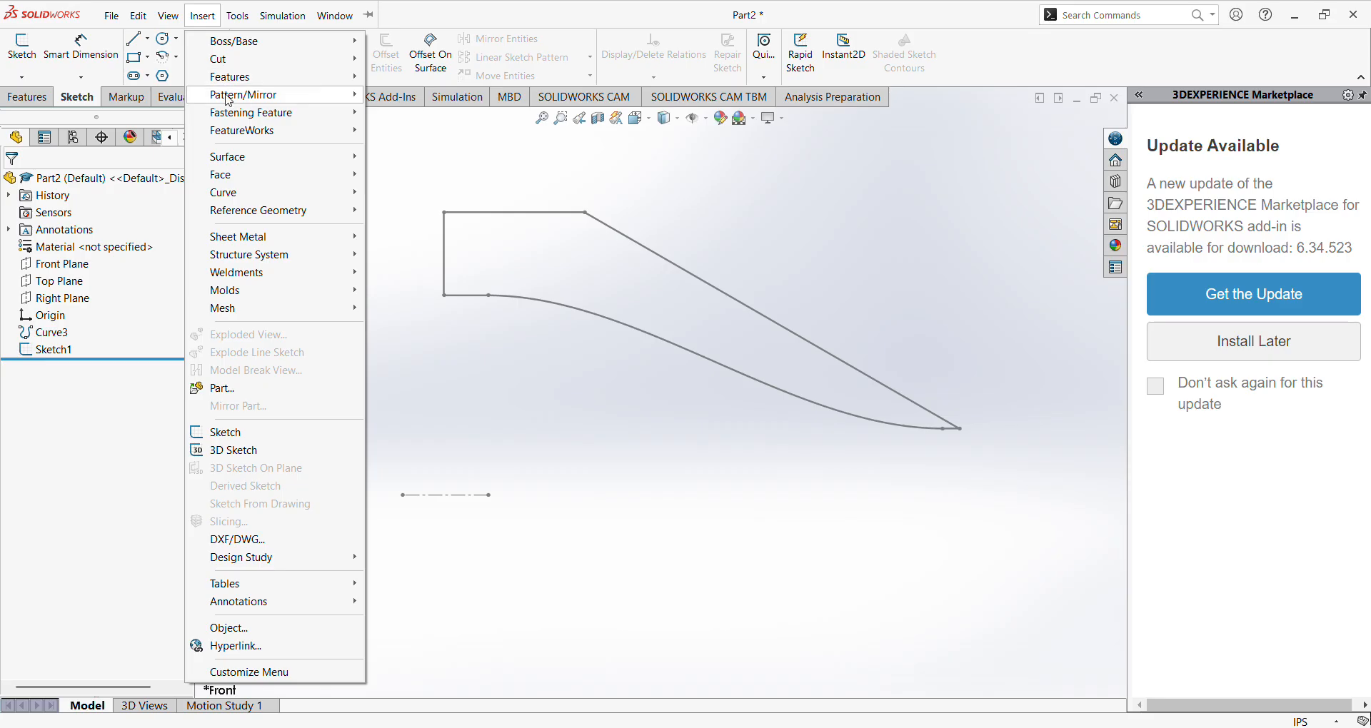
mouse_move(245, 161)
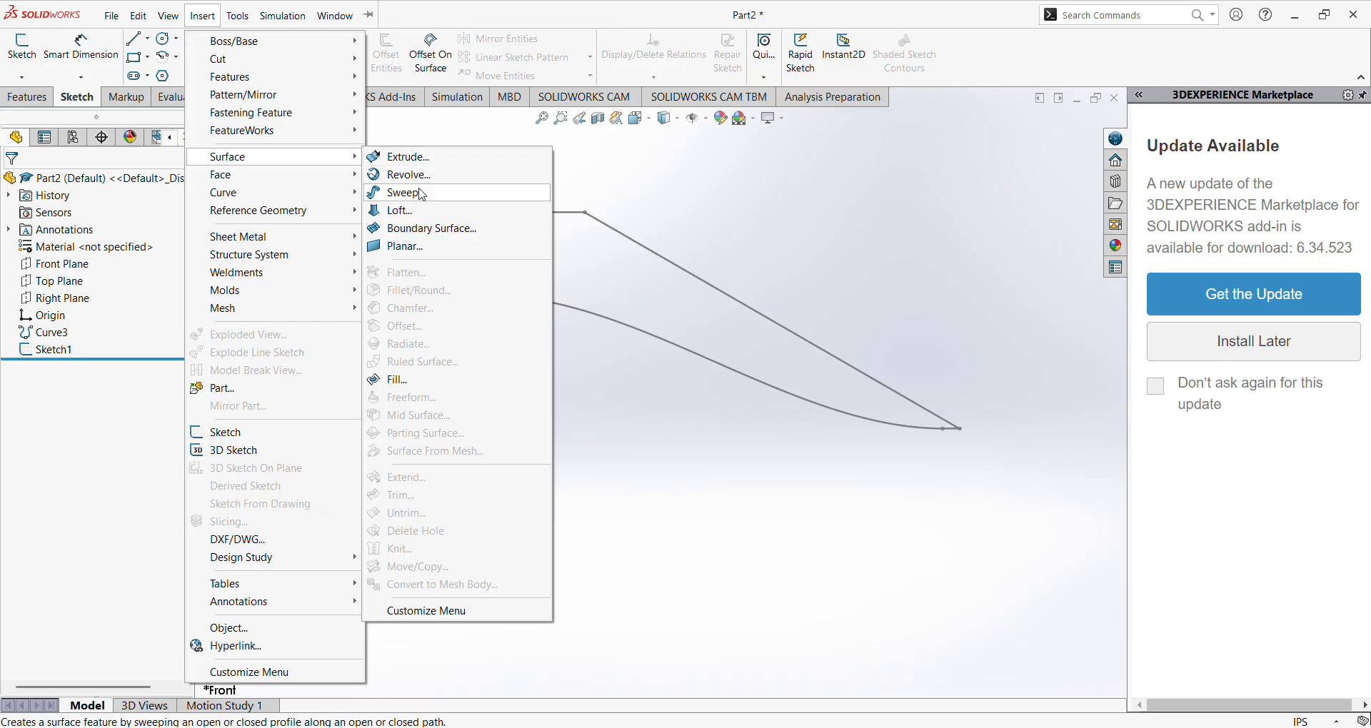
left_click(426, 247)
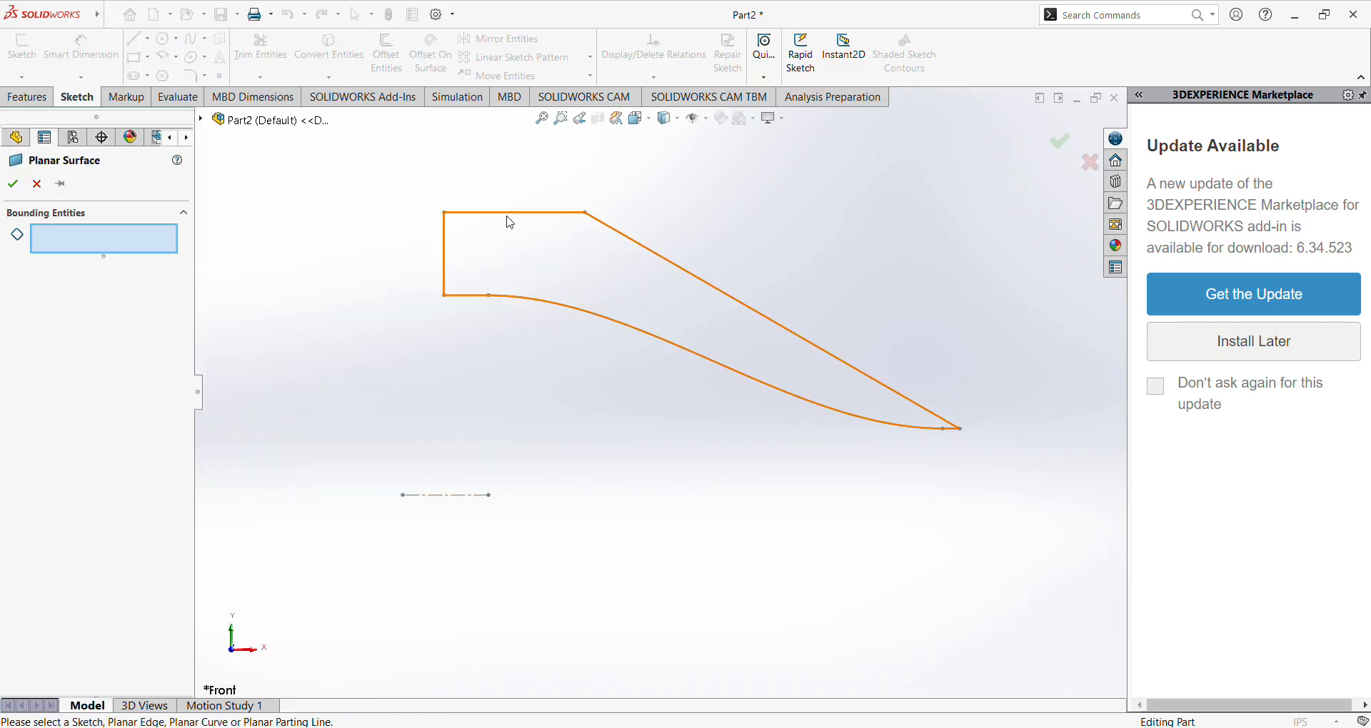
left_click(511, 220)
left_click(12, 183)
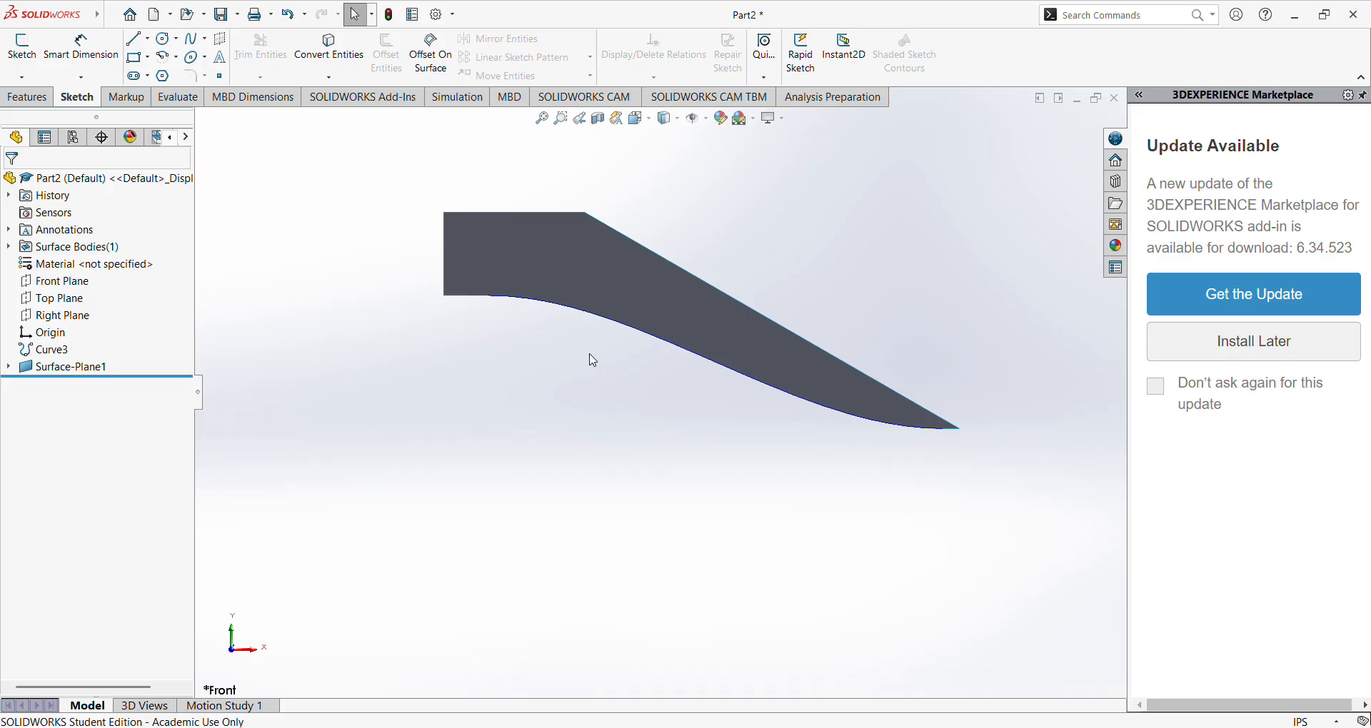
left_click(115, 16)
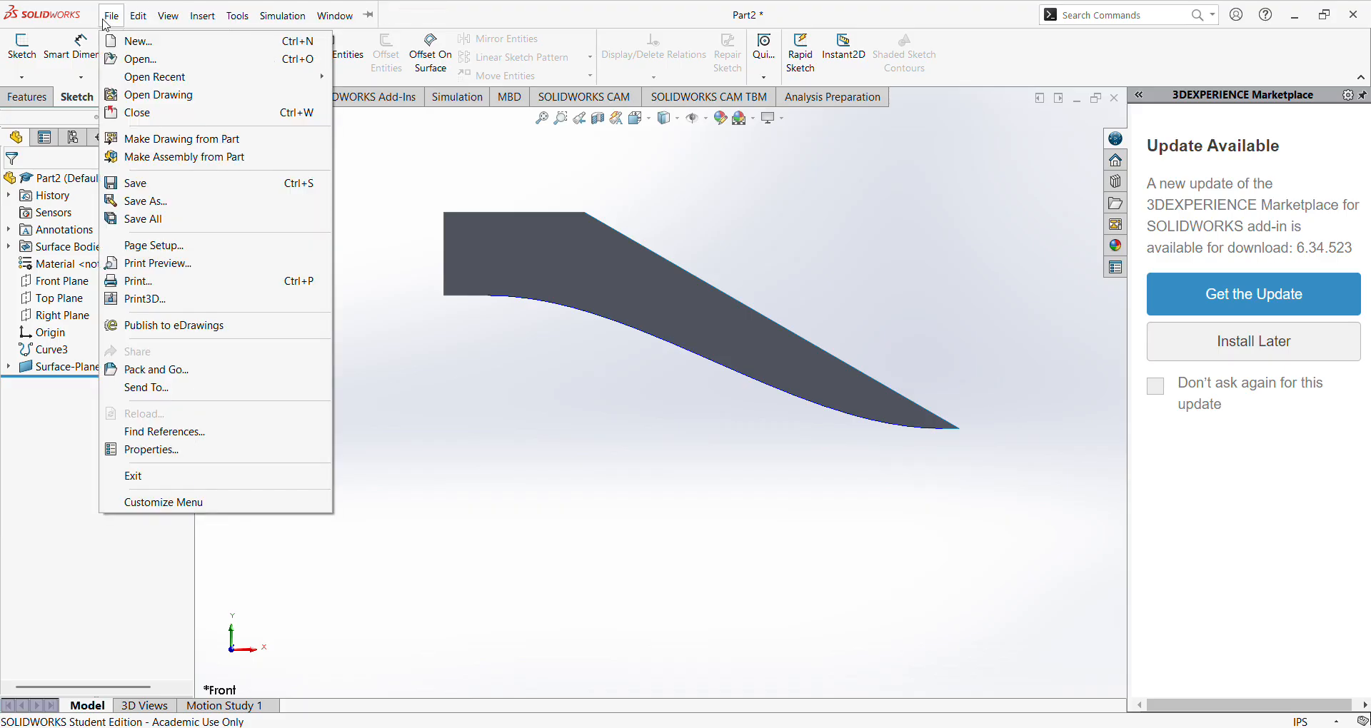
left_click(146, 200)
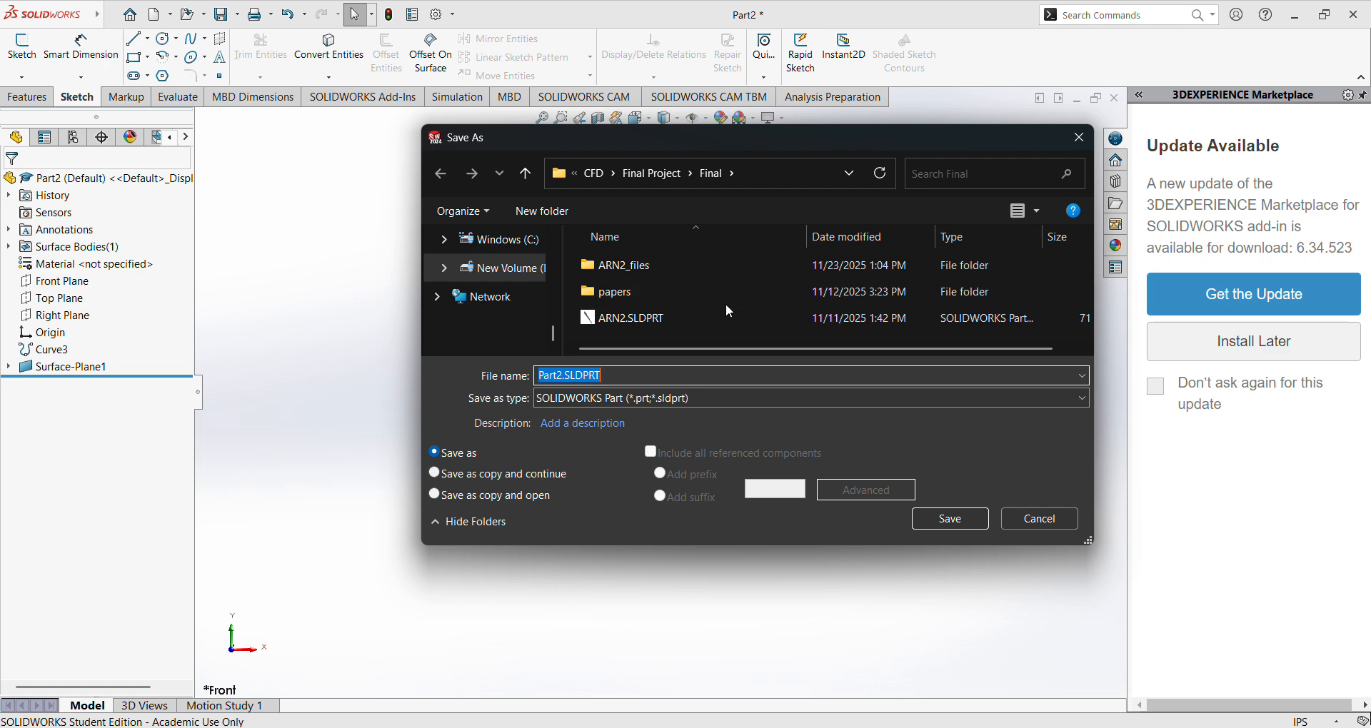
left_click(757, 401)
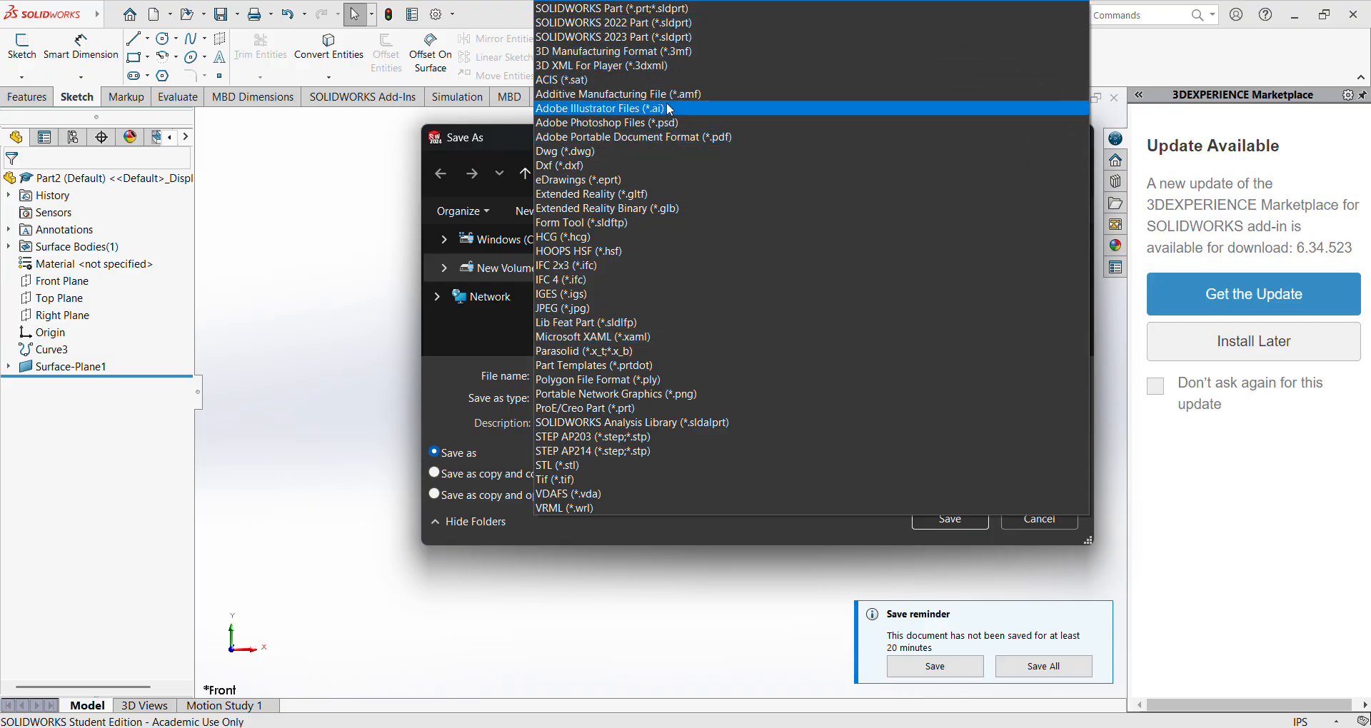
left_click(654, 450)
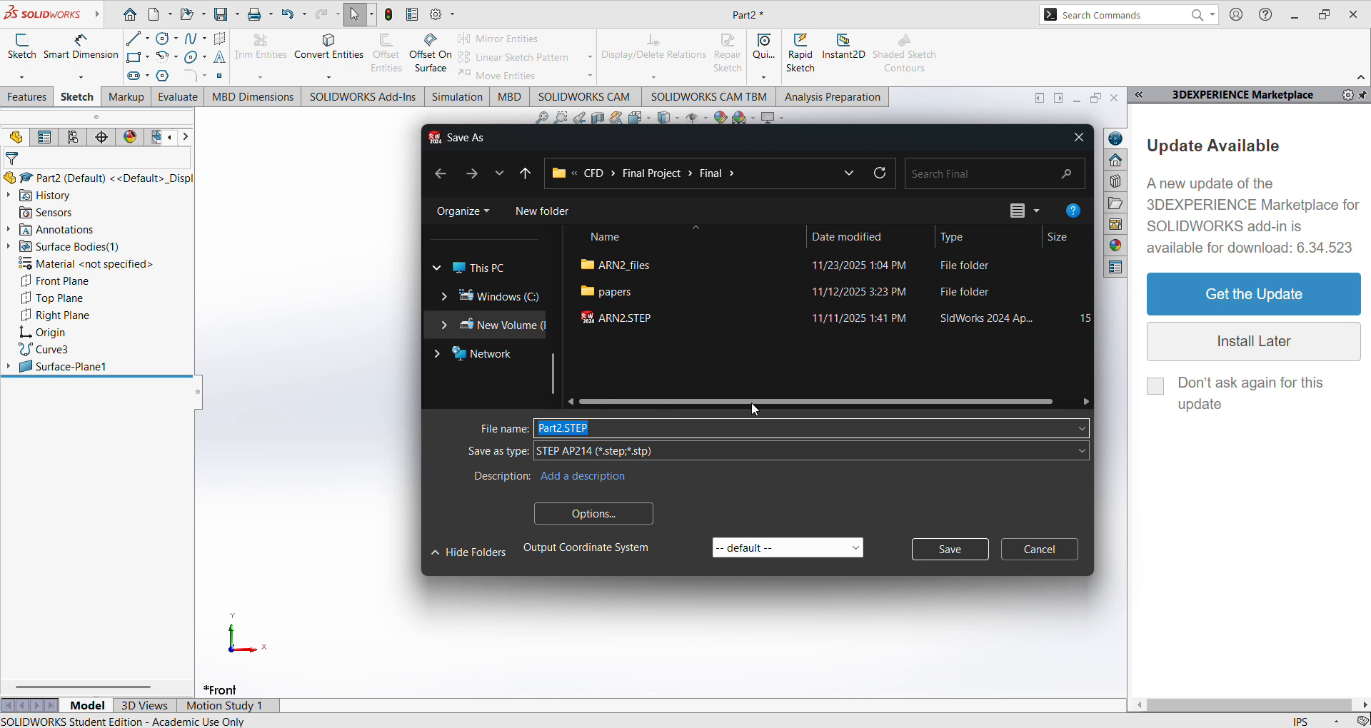
left_click(1041, 550)
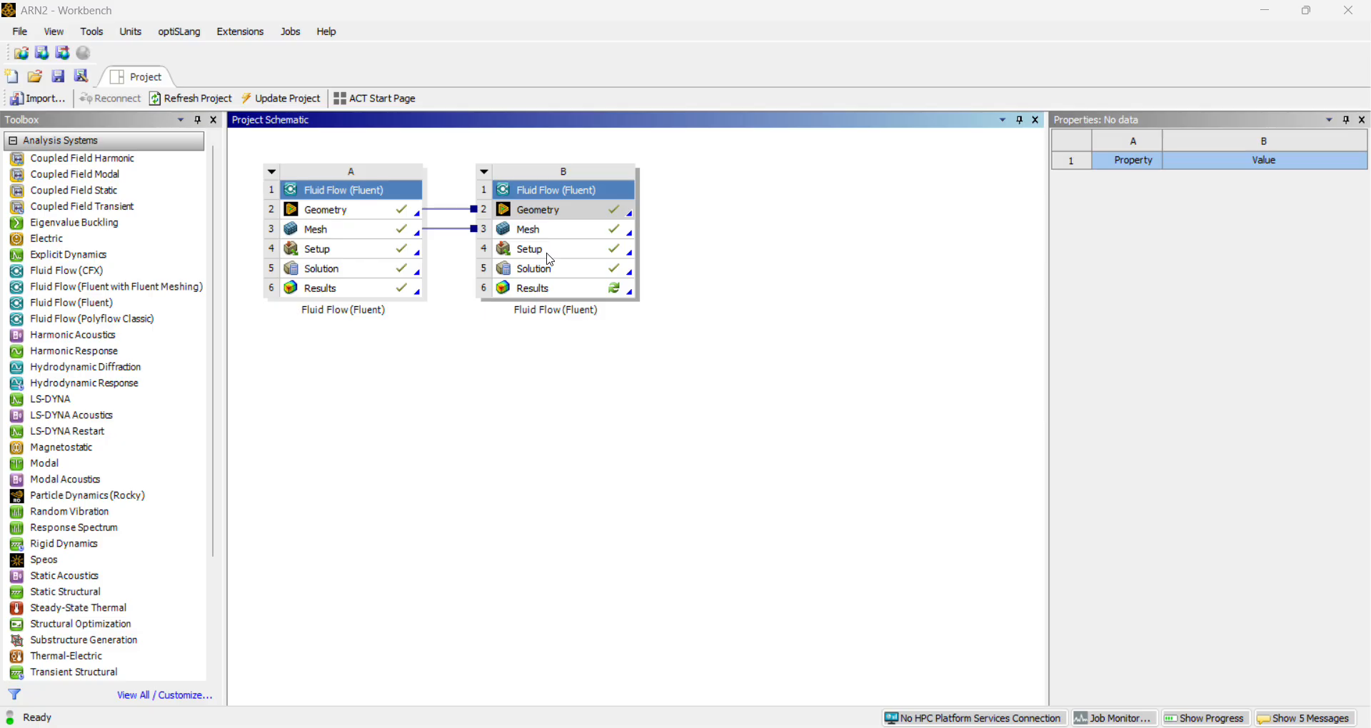
In the ARN2 project in Ansys Workbench, add a third Fluid Flow (Fluent) system beside the two existing ones.
left_click(109, 308)
left_click_drag(108, 308, 780, 229)
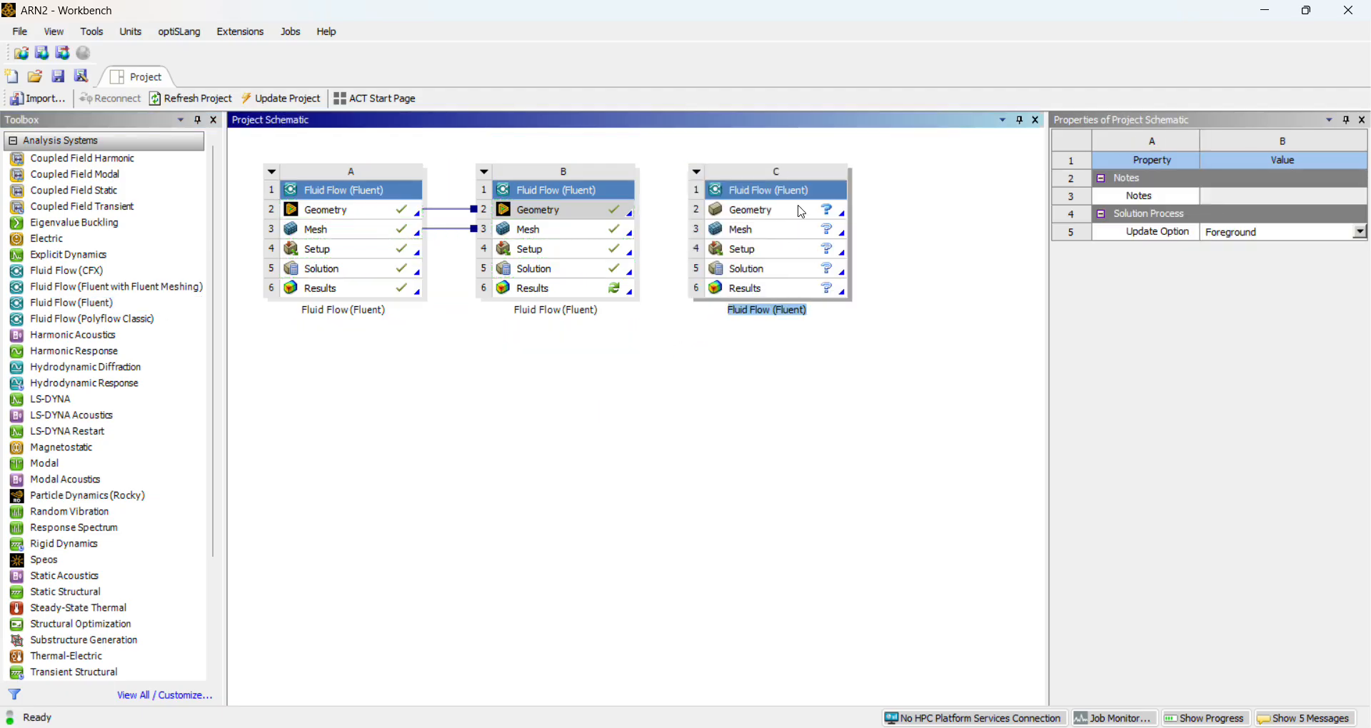
Set the analysis type of the new system's geometry to 2D and start a new DesignModeler geometry for it.
left_click(801, 211)
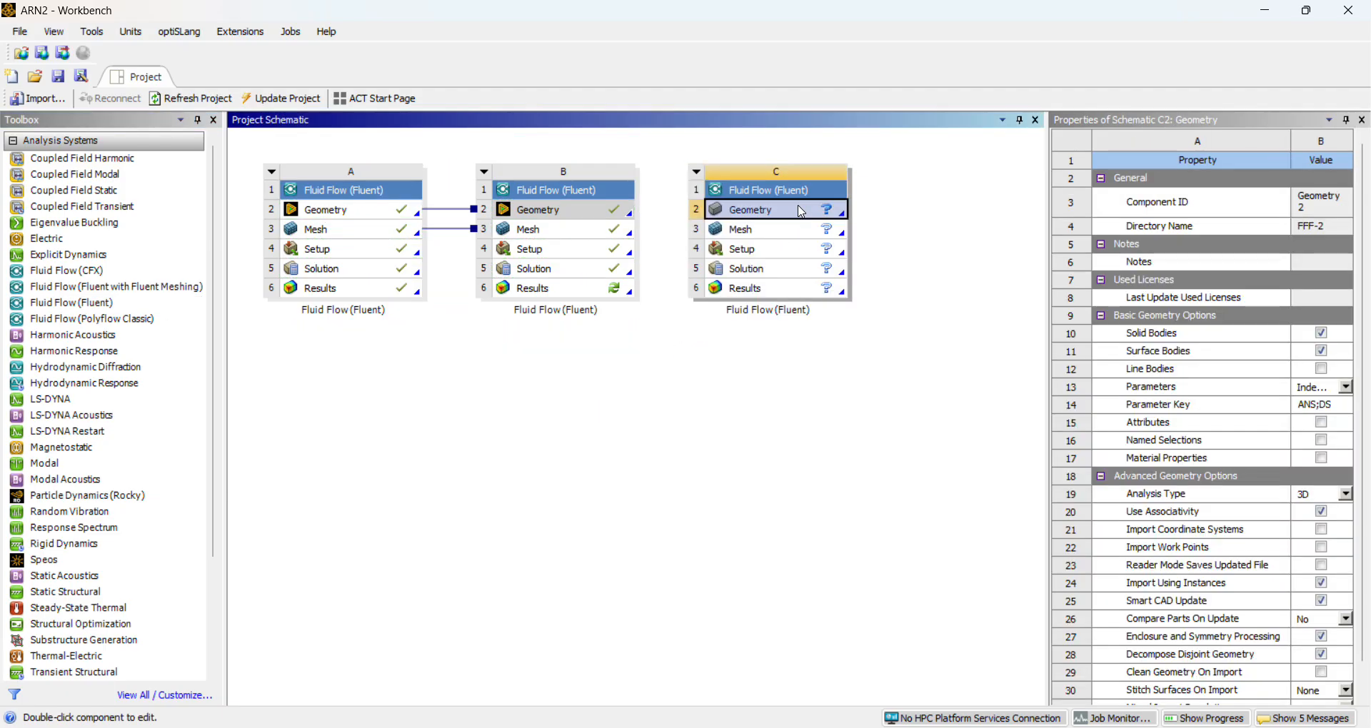
left_click(1328, 494)
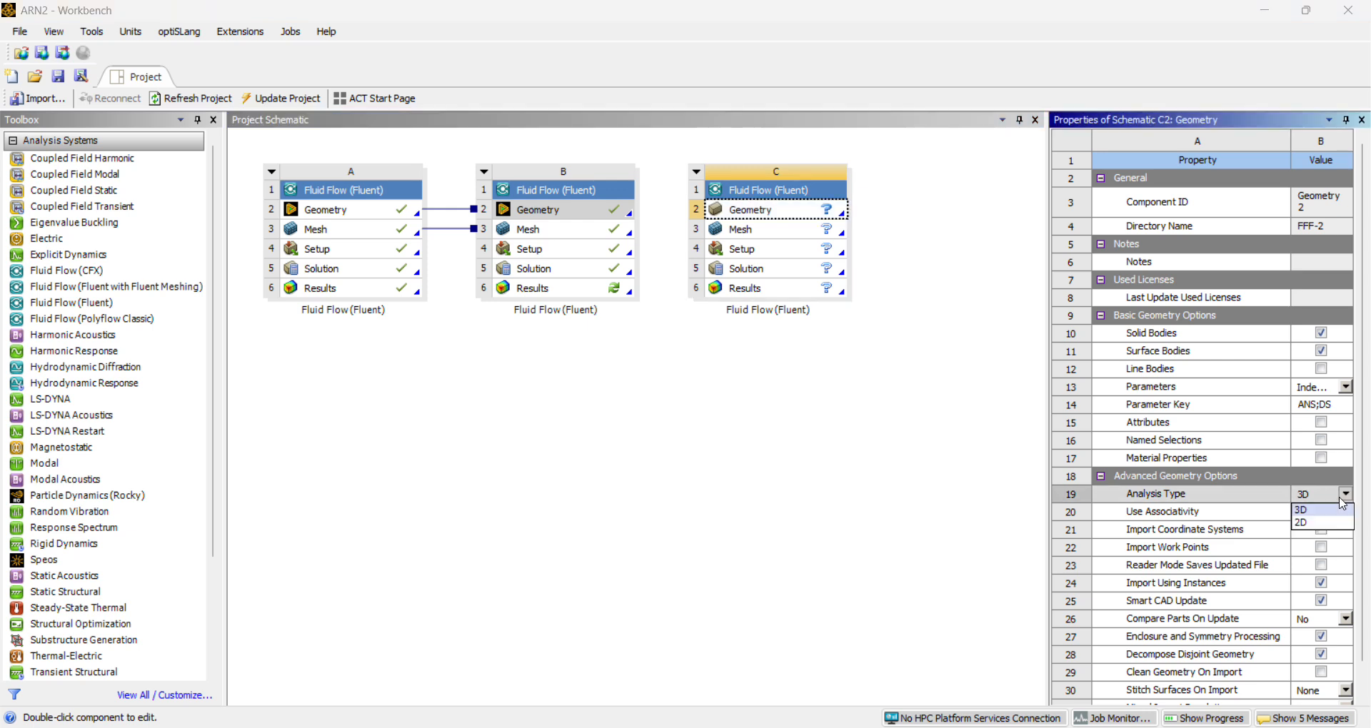
left_click(1320, 524)
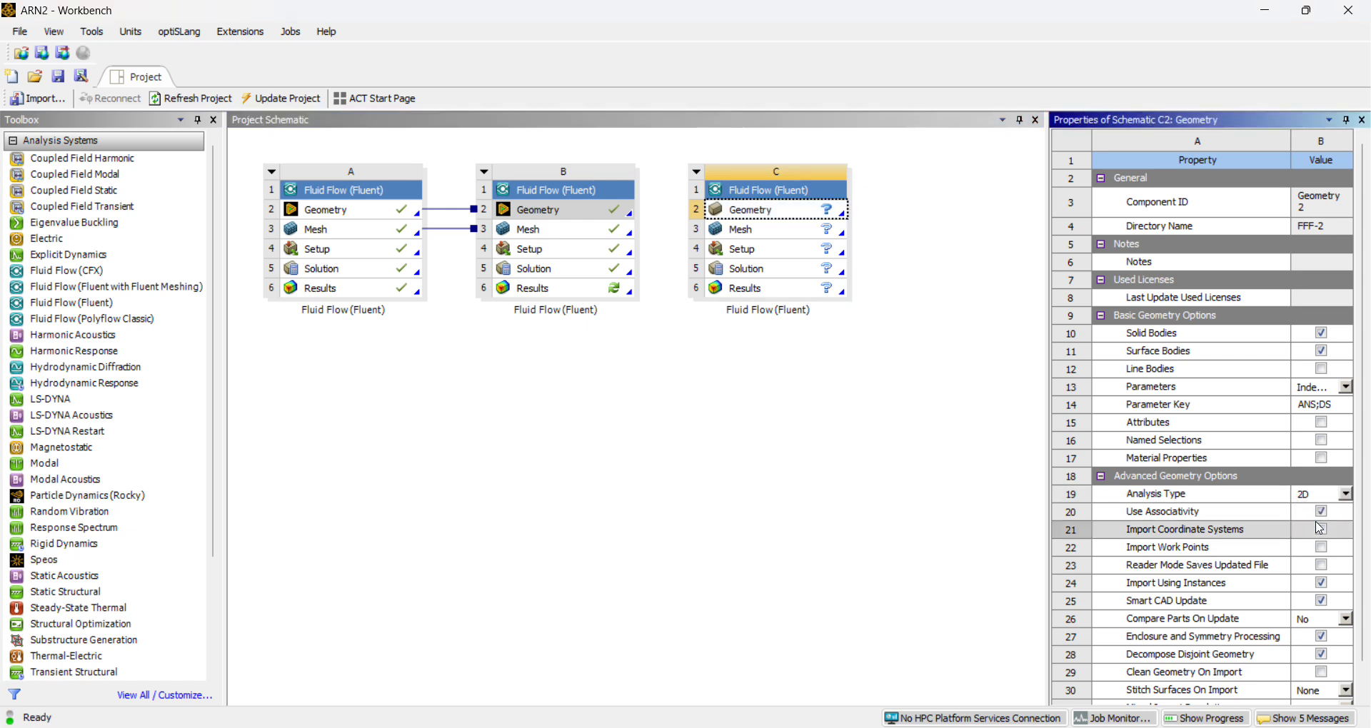
right_click(792, 216)
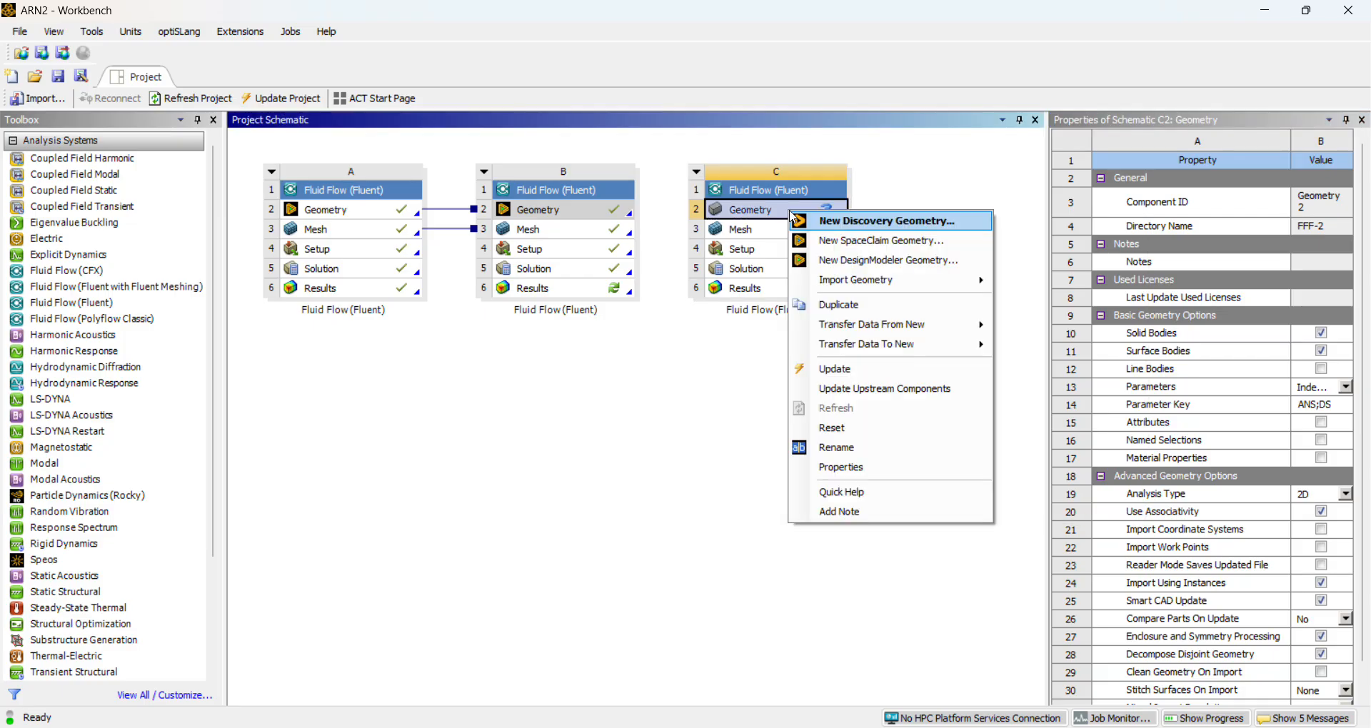
left_click(877, 261)
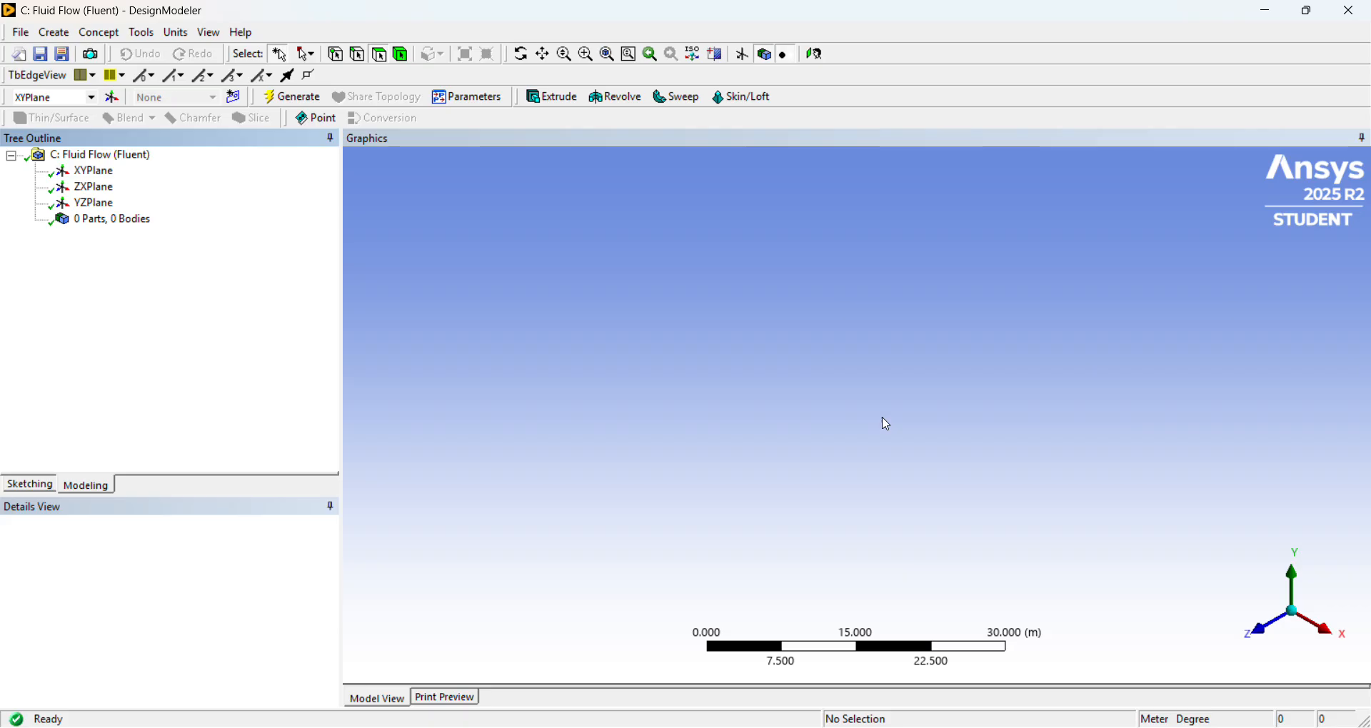
Examine the jet domain and grid figures in the turbulence model and Grid_Axisymmetric subsonic jet PDFs in the browser, then return to DesignModeler.
key("alt+Tab")
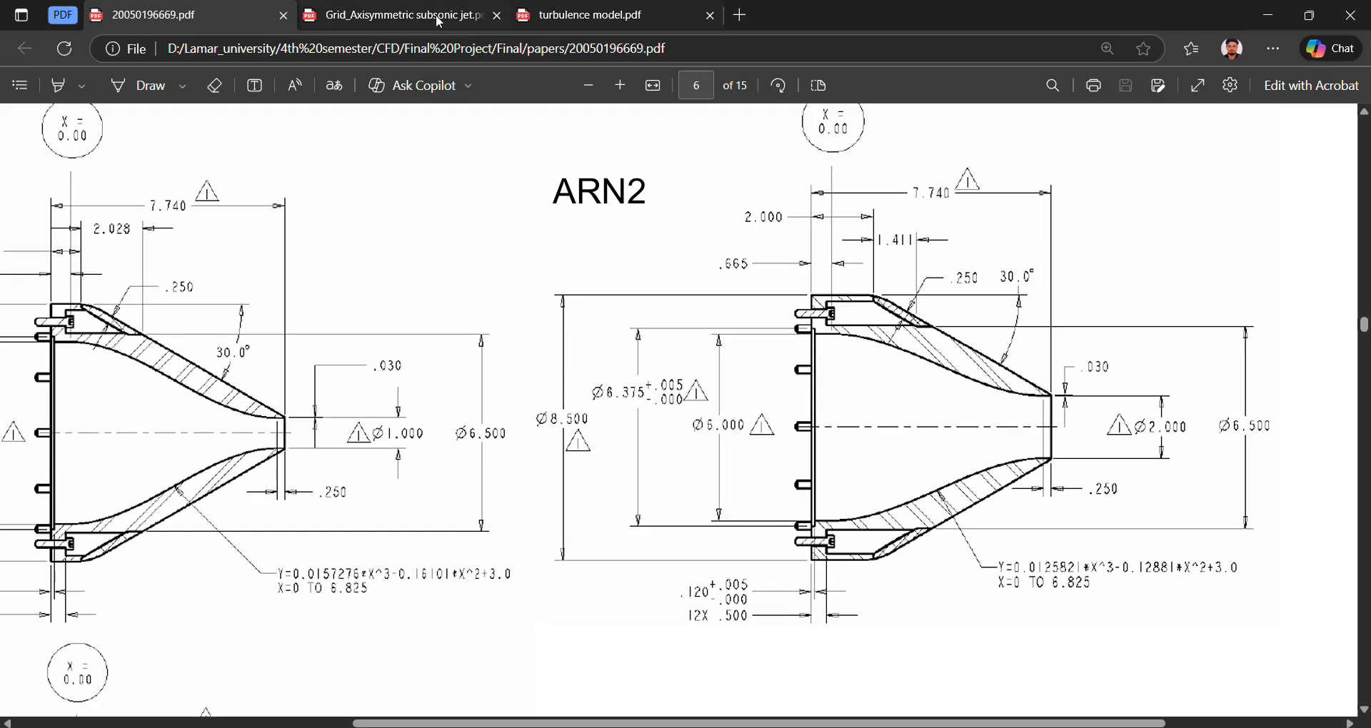
left_click(543, 20)
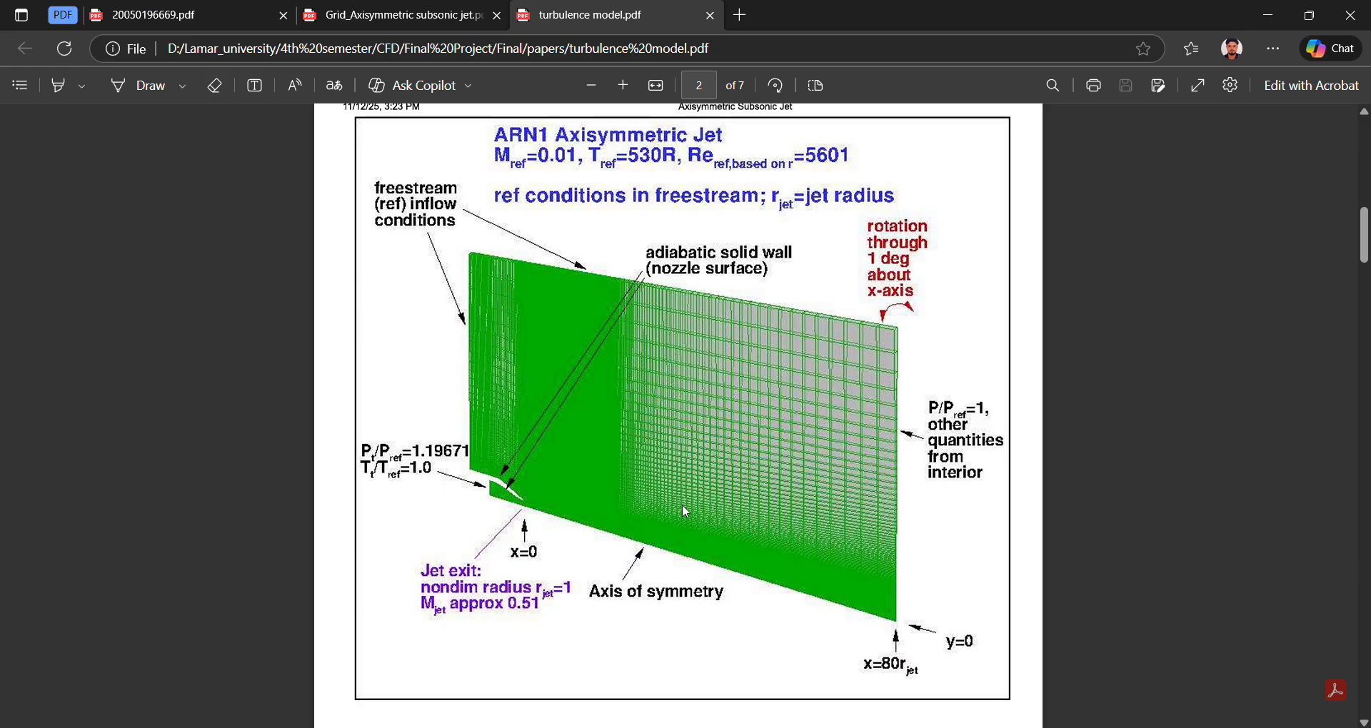
left_click(427, 17)
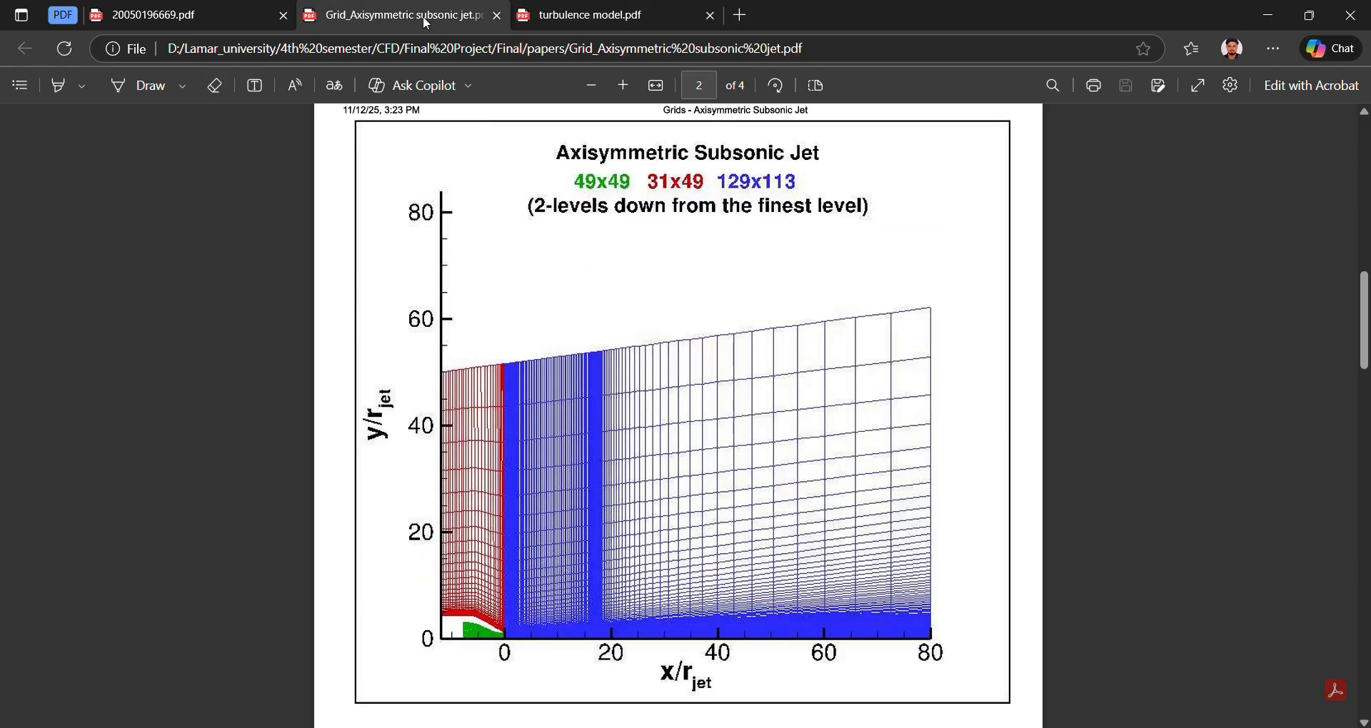
scroll(729, 373, "up", 10)
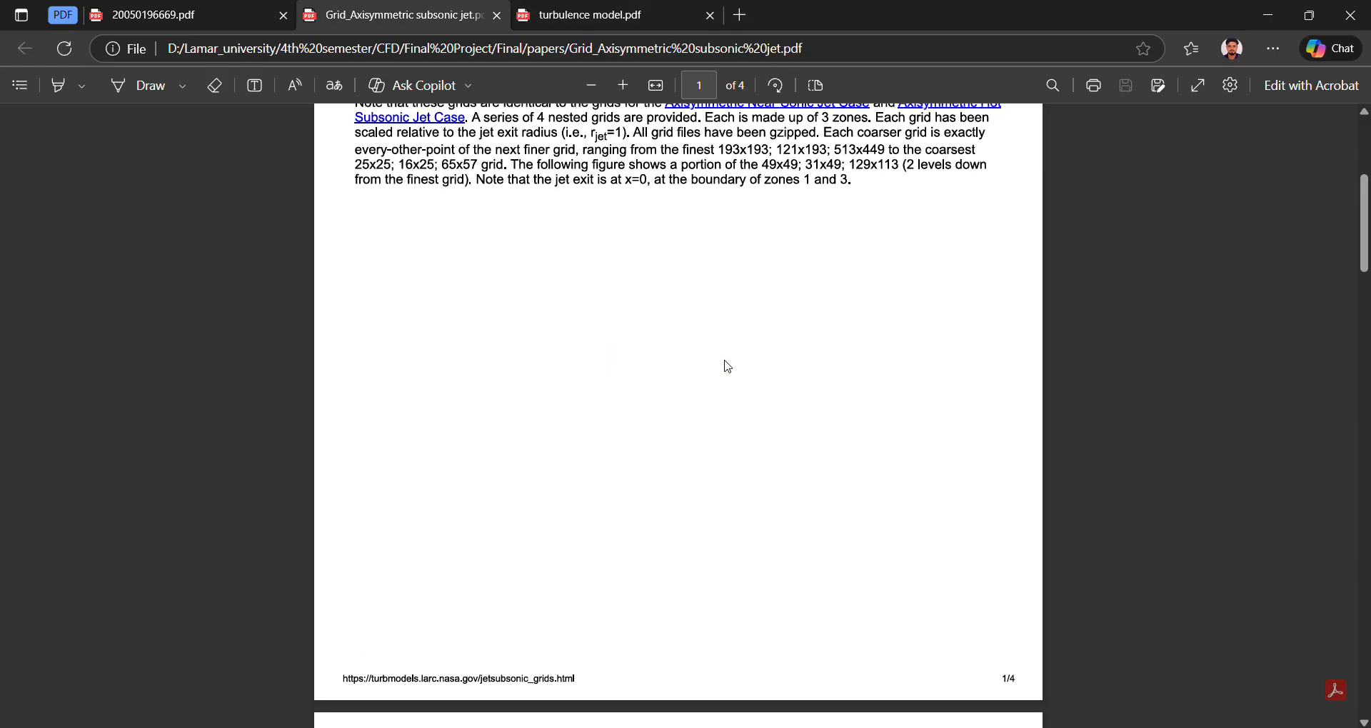
scroll(727, 369, "down", 8)
scroll(727, 369, "down", 4)
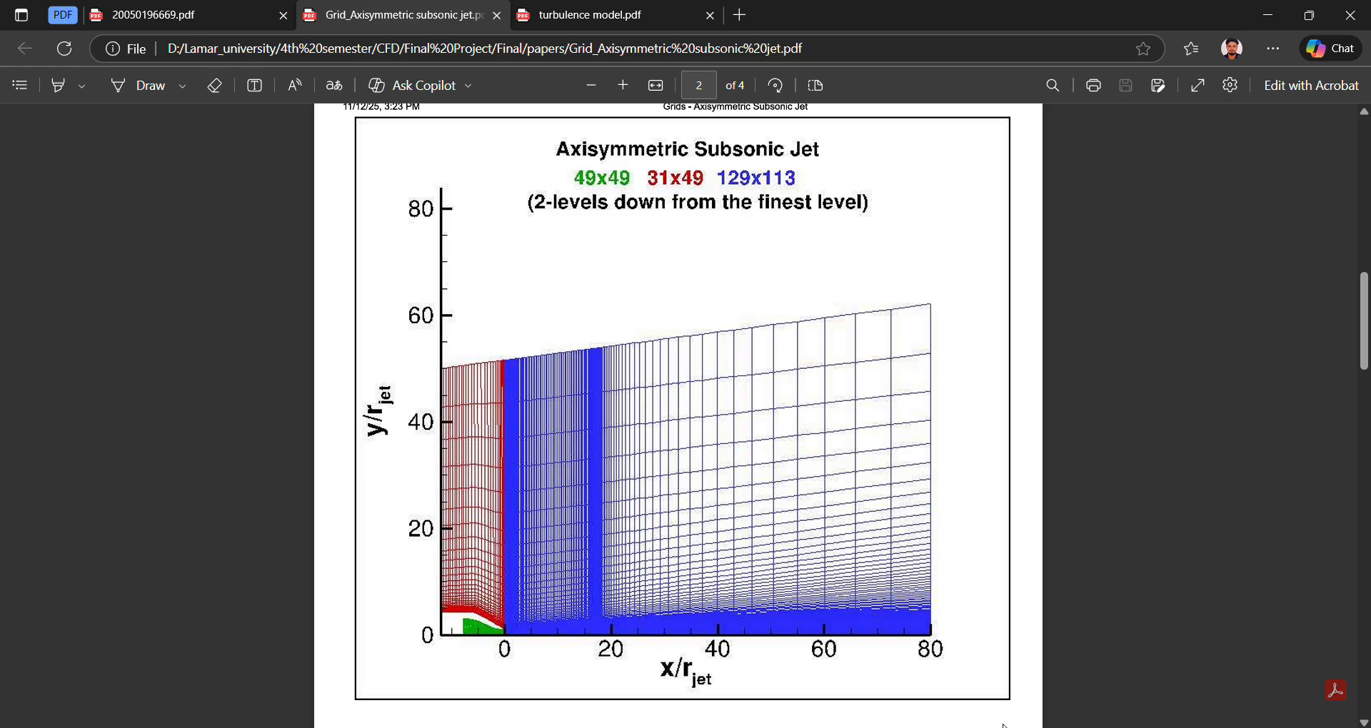
key("alt+Tab")
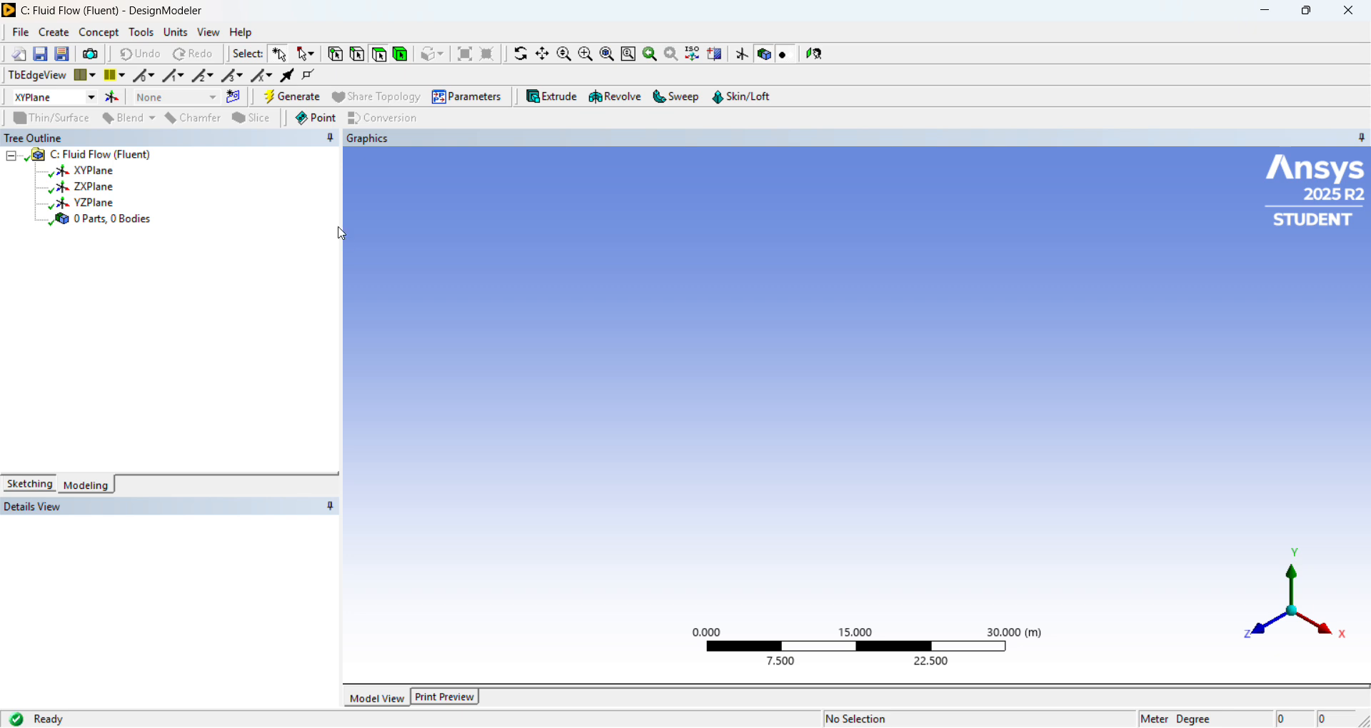
Import the external geometry file ARN2.STEP from the Final folder and generate the import.
left_click(22, 34)
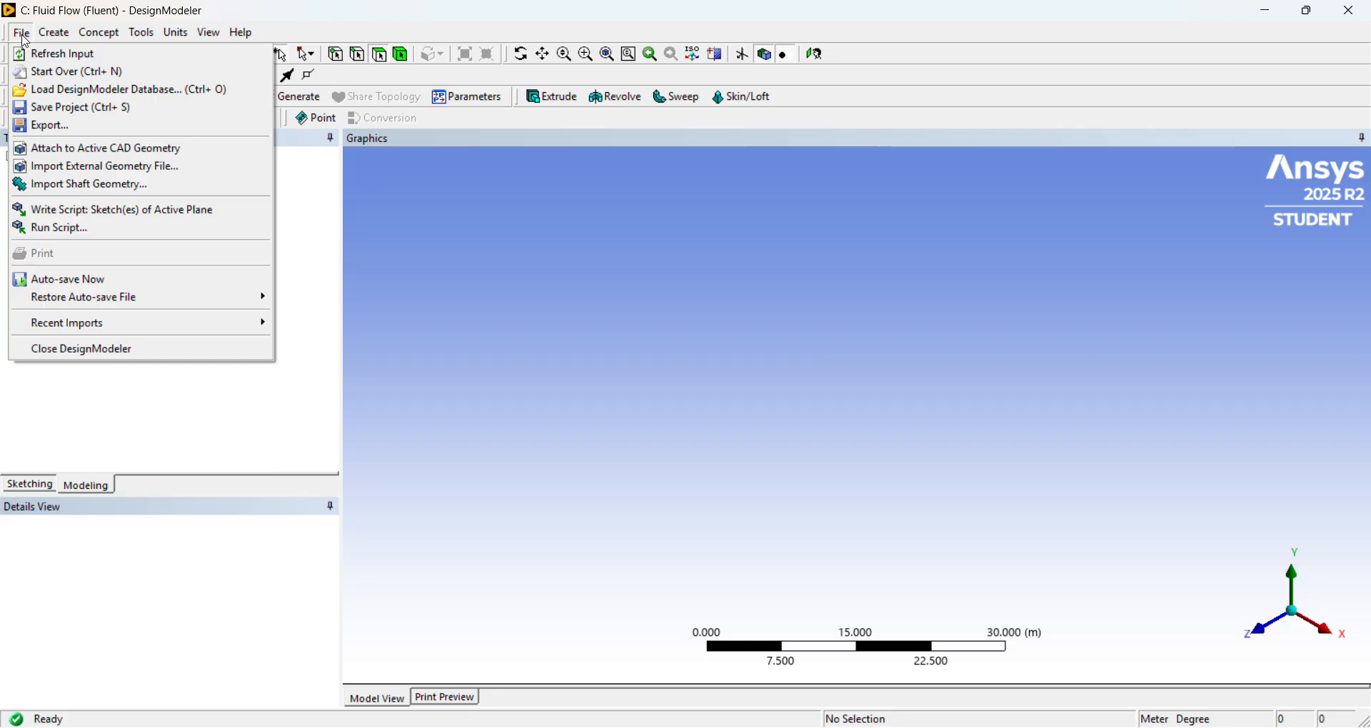
left_click(72, 166)
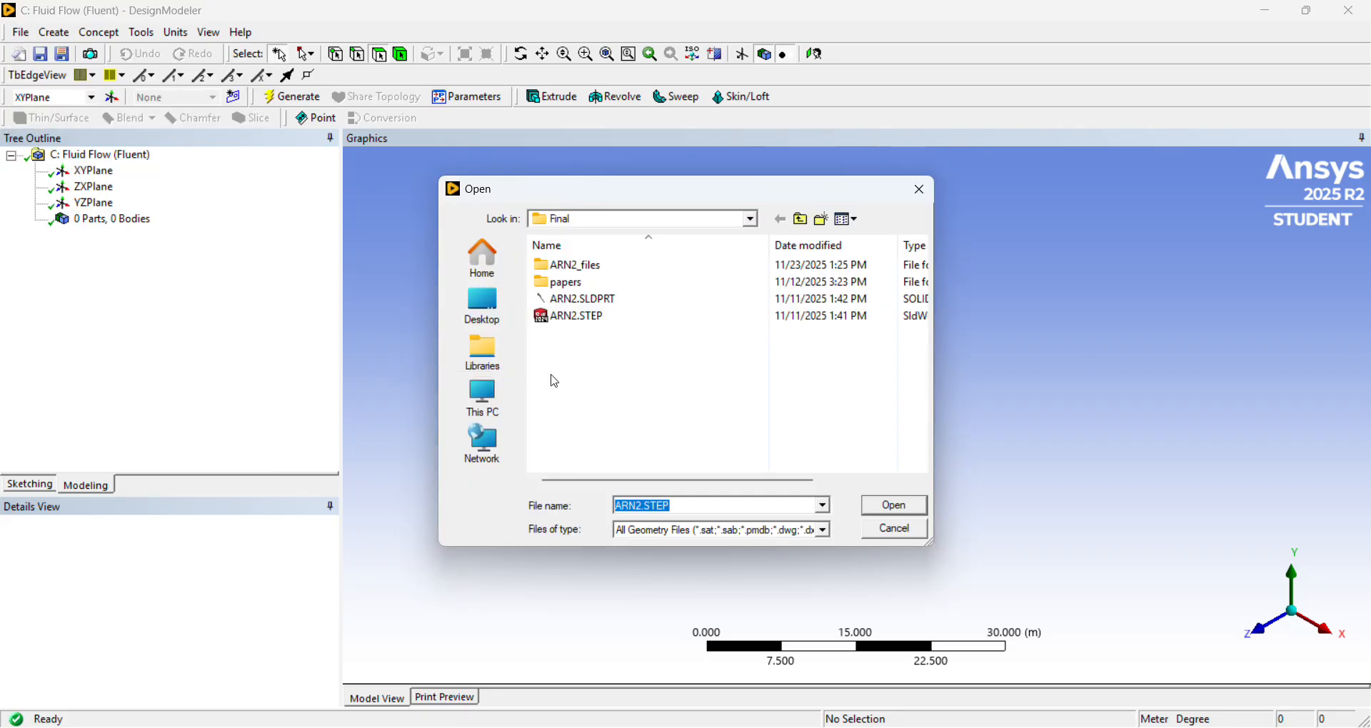
left_click(585, 319)
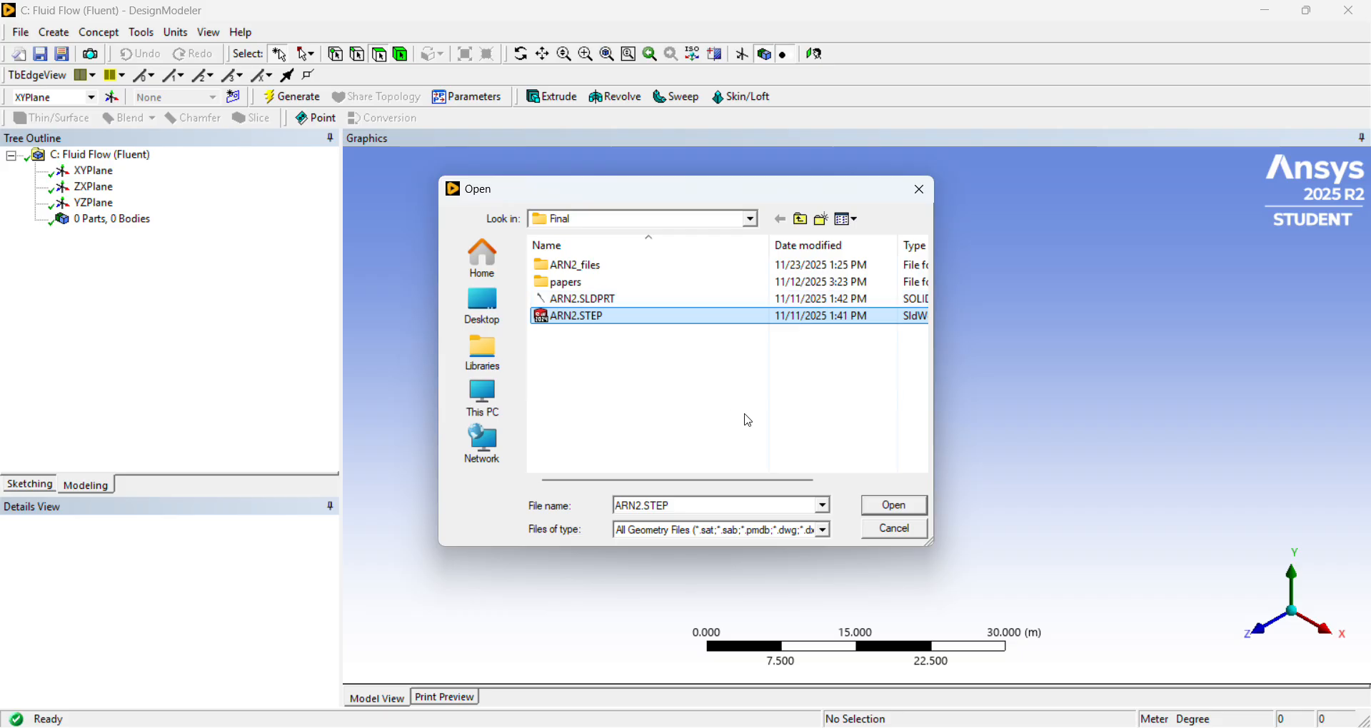
left_click(897, 509)
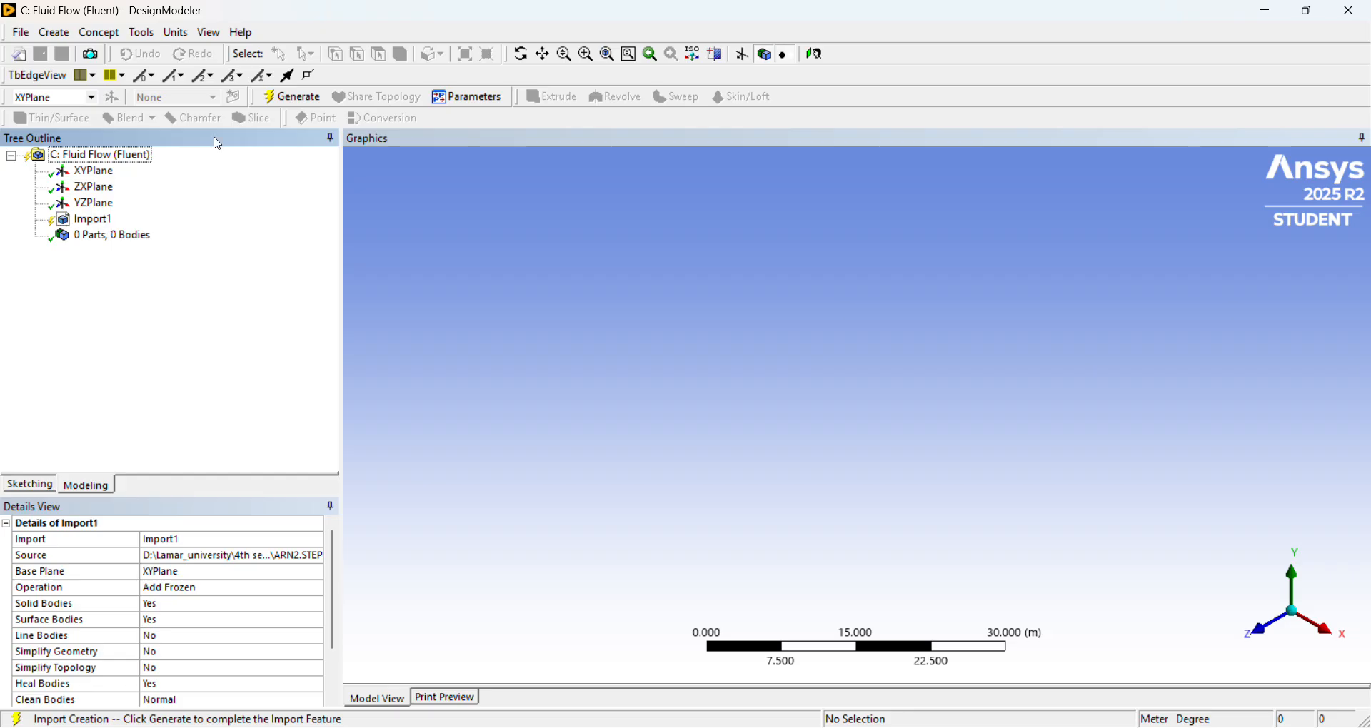
right_click(82, 222)
left_click(126, 250)
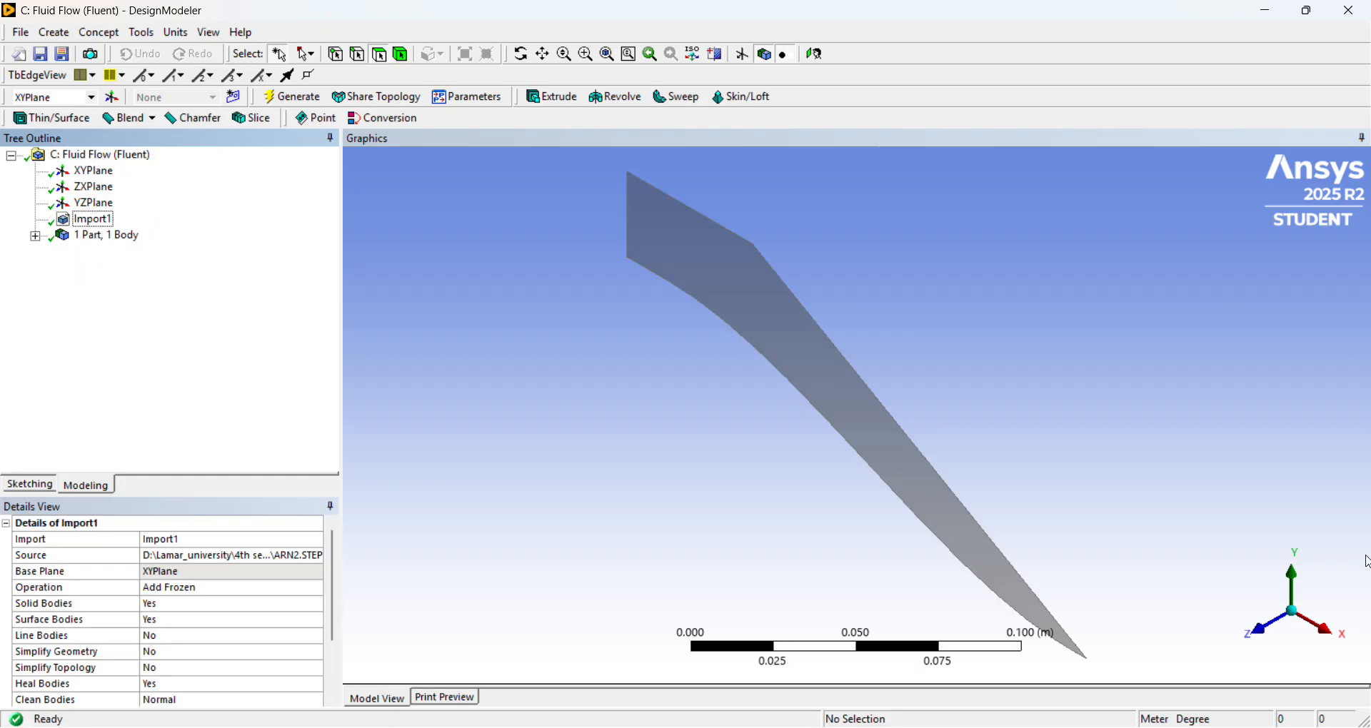
Change the model's length unit to inches, with the imported nozzle wall viewed face-on in the XY plane.
left_click(1251, 629)
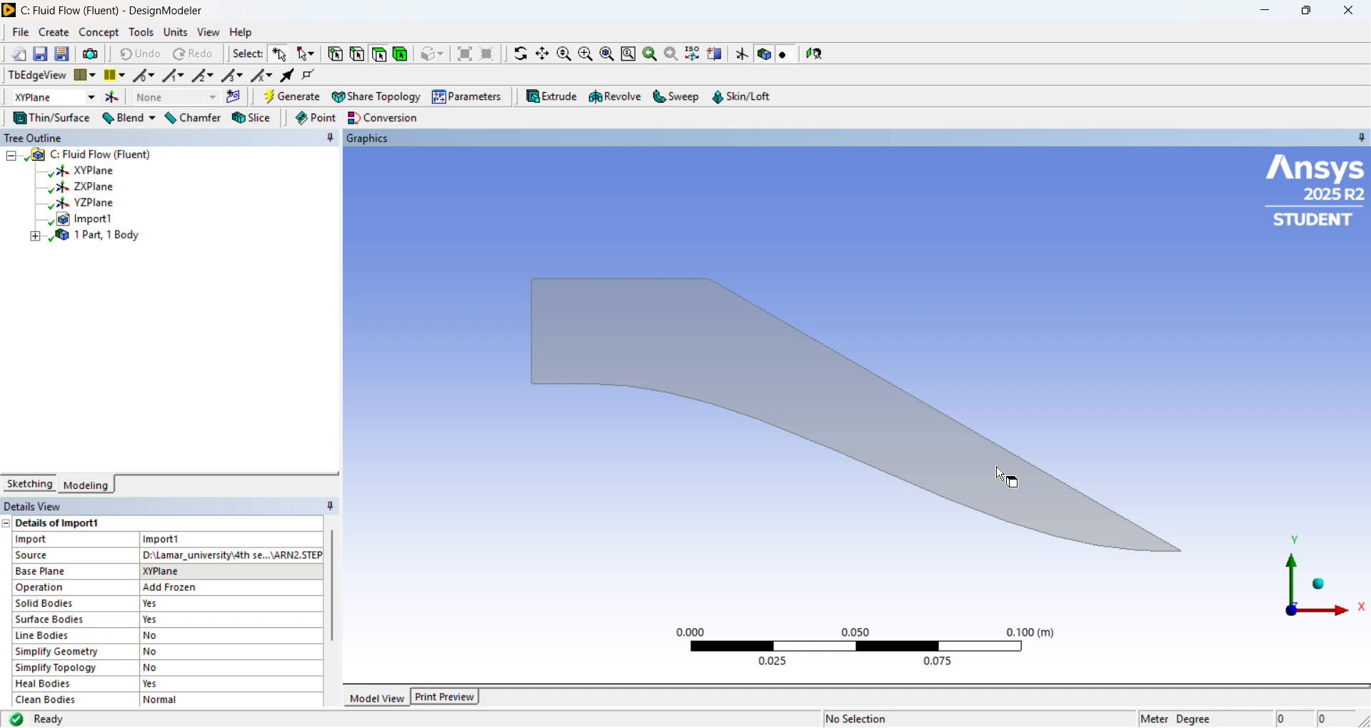
scroll(907, 526, "down", 3)
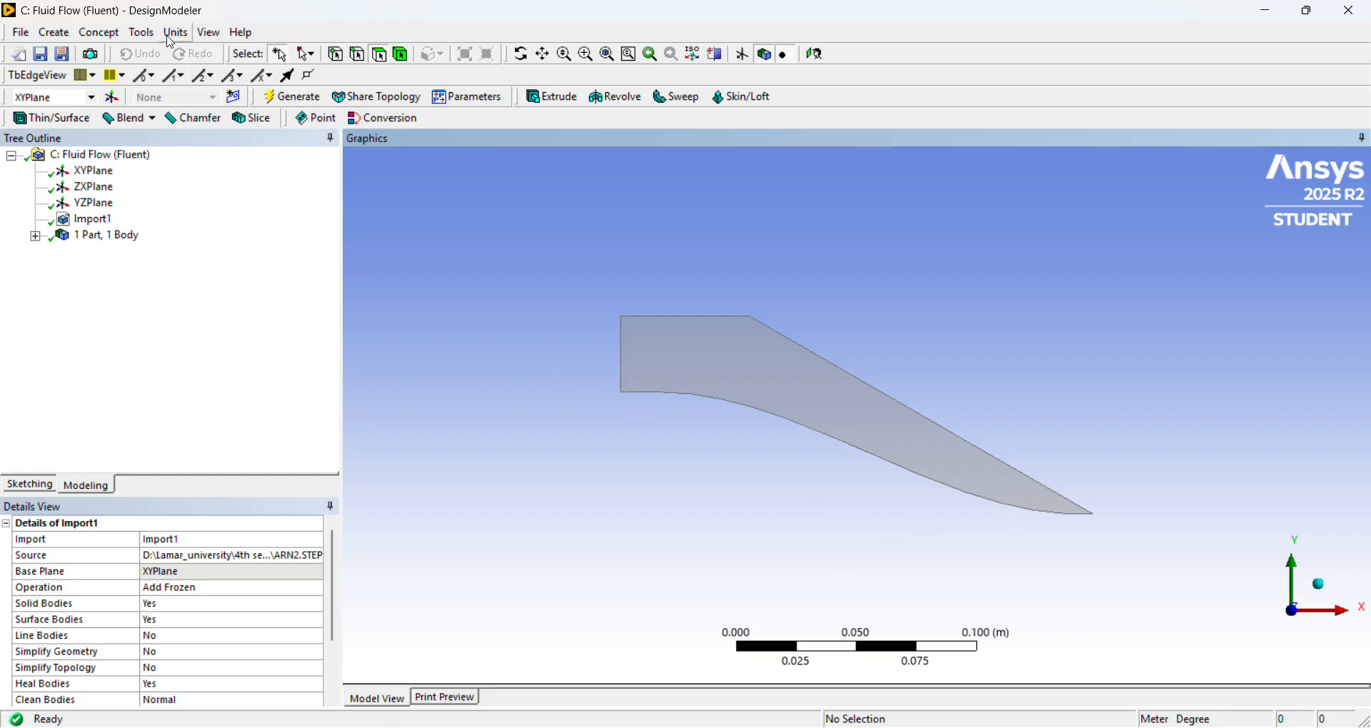
left_click(175, 33)
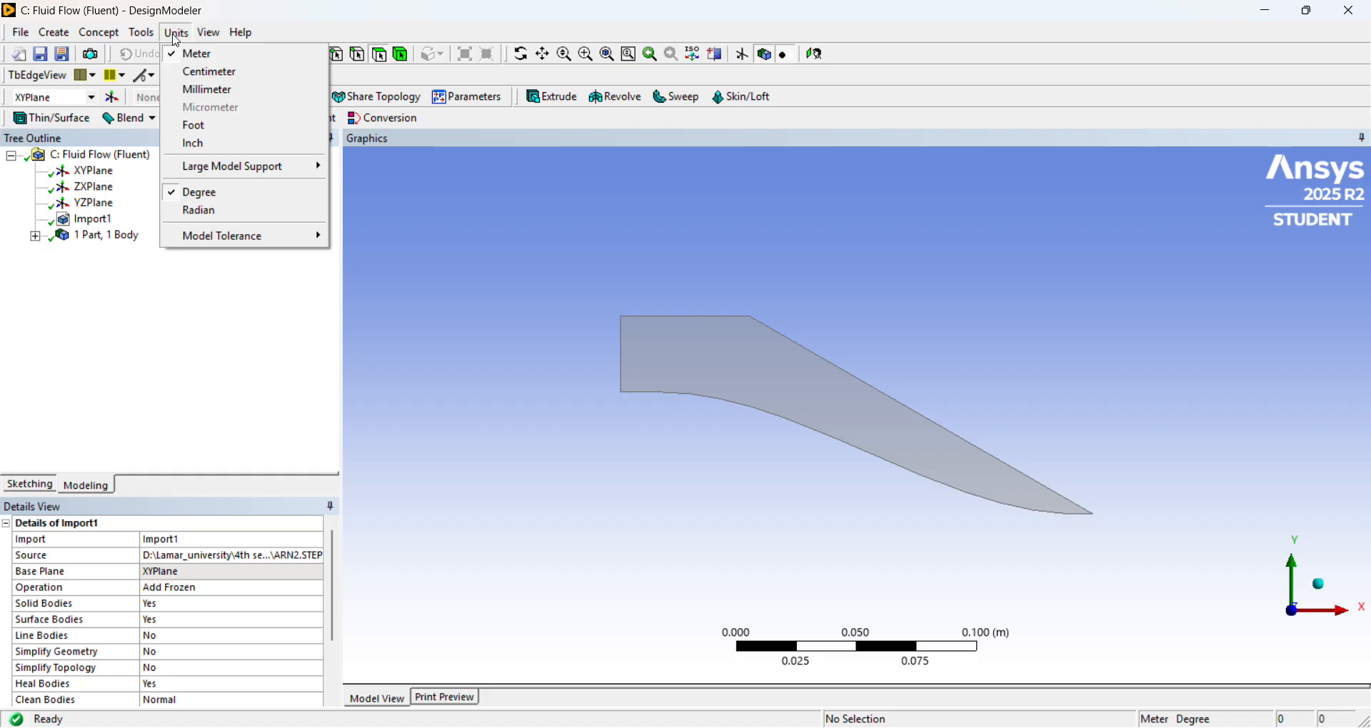
left_click(226, 145)
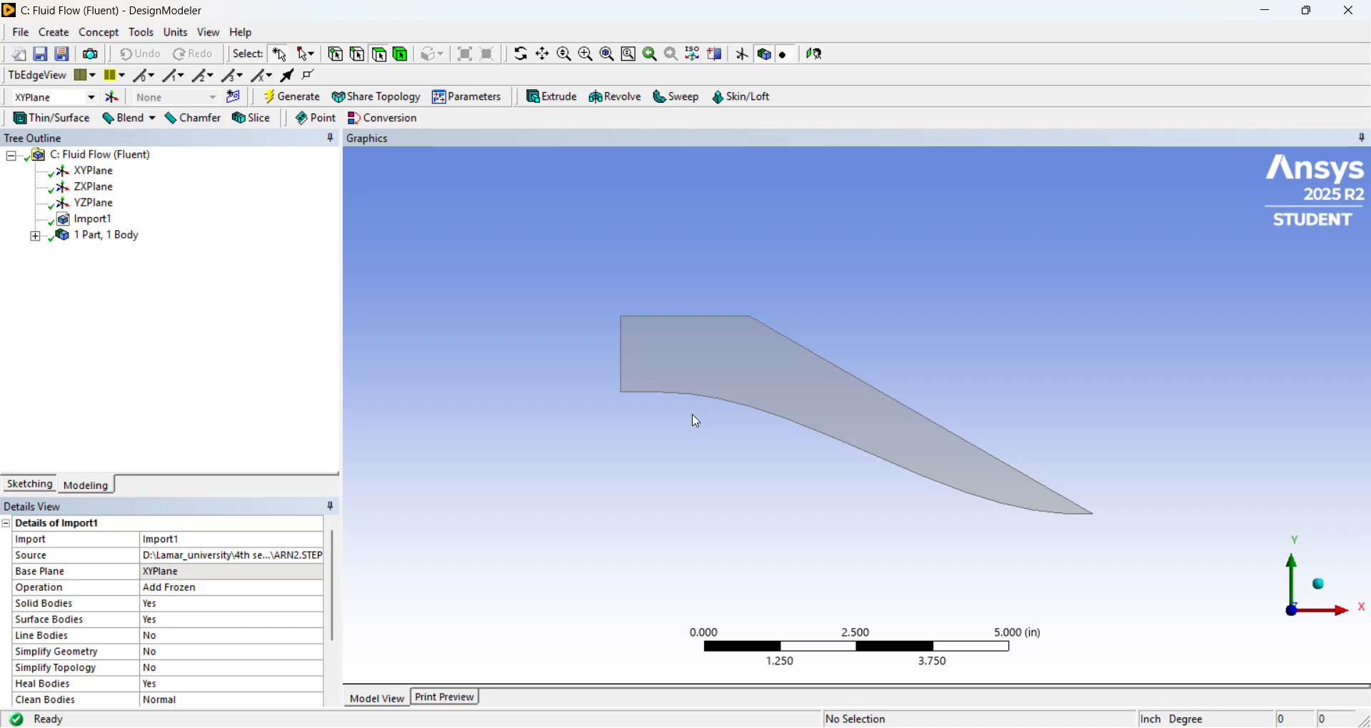
scroll(697, 421, "down", 1)
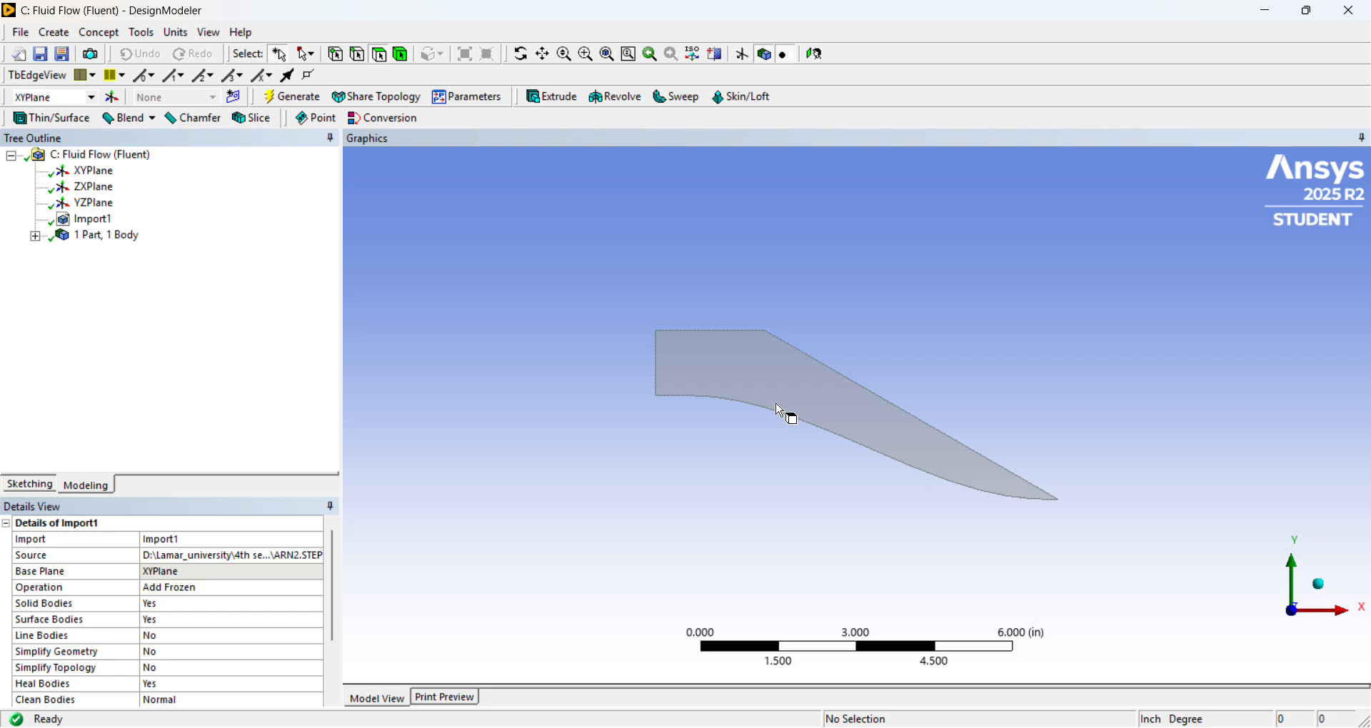
Create a new sketch on the XY plane and check the domain extents in the browser's Grid_Axisymmetric subsonic jet PDF.
left_click(84, 173)
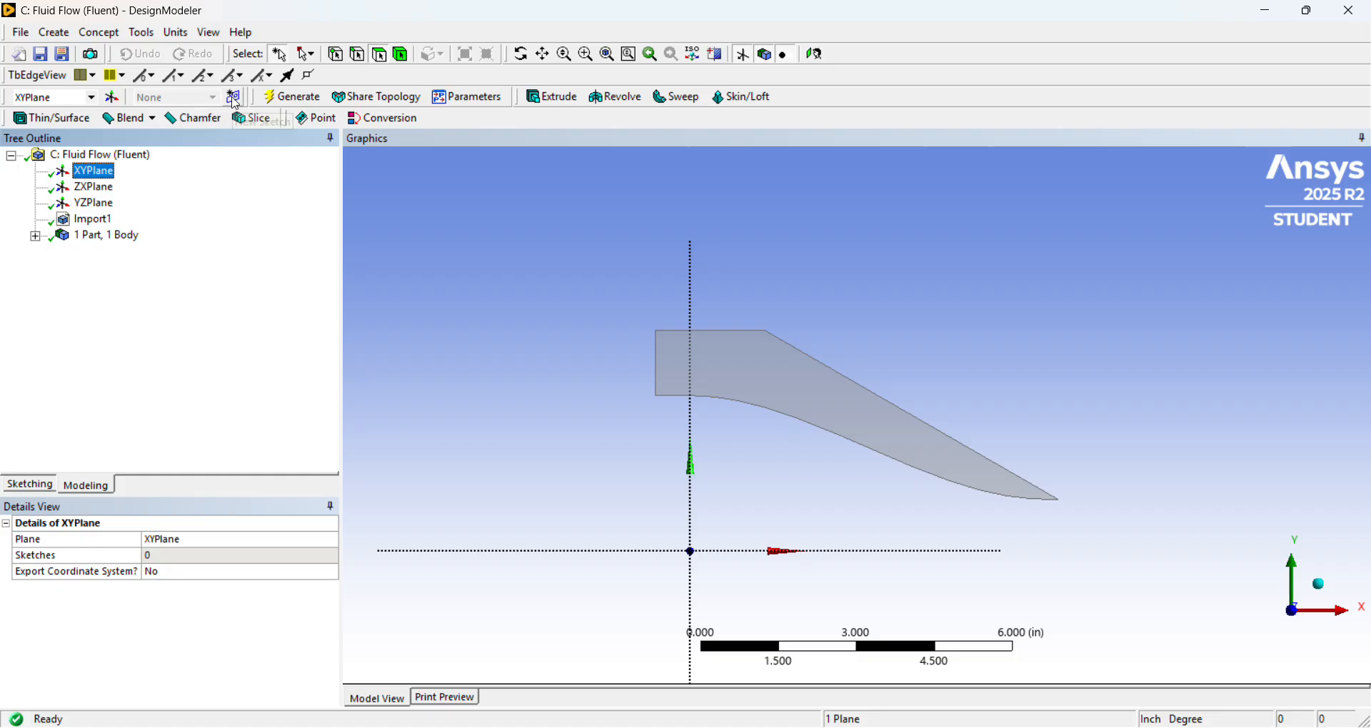
left_click(234, 98)
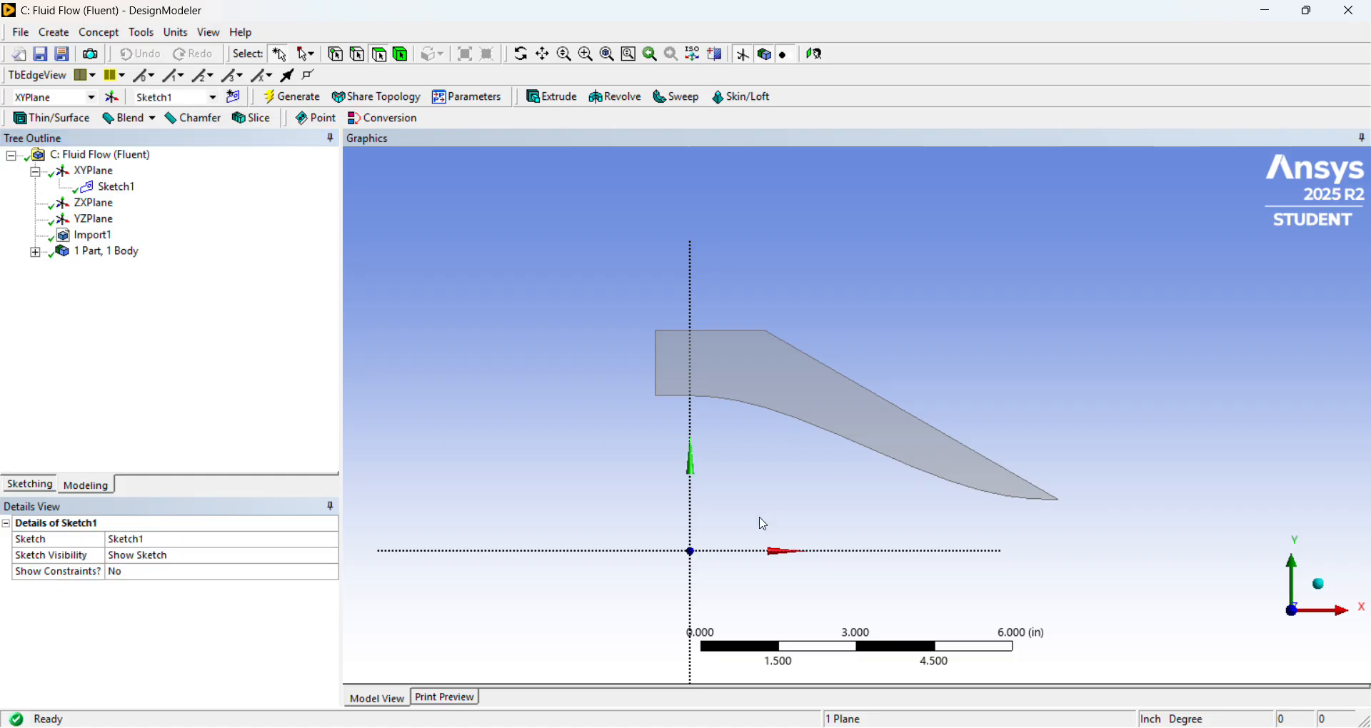
key("alt+Tab")
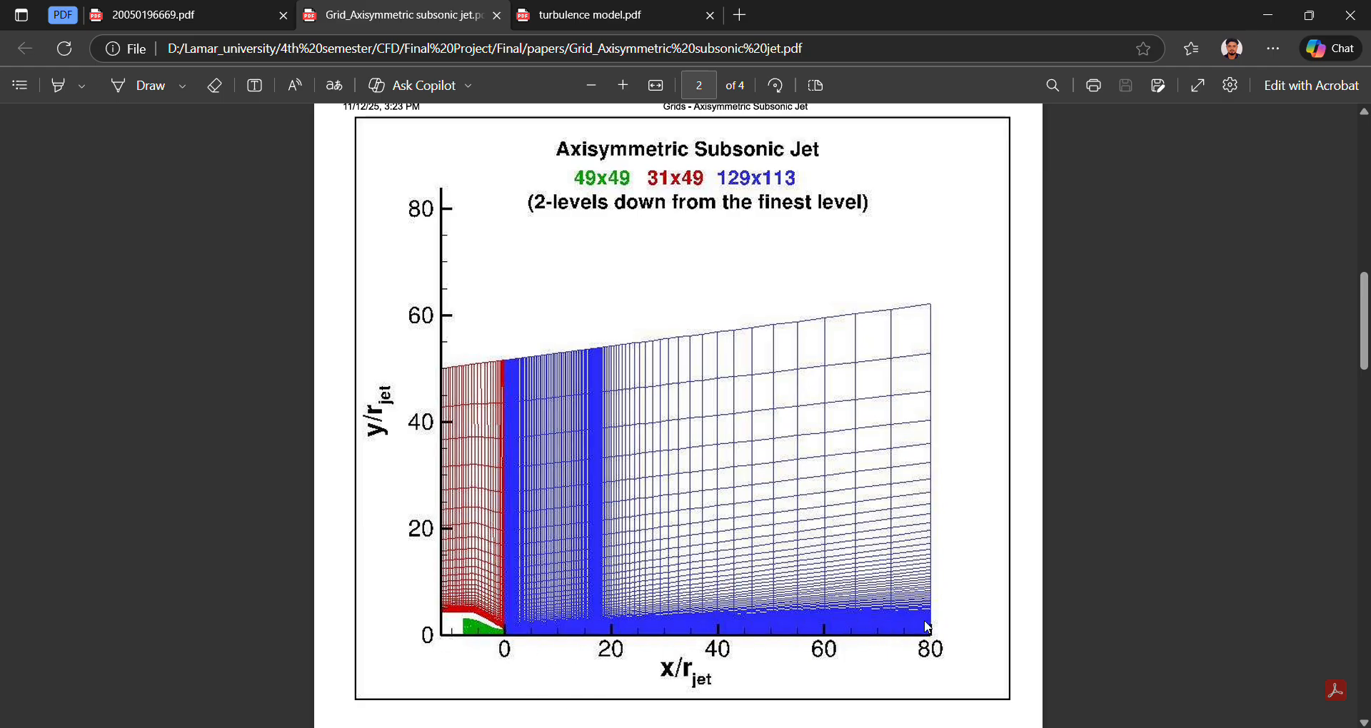
key("alt+Tab")
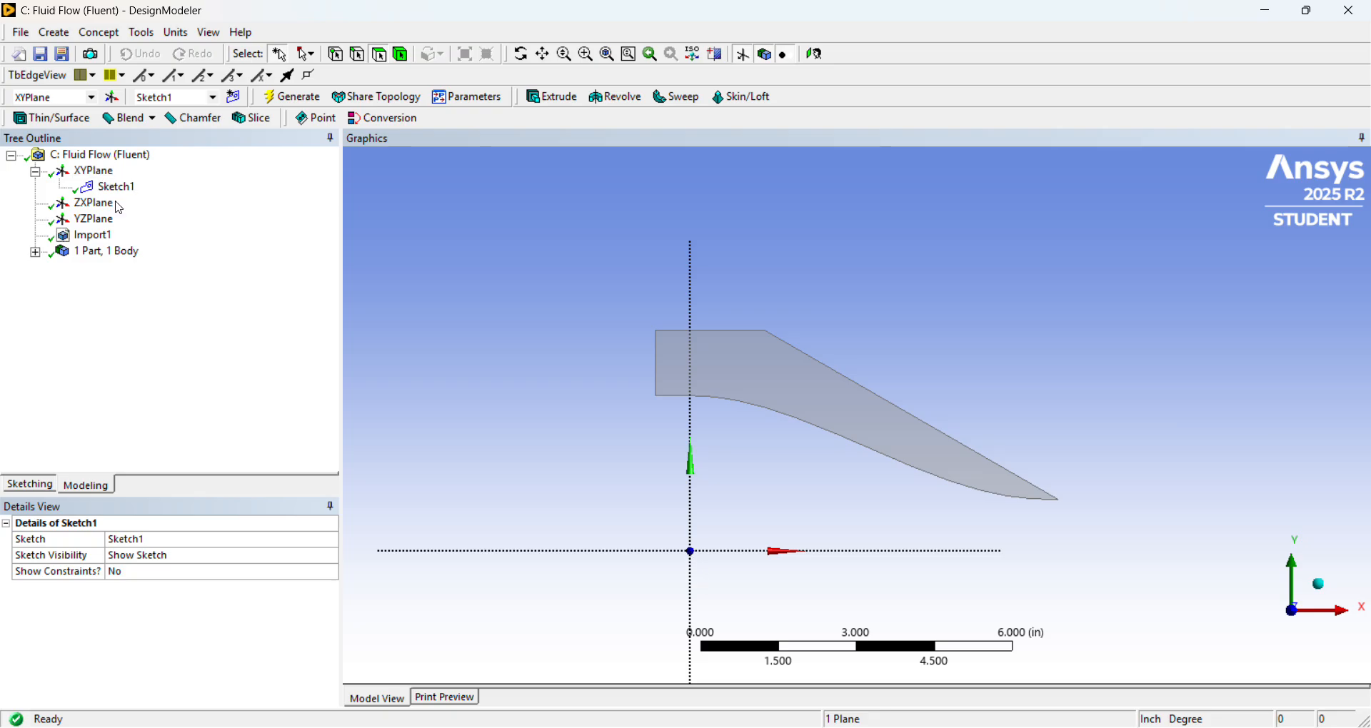
Draw a horizontal line about 11.3 in long from the origin along the positive X axis, checking it against the PDF grid figure.
left_click(31, 485)
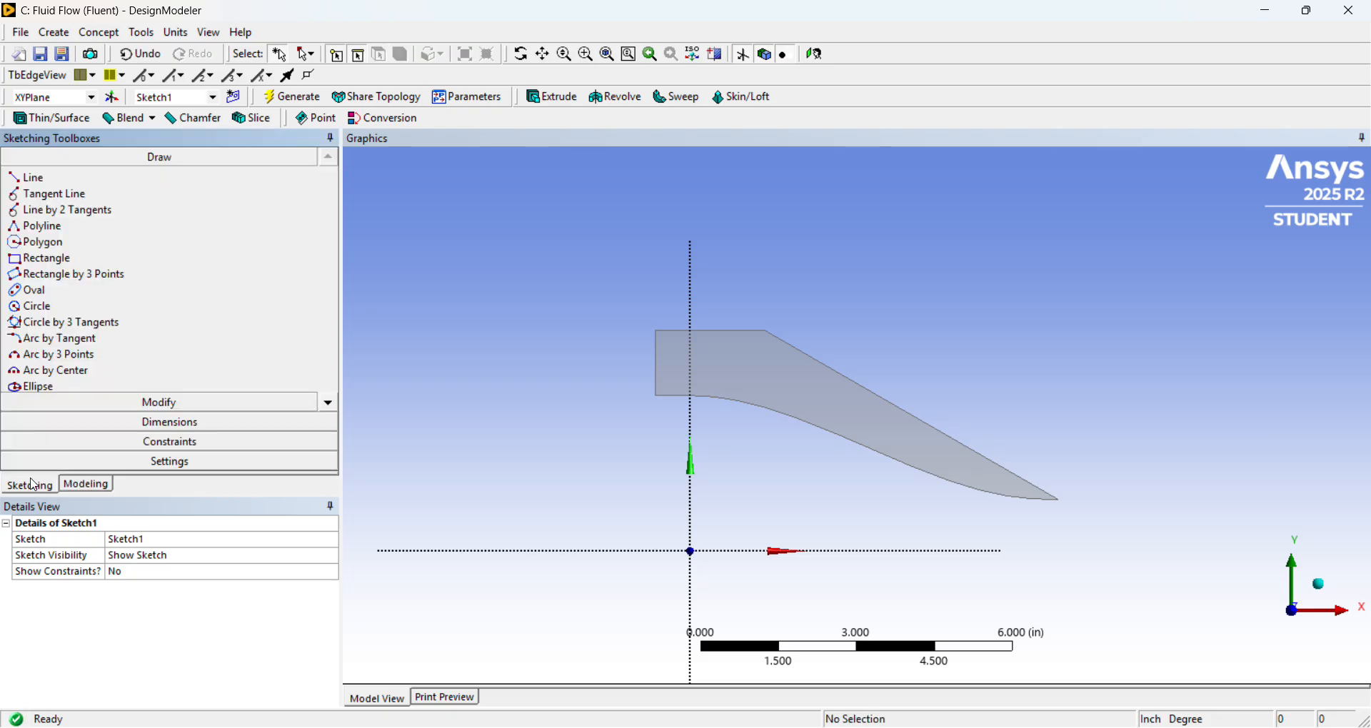
left_click(32, 184)
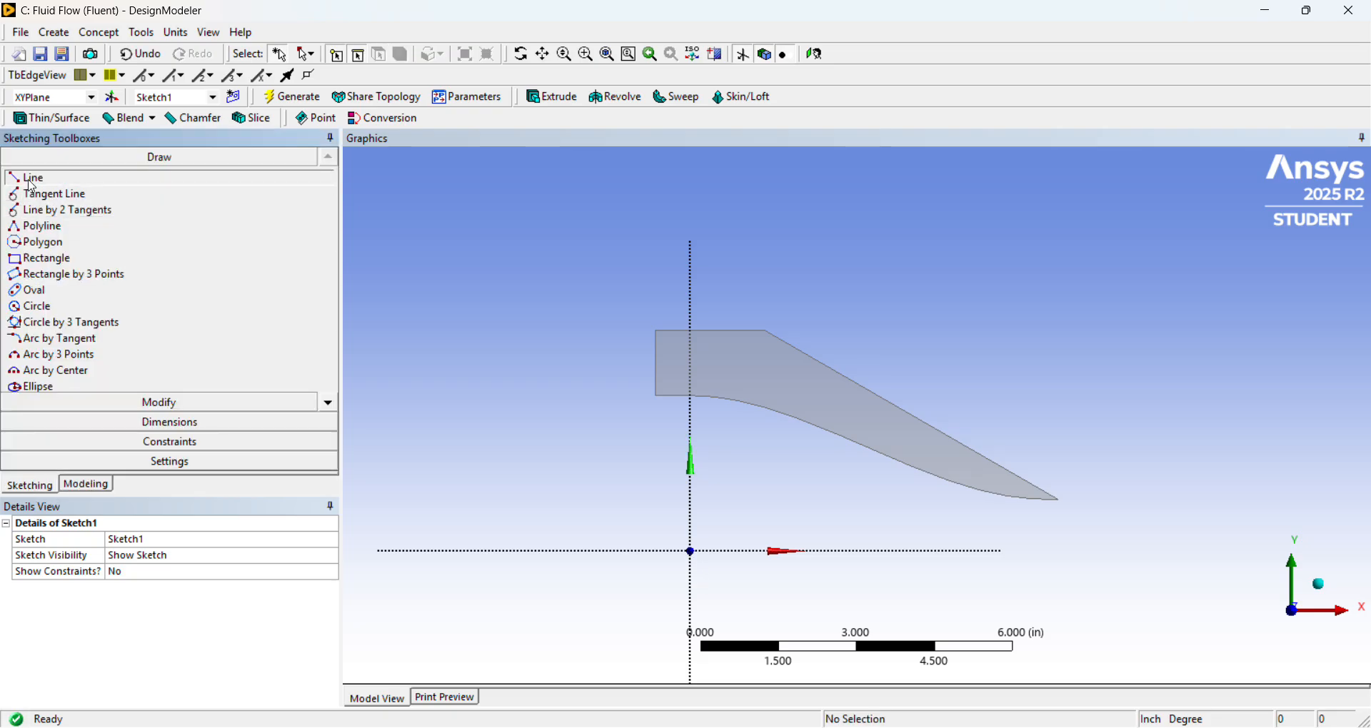
left_click(691, 551)
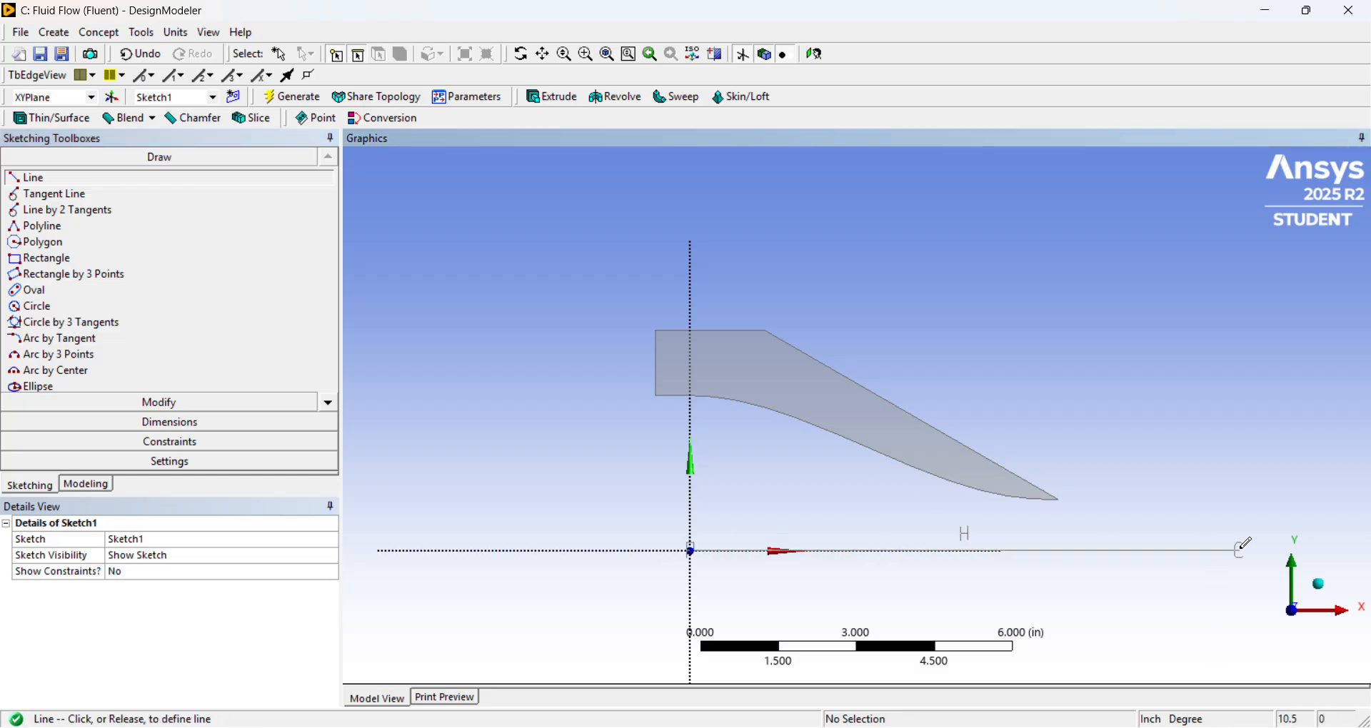
left_click(1284, 551)
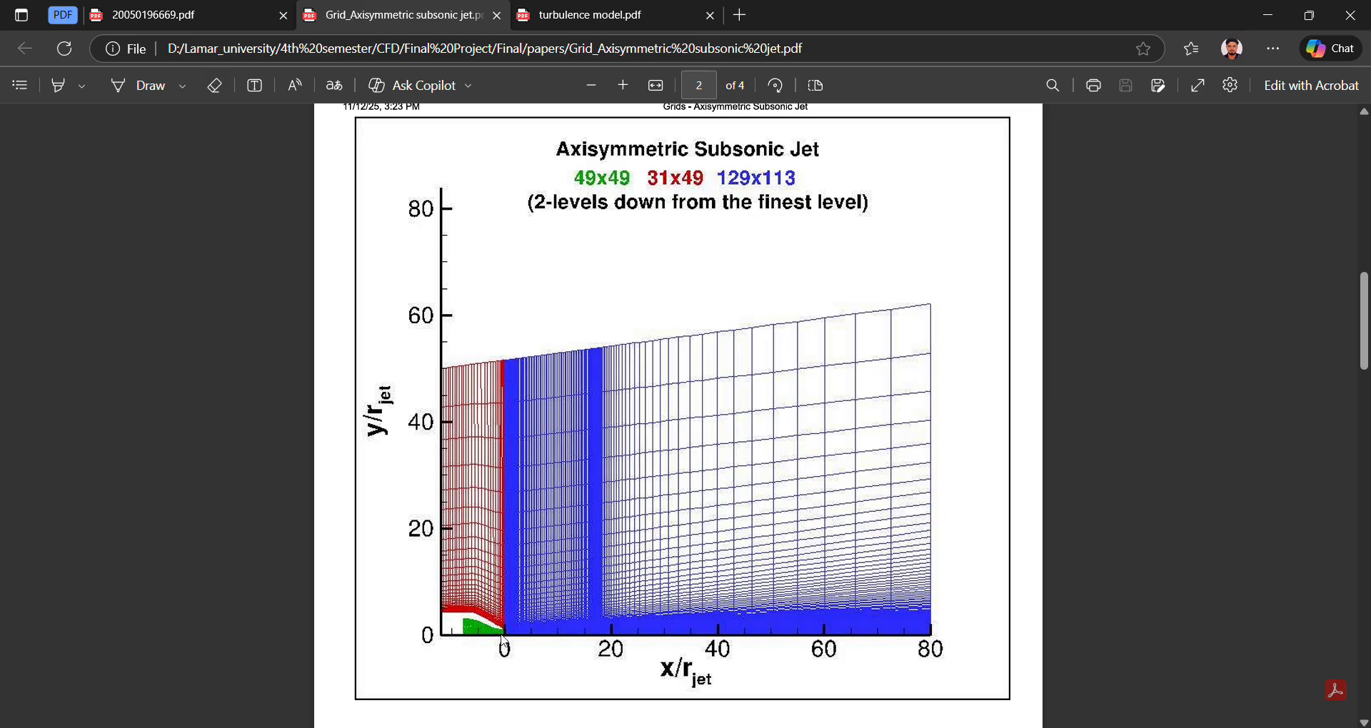
left_click(707, 727)
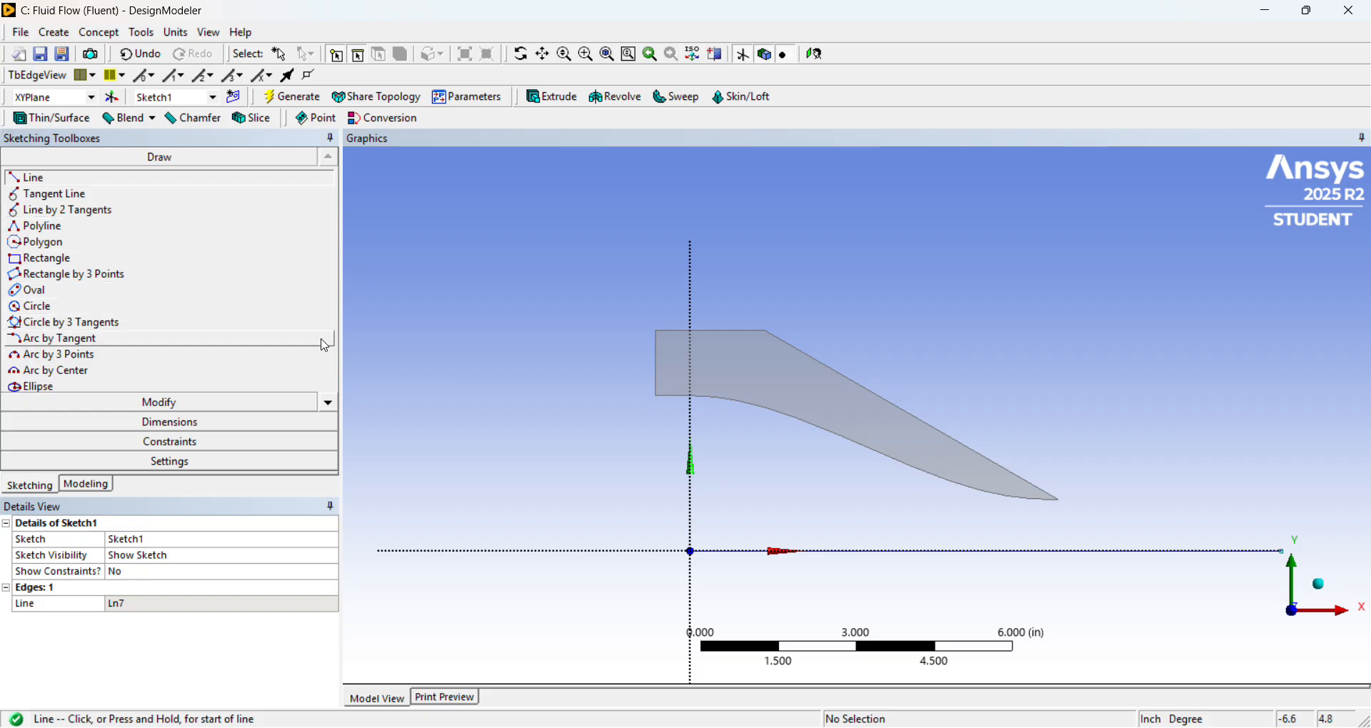
Place a construction point on the X axis about 0.6 in left of the origin, below the nozzle wall's left edge.
left_click(328, 406)
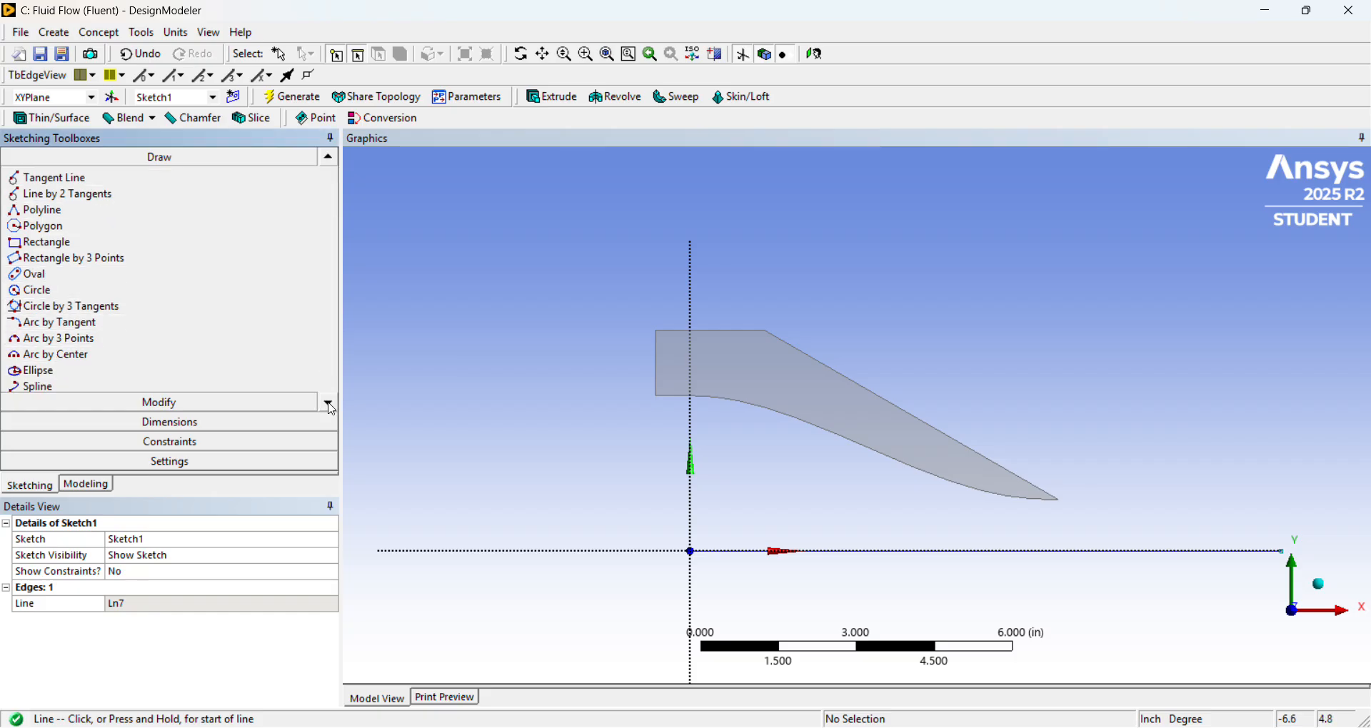
left_click(329, 407)
left_click(330, 407)
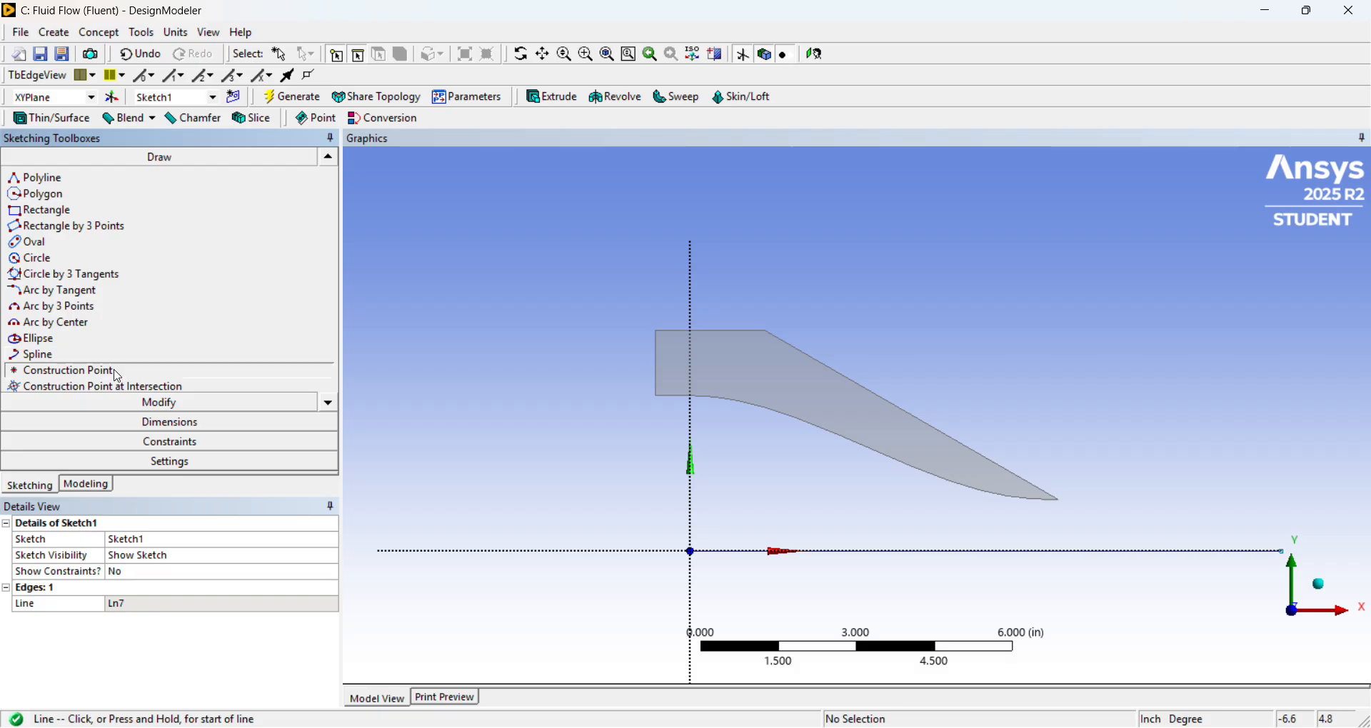
left_click(118, 372)
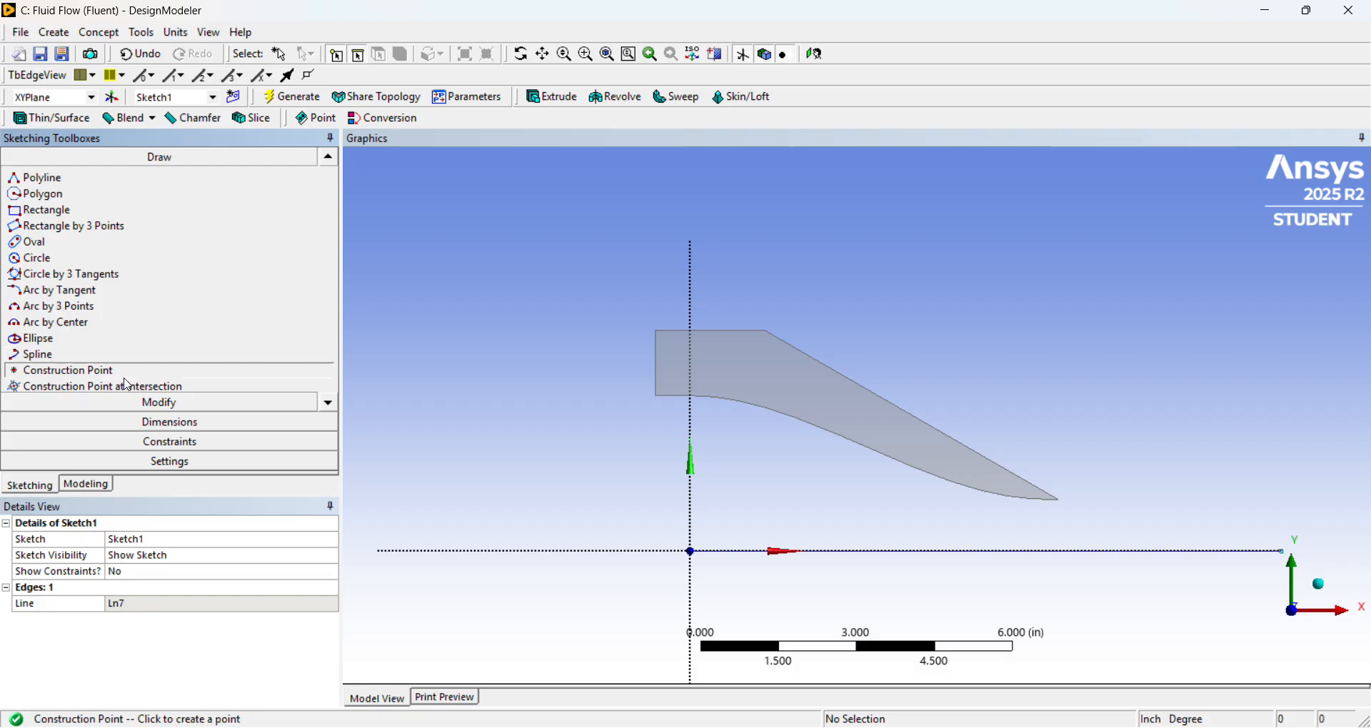
left_click(658, 552)
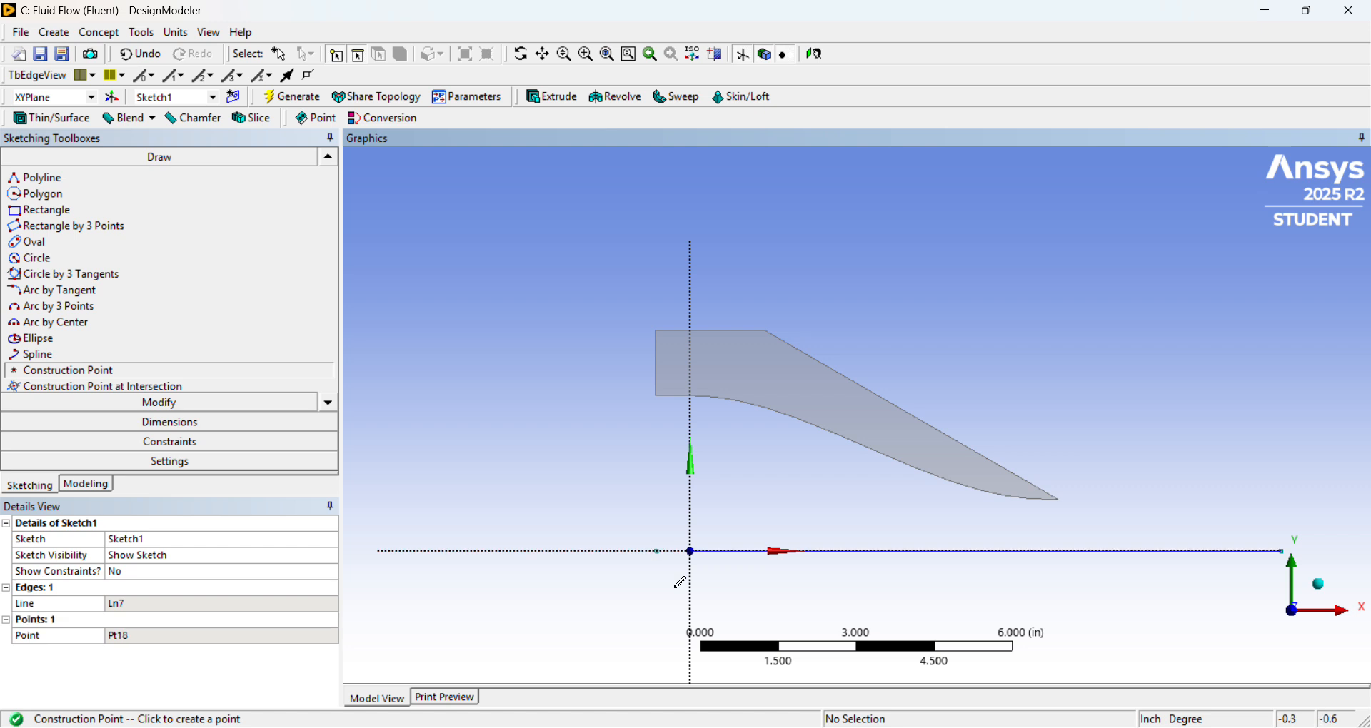
Extend the horizontal axis line left past the origin to the construction point.
left_click(206, 405)
left_click(101, 263)
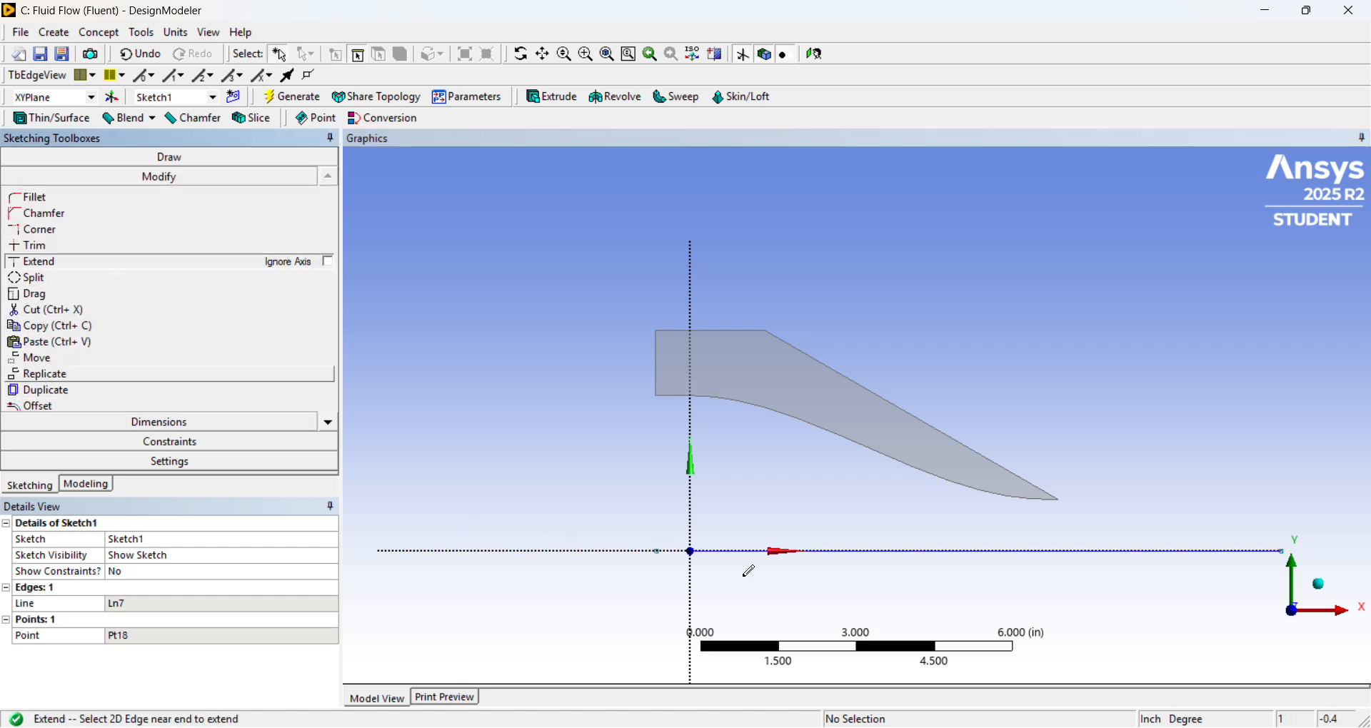
left_click(657, 552)
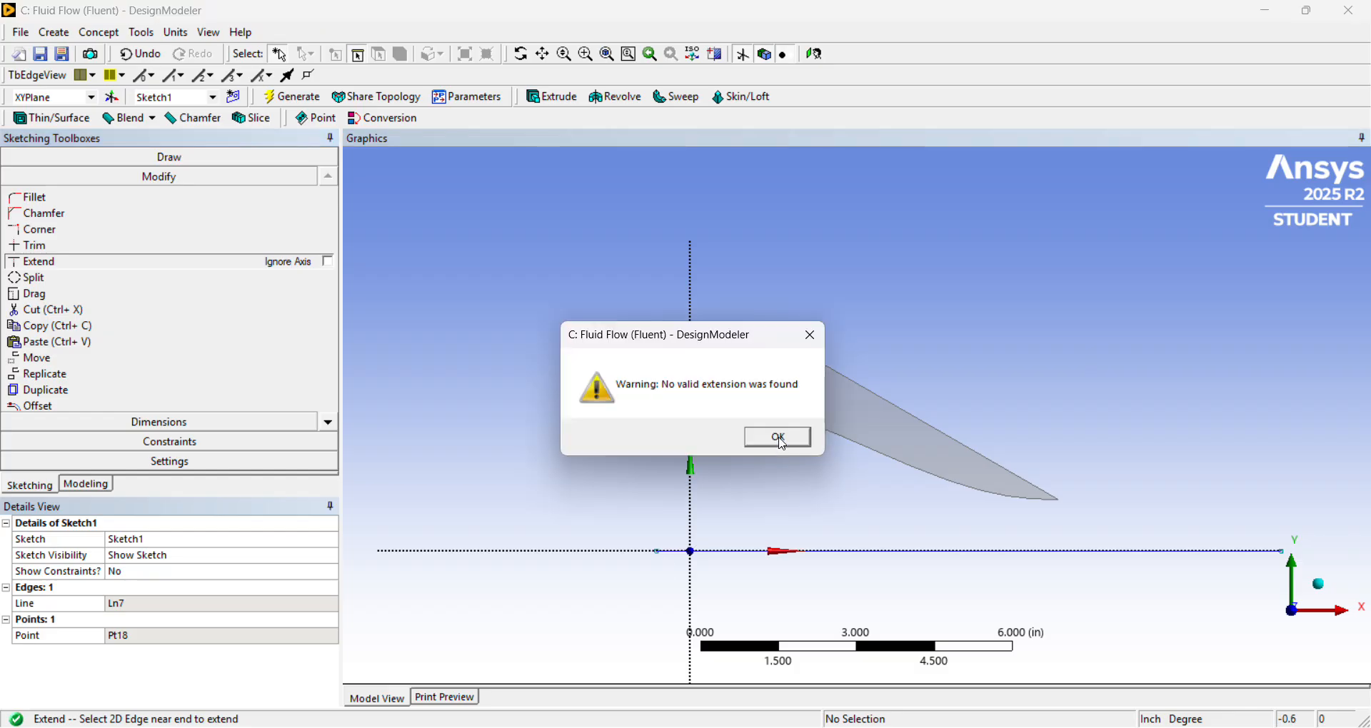
left_click(782, 440)
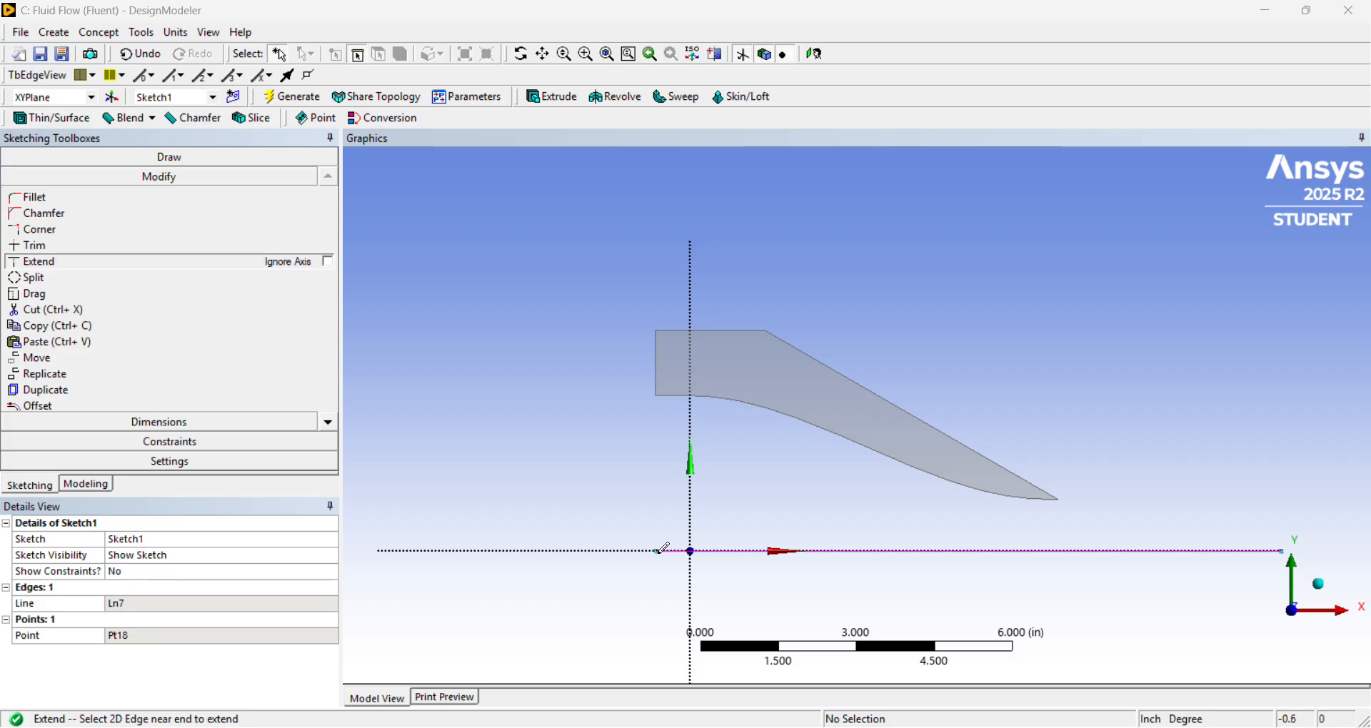
Draw a vertical line about 4.2 in up from the construction point to the wall's upper-left corner, and a horizontal line about 4.1 in leftward from there.
left_click(205, 158)
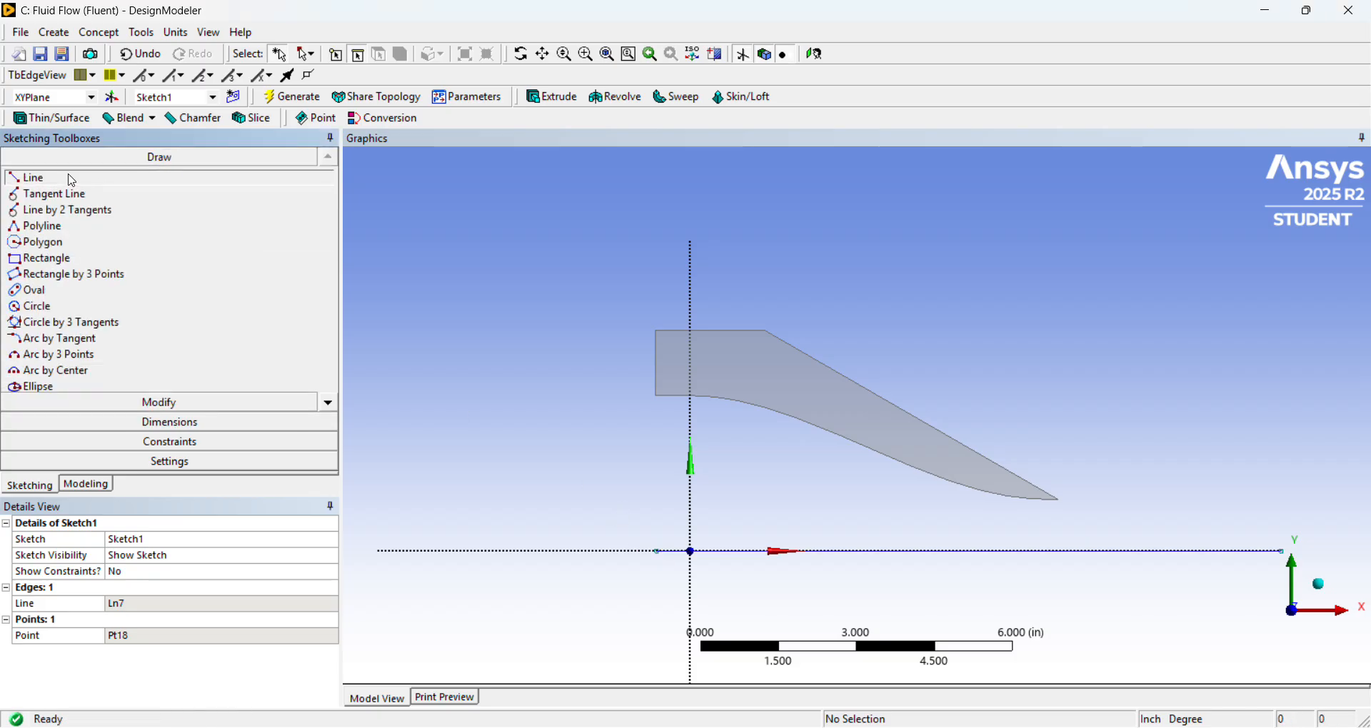
left_click(32, 178)
left_click(658, 550)
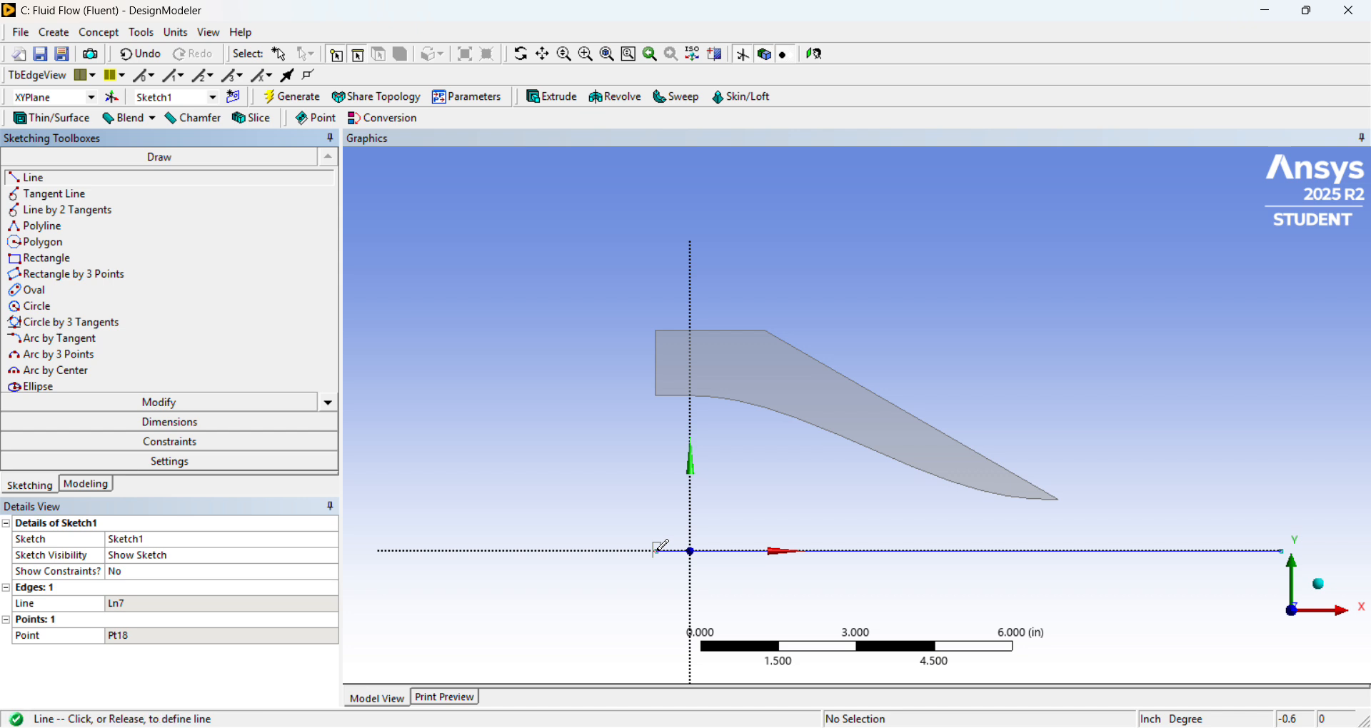
left_click(659, 332)
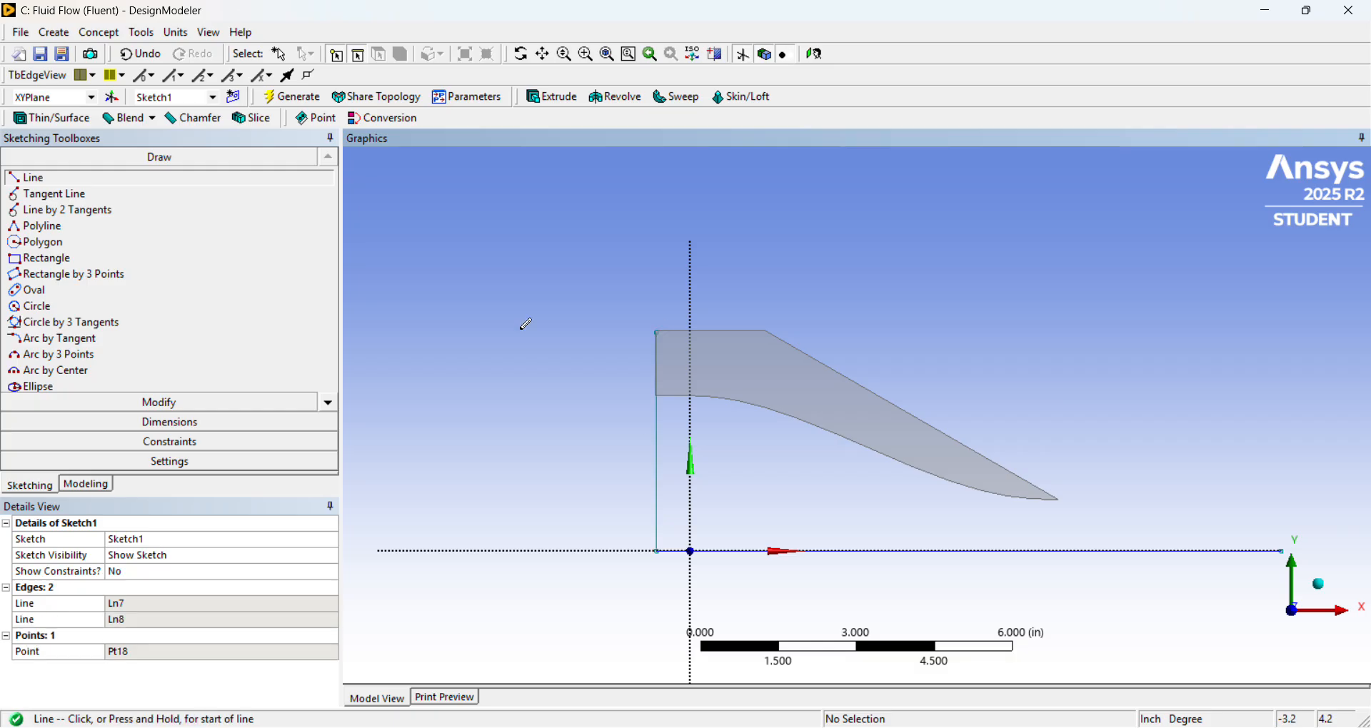
left_click(658, 330)
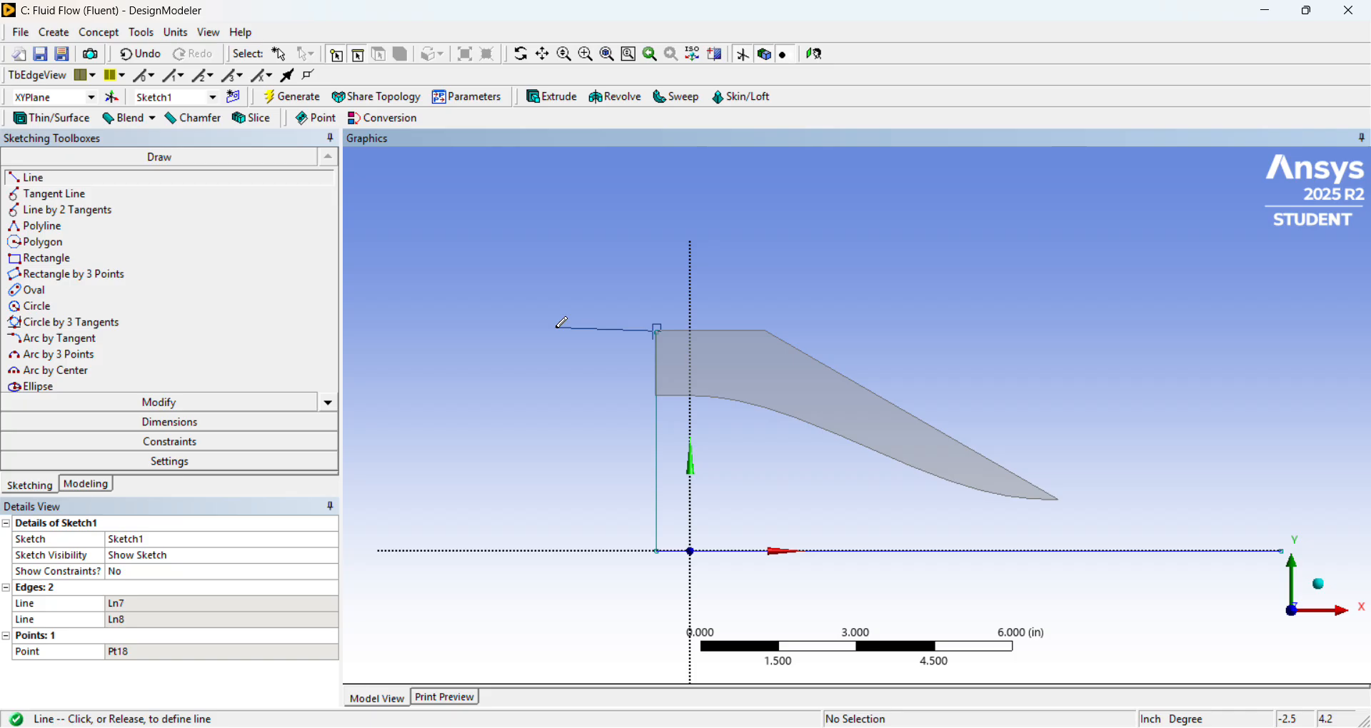
left_click(447, 332)
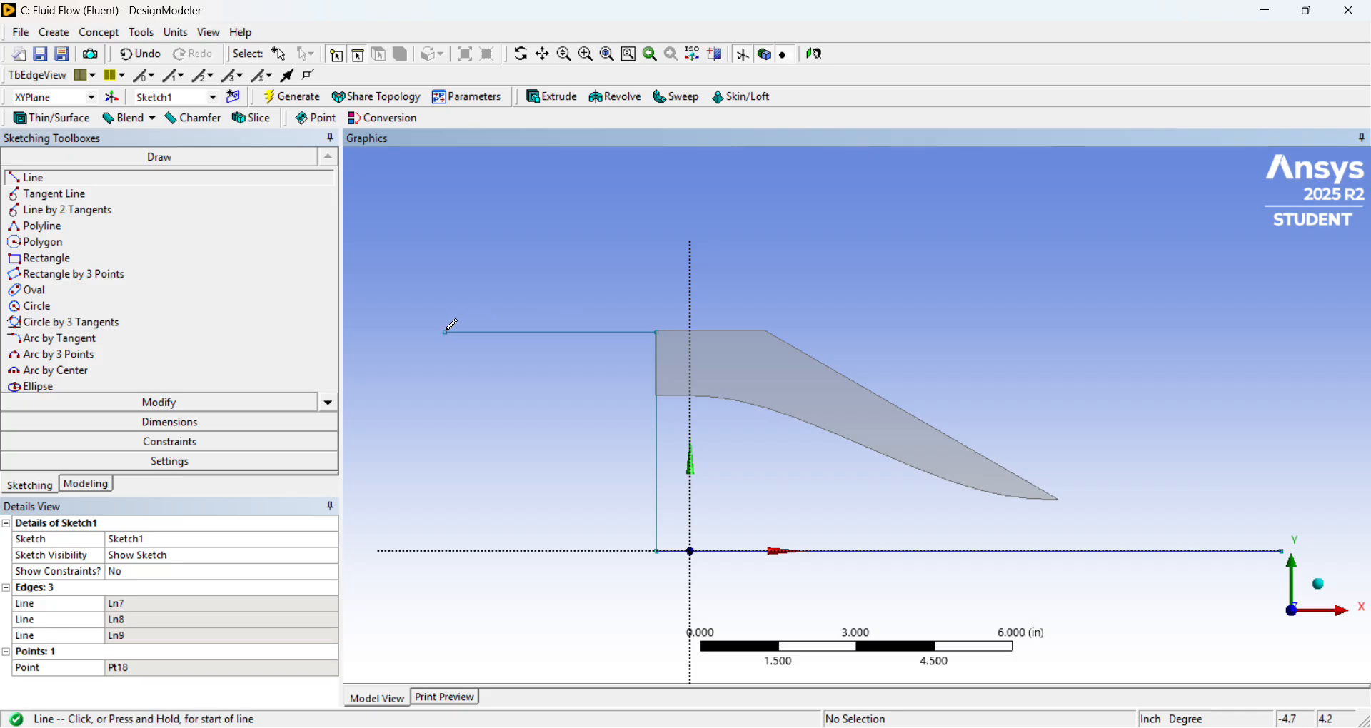
Draw a vertical line about 10 in long upward from the left end of the upper horizontal line.
scroll(451, 326, "down", 1)
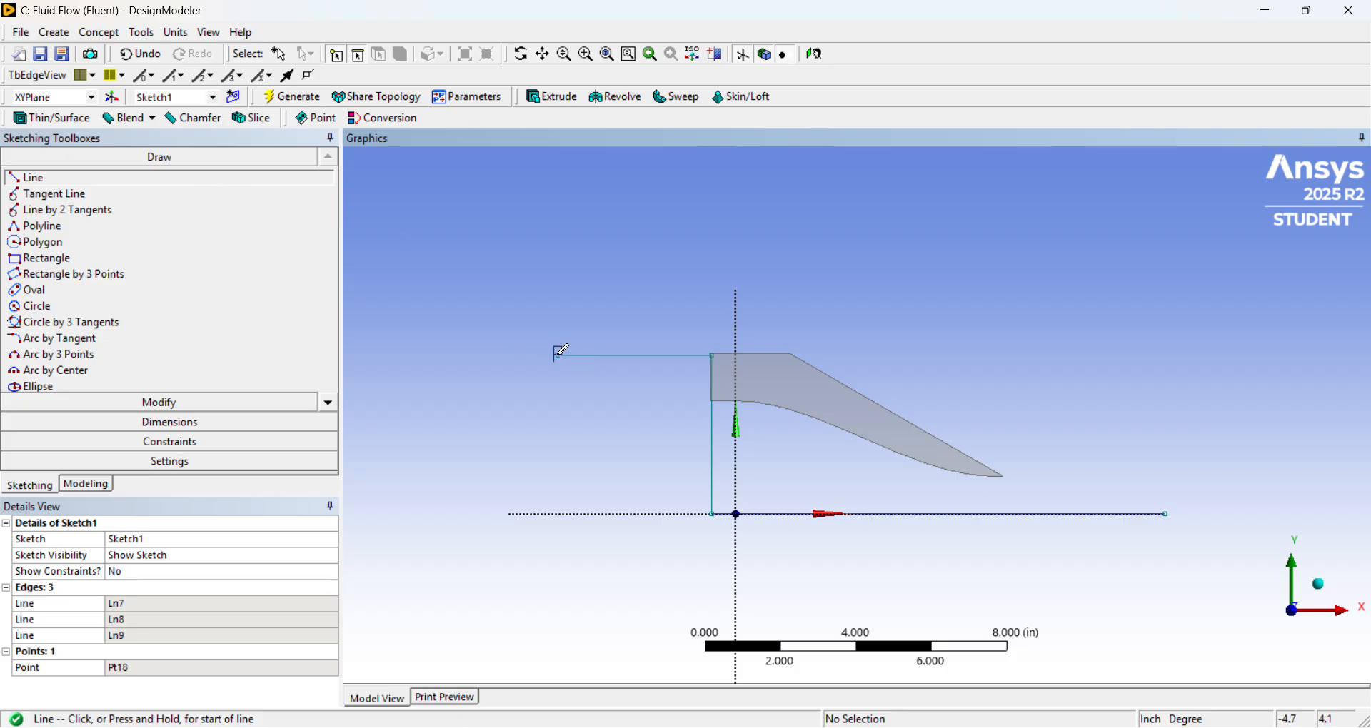
left_click(556, 355)
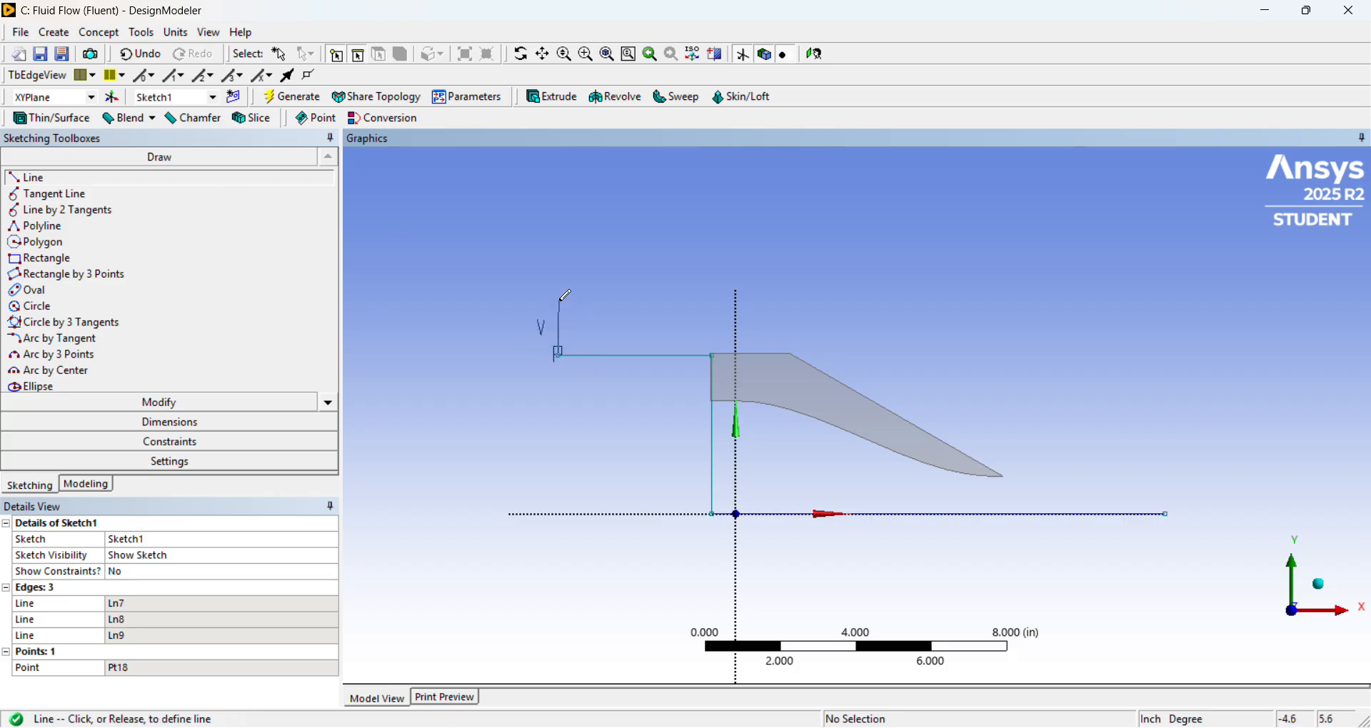
scroll(565, 299, "down", 1)
scroll(568, 295, "down", 3)
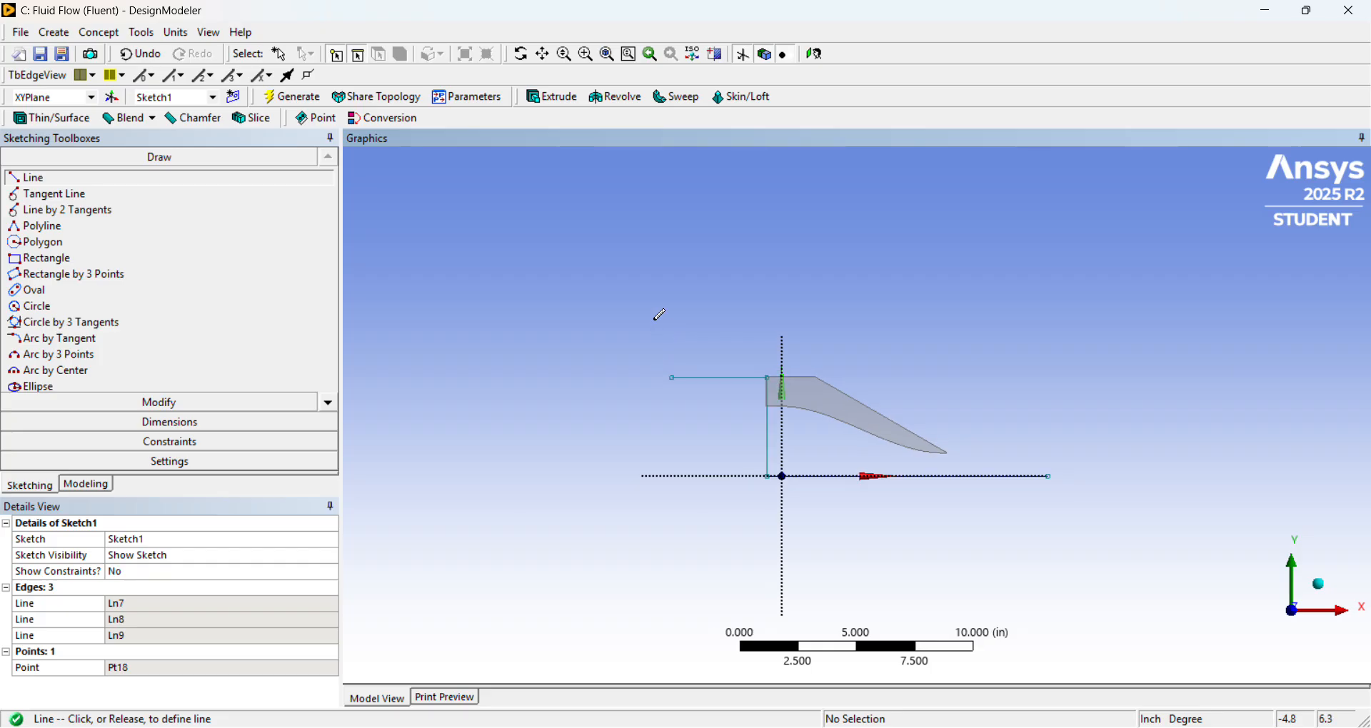
scroll(654, 320, "down", 1)
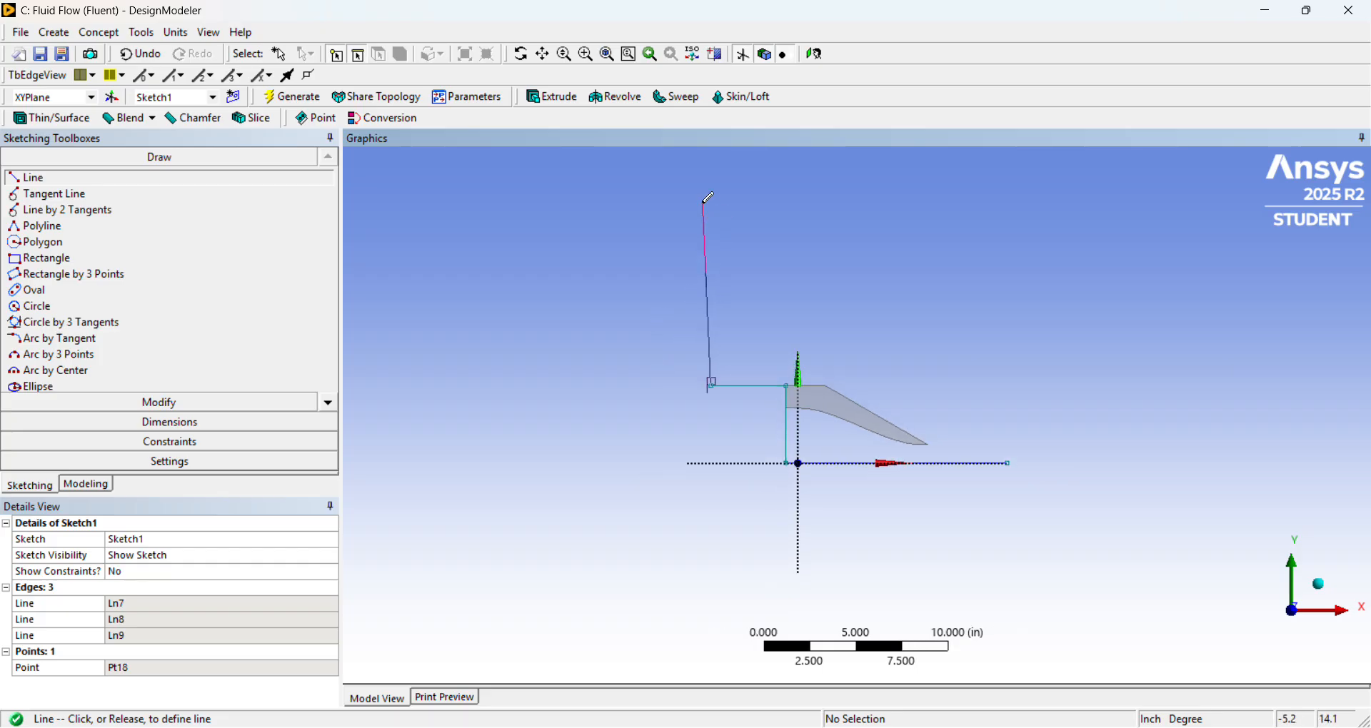
left_click(713, 200)
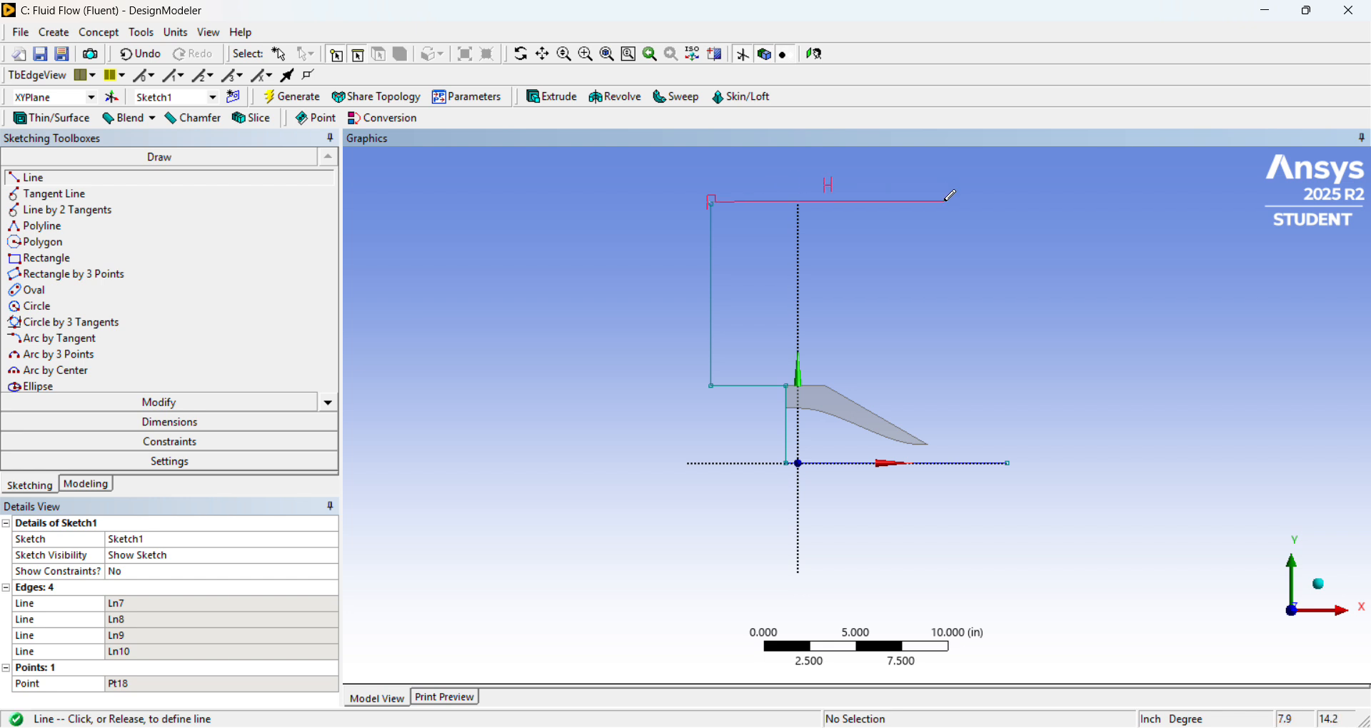
Draw a sloped upper boundary rising to about X 14.7, Y 17.9 in, and close the outline down to the axis line's right end.
scroll(885, 205, "down", 1)
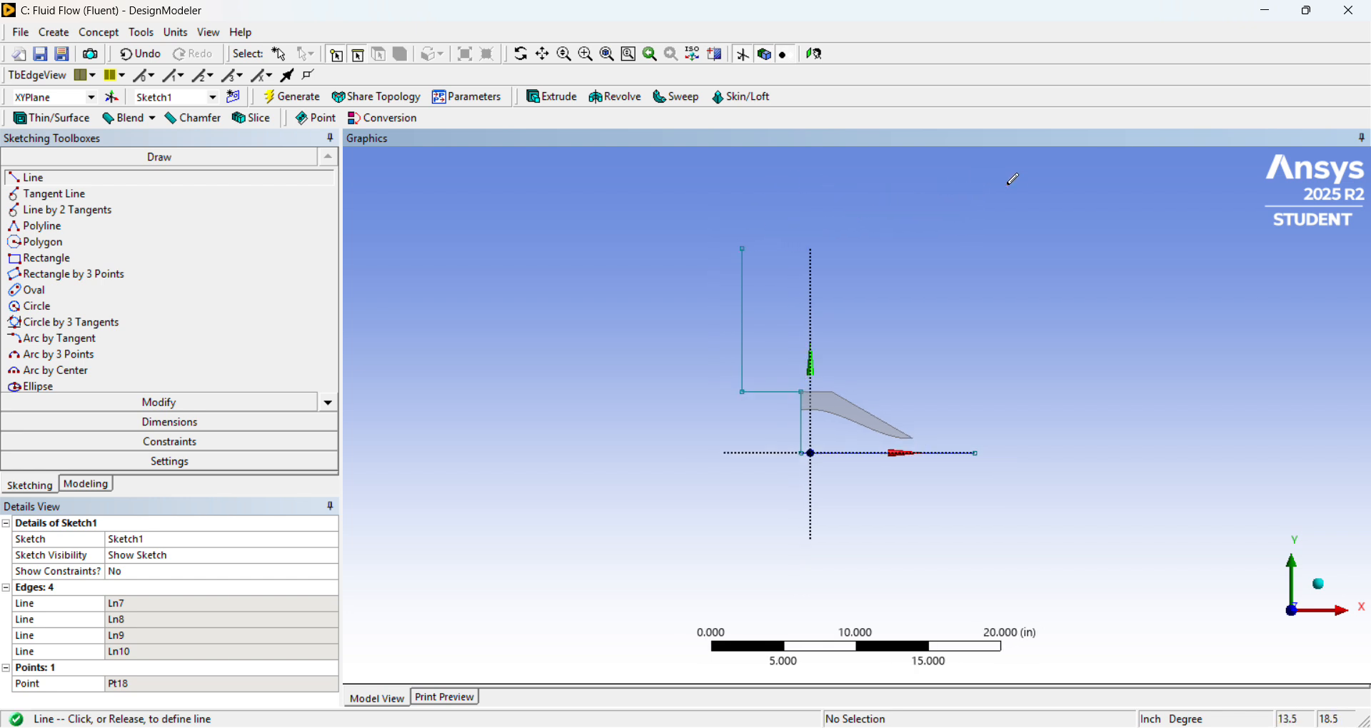
left_click(1028, 191)
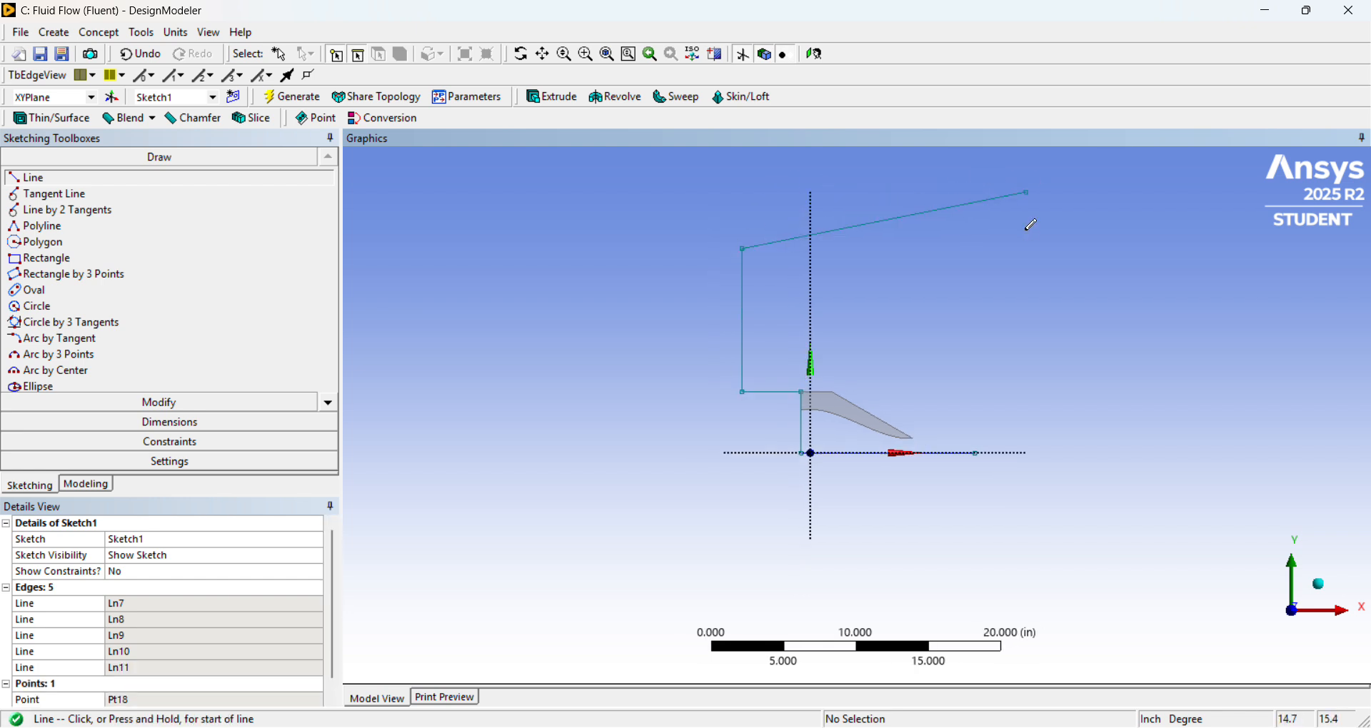
left_click(1028, 190)
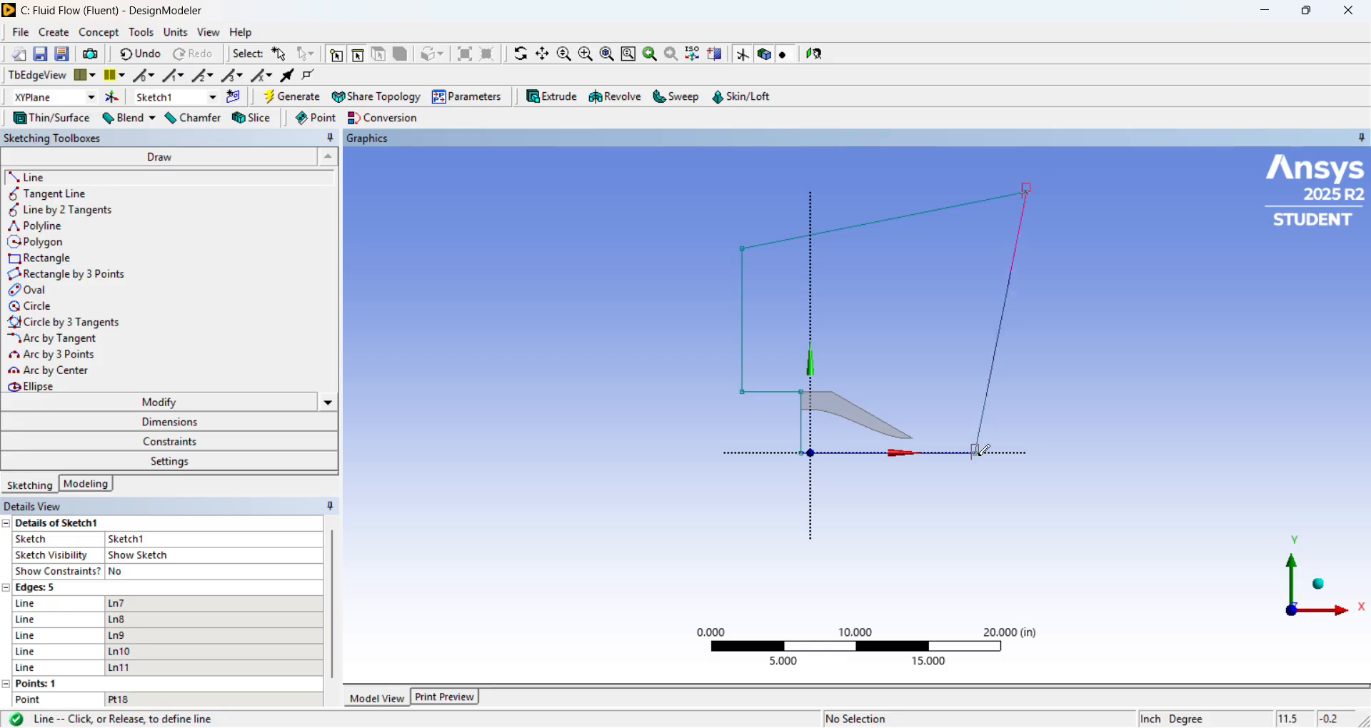
left_click(978, 452)
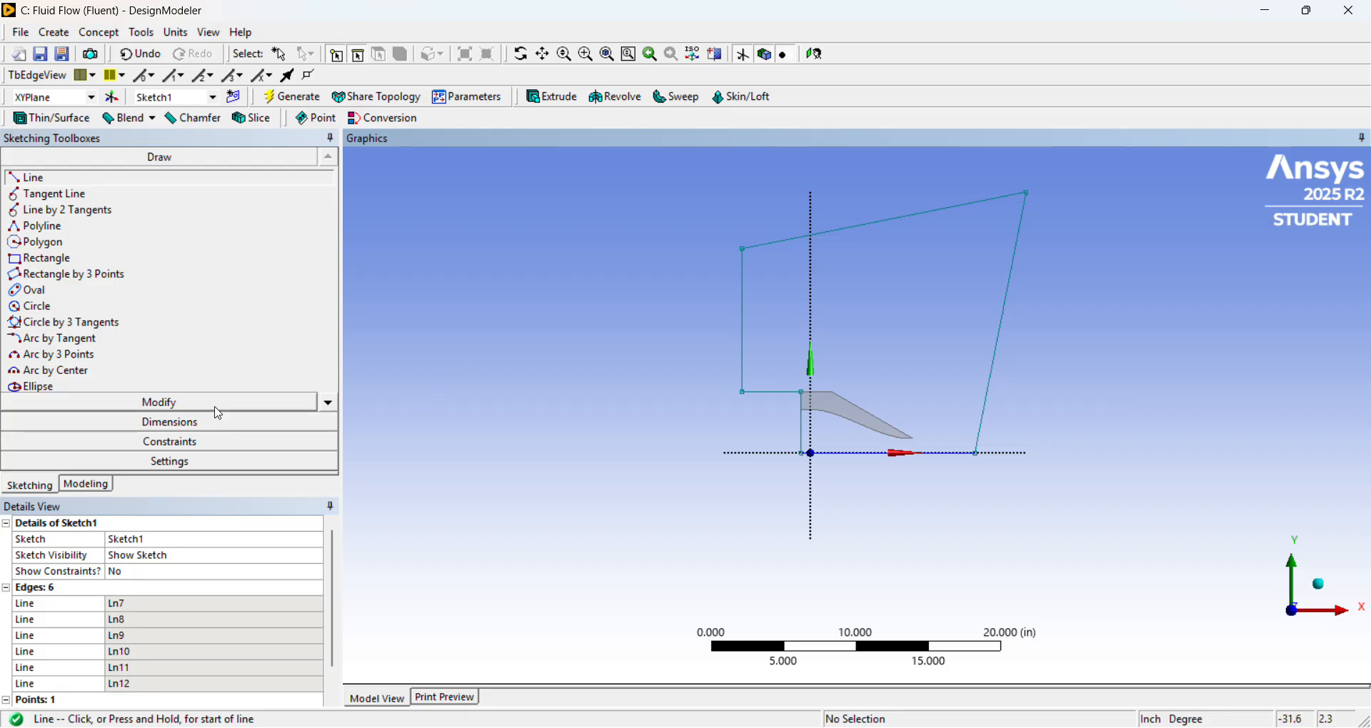
Apply a vertical constraint to the slanted right-hand boundary line of the flow domain outline.
left_click(216, 442)
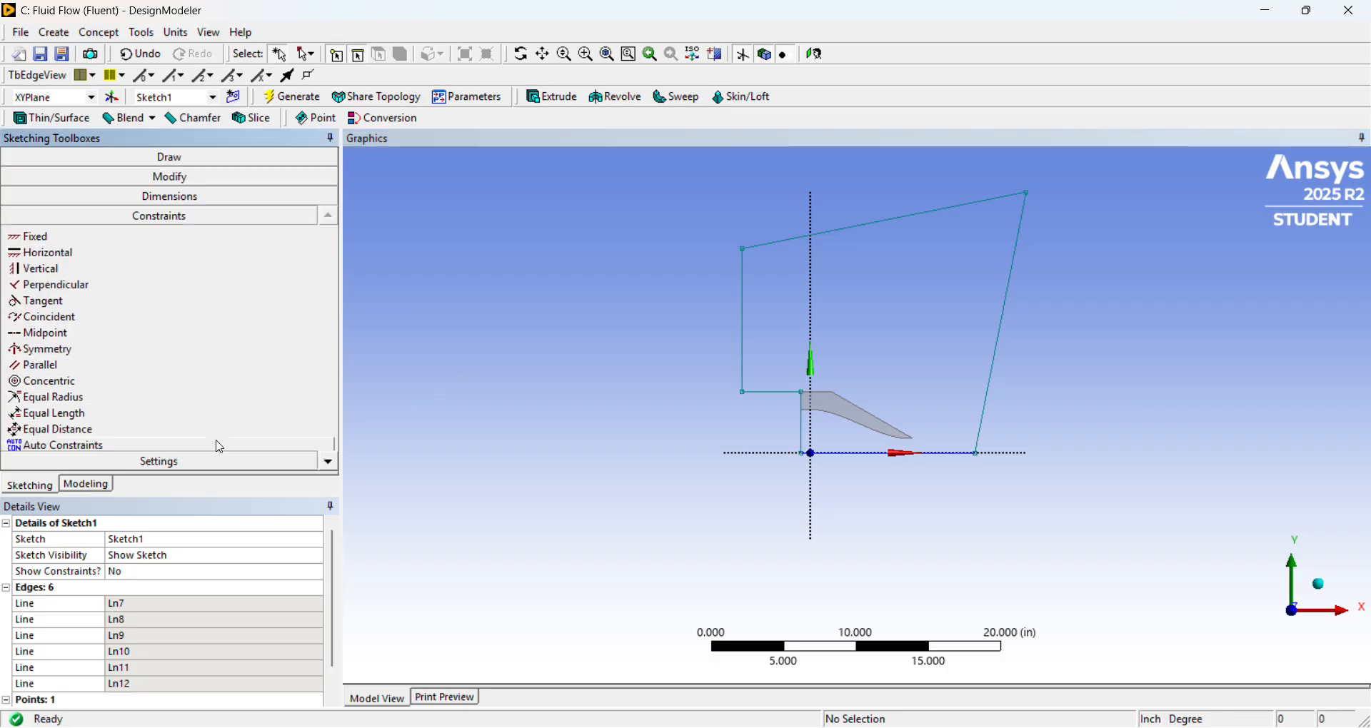
left_click(103, 270)
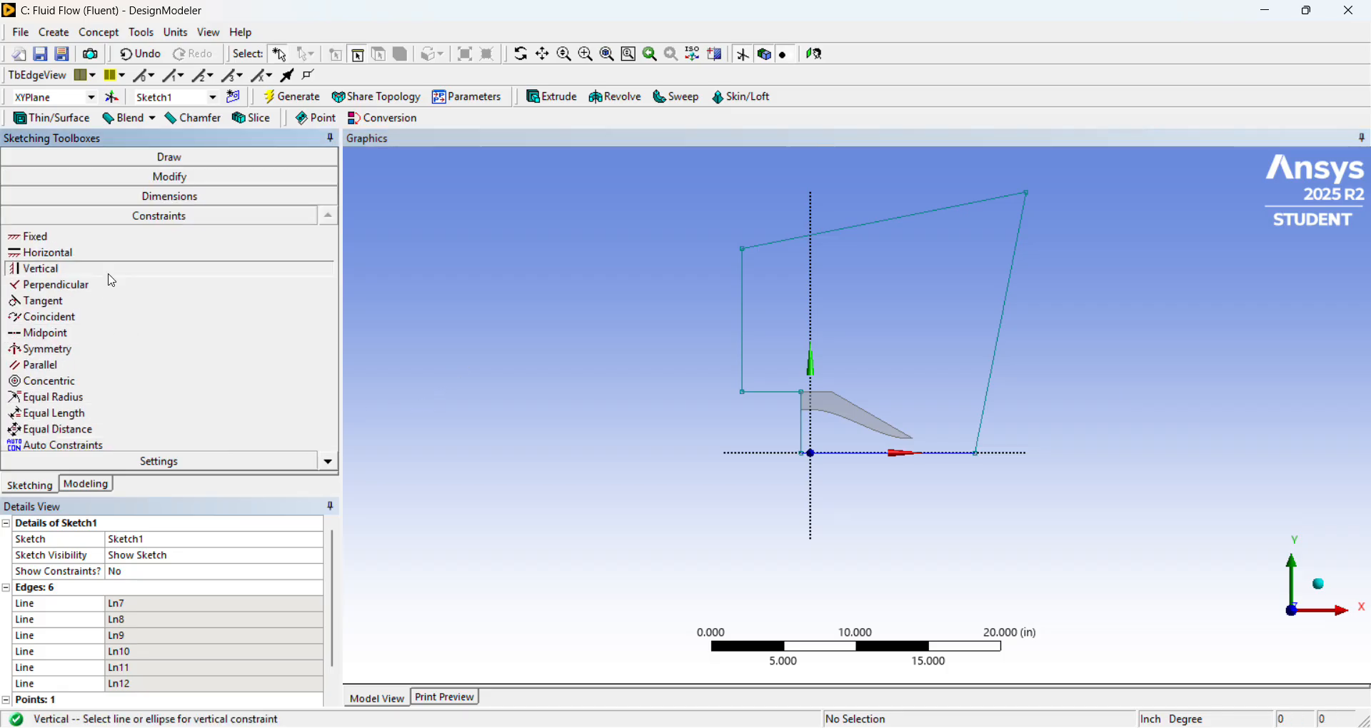
left_click(999, 355)
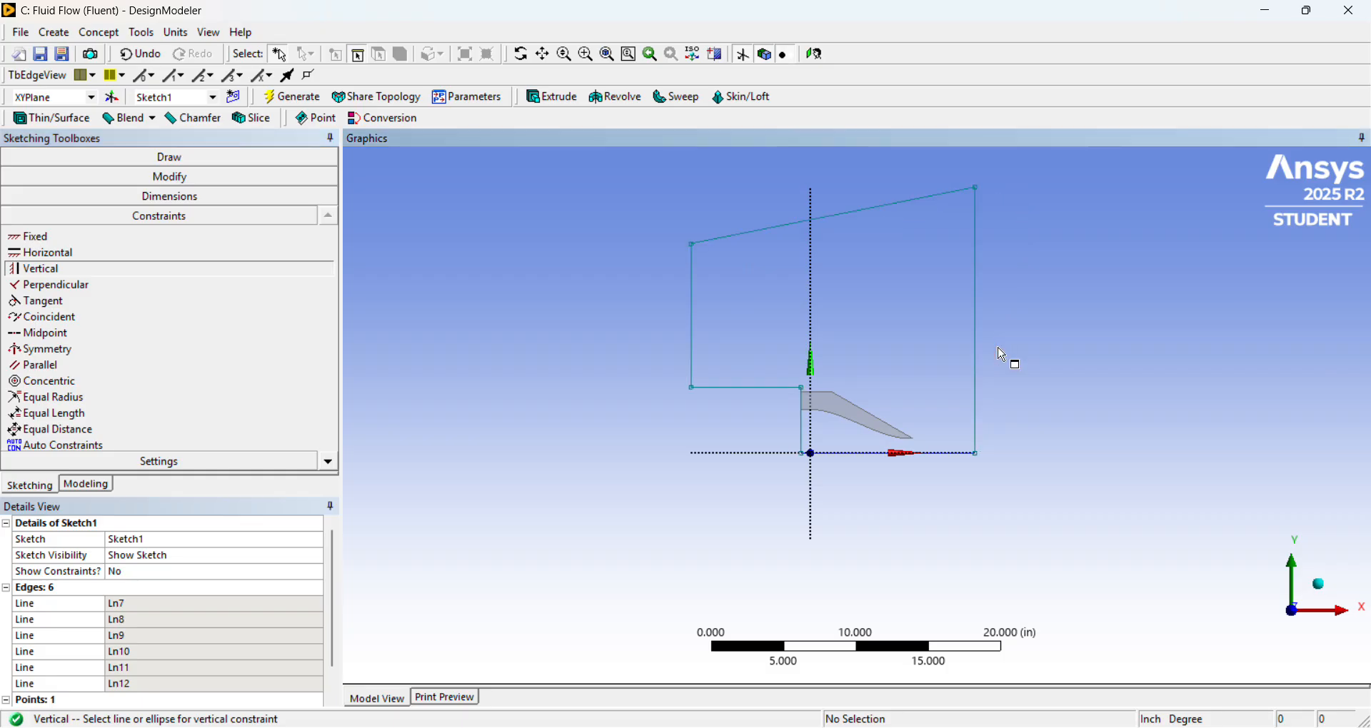
left_click(798, 408)
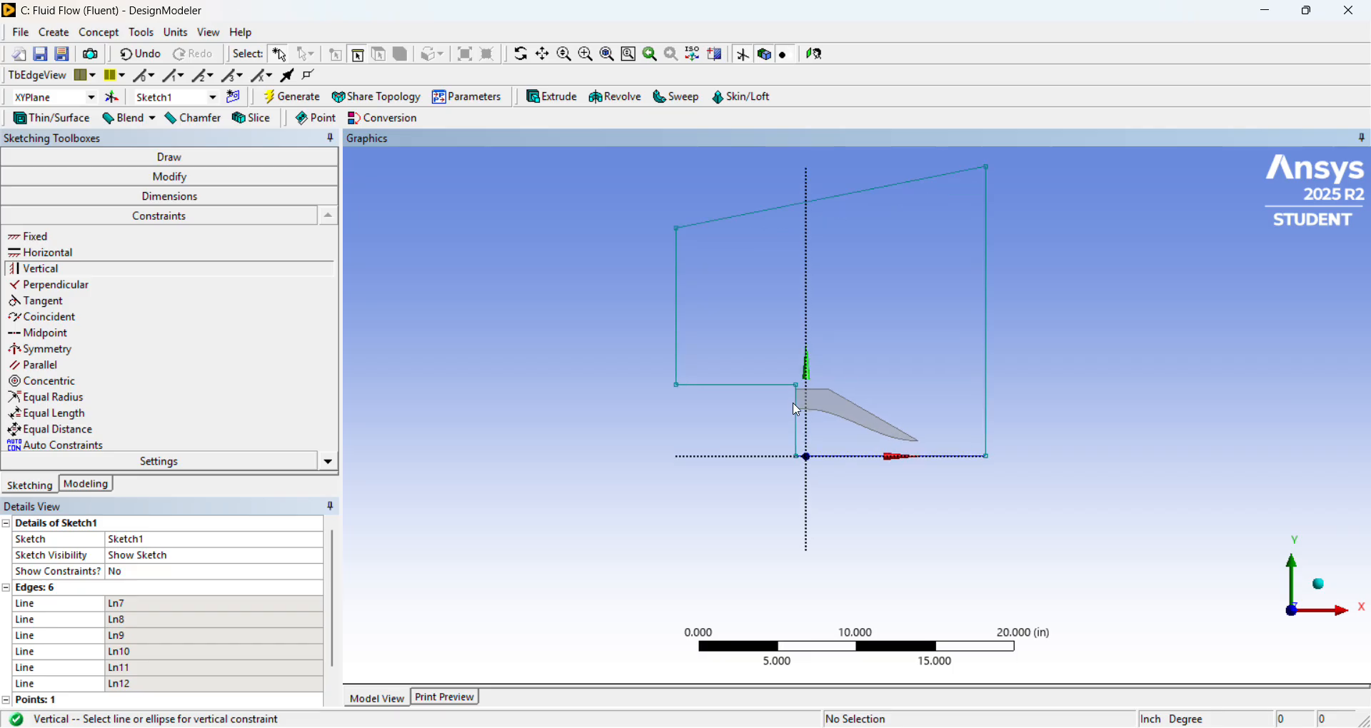
scroll(797, 409, "up", 3)
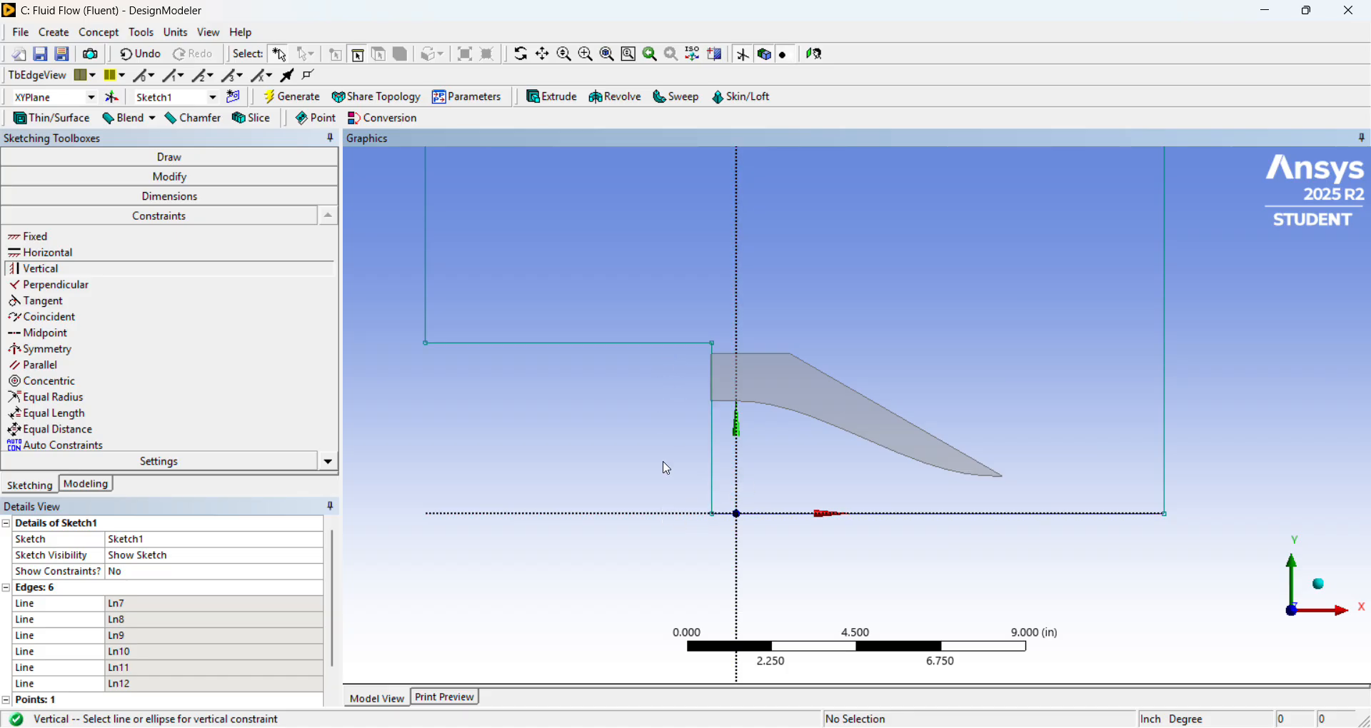
Consult the ARN2 drawing and add a horizontal dimension of 0.665 in between the short vertical line and the Y axis.
left_click(713, 726)
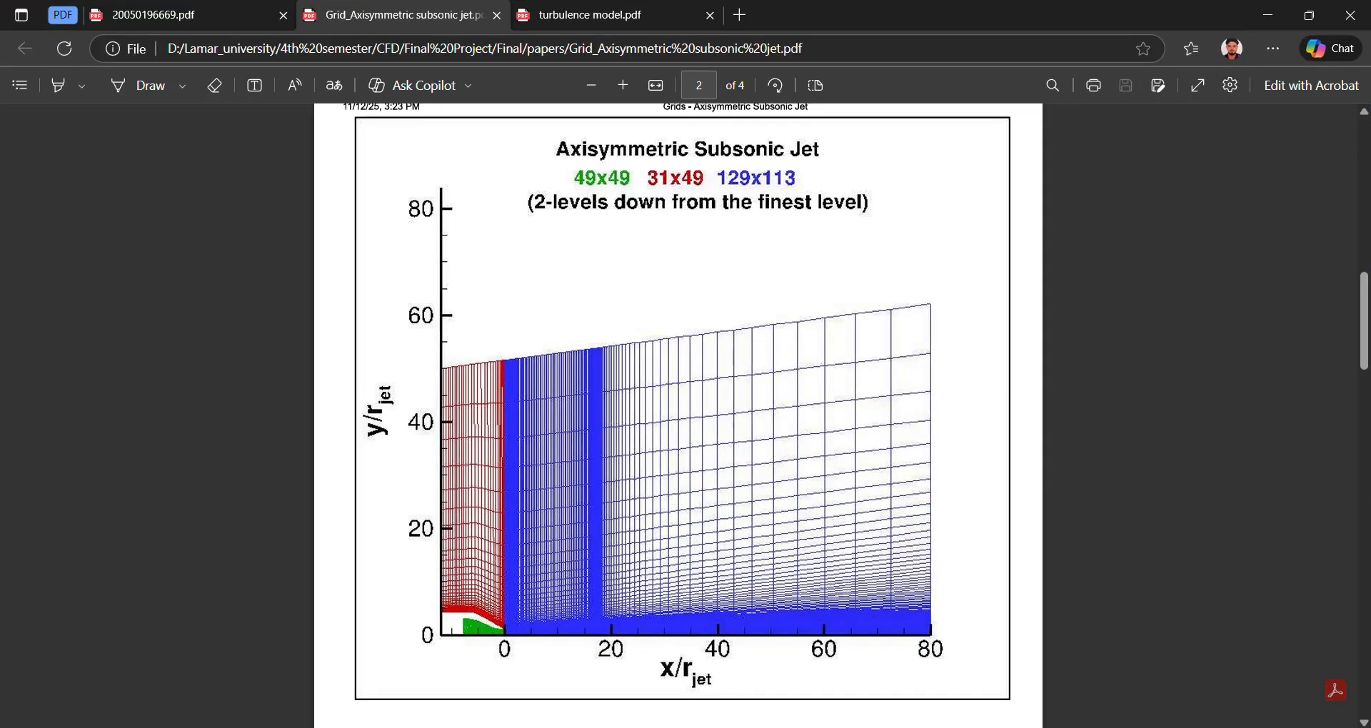
left_click(168, 21)
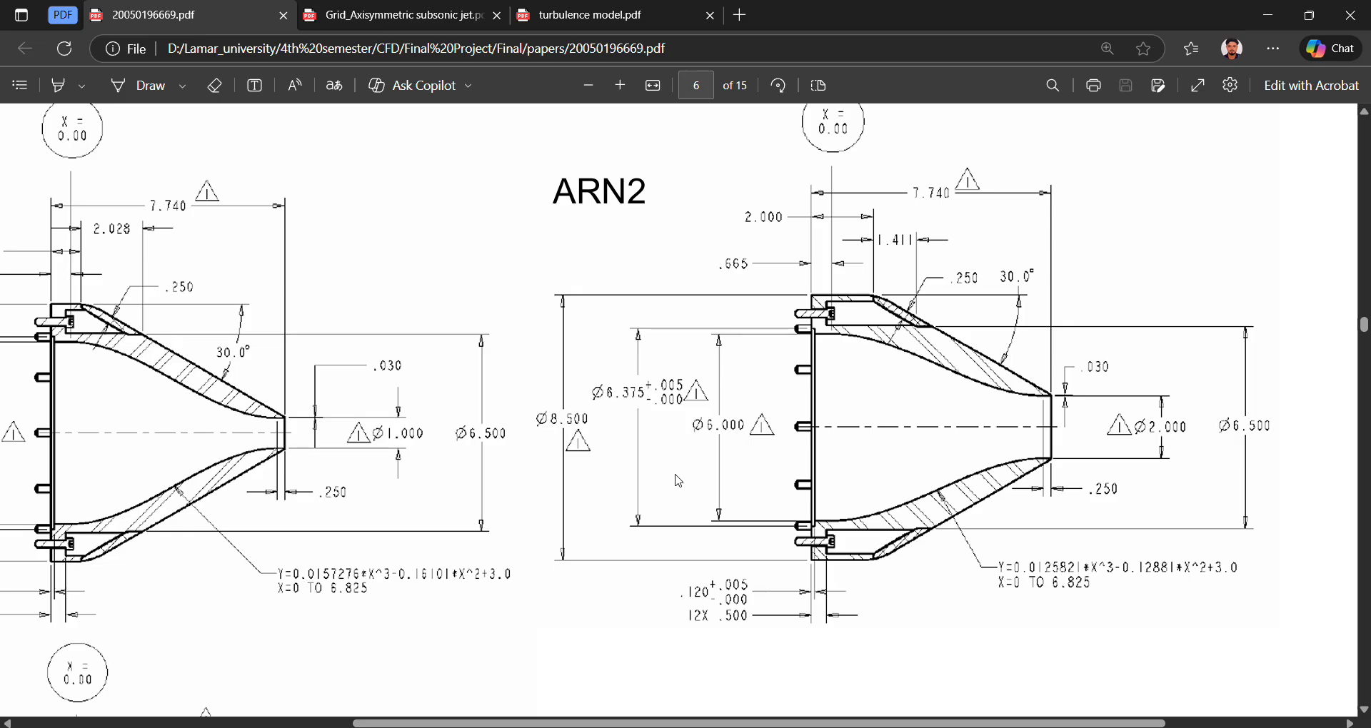
left_click(706, 727)
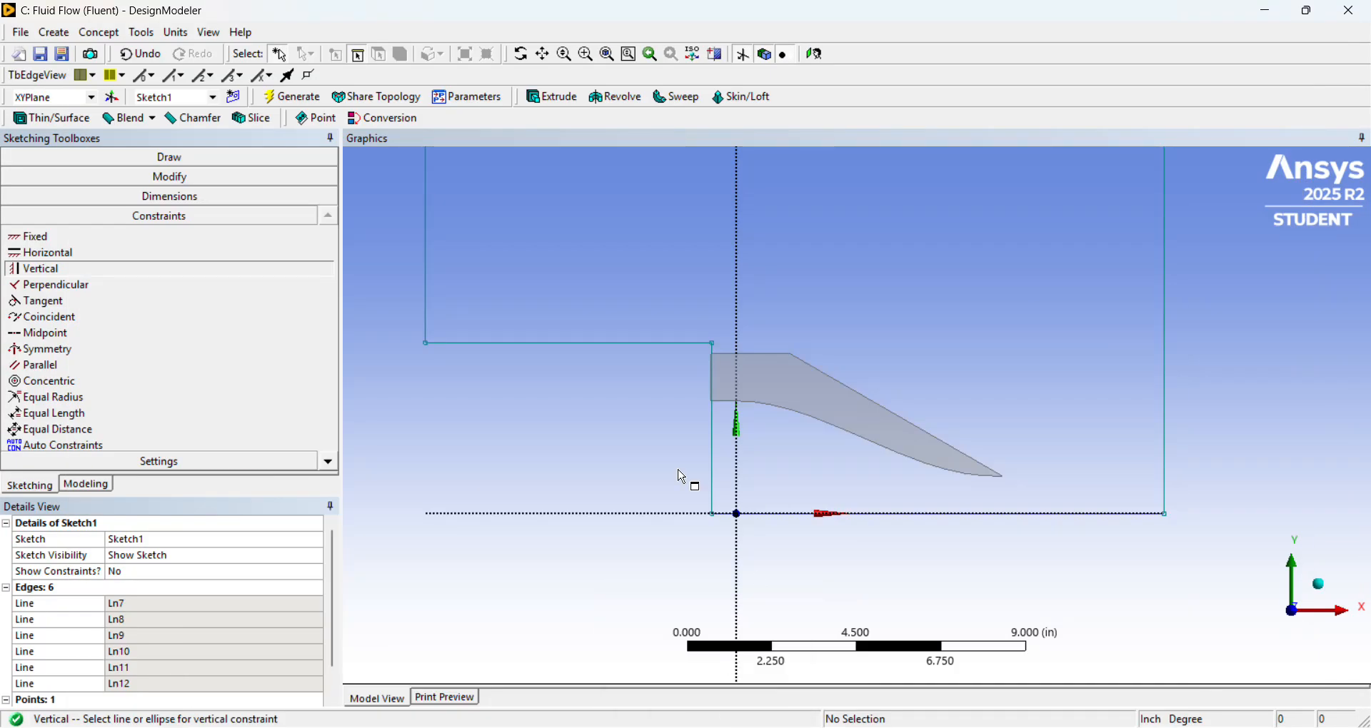
left_click(206, 198)
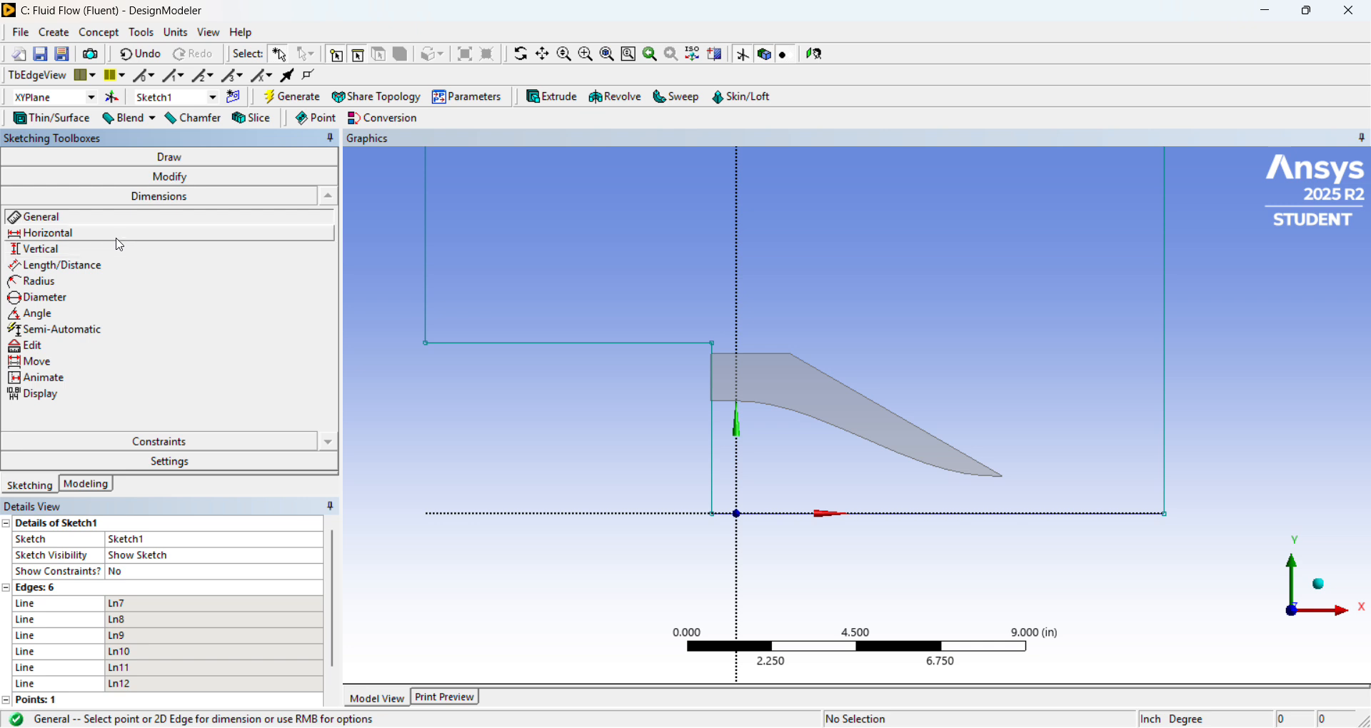
left_click(121, 243)
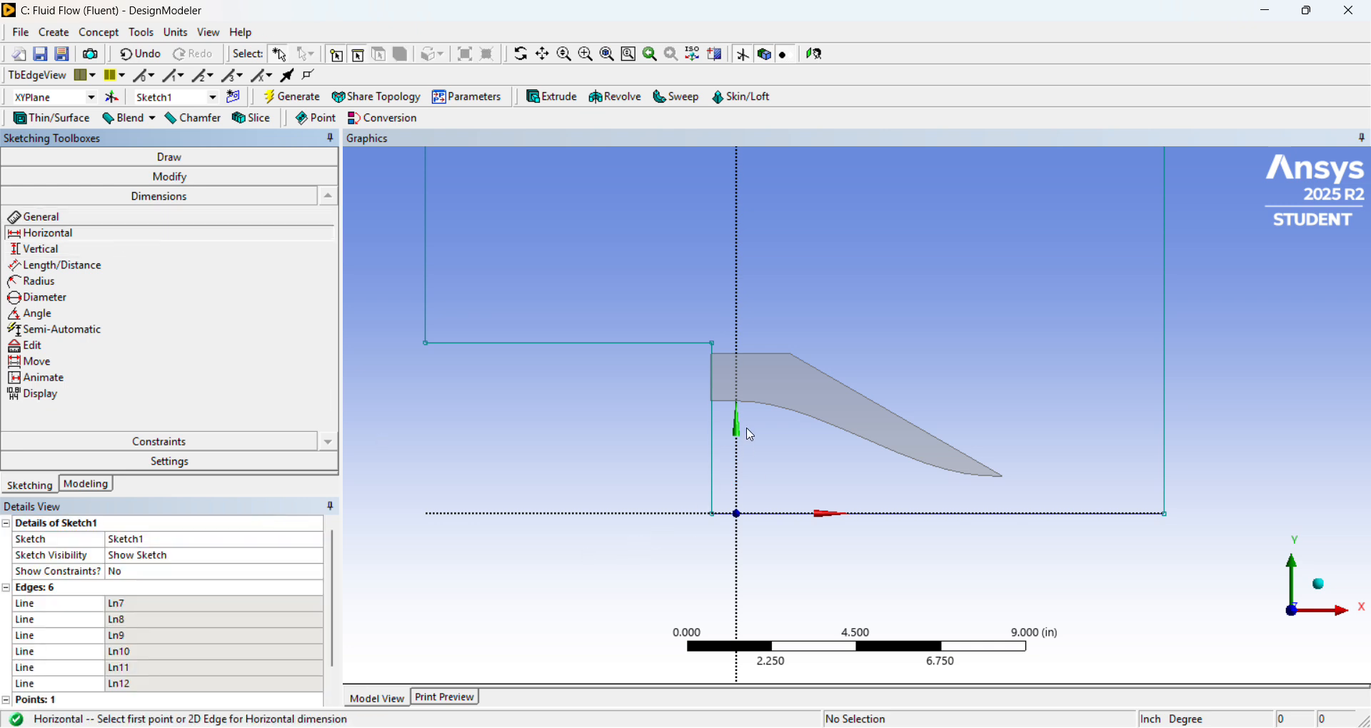
left_click(714, 469)
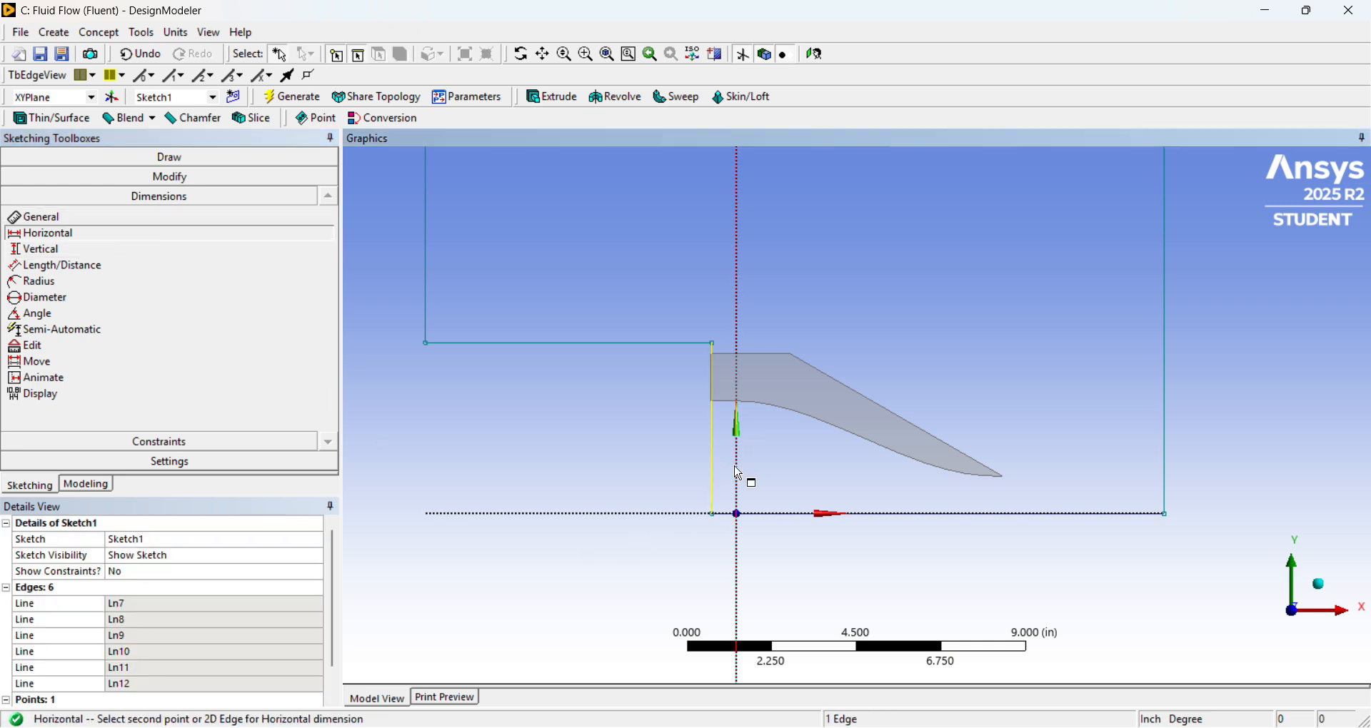
left_click(740, 474)
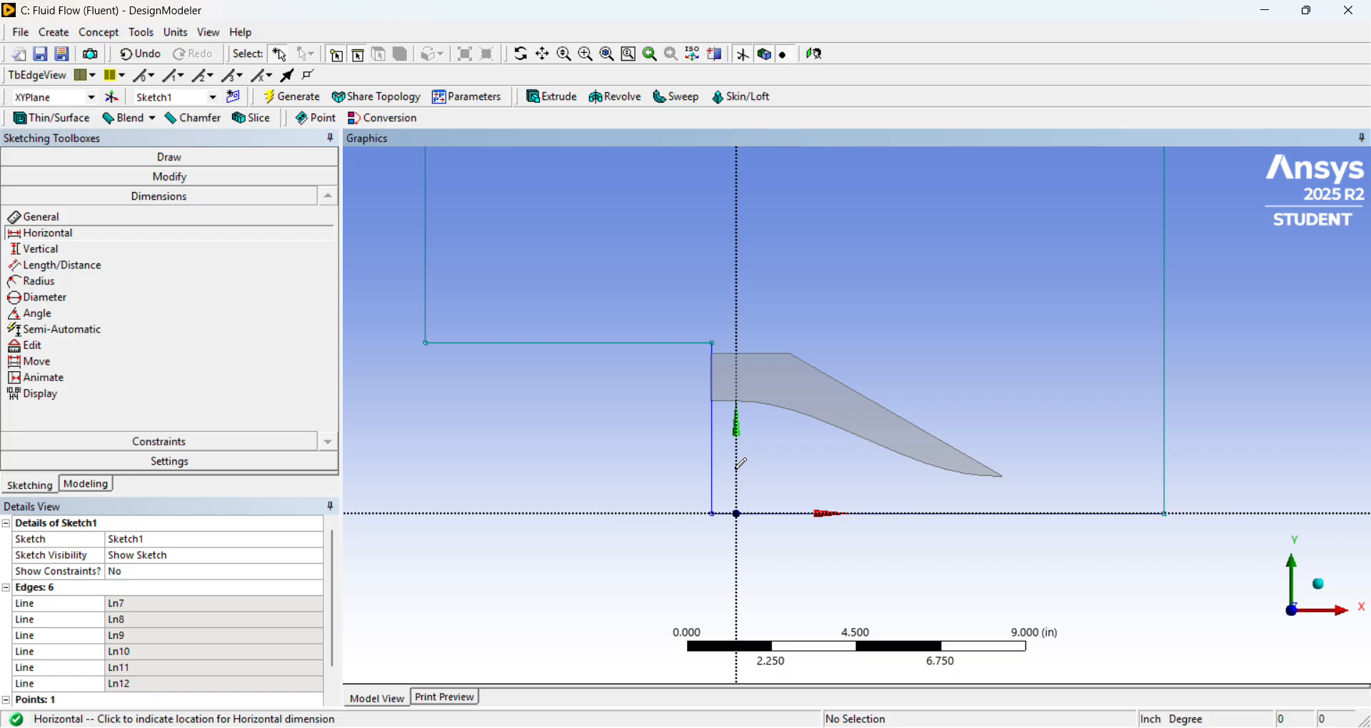
left_click(731, 573)
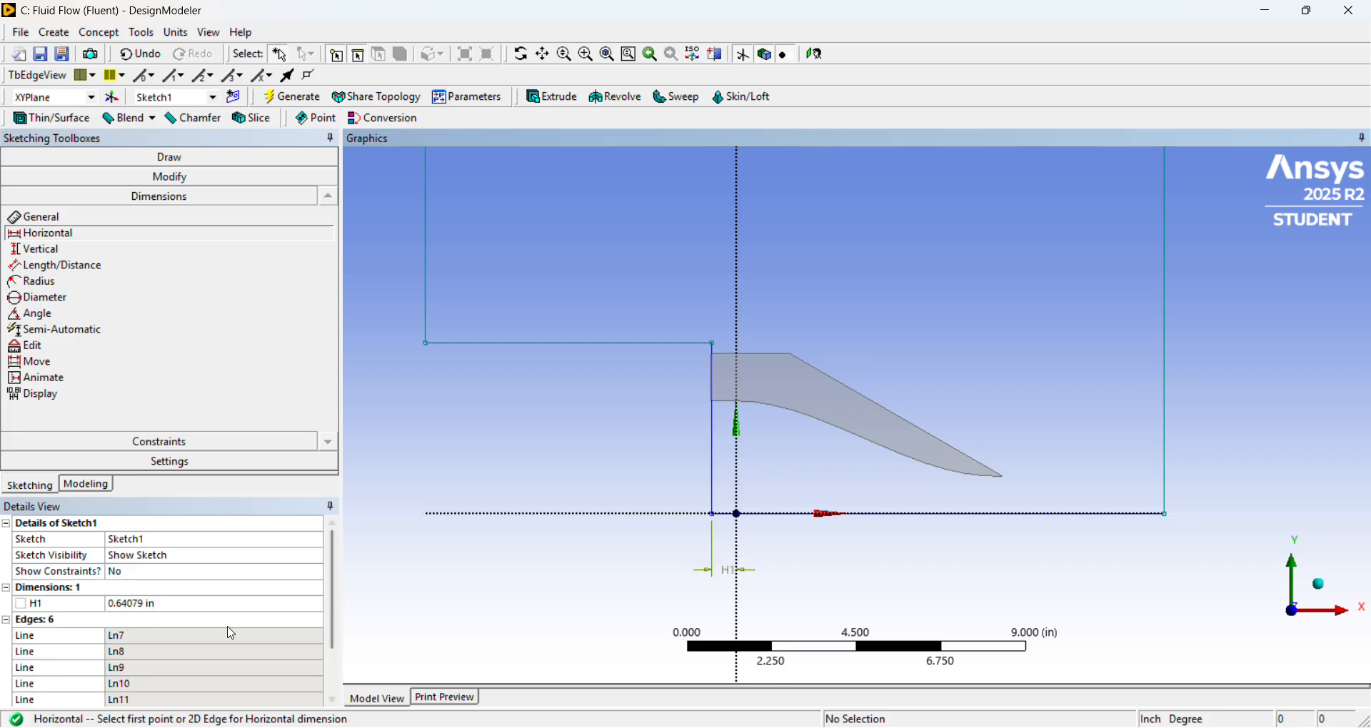
left_click(226, 604)
type("0.")
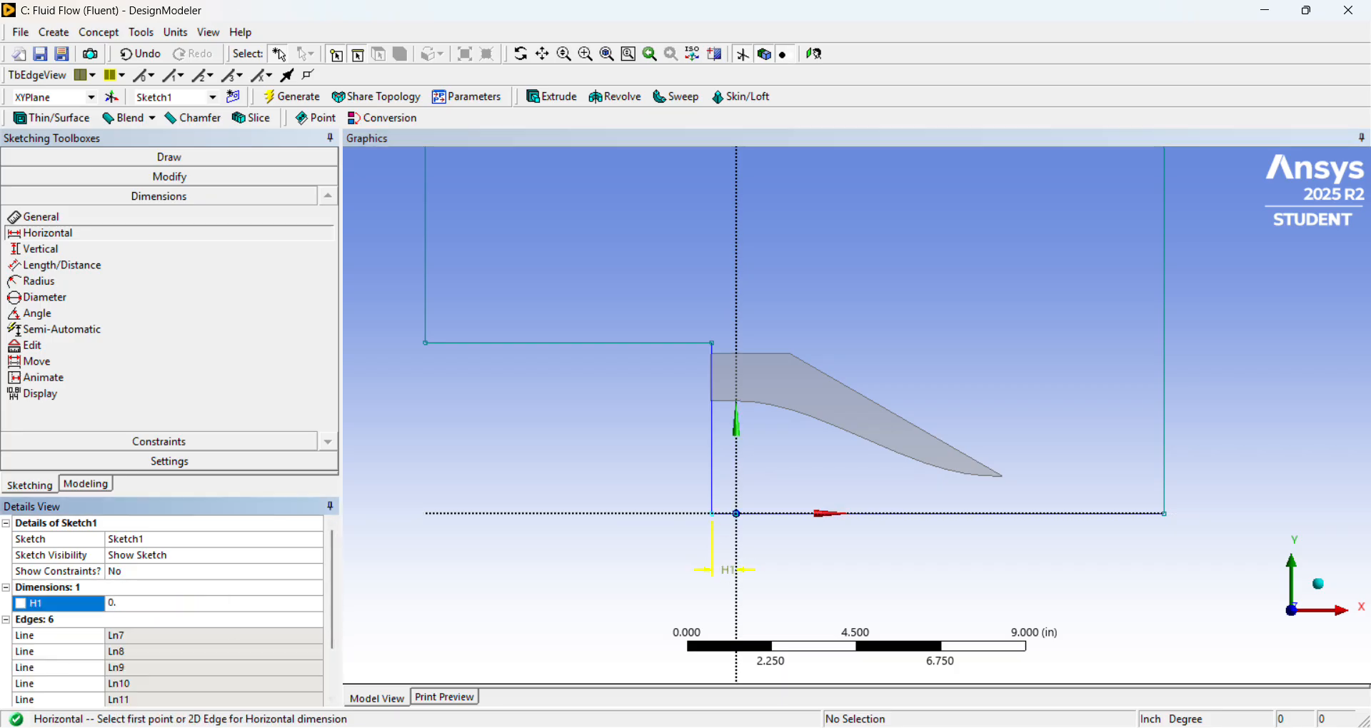
type("665")
key("Return")
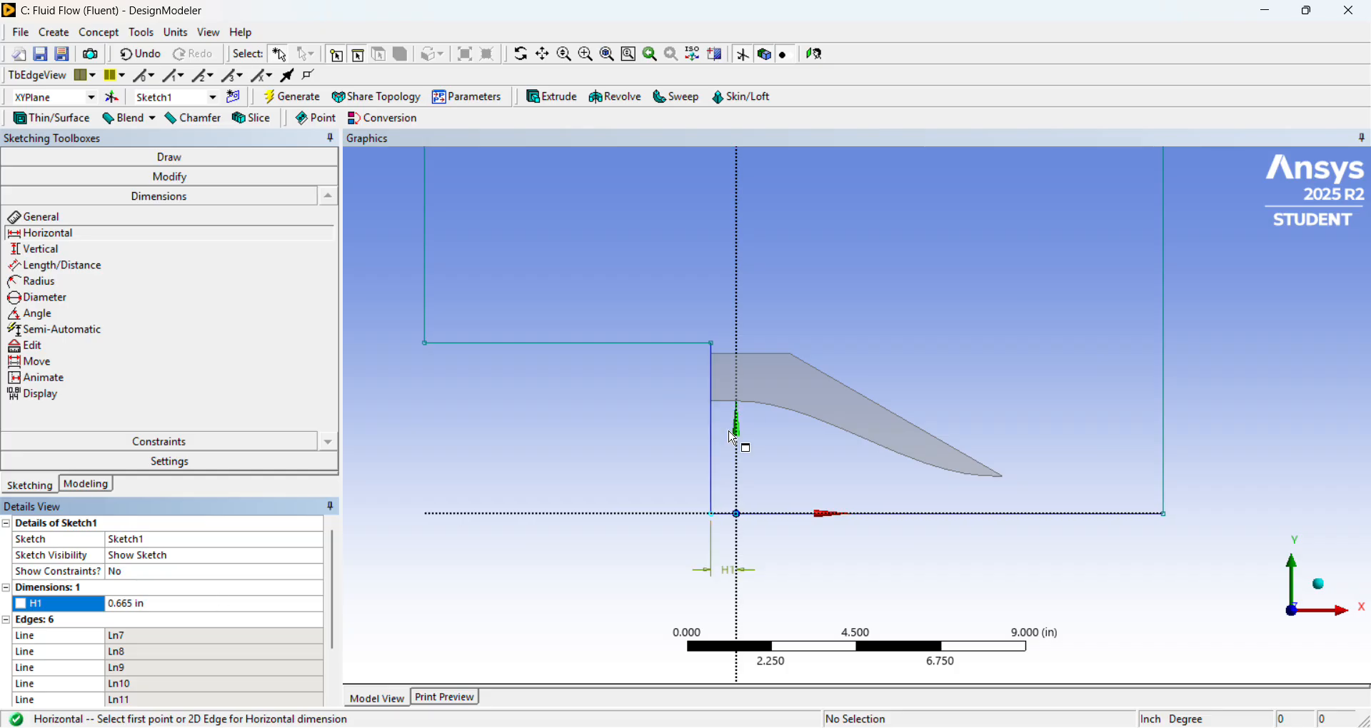
Add a vertical dimension from the X axis to the upper horizontal line and set it to 4.25 in, checking the ARN2 drawing.
left_click(156, 253)
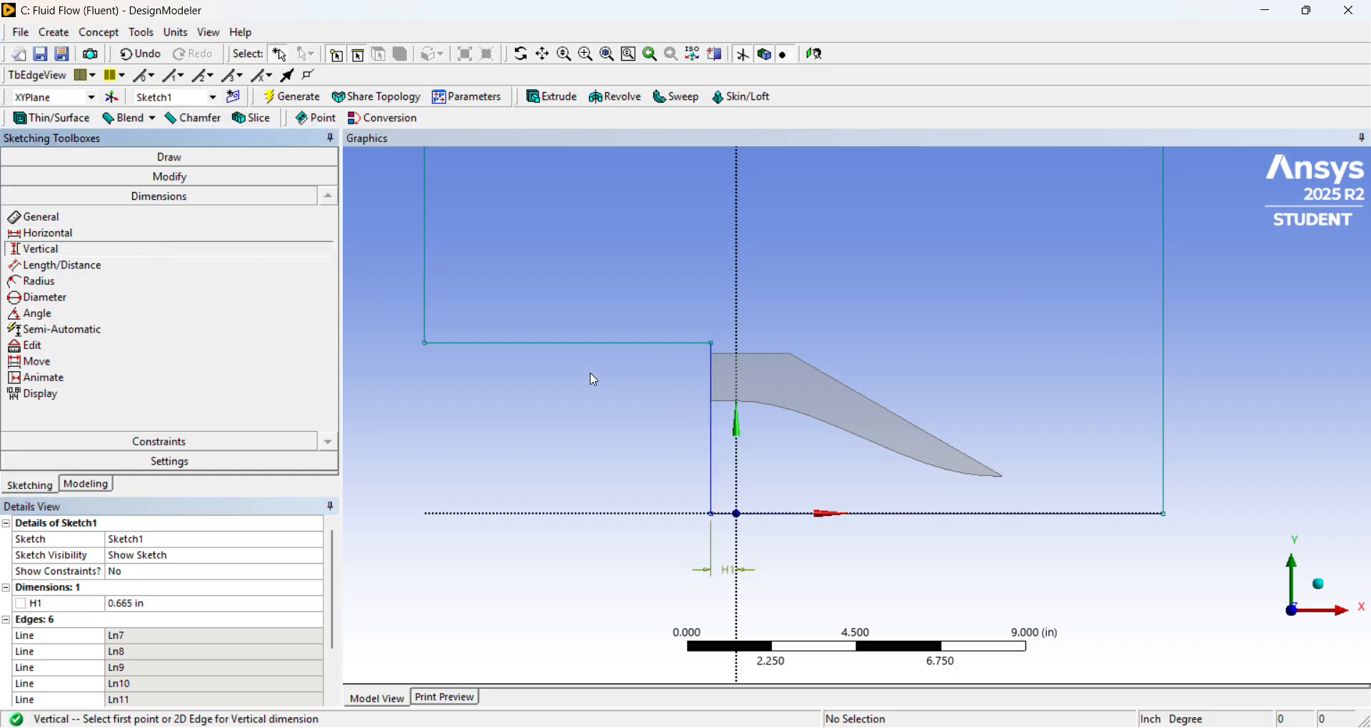
left_click(617, 347)
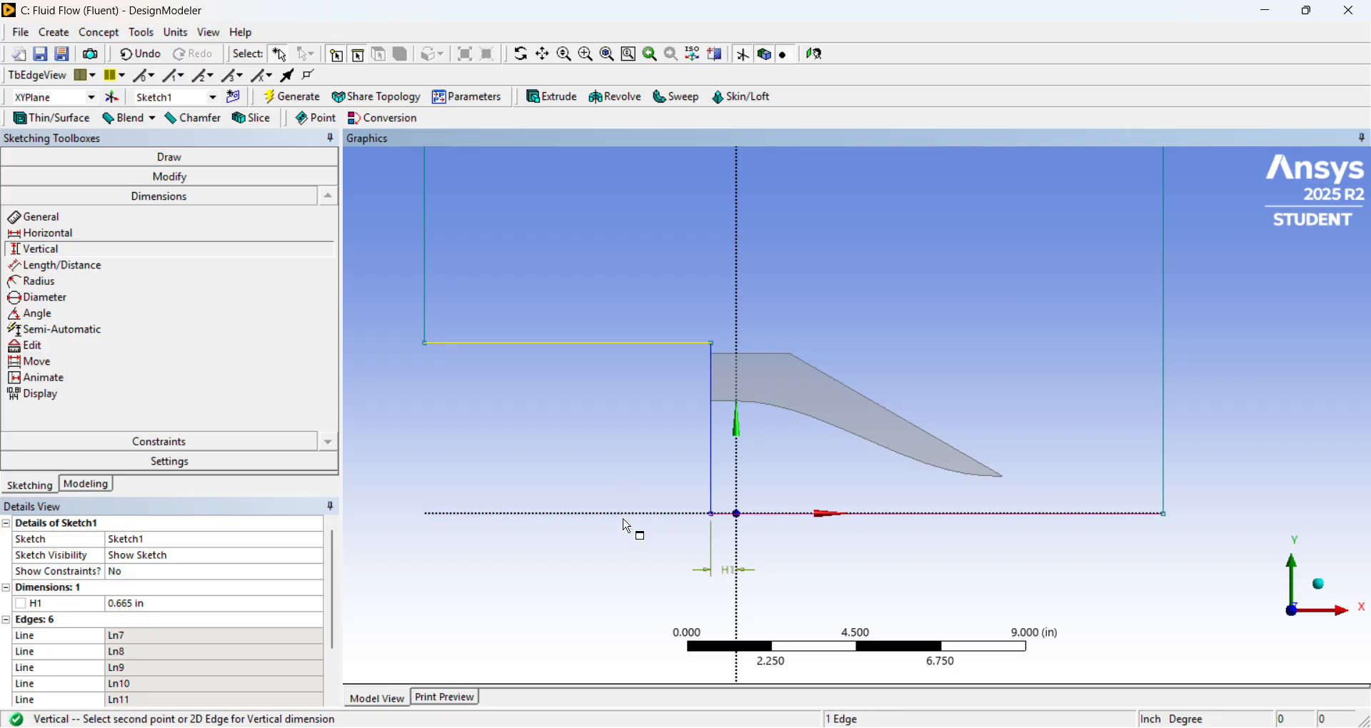
left_click(627, 515)
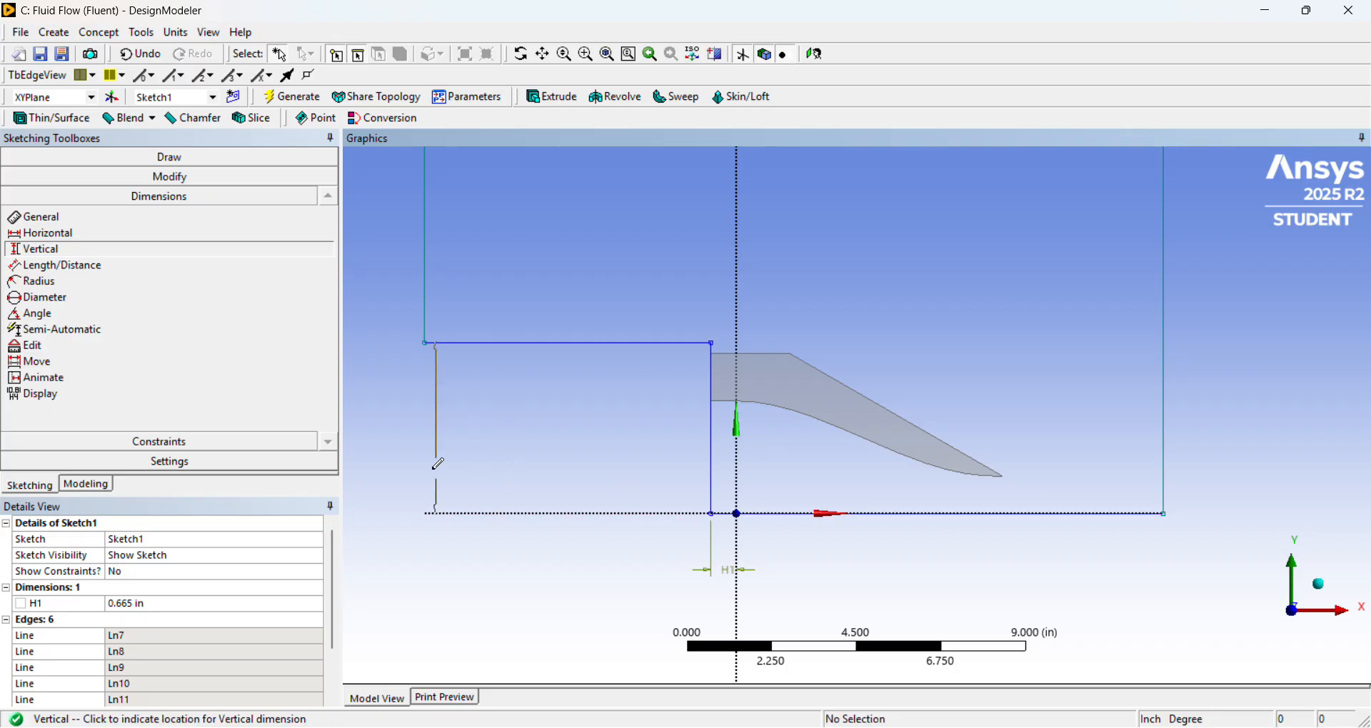
left_click(398, 467)
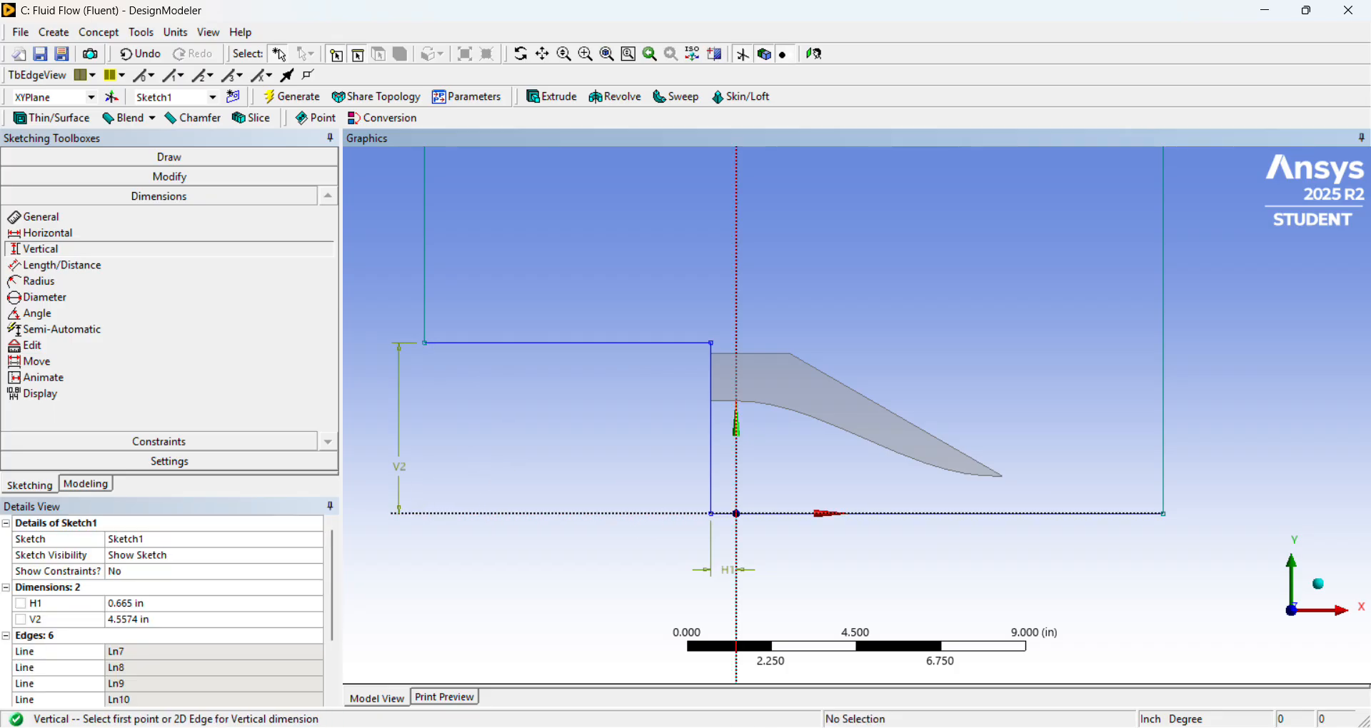
key("alt+Tab")
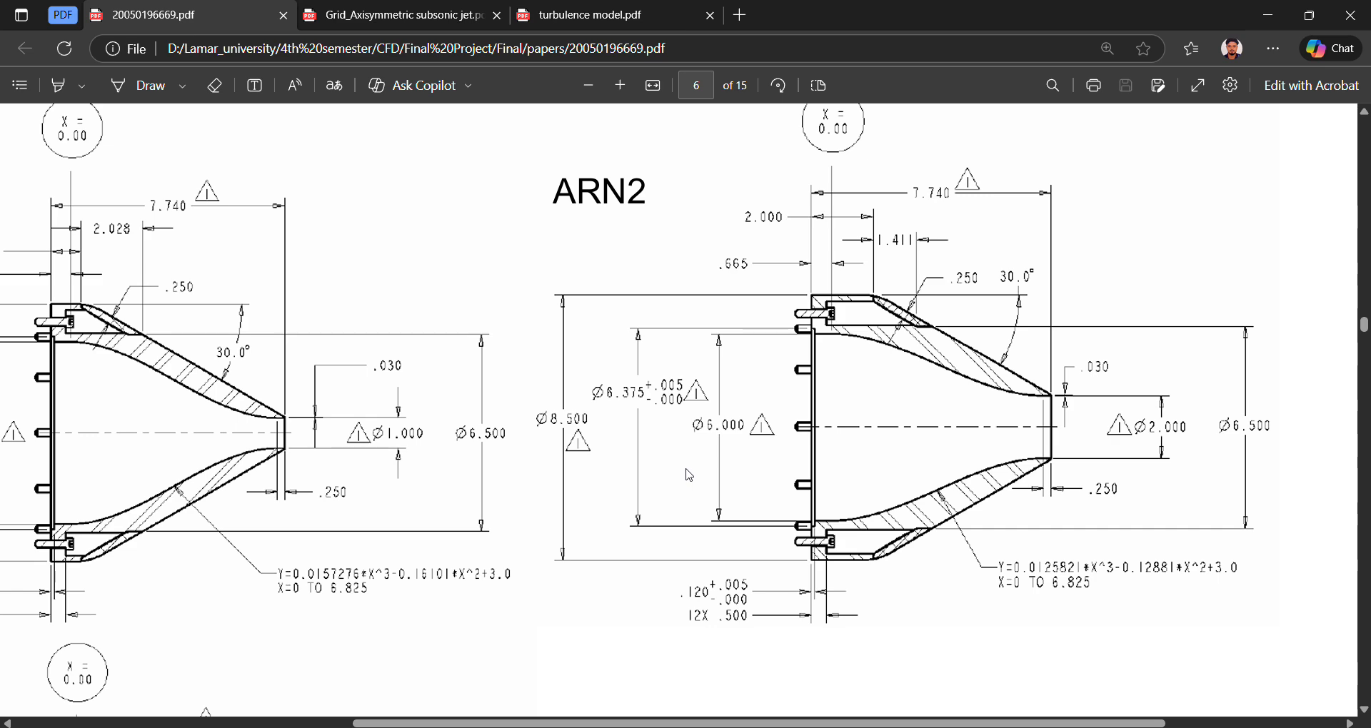
key("alt+Tab")
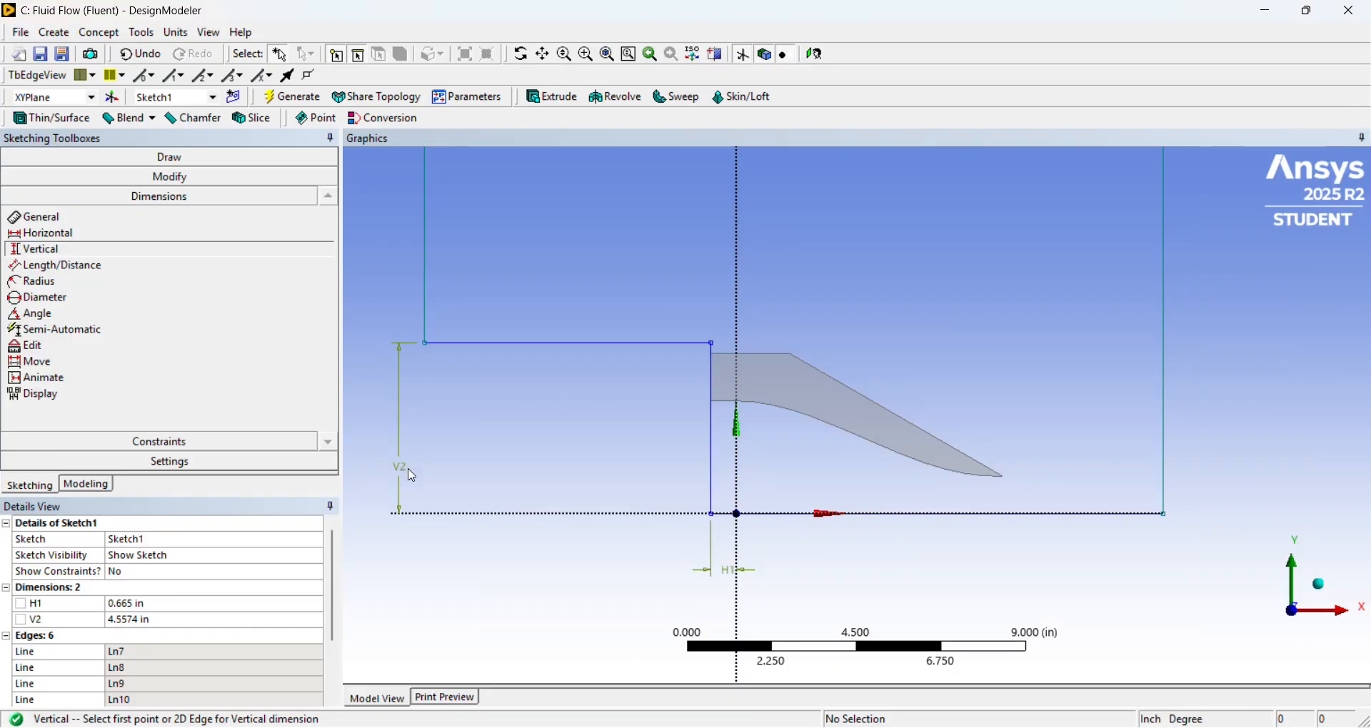
left_click(175, 621)
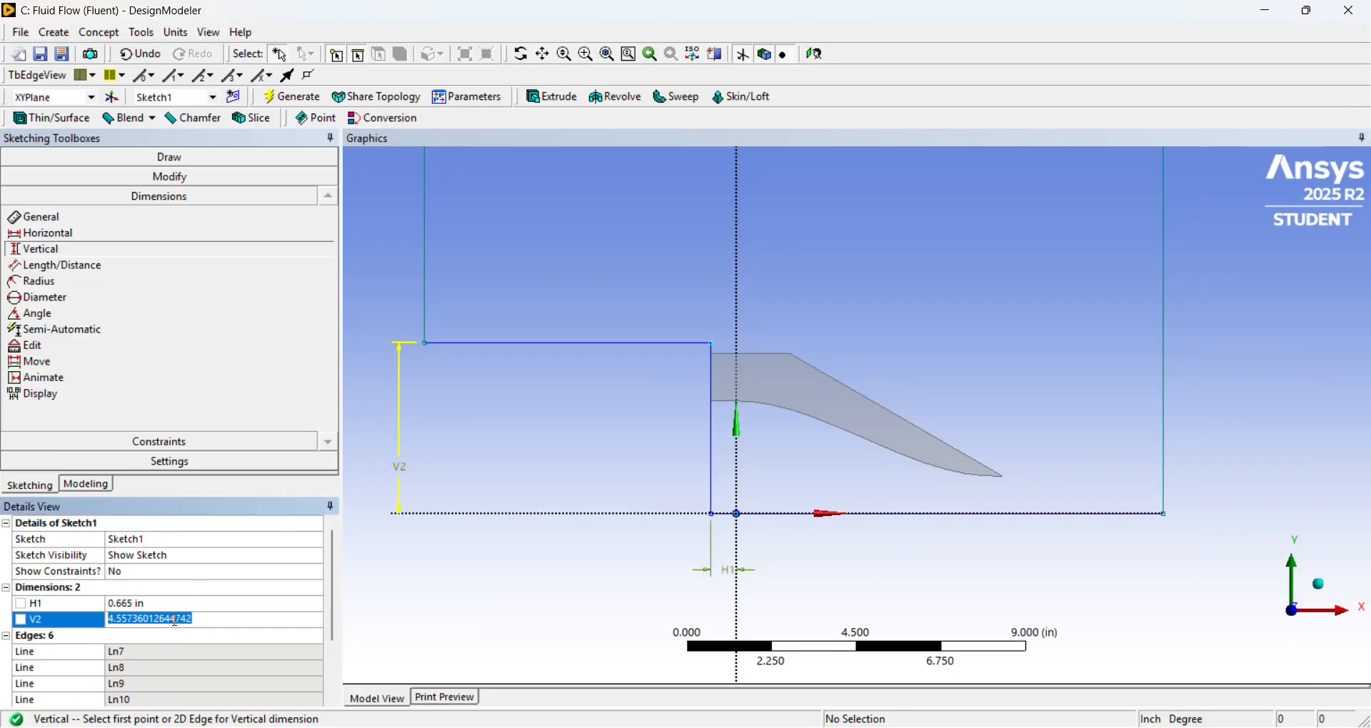
type("4.")
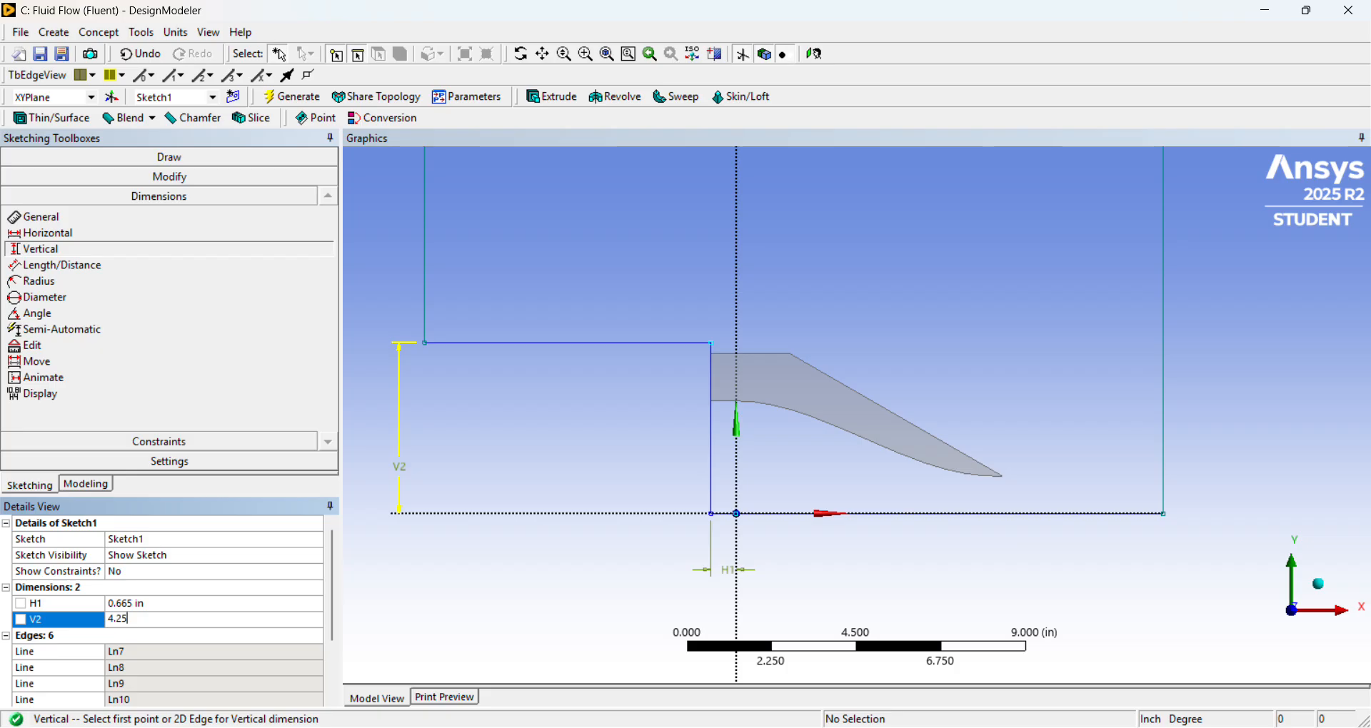
type("25")
key("Return")
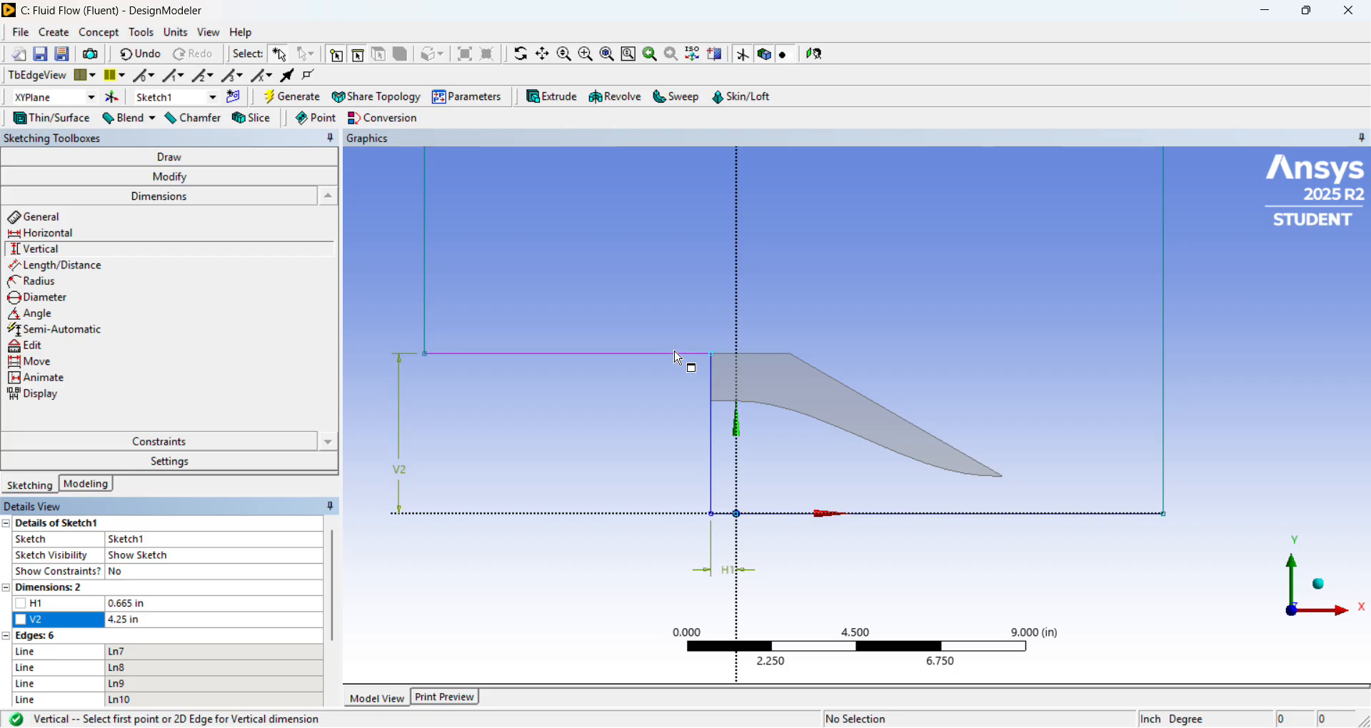
scroll(654, 357, "up", 3)
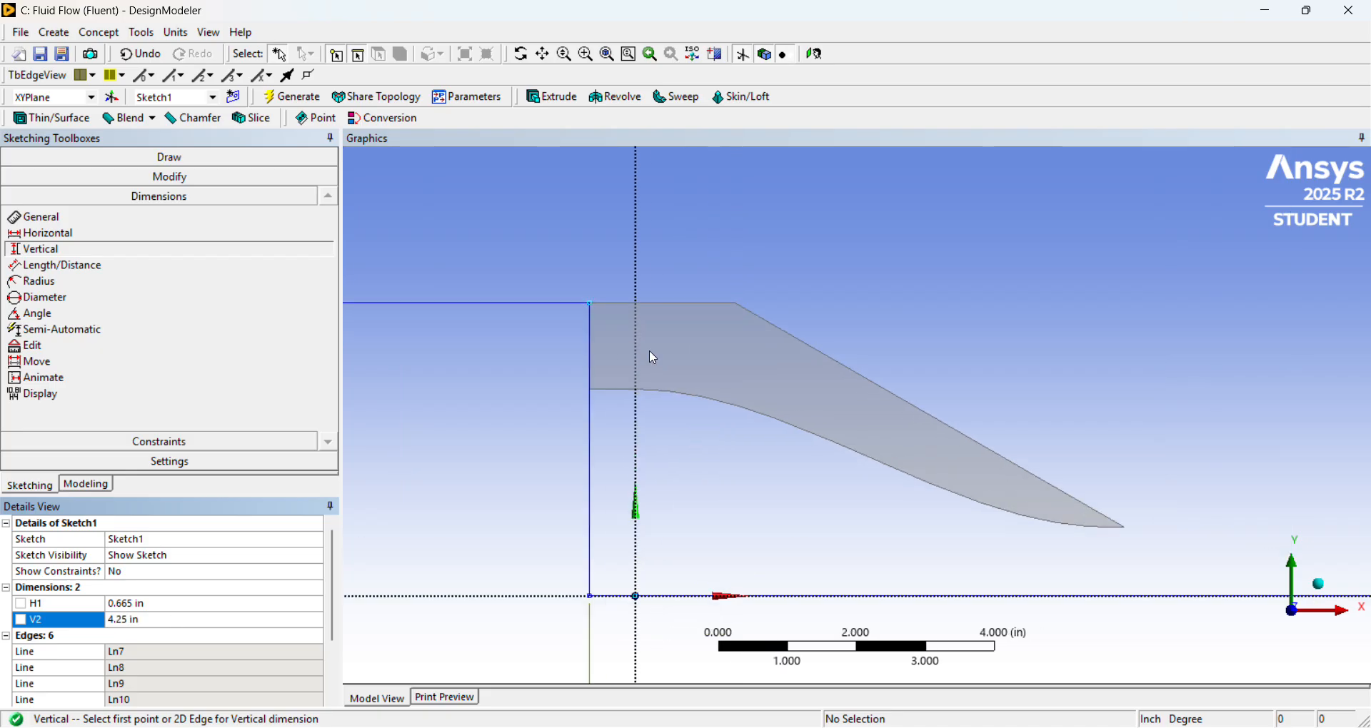
scroll(649, 351, "down", 1)
scroll(645, 350, "down", 8)
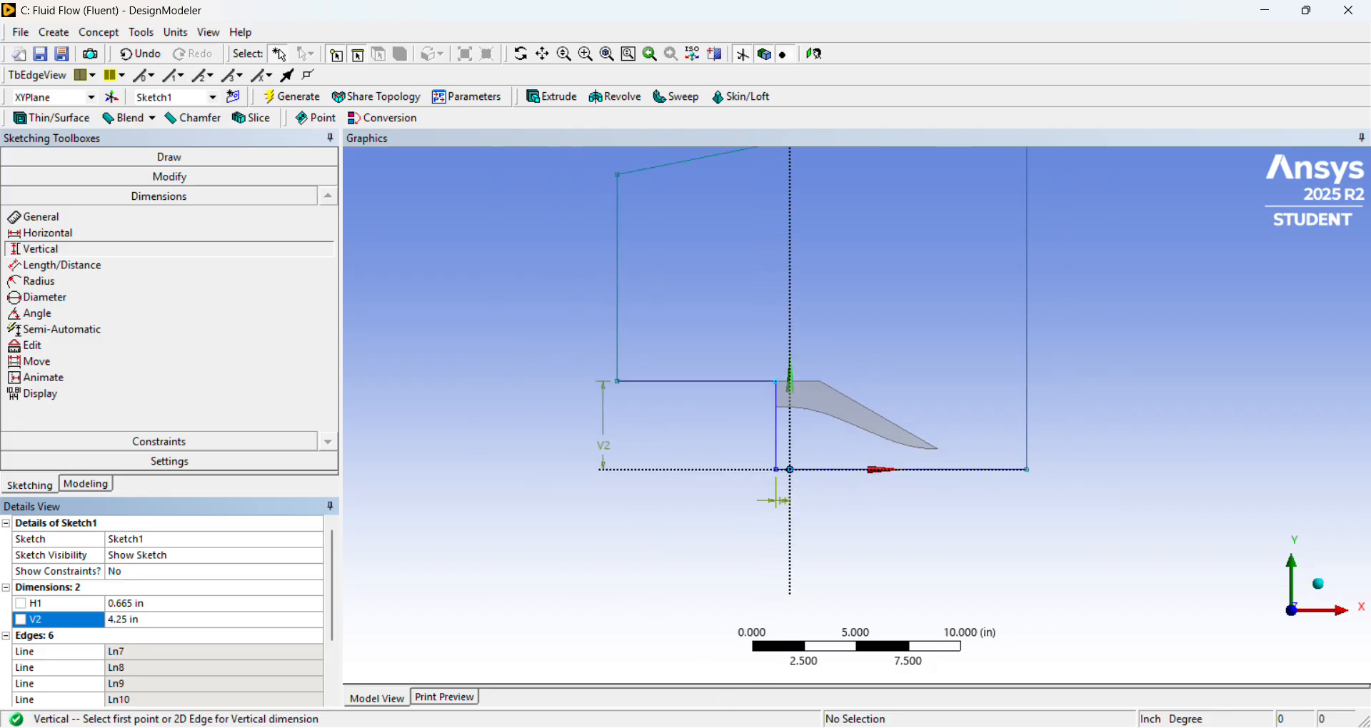
Consult the axisymmetric subsonic jet grid plot and dimension the domain's left vertical boundary line to 50 in.
key("alt+Tab")
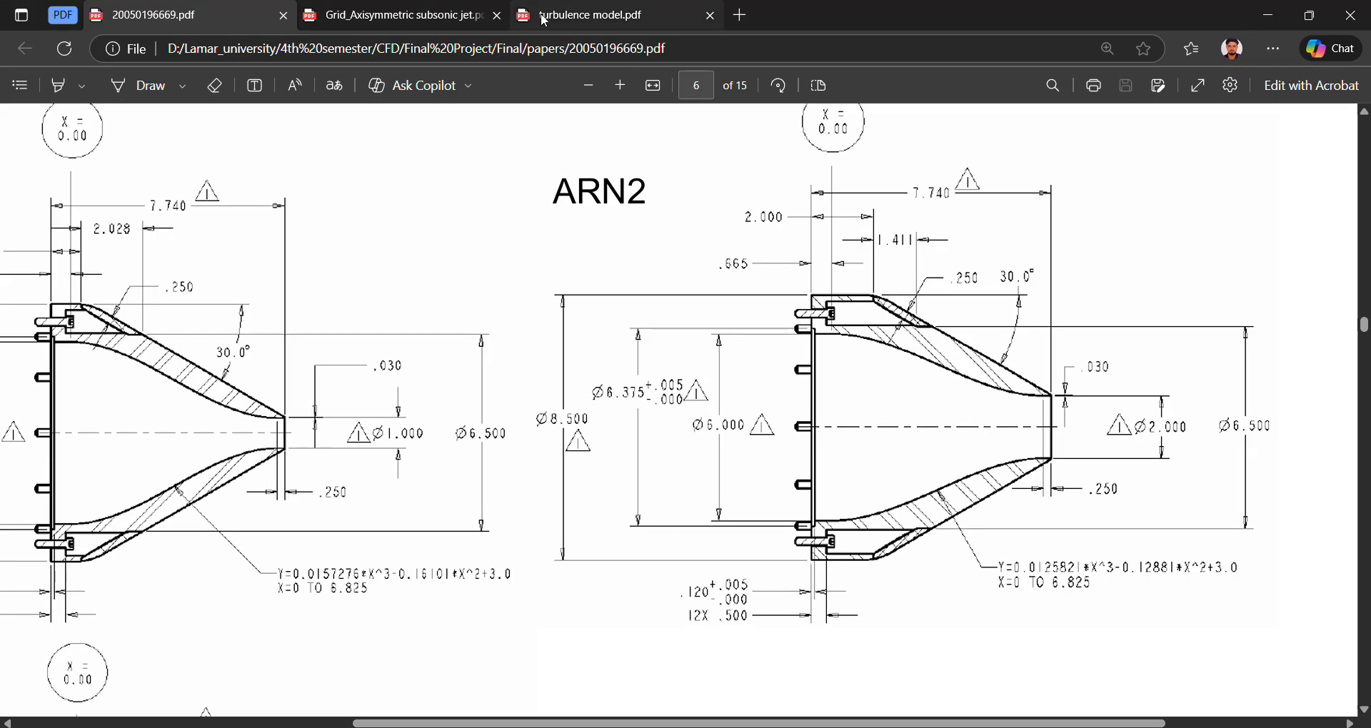
left_click(636, 23)
left_click(409, 13)
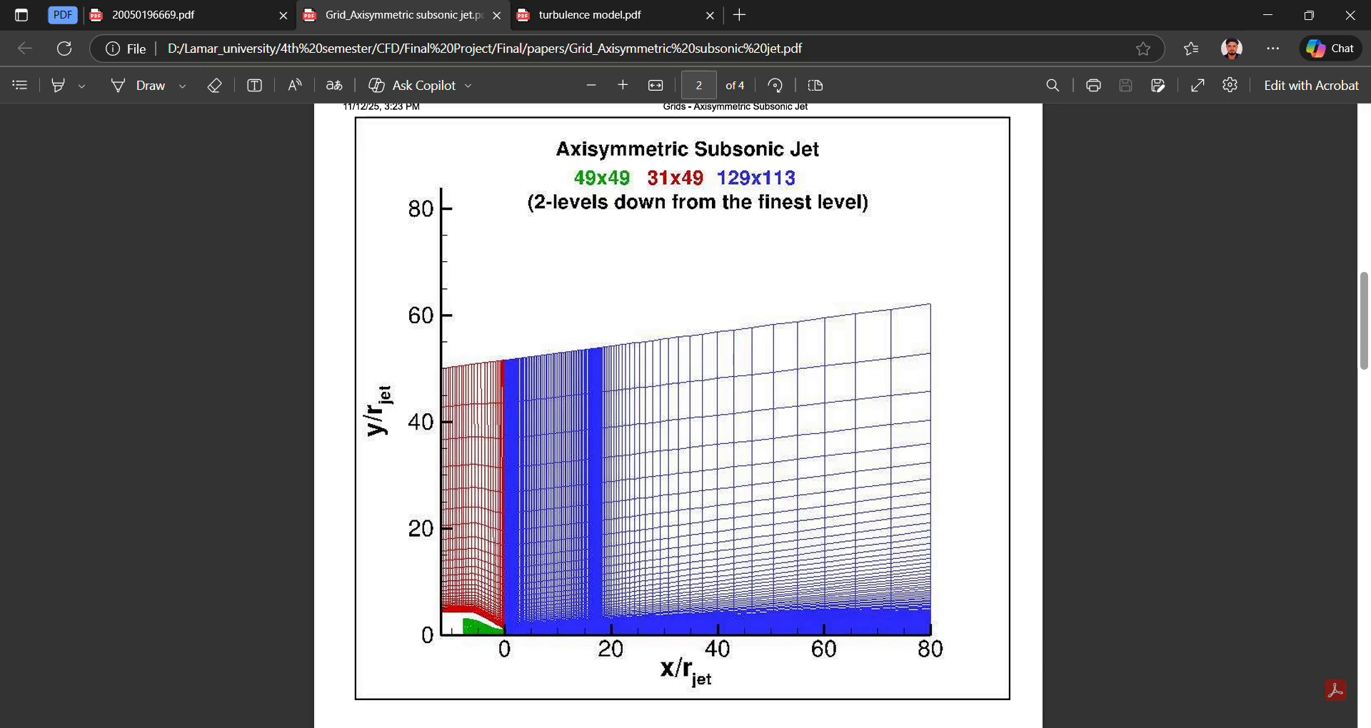
key("alt+Tab")
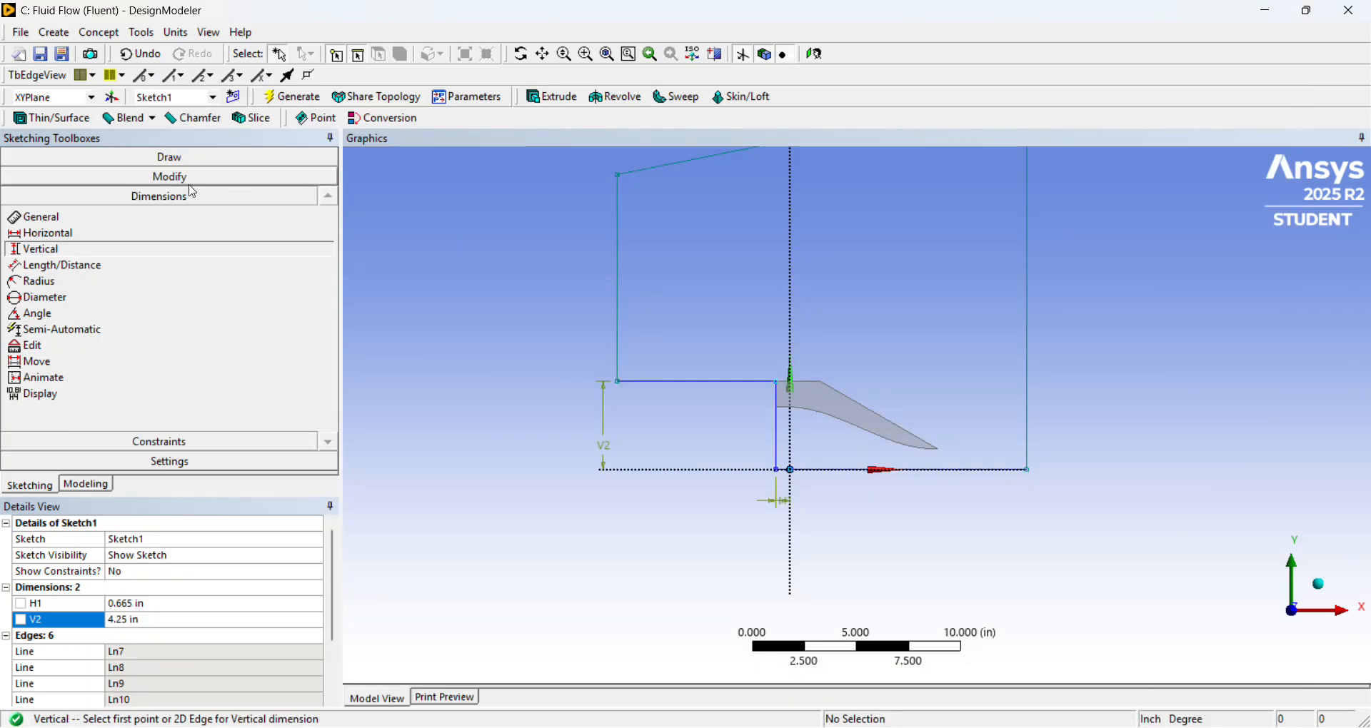
left_click(179, 217)
left_click(618, 257)
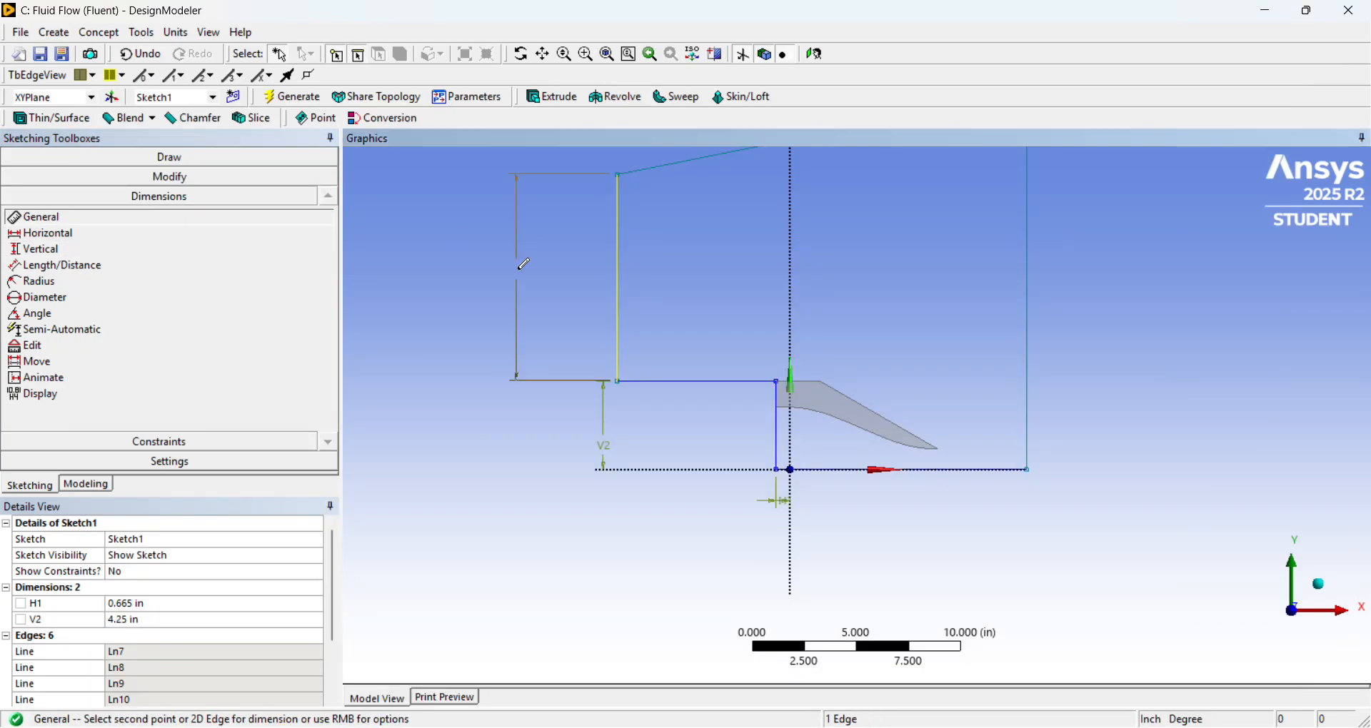
left_click(520, 272)
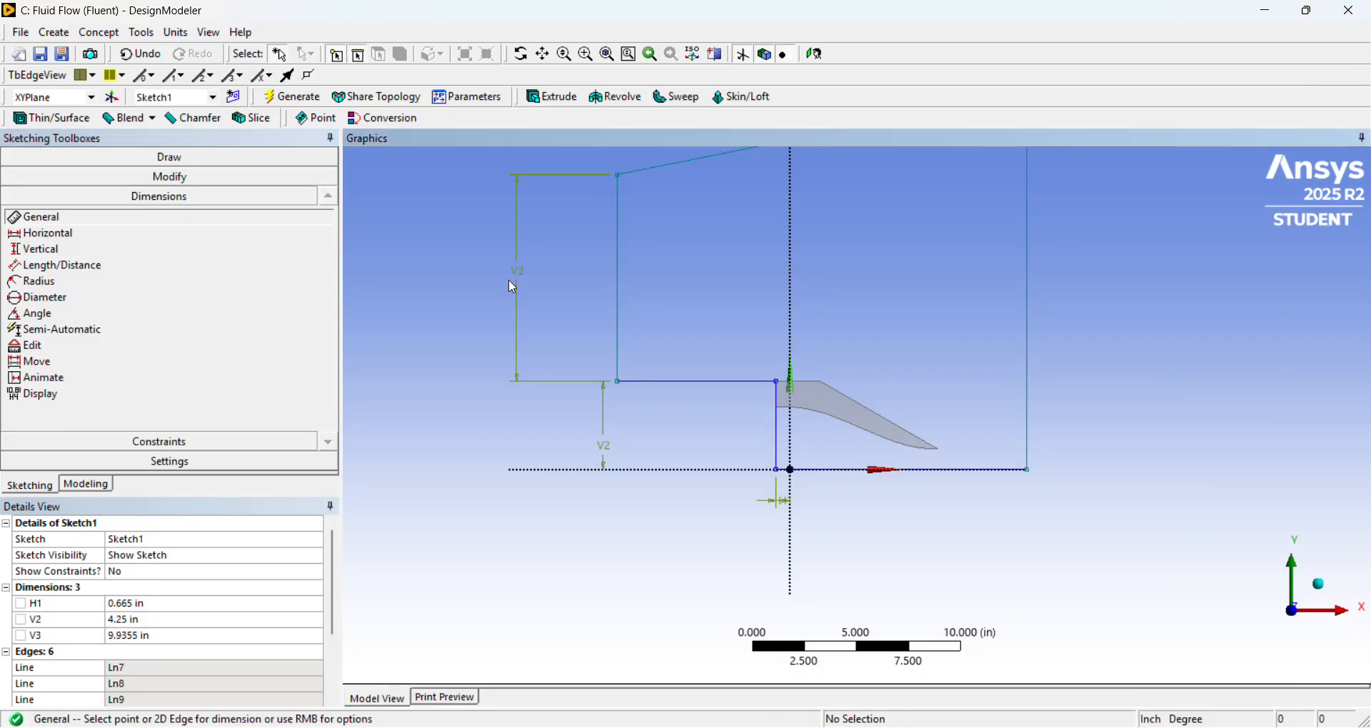
left_click(226, 636)
type("50")
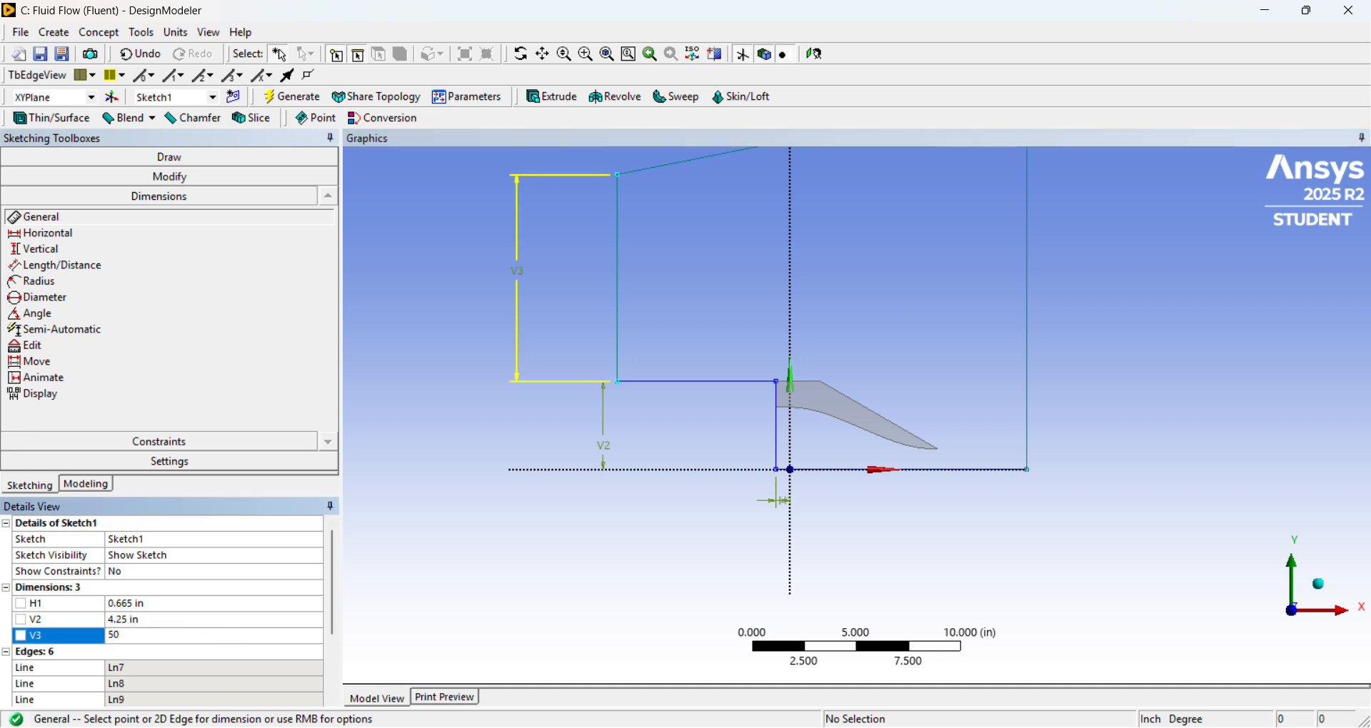
key("Return")
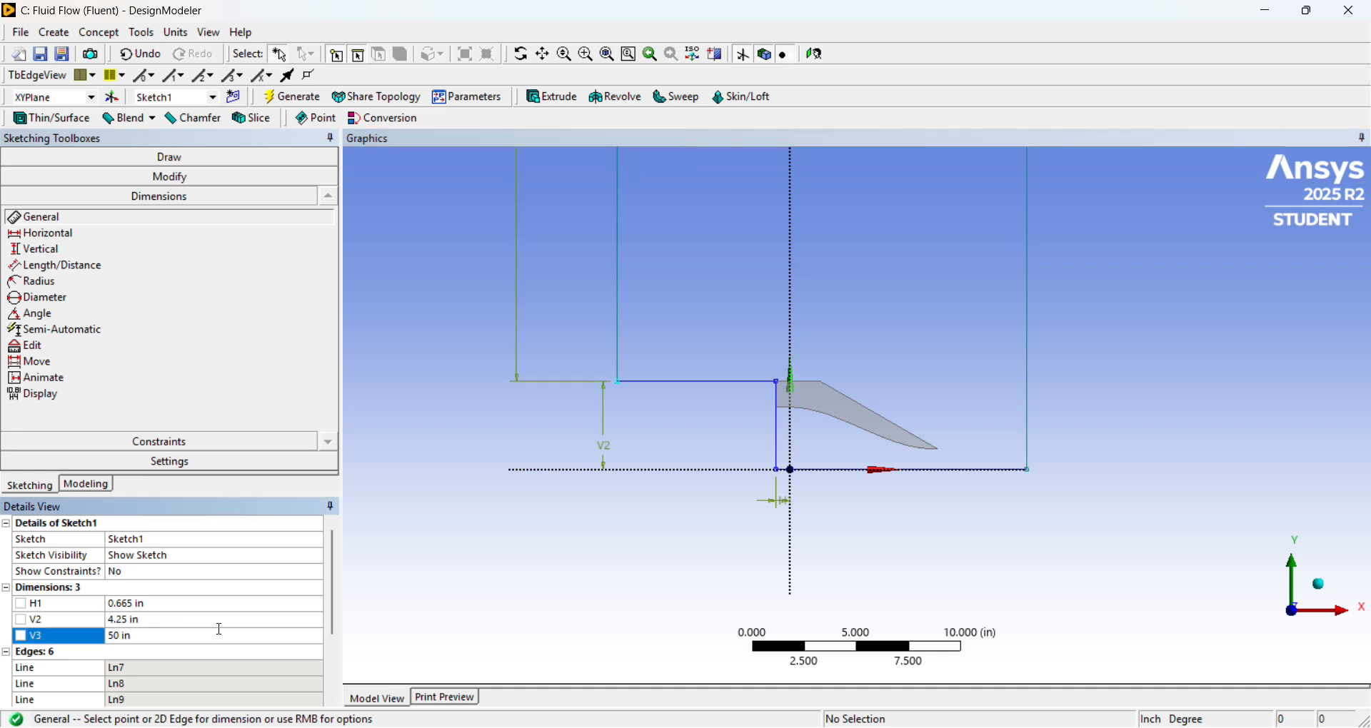
scroll(704, 438, "down", 5)
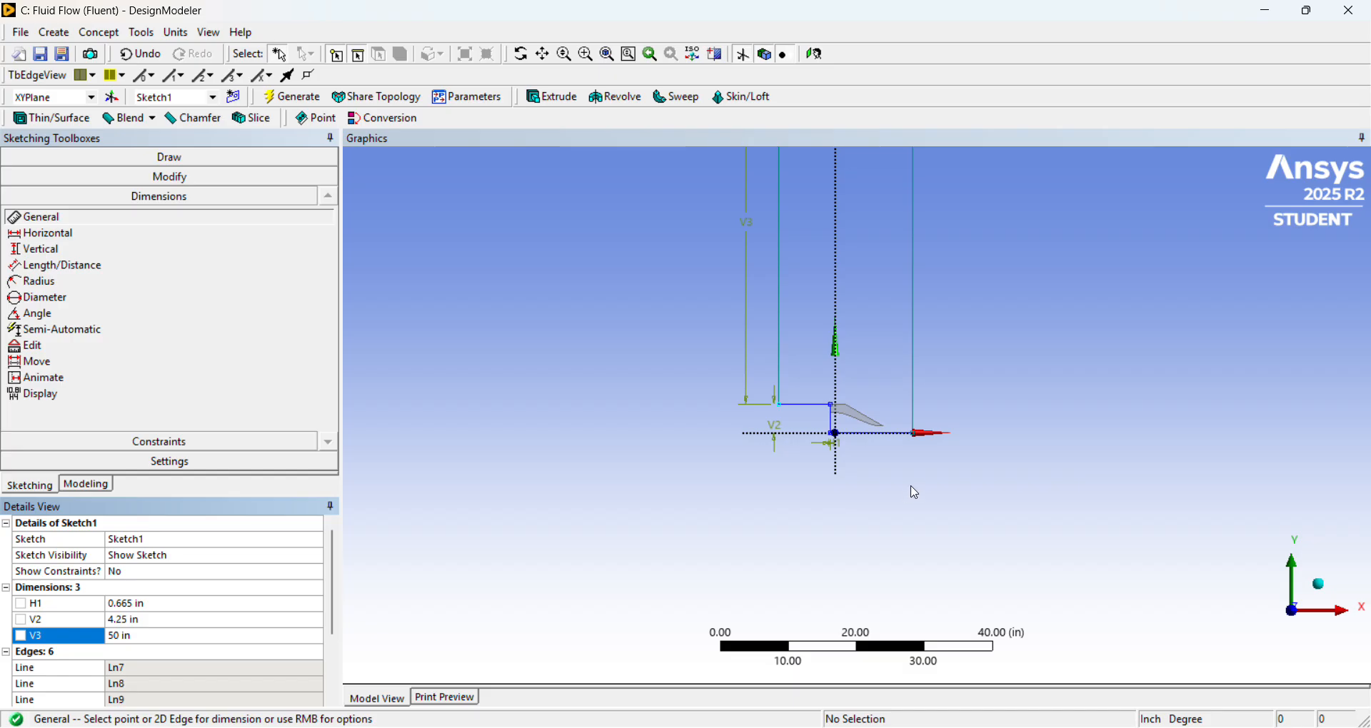
scroll(921, 485, "down", 1)
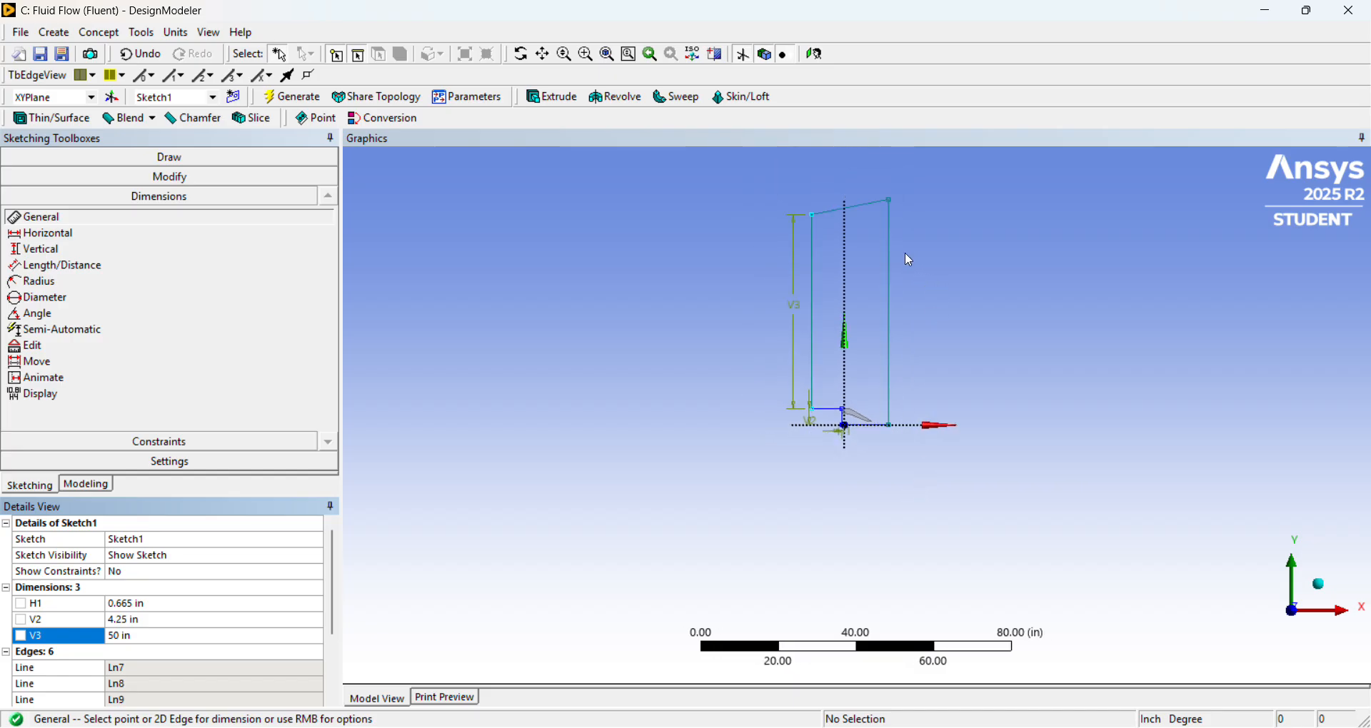
Dimension the domain's right-hand vertical boundary line and set its height to 60 in.
left_click(889, 282)
left_click(1014, 293)
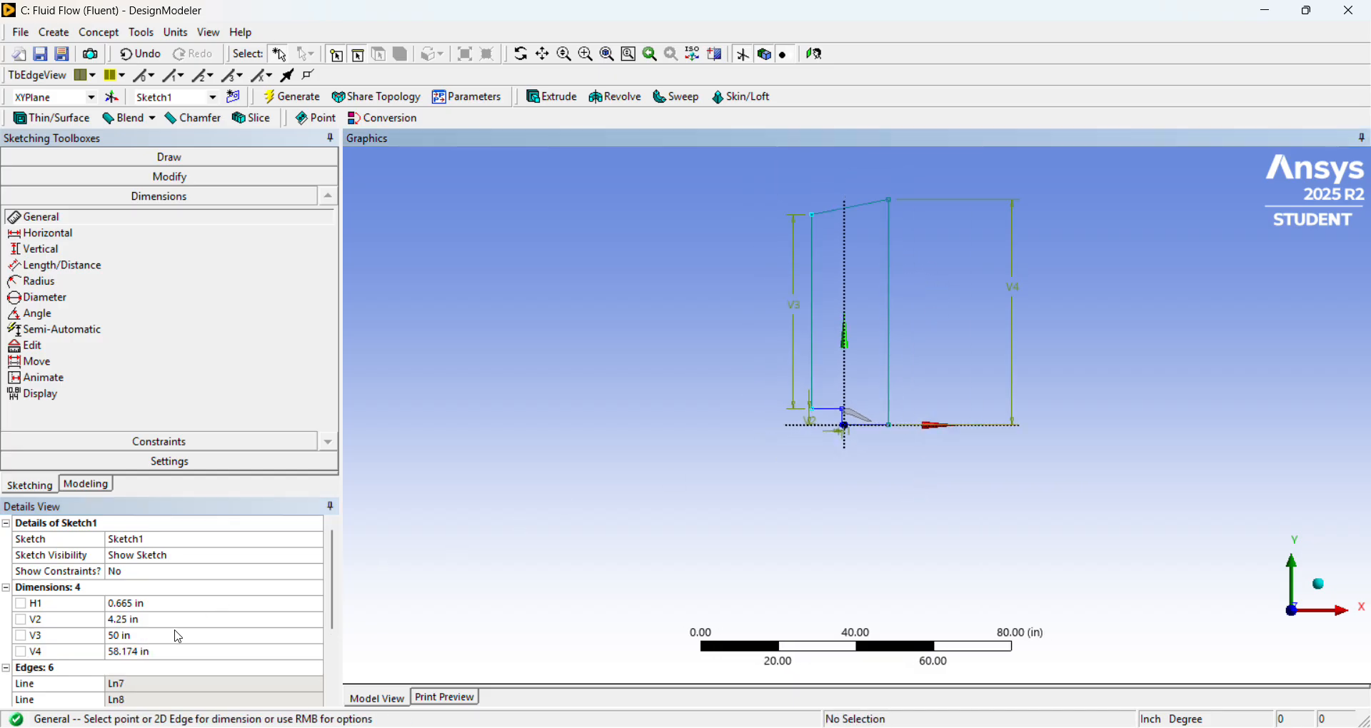
left_click(177, 652)
type("60")
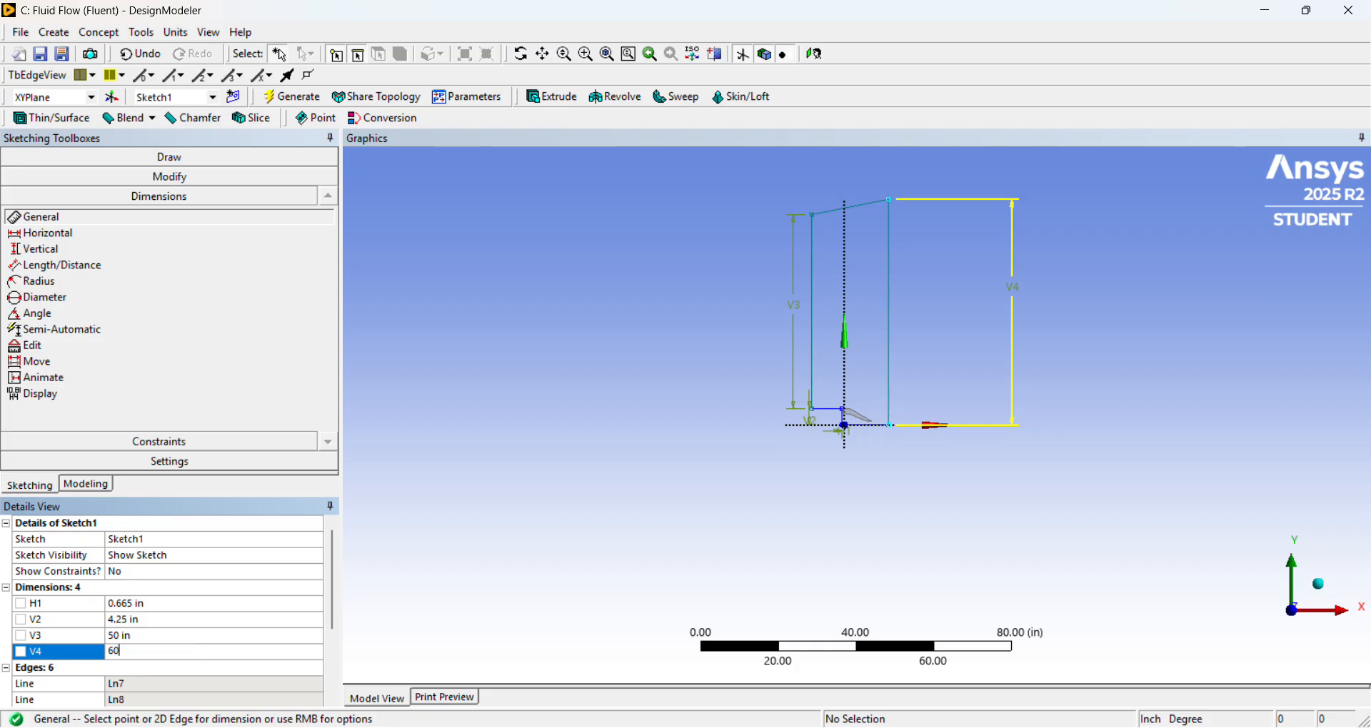
key("Return")
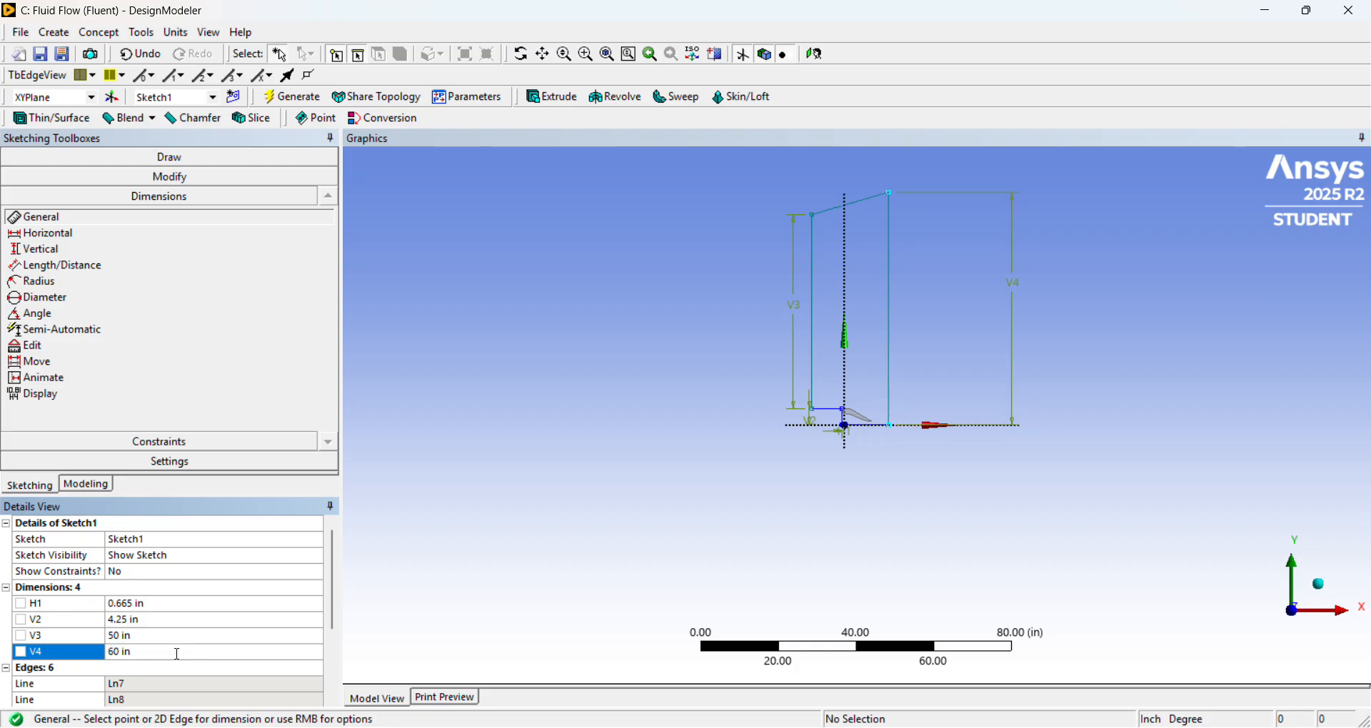
Consult the axisymmetric subsonic jet grid plot and the ARN2 drawing for the domain's downstream length.
scroll(886, 459, "up", 10)
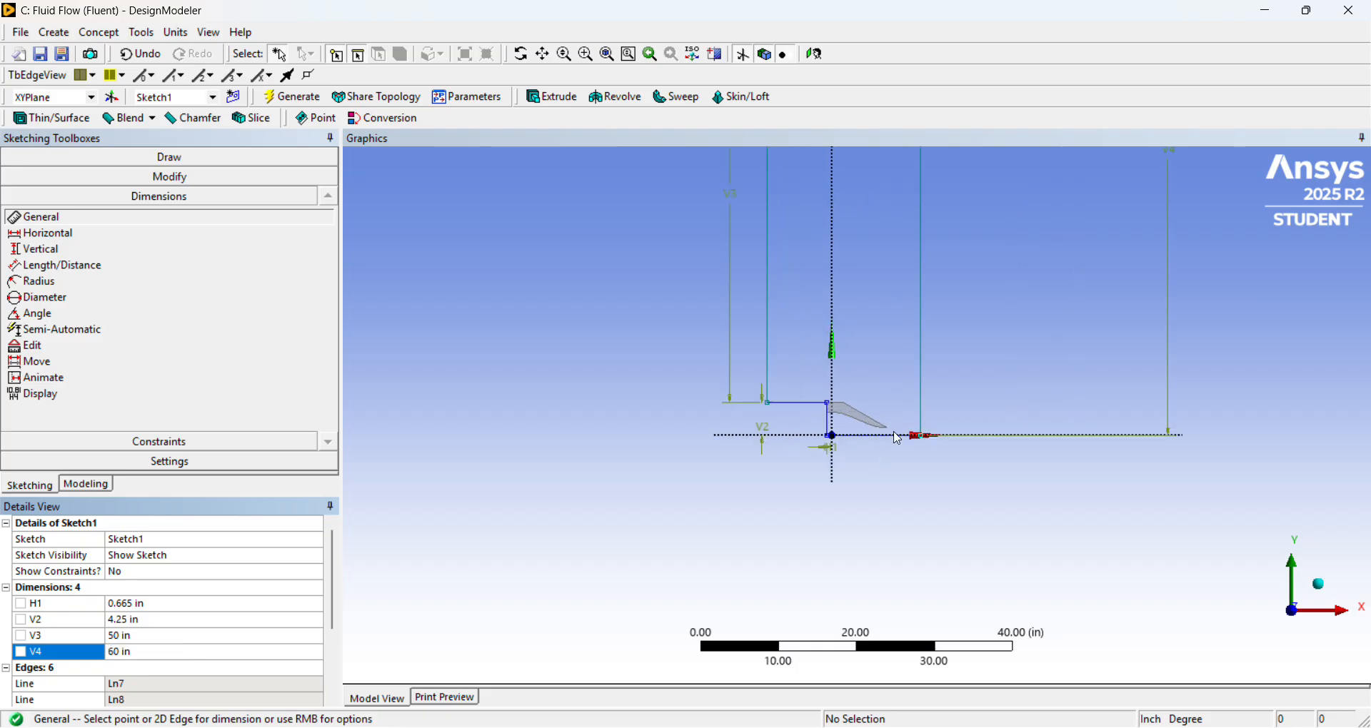
scroll(901, 447, "up", 2)
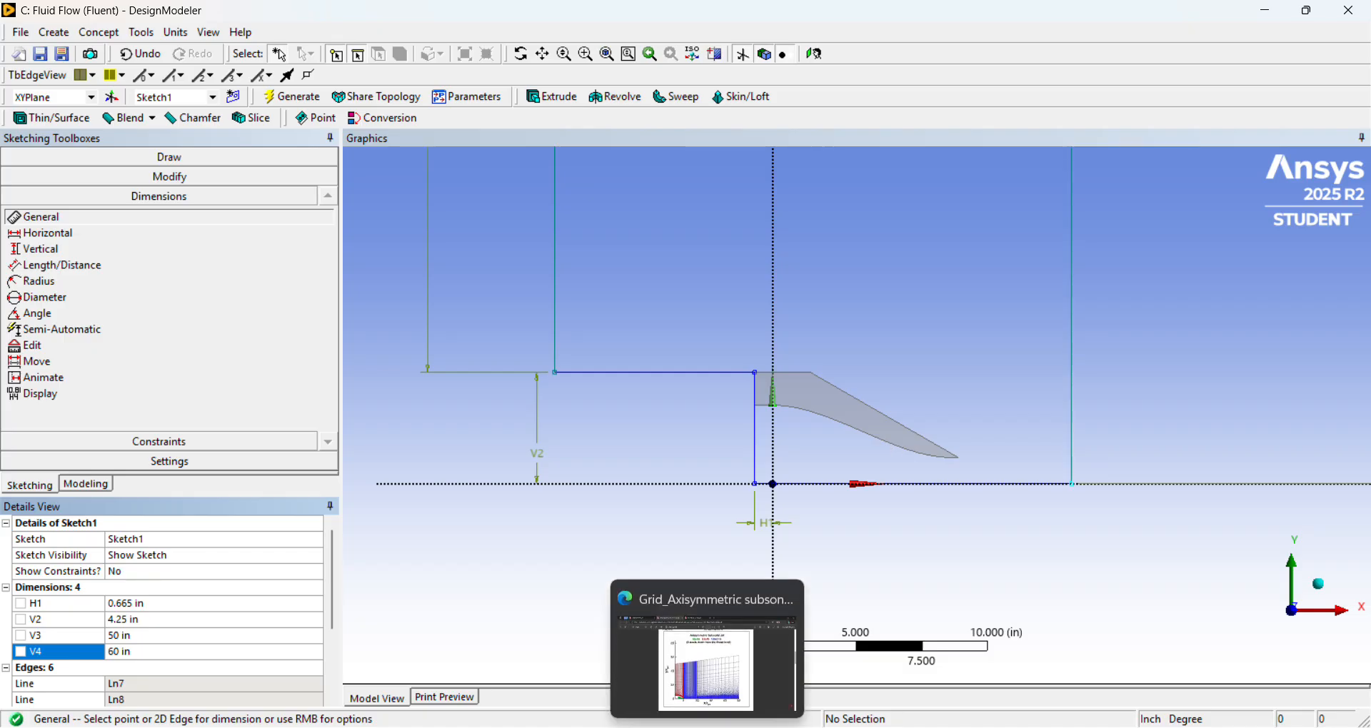
left_click(709, 727)
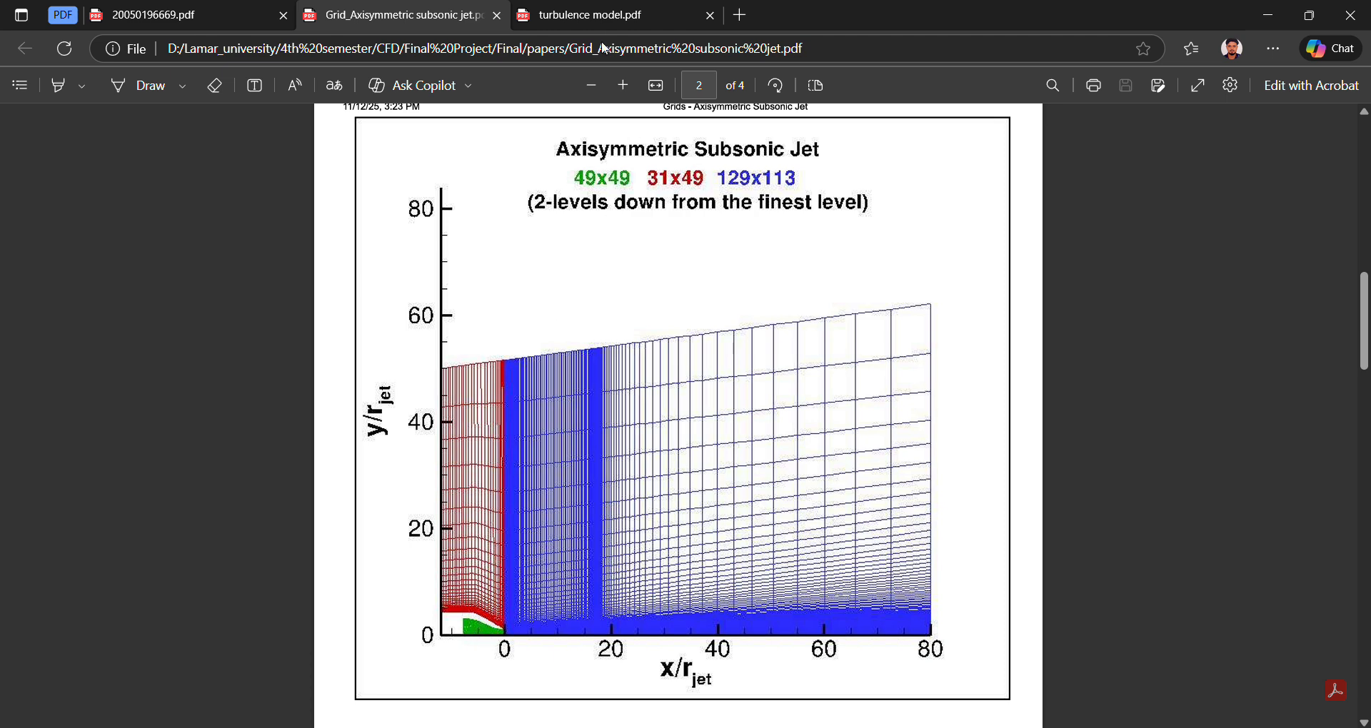
left_click(194, 24)
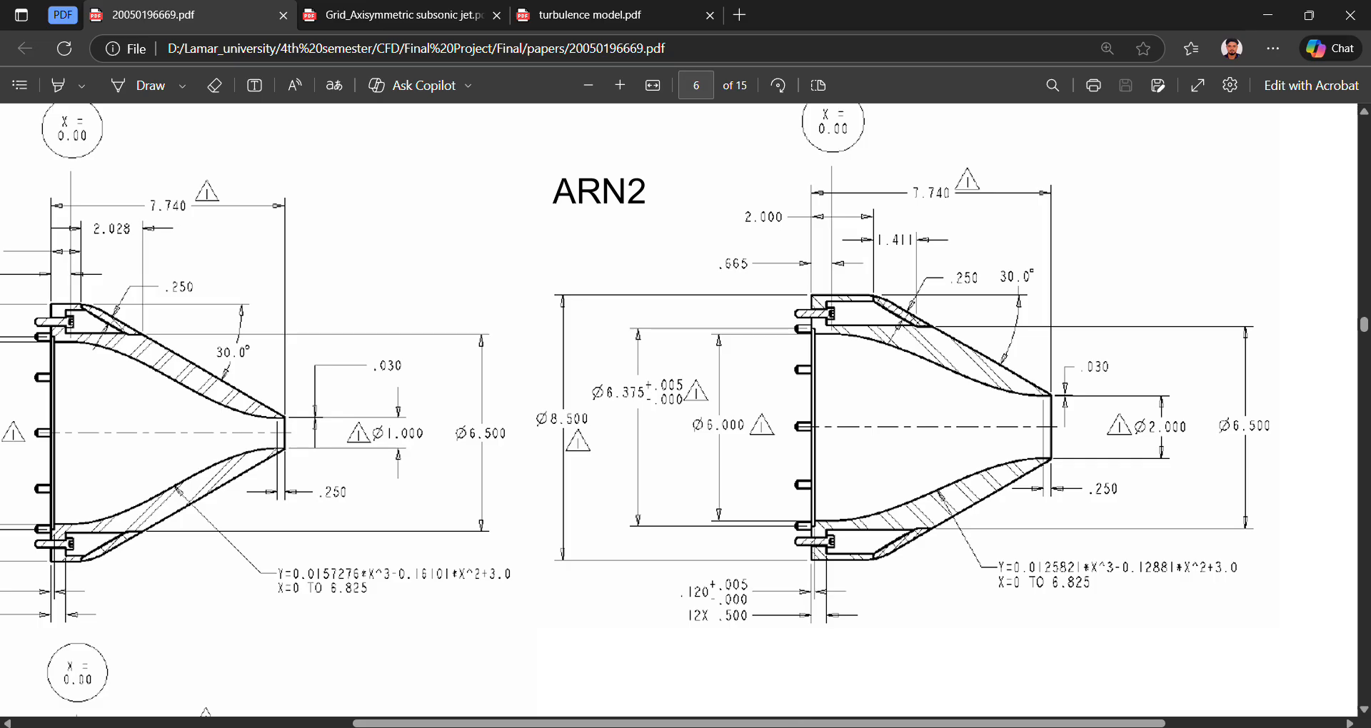
left_click(707, 727)
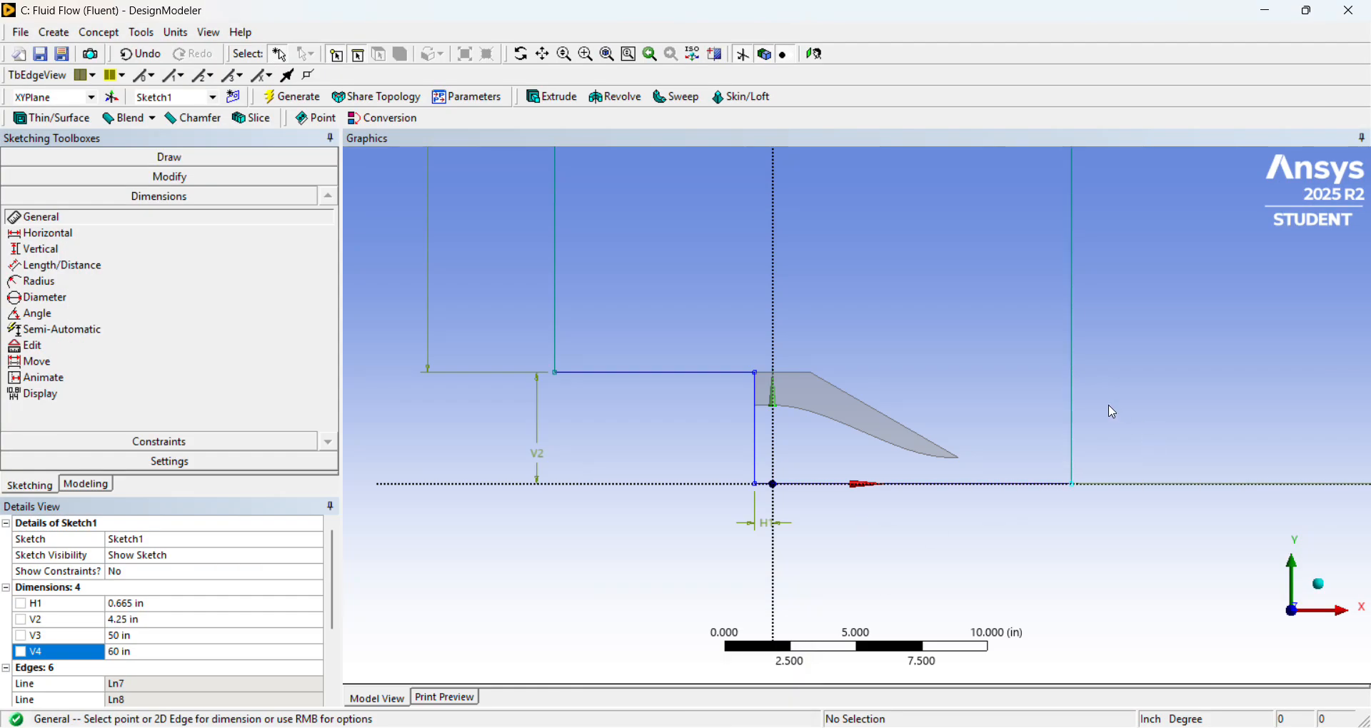
Try to add a vertical-type dimension between the right-hand boundary line and the Y axis.
left_click(193, 251)
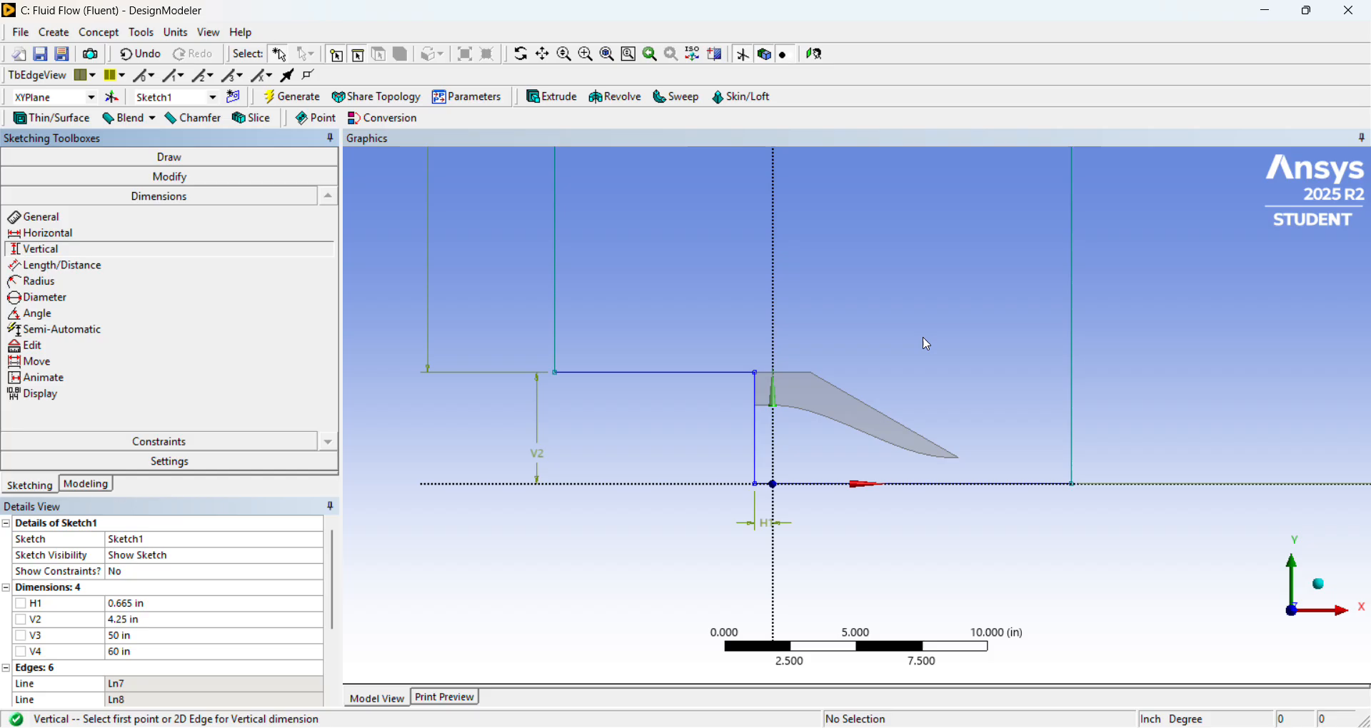
left_click(1076, 353)
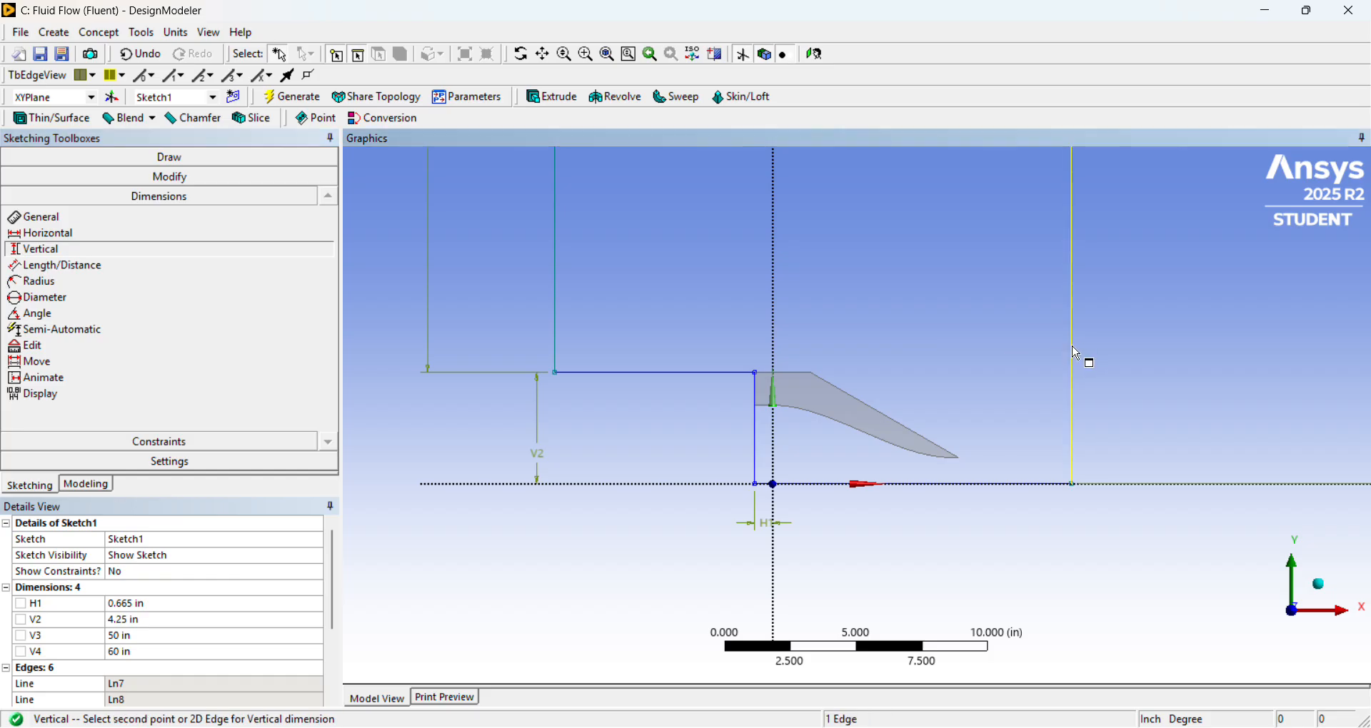
left_click(773, 451)
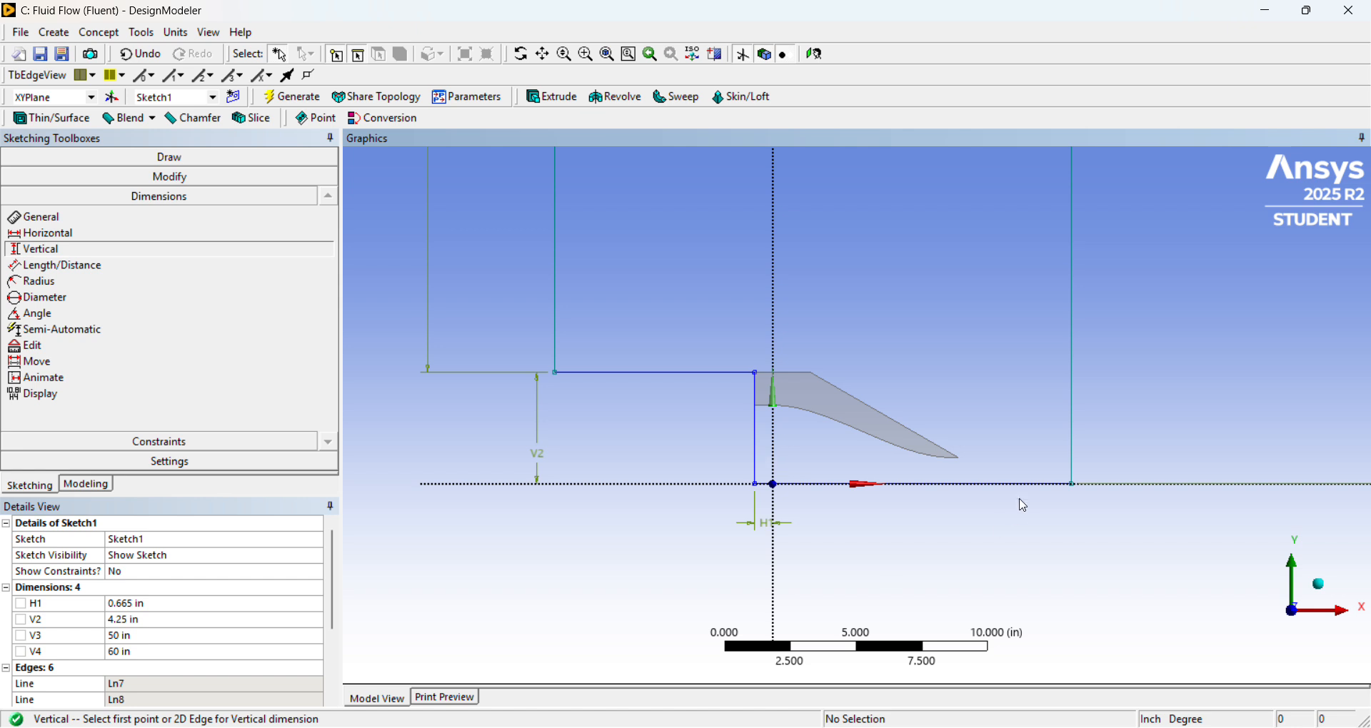
left_click(1074, 446)
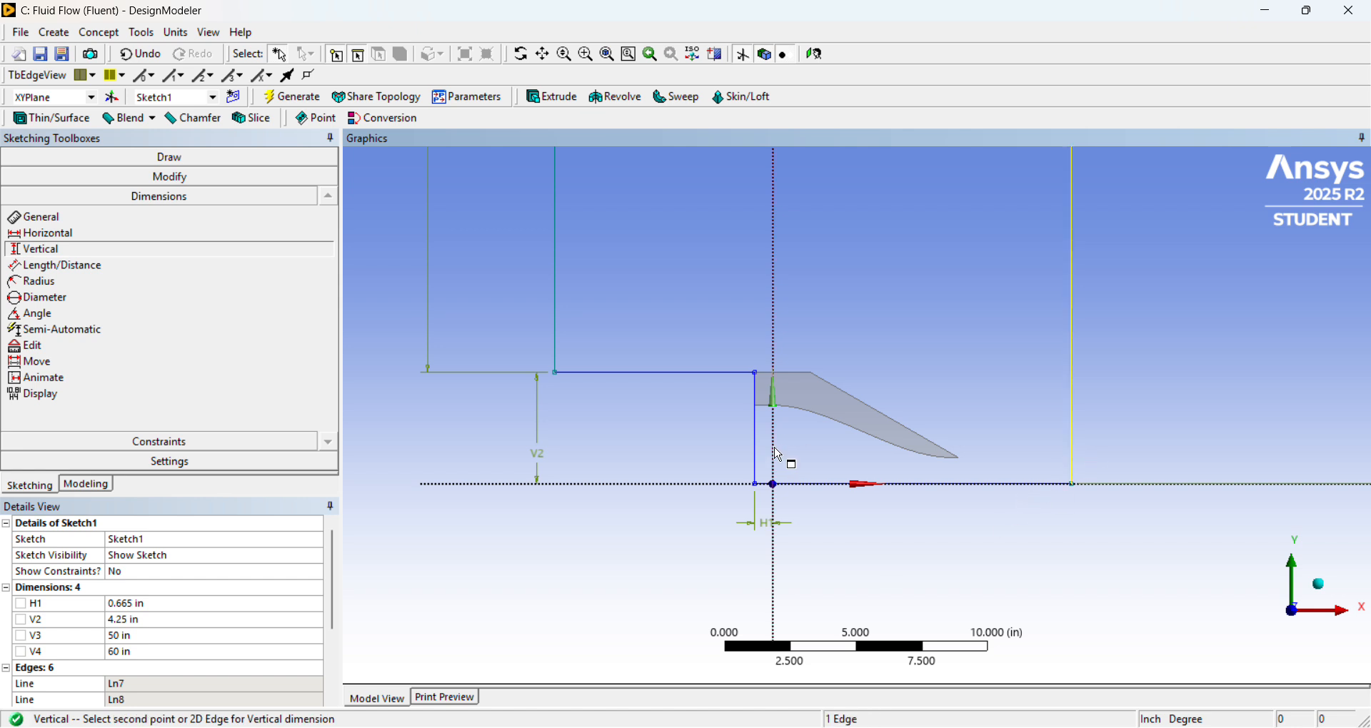
left_click(778, 454)
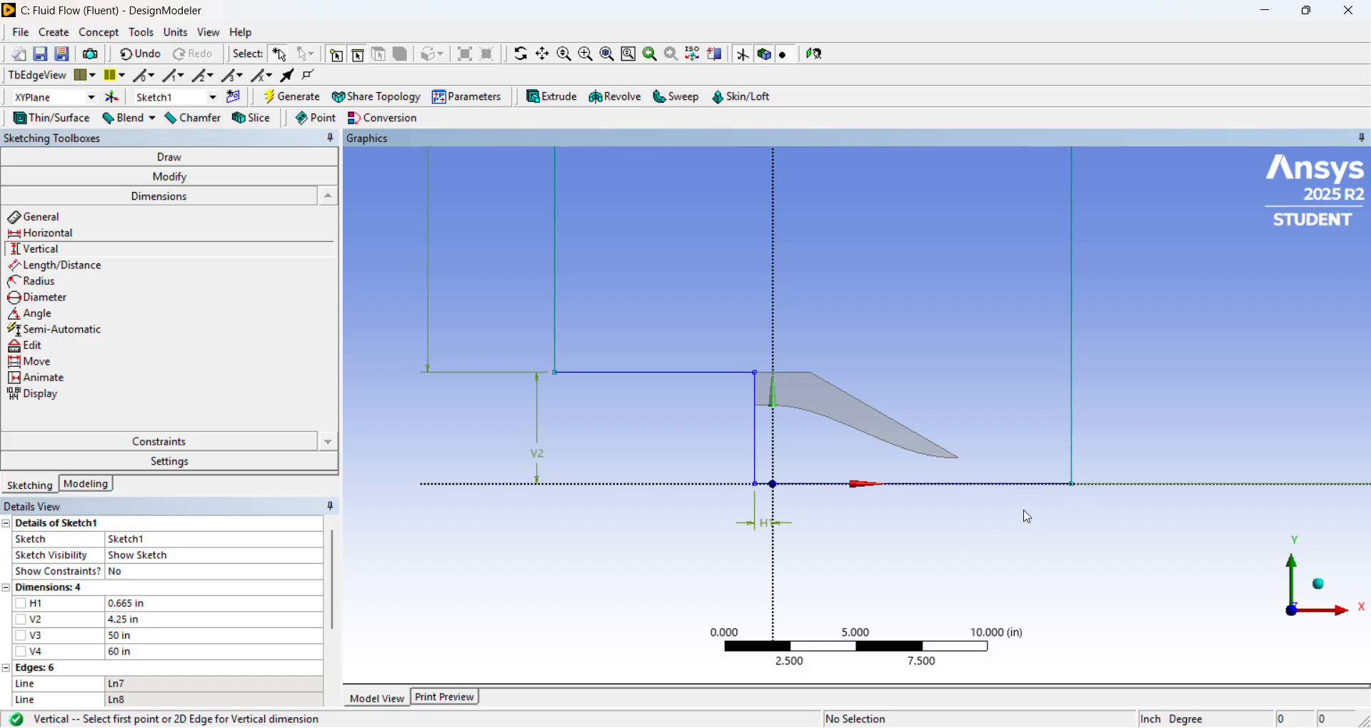
left_click(1075, 453)
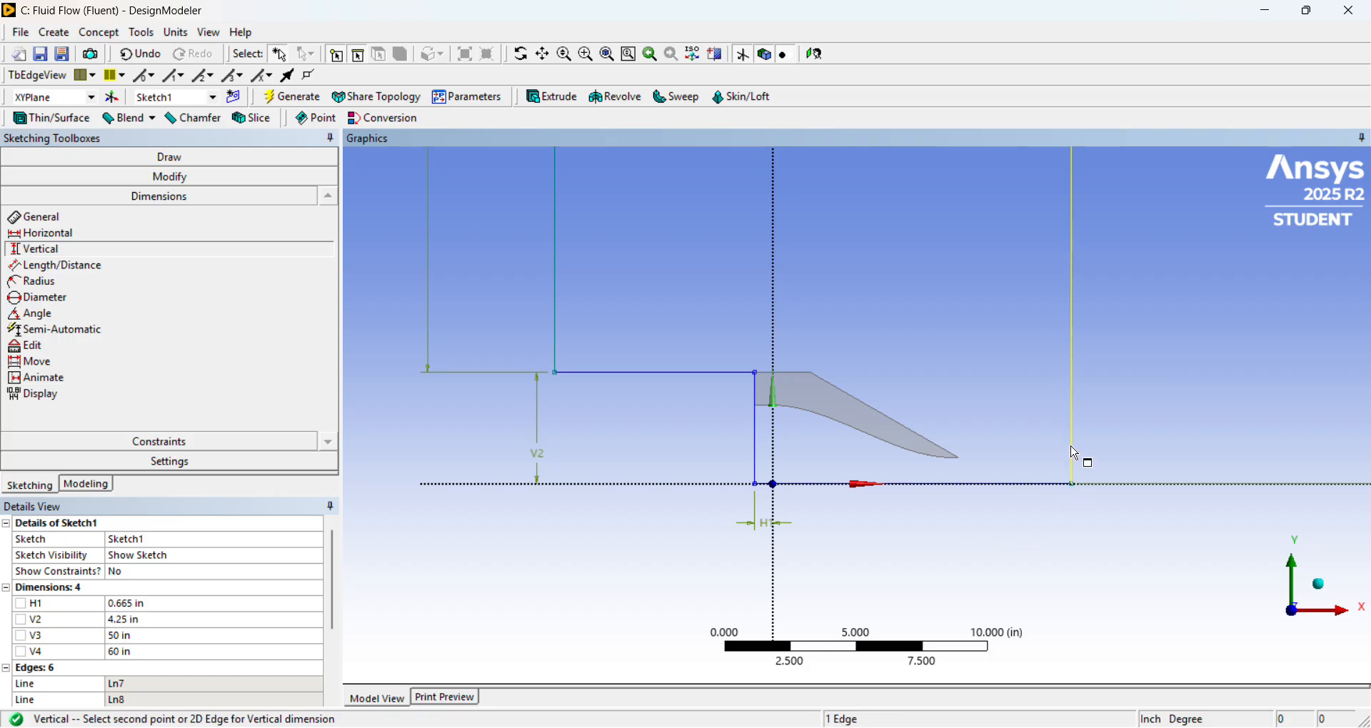
left_click(782, 326)
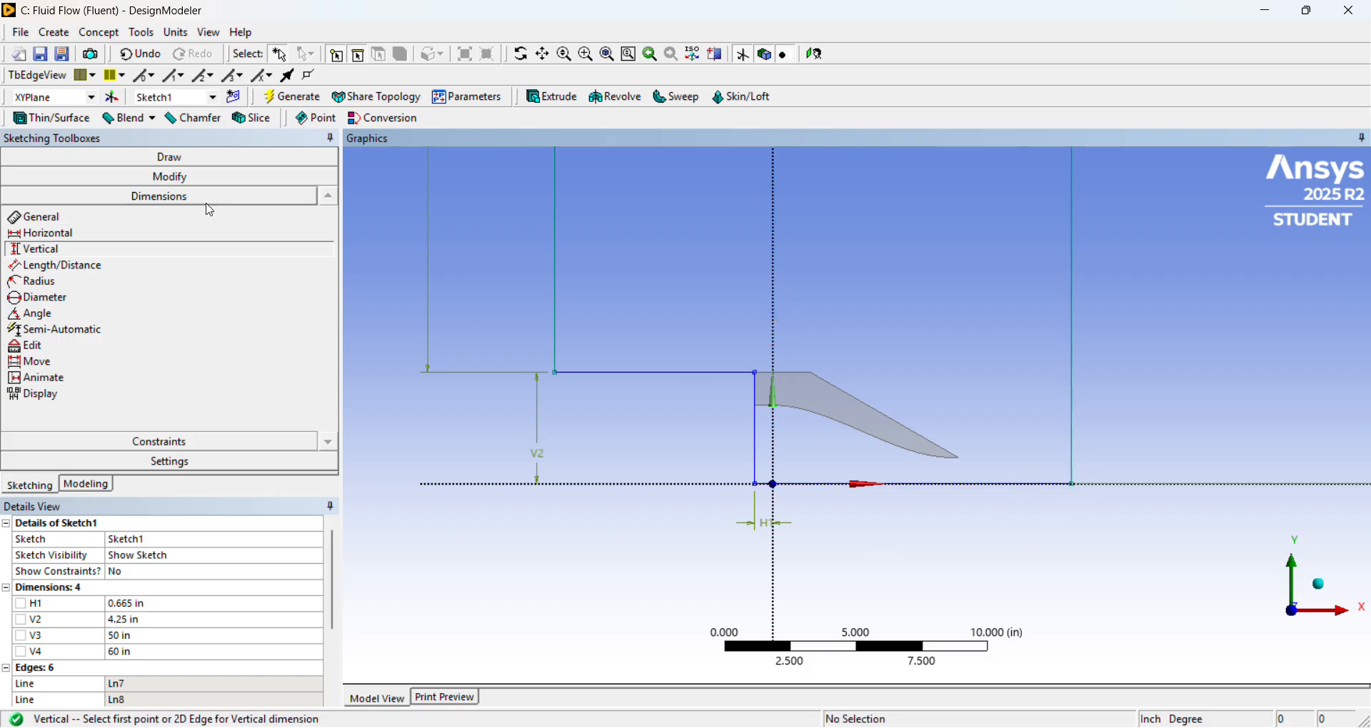
left_click(236, 217)
left_click(1078, 342)
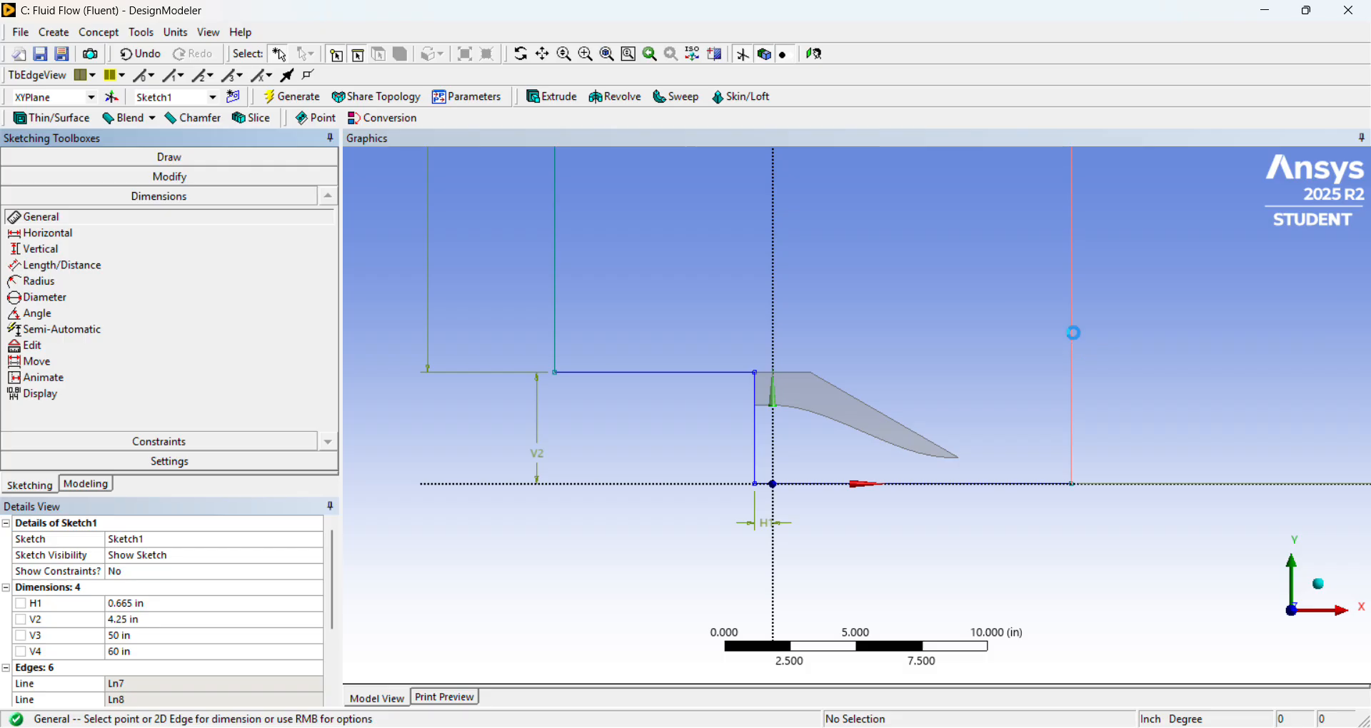
left_click(1071, 327)
left_click(830, 441)
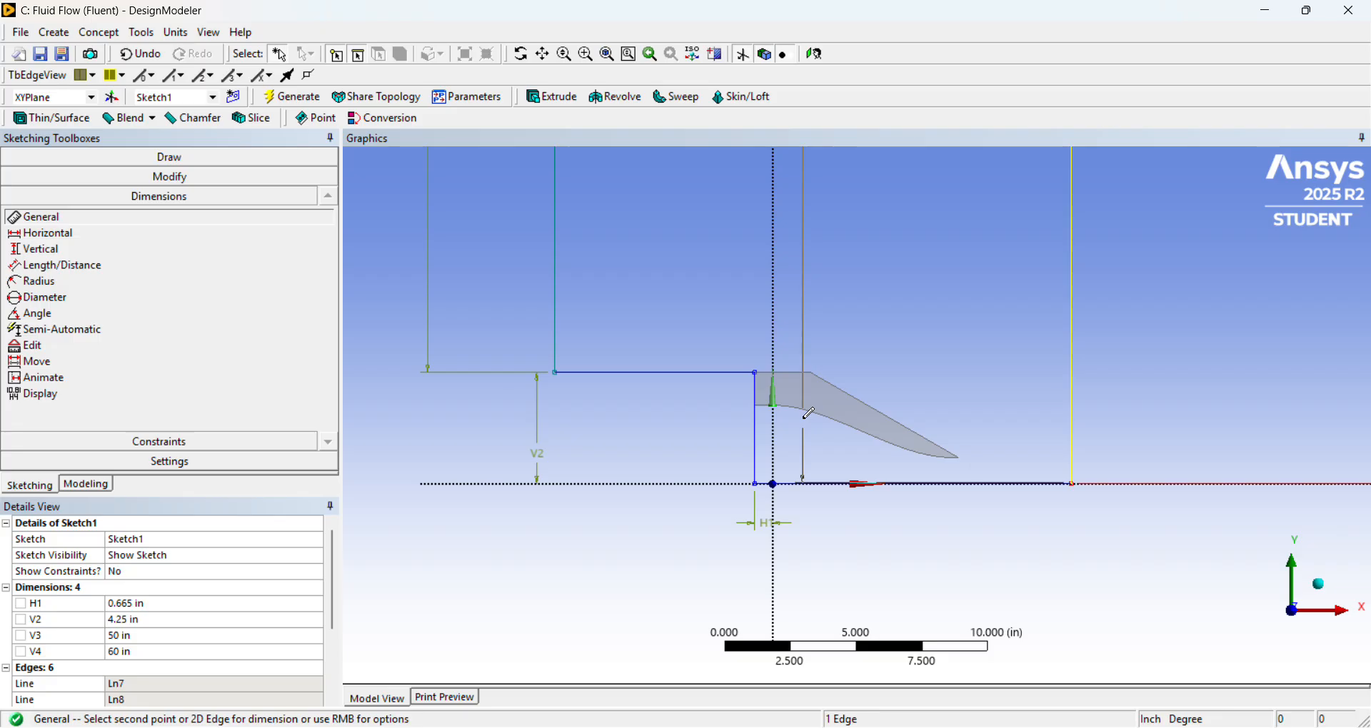
right_click(873, 376)
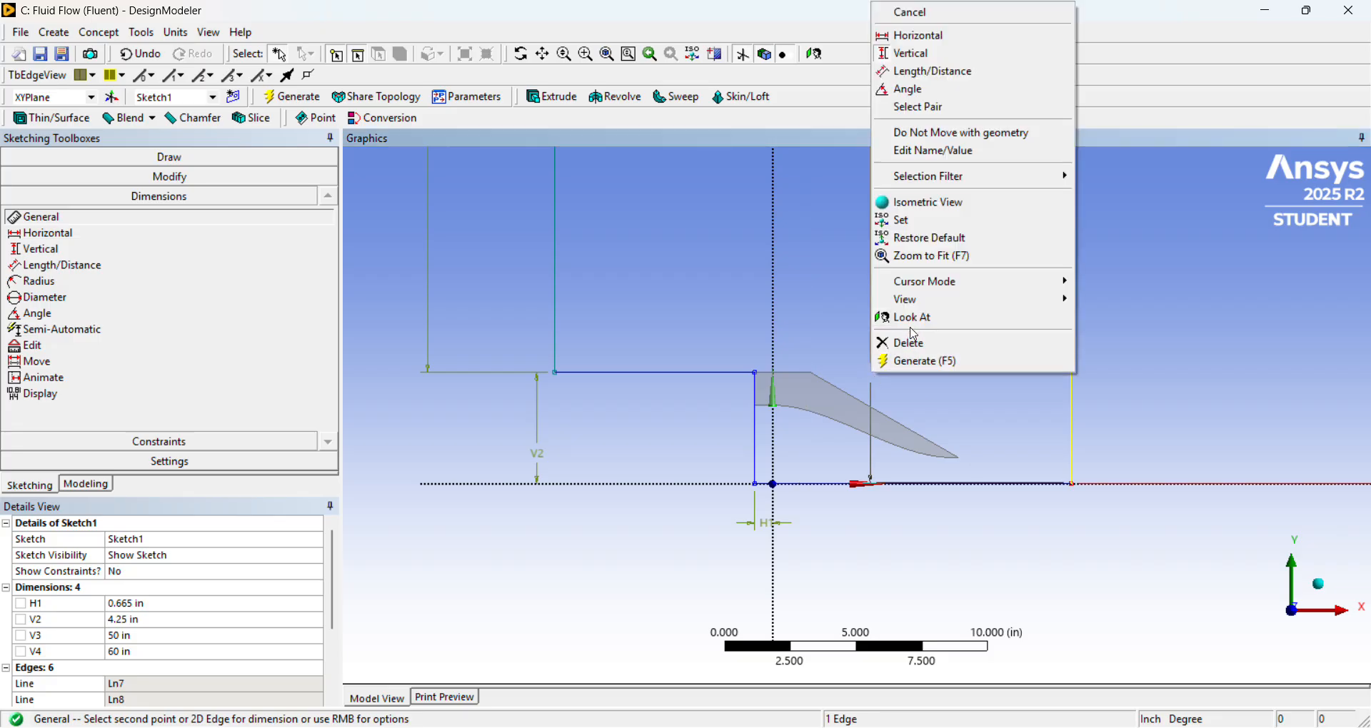
left_click(921, 12)
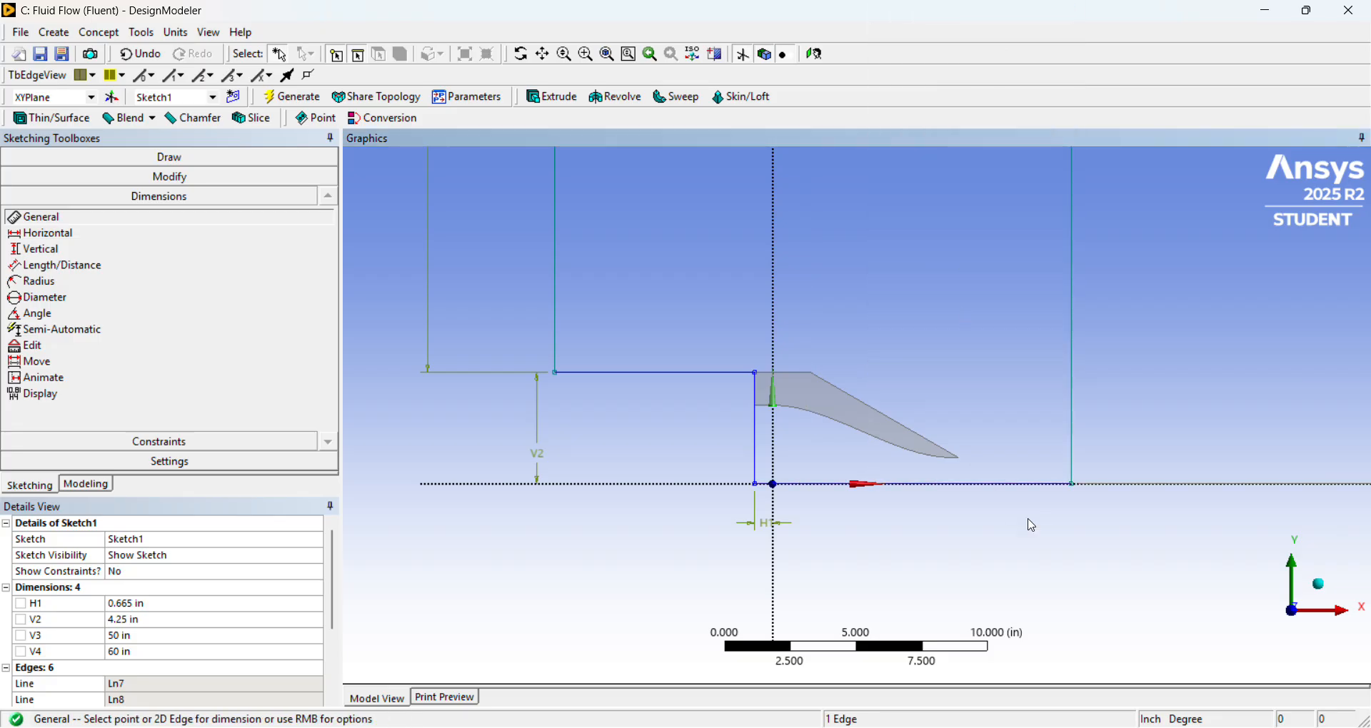
scroll(1034, 526, "down", 1)
scroll(1022, 518, "down", 3)
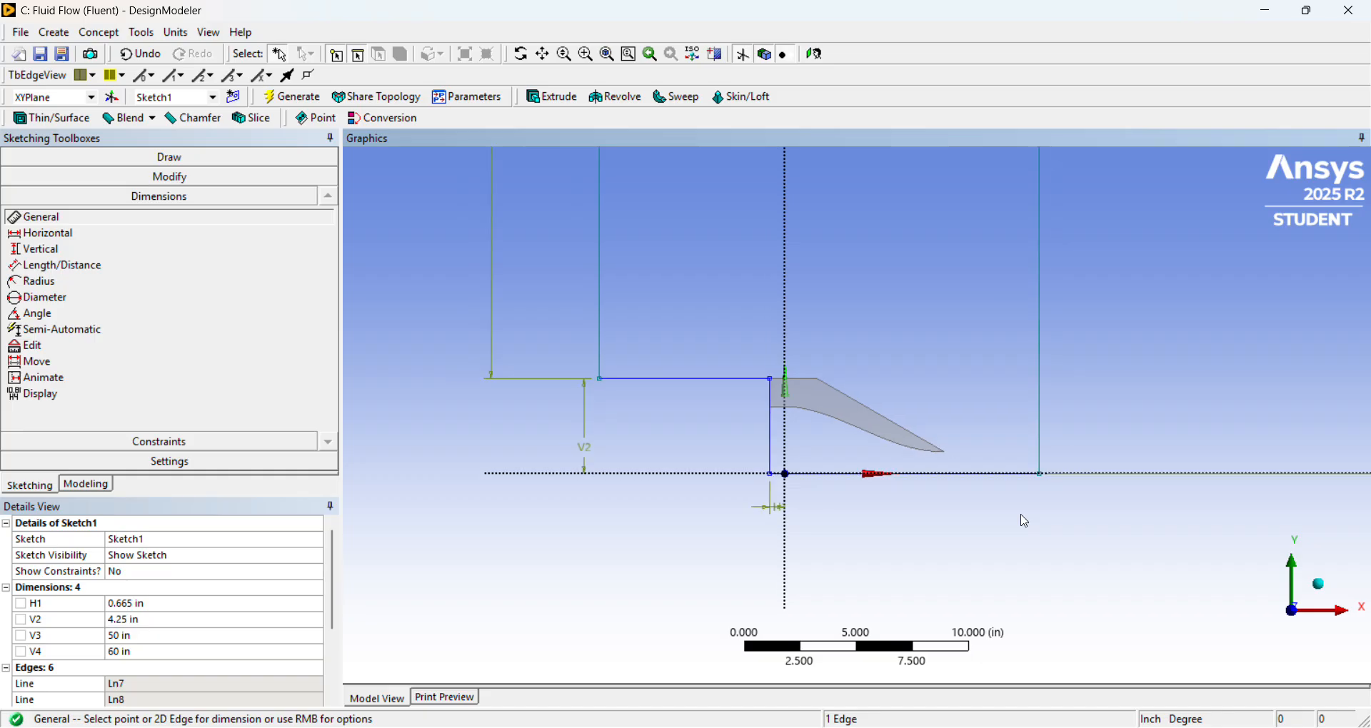
scroll(956, 505, "up", 1)
scroll(955, 505, "up", 3)
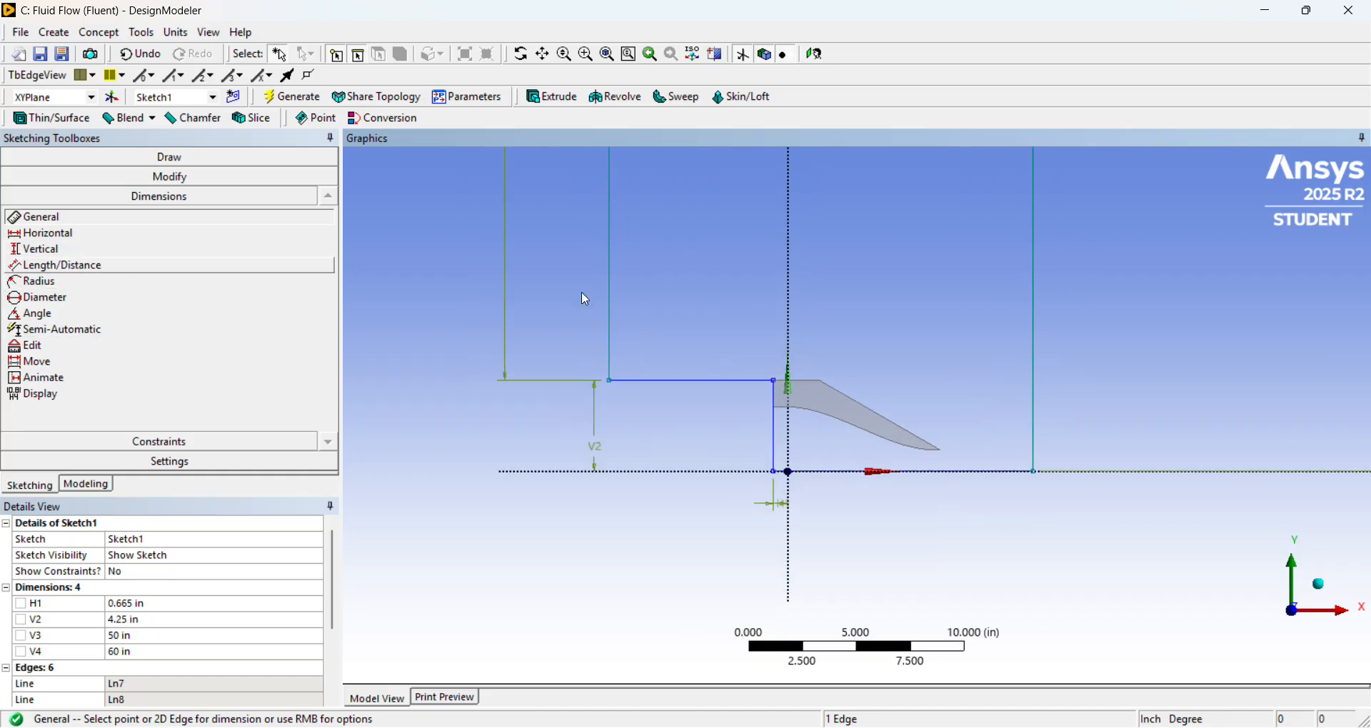
left_click(1042, 355)
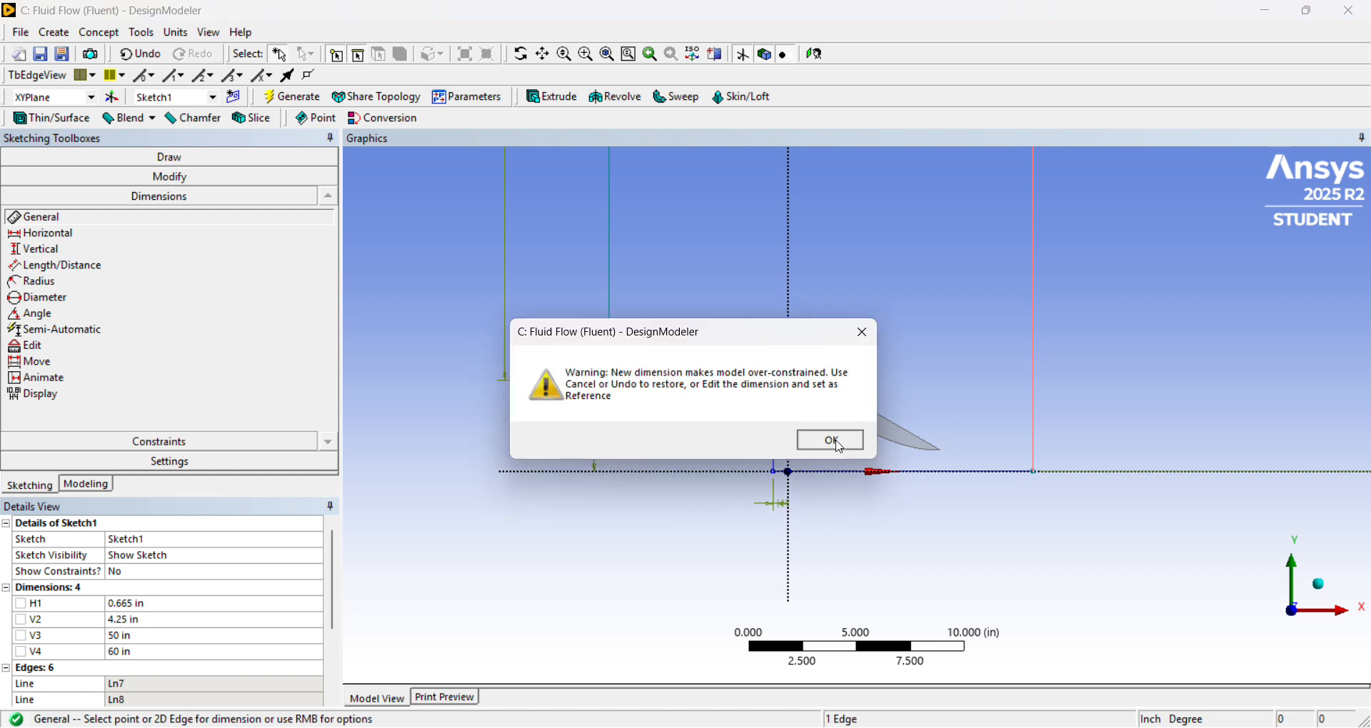
left_click(841, 442)
left_click(775, 458)
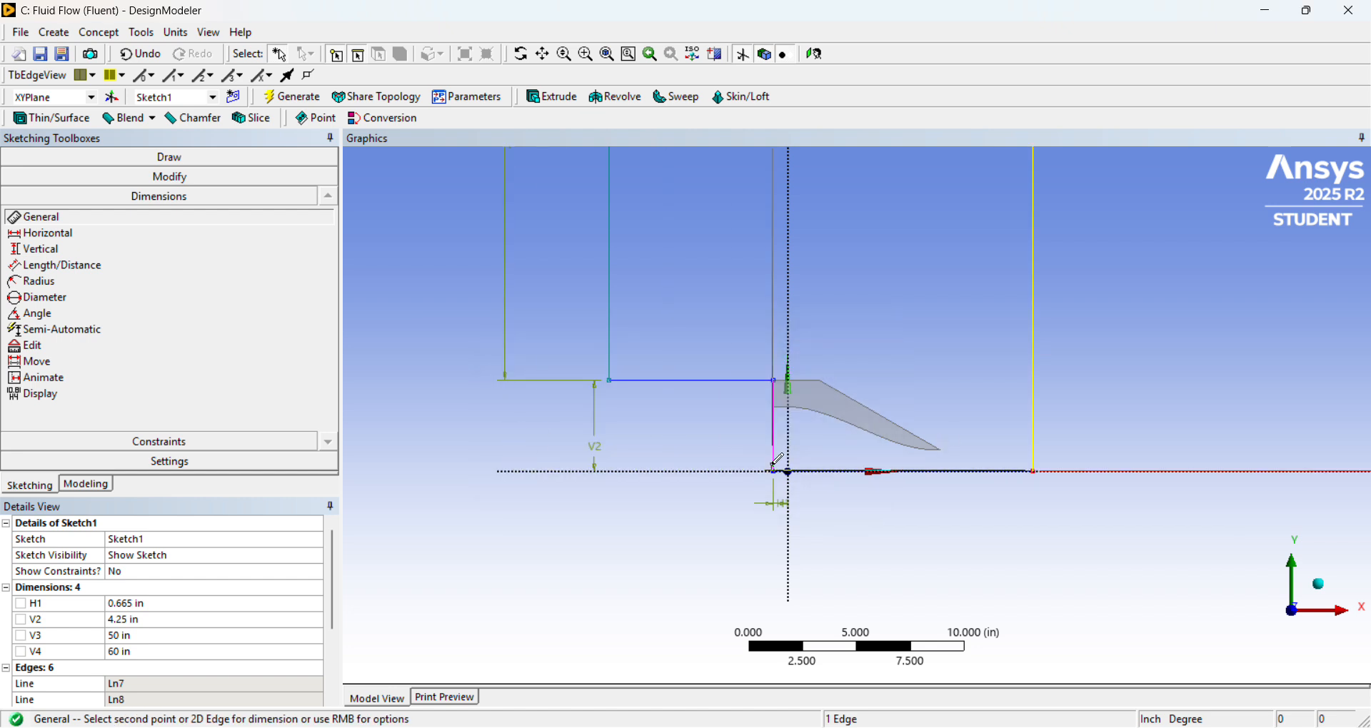
right_click(984, 463)
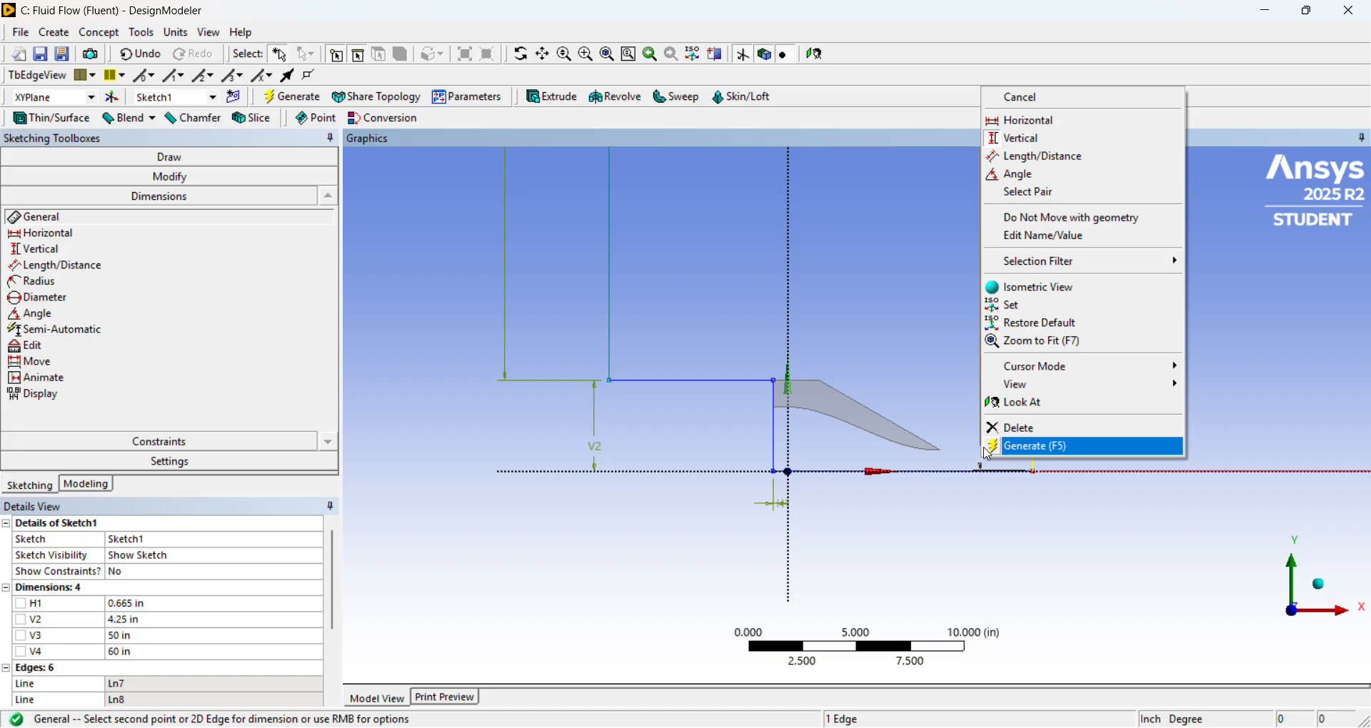
left_click(1048, 104)
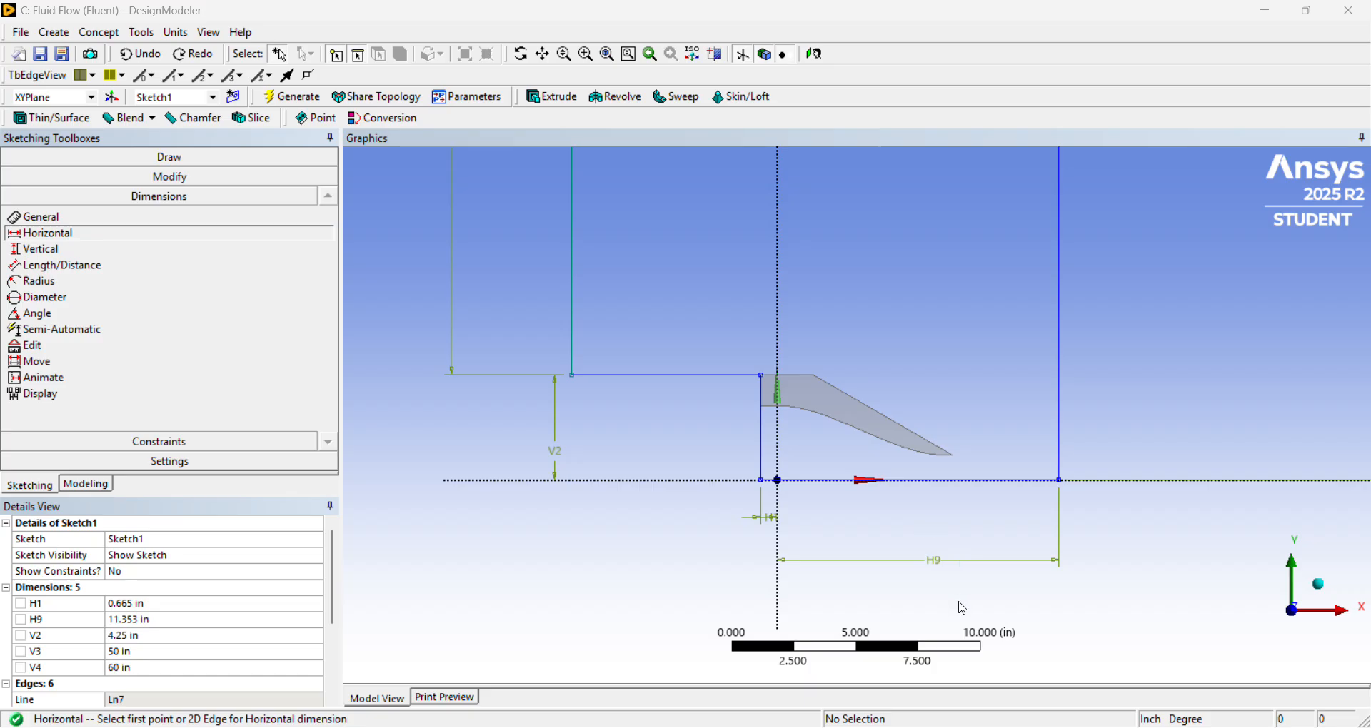
Set the horizontal dimension between the Y axis and the domain's right-hand boundary line to 87 in.
left_click(175, 624)
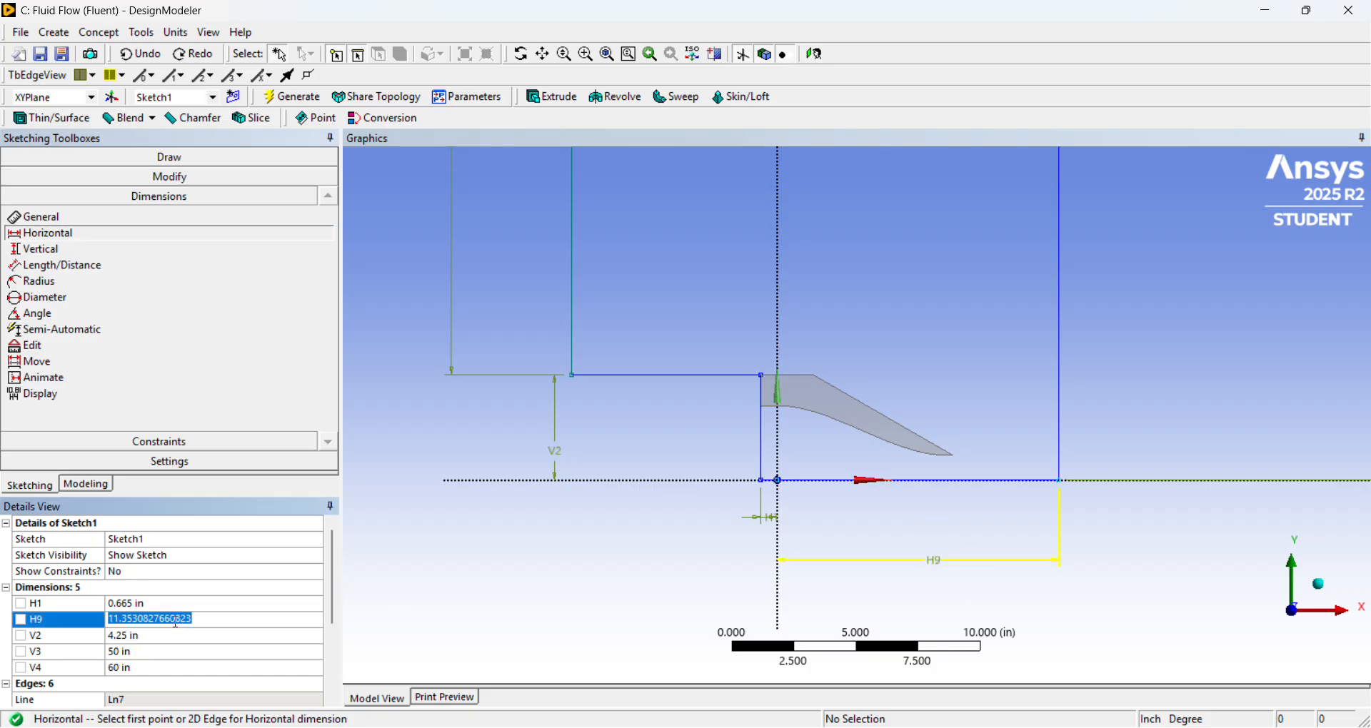
type("87")
key("Return")
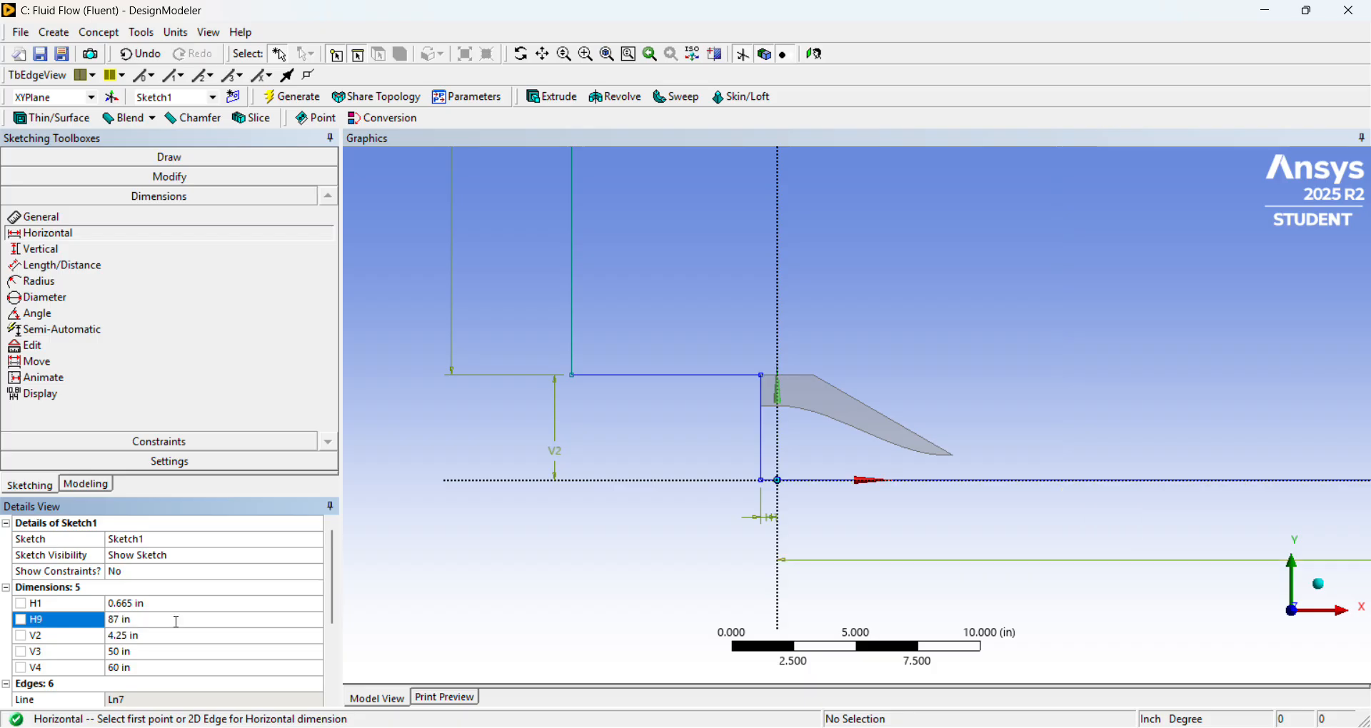
scroll(851, 499, "down", 10)
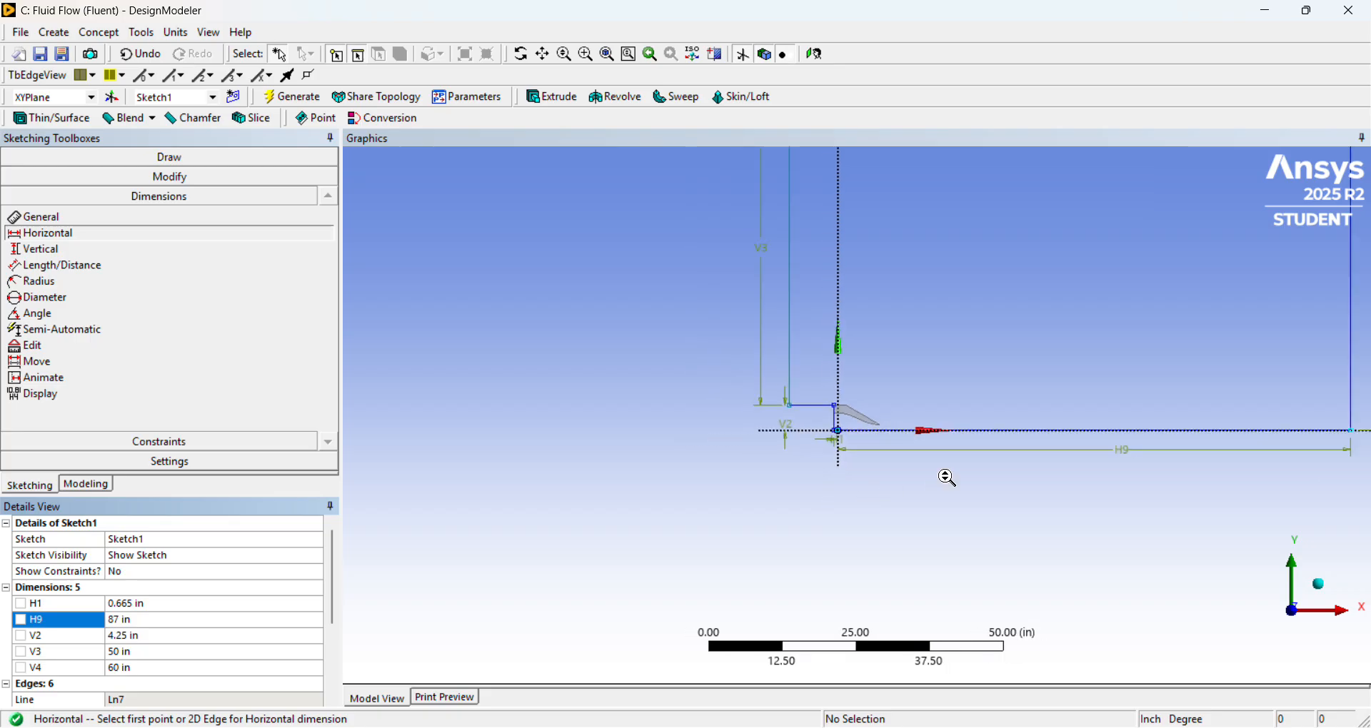
scroll(1035, 407, "up", 1)
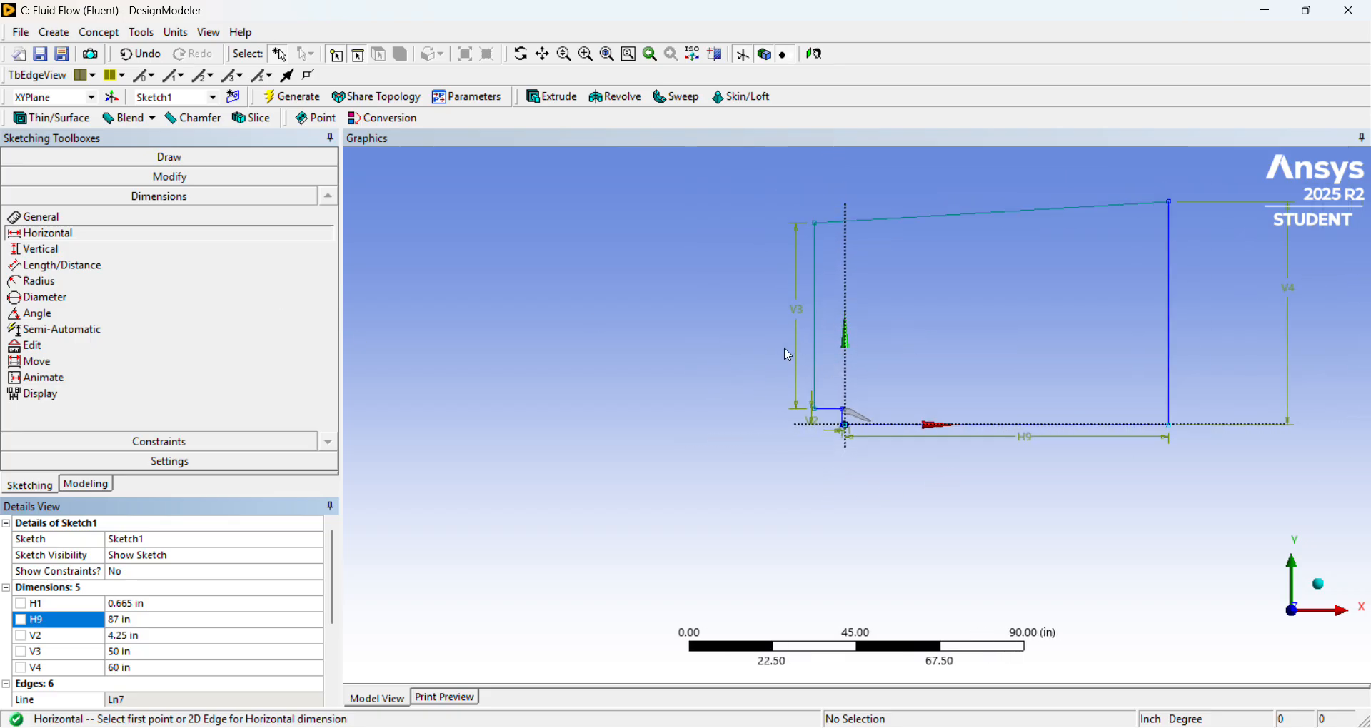
scroll(1083, 324, "up", 1)
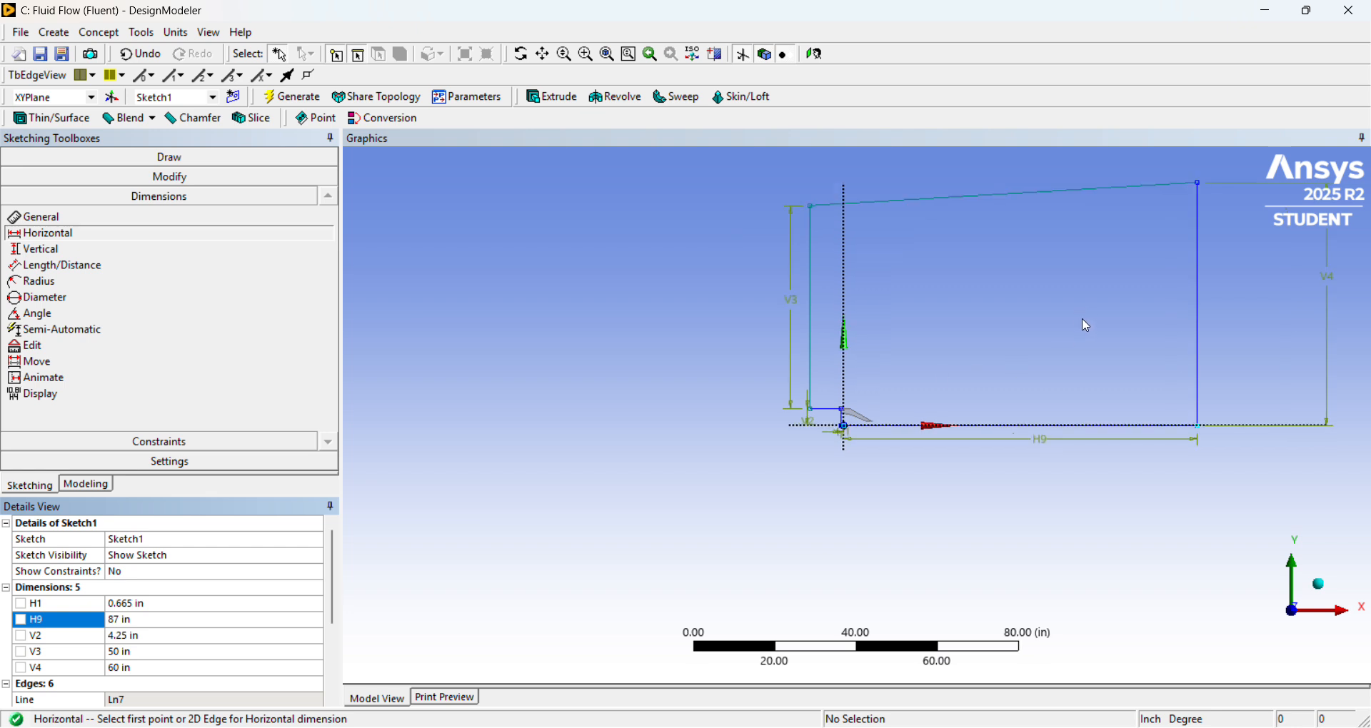
Create a surface from Sketch1, the closed flow domain outline on the XY plane, and generate it.
scroll(1086, 312, "down", 2)
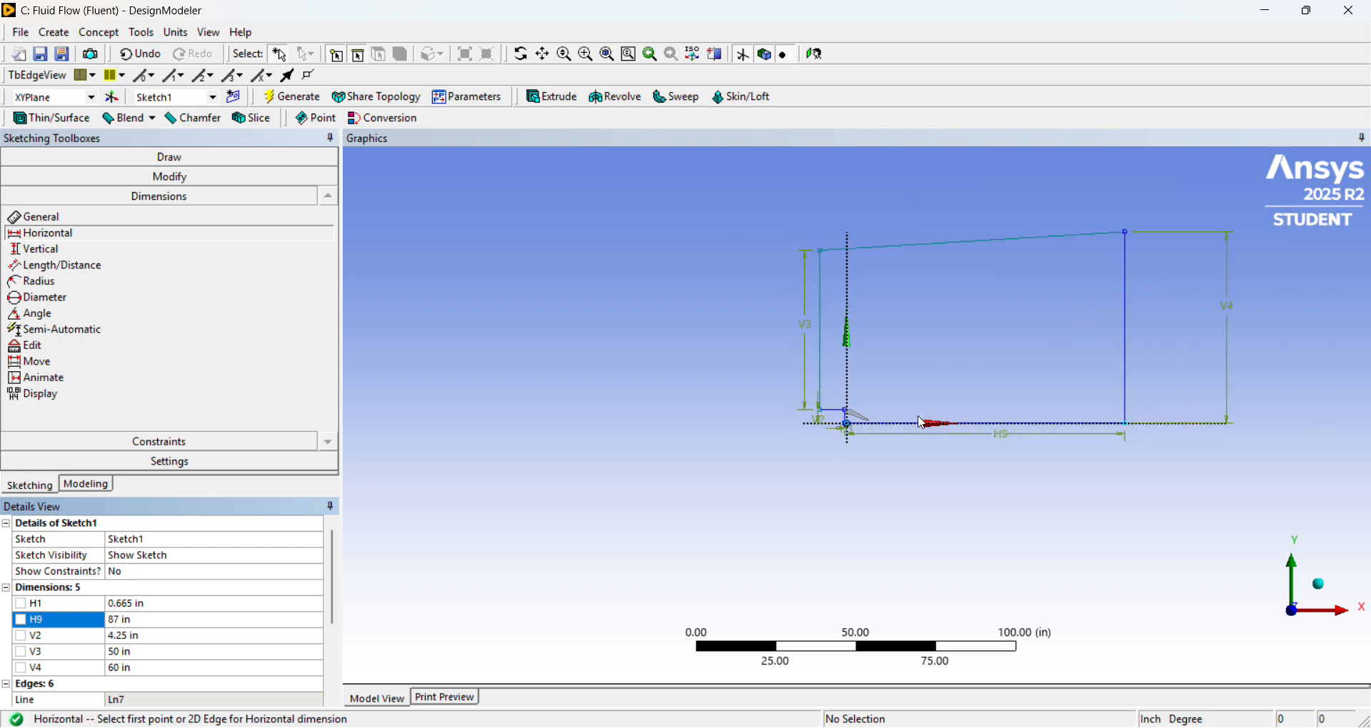
scroll(922, 422, "up", 2)
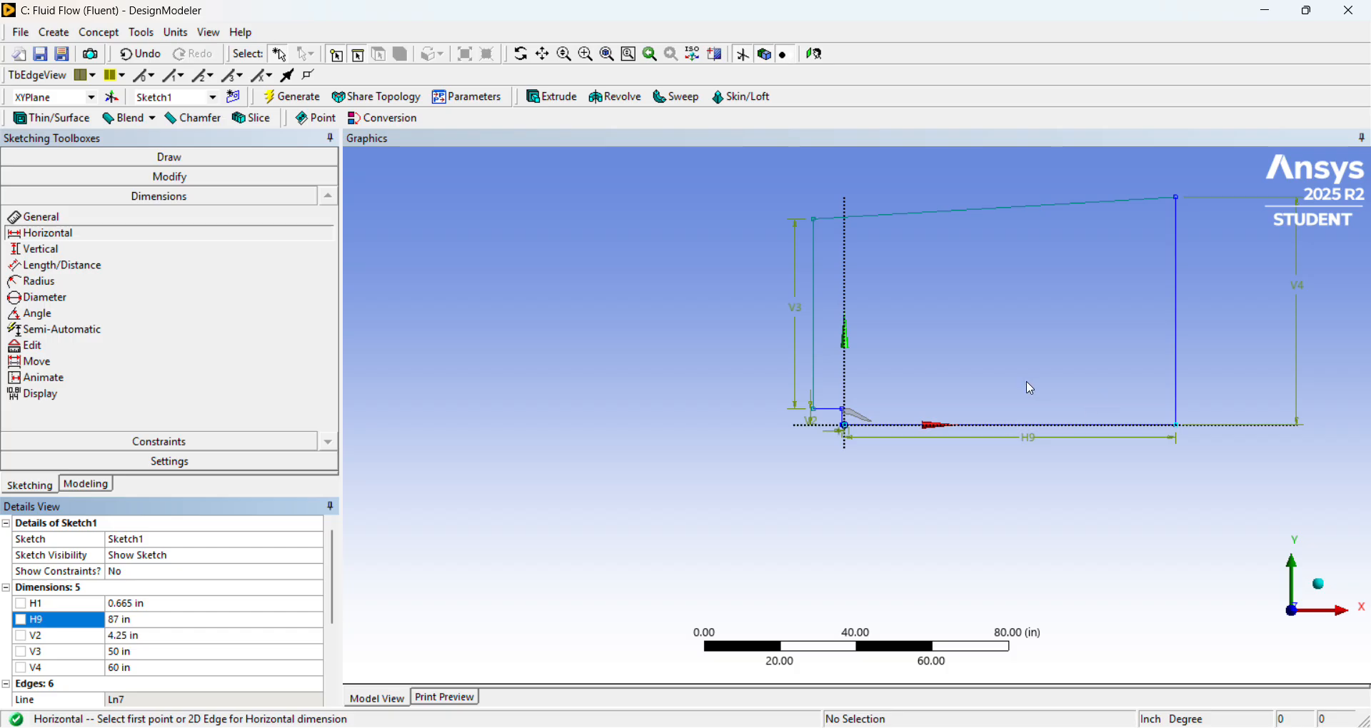
scroll(857, 414, "up", 5)
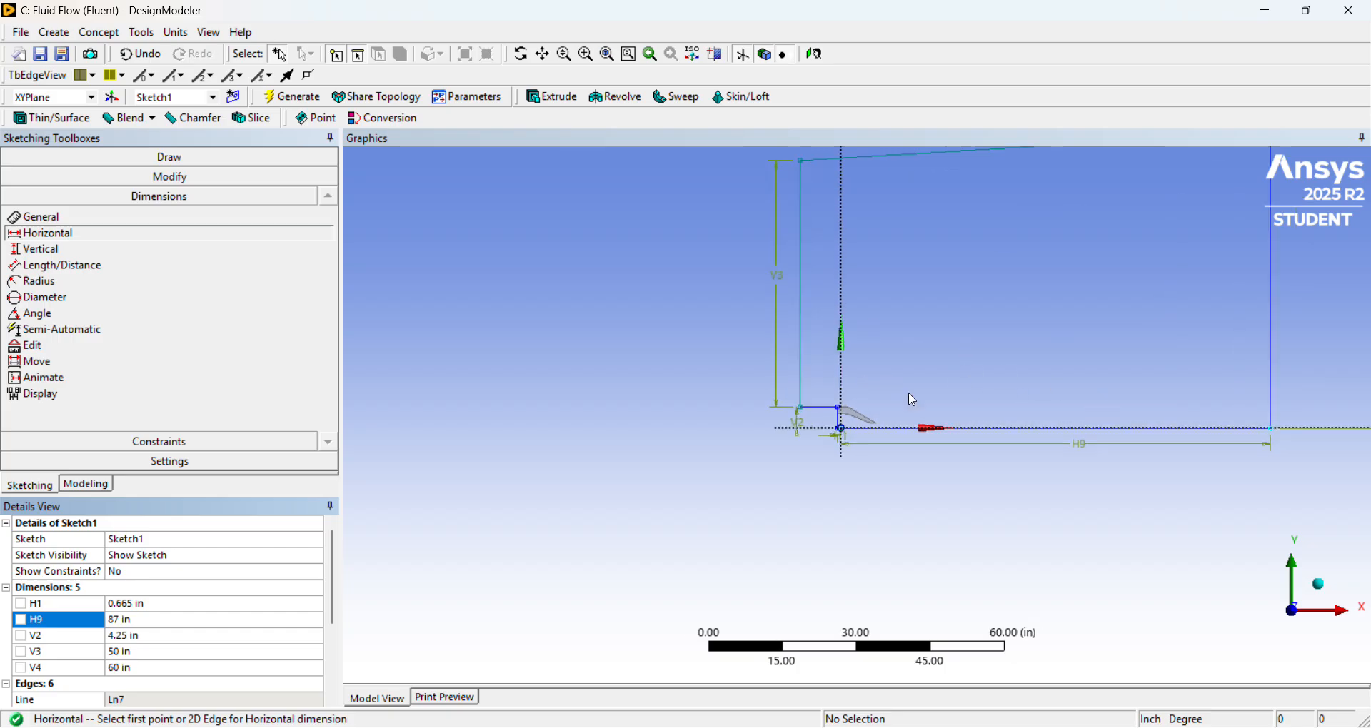
scroll(908, 428, "down", 3)
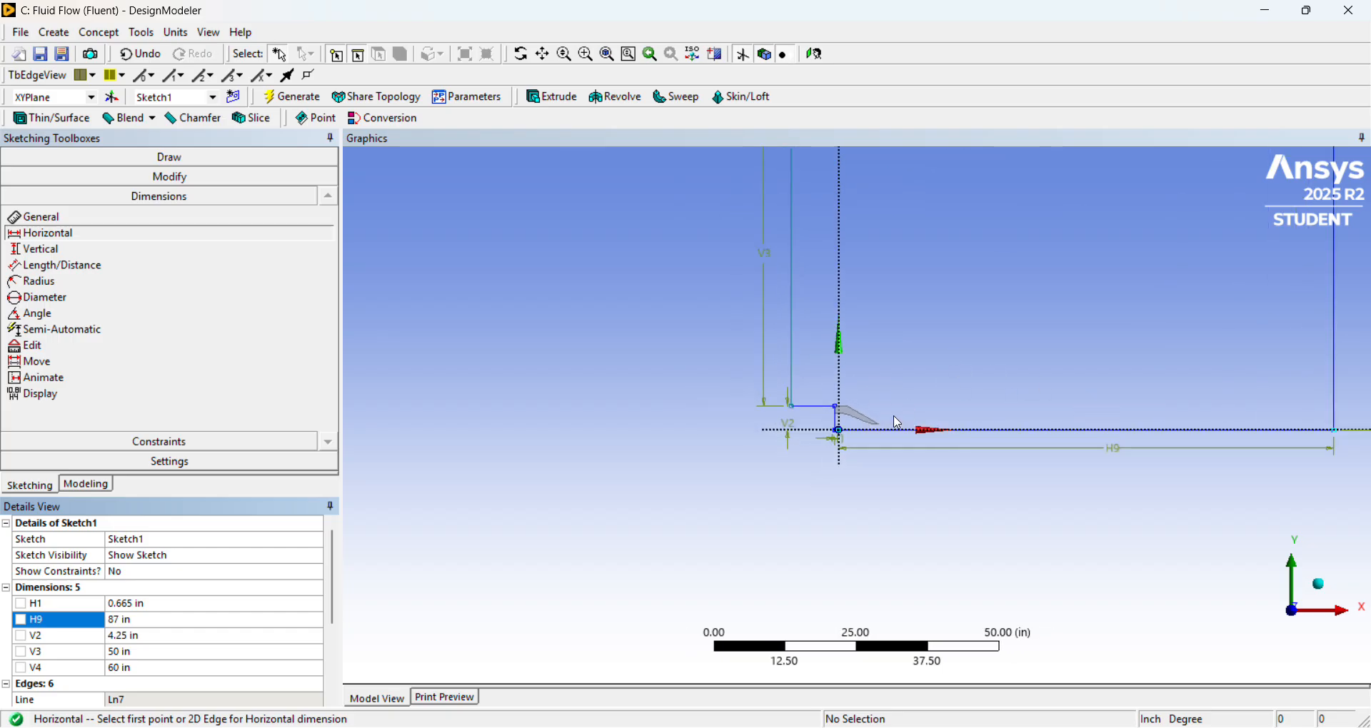
left_click(100, 33)
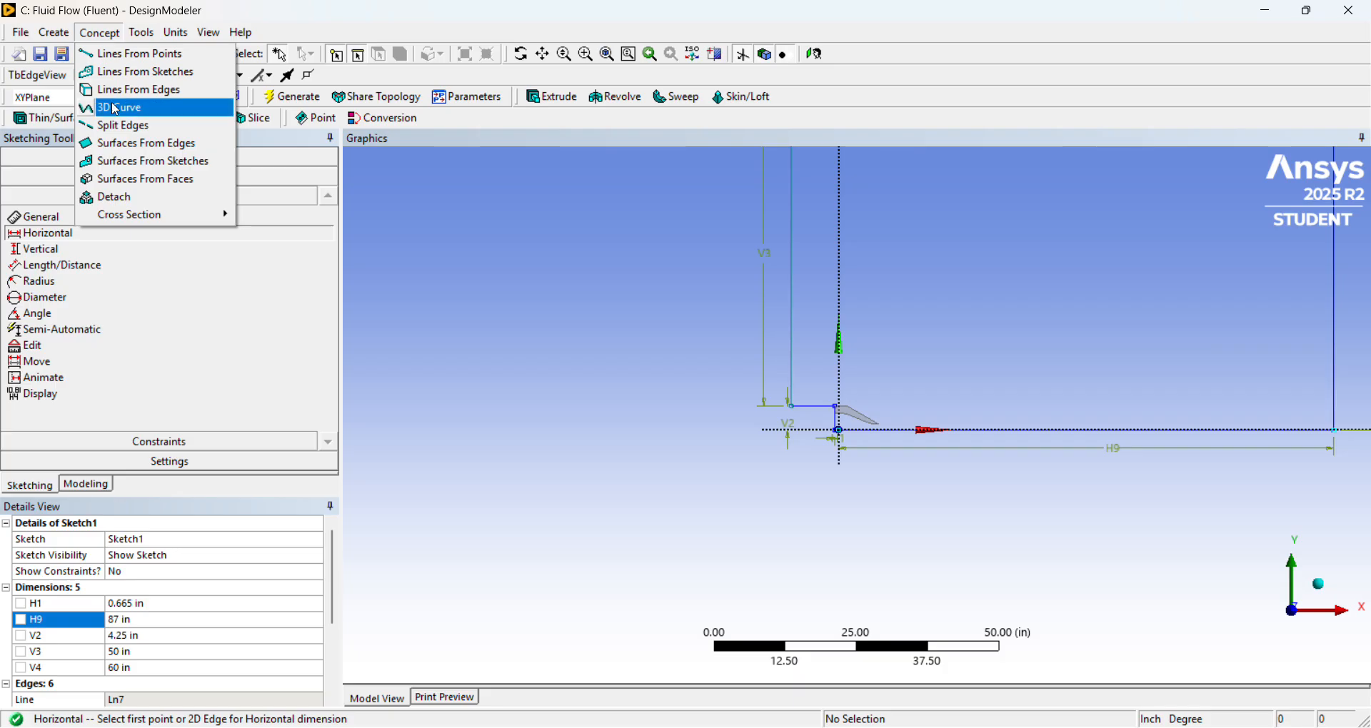
left_click(169, 162)
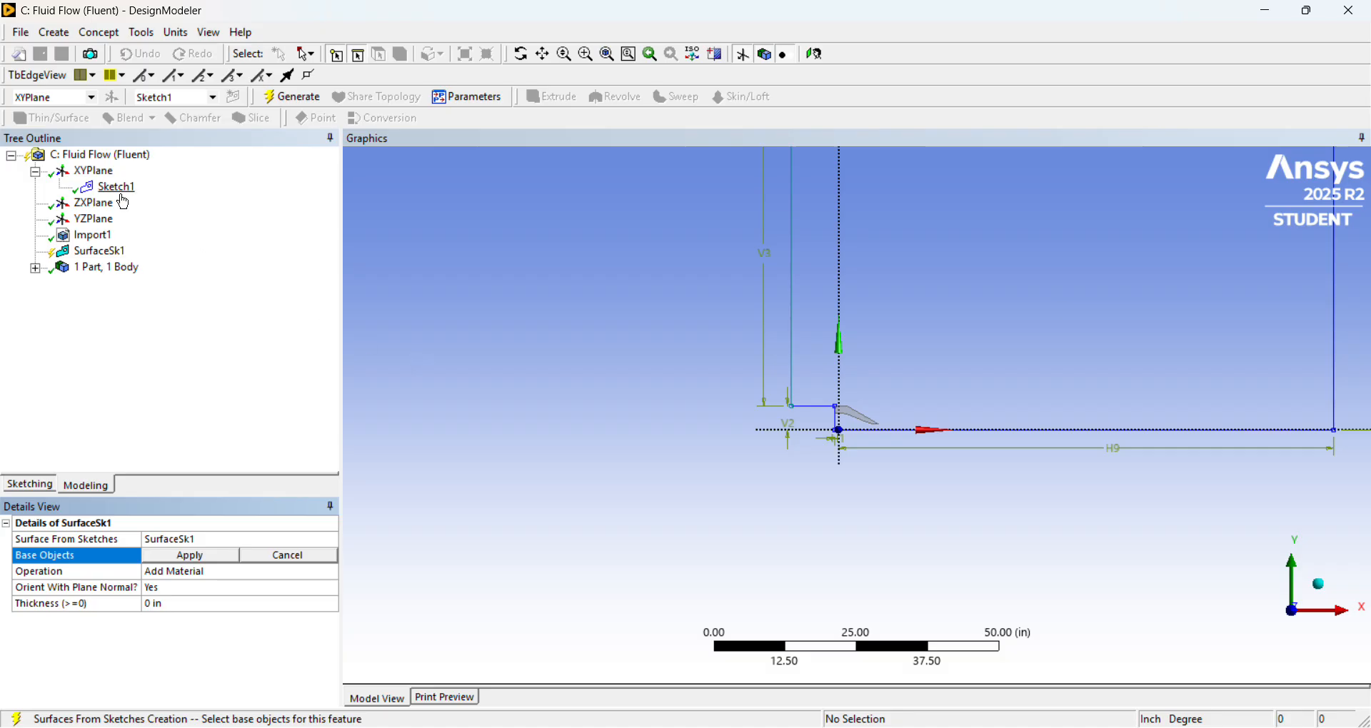
left_click(117, 189)
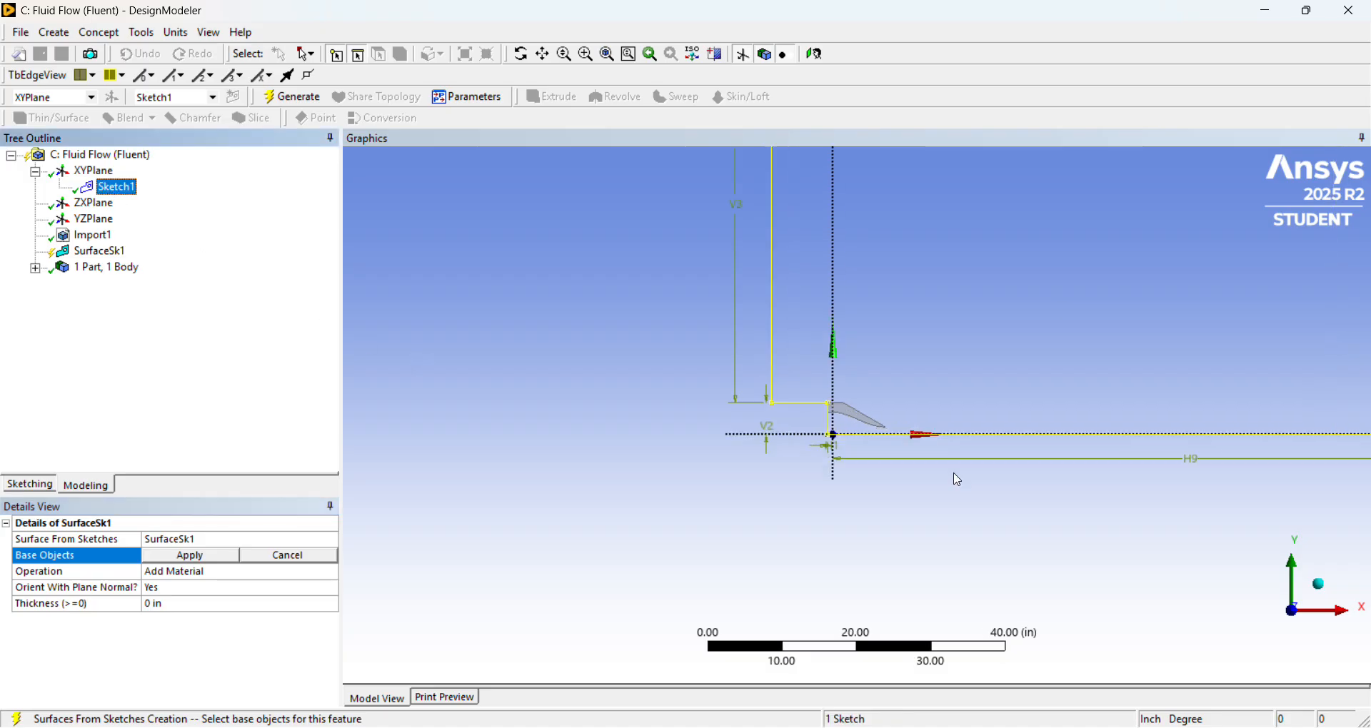
scroll(957, 478, "down", 3)
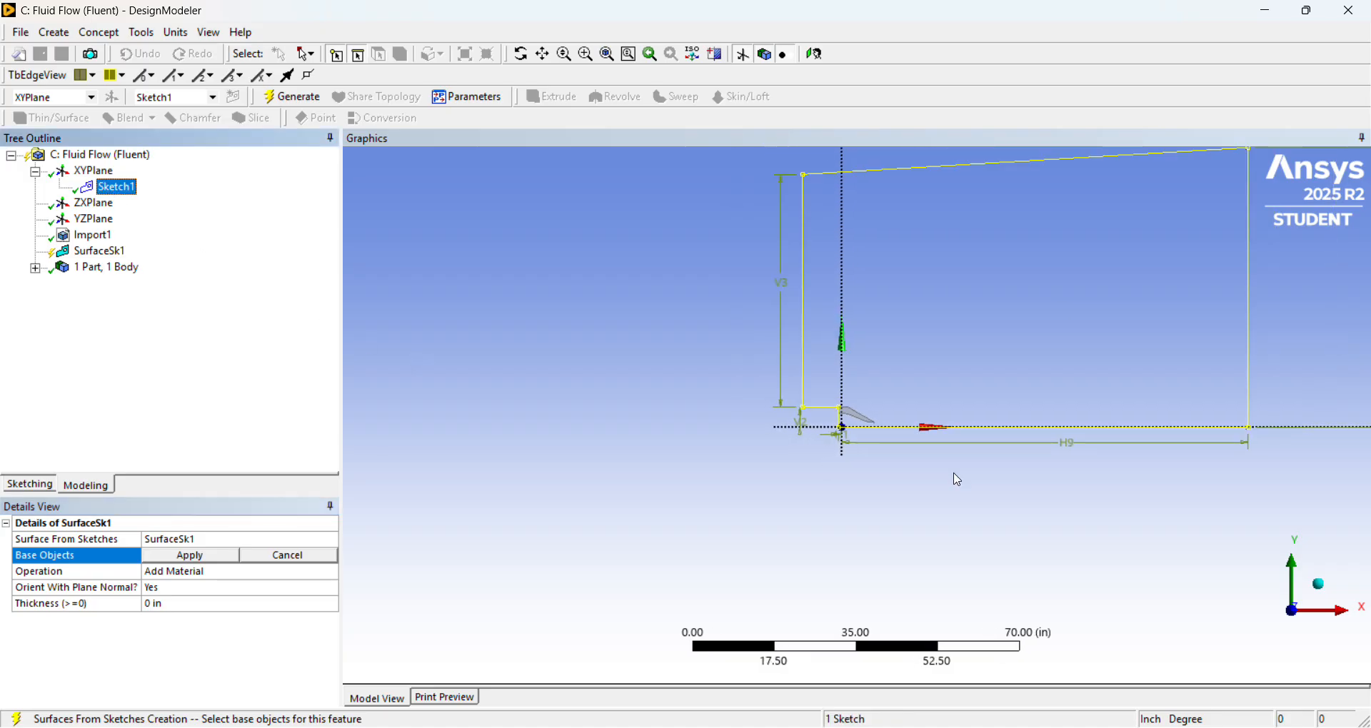
scroll(958, 480, "up", 4)
scroll(958, 480, "down", 4)
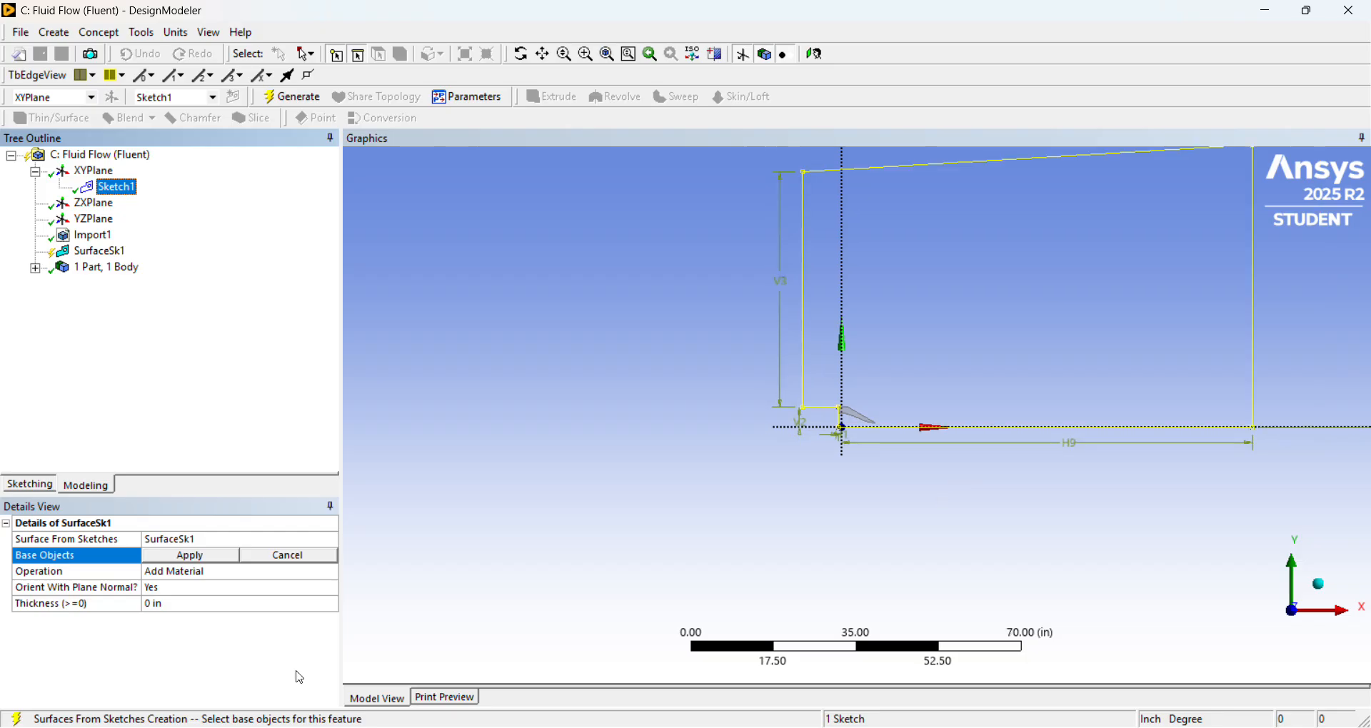
left_click(213, 565)
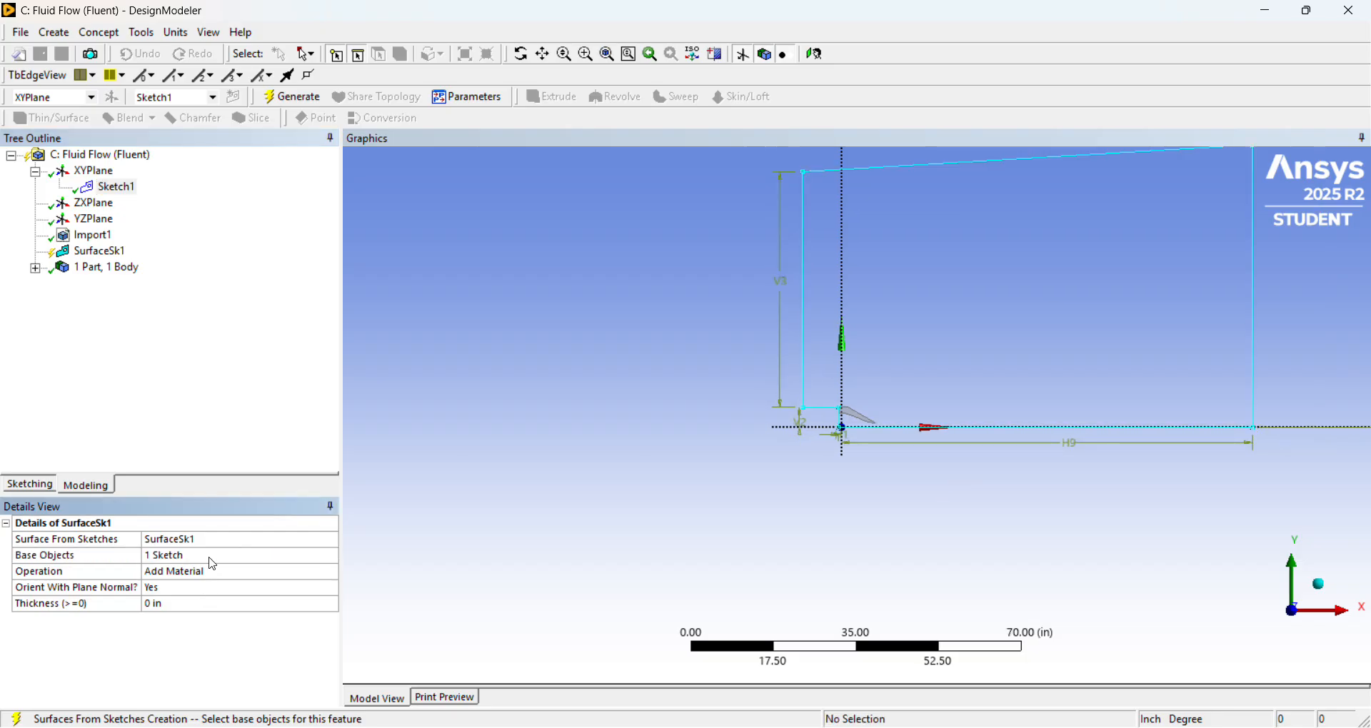
right_click(103, 253)
left_click(153, 282)
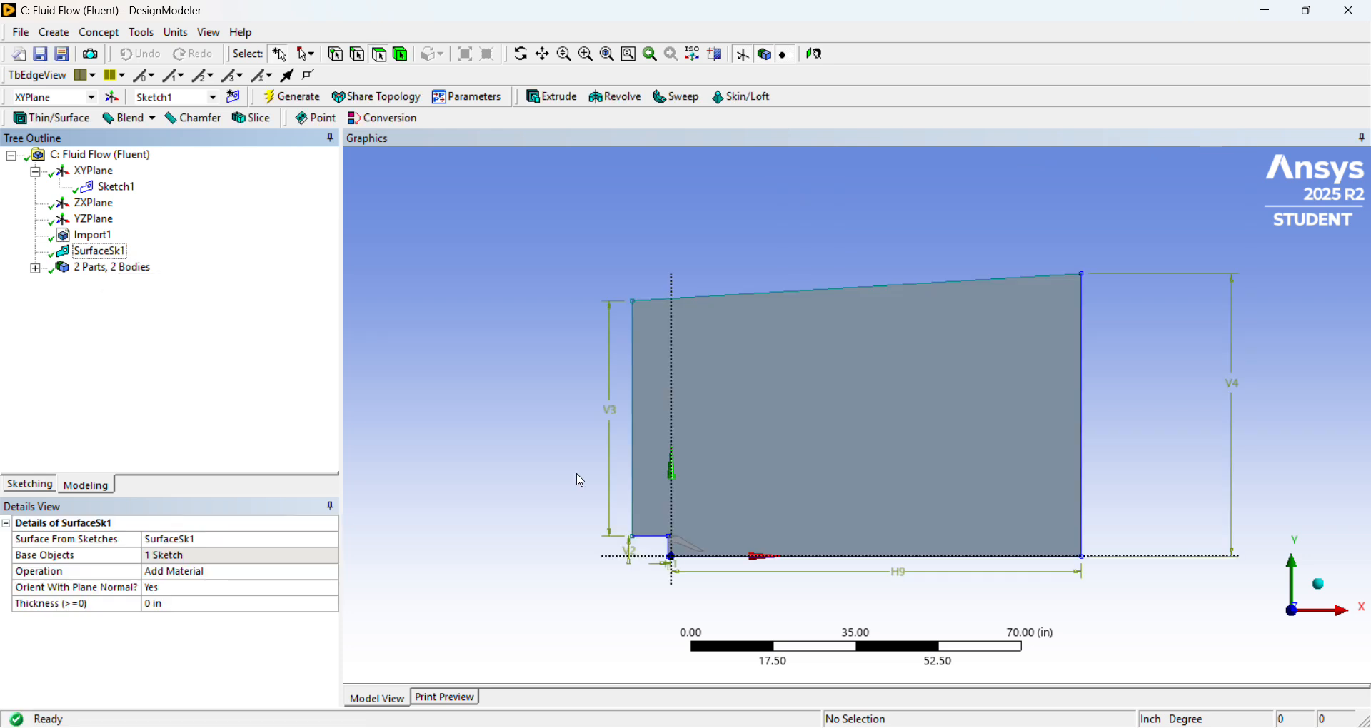
Add a Boolean feature for the domain surface and nozzle wall bodies and set its operation to Subtract.
scroll(735, 557, "down", 2)
scroll(752, 568, "up", 3)
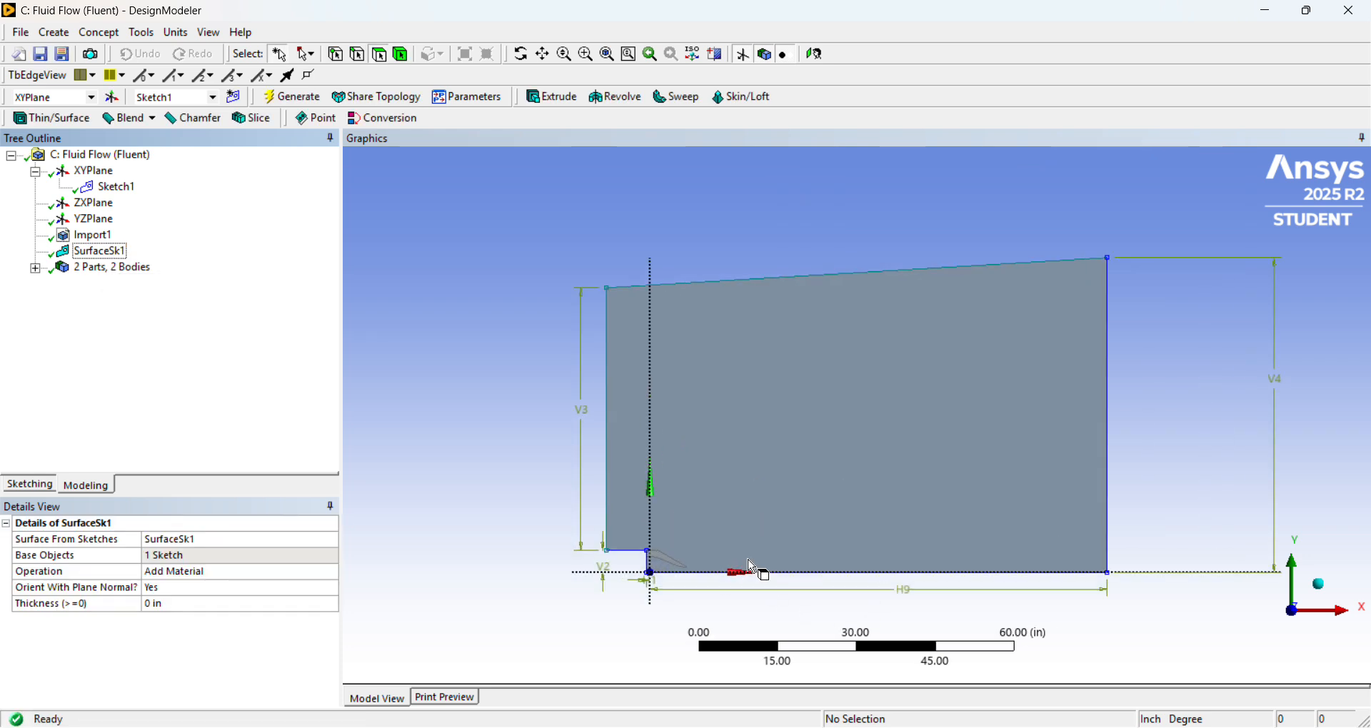
scroll(752, 566, "up", 1)
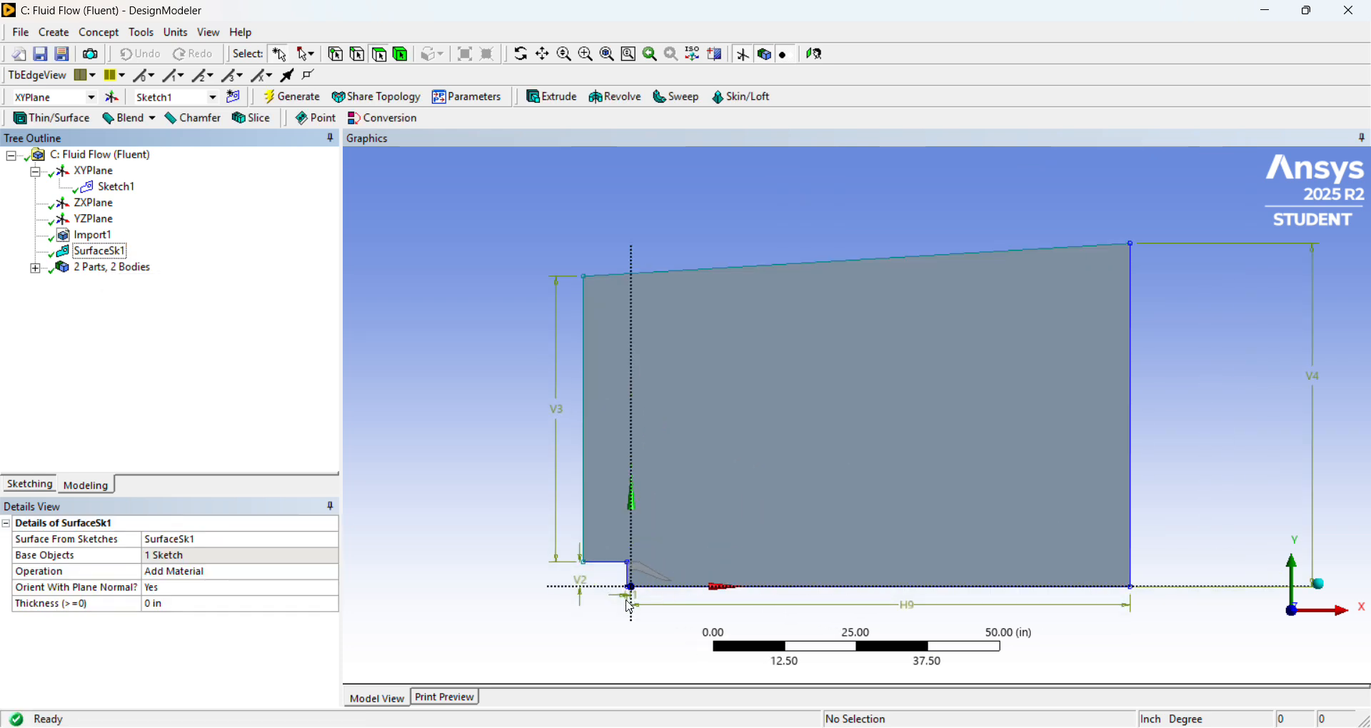
scroll(631, 609, "up", 1)
scroll(635, 602, "down", 1)
left_click(66, 36)
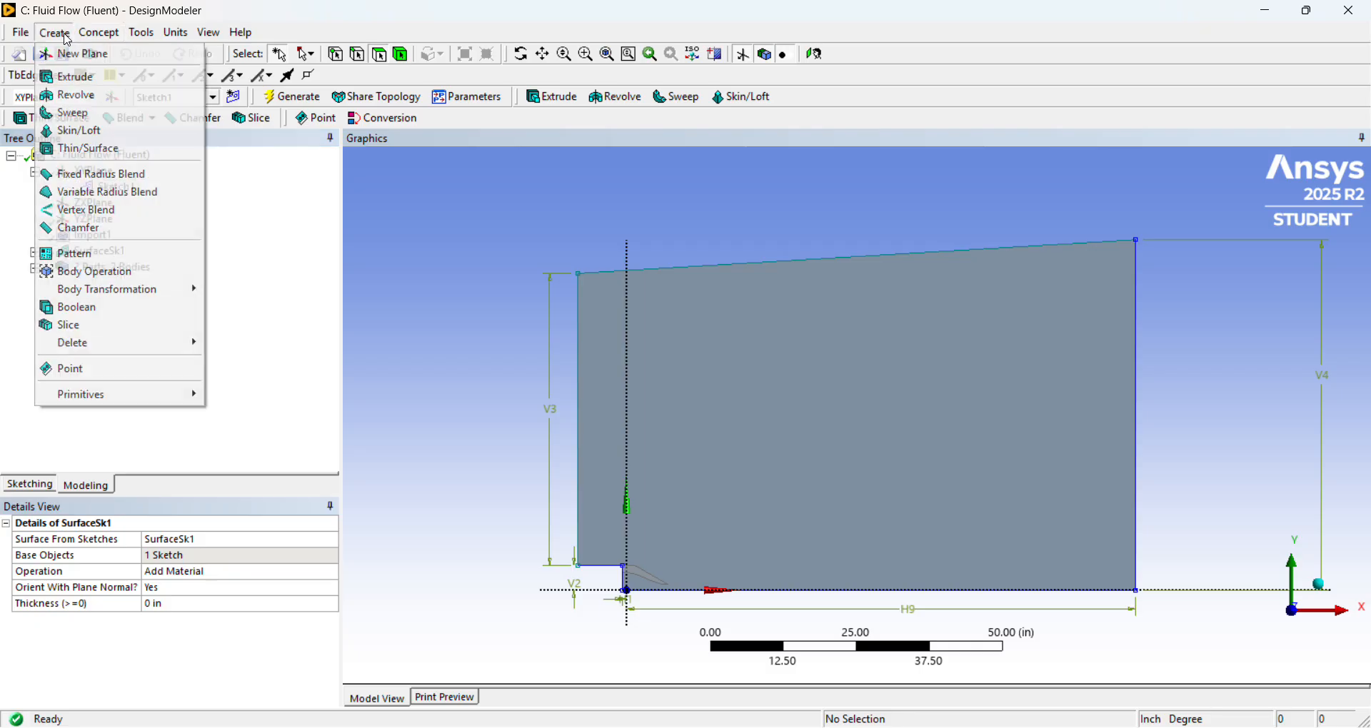
left_click(140, 311)
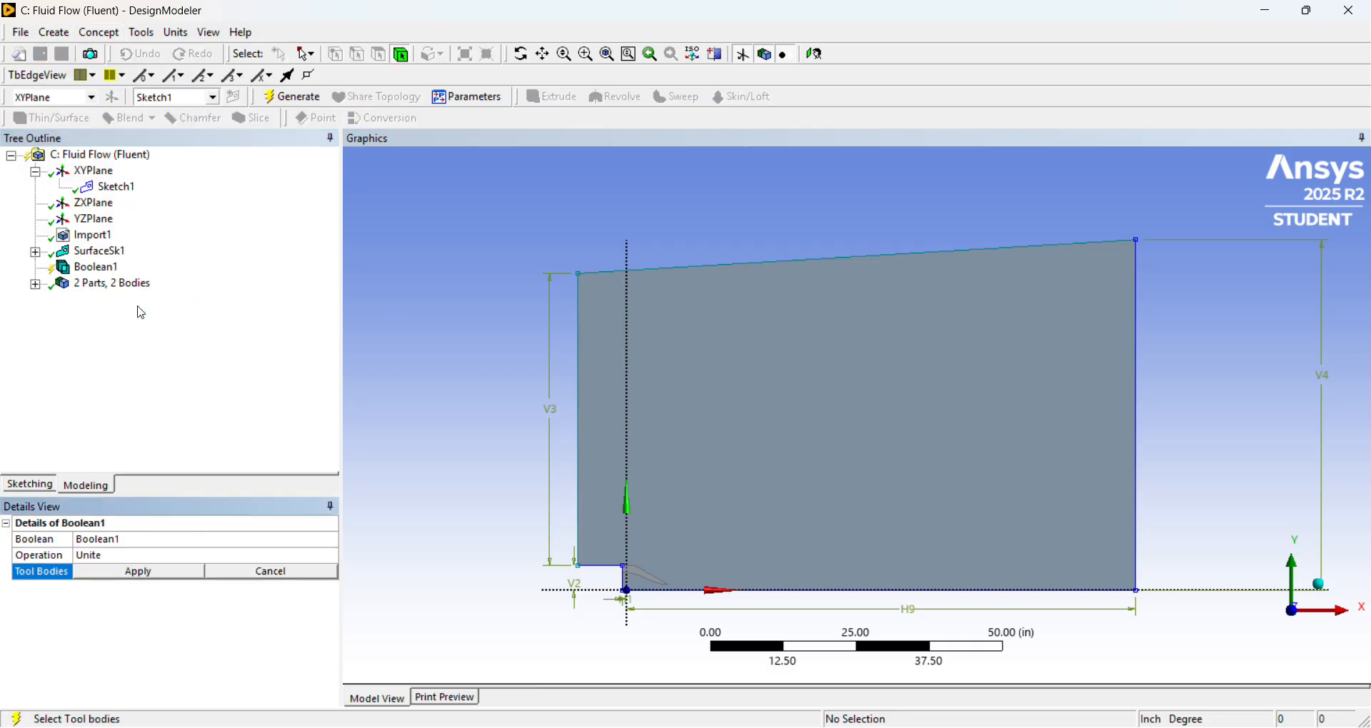
left_click(323, 560)
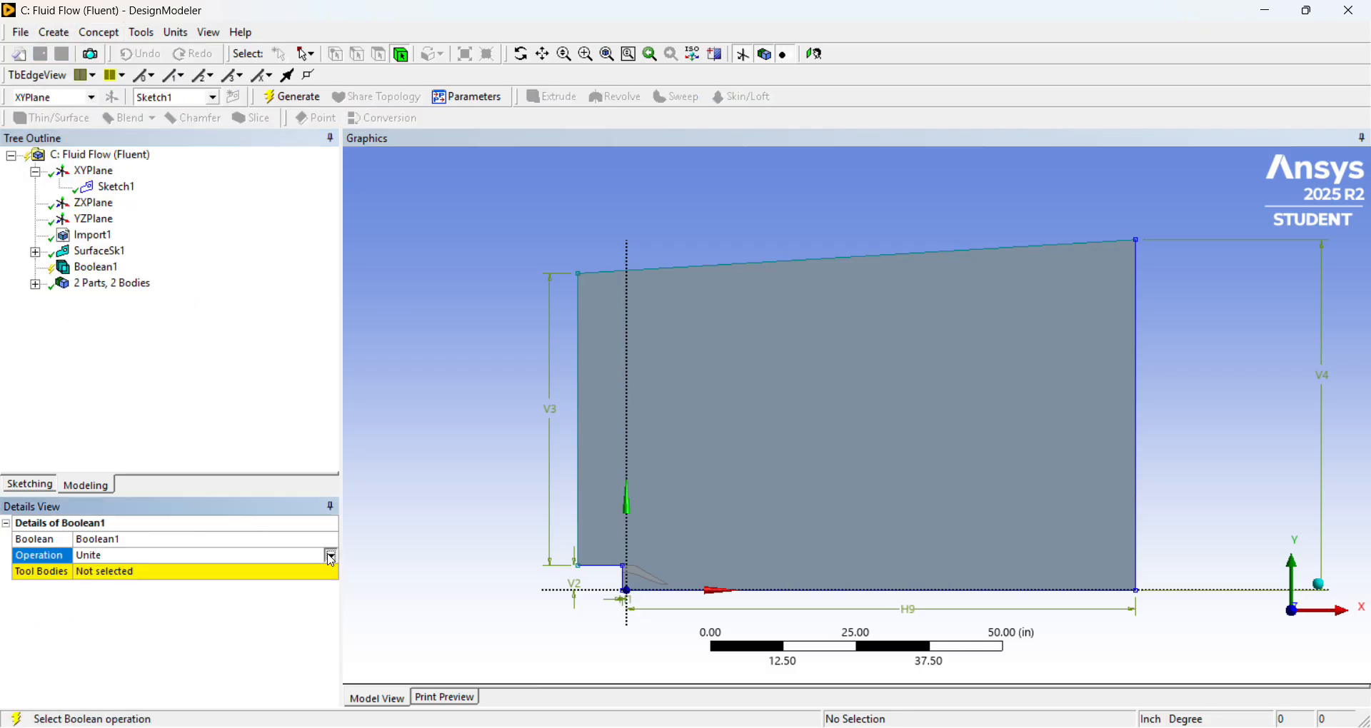
left_click(330, 557)
left_click(297, 583)
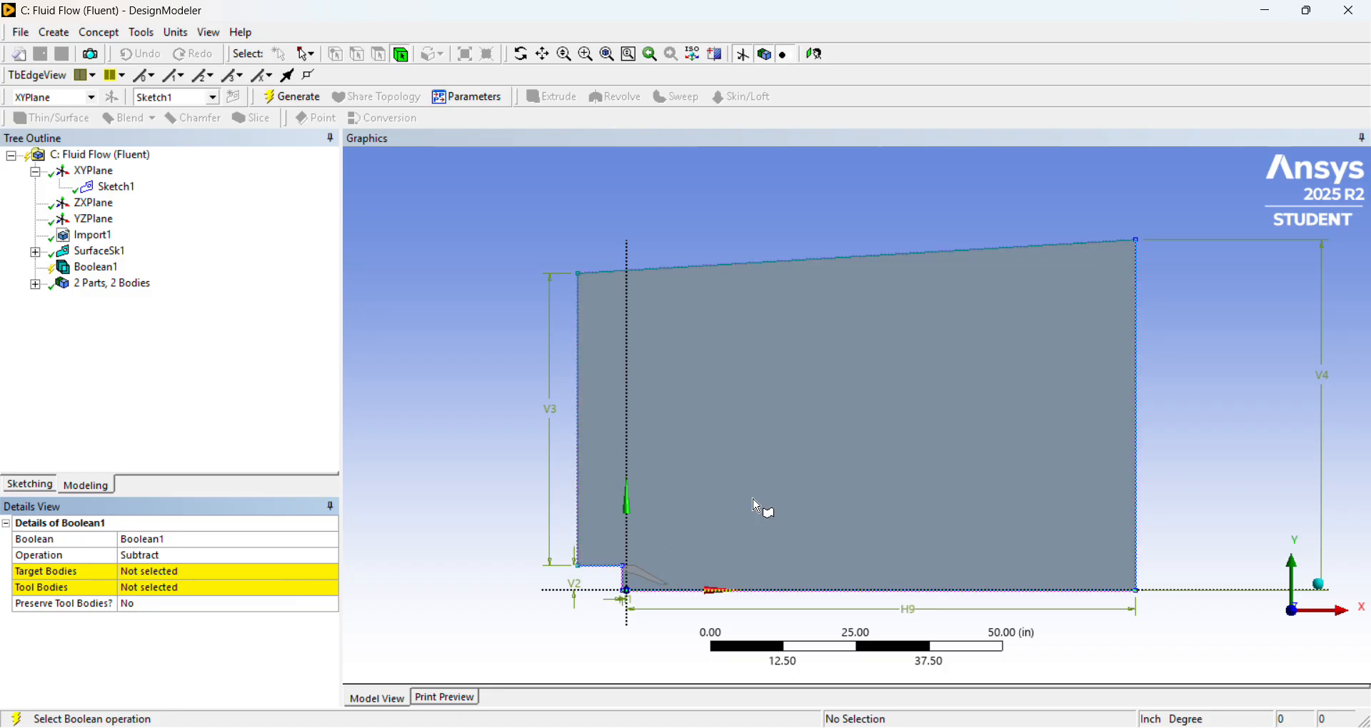
Use the domain surface as the Boolean's target body and the nozzle wall as its tool body, and generate the subtraction.
left_click(173, 574)
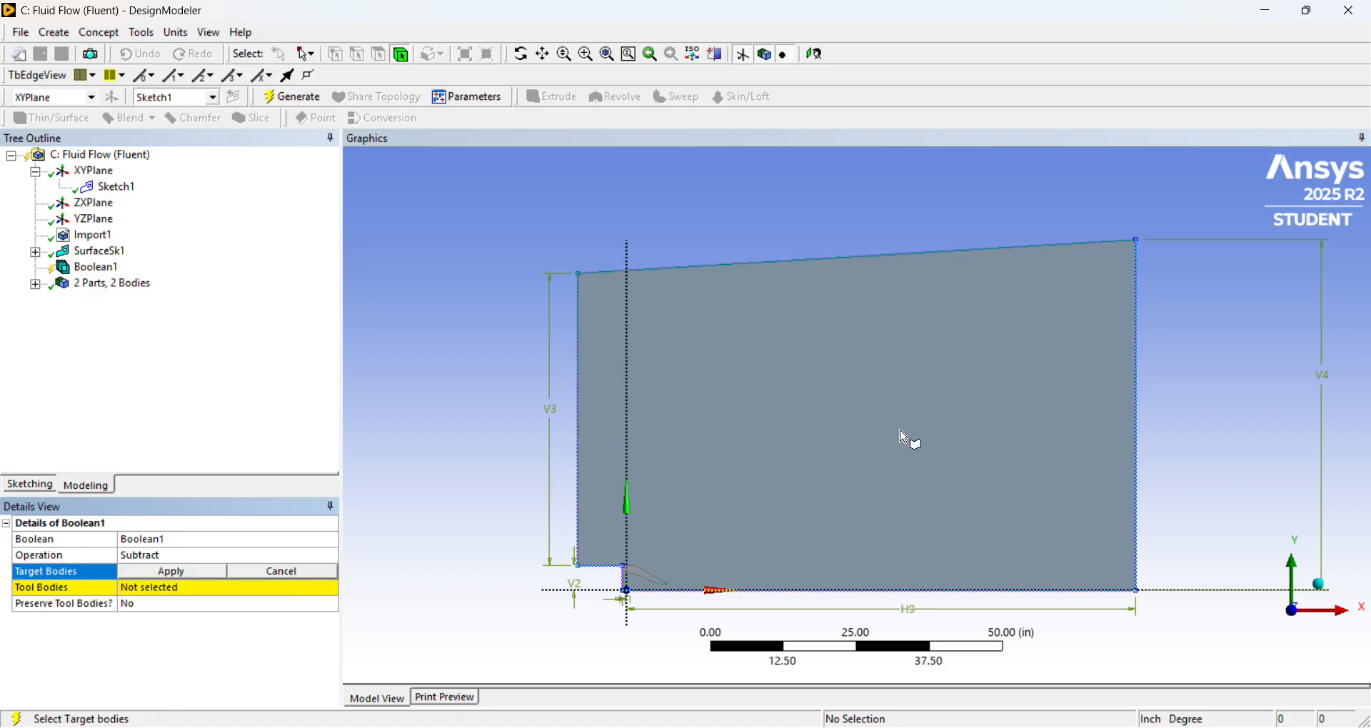
left_click(820, 439)
left_click(193, 573)
left_click(193, 590)
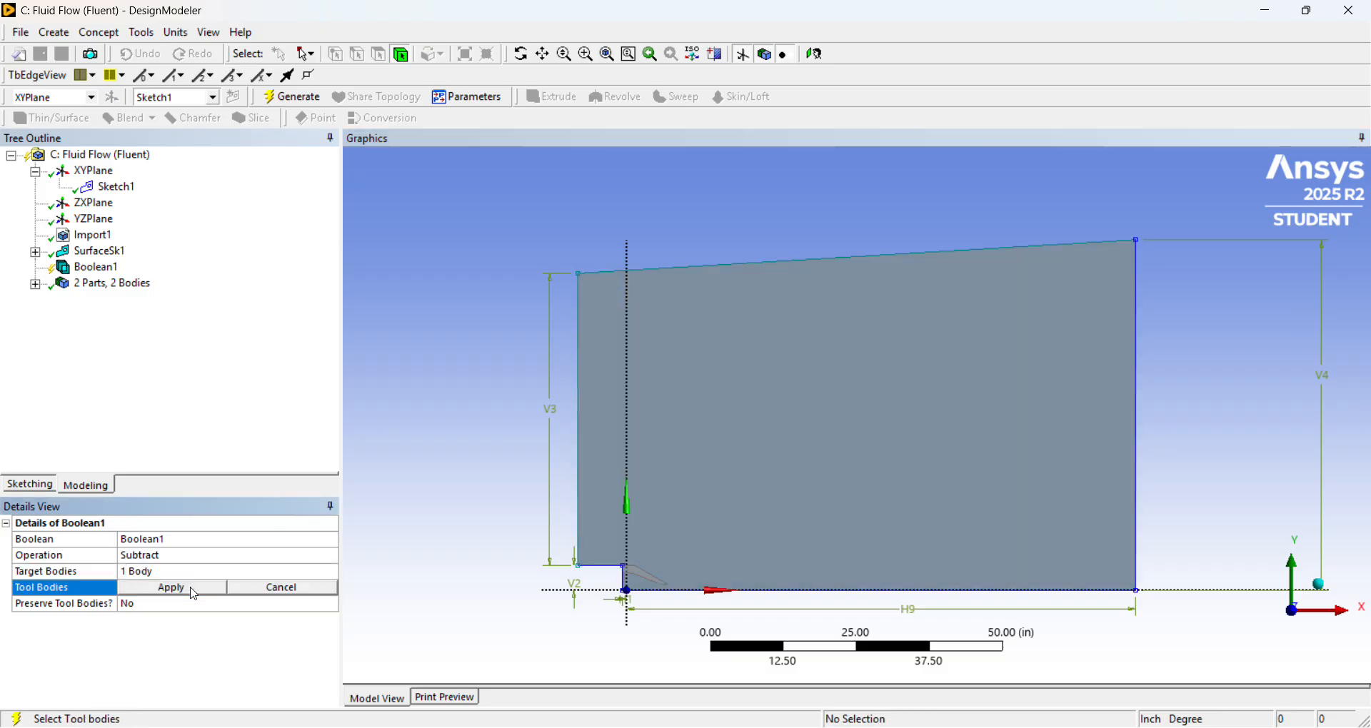
left_click(644, 582)
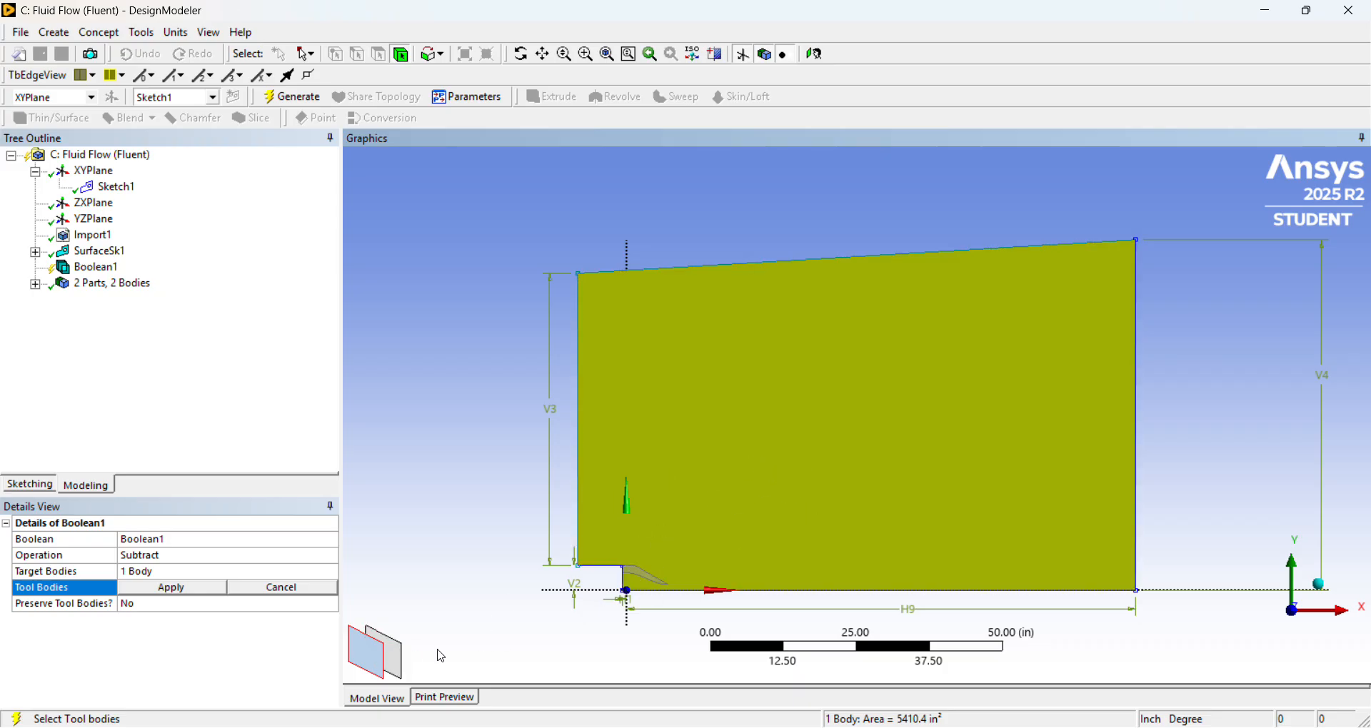
left_click(402, 666)
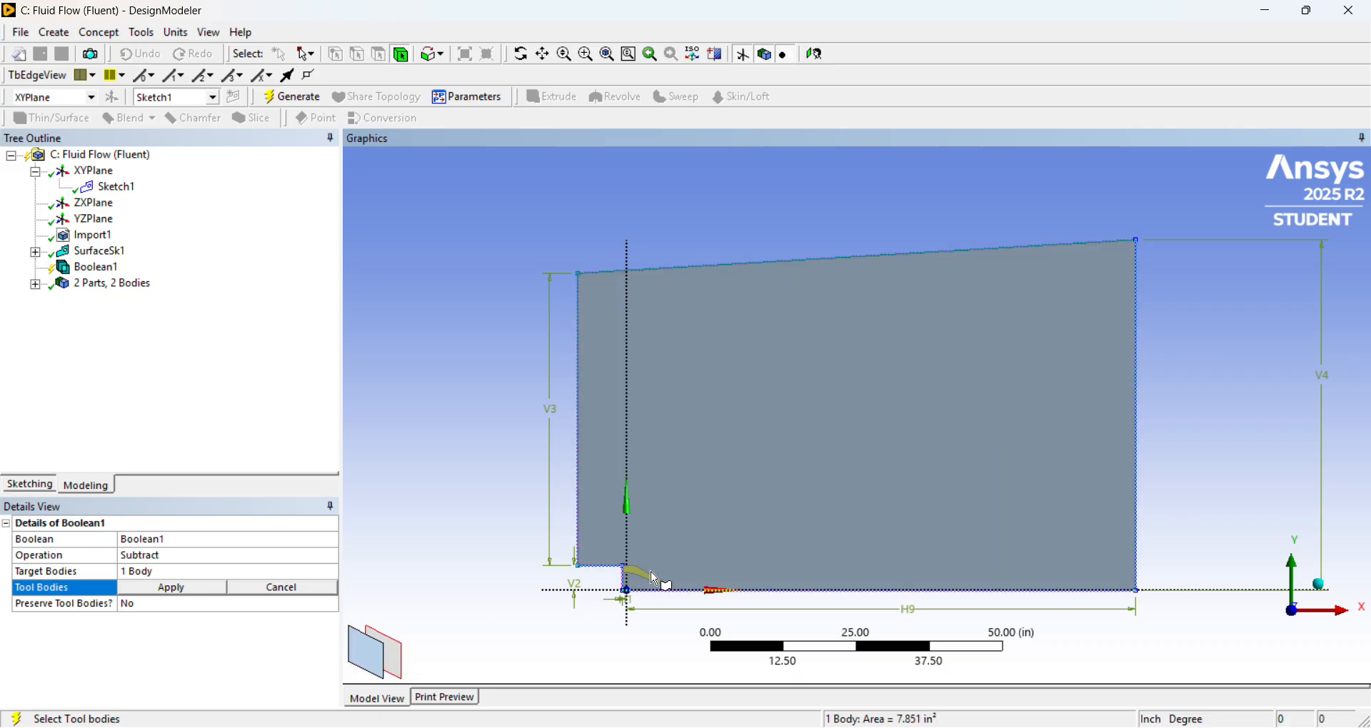
left_click(178, 592)
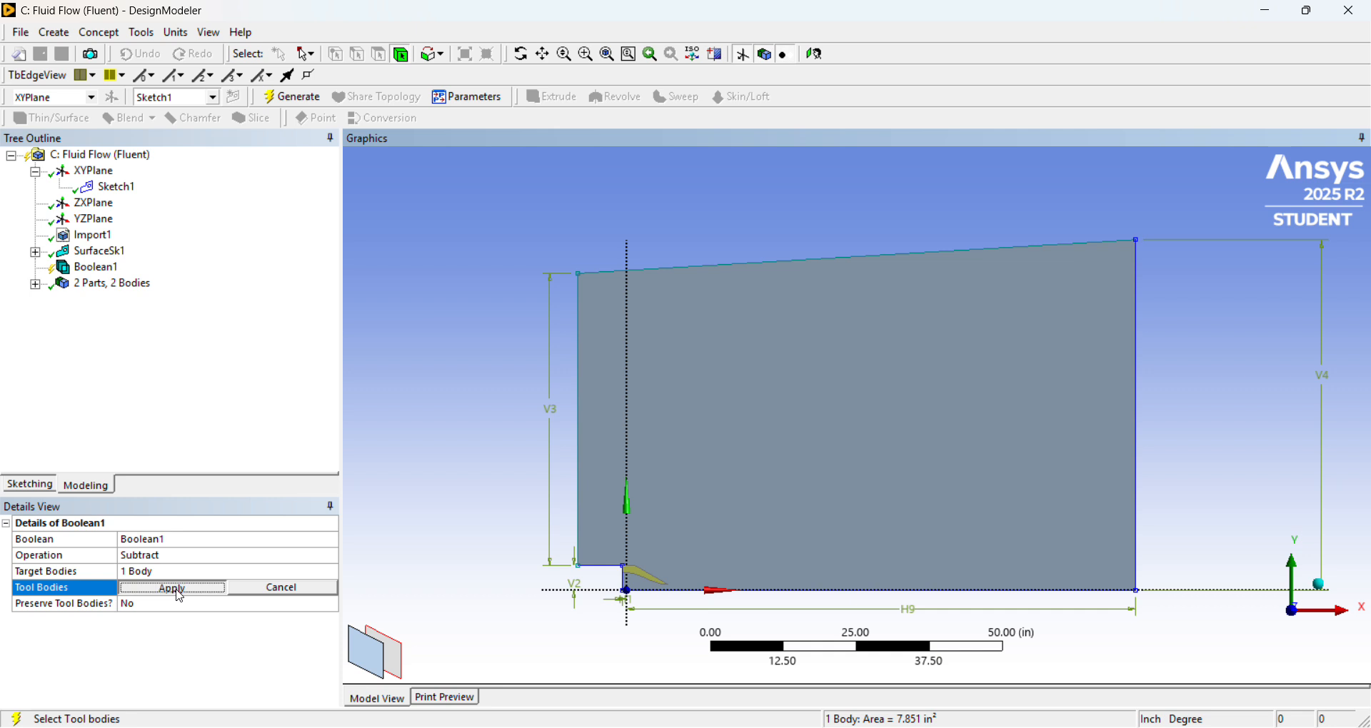
right_click(105, 268)
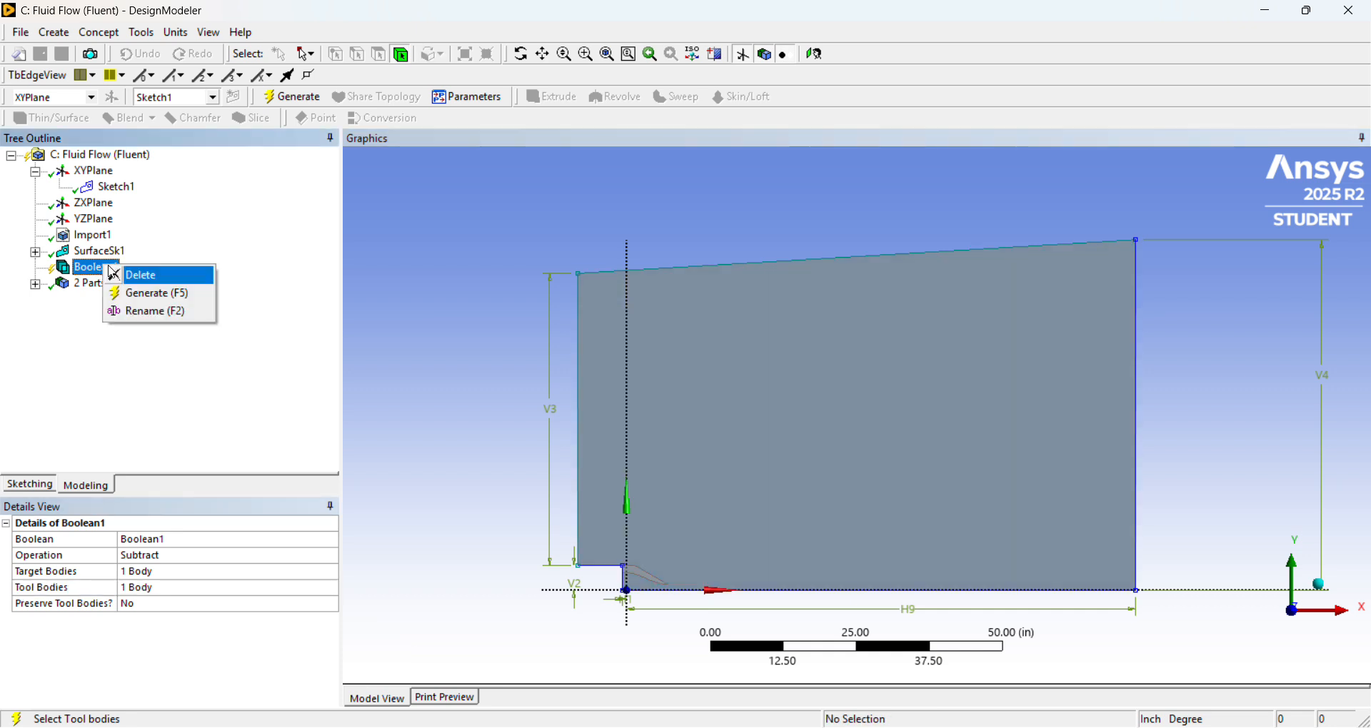
left_click(147, 293)
Examine the flow domain surface and the nozzle wall cut-out near the origin.
scroll(673, 610, "up", 3)
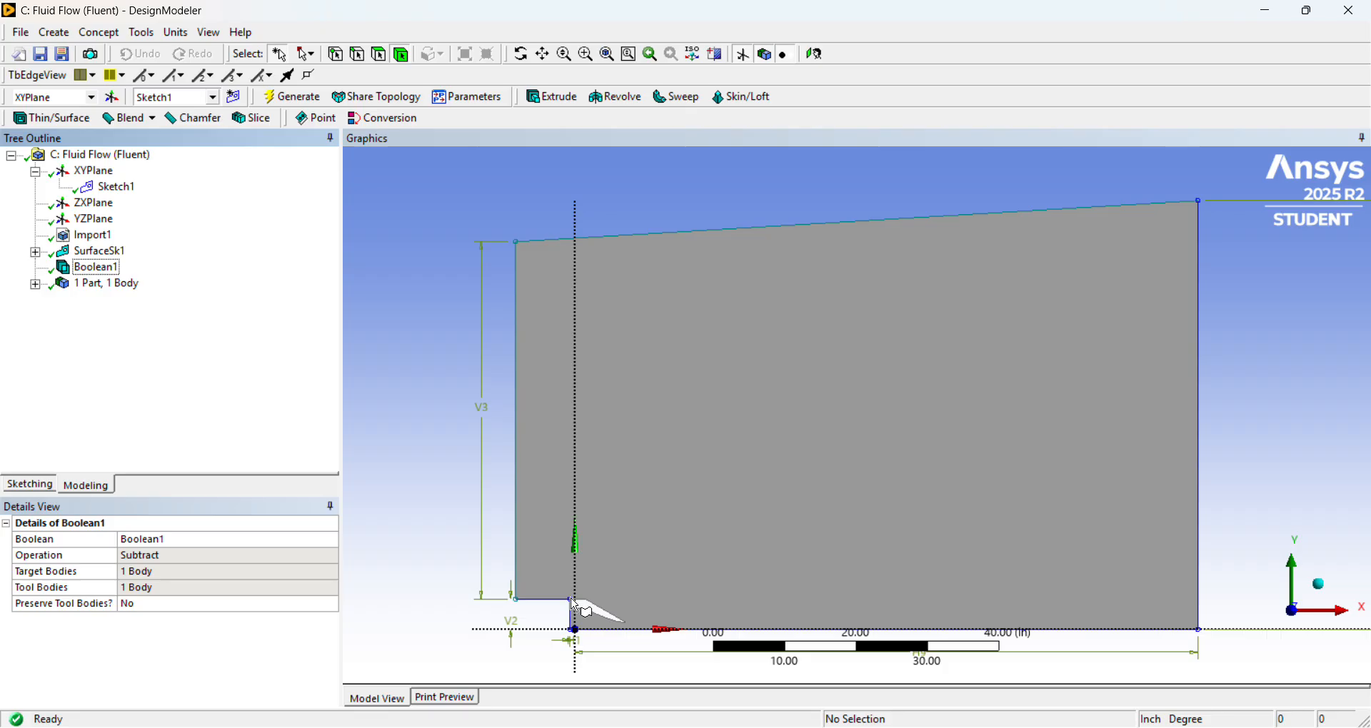
scroll(675, 471, "down", 1)
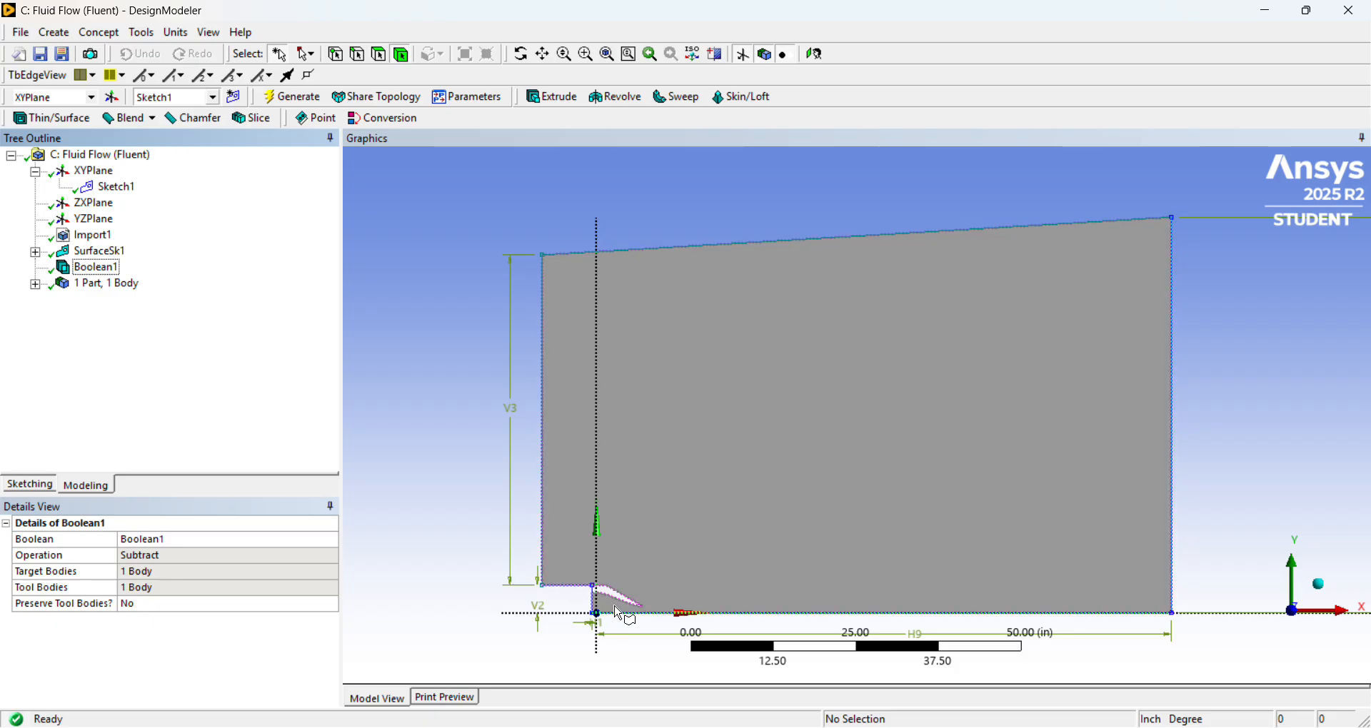
scroll(616, 606, "down", 3)
scroll(647, 604, "up", 3)
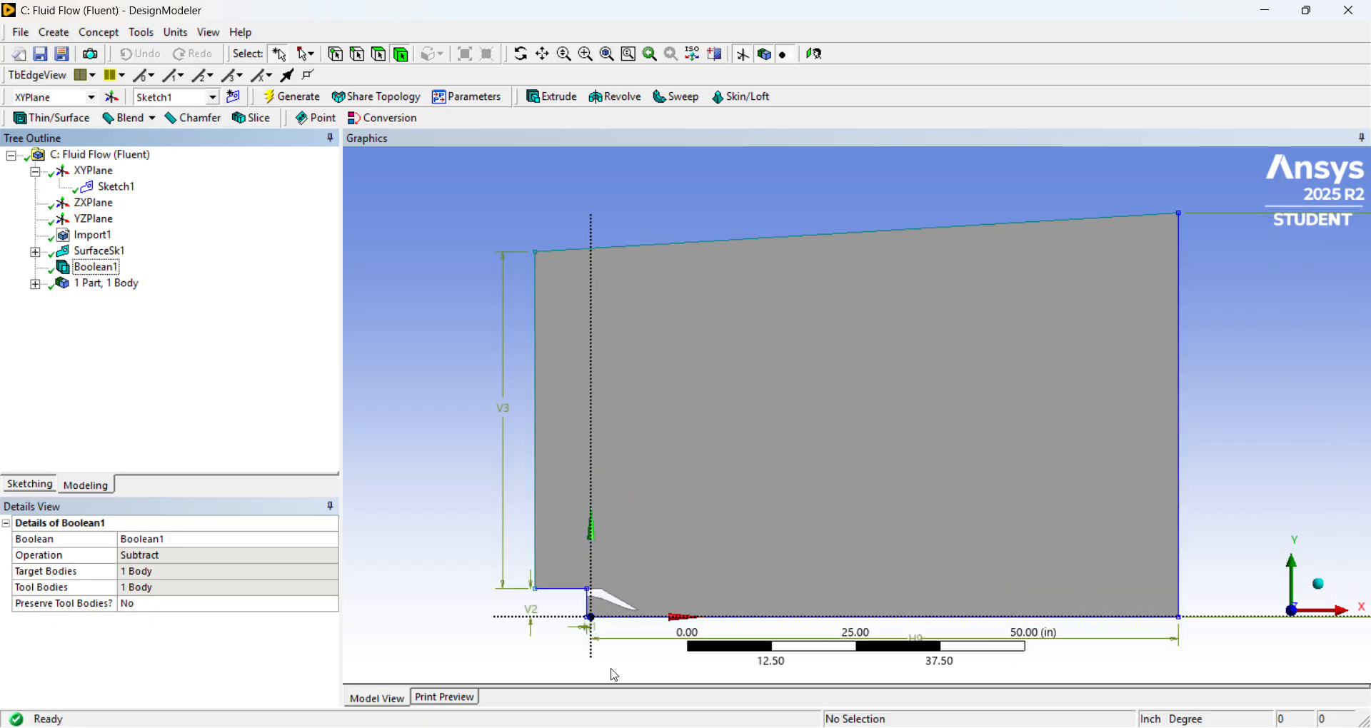
scroll(612, 667, "up", 3)
scroll(629, 594, "down", 3)
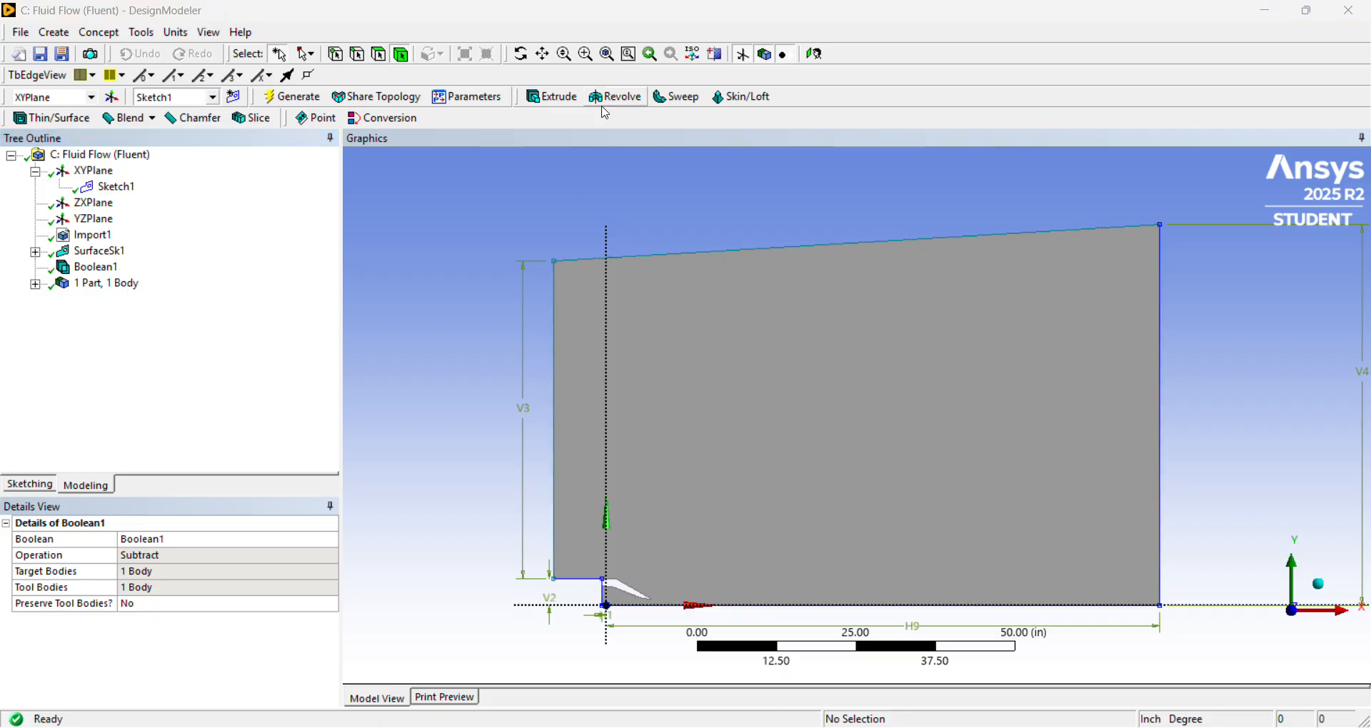
left_click(571, 554)
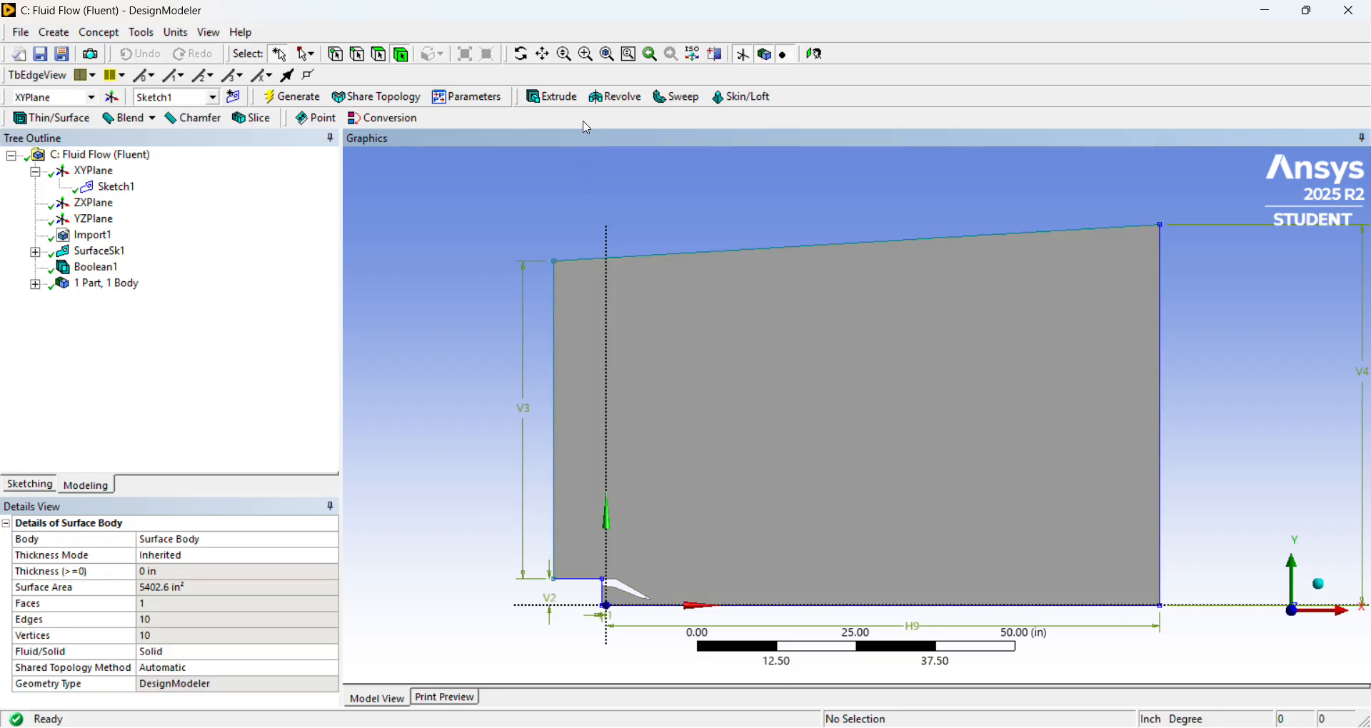
left_click(566, 57)
left_click_drag(551, 545, 532, 518)
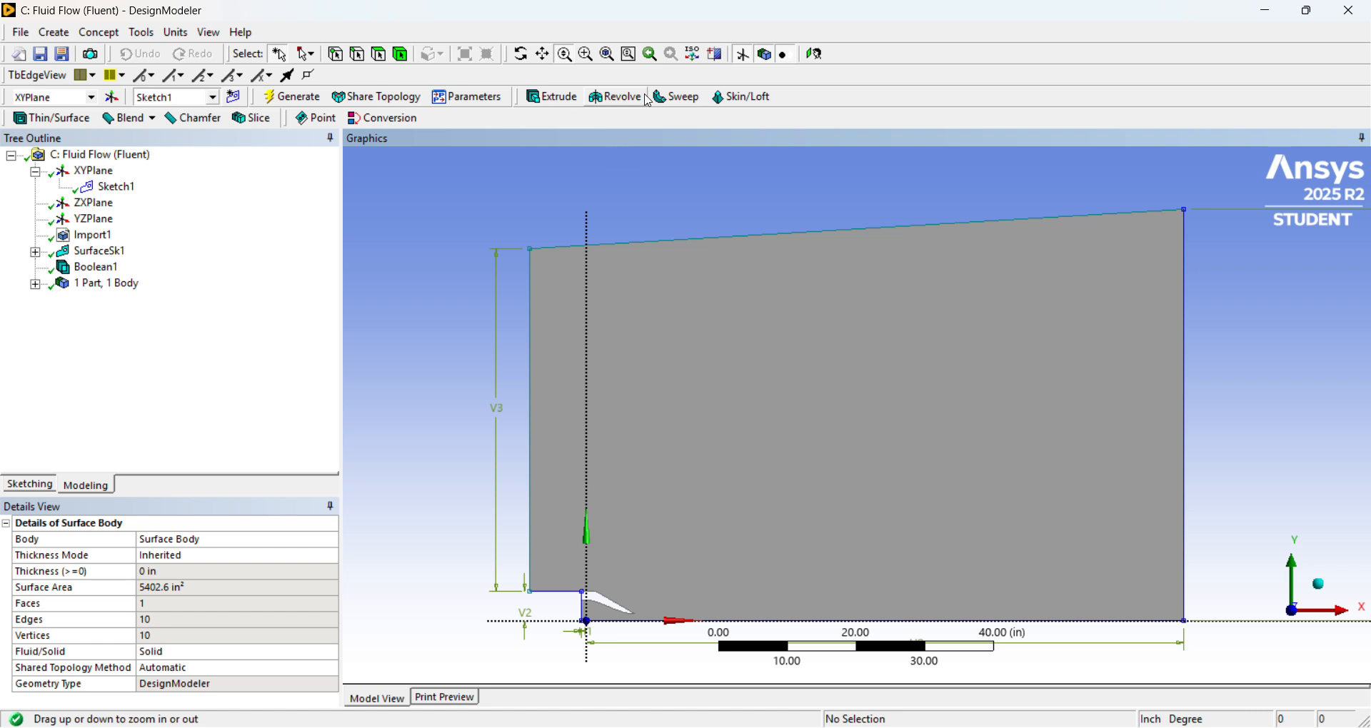
left_click_drag(600, 407, 609, 303)
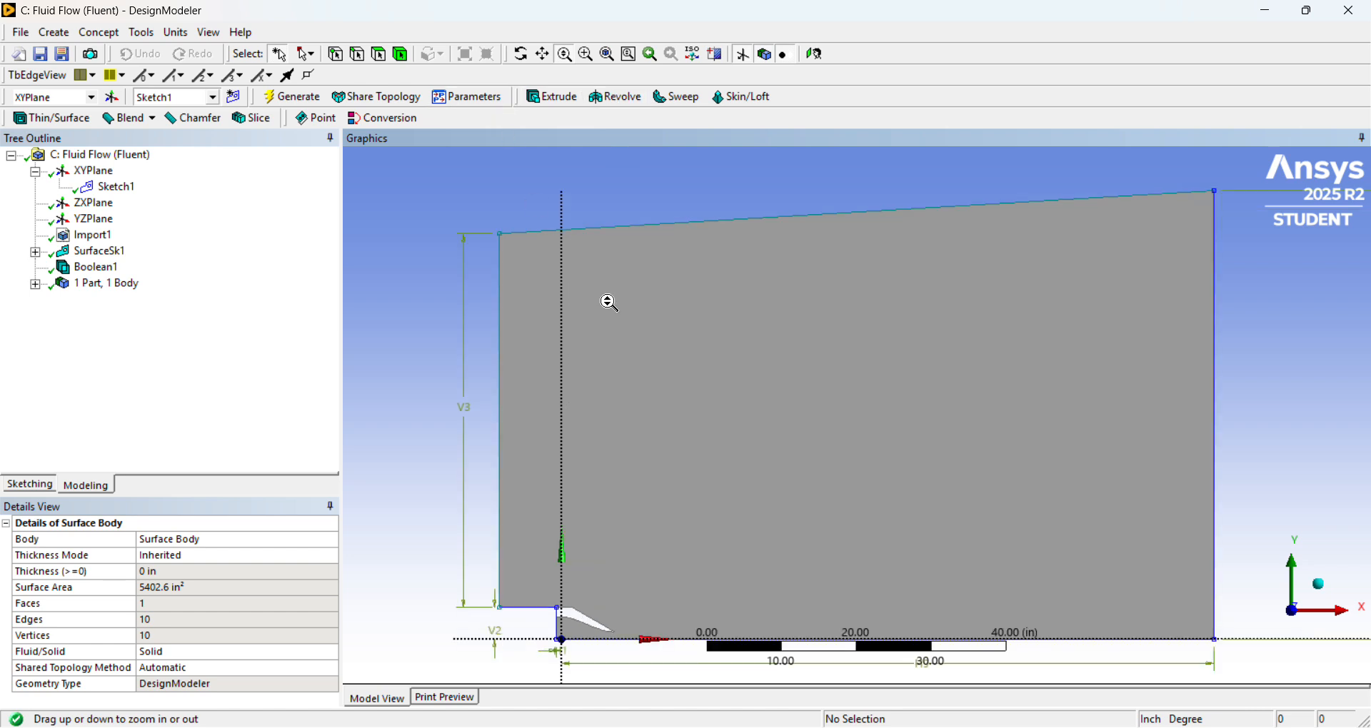
left_click_drag(559, 604, 557, 640)
scroll(584, 593, "down", 2)
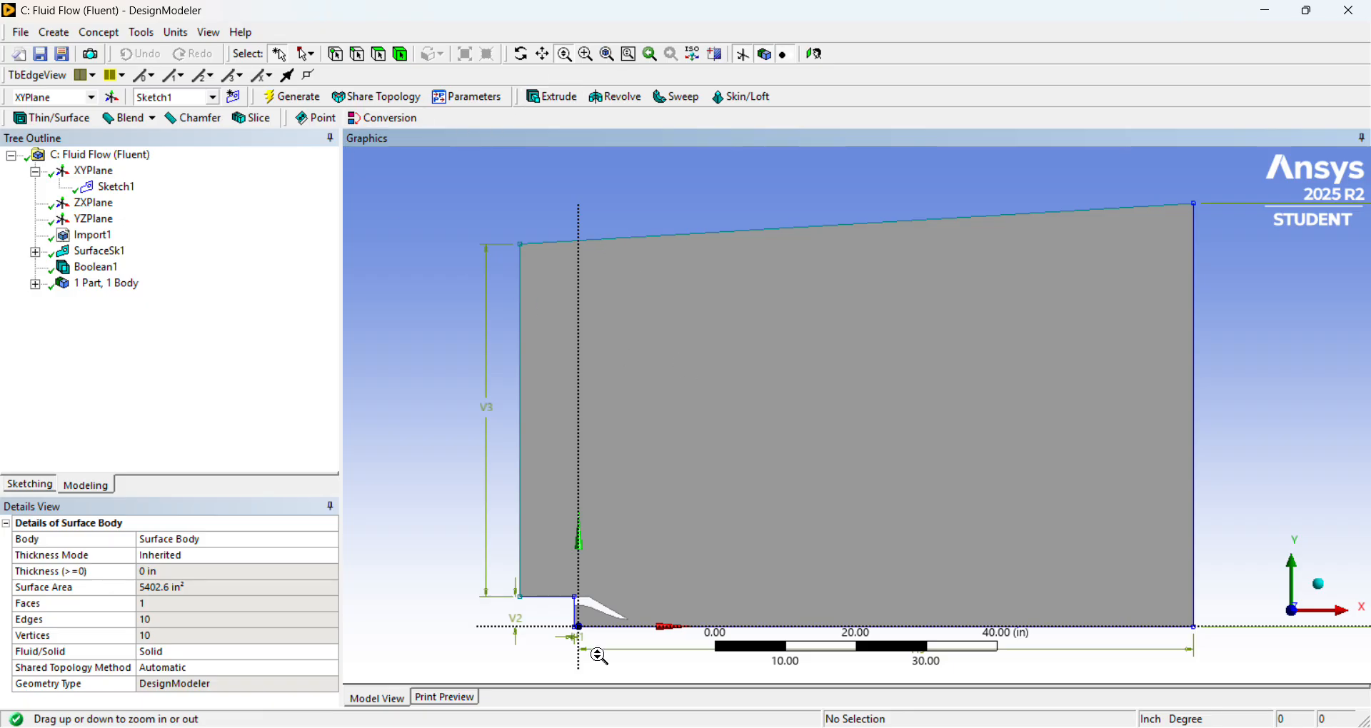
left_click_drag(598, 656, 600, 624)
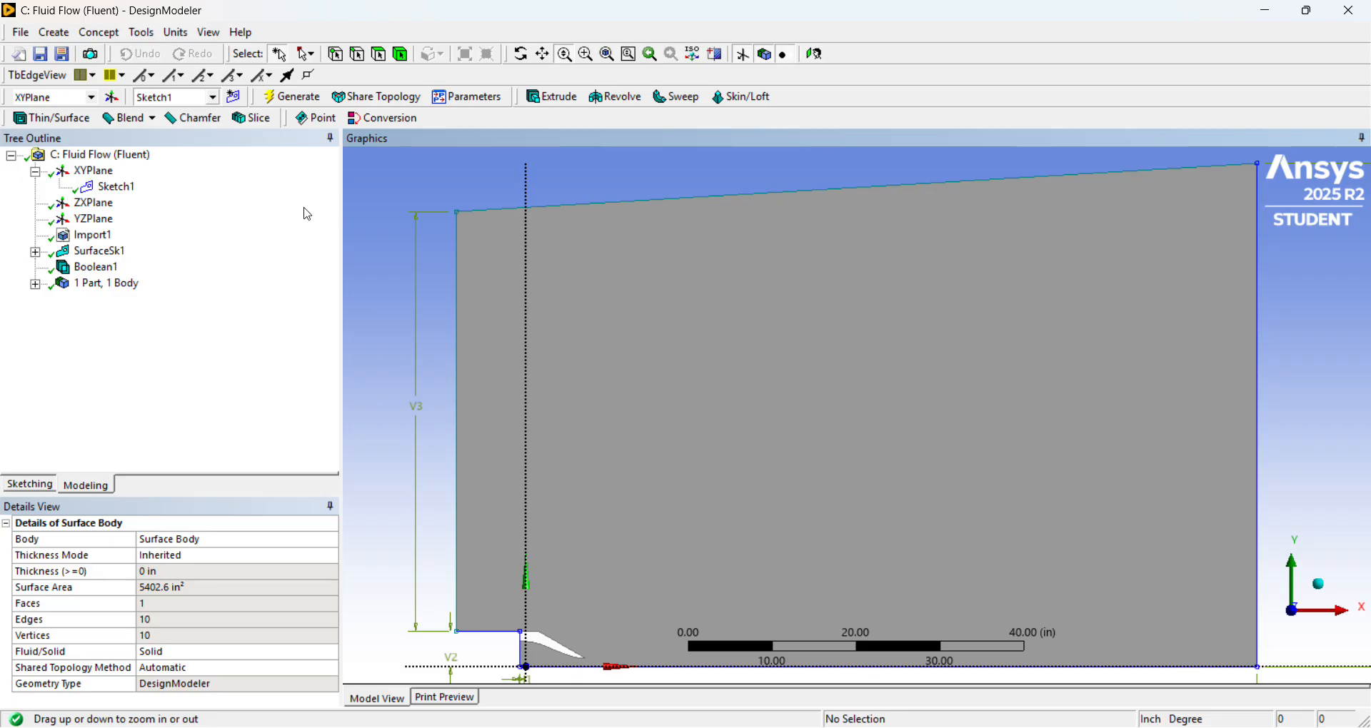
Select Sketch1 to review its dimensions with the whole flow domain in view.
left_click(118, 188)
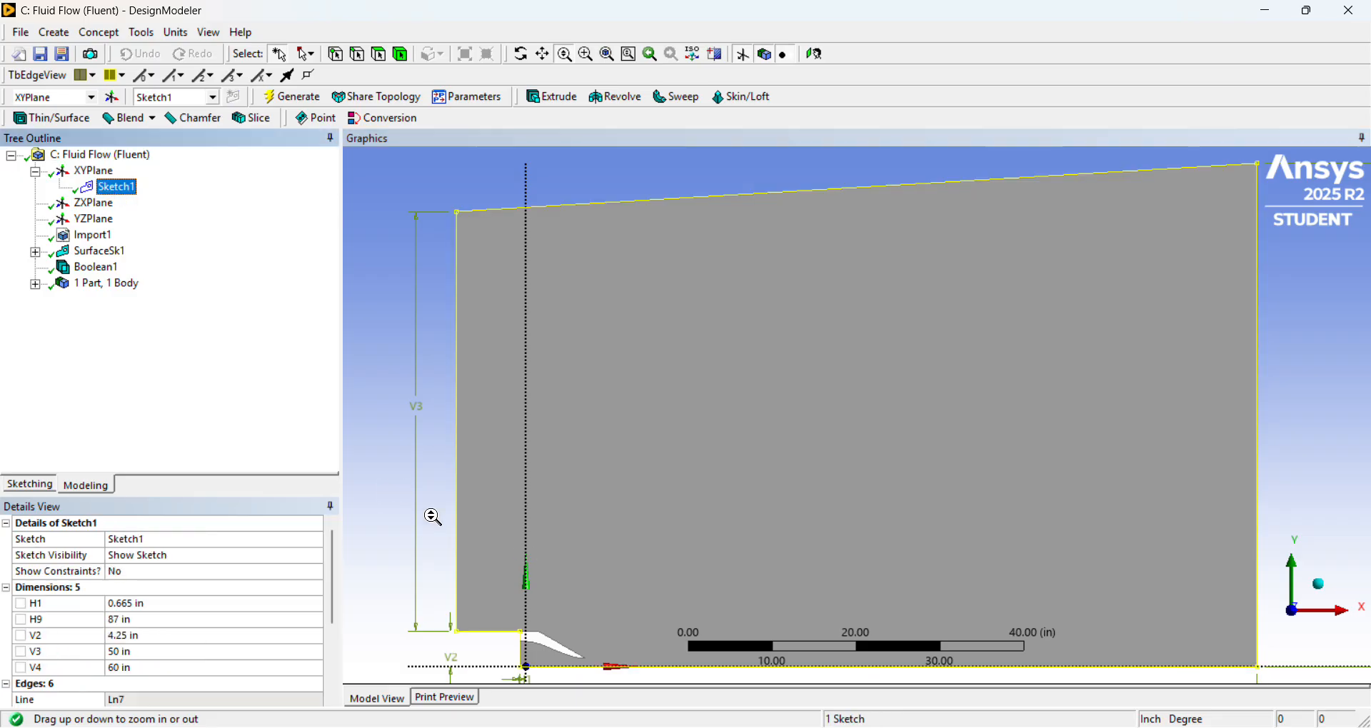
left_click(401, 427)
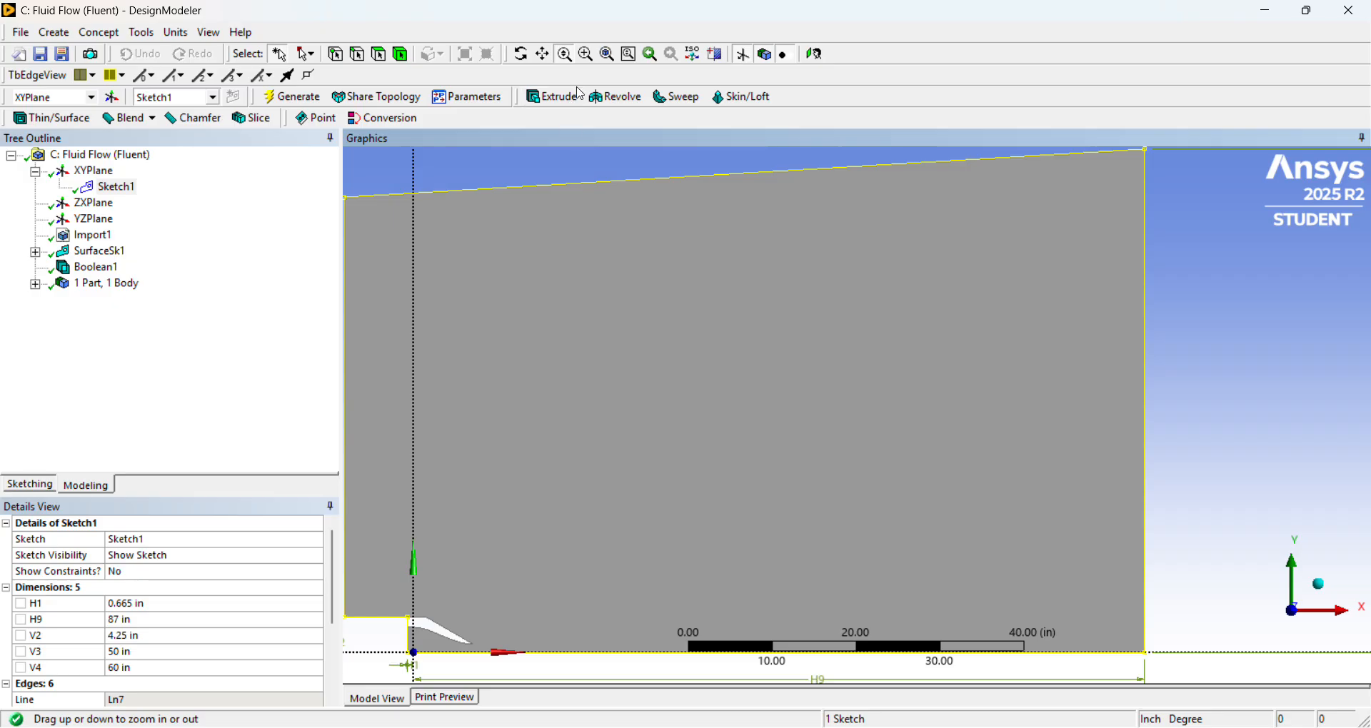
left_click(561, 57)
middle_click_drag(686, 294, 686, 468, "shift")
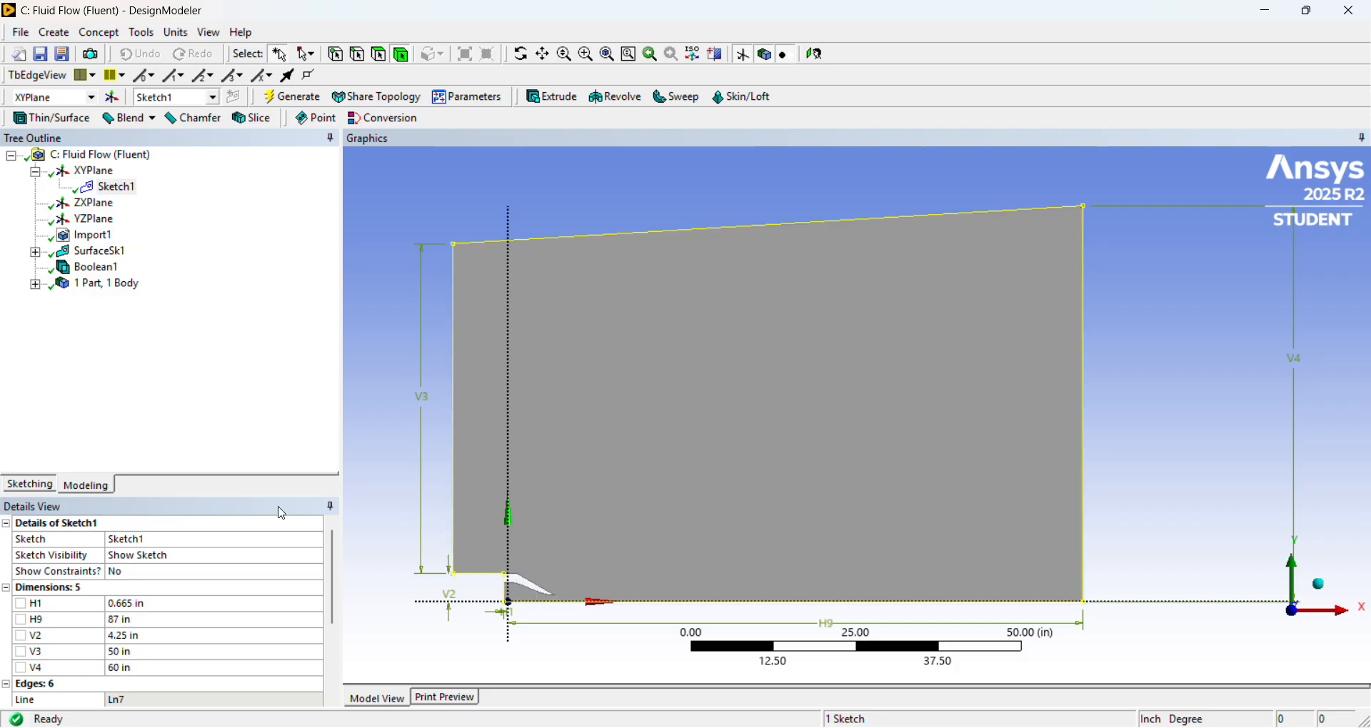
Check the XY plane, the short horizontal and long vertical edges upstream of the nozzle, and the flow domain face.
left_click(89, 174)
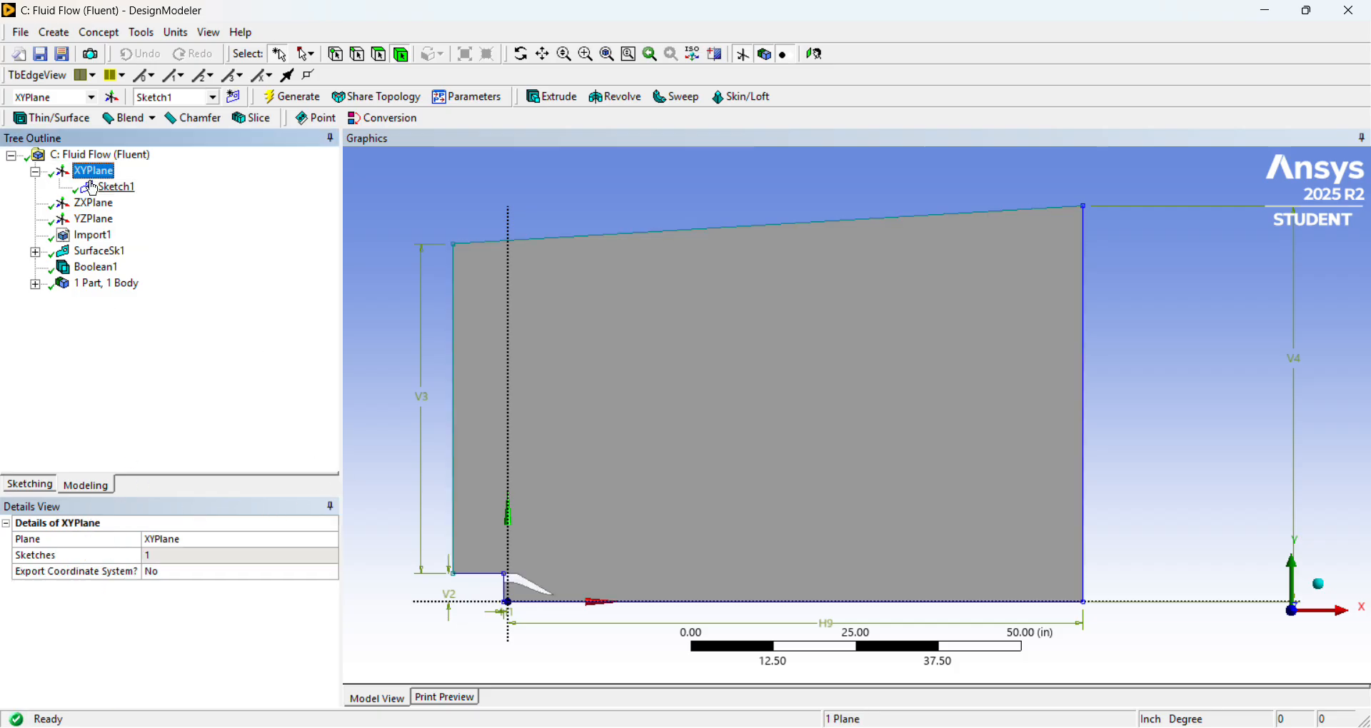
left_click(89, 488)
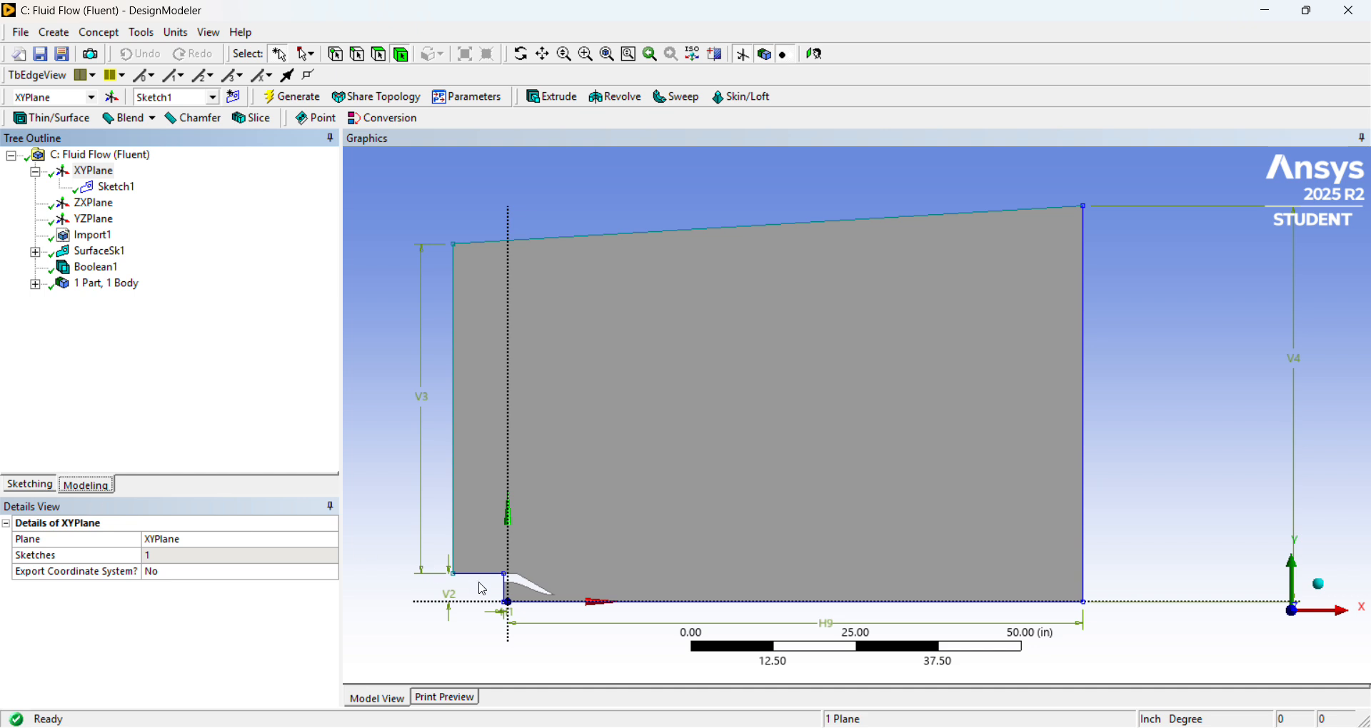
left_click(356, 60)
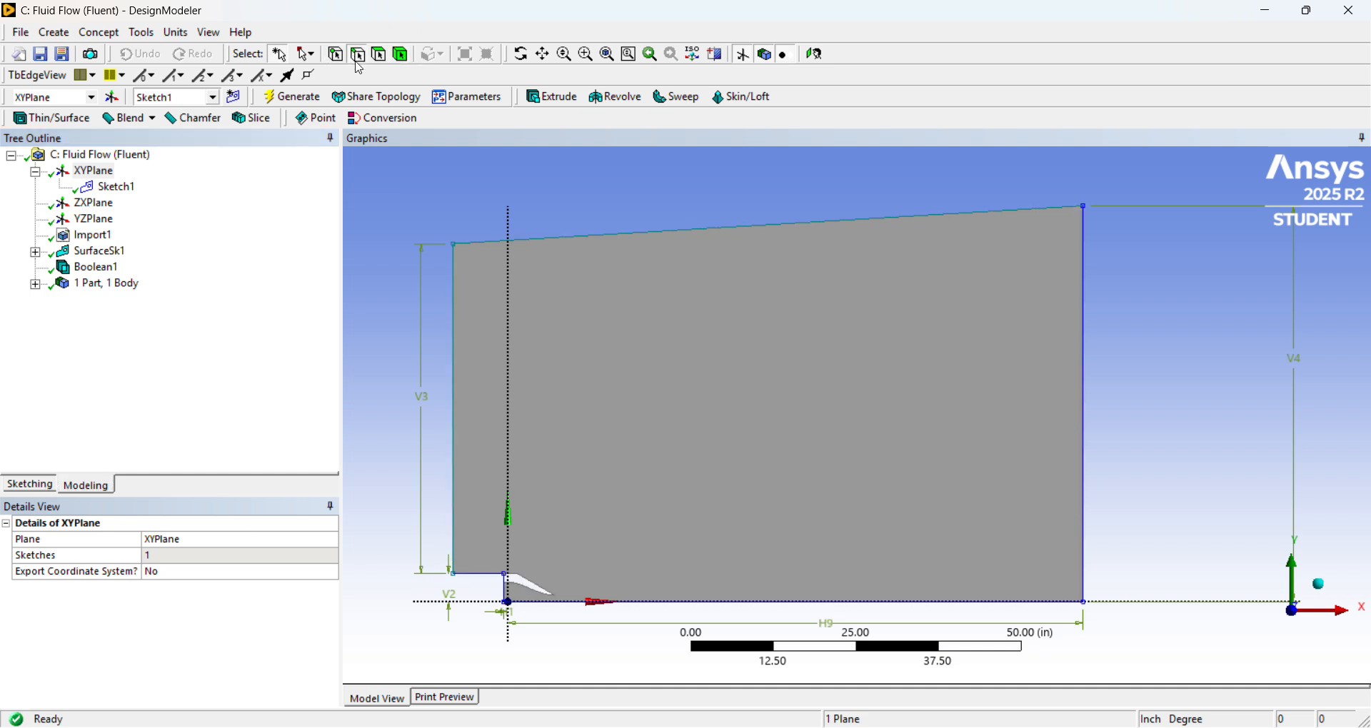
left_click(489, 574)
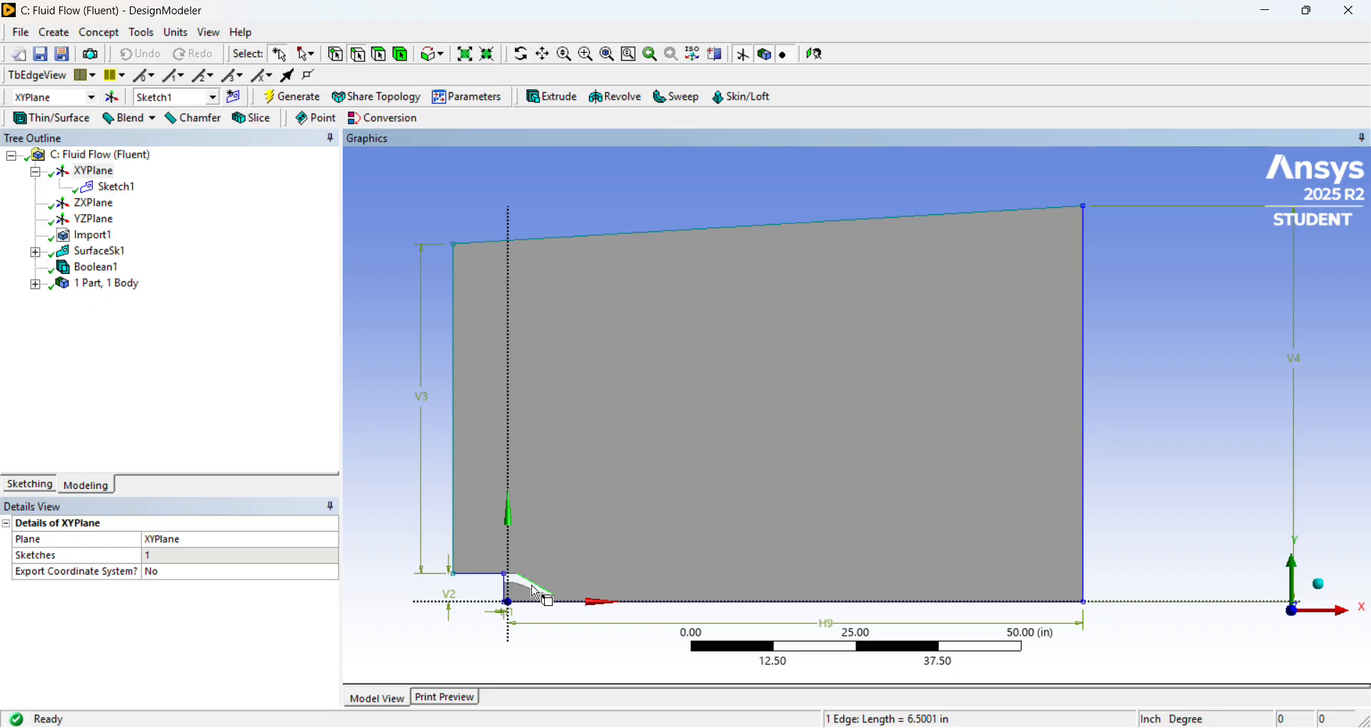
left_click(457, 553)
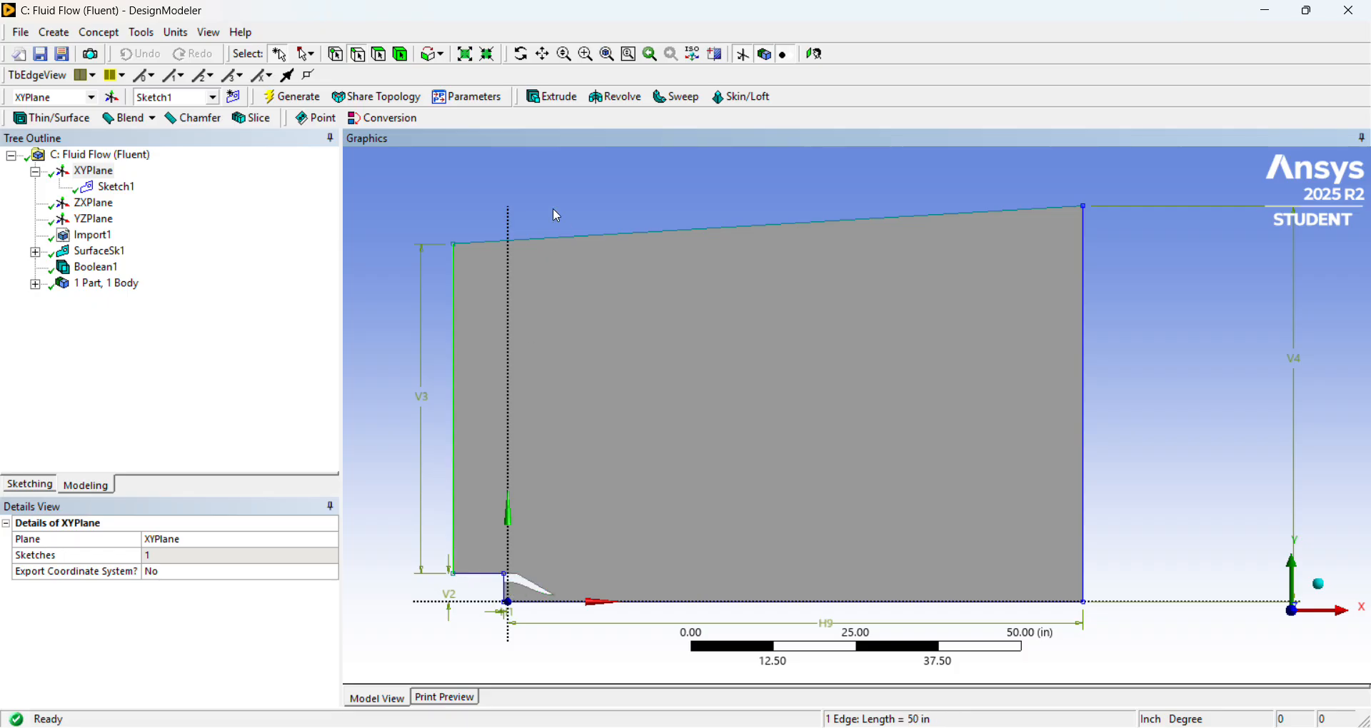
left_click(384, 60)
left_click(616, 379)
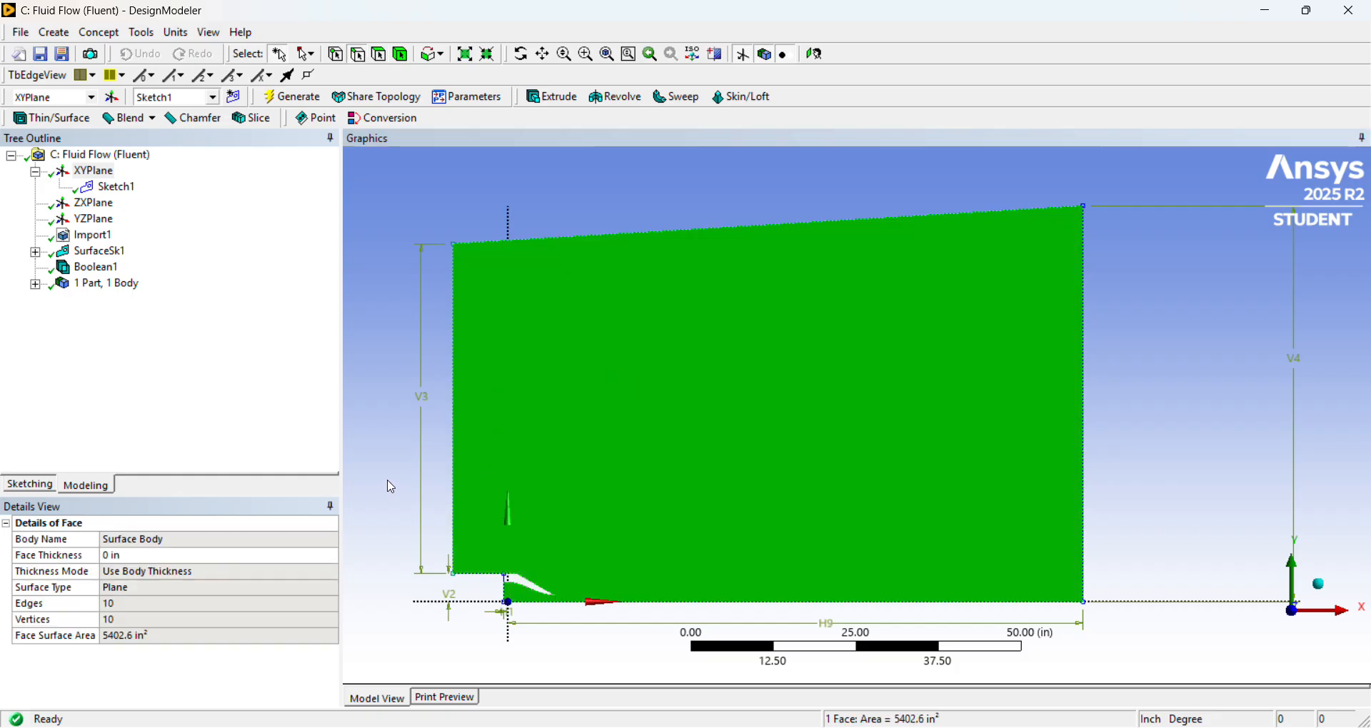
left_click(411, 470)
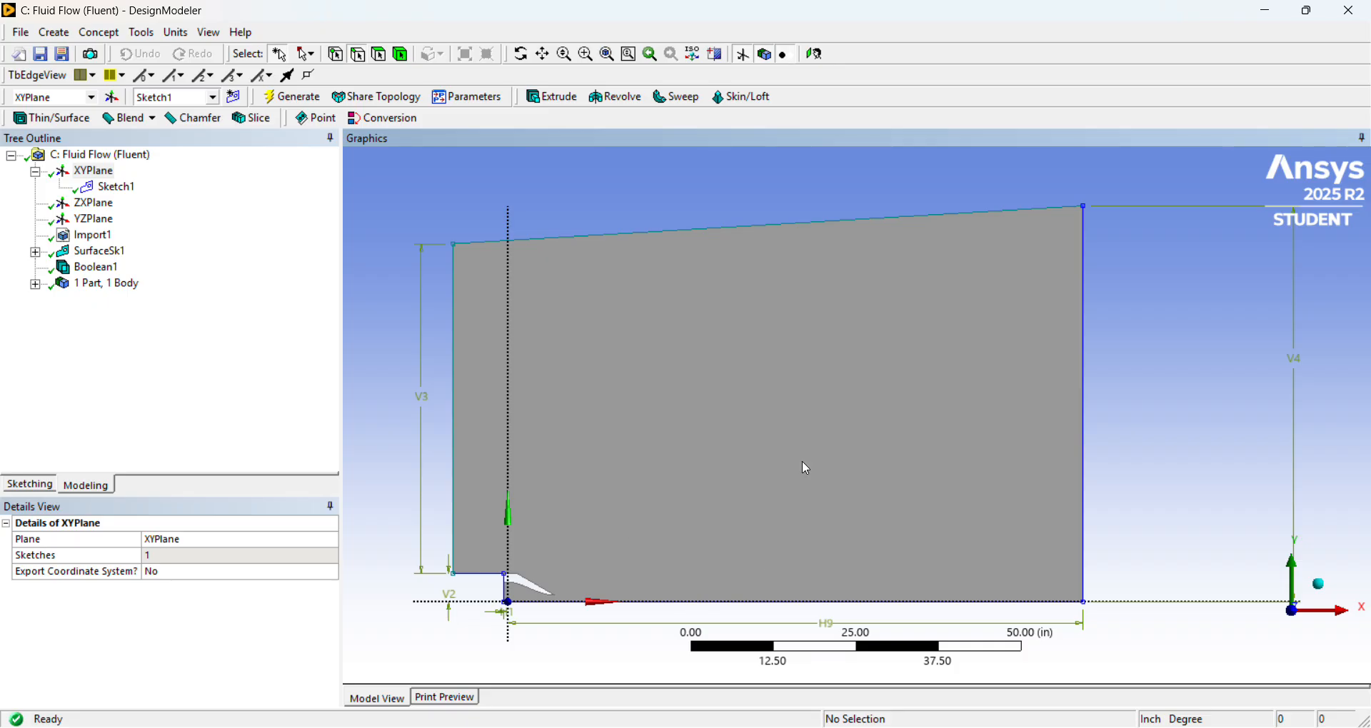
Add a Freeze feature that freezes the flow domain surface body.
left_click(62, 33)
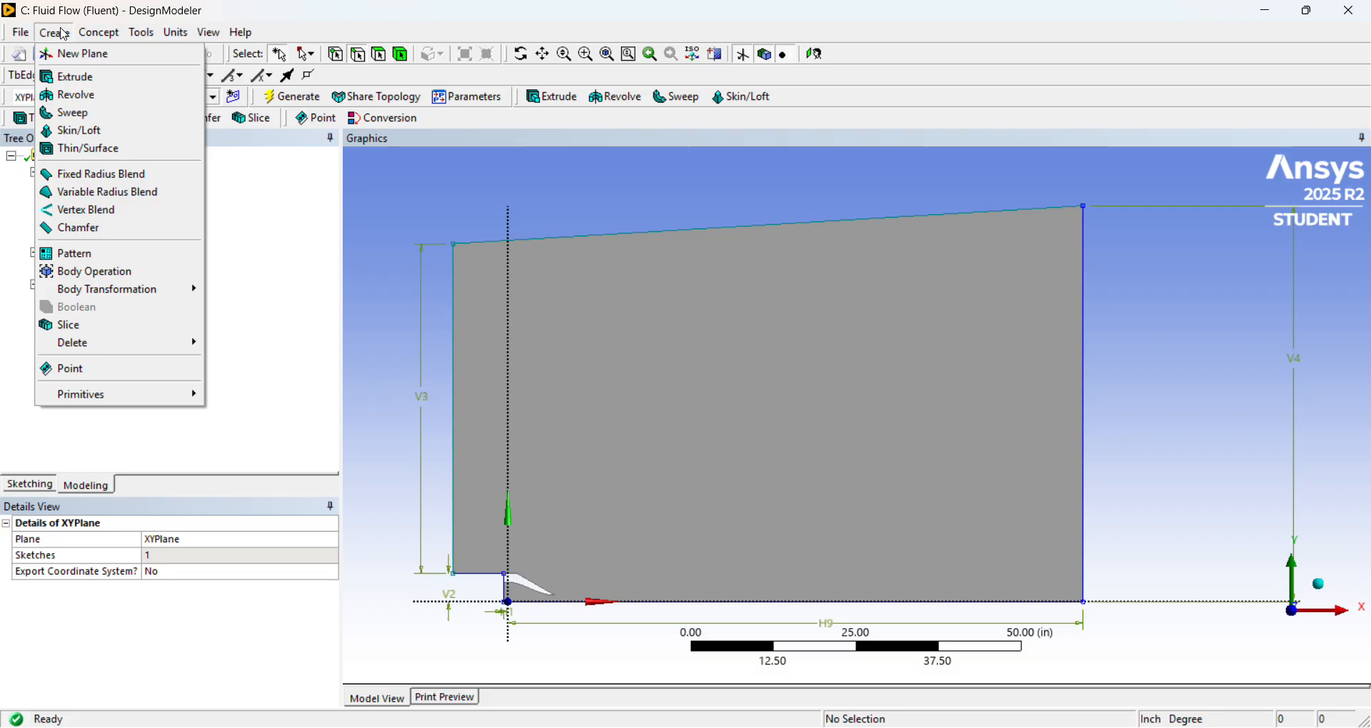
mouse_move(147, 33)
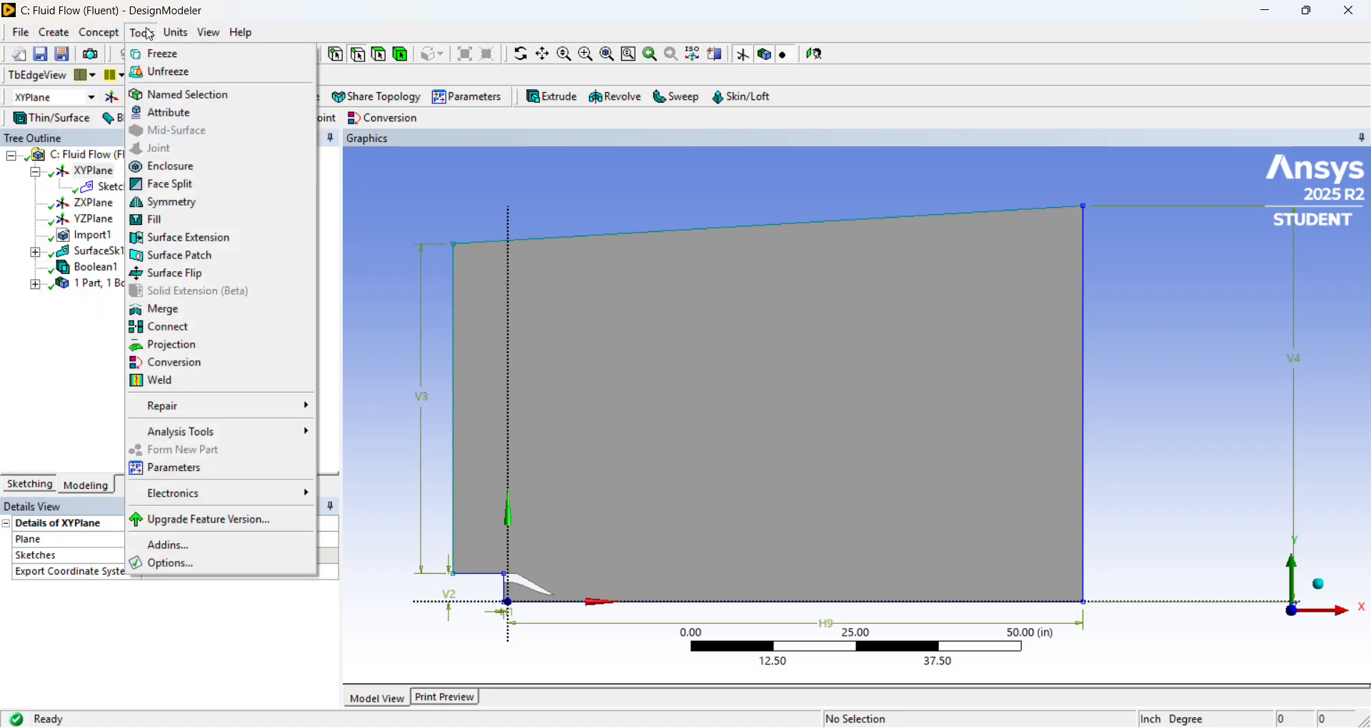
left_click(159, 54)
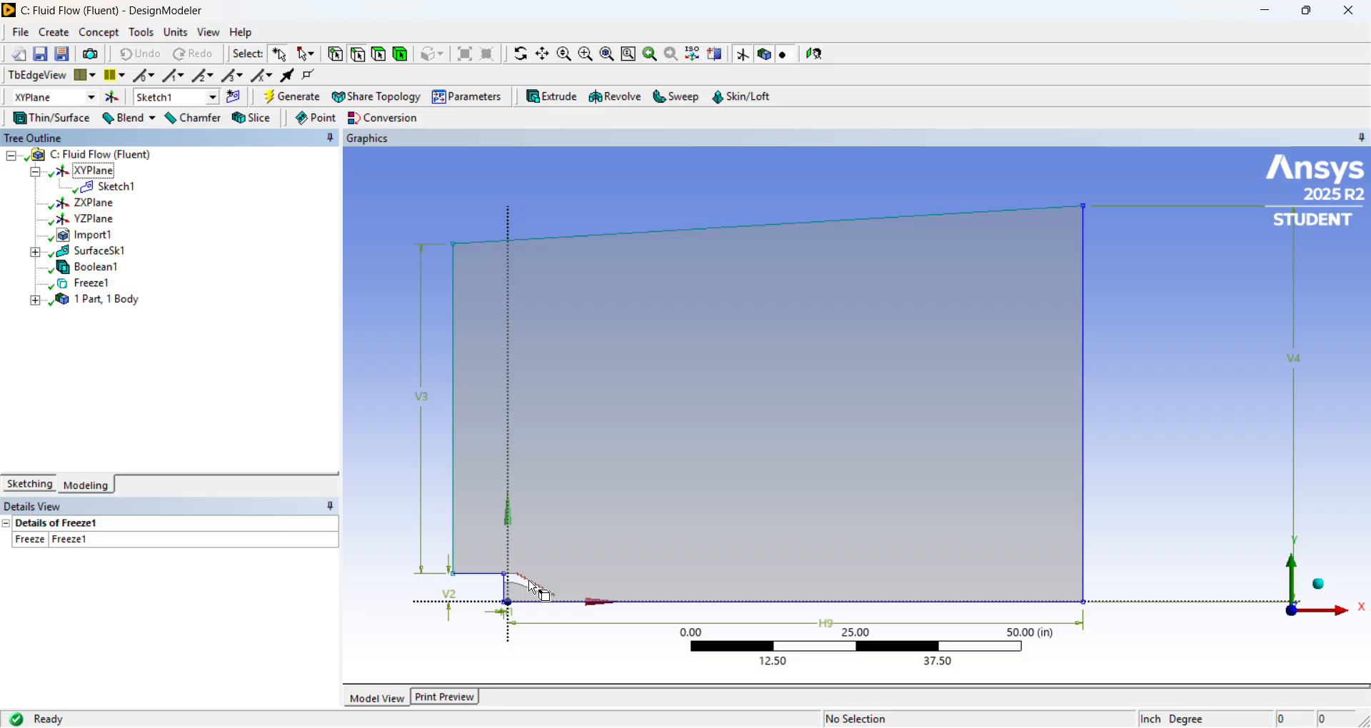
Switch to the browser PDFs, review the ARN2 nozzle drawing, boundary condition figure and subsonic jet grid, and return to DesignModeler.
key("alt+Tab")
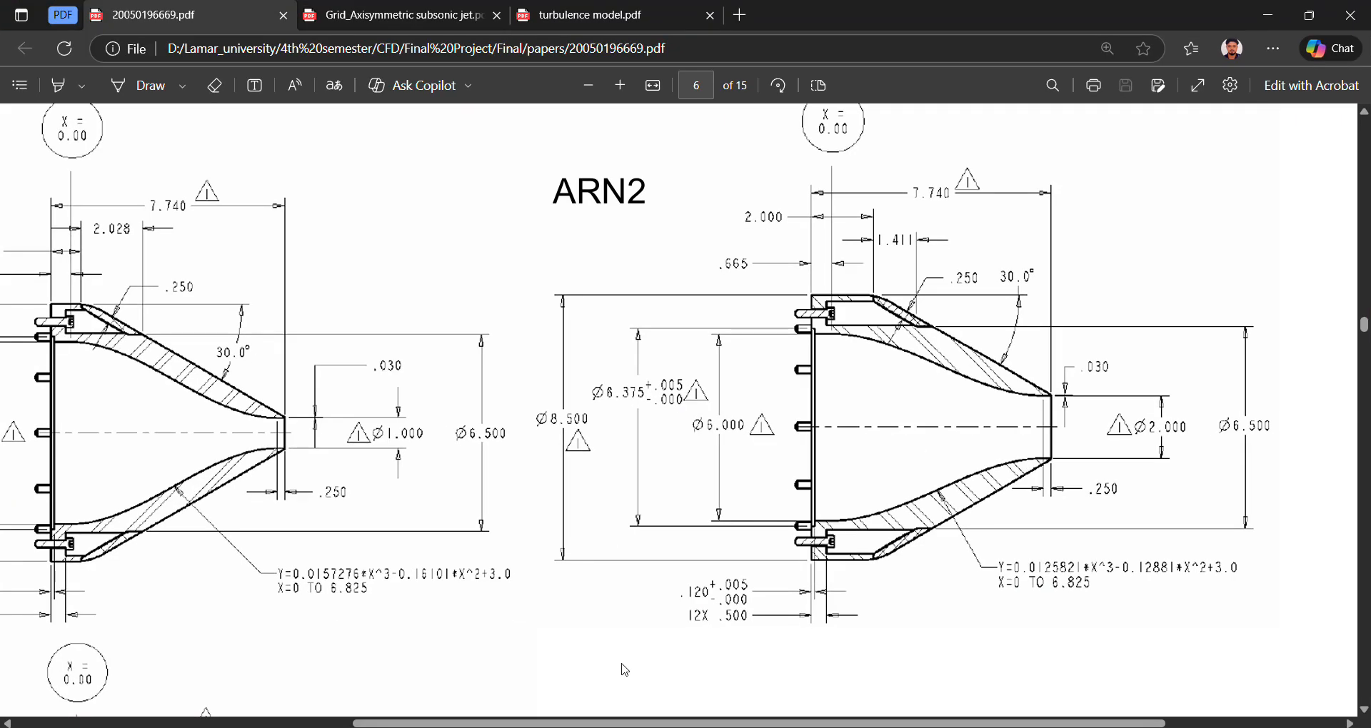
left_click(545, 22)
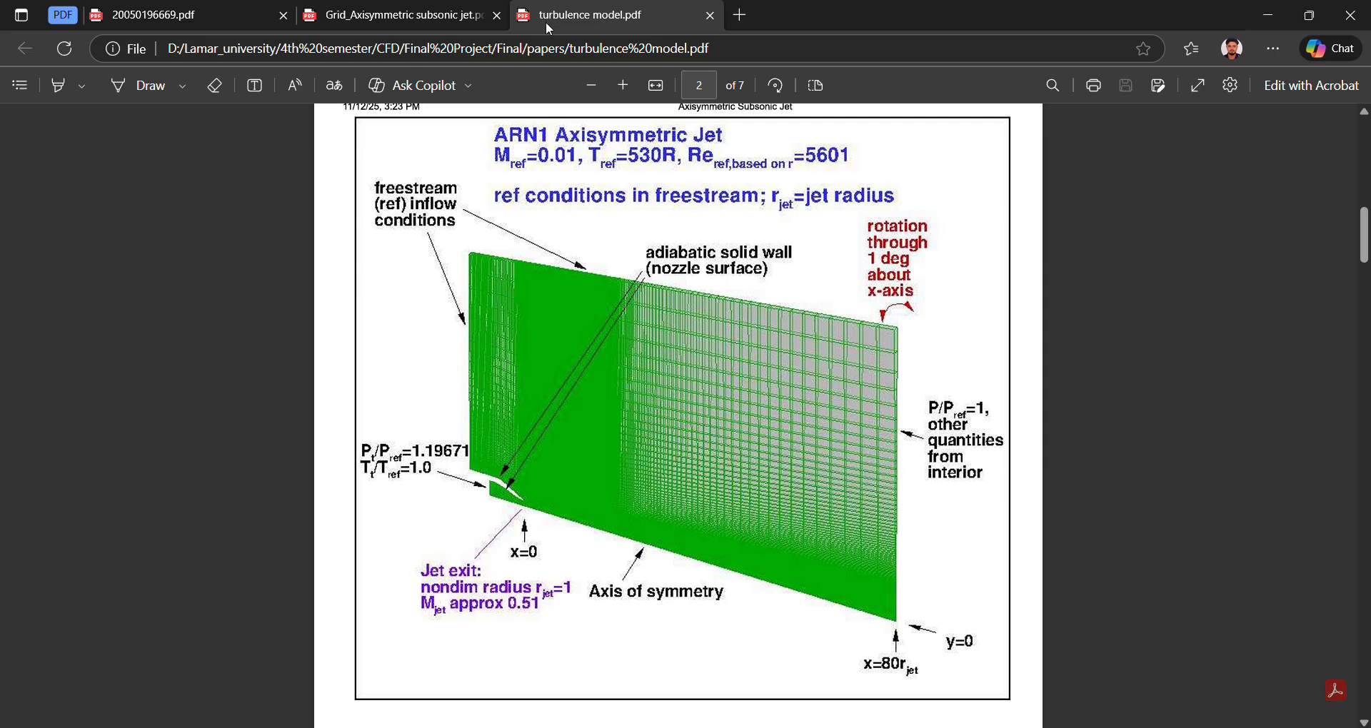
left_click(422, 15)
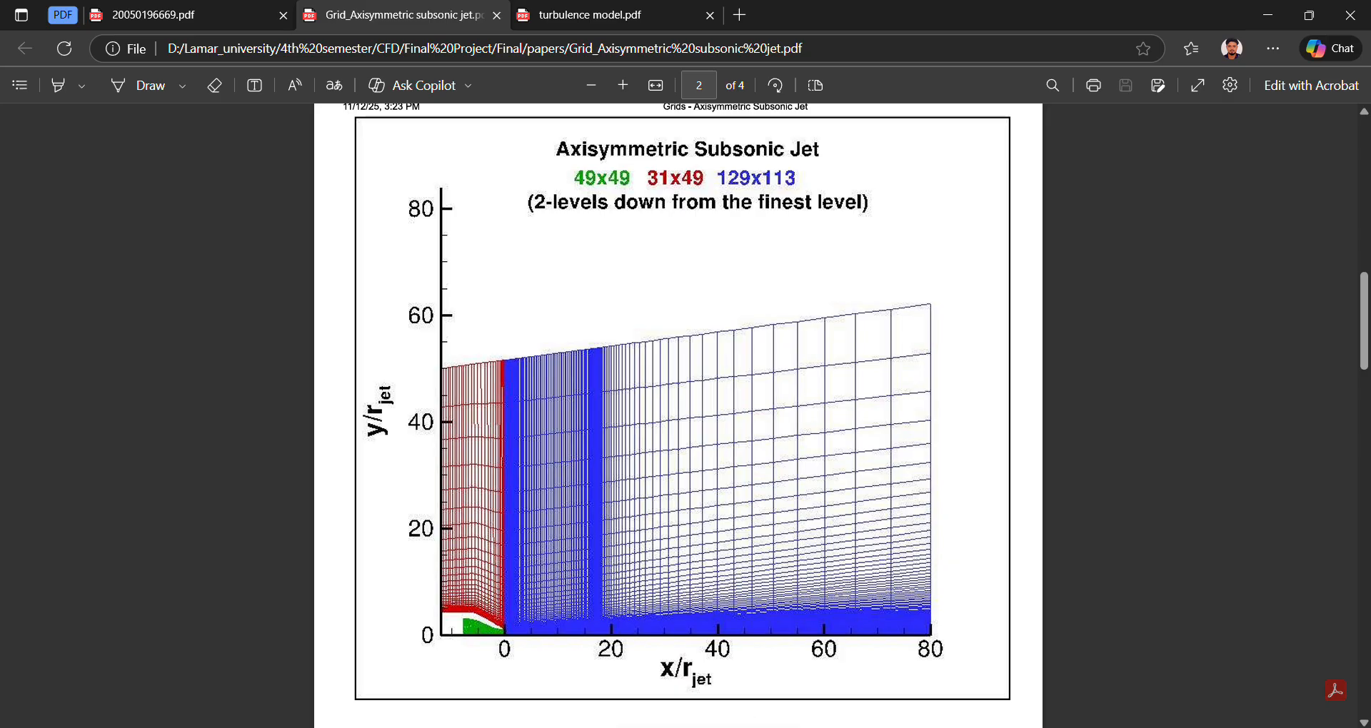
left_click(707, 727)
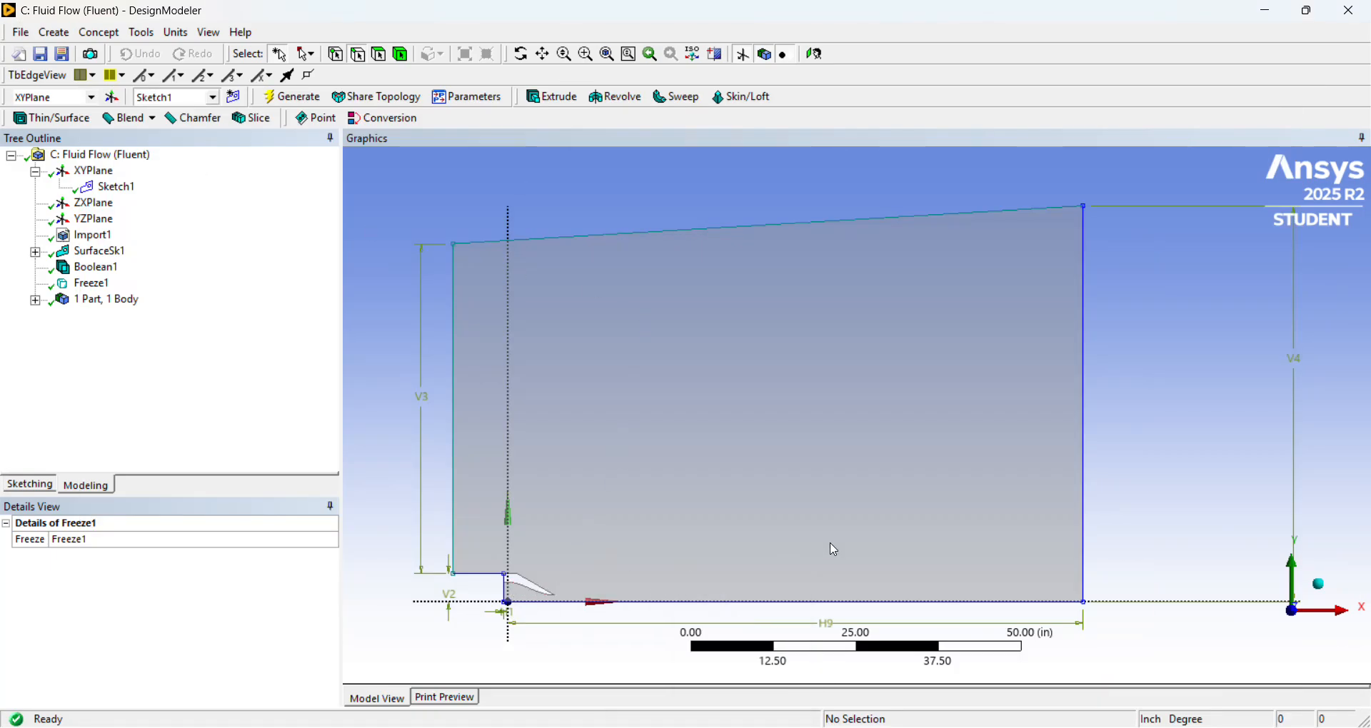
Examine the frozen flow domain as a whole and the nozzle cut-out near the origin.
scroll(507, 627, "down", 1)
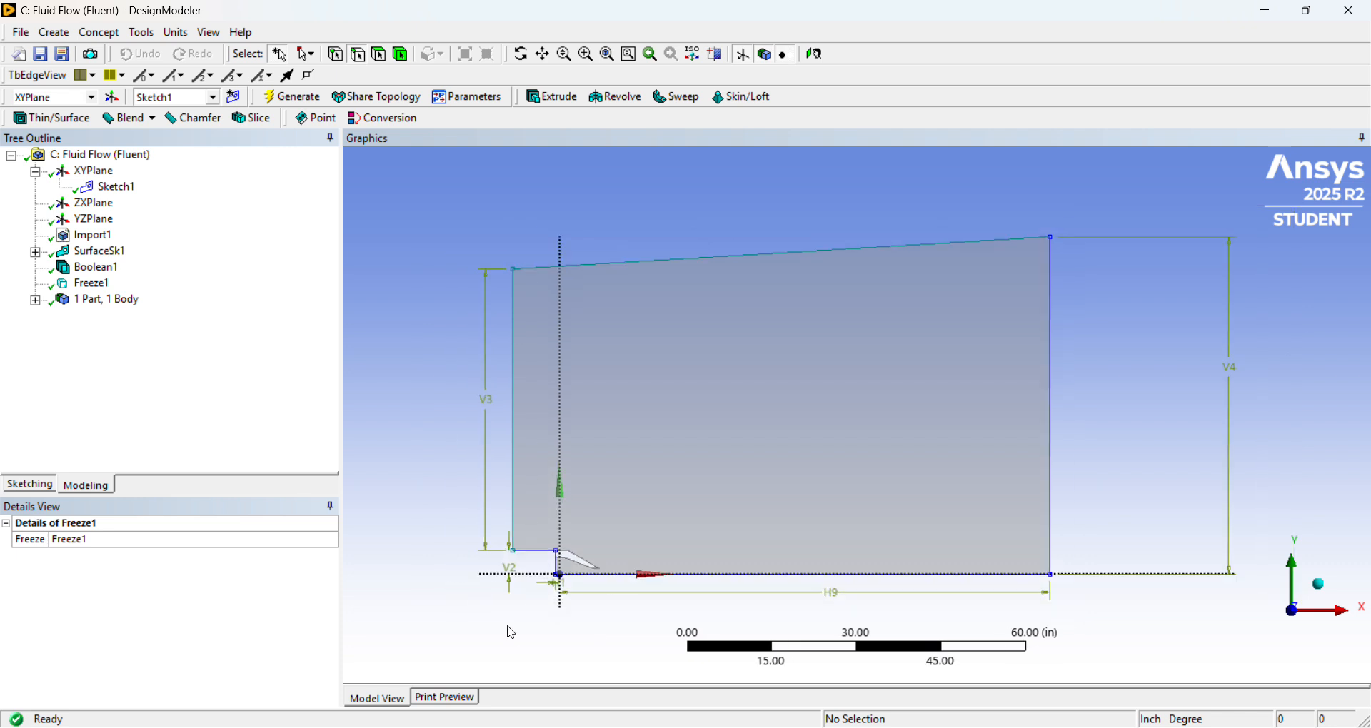
scroll(582, 623, "up", 1)
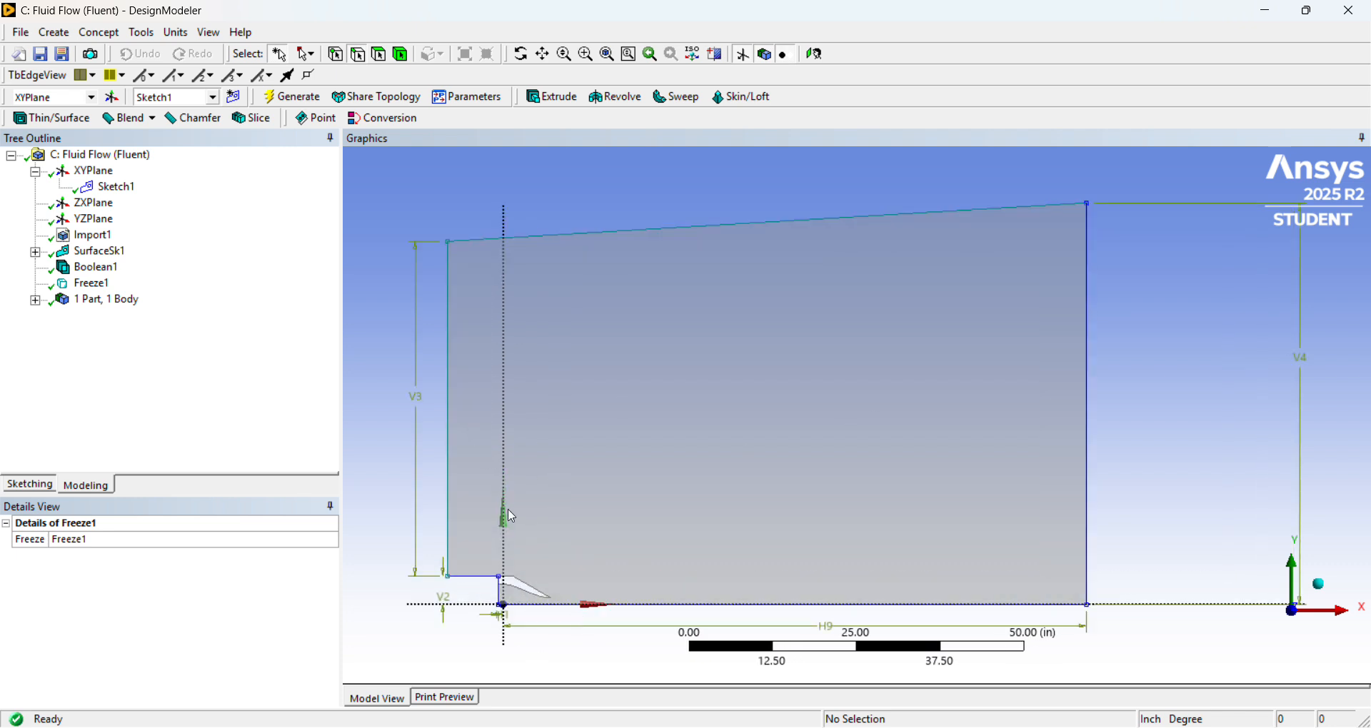
scroll(503, 575, "up", 1)
scroll(508, 583, "up", 1)
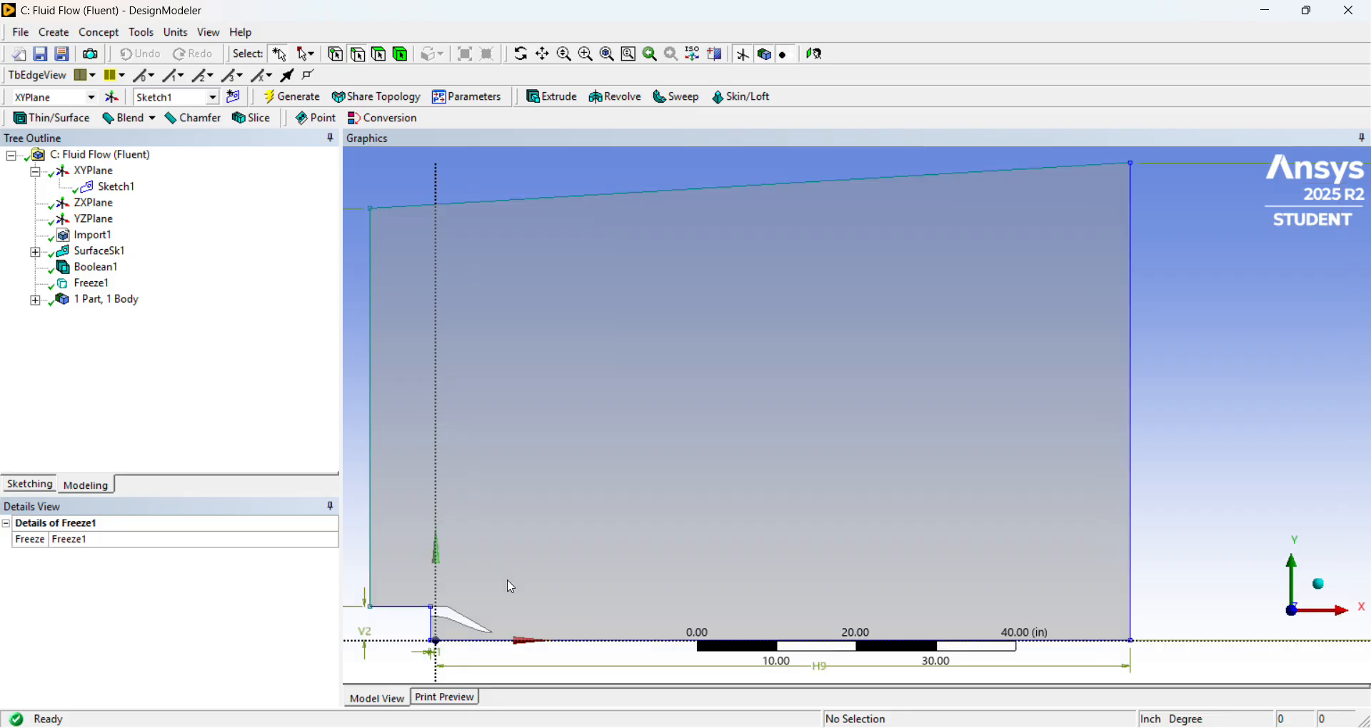
scroll(515, 592, "down", 2)
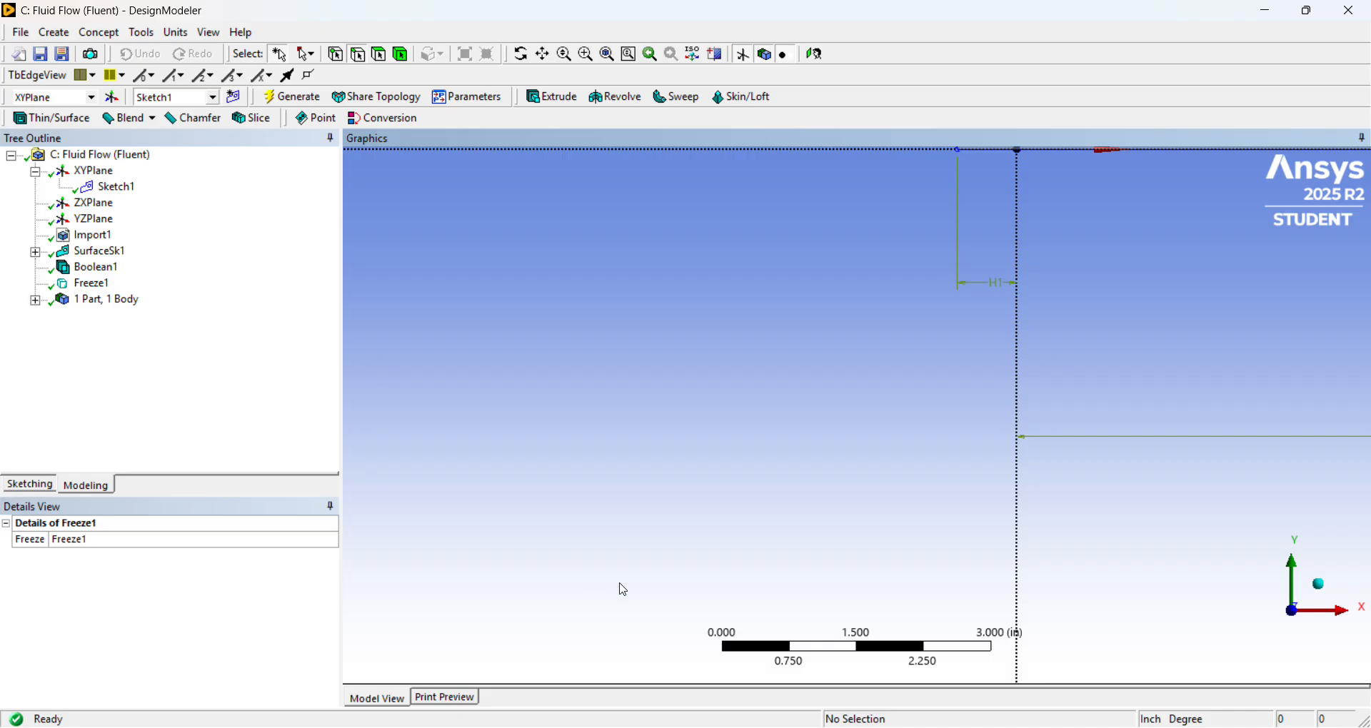
scroll(716, 550, "down", 5)
scroll(845, 428, "down", 1)
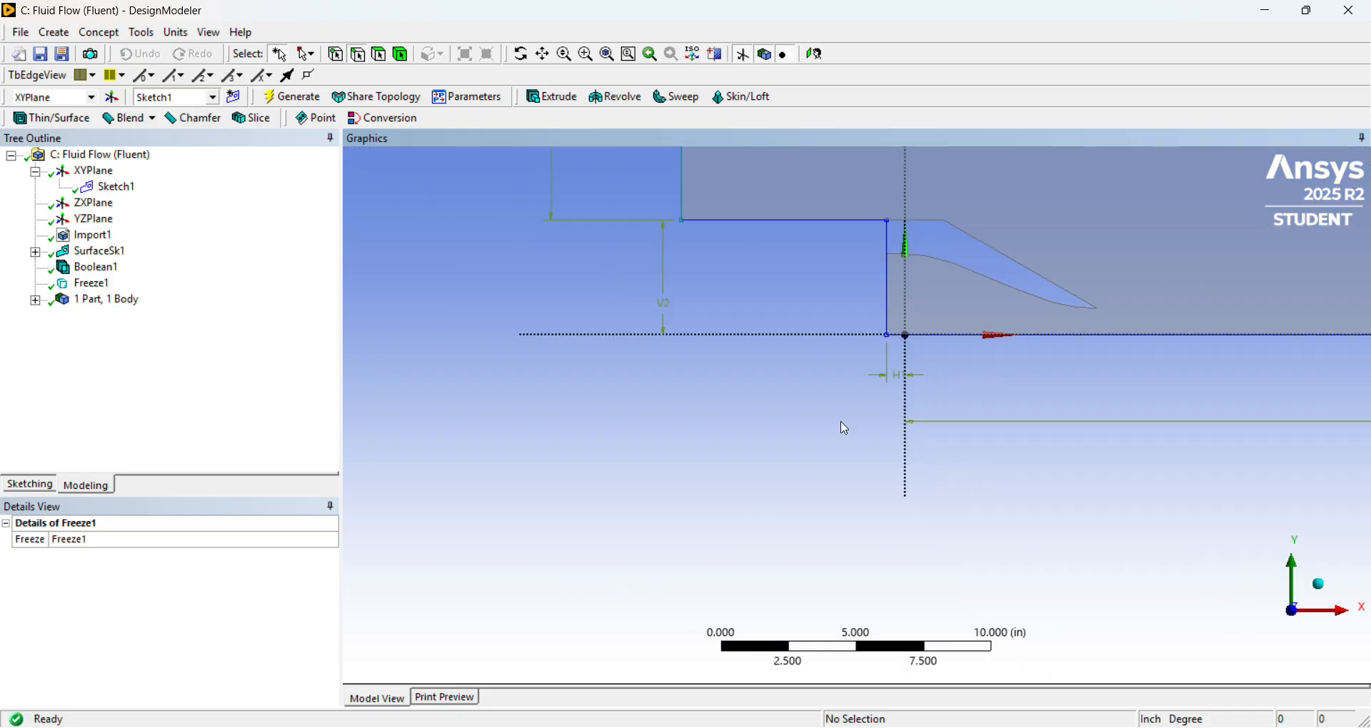
scroll(860, 421, "down", 2)
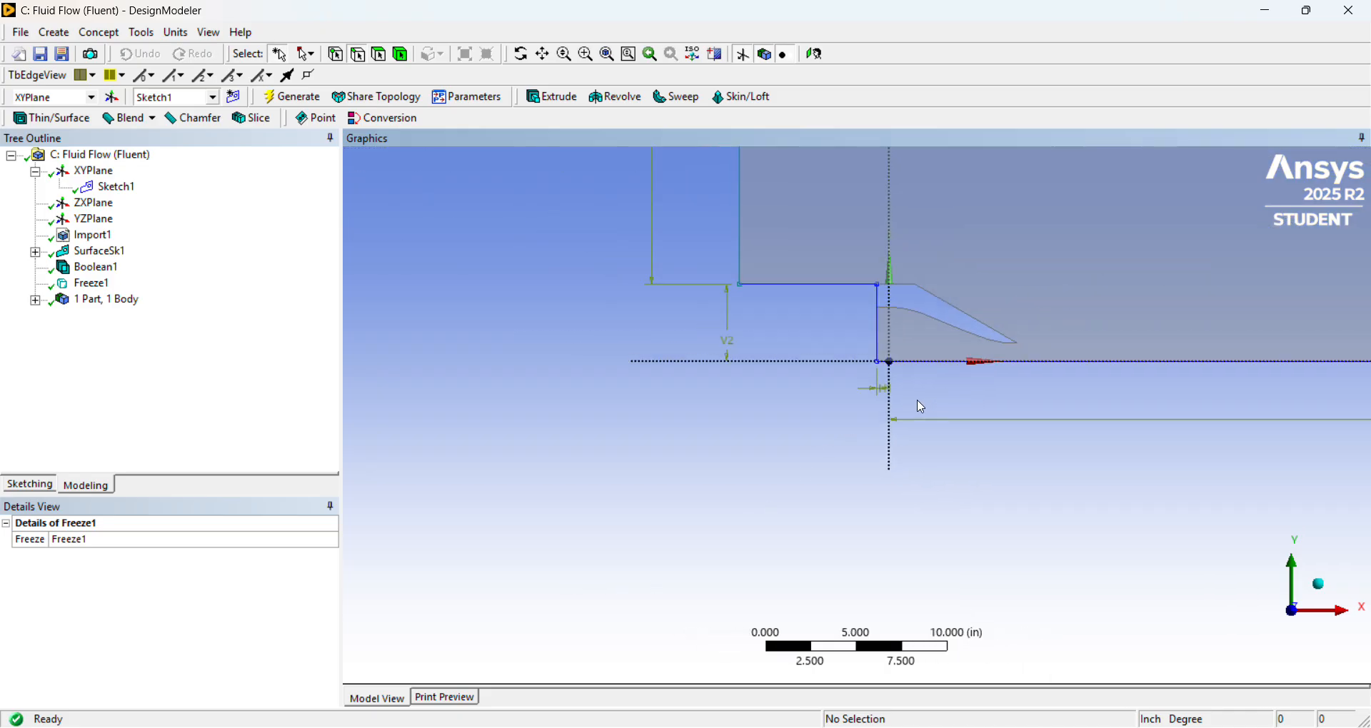
scroll(922, 407, "down", 1)
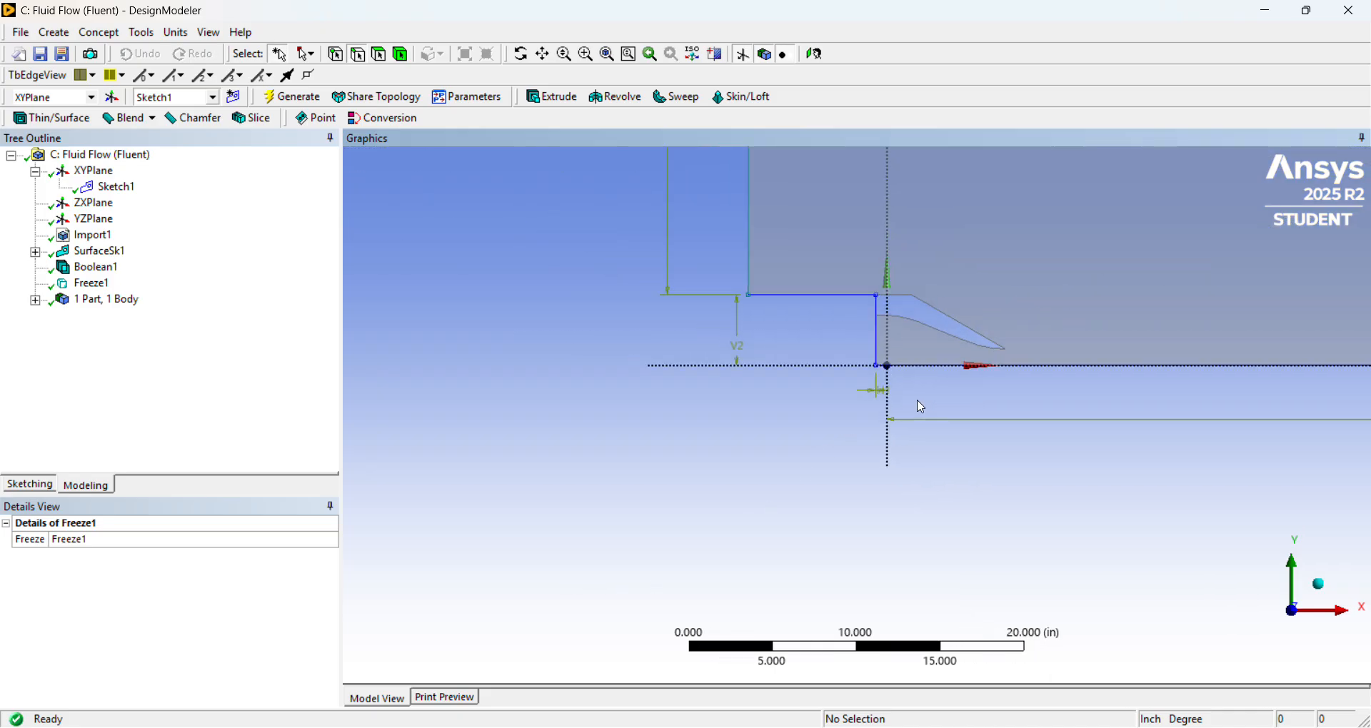
Create a new sketch on the XY plane and open it for sketching.
left_click(93, 172)
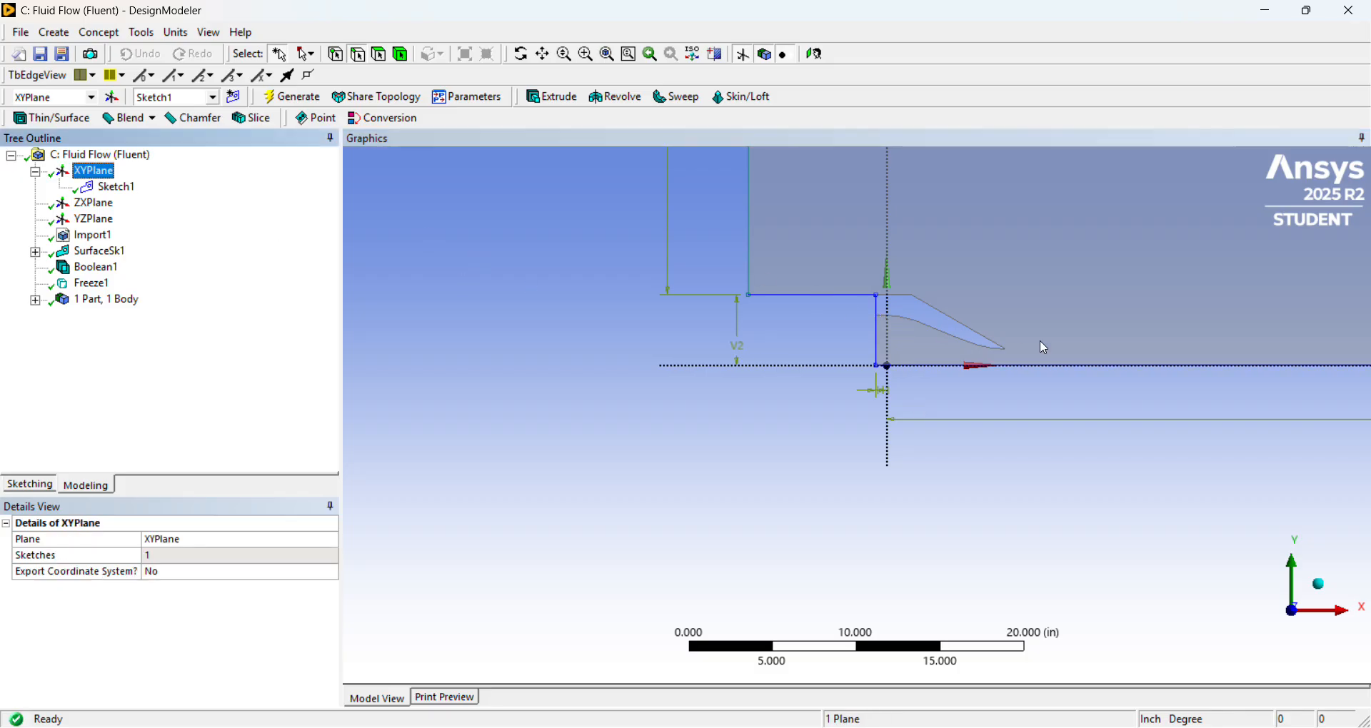
left_click(235, 100)
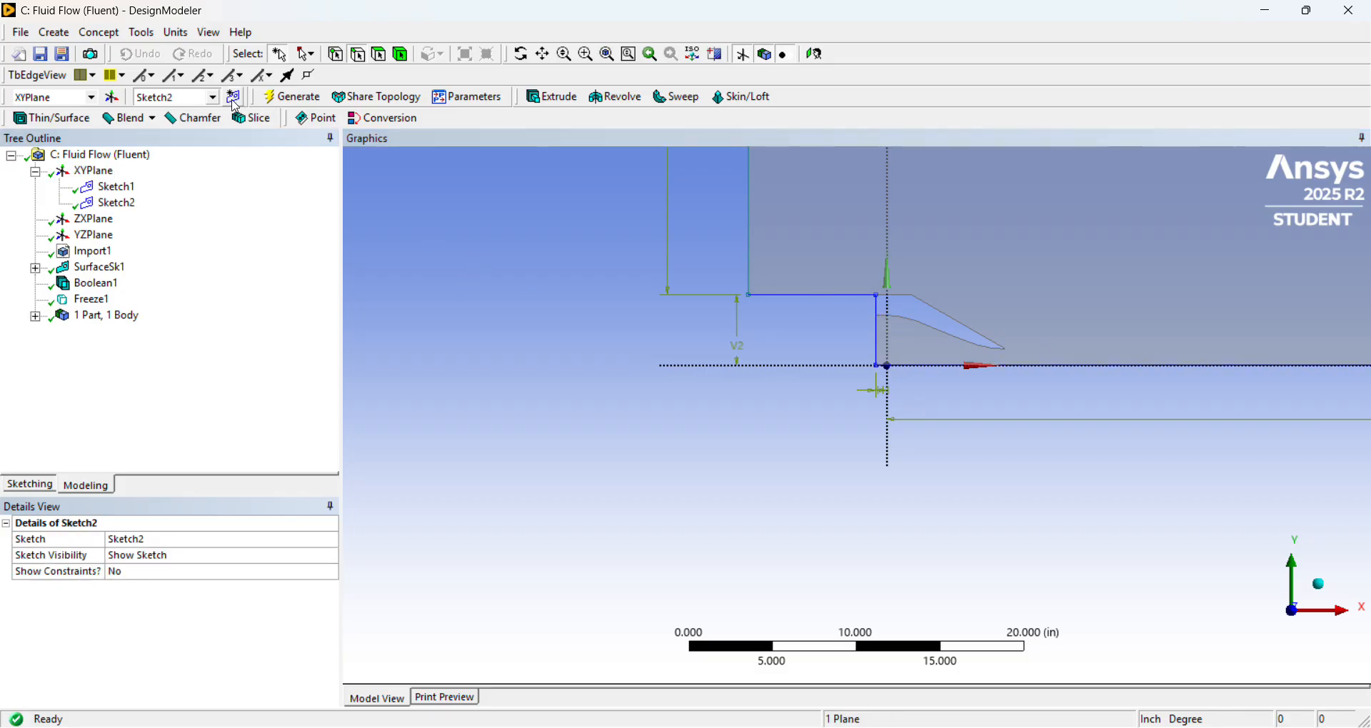
left_click(35, 487)
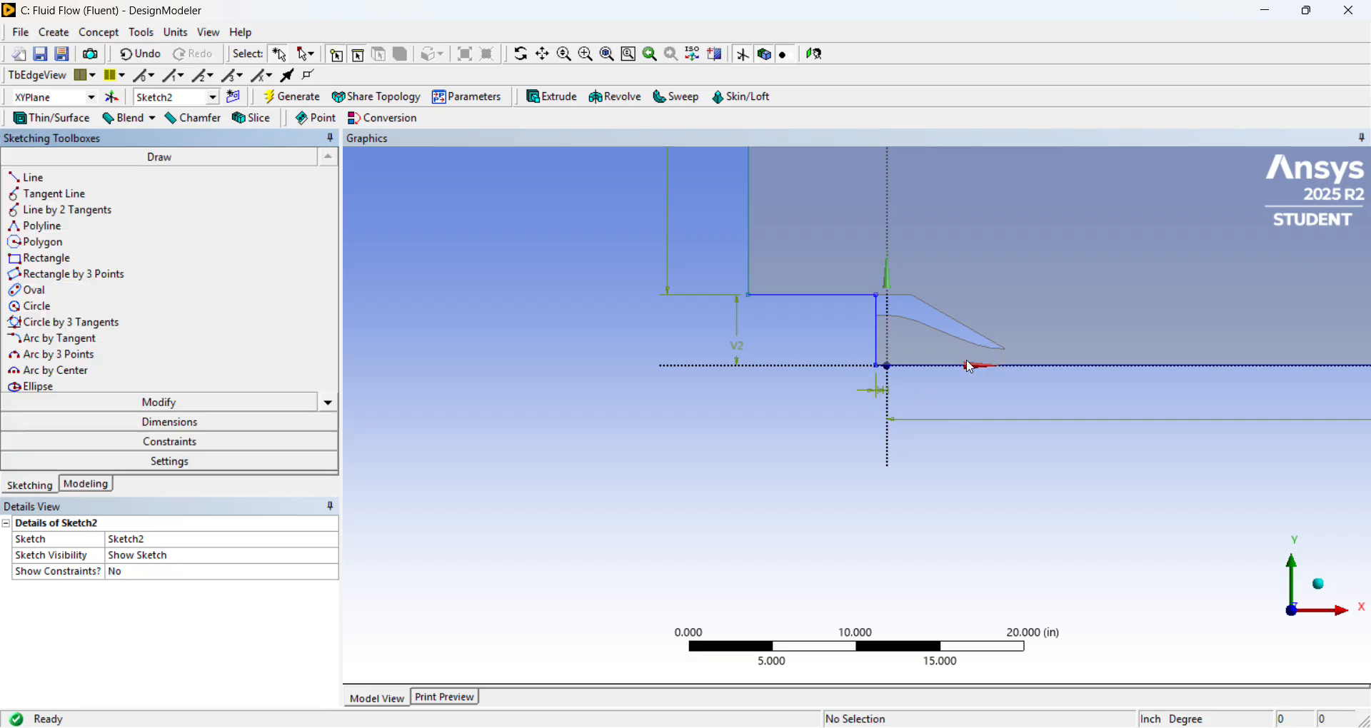
Compare the boundary condition figure with the 49x49, 31x49 and 129x113 grid blocks in the browser PDFs and return to DesignModeler.
left_click(711, 678)
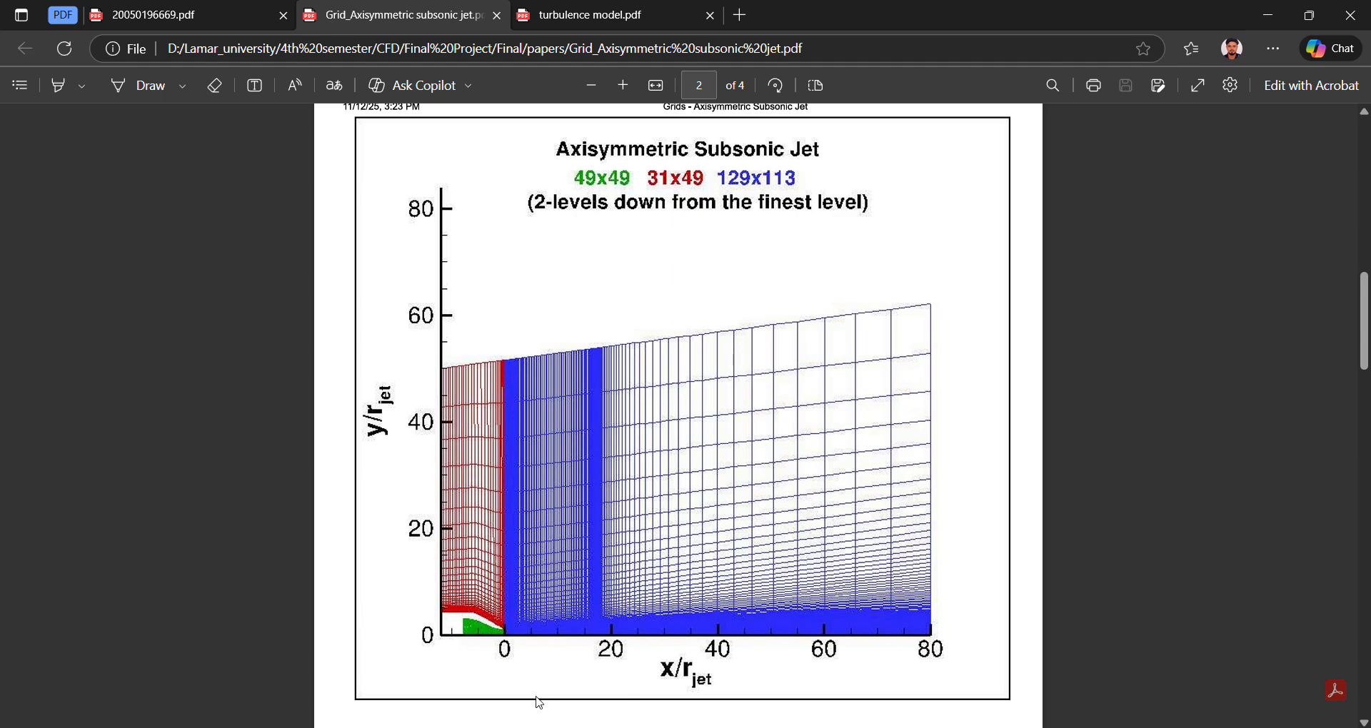
left_click(540, 24)
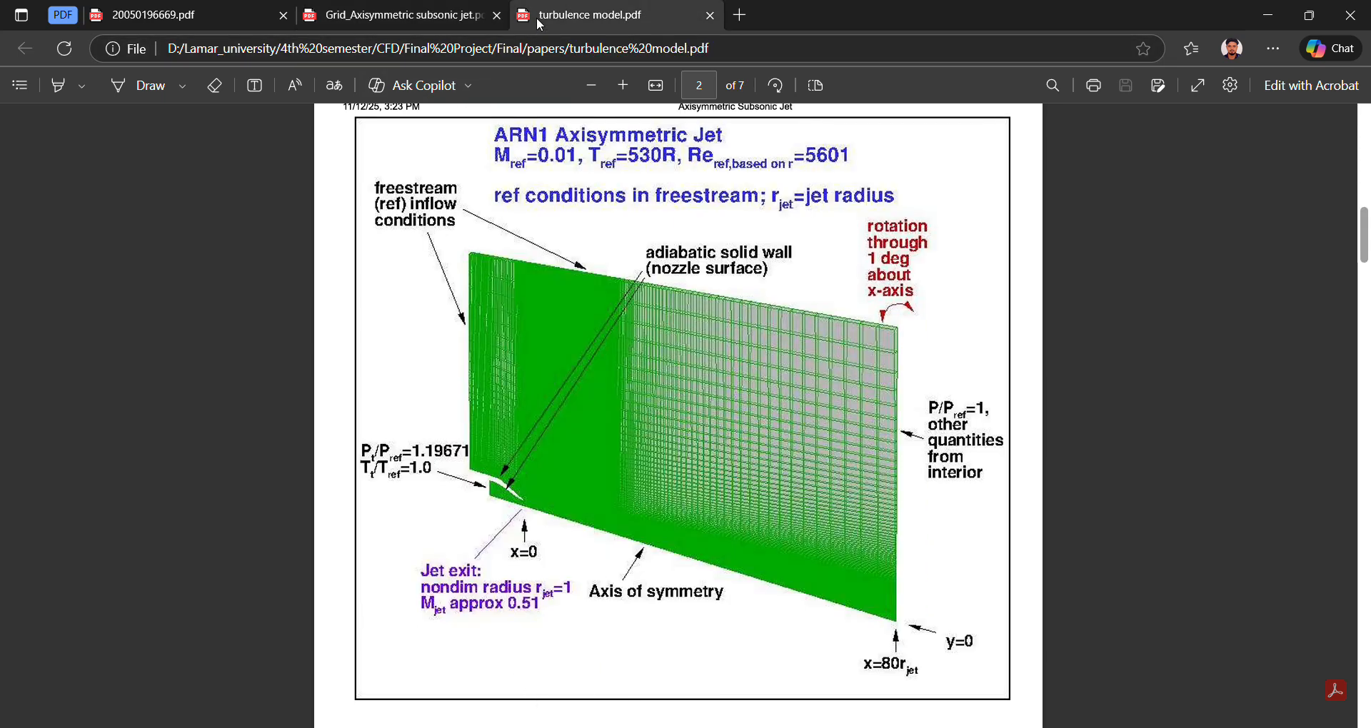
left_click(429, 15)
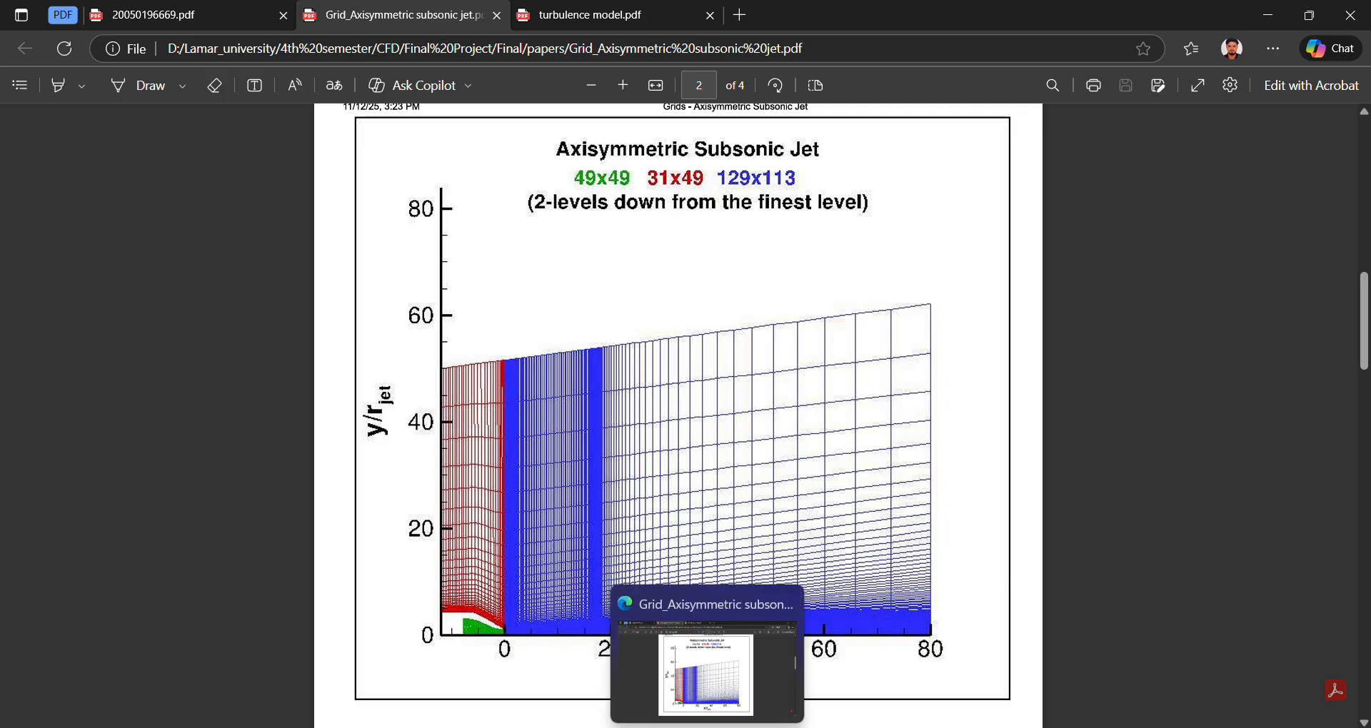
left_click(707, 727)
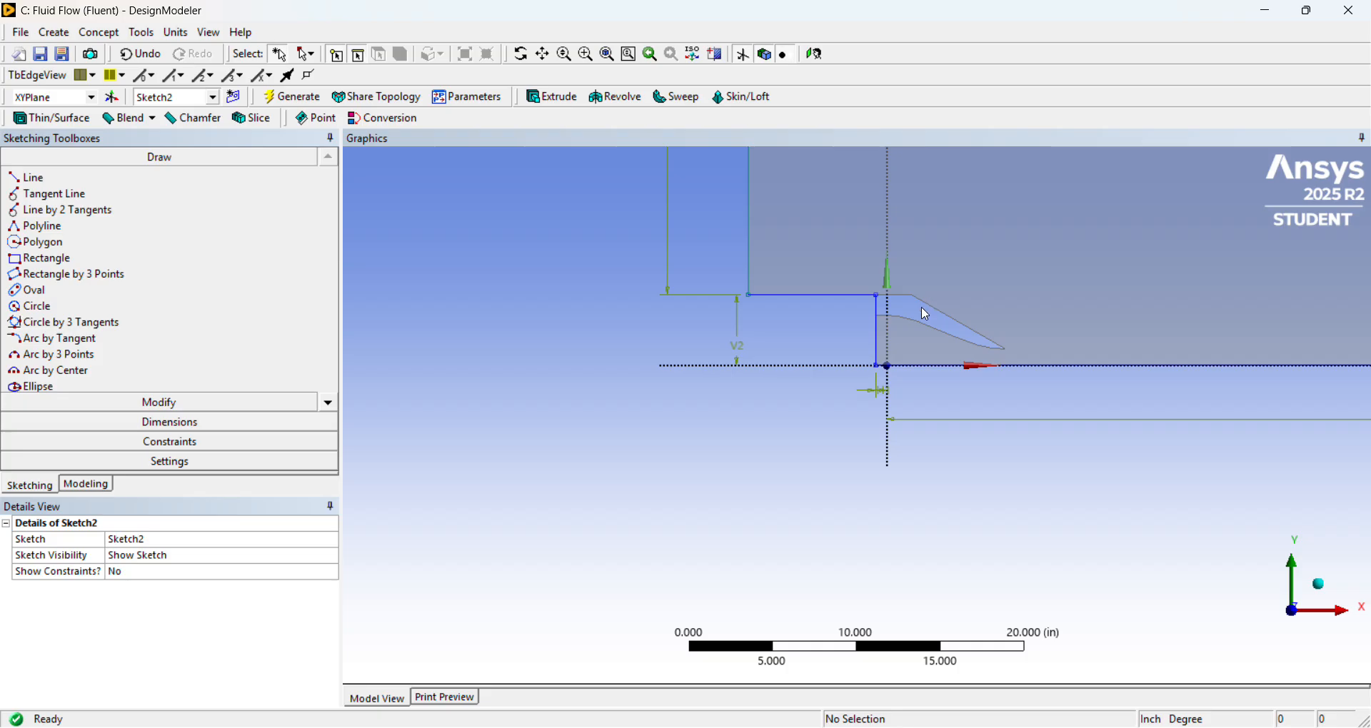
Place two construction points on the nozzle cut-out, one at its upper outer corner and one at its exit tip.
scroll(921, 306, "down", 5)
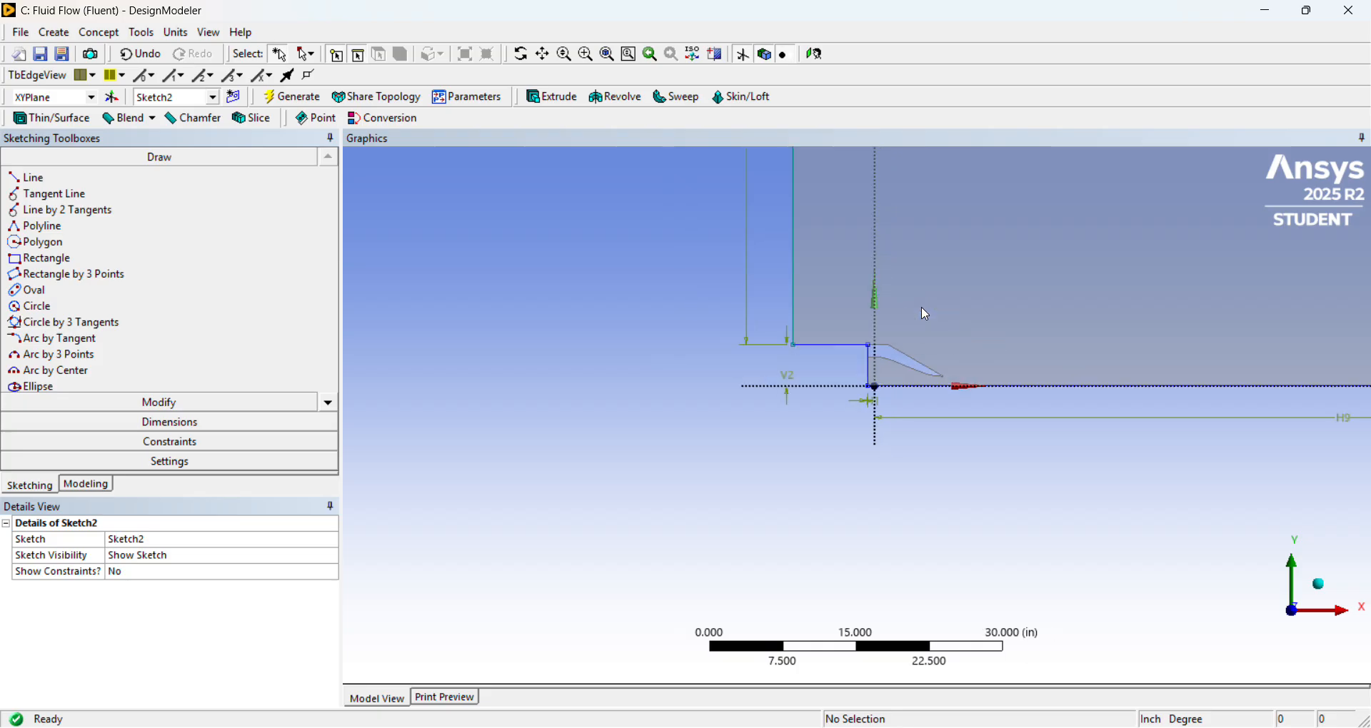
scroll(922, 306, "up", 5)
scroll(921, 307, "up", 1)
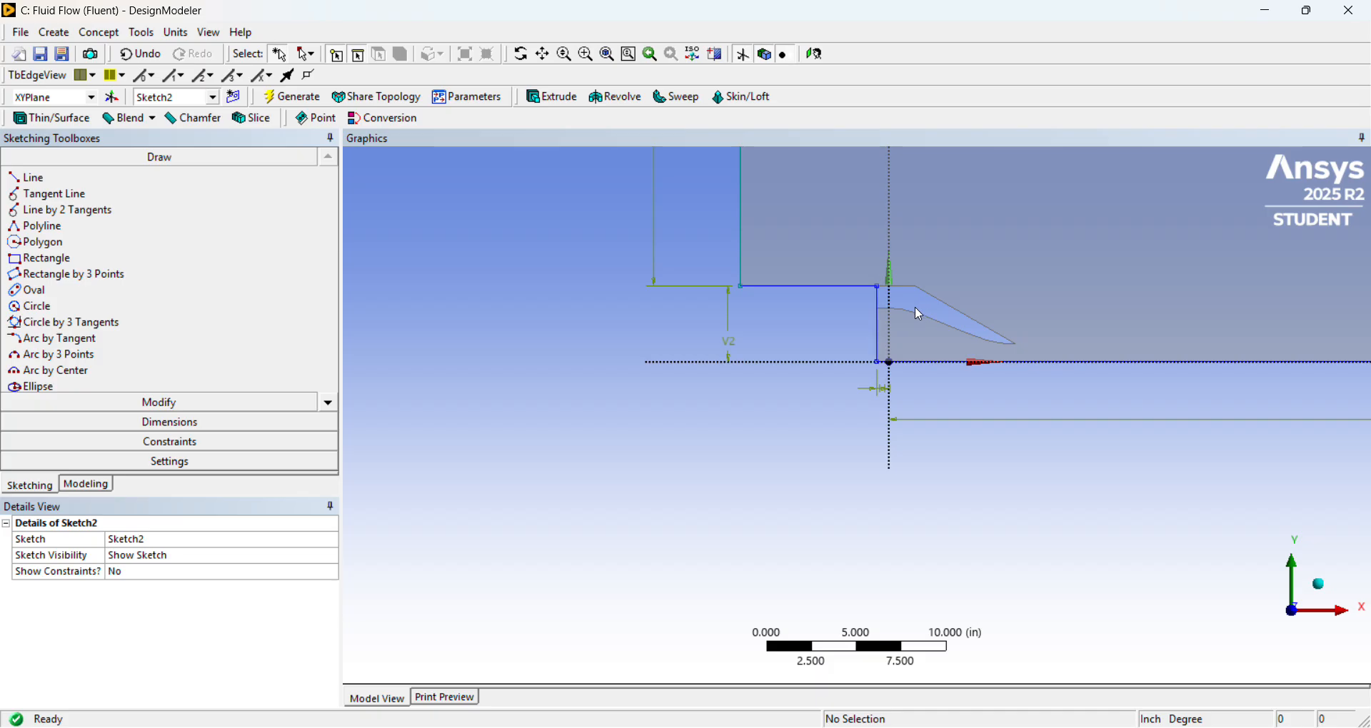
left_click(329, 405)
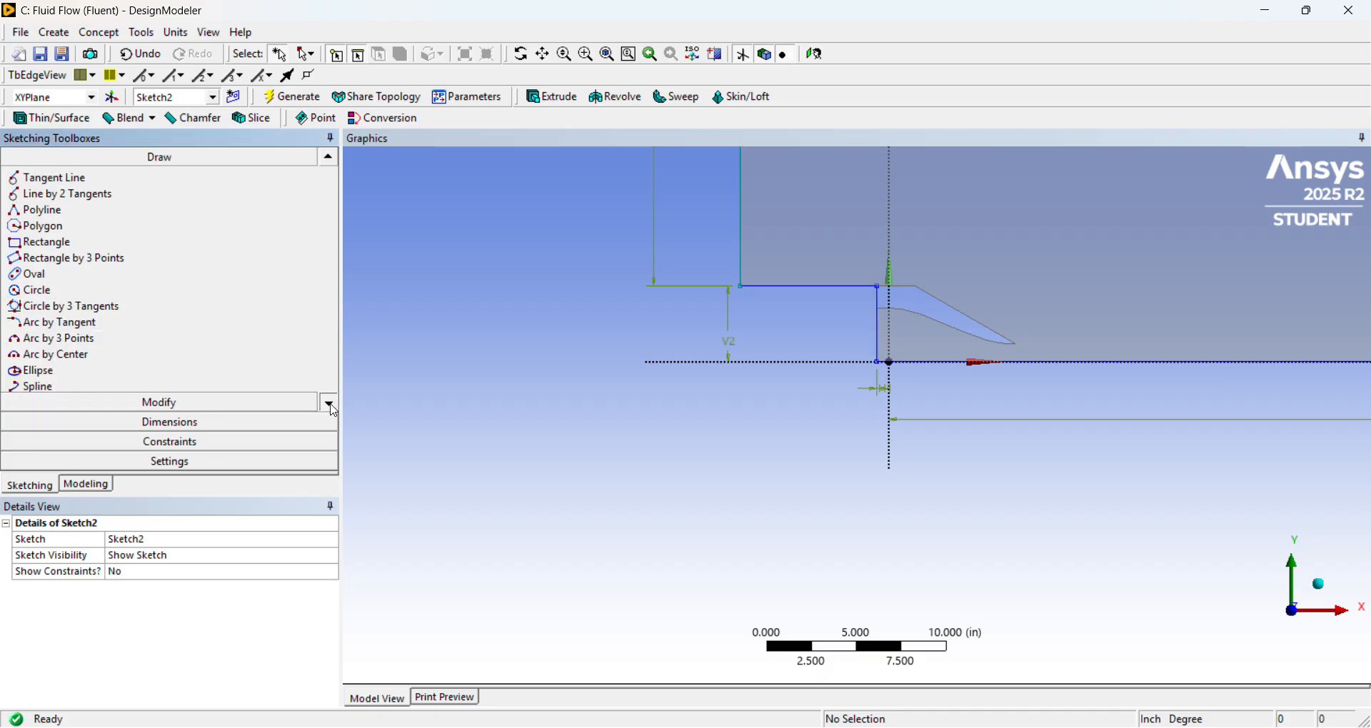
left_click(330, 406)
left_click(330, 406)
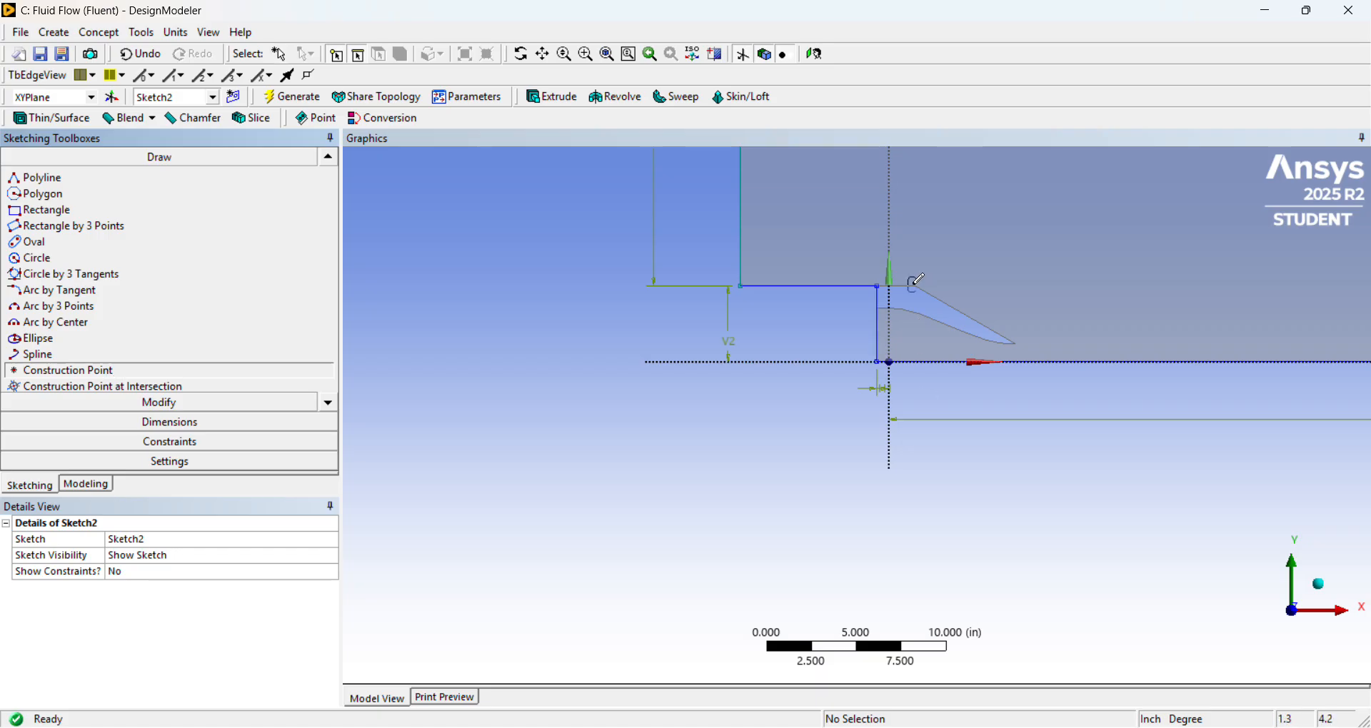
scroll(916, 285, "up", 1)
scroll(932, 263, "up", 2)
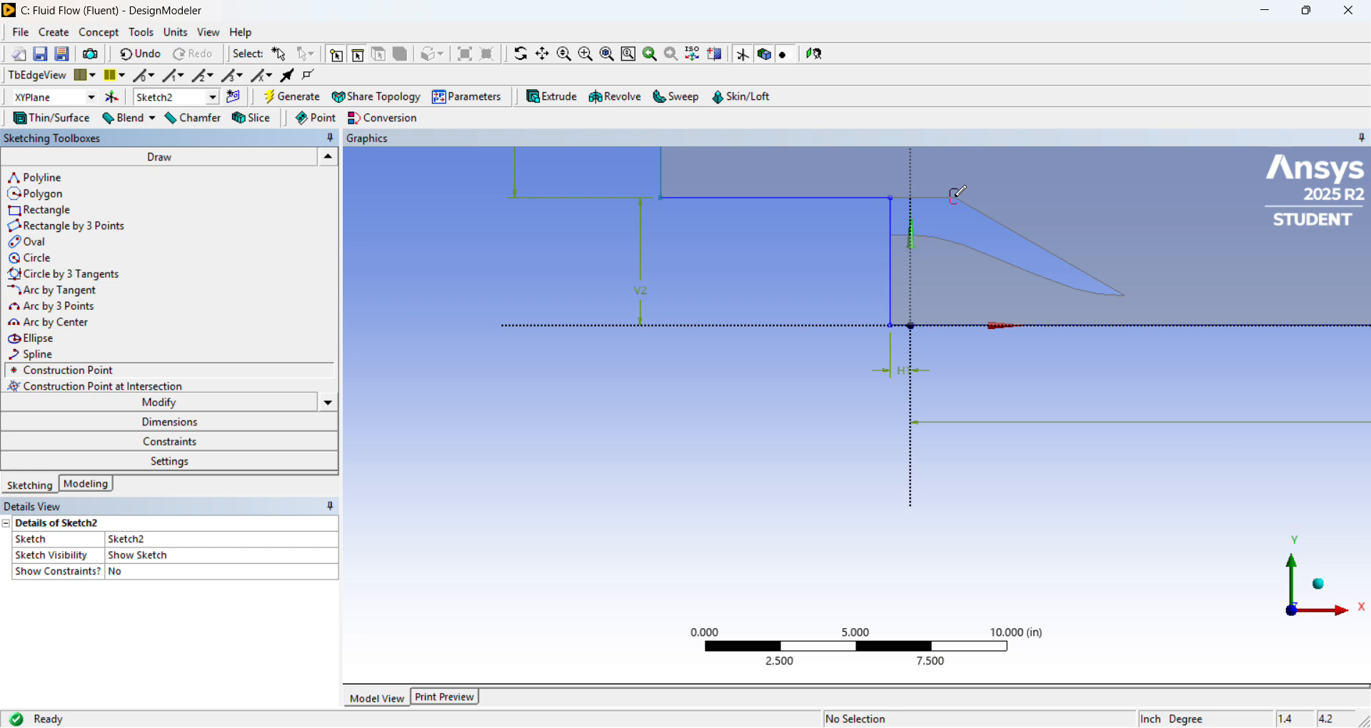
left_click(956, 198)
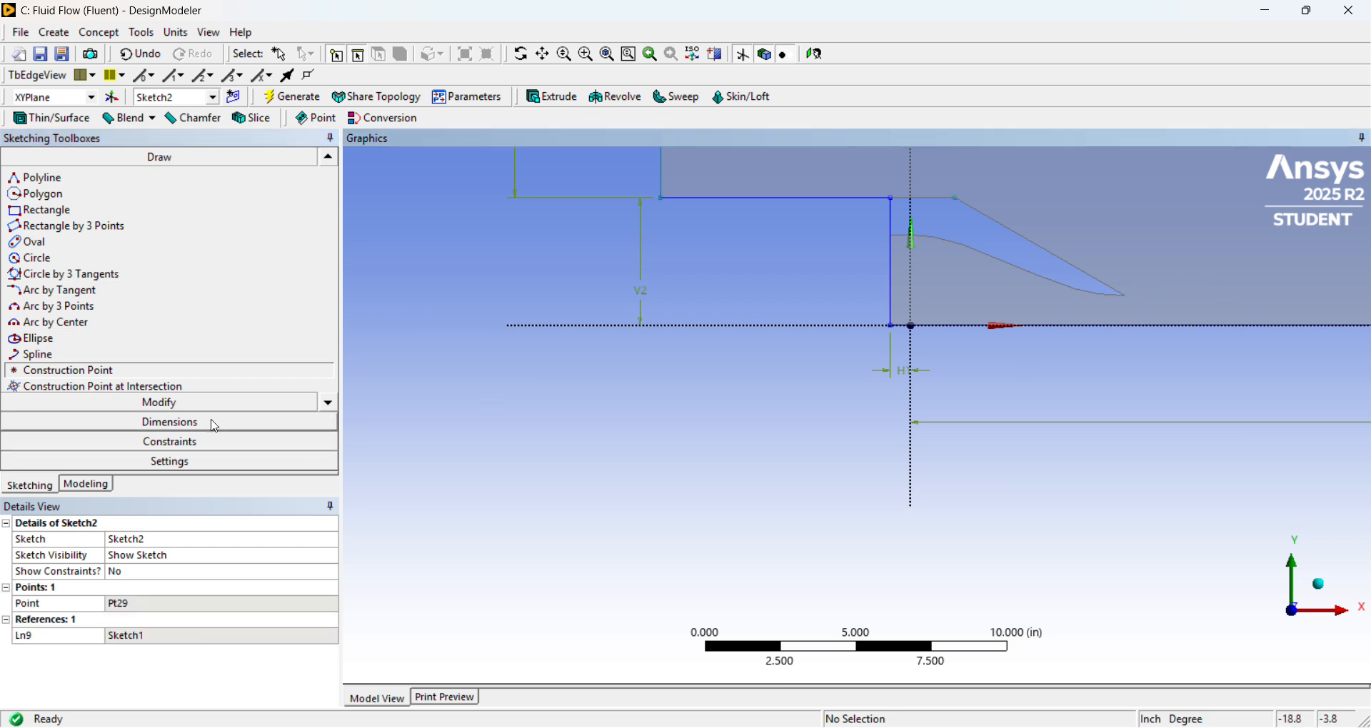
left_click(1127, 295)
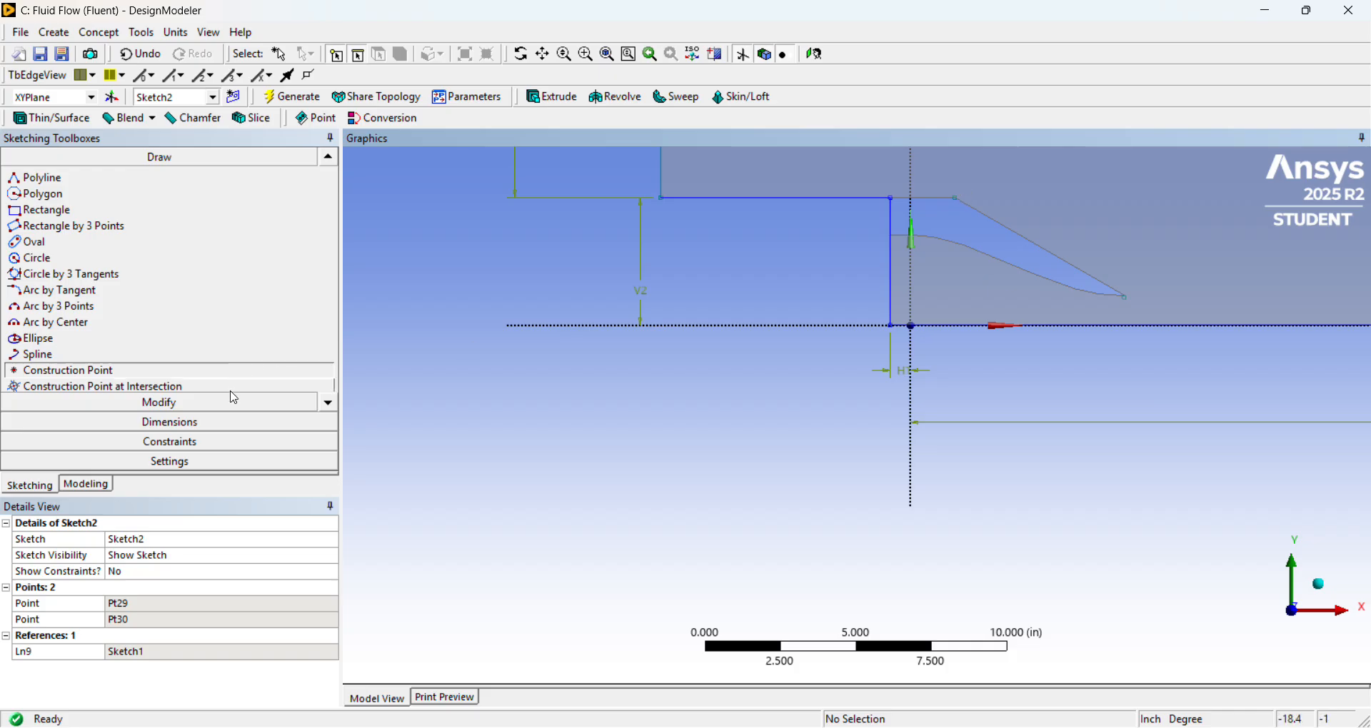
Try to add a vertical dimension between the construction point at the nozzle's upper outer corner and the domain's axis line.
left_click(218, 422)
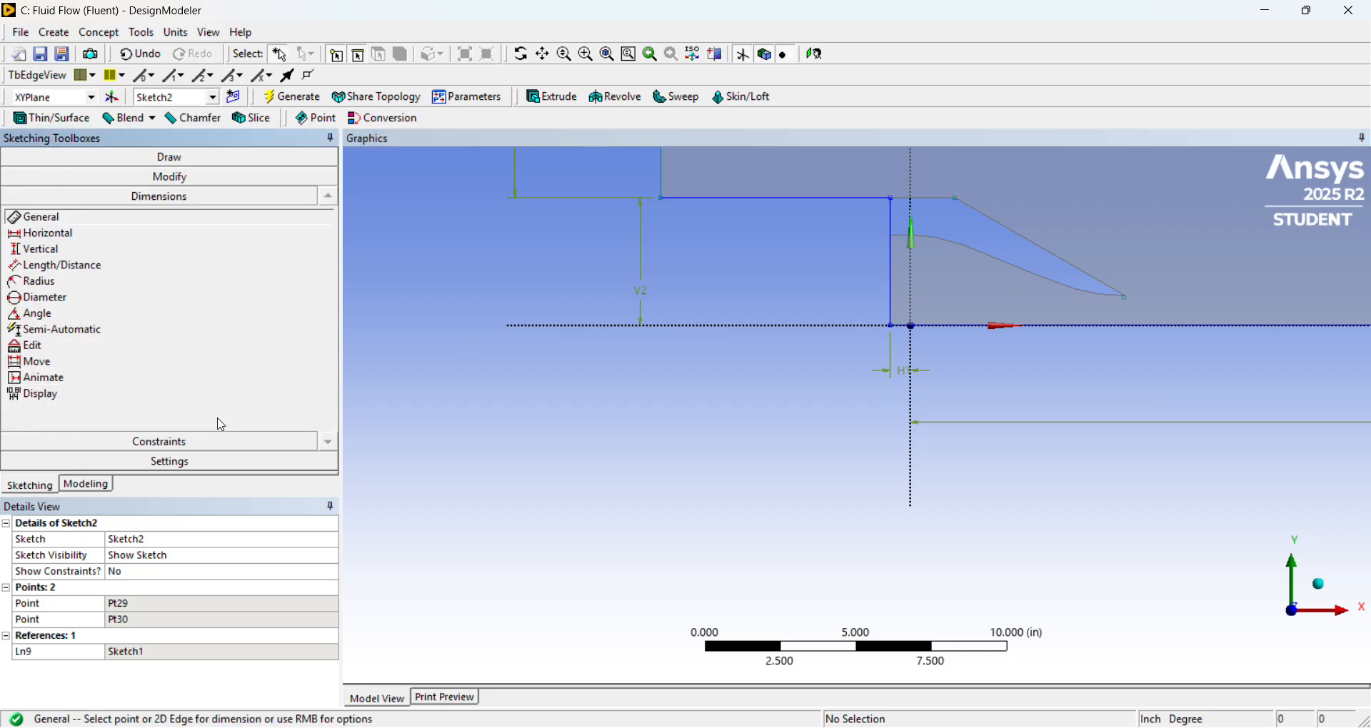
left_click(142, 252)
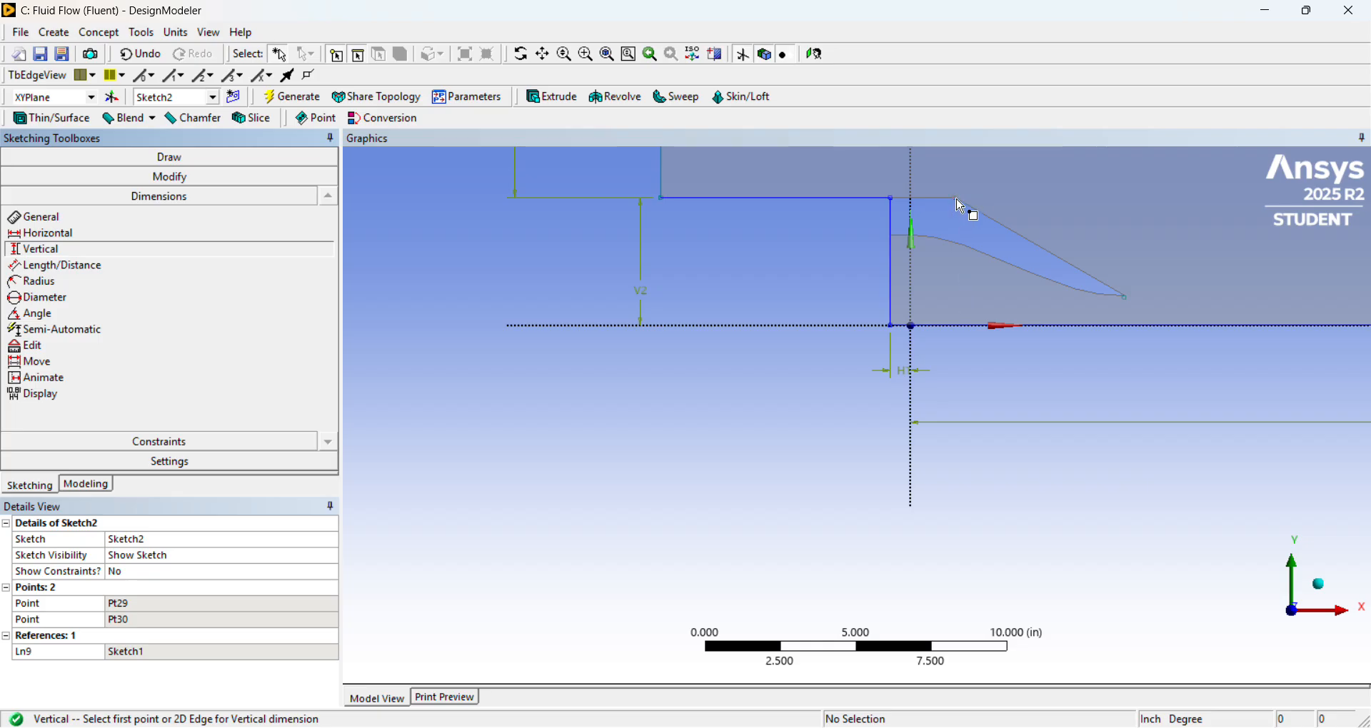
left_click(960, 206)
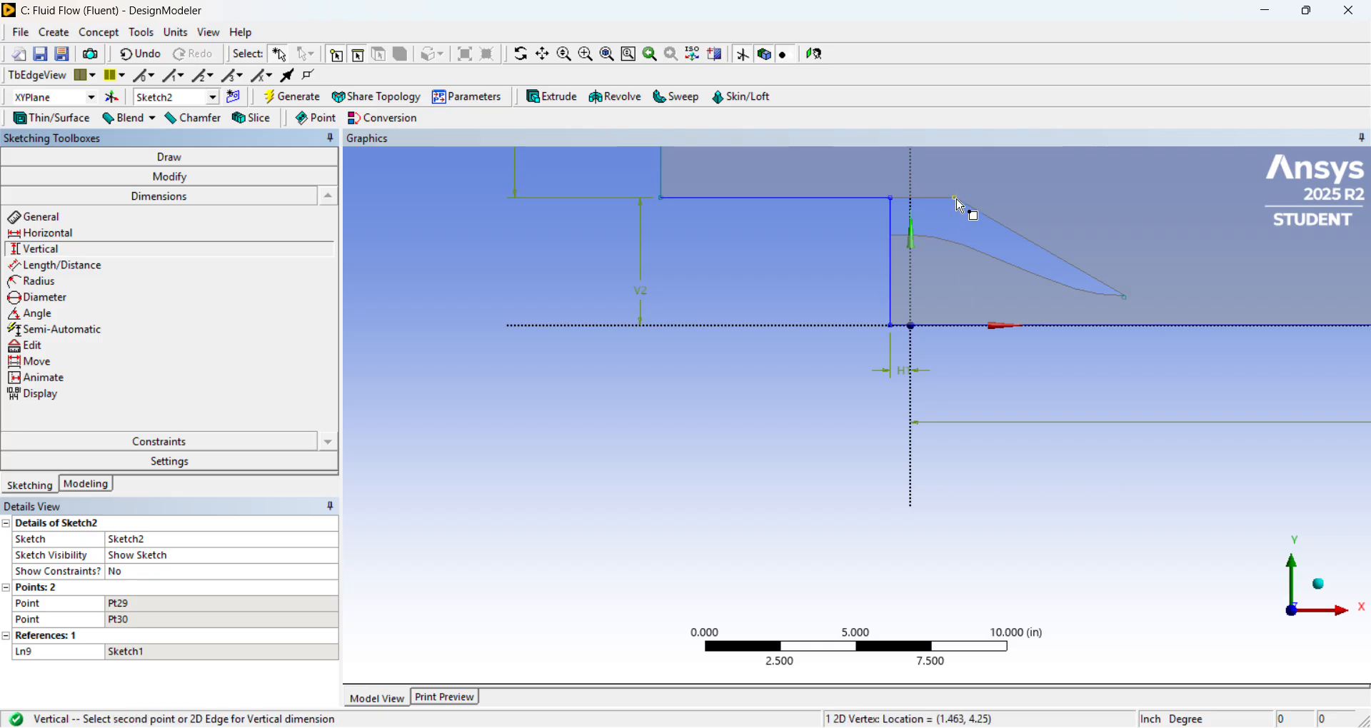
left_click(956, 334)
left_click(828, 440)
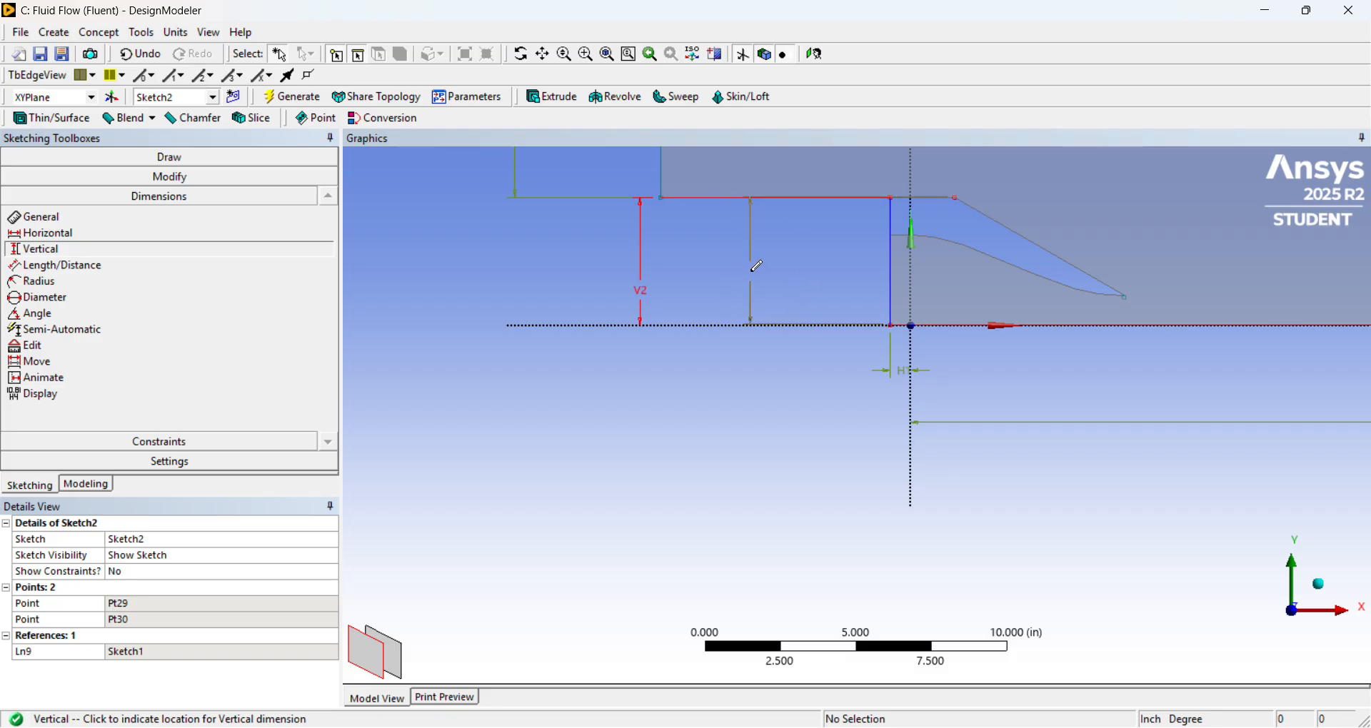
right_click(757, 267)
left_click(795, 285)
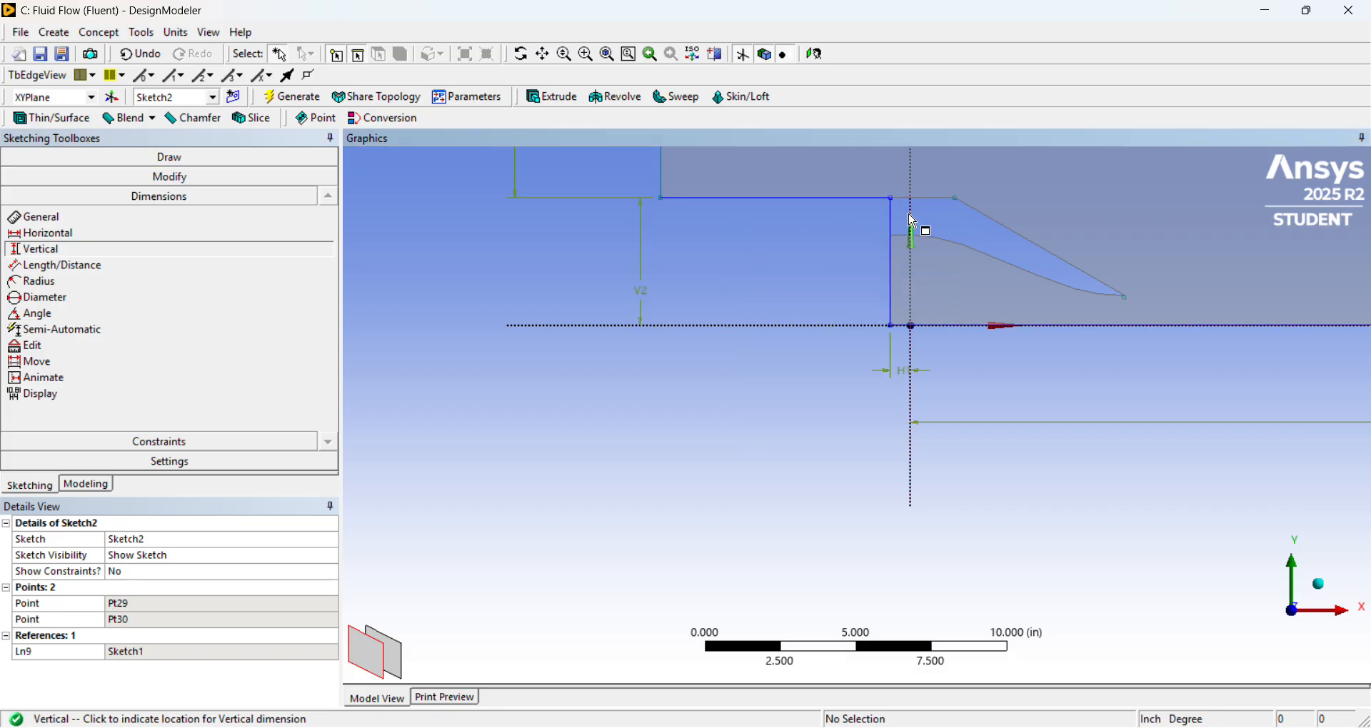
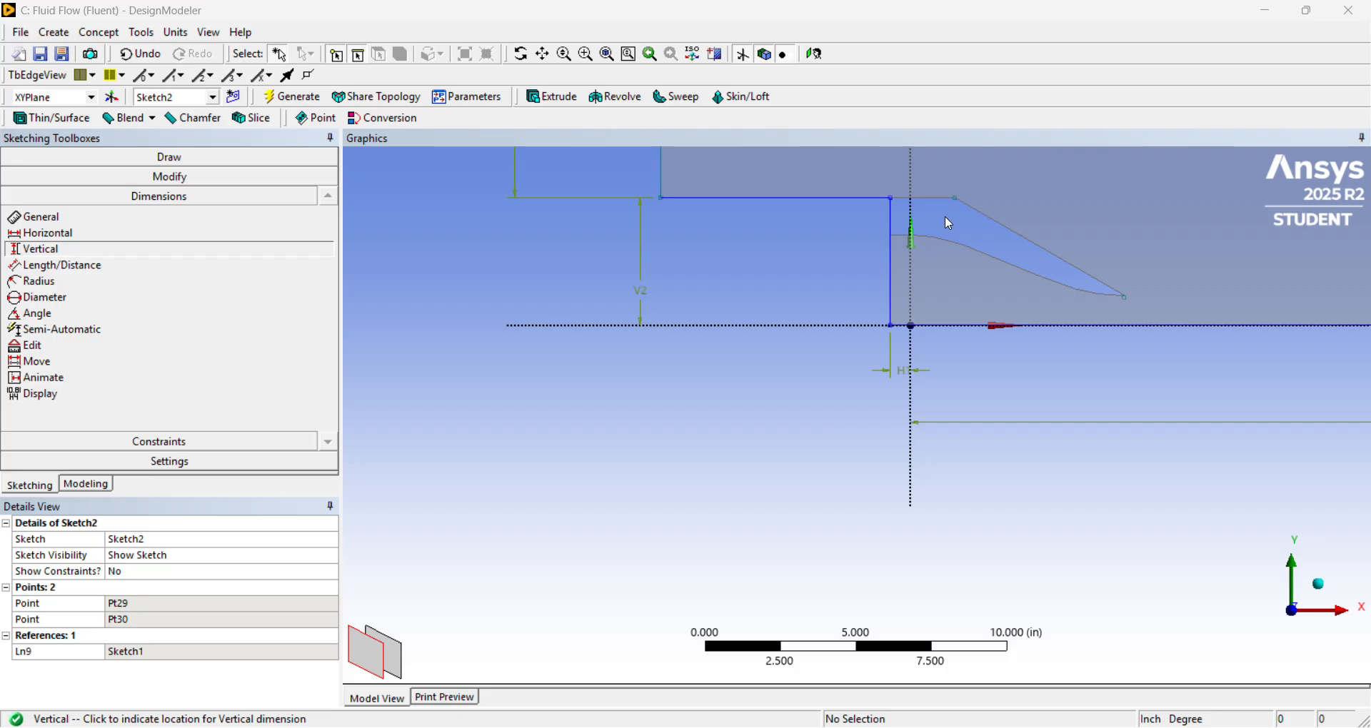
Dimension the horizontal distance from the vertical inlet line to the nozzle's upper outer corner point and set it to 2.1108 in.
left_click(190, 234)
left_click(956, 200)
left_click(897, 230)
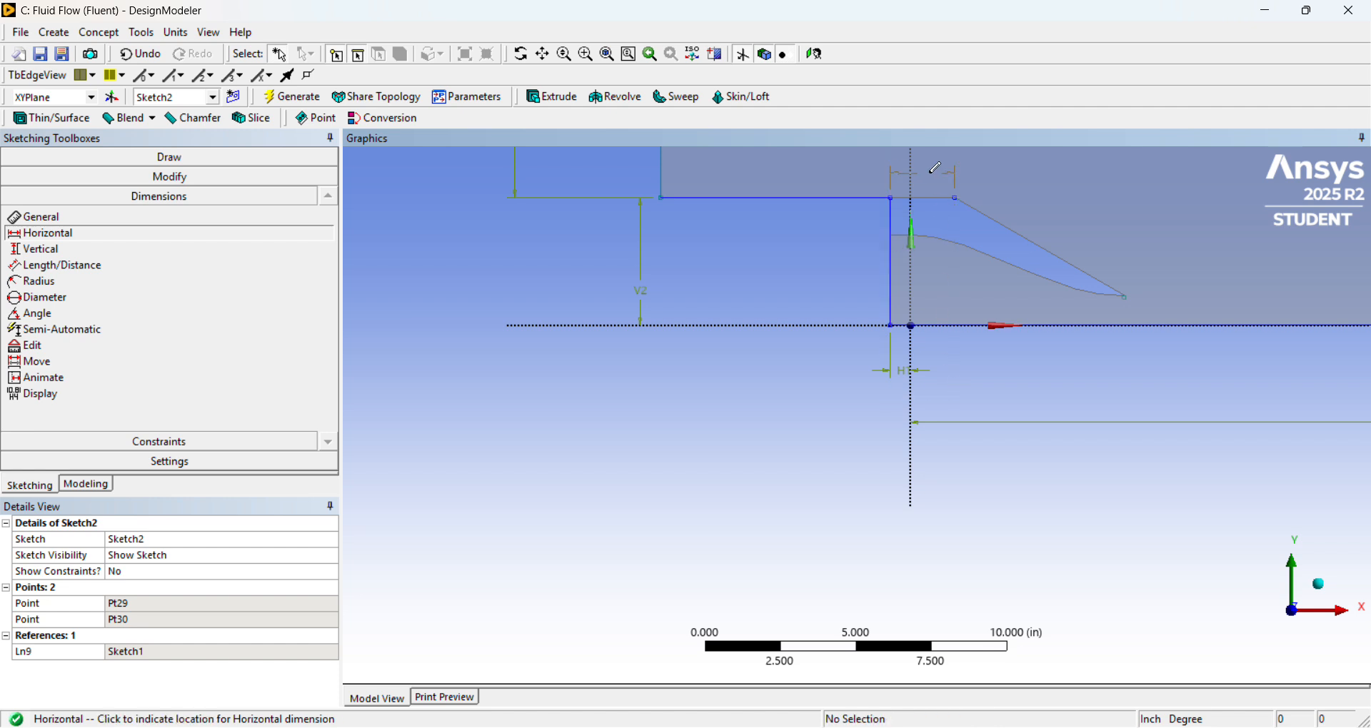
left_click(932, 171)
left_click(193, 603)
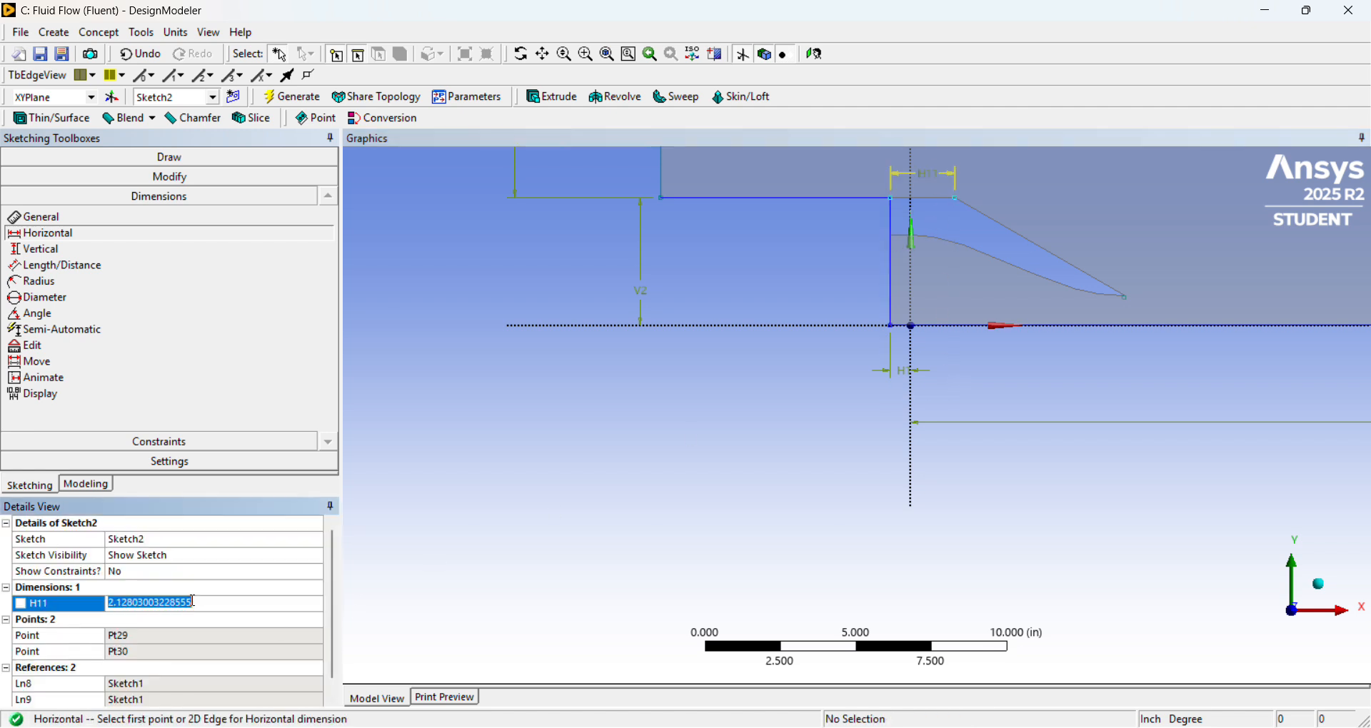
type("2.1108")
key("Return")
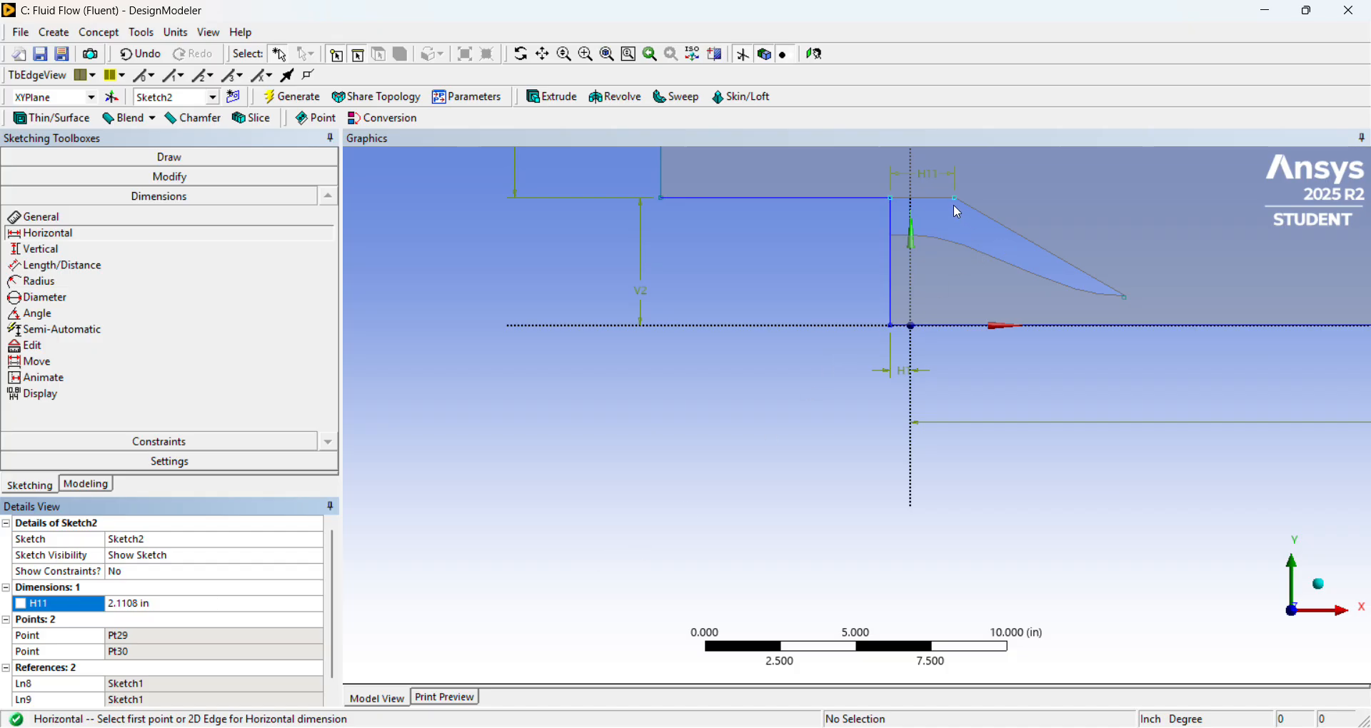
Check the overall nozzle length on the ARN2 drawing in 20050196669.pdf and return to DesignModeler for a horizontal dimension.
scroll(957, 212, "down", 3)
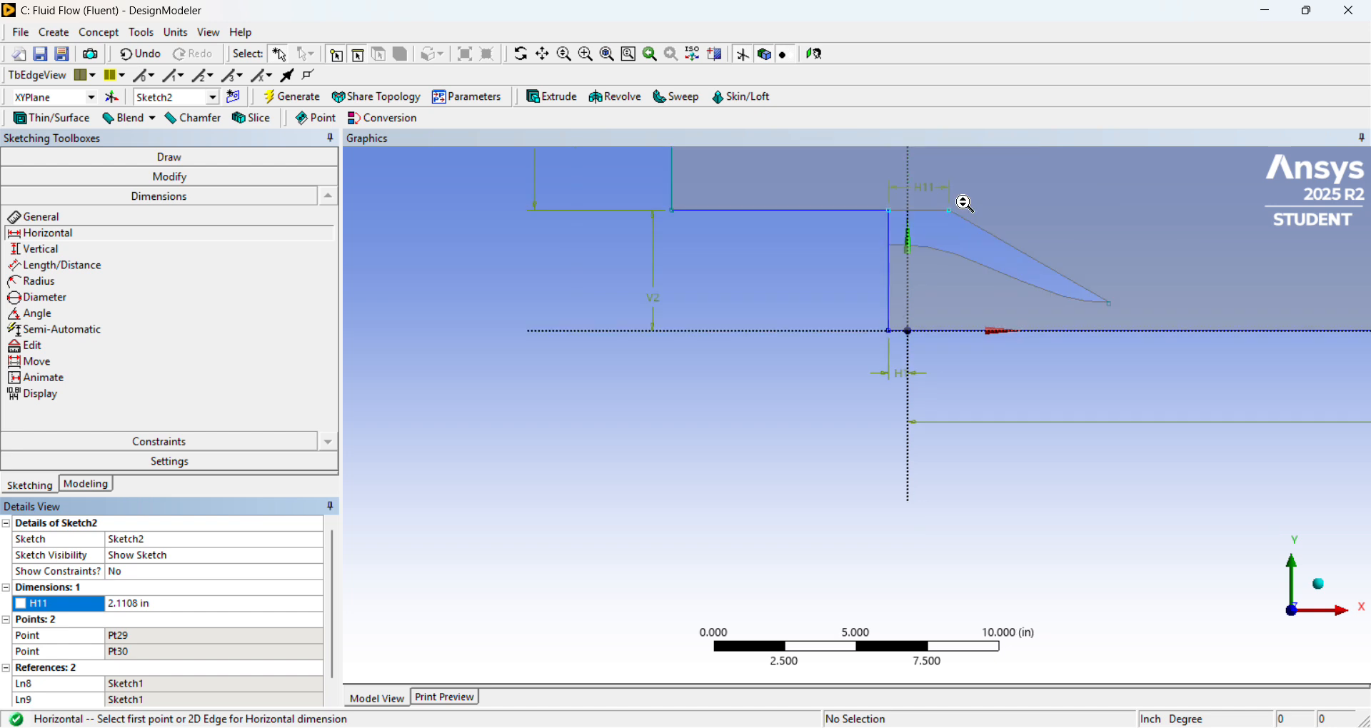
scroll(942, 204, "up", 1)
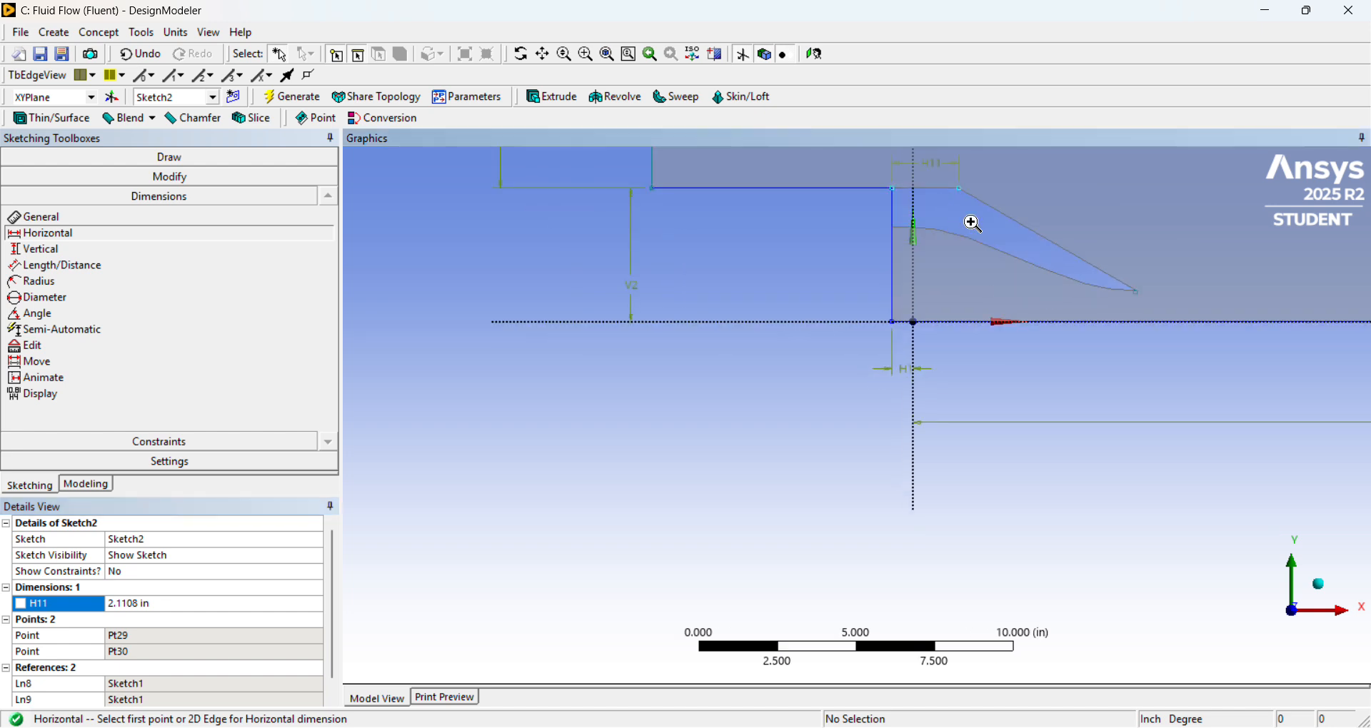
scroll(967, 187, "up", 1)
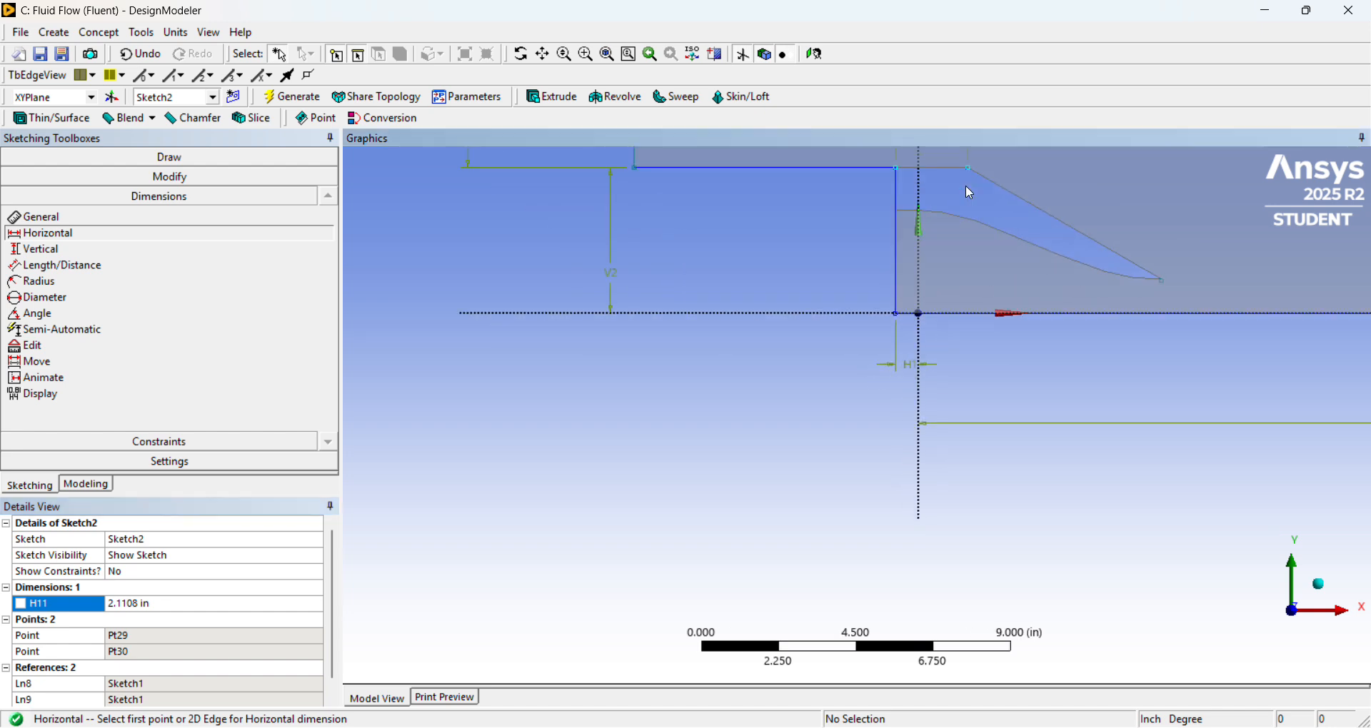
scroll(968, 192, "down", 1)
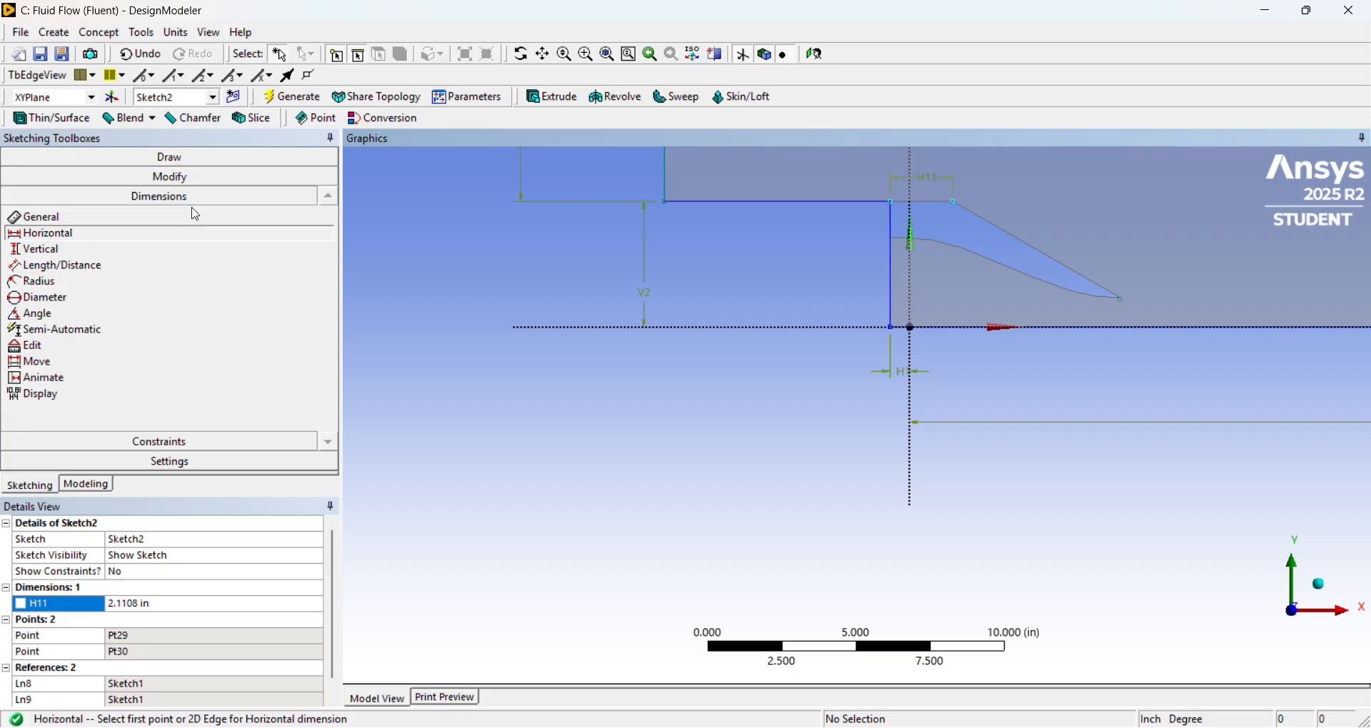
left_click(109, 218)
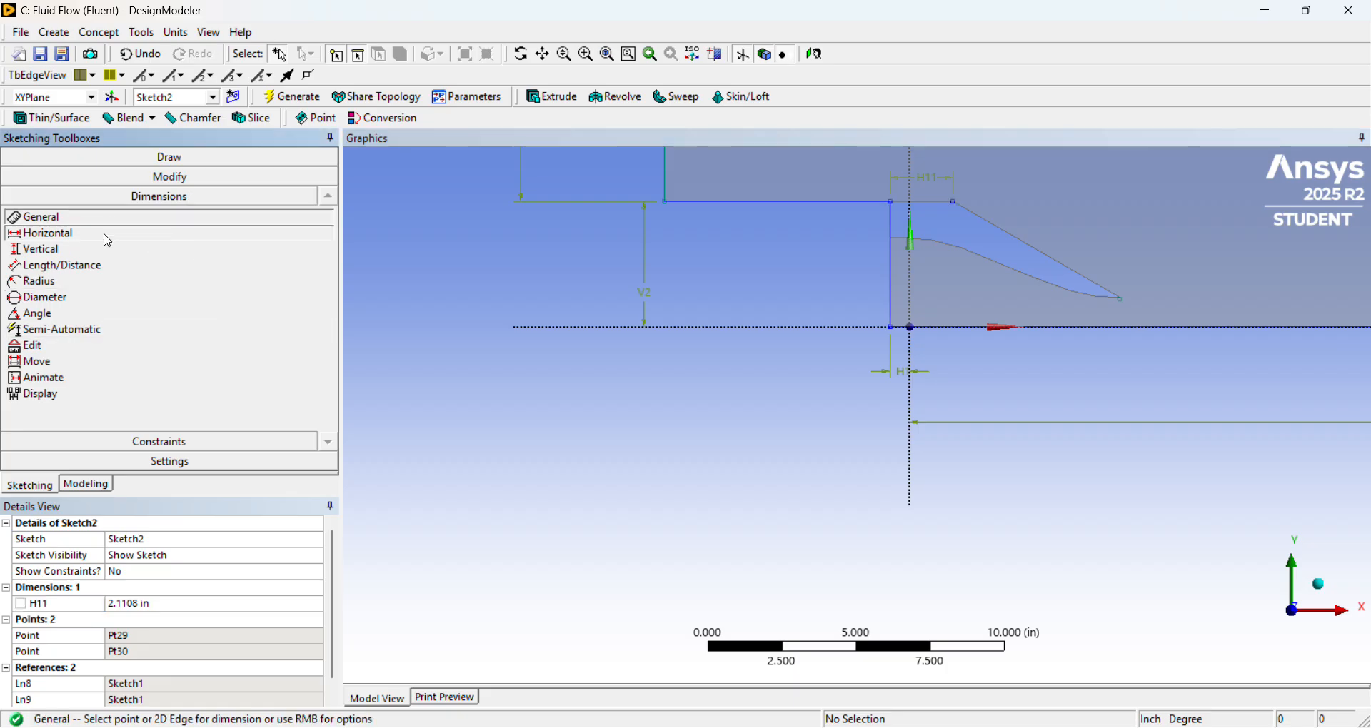
left_click(105, 233)
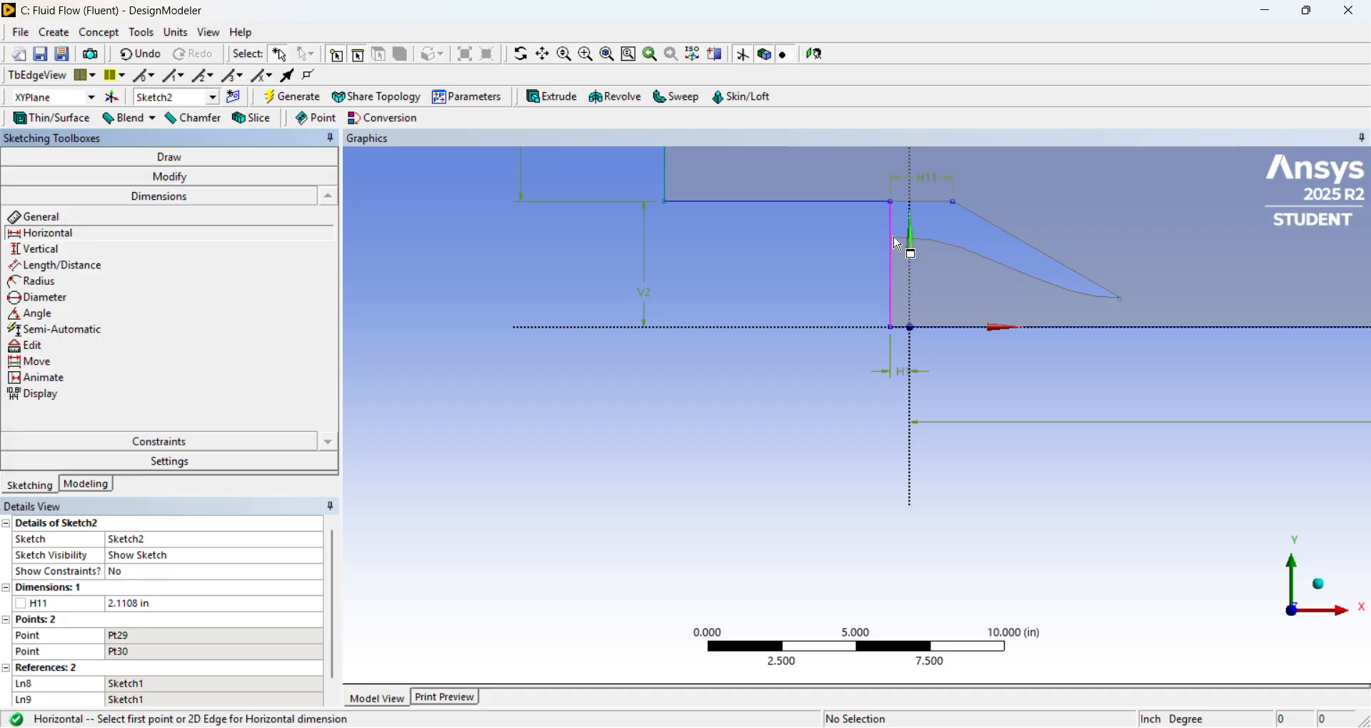
key("alt+Tab")
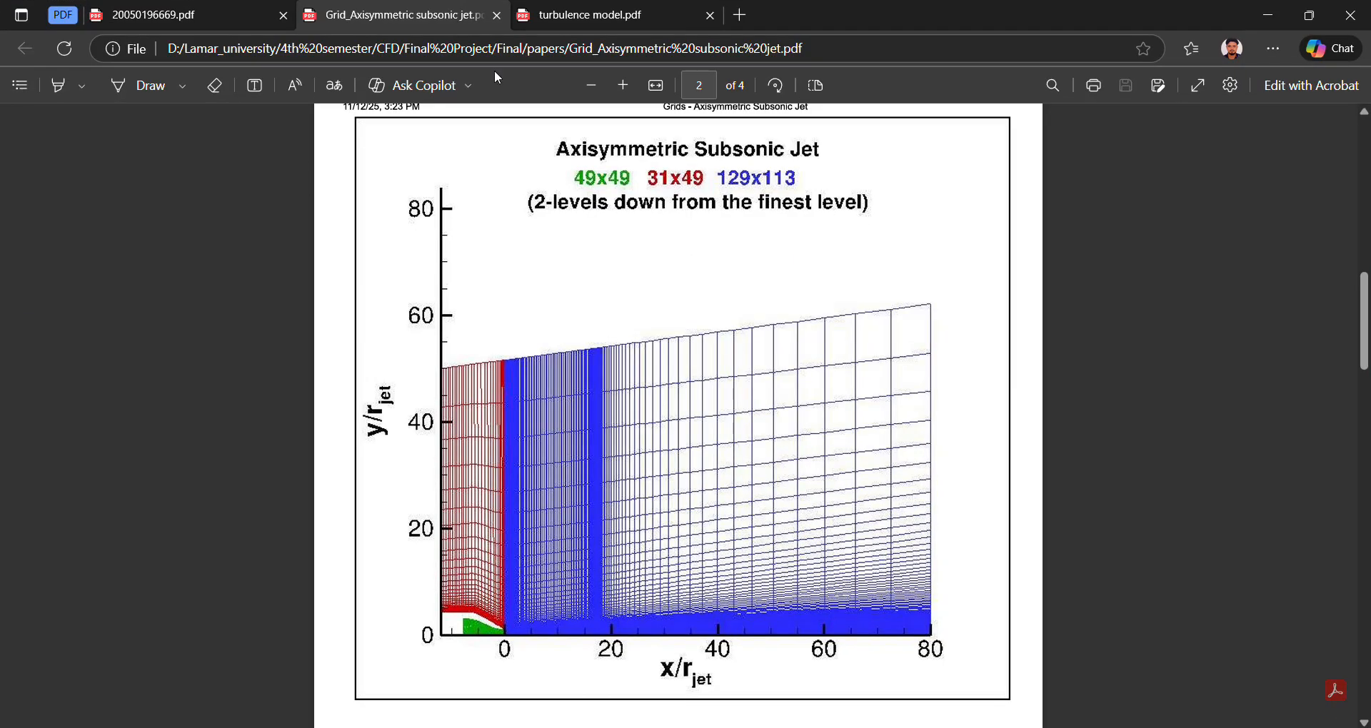
left_click(232, 16)
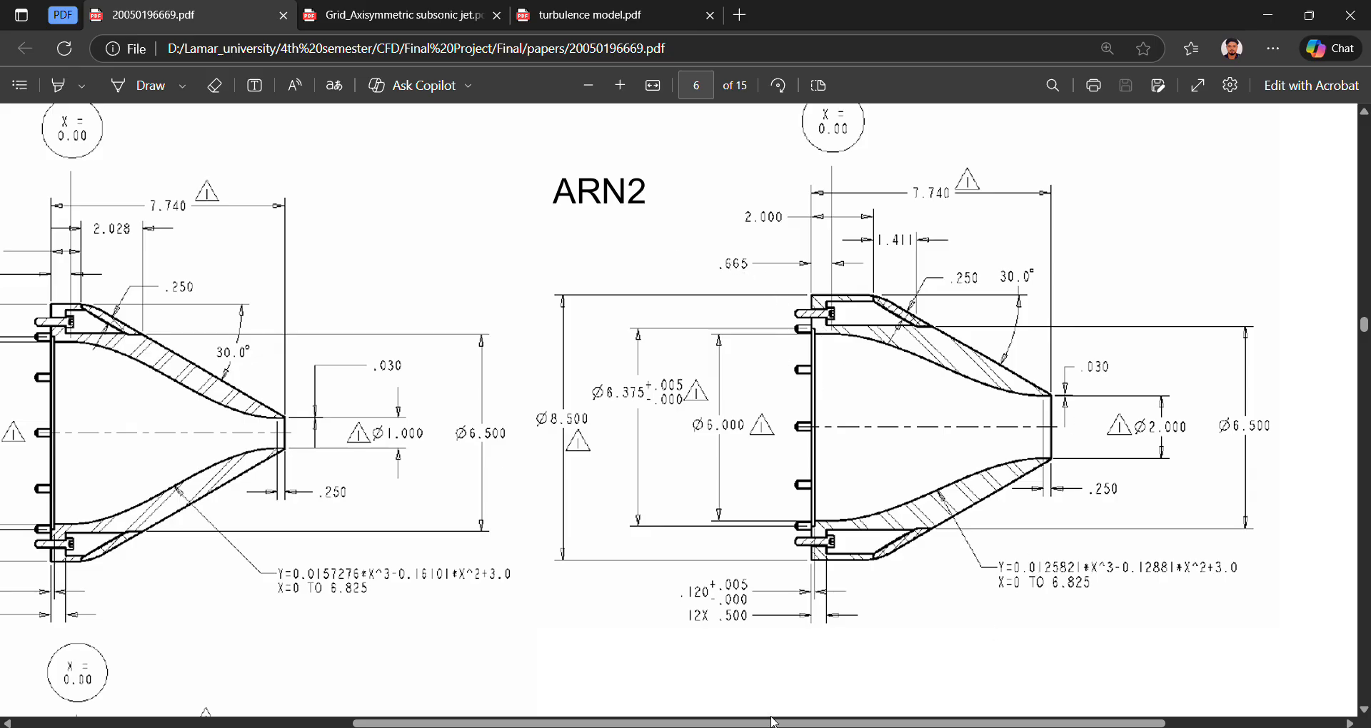
key("alt+Tab")
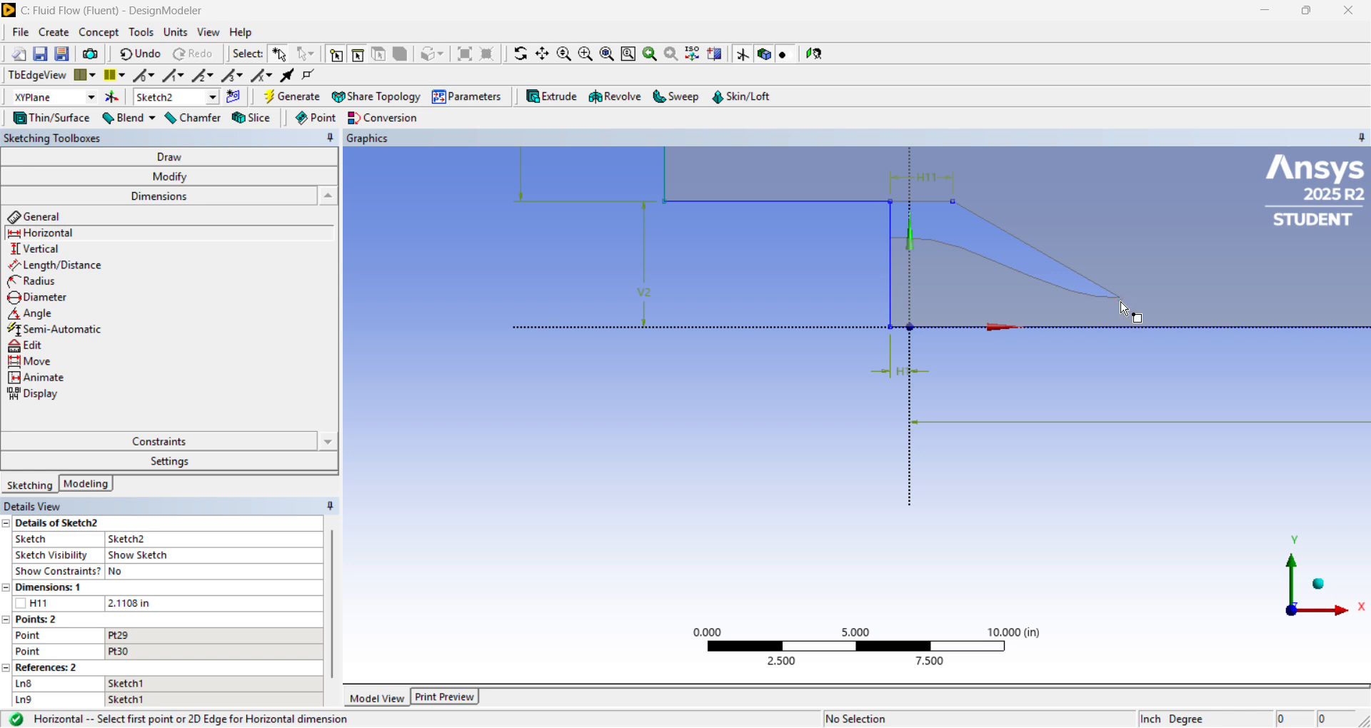
Dimension the horizontal distance from the vertical inlet line to the nozzle exit tip point and set it to 7.74 in.
left_click(1124, 303)
left_click(893, 323)
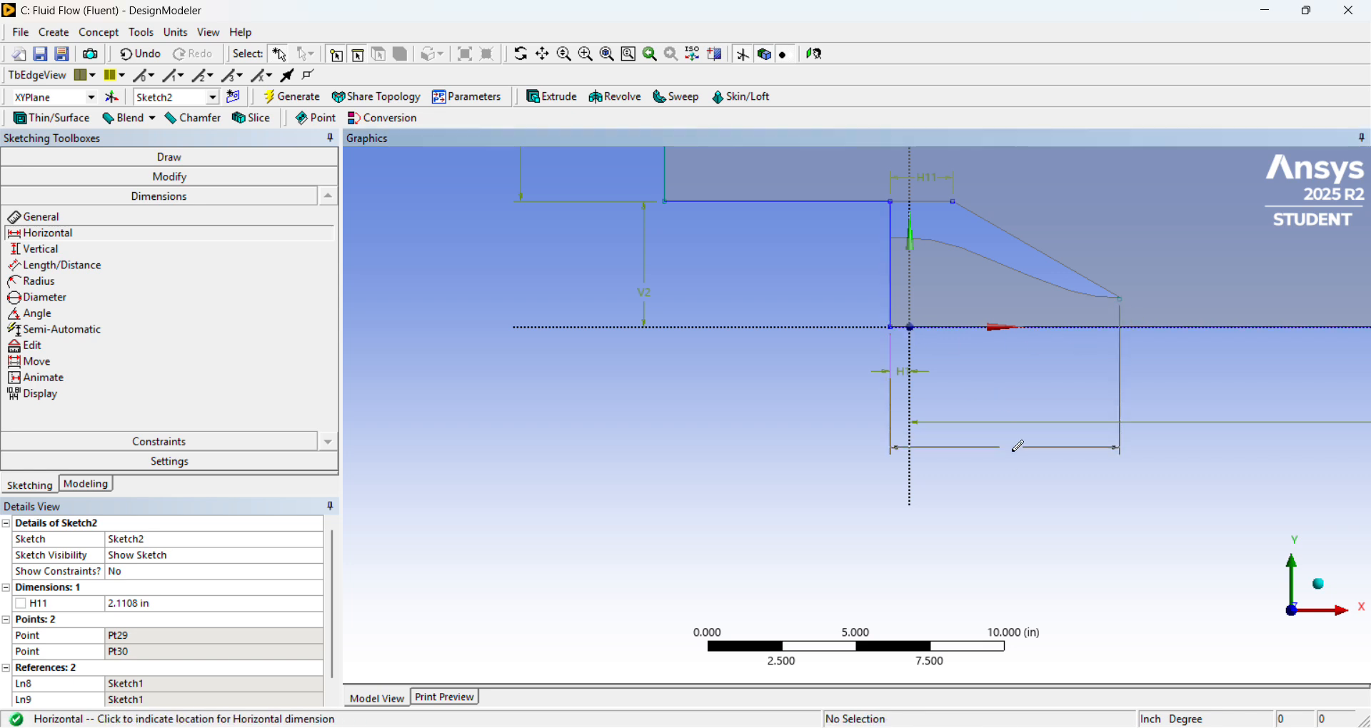
left_click(1010, 484)
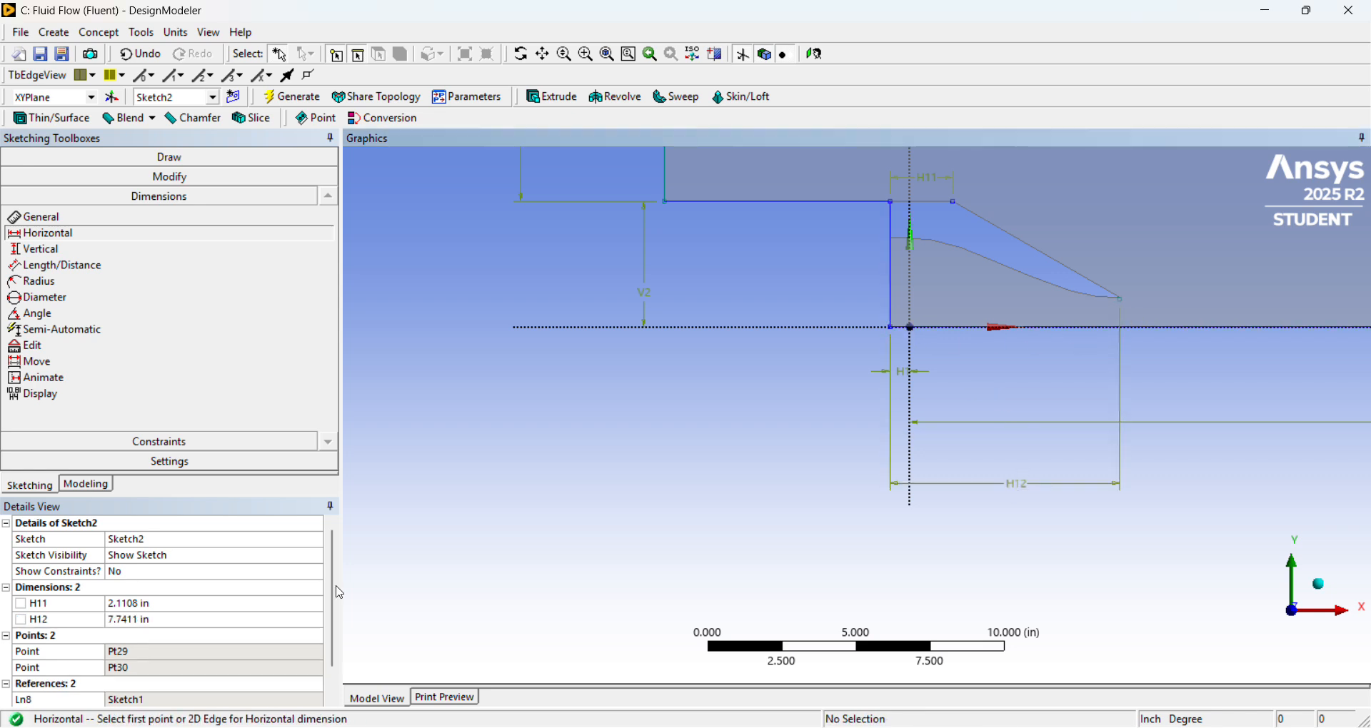
left_click(190, 621)
type("7")
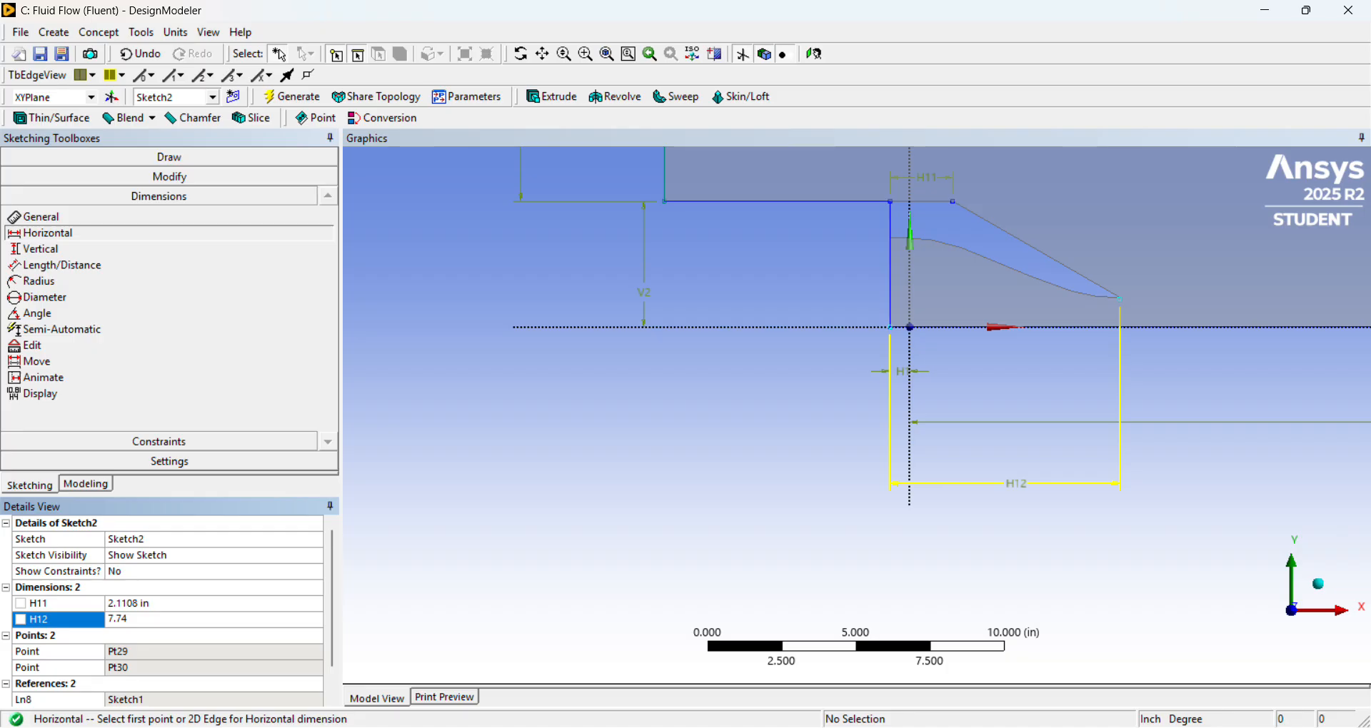
type(".74")
key("Return")
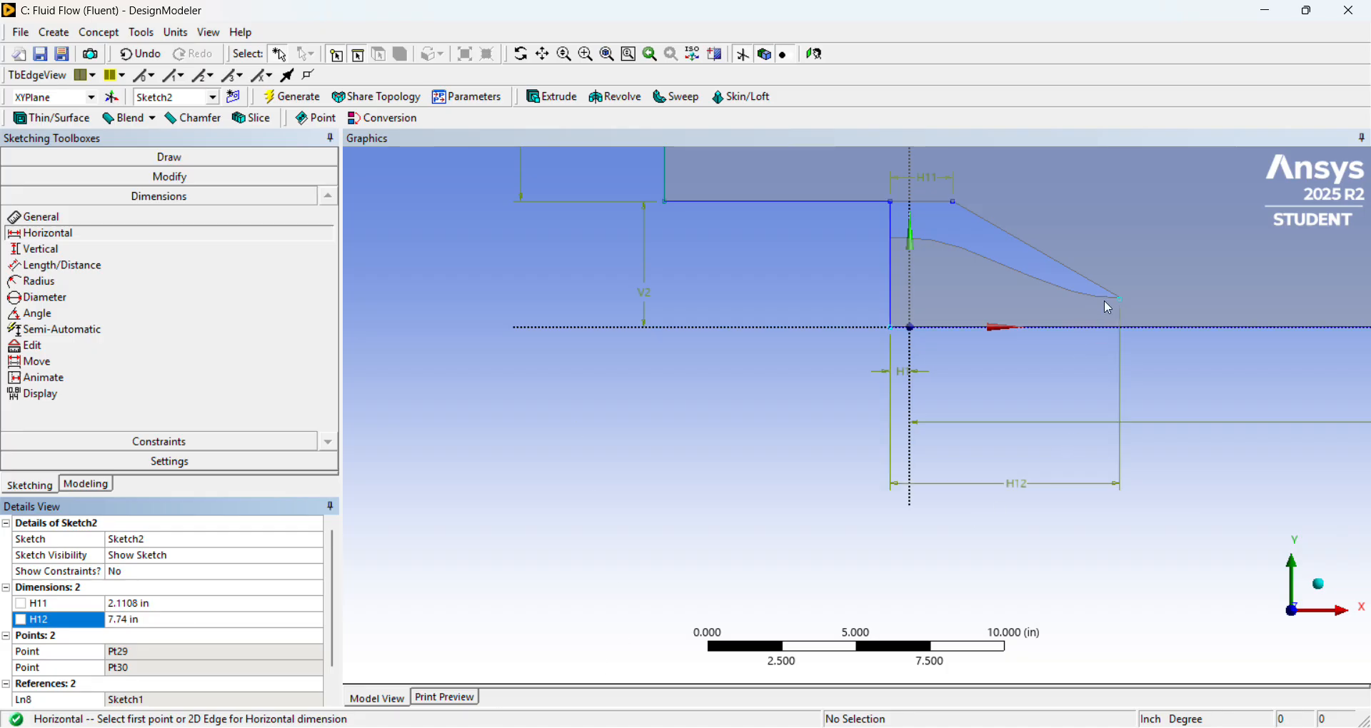
Compare the exit dimensions on the ARN2 PDF drawing with the last contour point in Excel row 201 and return to DesignModeler.
left_click(140, 250)
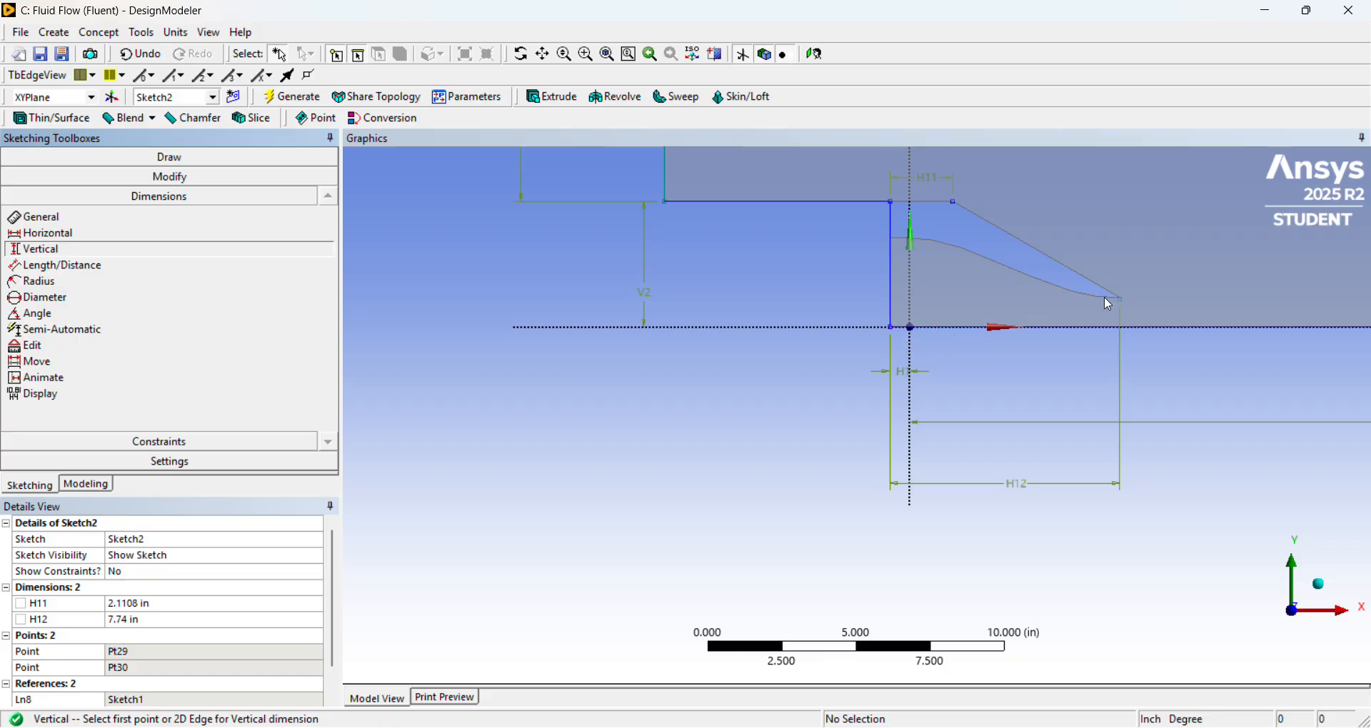
left_click(771, 727)
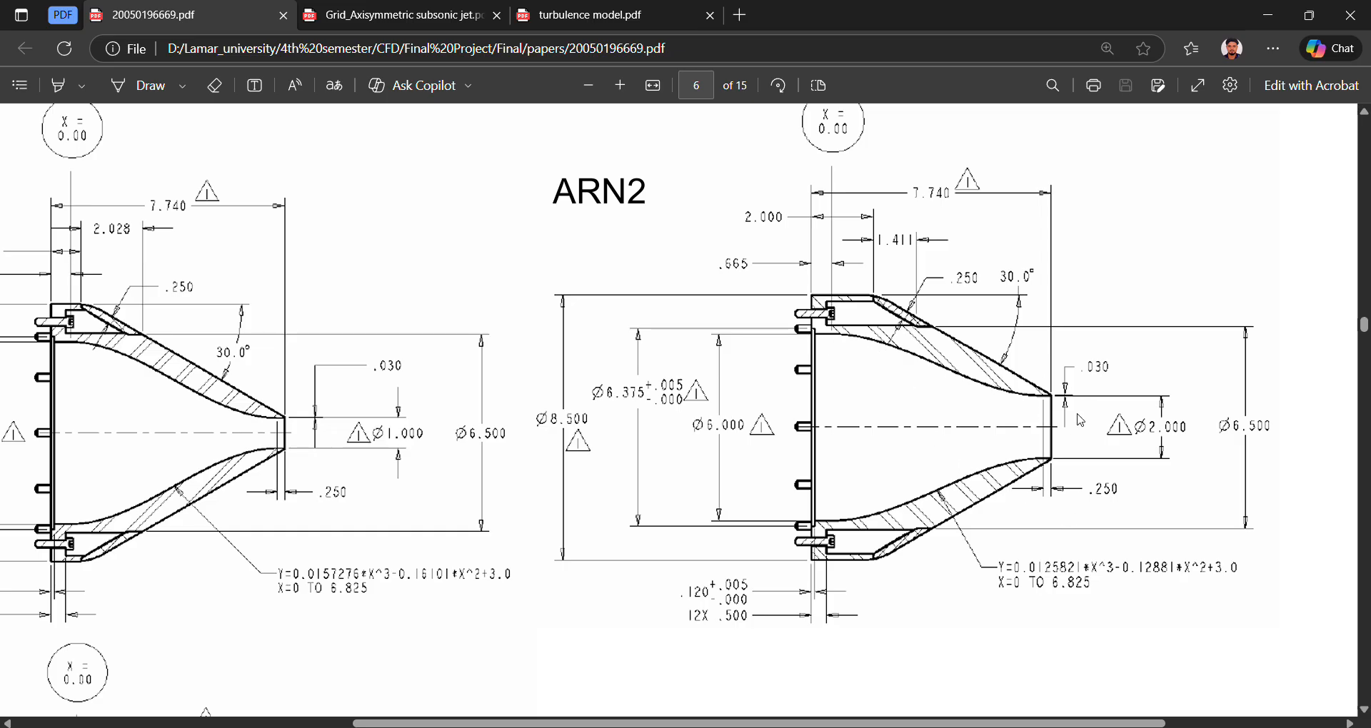
key("alt+Tab")
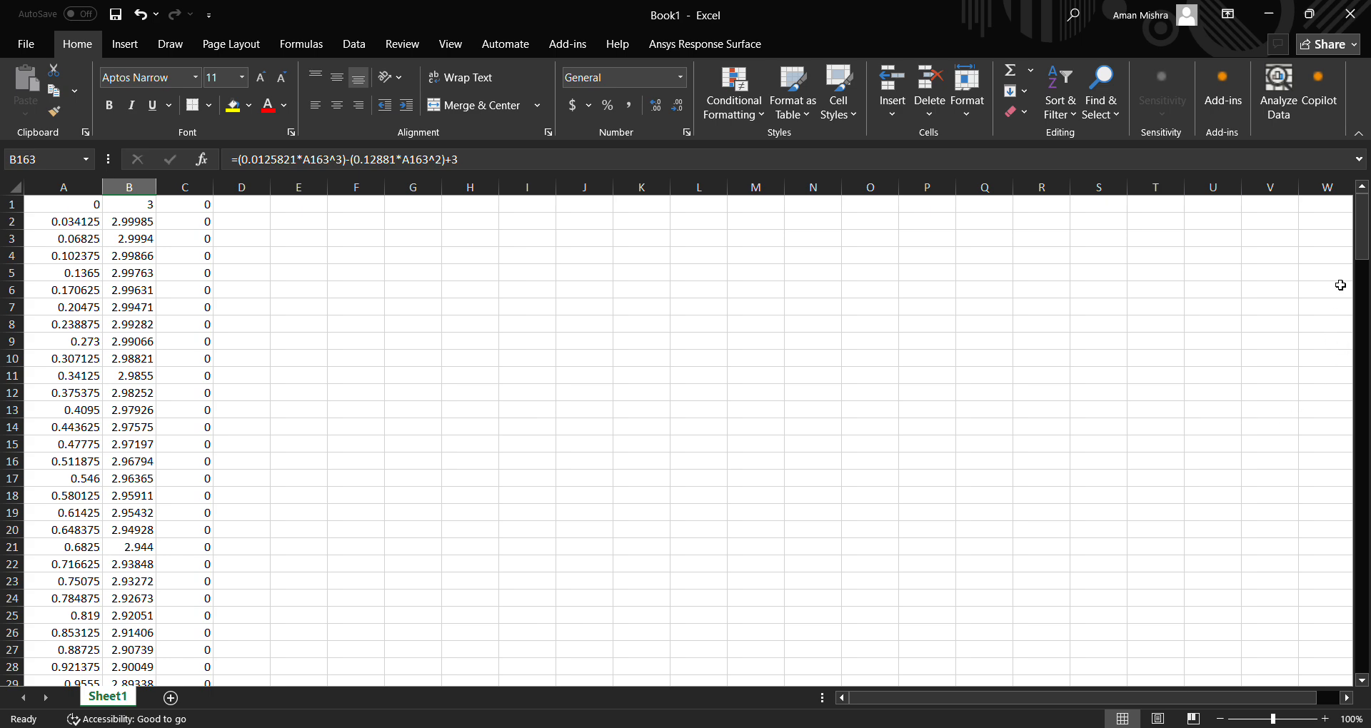
left_click_drag(1362, 235, 1362, 644)
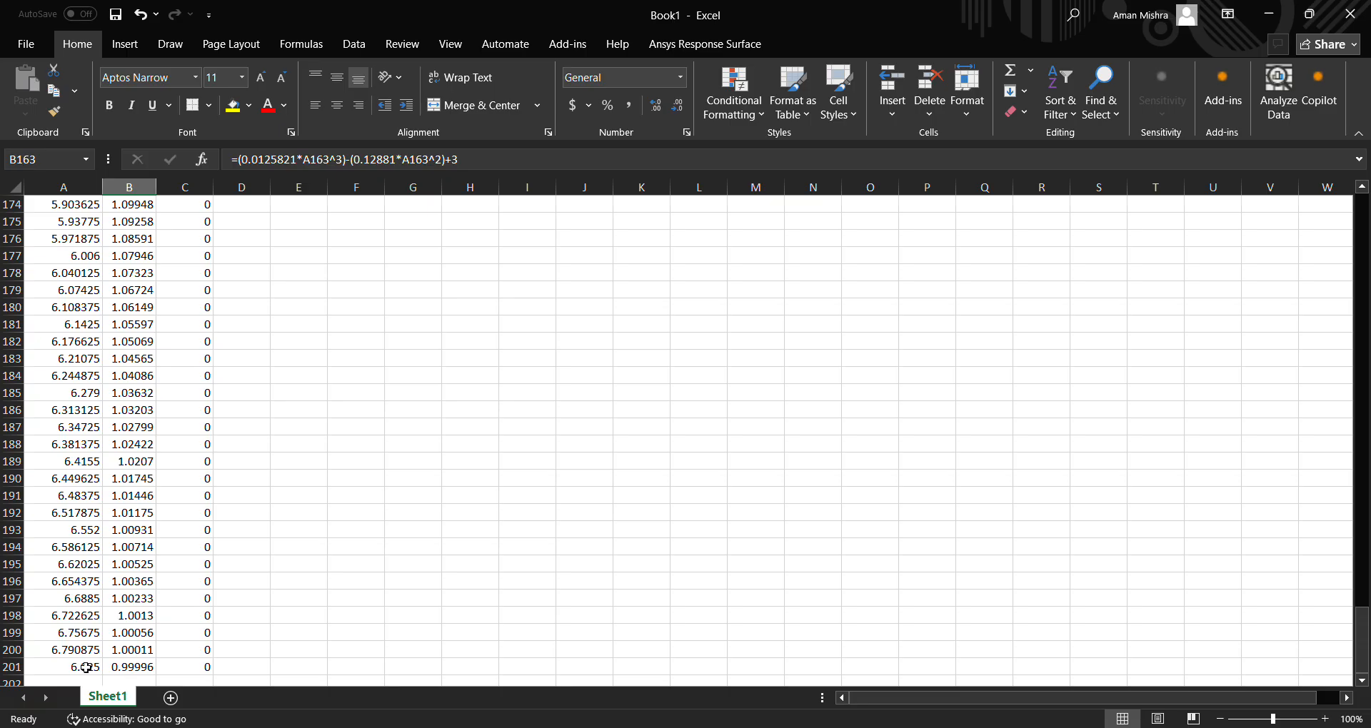
left_click(120, 668)
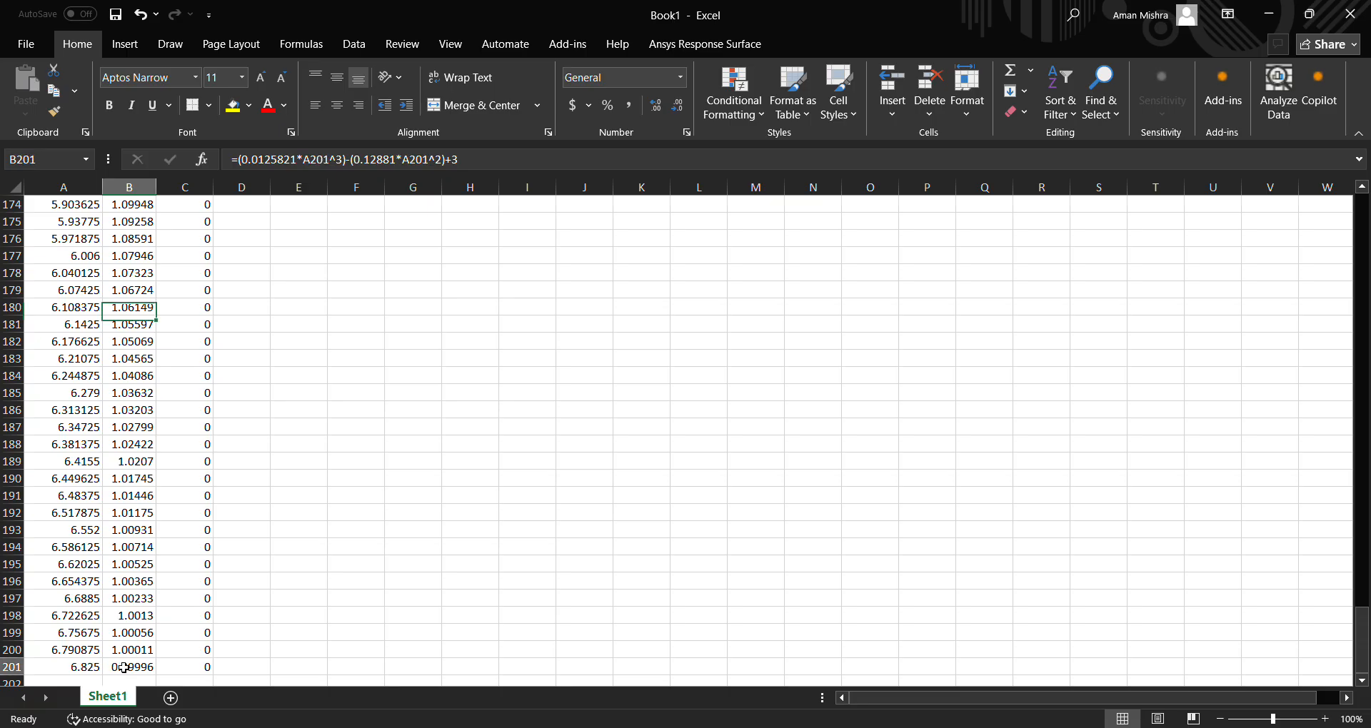
left_click(76, 670)
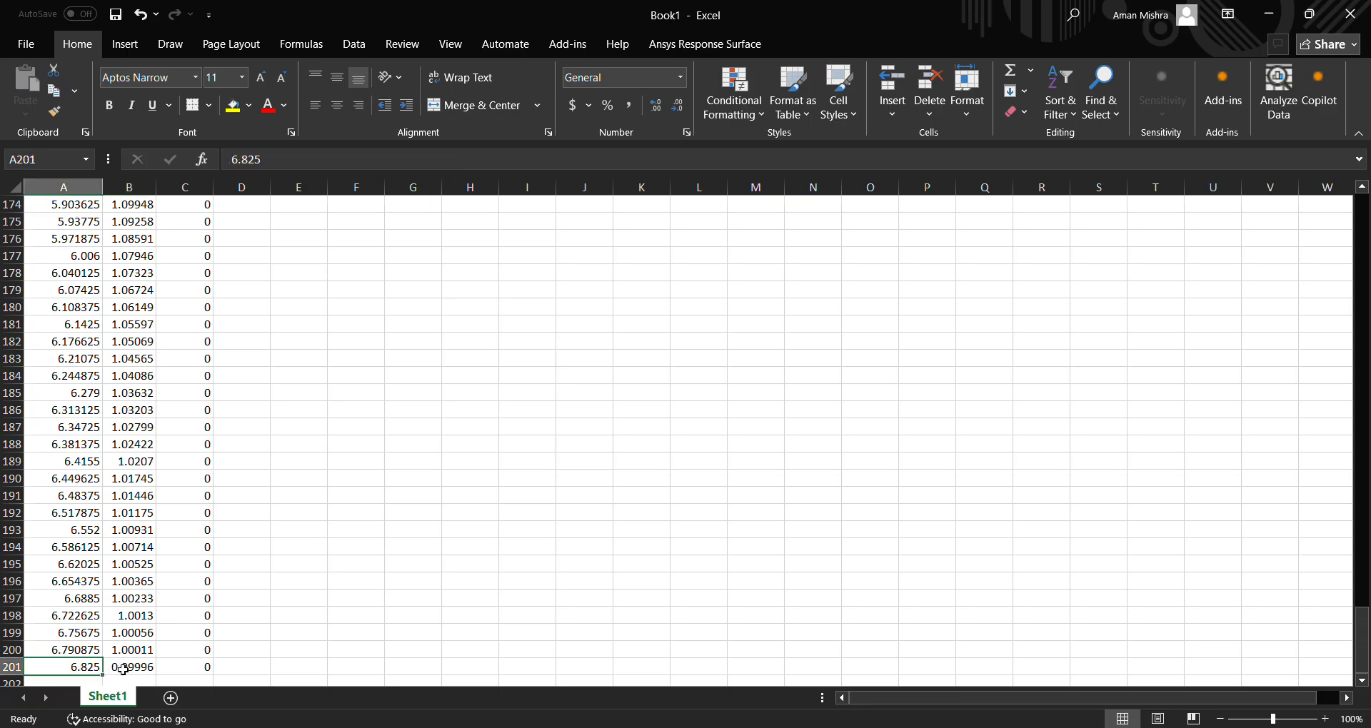
left_click(120, 667)
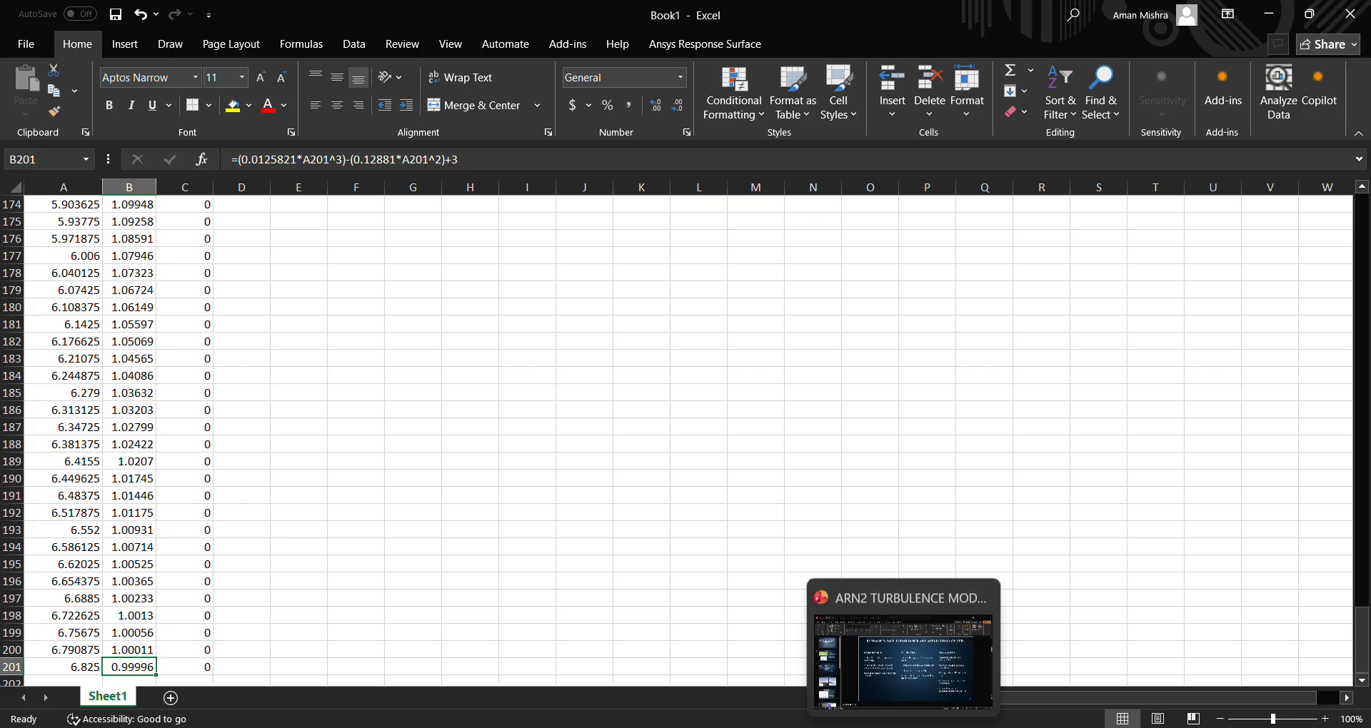
left_click(912, 723)
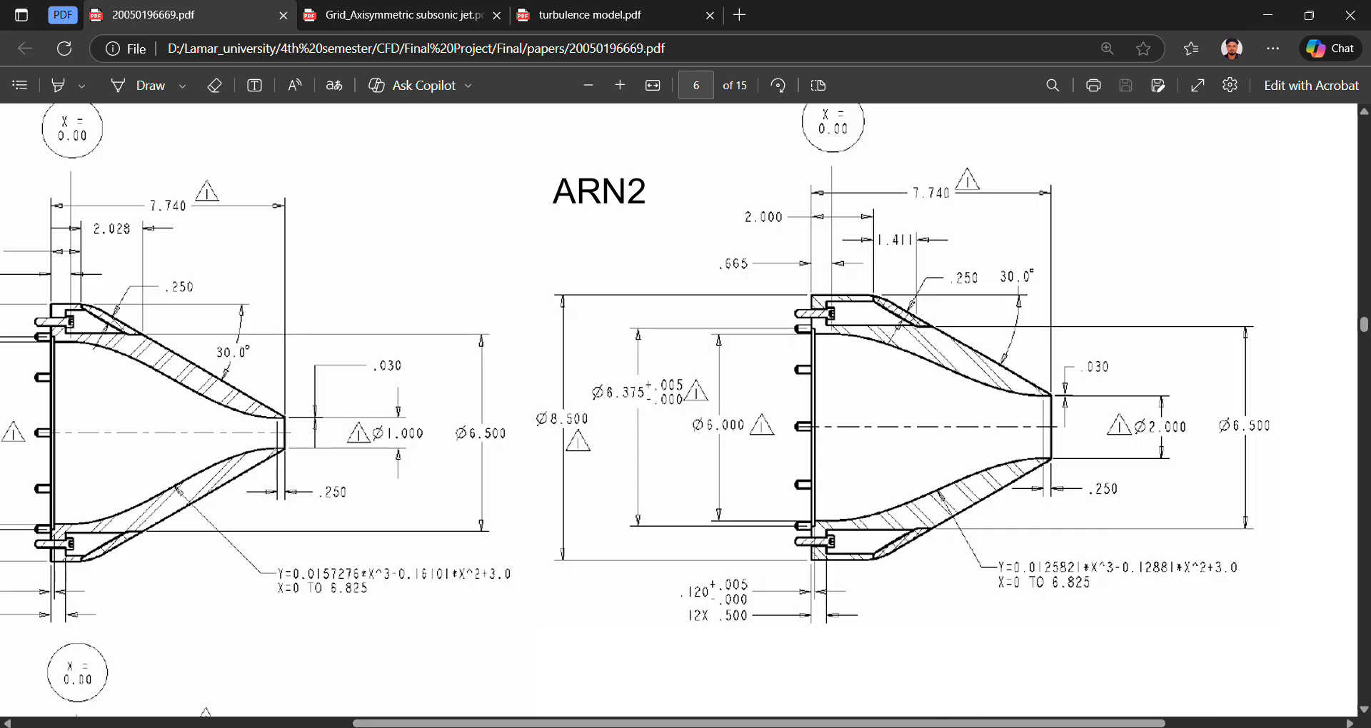
left_click(909, 727)
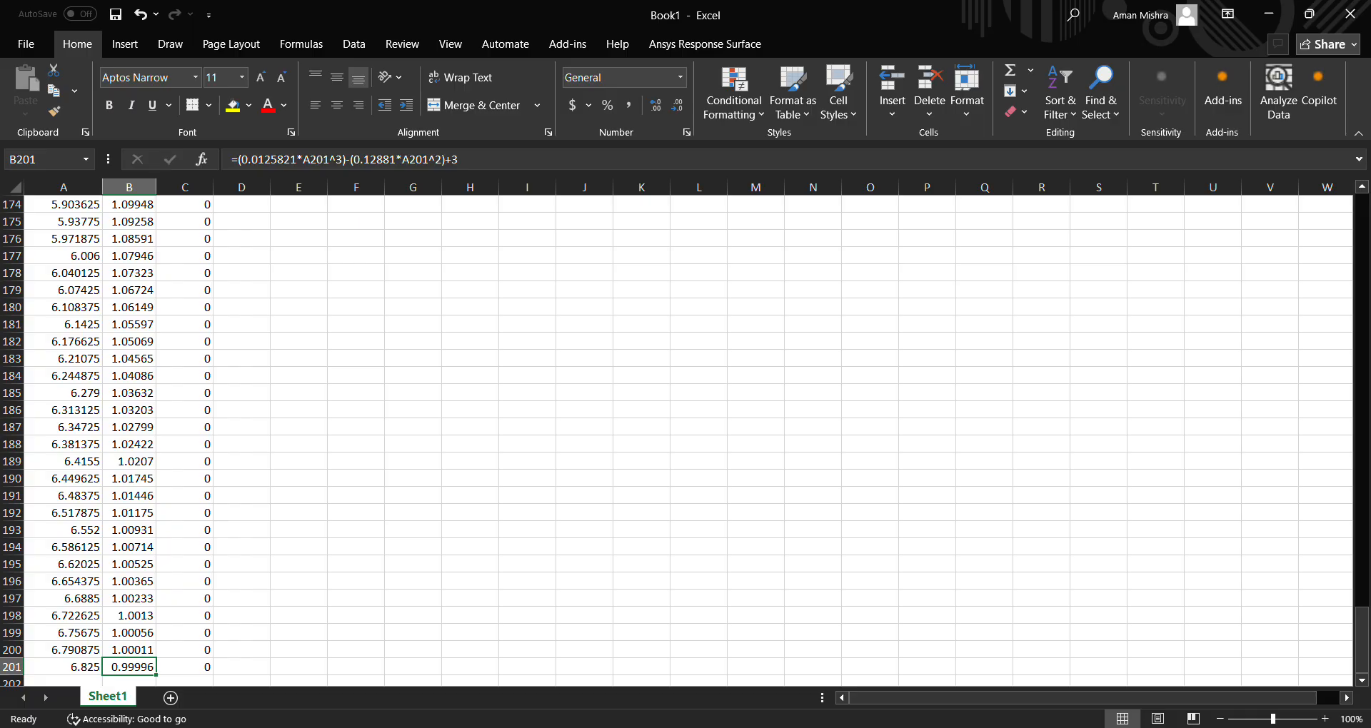
left_click(912, 727)
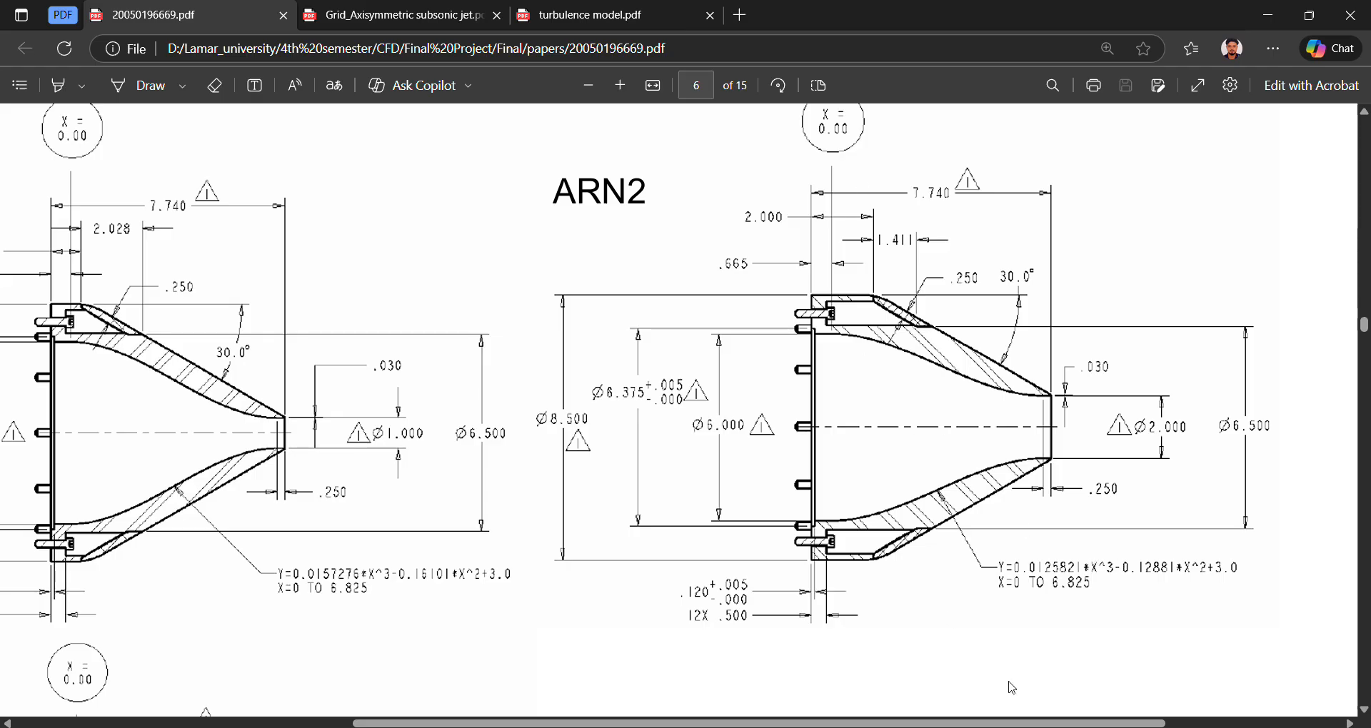
left_click(1008, 727)
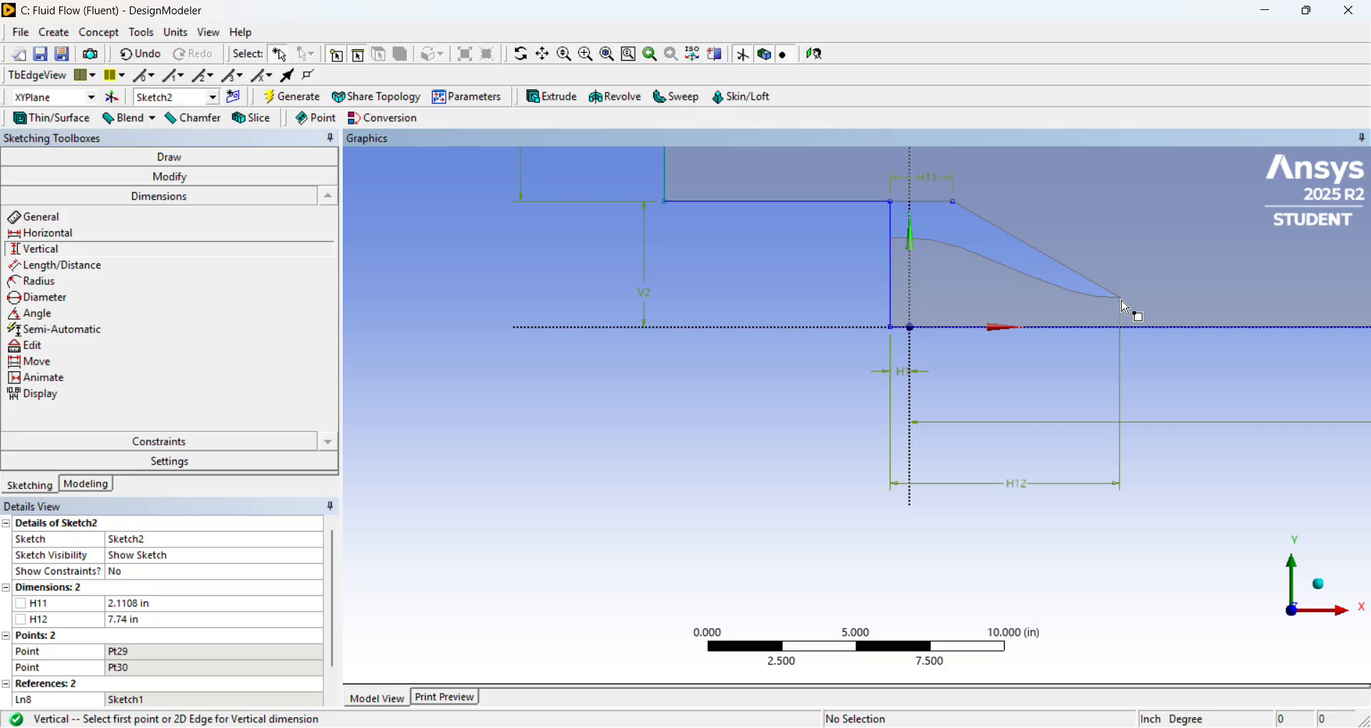
Dimension the vertical distance from the nozzle exit tip point to the axis line and set it to 0.9999 in.
left_click(1126, 306)
left_click(1111, 334)
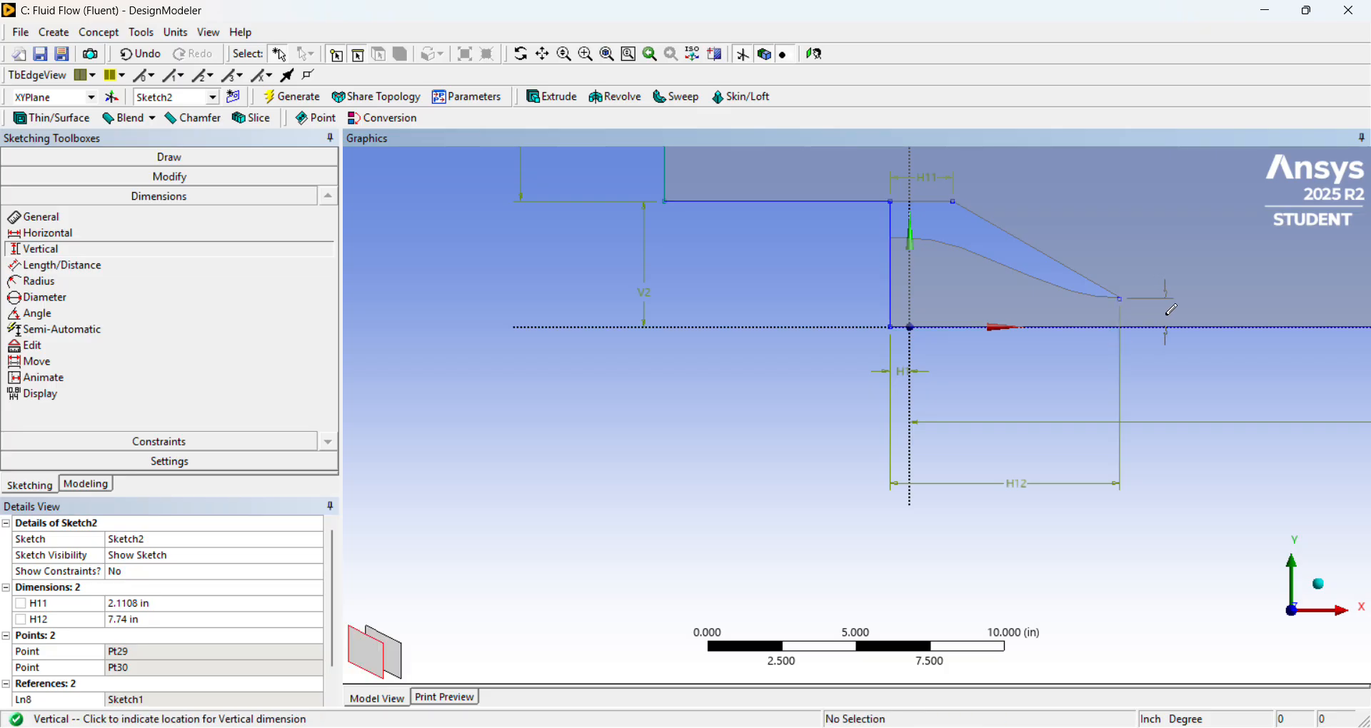
left_click(1168, 314)
left_click(194, 636)
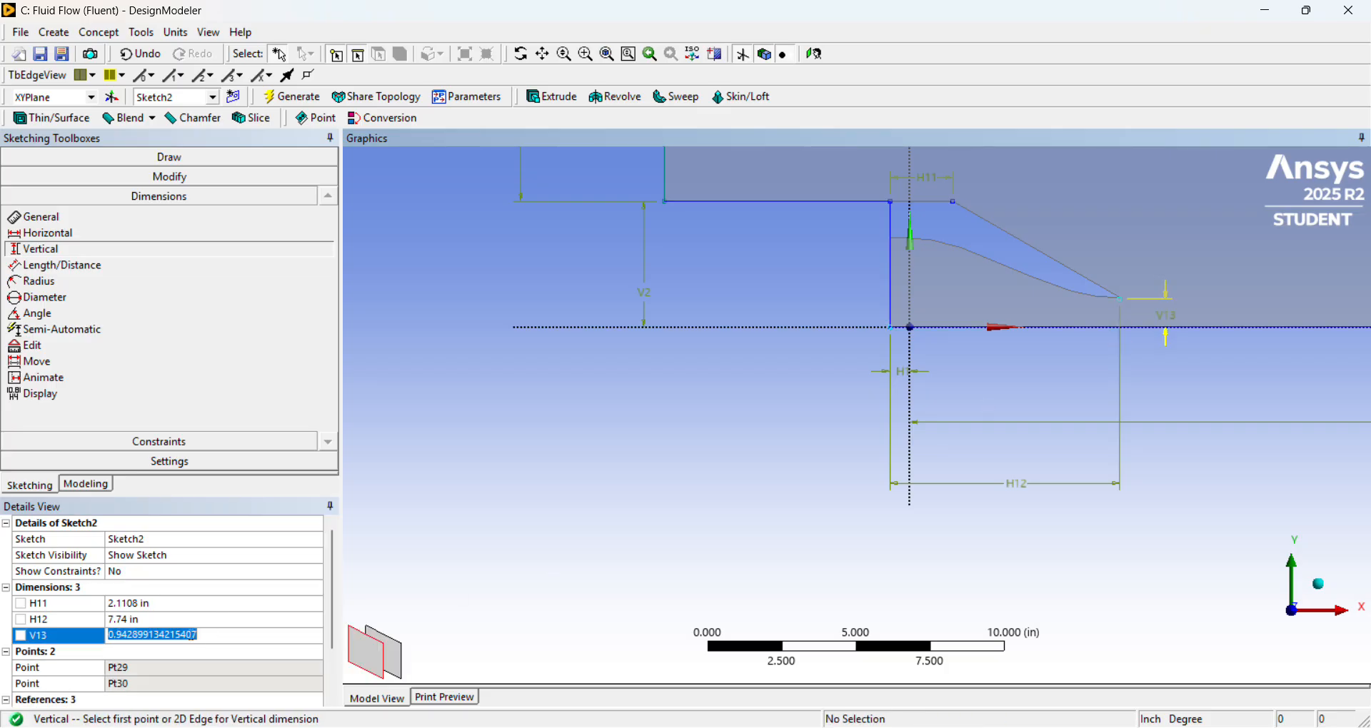
type("0.99996")
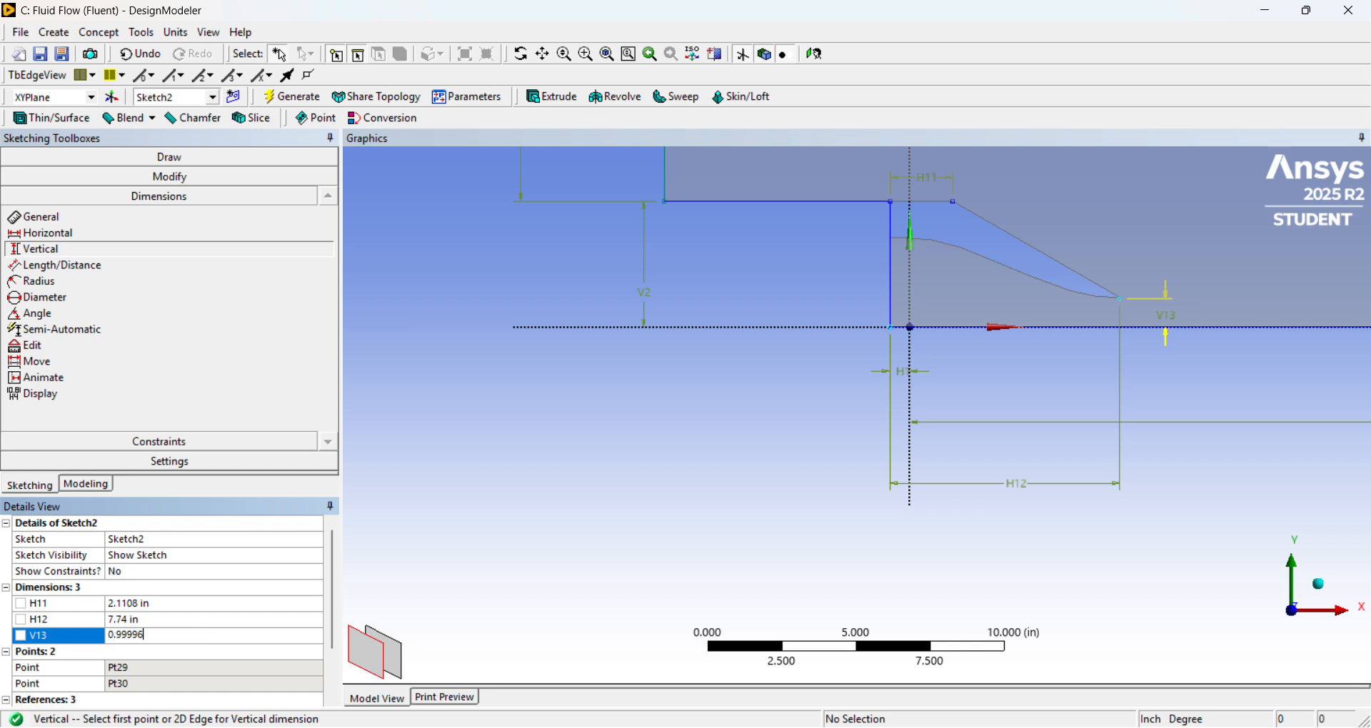
key("Return")
Switch to Excel, try to copy the last contour height from cell B201 into J202, and undo the paste.
key("alt+Tab")
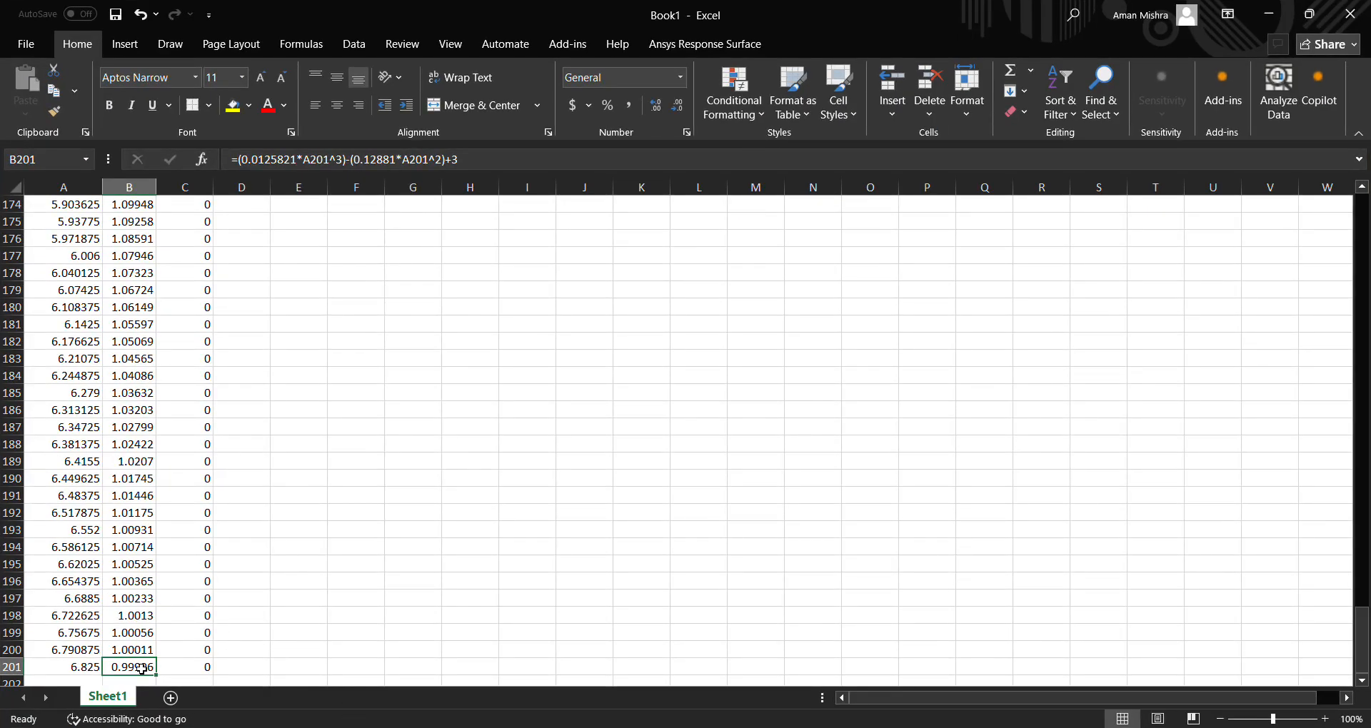
scroll(141, 668, "down", 1)
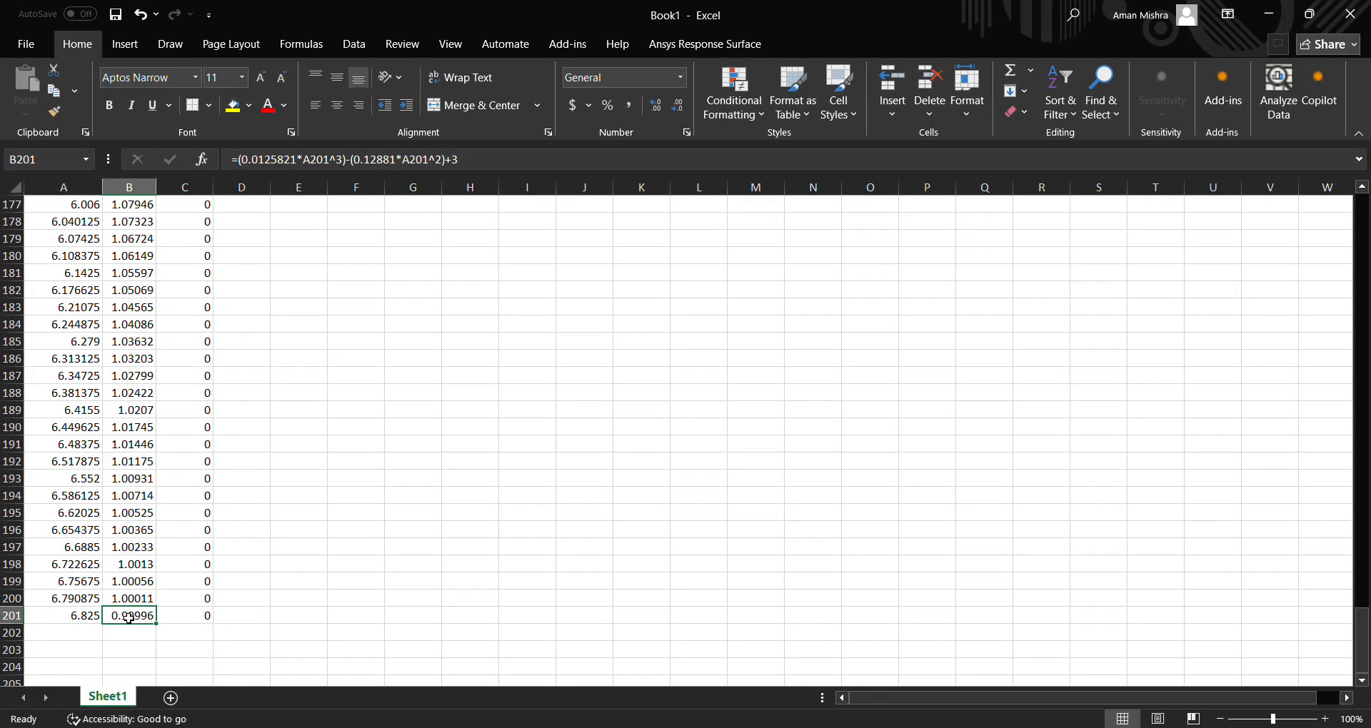
key("ctrl+c")
left_click(571, 631)
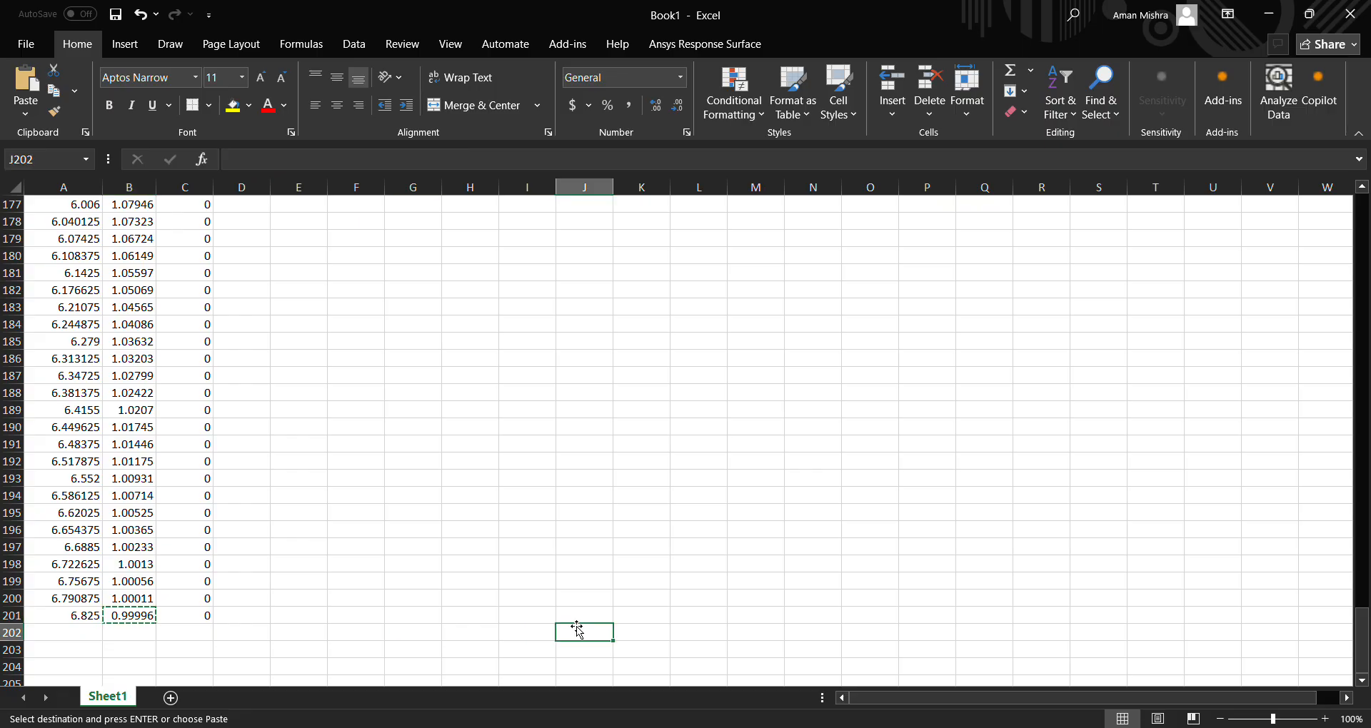
key("ctrl+v")
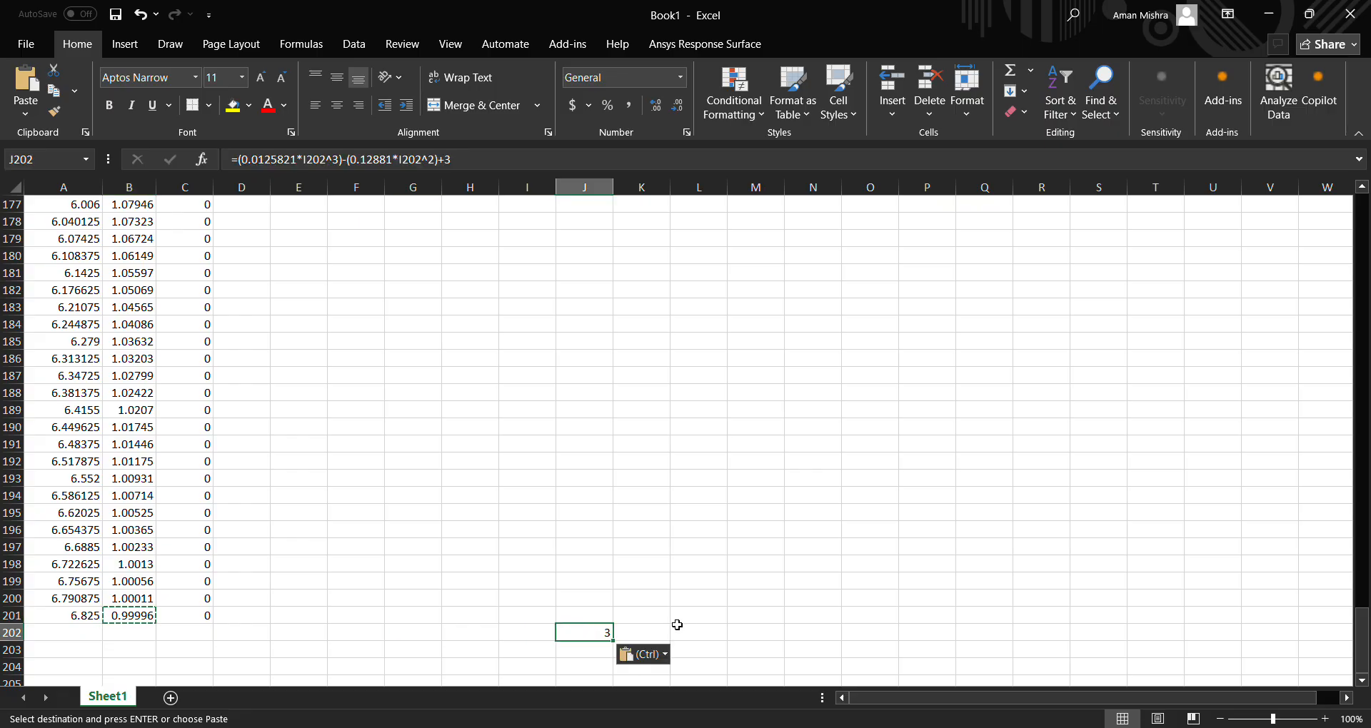
key("ctrl+z")
left_click(138, 619)
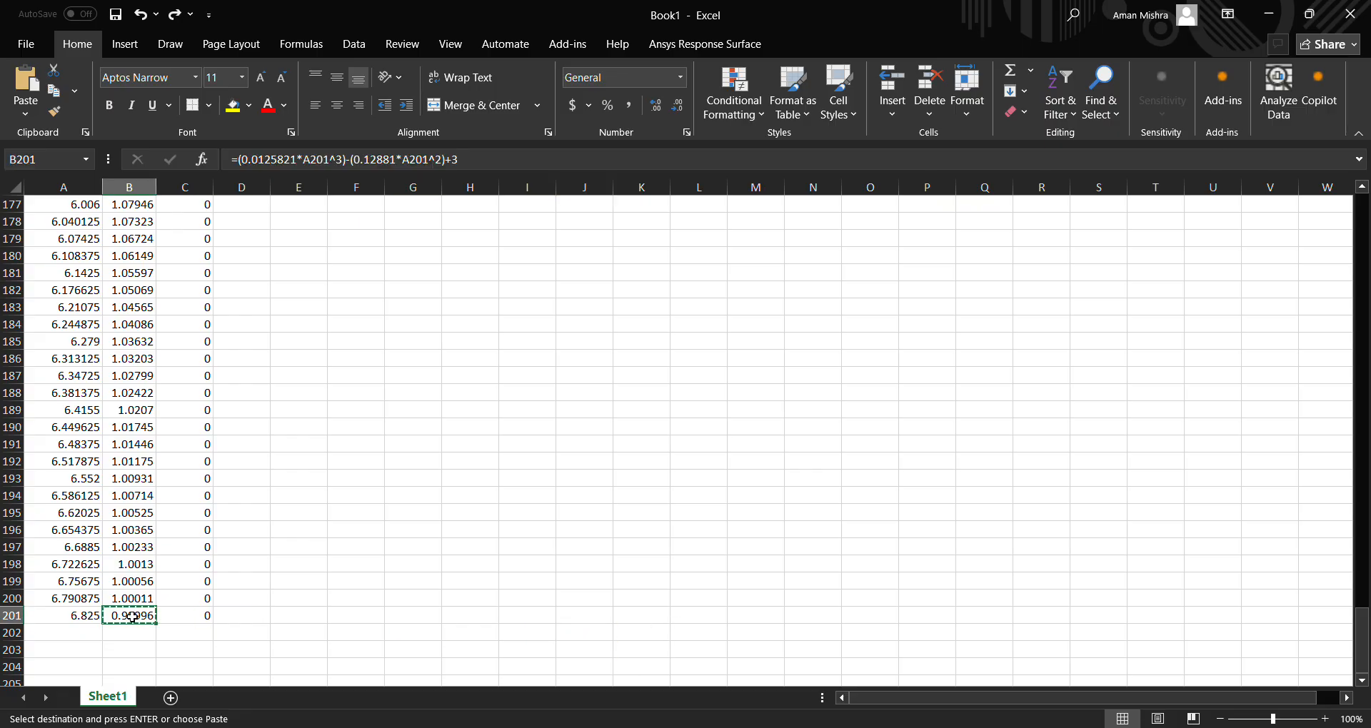
Try to copy the last contour height from cell B201 into J201, and undo the paste.
right_click(137, 621)
left_click(515, 554)
left_click(583, 620)
right_click(585, 621)
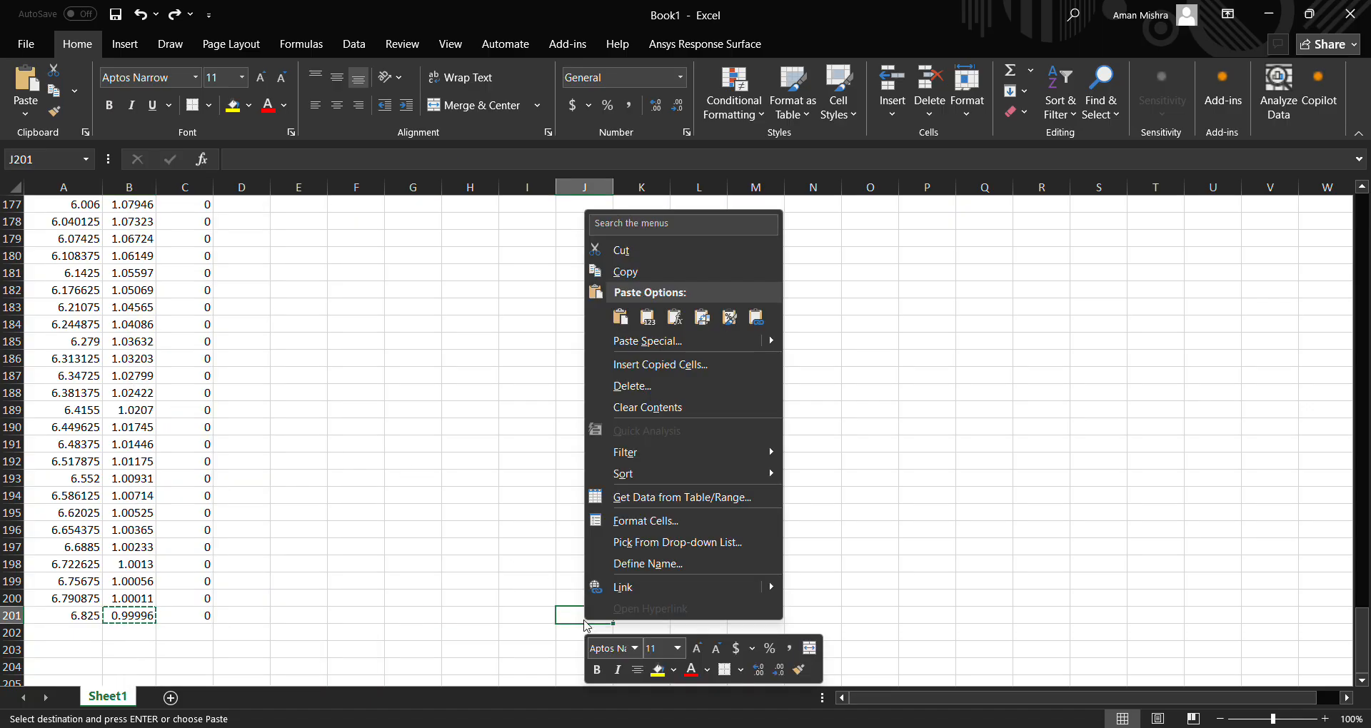
left_click(584, 624)
key("ctrl+v")
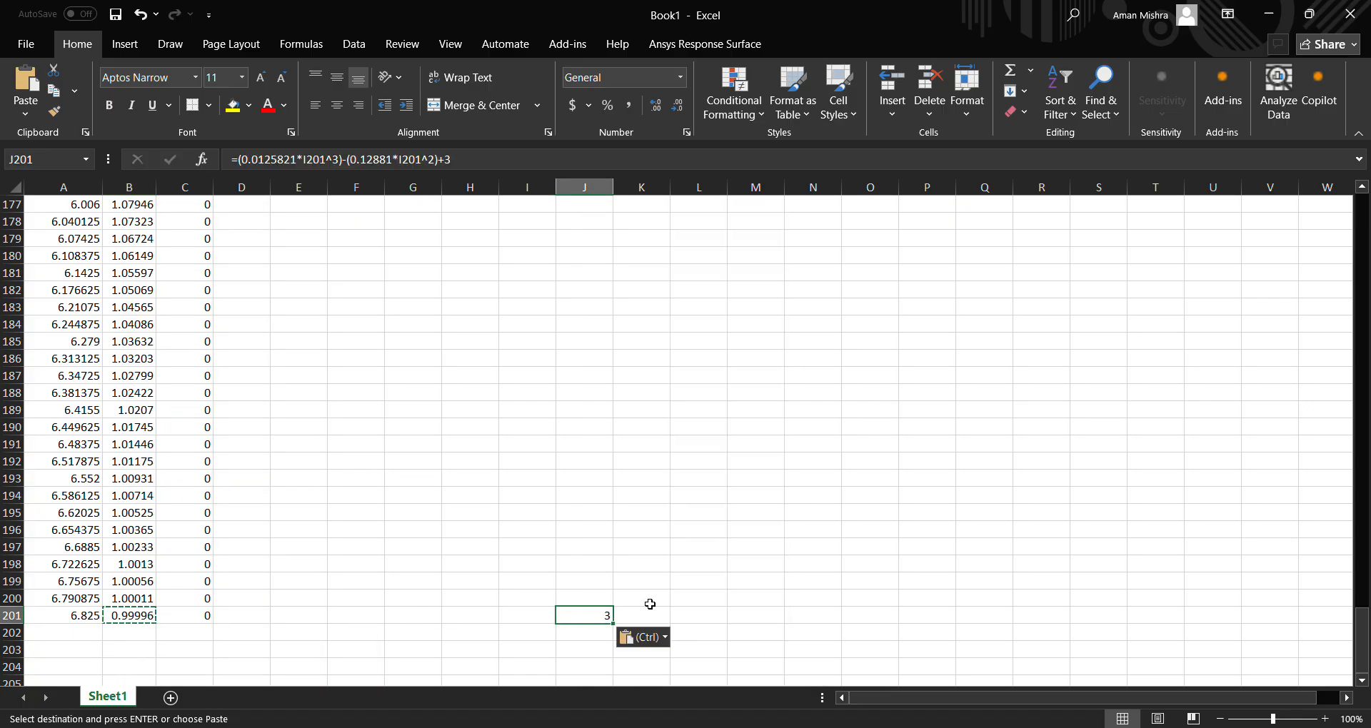
key("ctrl+z")
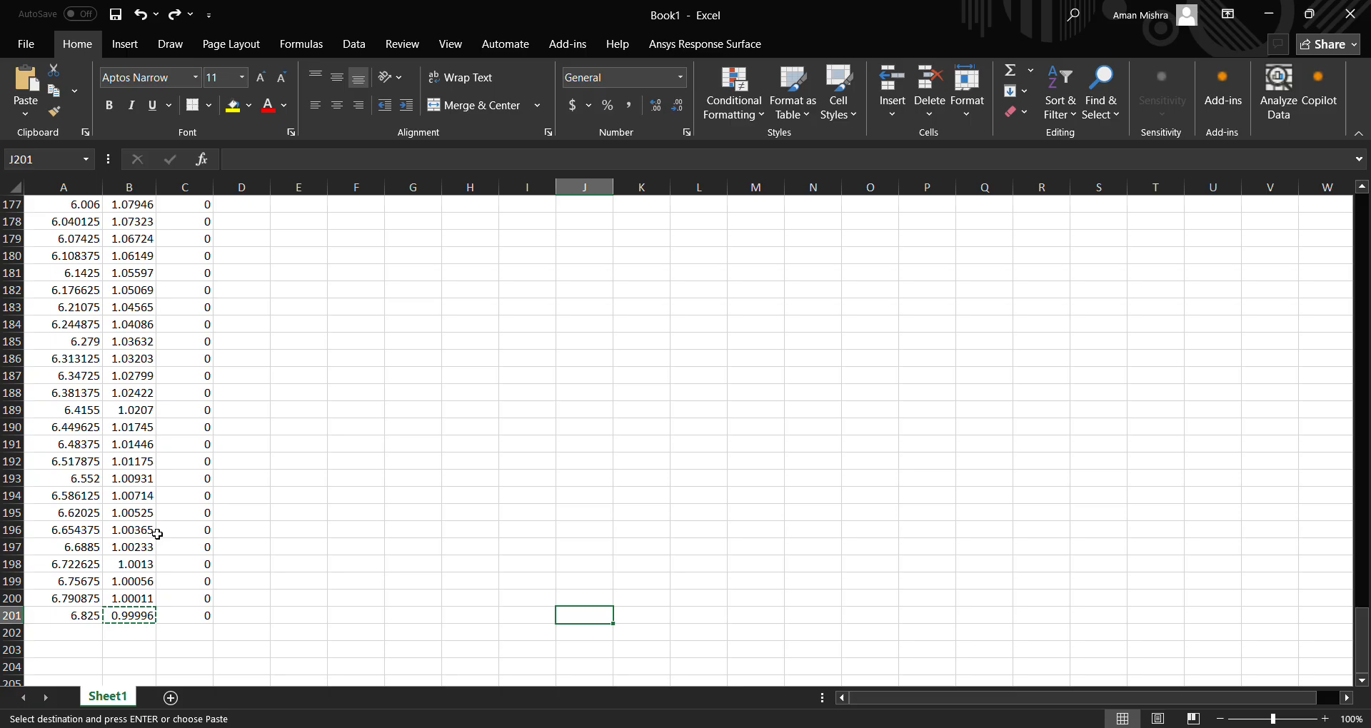
Widen column B to read the last contour height in B201 at full precision, and switch back to DesignModeler.
left_click(364, 577)
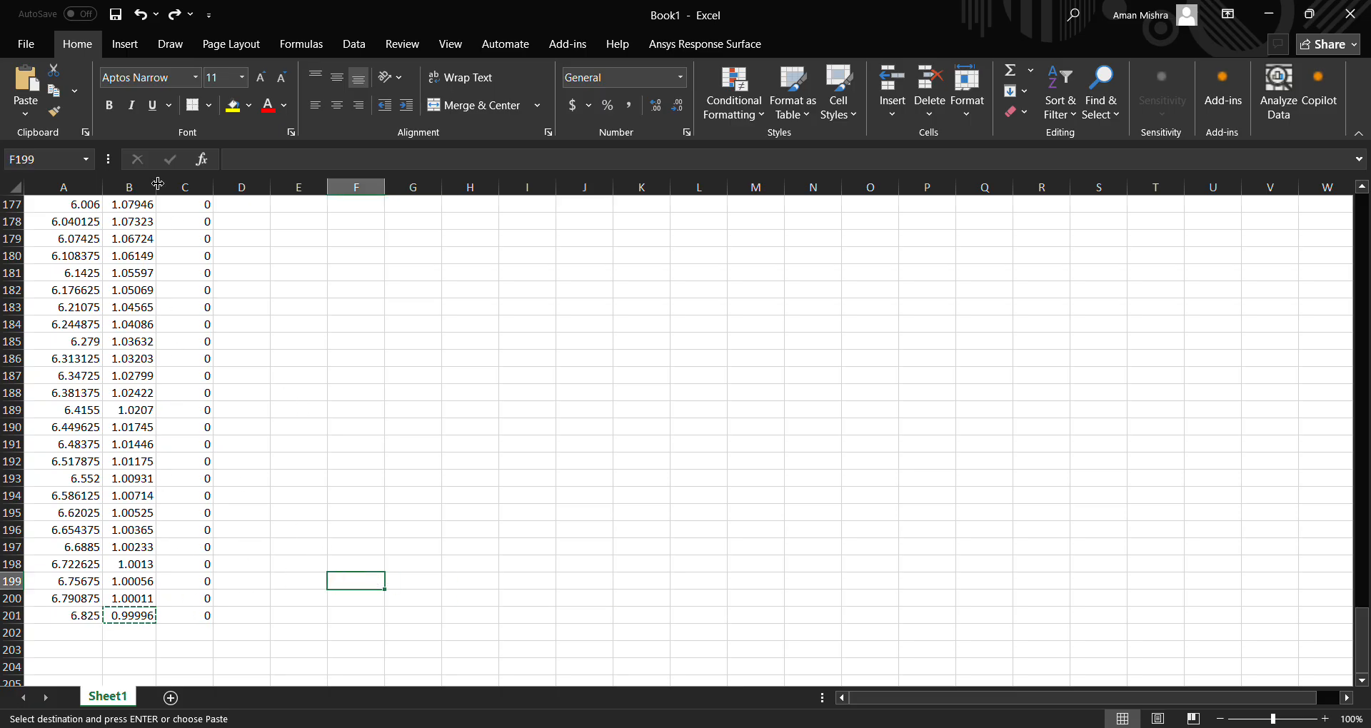
left_click_drag(156, 187, 253, 192)
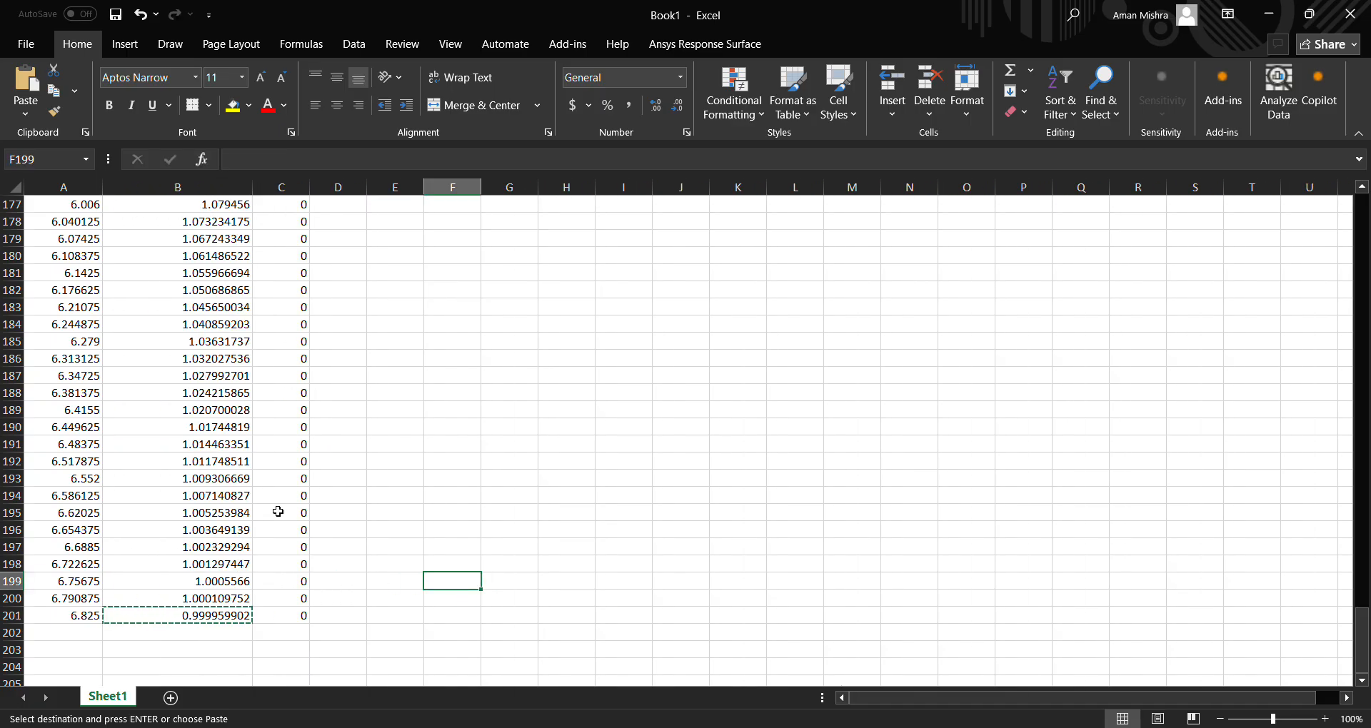
left_click(386, 666)
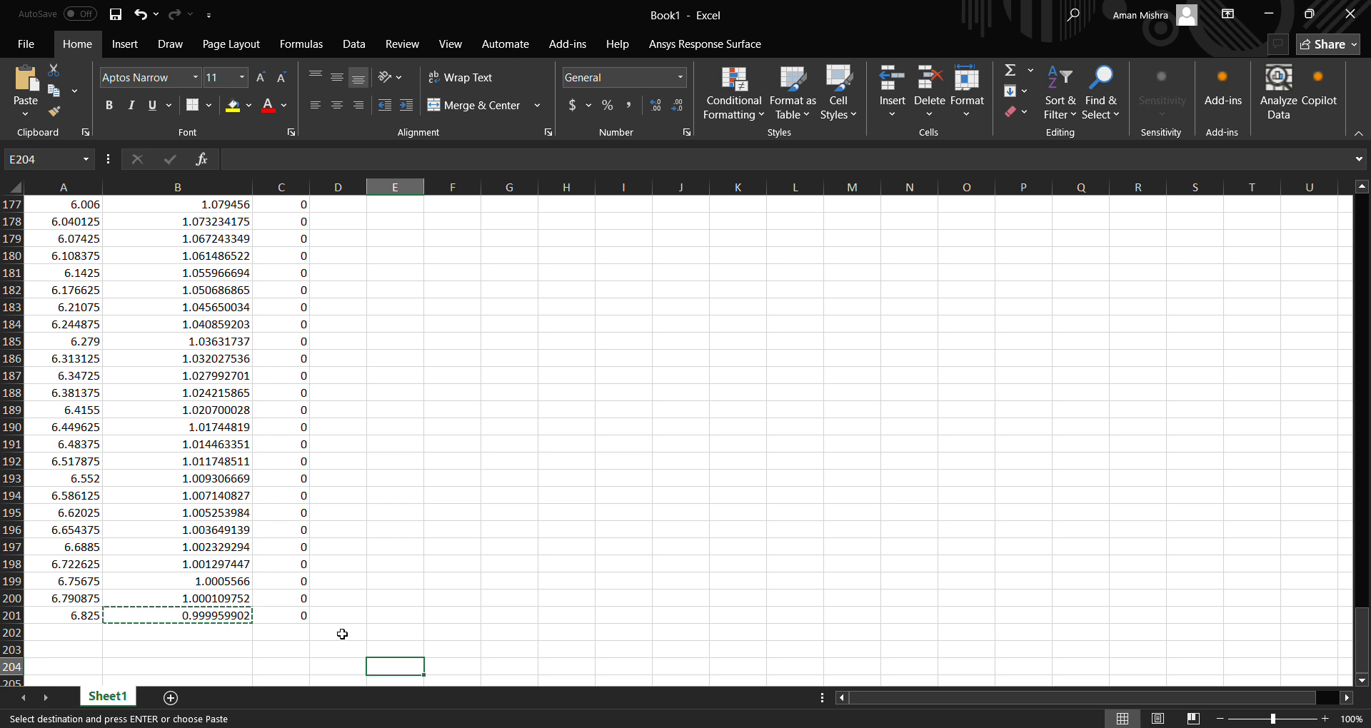
left_click(483, 644)
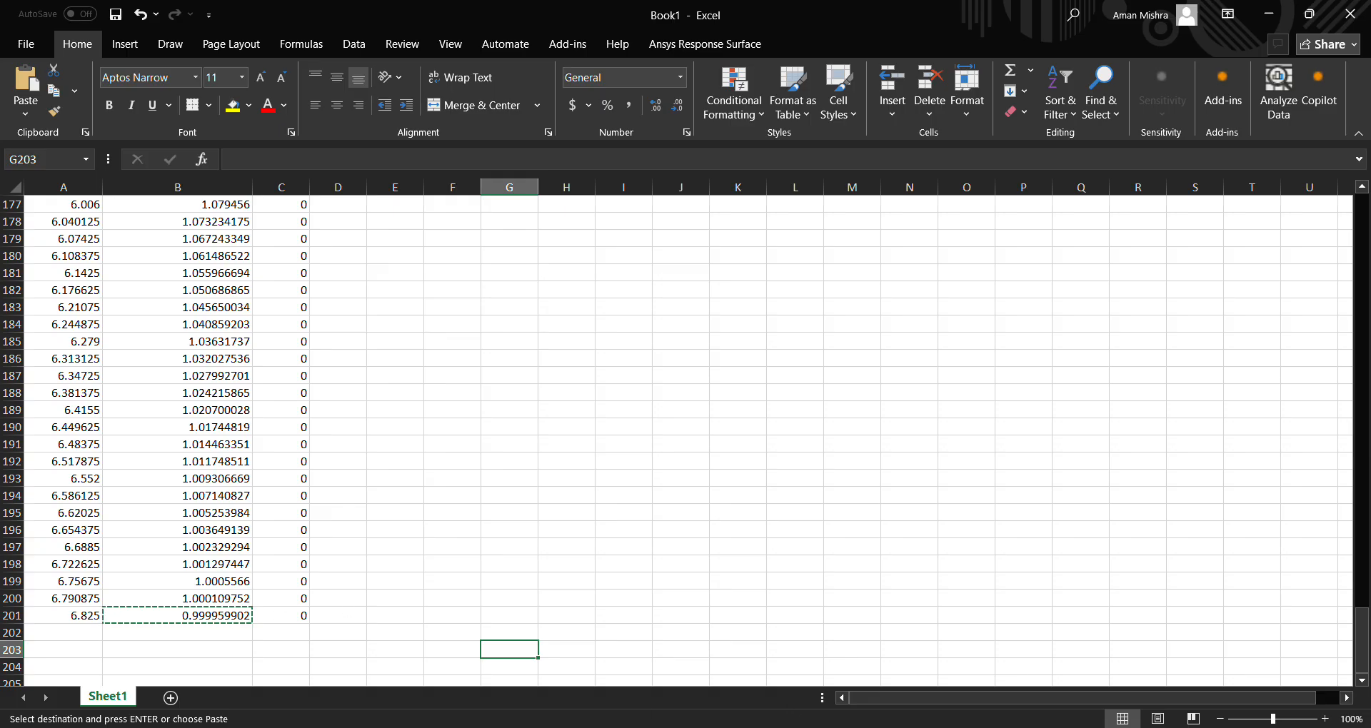
left_click(685, 716)
left_click(685, 727)
left_click(927, 727)
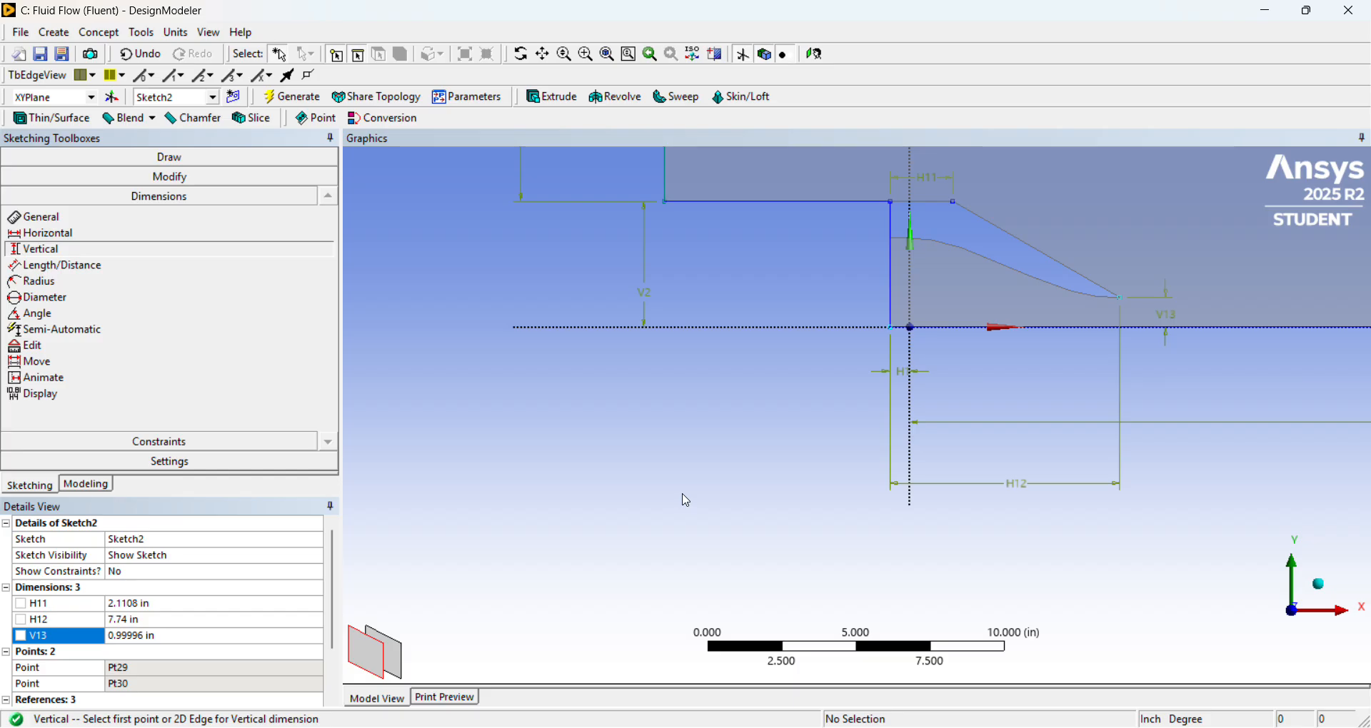
Examine up close how the sketched points sit on the nozzle exit tip and on the upper outer corner of the nozzle wall.
scroll(1069, 340, "down", 2)
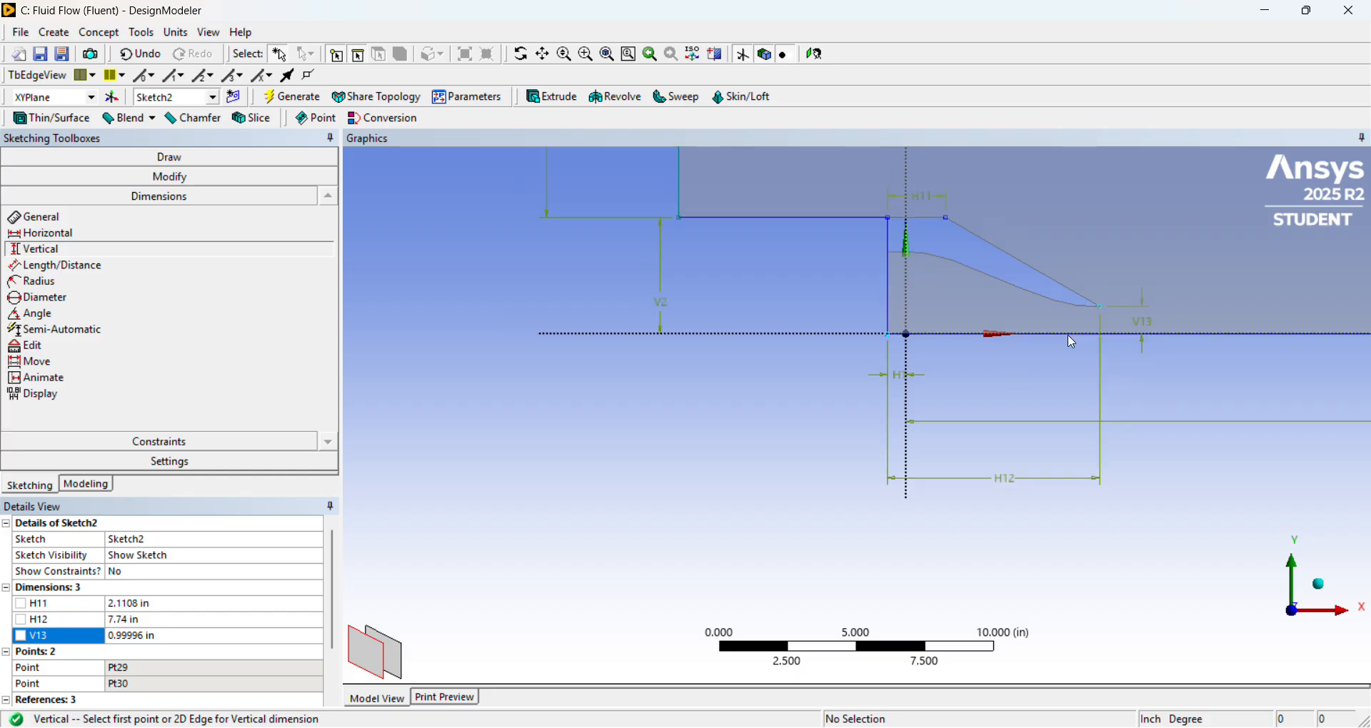
scroll(1072, 333, "up", 7)
scroll(1185, 271, "down", 7)
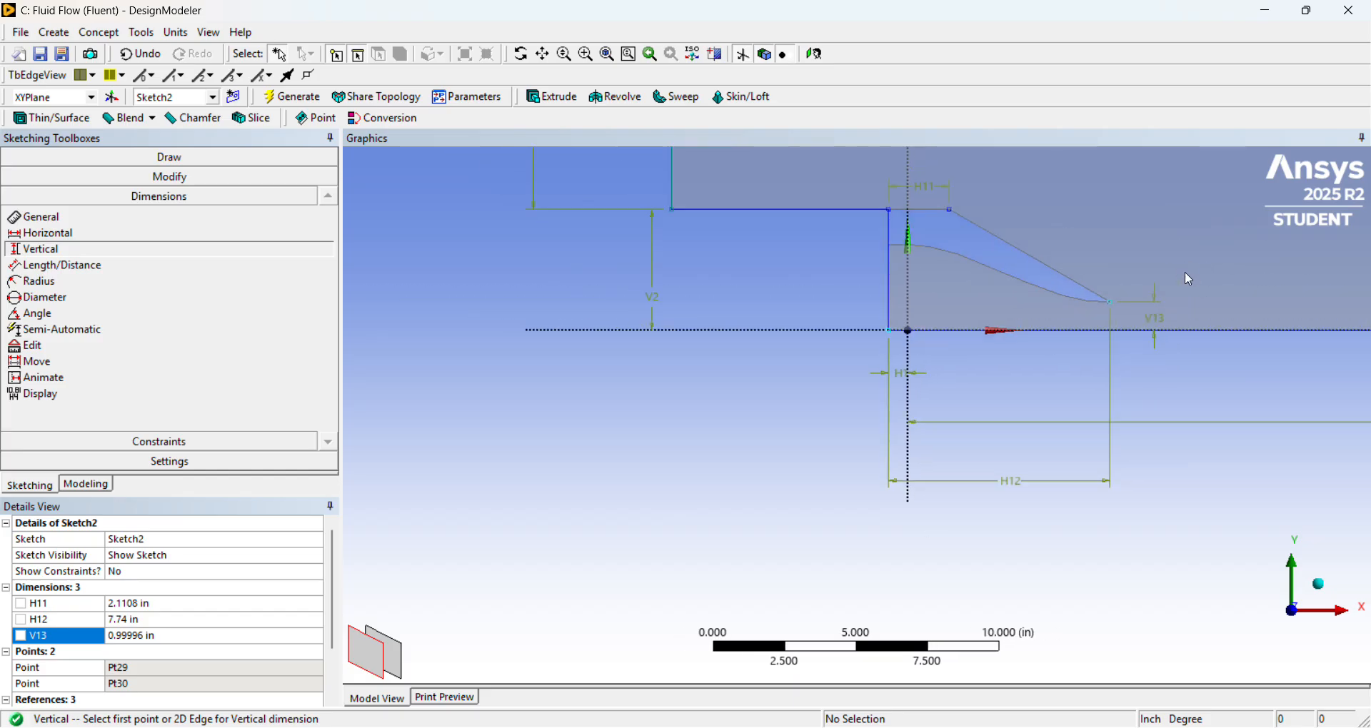
right_click_drag(1052, 284, 1103, 350)
right_click_drag(830, 453, 888, 527)
right_click_drag(771, 304, 943, 486)
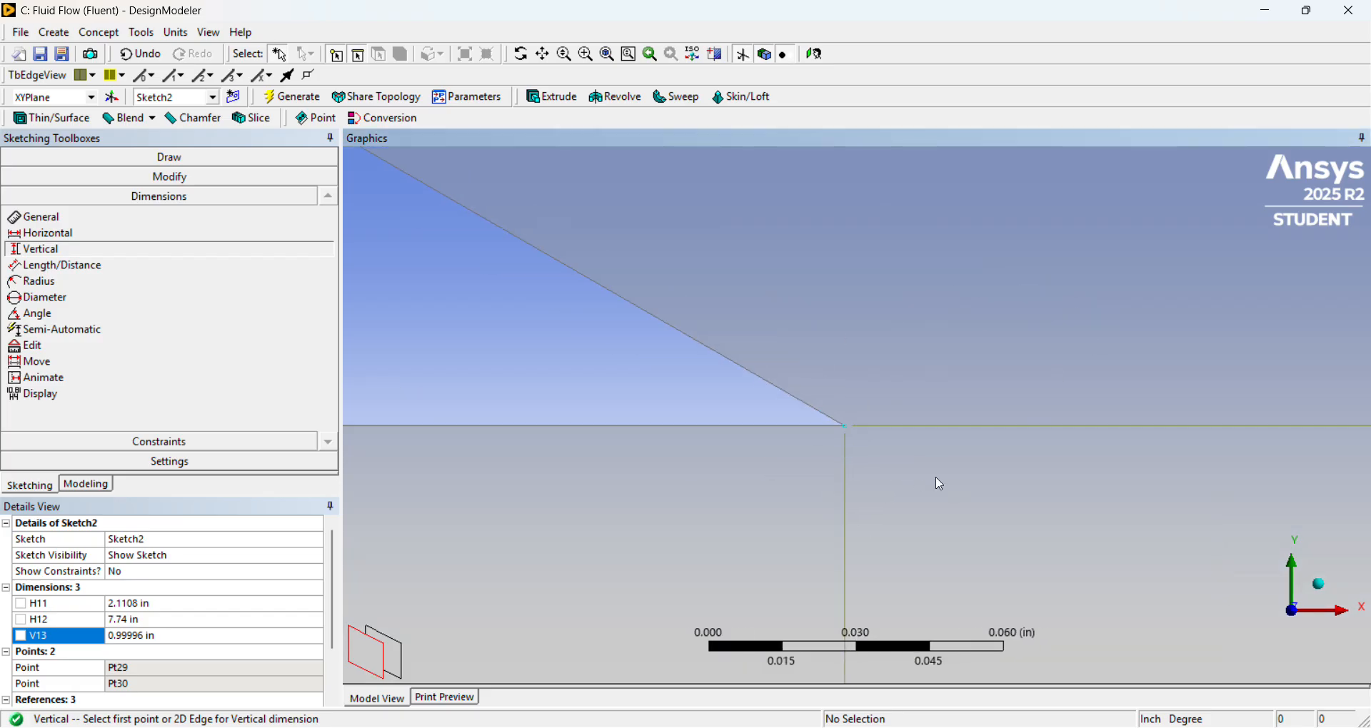
scroll(866, 427, "down", 5)
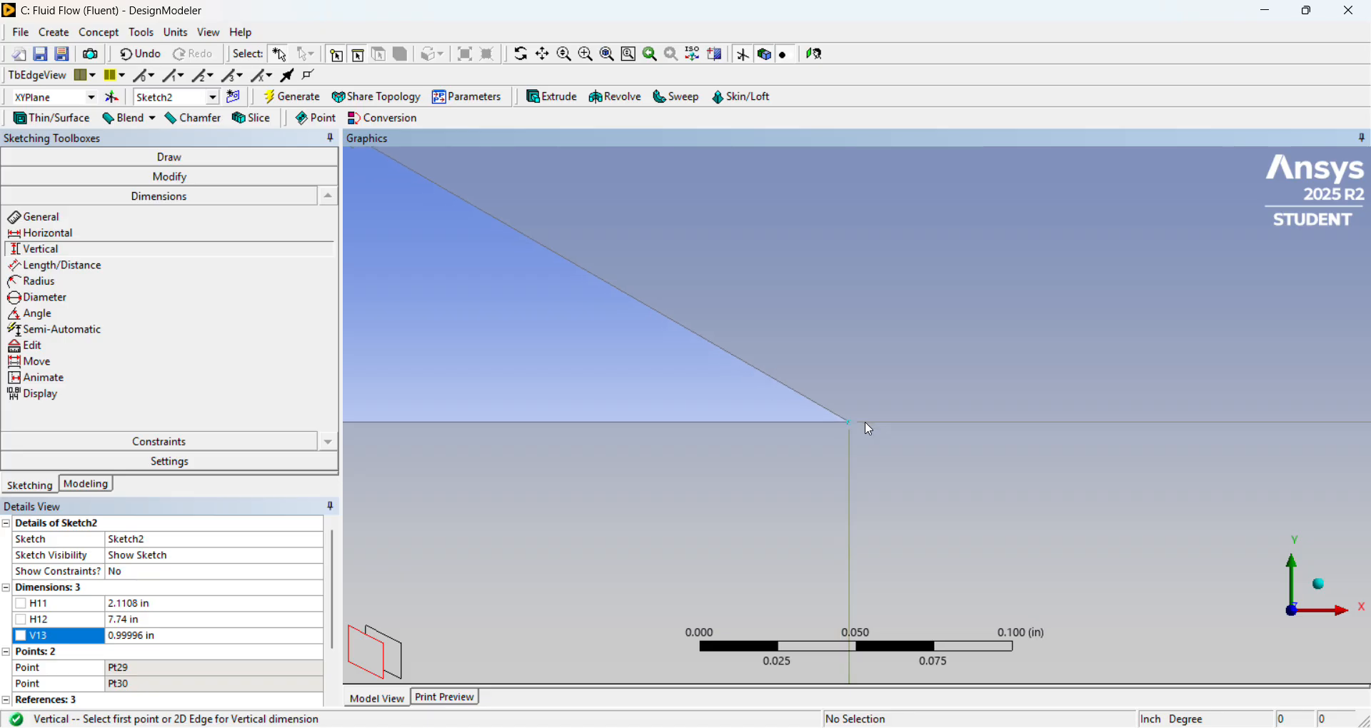
scroll(869, 422, "down", 15)
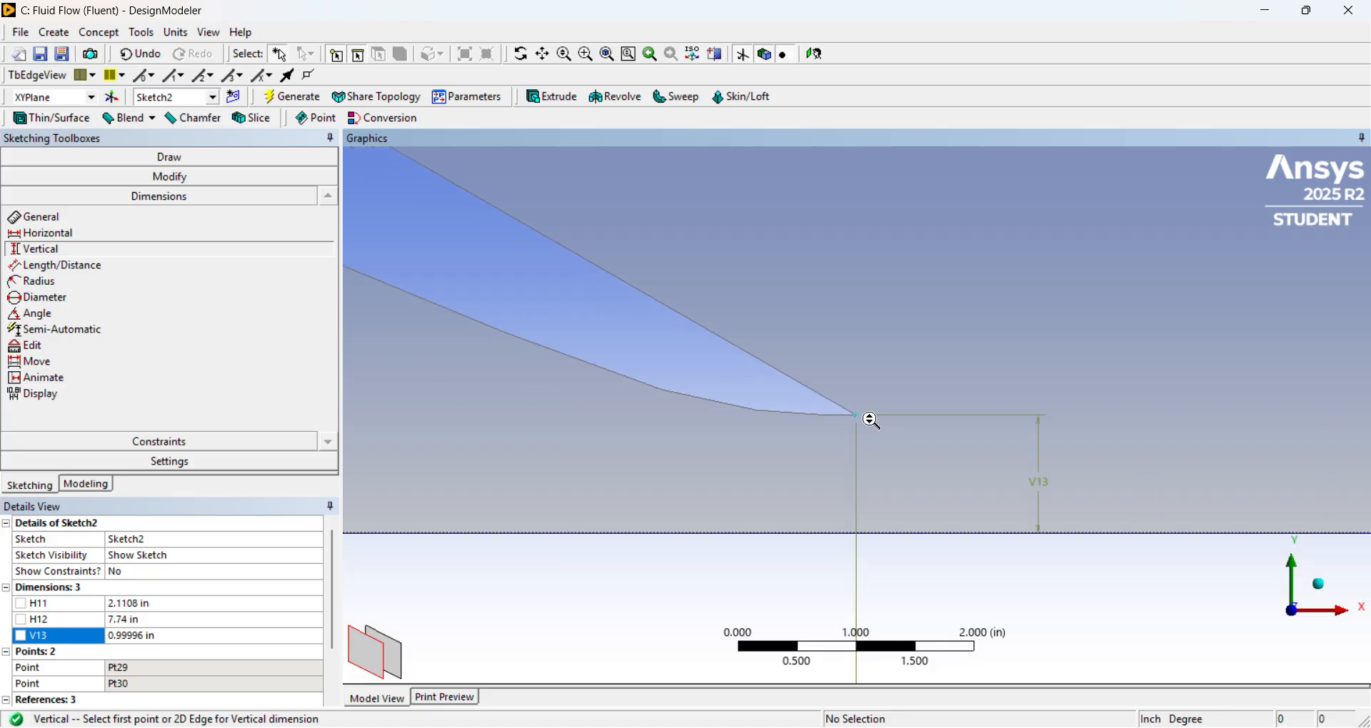
scroll(871, 421, "down", 3)
right_click_drag(564, 237, 600, 287)
scroll(885, 419, "up", 10)
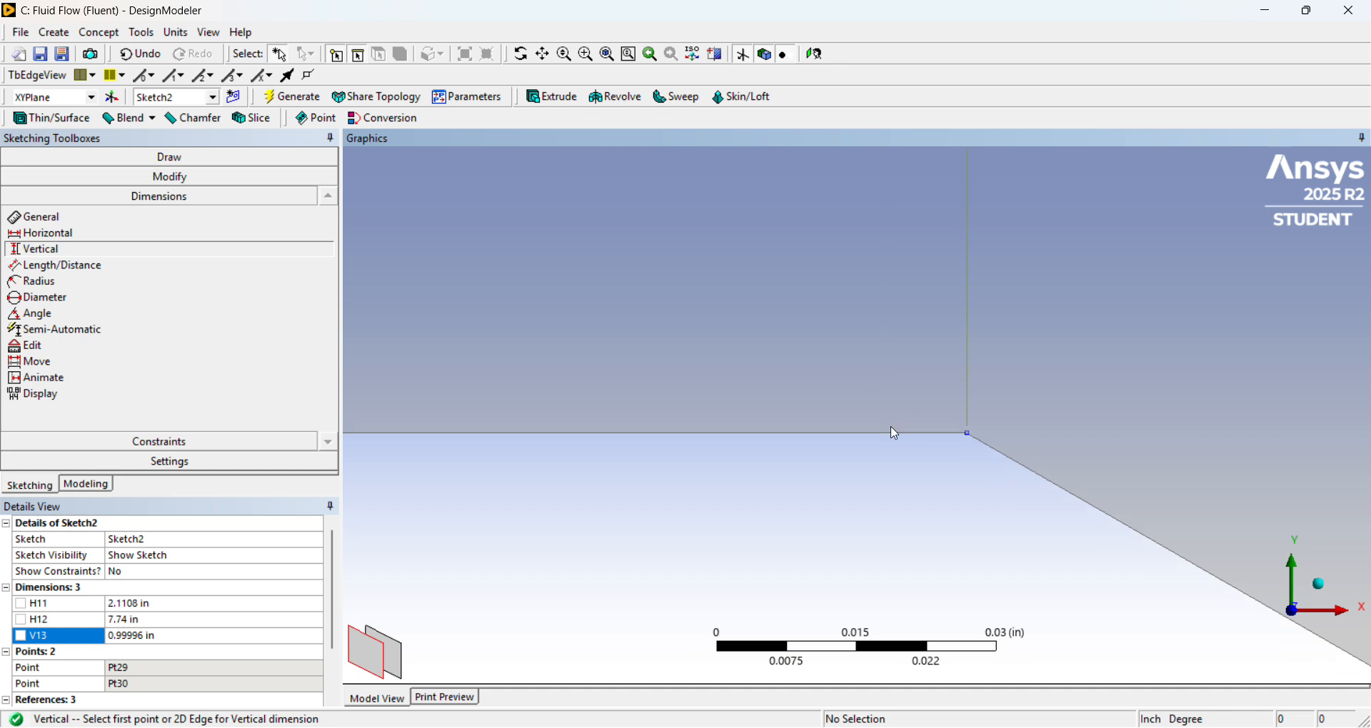
scroll(1003, 472, "down", 10)
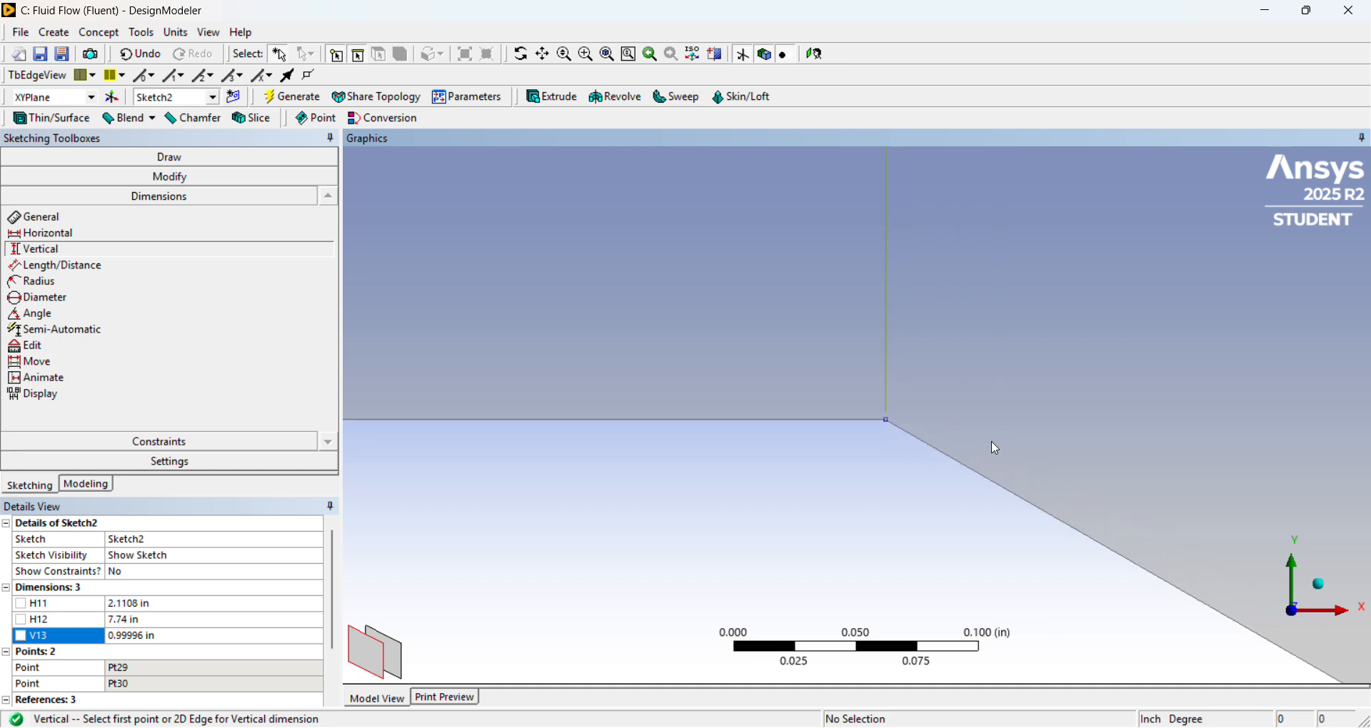
scroll(1000, 437, "down", 10)
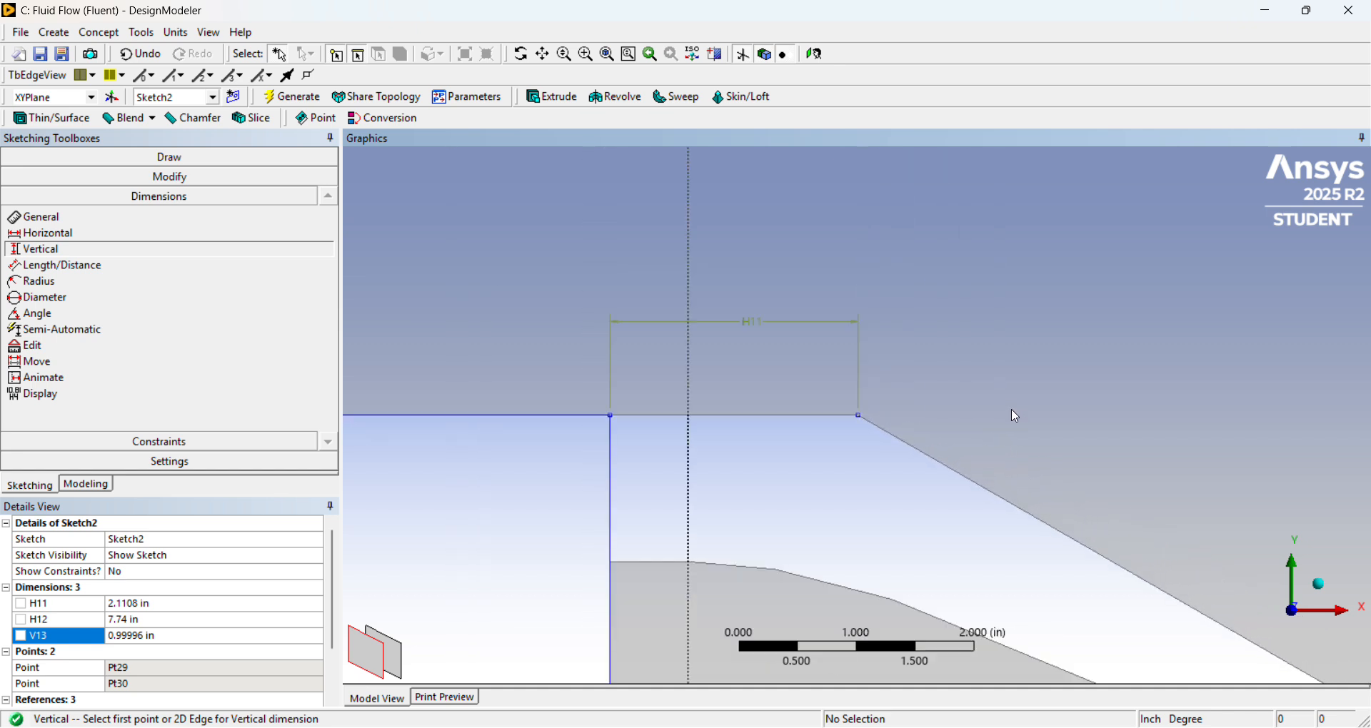
scroll(1019, 416, "down", 2)
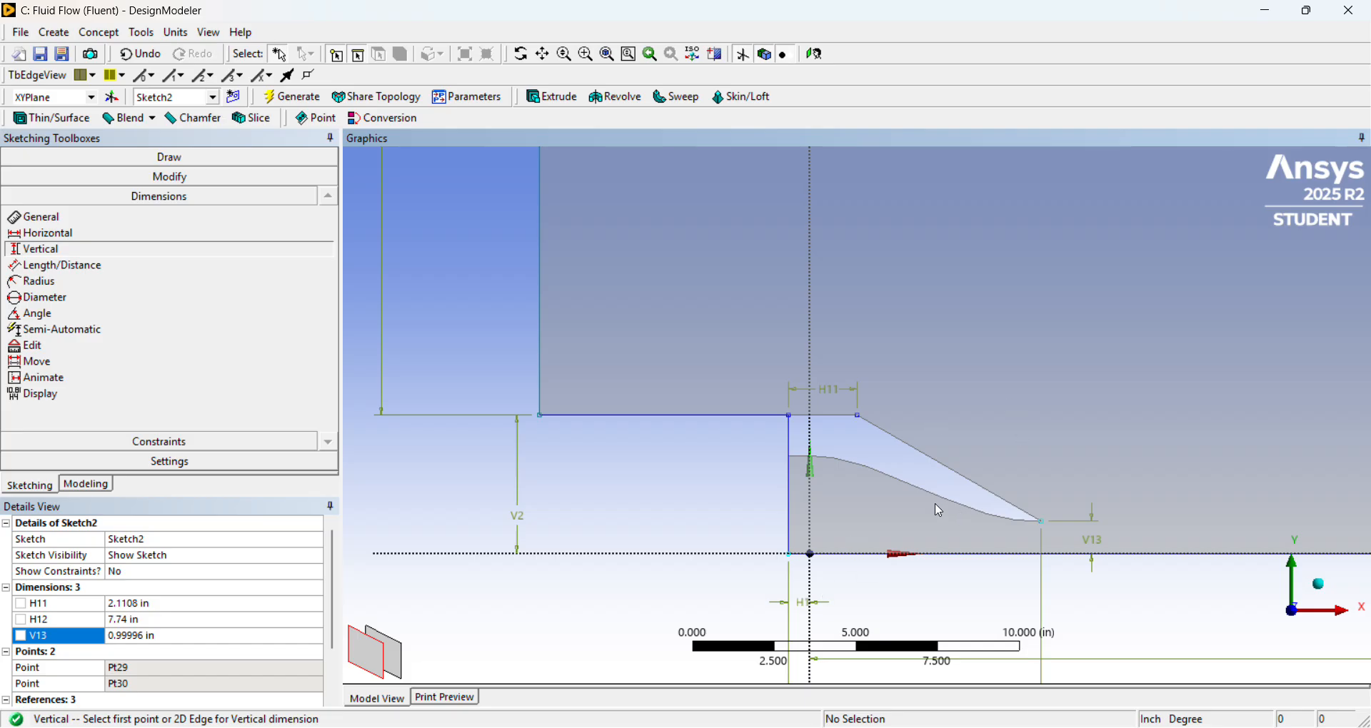
Draw a vertical line from the nozzle's upper outer corner point up to the sloped far-field boundary.
left_click(222, 161)
left_click(122, 182)
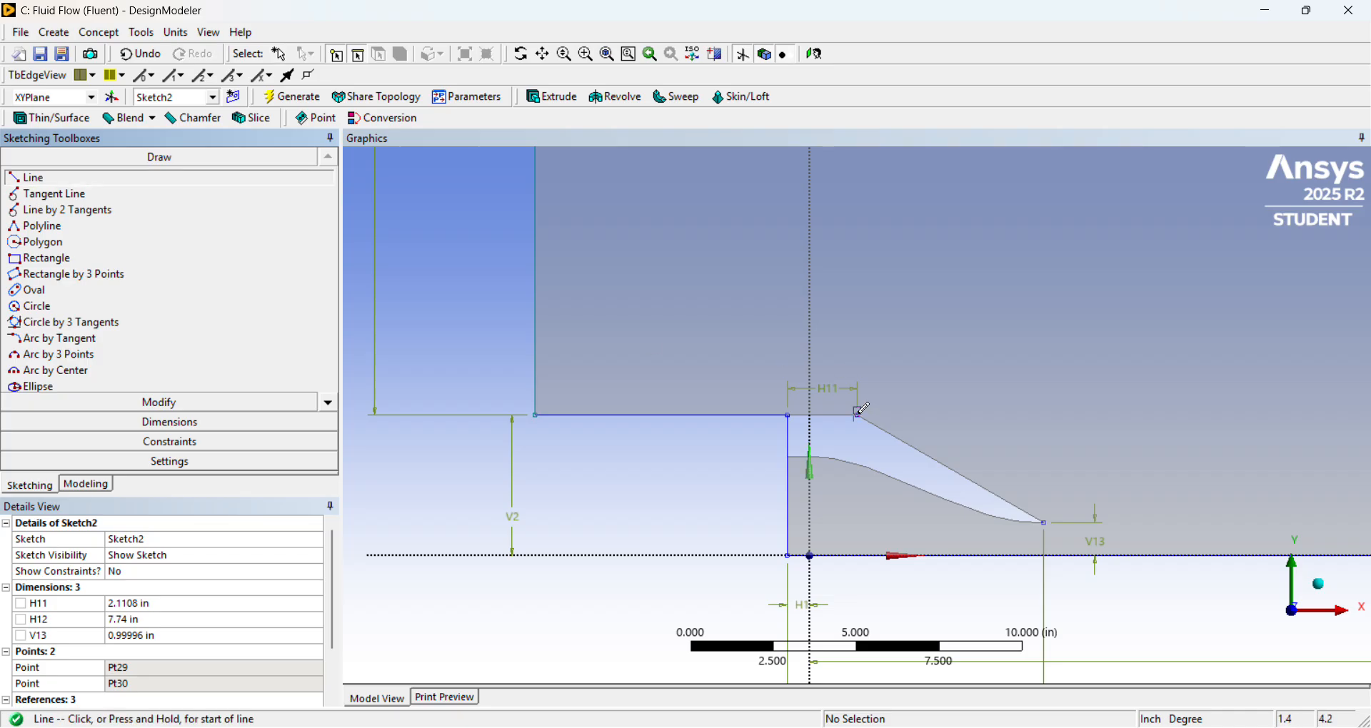
left_click(862, 410)
scroll(862, 410, "down", 8)
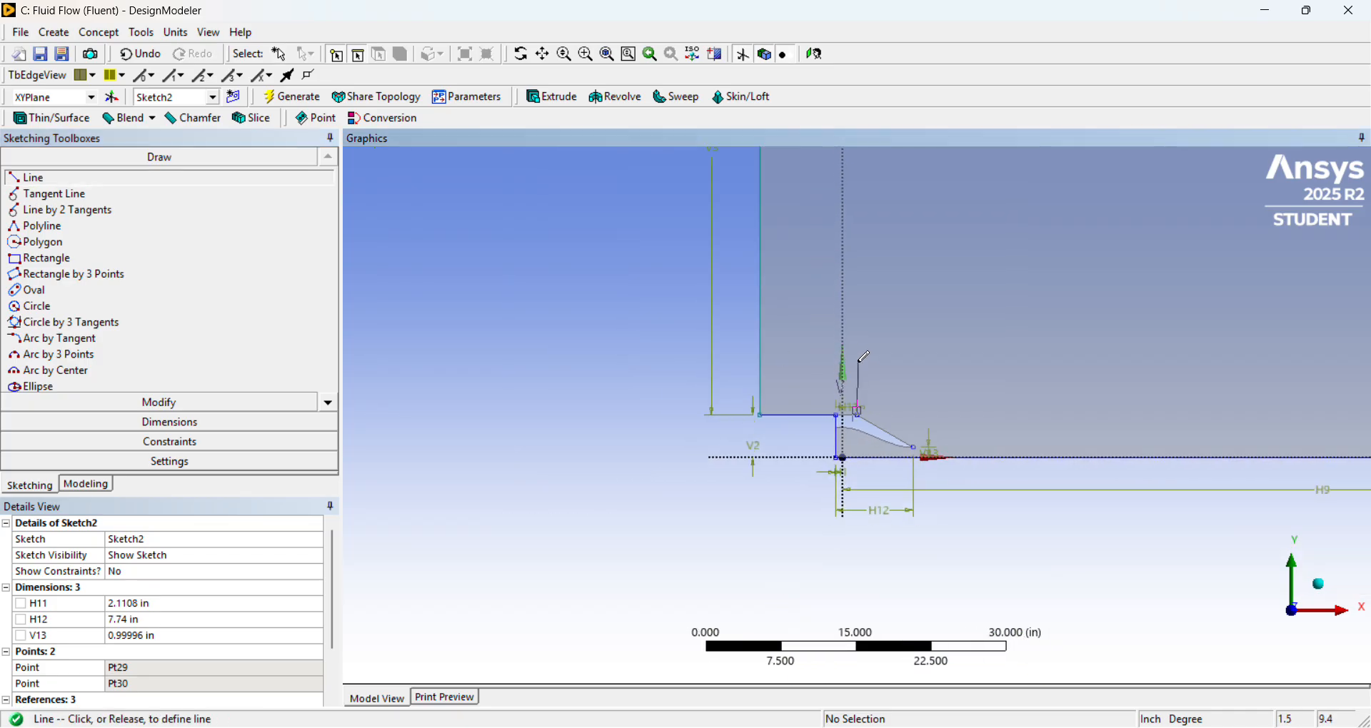
scroll(876, 248, "down", 5)
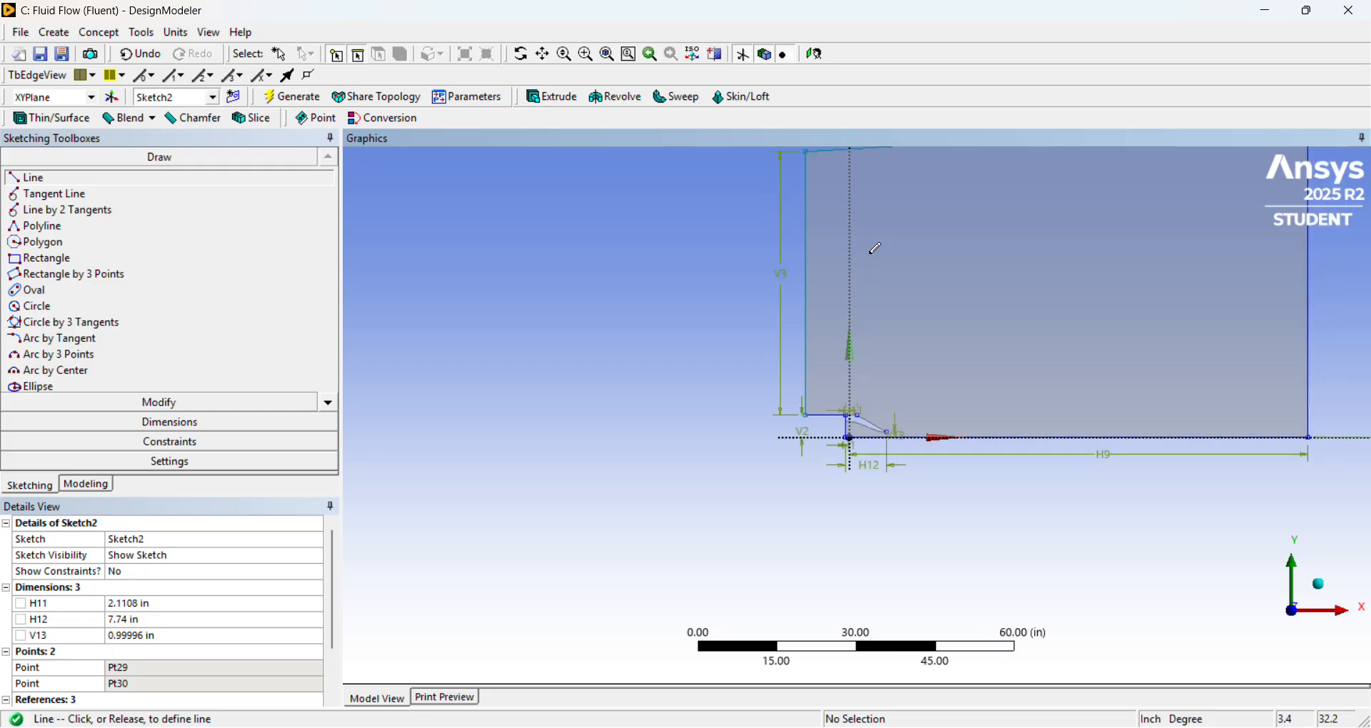
scroll(876, 248, "down", 1)
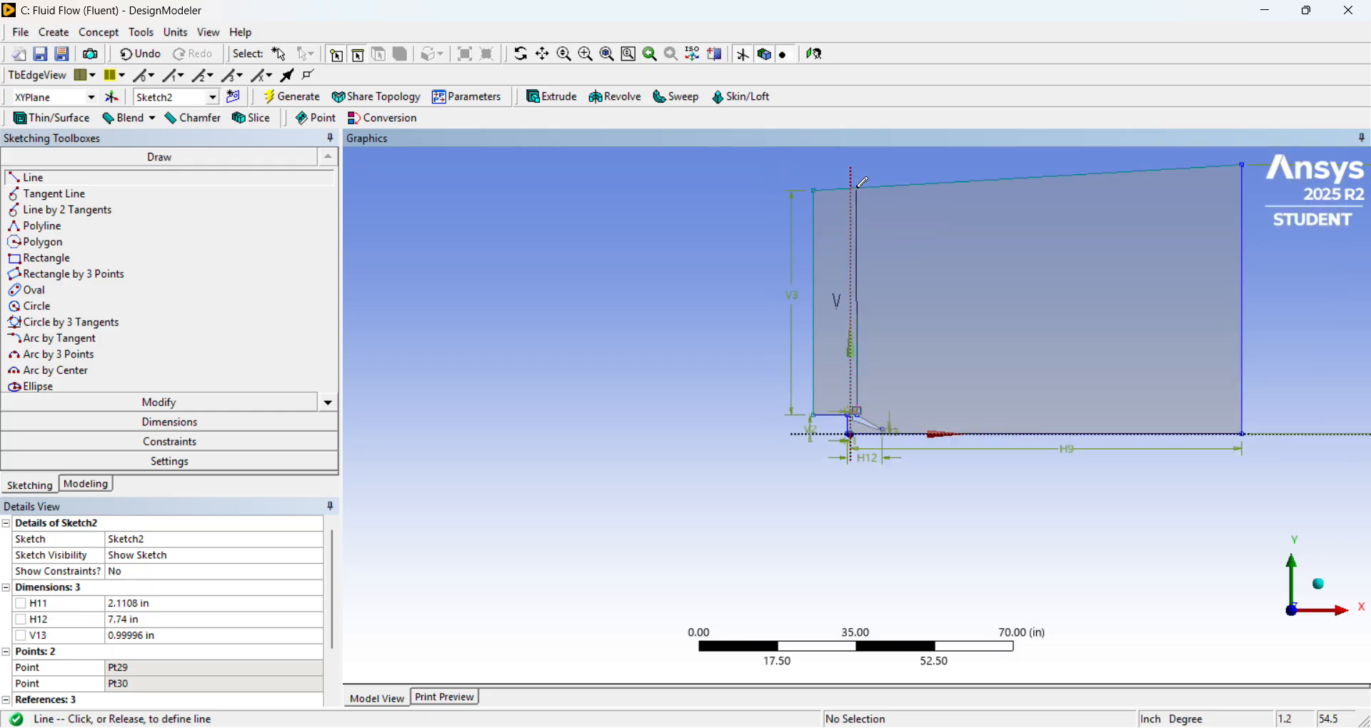
left_click(862, 187)
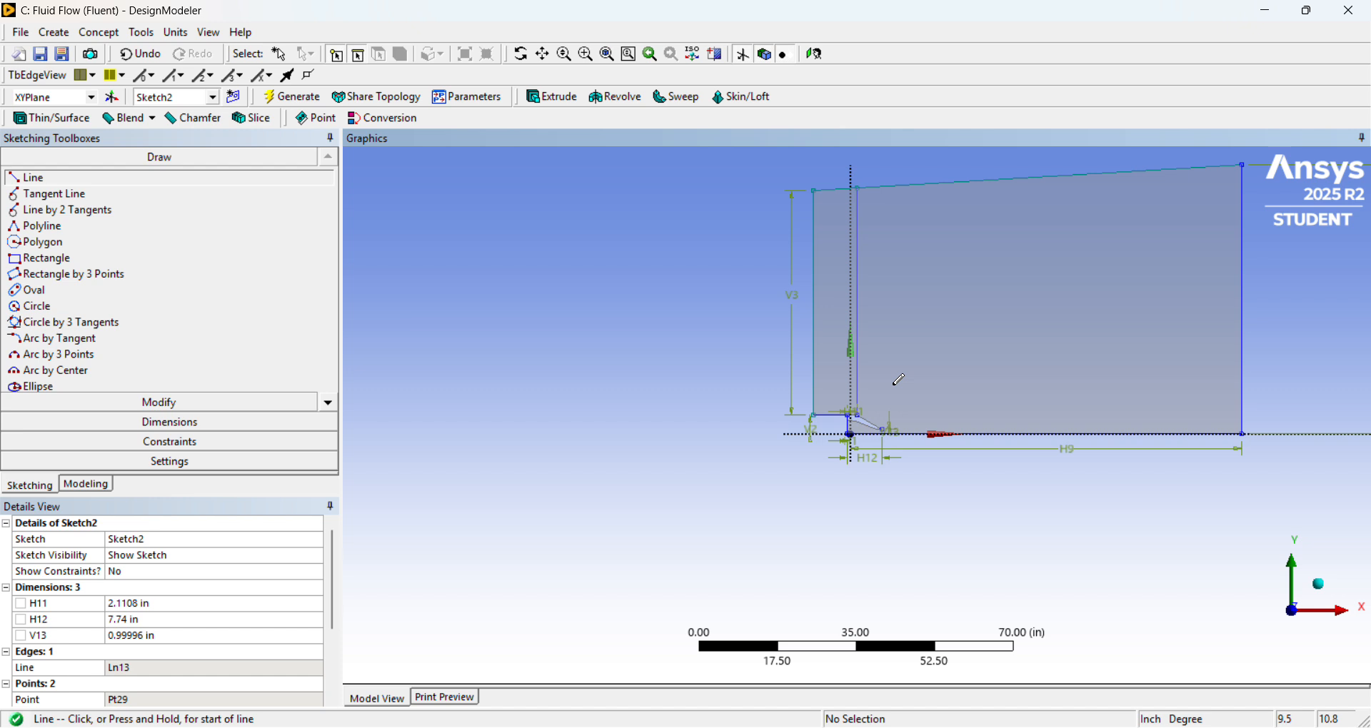
Draw a vertical line from the nozzle exit tip point up to the sloped far-field boundary.
scroll(899, 374, "up", 5)
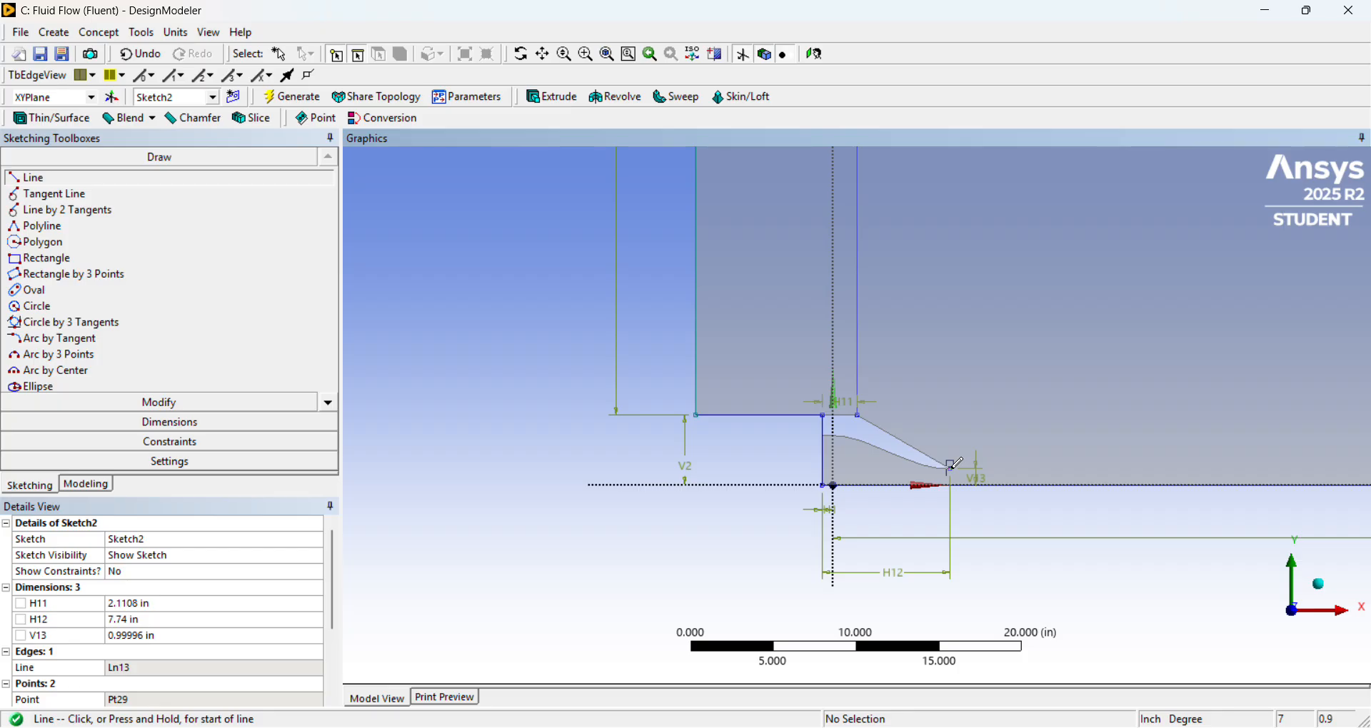
scroll(943, 397, "up", 1)
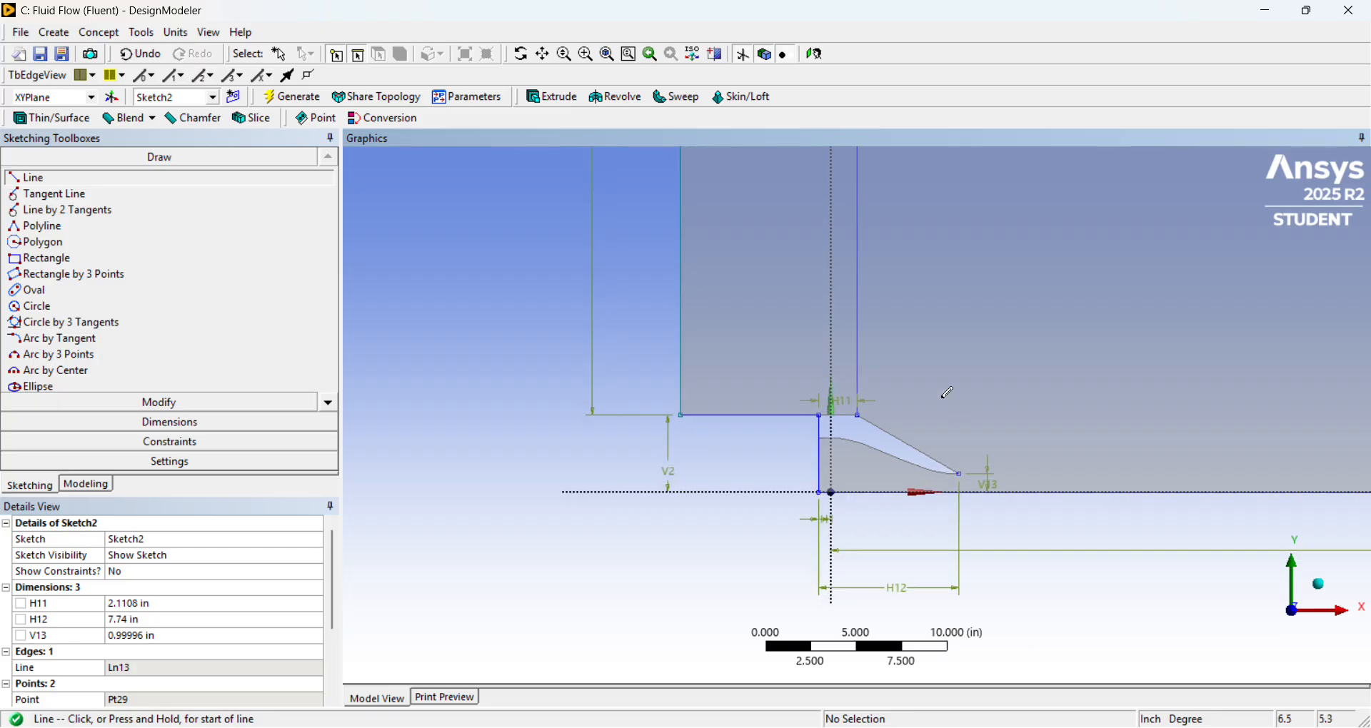
scroll(941, 399, "down", 5)
scroll(934, 414, "up", 4)
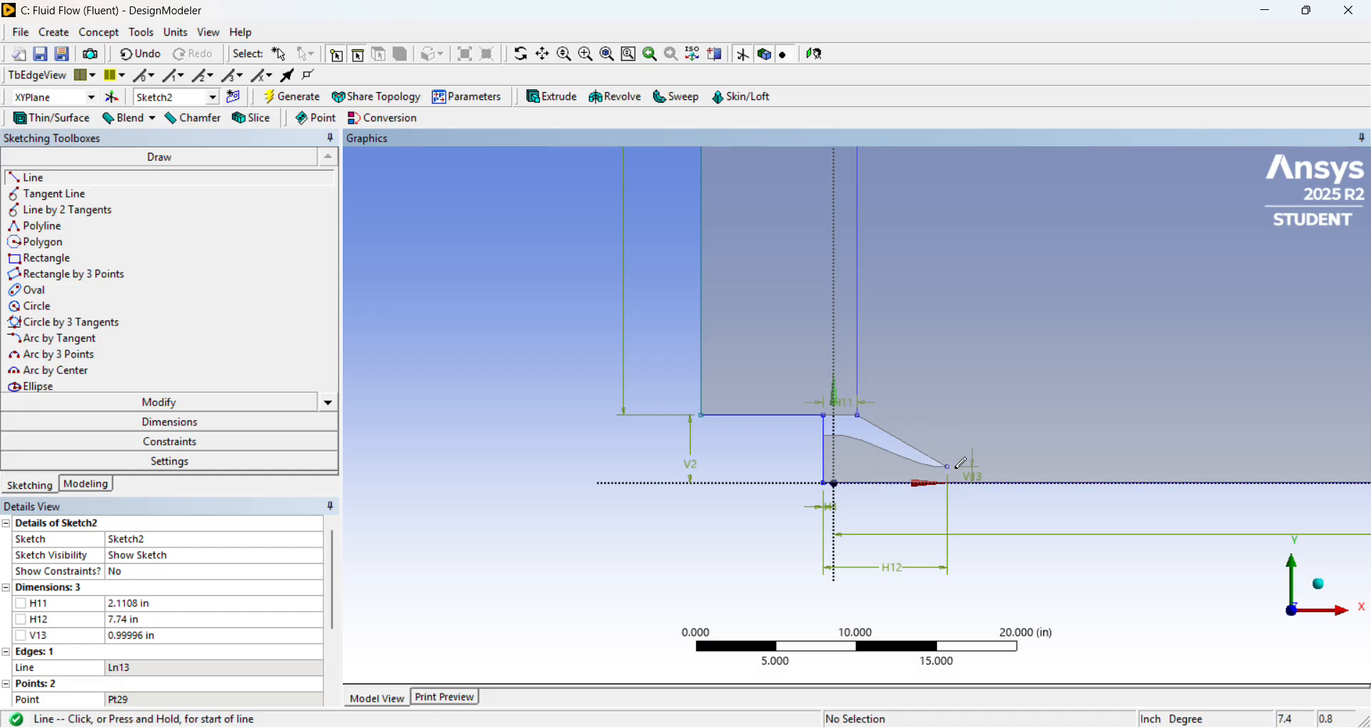
scroll(952, 426, "up", 1)
scroll(953, 426, "down", 4)
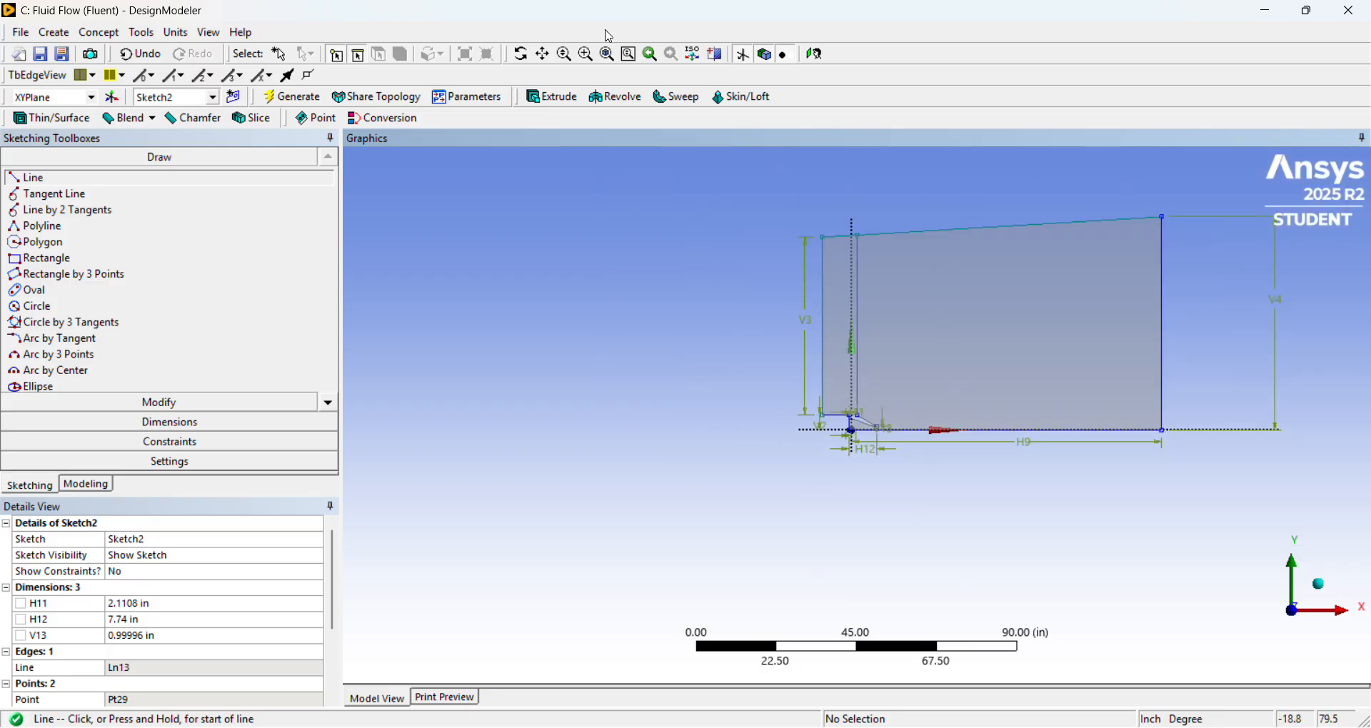
scroll(979, 323, "up", 1)
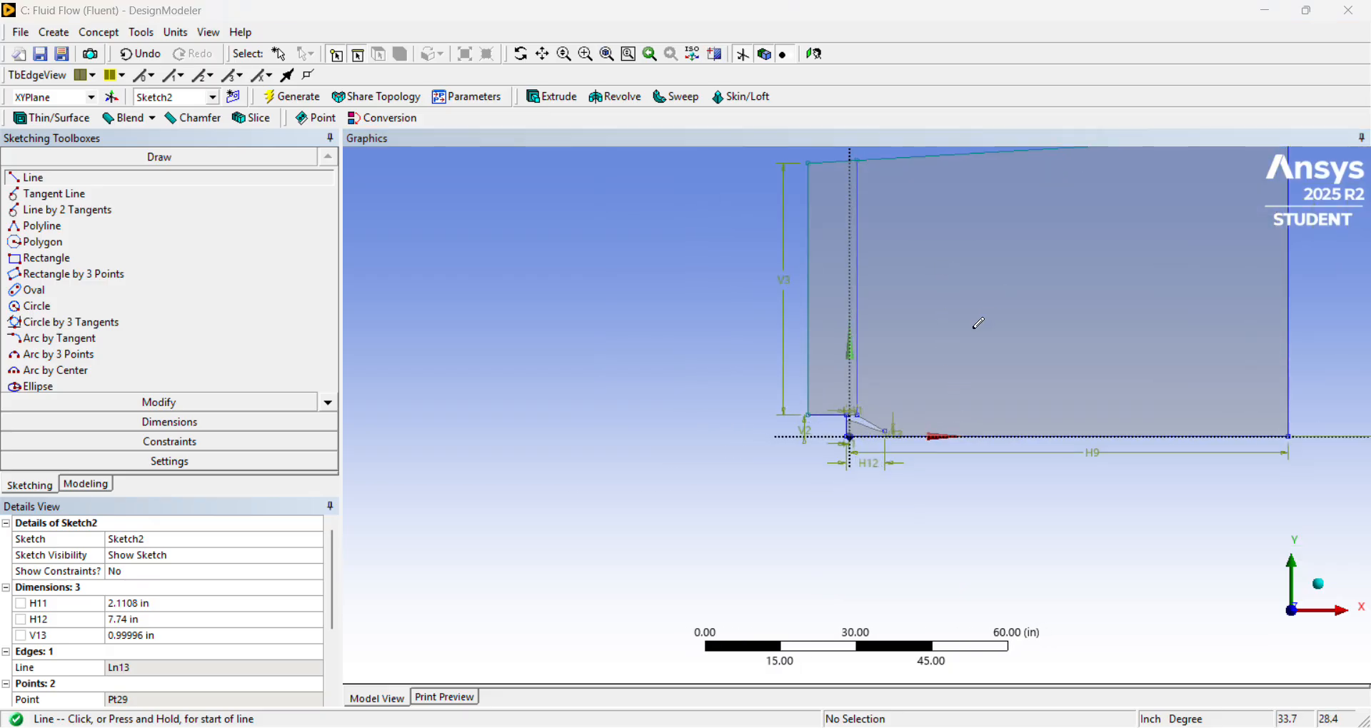
scroll(979, 323, "up", 1)
scroll(971, 326, "down", 1)
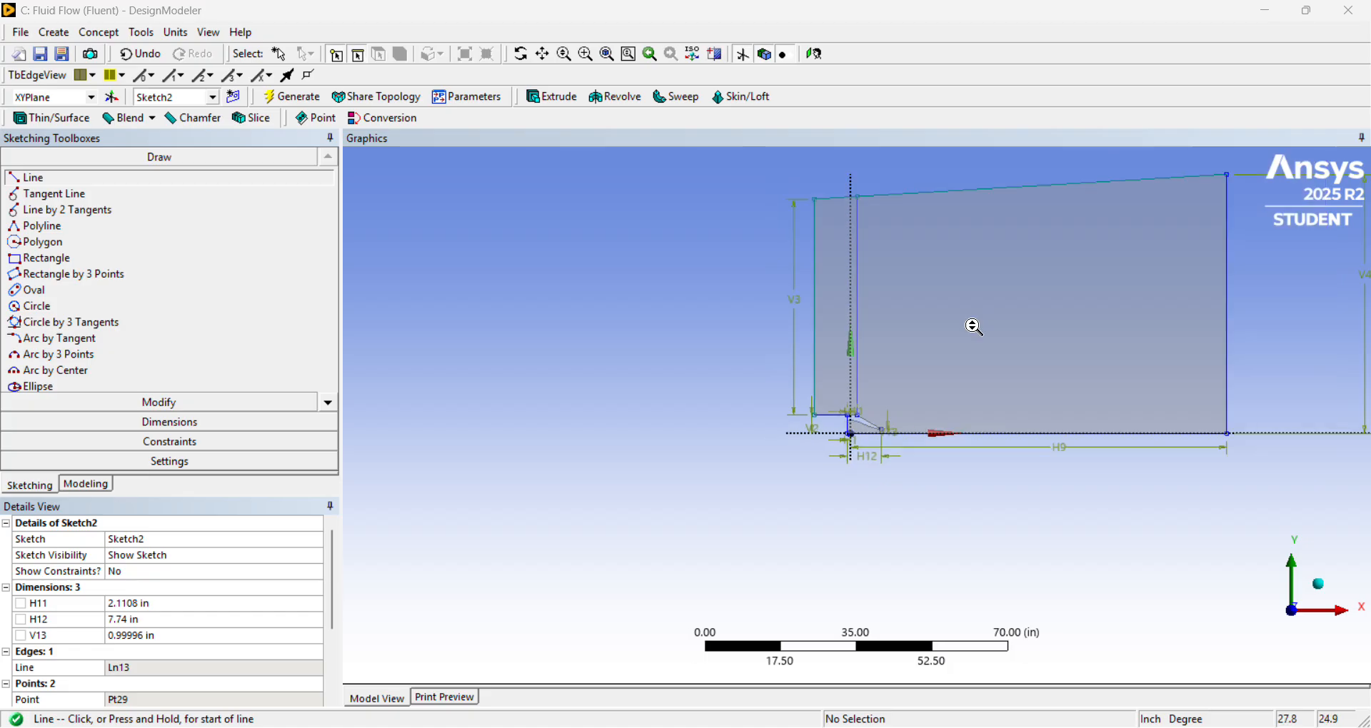
scroll(950, 400, "up", 4)
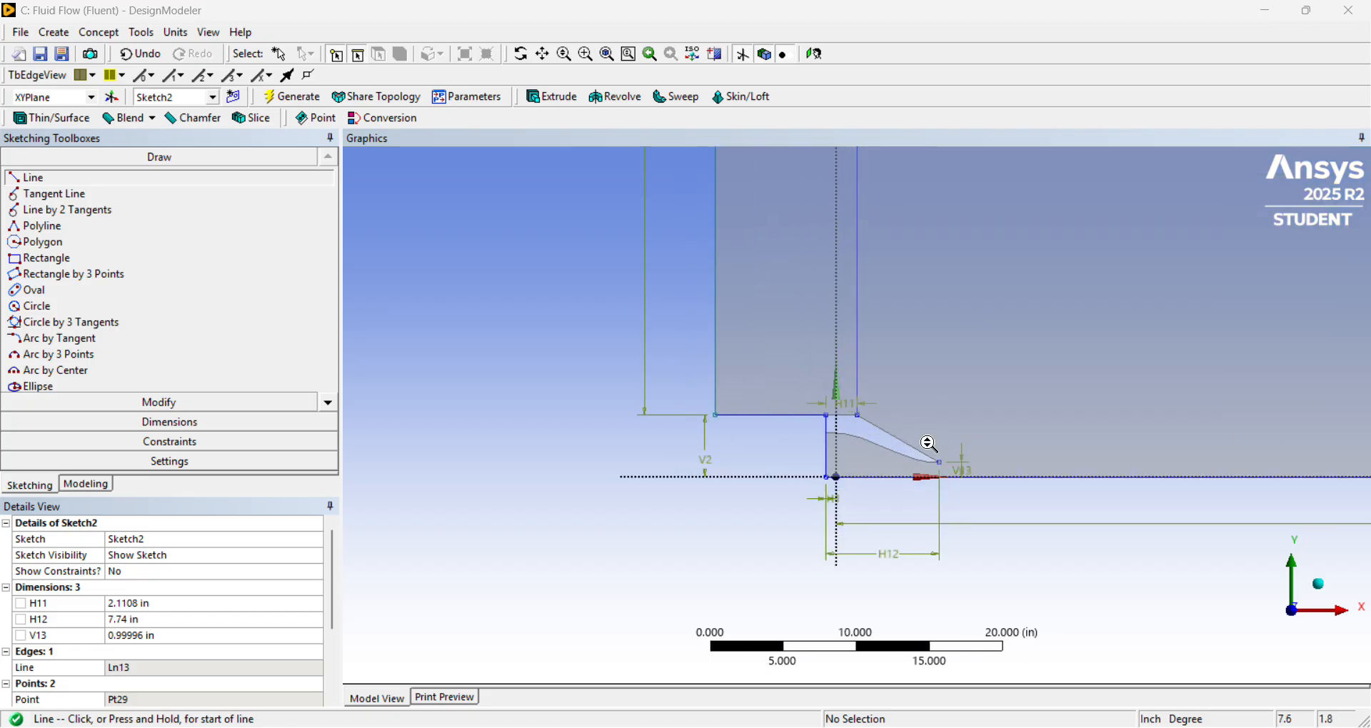
scroll(935, 443, "up", 1)
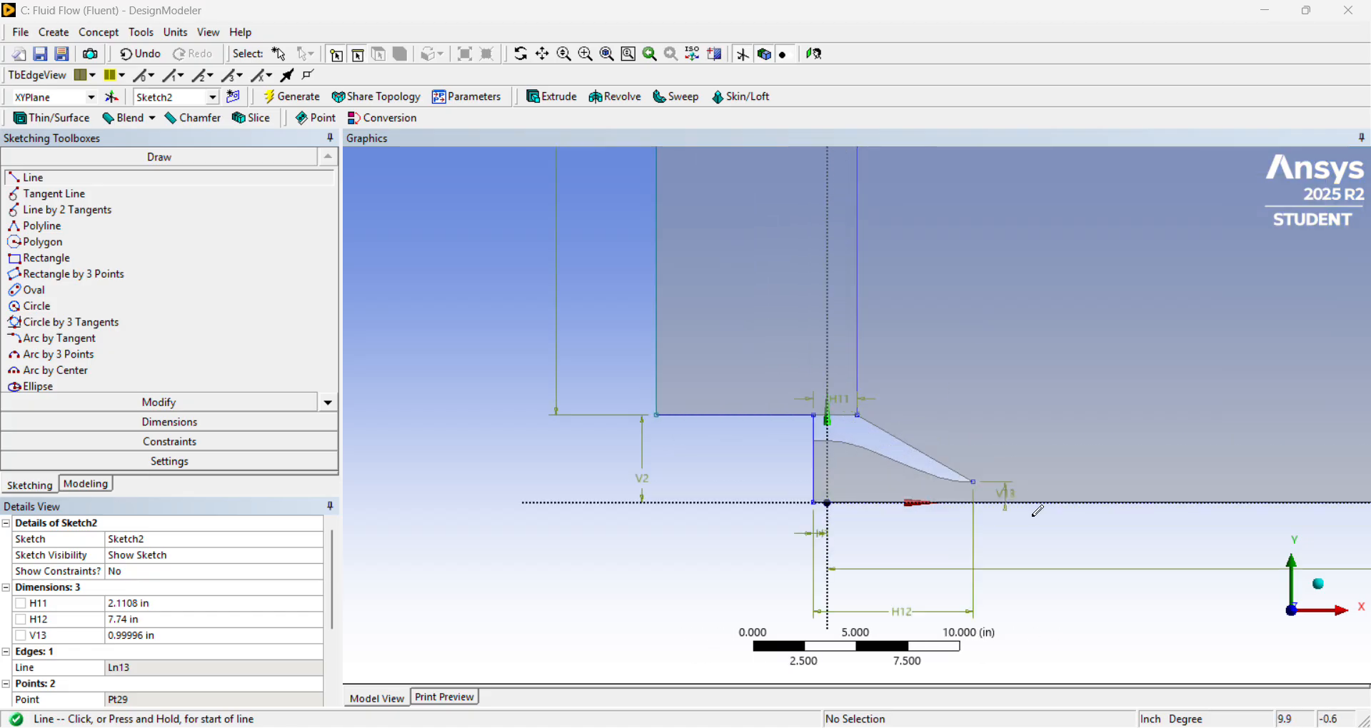
left_click(975, 481)
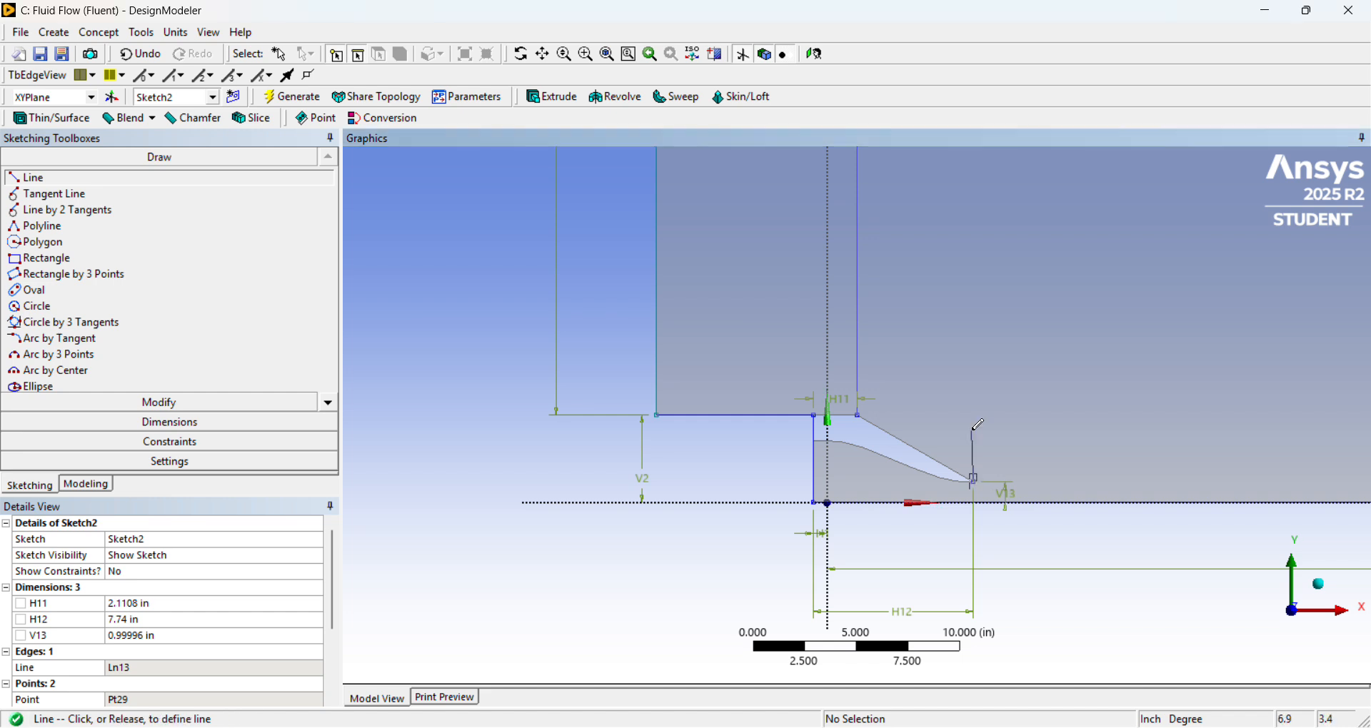
scroll(987, 312, "down", 1)
scroll(987, 312, "down", 4)
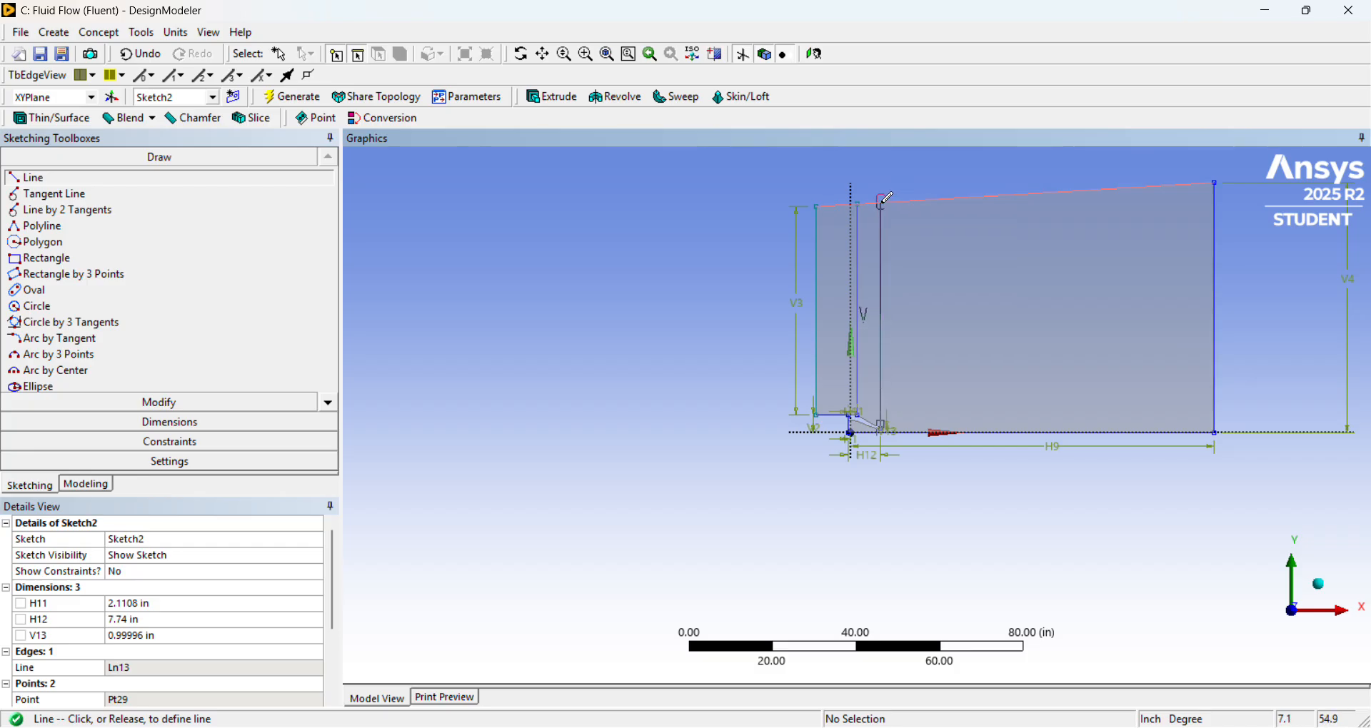
left_click(886, 200)
Draw a vertical line from the nozzle exit tip point down to the jet centreline axis.
scroll(902, 452, "up", 5)
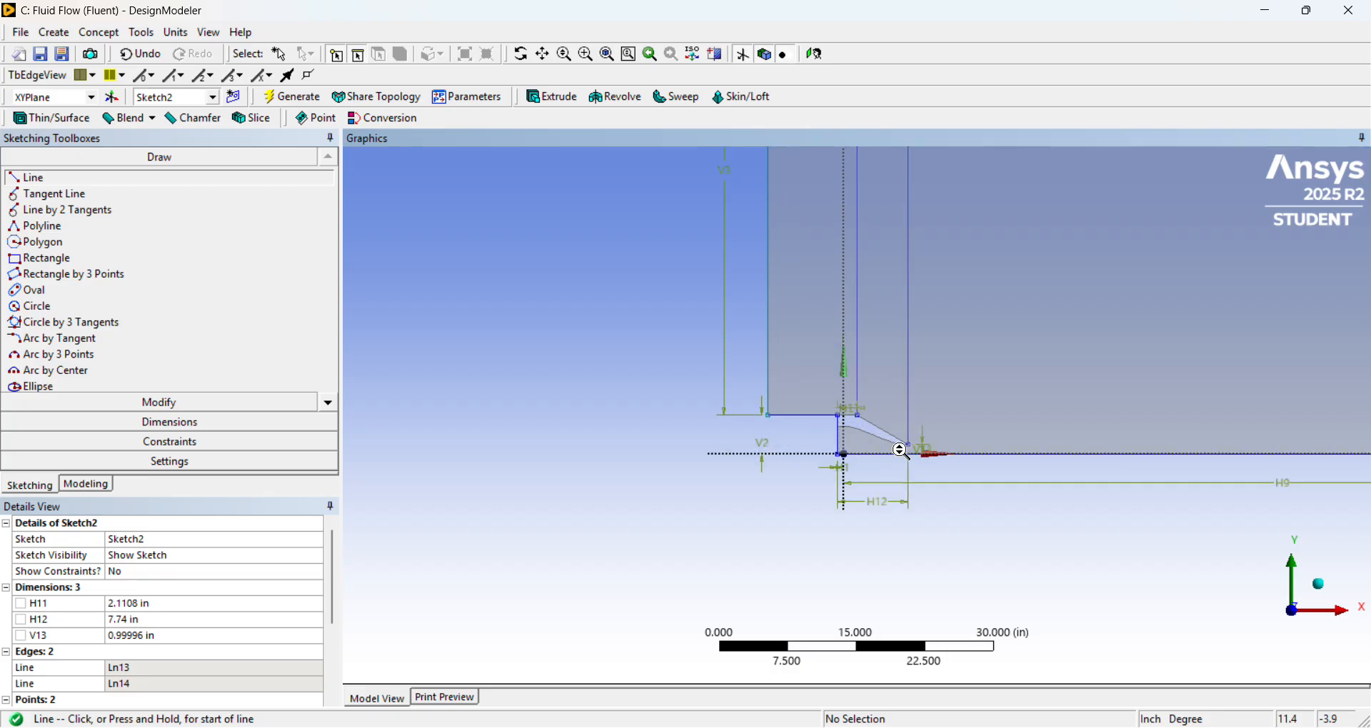
scroll(902, 451, "up", 5)
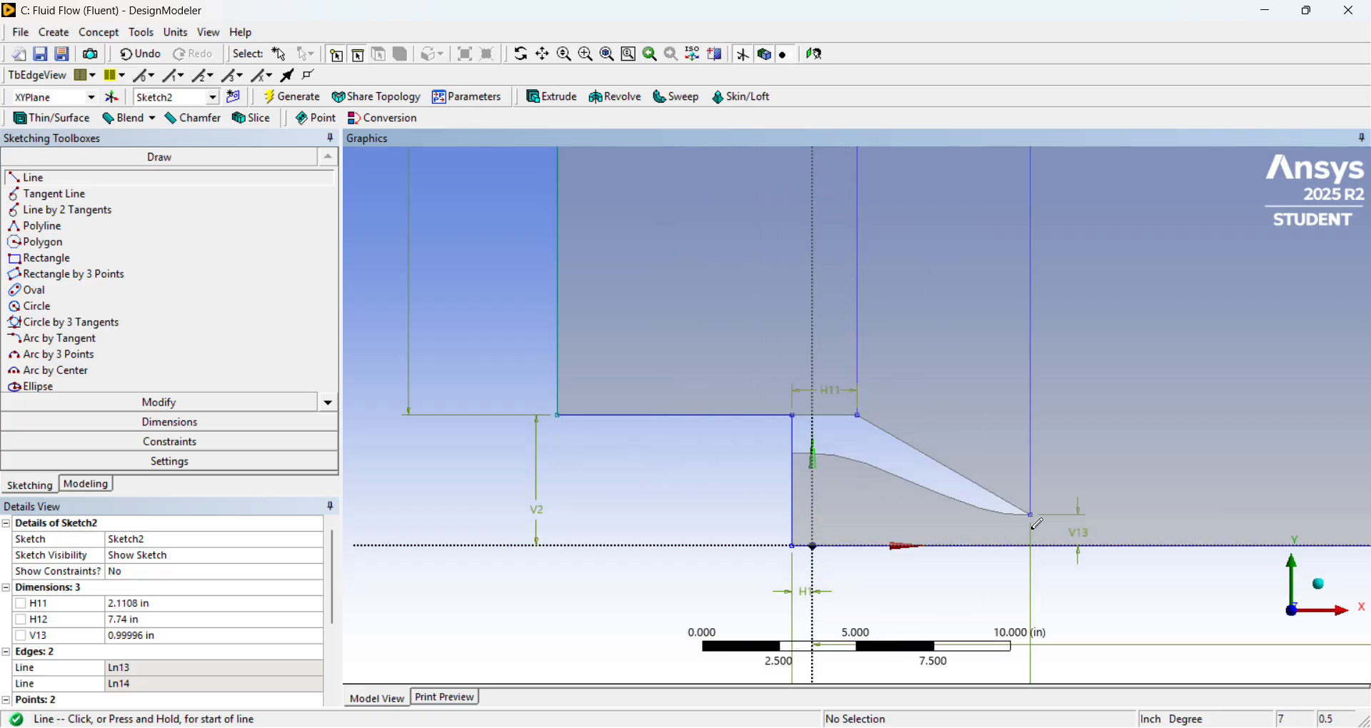
left_click(1032, 515)
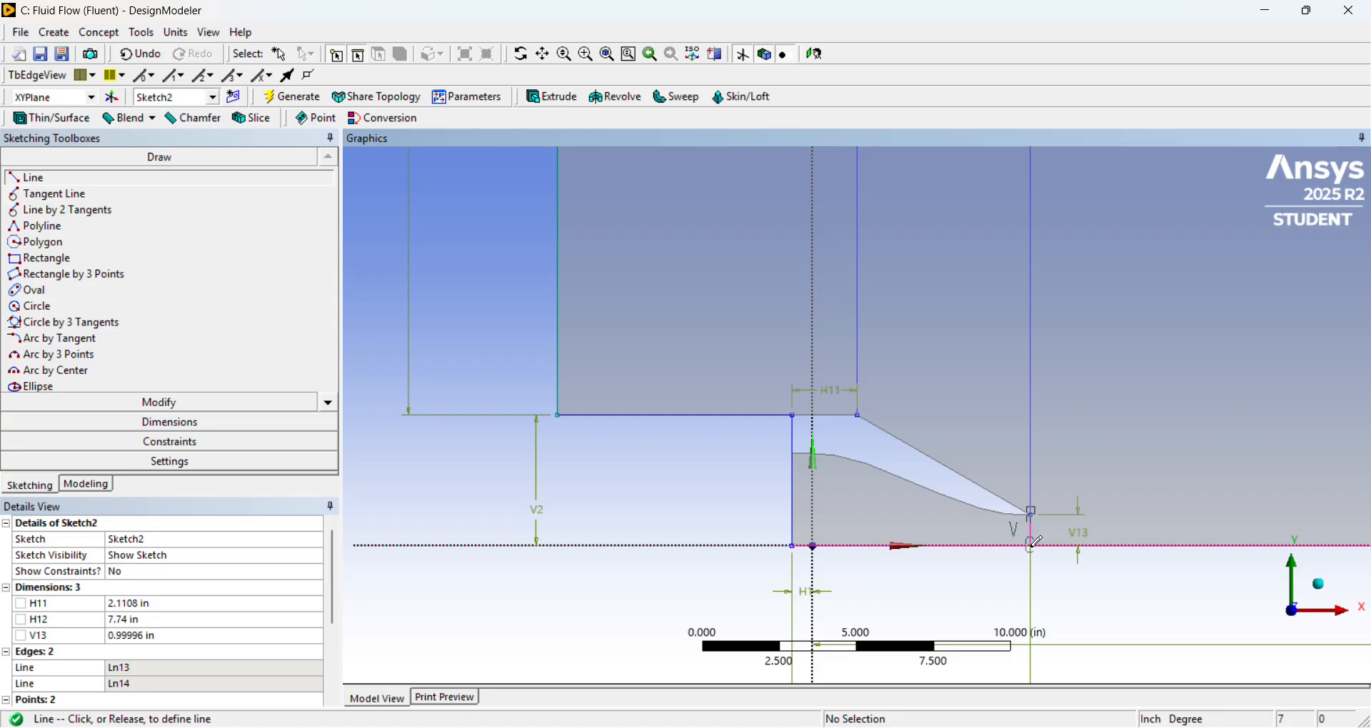
left_click(1033, 547)
scroll(1077, 560, "up", 2)
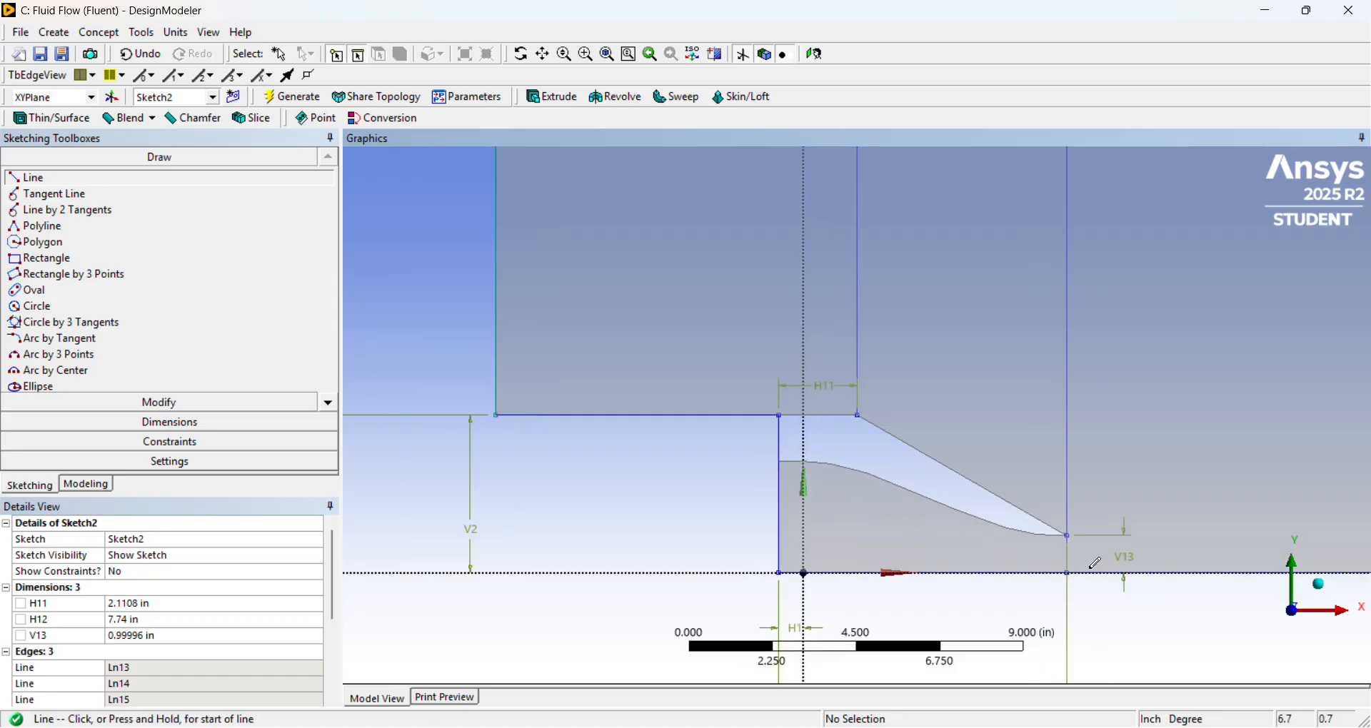
Draw a vertical line downstream of the nozzle at about x = 26.5 in, from the sloped far-field boundary down to the axis.
scroll(1112, 496, "down", 5)
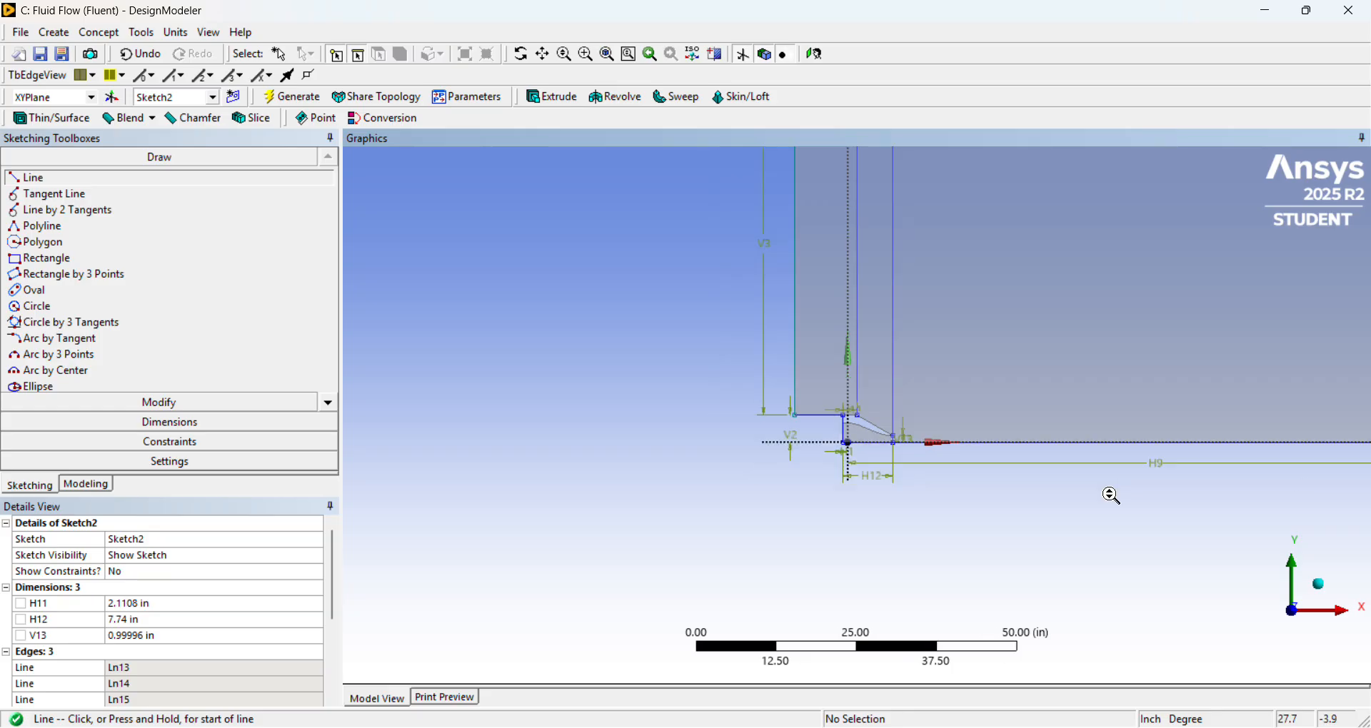
scroll(1111, 495, "down", 2)
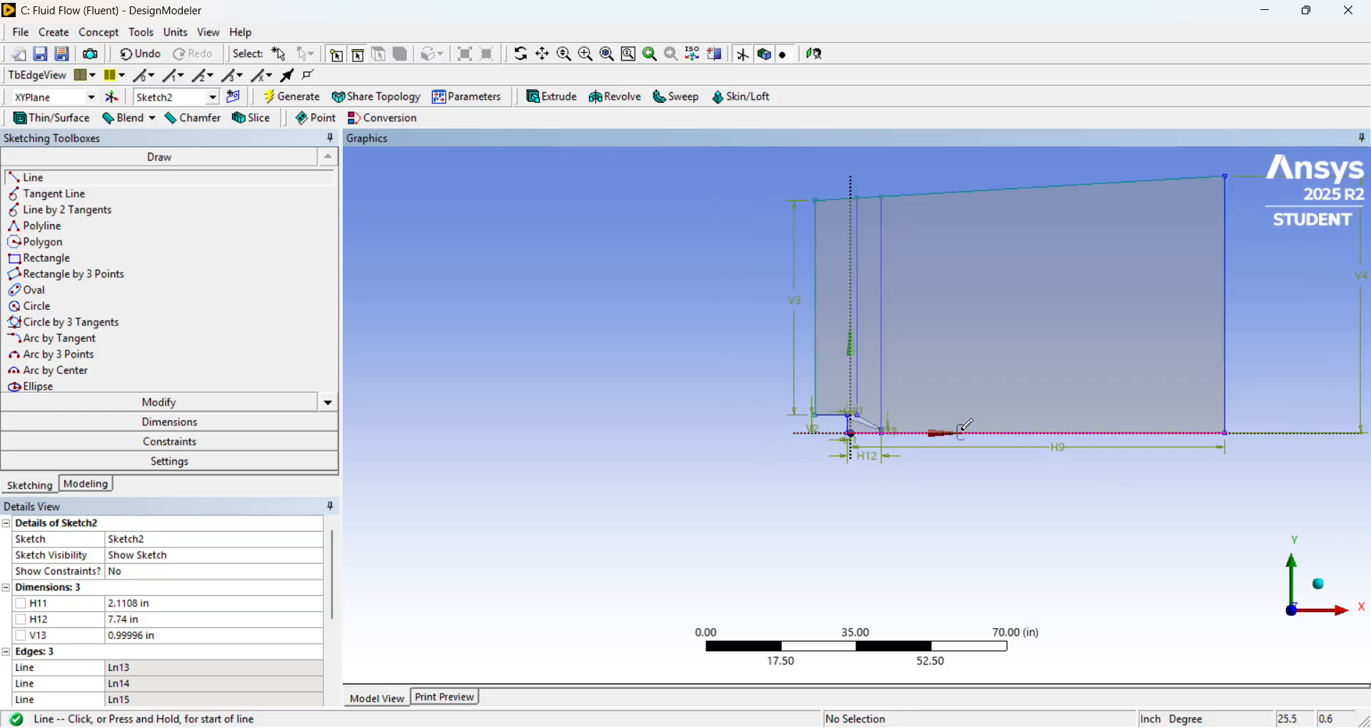
scroll(929, 422, "up", 1)
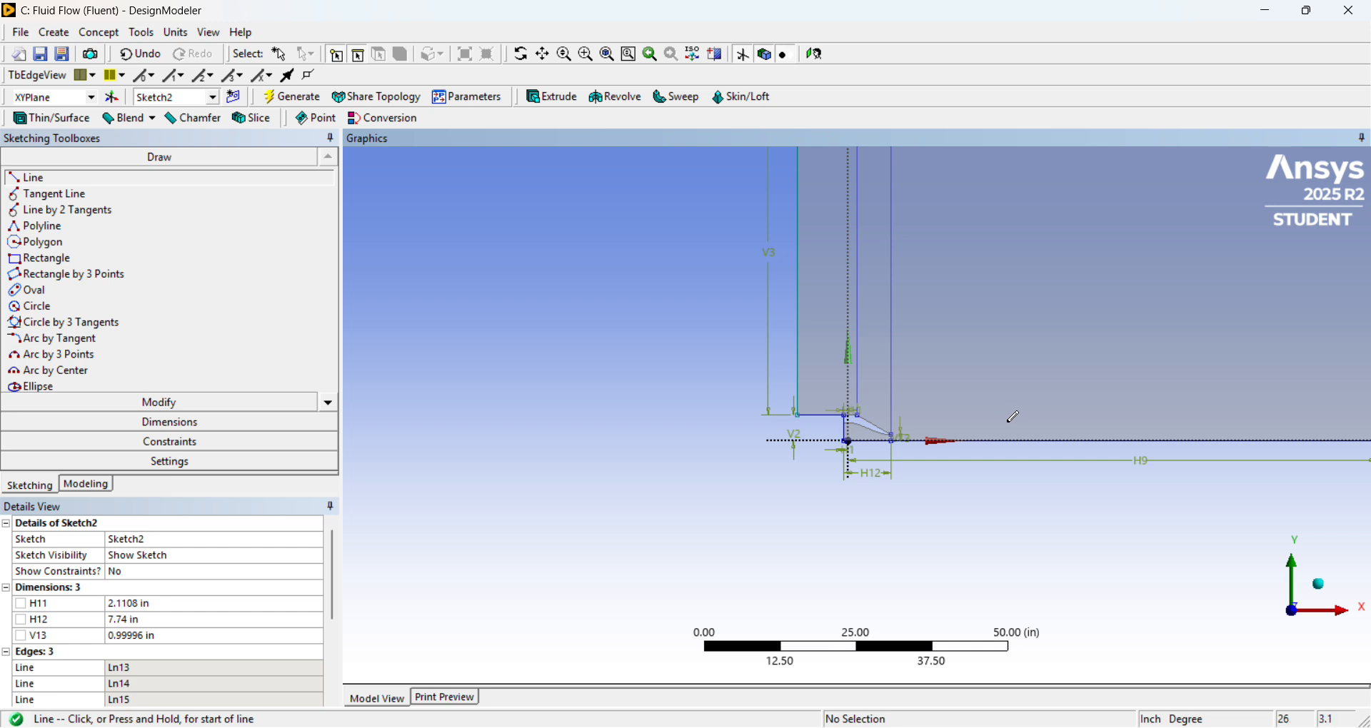
scroll(1012, 419, "down", 3)
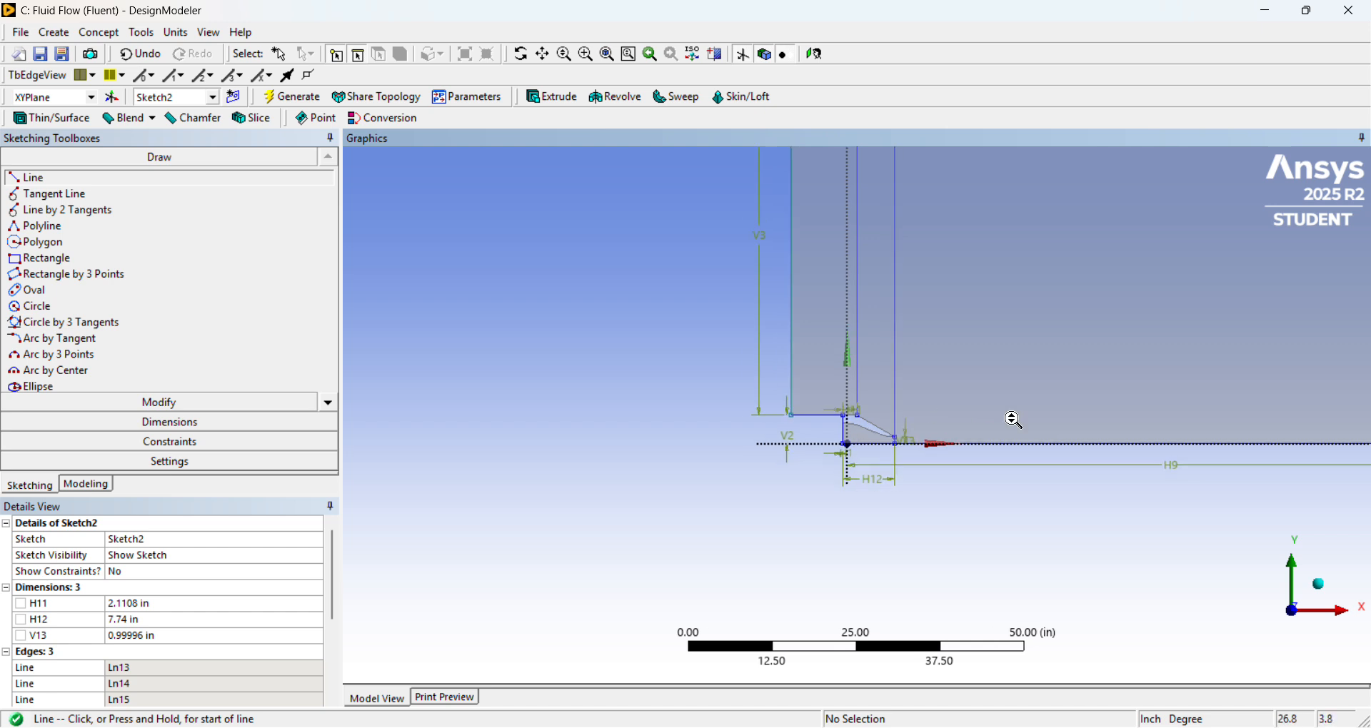
left_click(964, 197)
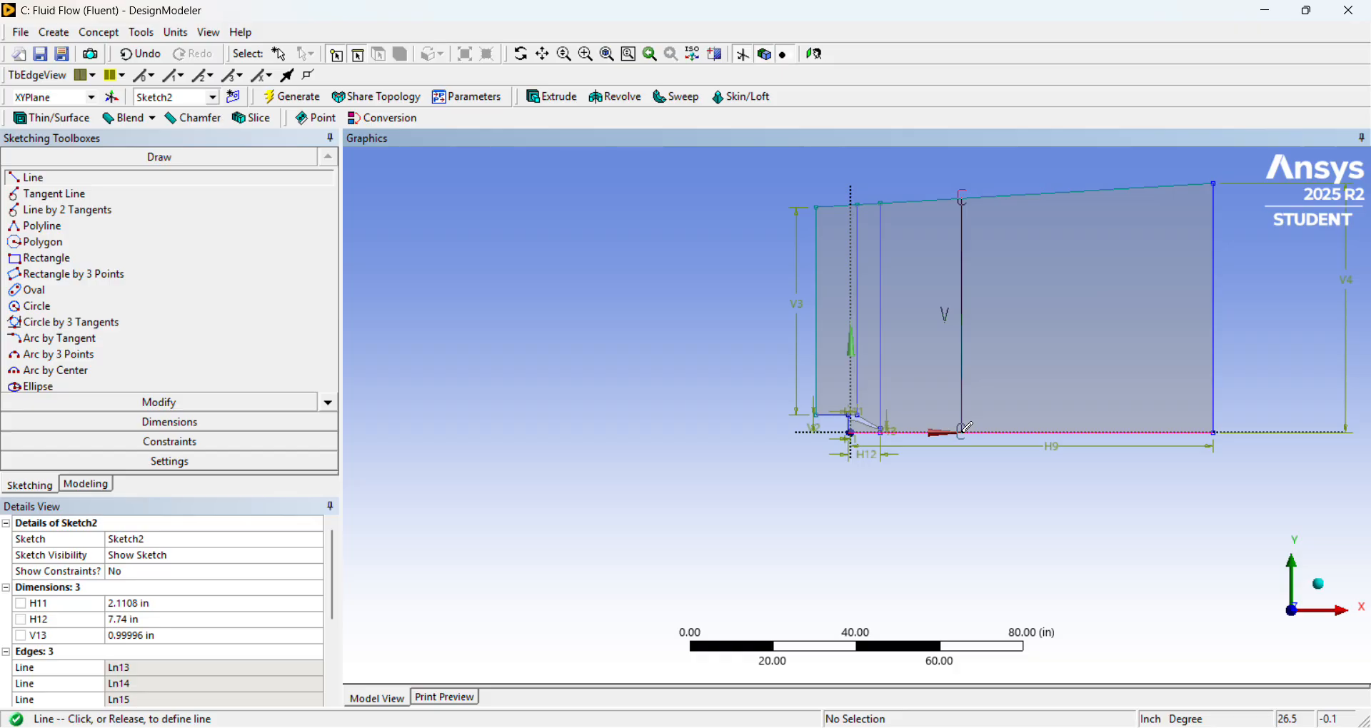
left_click(965, 431)
Switch to the Grid_Axisymmetric subsonic jet PDF, review the block layout in the grid figure, and return to DesignModeler.
scroll(986, 432, "up", 5)
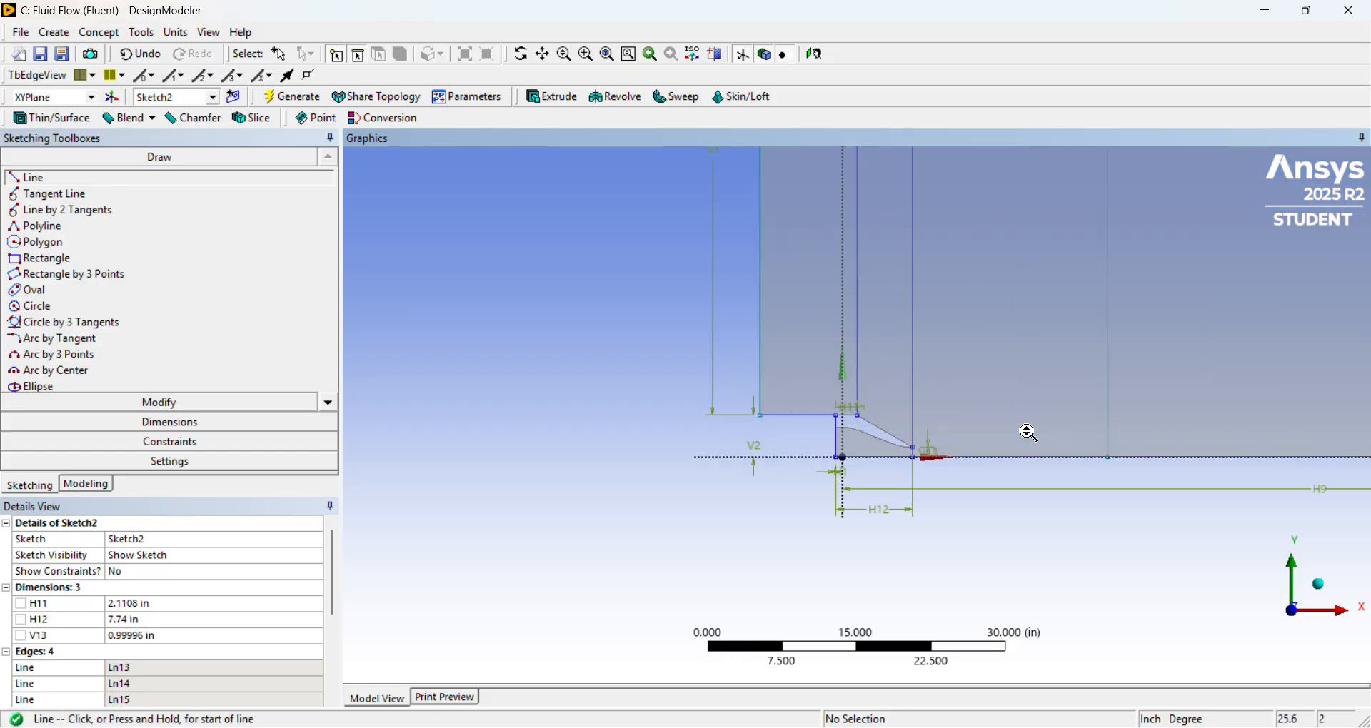
scroll(1027, 432, "down", 4)
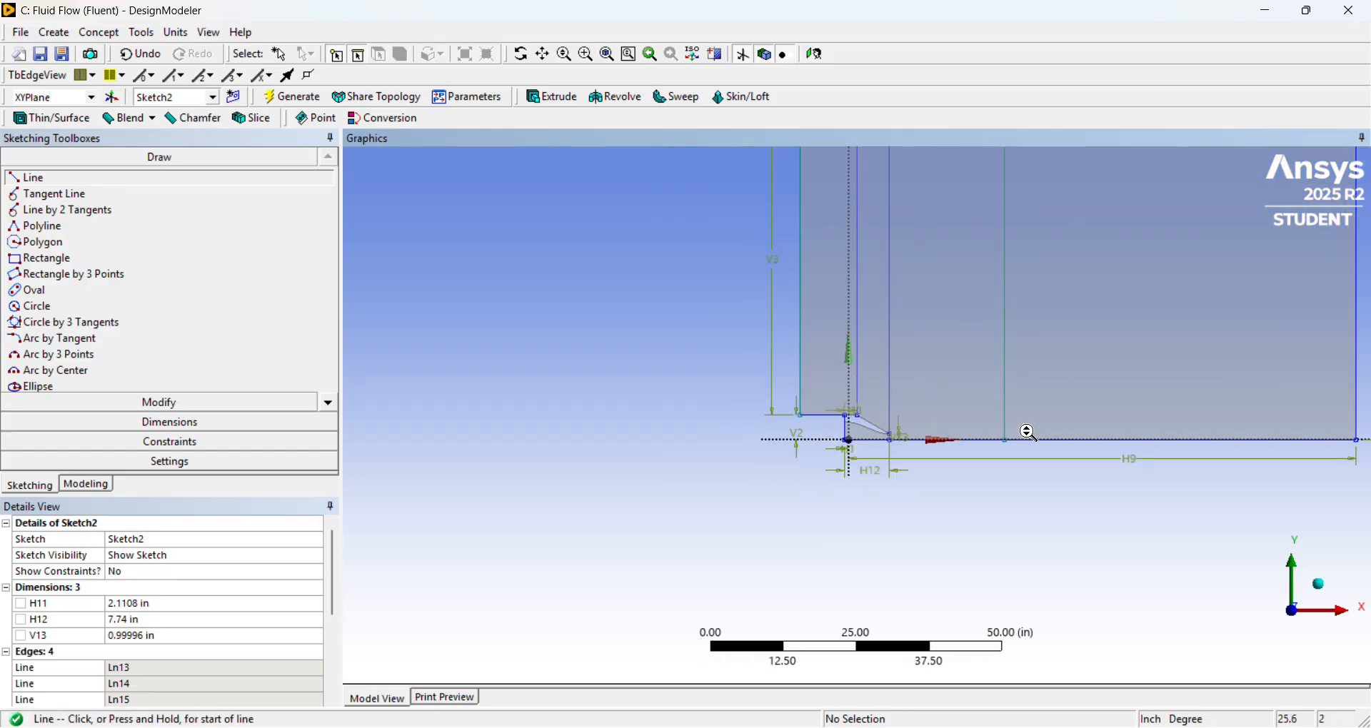
left_click(714, 727)
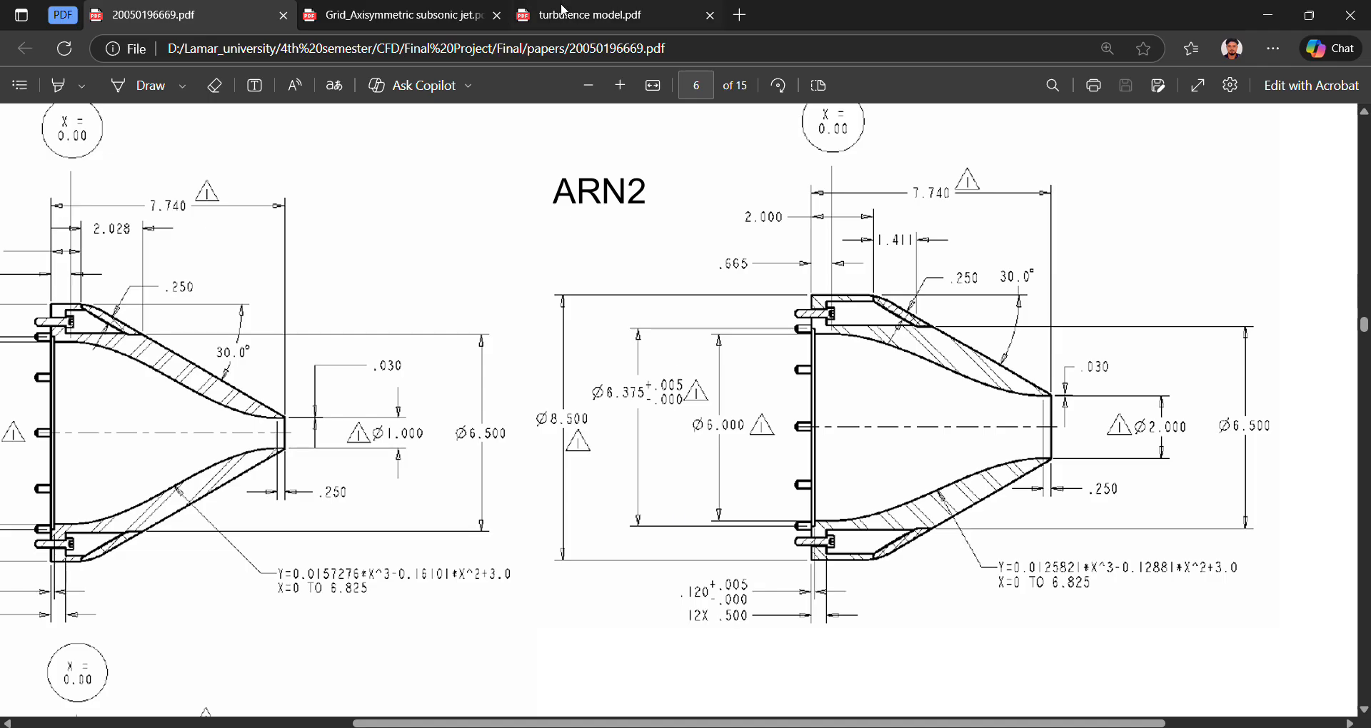
left_click(628, 10)
left_click(433, 21)
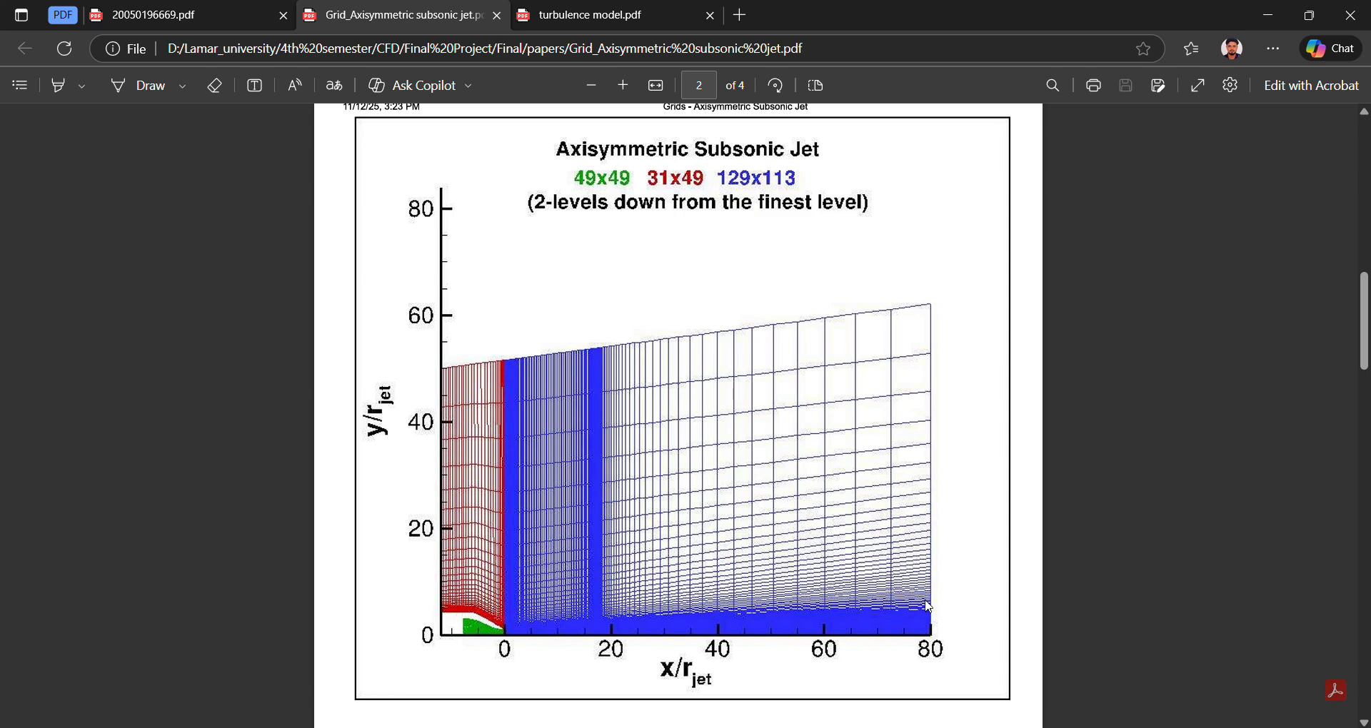
mouse_move(864, 727)
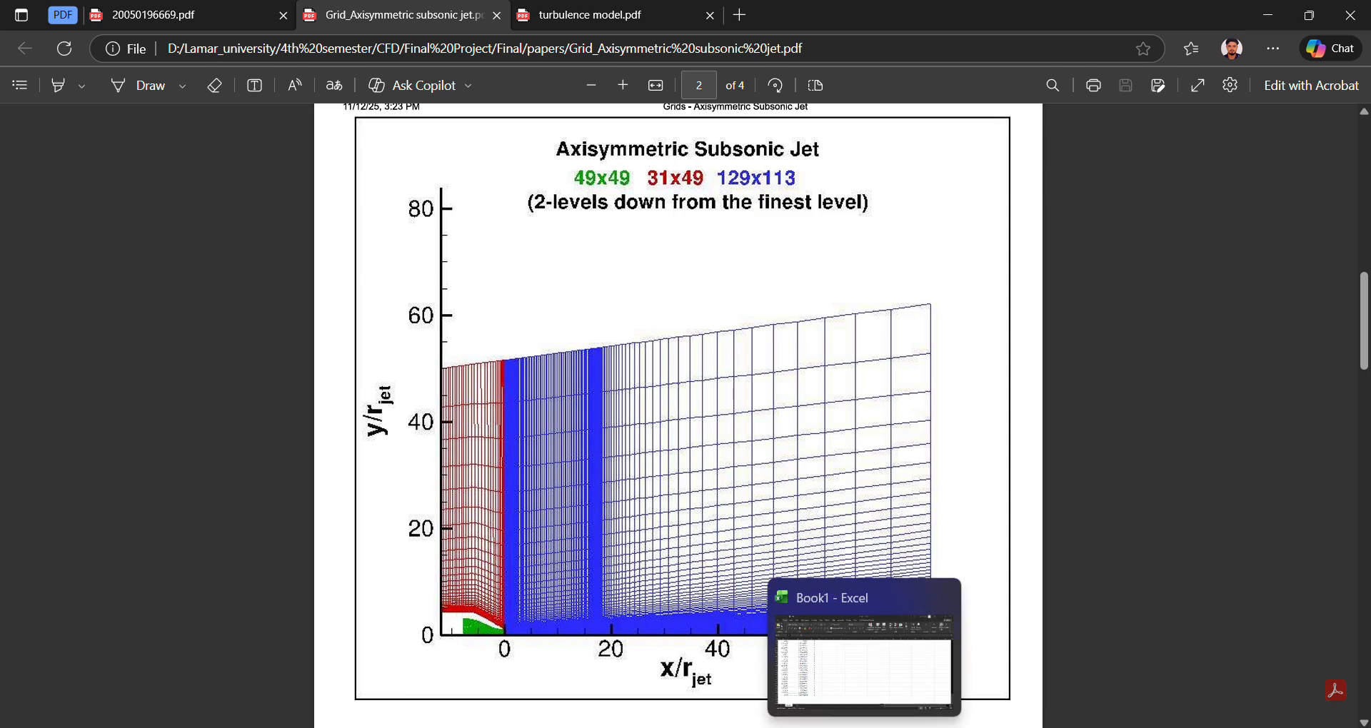
left_click(707, 727)
Draw a sloped line from the nozzle exit tip point to the vertical outlet edge, ending about 5.8 in above the axis.
scroll(932, 410, "up", 6)
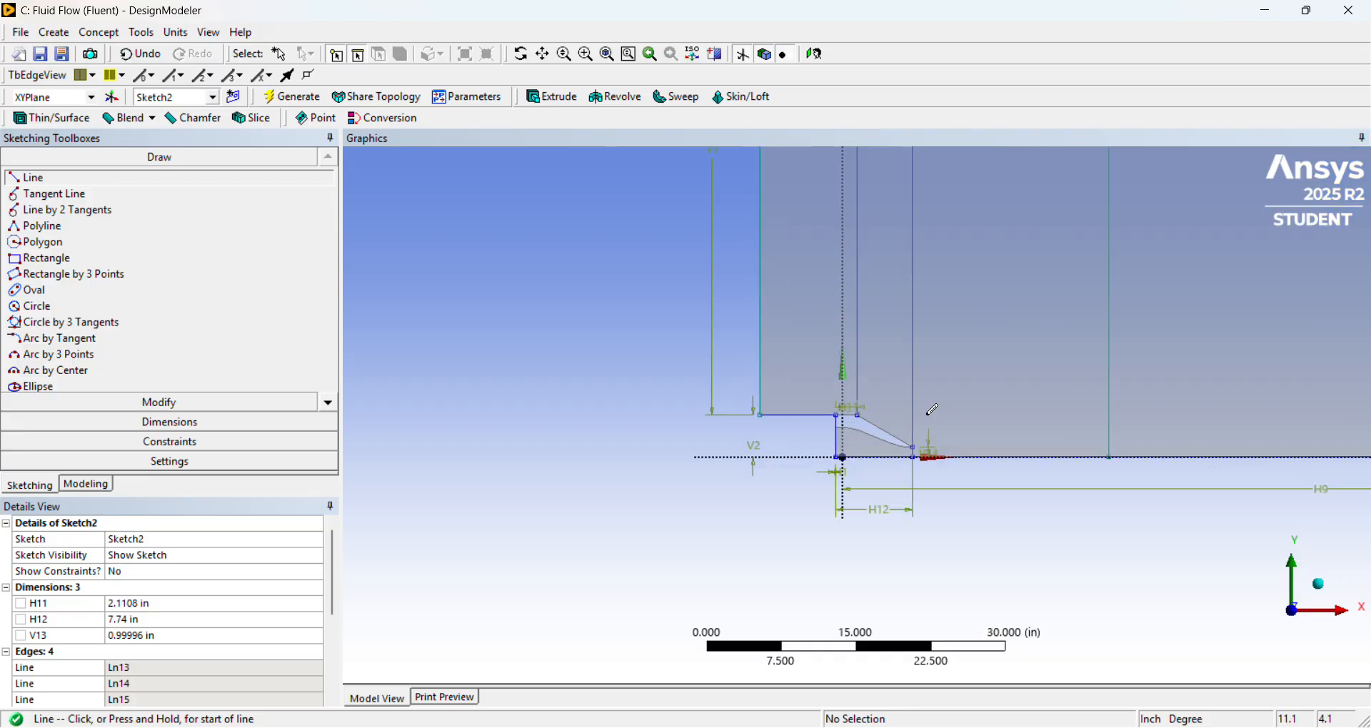
scroll(857, 400, "down", 4)
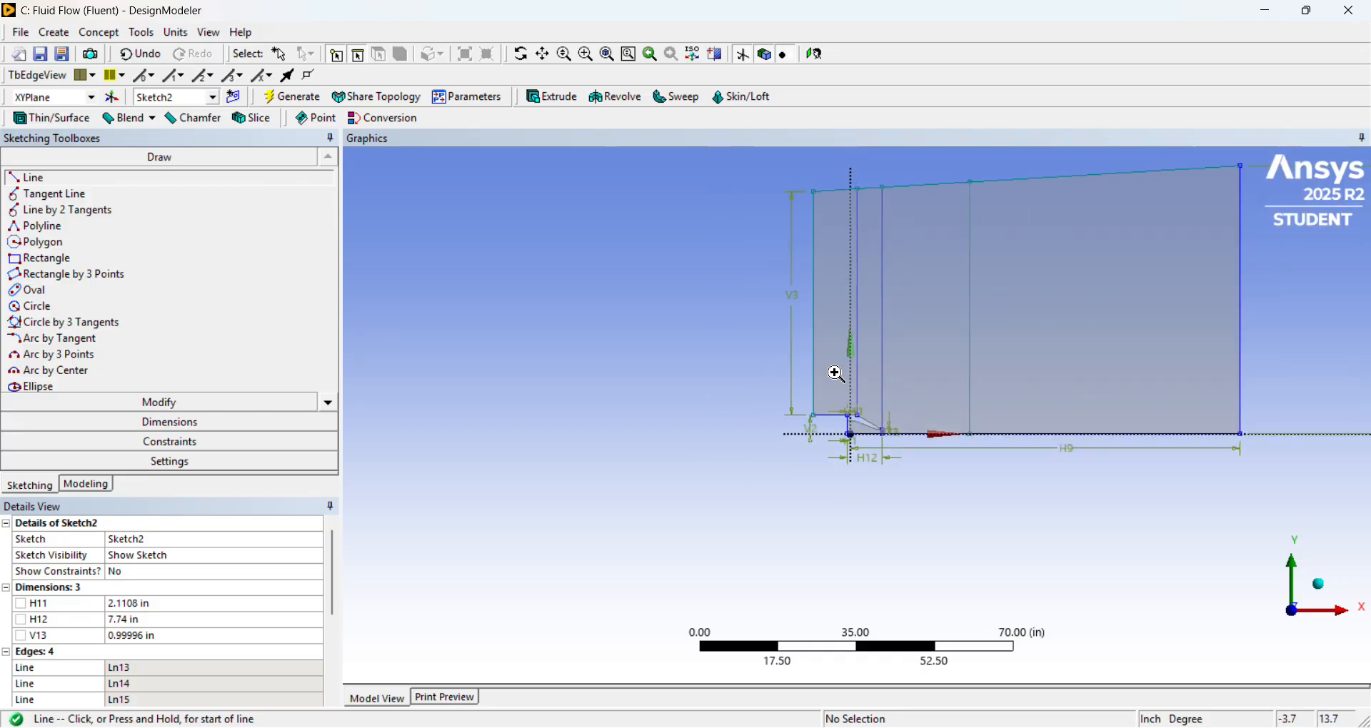
scroll(1240, 480, "up", 4)
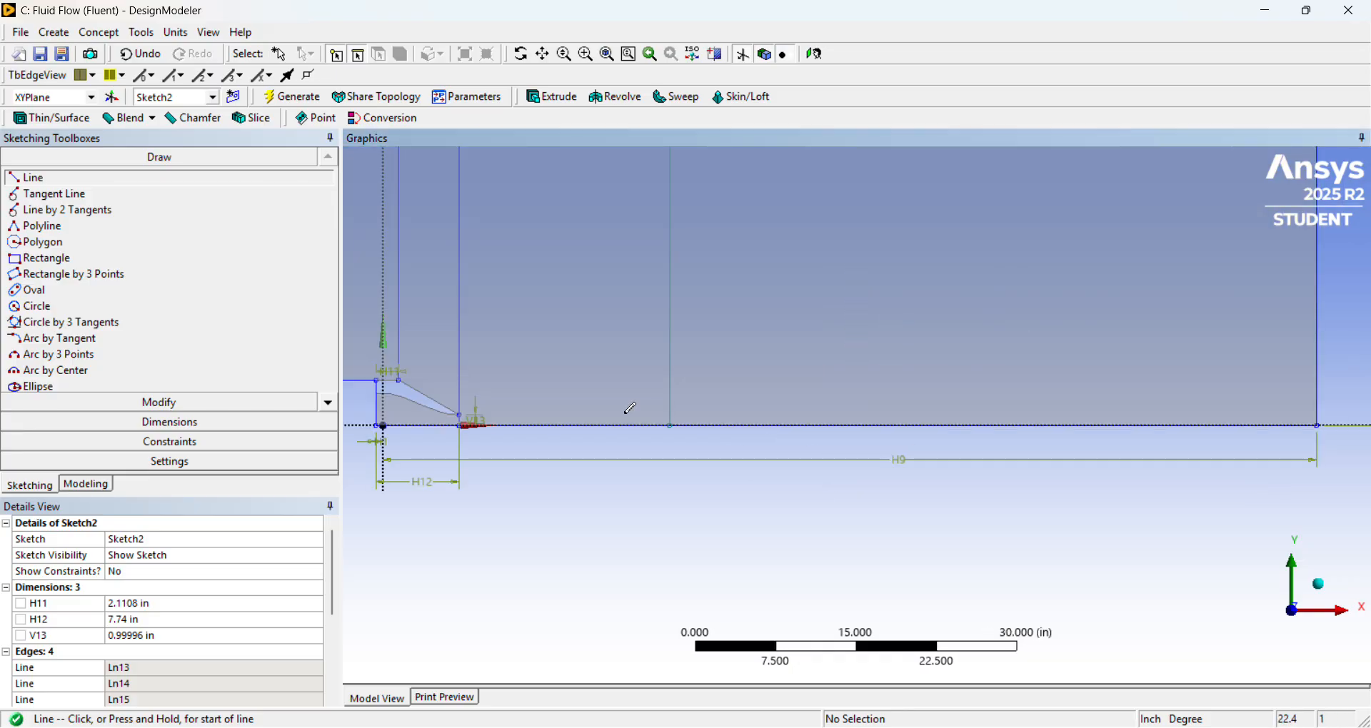
left_click(462, 414)
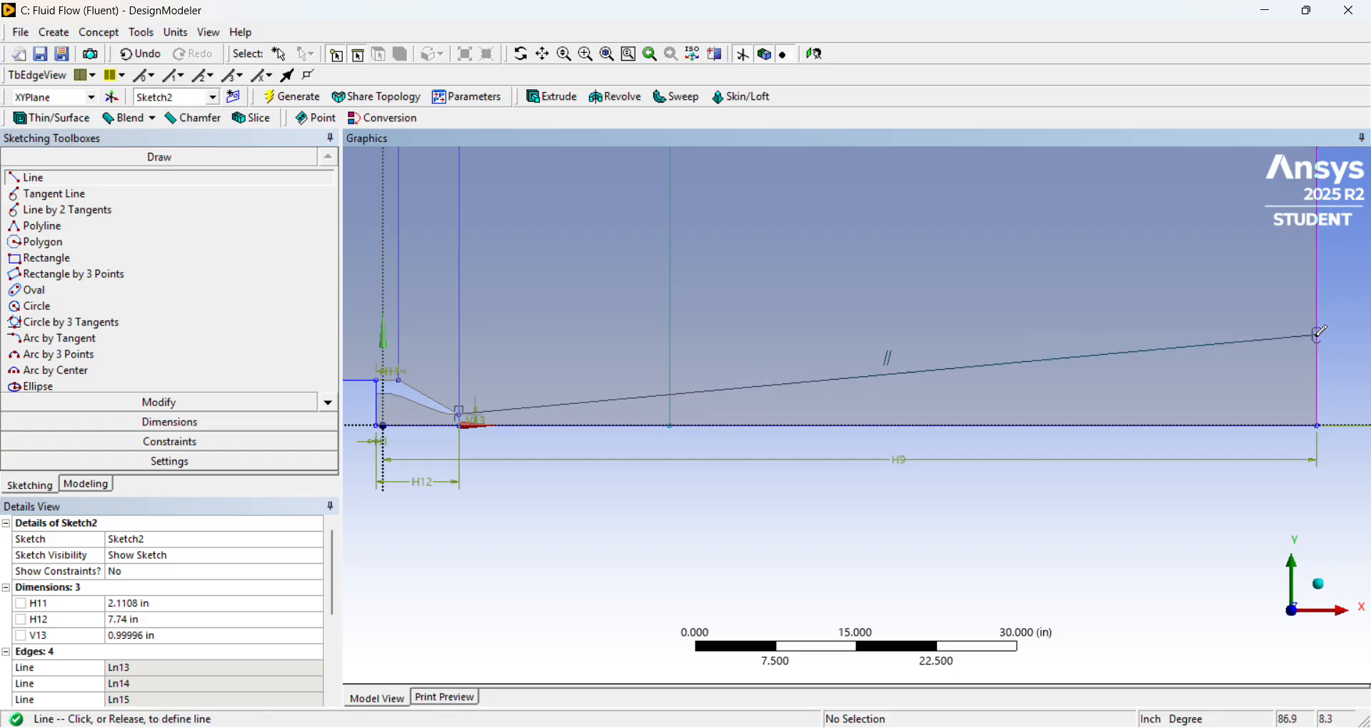
left_click(1317, 363)
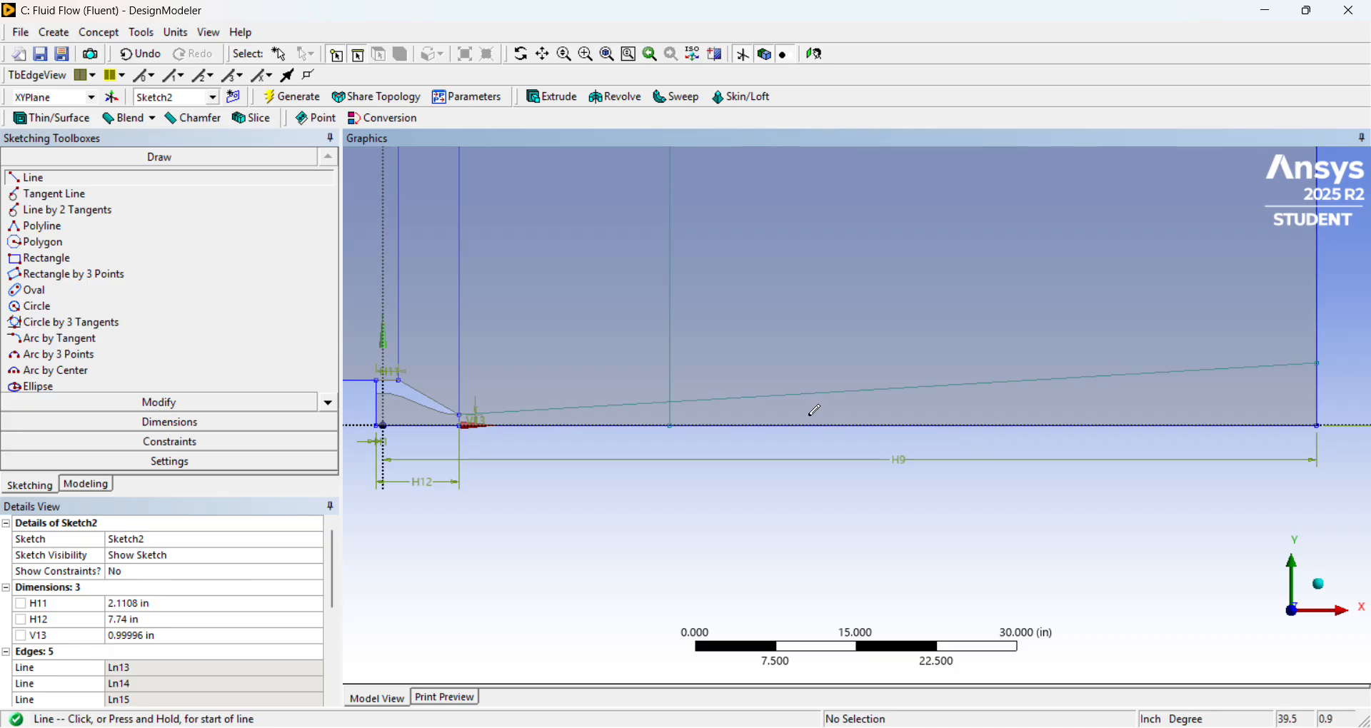
Dimension the height of the sloped line's outlet endpoint above the axis corner and set it to 5 in.
scroll(815, 412, "down", 2)
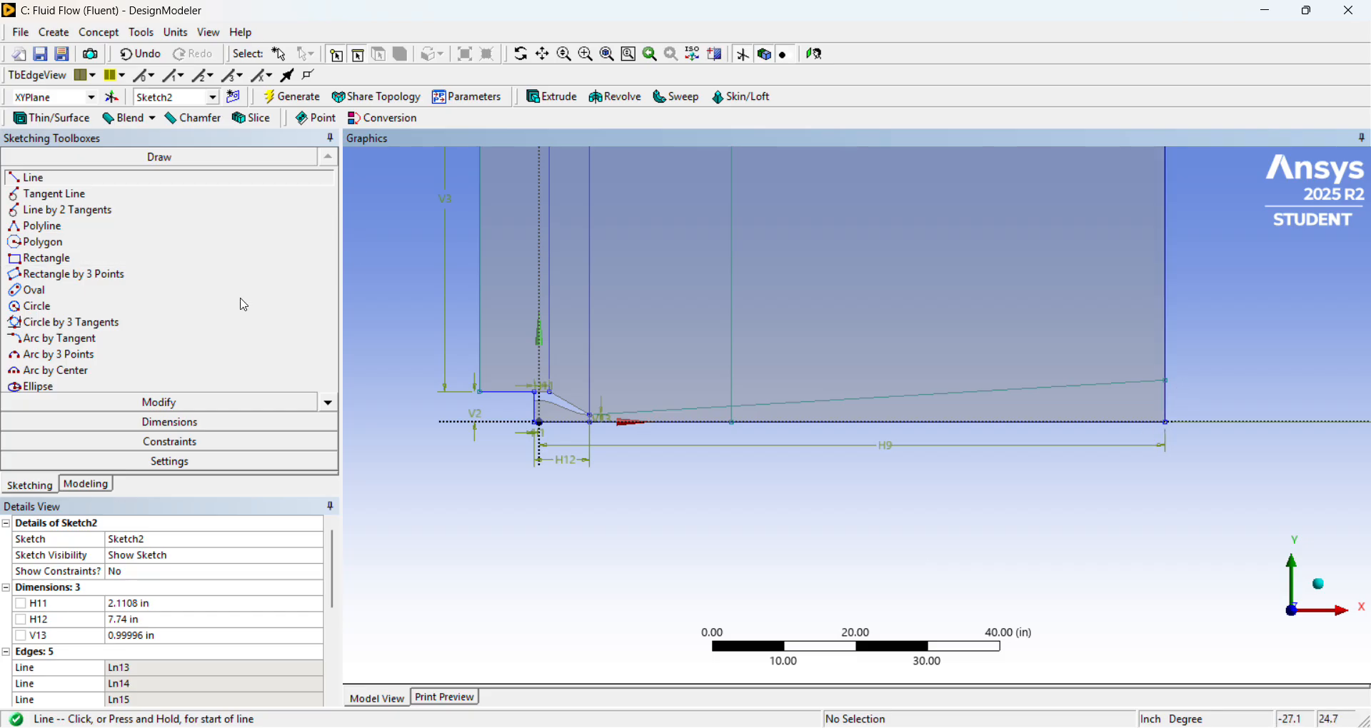
left_click(218, 420)
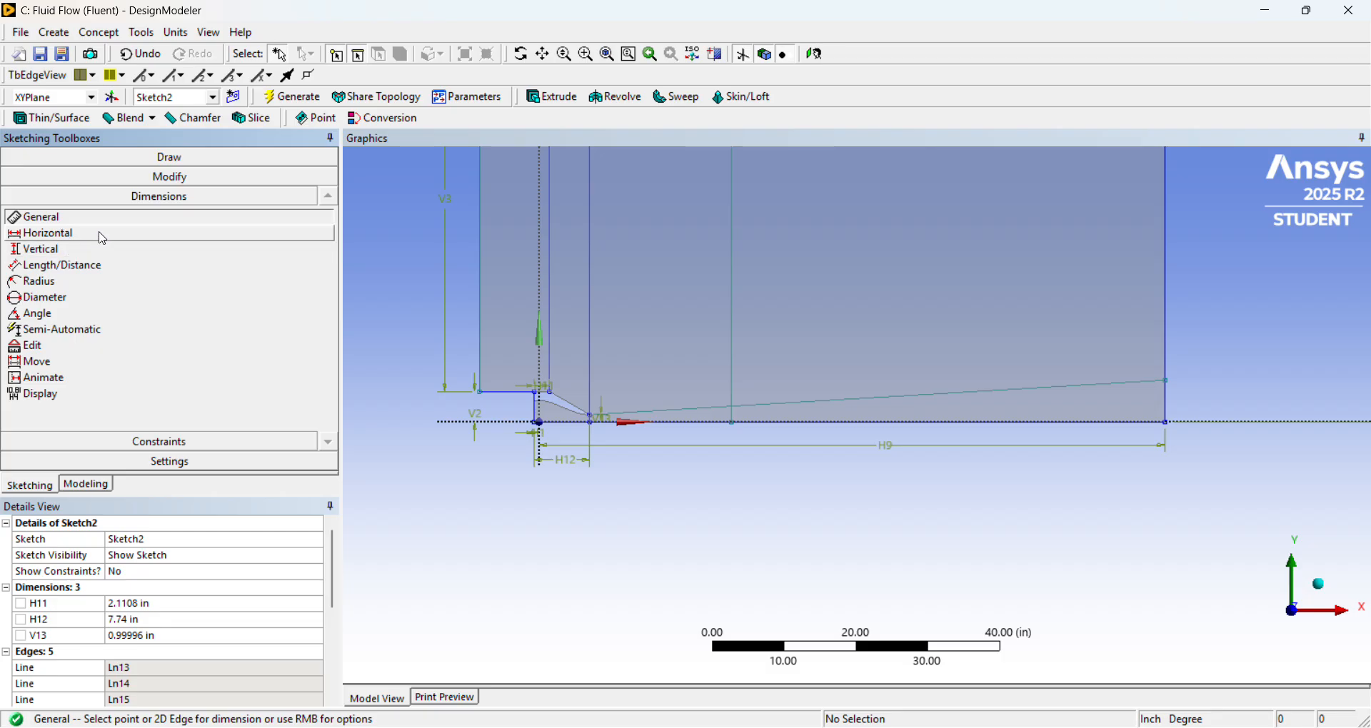
left_click(1171, 387)
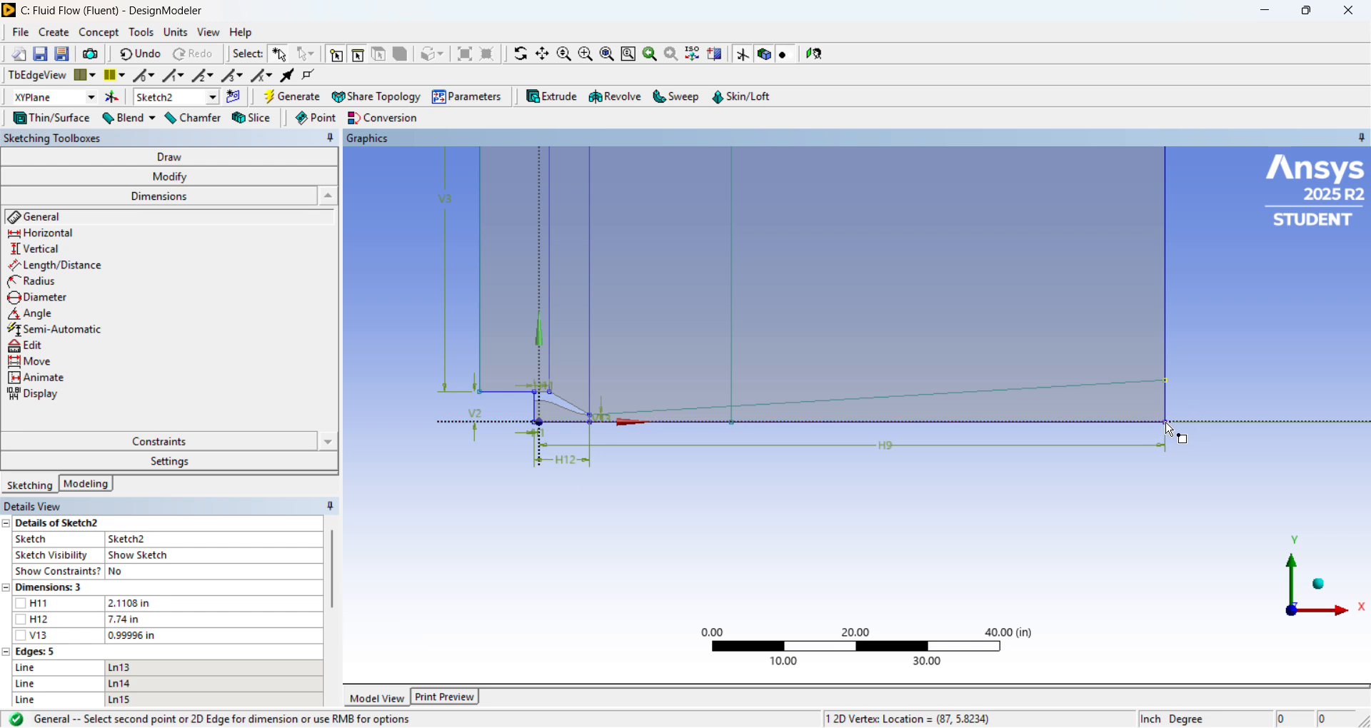
left_click(1173, 423)
left_click(1227, 411)
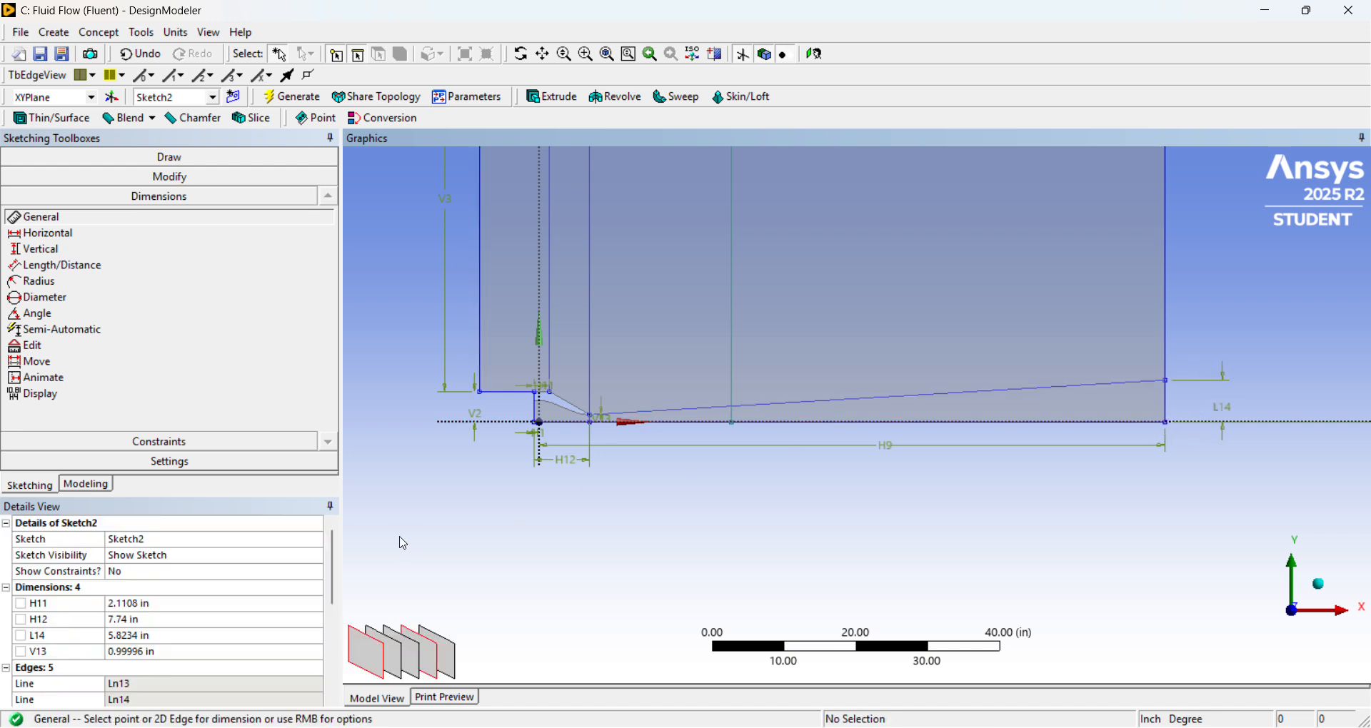
left_click(218, 637)
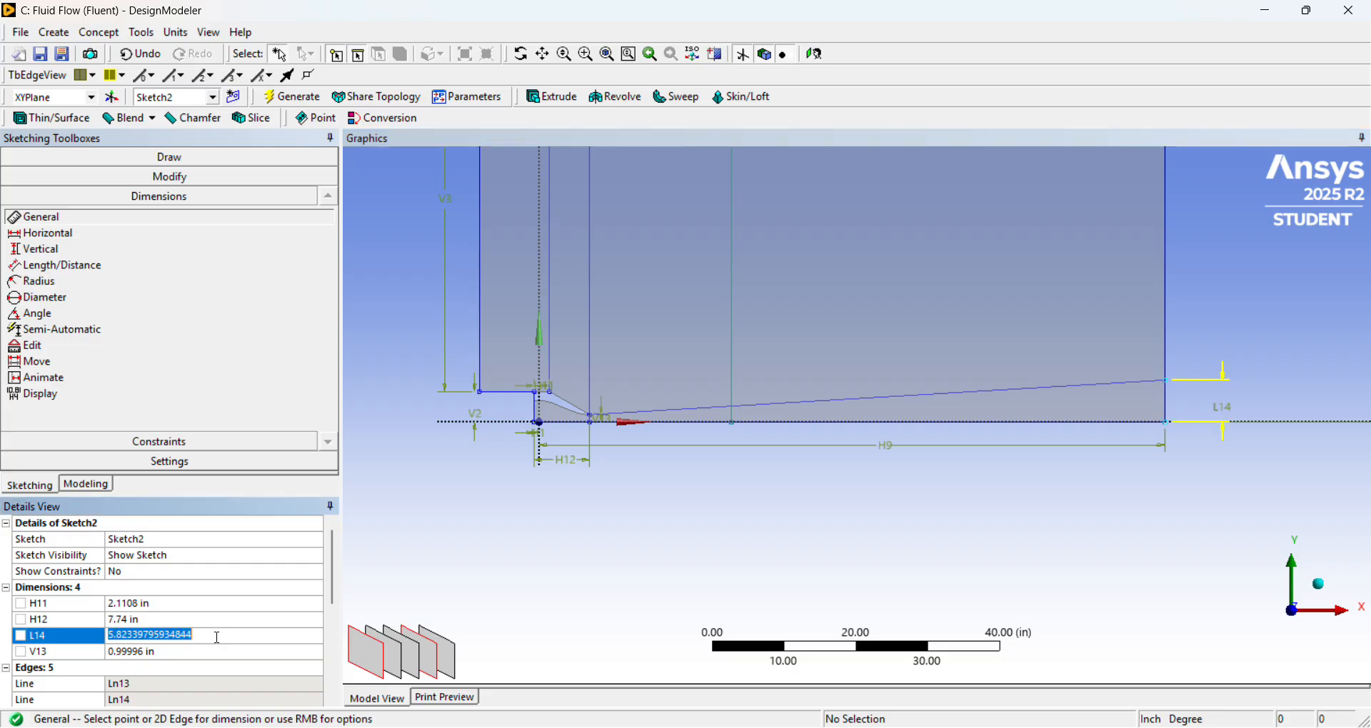
type("5")
key("Return")
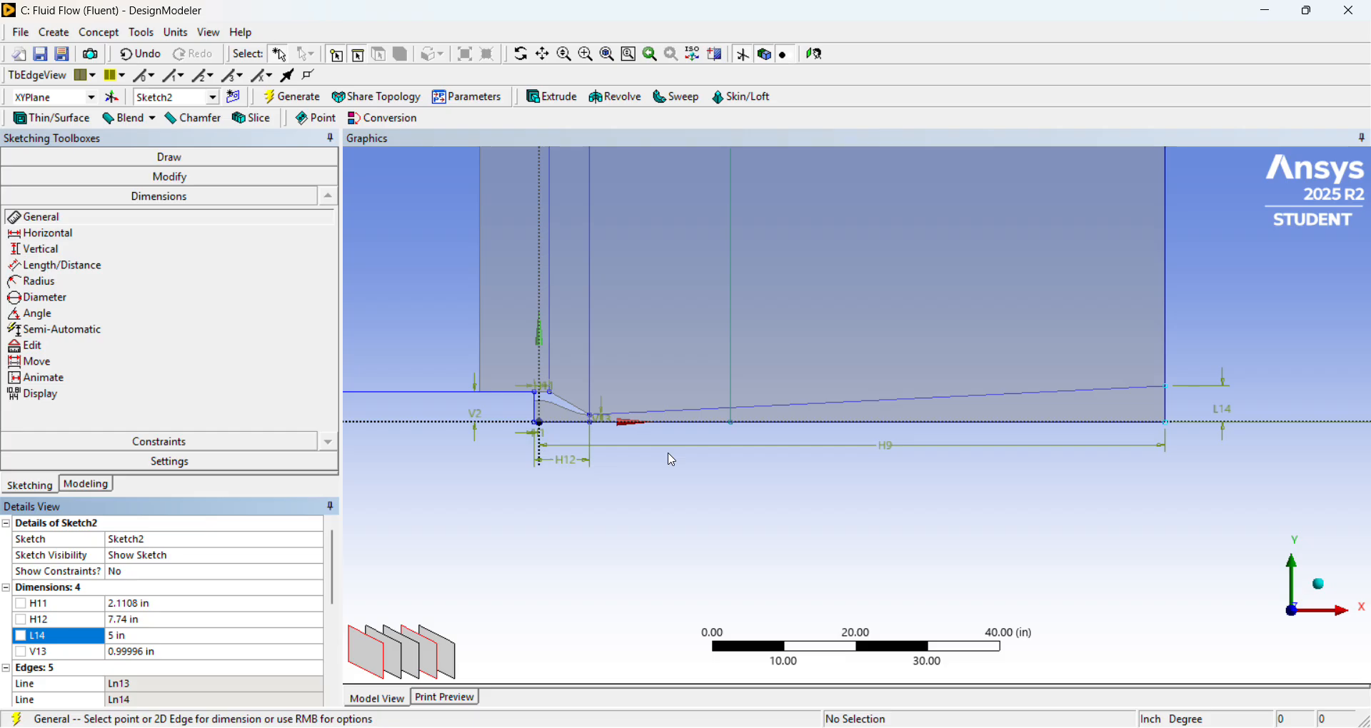
Examine the sketched domain around the nozzle and inlet side, and compare it with the ARN2 drawing and the subsonic jet grid figure.
scroll(655, 460, "up", 1)
scroll(612, 450, "down", 2)
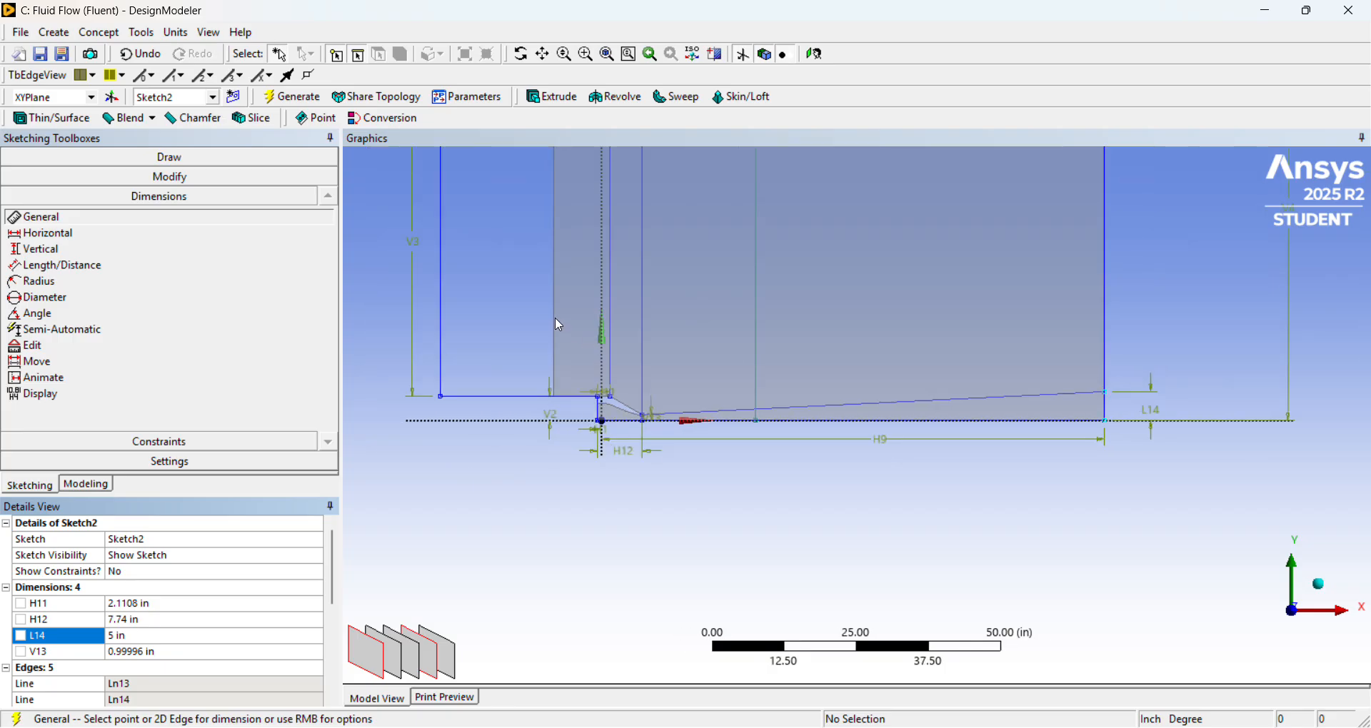
scroll(558, 325, "down", 1)
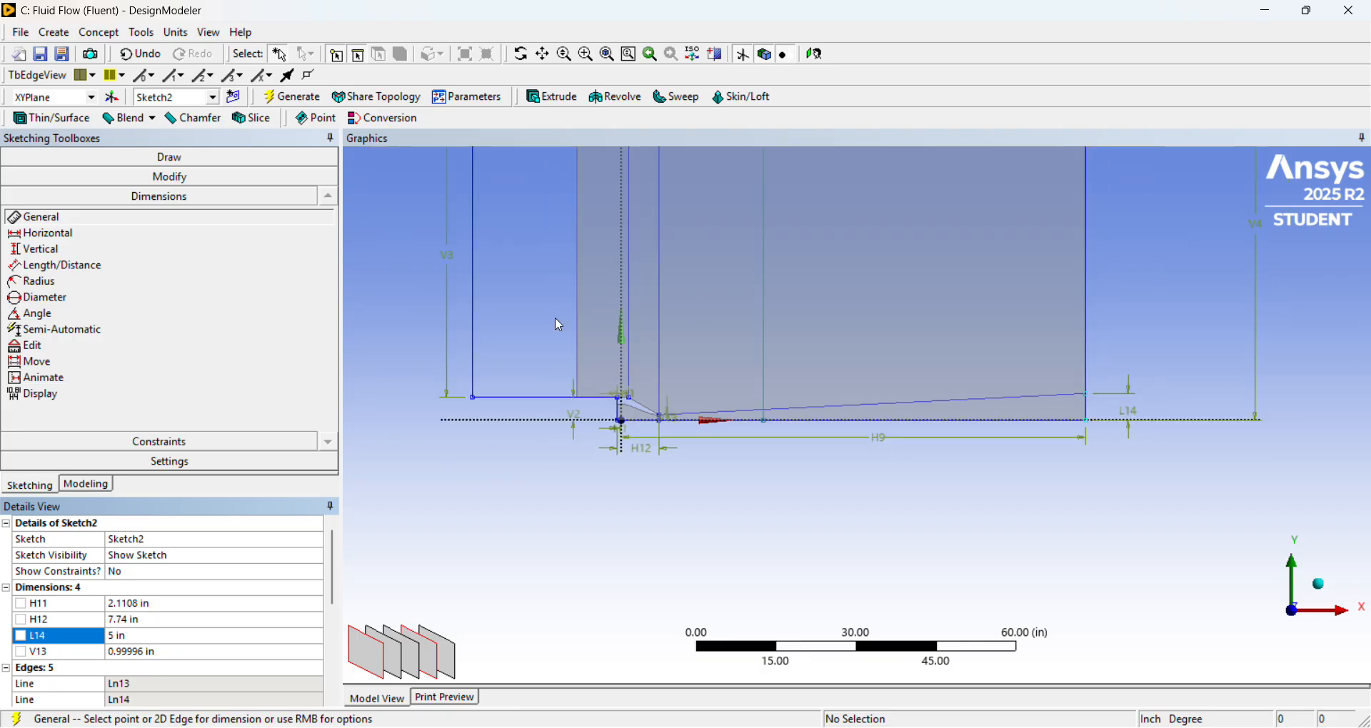
scroll(559, 325, "down", 1)
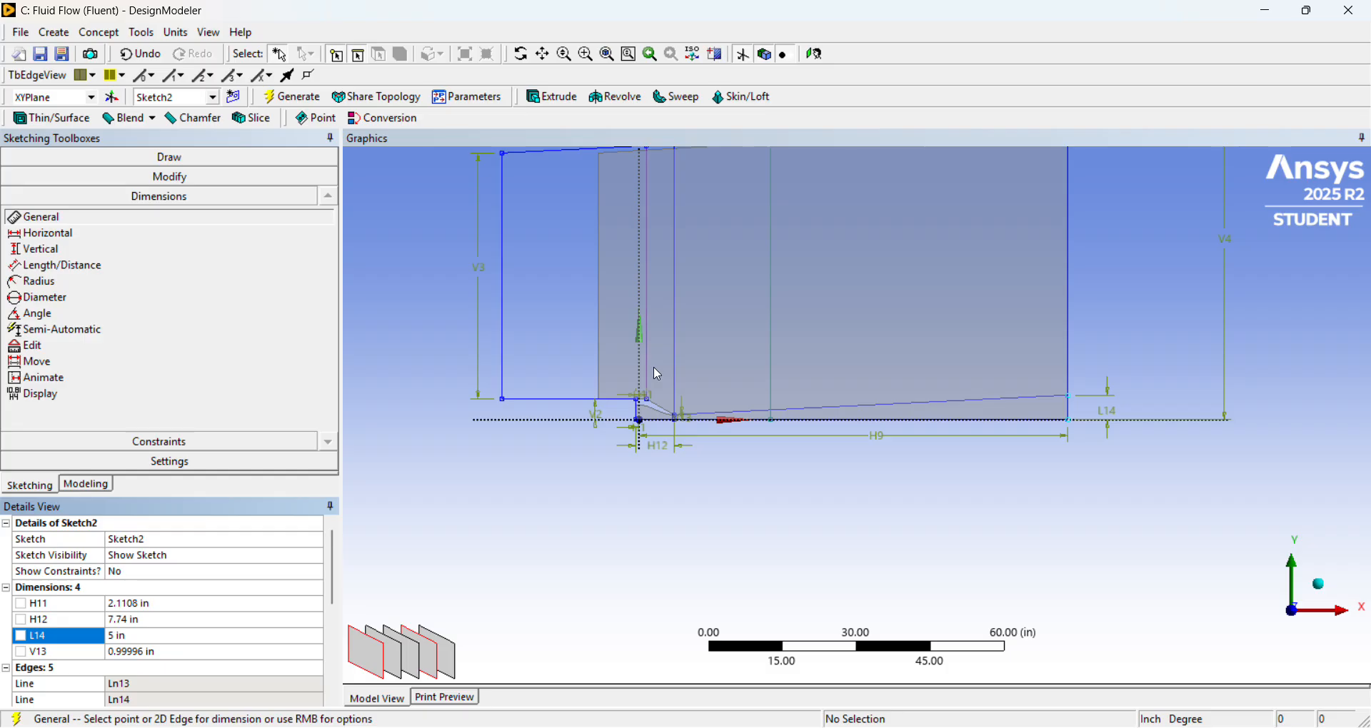
scroll(654, 373, "up", 2)
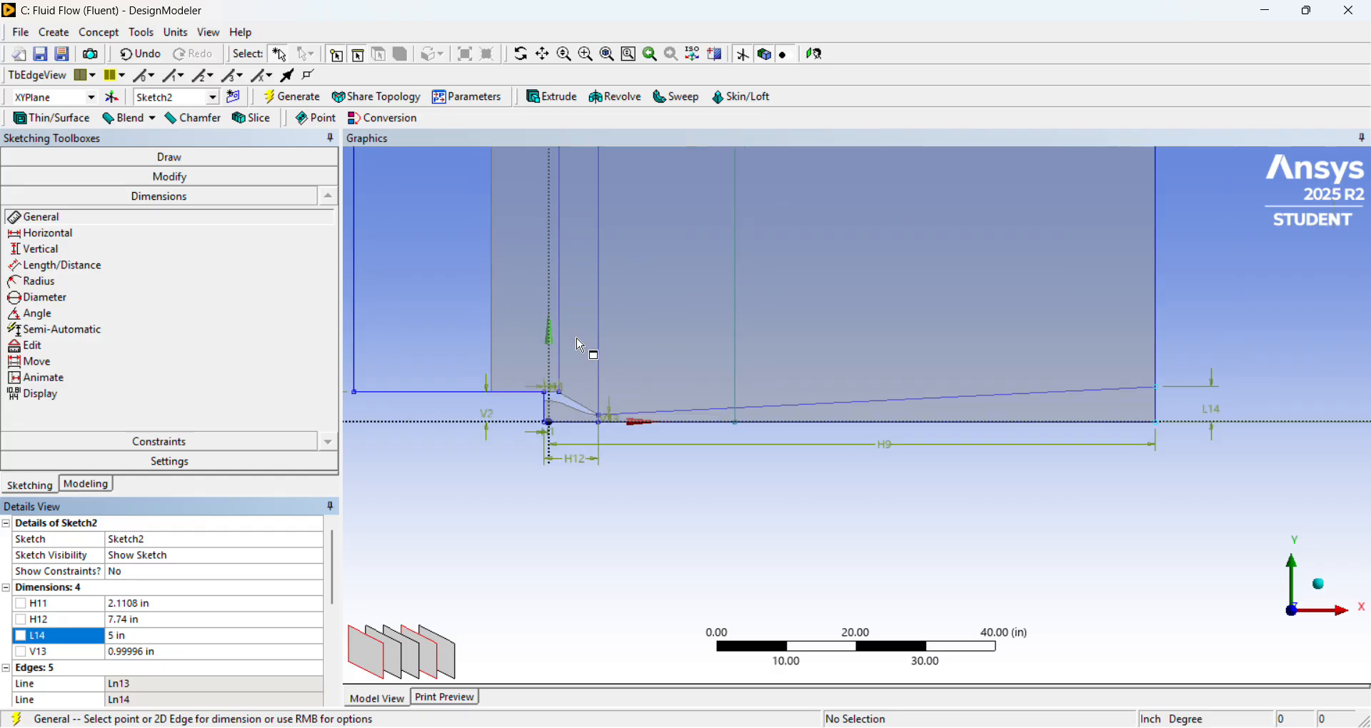
scroll(581, 347, "up", 1)
left_click(586, 727)
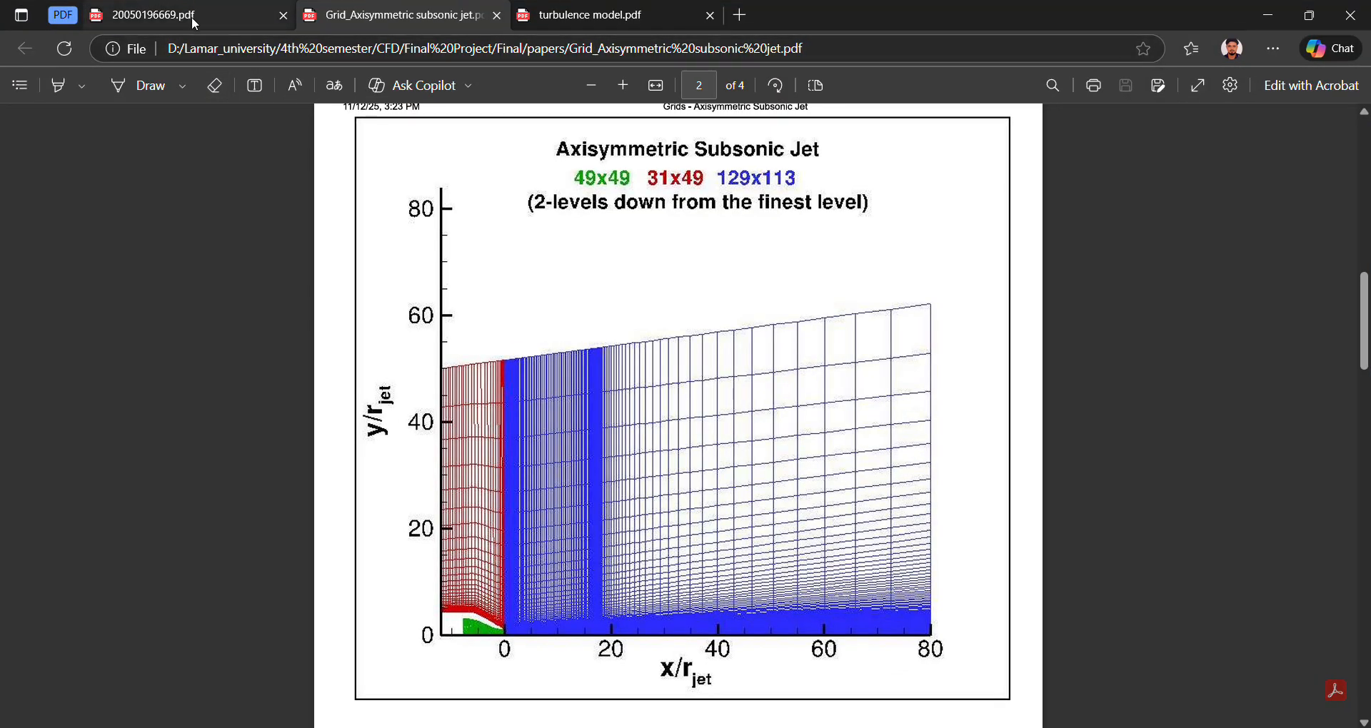
mouse_move(195, 24)
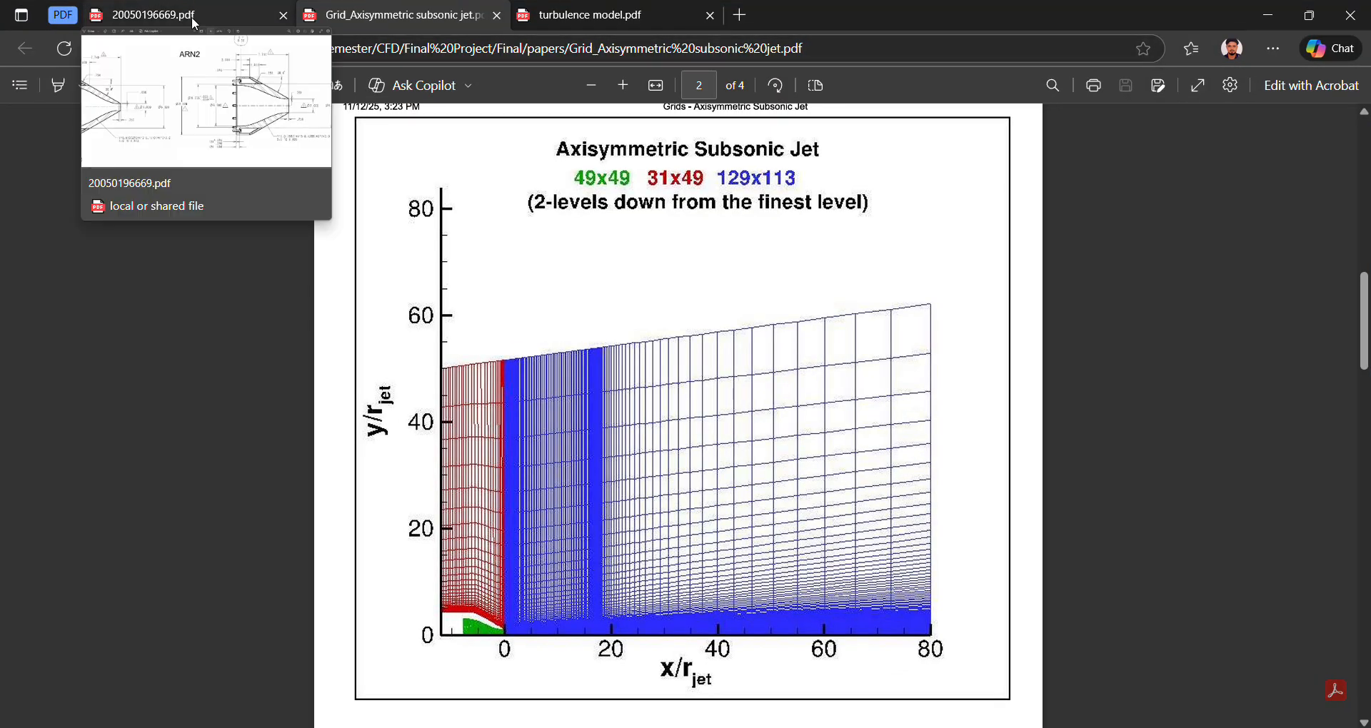
left_click(195, 23)
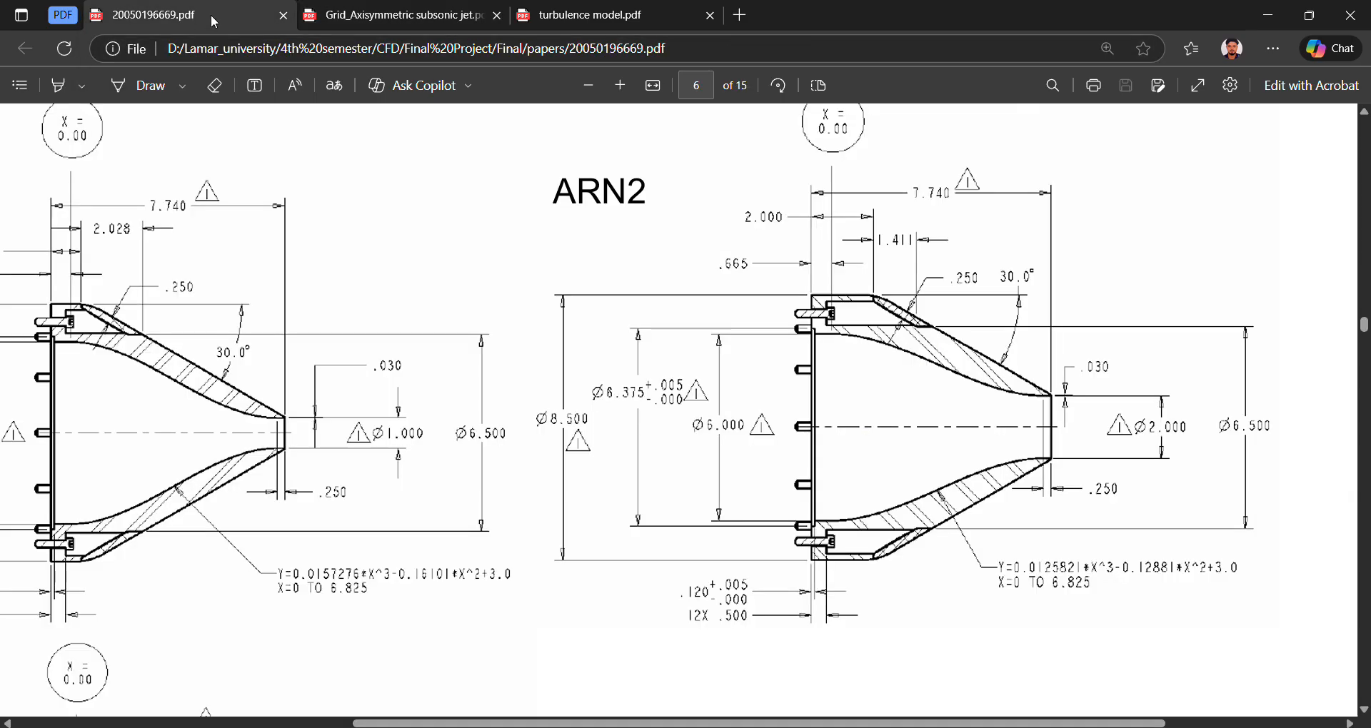
left_click(369, 26)
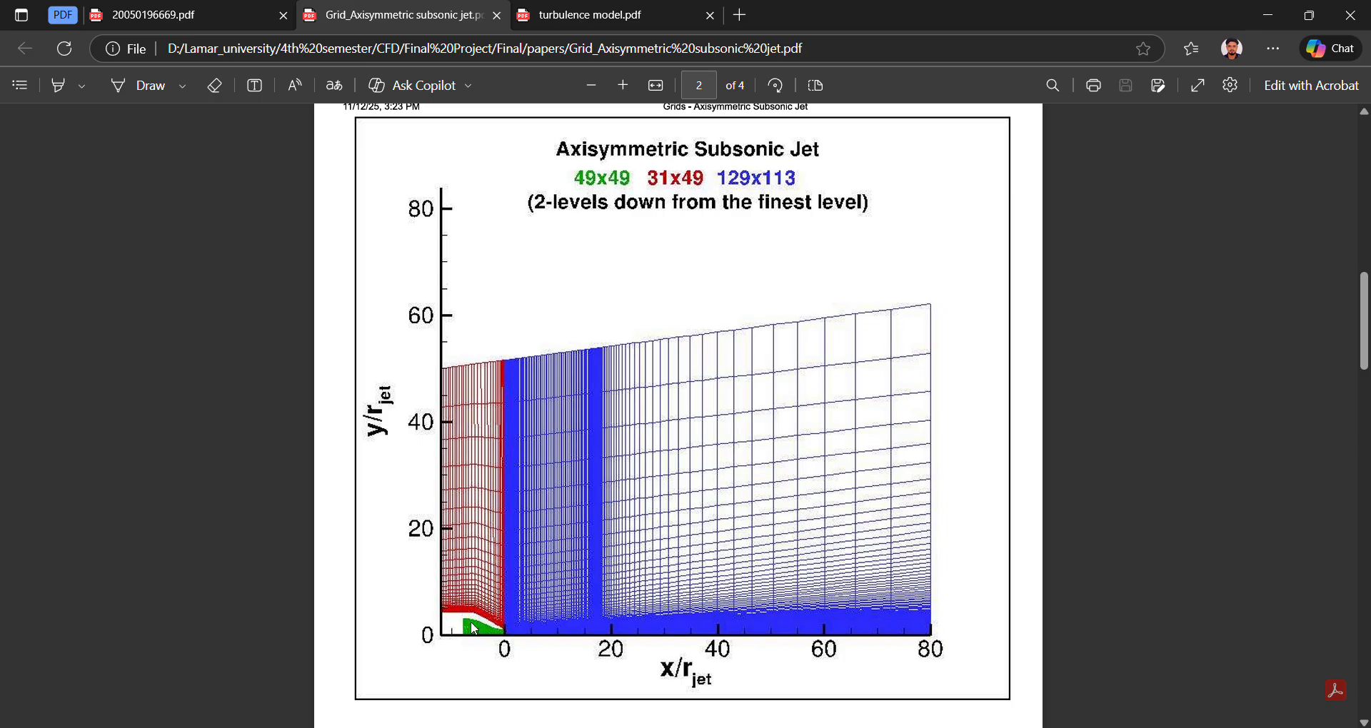
left_click(585, 727)
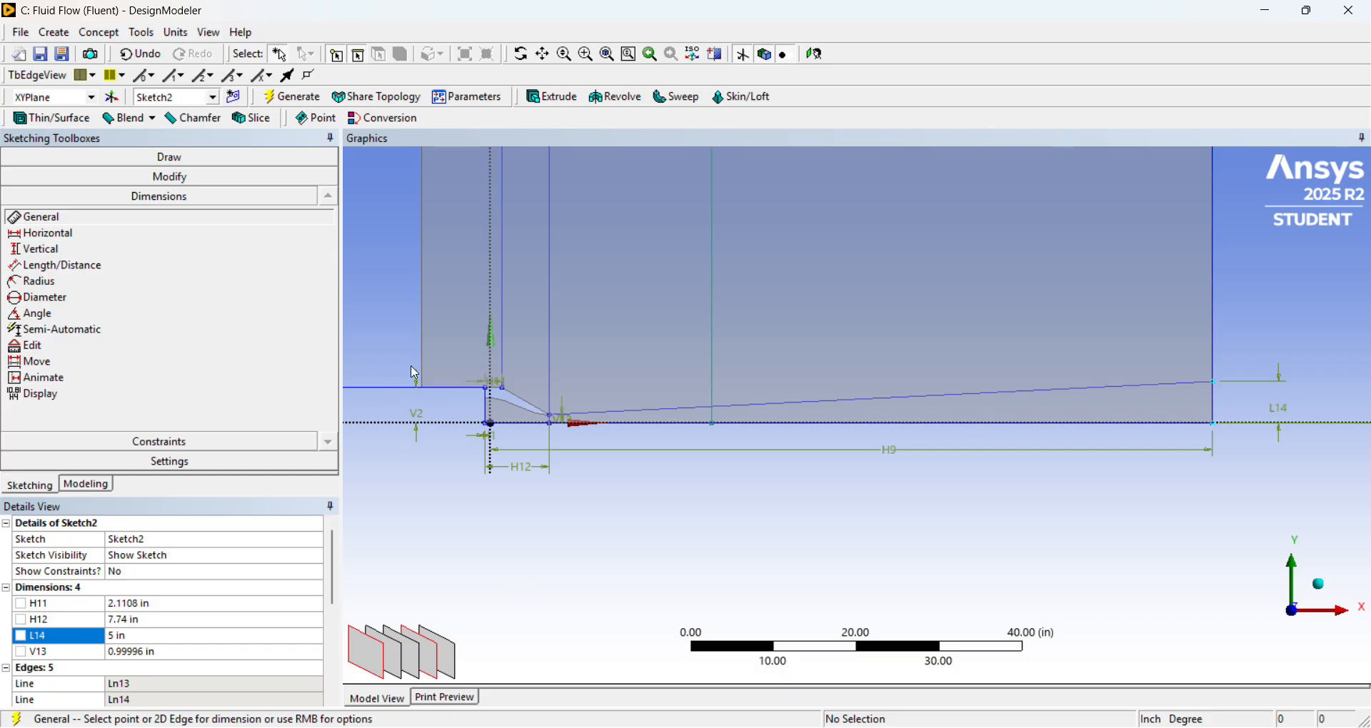
scroll(522, 370, "down", 2)
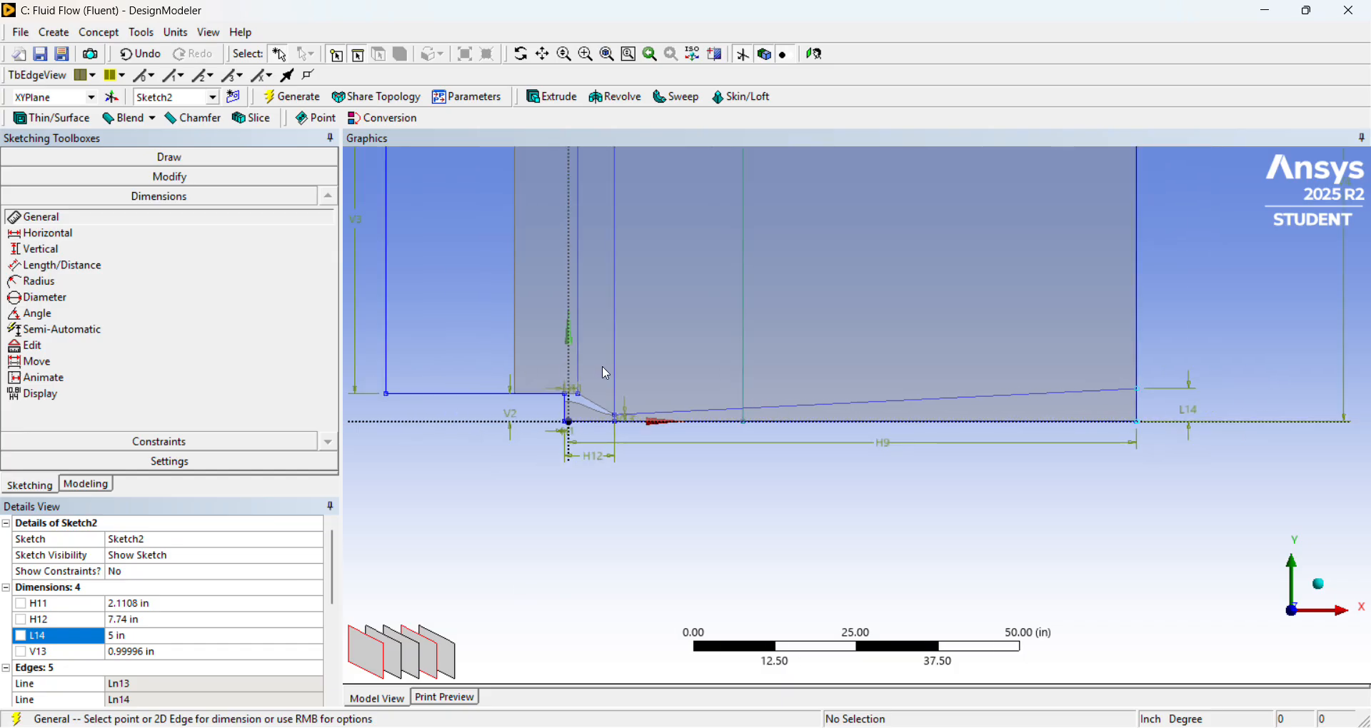
scroll(569, 369, "down", 1)
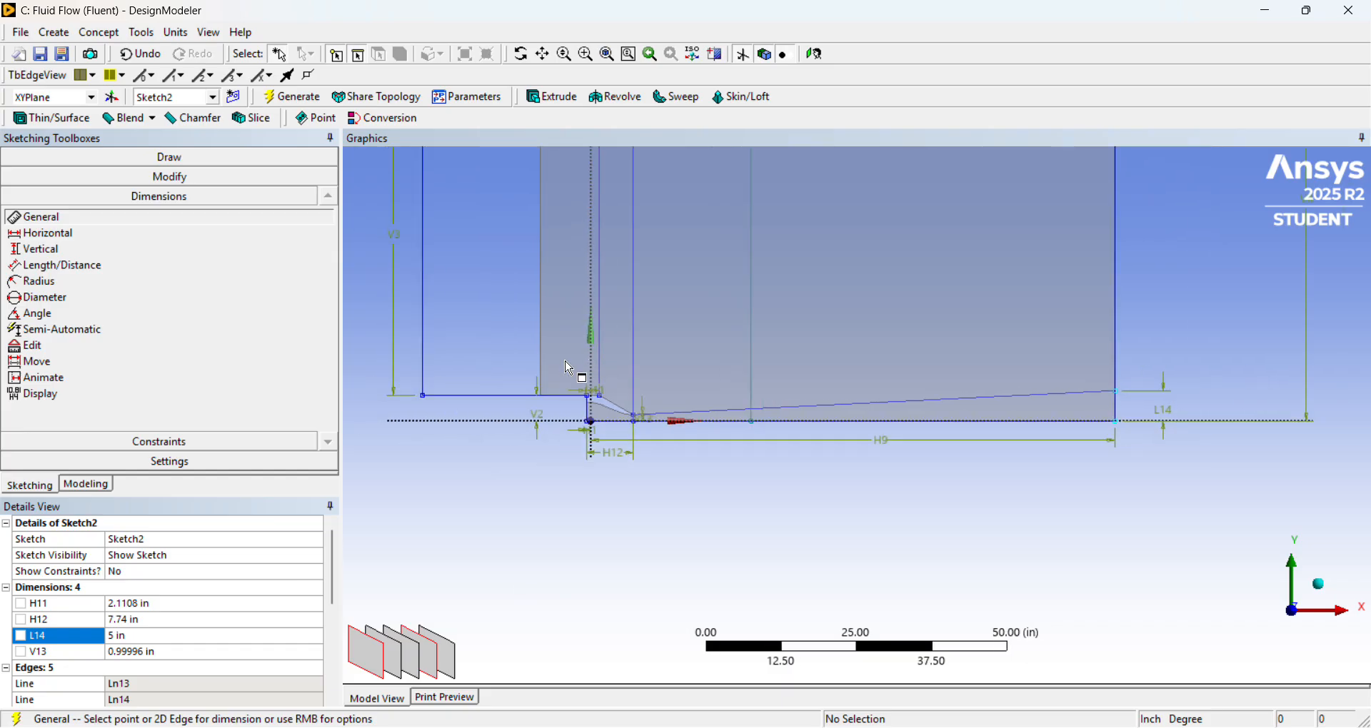
scroll(572, 369, "down", 1)
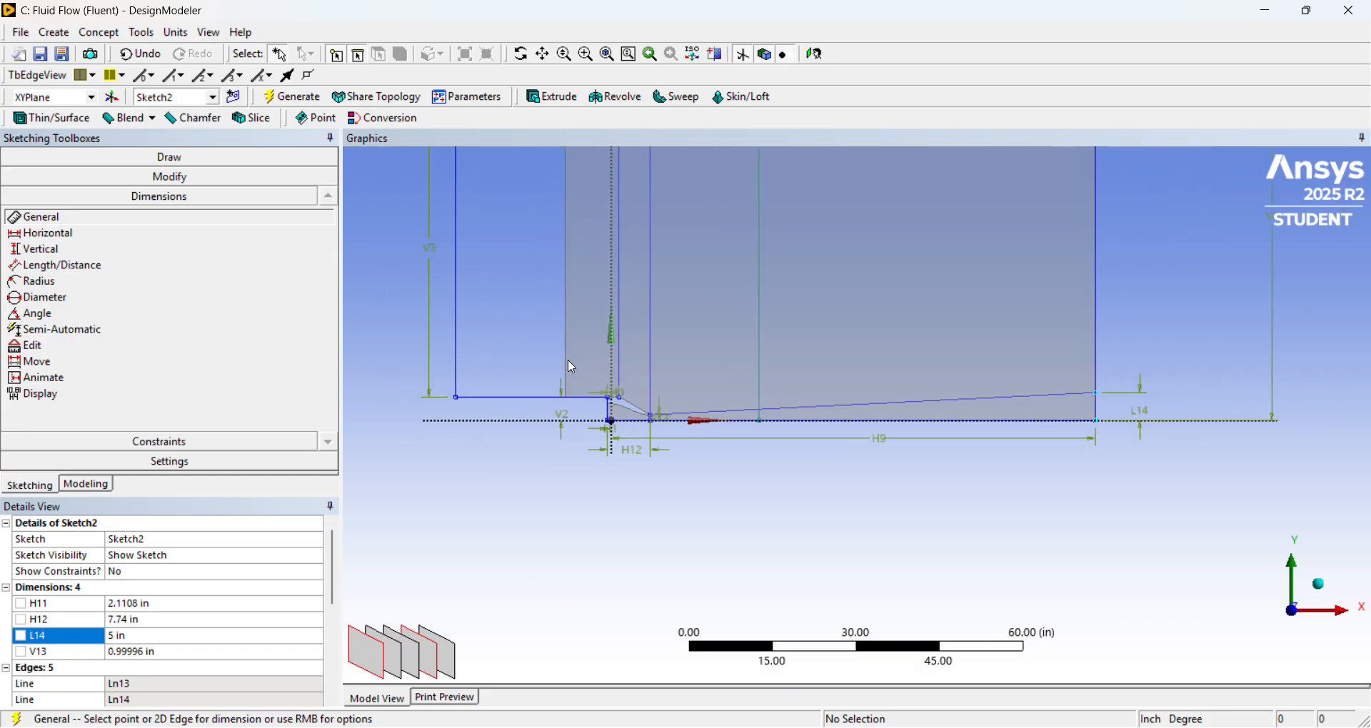
left_click(622, 315)
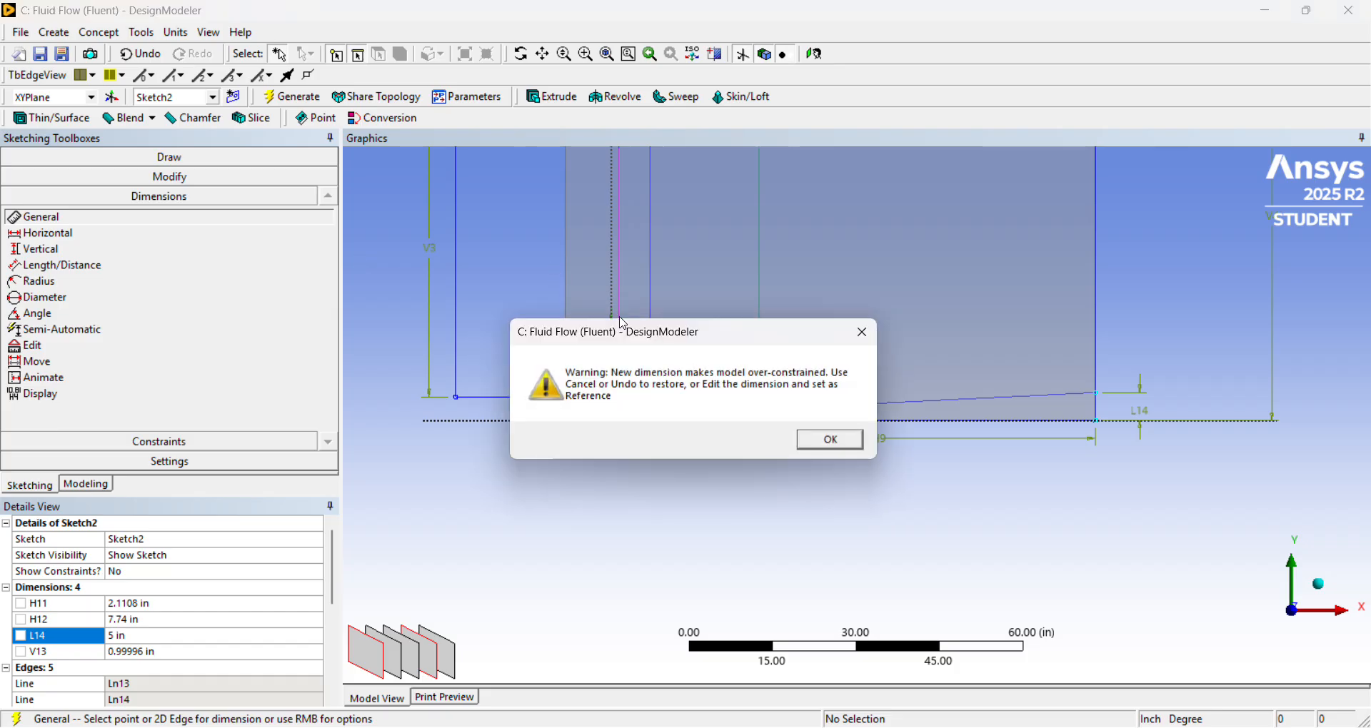
left_click(830, 441)
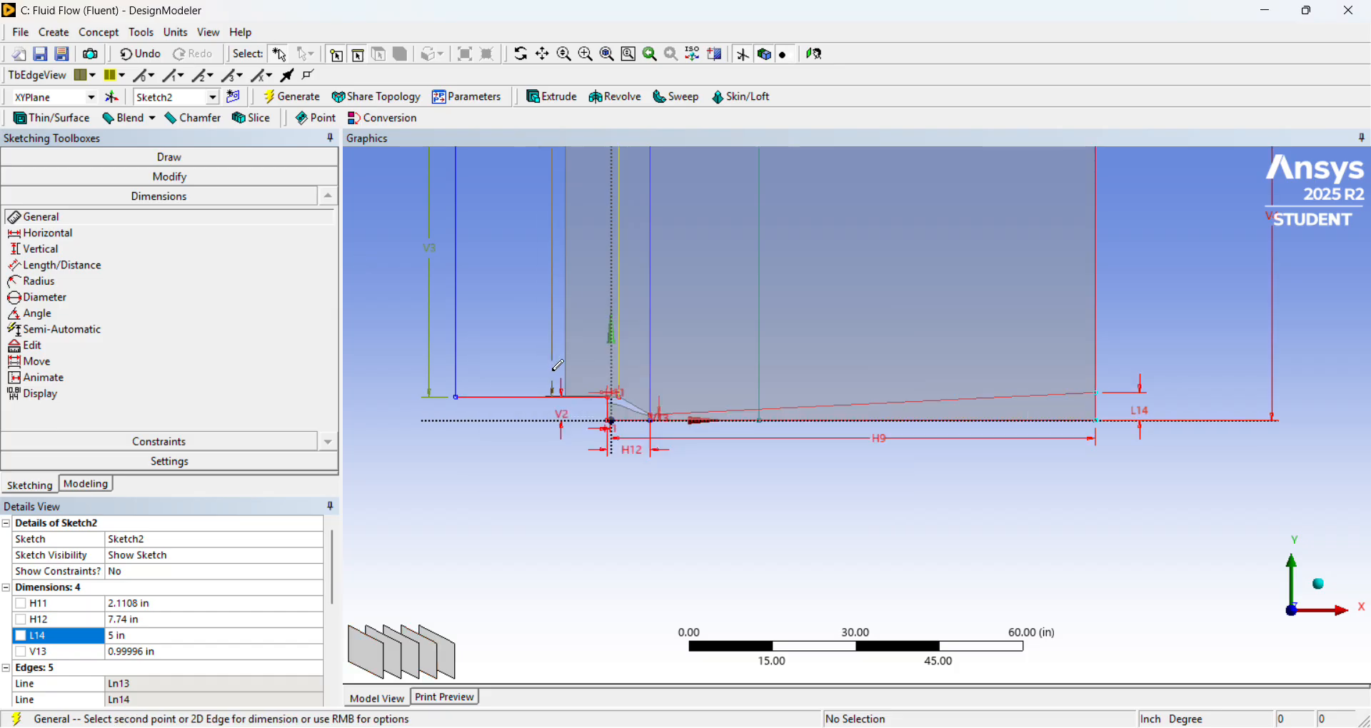
right_click(527, 359)
left_click(564, 367)
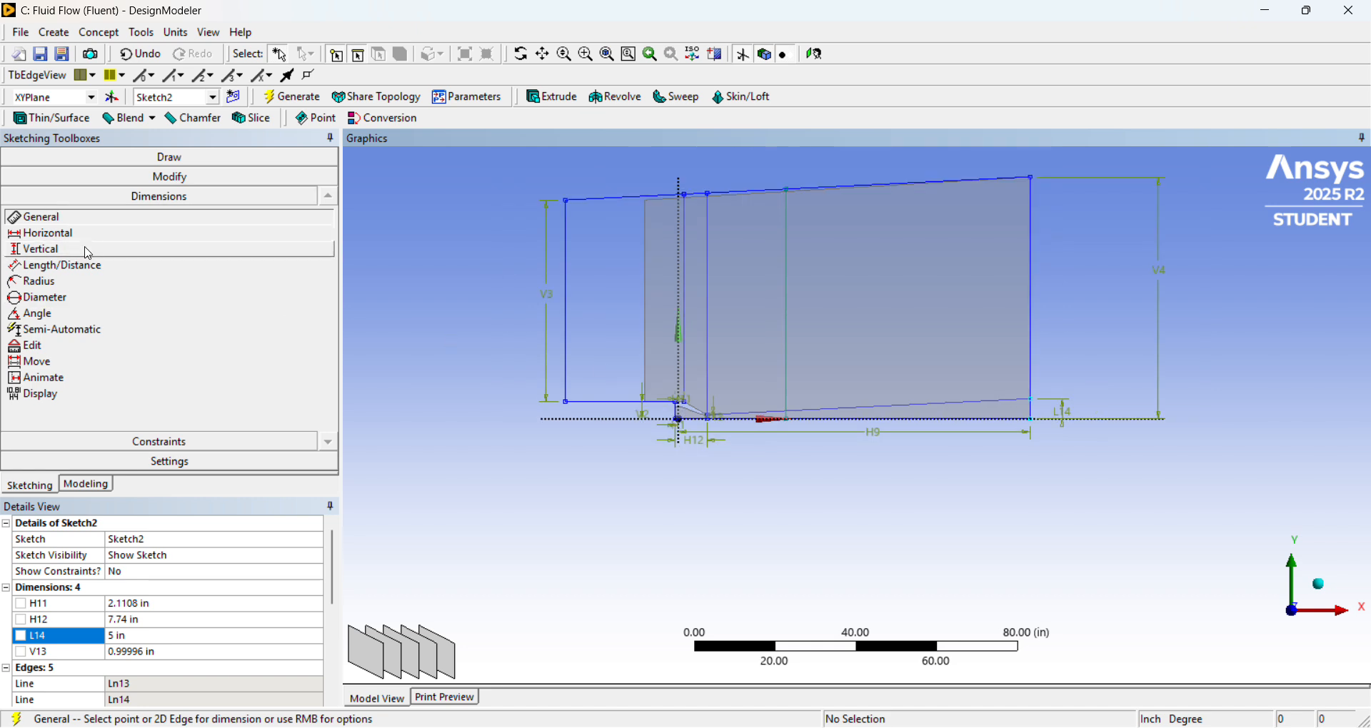
Try to add a horizontal dimension between the Y axis and the first vertical division line at the nozzle, and undo it.
left_click(78, 234)
scroll(657, 332, "up", 2)
left_click(633, 331)
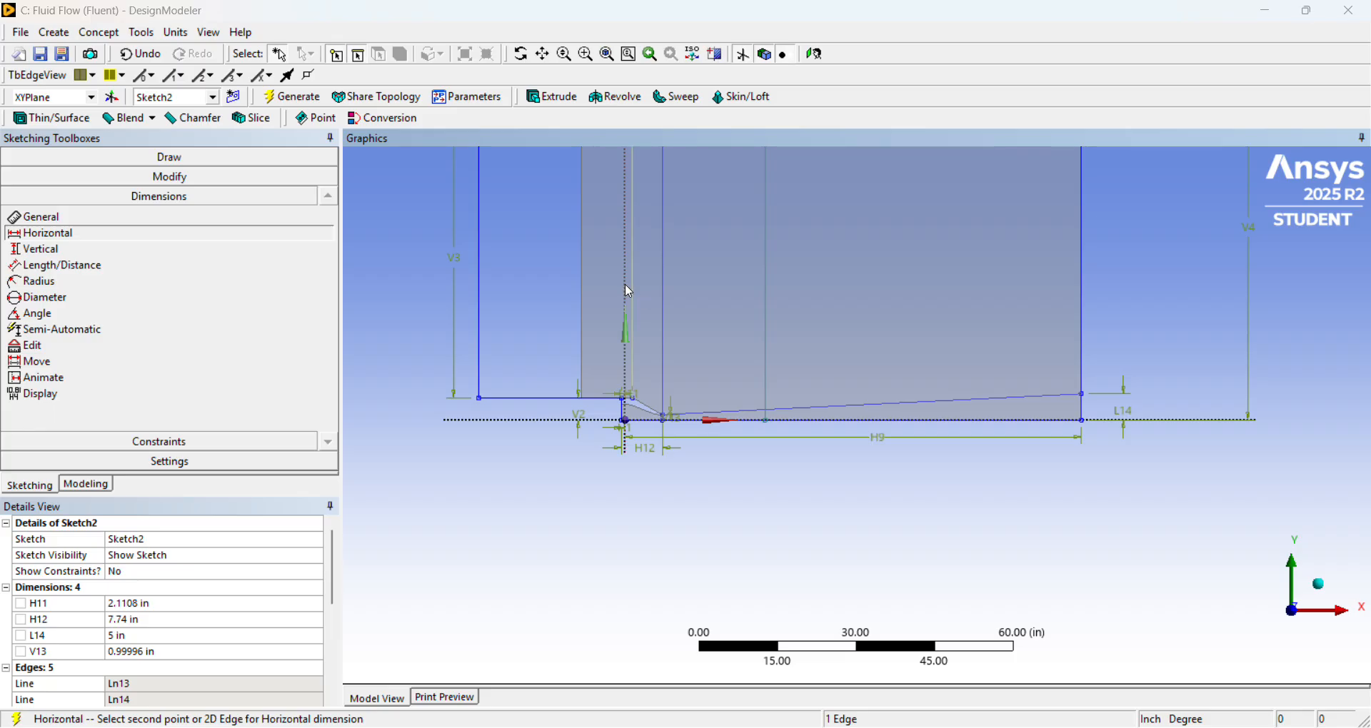
left_click(628, 291)
left_click(826, 438)
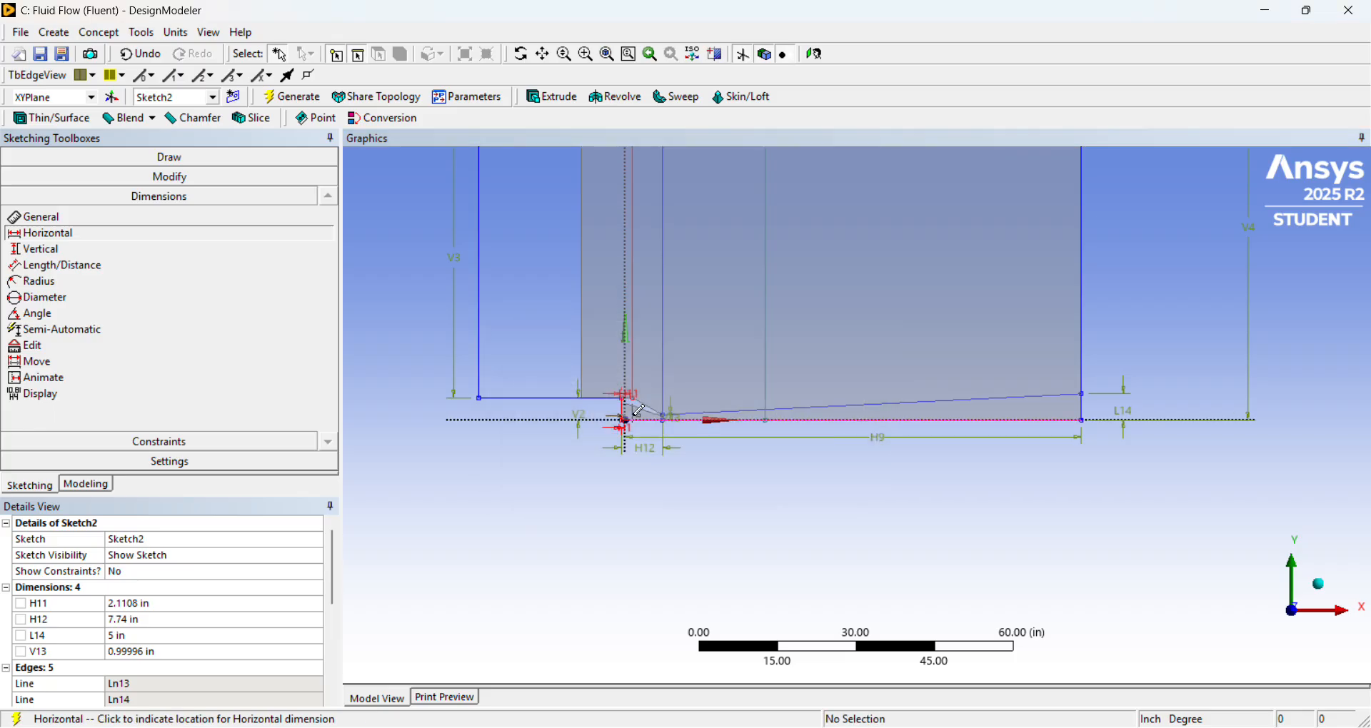
left_click(637, 531)
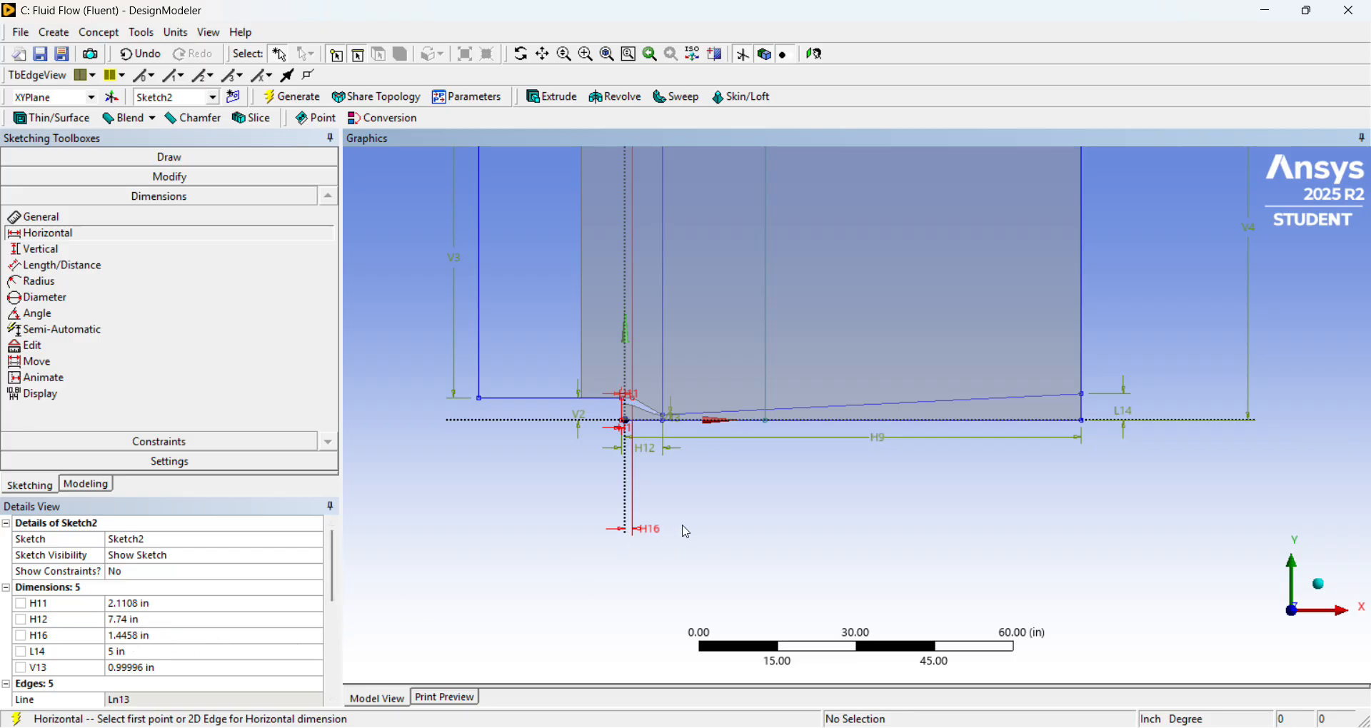
key("ctrl+z")
Examine the vertical division lines around the nozzle and where they meet the domain's sloped upper edge.
scroll(667, 478, "down", 3)
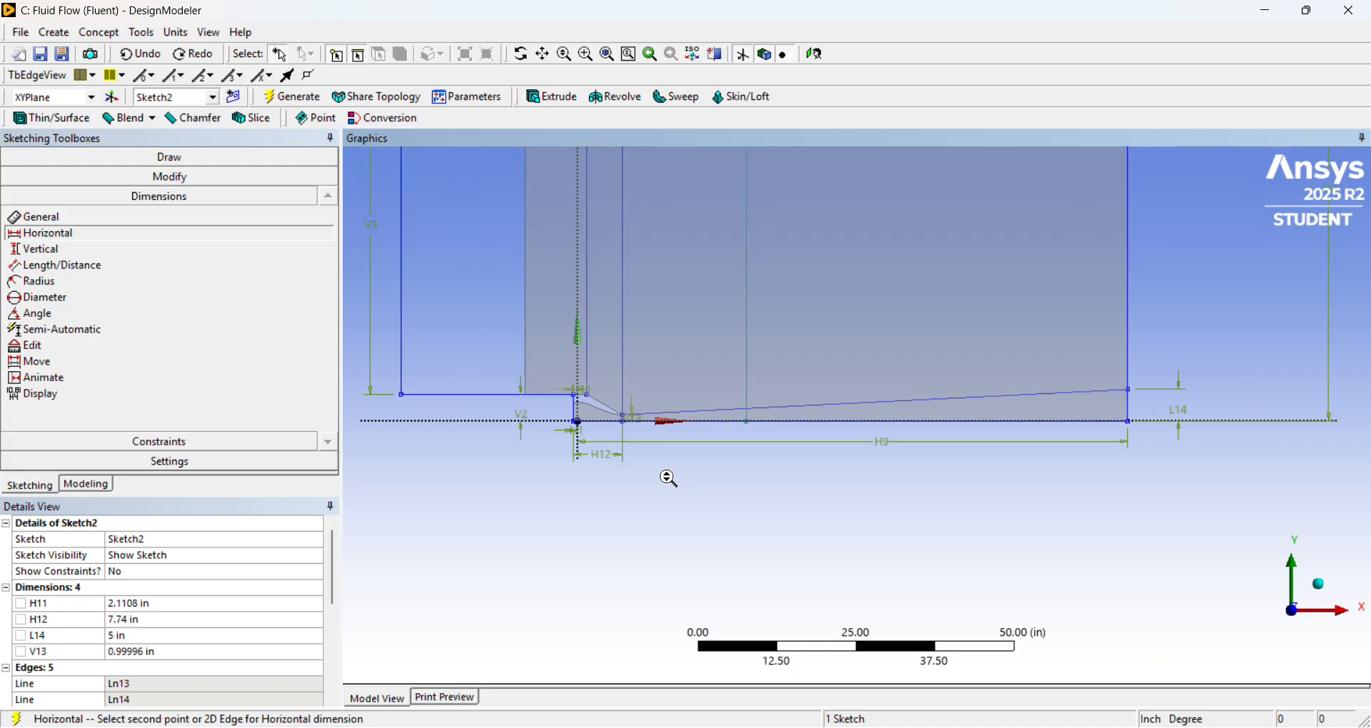
scroll(687, 320, "up", 2)
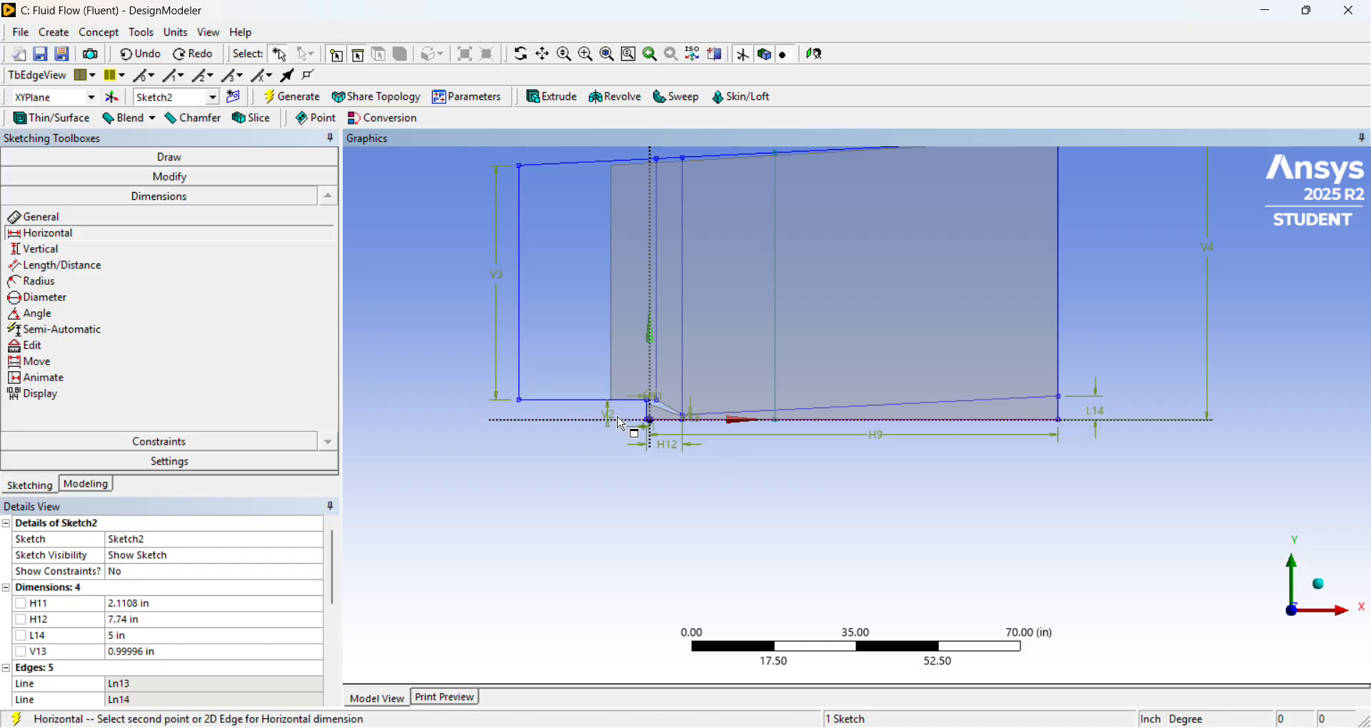
scroll(620, 423, "up", 2)
scroll(688, 524, "down", 1)
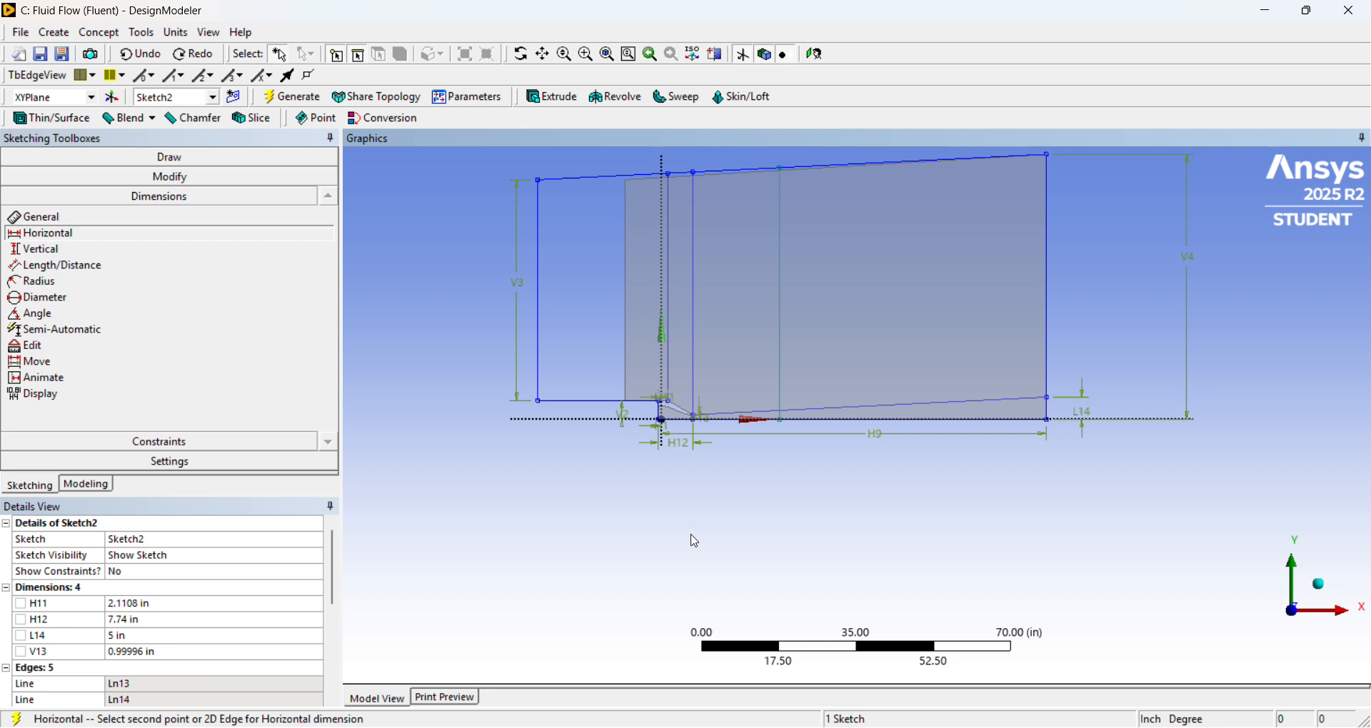
scroll(692, 541, "down", 2)
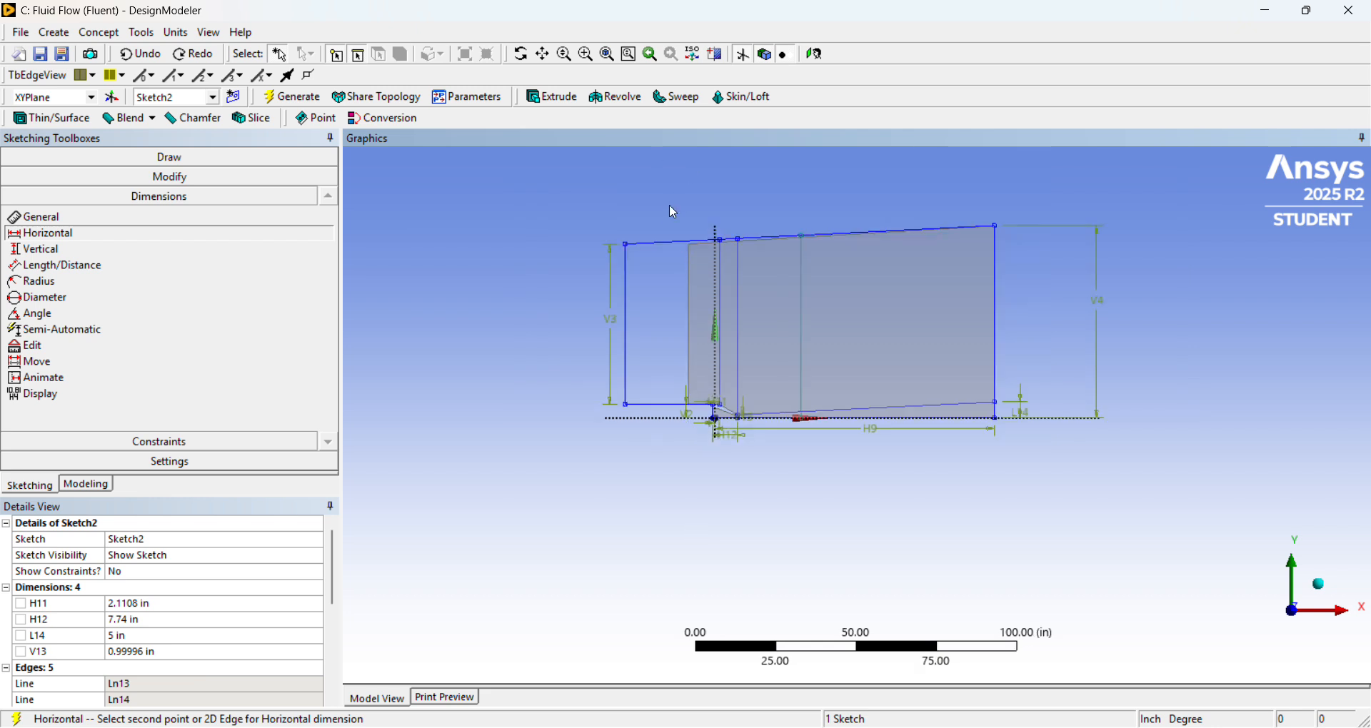
scroll(948, 295, "up", 5)
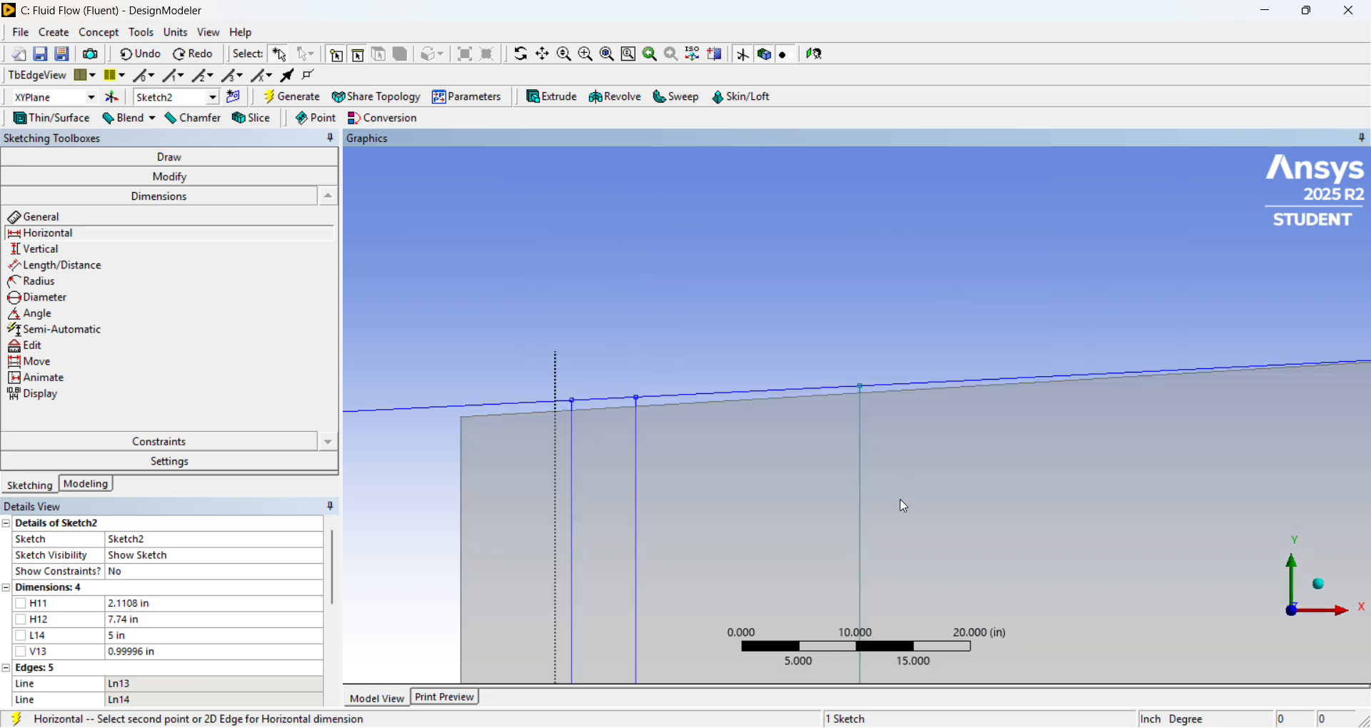
scroll(905, 507, "down", 5)
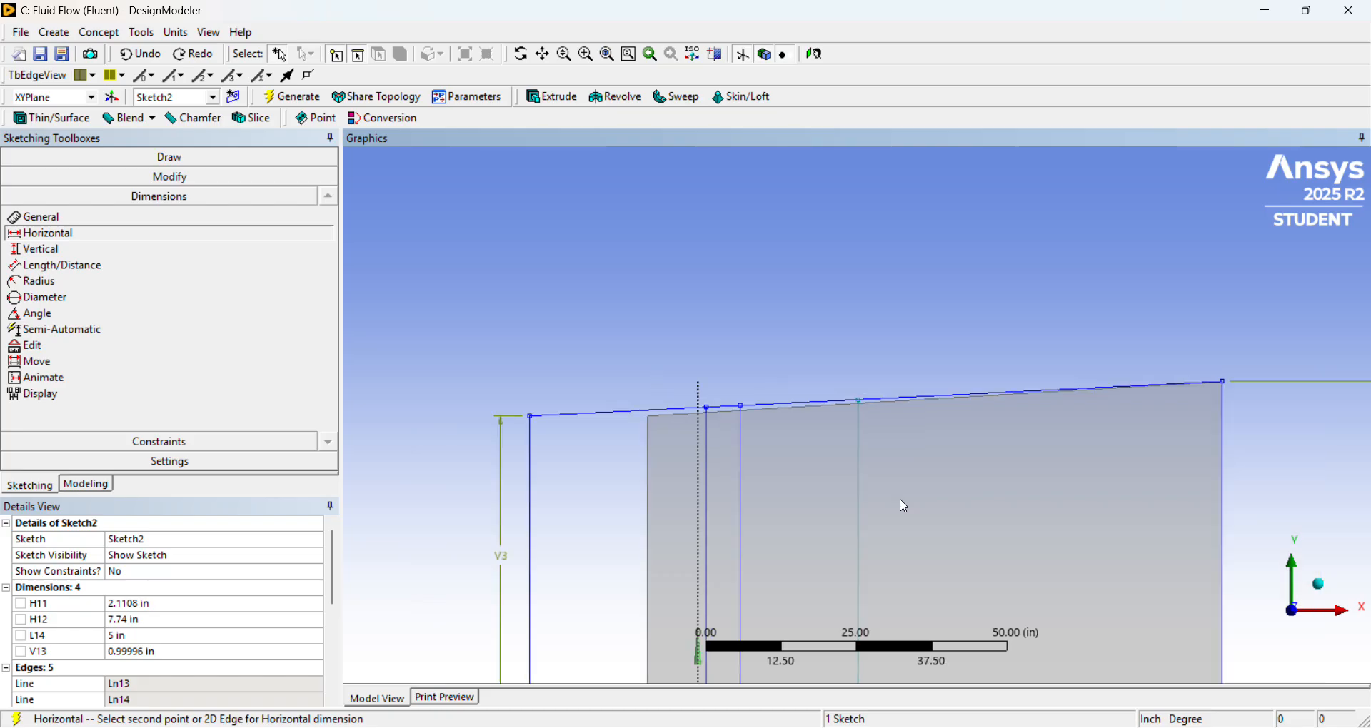
scroll(905, 507, "down", 3)
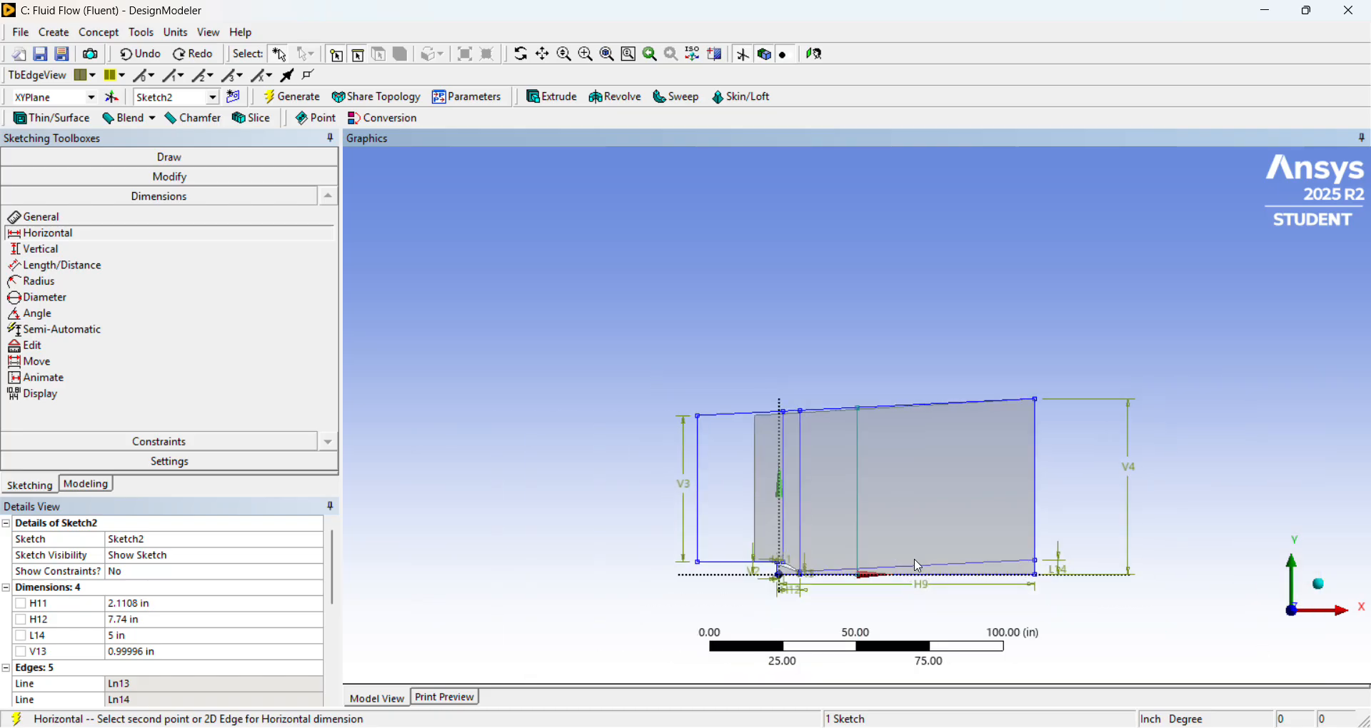
Try to add a horizontal dimension from the nozzle inlet to the nozzle-exit division line, and undo it.
right_click_drag(713, 488, 1029, 636)
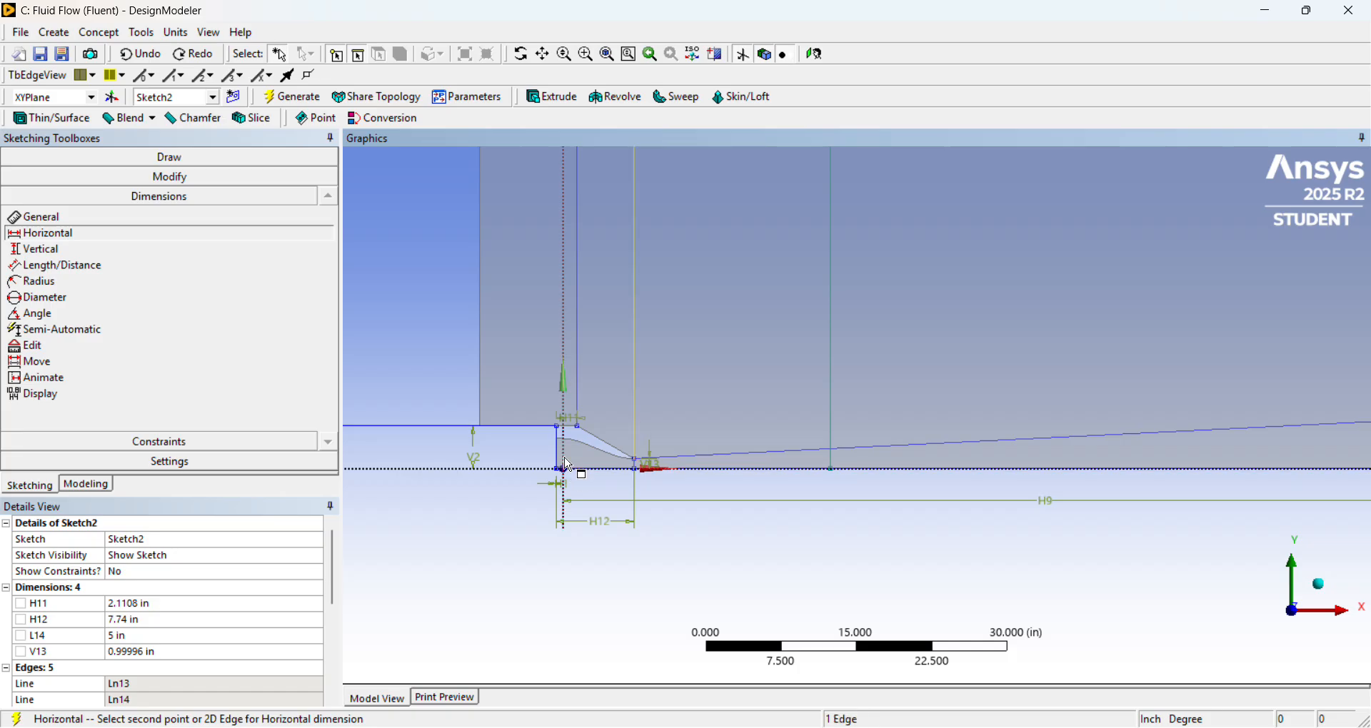
left_click(567, 463)
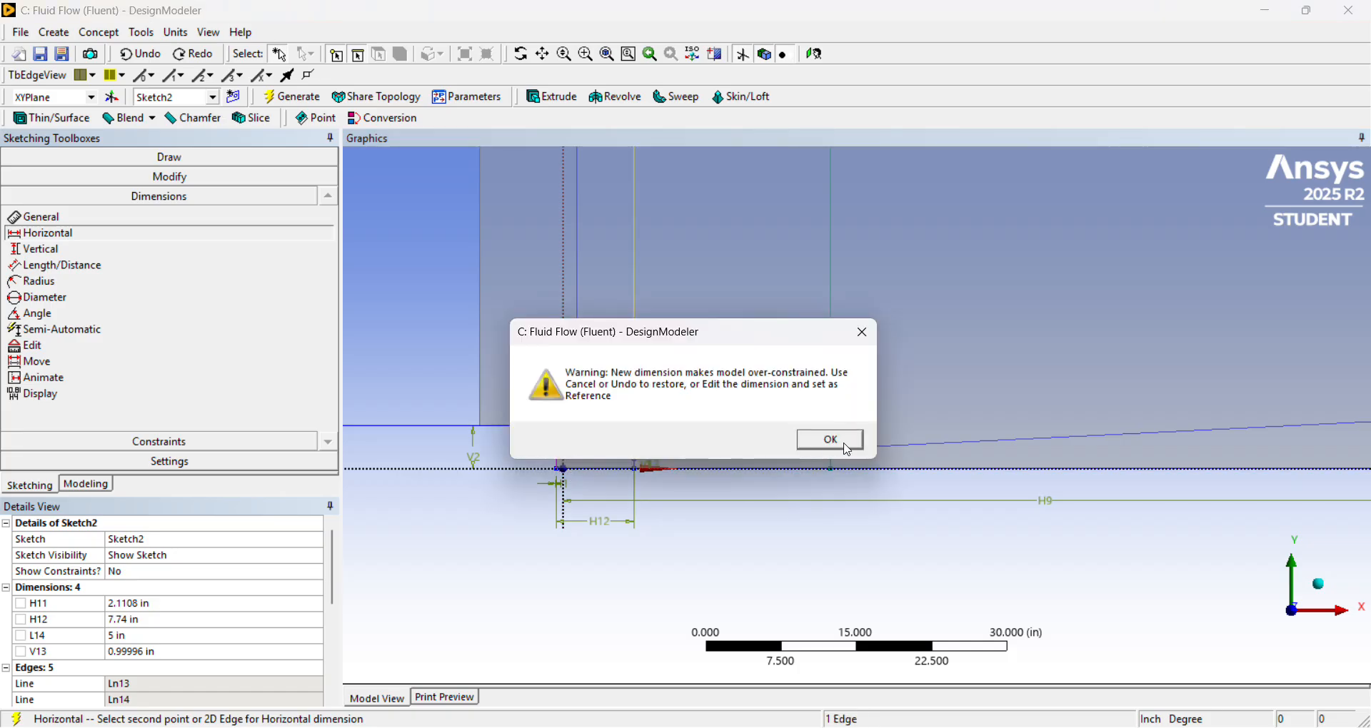
left_click(827, 438)
left_click(633, 593)
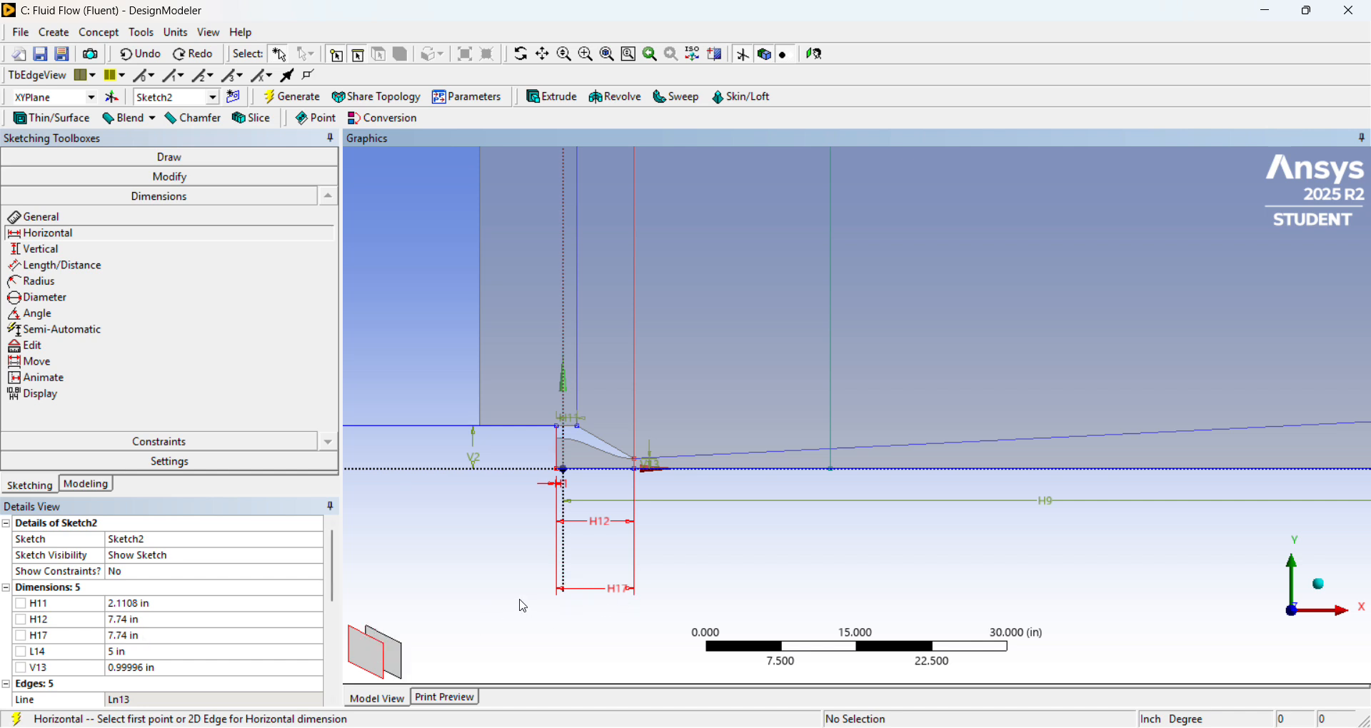
key("ctrl+z")
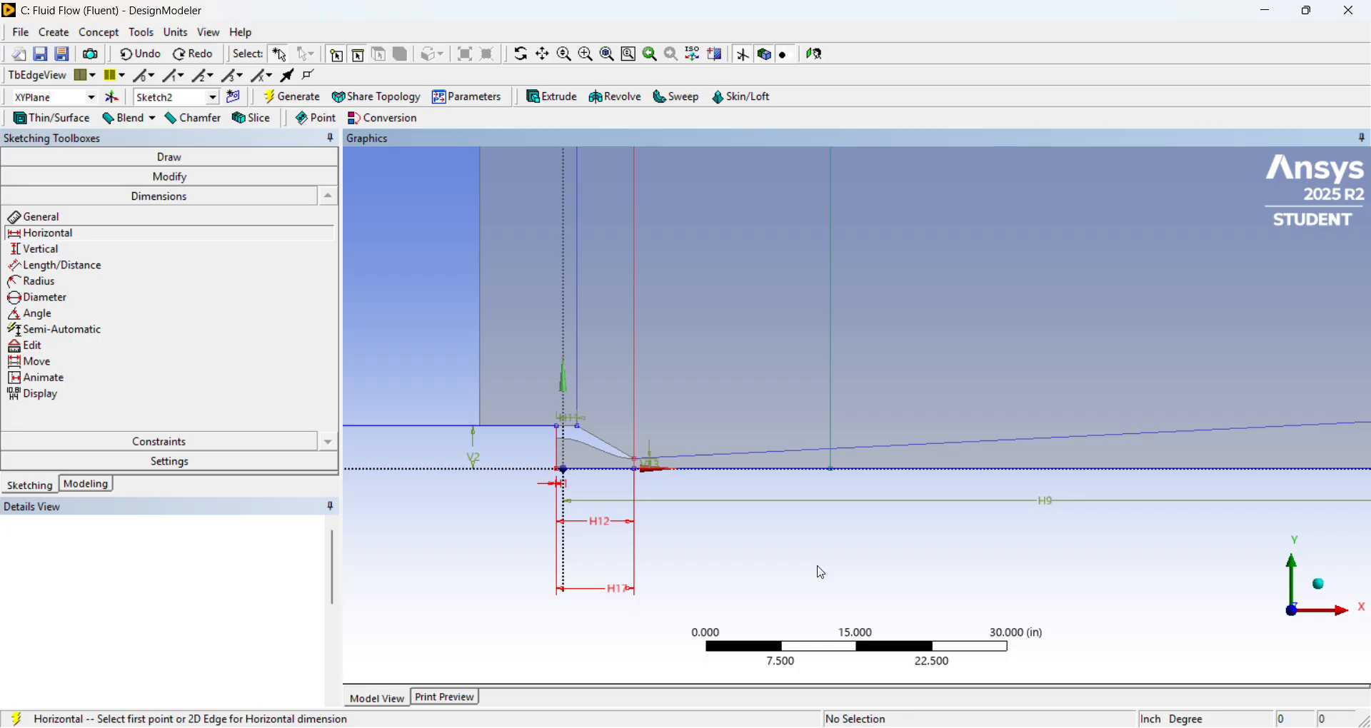
Dimension the horizontal distance from the nozzle-exit division line to the next vertical line downstream and set it to 18 in.
scroll(805, 501, "up", 1)
scroll(814, 397, "down", 1)
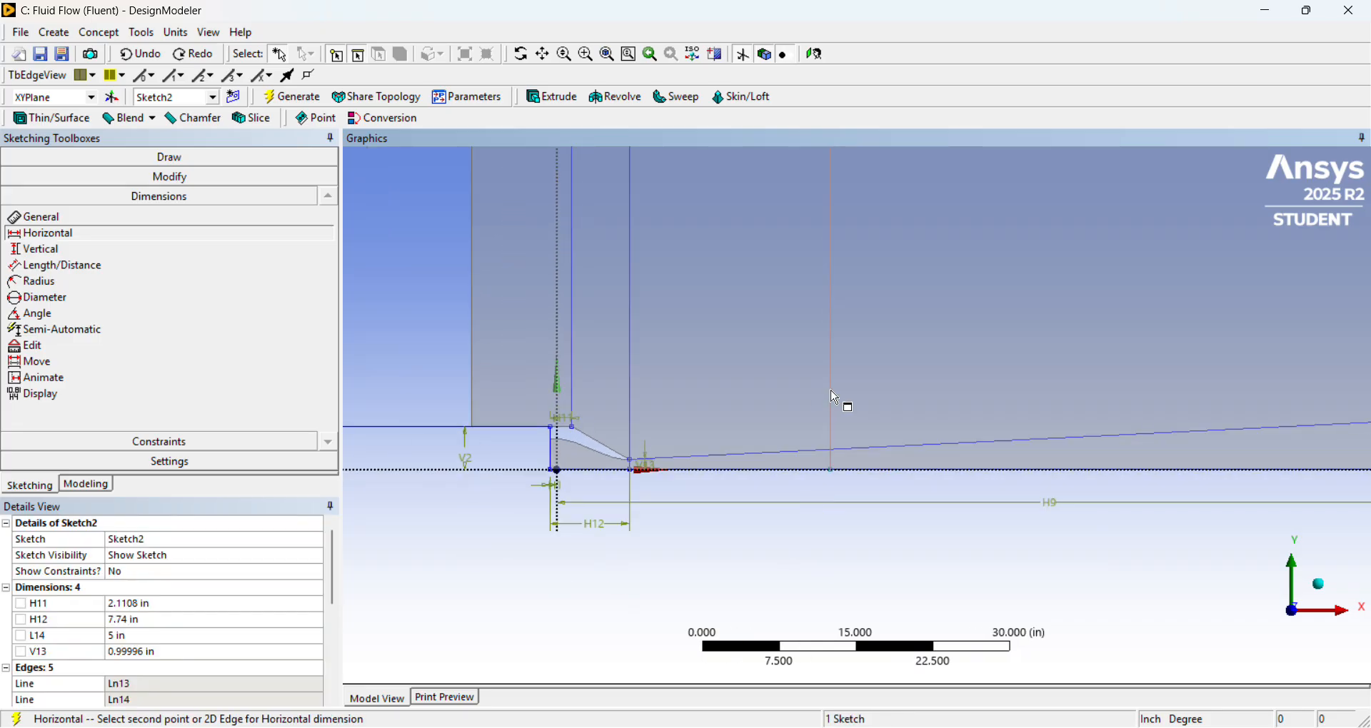
left_click(834, 397)
left_click(739, 561)
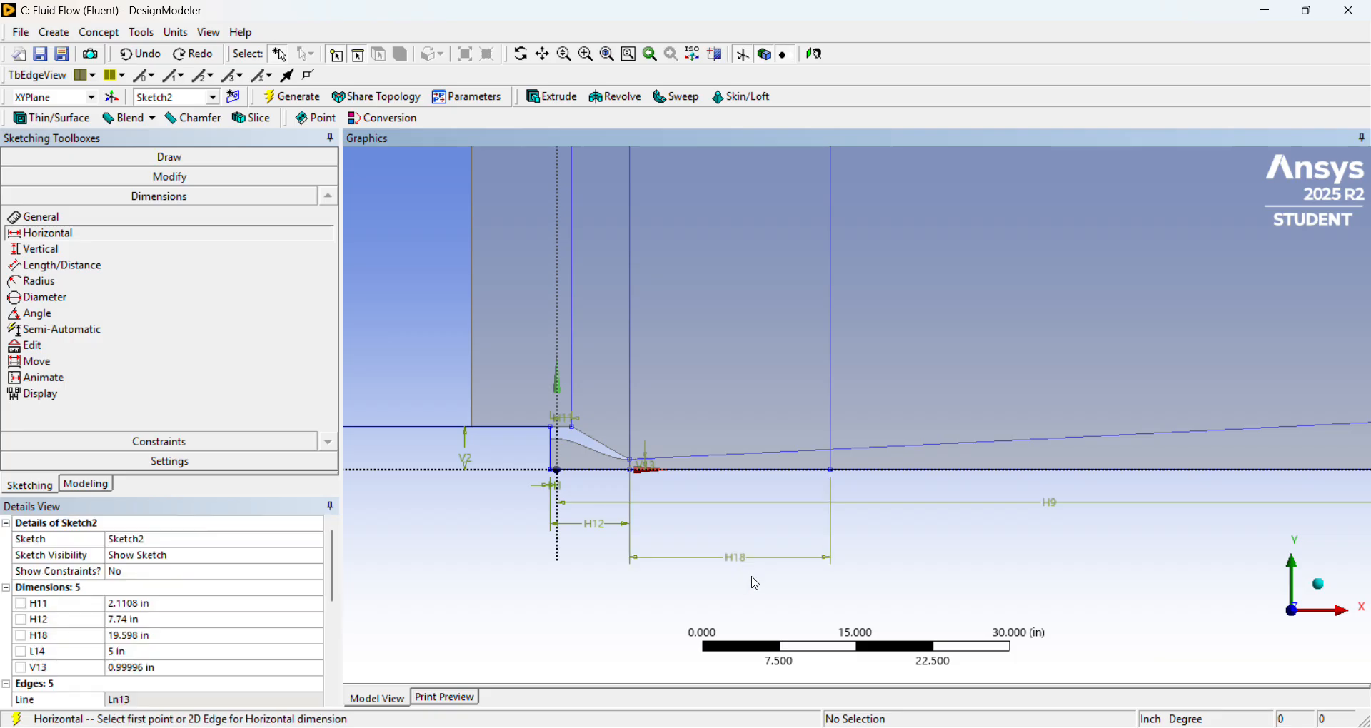
left_click(174, 635)
type("18")
key("Return")
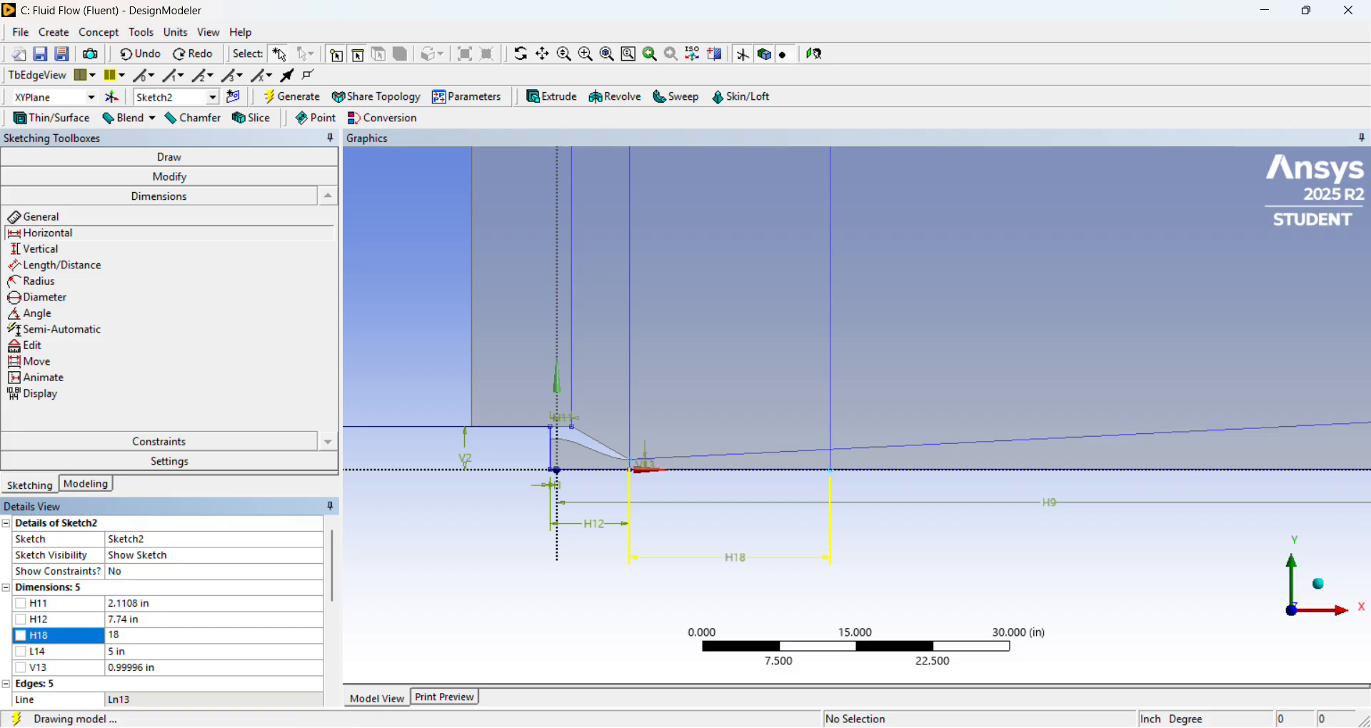
Leave sketching and regenerate the whole model so the surface and Boolean features follow the edited sketches.
scroll(753, 560, "down", 4)
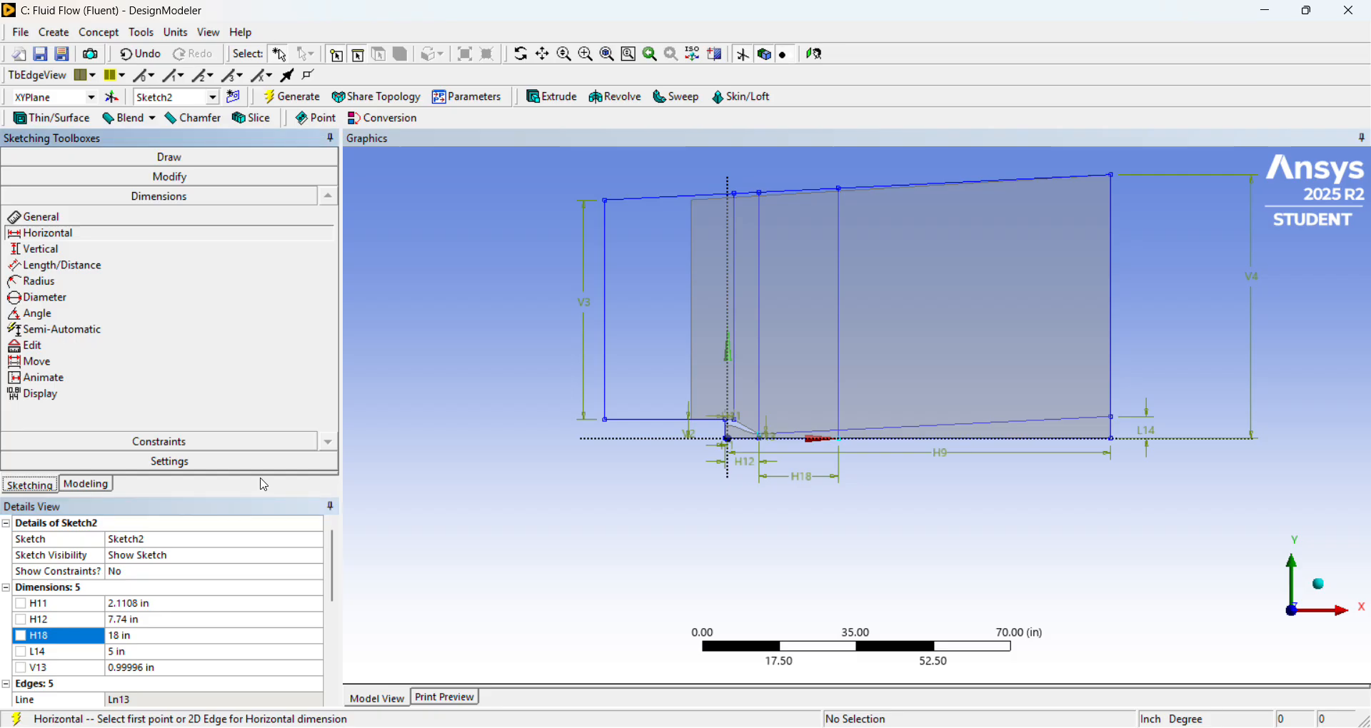
left_click(107, 490)
left_click(118, 205)
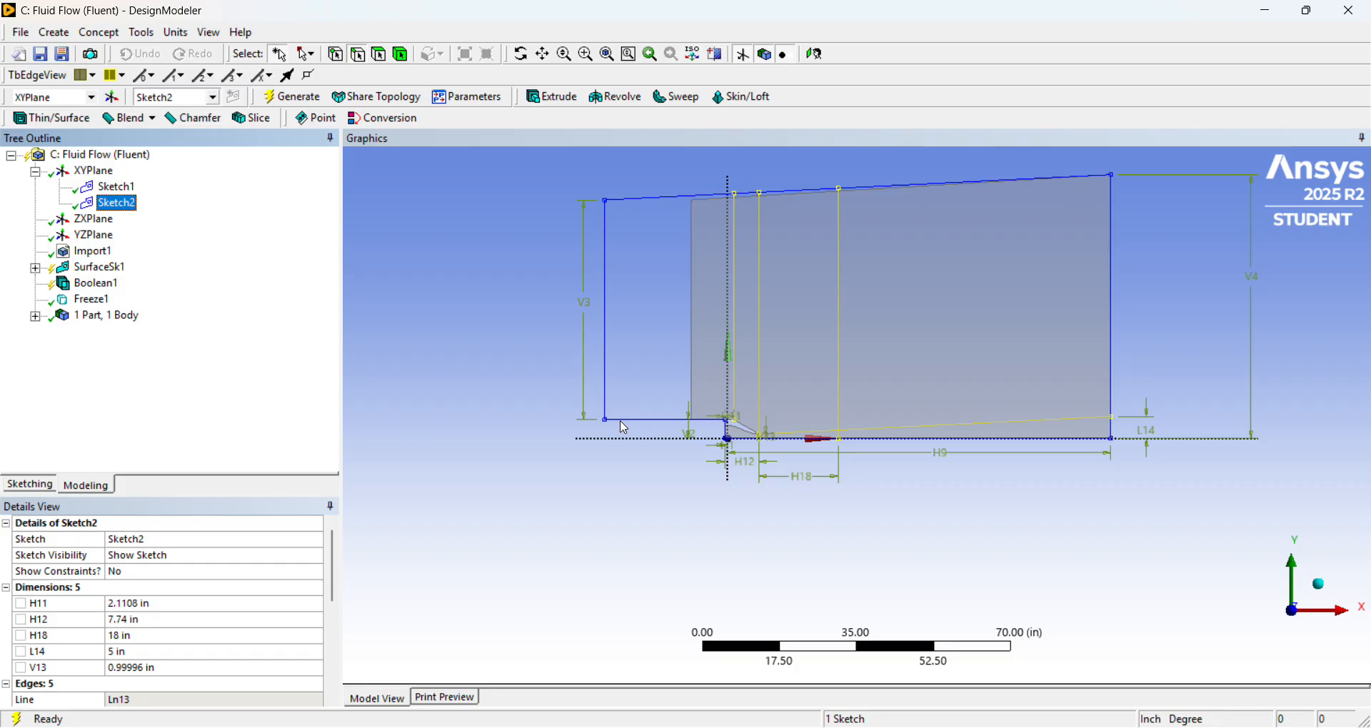
key("F5")
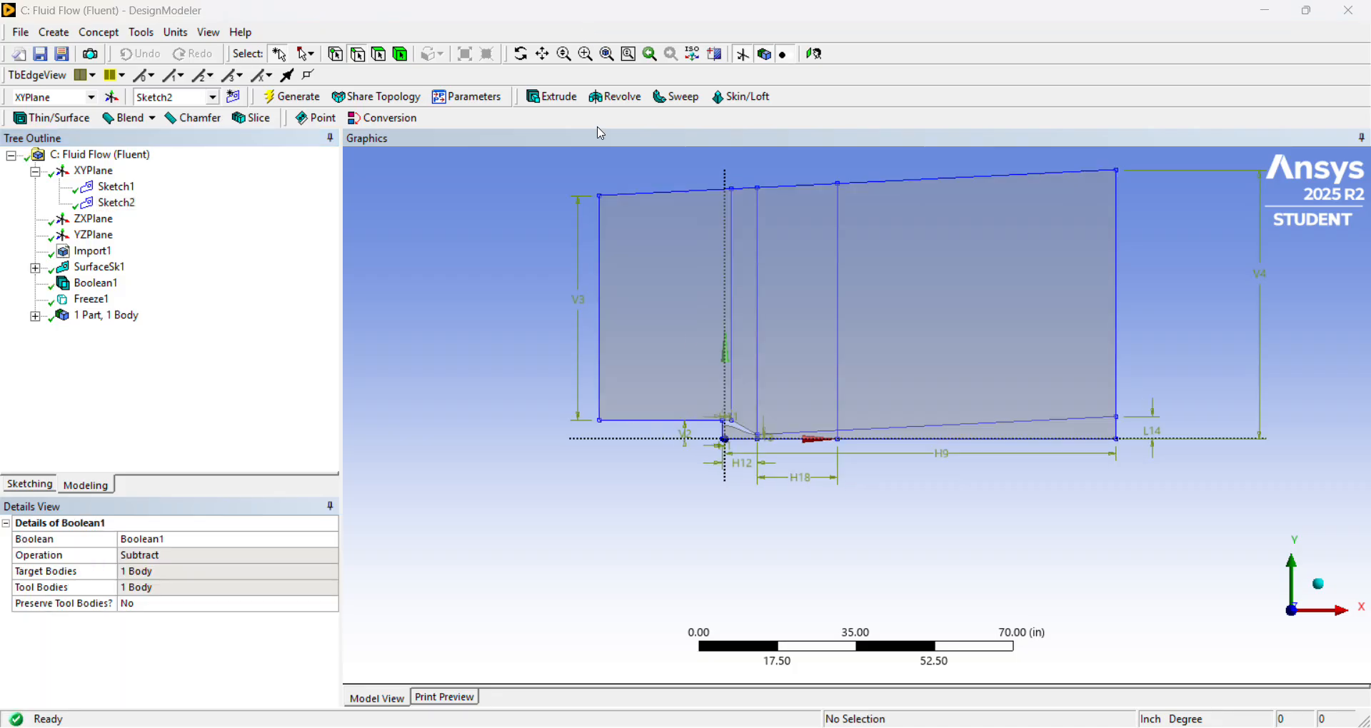
Create and generate a Lines From Sketches feature with Sketch2 as base object and the Add Material operation.
left_click(117, 204)
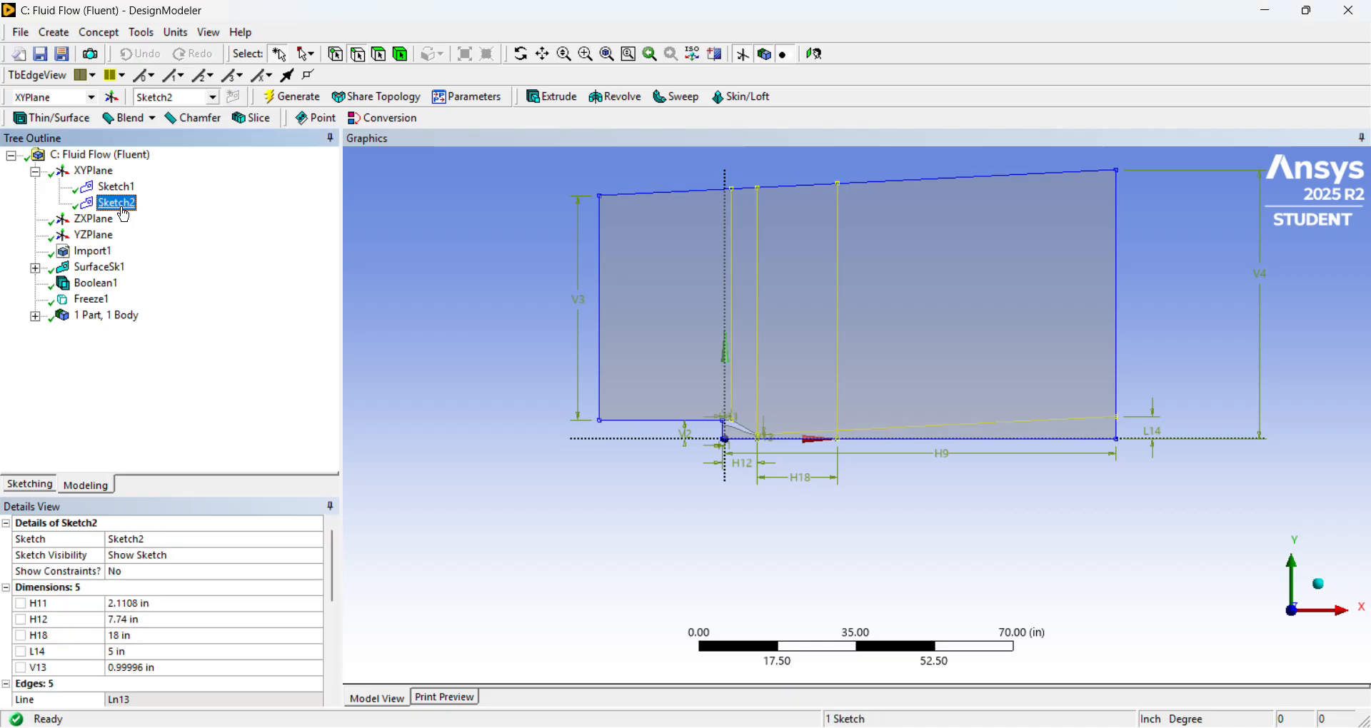
left_click(89, 41)
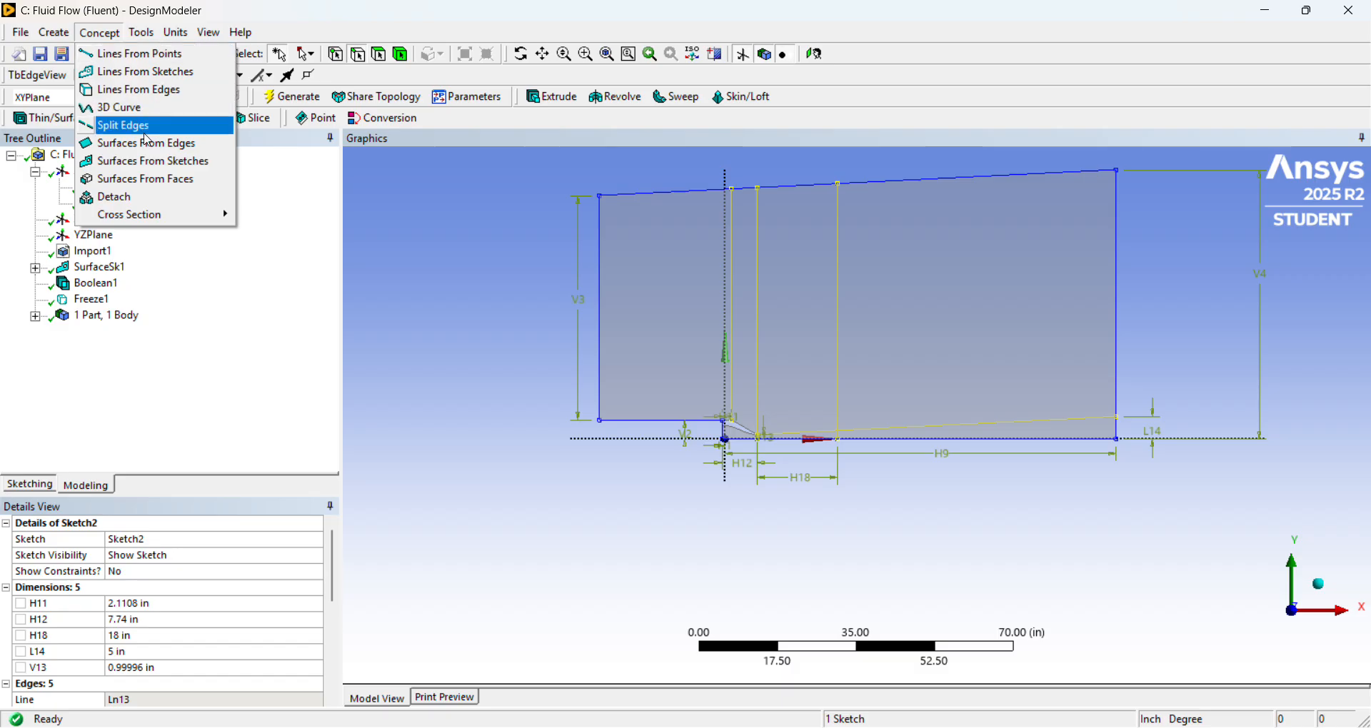
left_click(154, 77)
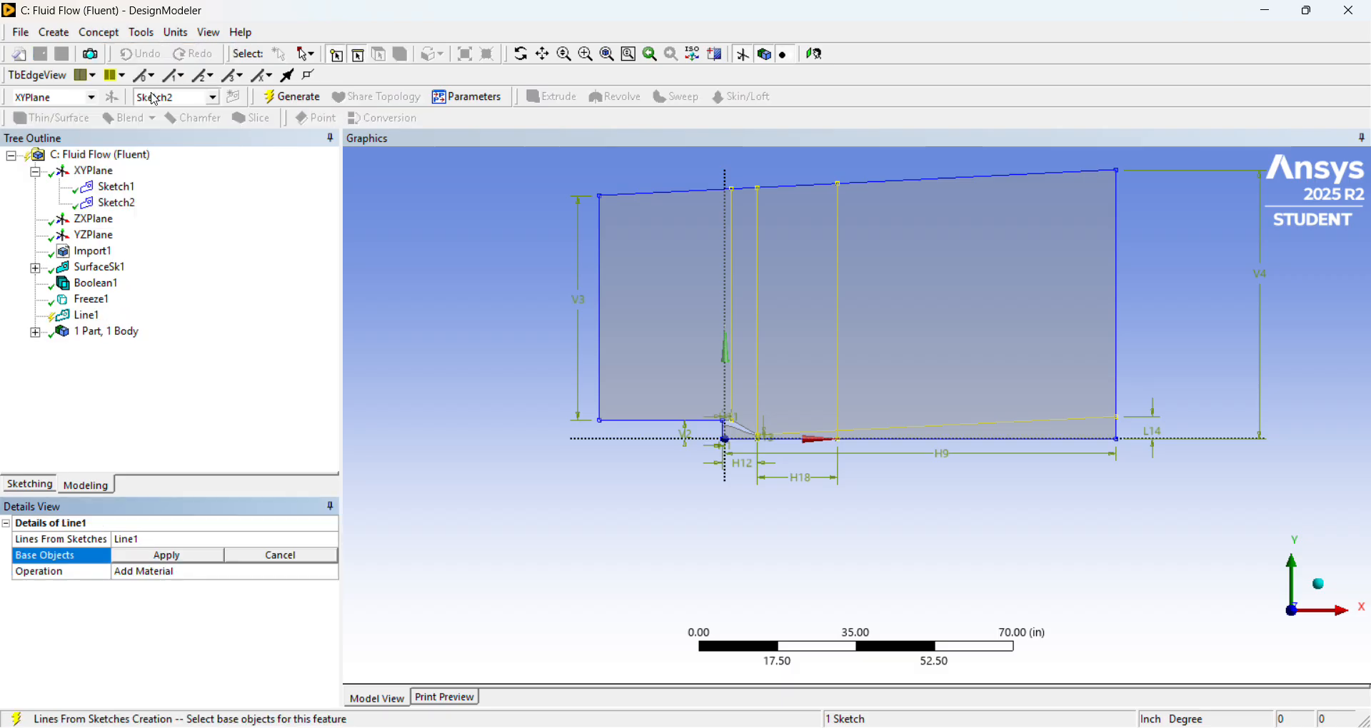
left_click(114, 204)
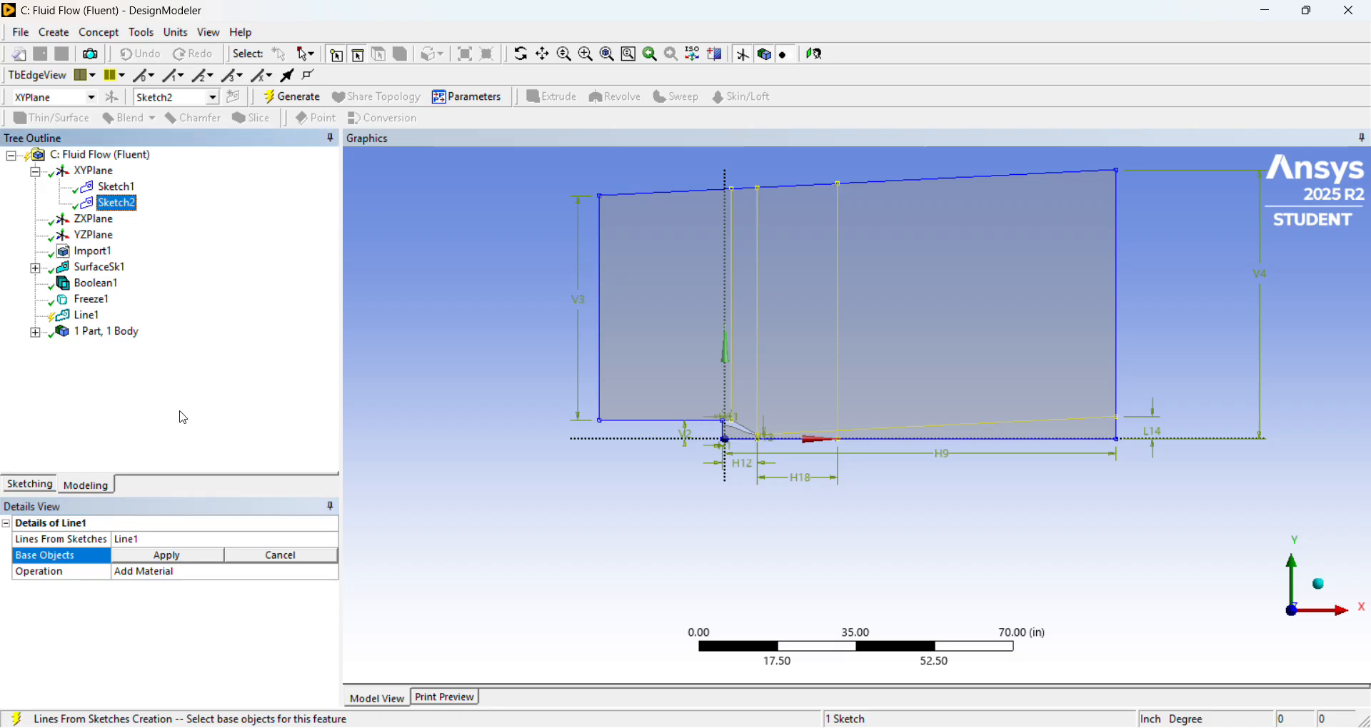
left_click(193, 562)
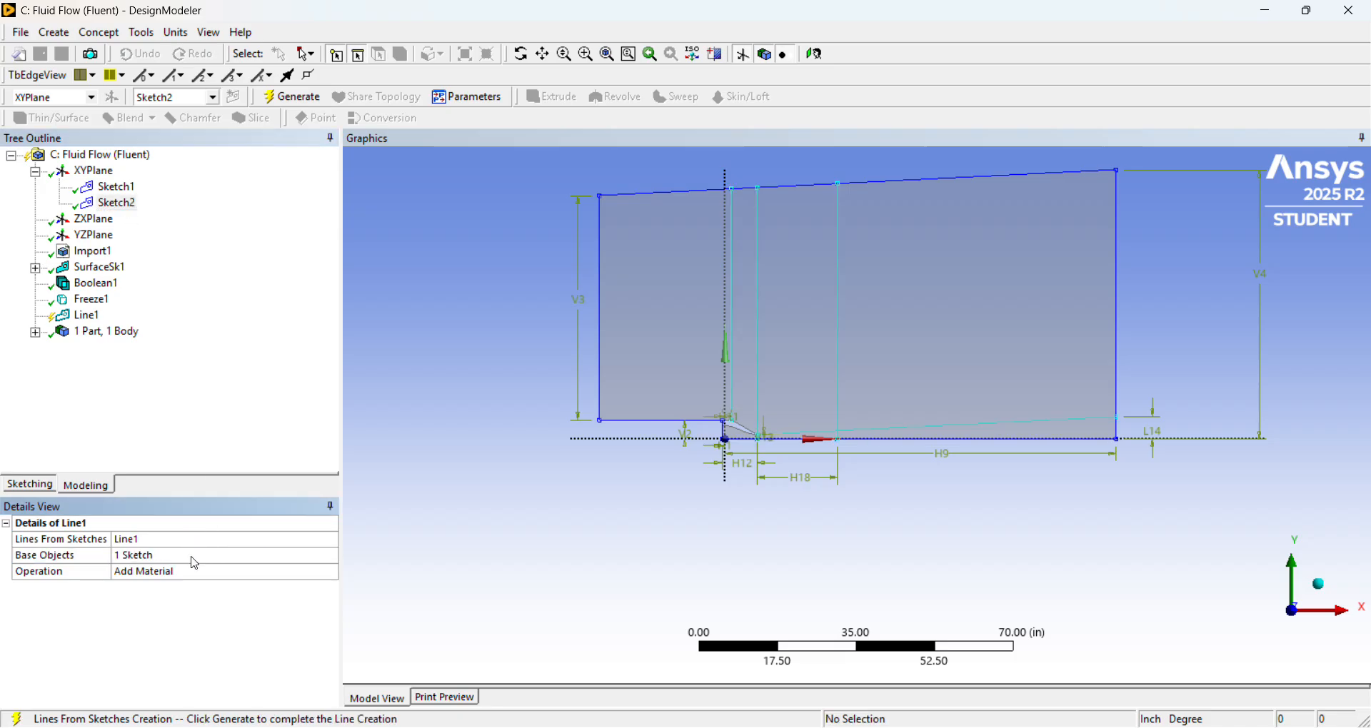
left_click(86, 316)
right_click(88, 317)
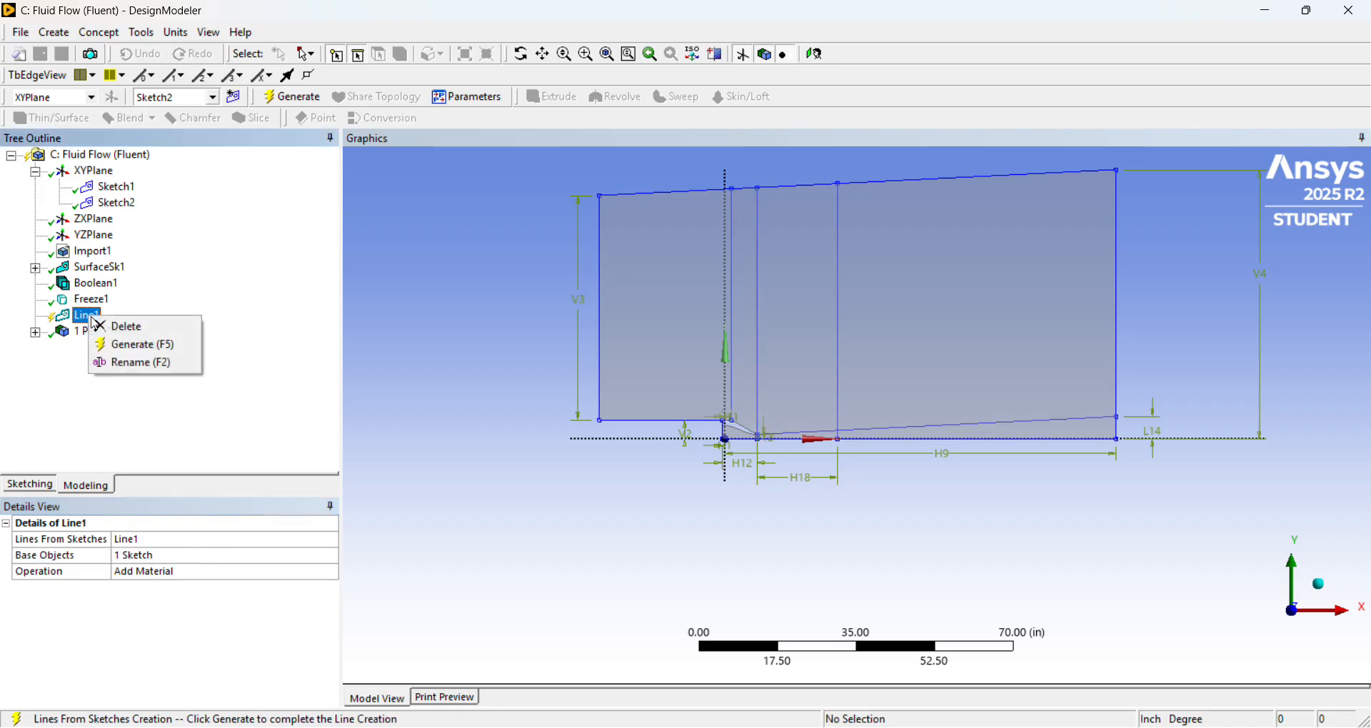
left_click(152, 348)
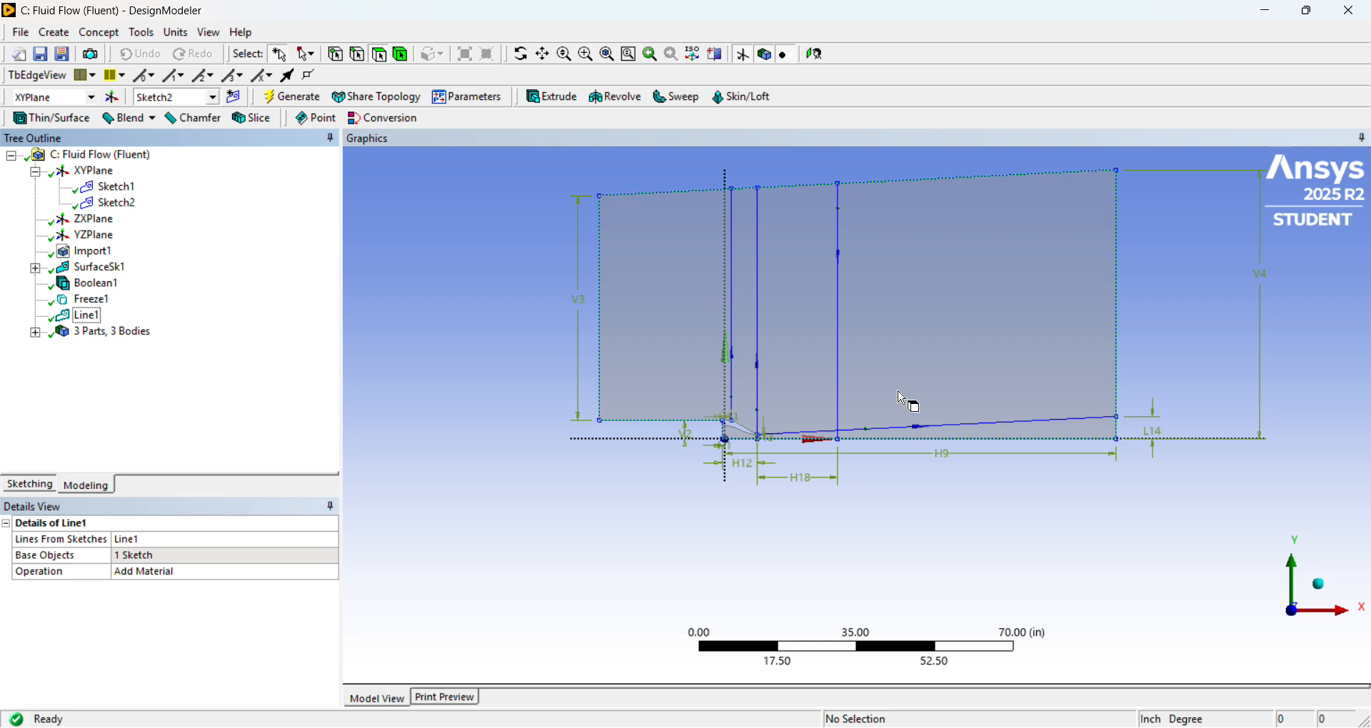
scroll(902, 399, "up", 5)
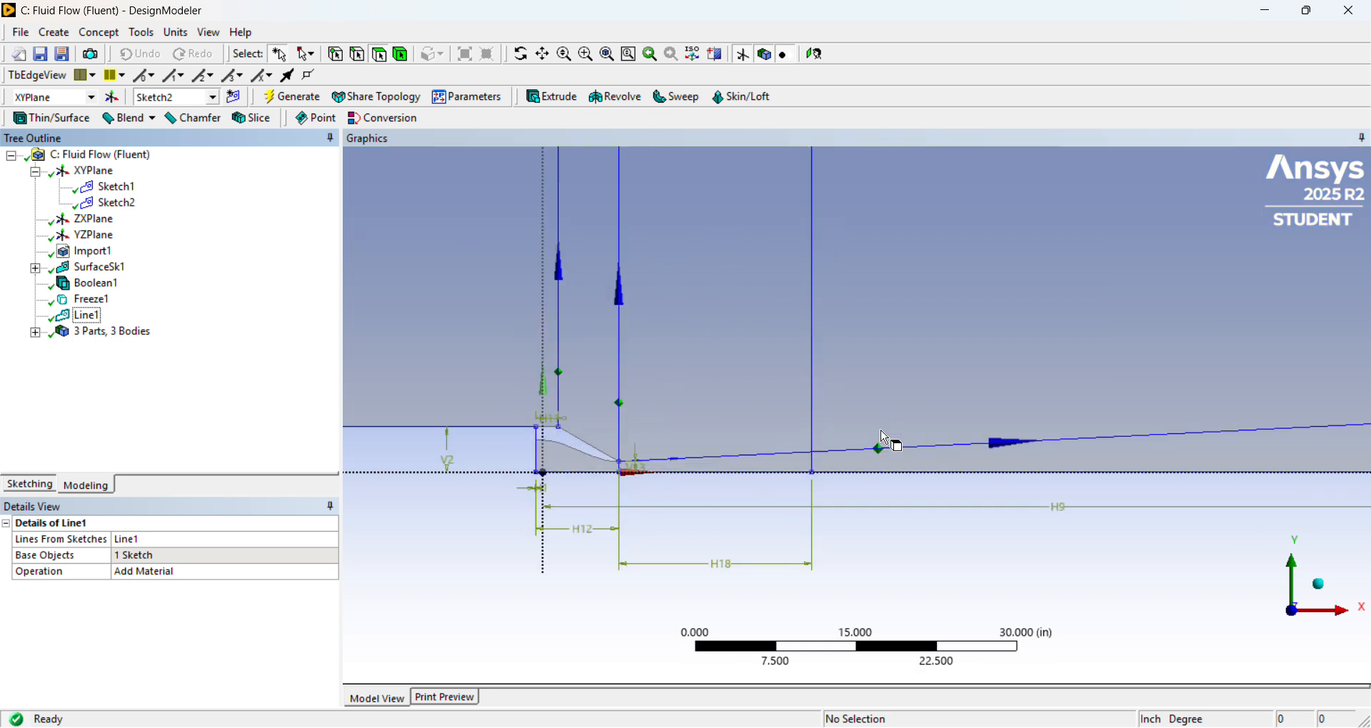
scroll(885, 437, "down", 5)
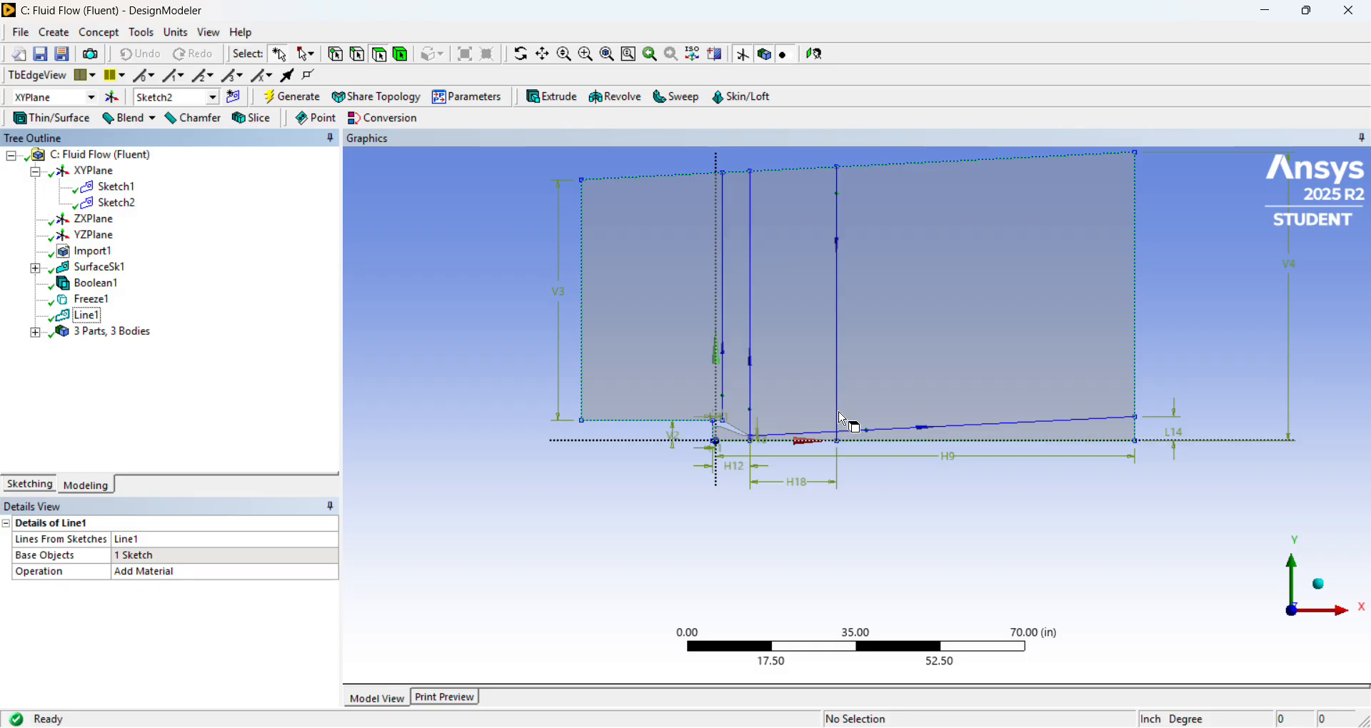
scroll(839, 413, "up", 3)
scroll(832, 413, "down", 3)
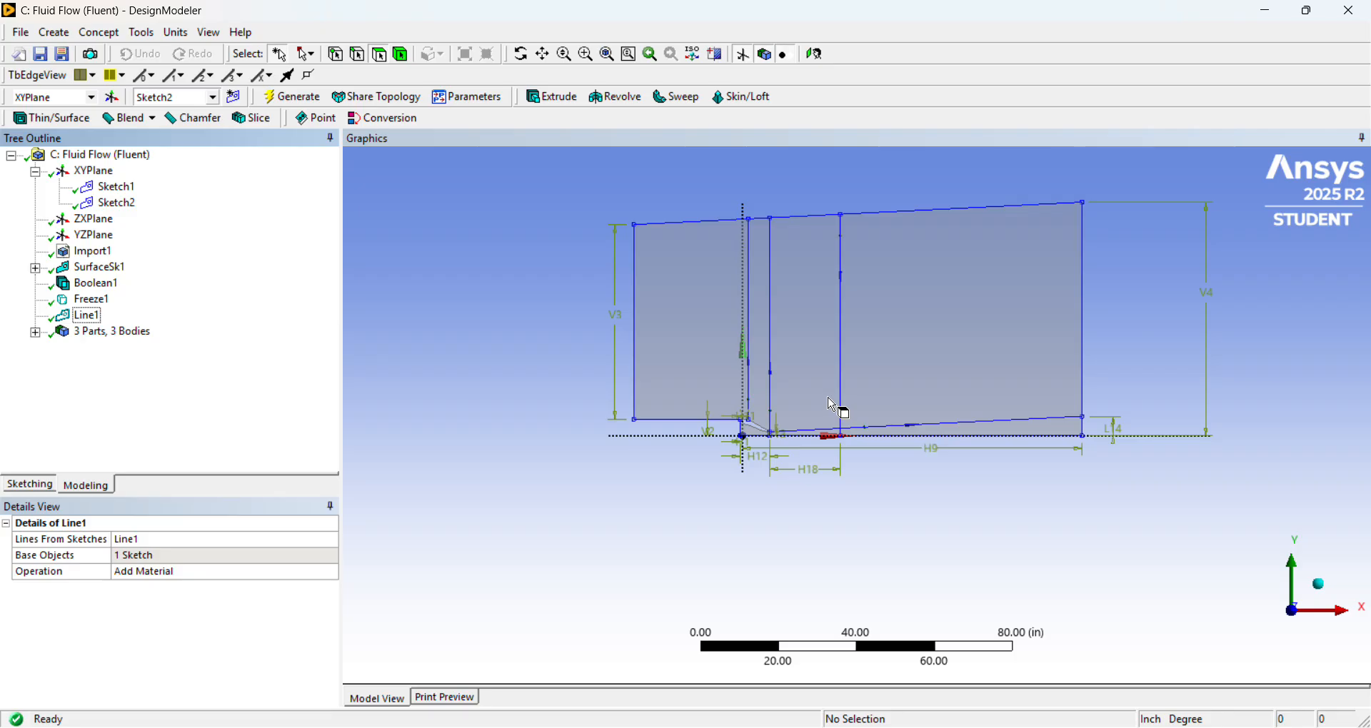
middle_click_drag(831, 402, 692, 352, "shift")
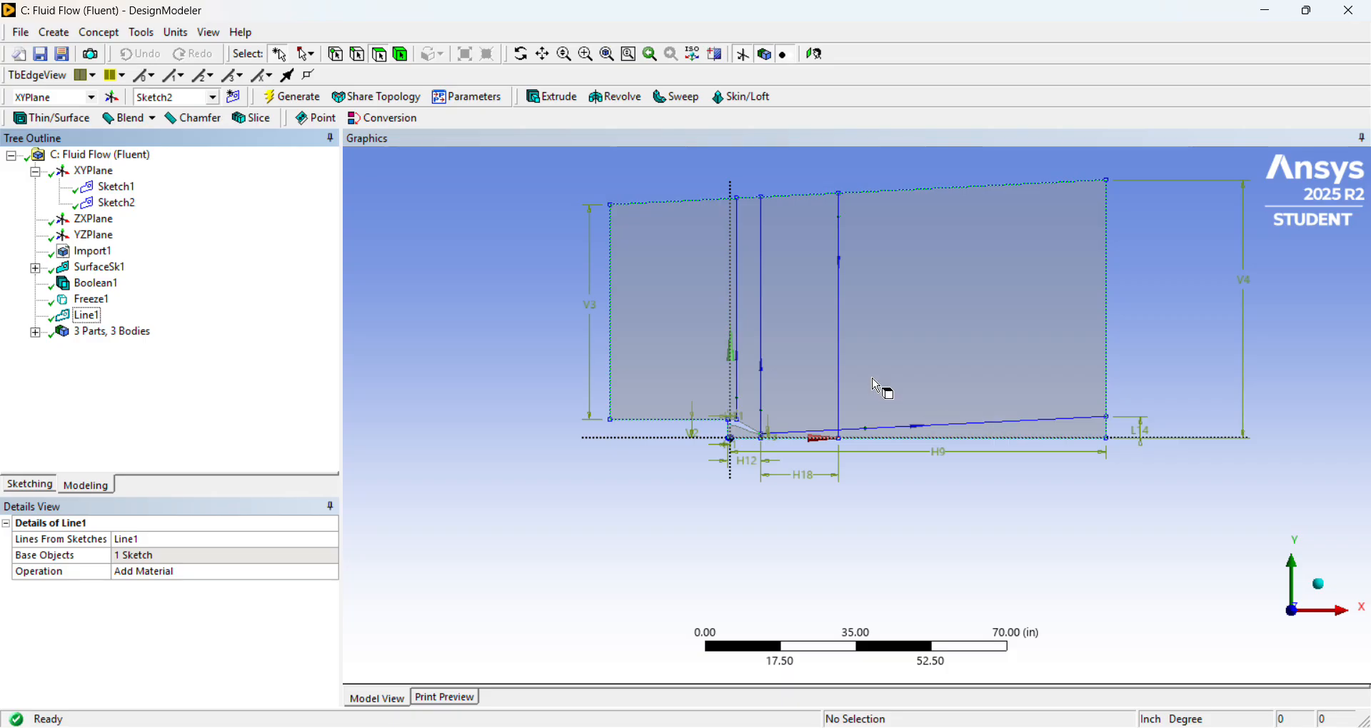
scroll(879, 386, "up", 5)
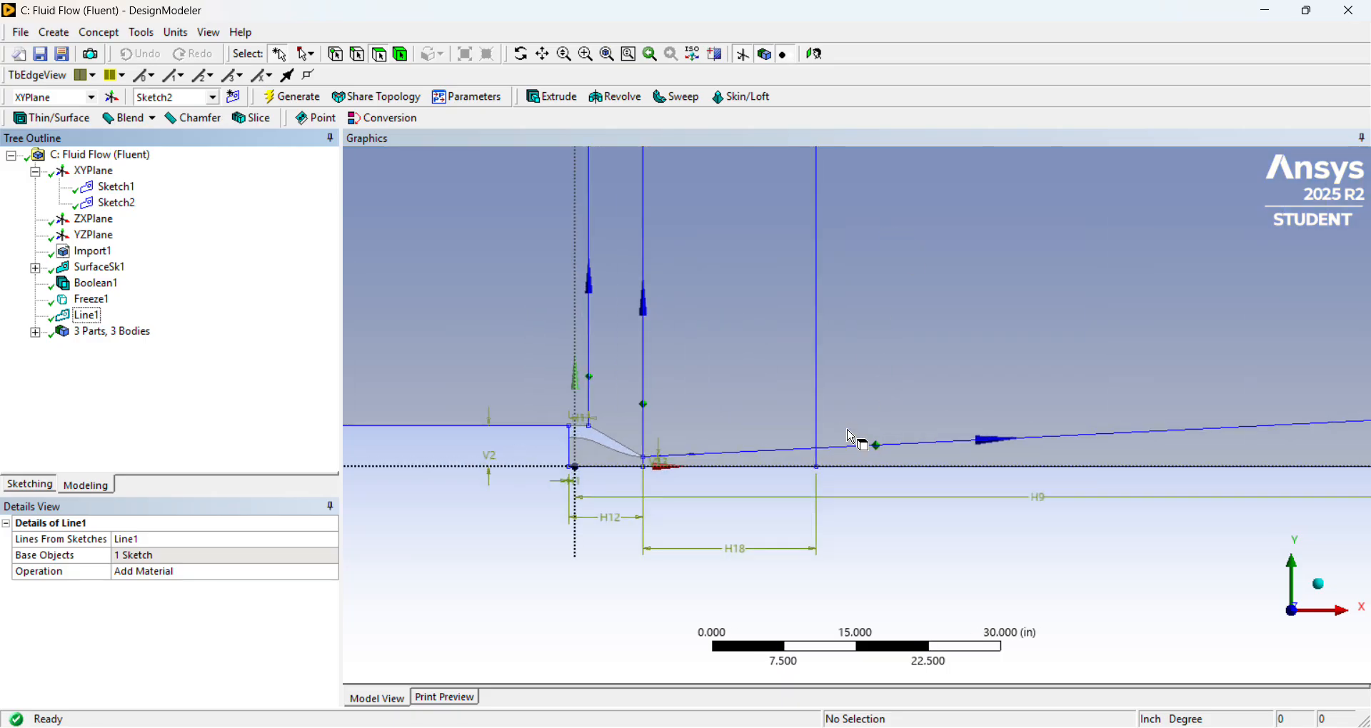
scroll(851, 437, "down", 3)
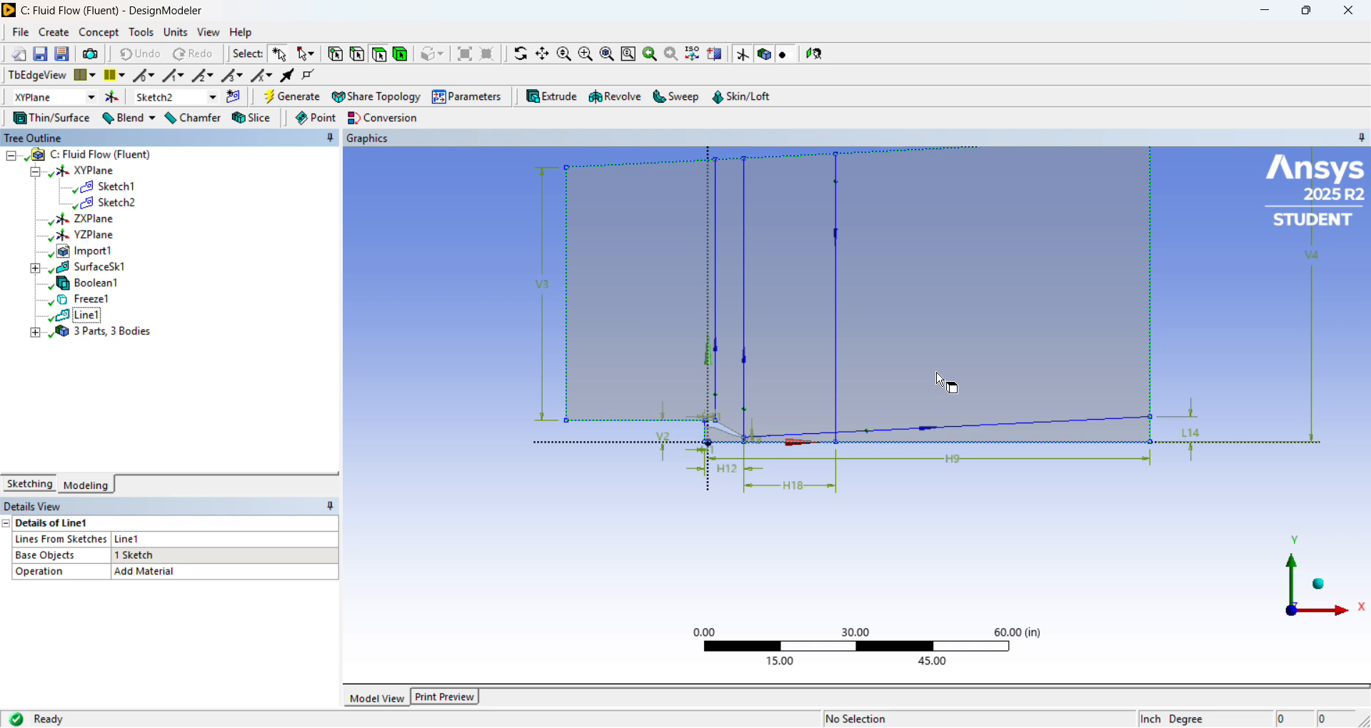
left_click(114, 37)
mouse_move(139, 40)
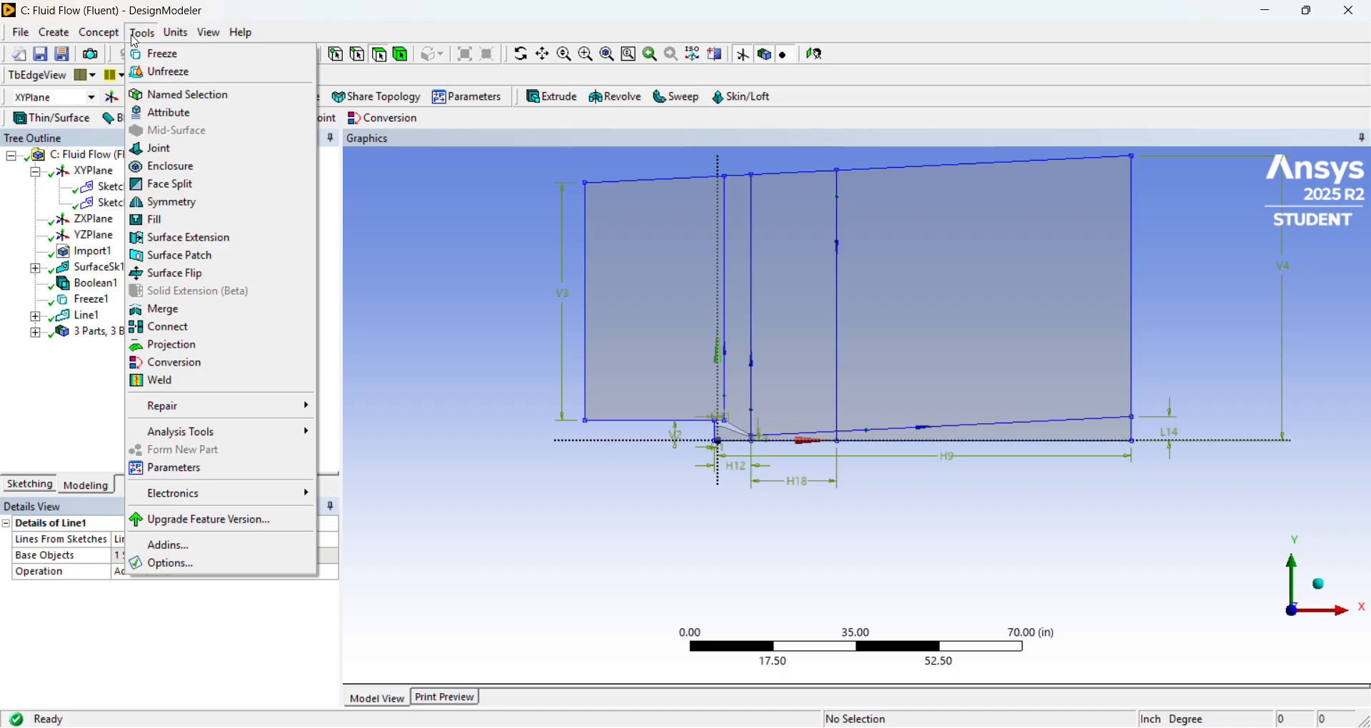
mouse_move(67, 40)
left_click(119, 39)
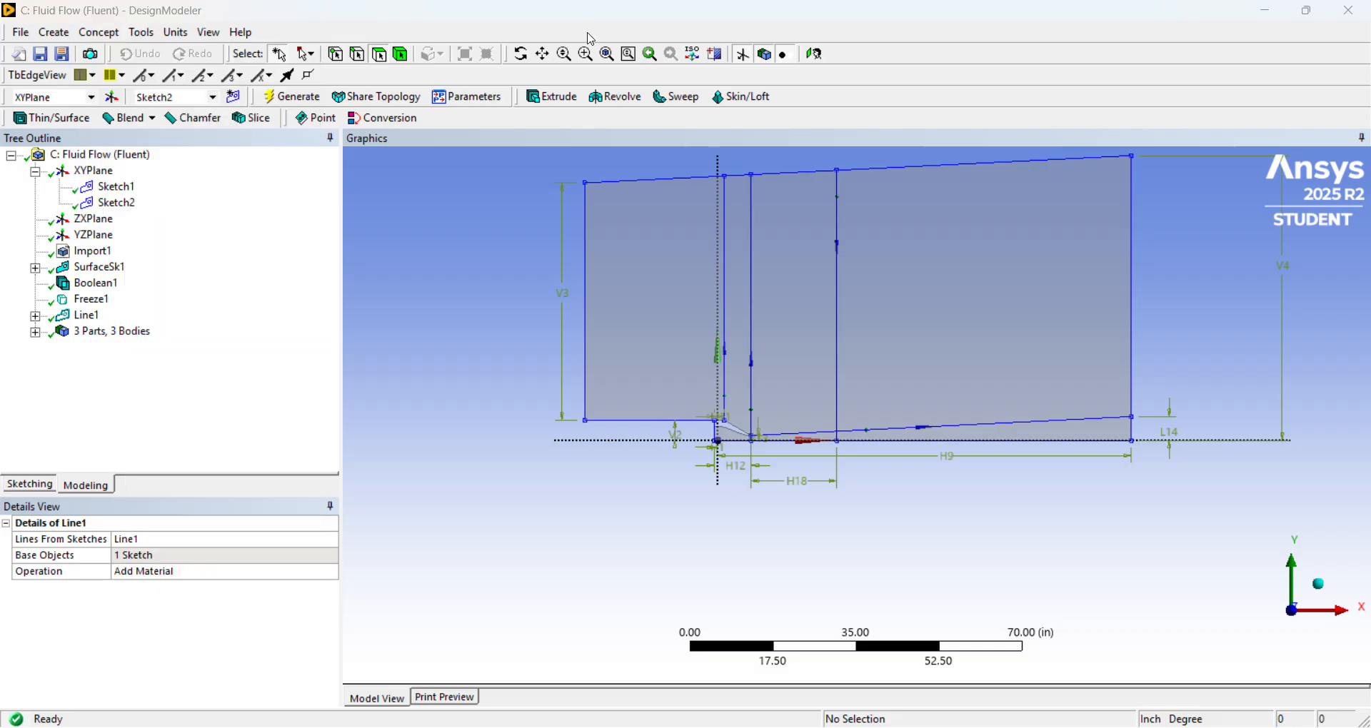
Start an Edges On Face projection and set the nozzle's exit and inlet edges as the edges to project.
left_click(142, 34)
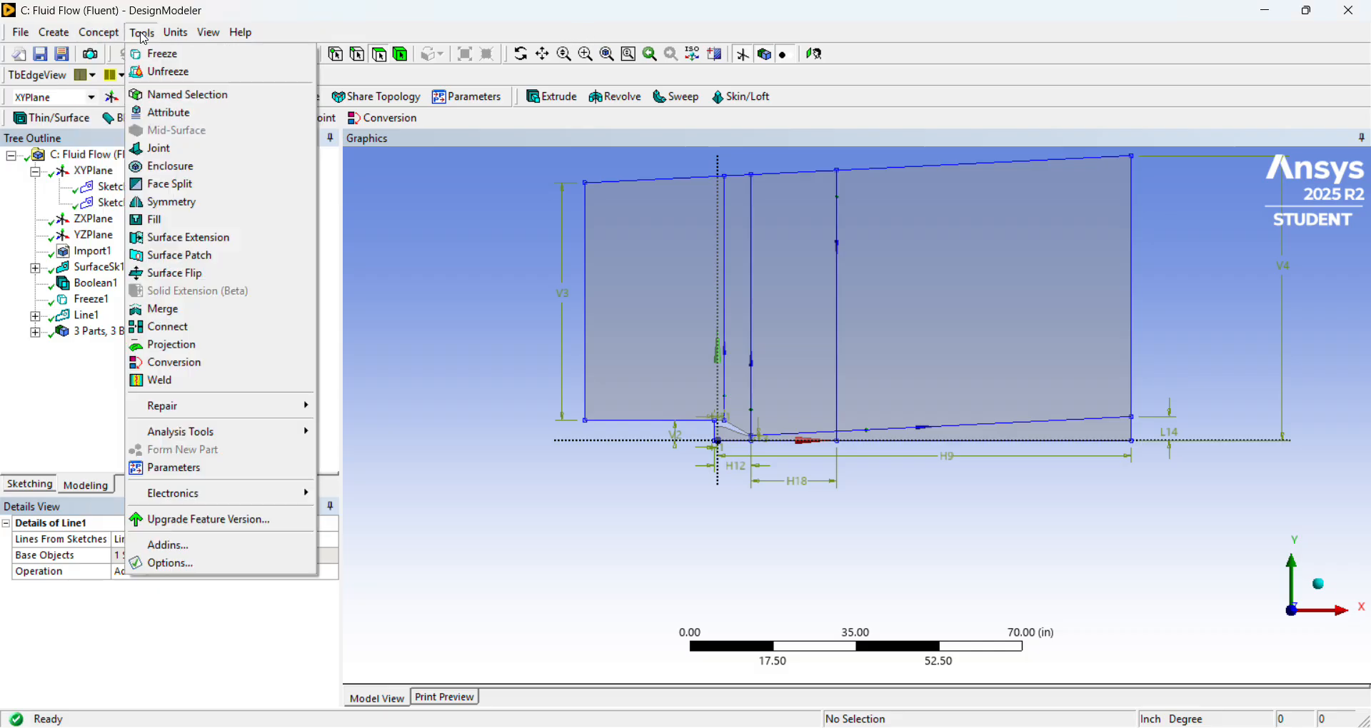
left_click(182, 348)
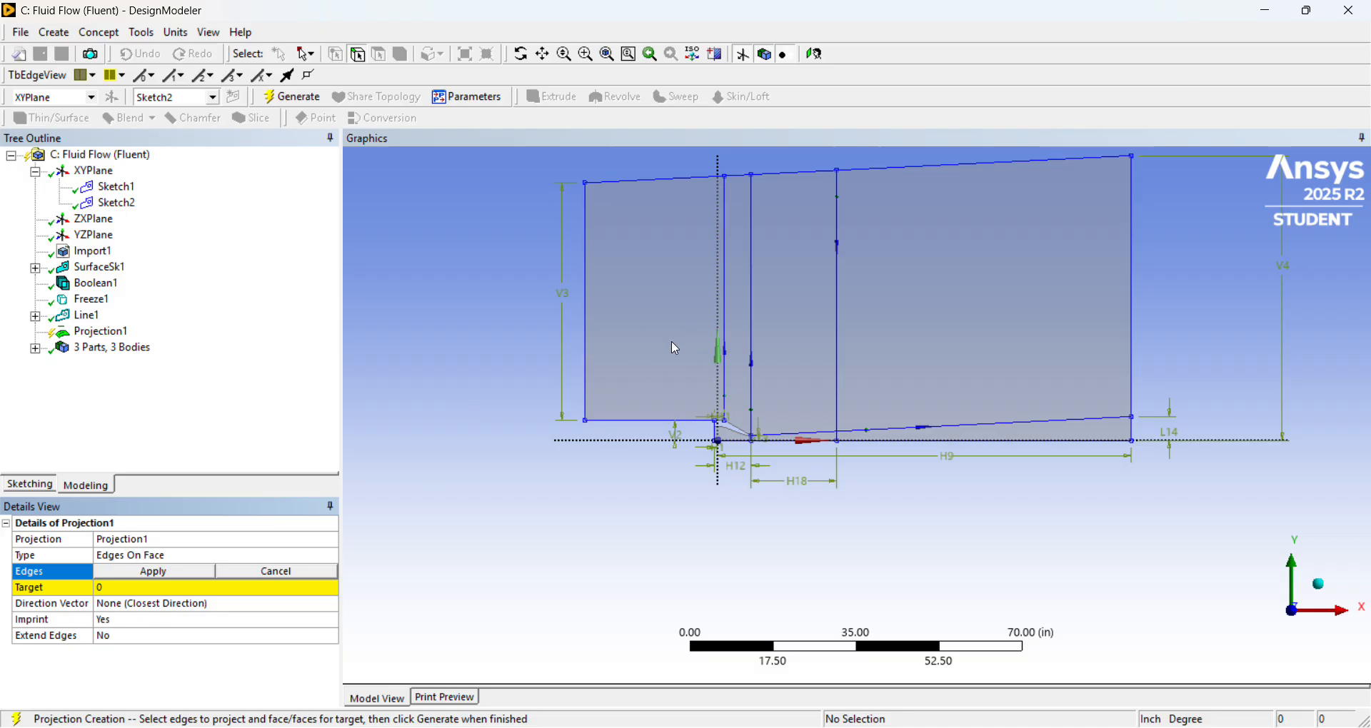
scroll(697, 391, "up", 2)
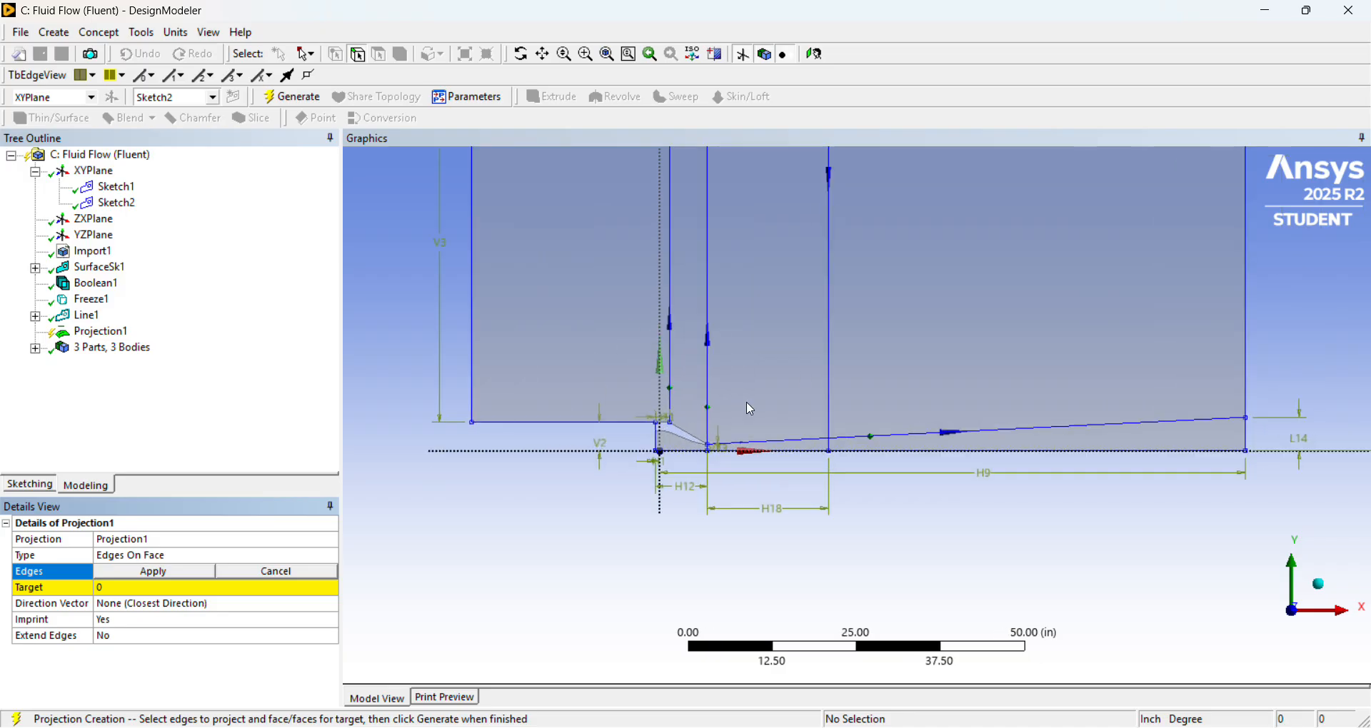
scroll(750, 410, "up", 3)
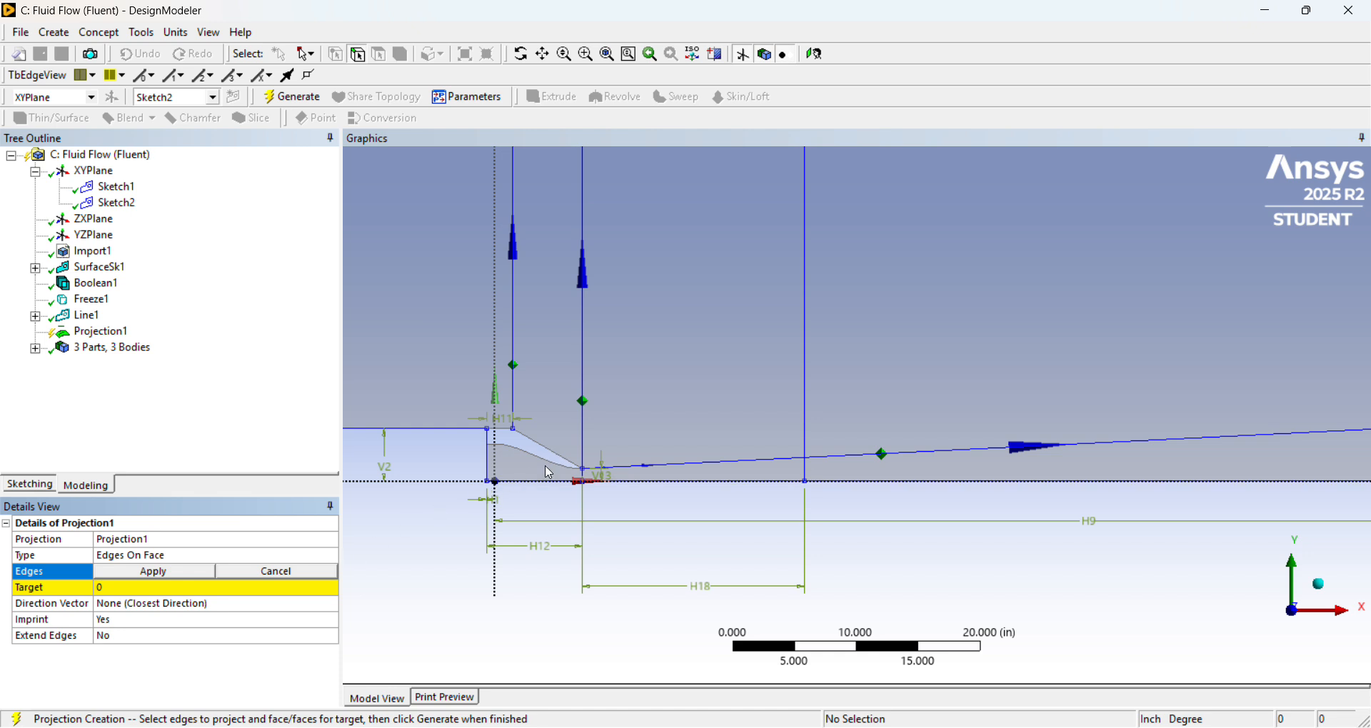
left_click(588, 484)
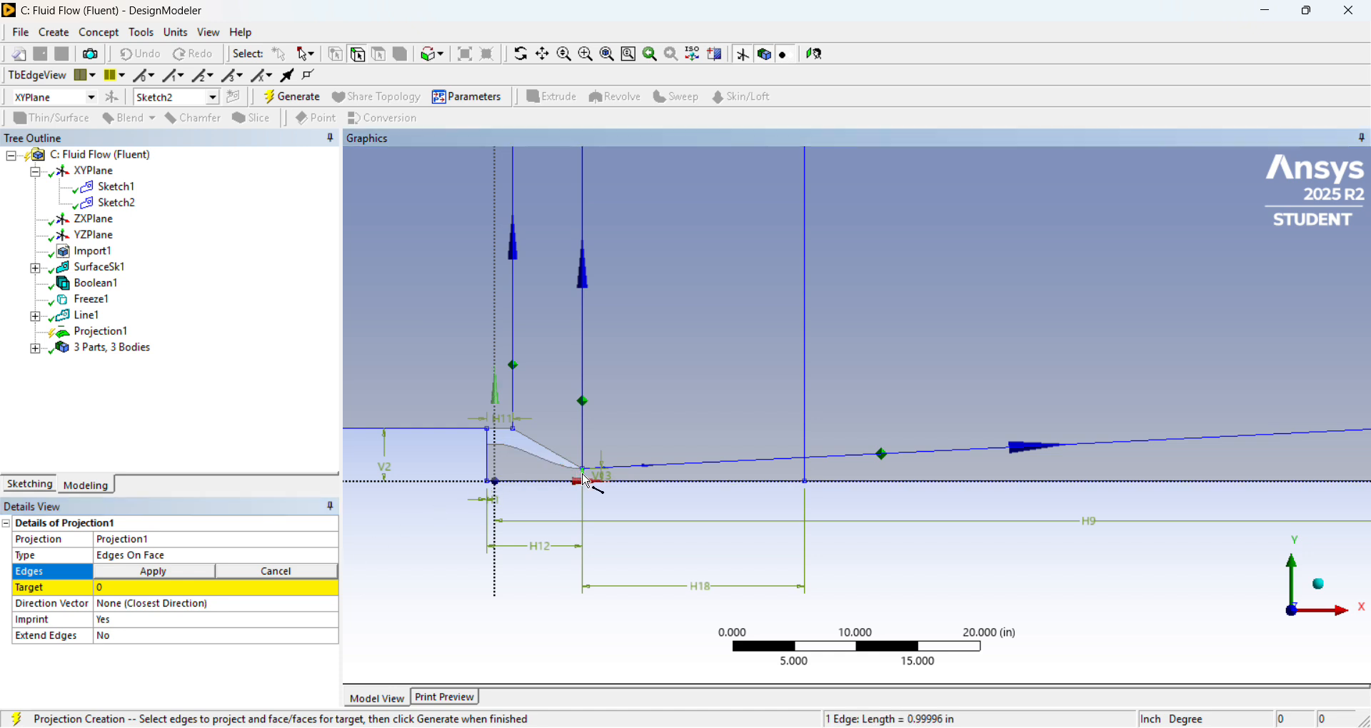
left_click(490, 474, "ctrl")
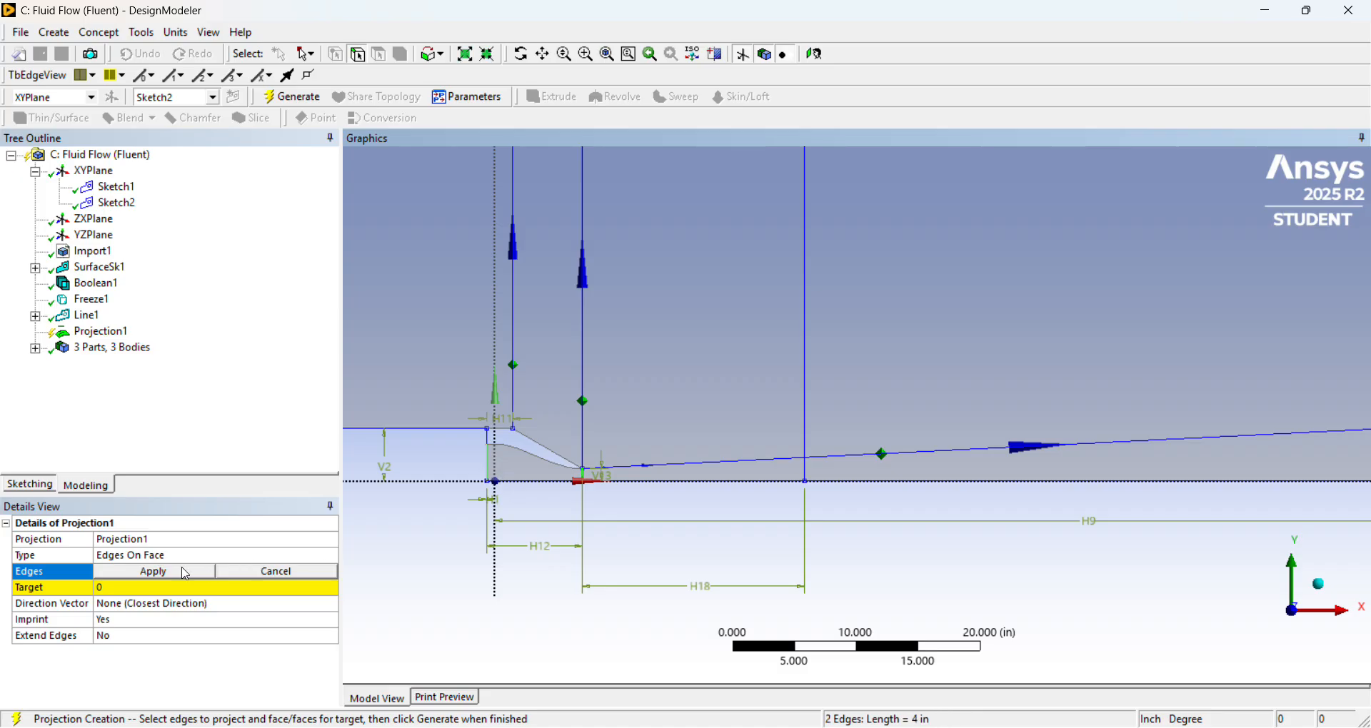
left_click(153, 574)
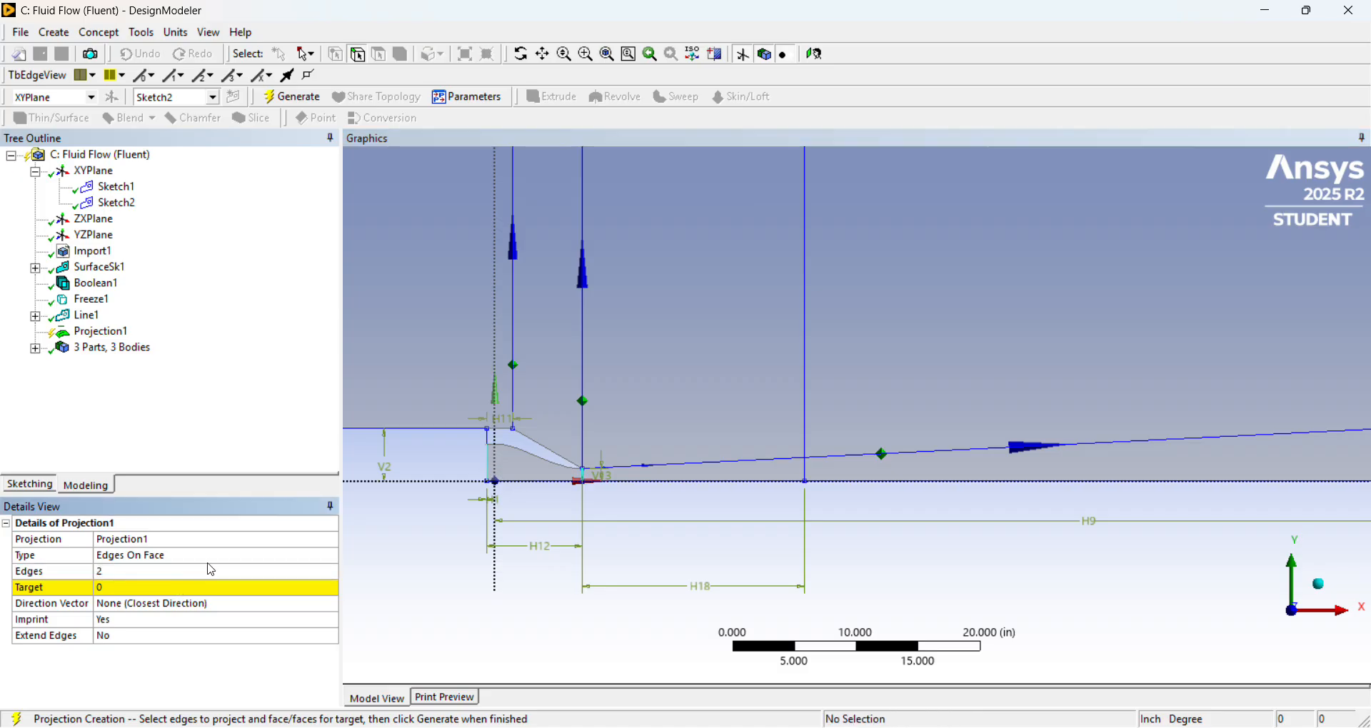
Set the flow domain face as the projection's target, generate the projection, and select the nozzle interior face to check the split.
left_click(193, 596)
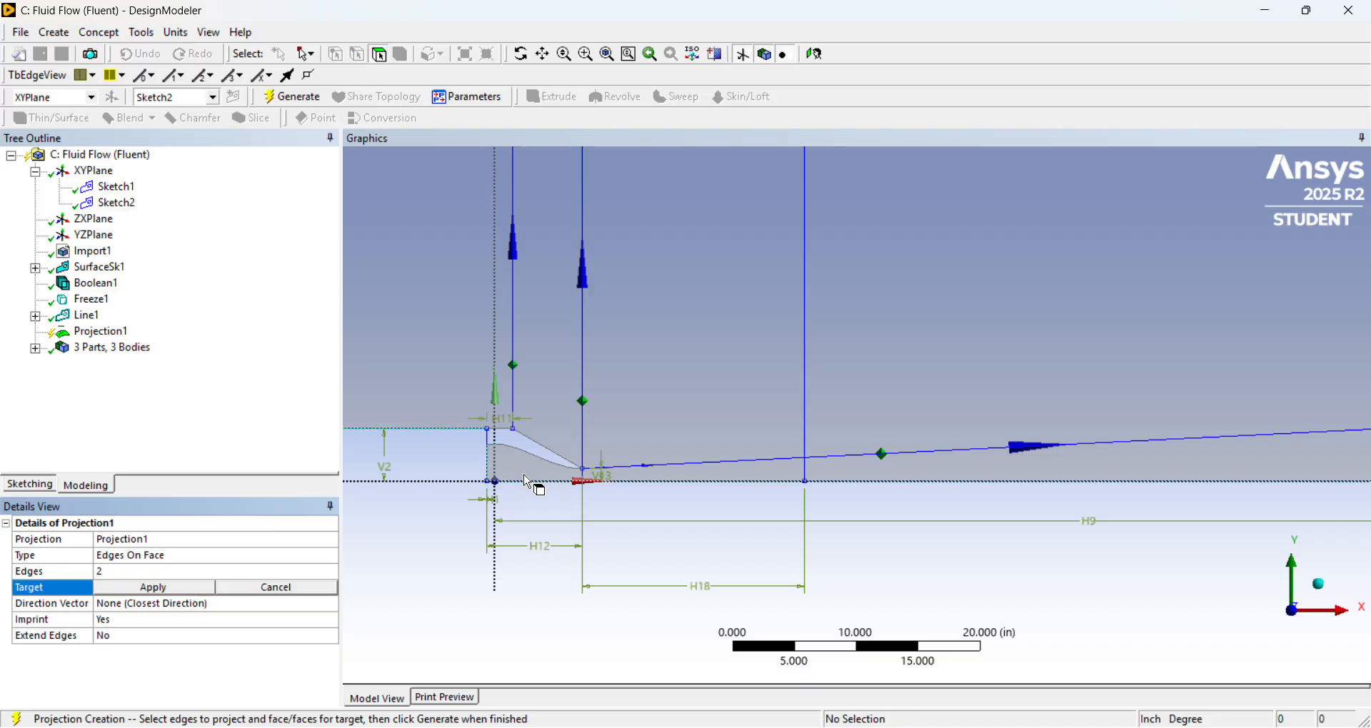
left_click(532, 477)
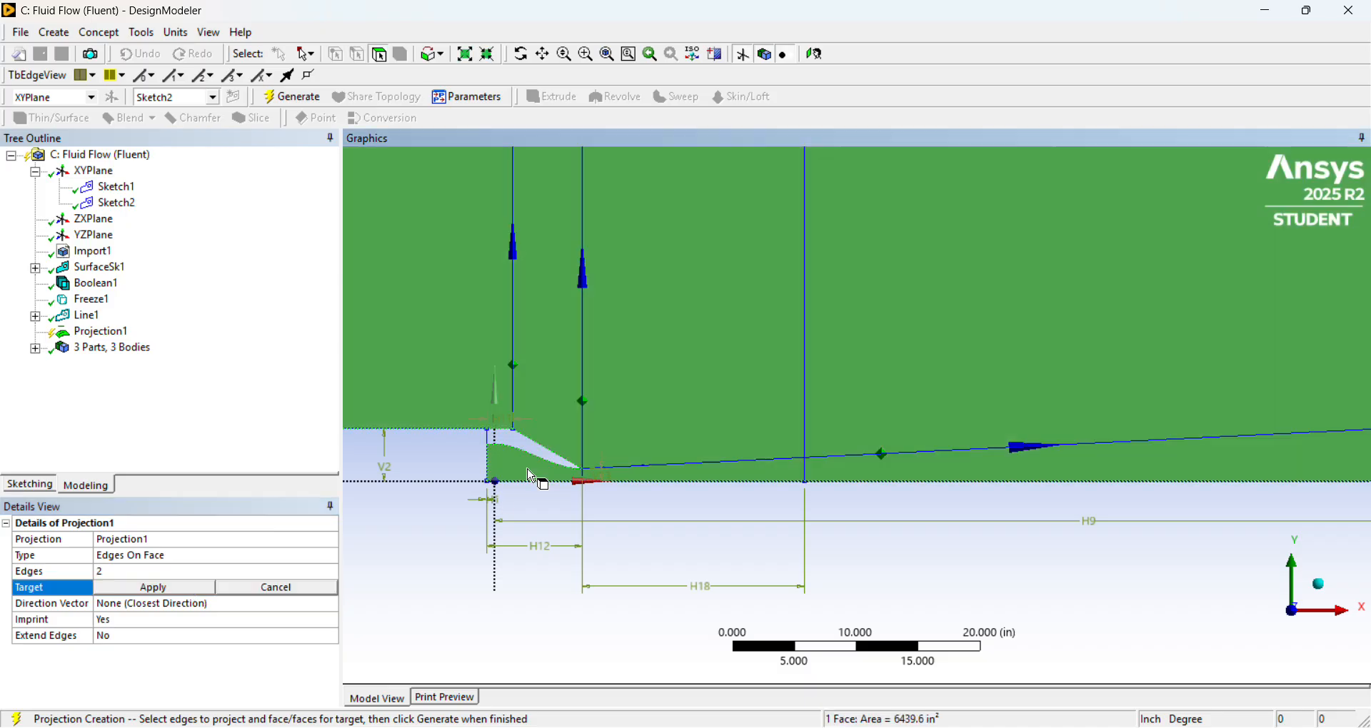
left_click(162, 590)
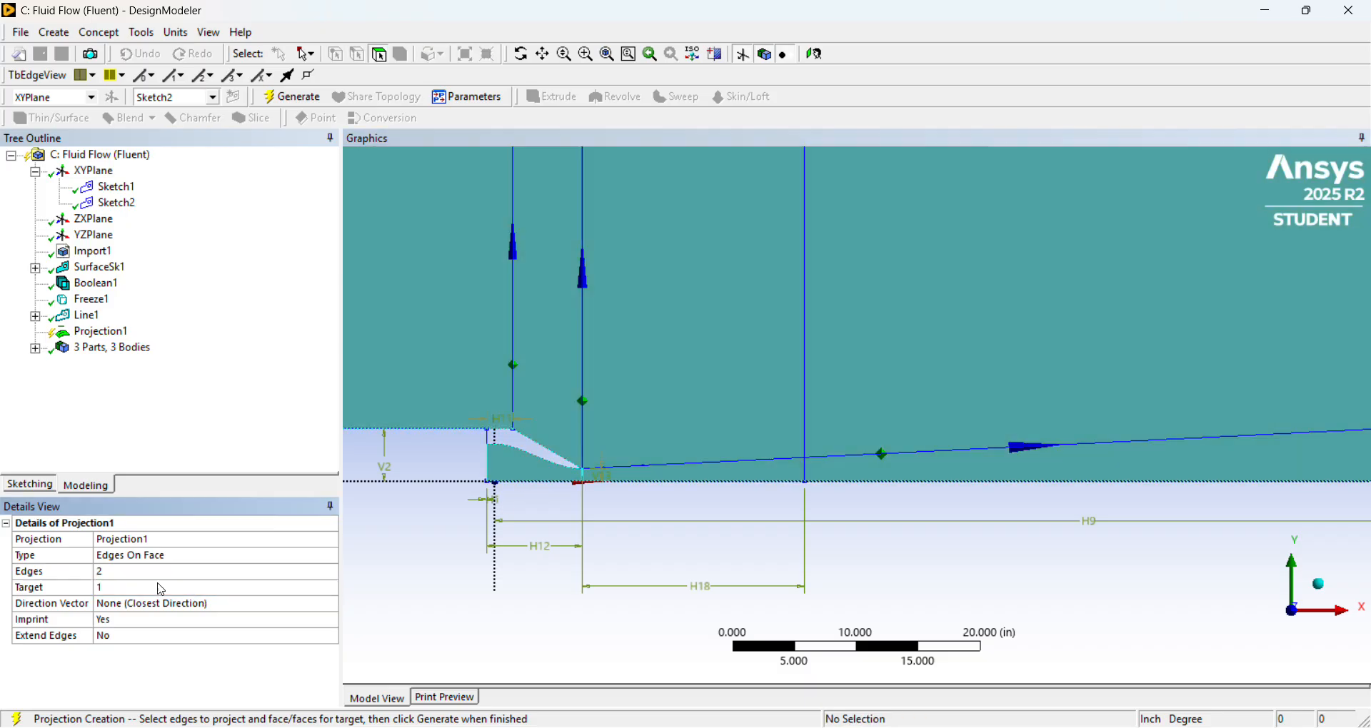
right_click(115, 333)
left_click(158, 360)
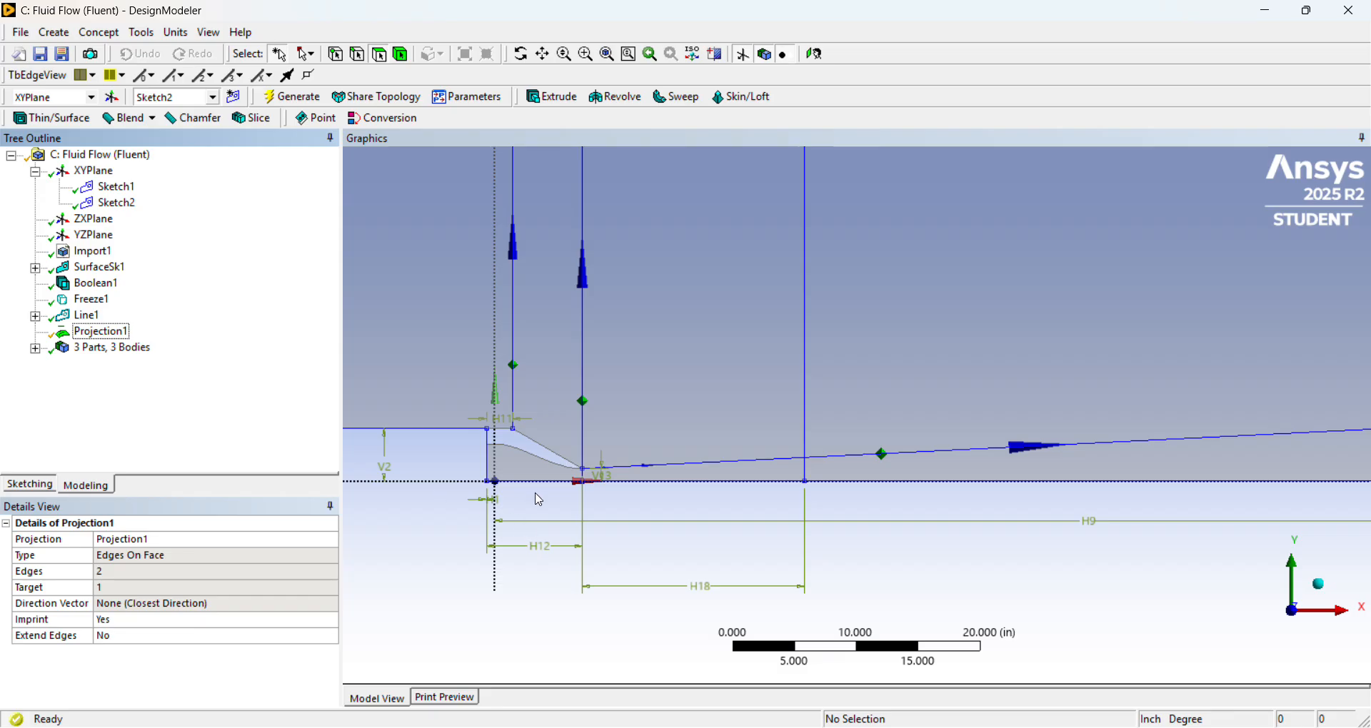
left_click(544, 471)
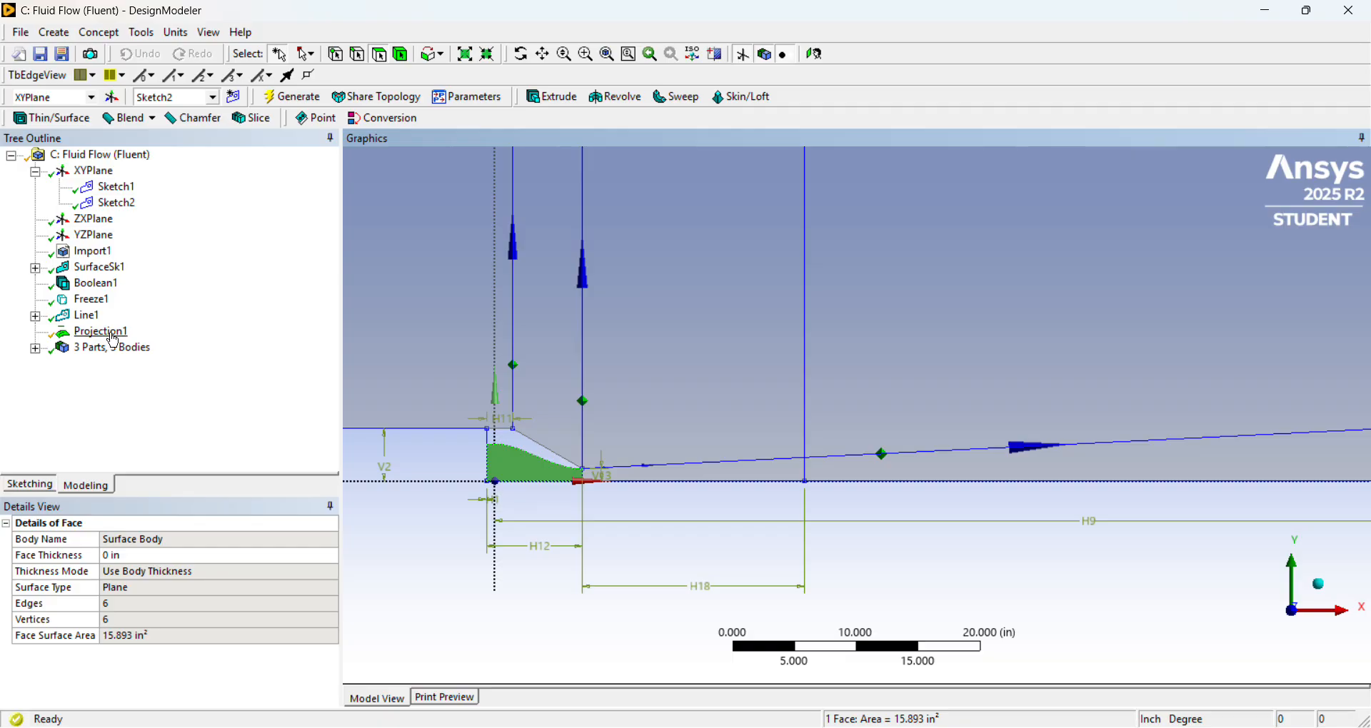
left_click(141, 33)
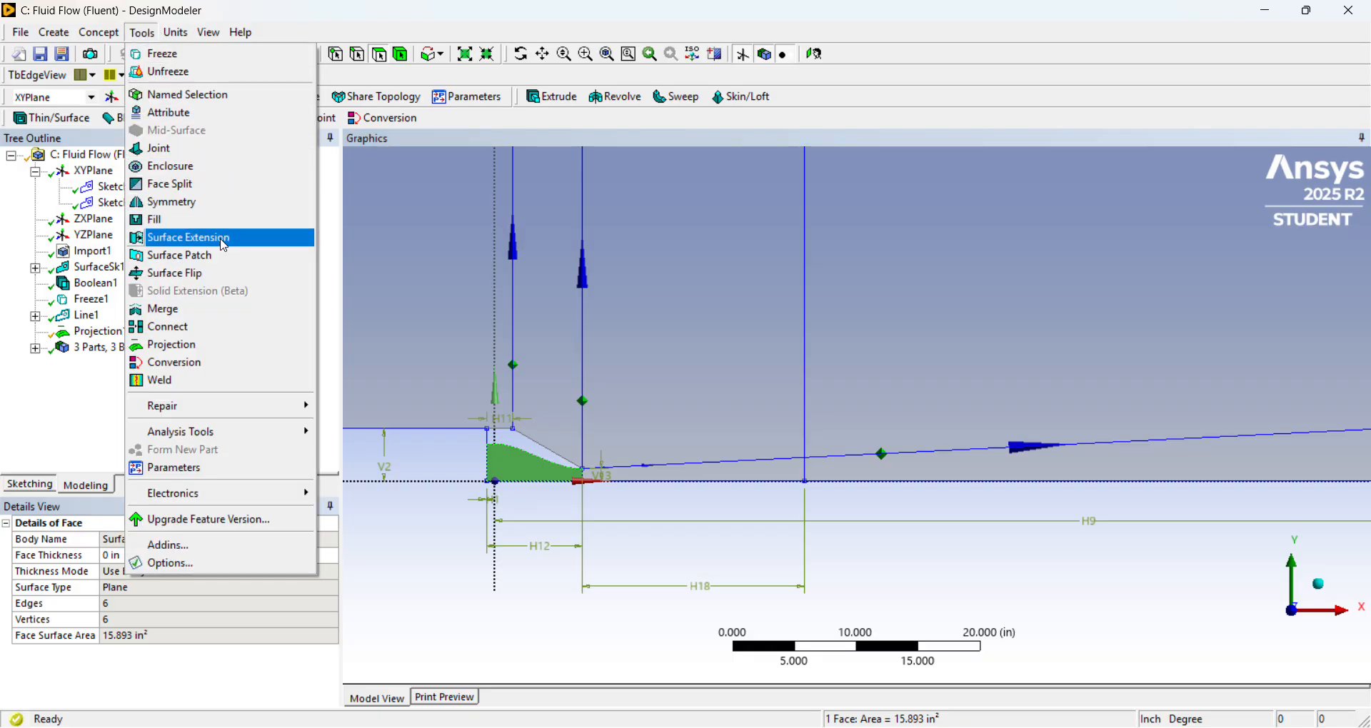
left_click(213, 346)
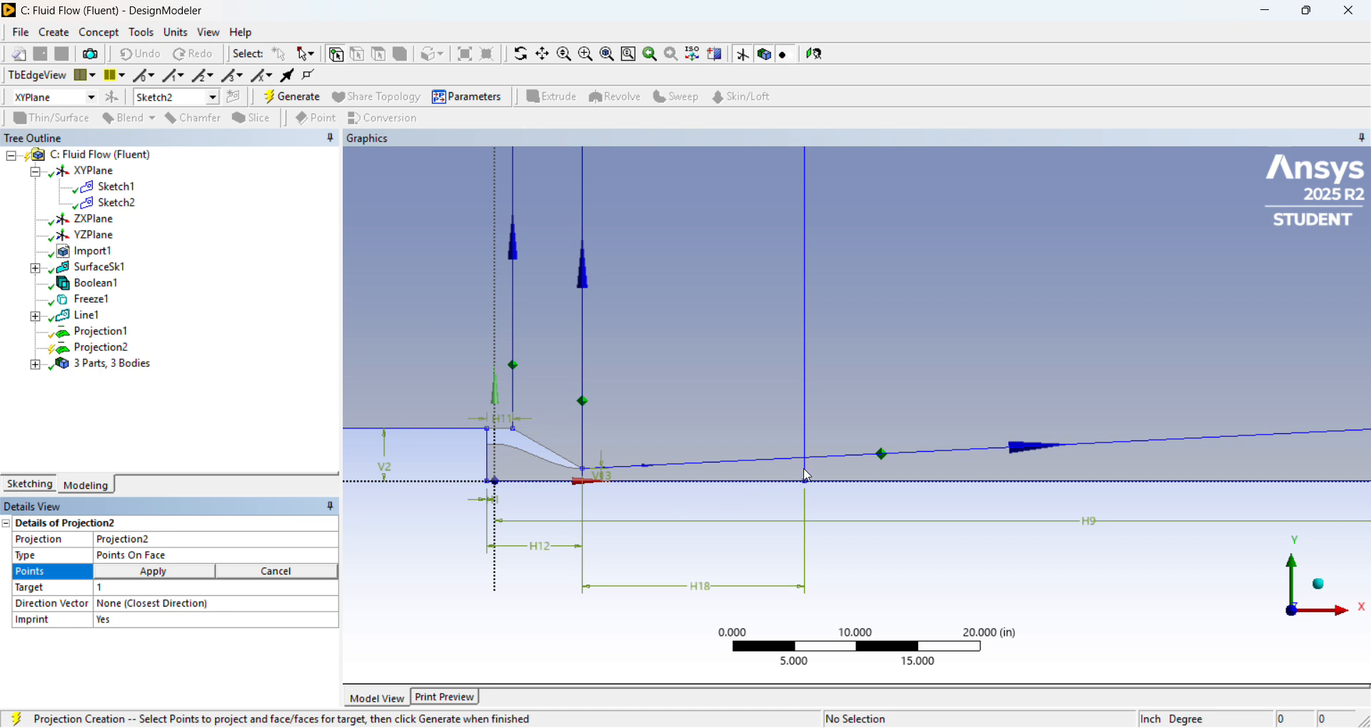
scroll(807, 476, "down", 5)
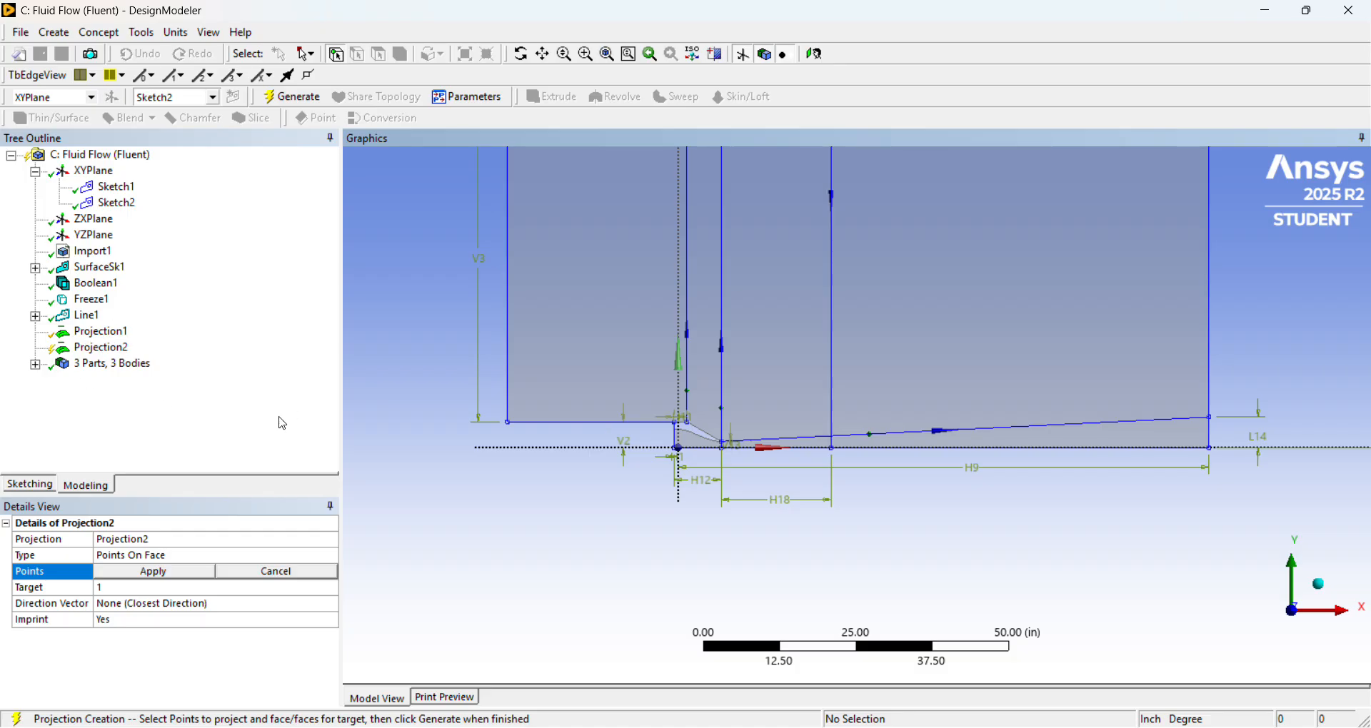
left_click(116, 352)
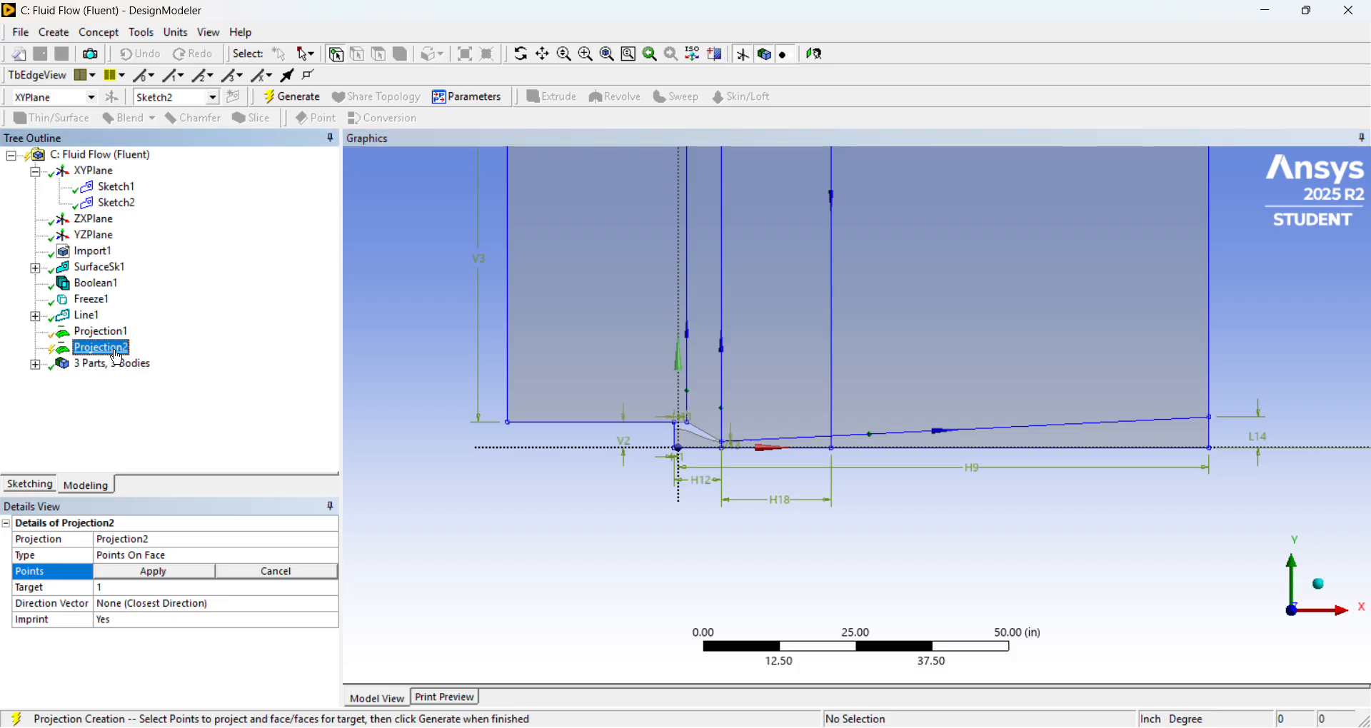
right_click(118, 357)
left_click(143, 360)
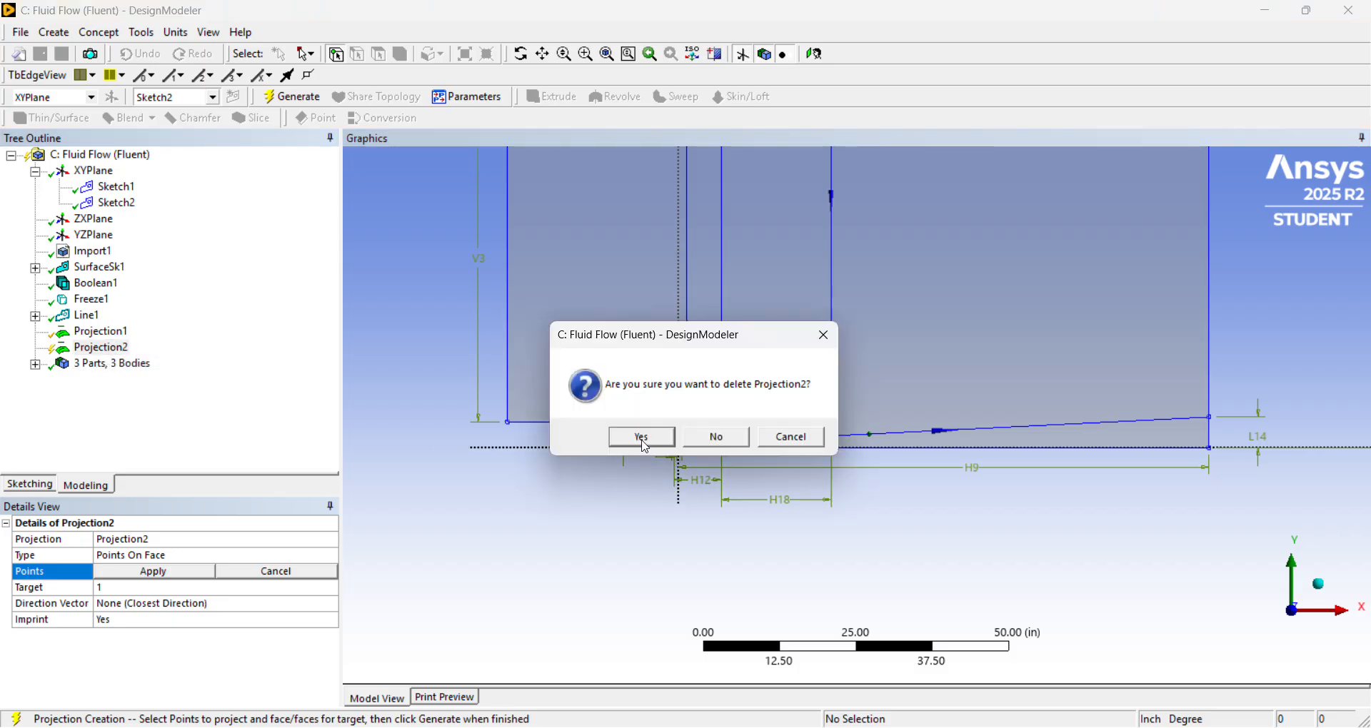
left_click(642, 439)
Review the settings of the edge projection and inspect the face inside the nozzle.
left_click(126, 334)
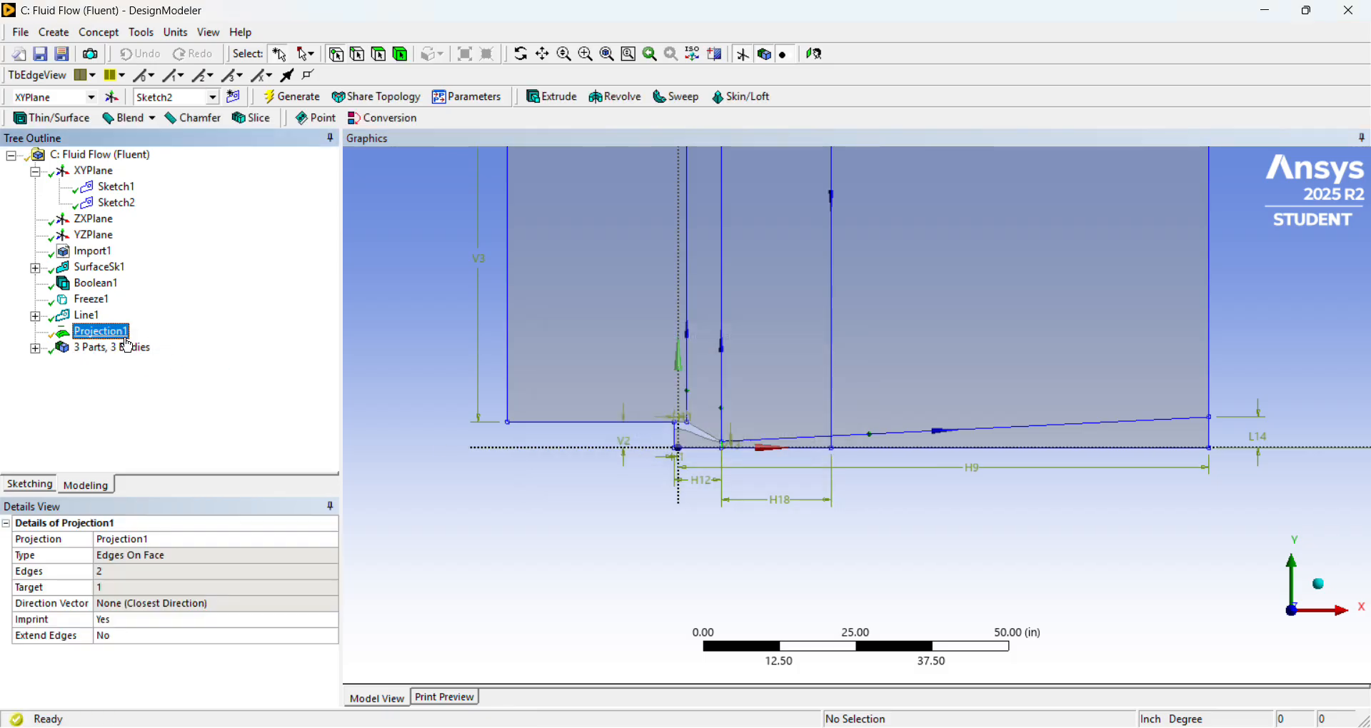
right_click(119, 334)
left_click(179, 516)
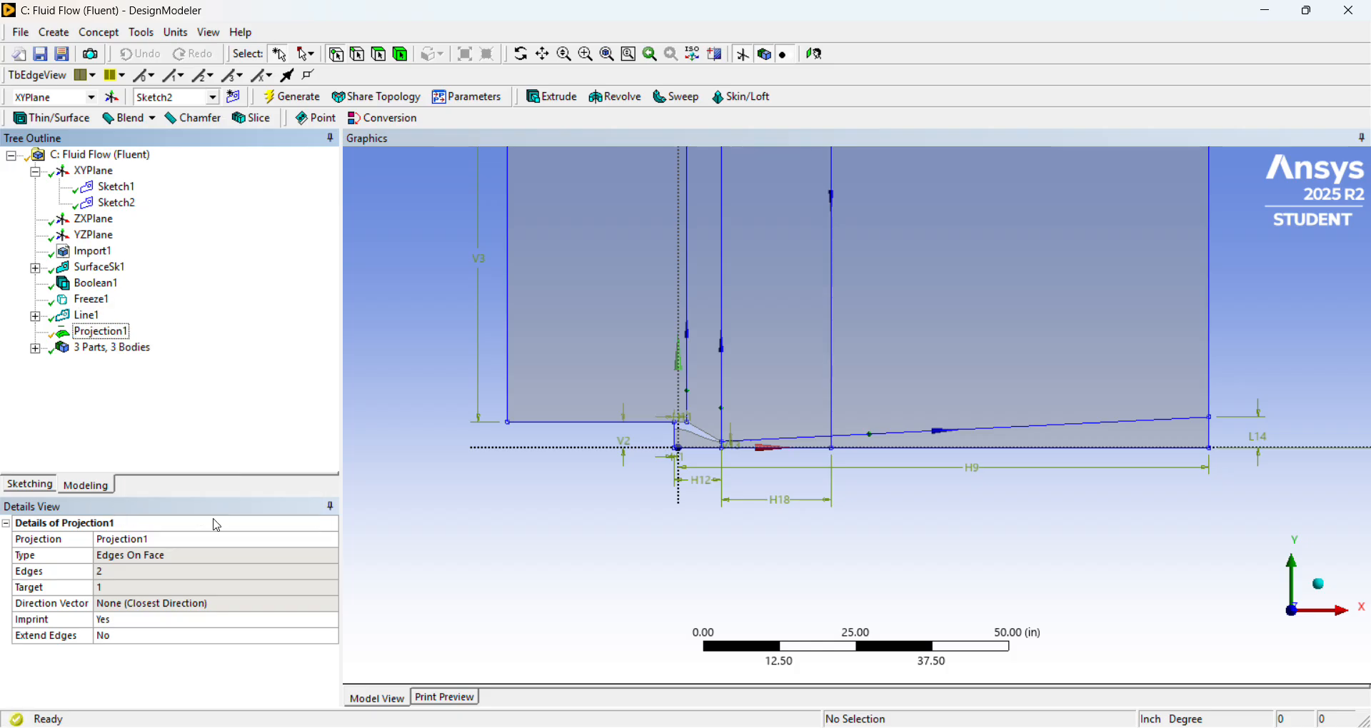
left_click(700, 442)
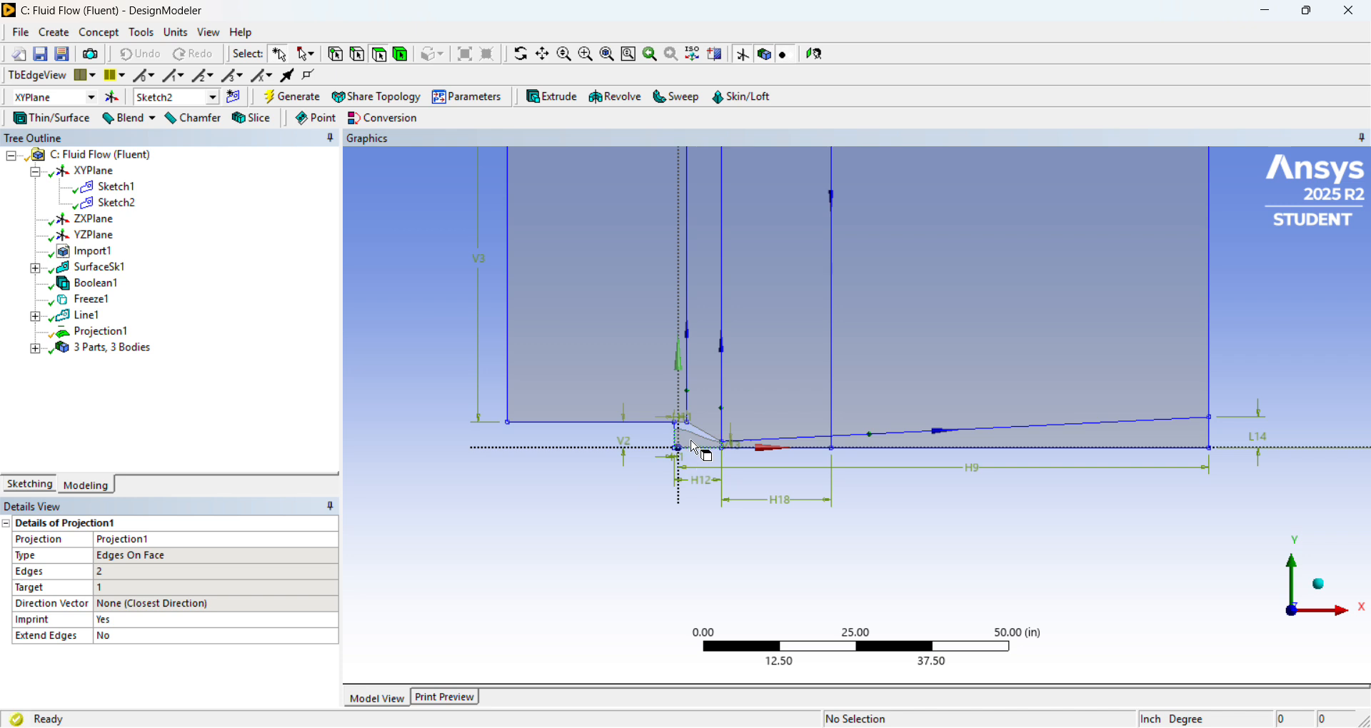
left_click(690, 450)
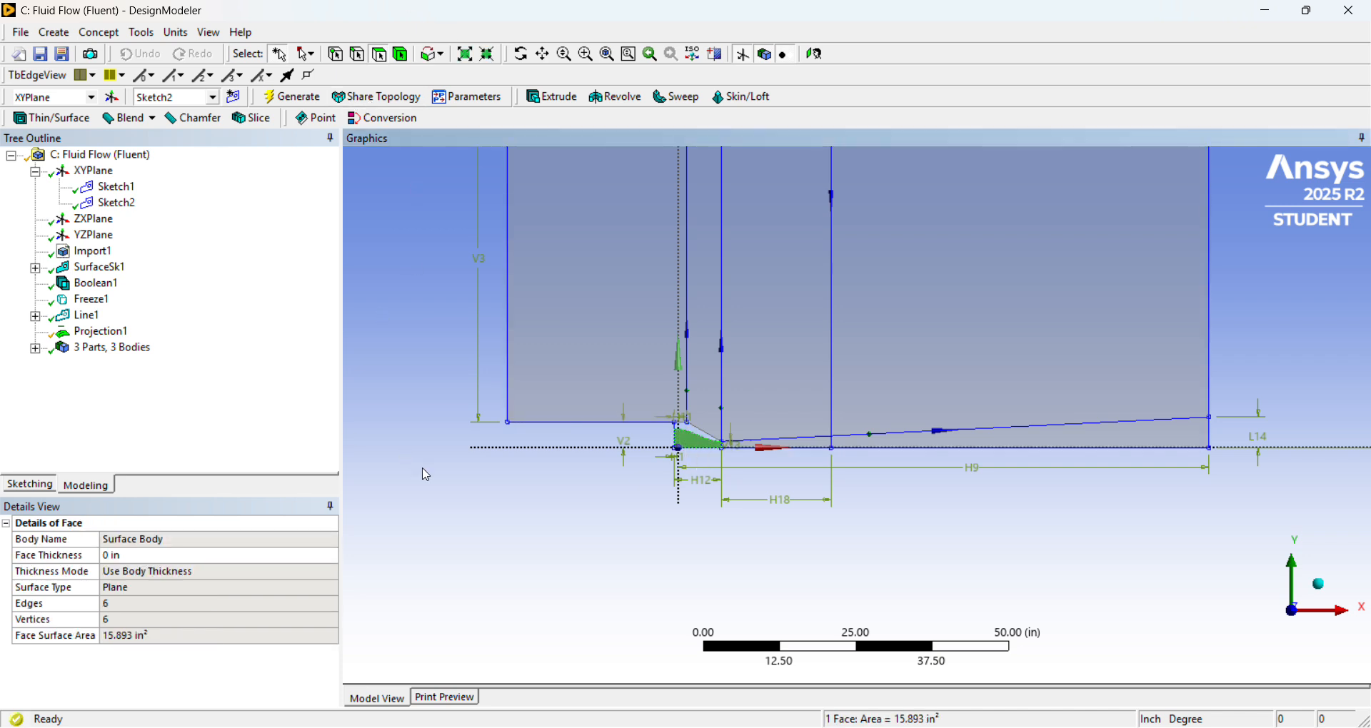
left_click(458, 479)
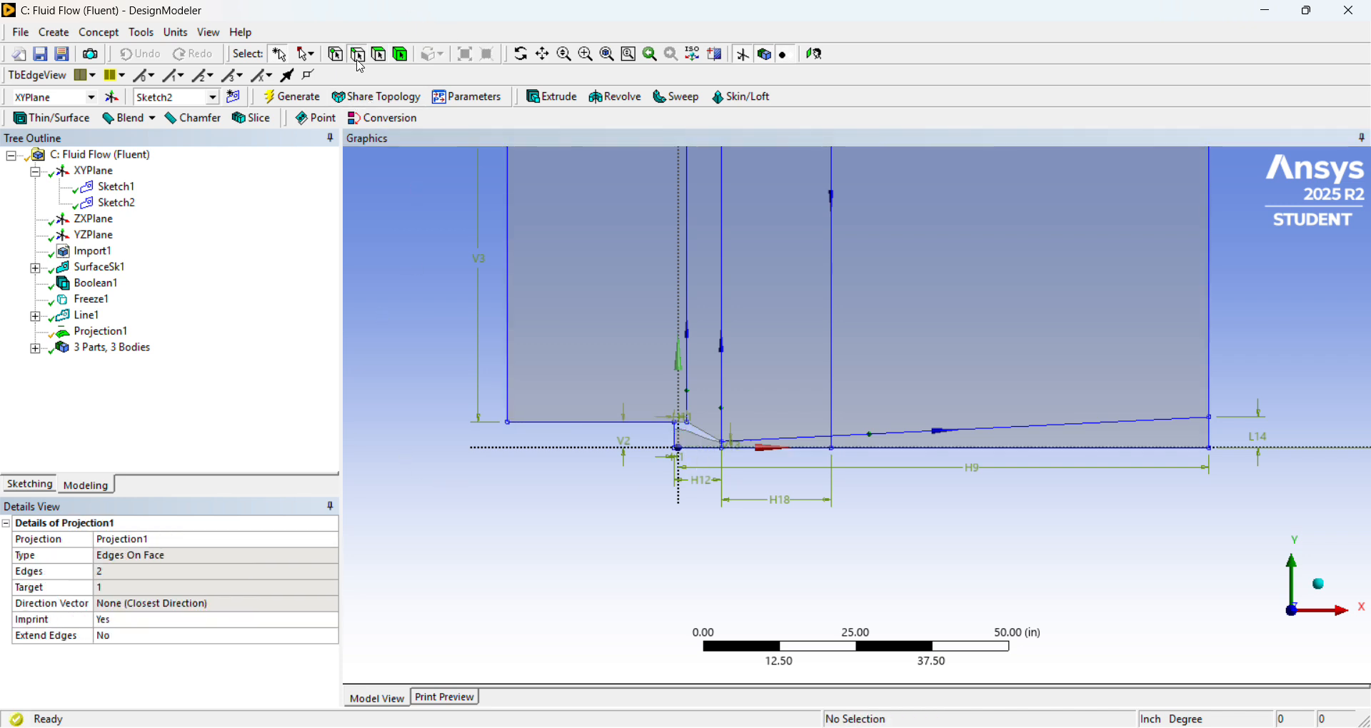
Start a Points On Face projection and try to pick the lower end of the vertical division line downstream of the nozzle exit.
left_click(141, 34)
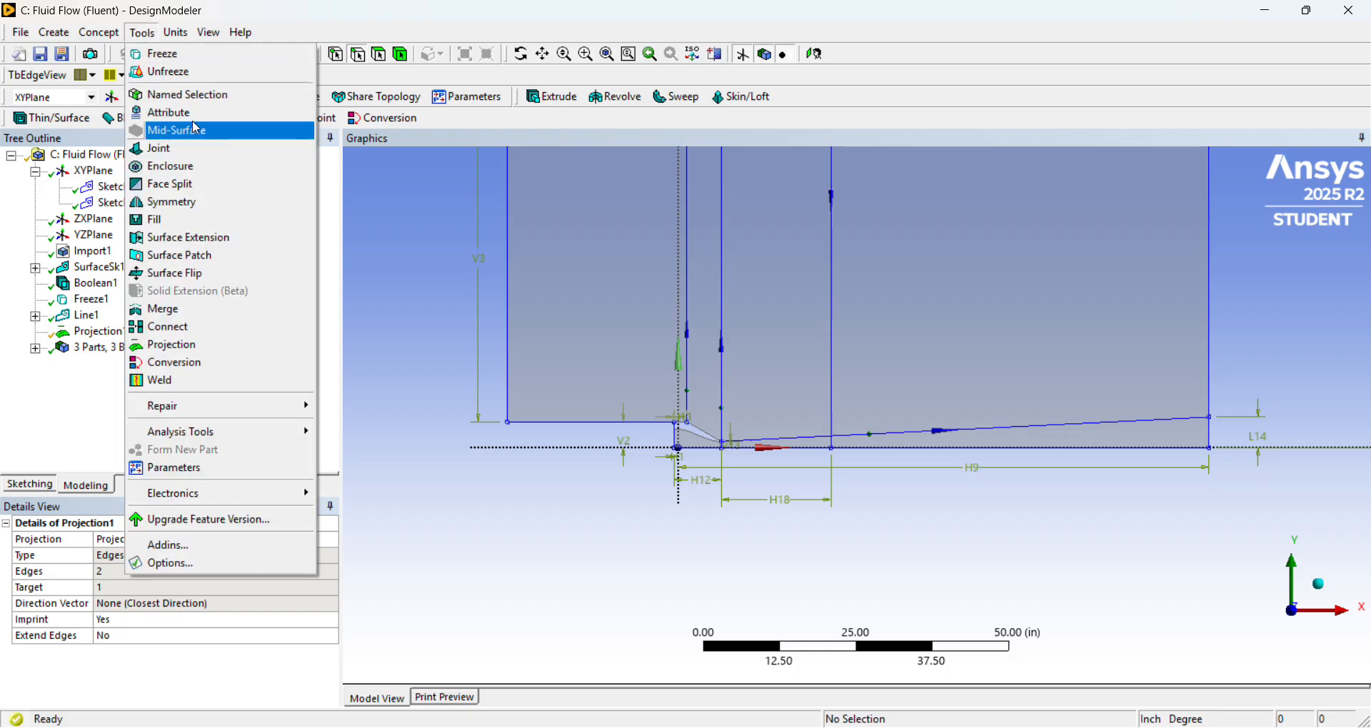
left_click(236, 347)
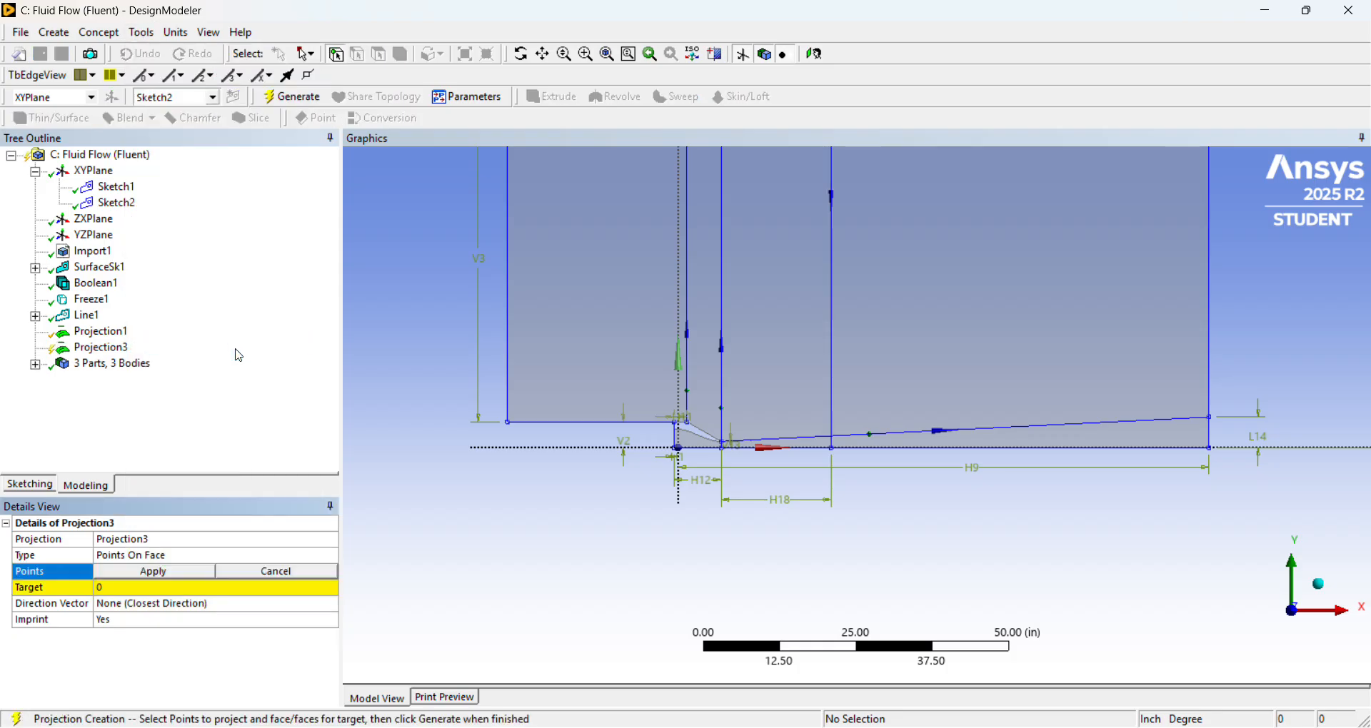
scroll(834, 450, "up", 1)
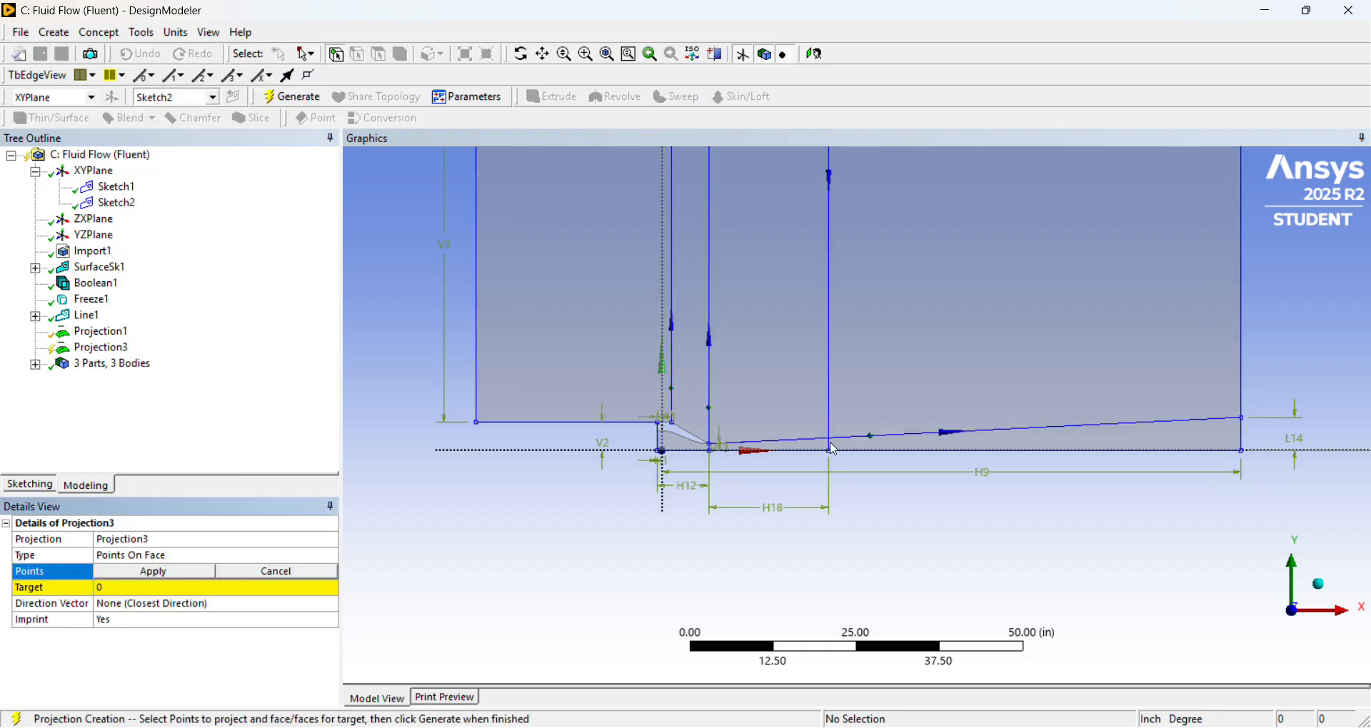
scroll(834, 450, "up", 1)
scroll(861, 445, "up", 2)
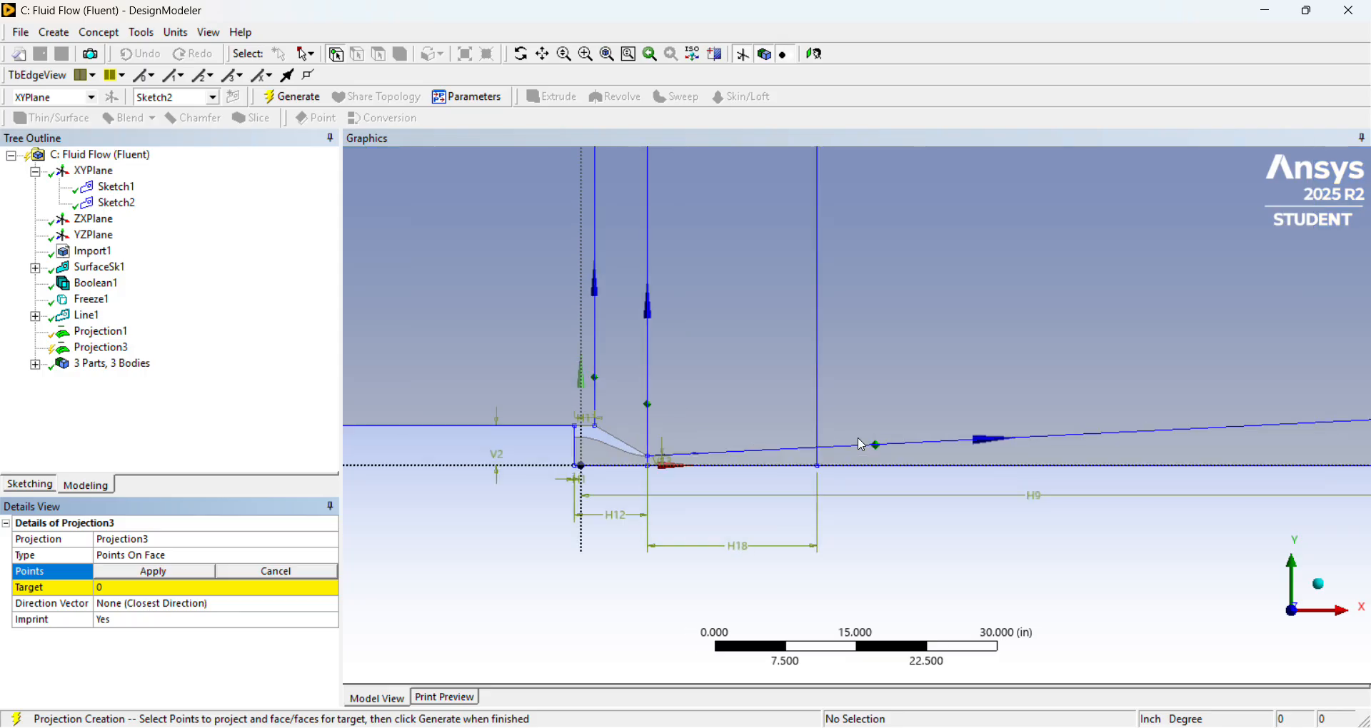
scroll(862, 446, "up", 1)
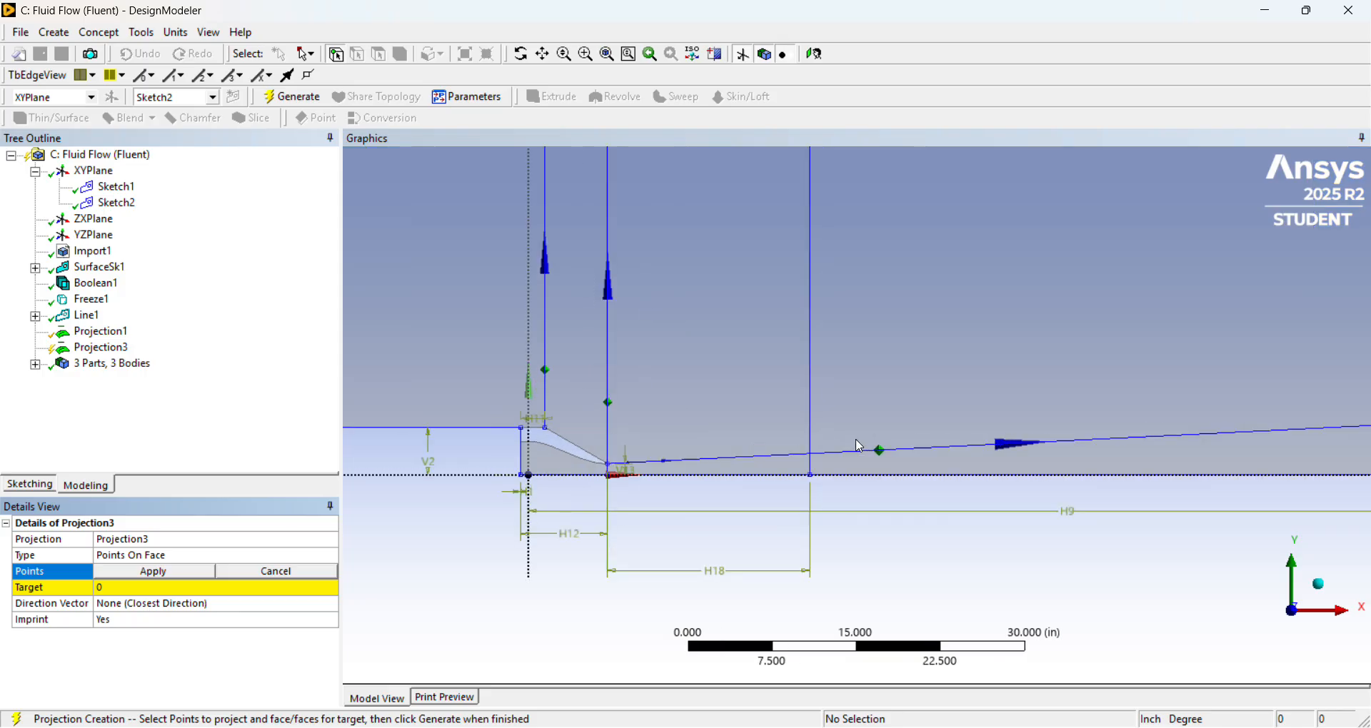
left_click(810, 465)
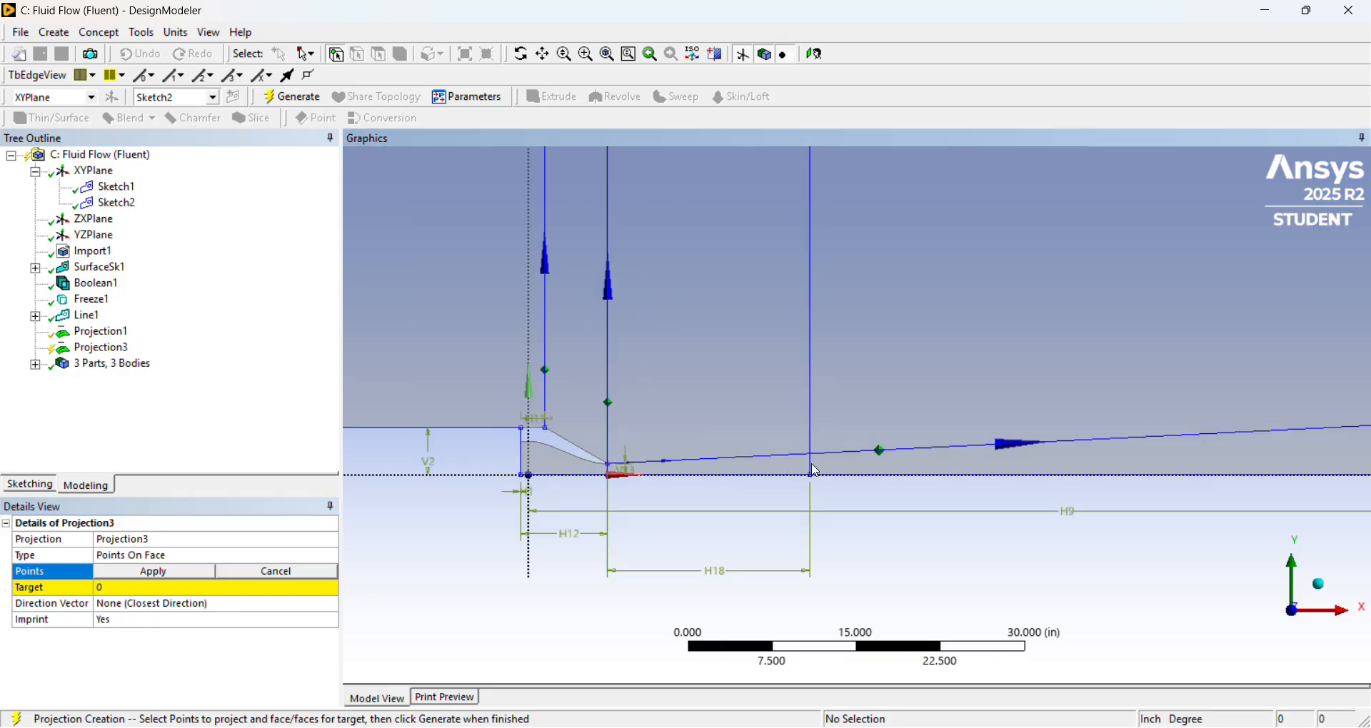
Set the flow domain face as the target of the Points On Face projection.
scroll(928, 457, "down", 2)
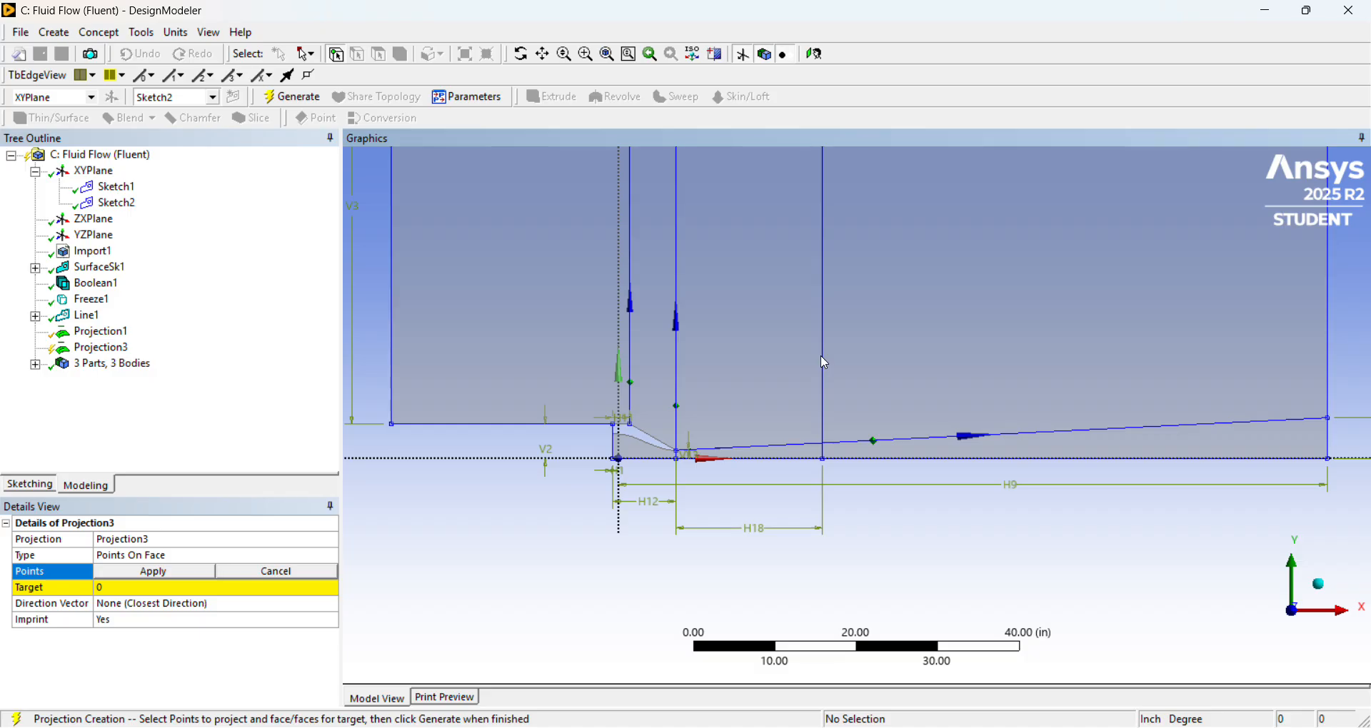
left_click(215, 574)
left_click(532, 372)
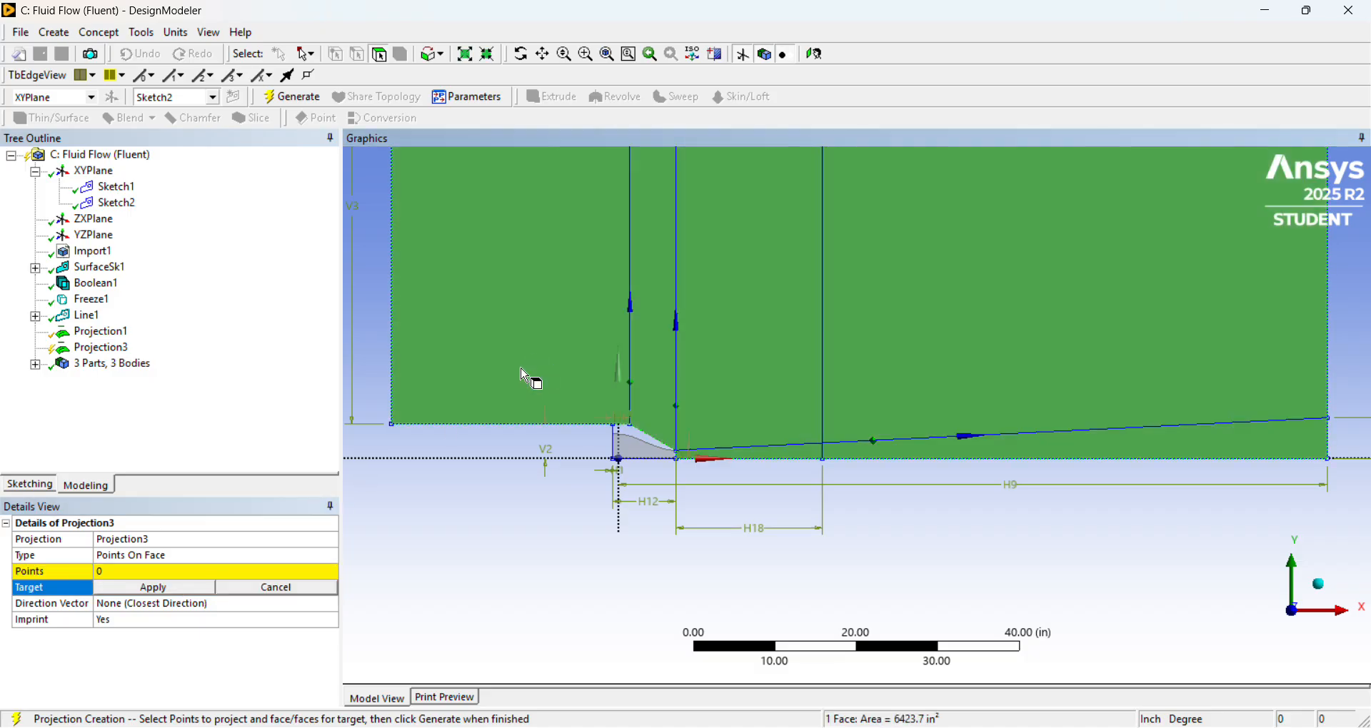
left_click(169, 588)
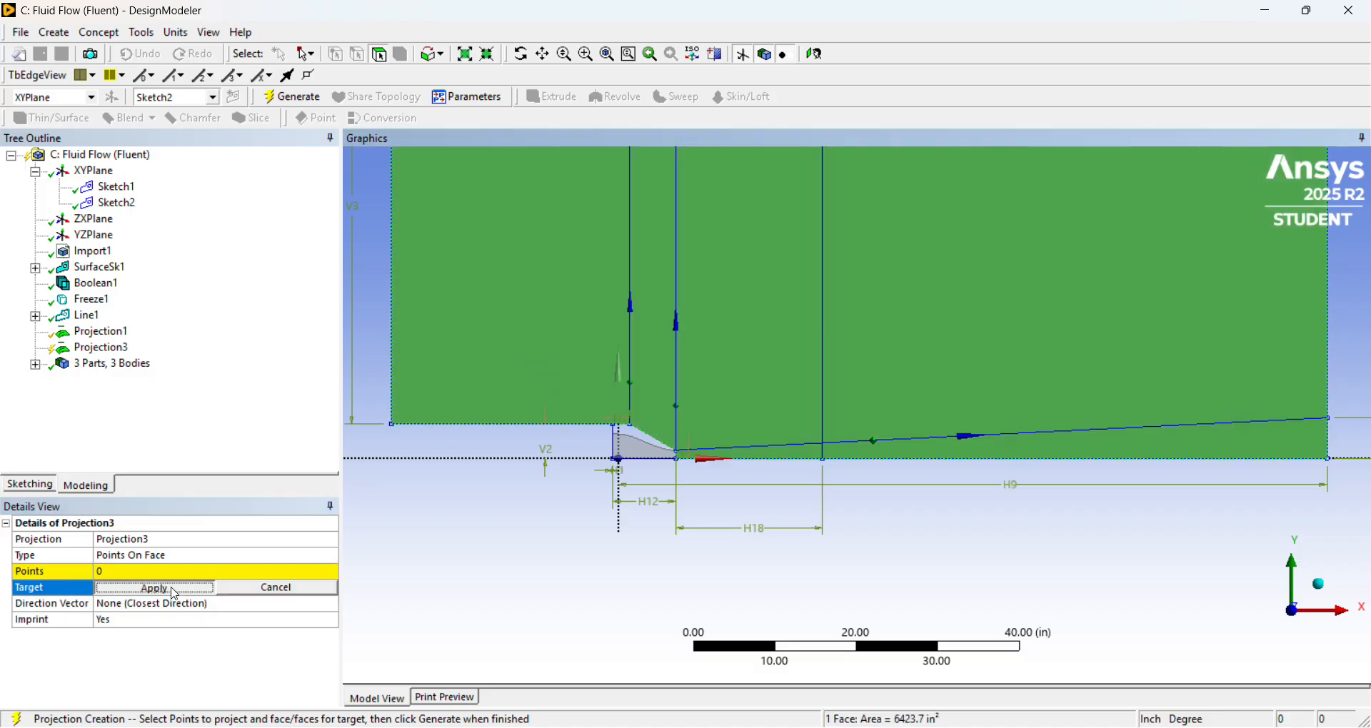
left_click(177, 572)
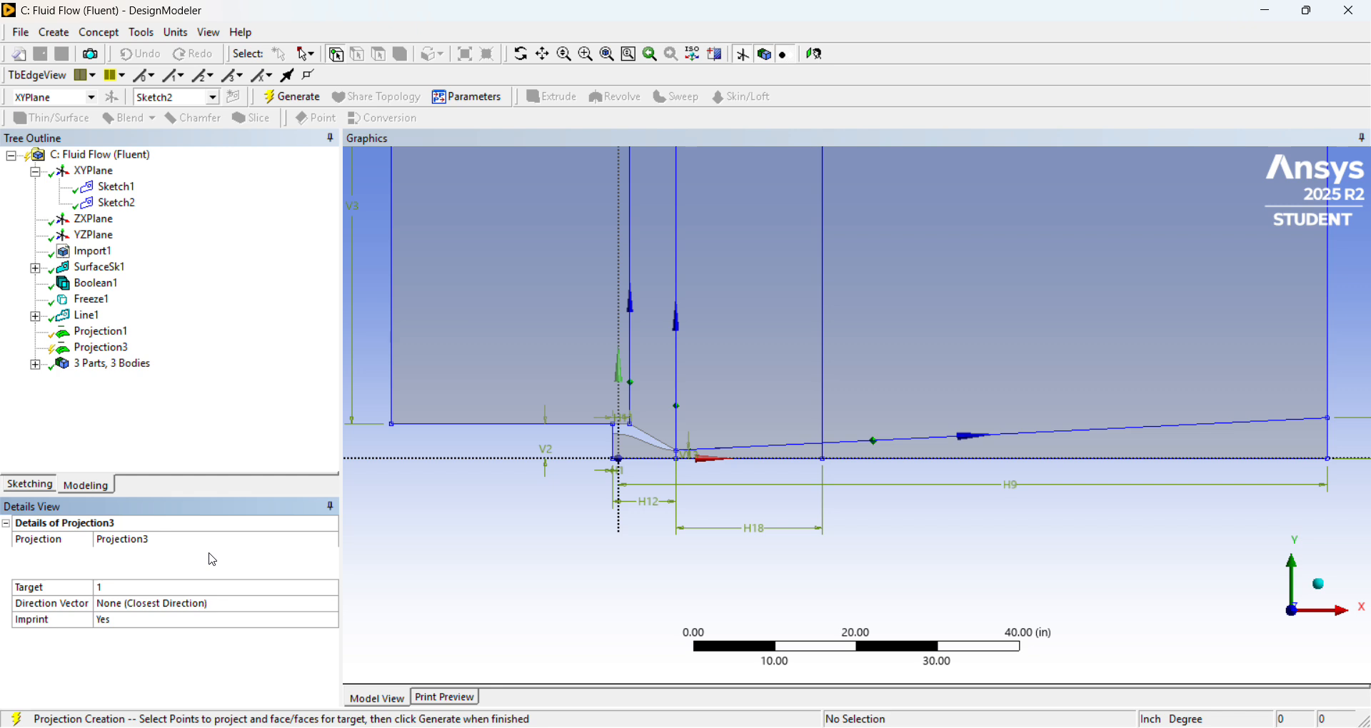
Change the points projection's type to Edges On Face and delete that projection.
left_click(212, 558)
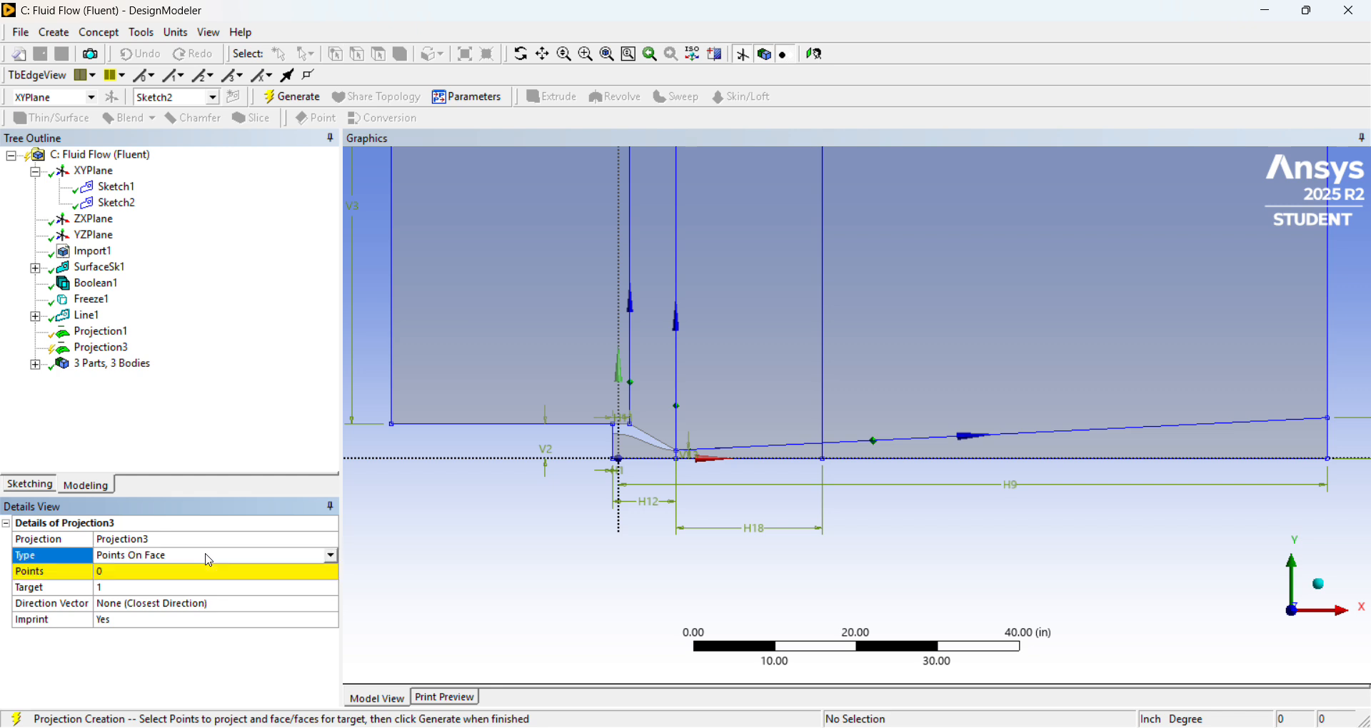
left_click(332, 557)
left_click(143, 583)
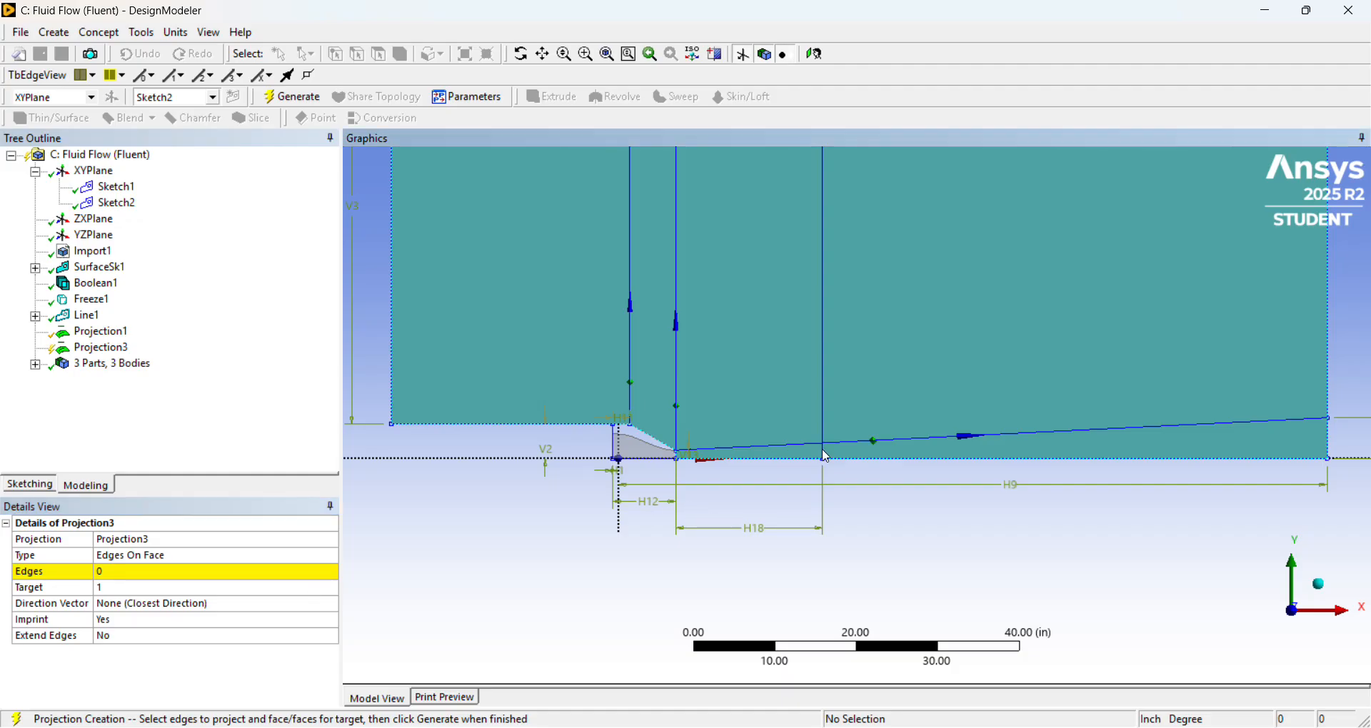
right_click(113, 349)
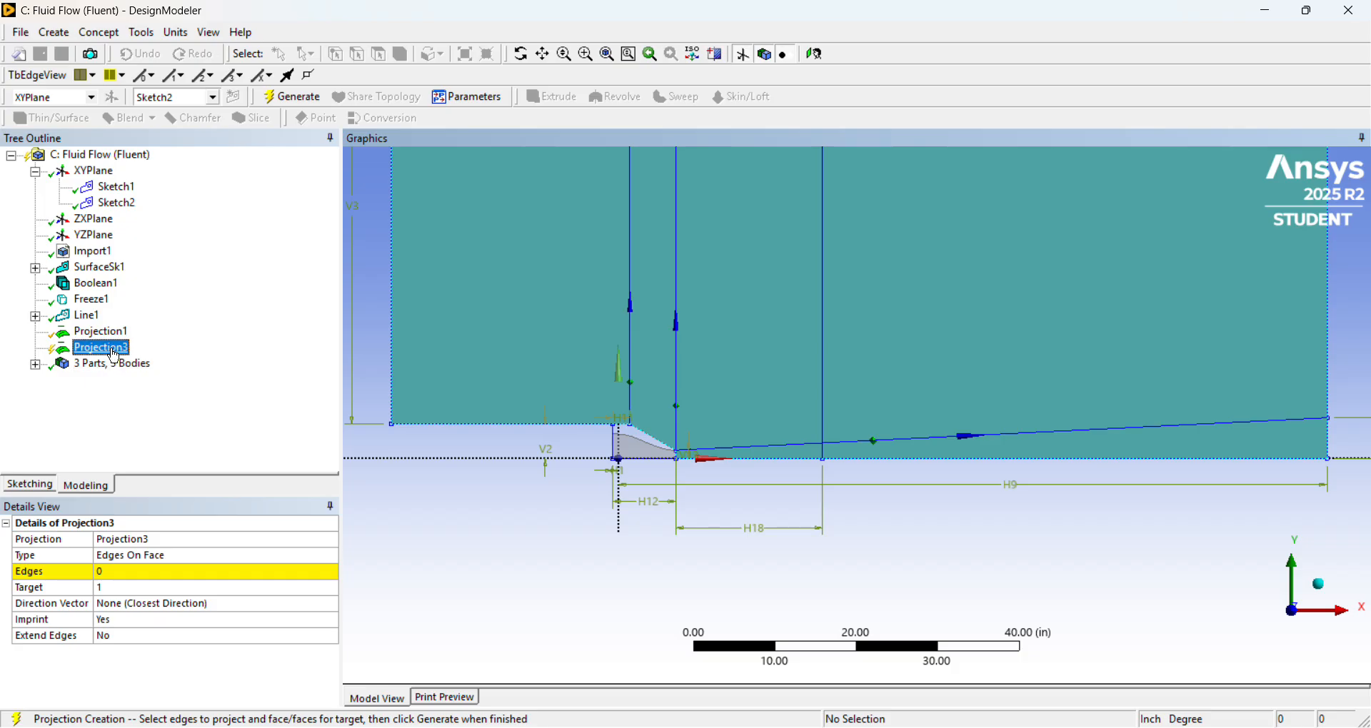
left_click(146, 358)
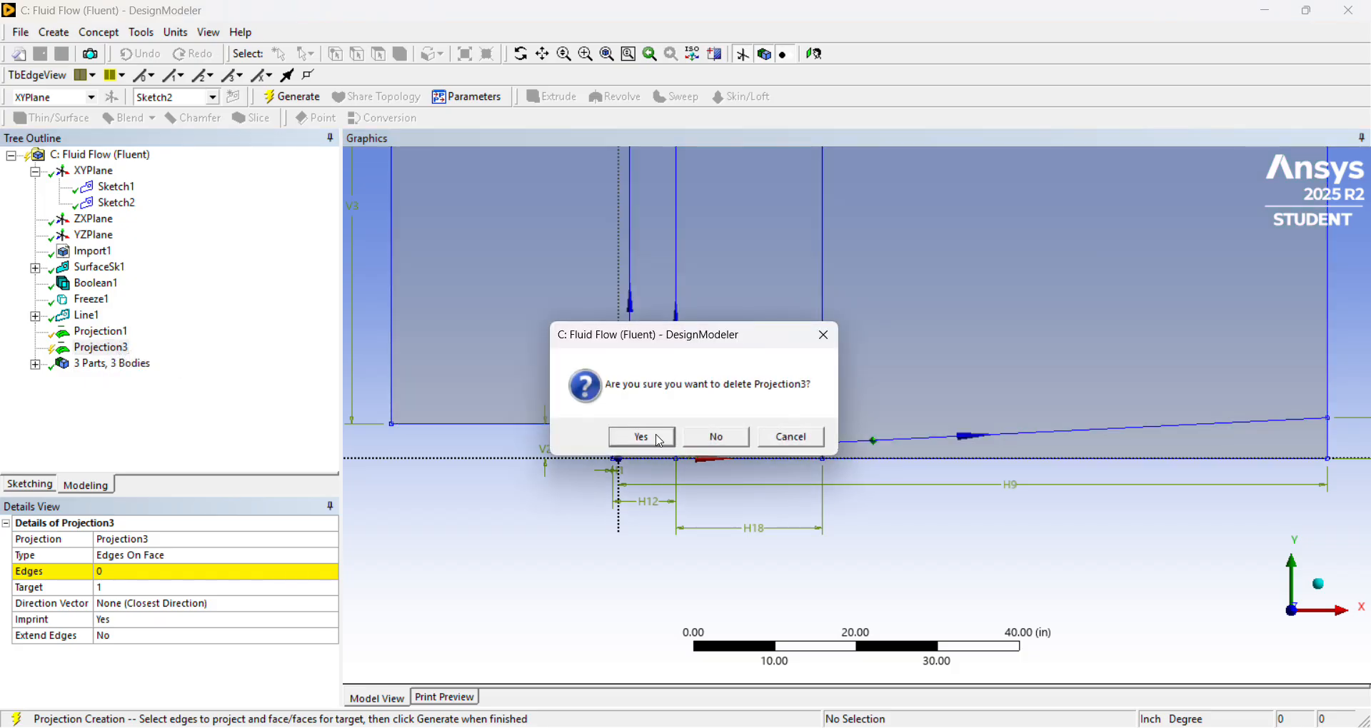
left_click(645, 438)
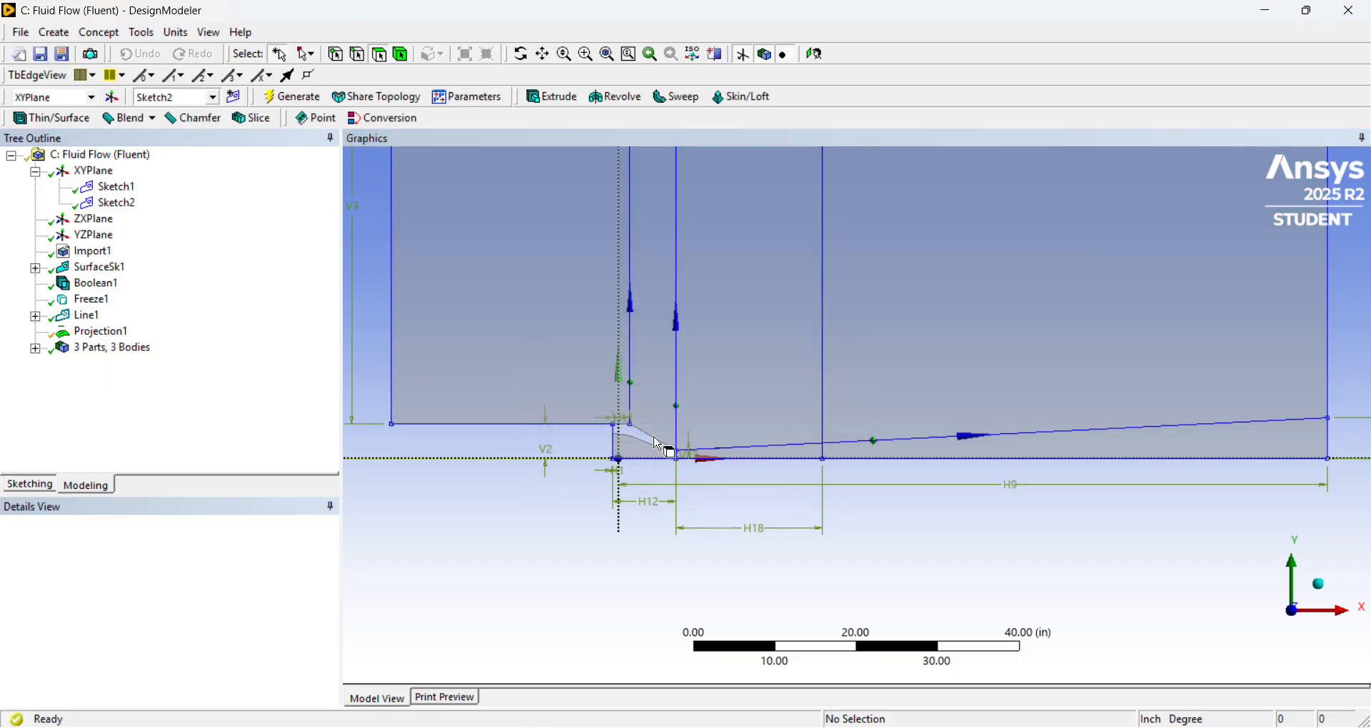
Start an Edges On Face projection with the short lower segment of the downstream vertical division line and the domain's outlet edge as its edges.
left_click(142, 33)
left_click(221, 345)
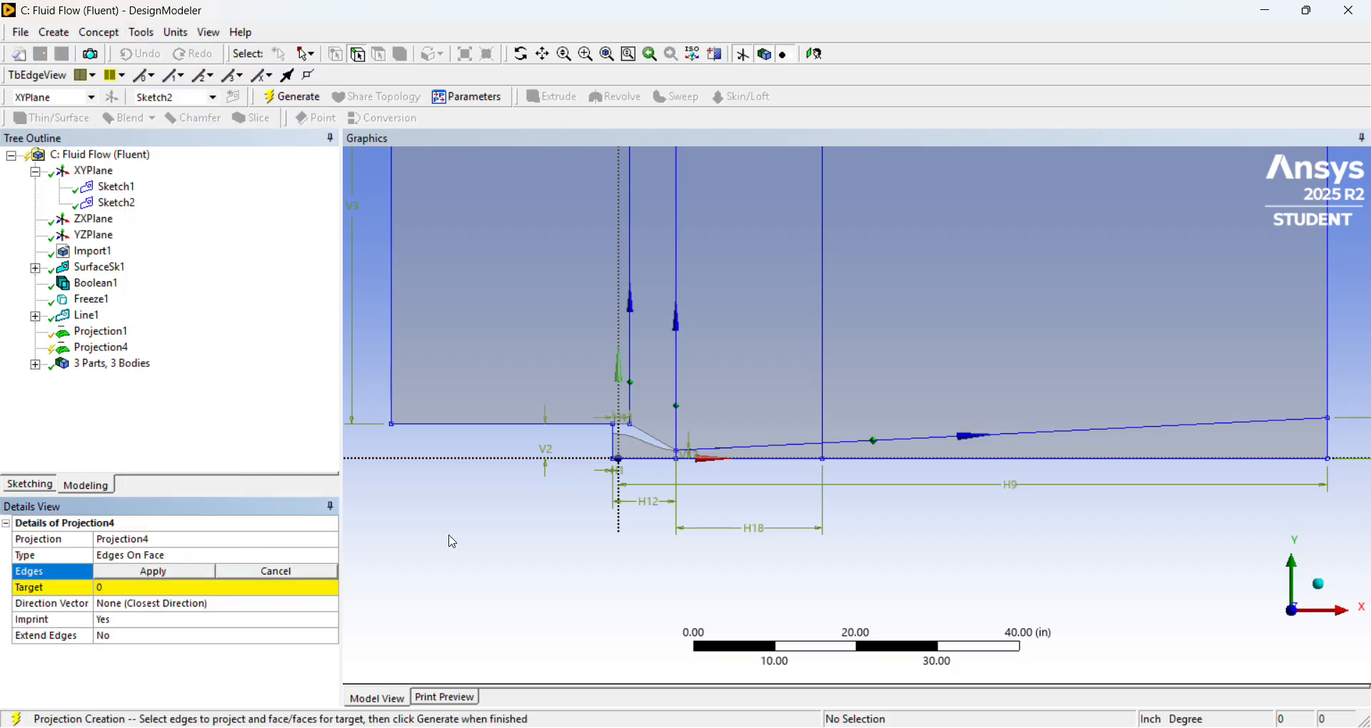
scroll(742, 479, "up", 1)
scroll(743, 479, "up", 2)
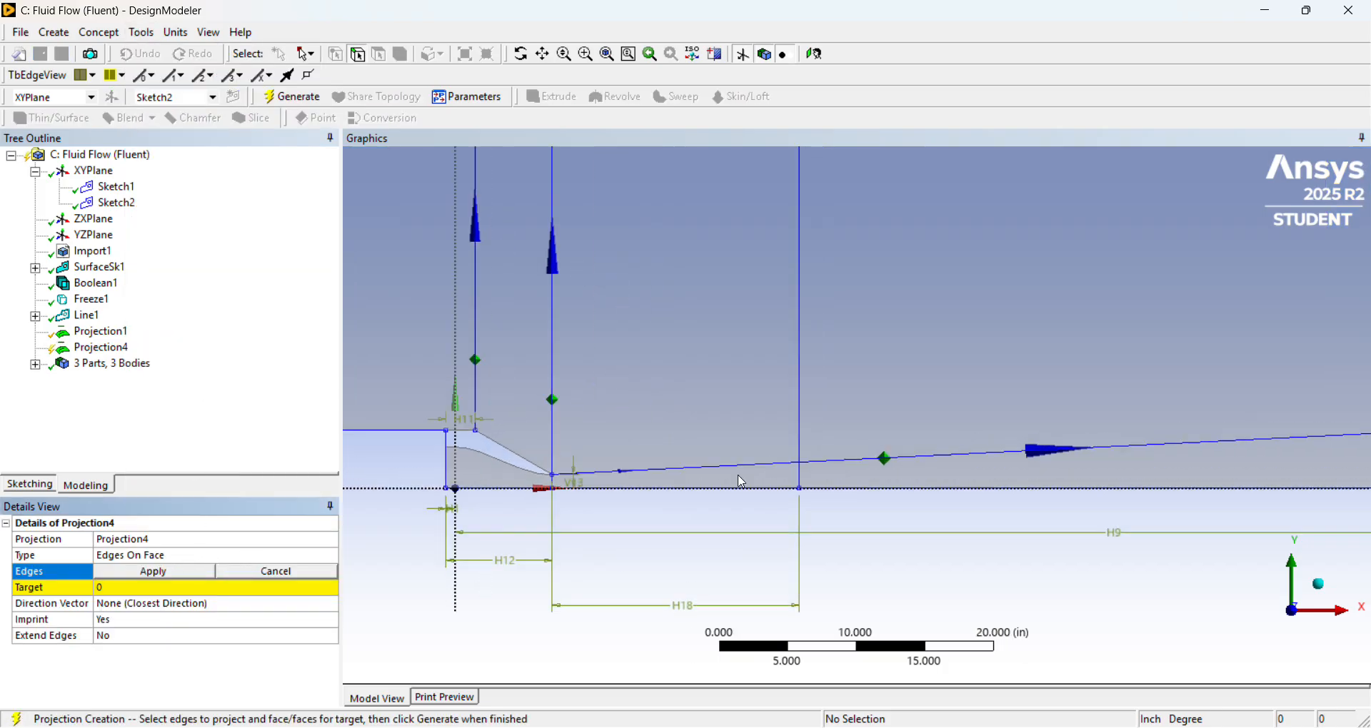
left_click(803, 481)
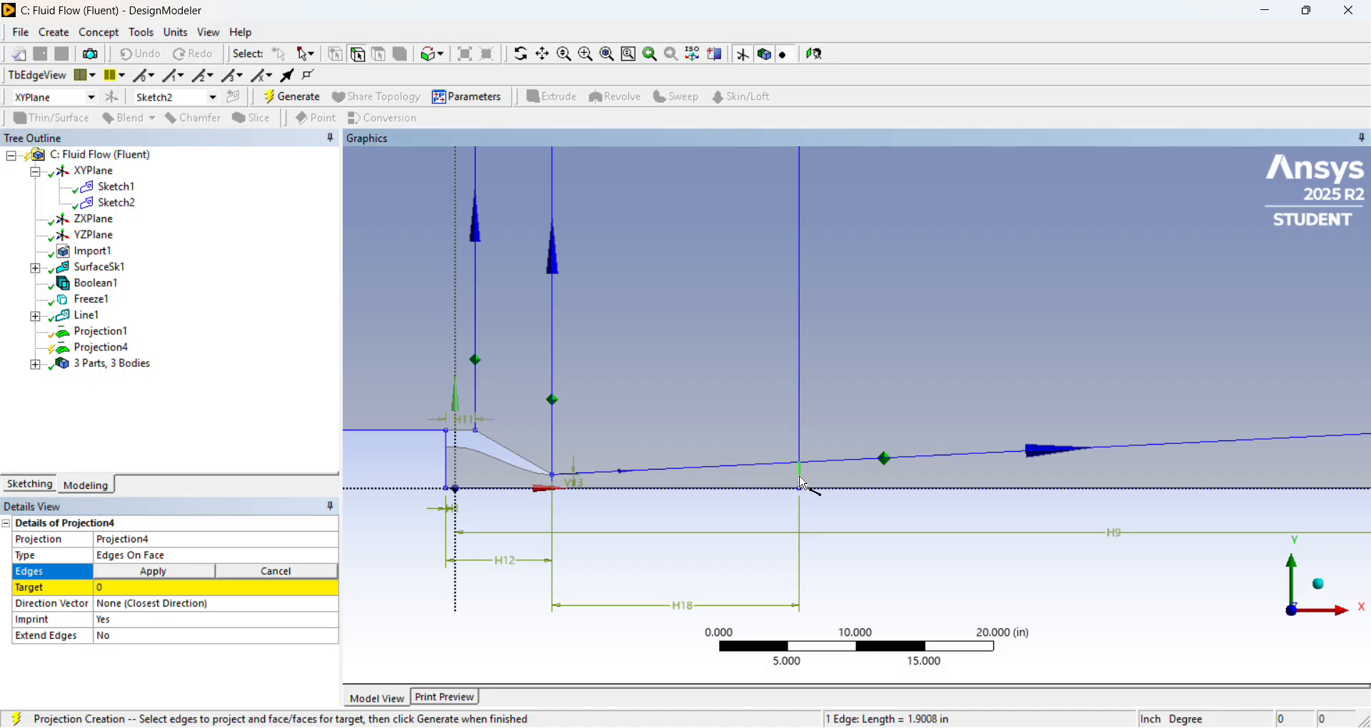
scroll(984, 504, "down", 1)
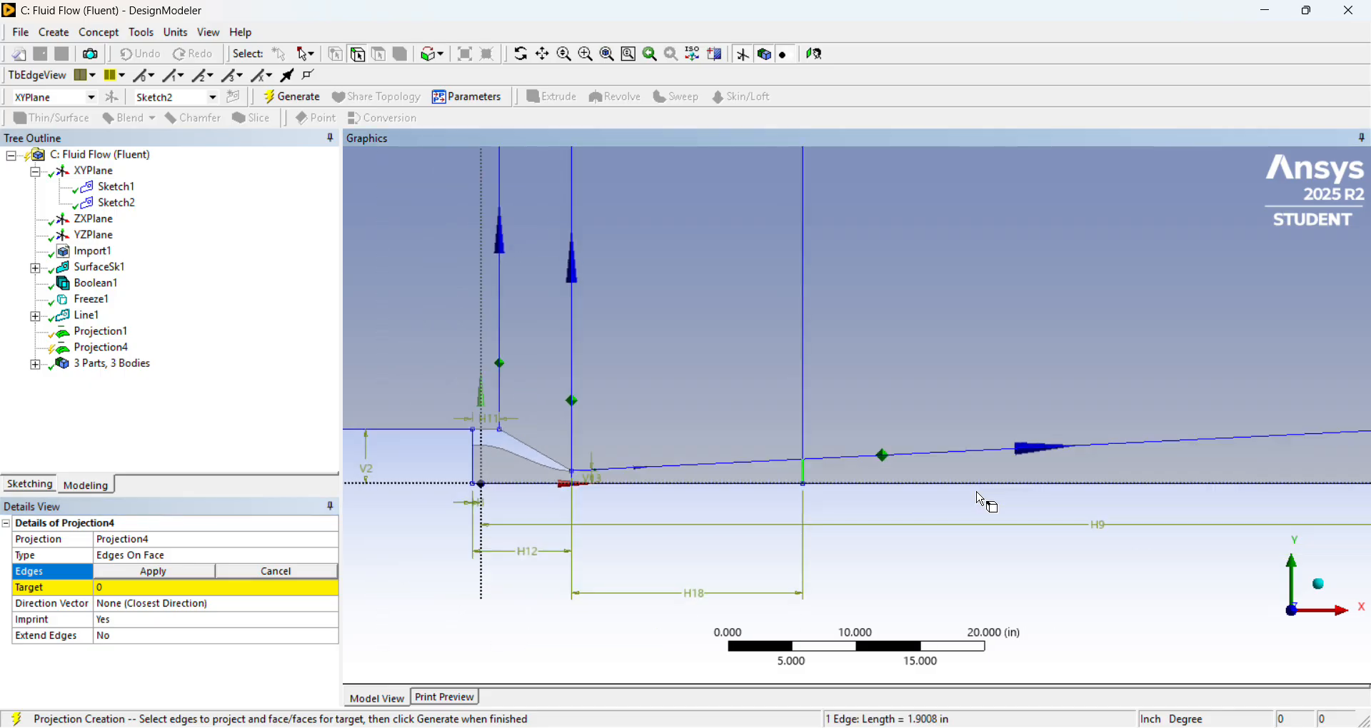
scroll(984, 504, "down", 3)
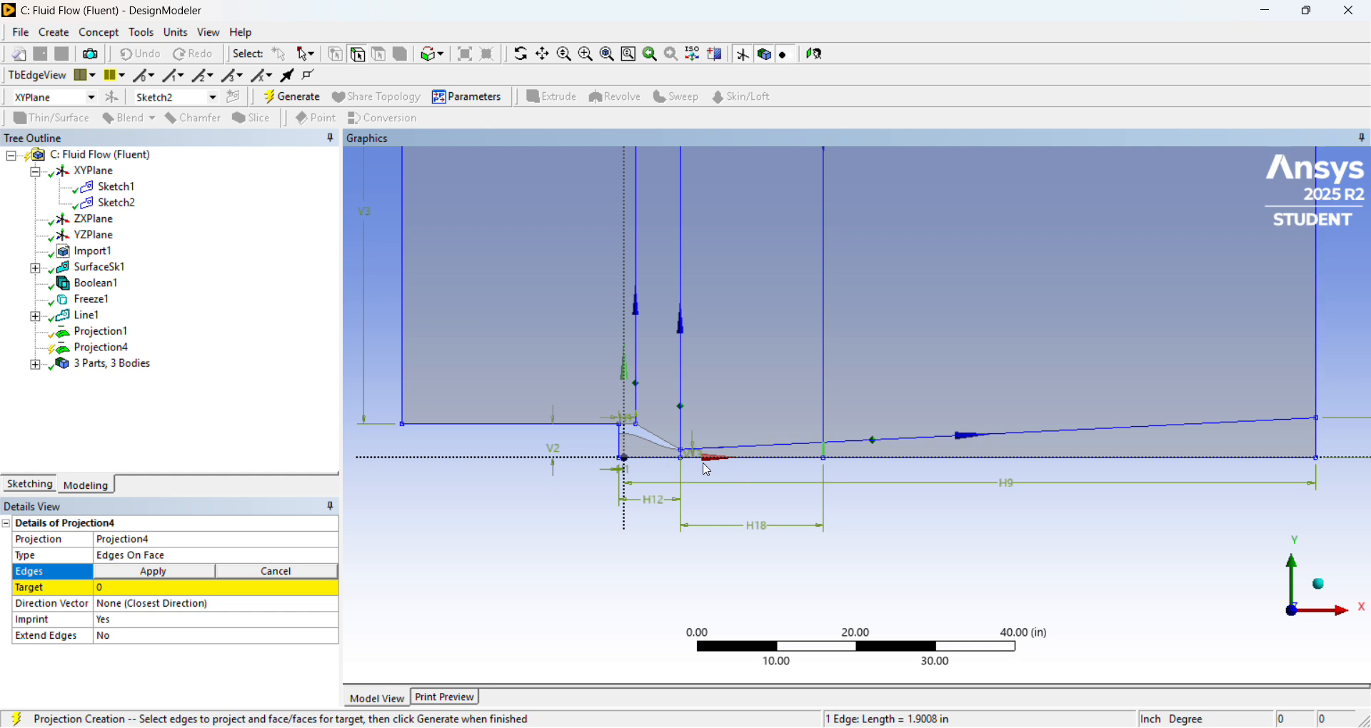
left_click(1322, 447, "ctrl")
left_click(153, 572)
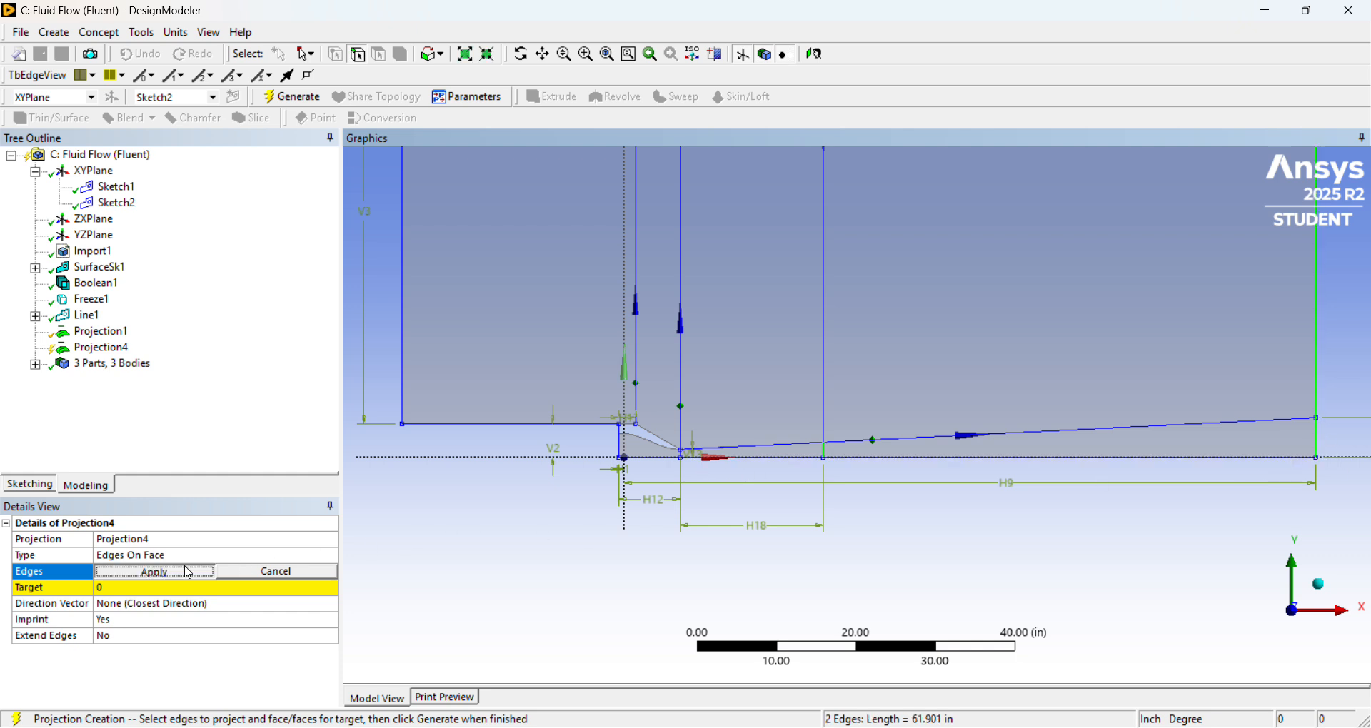
Set the flow domain face as the target, generate the projection, and select the domain face to check the split.
left_click(185, 587)
left_click(978, 452)
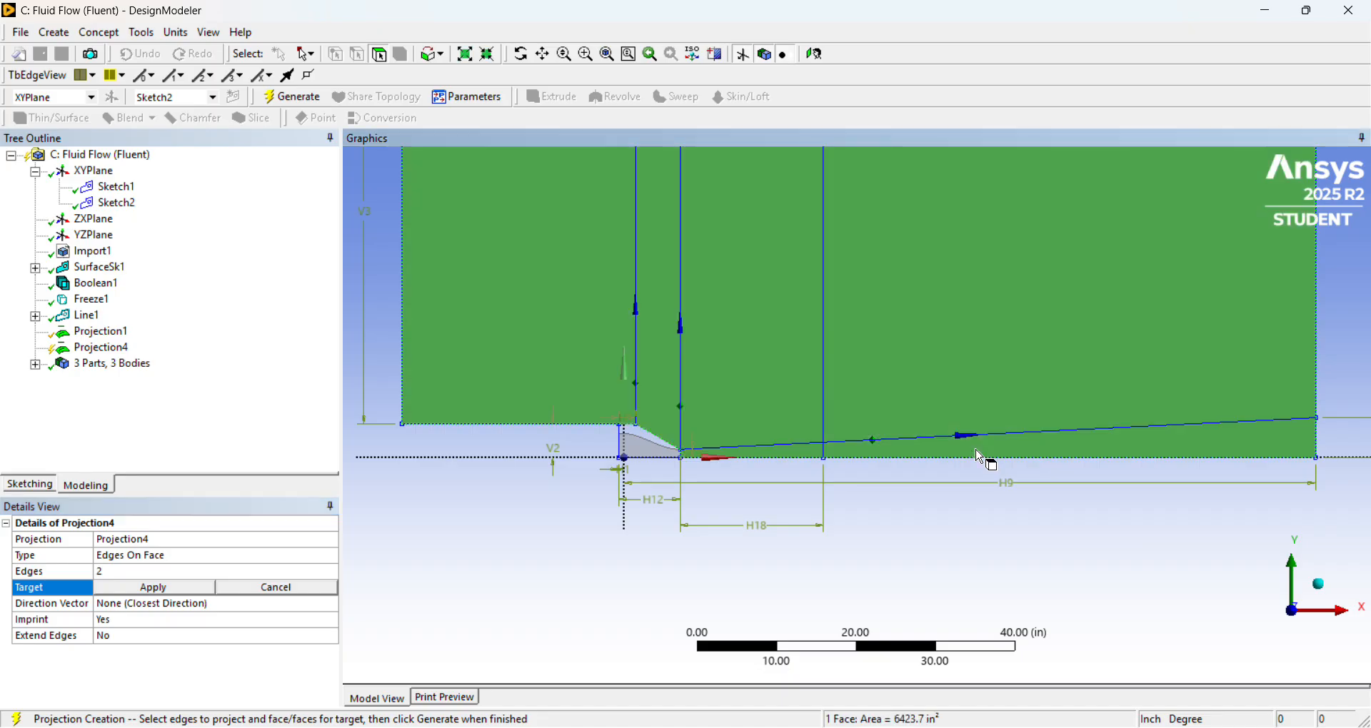
left_click(154, 590)
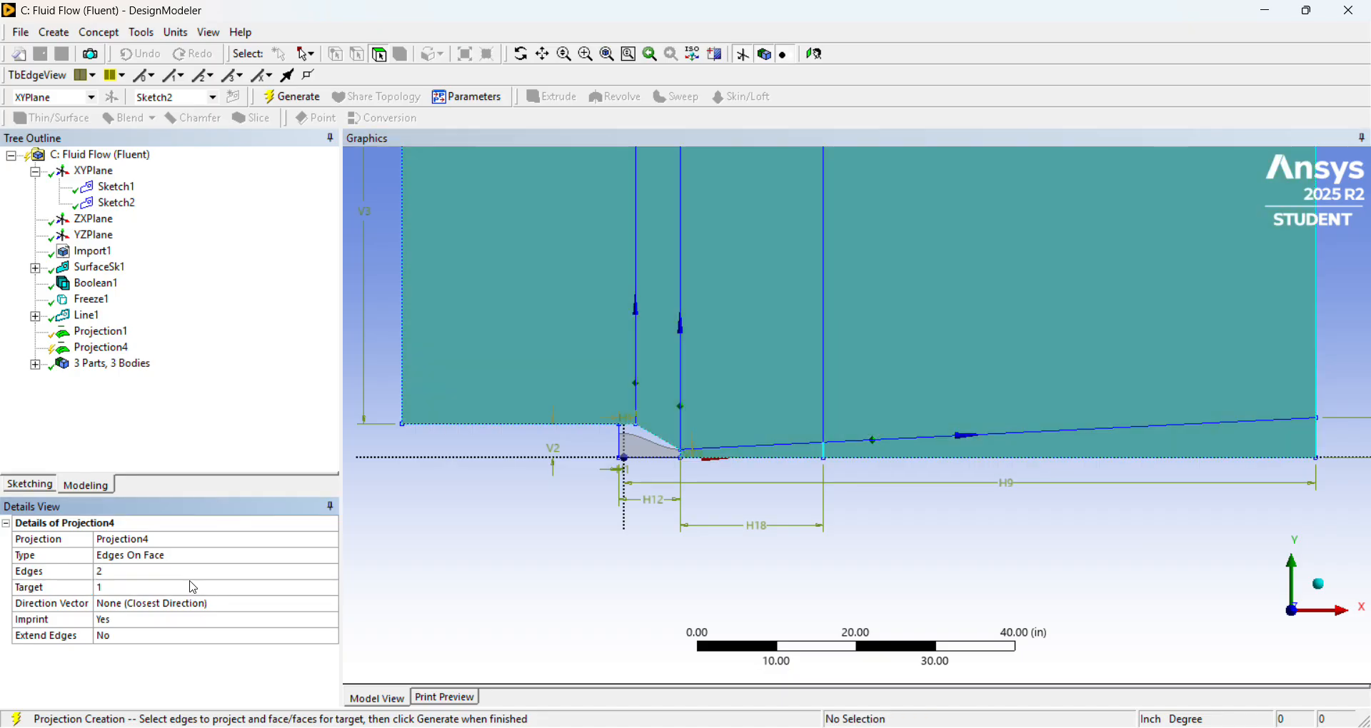
right_click(97, 349)
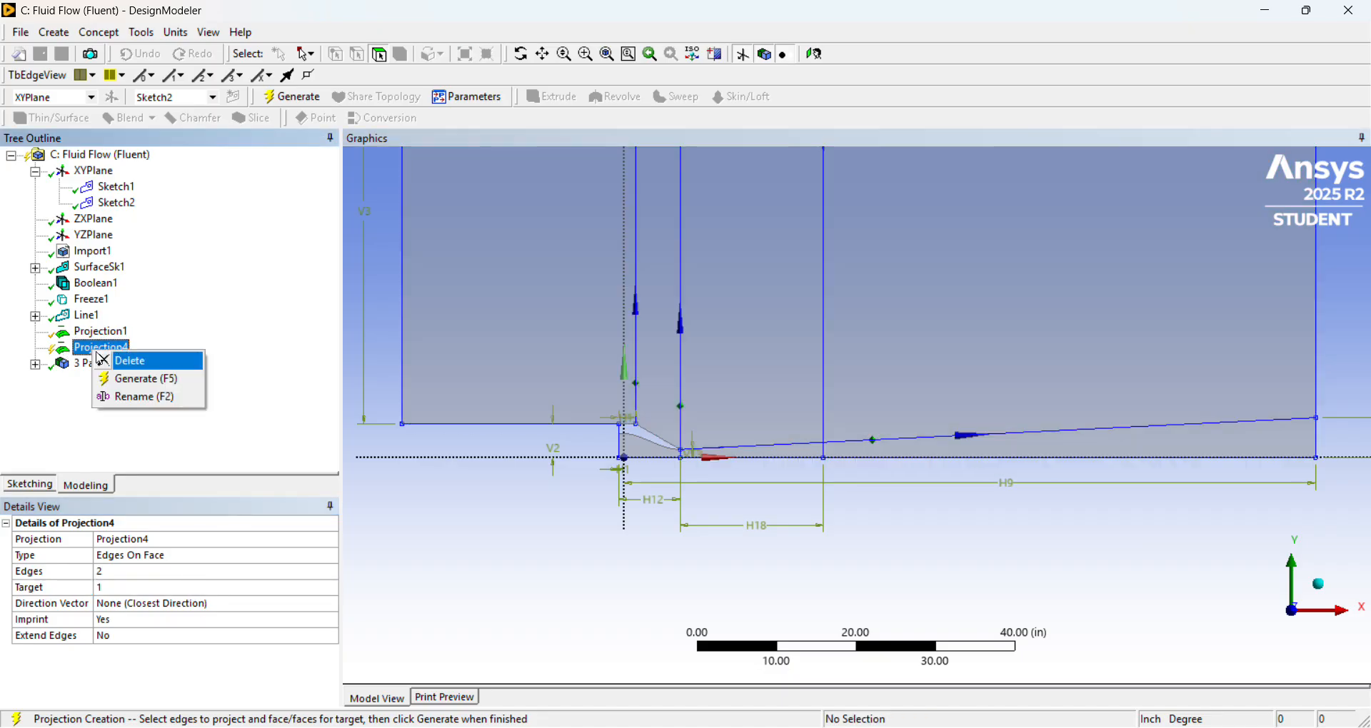
left_click(137, 379)
left_click(791, 455)
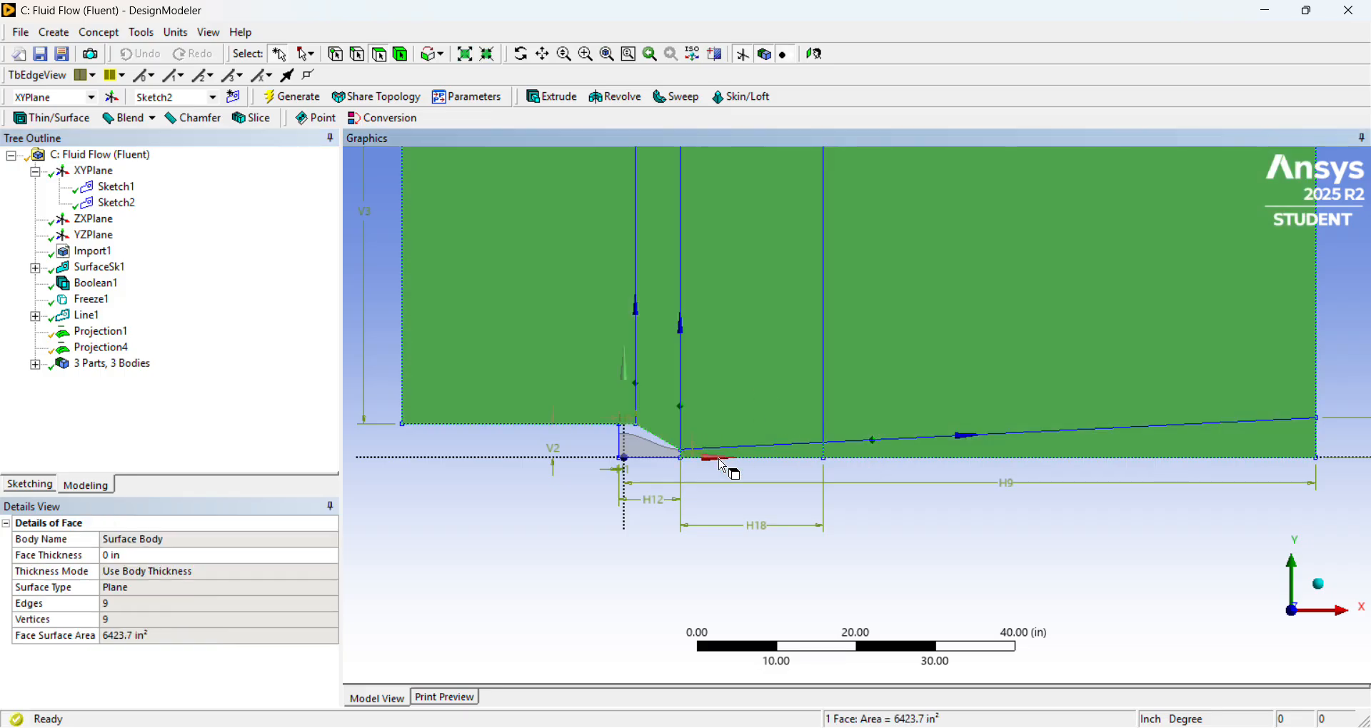
Delete the newly generated edge projection, keeping the earlier nozzle projection.
left_click(100, 352)
right_click(100, 357)
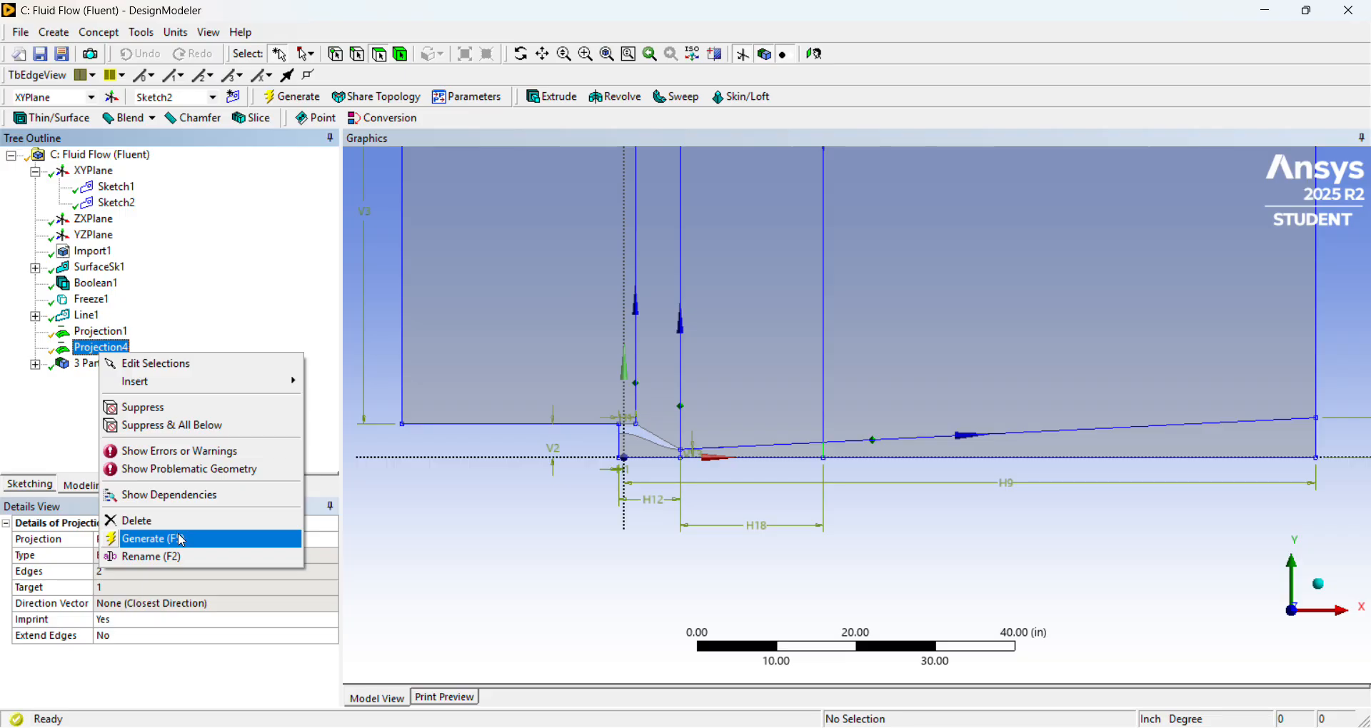
left_click(132, 525)
left_click(635, 437)
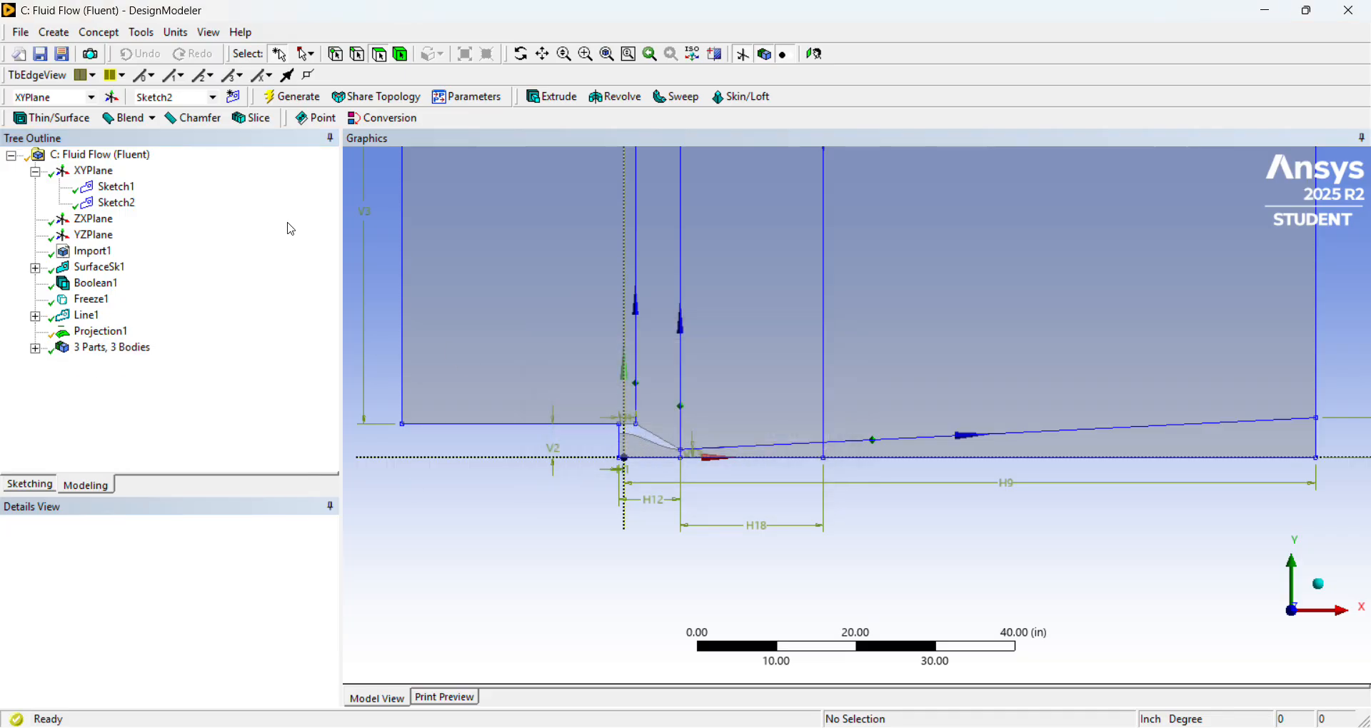
Start an Edges On Face projection and set the vertical division lines at the nozzle exit and downstream of it as the edges.
left_click(141, 33)
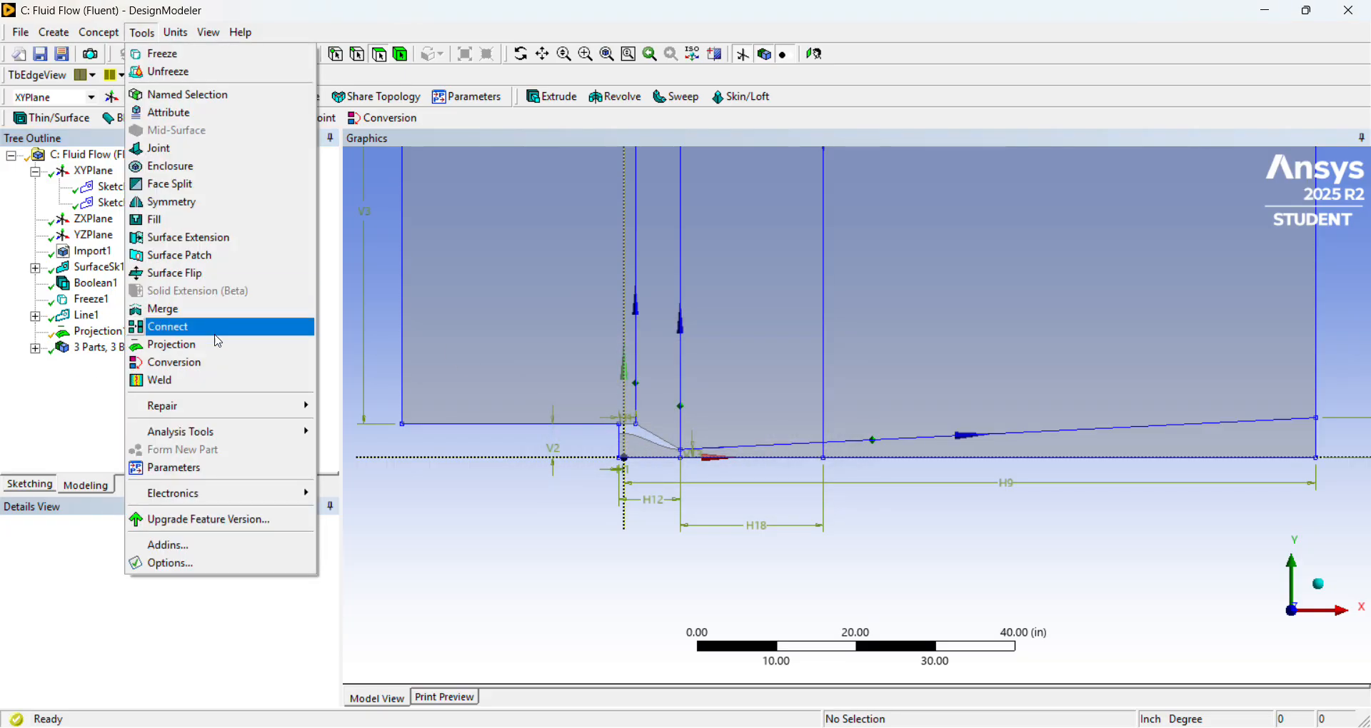
left_click(168, 345)
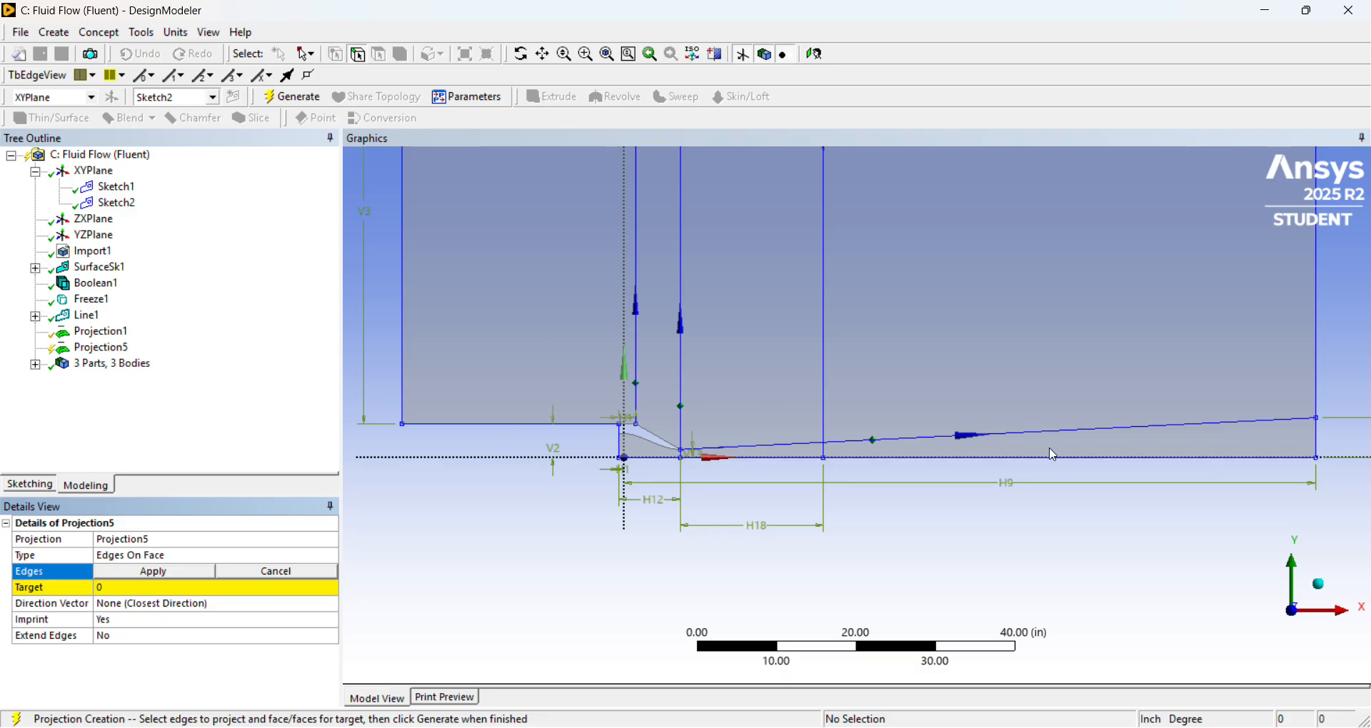
scroll(979, 437, "up", 3)
scroll(871, 402, "down", 3)
scroll(871, 402, "down", 1)
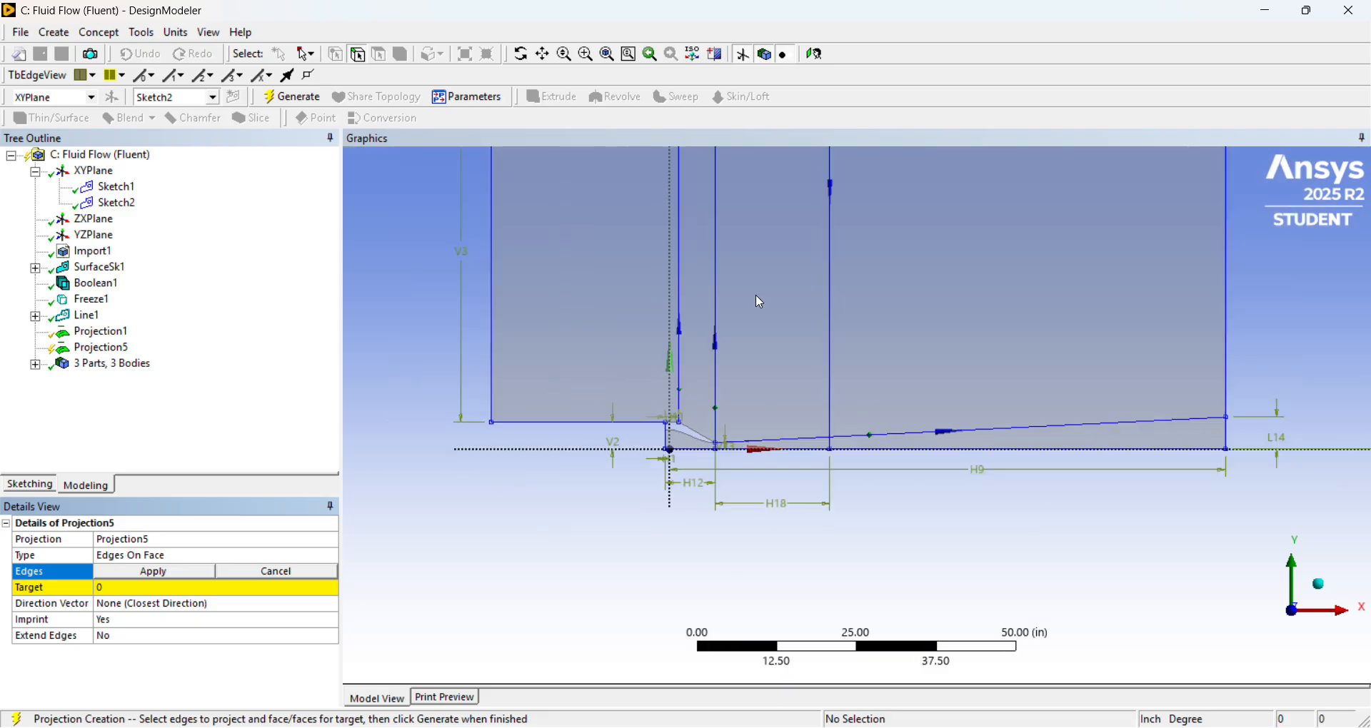
scroll(877, 276, "down", 1)
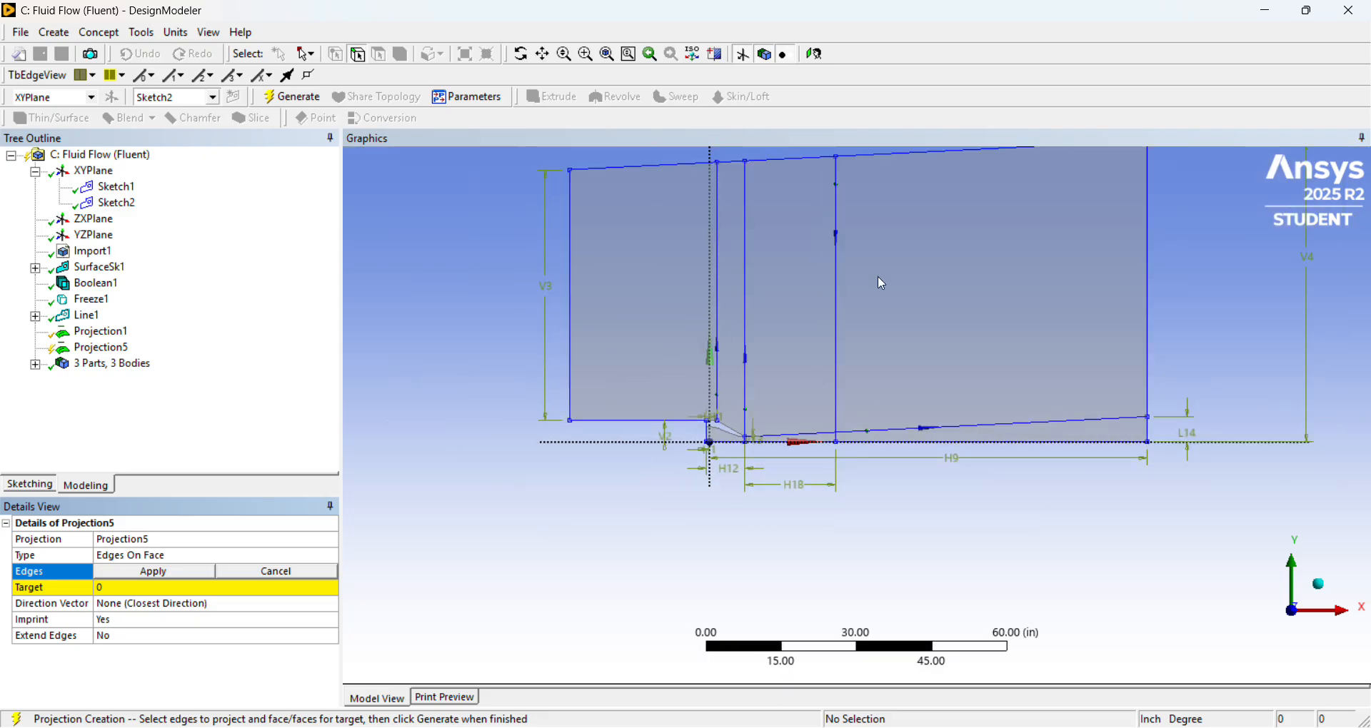
left_click(839, 318)
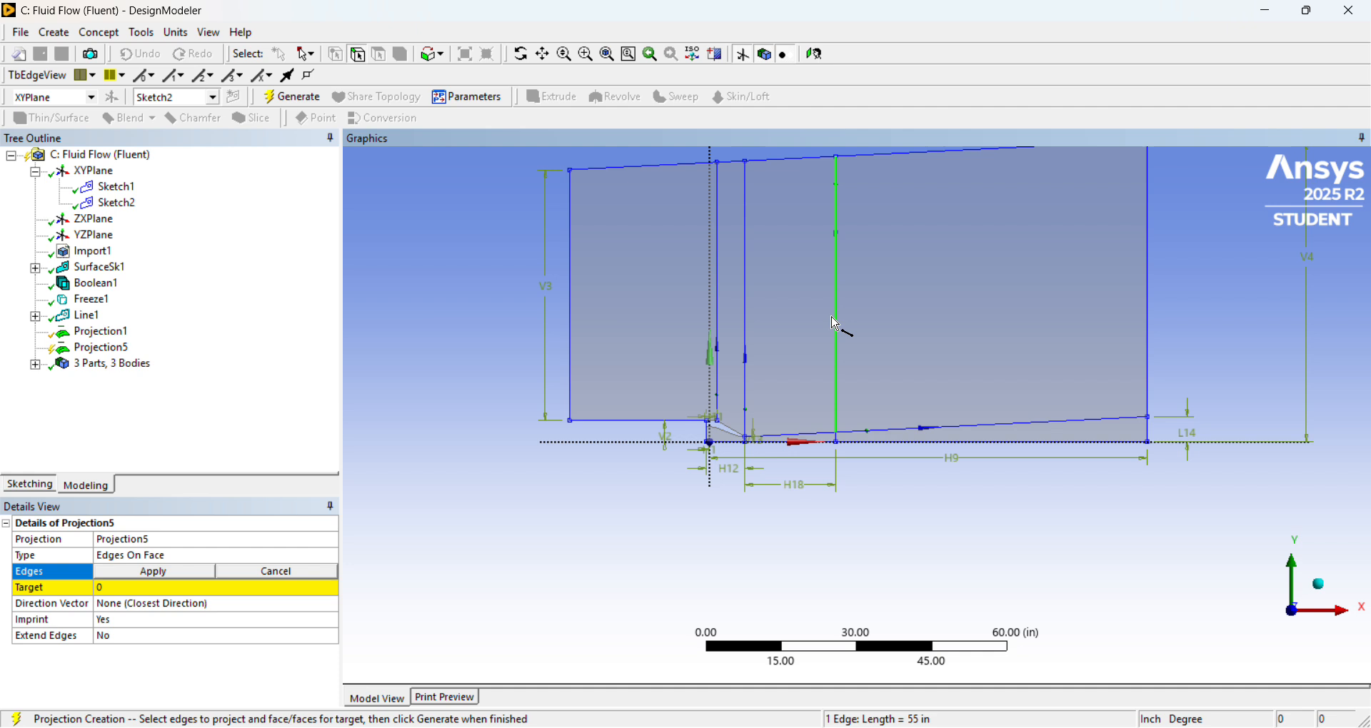
left_click(746, 329, "ctrl")
left_click(172, 573)
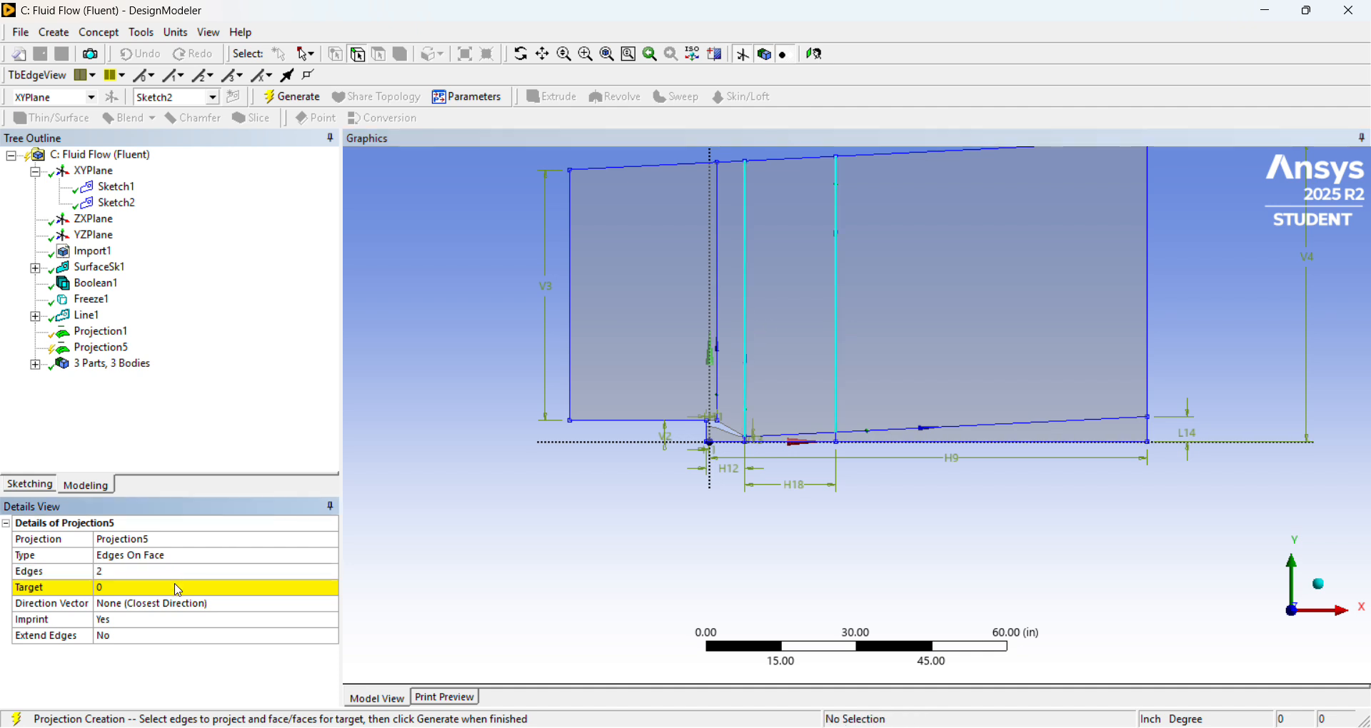
Set the flow domain face as the projection's target, generate the projection, and select the faces on either side to check the split.
left_click(178, 591)
left_click(787, 338)
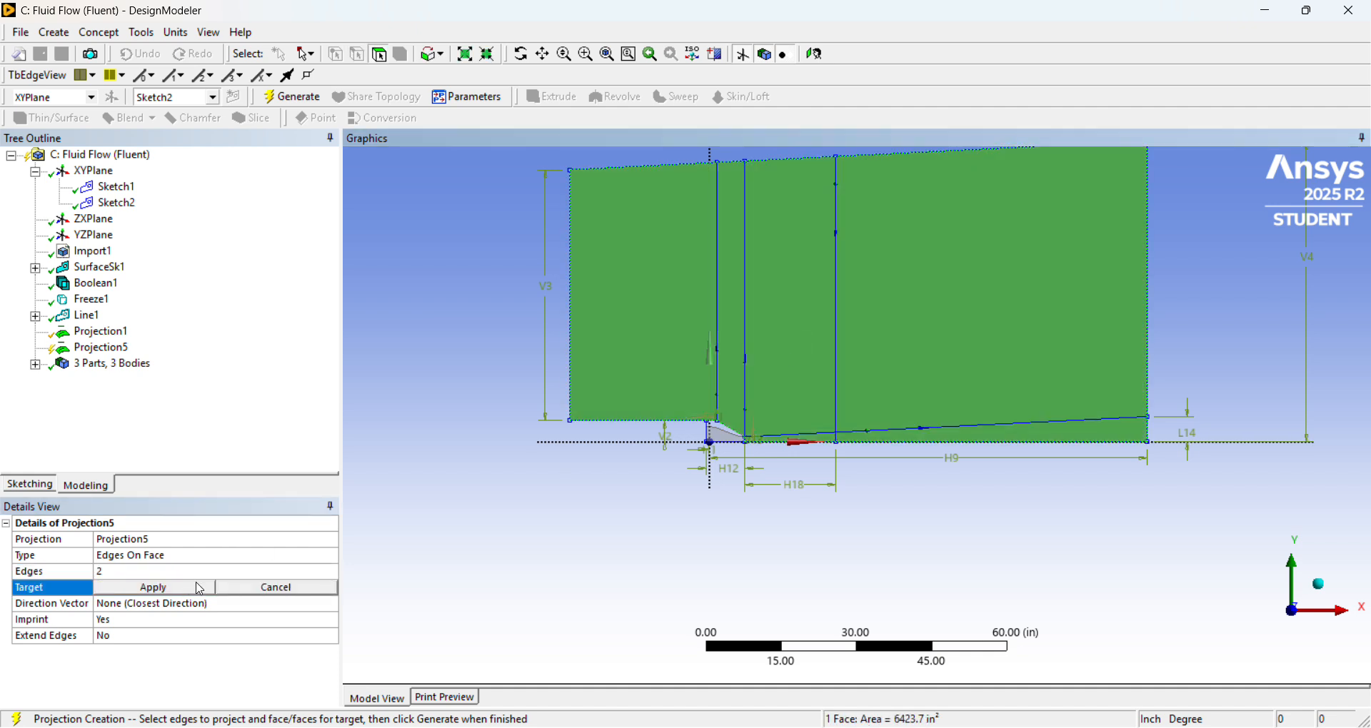
left_click(153, 590)
left_click(104, 349)
right_click(121, 352)
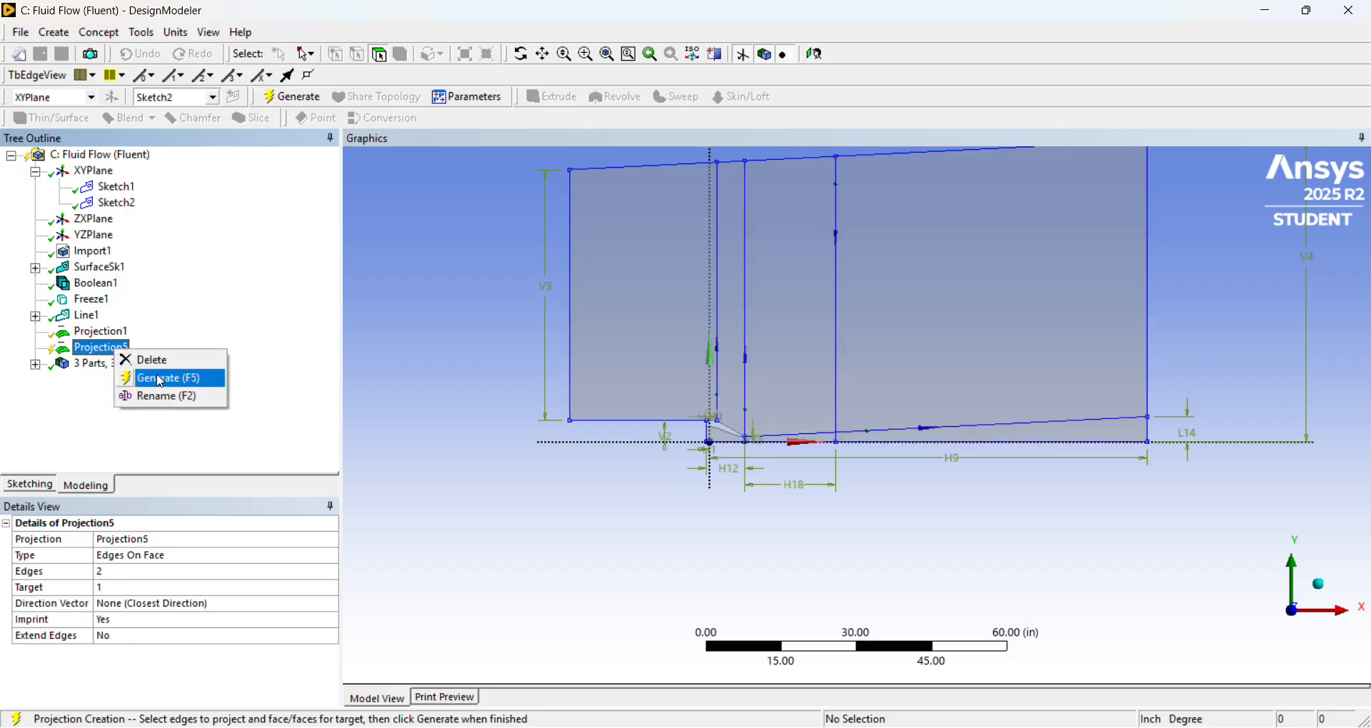
left_click(154, 375)
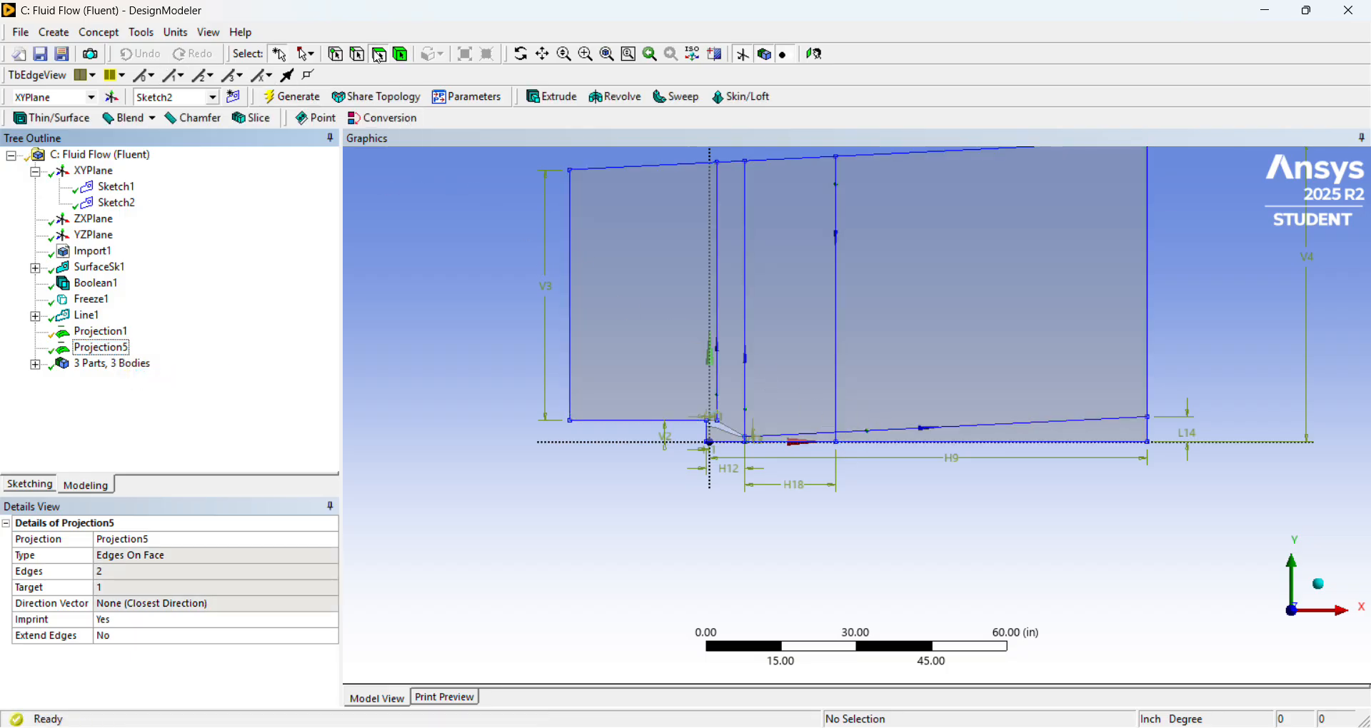
left_click(787, 366)
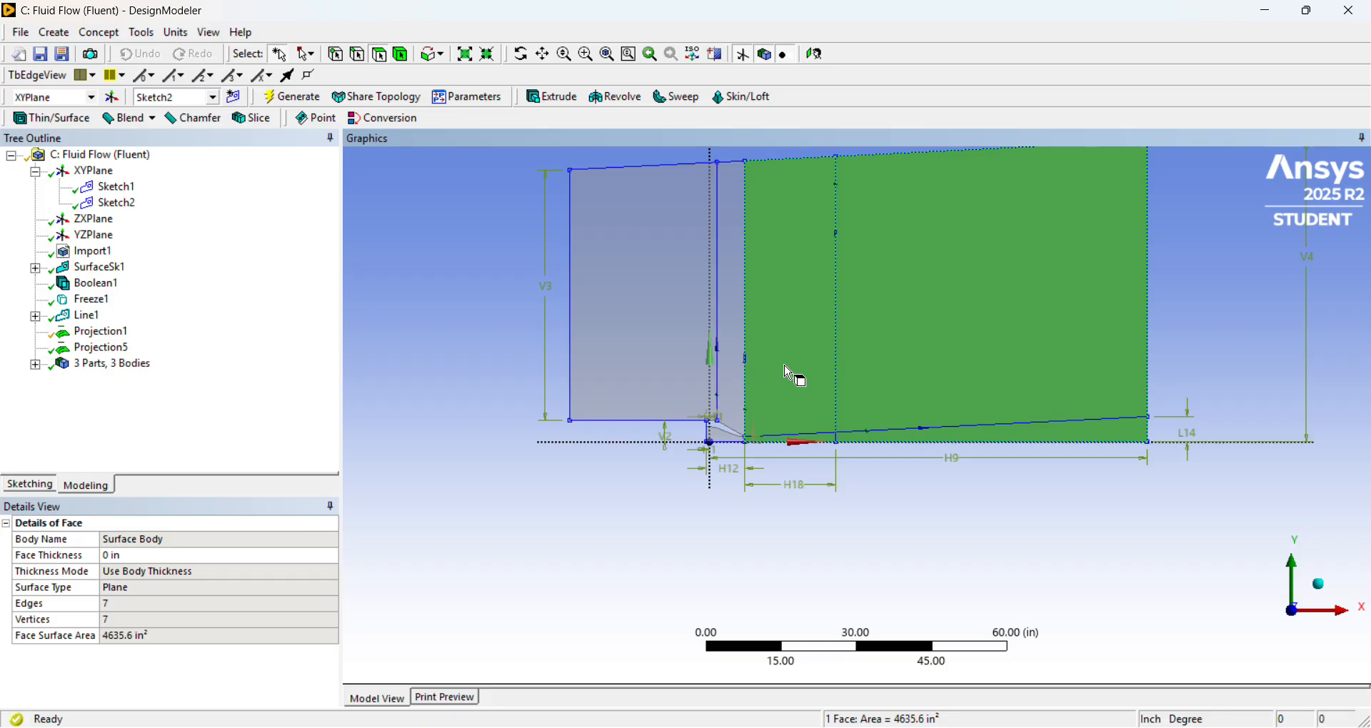
left_click(636, 309)
left_click(898, 313)
left_click(766, 534)
Start an Edges On Face projection with the sloped line beyond the downstream vertical division and the domain's bottom axis edge as edges.
left_click(140, 33)
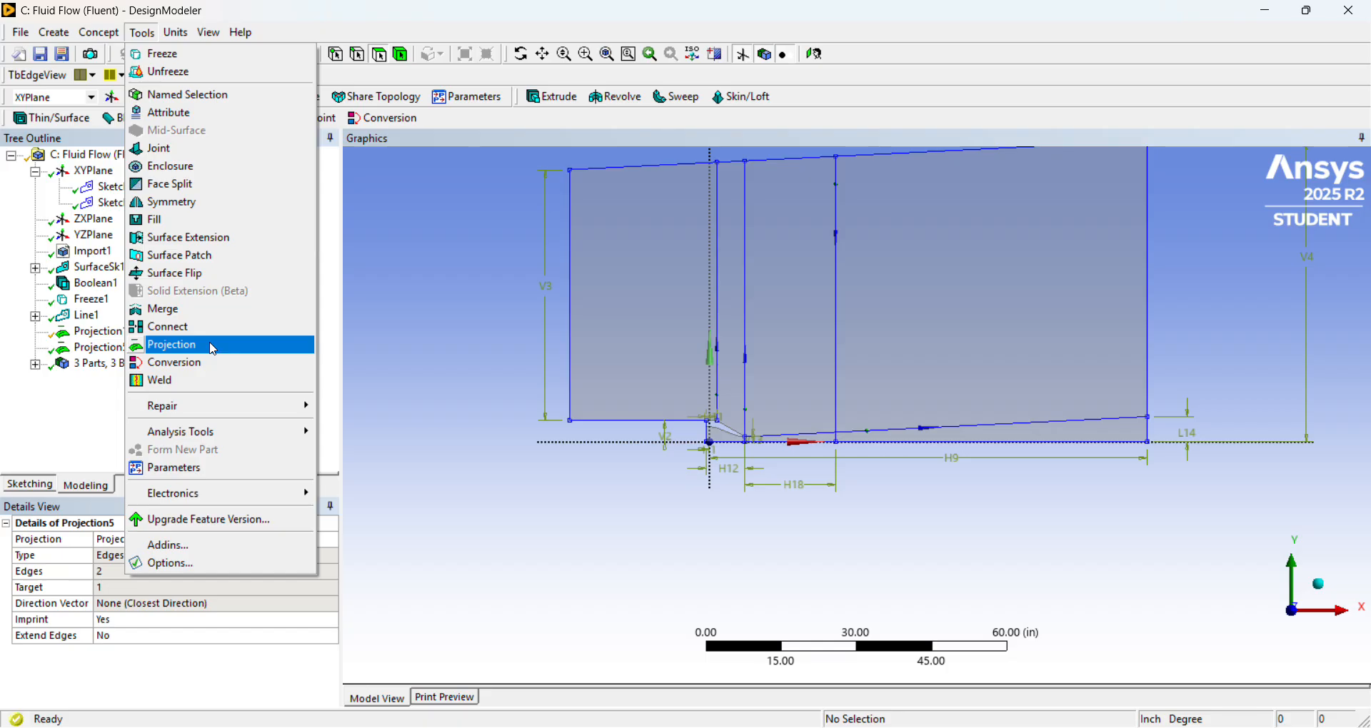
left_click(214, 350)
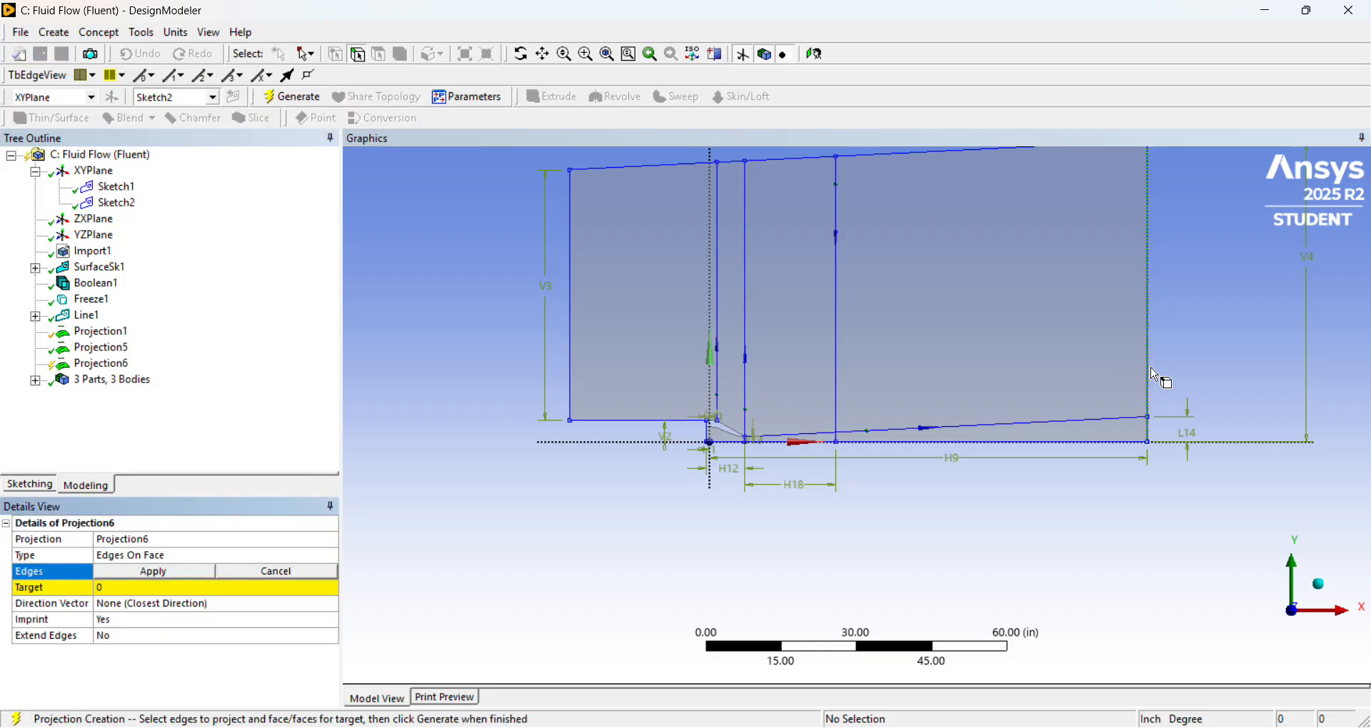
left_click(992, 435)
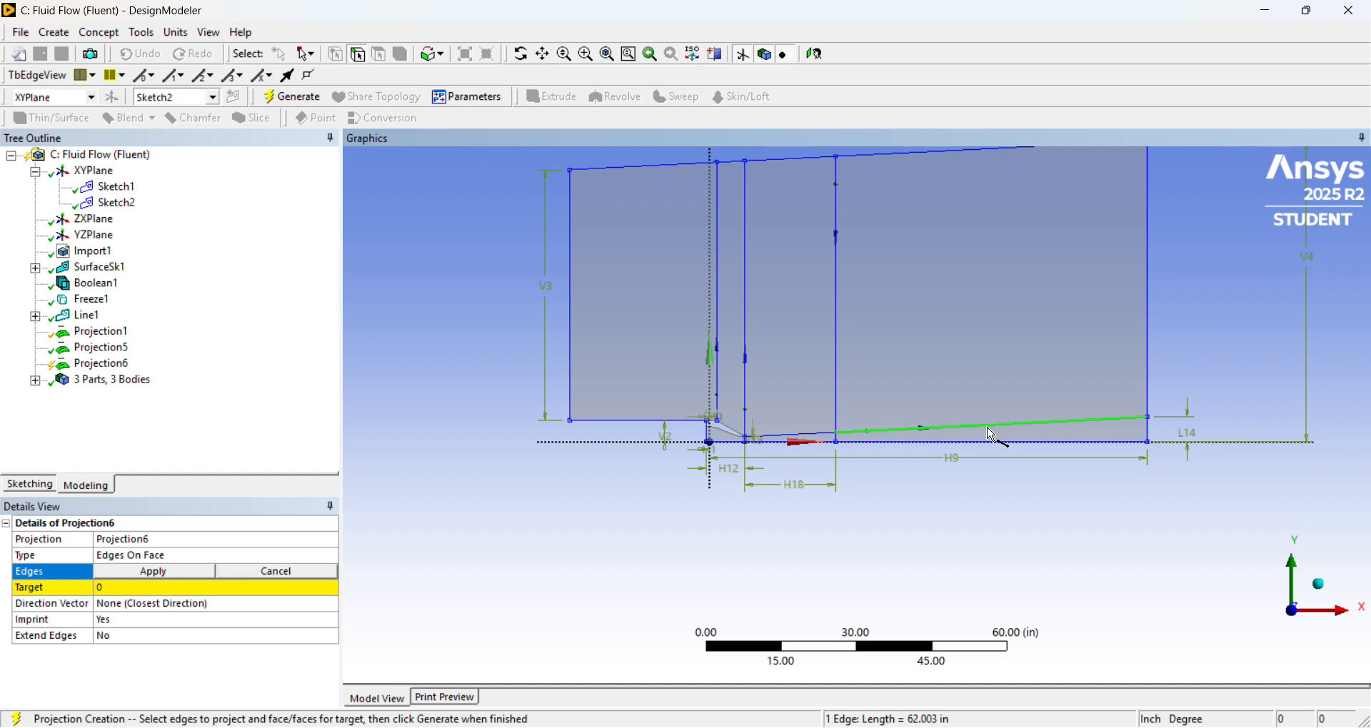
left_click(992, 443, "ctrl")
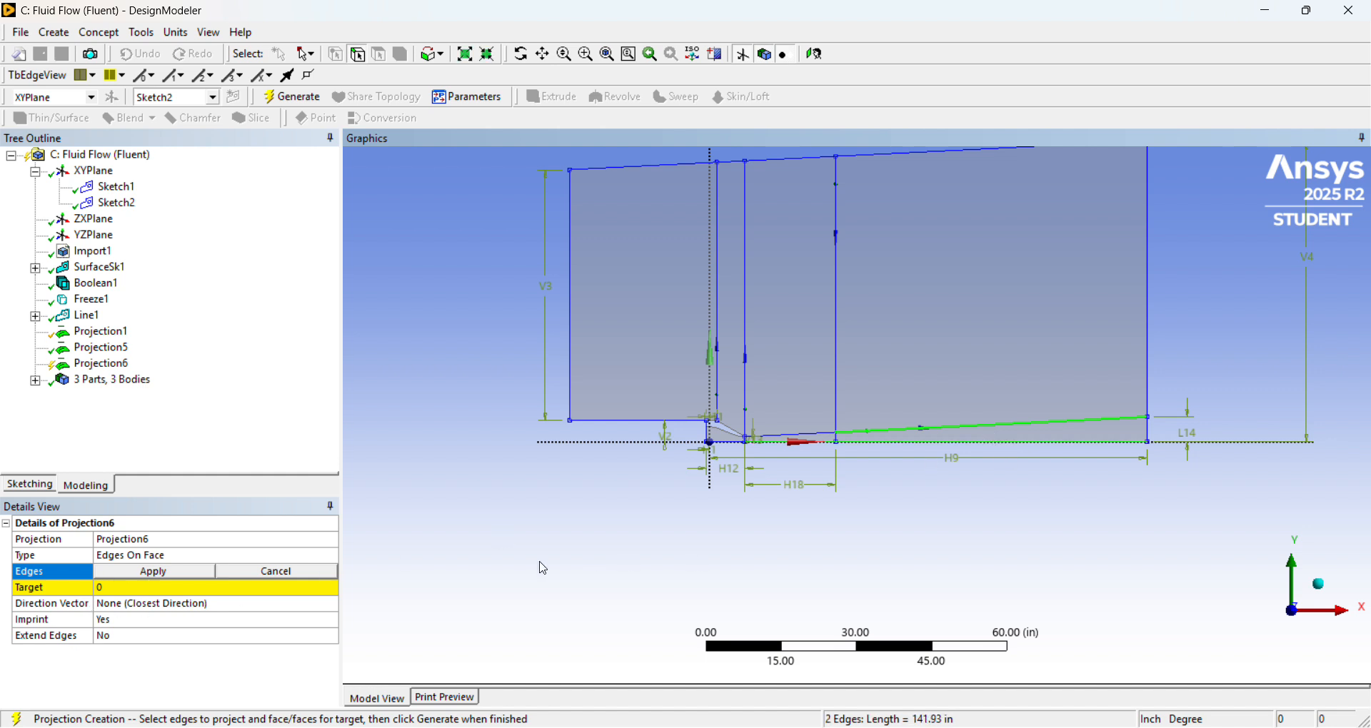
left_click(160, 572)
Set the domain face downstream of the nozzle exit as the target, generate the projection, and select the face below the sloped line to check the split.
left_click(166, 590)
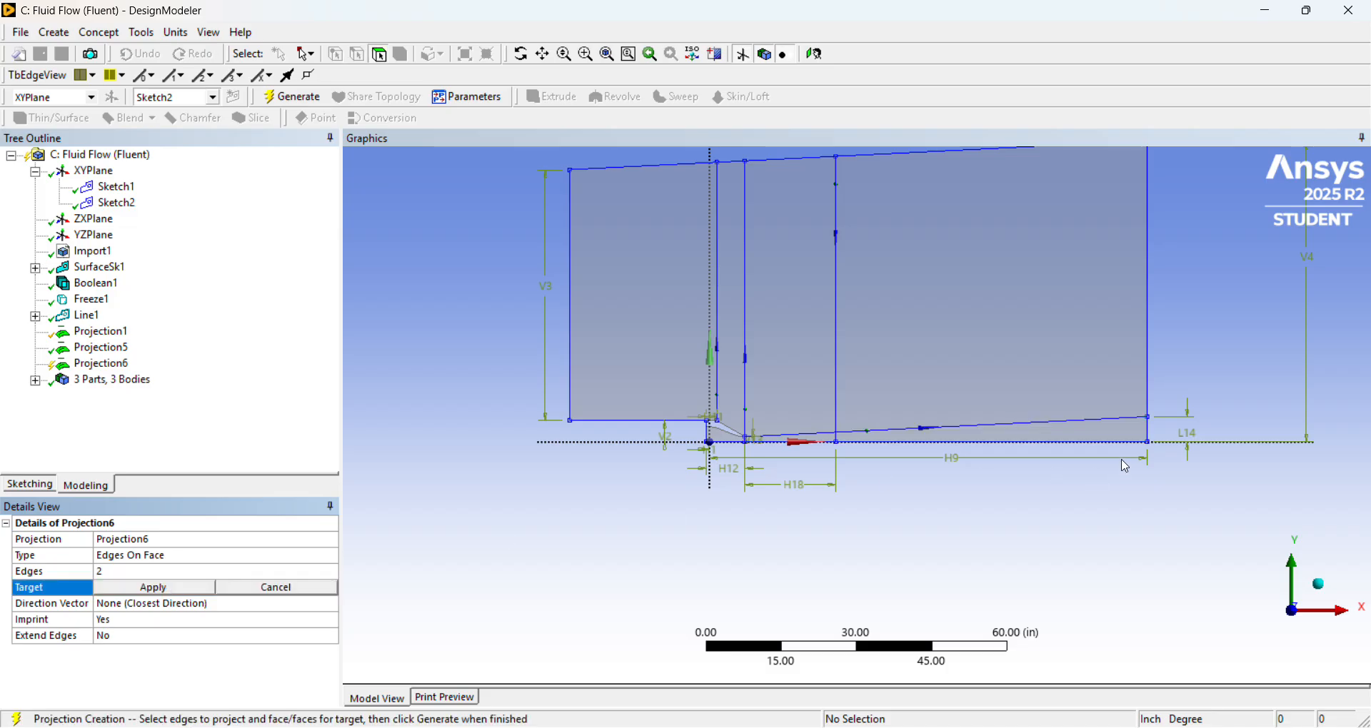
left_click(1098, 437)
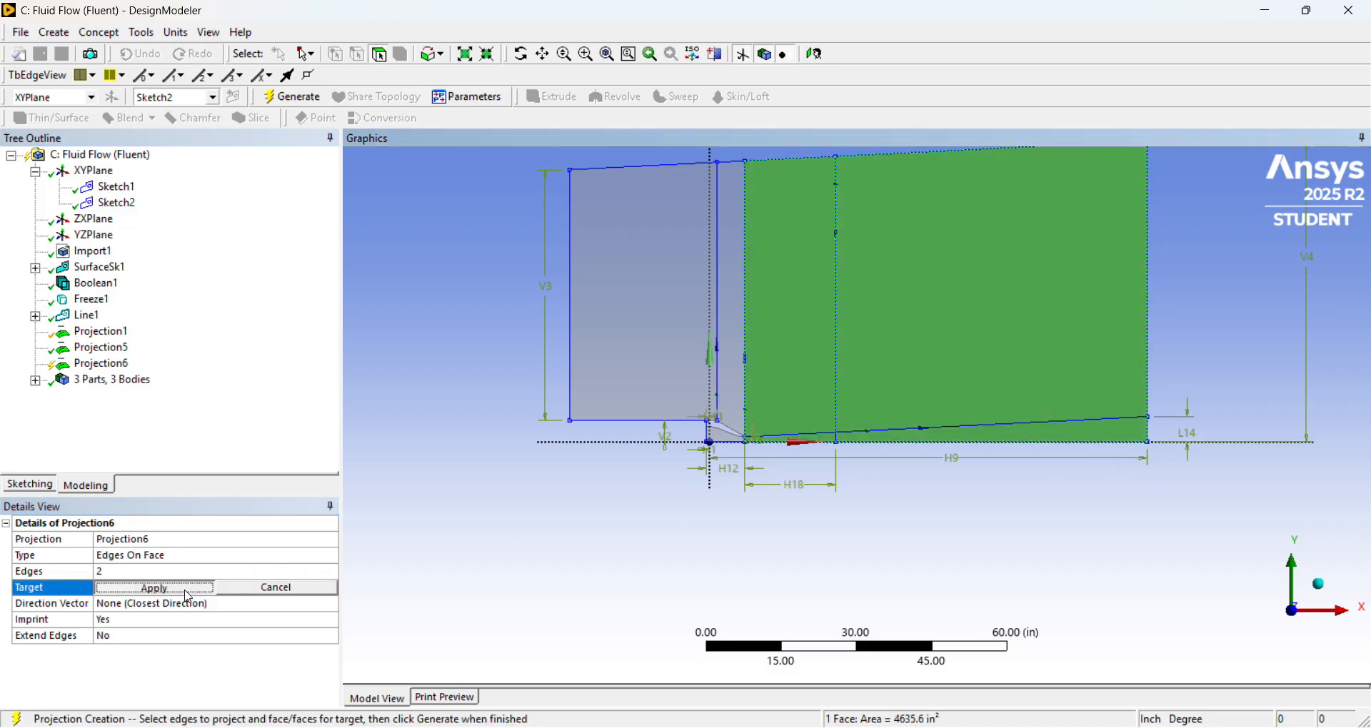
left_click(154, 587)
right_click(130, 368)
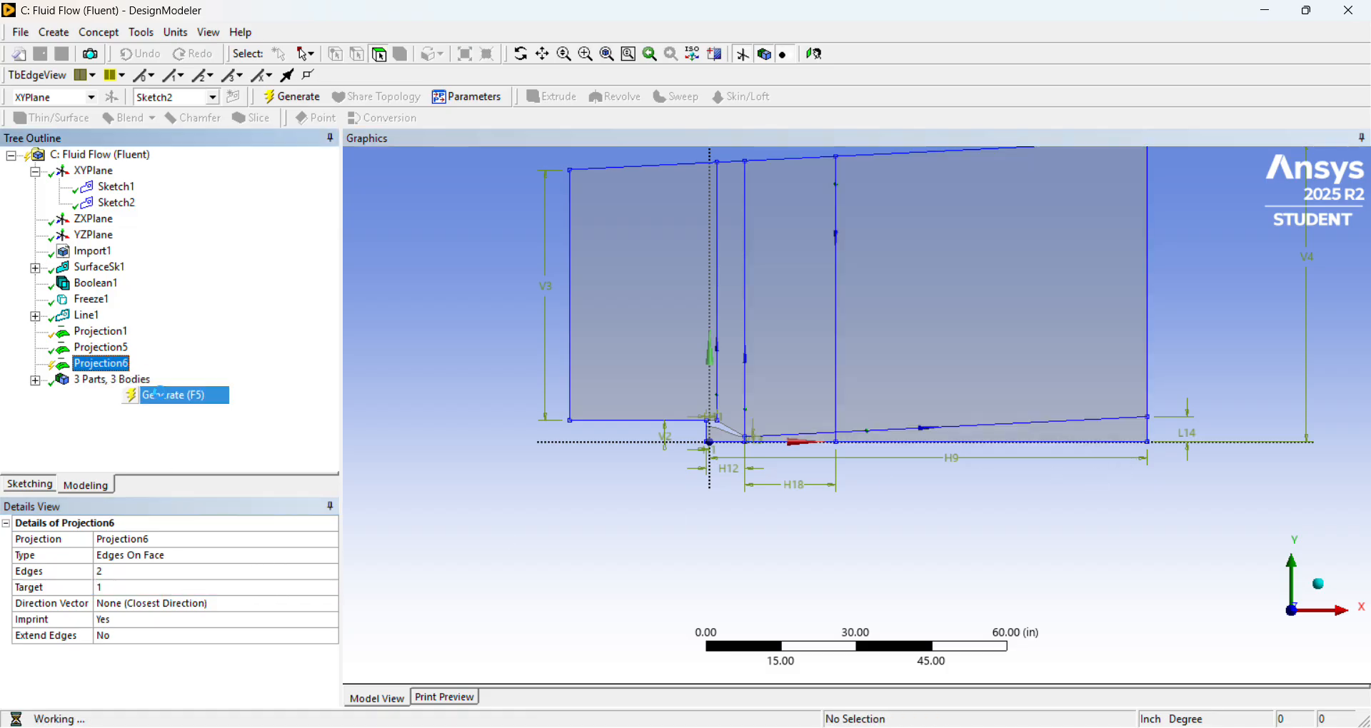
left_click(157, 395)
left_click(967, 439)
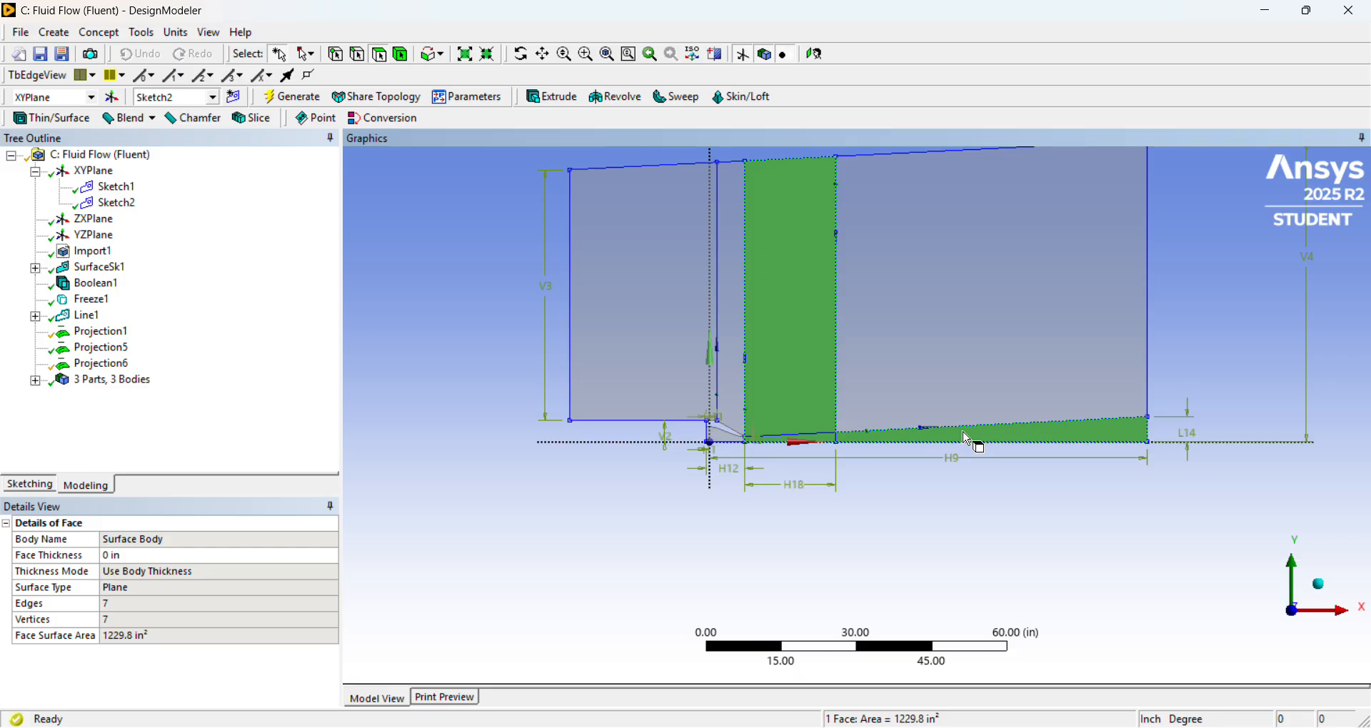
scroll(843, 448, "up", 2)
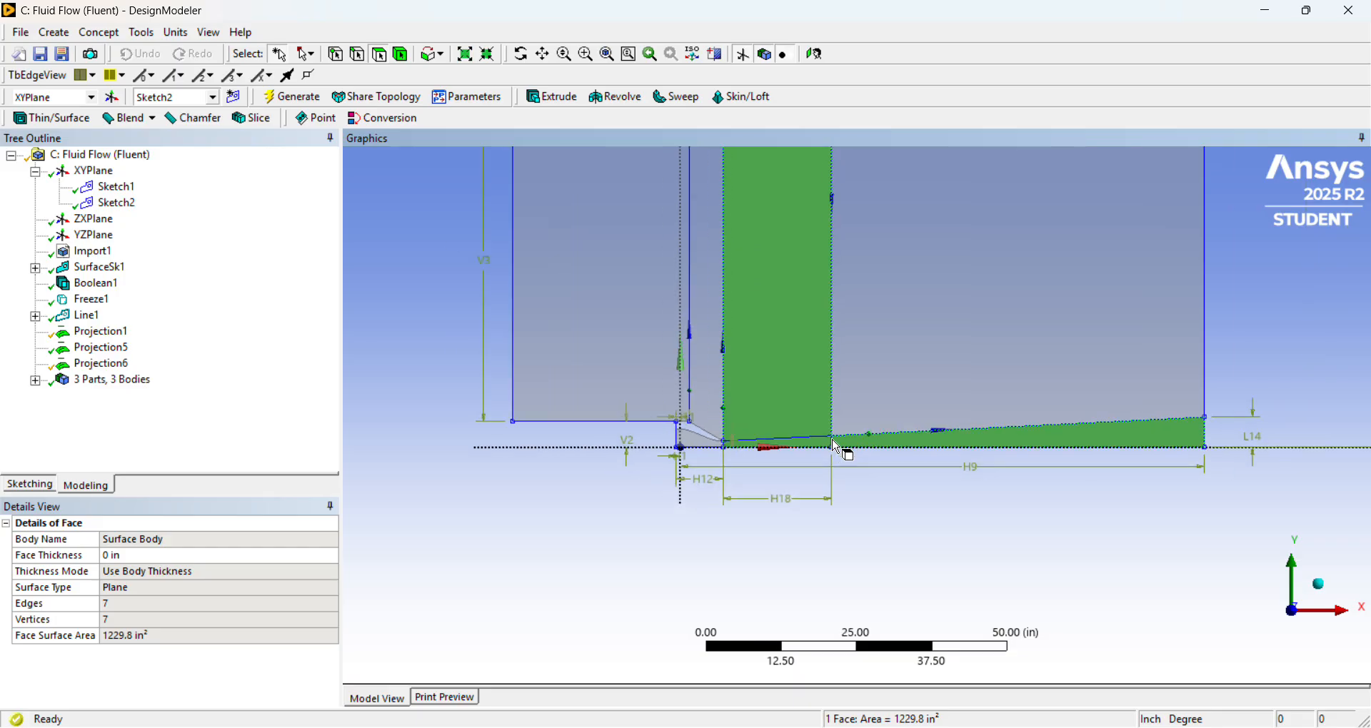
scroll(839, 447, "down", 3)
scroll(839, 450, "up", 1)
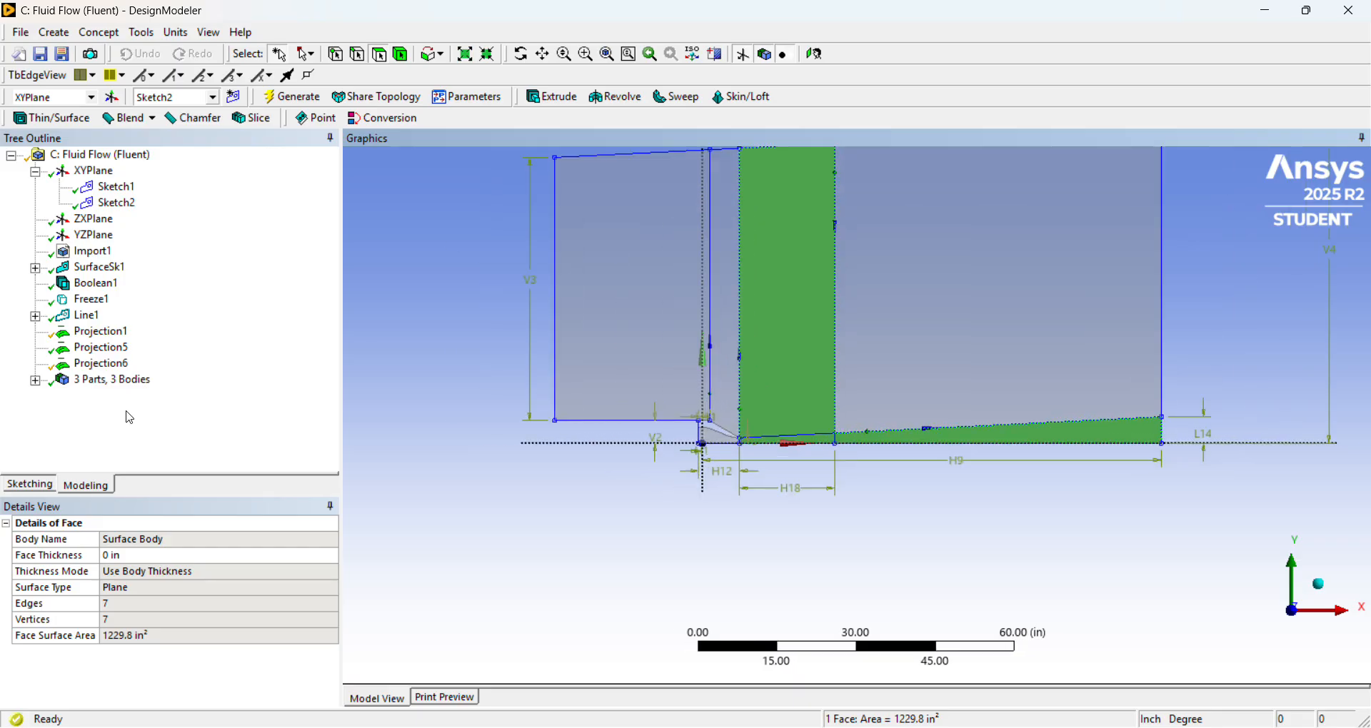
Start an Edges On Face projection with the domain's upstream vertical edge and the vertical line rising from the nozzle's outer wall as edges.
left_click(141, 33)
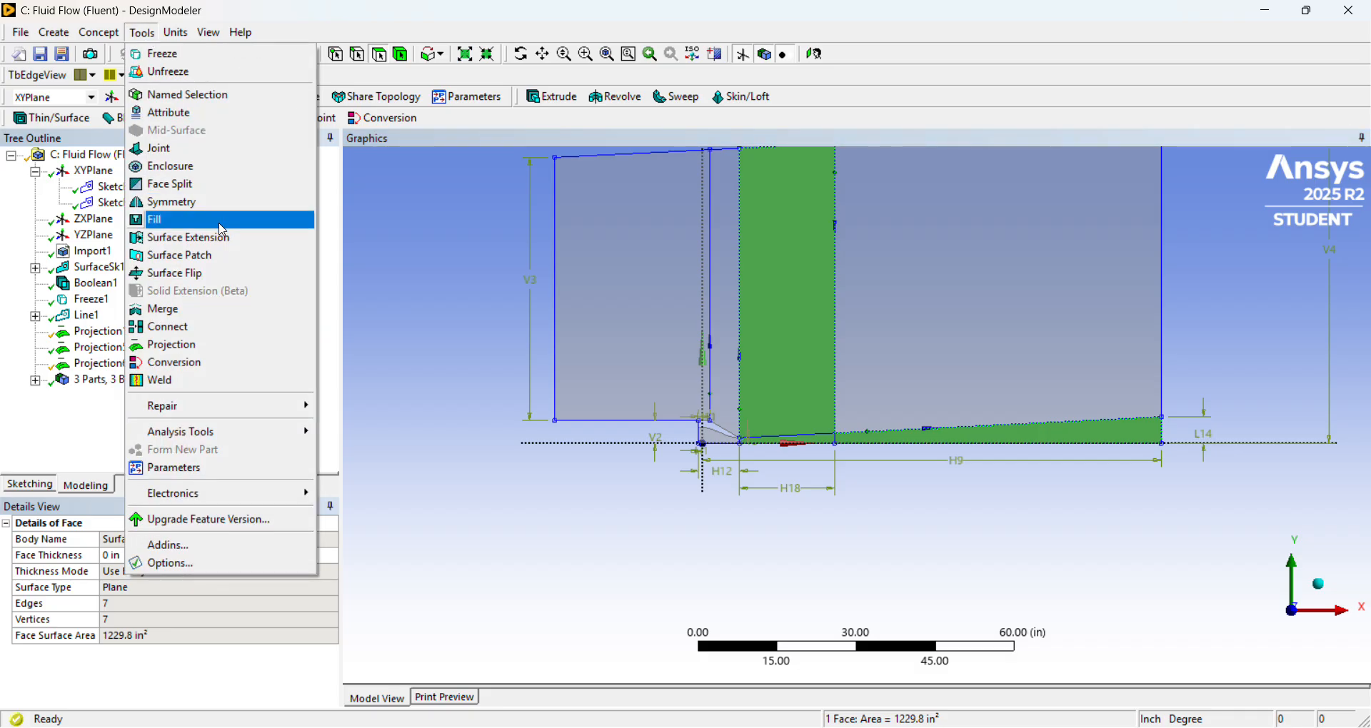
left_click(230, 351)
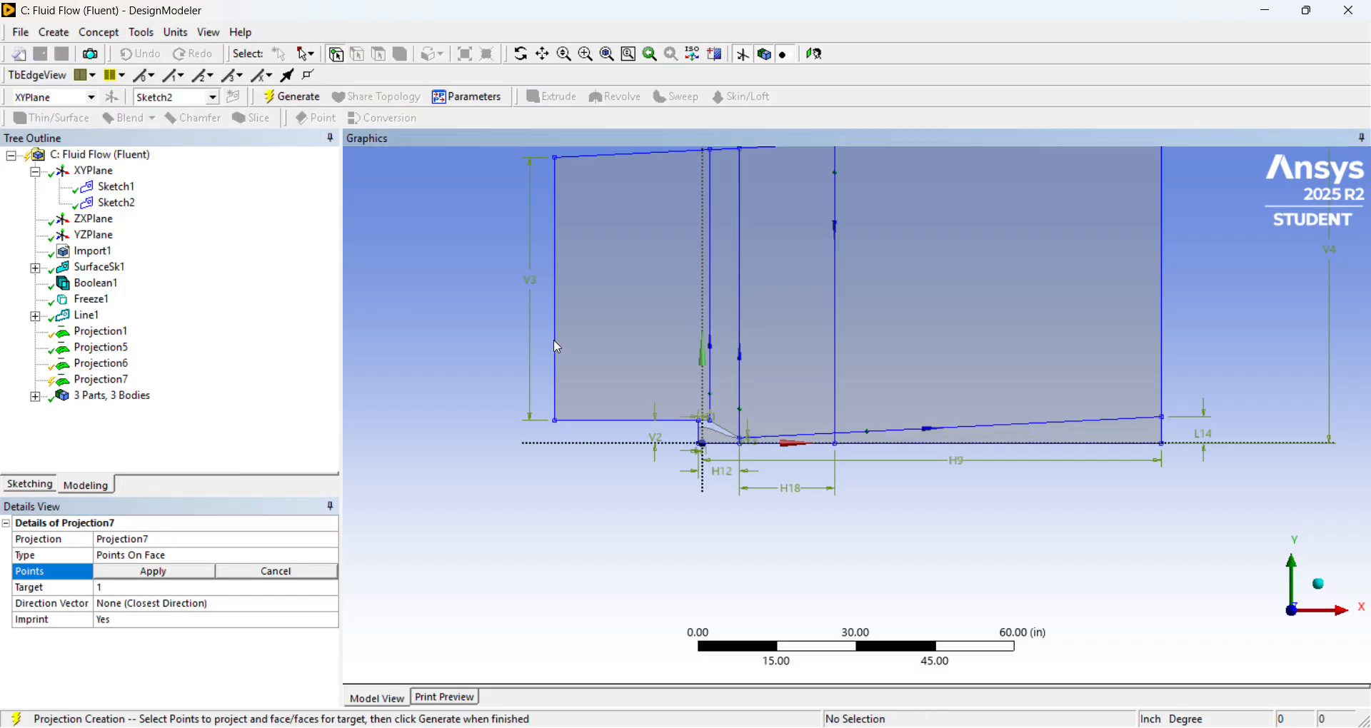
left_click(319, 556)
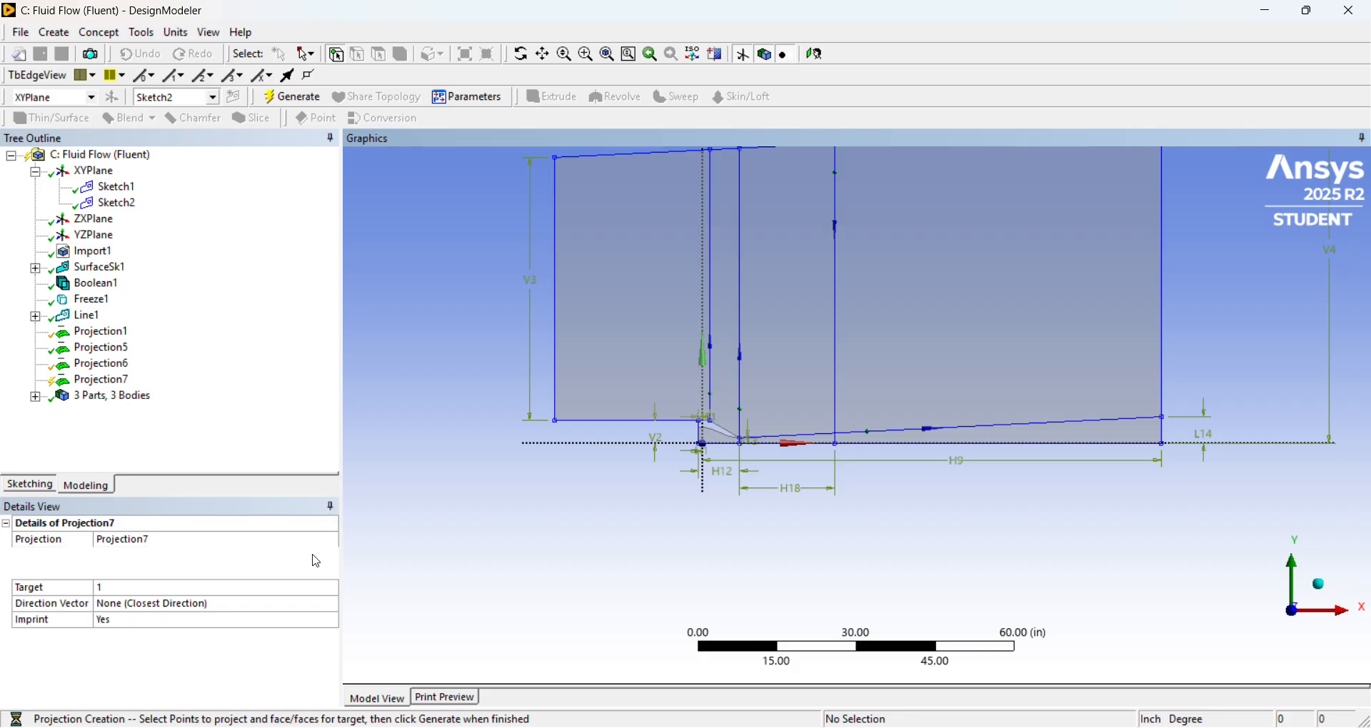
left_click(331, 556)
left_click(218, 583)
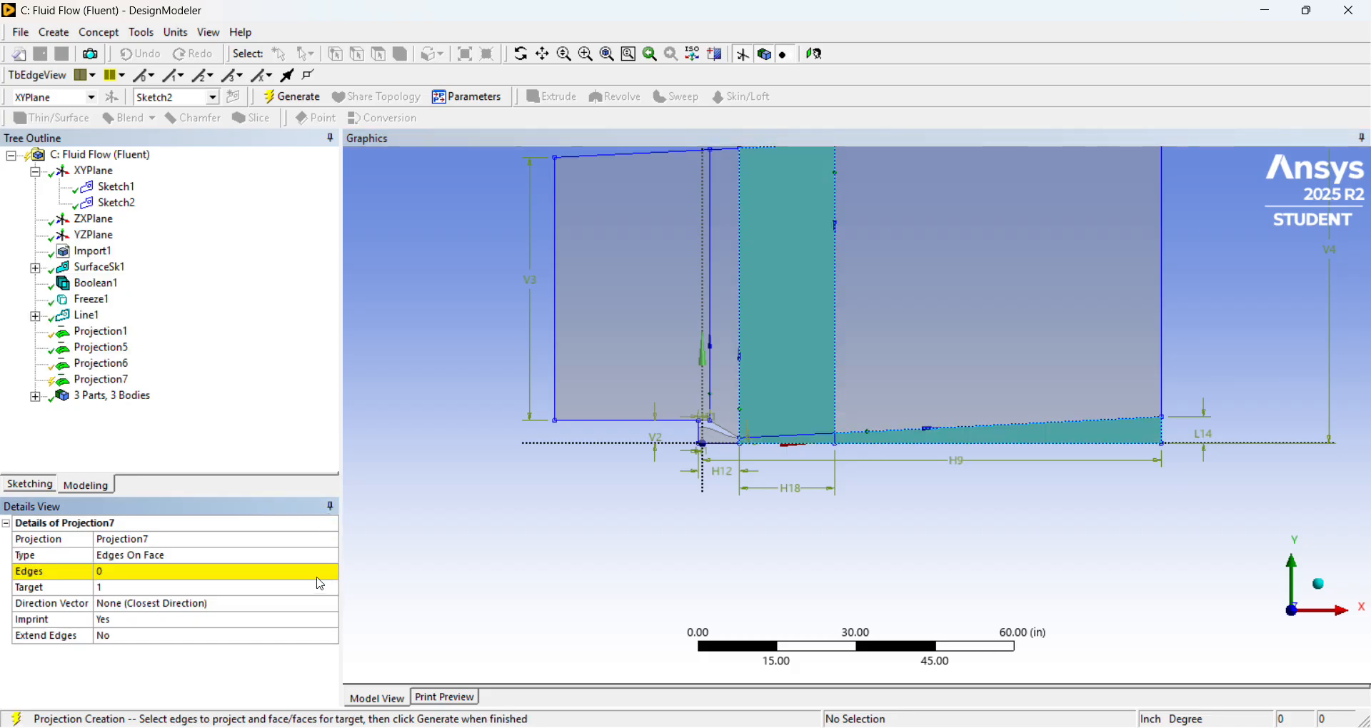
left_click(235, 574)
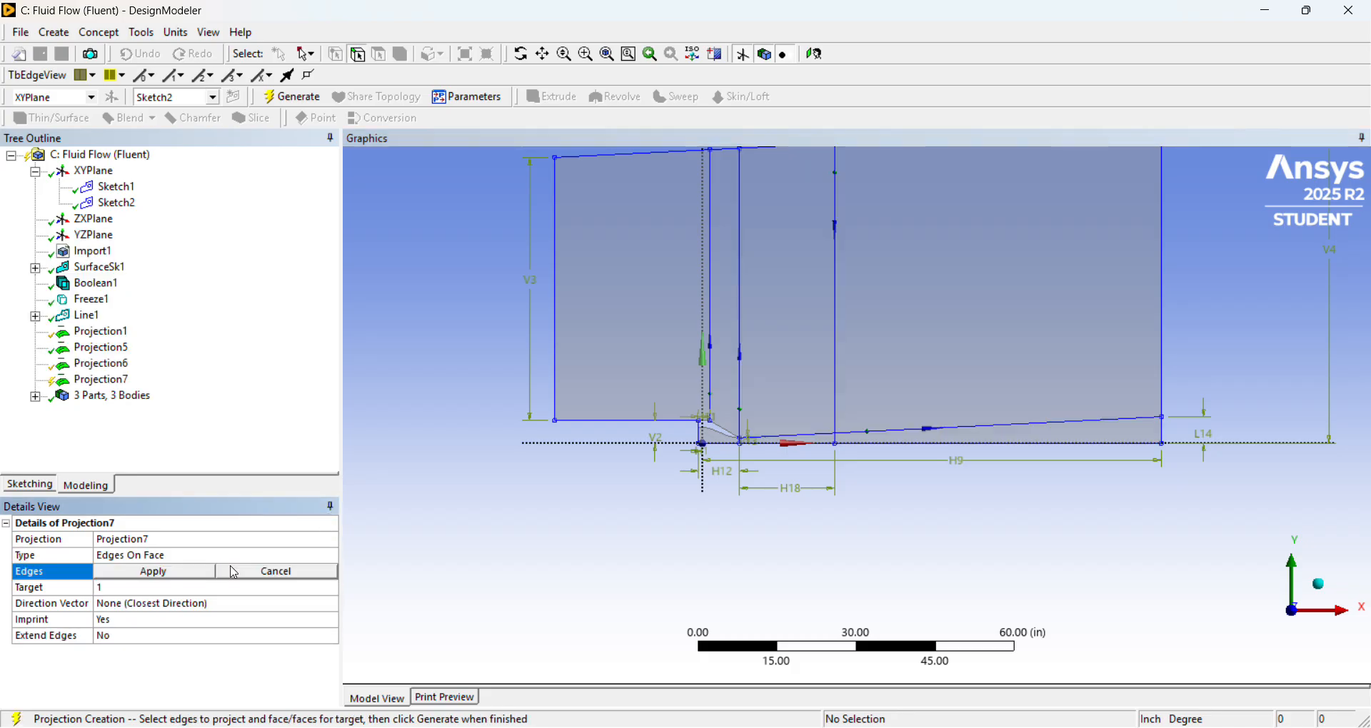
left_click(555, 348)
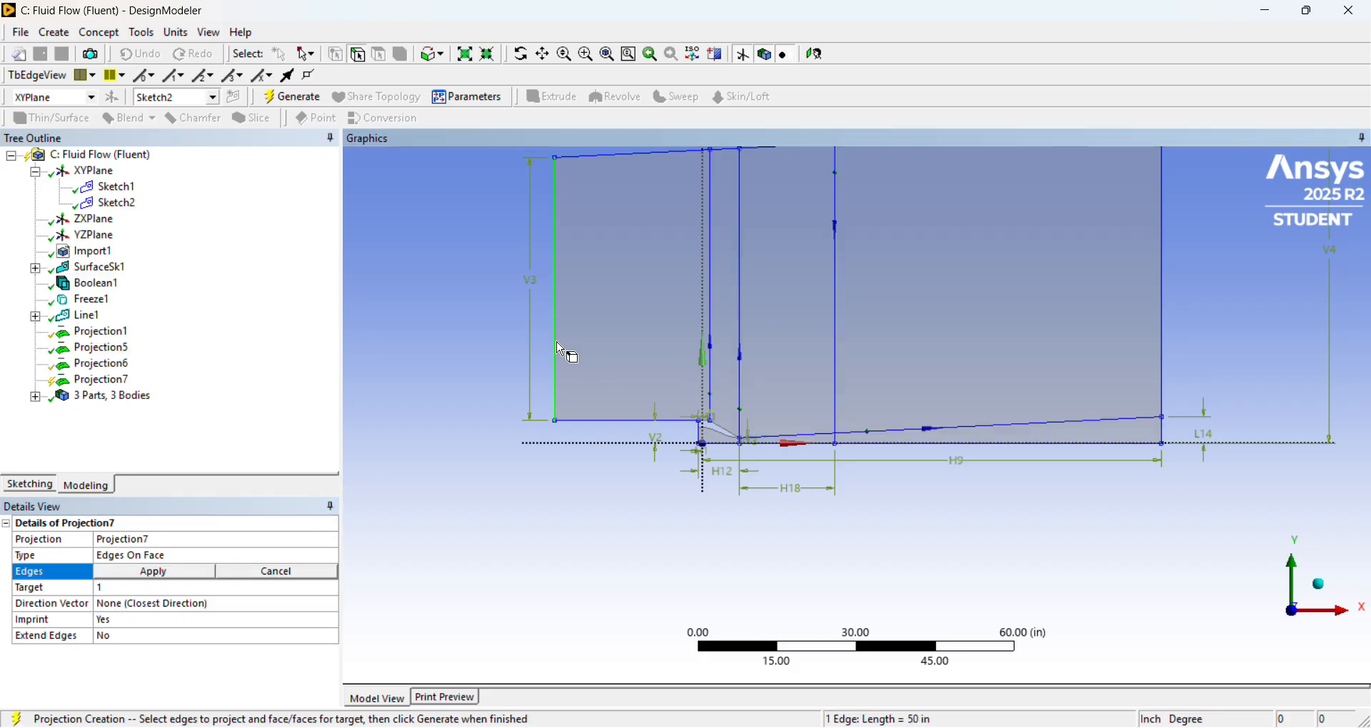
left_click(713, 332, "ctrl")
left_click(174, 573)
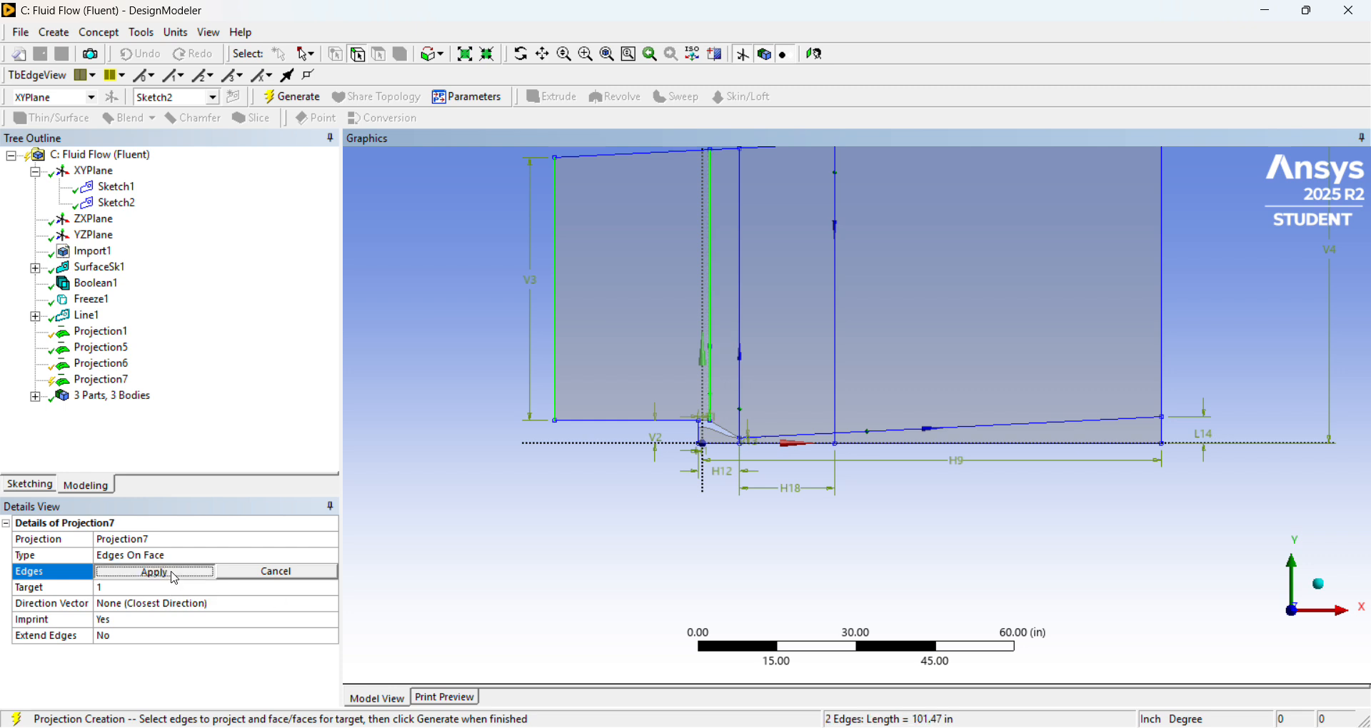
Set the domain face upstream of the nozzle exit as the target, generate the projection, and select the resulting faces to check the split.
left_click(182, 591)
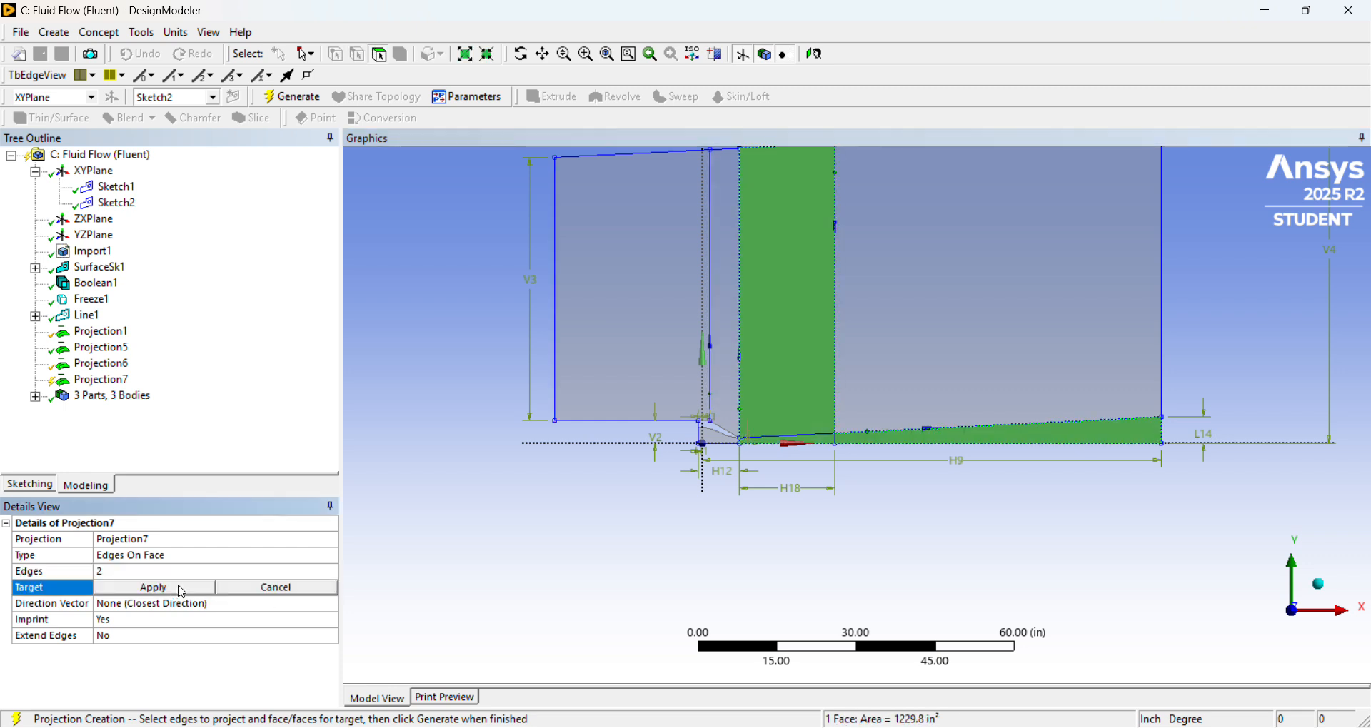
left_click(661, 330)
left_click(203, 590)
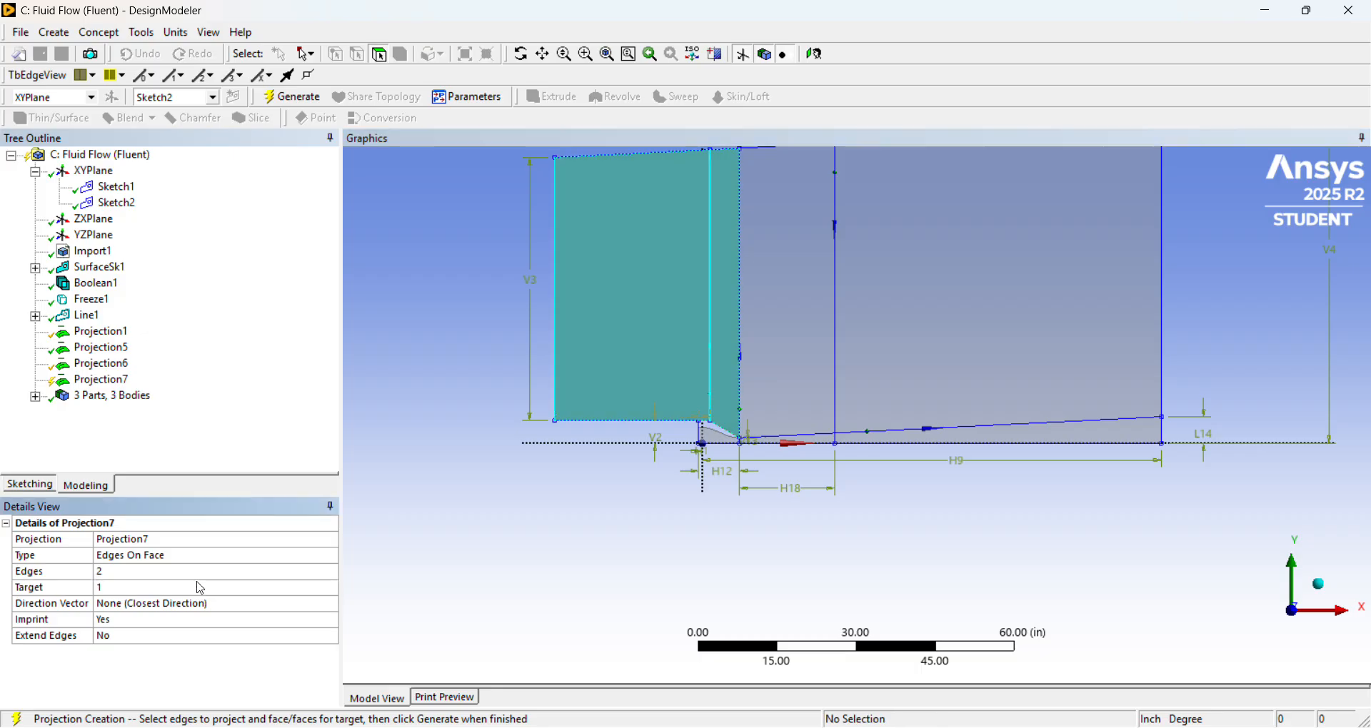
right_click(120, 381)
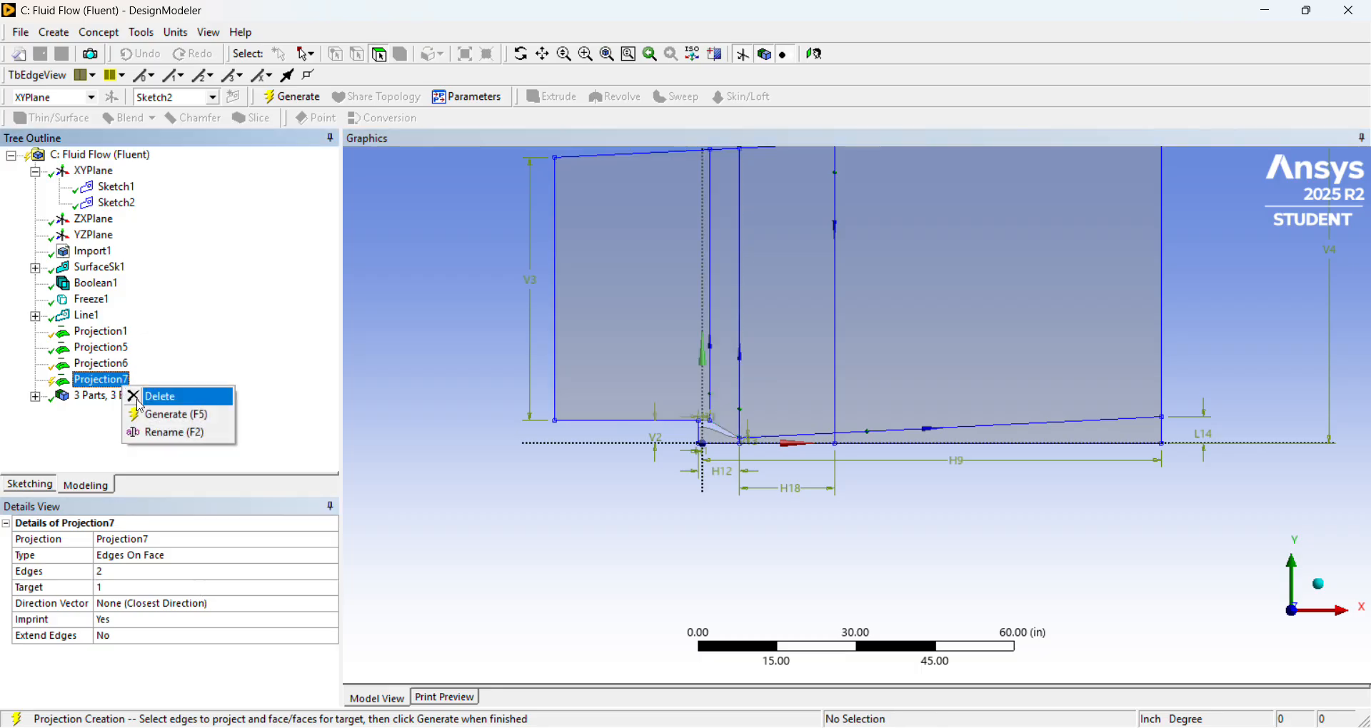
left_click(153, 413)
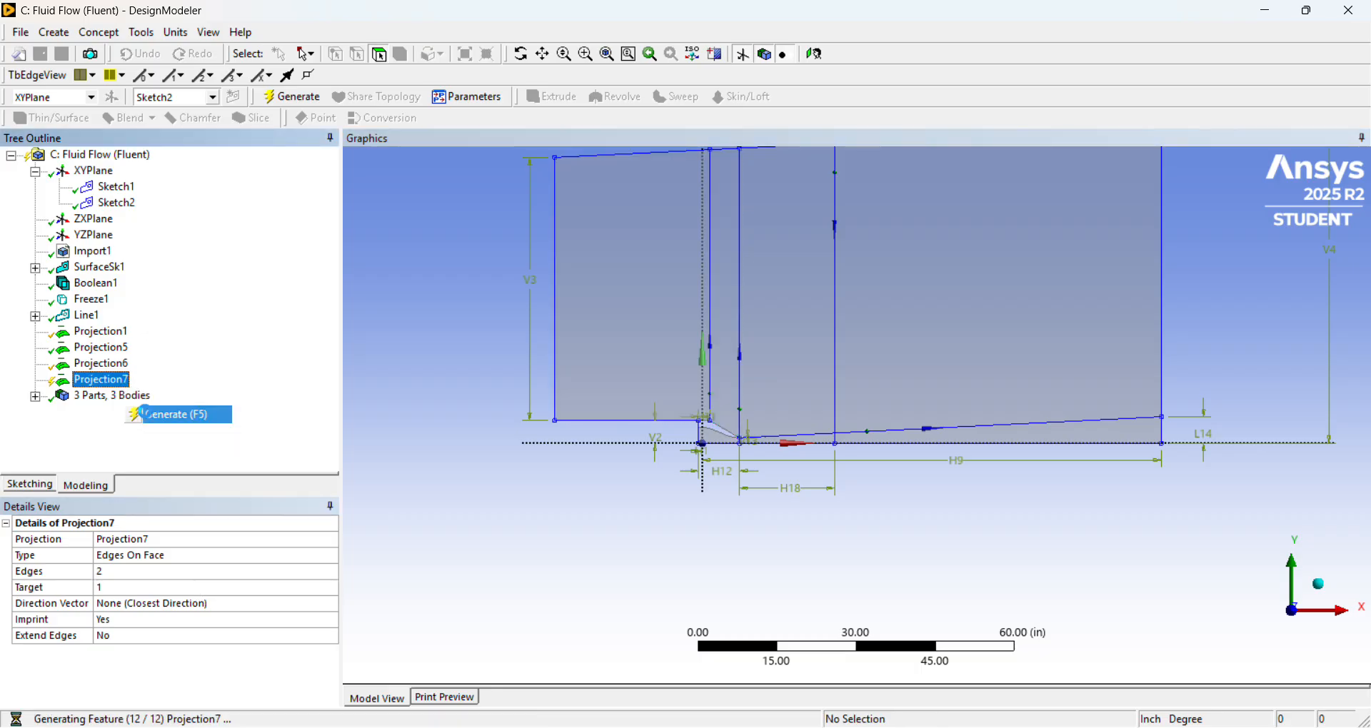
left_click(668, 315)
left_click(821, 324)
left_click(943, 330)
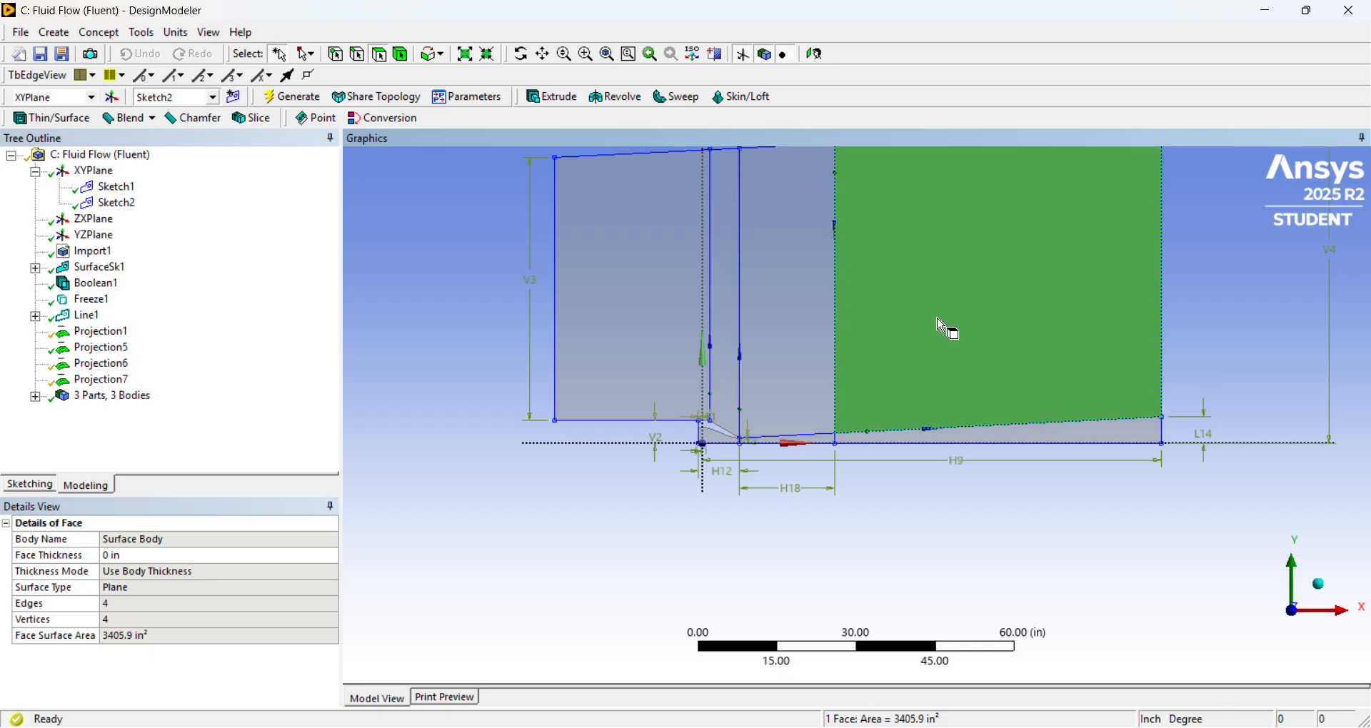
left_click(1002, 443)
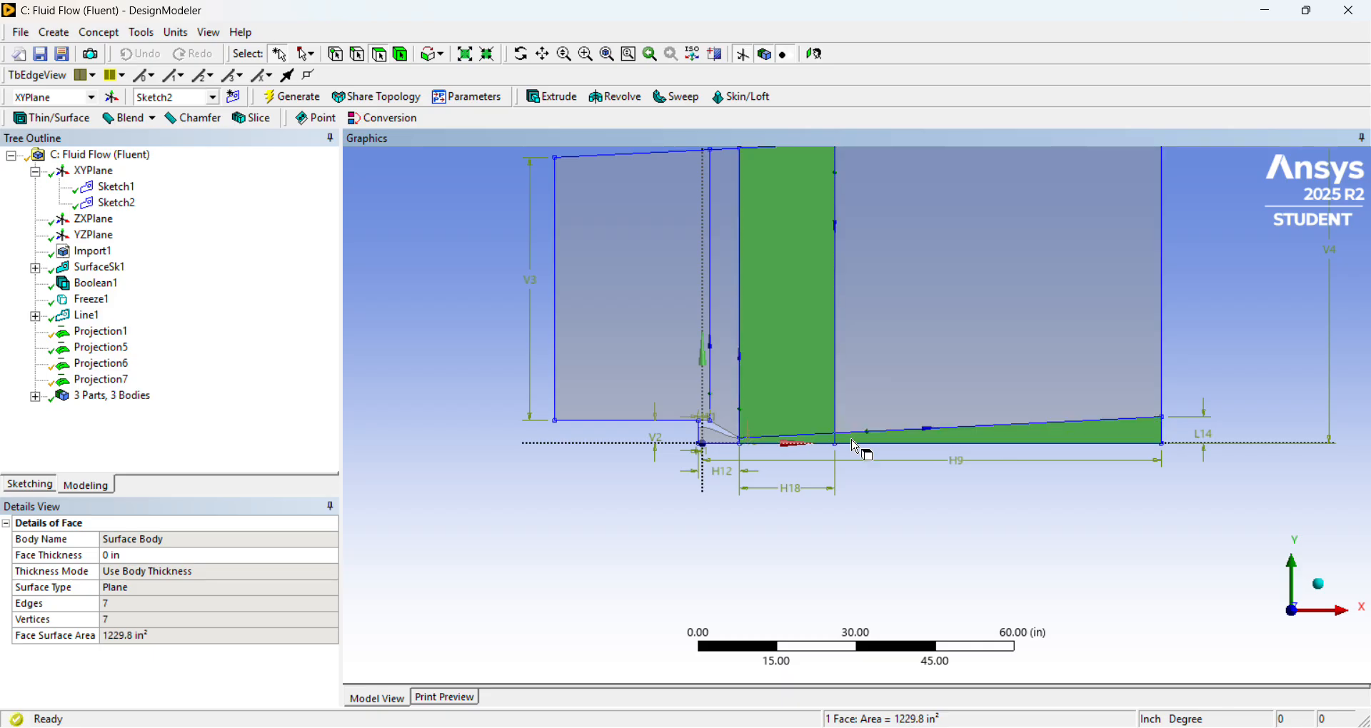
Set up an Edges On Face projection of the short sloped line beyond the nozzle exit and the bottom axis edge onto the selected unsplit face.
scroll(850, 415, "up", 1)
scroll(850, 415, "up", 4)
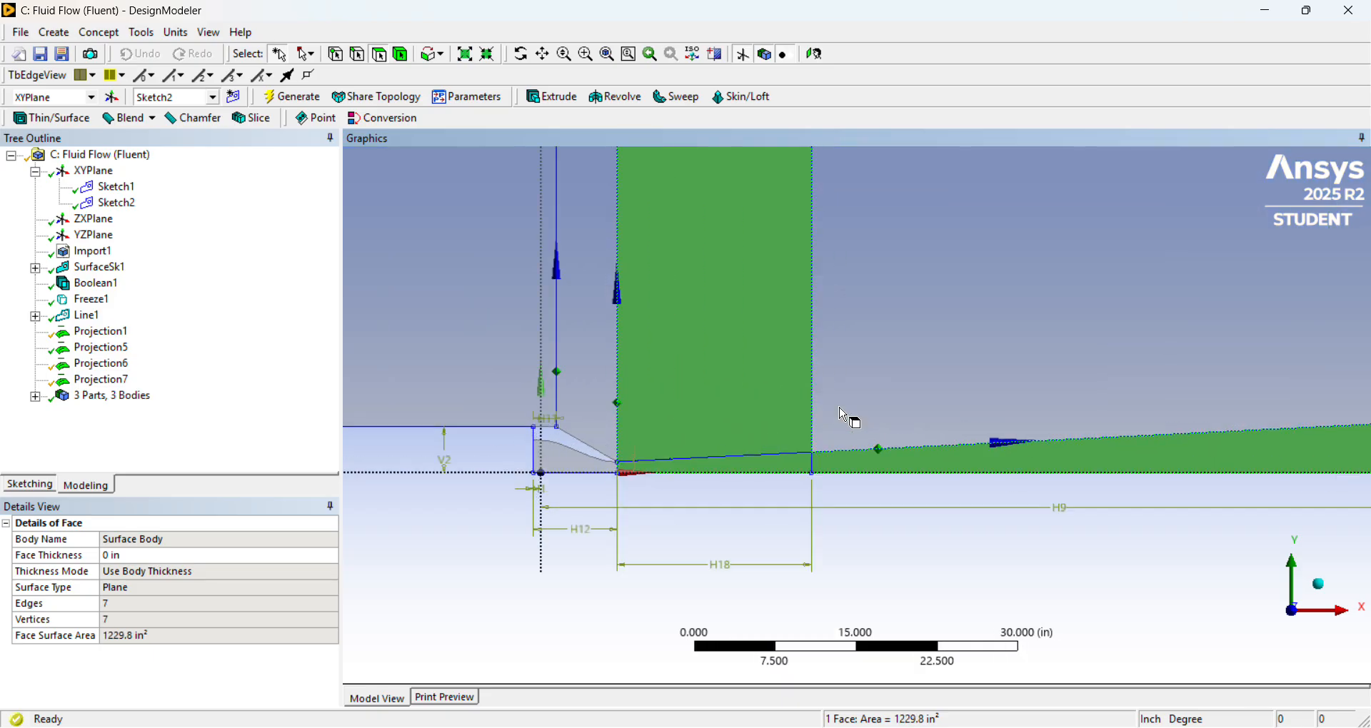
left_click(142, 32)
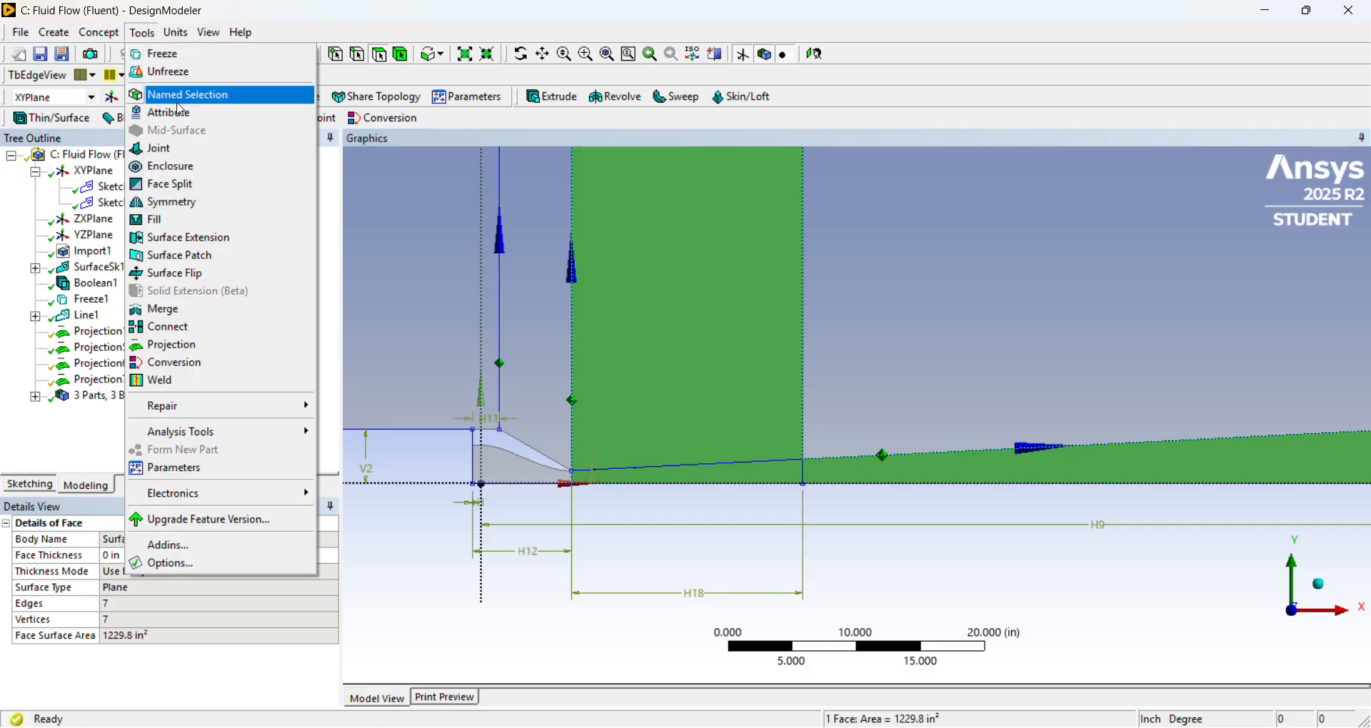
left_click(221, 345)
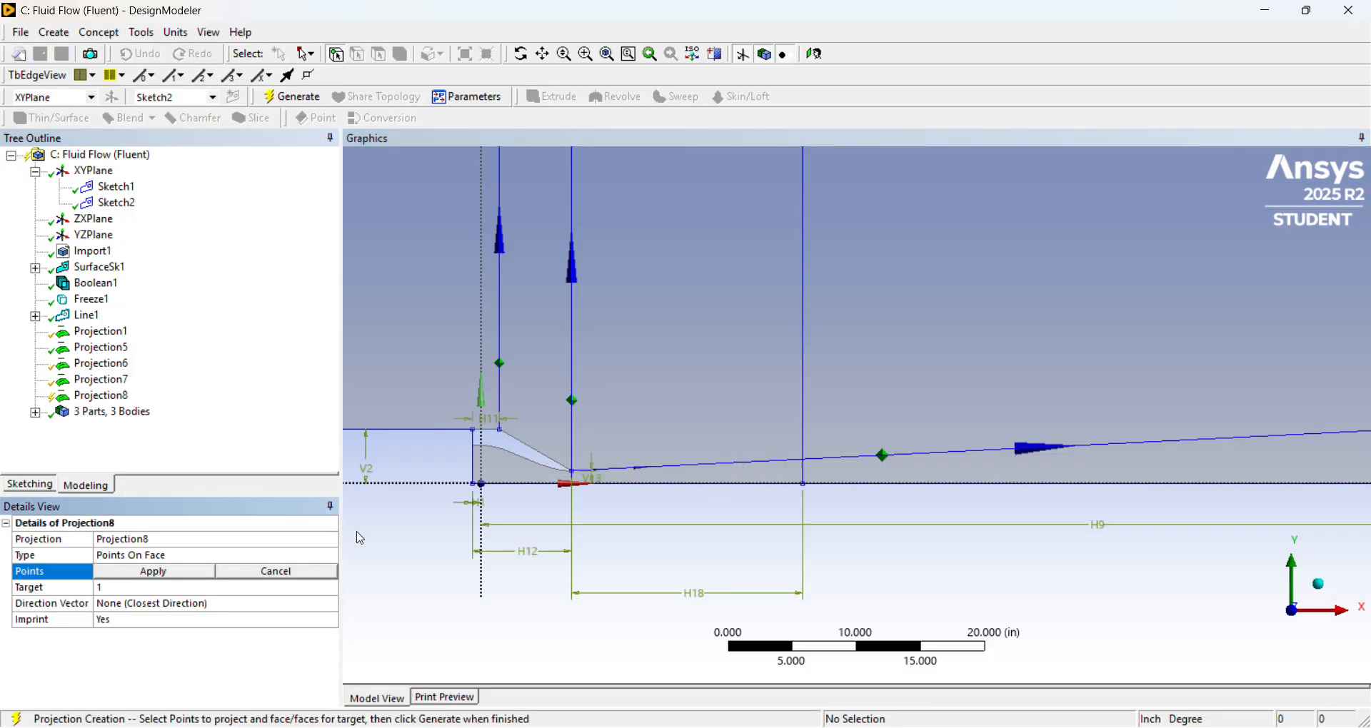
left_click(753, 462)
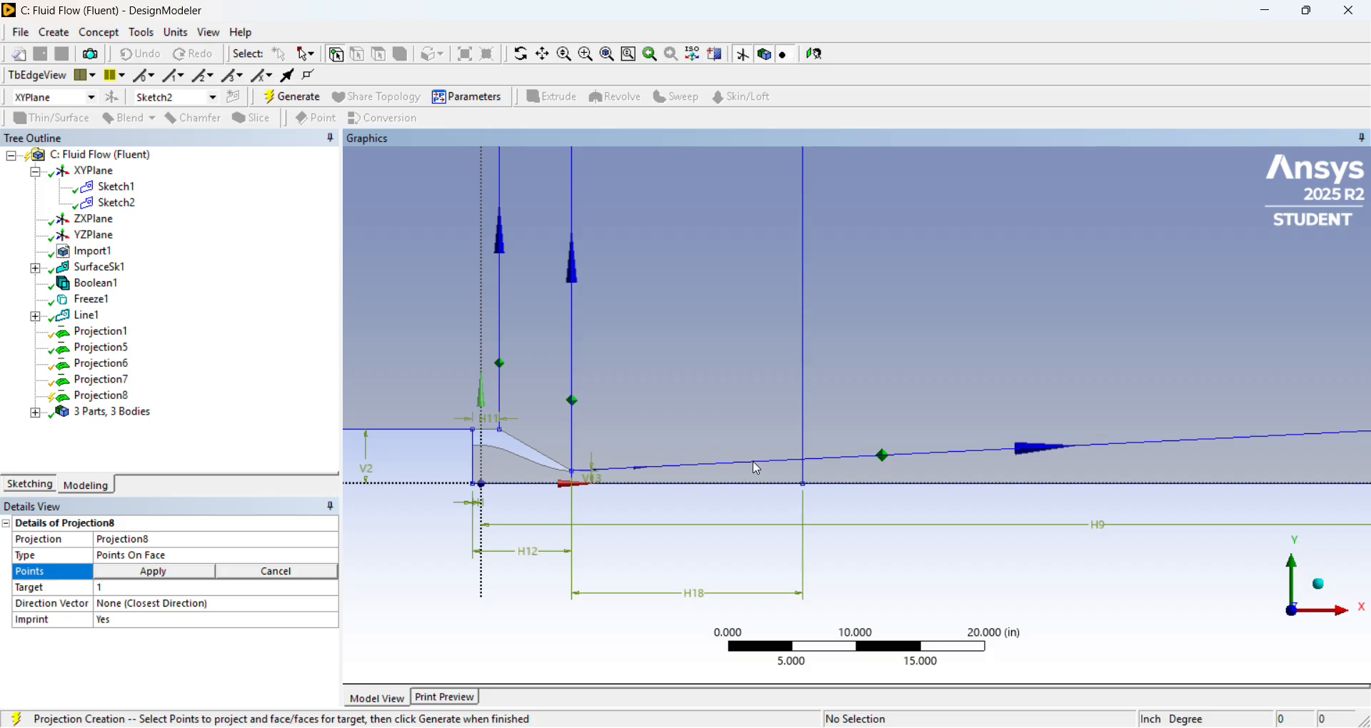
left_click(324, 558)
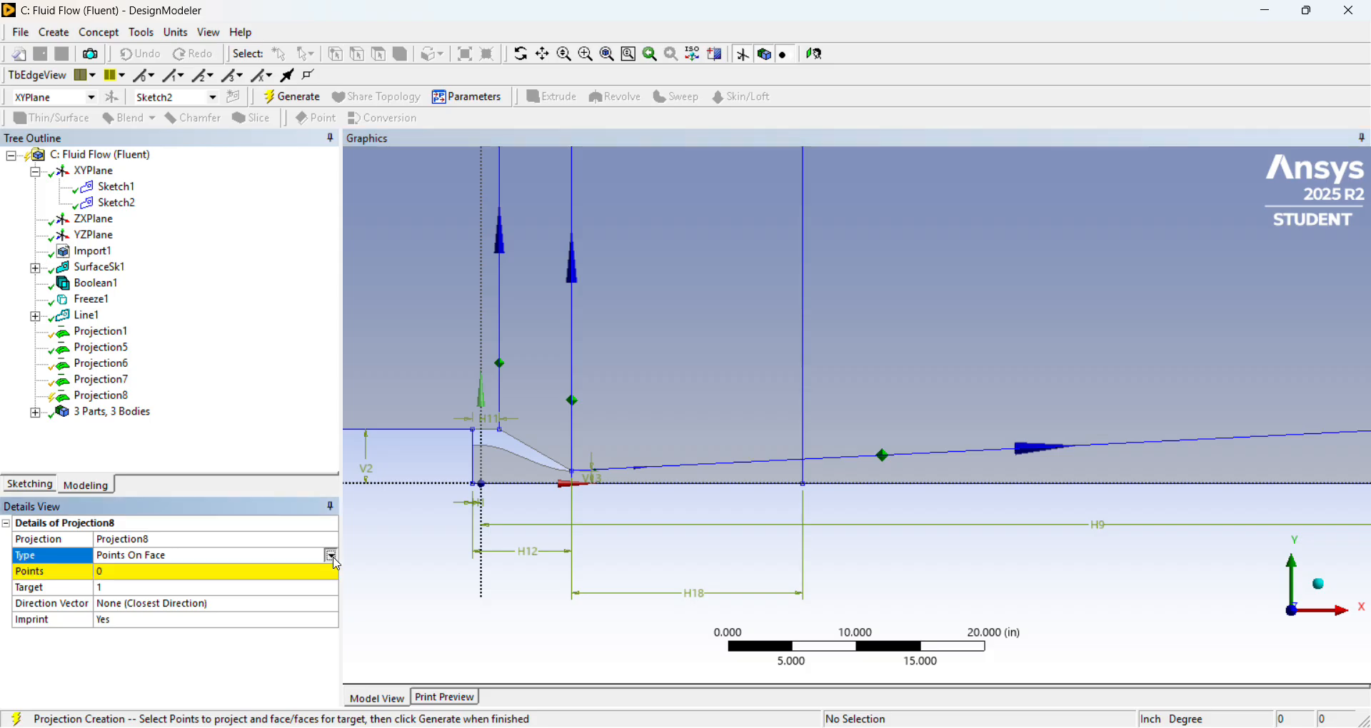
left_click(332, 555)
left_click(310, 580)
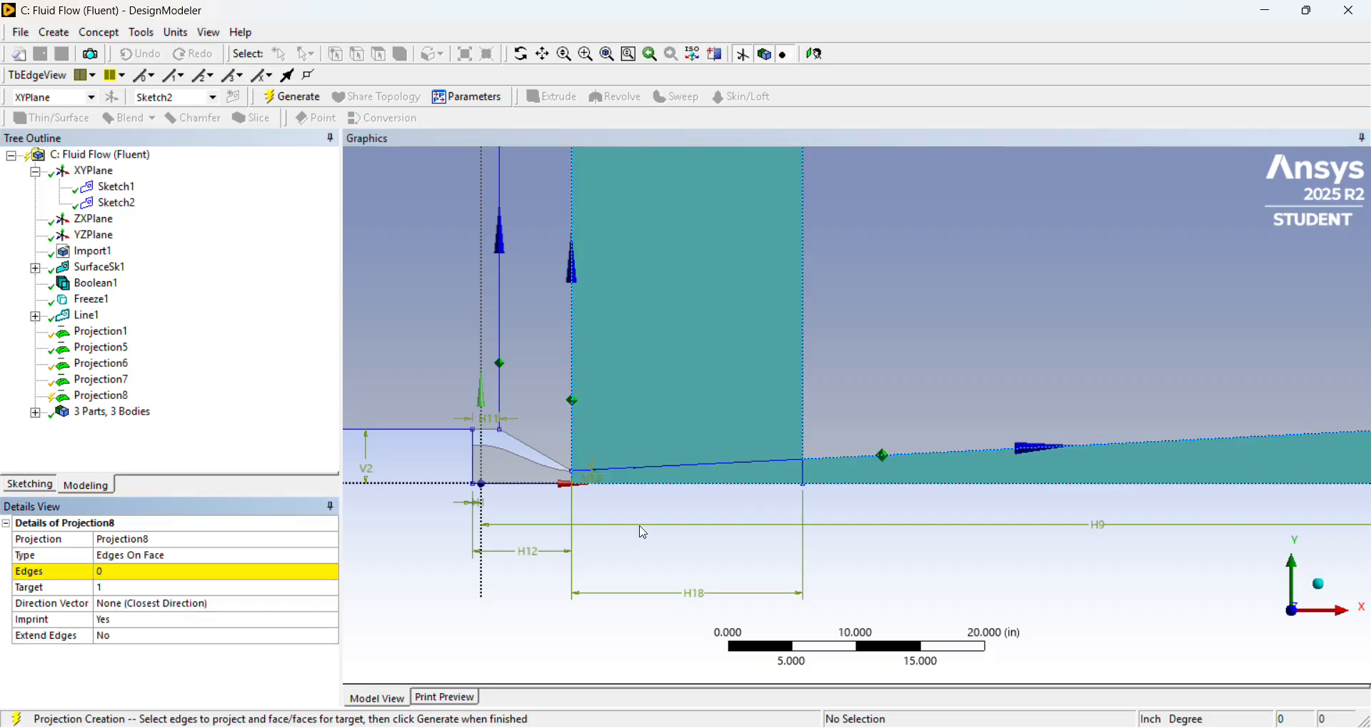
left_click(214, 573)
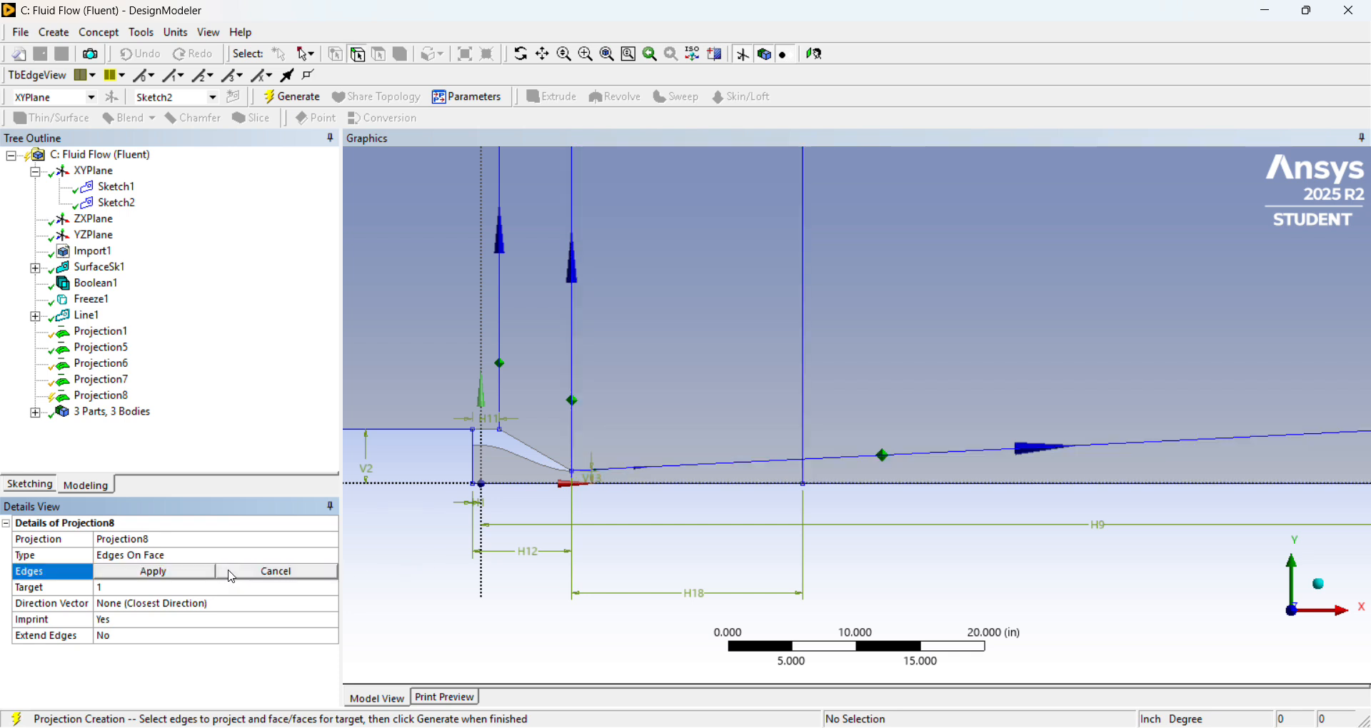
left_click(735, 467)
left_click(738, 492, "ctrl")
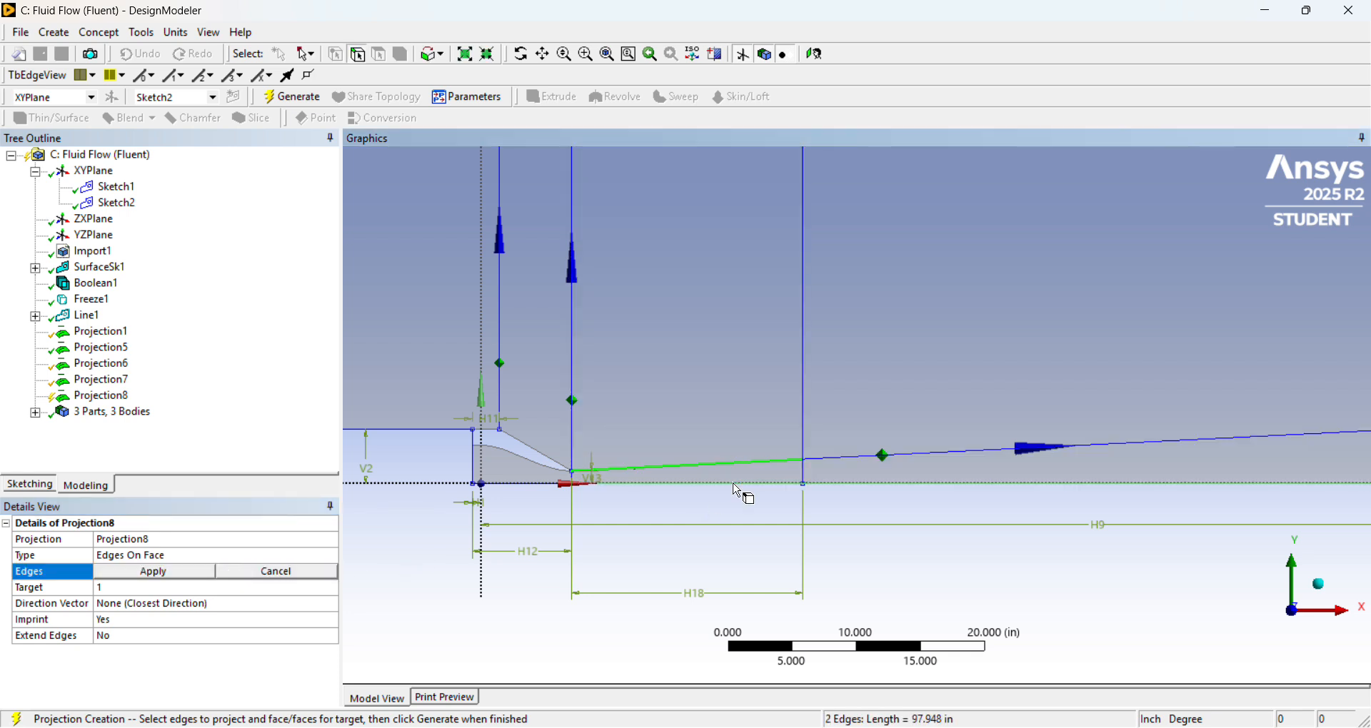
left_click(180, 577)
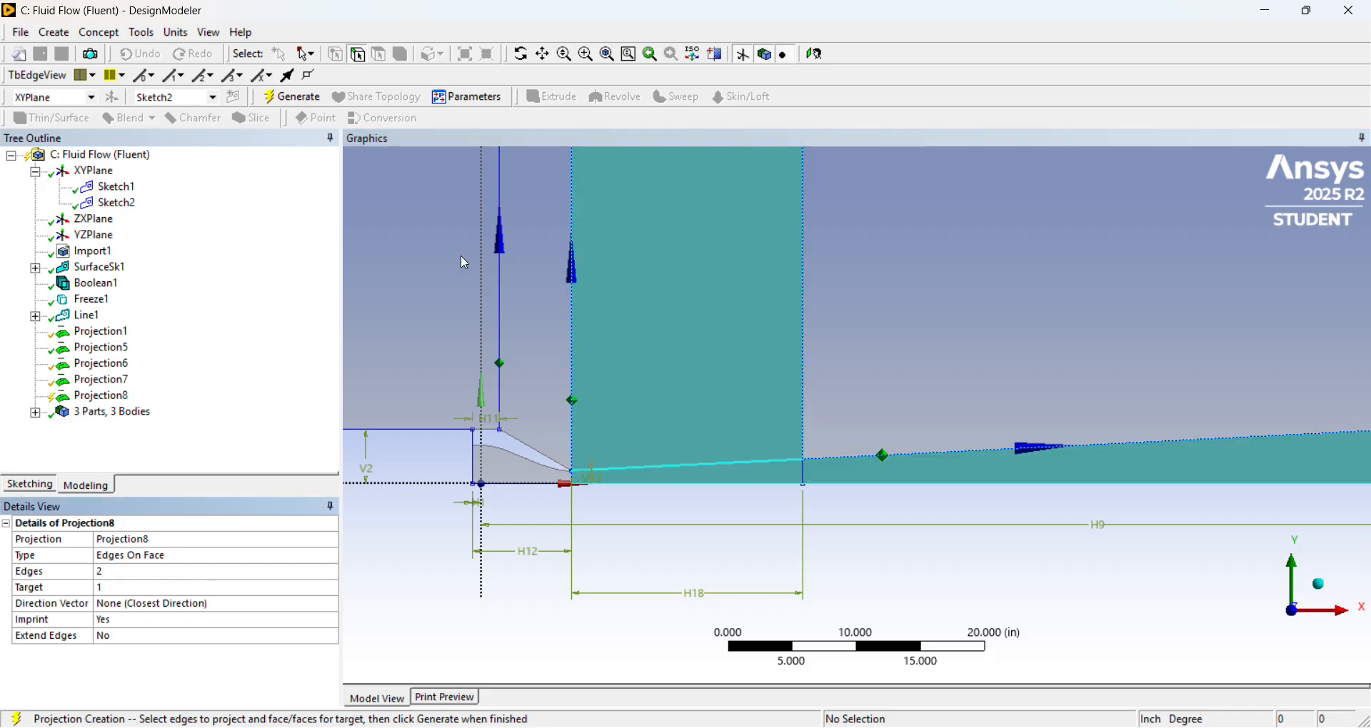
Generate the new projection and select the face above the short sloped line to check the split.
right_click(108, 397)
left_click(143, 423)
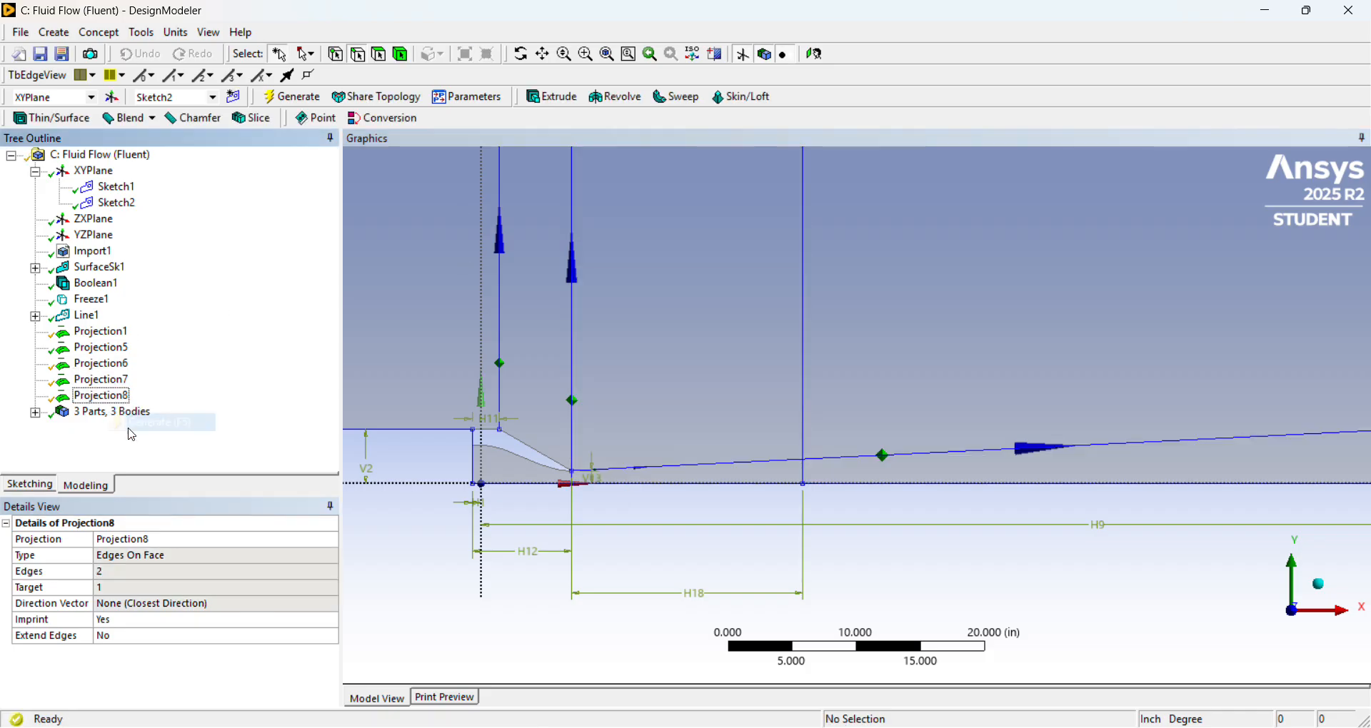
left_click(721, 472)
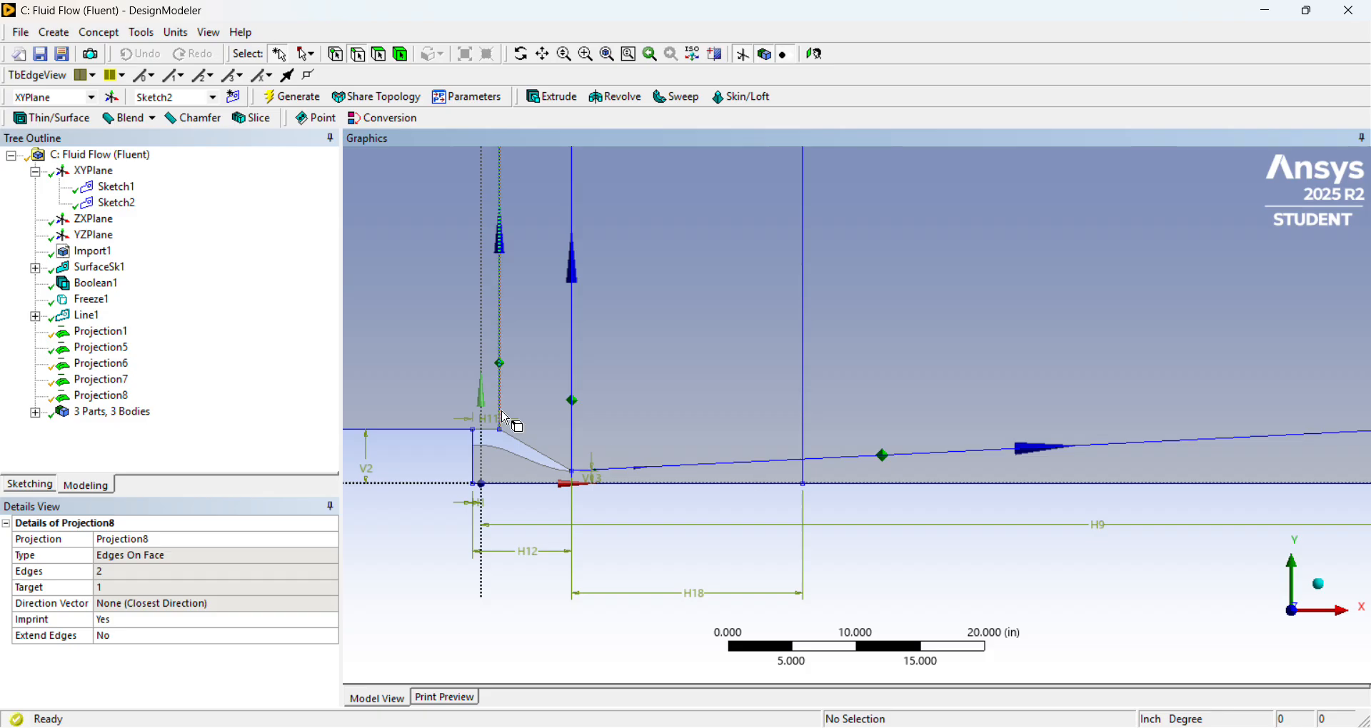
left_click(384, 54)
left_click(726, 379)
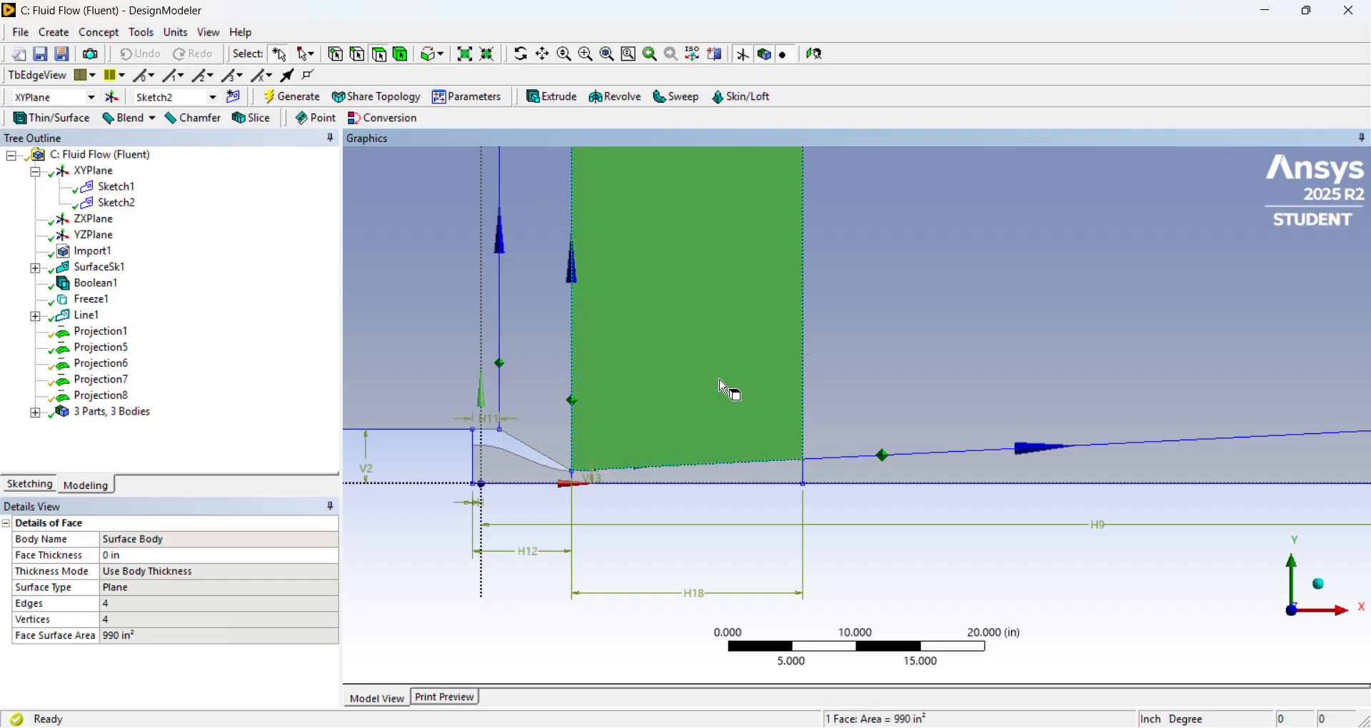
Select the faces around the nozzle and downstream of its exit one by one to check which are still unsplit.
left_click(778, 474)
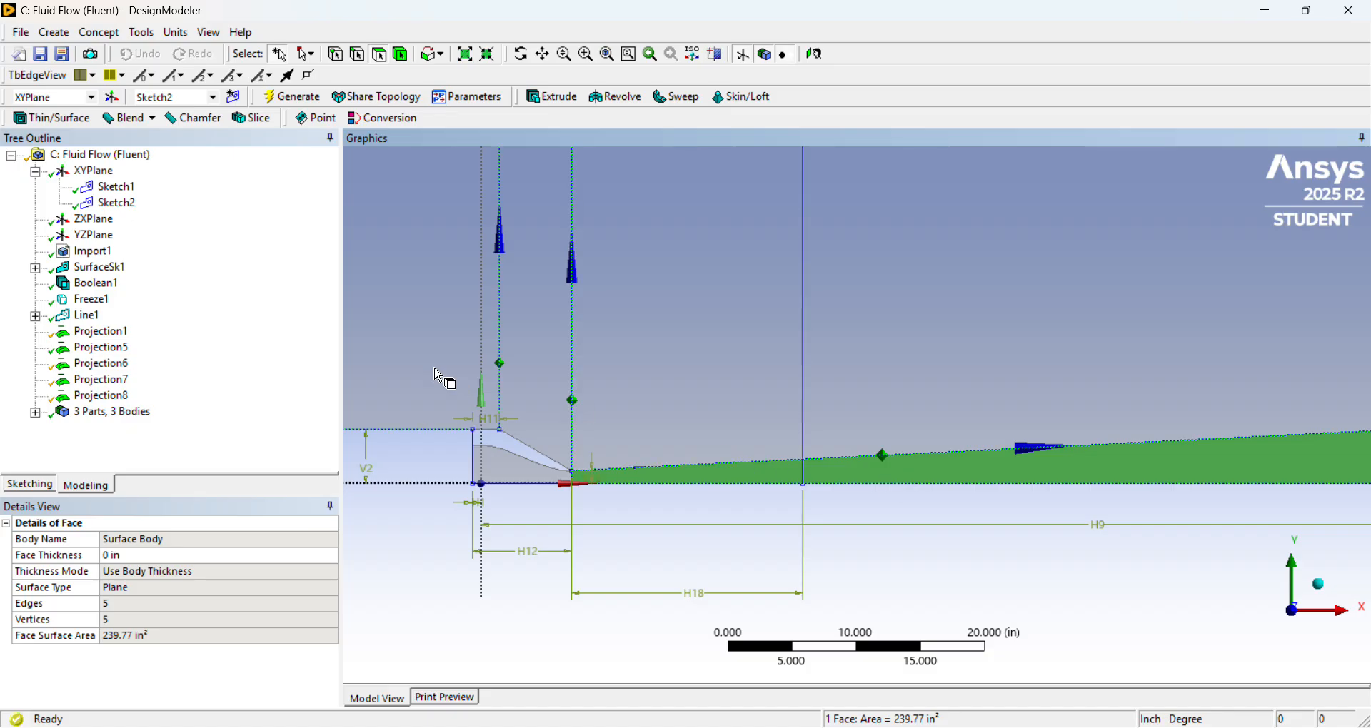
scroll(597, 364, "down", 1)
left_click(593, 466)
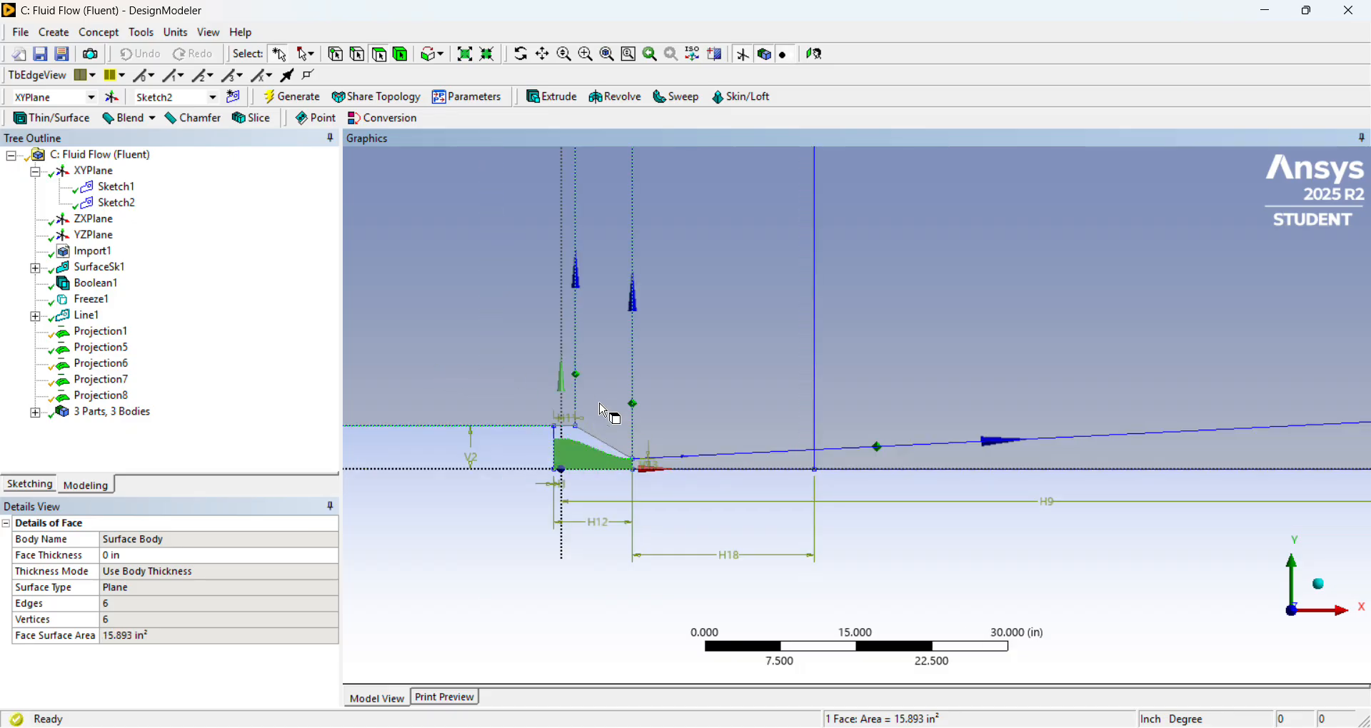
left_click(609, 404)
left_click(757, 390)
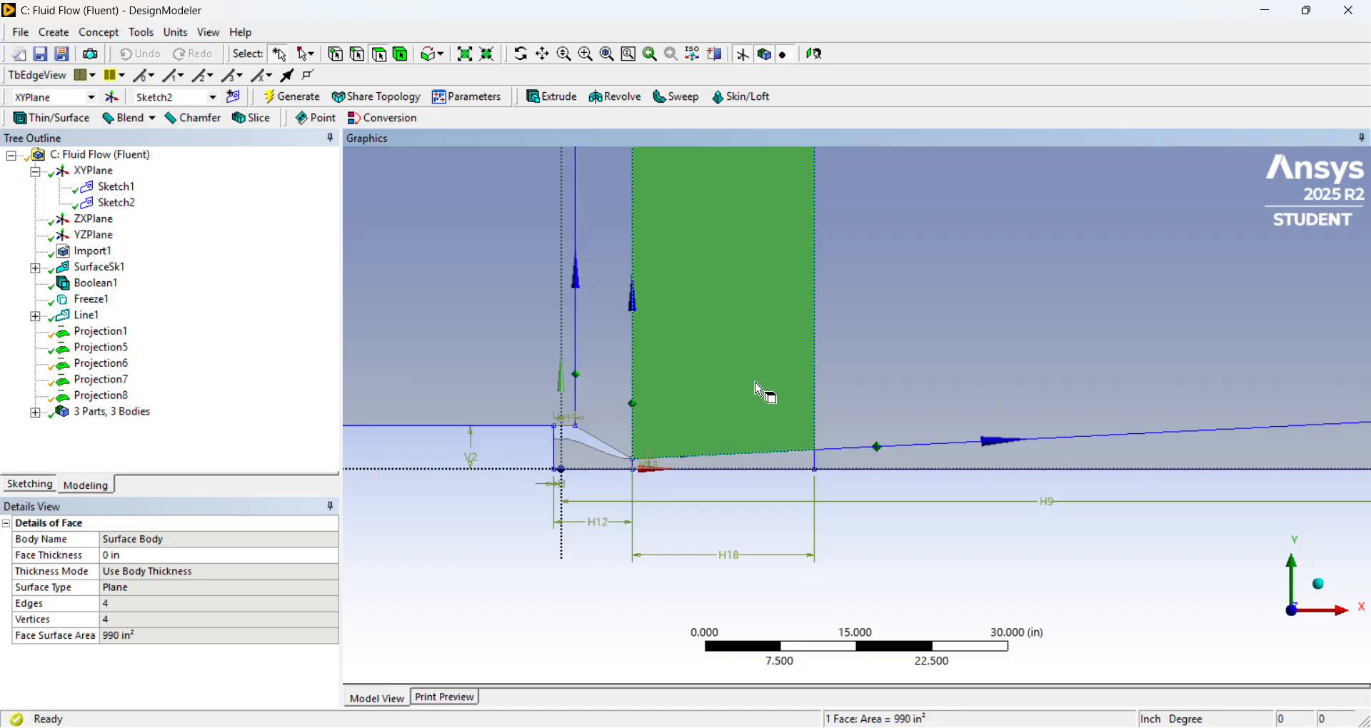
left_click(1032, 359)
left_click(1056, 466)
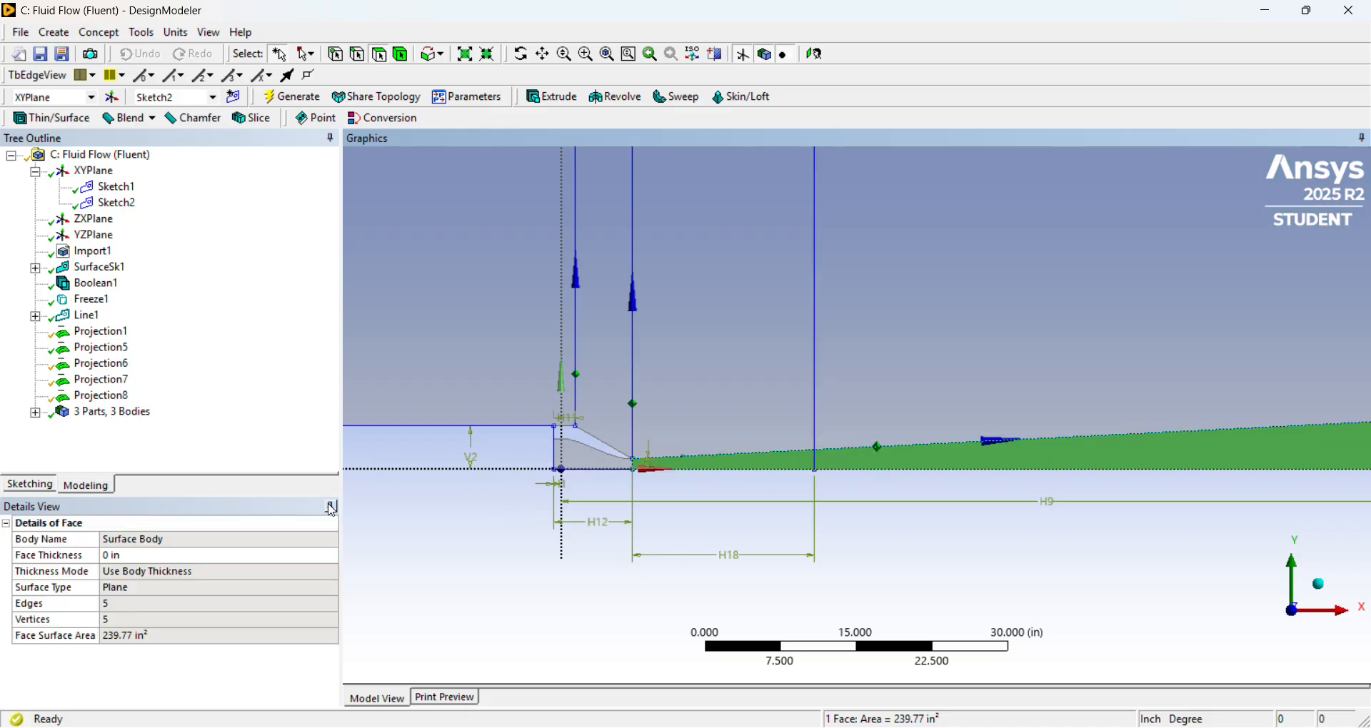
Start an Edges On Face projection with the short vertical edges under the sloped line, at the nozzle exit and the downstream vertical line, as edges.
left_click(142, 32)
left_click(232, 345)
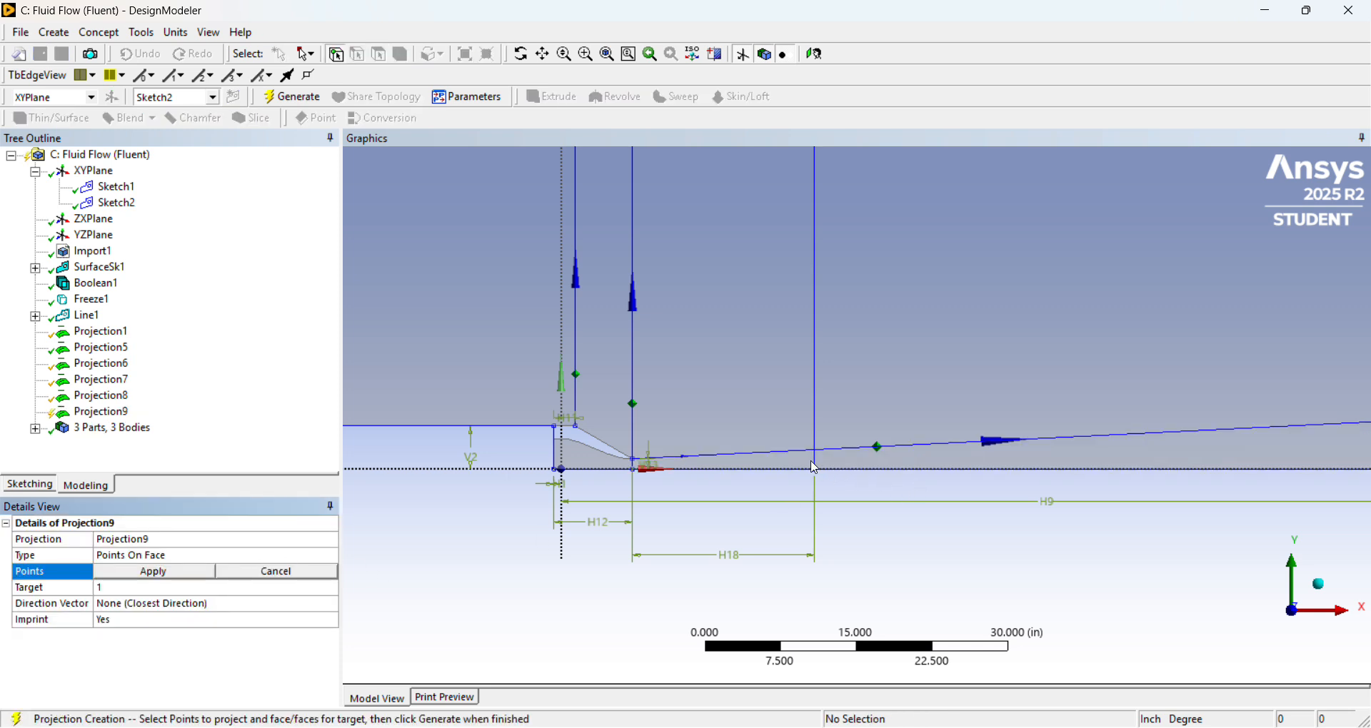
left_click(214, 556)
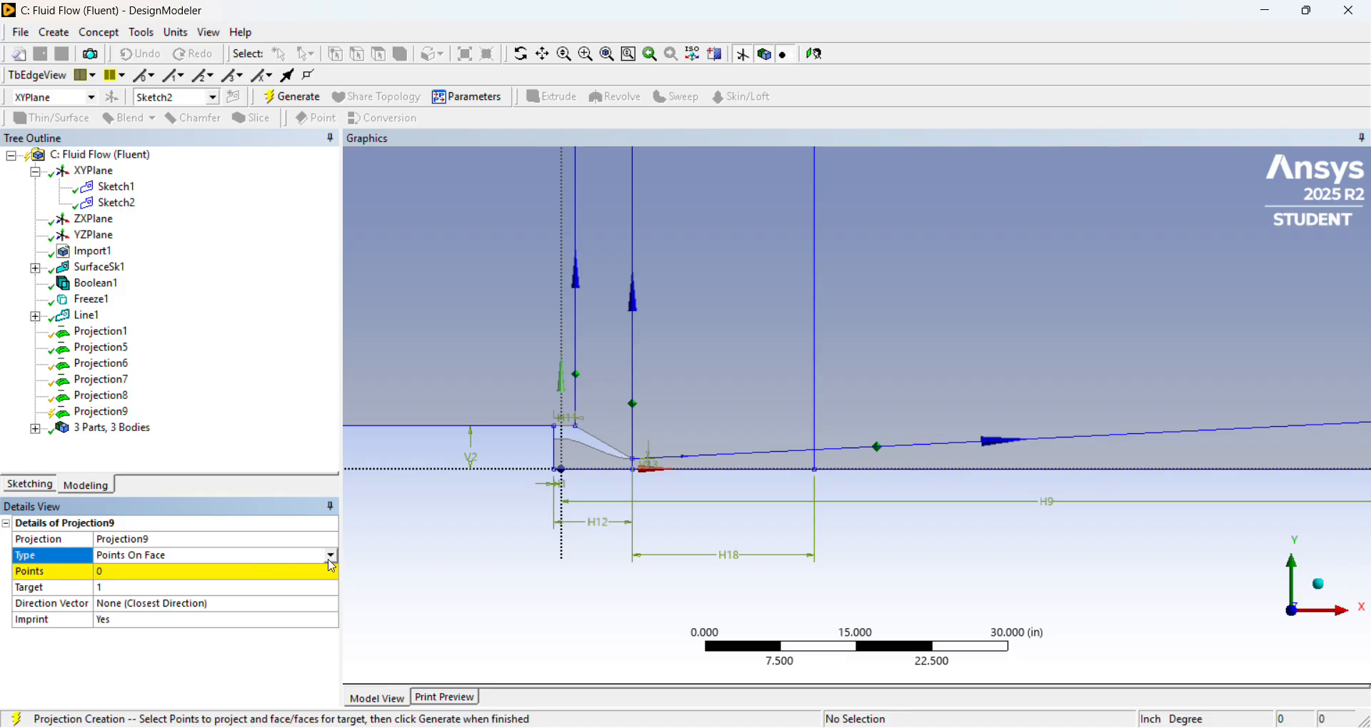
left_click(331, 555)
left_click(310, 571)
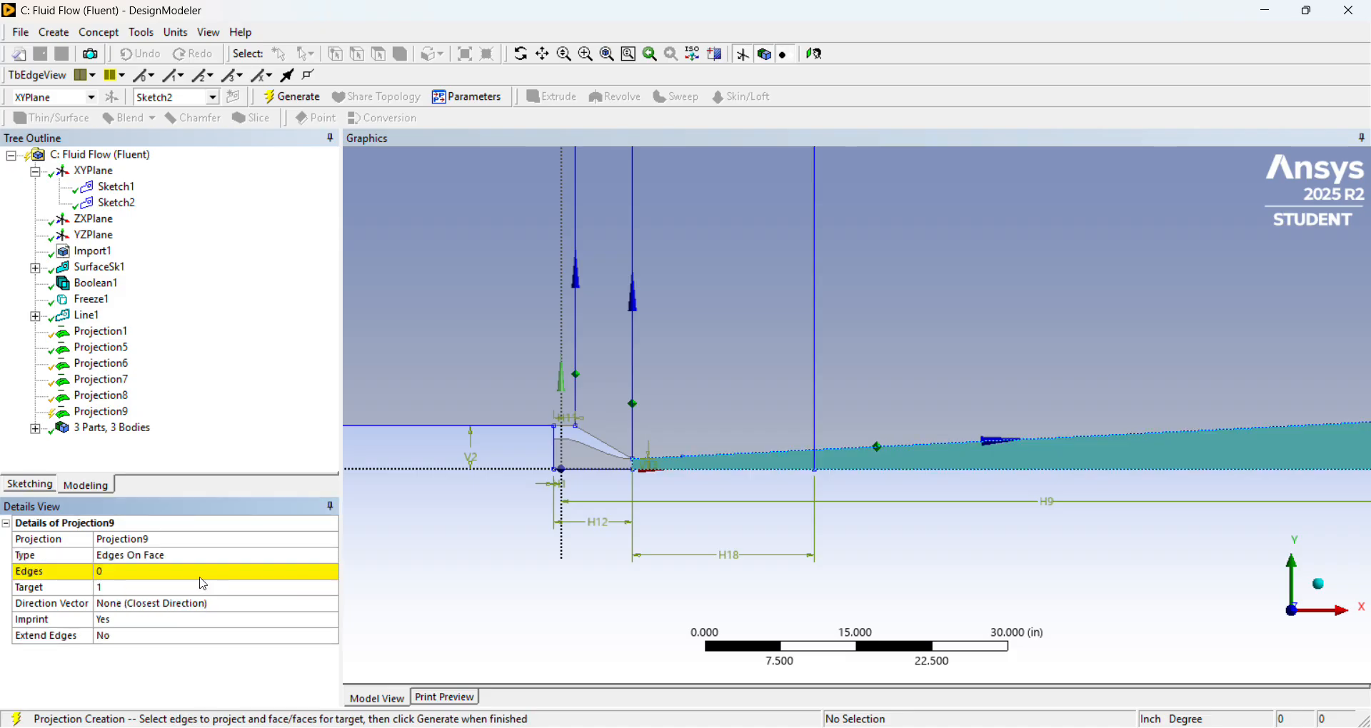
left_click(825, 465)
scroll(826, 468, "down", 2)
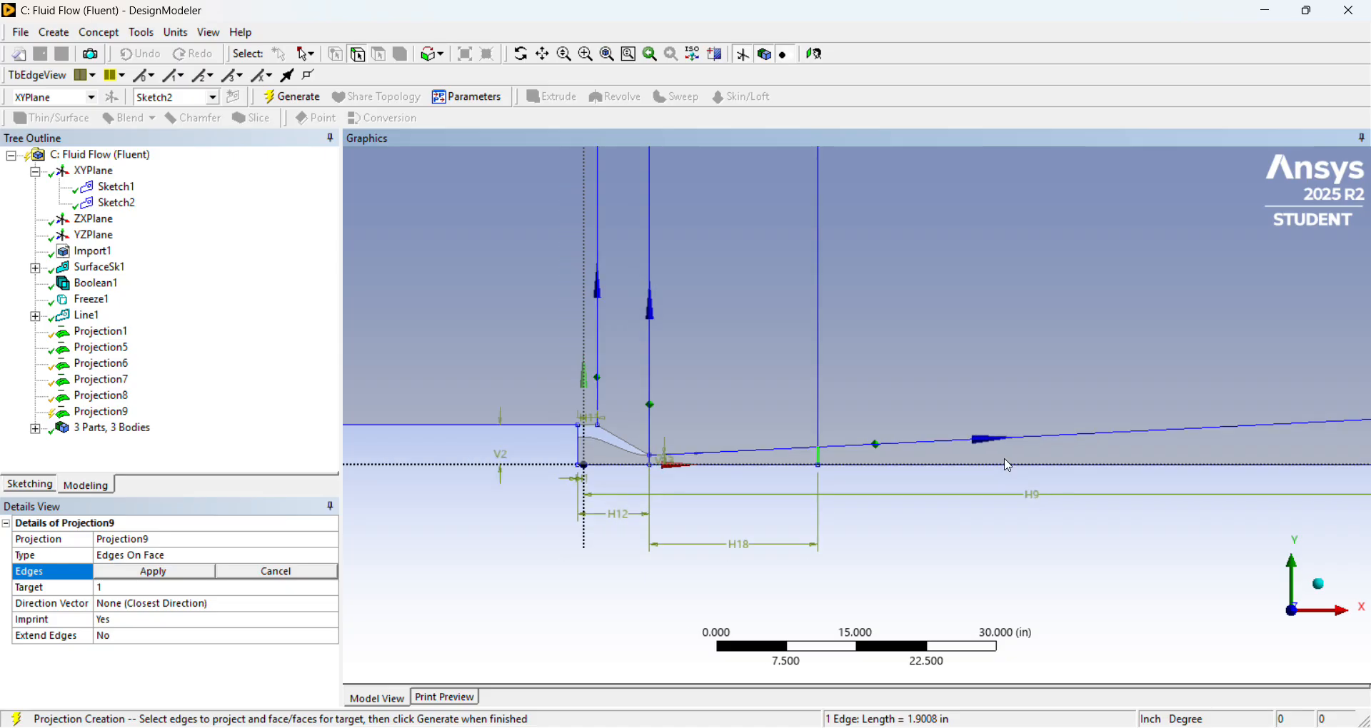
scroll(685, 464, "up", 6)
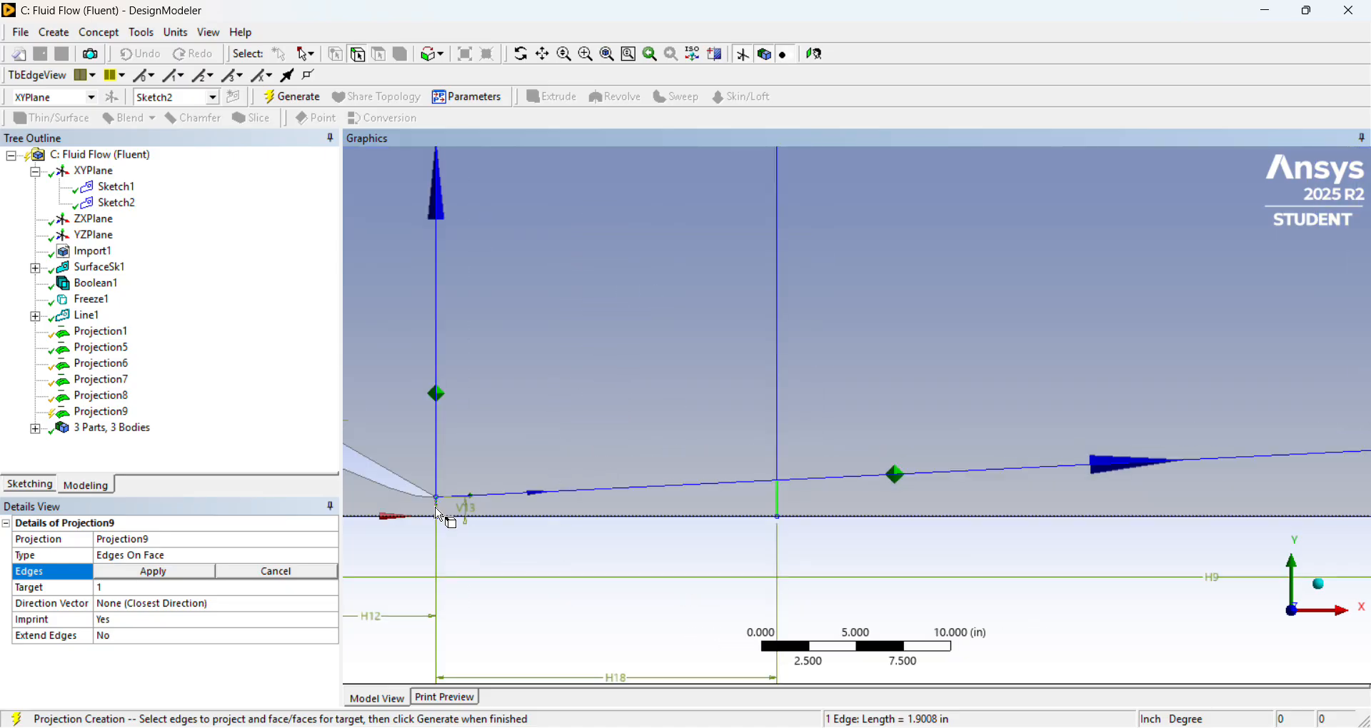
left_click(439, 514, "ctrl")
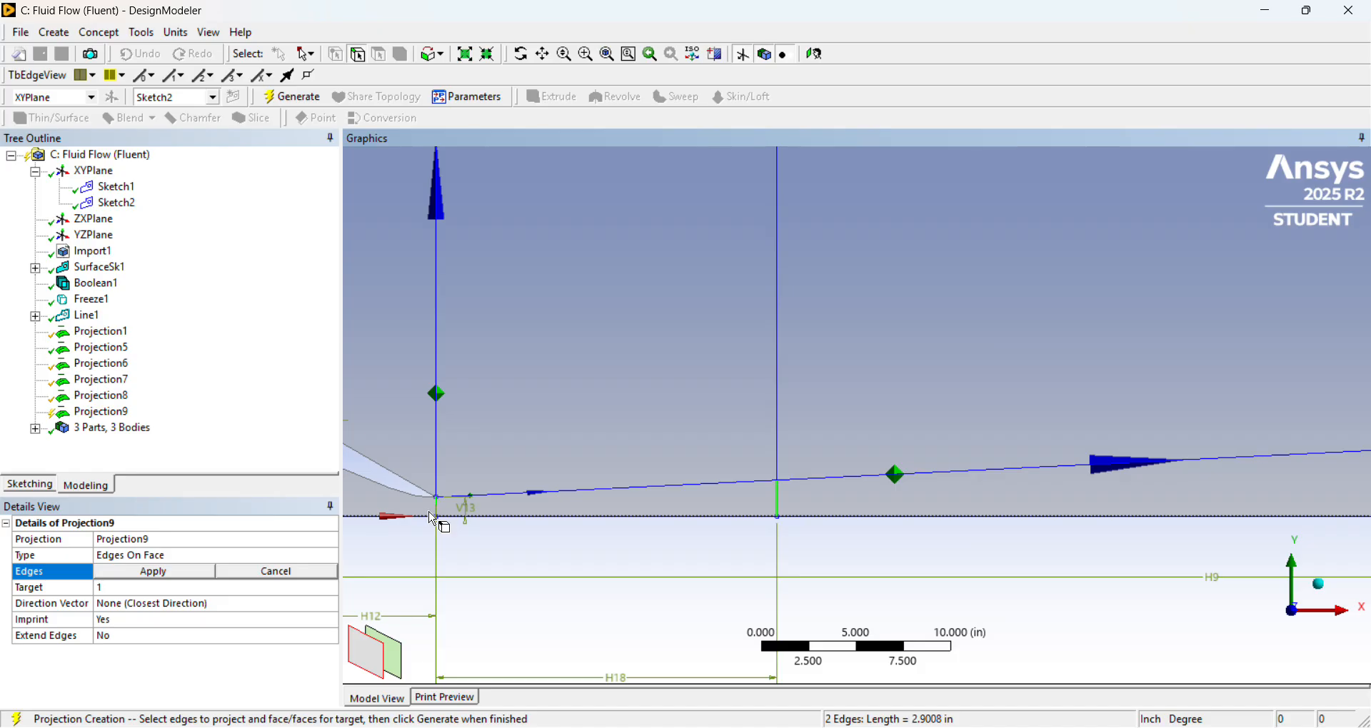
left_click(196, 577)
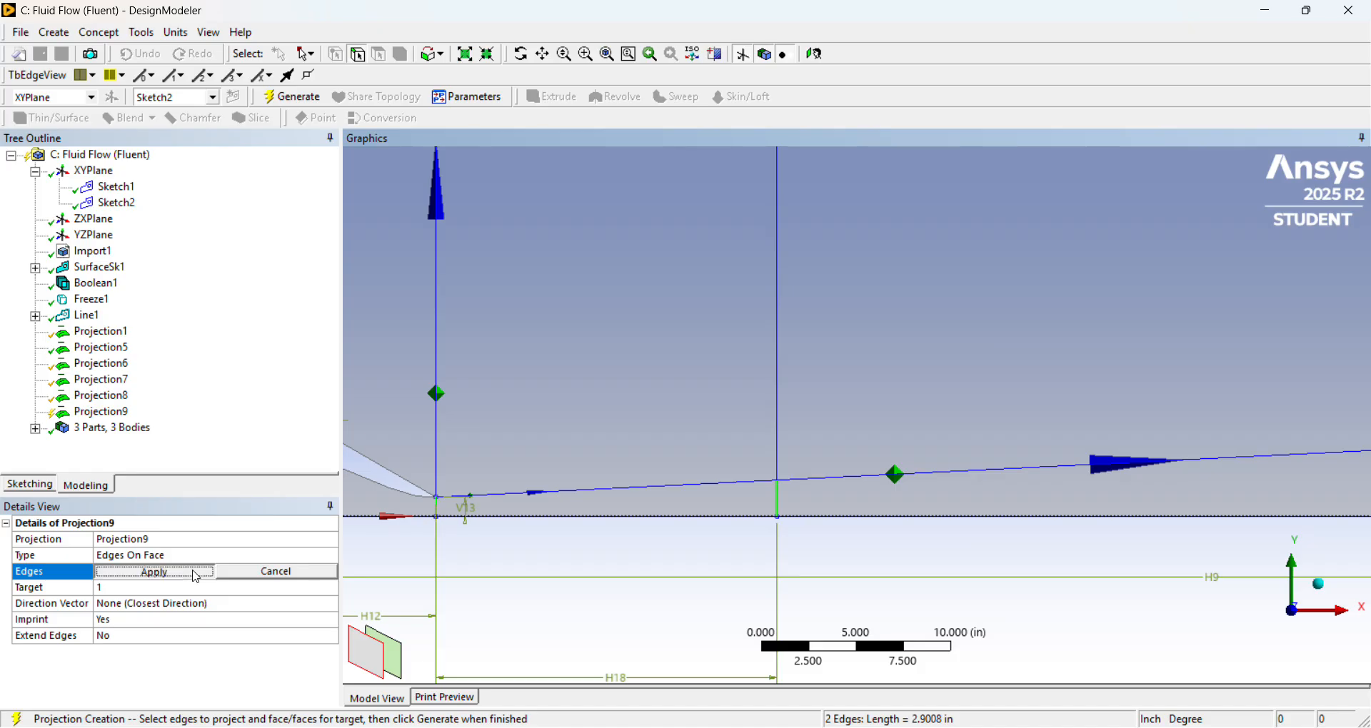
Set the thin face between the sloped line and the axis as the projection's target and generate the projection.
left_click(195, 590)
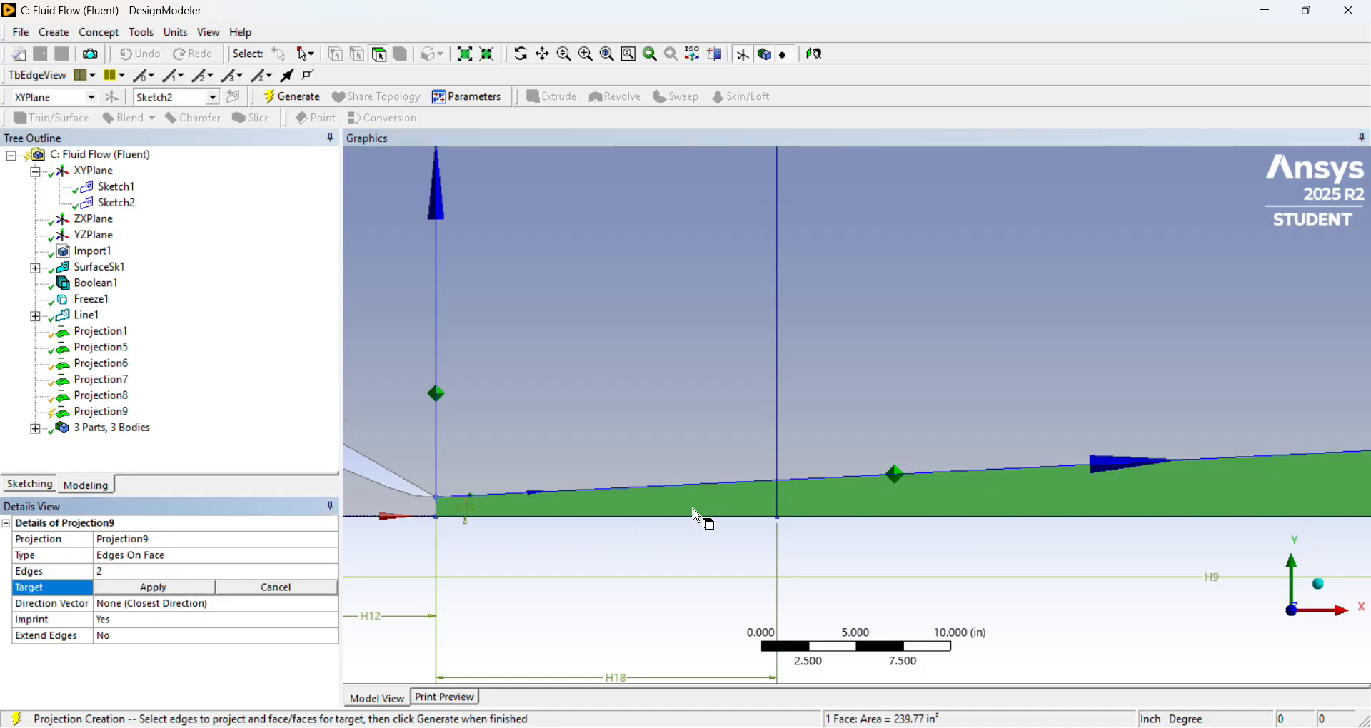
left_click(193, 588)
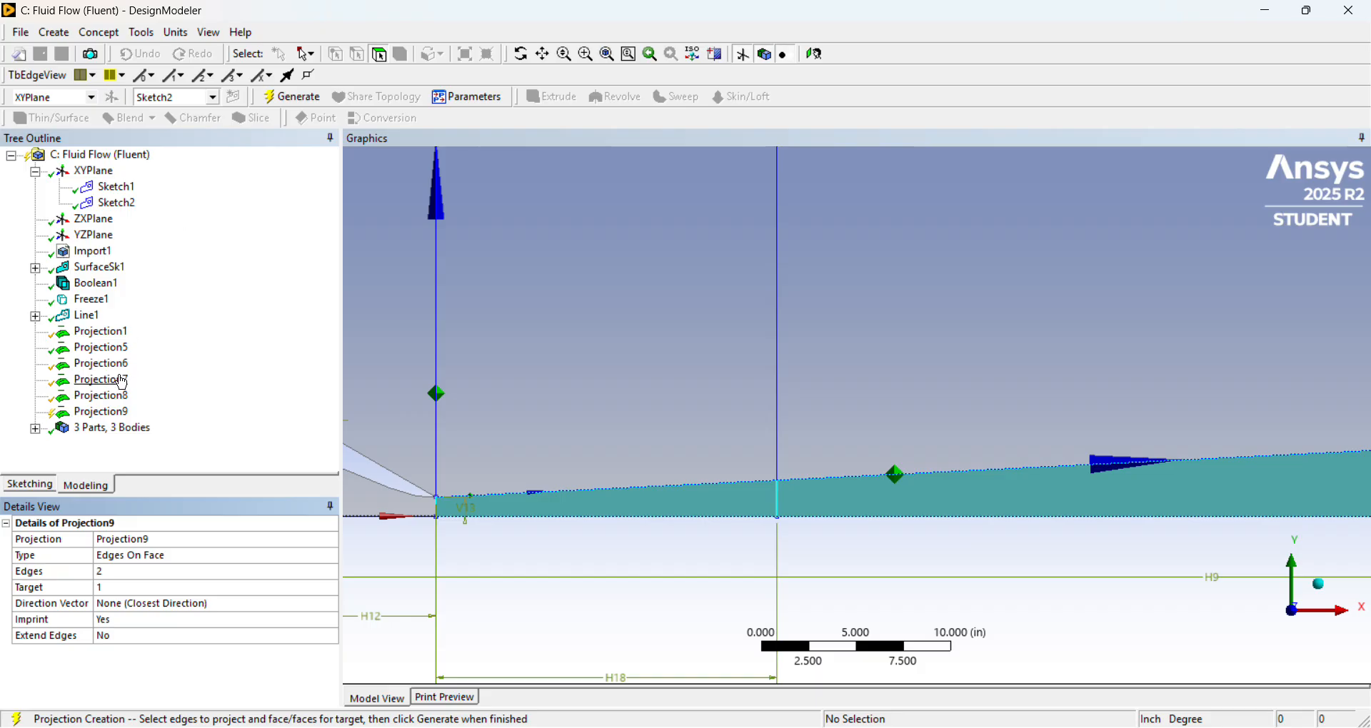
right_click(108, 412)
left_click(158, 442)
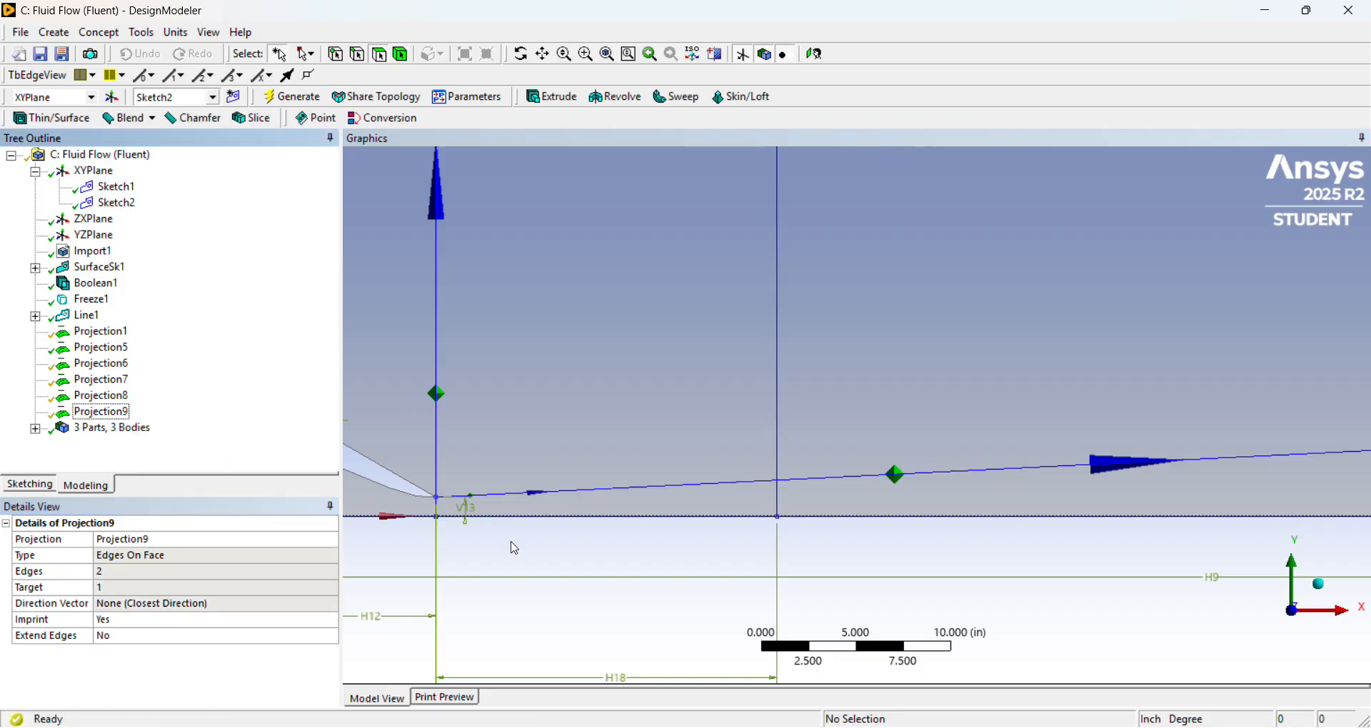
Select the thin axis faces, the outer domain faces and the nozzle interior face in turn to check the resulting splits.
left_click(732, 511)
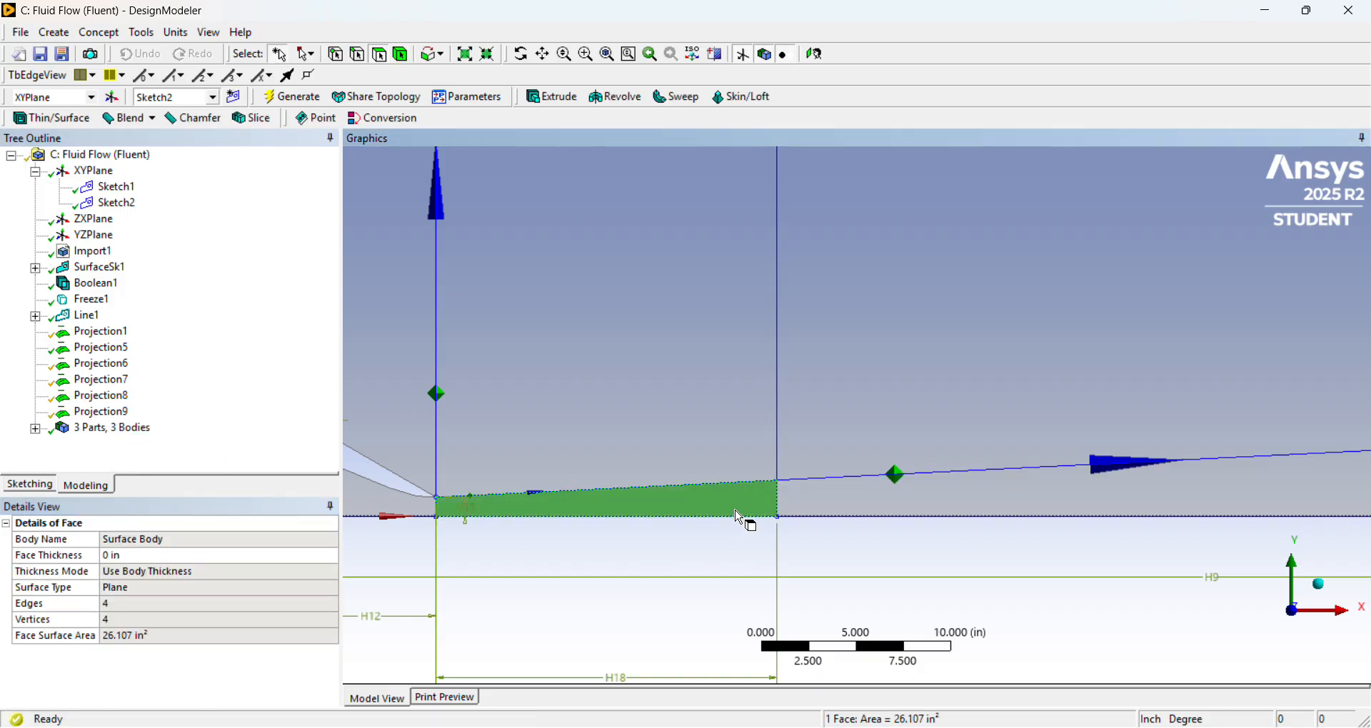
left_click(857, 505)
scroll(861, 464, "down", 4)
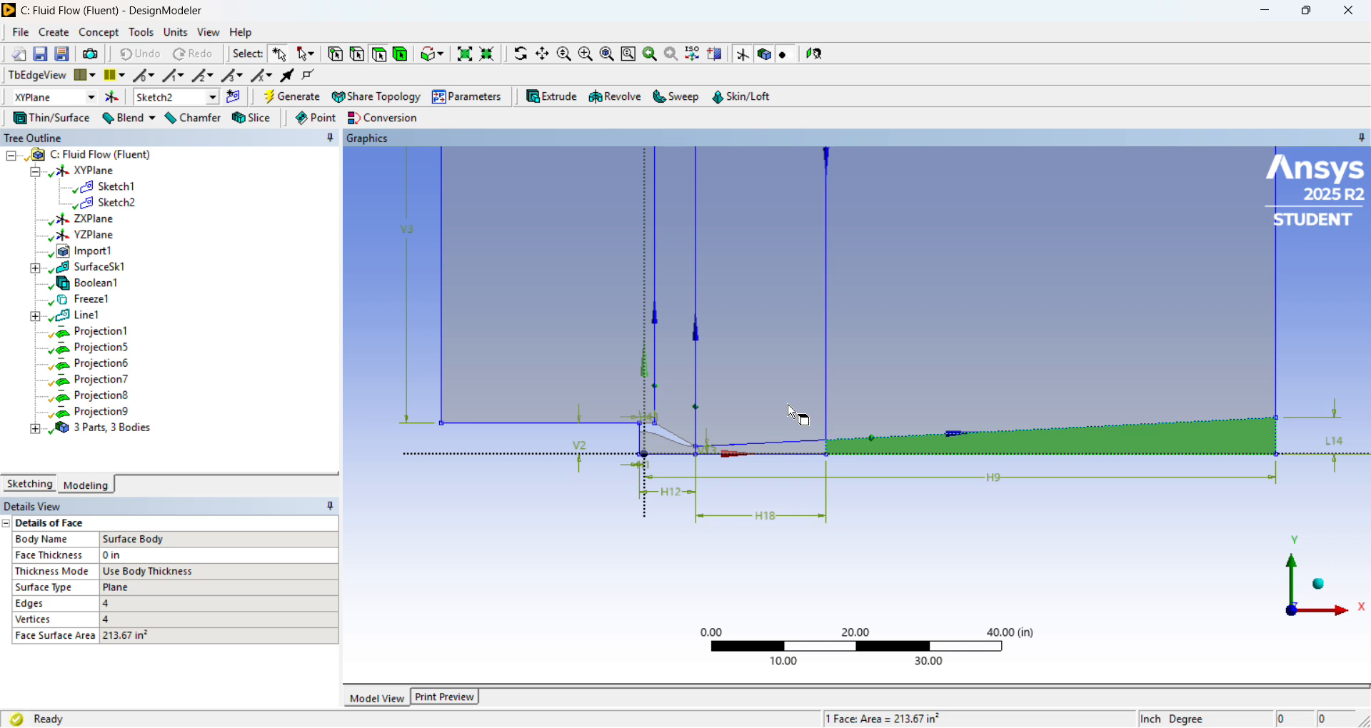
left_click(687, 323)
left_click(893, 323)
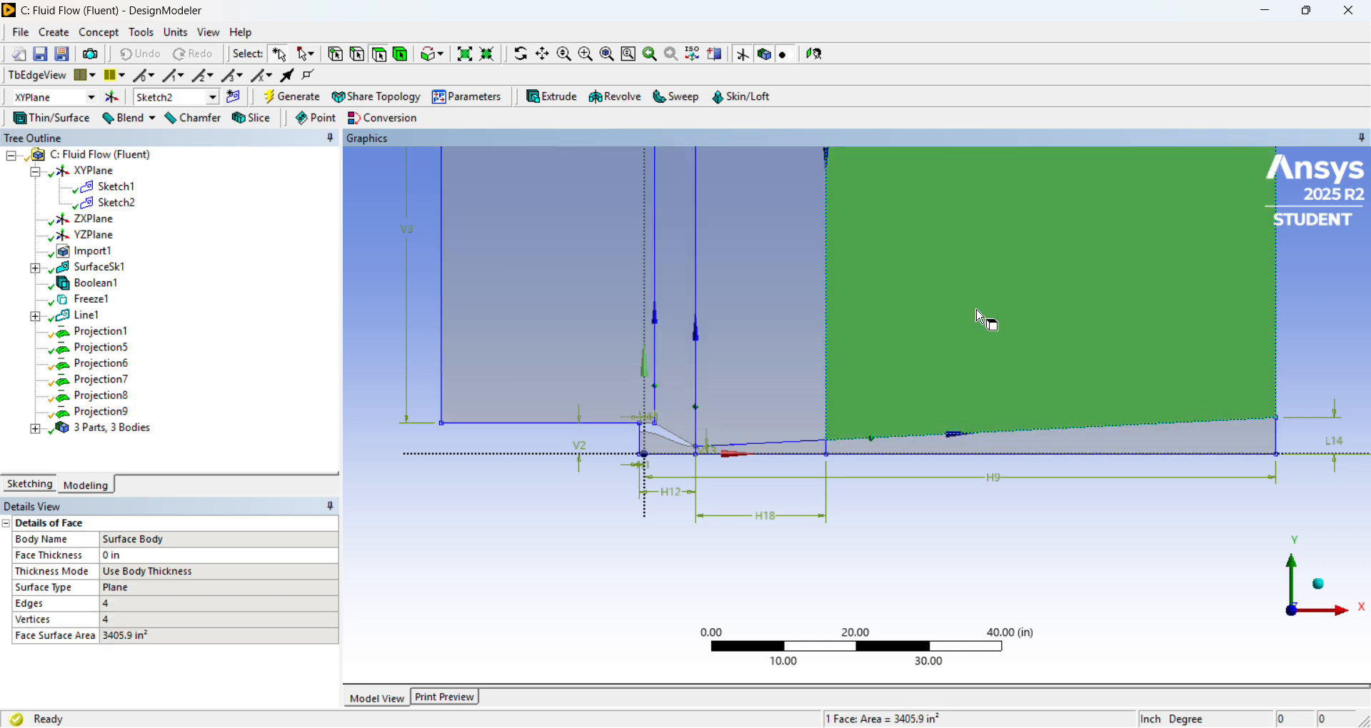
left_click(1017, 449)
left_click(807, 451)
left_click(667, 455)
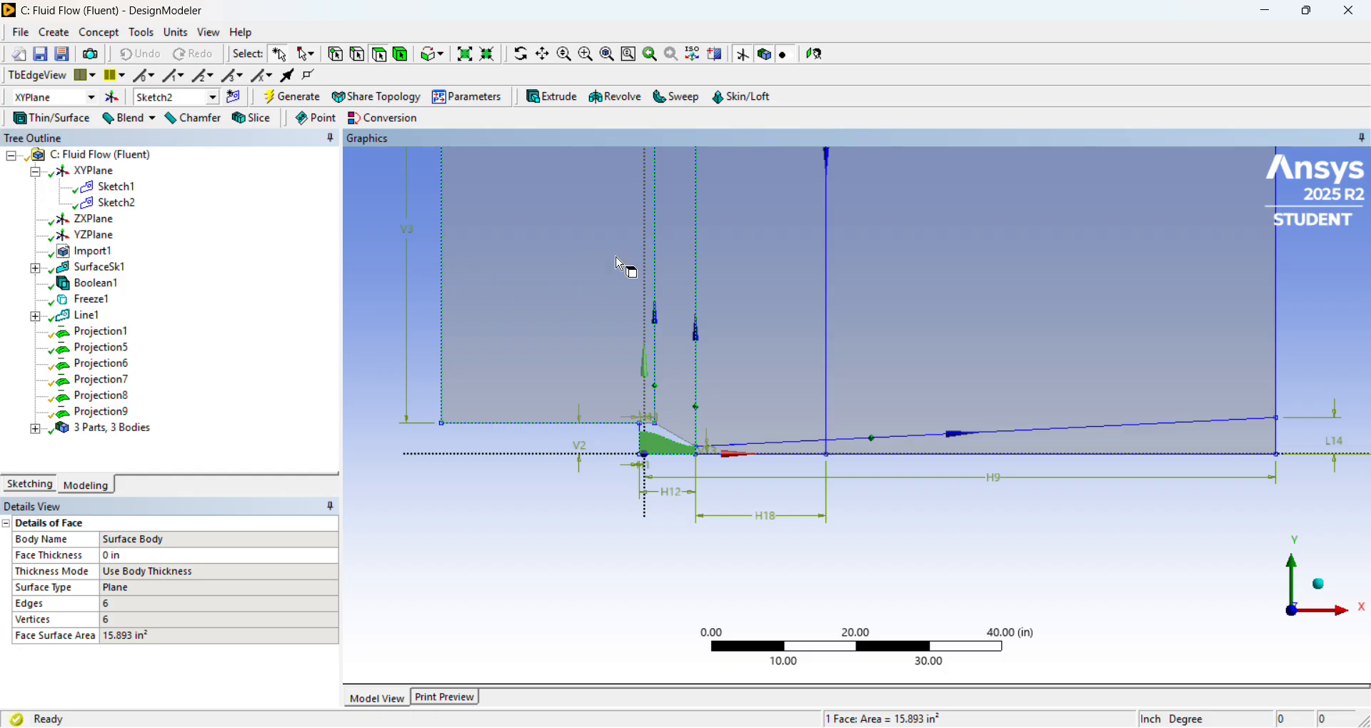
left_click(620, 321)
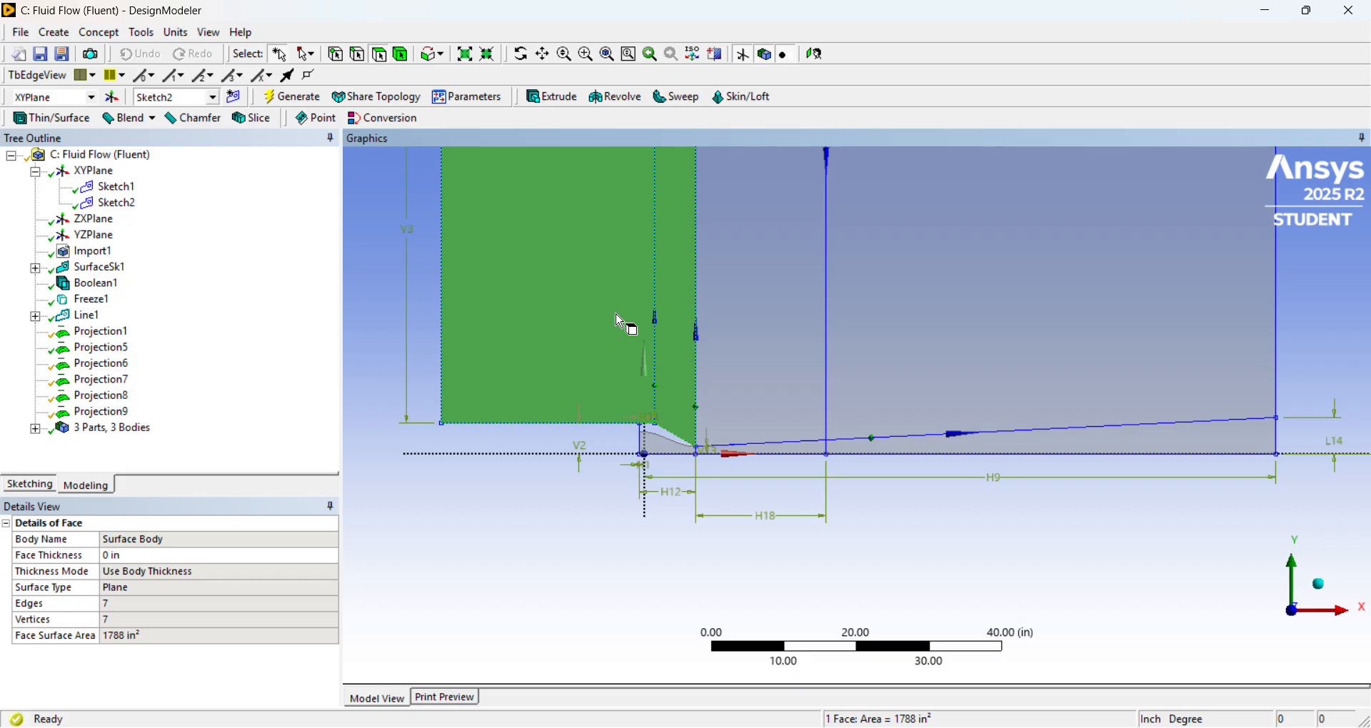
scroll(699, 306, "down", 3)
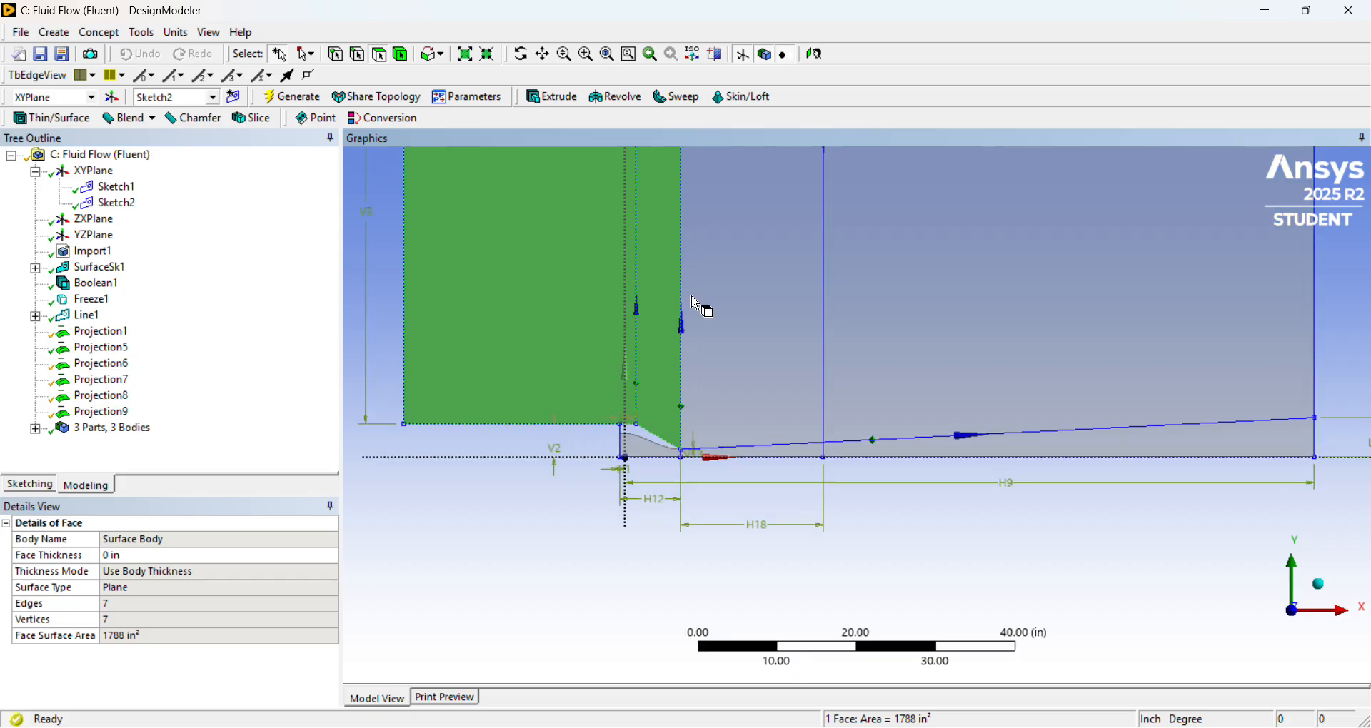
scroll(694, 299, "down", 1)
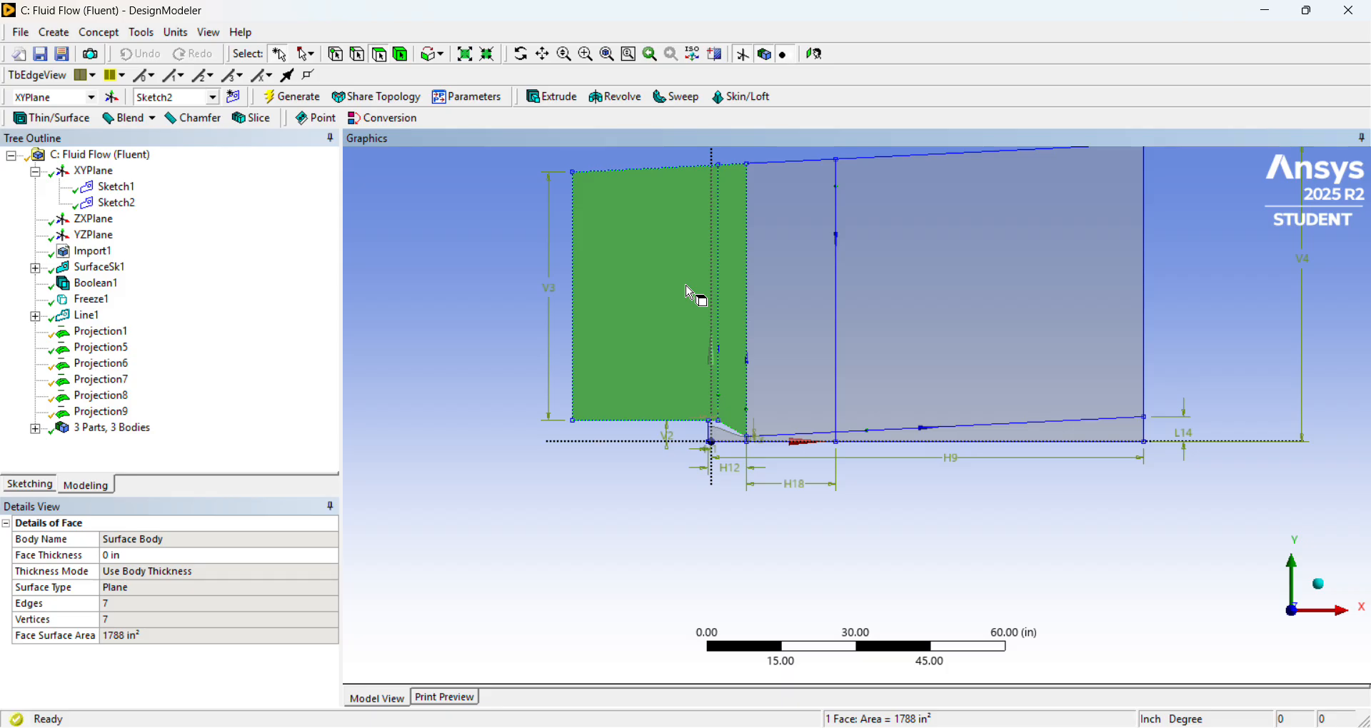
scroll(798, 403, "up", 1)
scroll(798, 403, "down", 1)
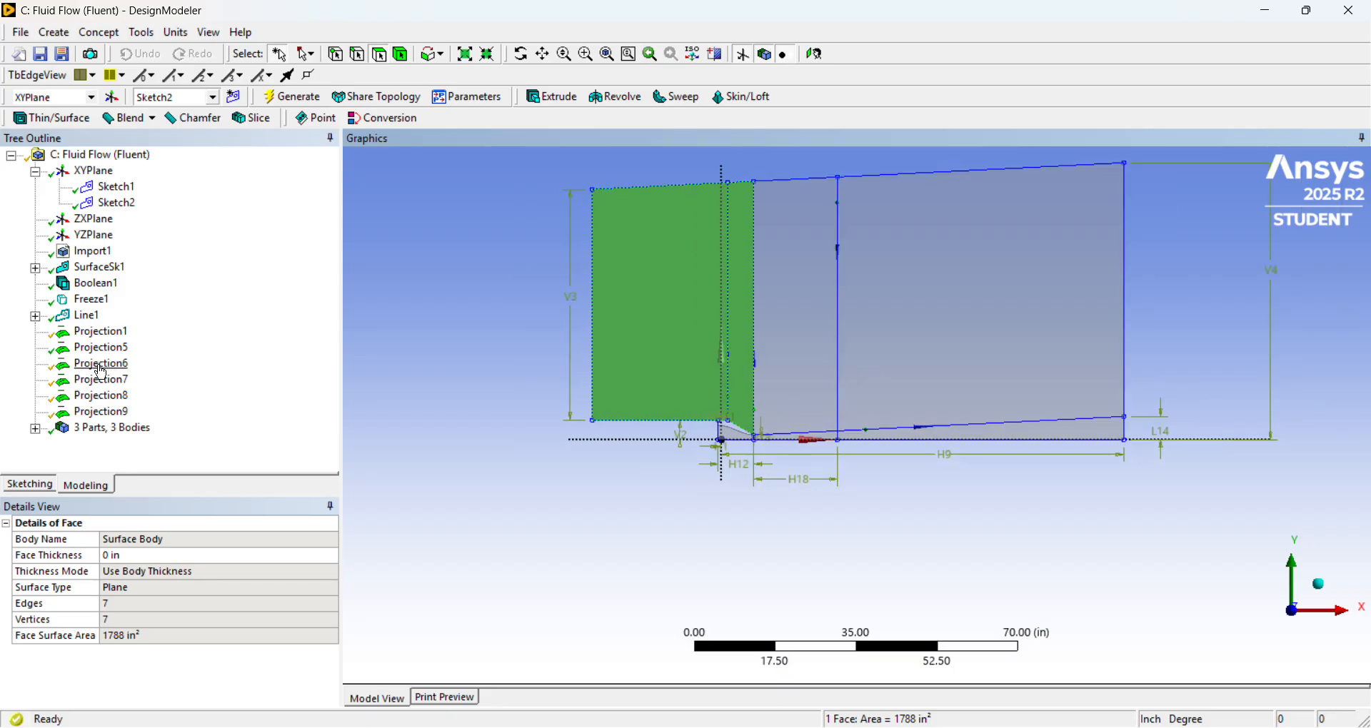
List the model's bodies, then hide the first line body and show it again.
left_click(35, 429)
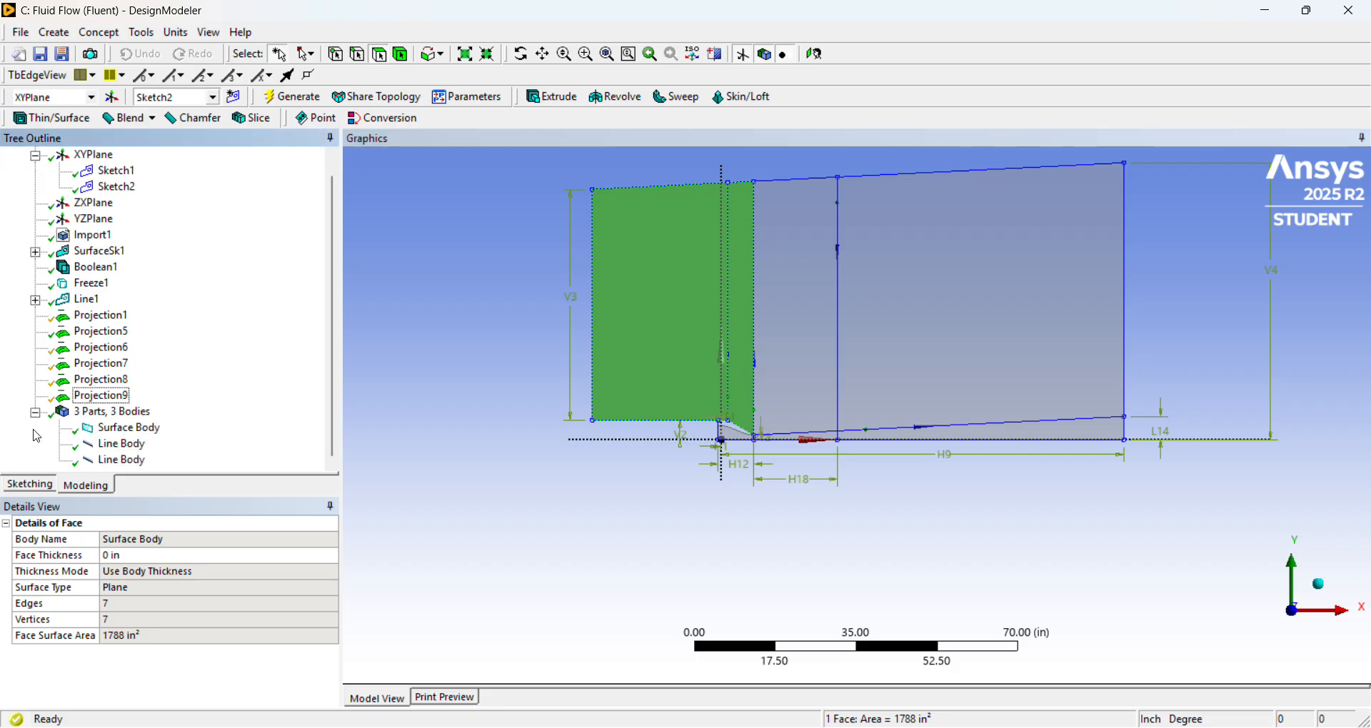
right_click(131, 447)
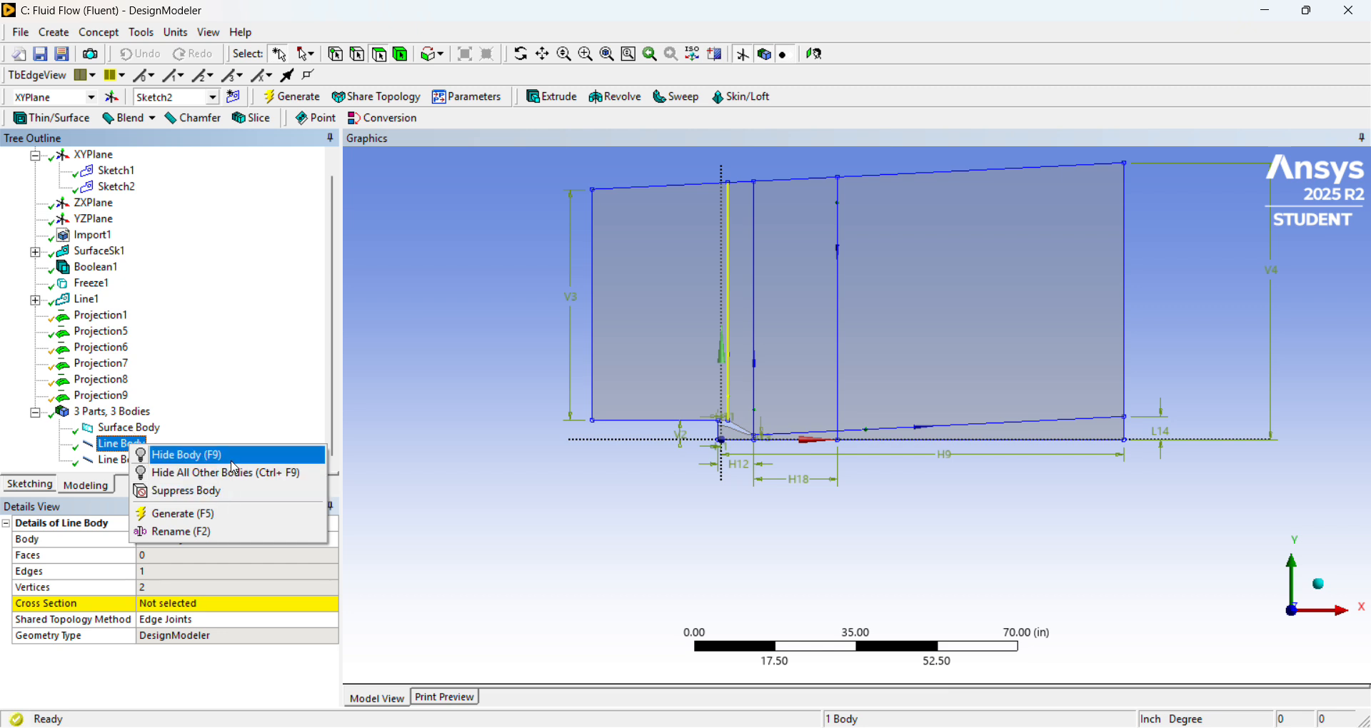
left_click(228, 458)
right_click(126, 446)
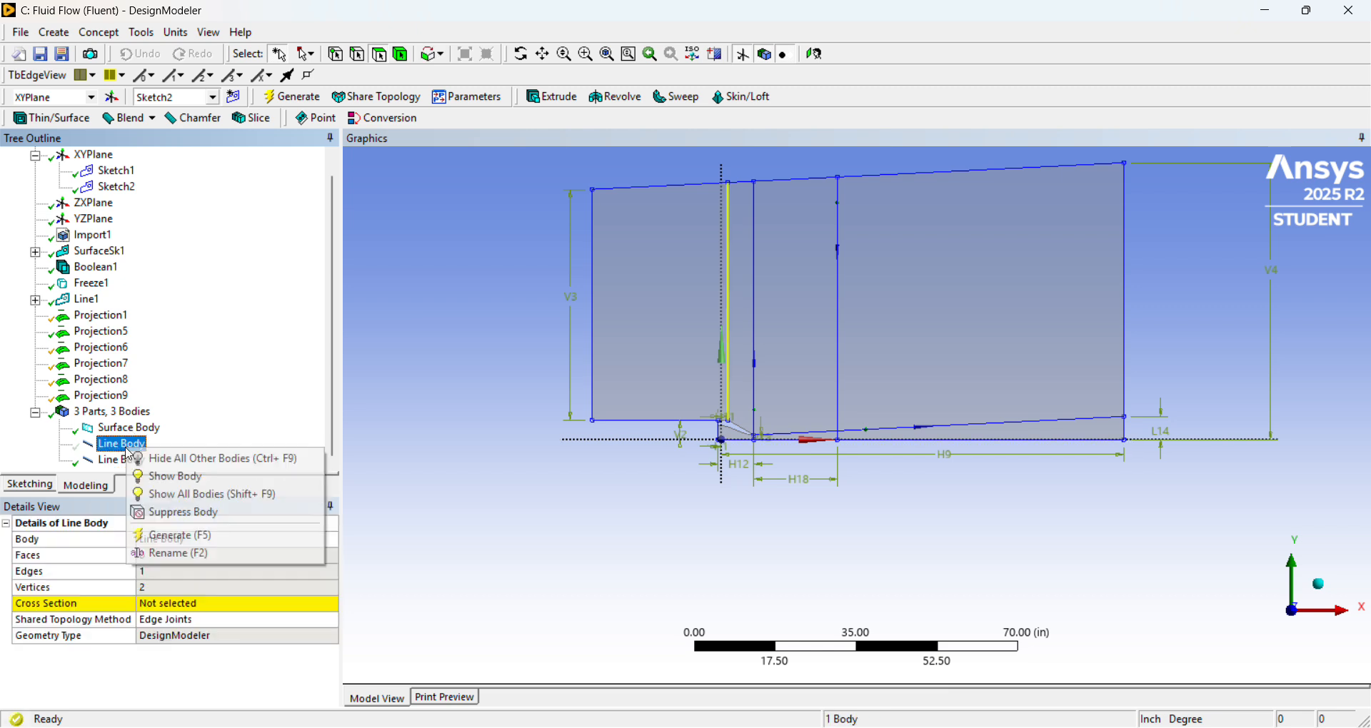
left_click(186, 477)
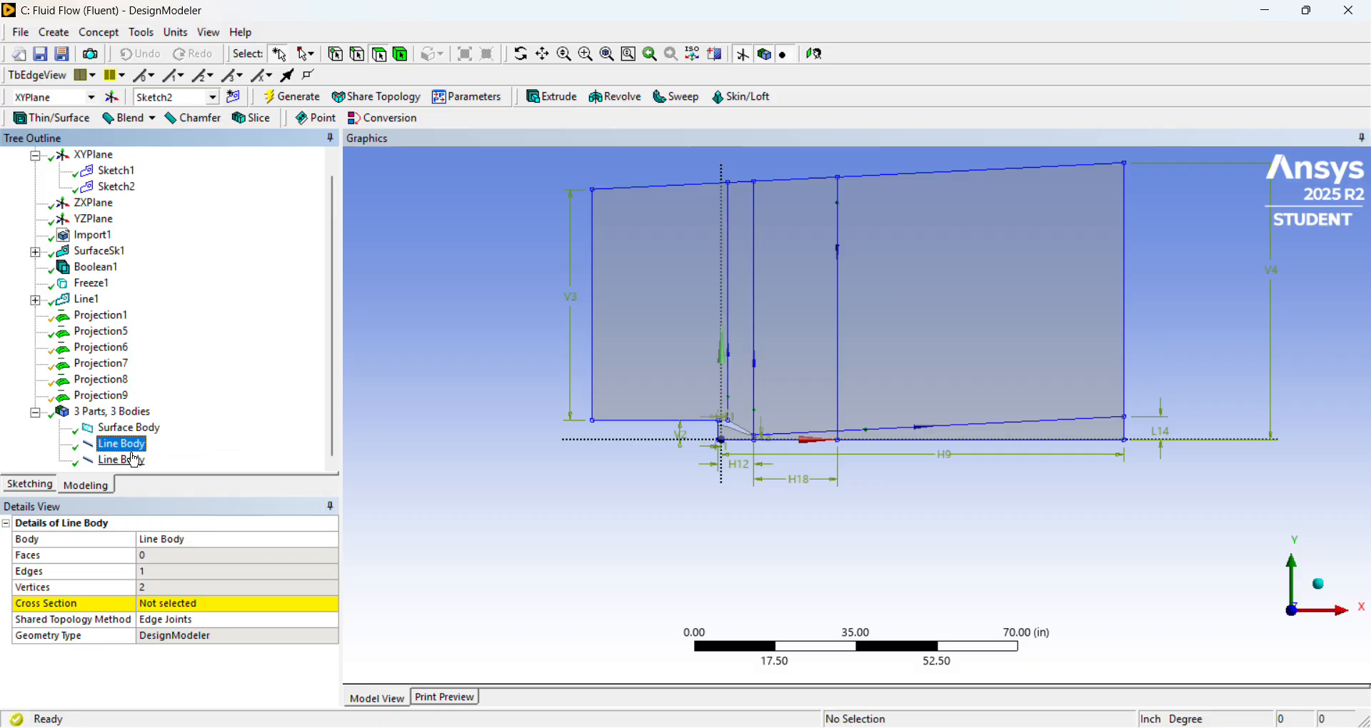
Suppress both line bodies and select the remaining surface body to check it.
right_click(133, 447)
left_click(141, 464)
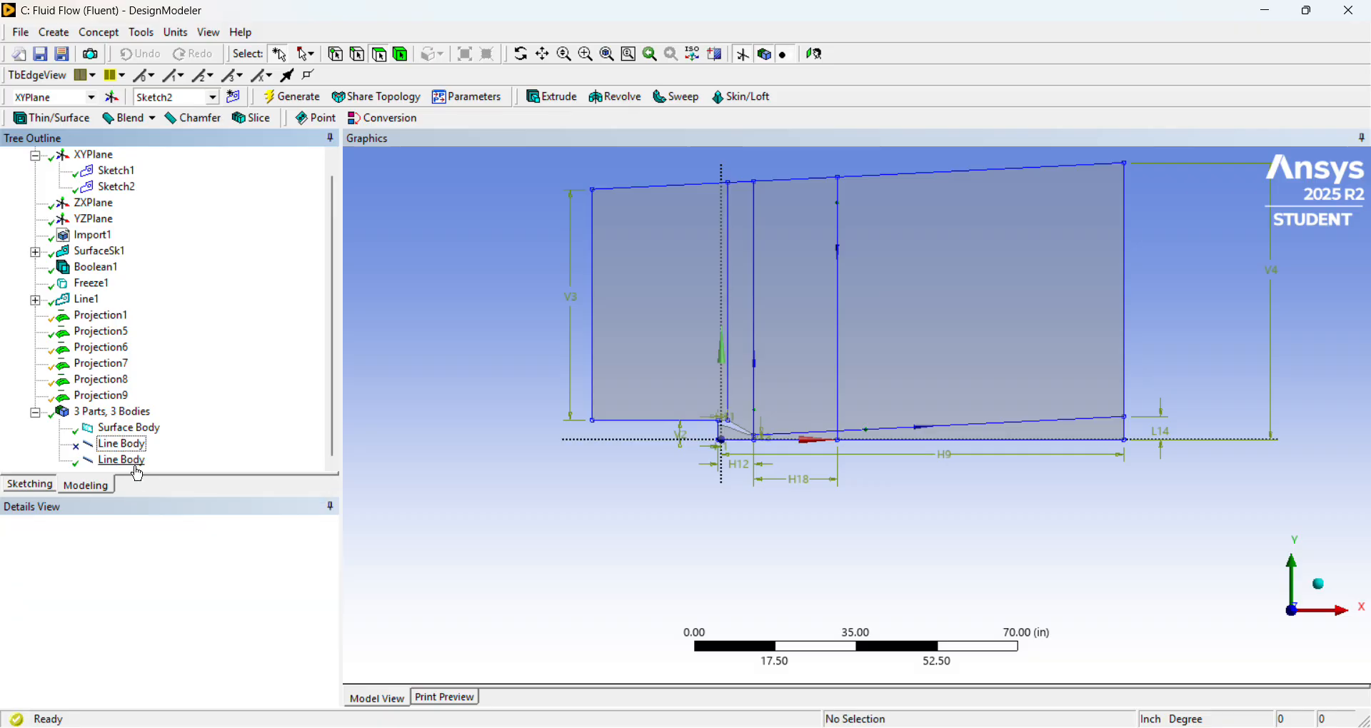
right_click(129, 463)
left_click(186, 508)
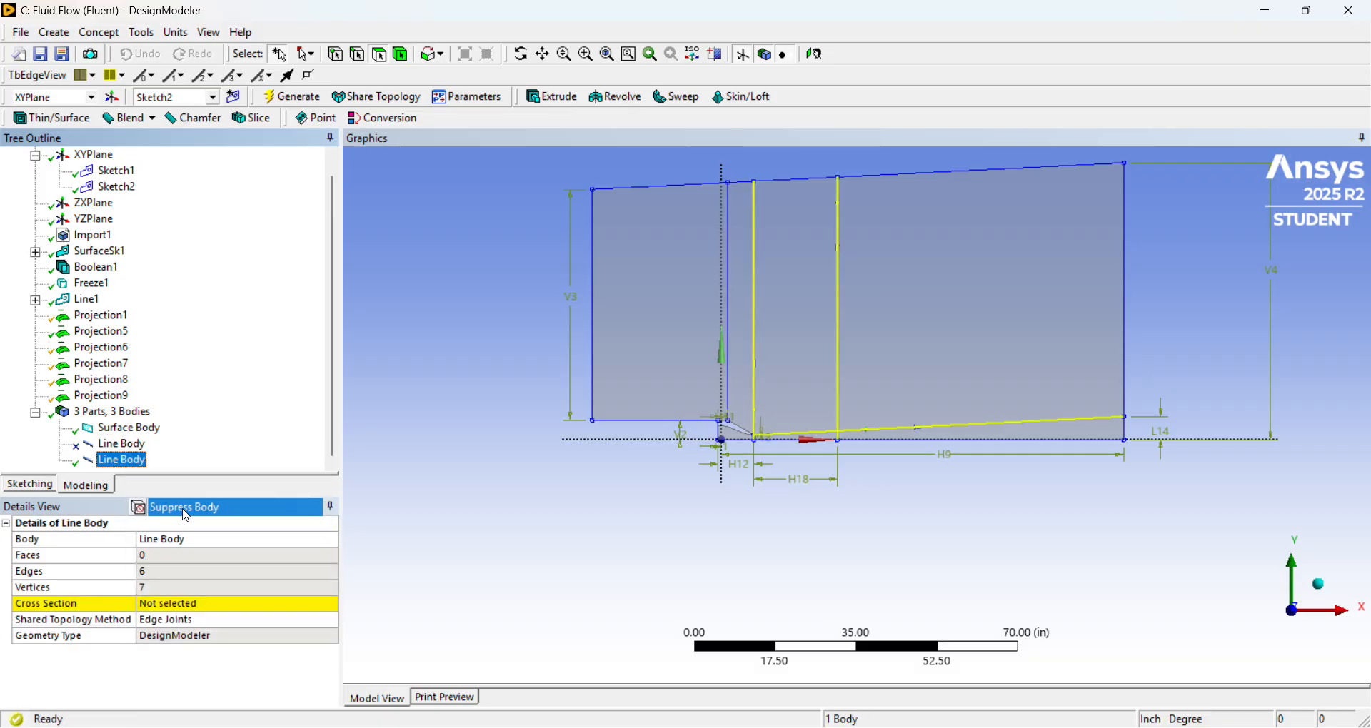
left_click(126, 431)
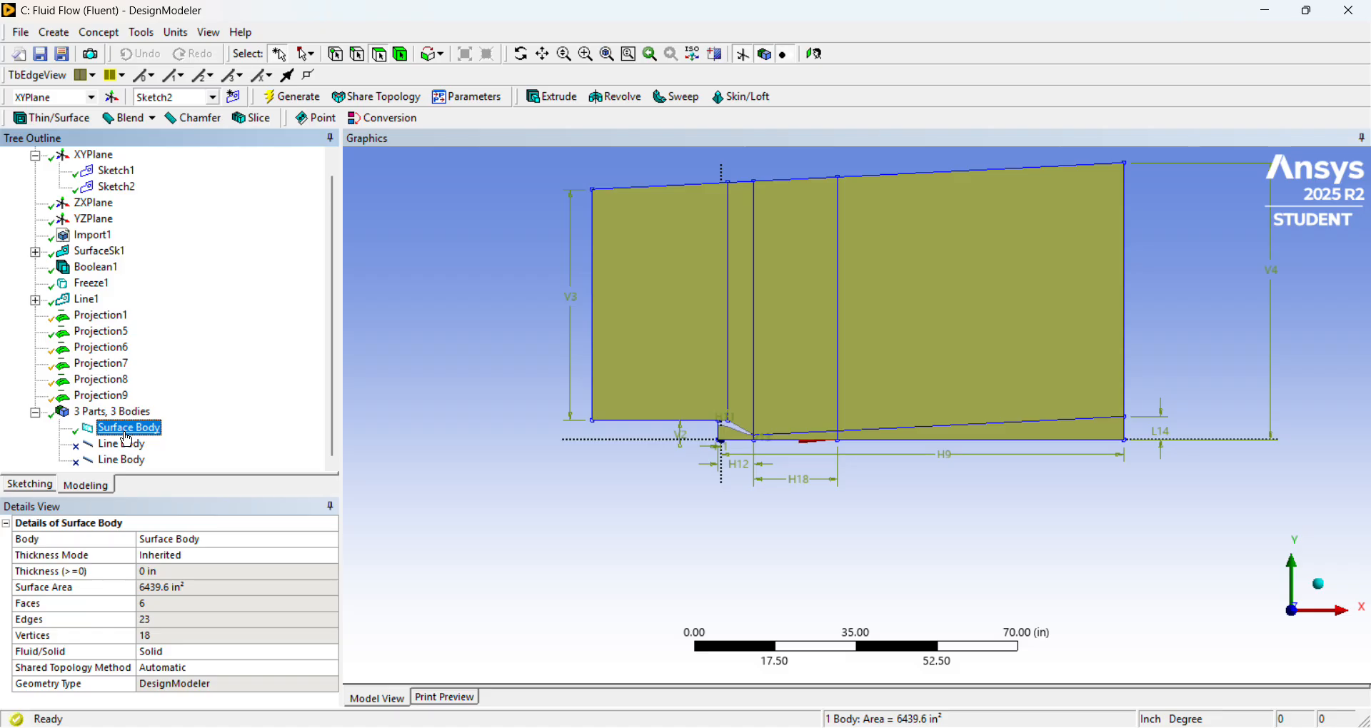
Close DesignModeler.
left_click(20, 33)
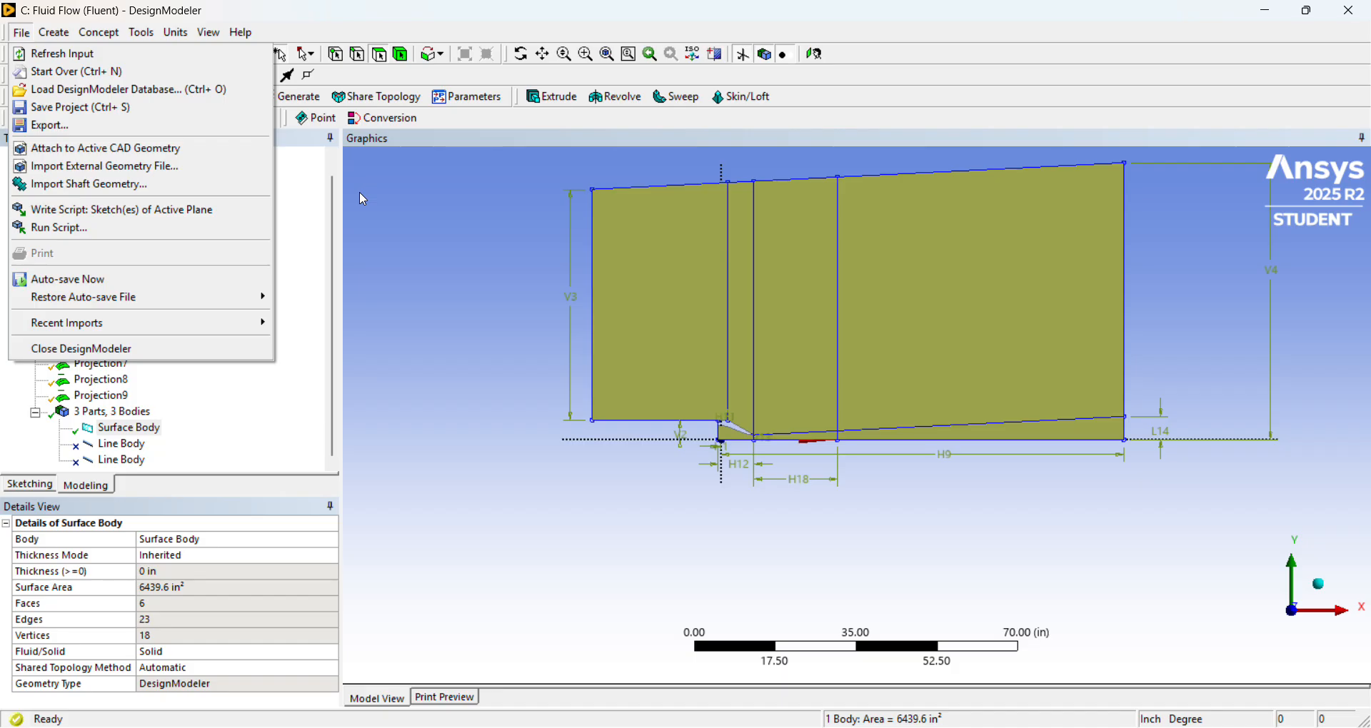
left_click(400, 236)
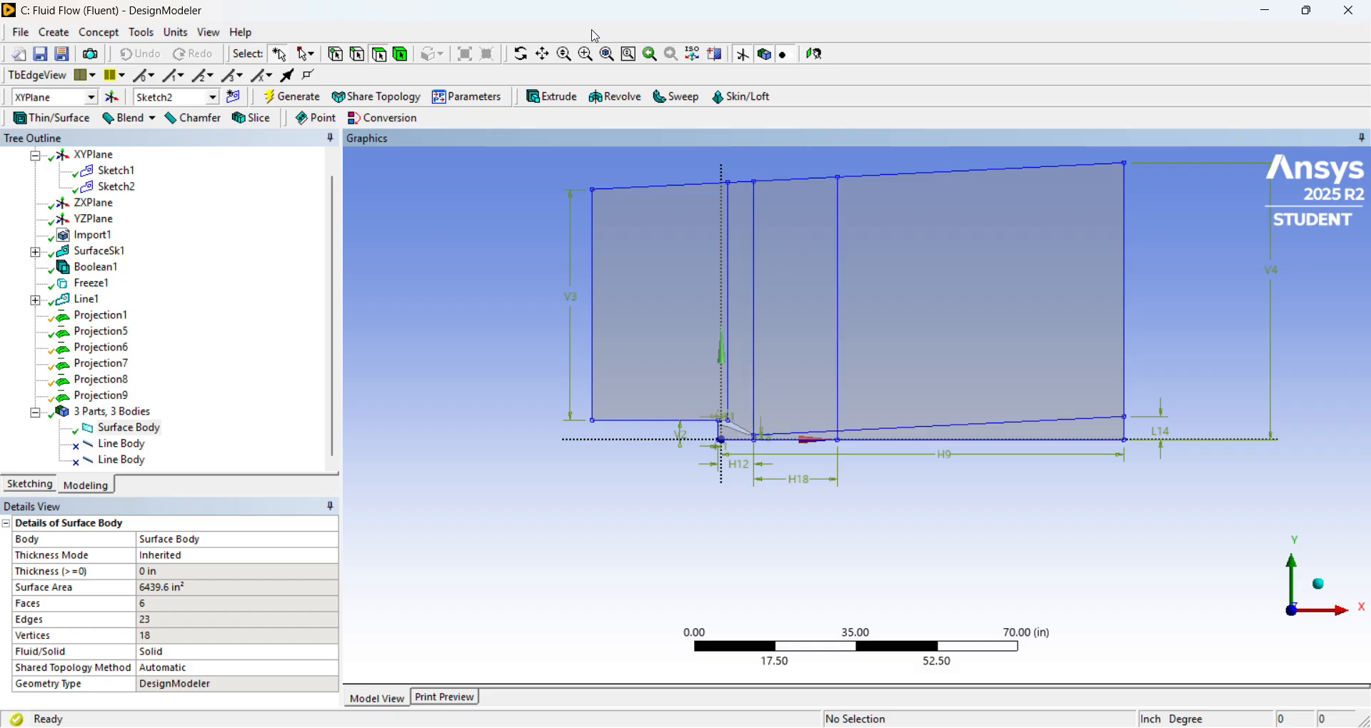
left_click(1348, 20)
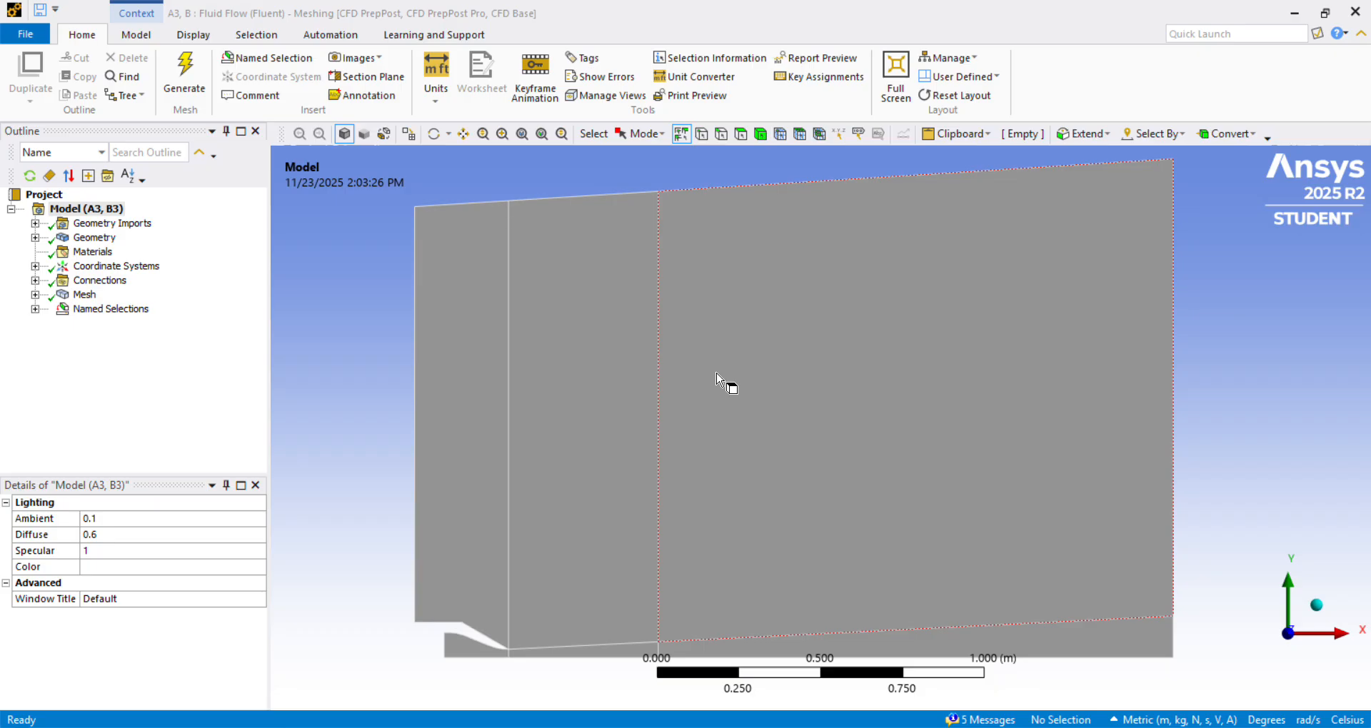
In Ansys Meshing, activate face selection and select the domain's faces one by one to check that they are separate.
scroll(718, 379, "down", 3)
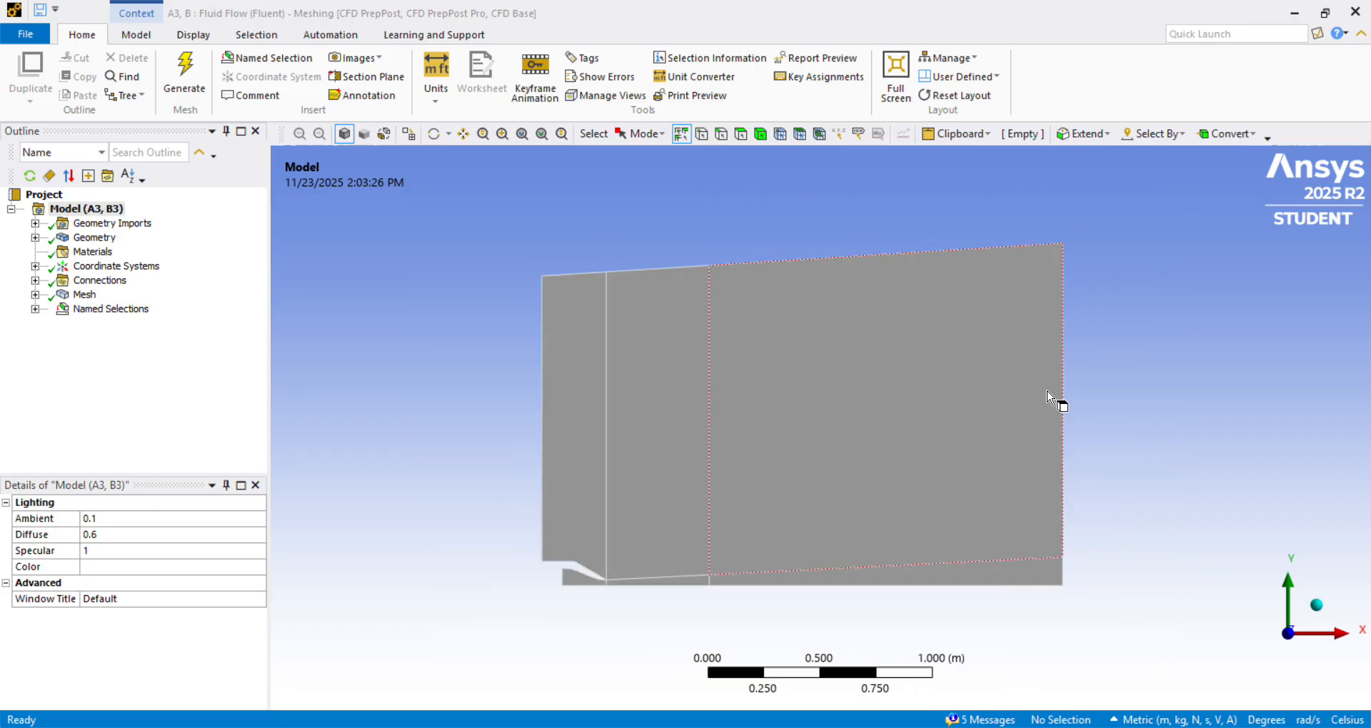
left_click(741, 137)
left_click(569, 359)
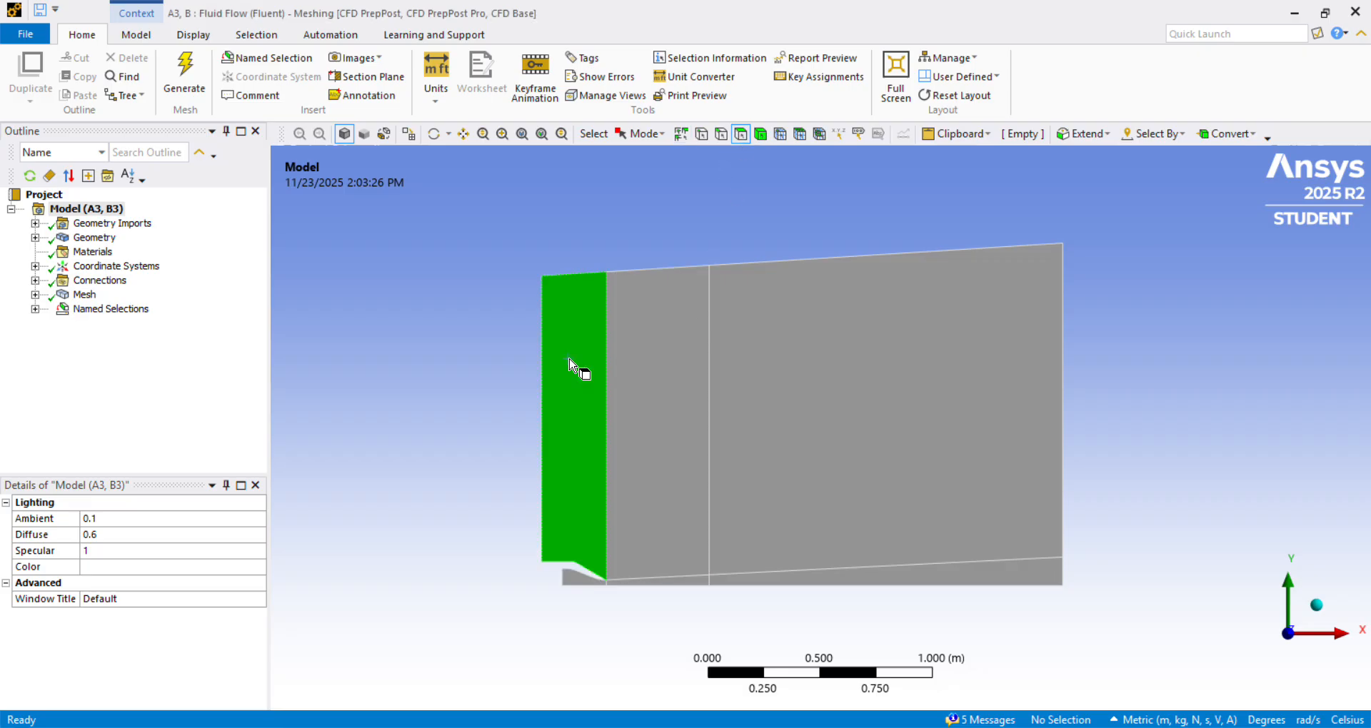
left_click(677, 366)
left_click(843, 383)
left_click(903, 576)
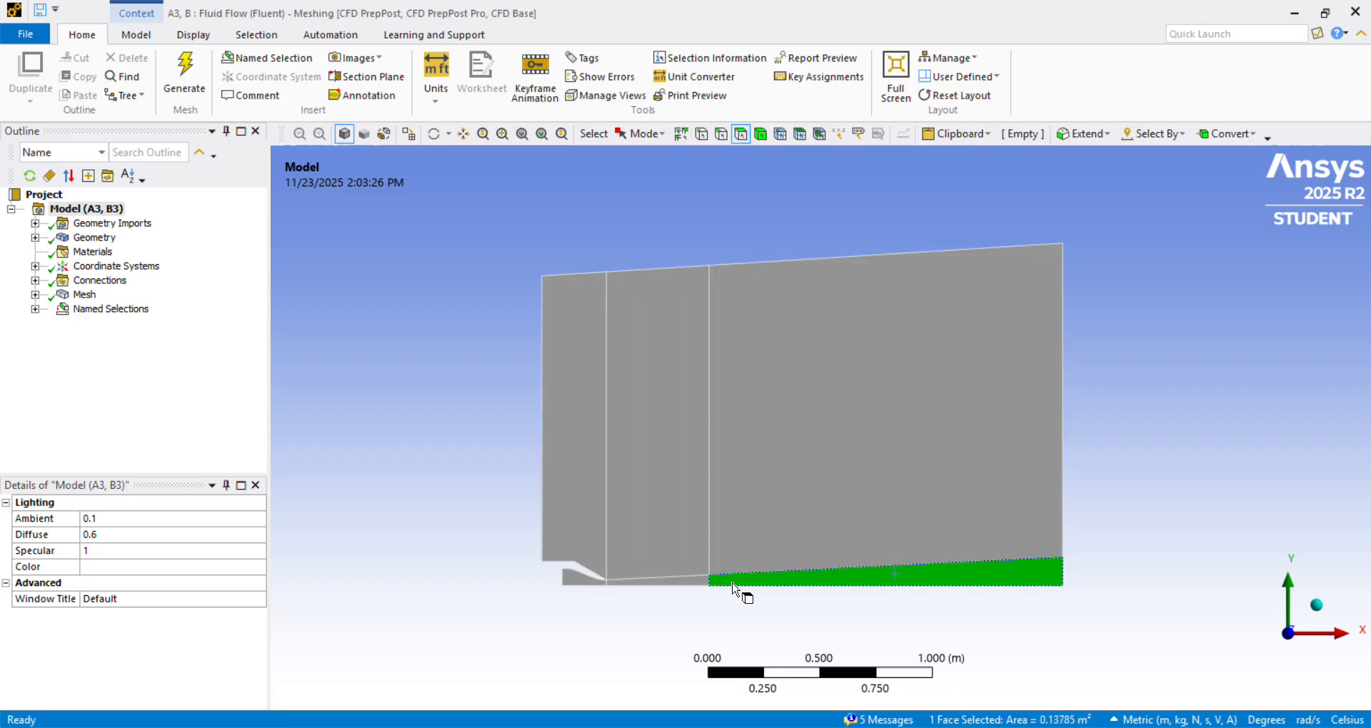
Select the small middle face along the axis and the nozzle's inner face in turn to check that they are separate.
left_click(705, 582)
left_click(587, 580)
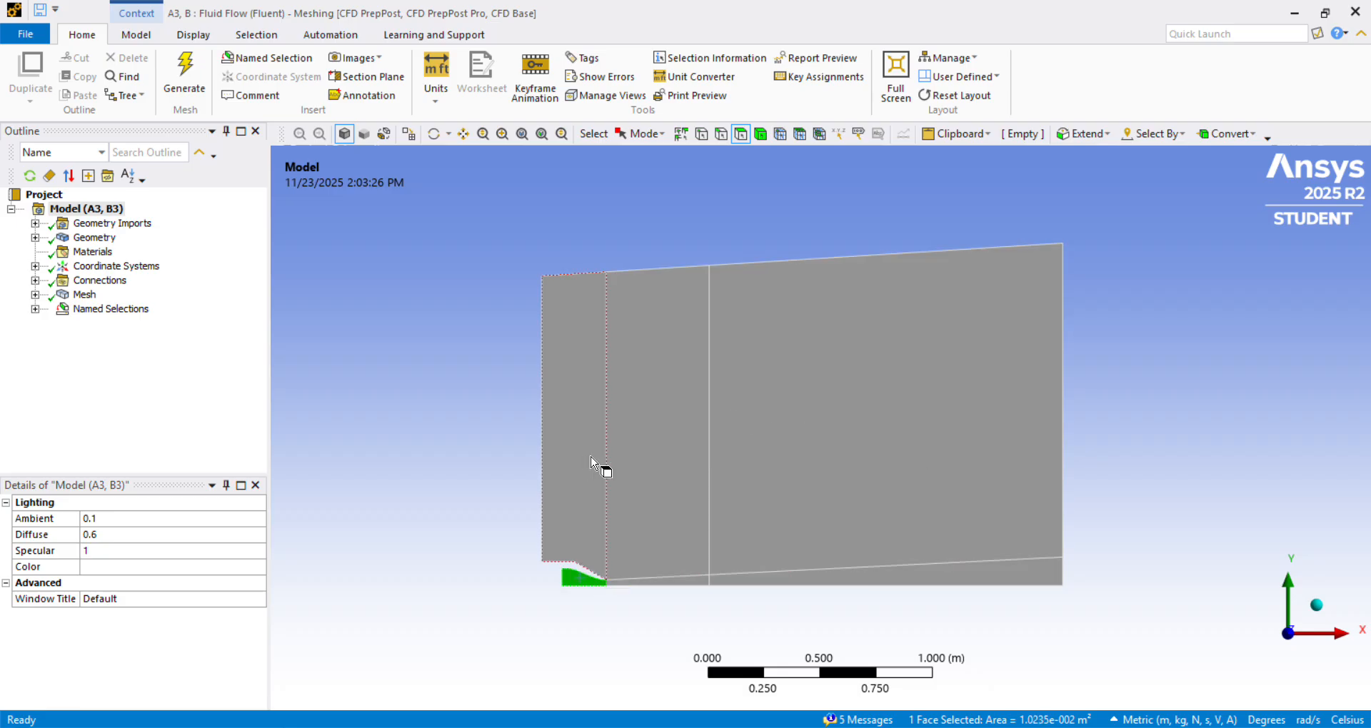
List the mesh controls, clear the face selection, and review the first edge sizing's scoped edges, divisions and bias settings.
left_click(35, 294)
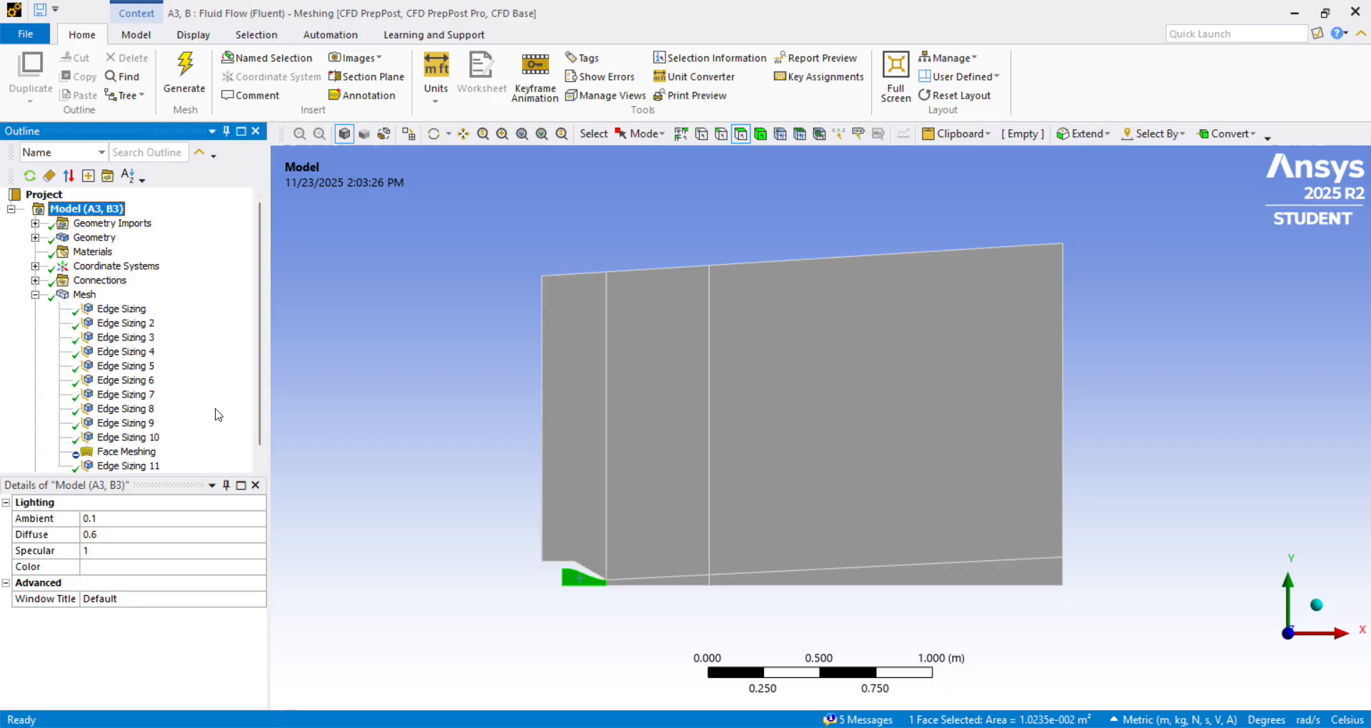
scroll(220, 407, "down", 1)
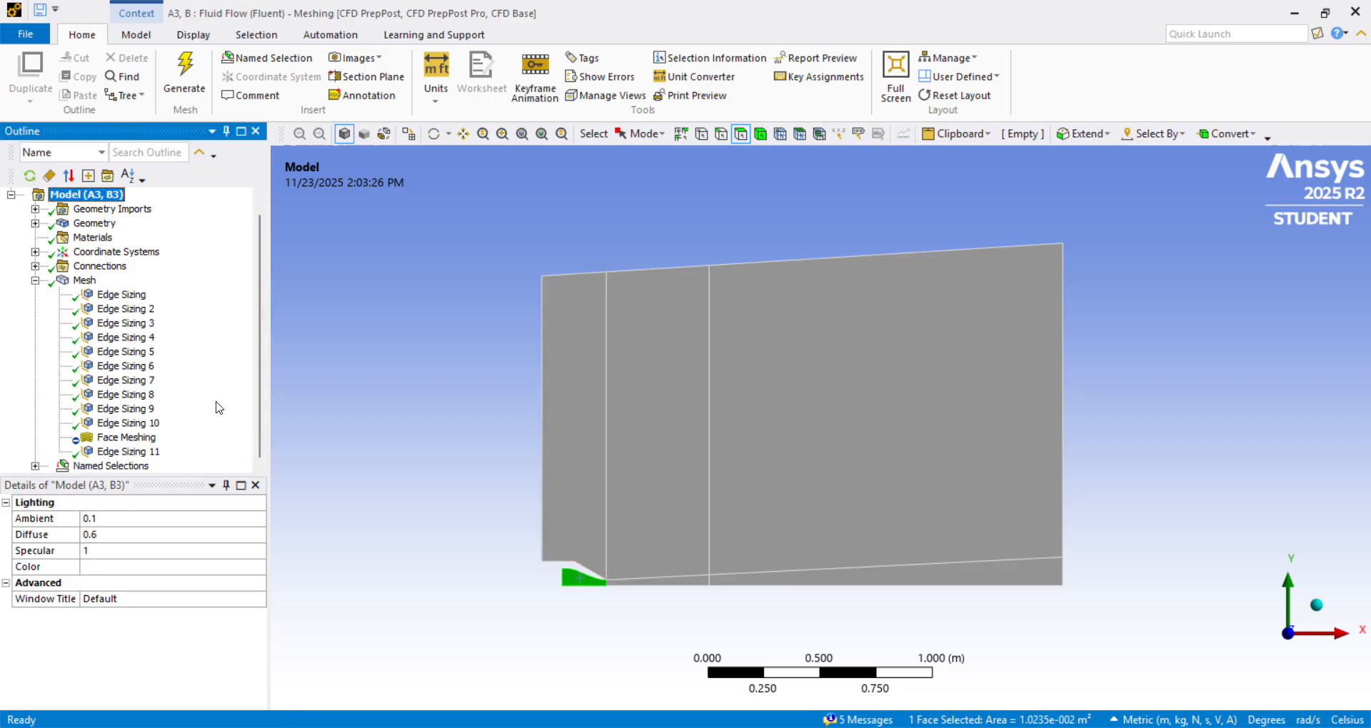
left_click(447, 435)
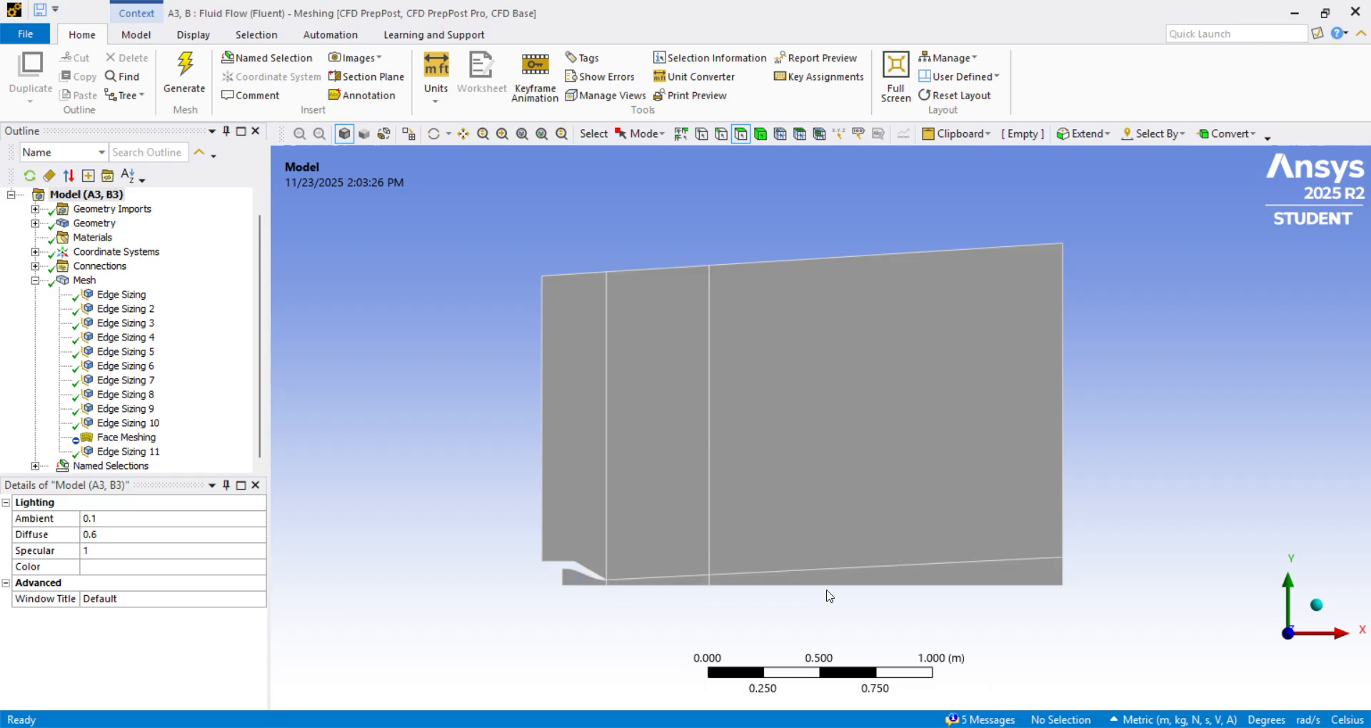
left_click(130, 296)
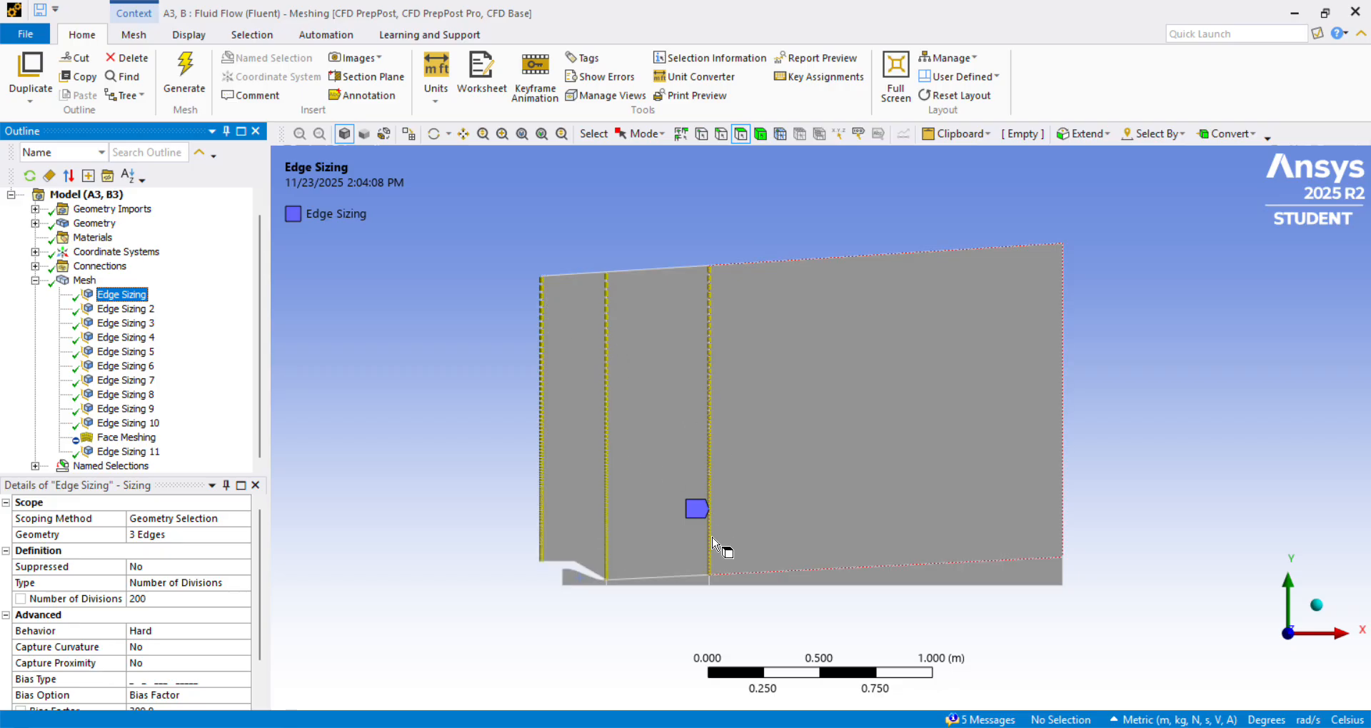
scroll(178, 545, "down", 1)
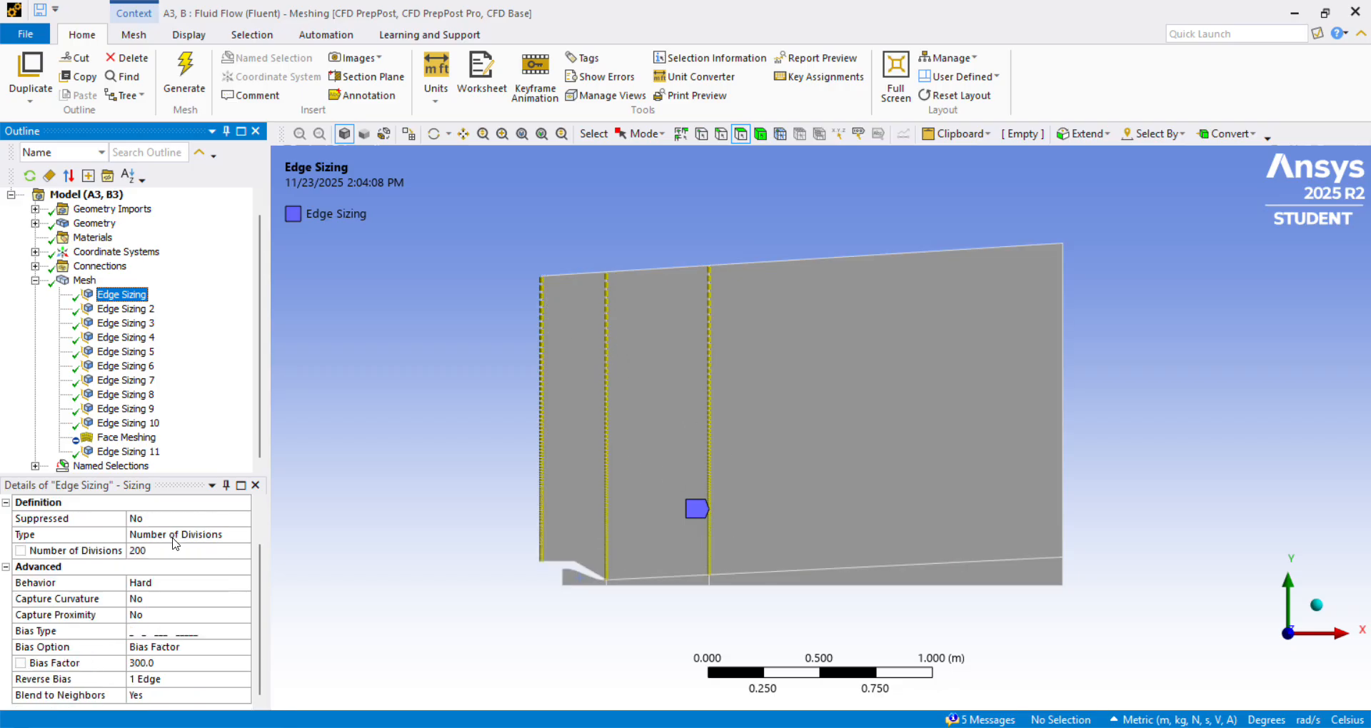
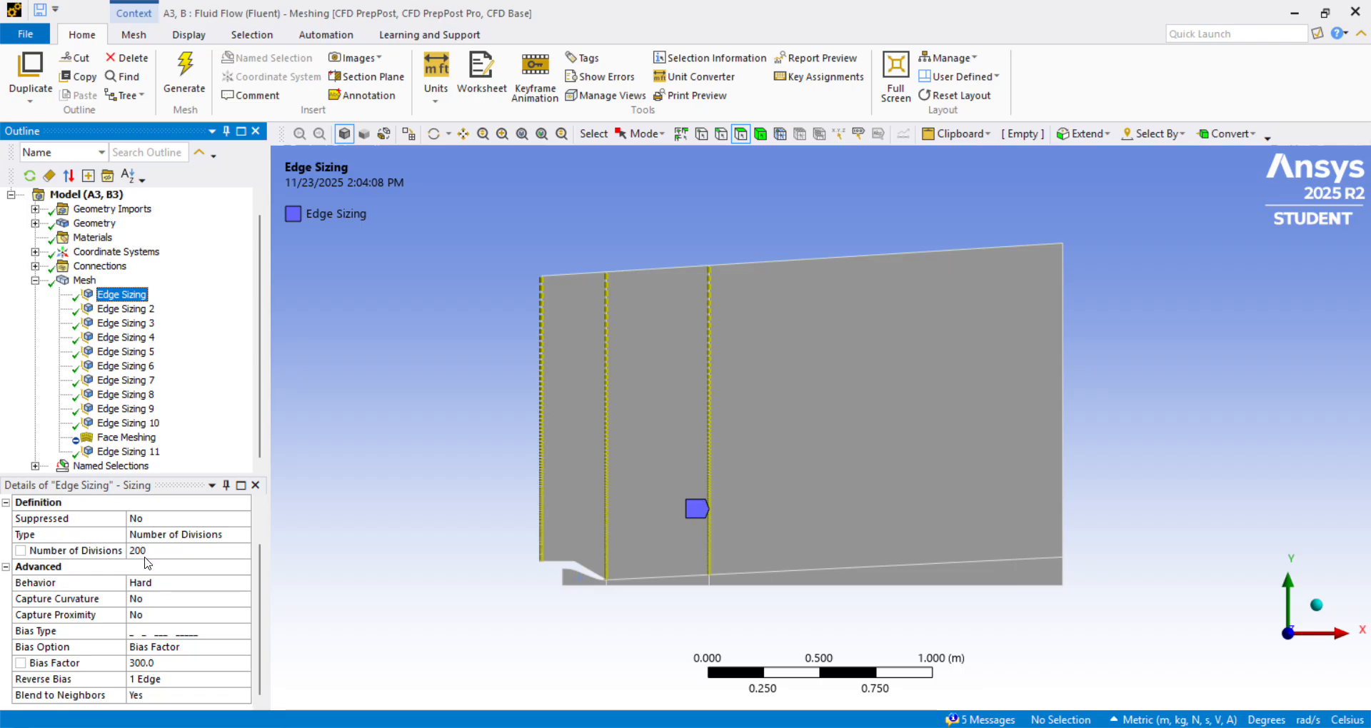
Check the first edge sizing's divisions and bias settings, inspect which edge has reversed bias, and leave the reverse-bias selection unchanged.
scroll(184, 569, "up", 1)
scroll(177, 593, "down", 1)
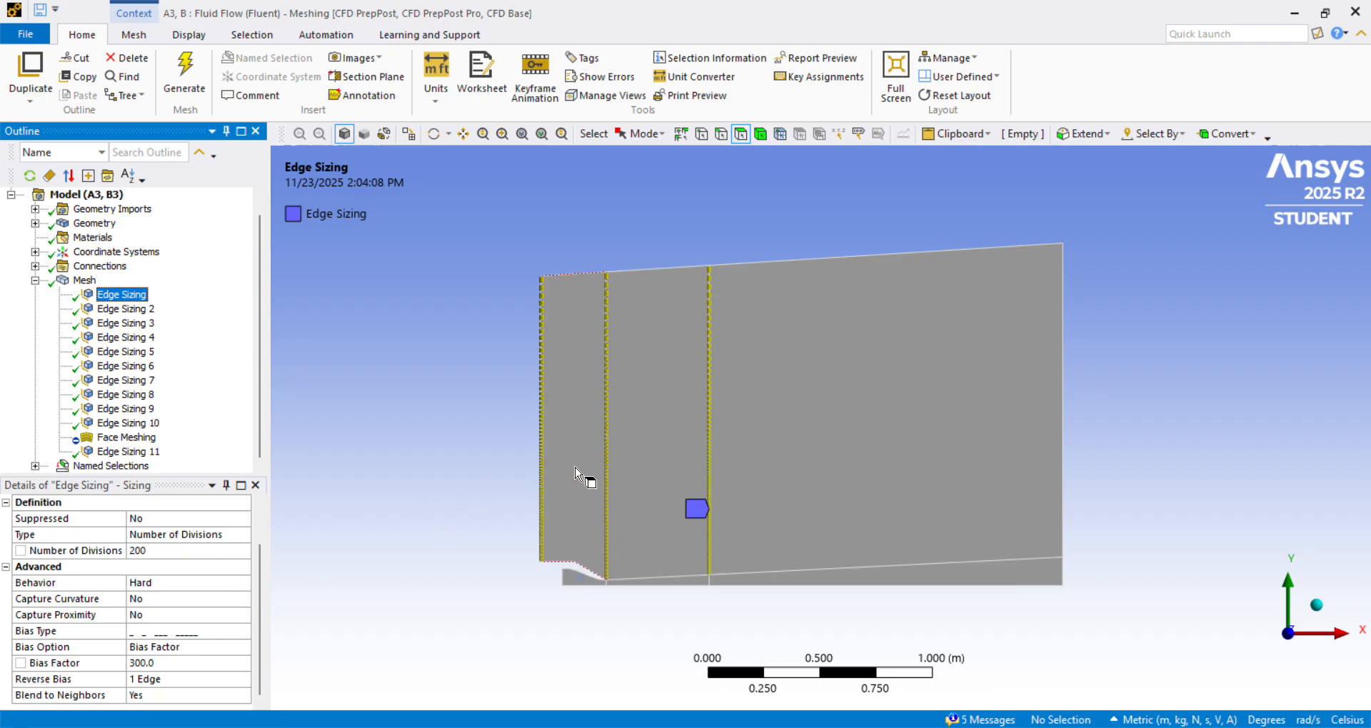
left_click(207, 684)
left_click(711, 509)
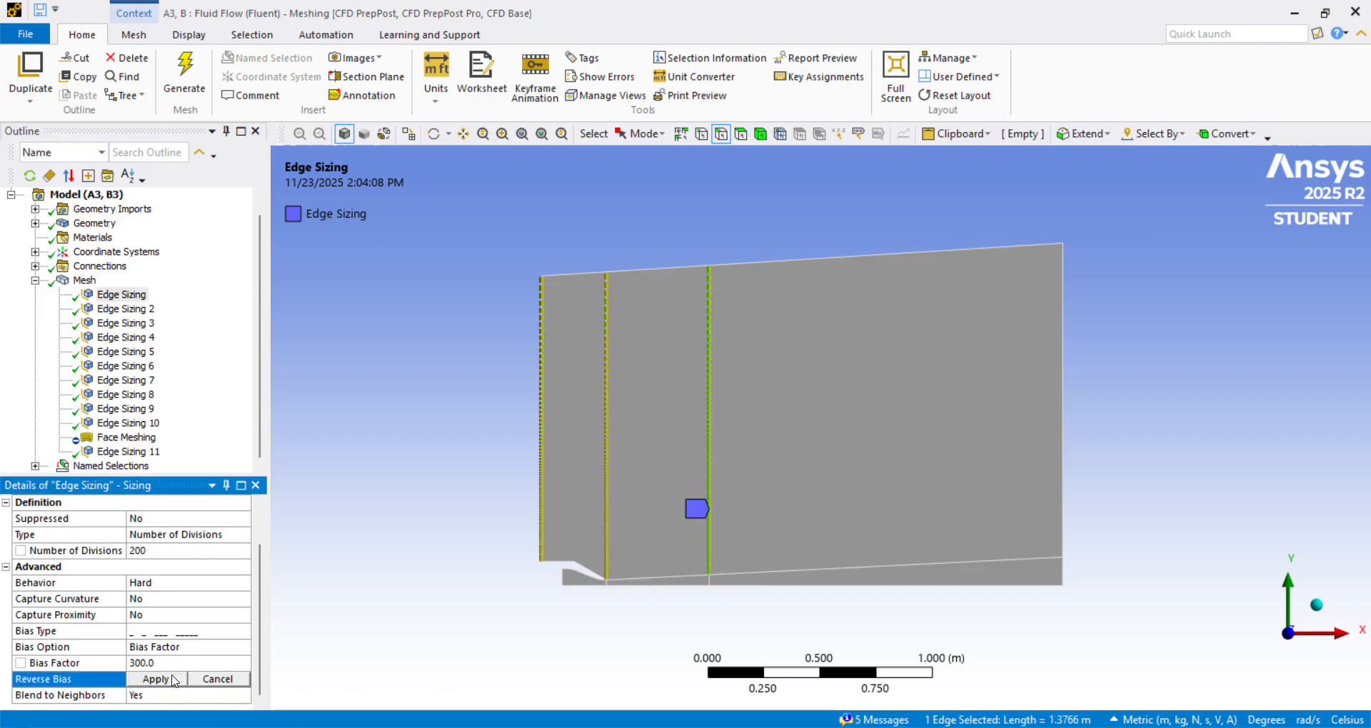
left_click(389, 655)
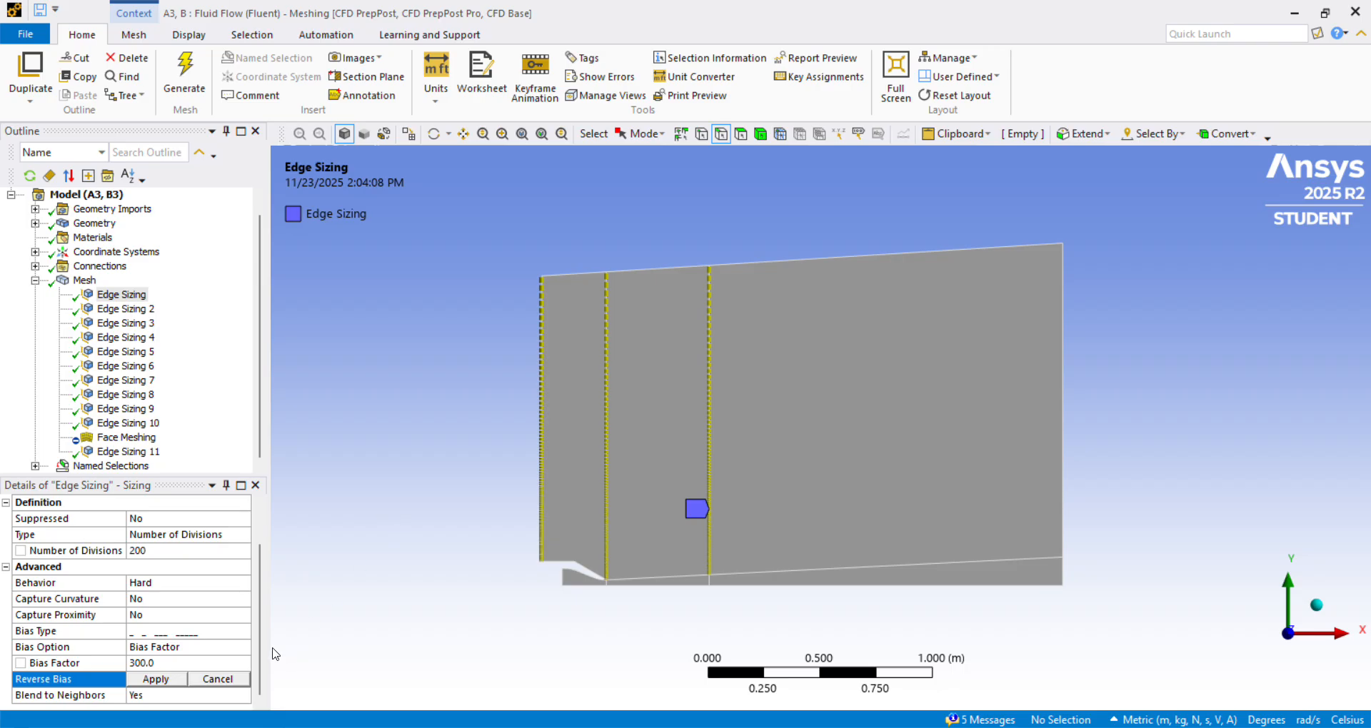
left_click(225, 678)
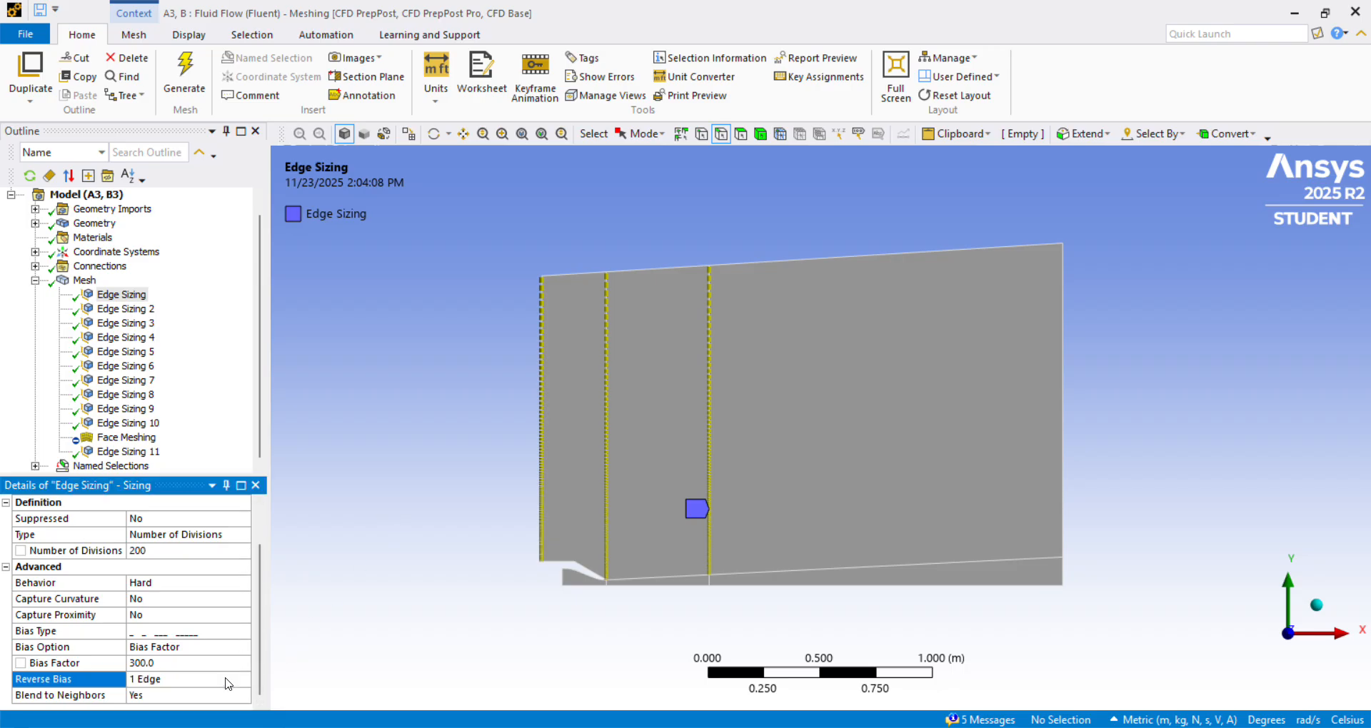
Compare Edge Sizing with Edge Sizing 2, and review Edge Sizing 2's downstream lengthwise edges, divisions and bias settings.
left_click(138, 312)
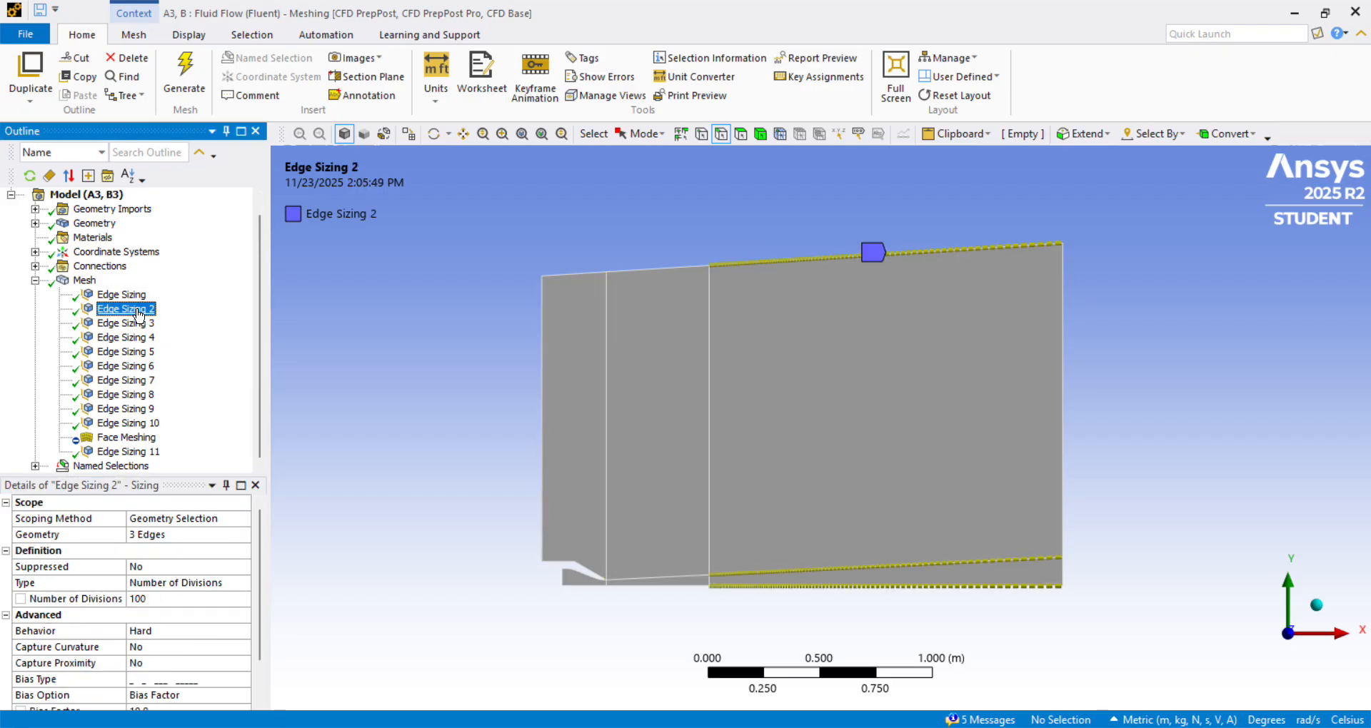
key("Up")
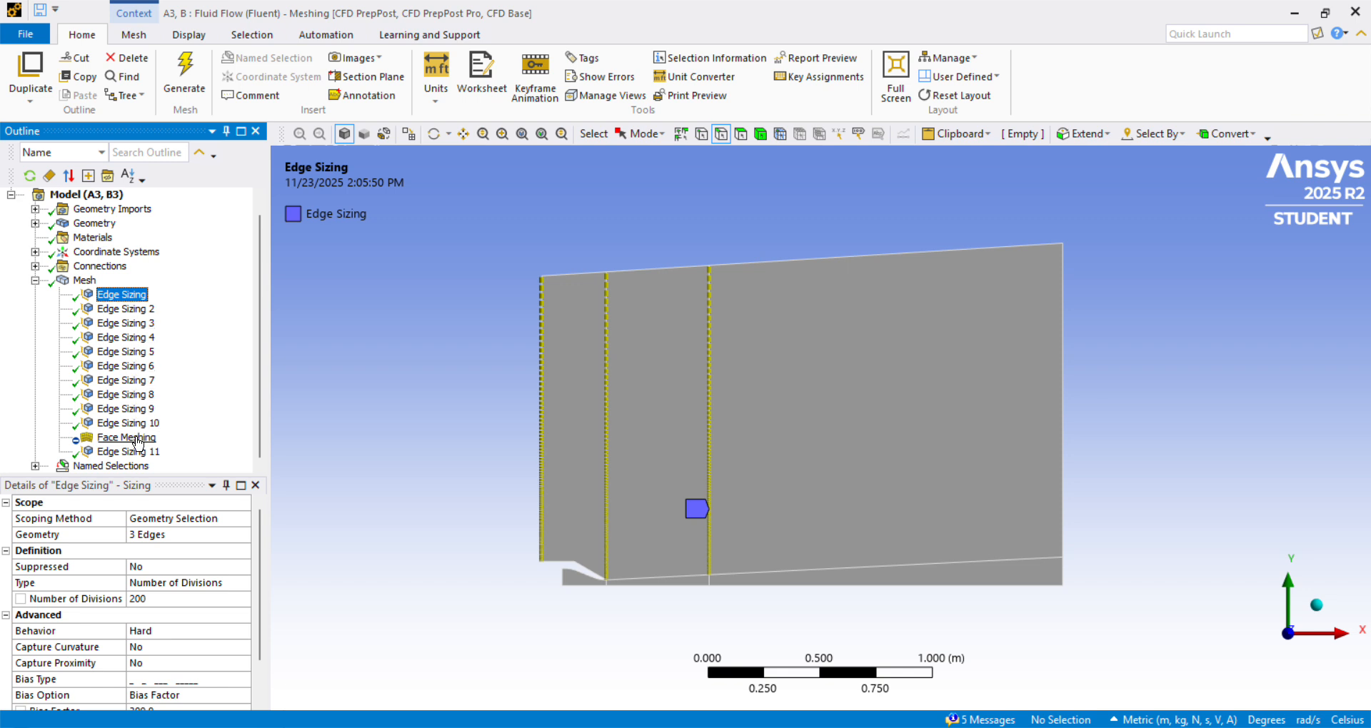
left_click(147, 310)
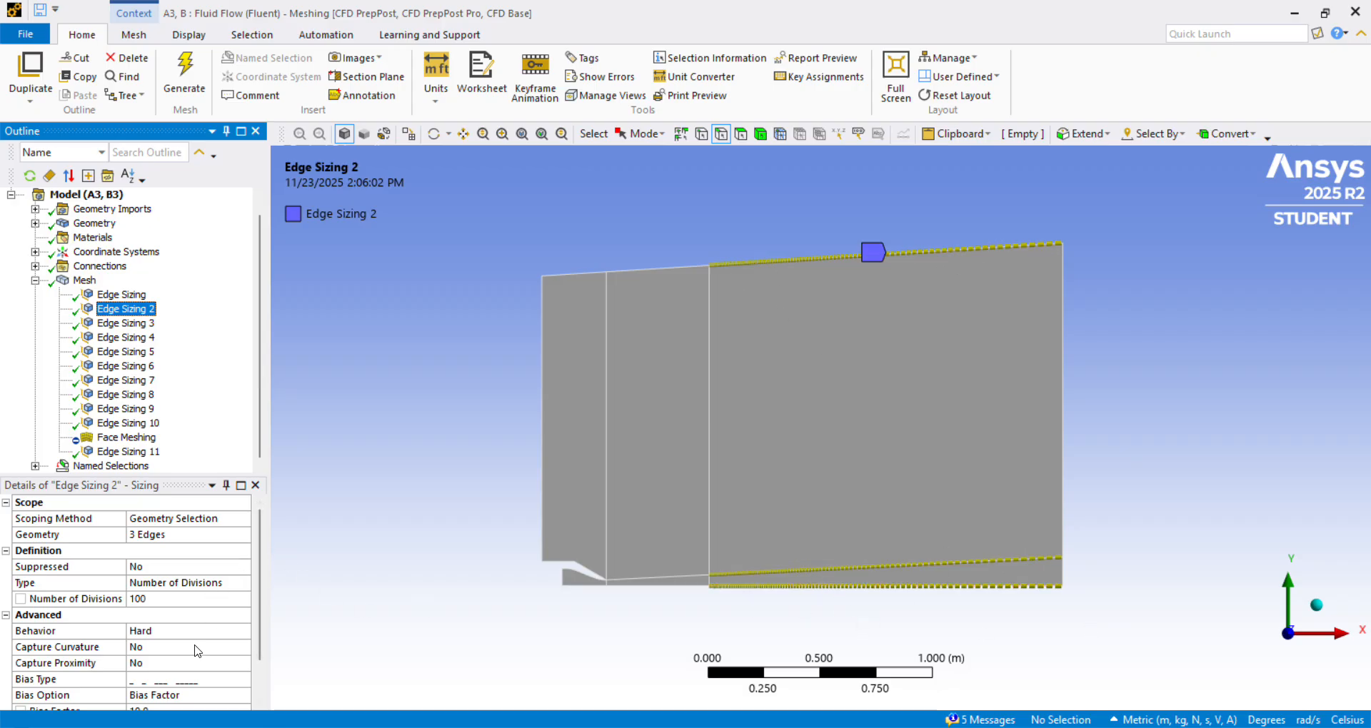
scroll(197, 650, "down", 1)
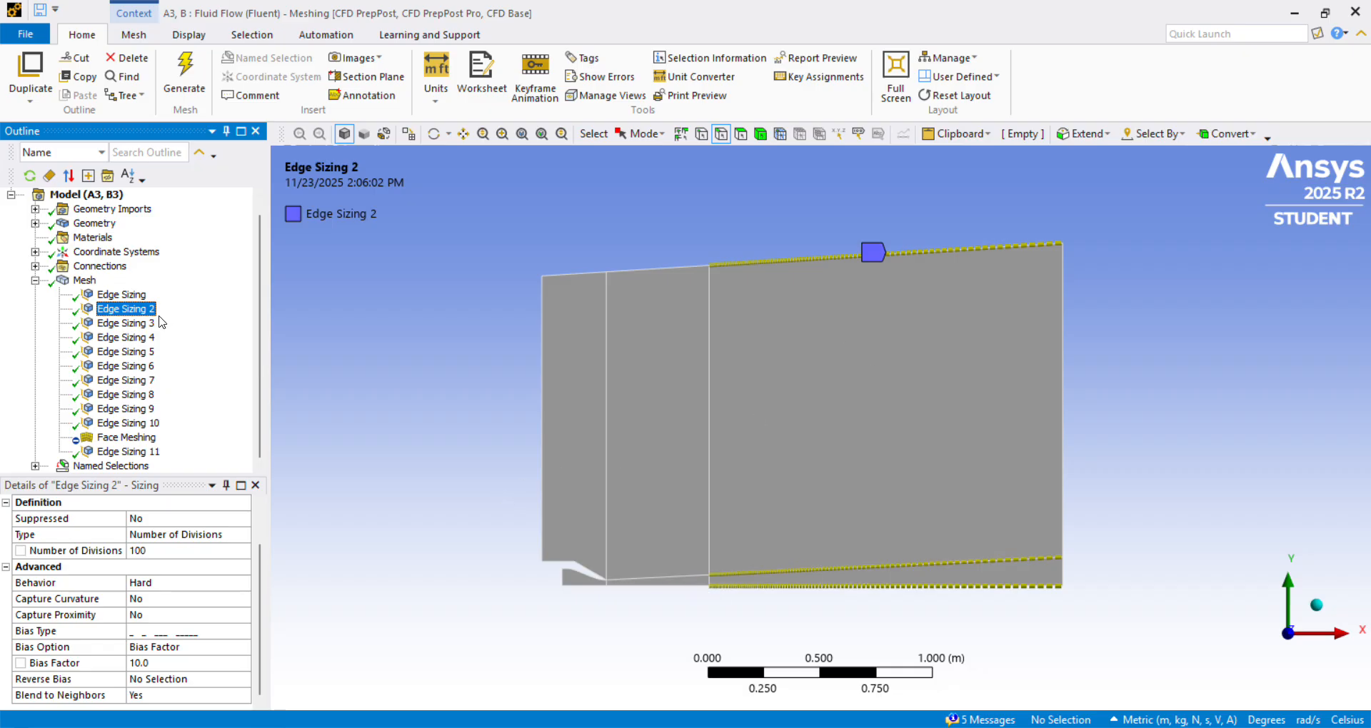
Show Edge Sizing 3 and examine its scoped short vertical edges between the axis and the nozzle and jet boundary.
left_click(131, 329)
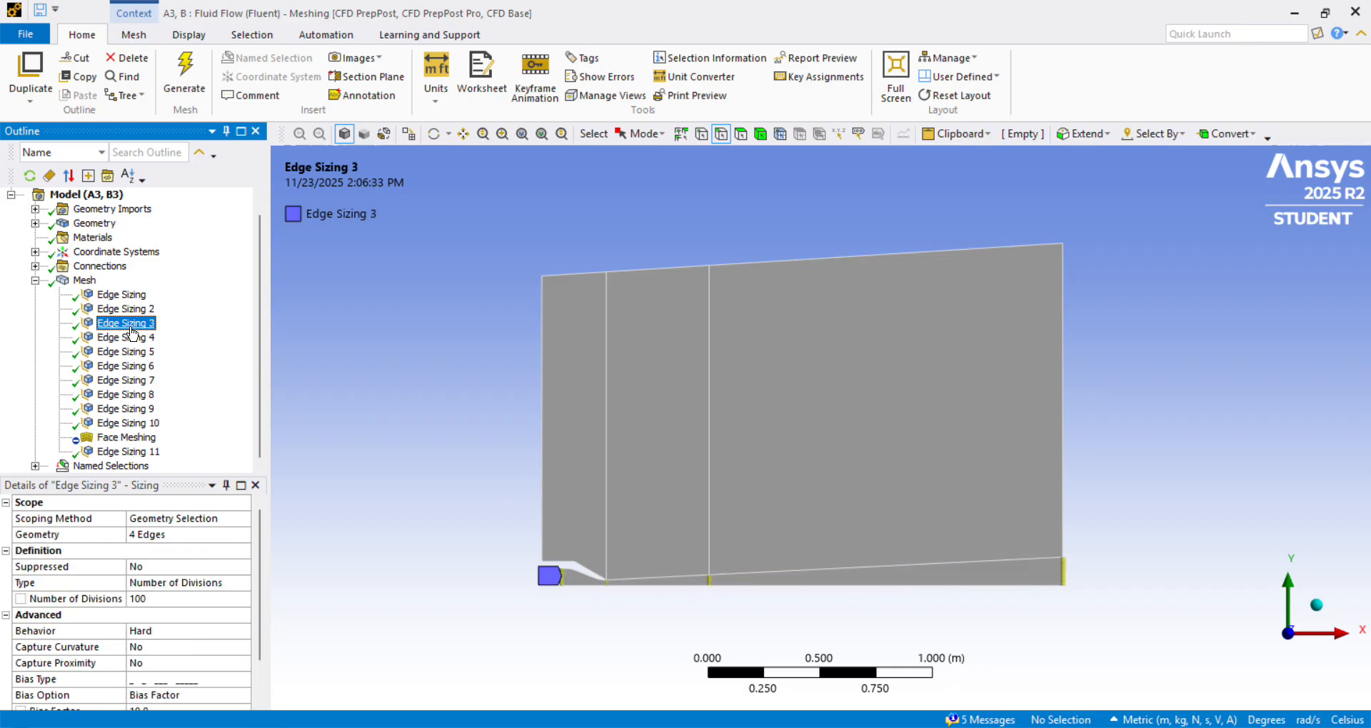
scroll(597, 664, "down", 2)
scroll(597, 664, "up", 4)
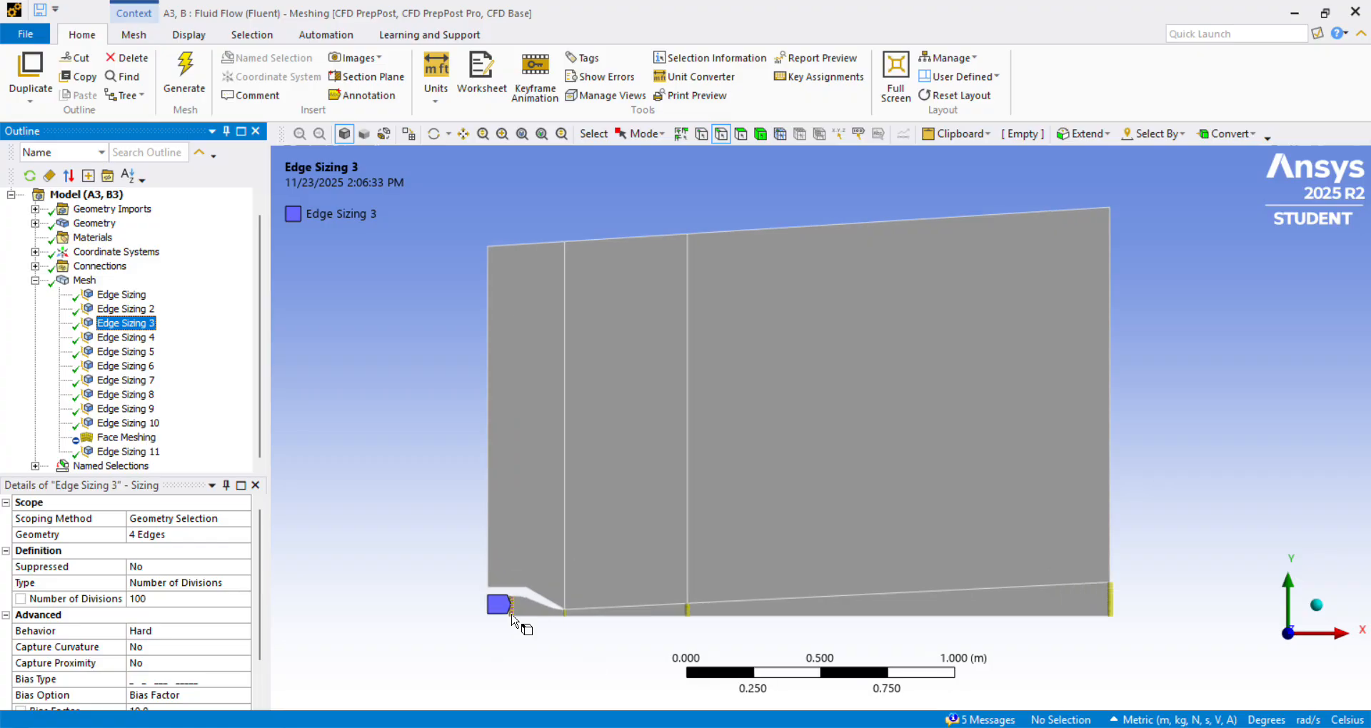
scroll(544, 645, "up", 2)
scroll(555, 657, "down", 3)
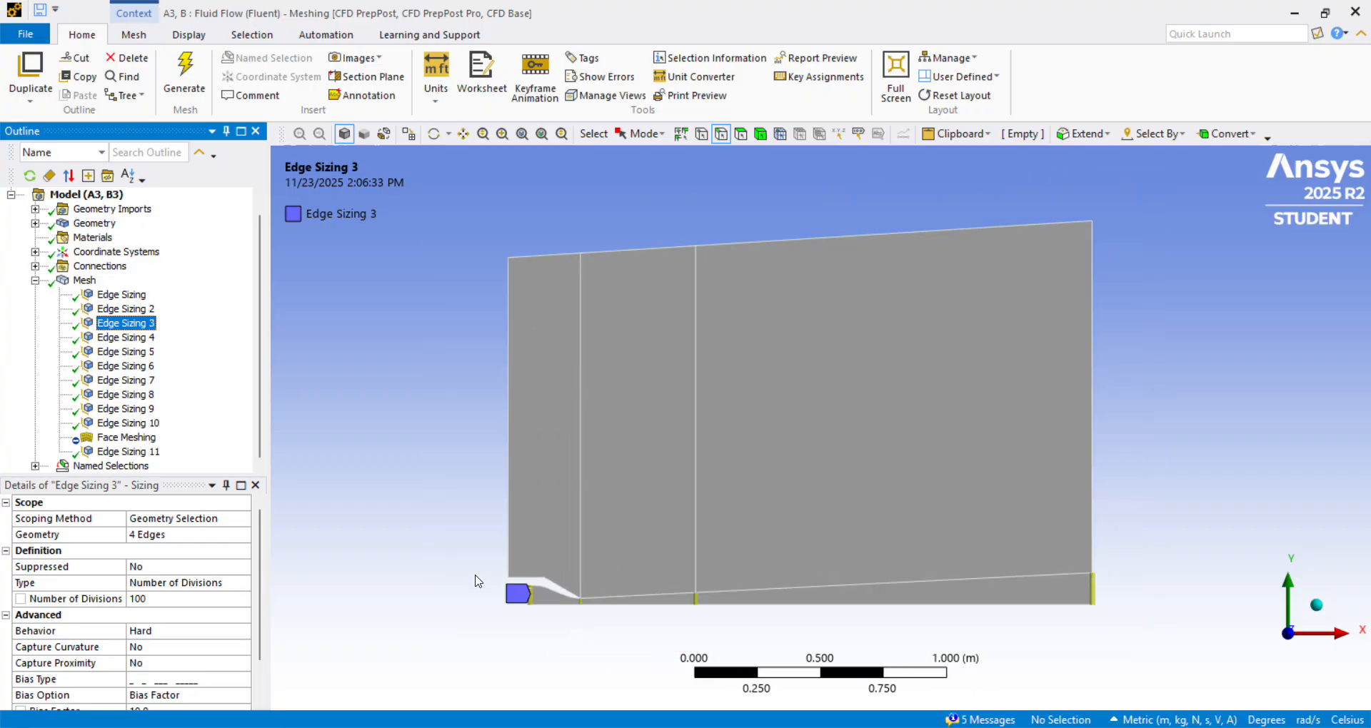
right_click_drag(469, 569, 1120, 650)
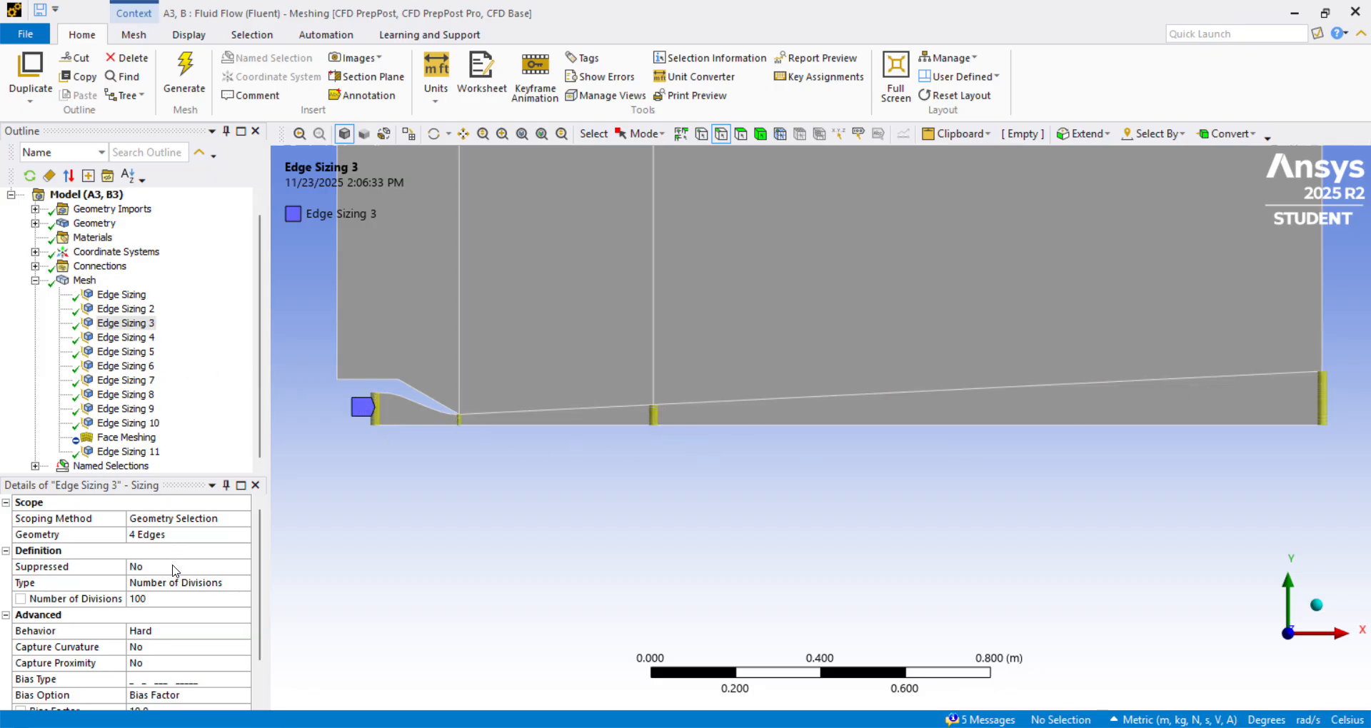
Review Edge Sizing 3's bias settings and check the nozzle inlet edge chosen for reverse bias.
scroll(158, 607, "down", 1)
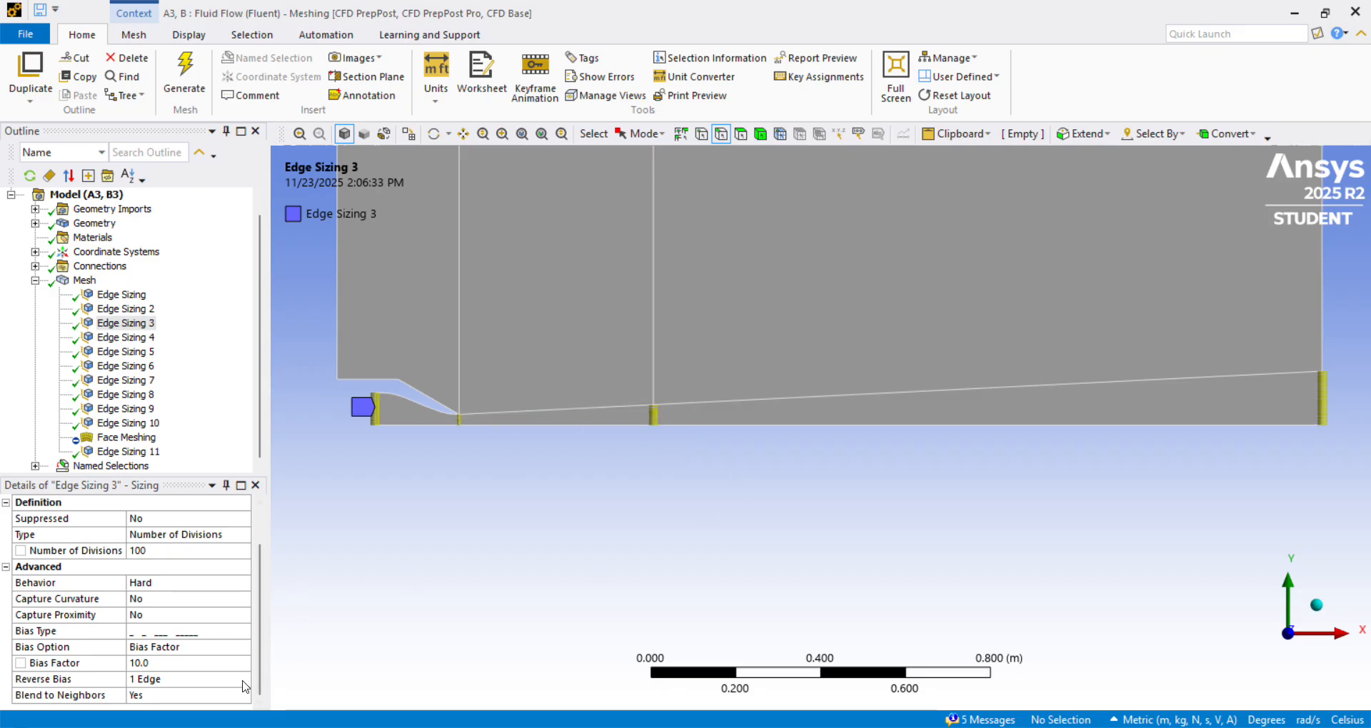
left_click(189, 680)
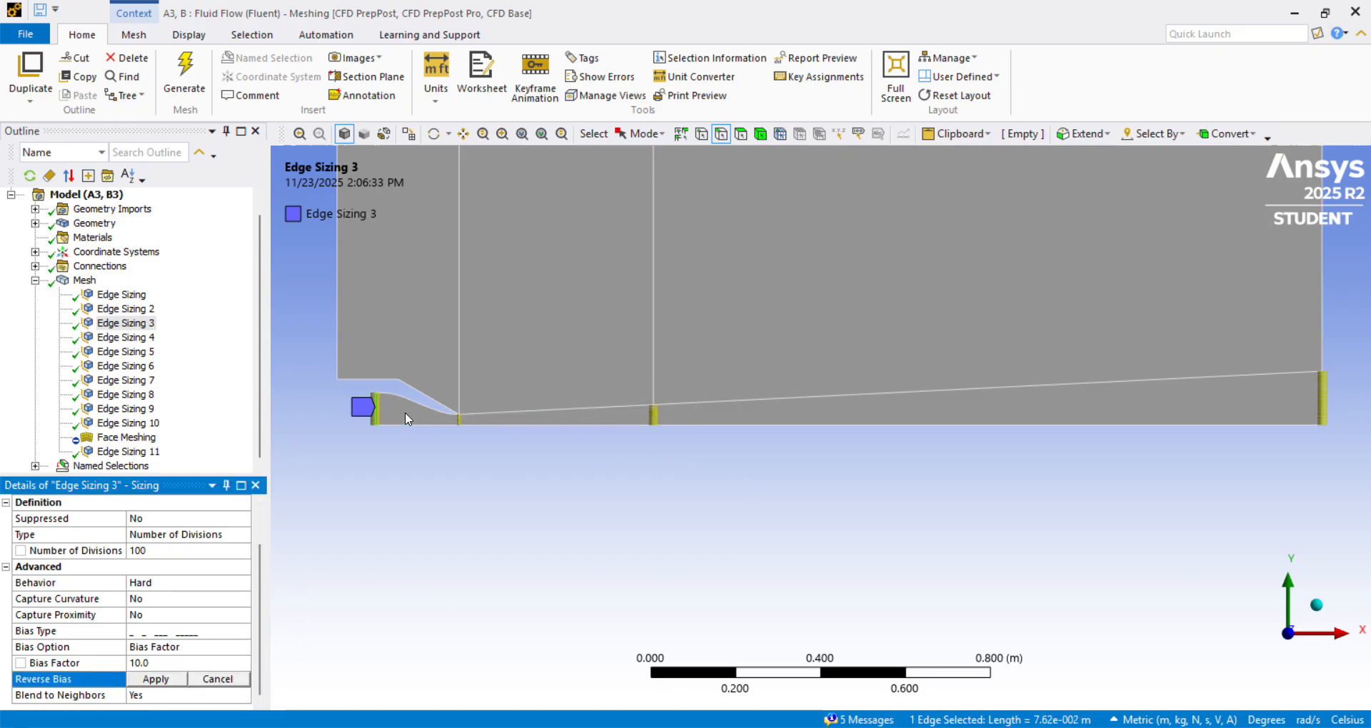
left_click(373, 413)
left_click(156, 679)
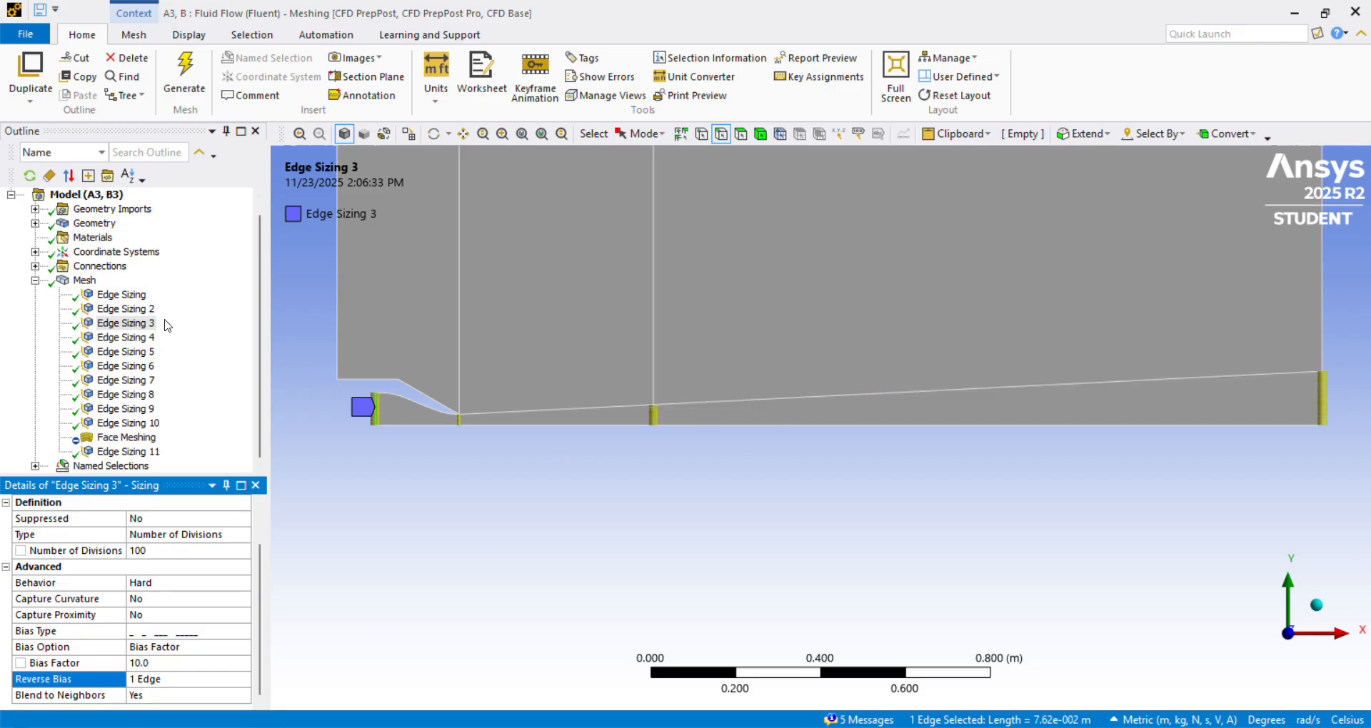
Review the divisions and bias type of Edge Sizing 4 on the curved nozzle wall and Edge Sizing 5 on its short end edges.
left_click(146, 337)
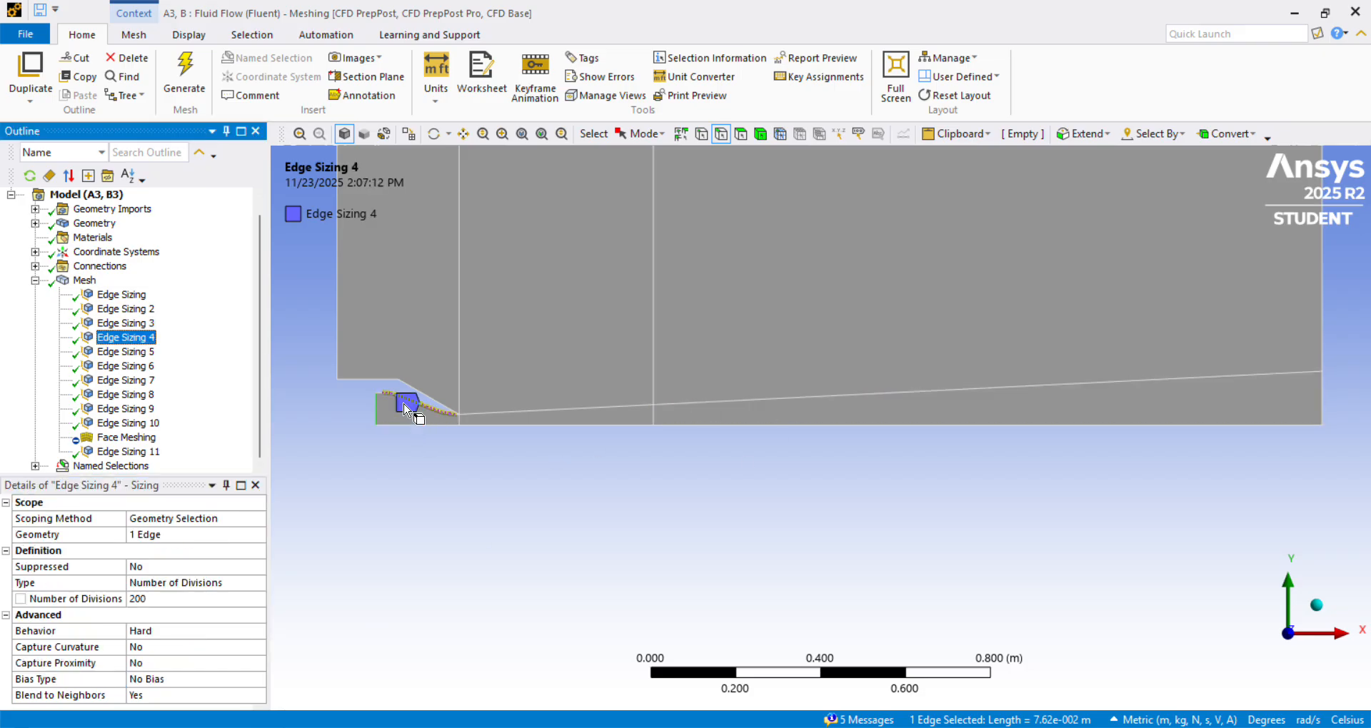
right_click_drag(341, 351, 499, 459)
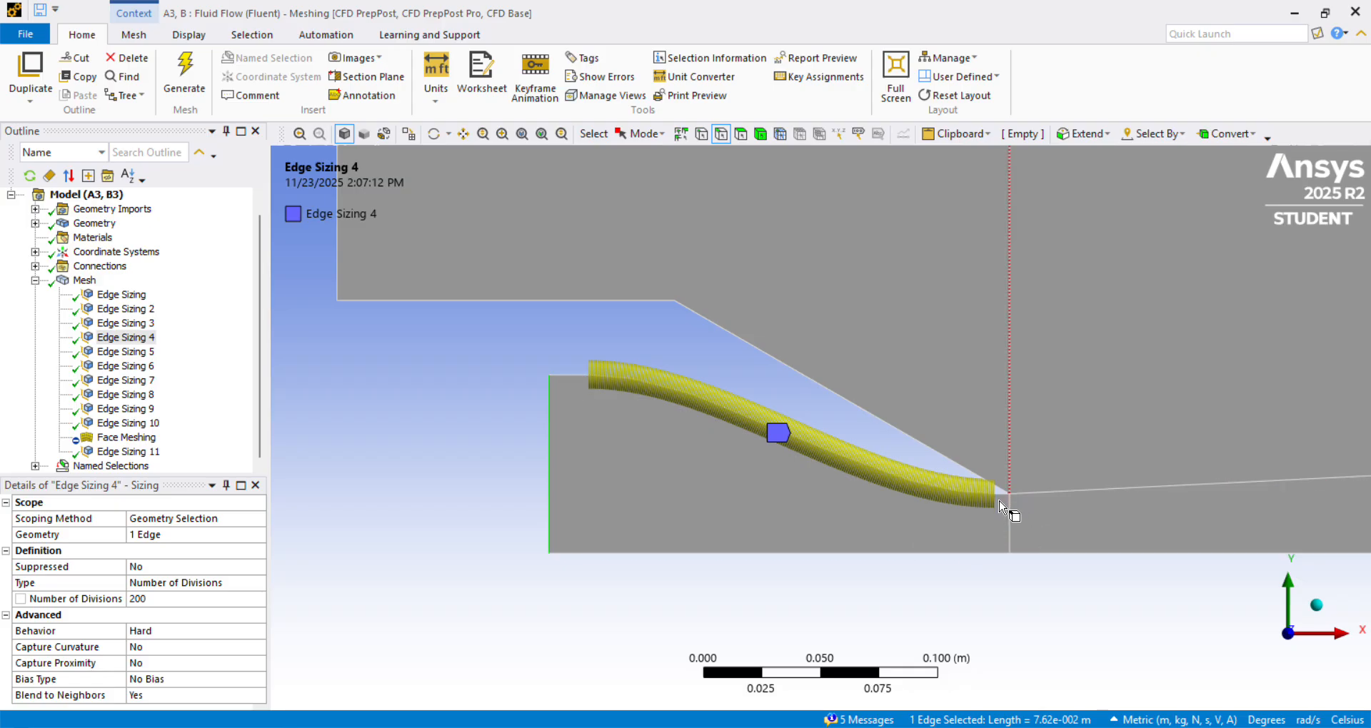
left_click(142, 353)
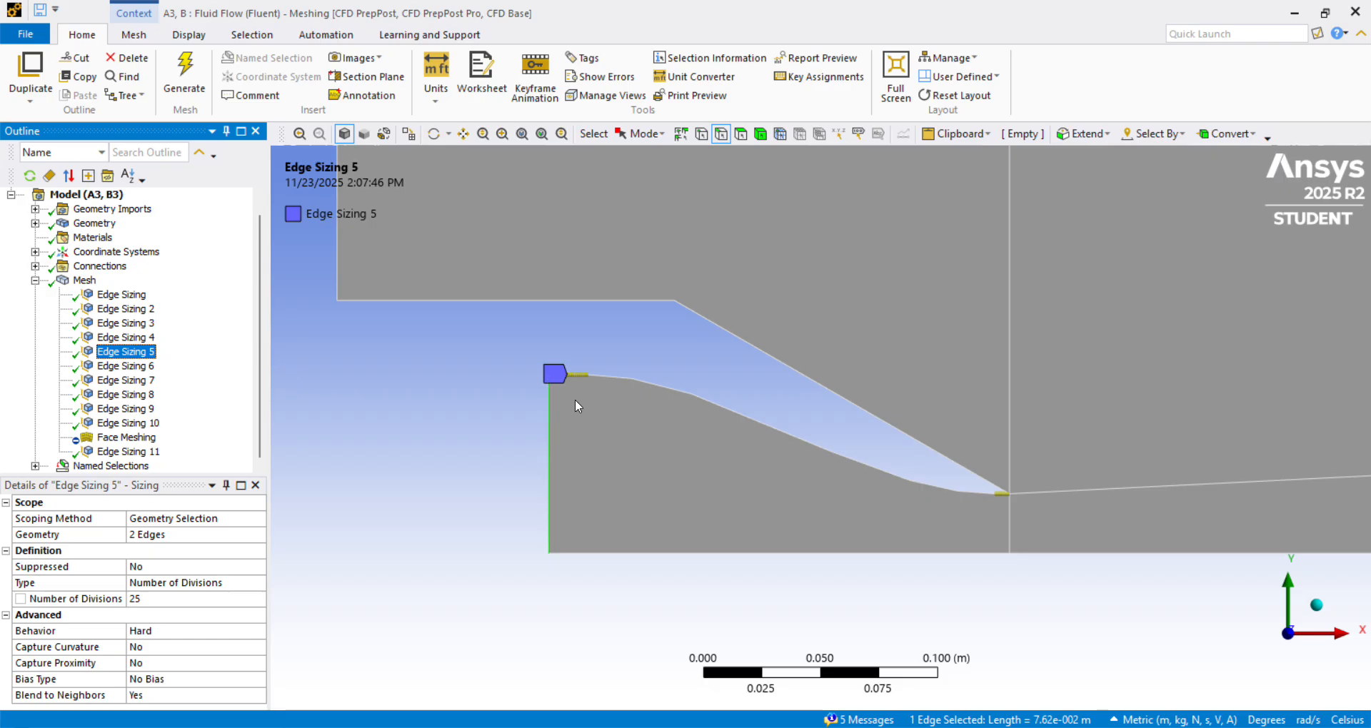
scroll(576, 400, "up", 1)
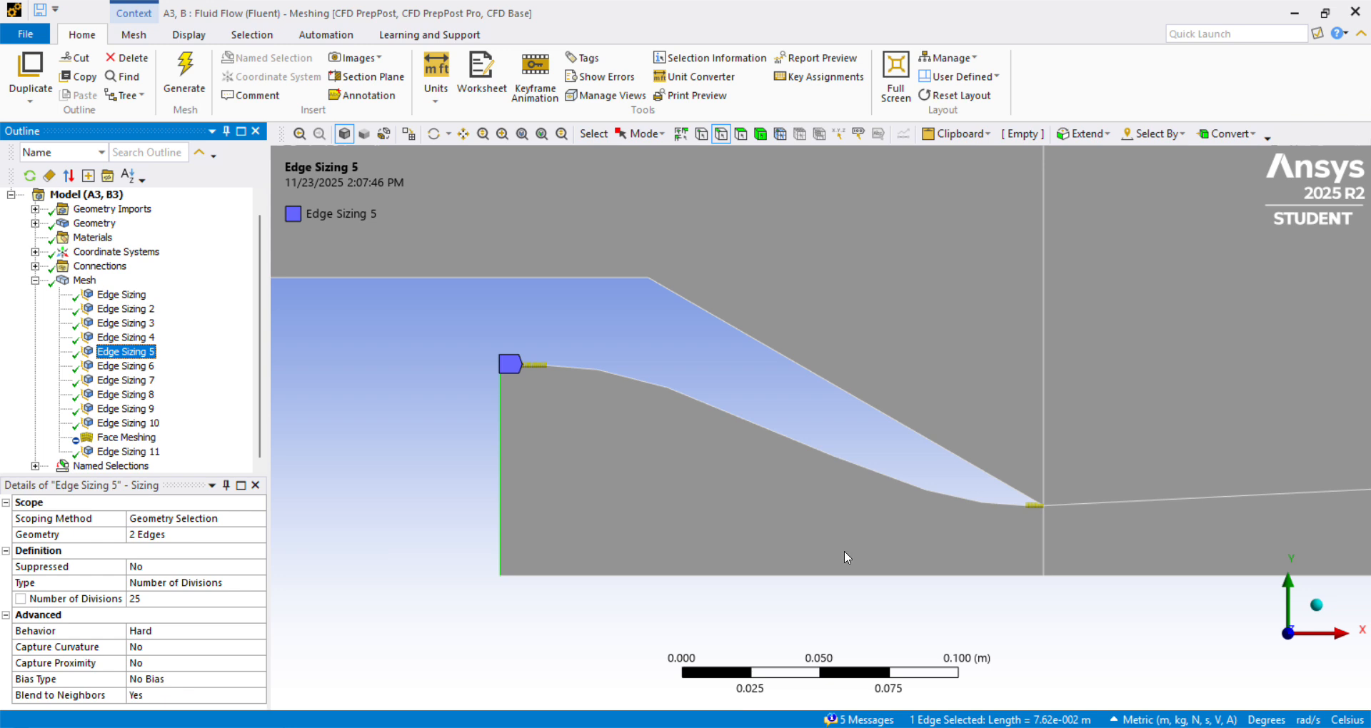
Review Edge Sizing 6 along the nozzle axis, checking its scoped edges, divisions, bias factor and bias direction.
left_click(132, 369)
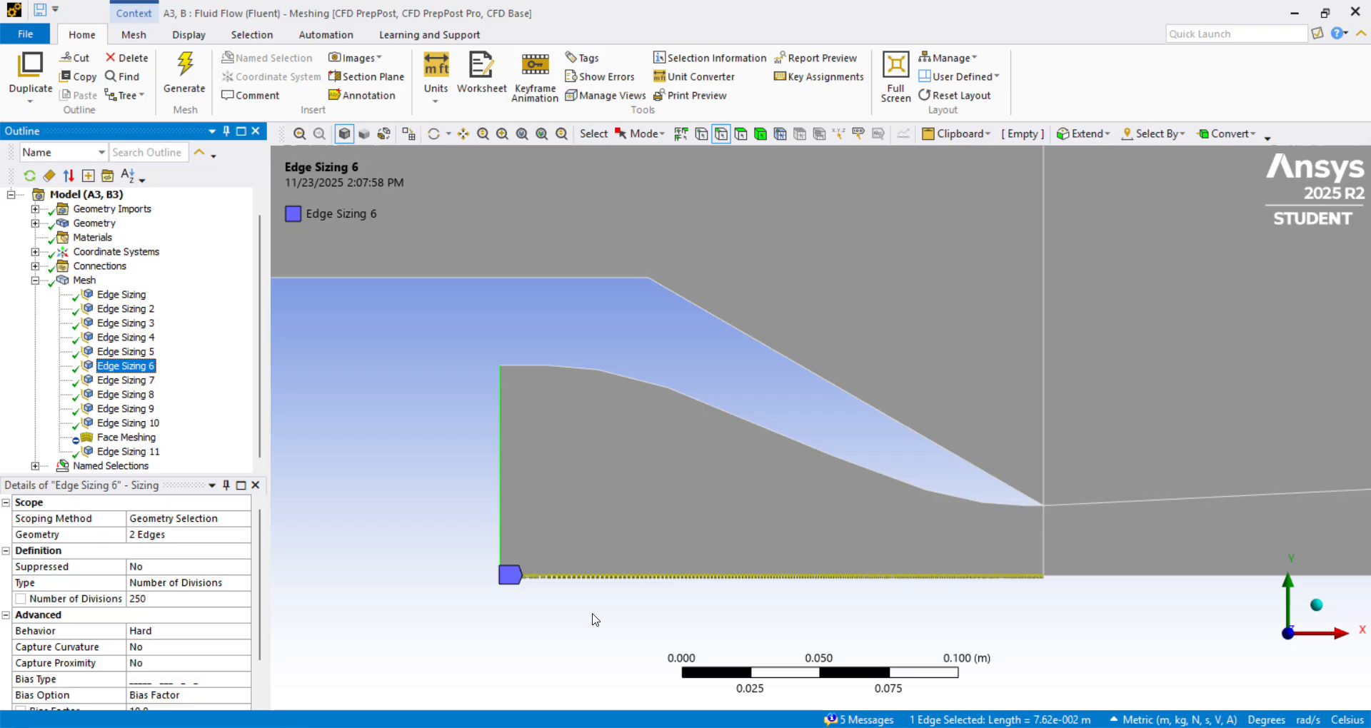
scroll(179, 651, "down", 1)
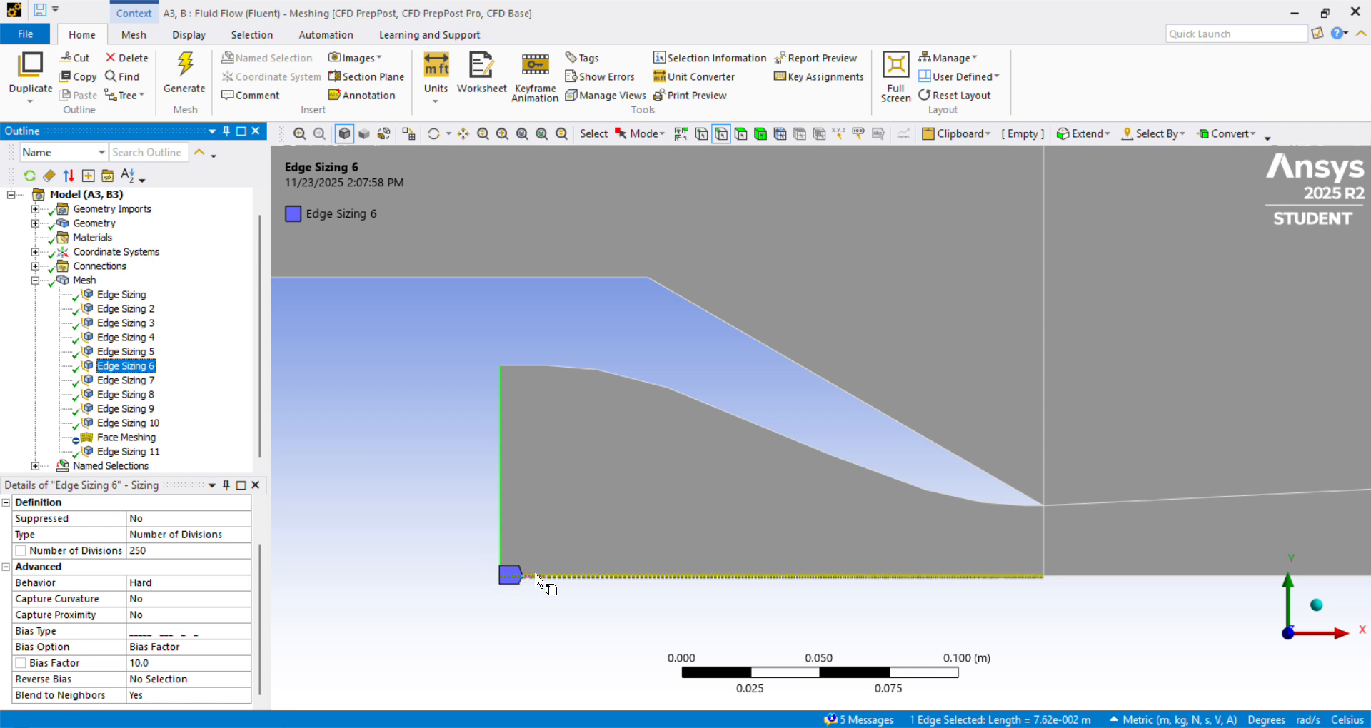
scroll(847, 602, "up", 3)
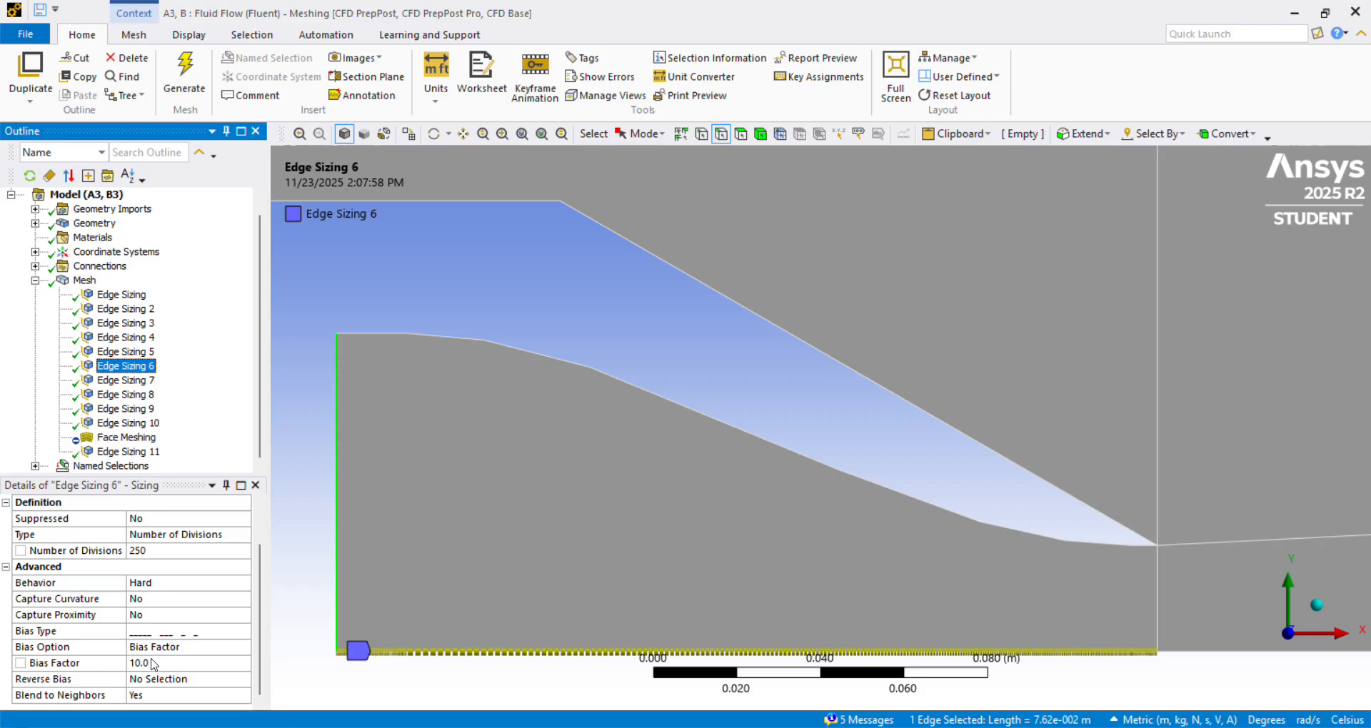
scroll(889, 603, "down", 3)
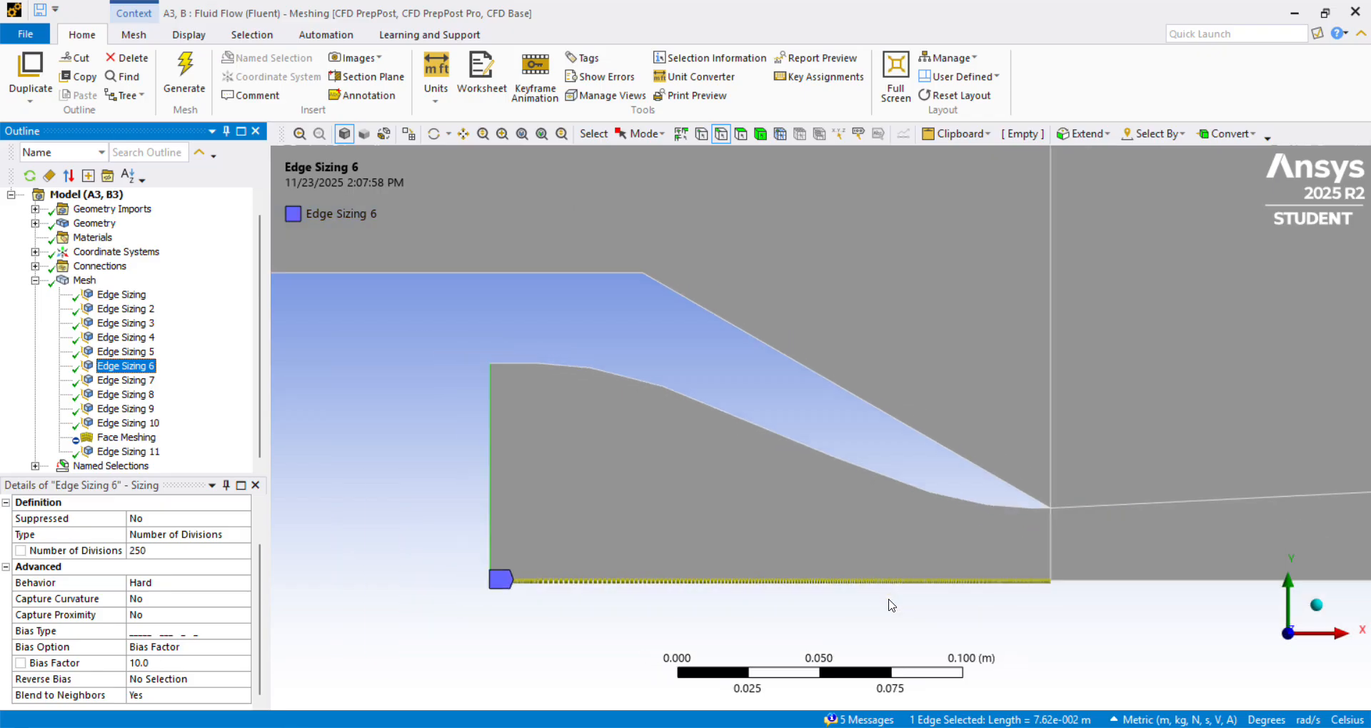
Review Edge Sizing 7 on the slanted outer nozzle edge and Edge Sizing 8 on the adjoining straight edge, including divisions and bias.
left_click(138, 386)
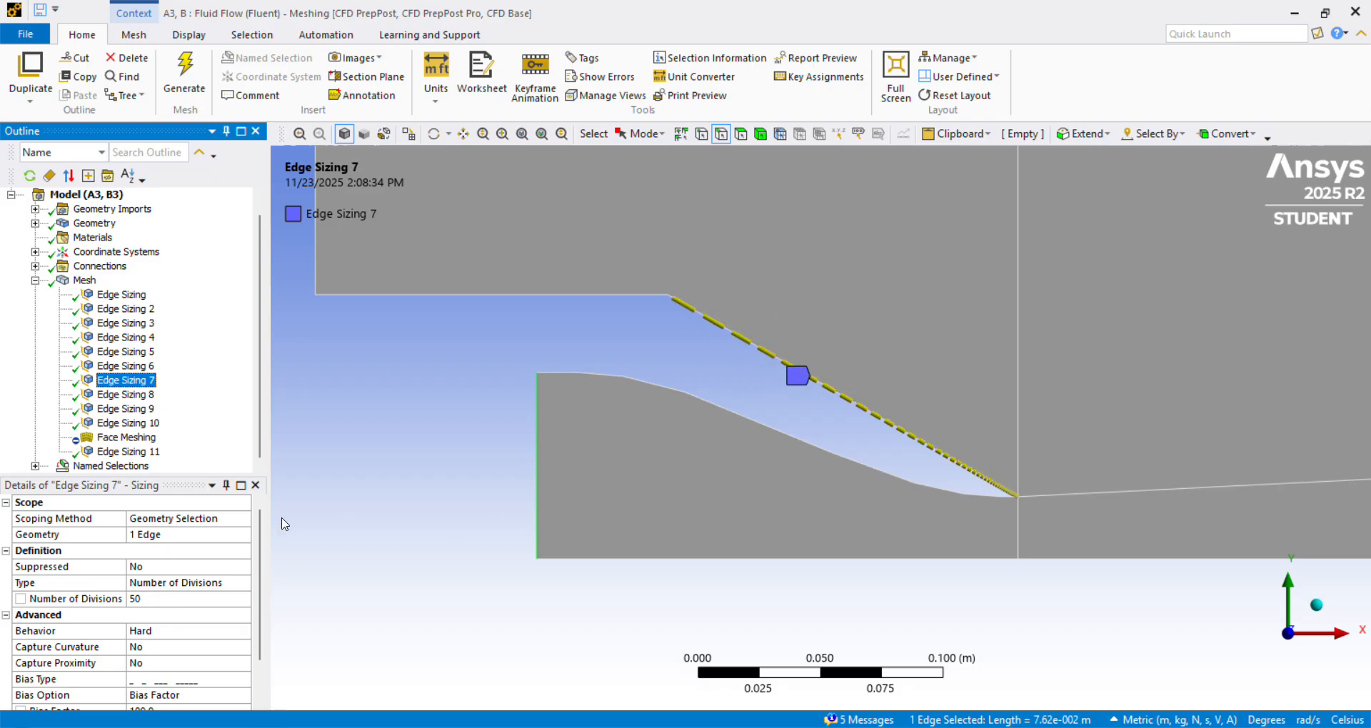
left_click_drag(259, 619, 258, 665)
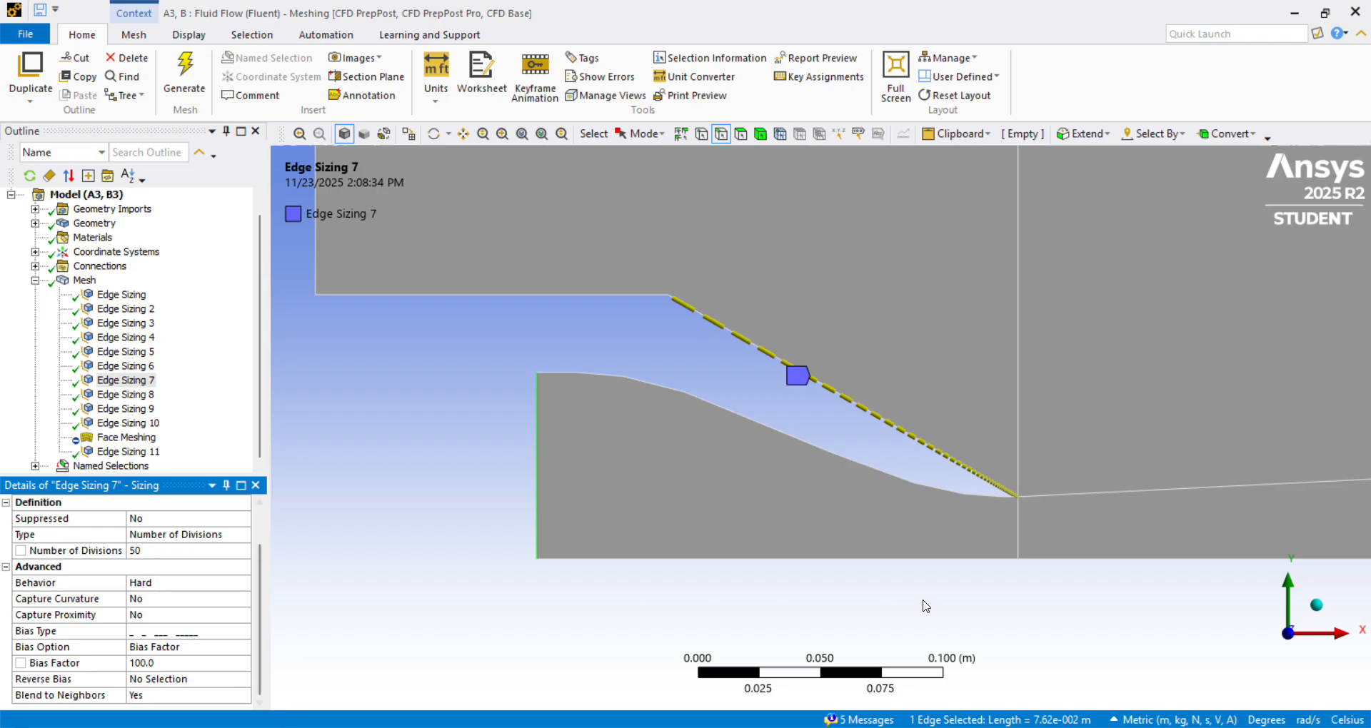
left_click(125, 394)
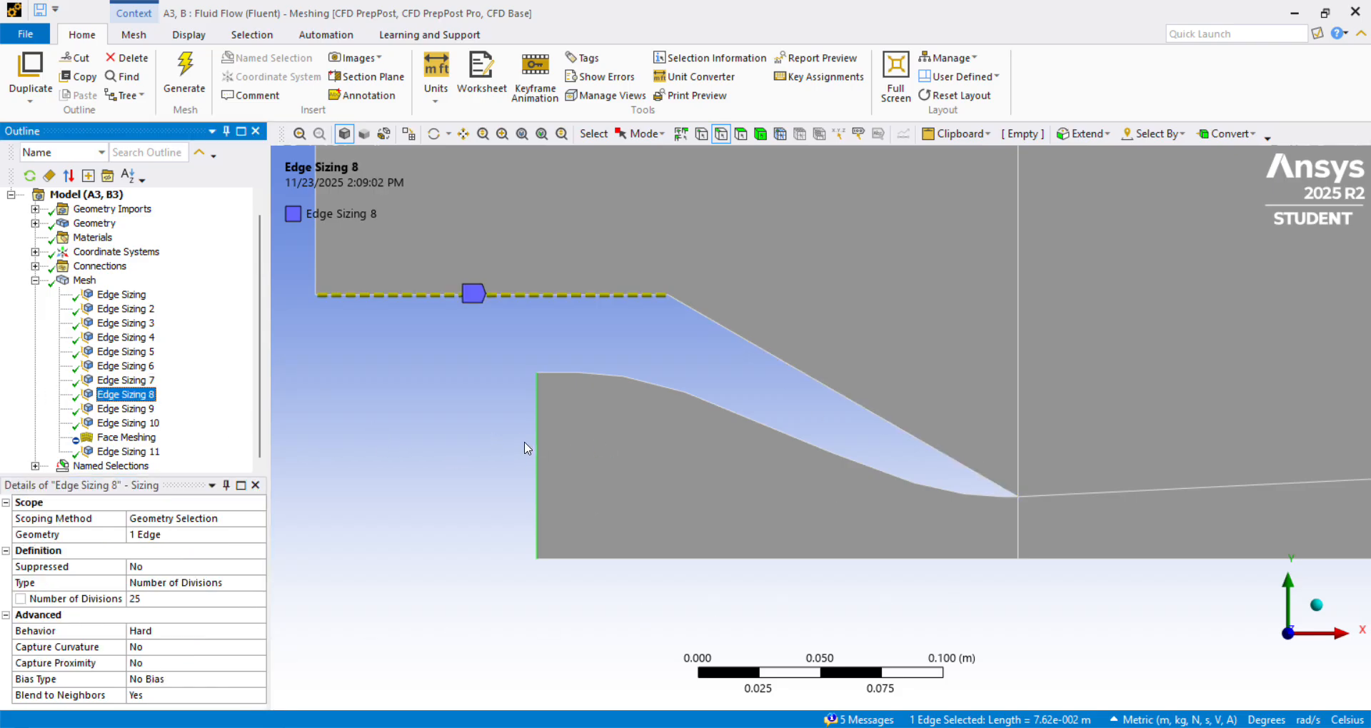
scroll(557, 448, "down", 3)
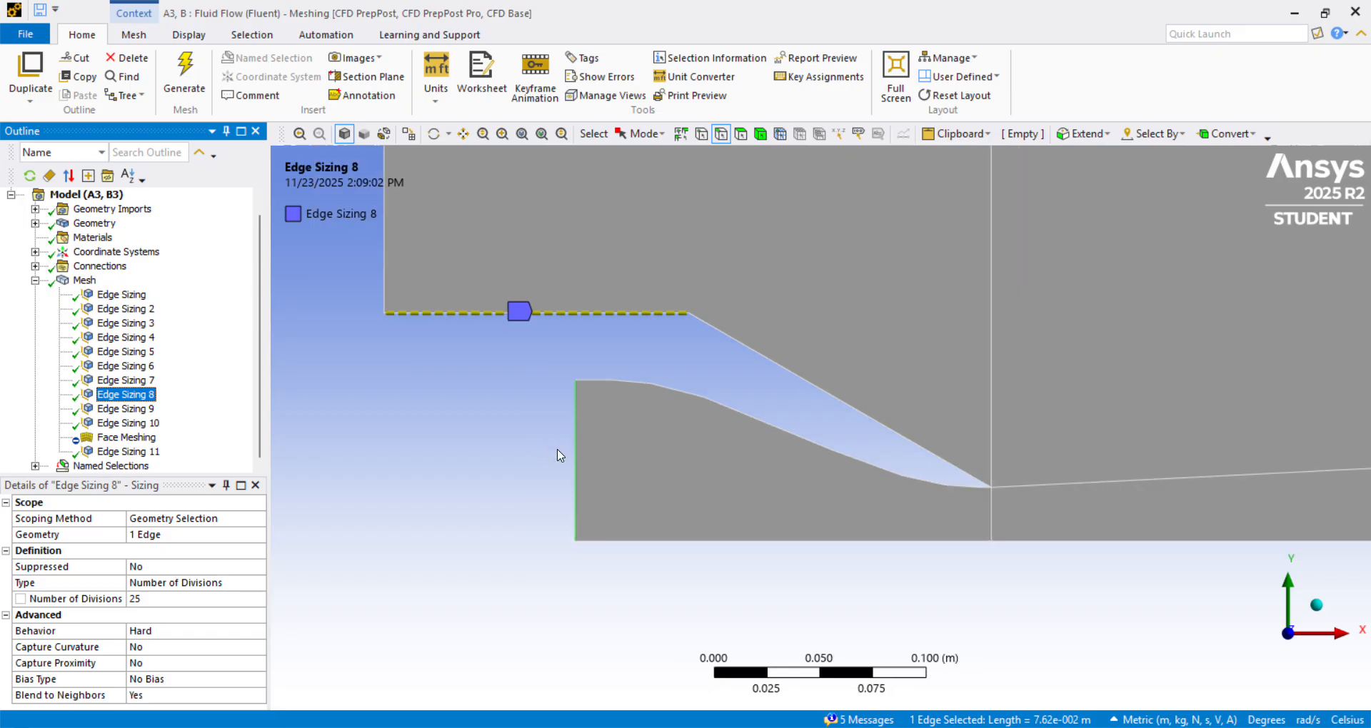
scroll(579, 457, "down", 5)
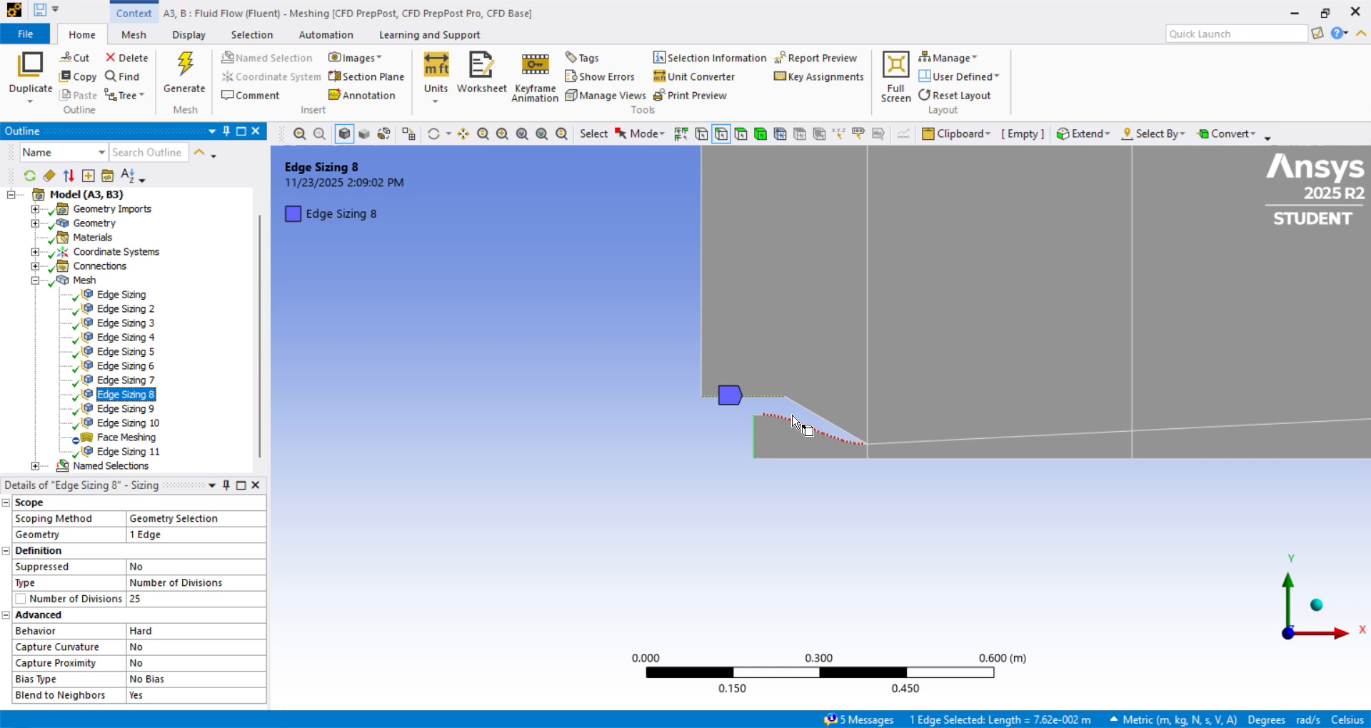
scroll(754, 384, "up", 1)
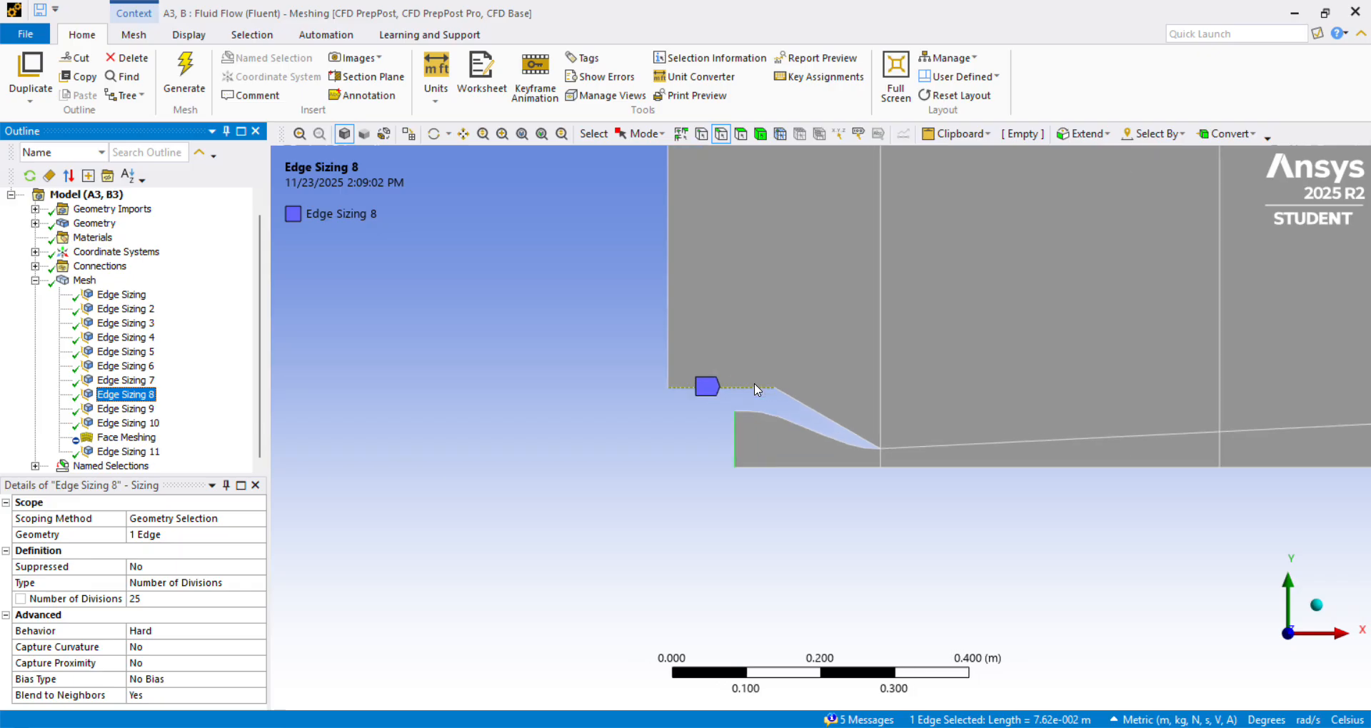
scroll(754, 384, "down", 1)
scroll(756, 389, "down", 3)
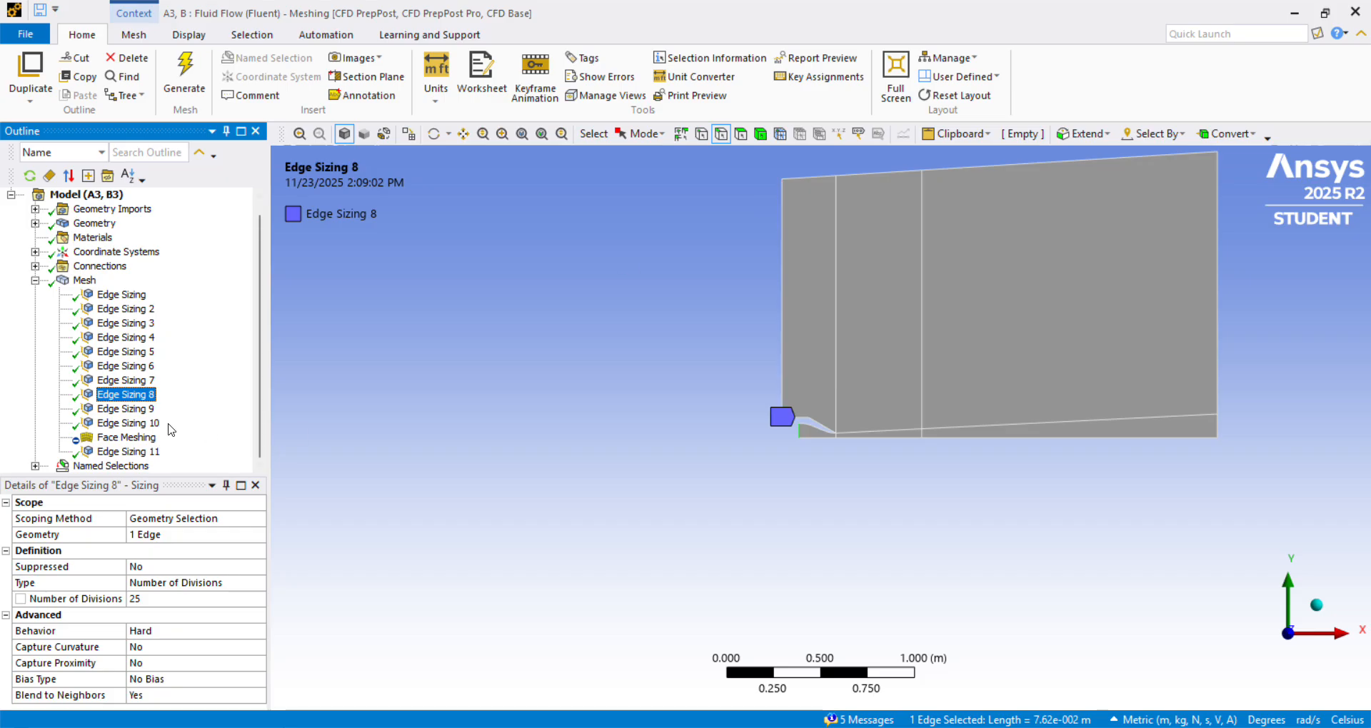
Review Edge Sizing 9 on the domain's upstream upper edge, and compare its divisions with Edge Sizing 8 on the outer nozzle wall.
left_click(127, 410)
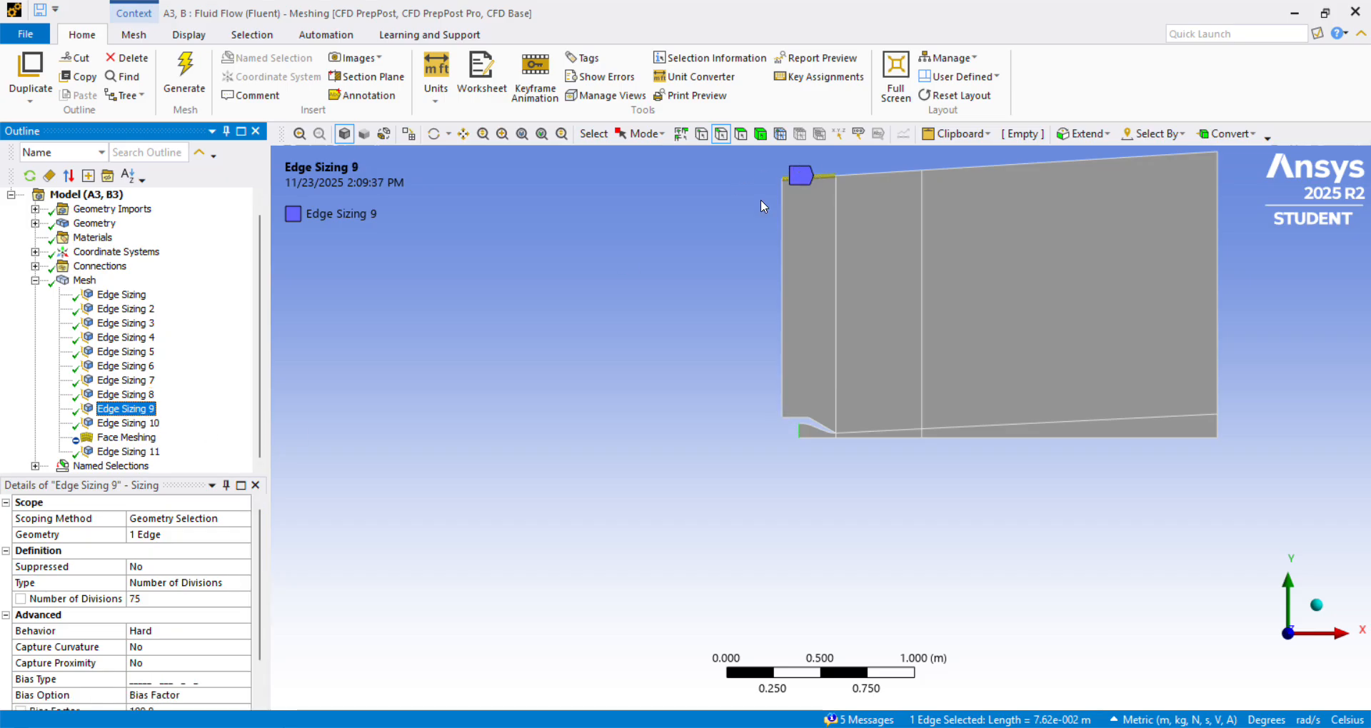
scroll(228, 589, "down", 3)
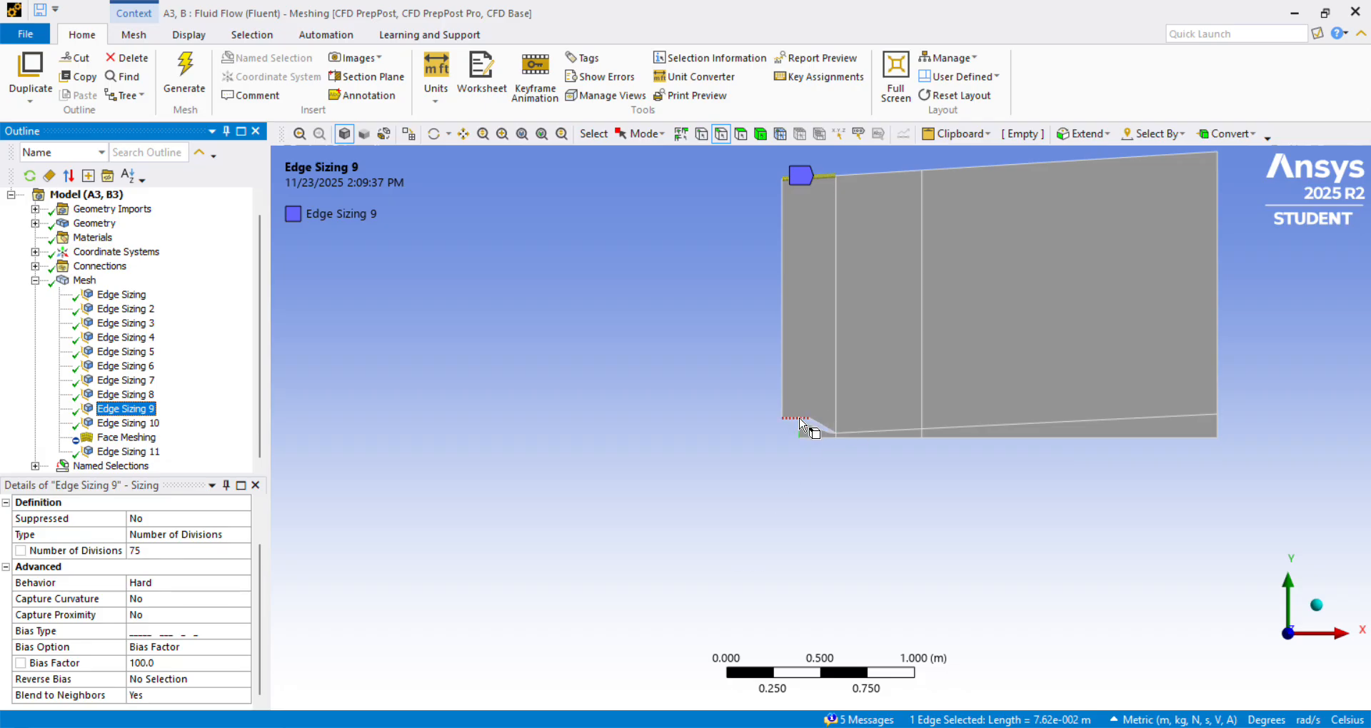
left_click(143, 397)
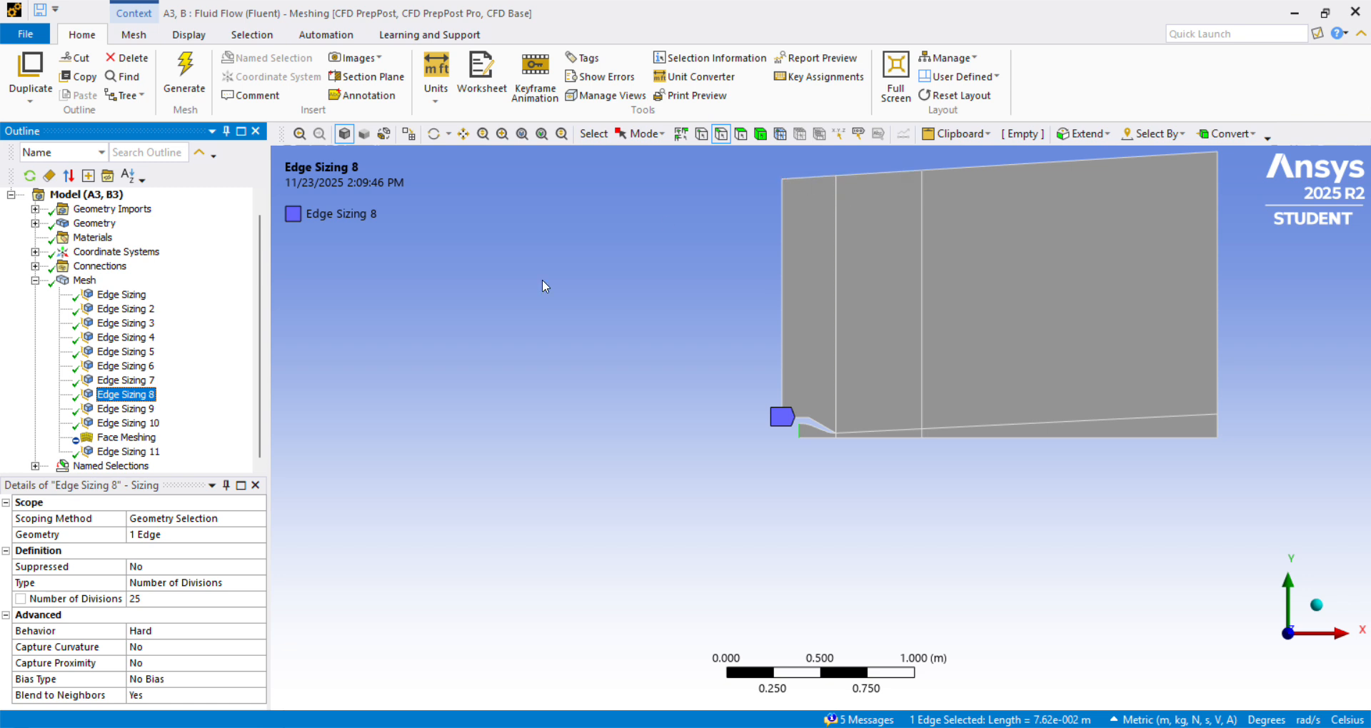
left_click(143, 409)
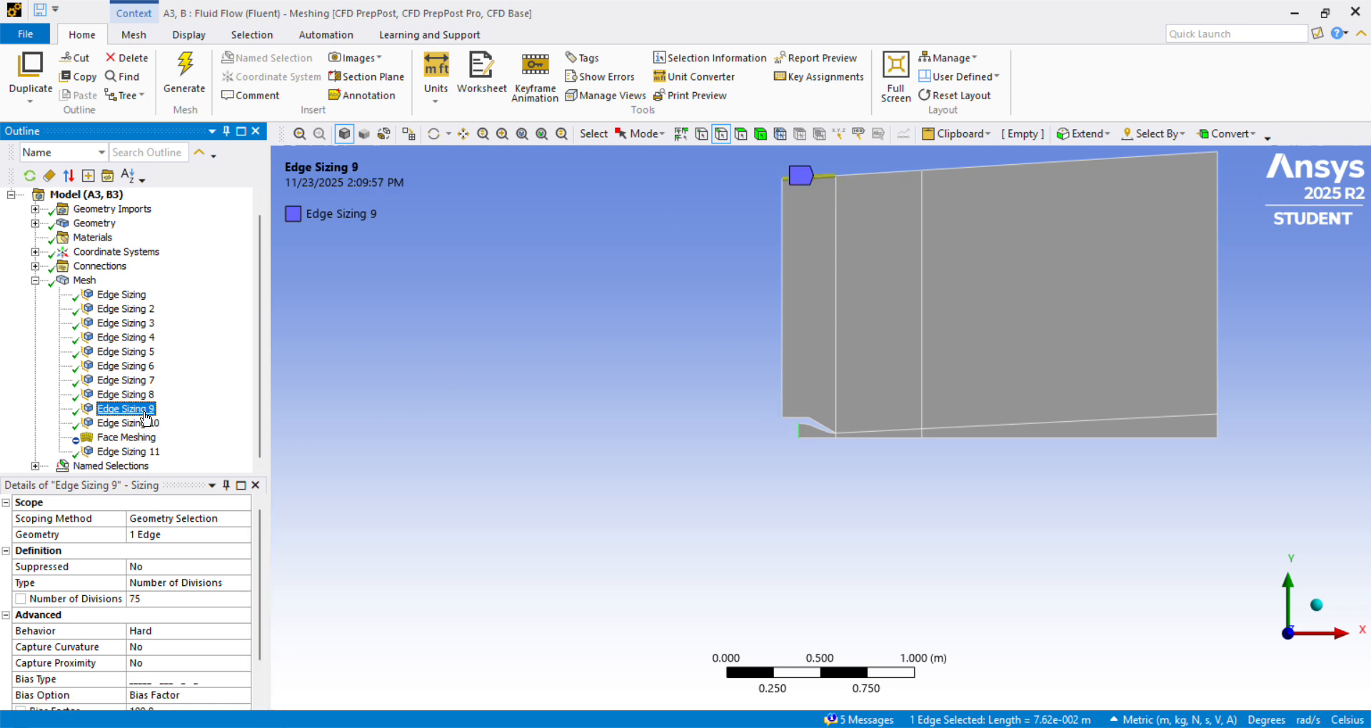
Review Edge Sizing 10 on the three streamwise edges directly downstream of the nozzle exit, checking its divisions, bias type and bias factor.
left_click(147, 422)
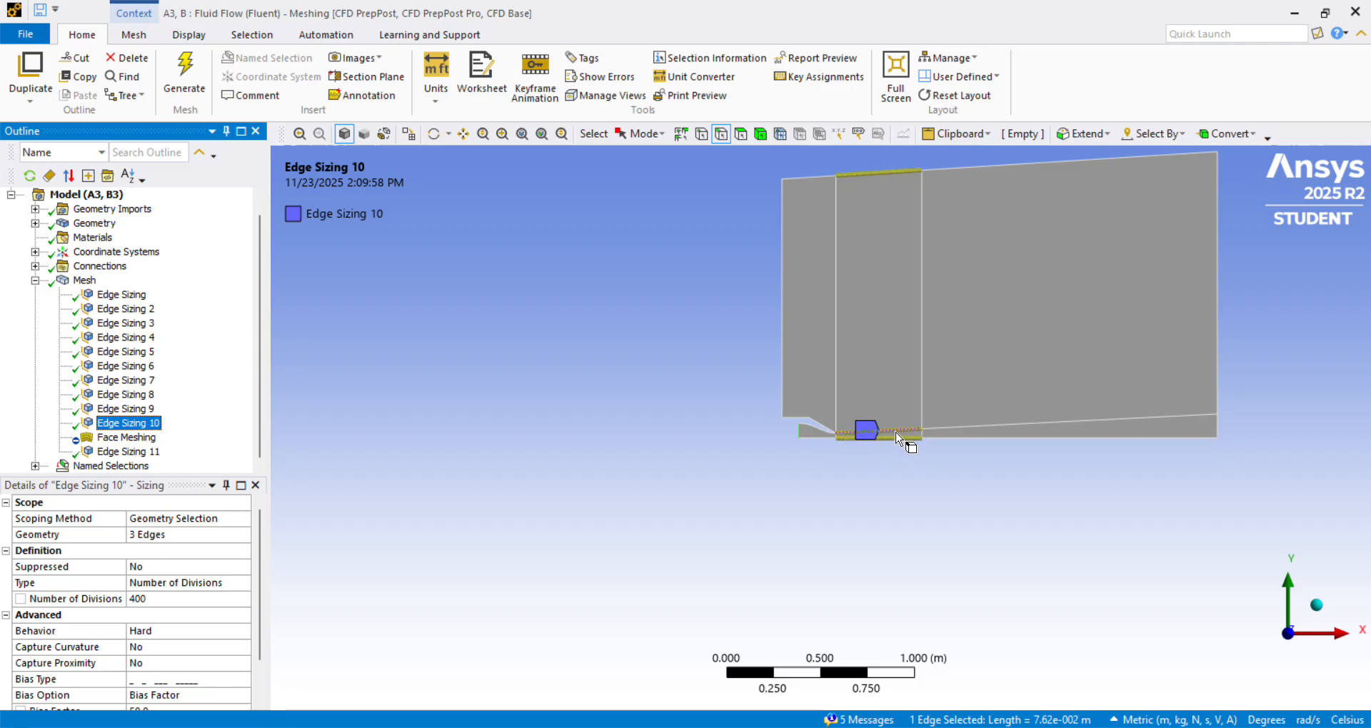
scroll(924, 382, "up", 1)
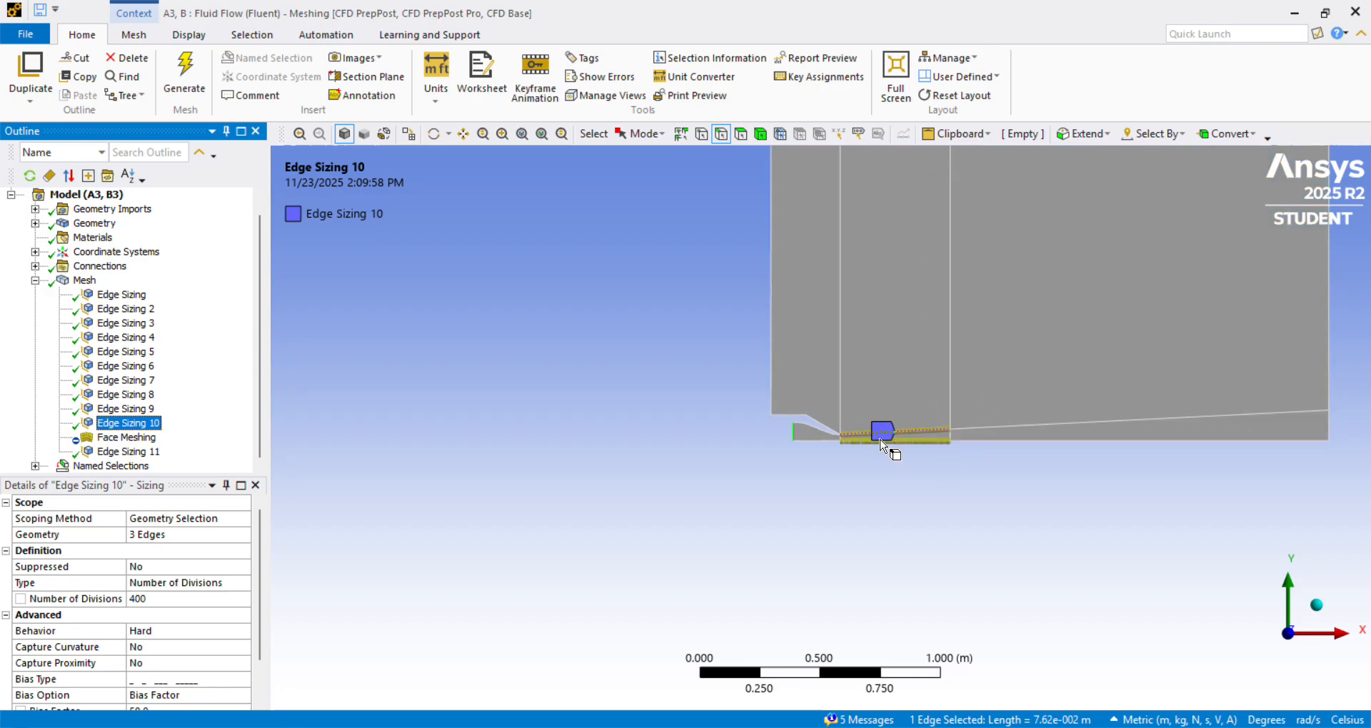
scroll(957, 458, "down", 2)
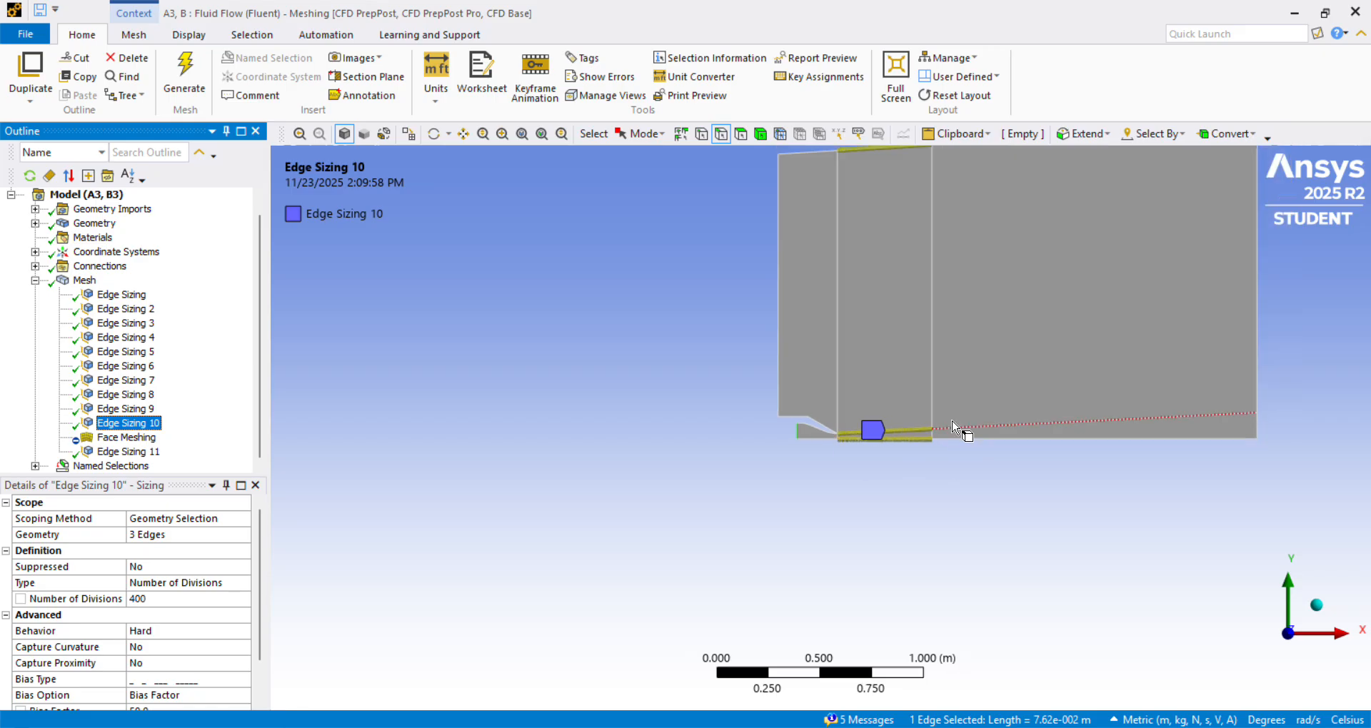
scroll(868, 436, "down", 1)
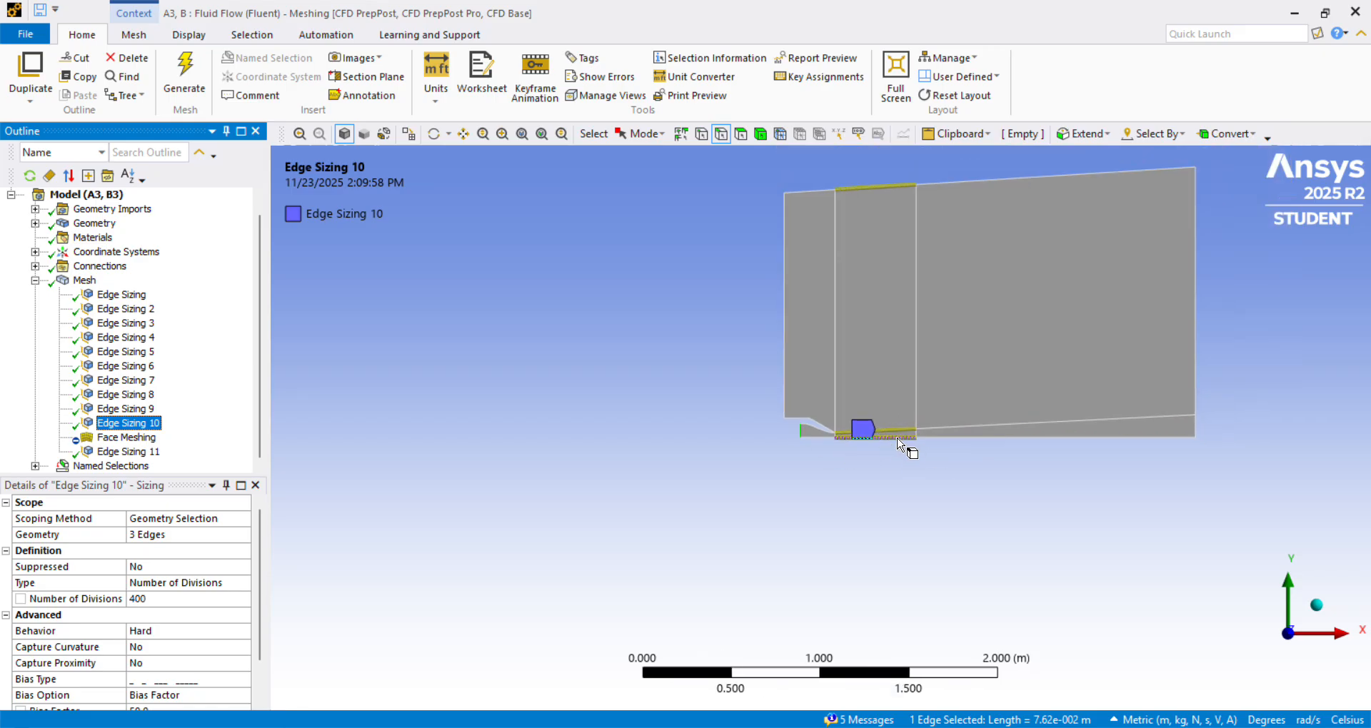
scroll(877, 203, "up", 8)
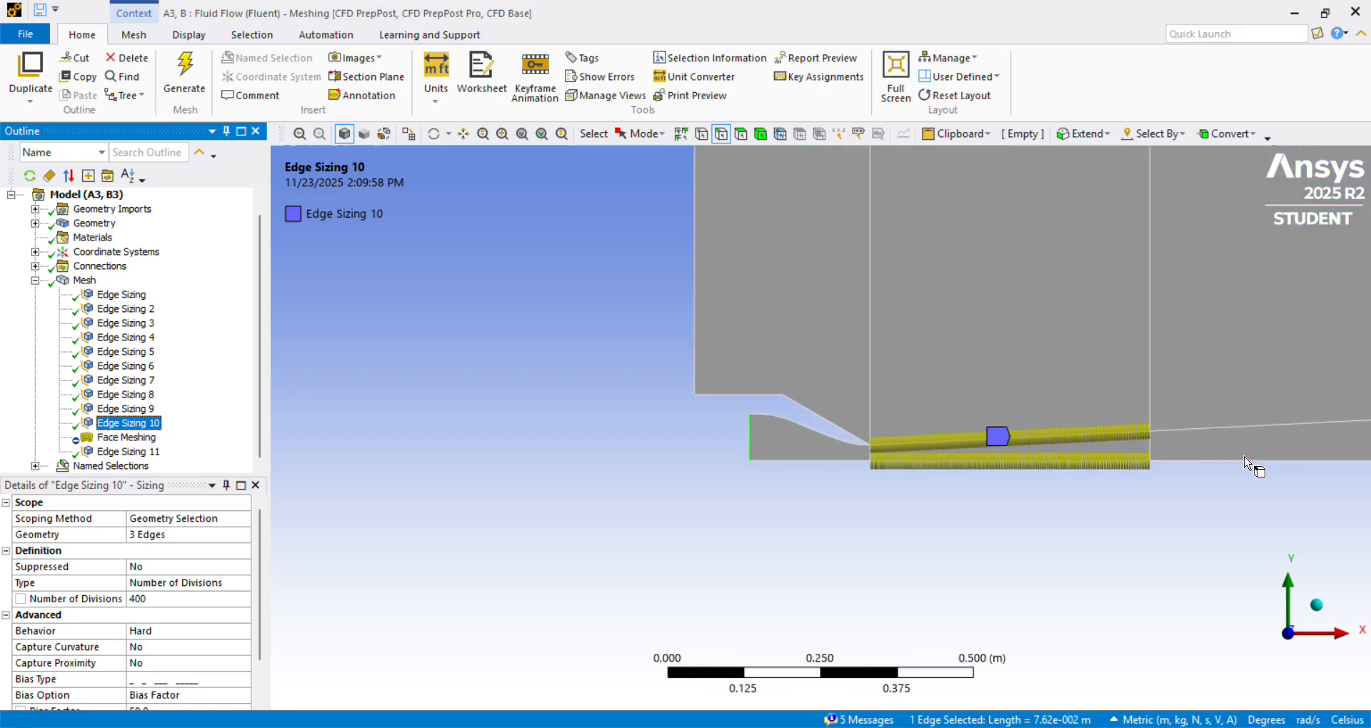
scroll(1248, 468, "up", 1)
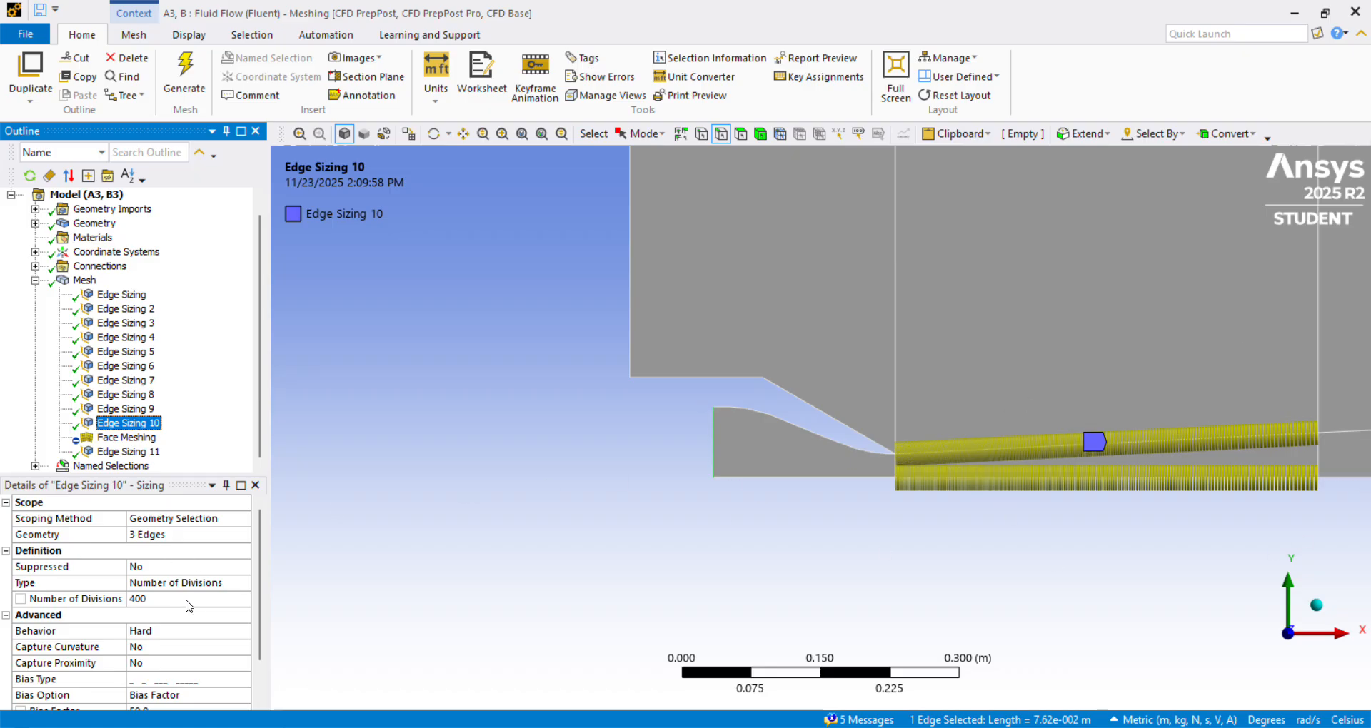
scroll(202, 607, "down", 1)
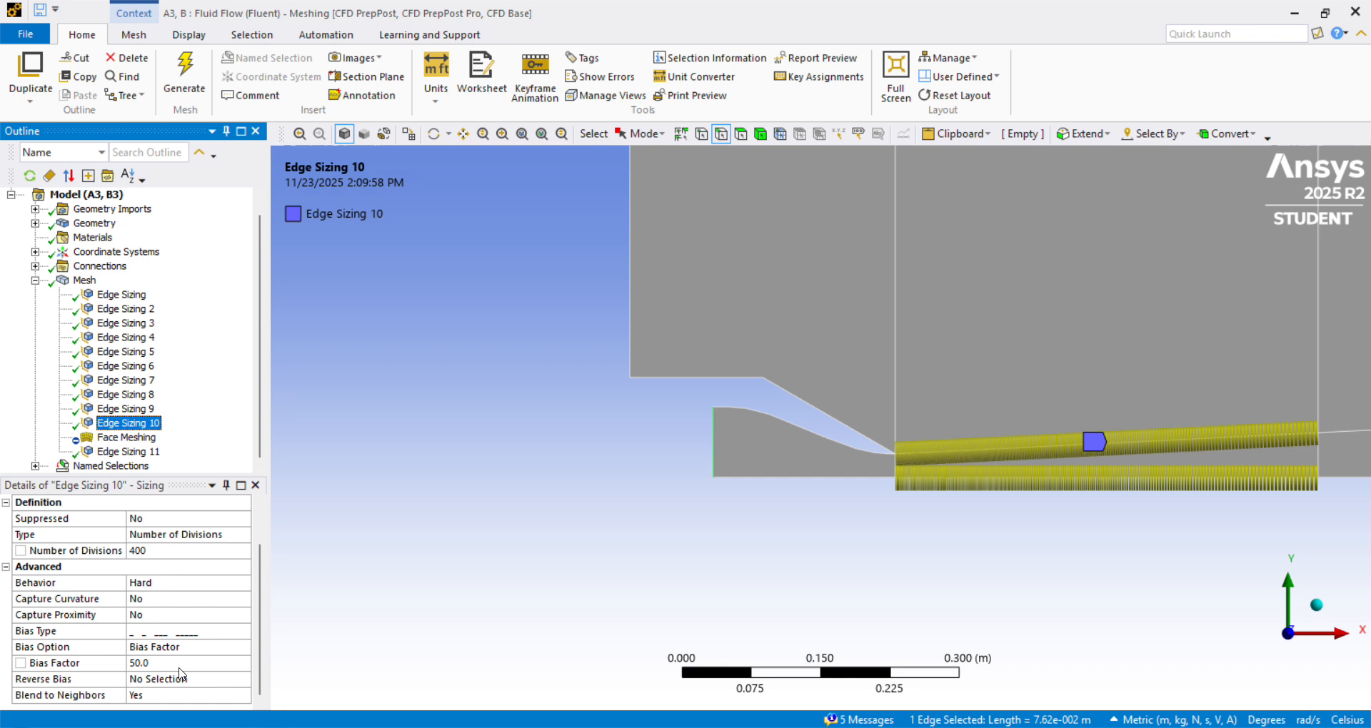
Review the Face Meshing control, checking its scoped faces, mapped mesh setting and element method.
left_click(143, 438)
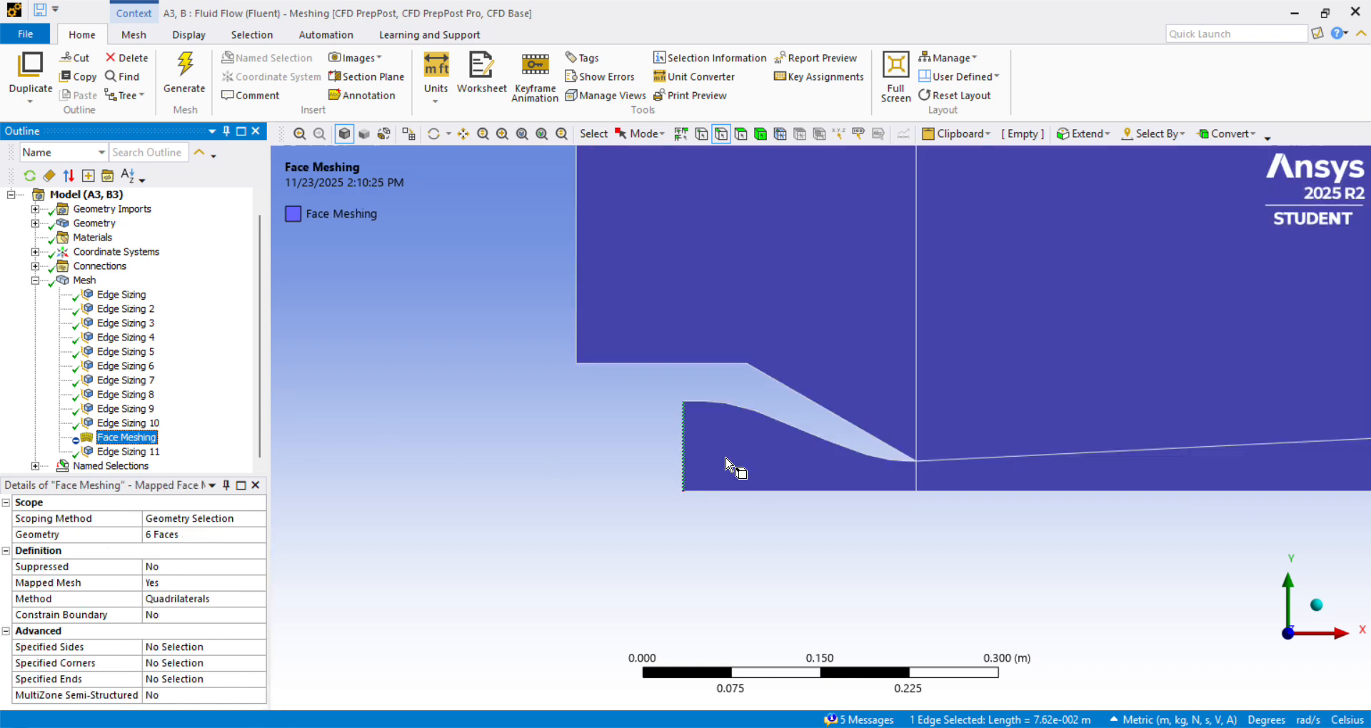
scroll(975, 456, "down", 6)
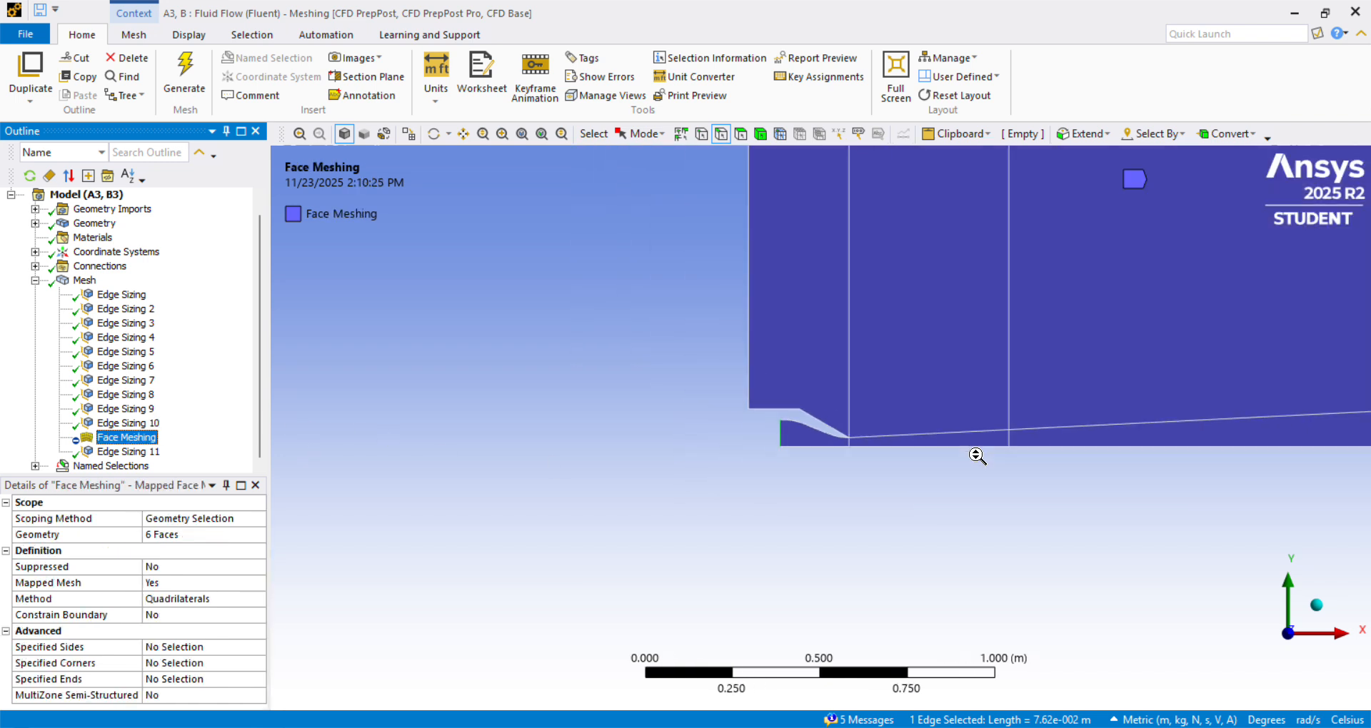
scroll(975, 455, "down", 2)
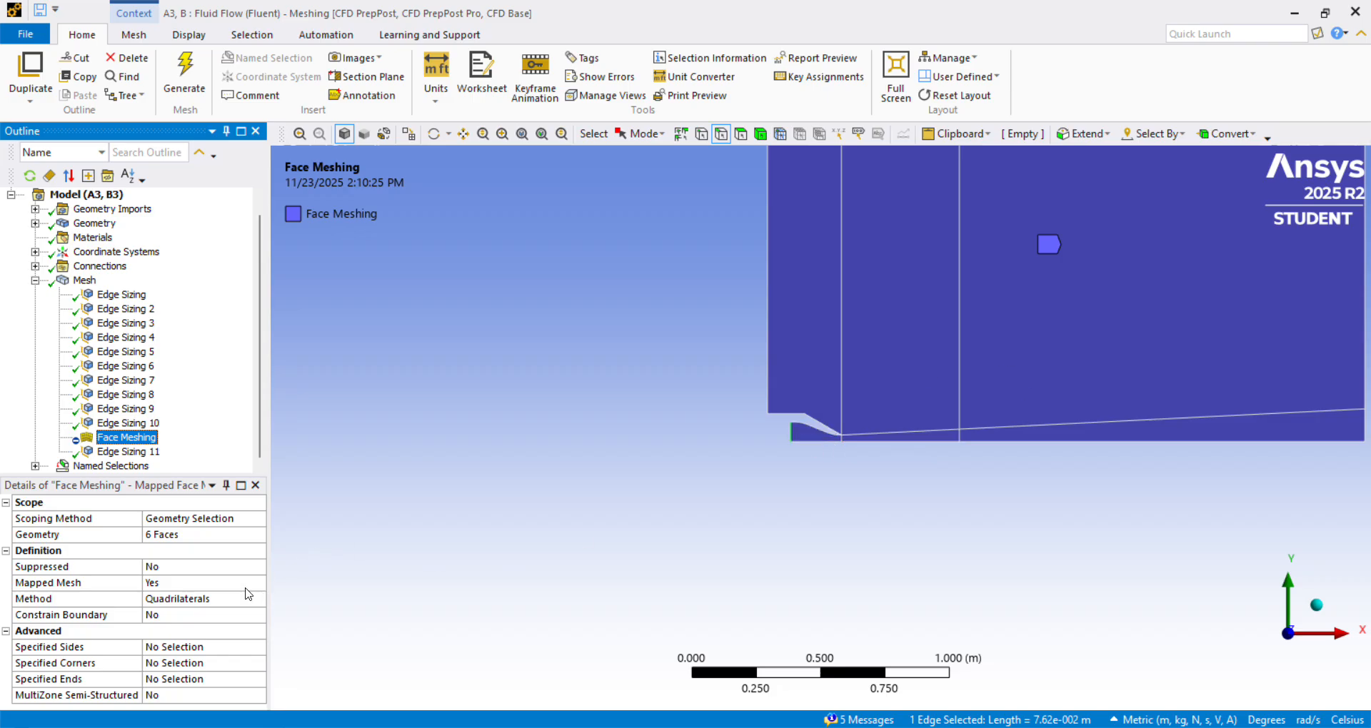
Review Edge Sizing 11 on the domain's outlet edge and compare its divisions and bias with the first Edge Sizing on the vertical edges.
left_click(140, 452)
scroll(1114, 462, "down", 3)
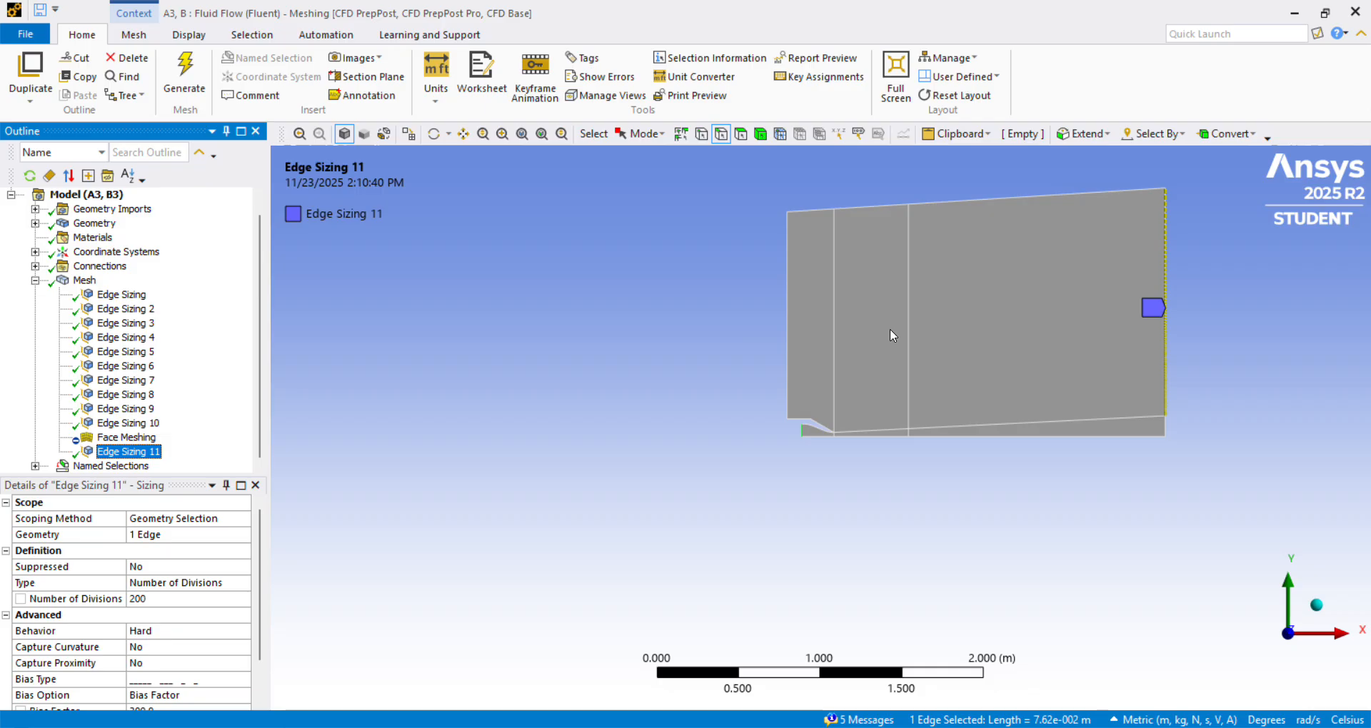
left_click(120, 297)
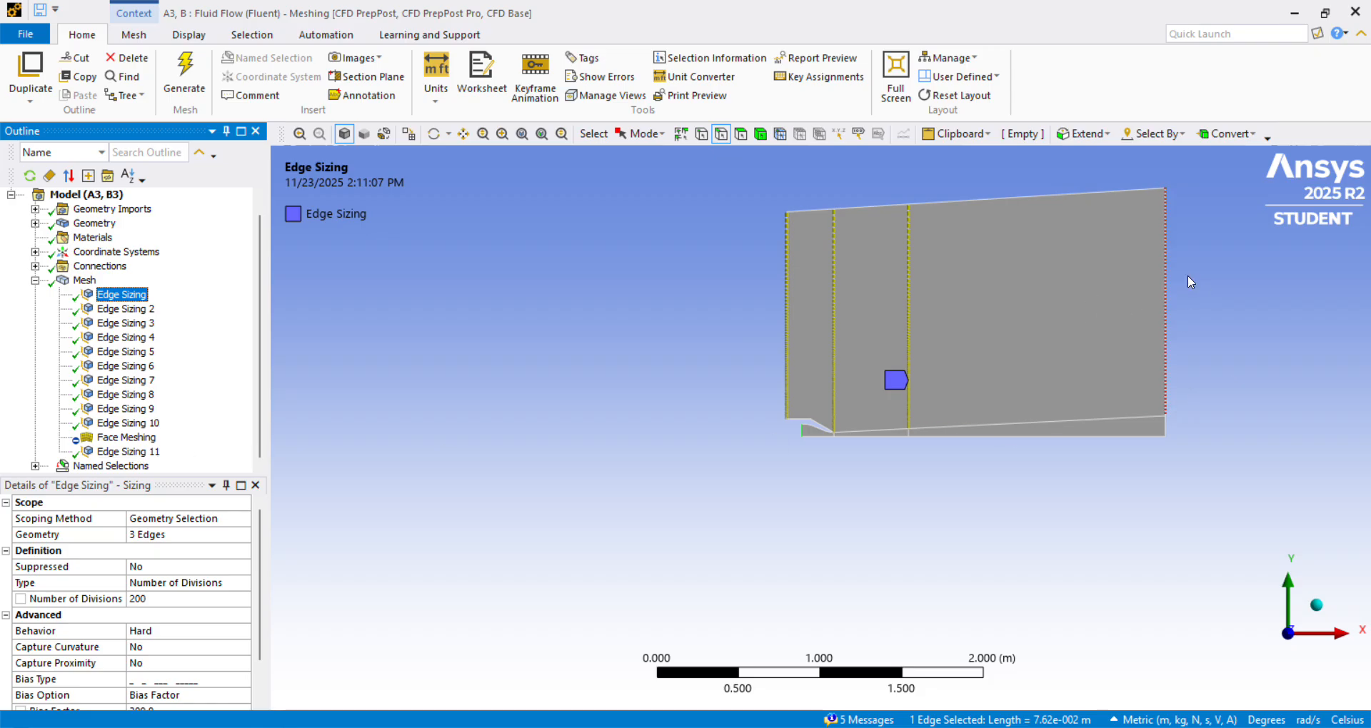
left_click(137, 451)
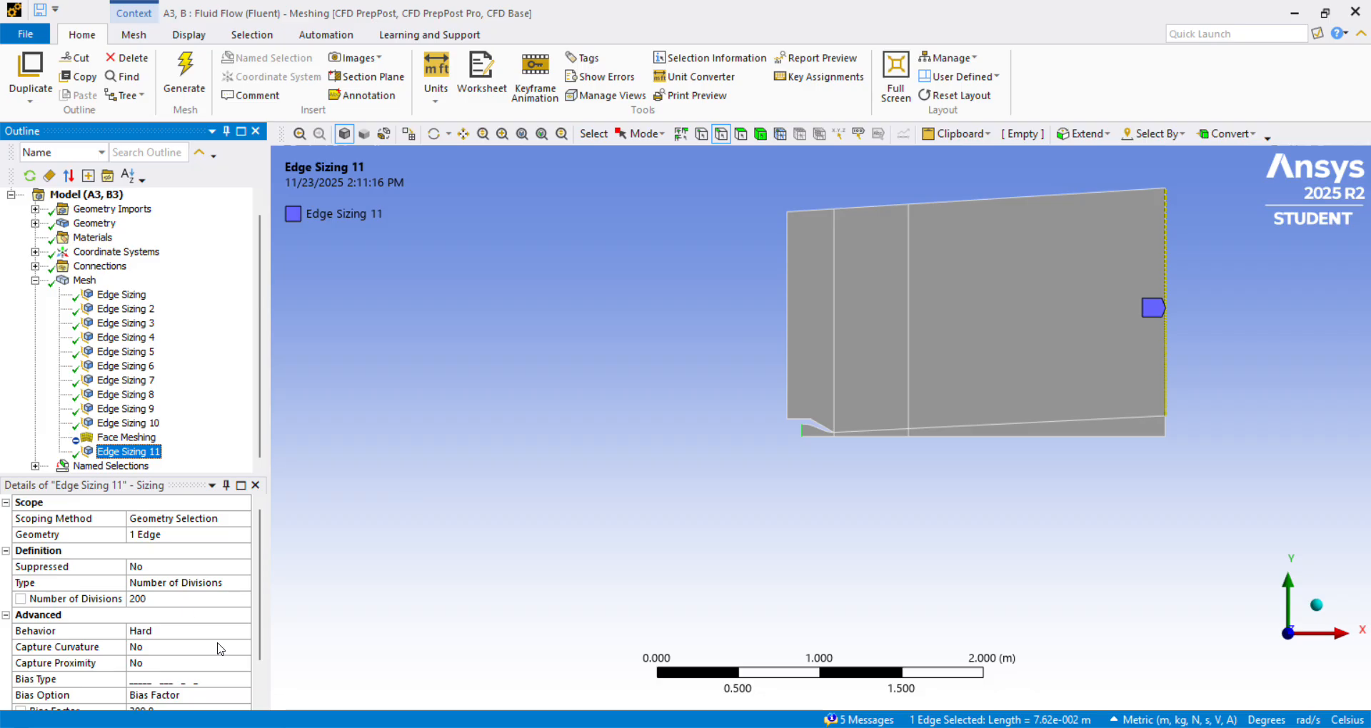
scroll(190, 606, "down", 1)
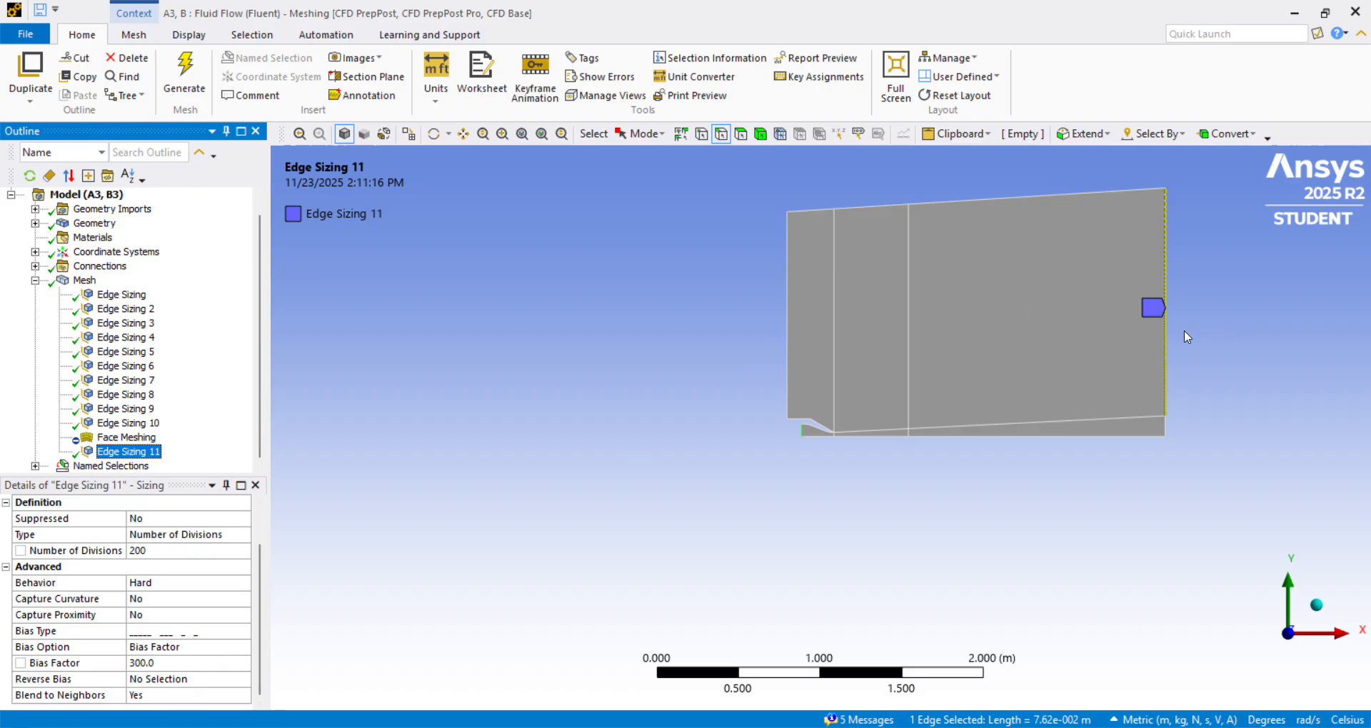
scroll(1184, 330, "up", 3)
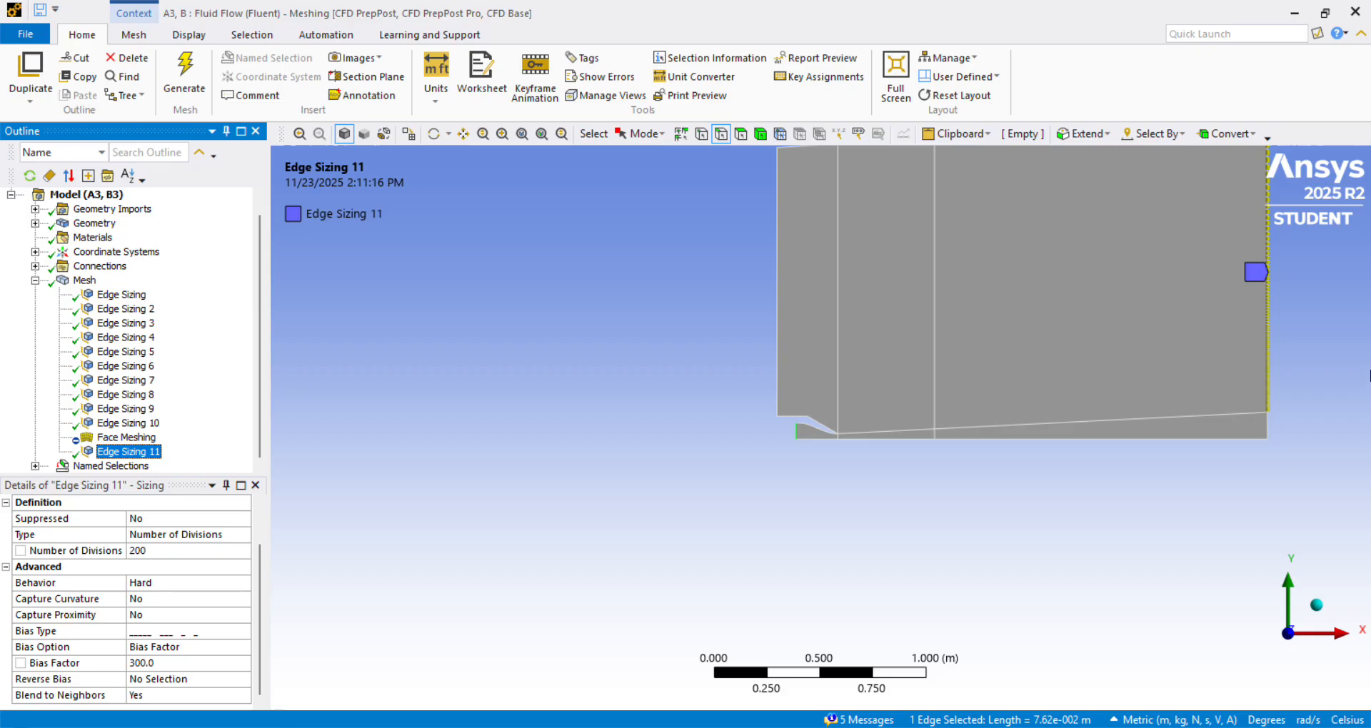
scroll(1170, 366, "down", 2)
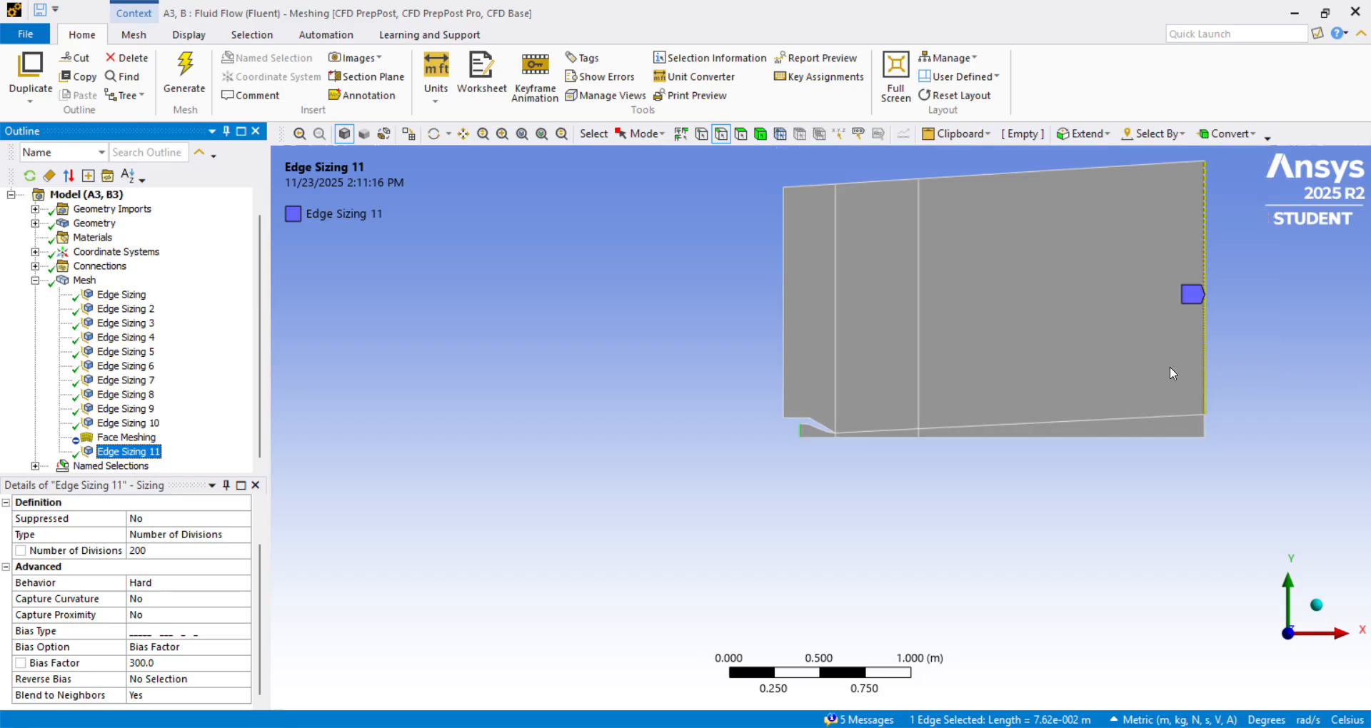
Display the generated mesh and examine the cell clustering along the vertical line above the nozzle exit.
left_click(84, 280)
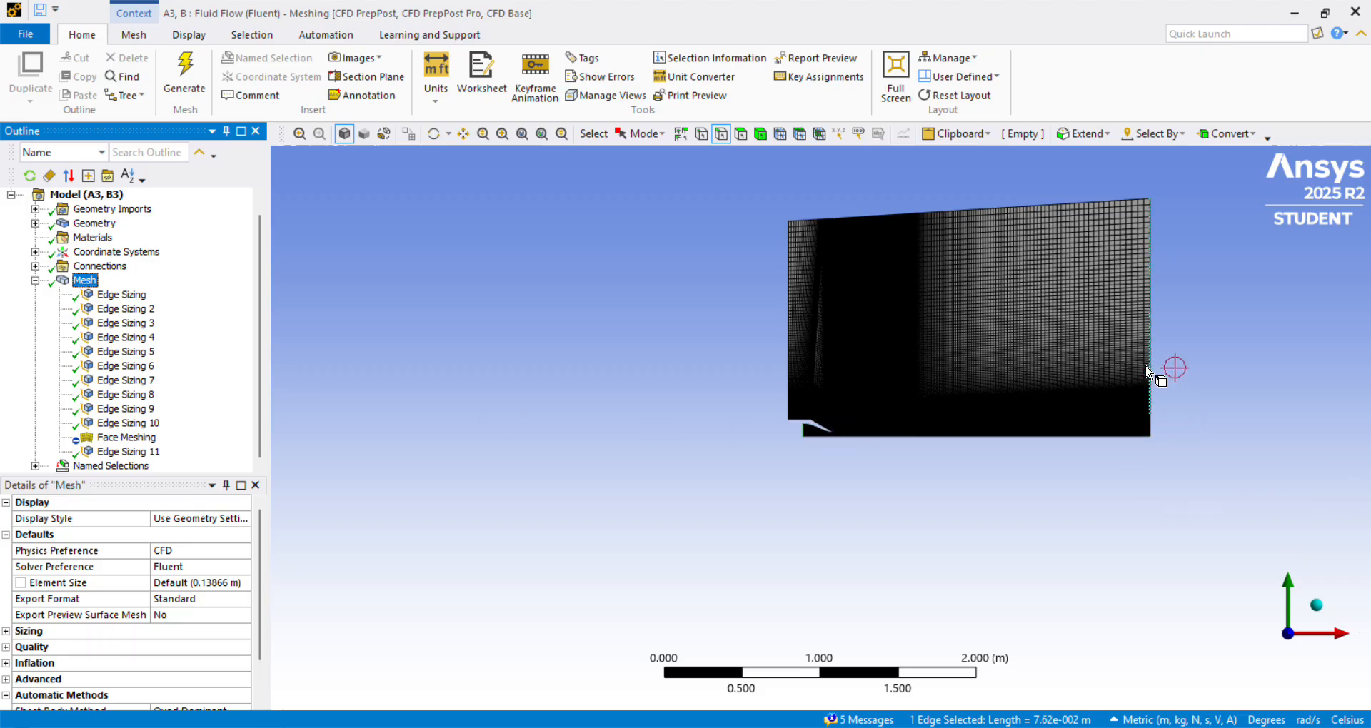
scroll(1061, 335, "up", 1)
scroll(1062, 331, "up", 1)
scroll(1061, 331, "down", 3)
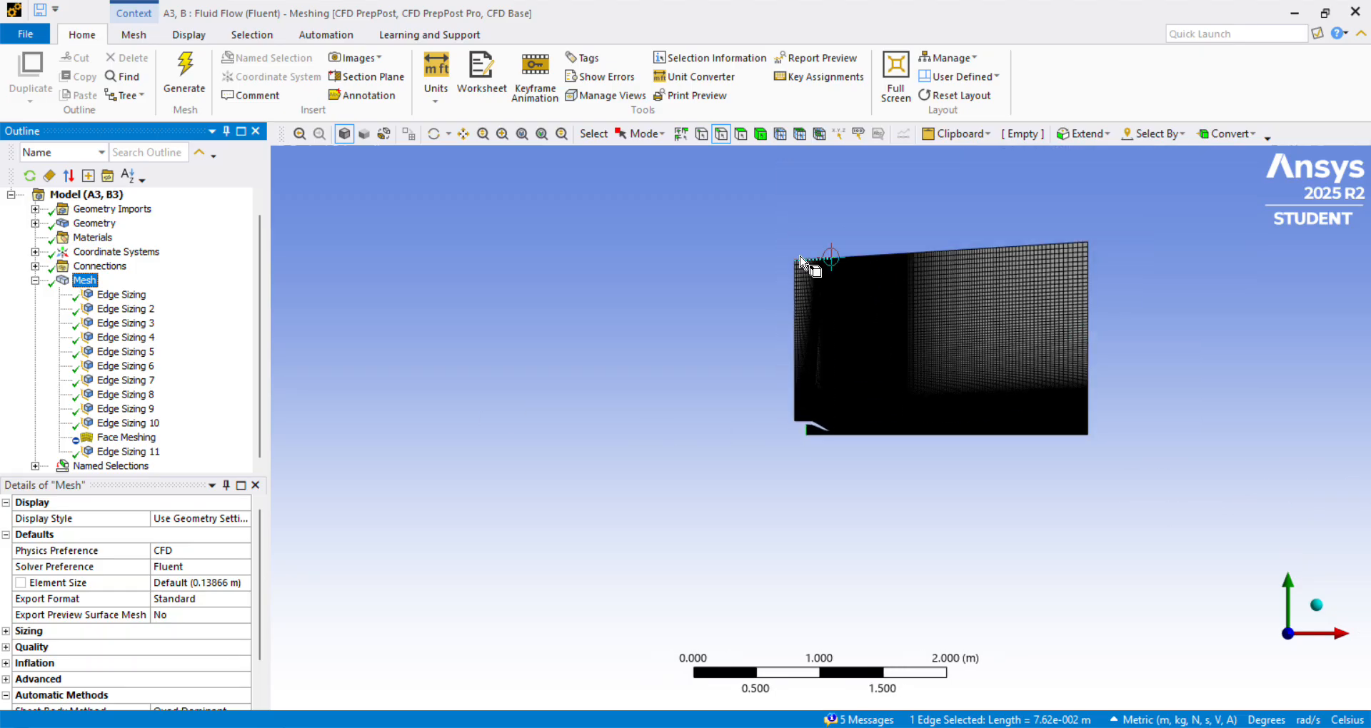
right_click_drag(805, 231, 1146, 462)
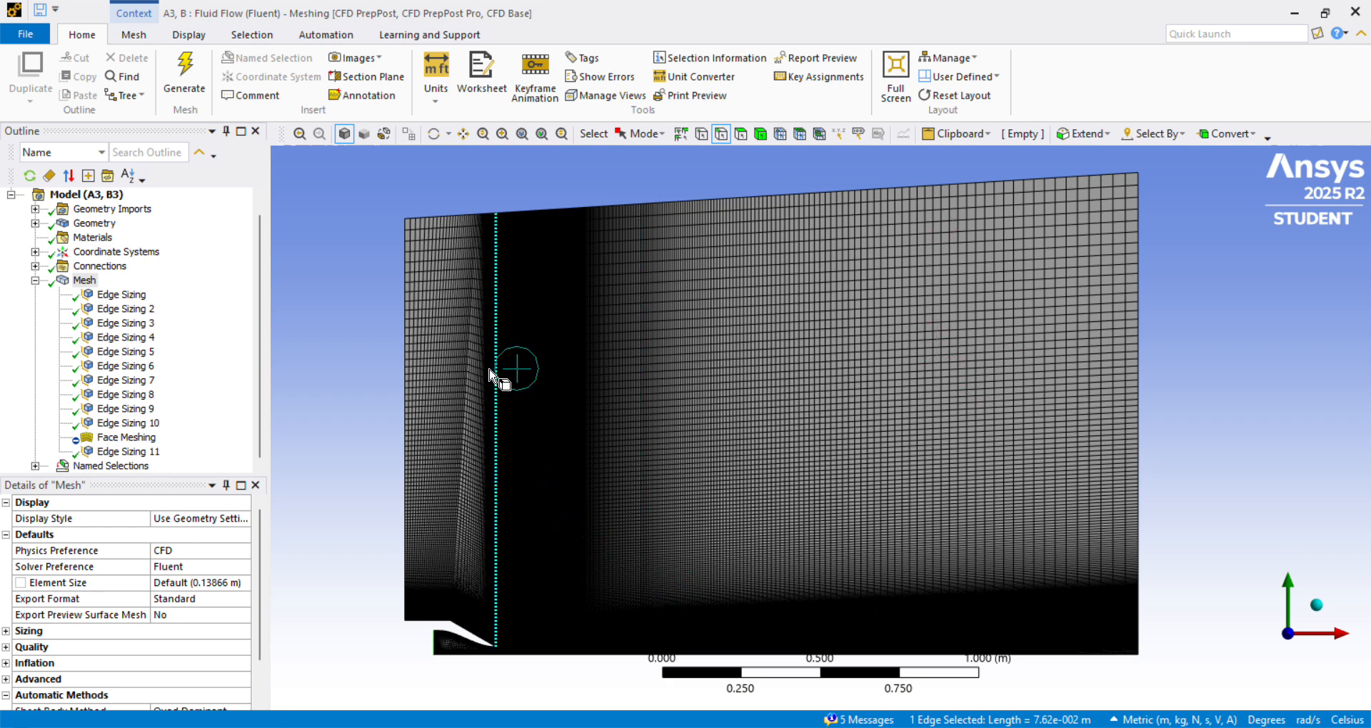
right_click_drag(444, 281, 678, 434)
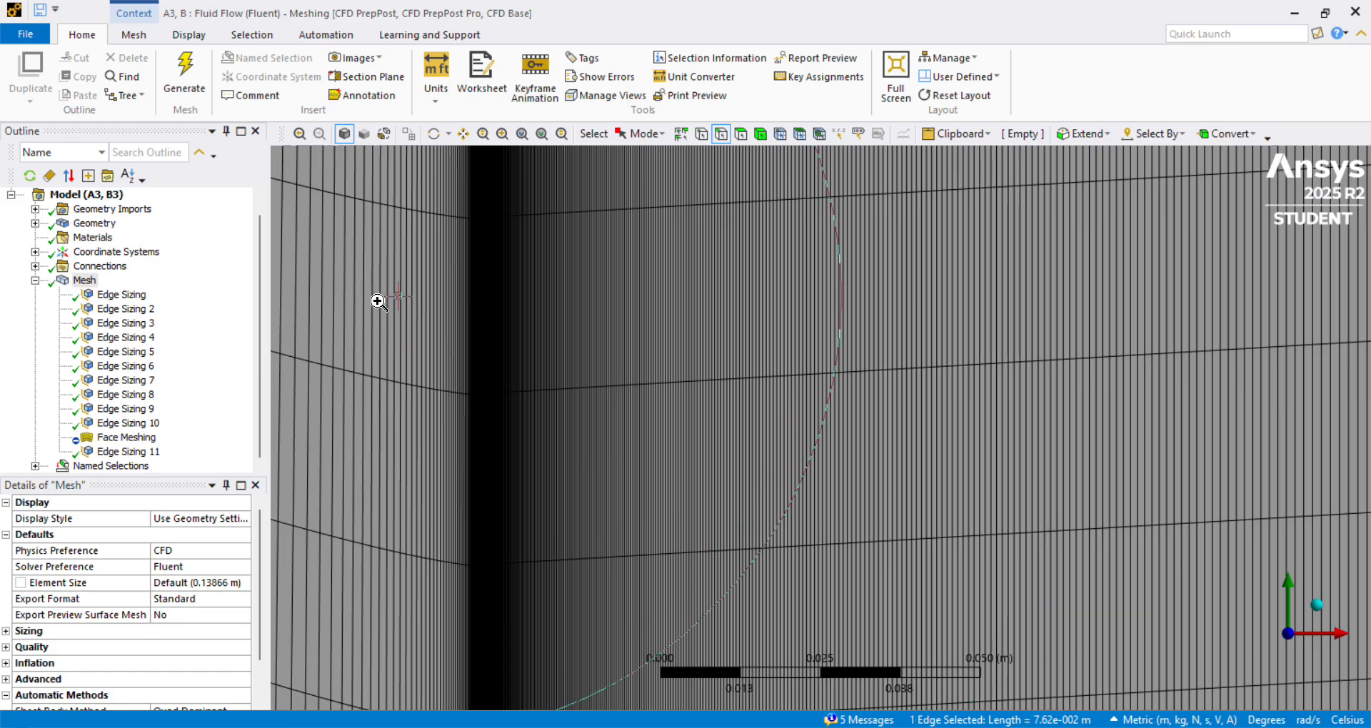
right_click_drag(437, 276, 546, 430)
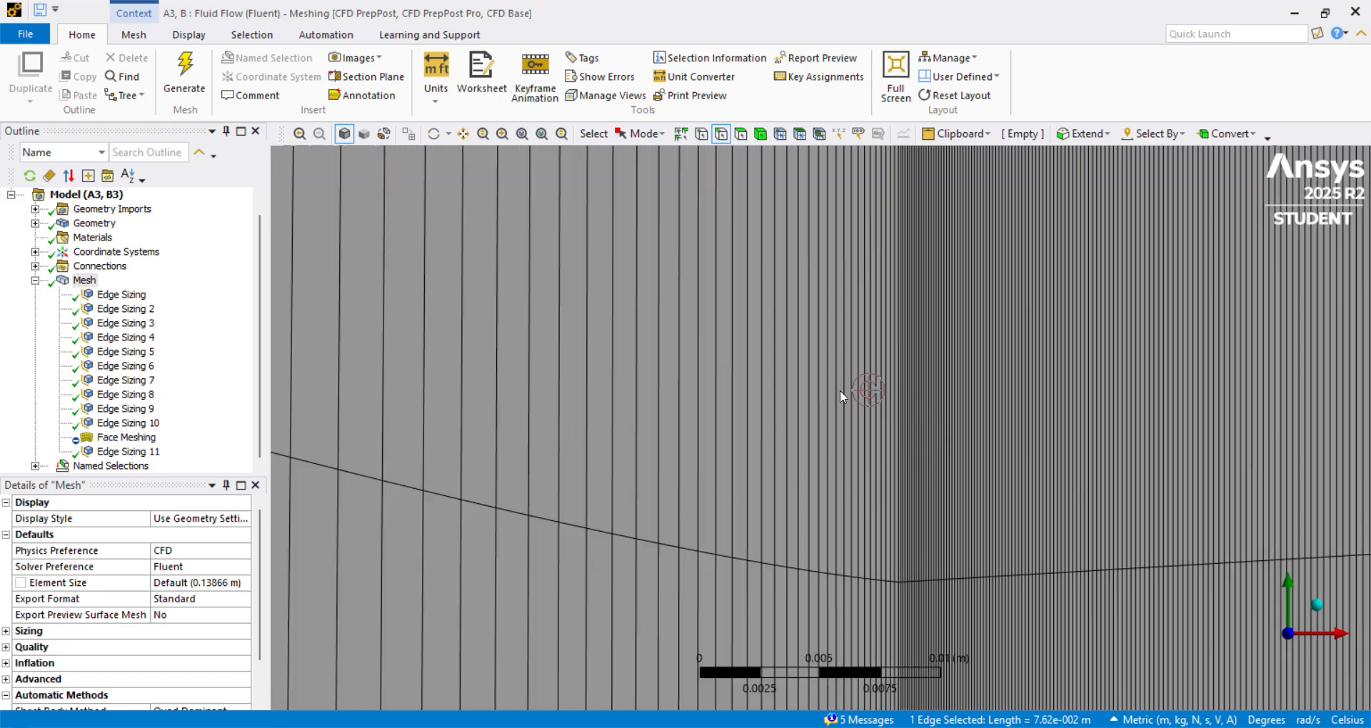
right_click_drag(839, 383, 977, 509)
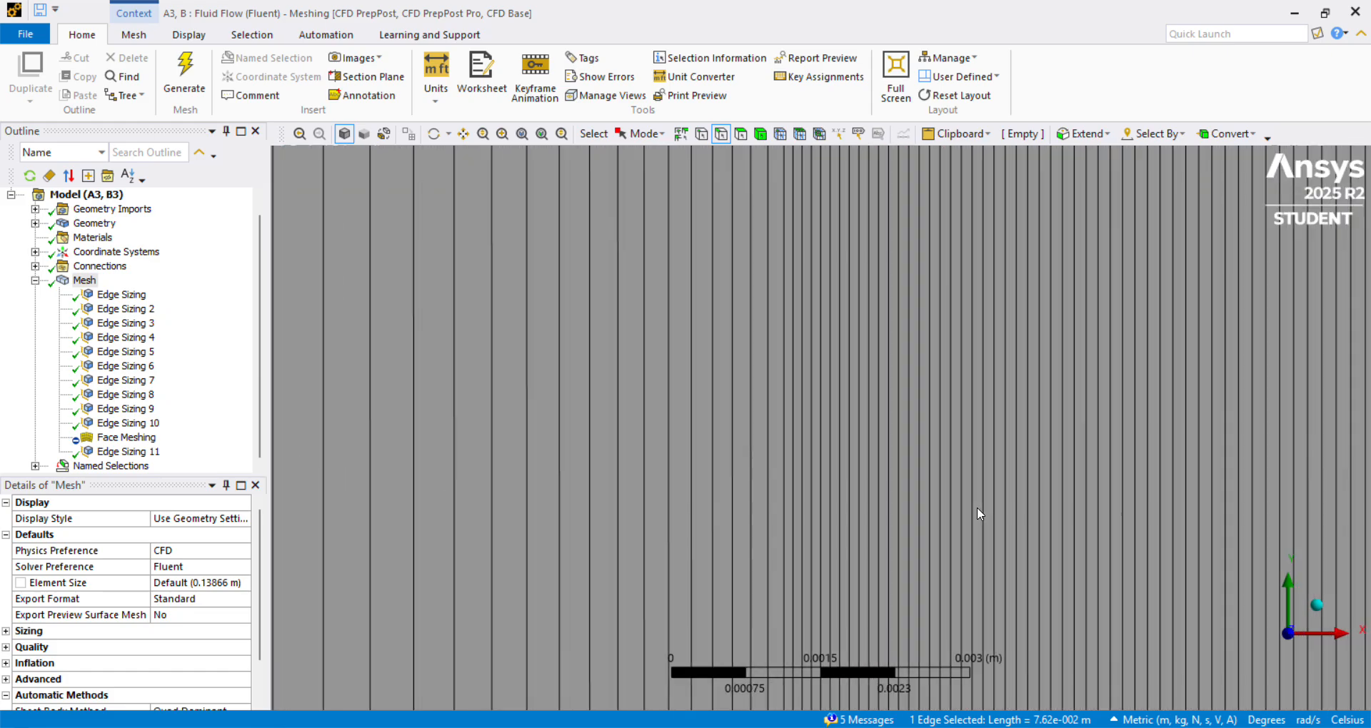
scroll(978, 506, "down", 10)
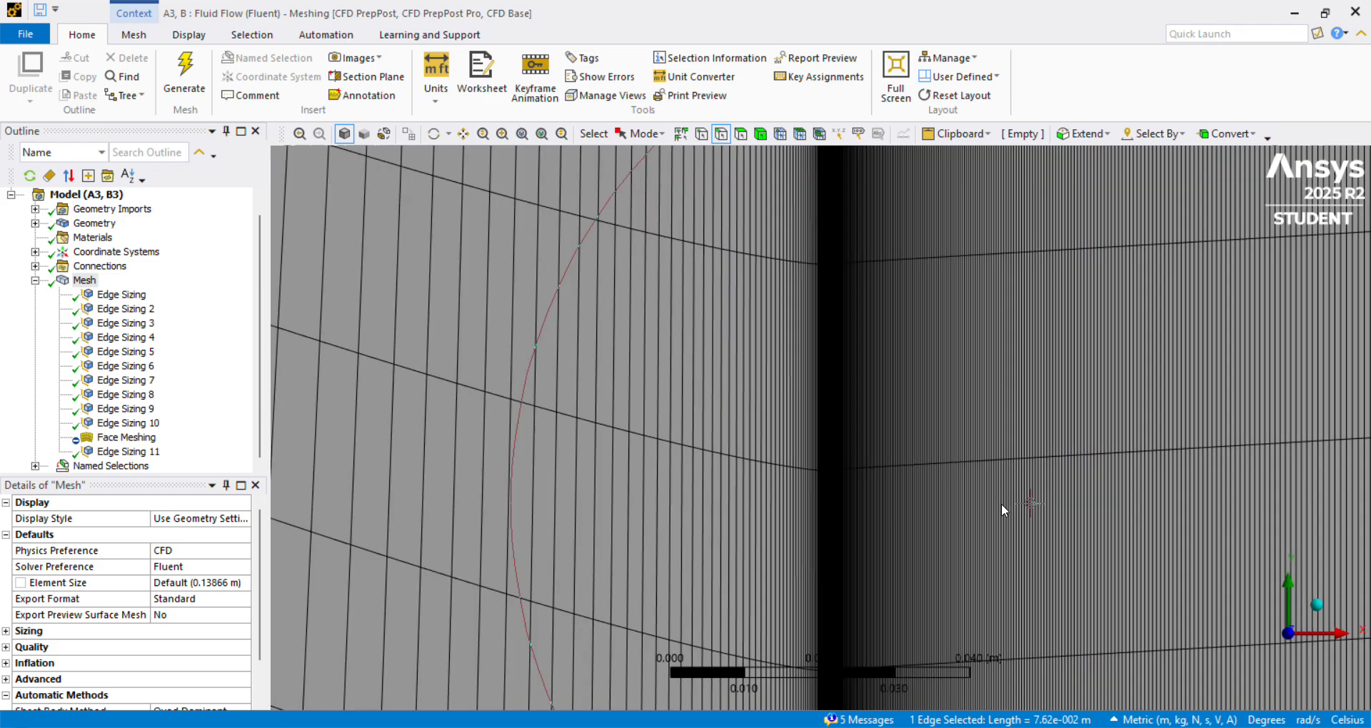
scroll(1016, 497, "down", 9)
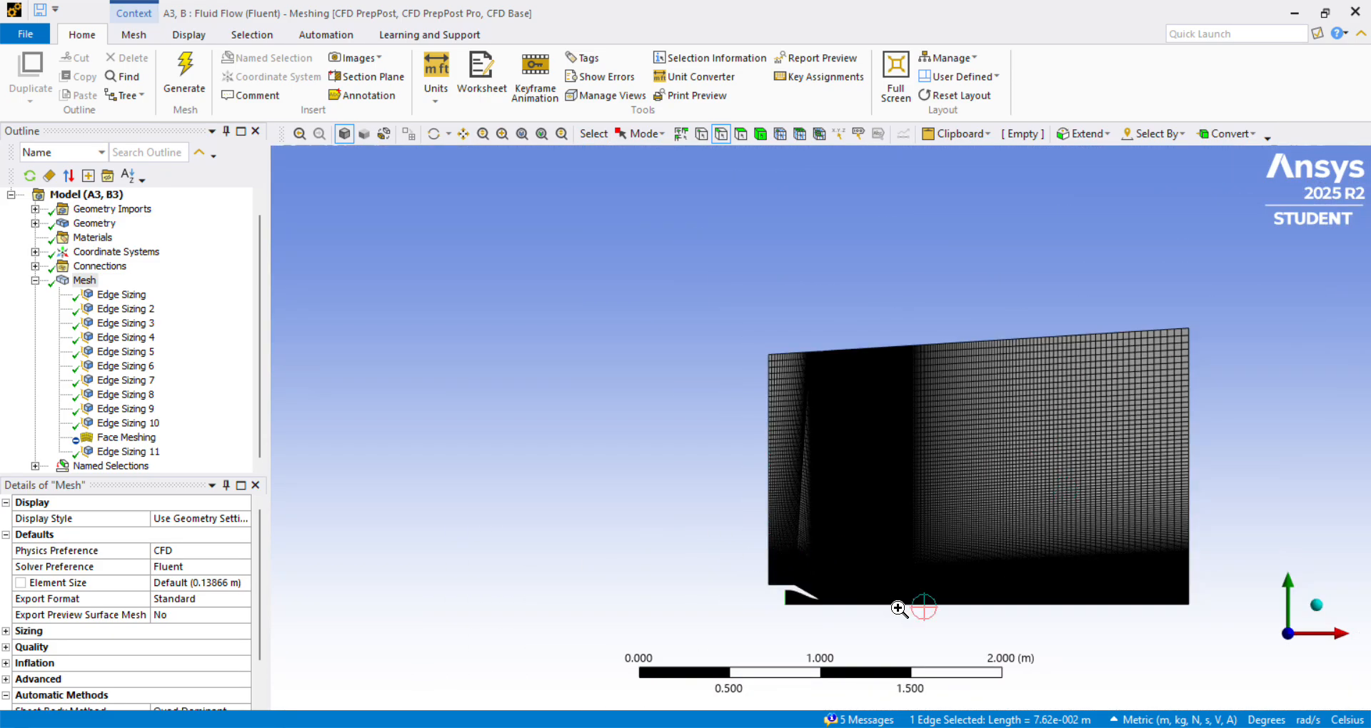
Examine the mesh around the nozzle and along the jet's shear layer and axis, including the transition to the outer domain.
scroll(1236, 623, "up", 3)
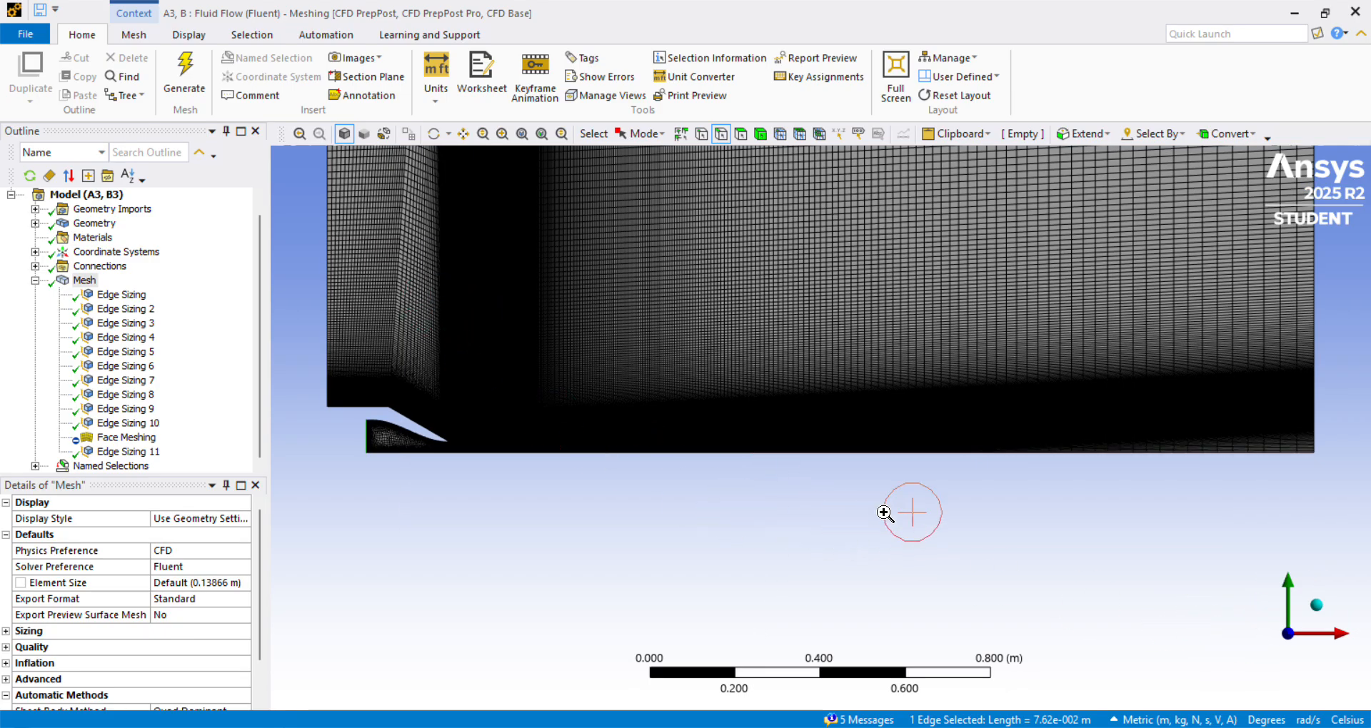
scroll(884, 509, "up", 3)
right_click_drag(384, 371, 814, 572)
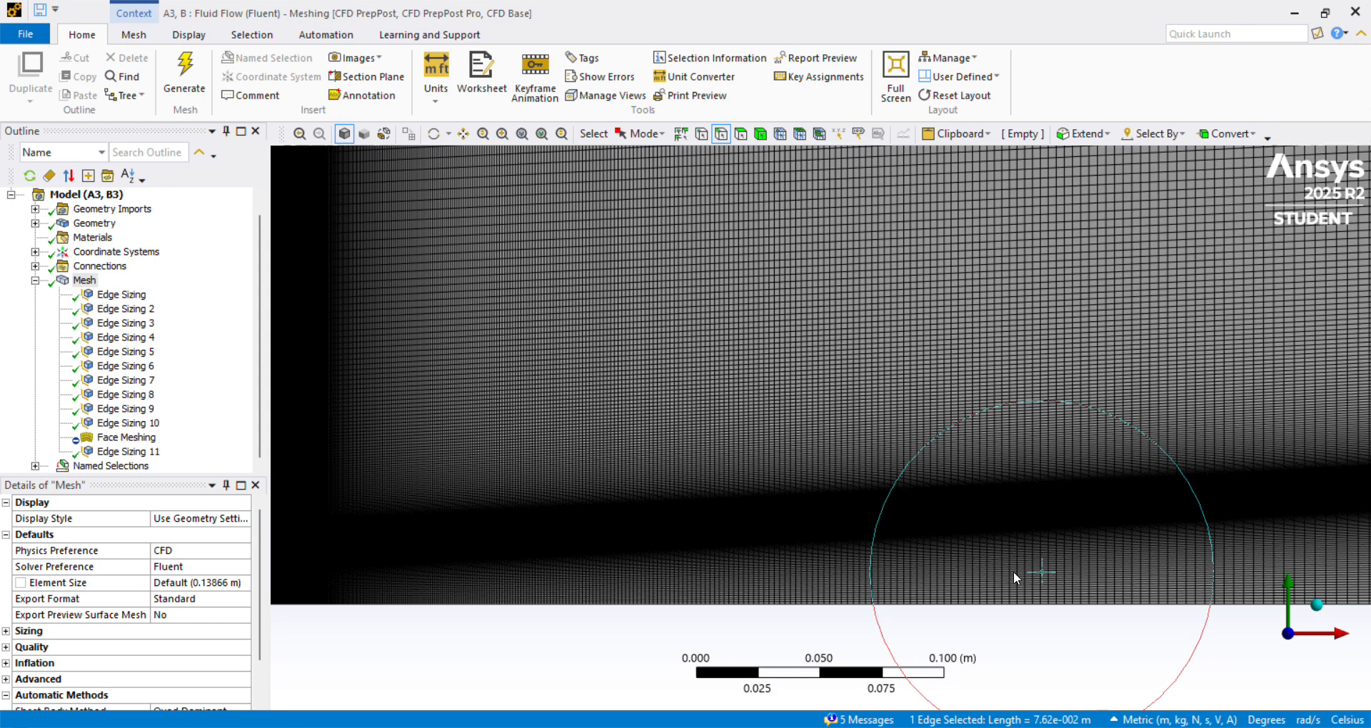
scroll(1013, 571, "up", 3)
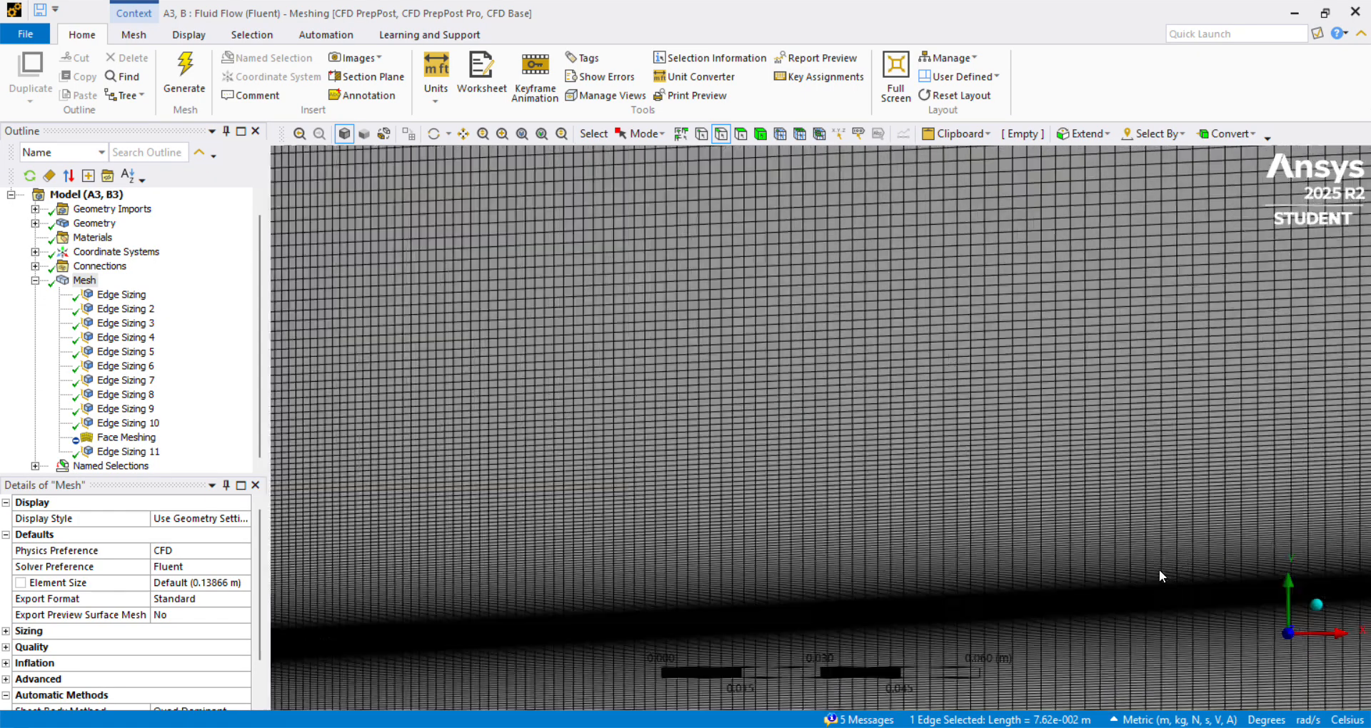
scroll(1159, 571, "down", 5)
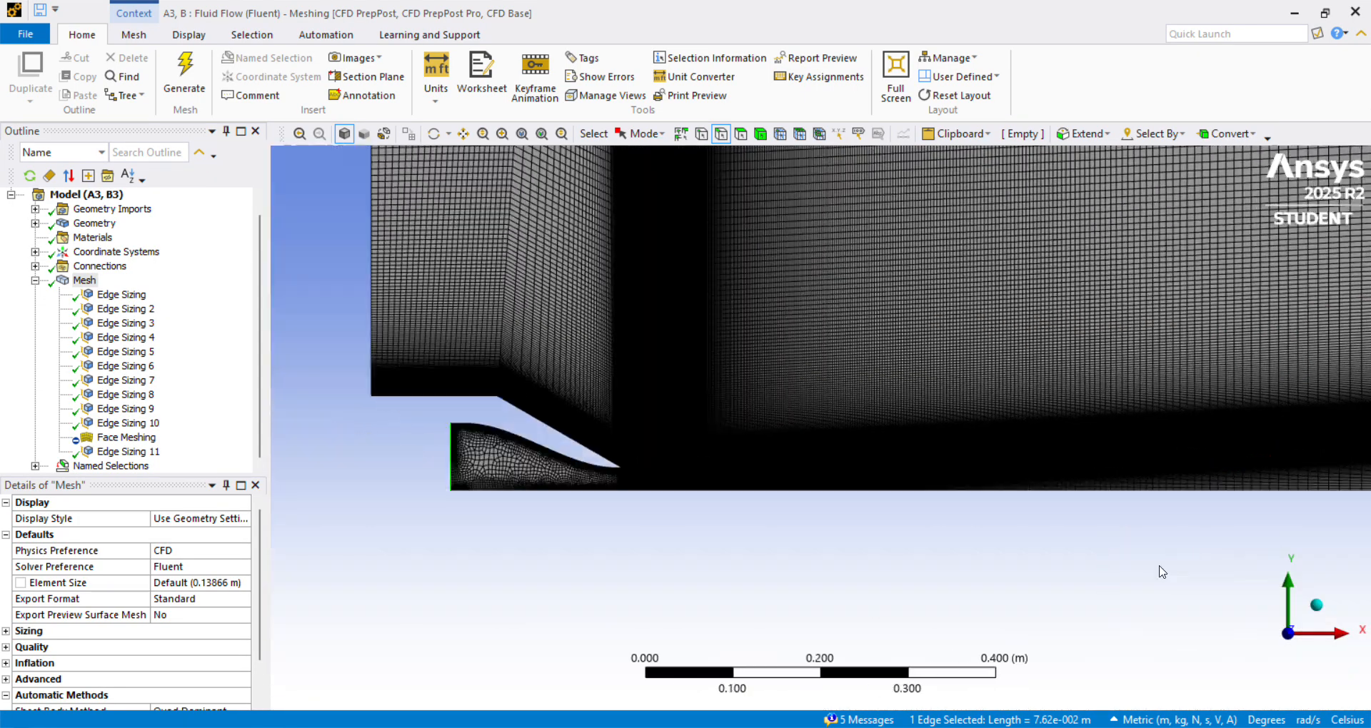
scroll(1160, 572, "down", 4)
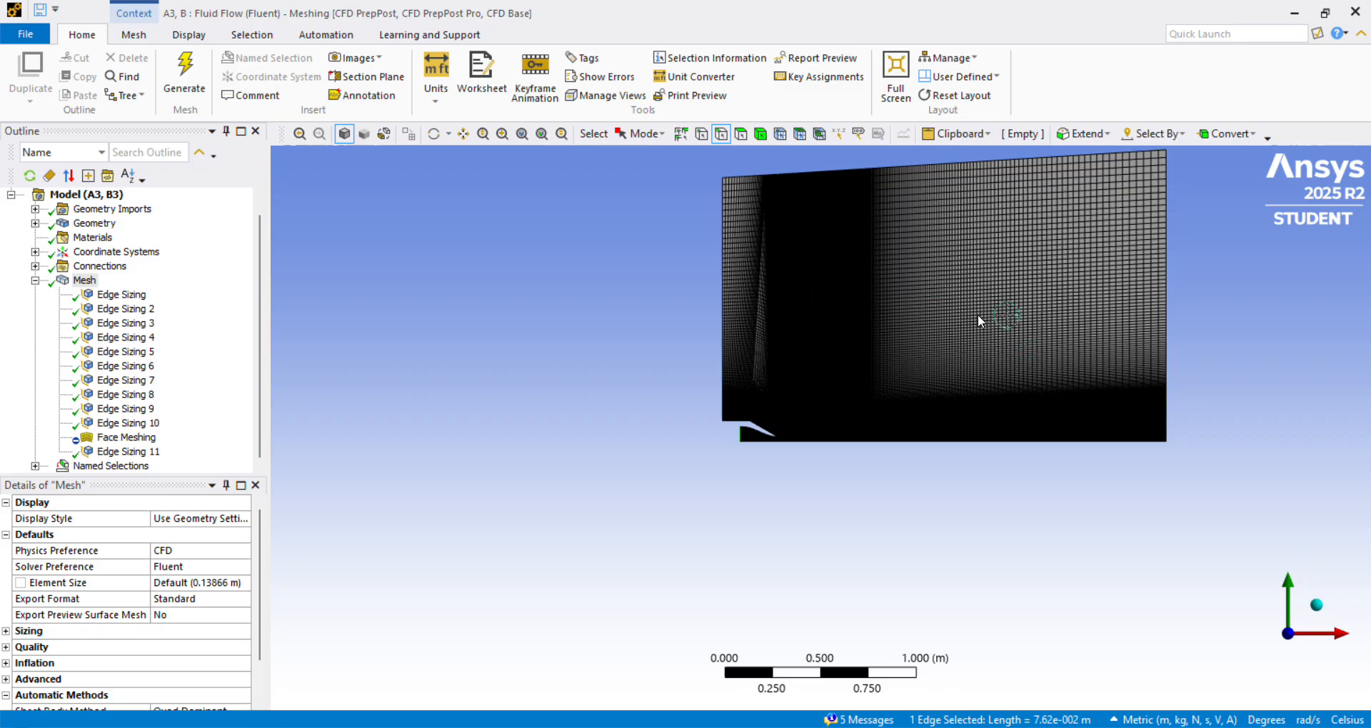
scroll(960, 363, "up", 1)
scroll(958, 370, "down", 1)
Switch to the PDF viewer to check the grid figures in the subsonic jet and turbulence model papers, and return to Ansys Meshing to compare the mesh.
key("alt+Tab")
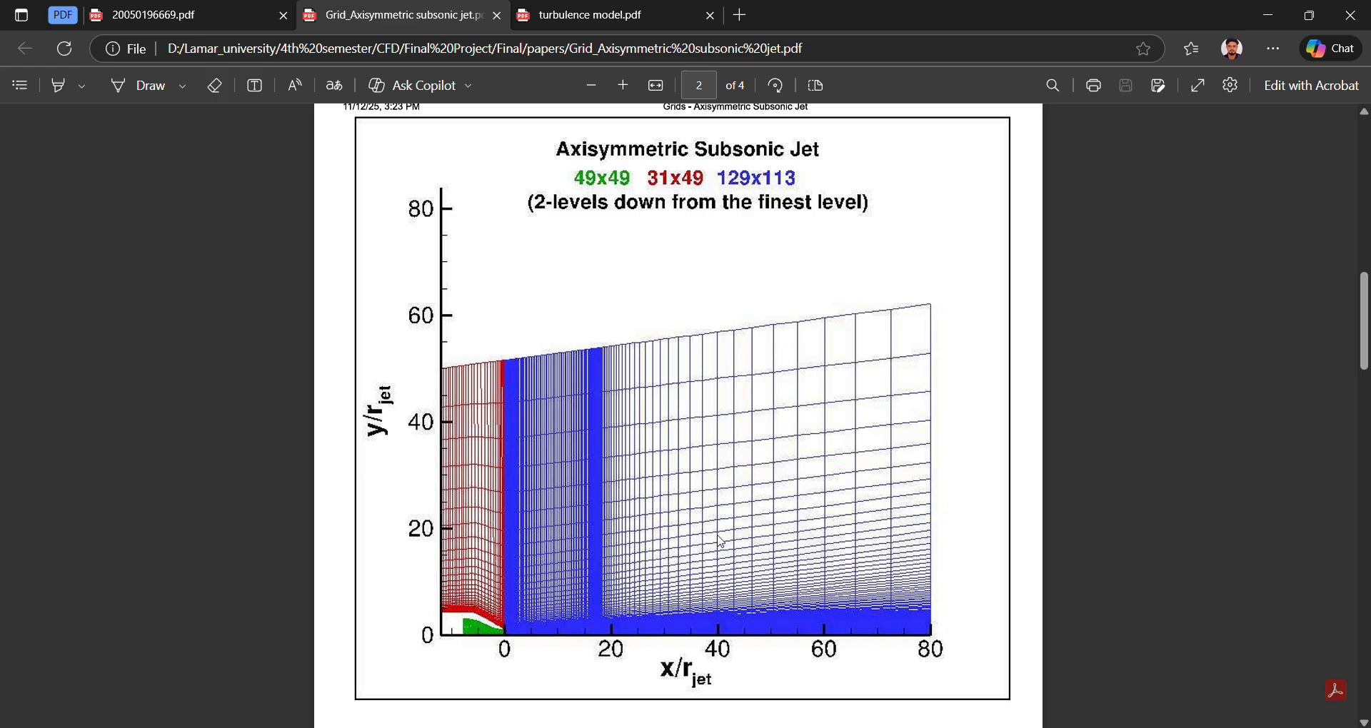
left_click(541, 17)
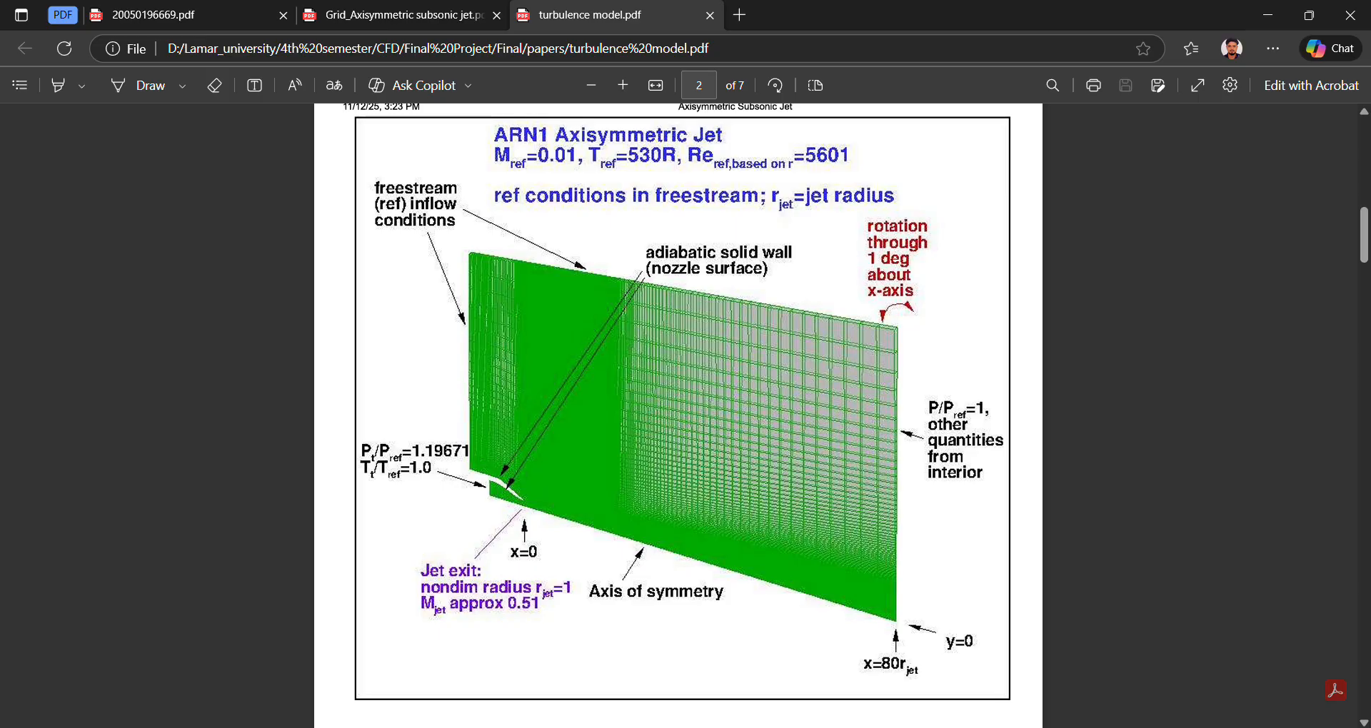
key("alt+Tab")
scroll(980, 417, "up", 3)
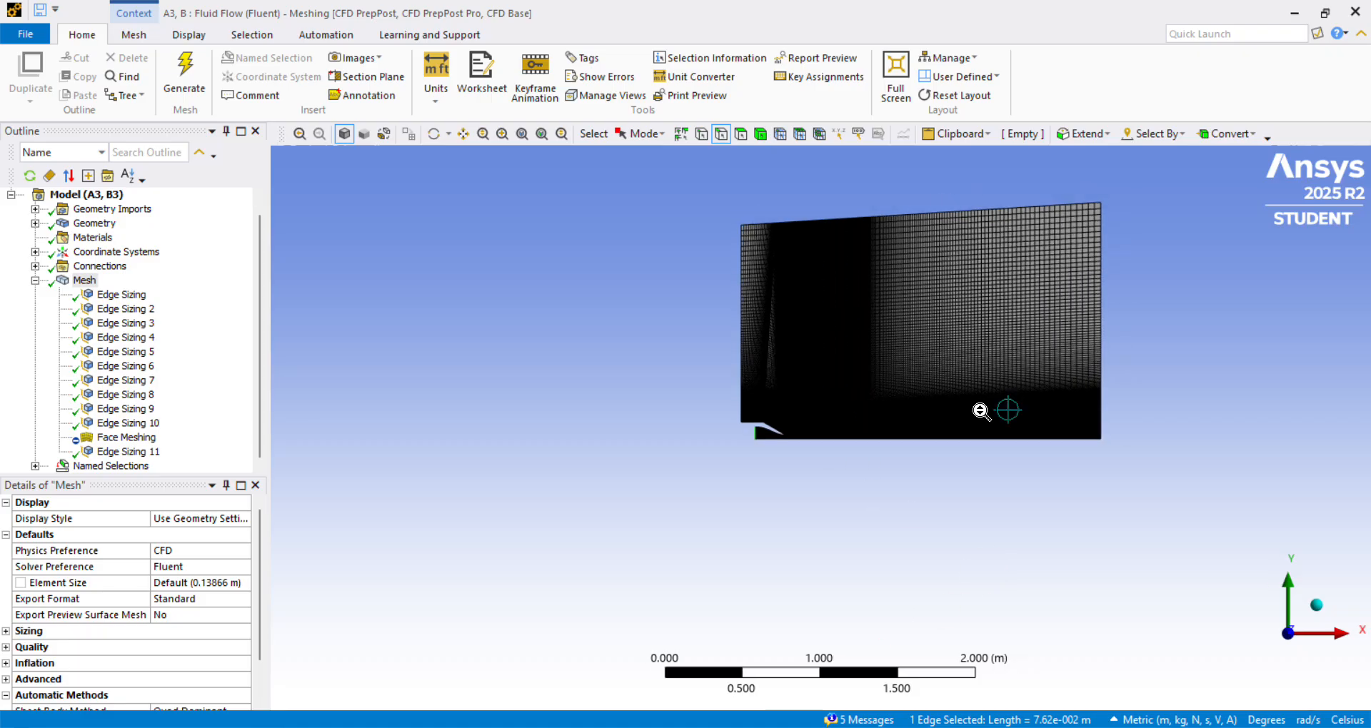
scroll(979, 407, "down", 4)
left_click_drag(720, 209, 1104, 450)
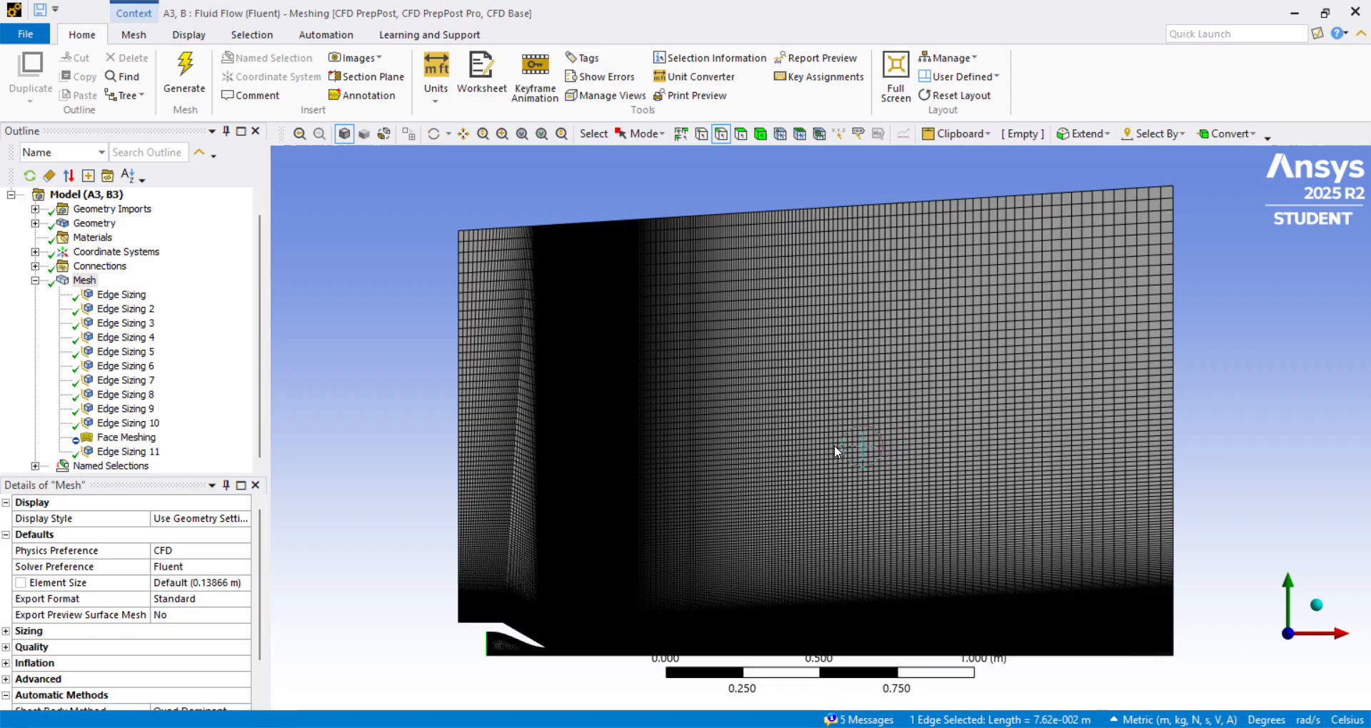
Review the scoped edges and divisions of the first Edge Sizing, Edge Sizing 2 and Edge Sizing 3 again.
left_click(121, 294)
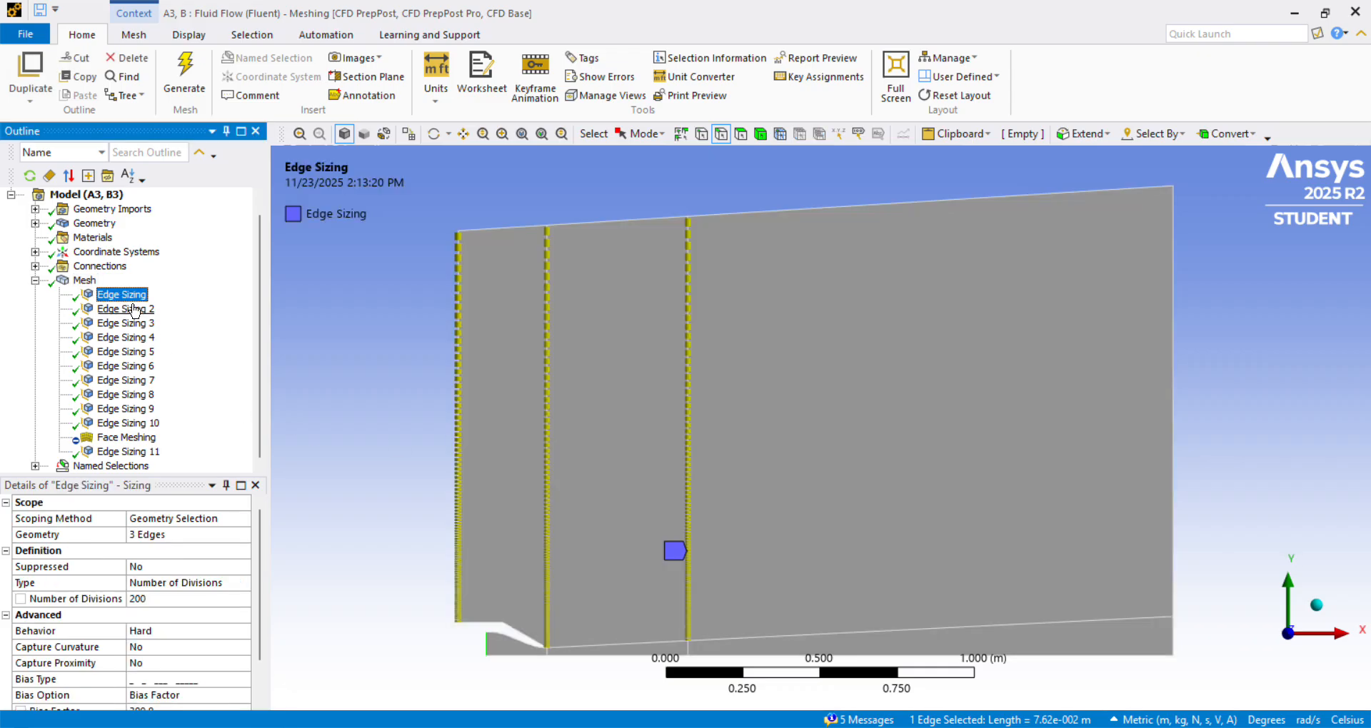
left_click(126, 309)
left_click(146, 326)
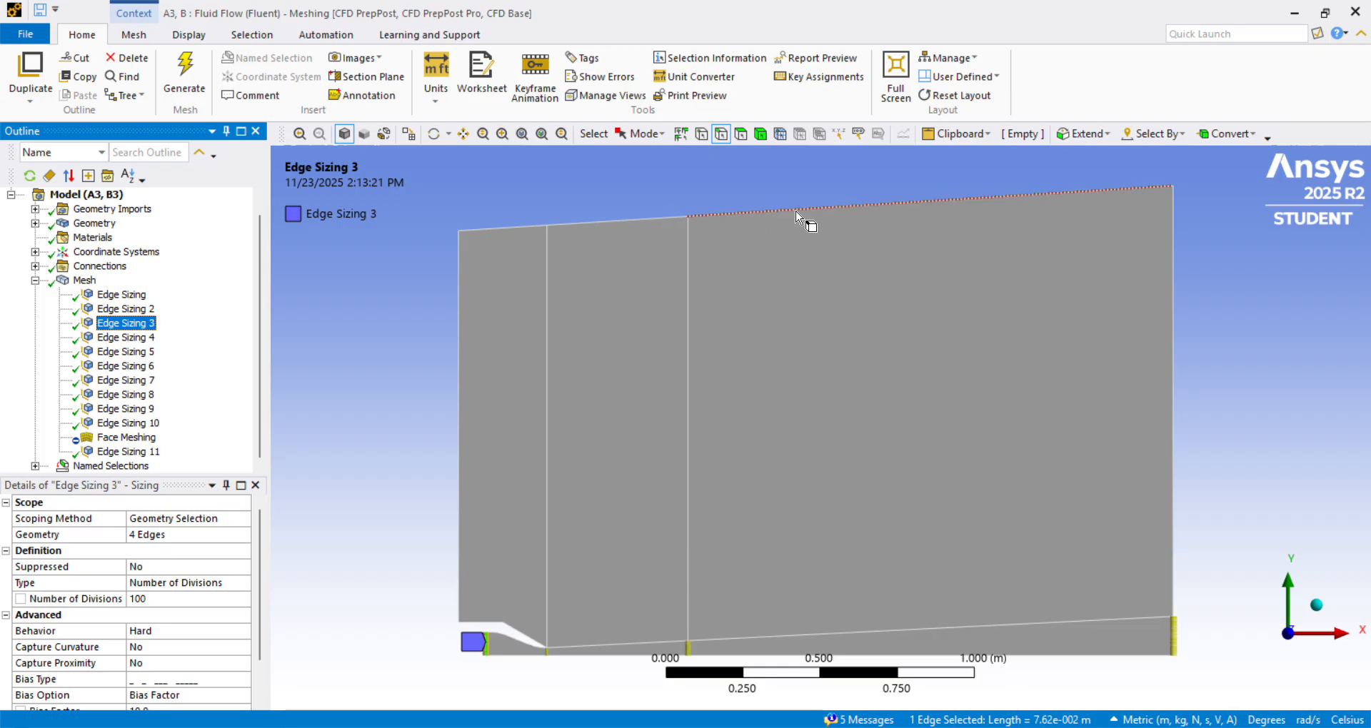
Display the full mesh and examine its node and element statistics.
scroll(941, 491, "down", 1)
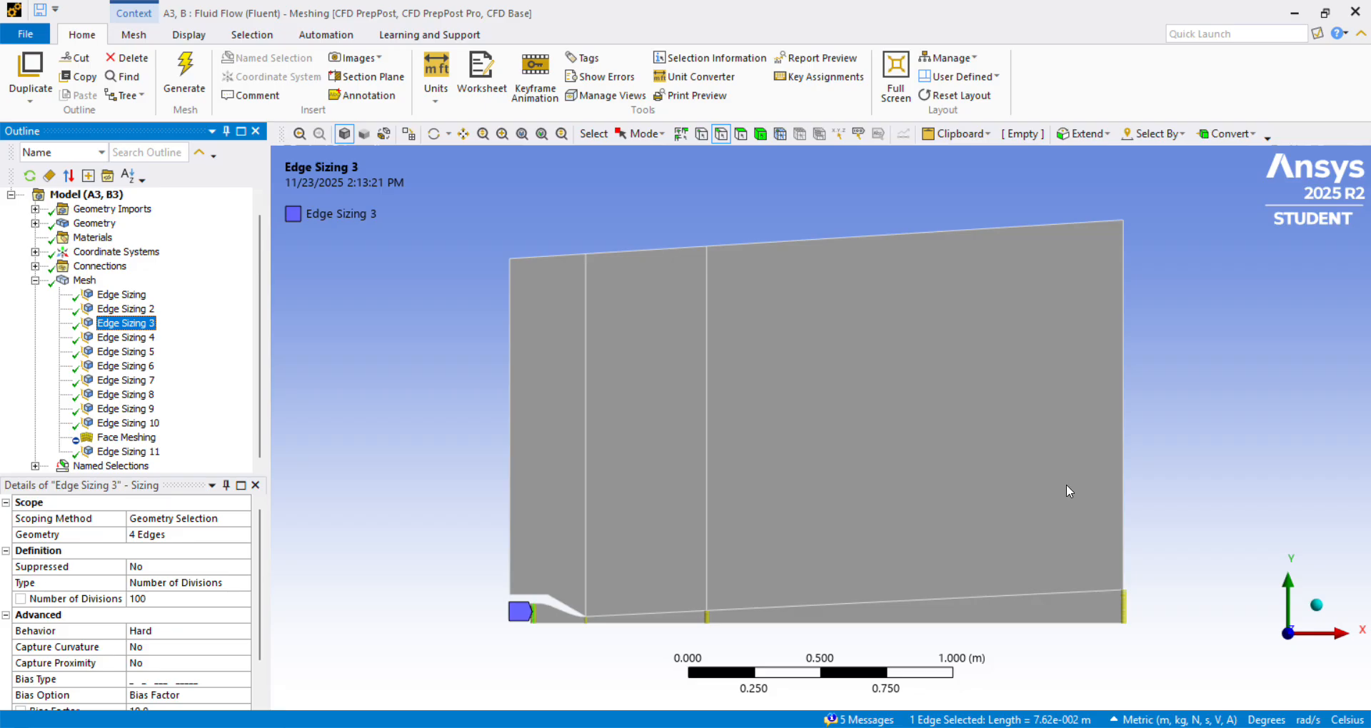
left_click(84, 280)
scroll(11, 650, "down", 1)
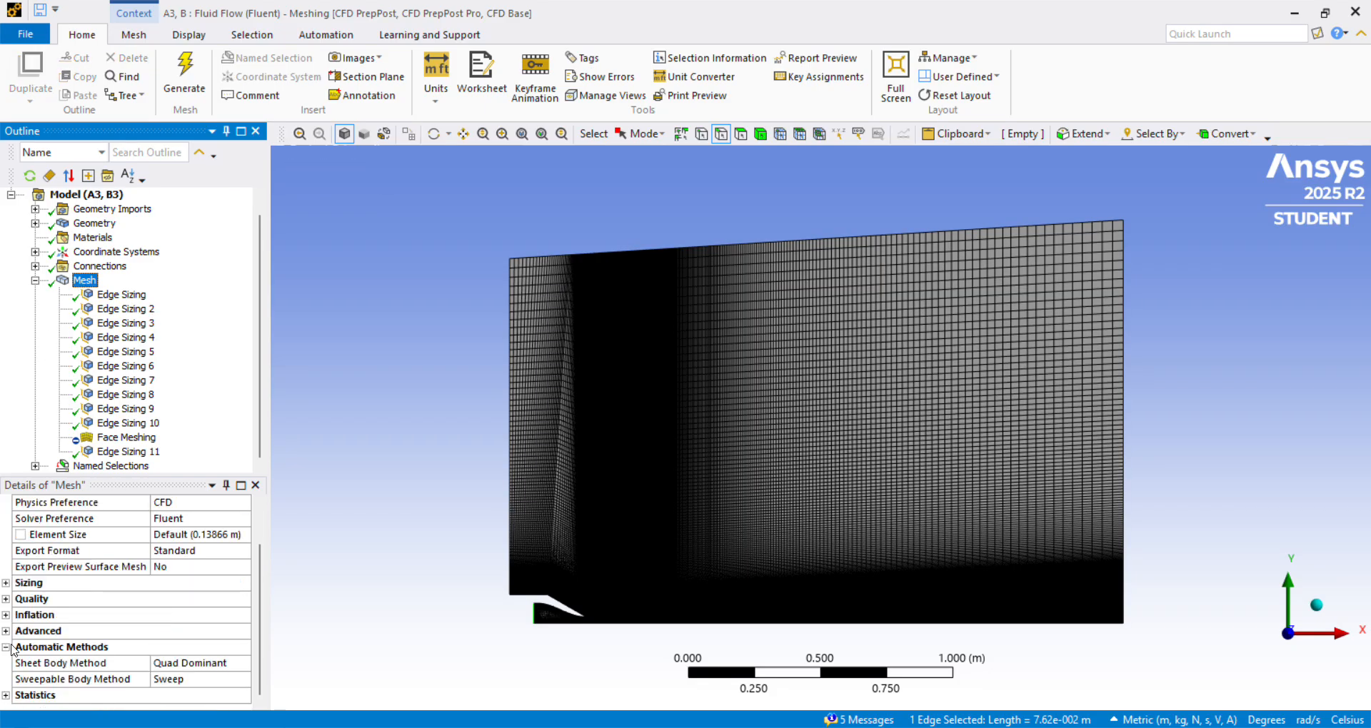
left_click(6, 694)
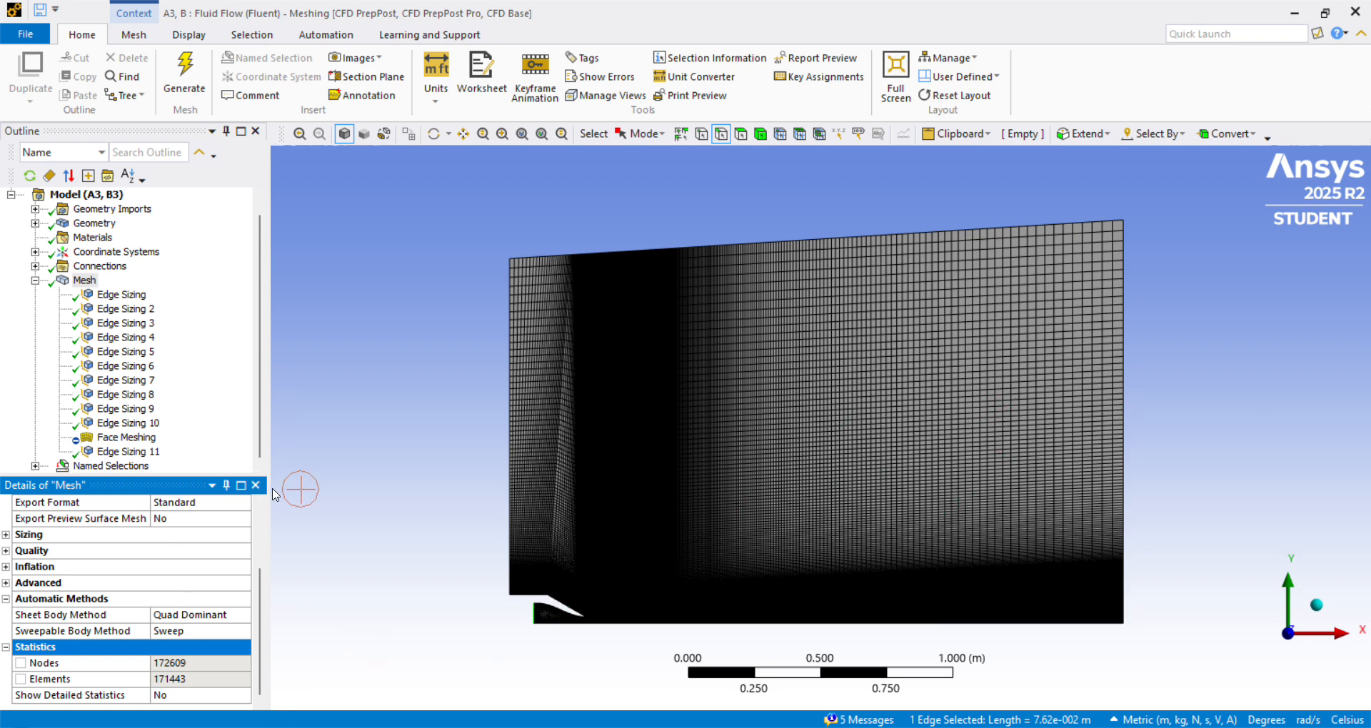
Review the freestream inlet named selection, check it against the boundary condition figure in the turbulence model PDF, and return to Ansys Meshing.
left_click(35, 280)
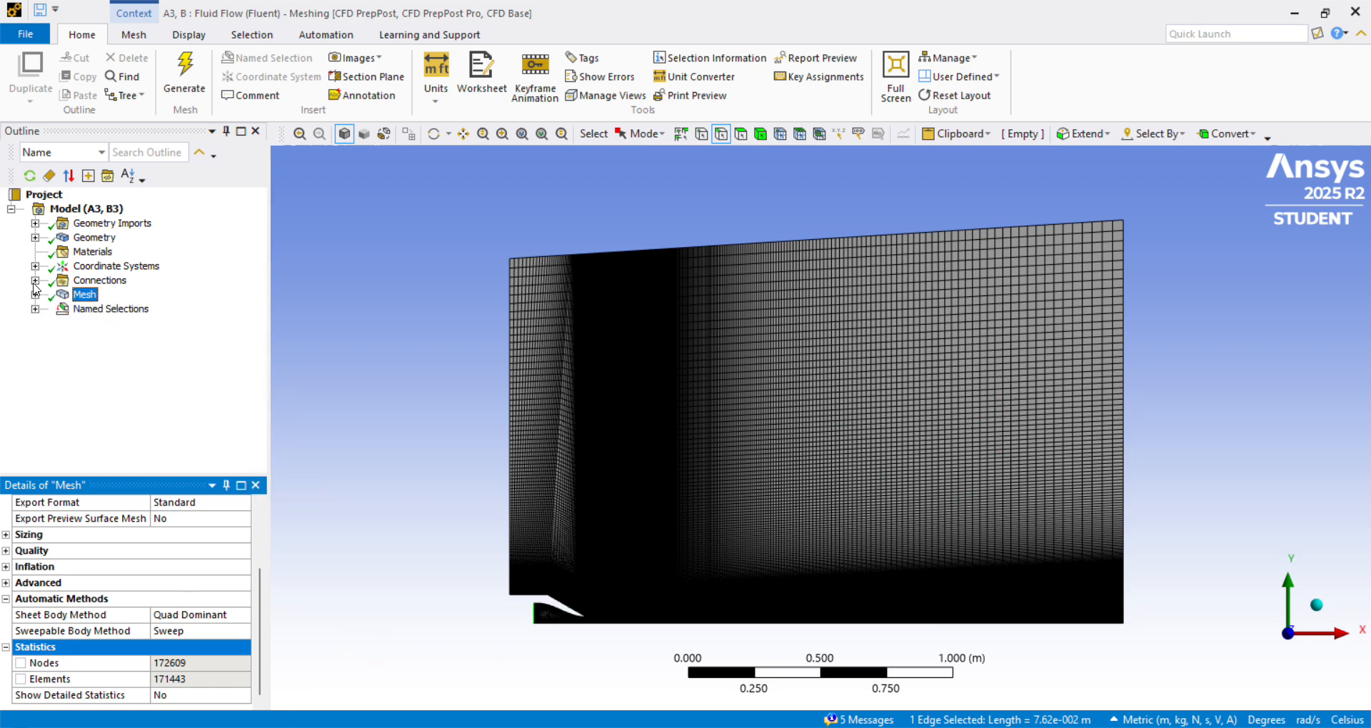
left_click(34, 310)
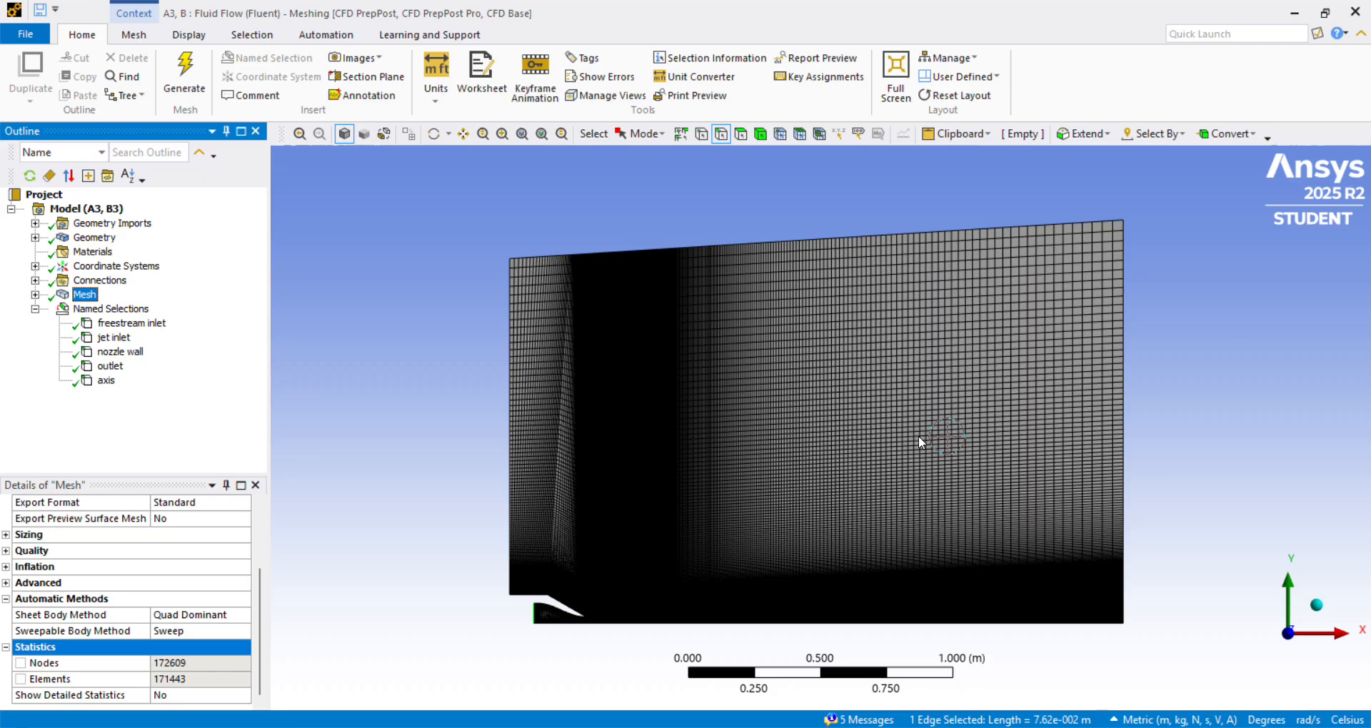
left_click(132, 322)
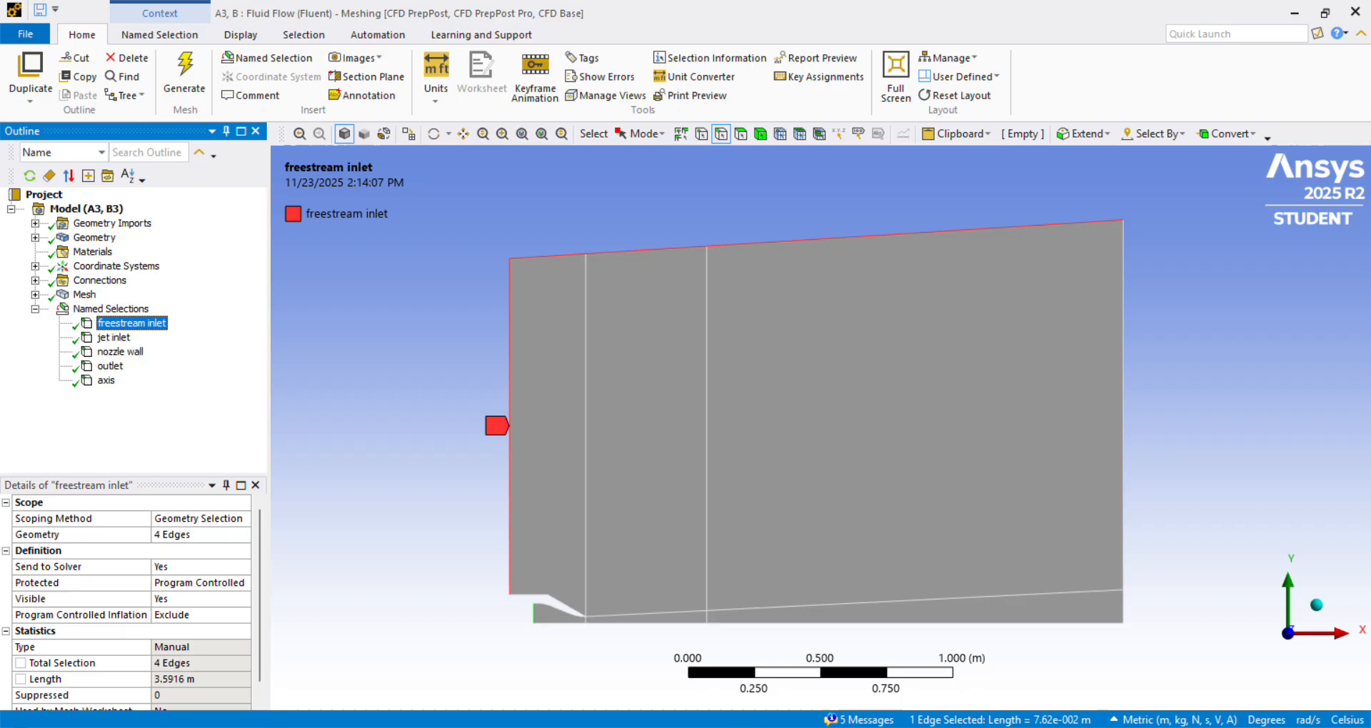
key("alt+Tab")
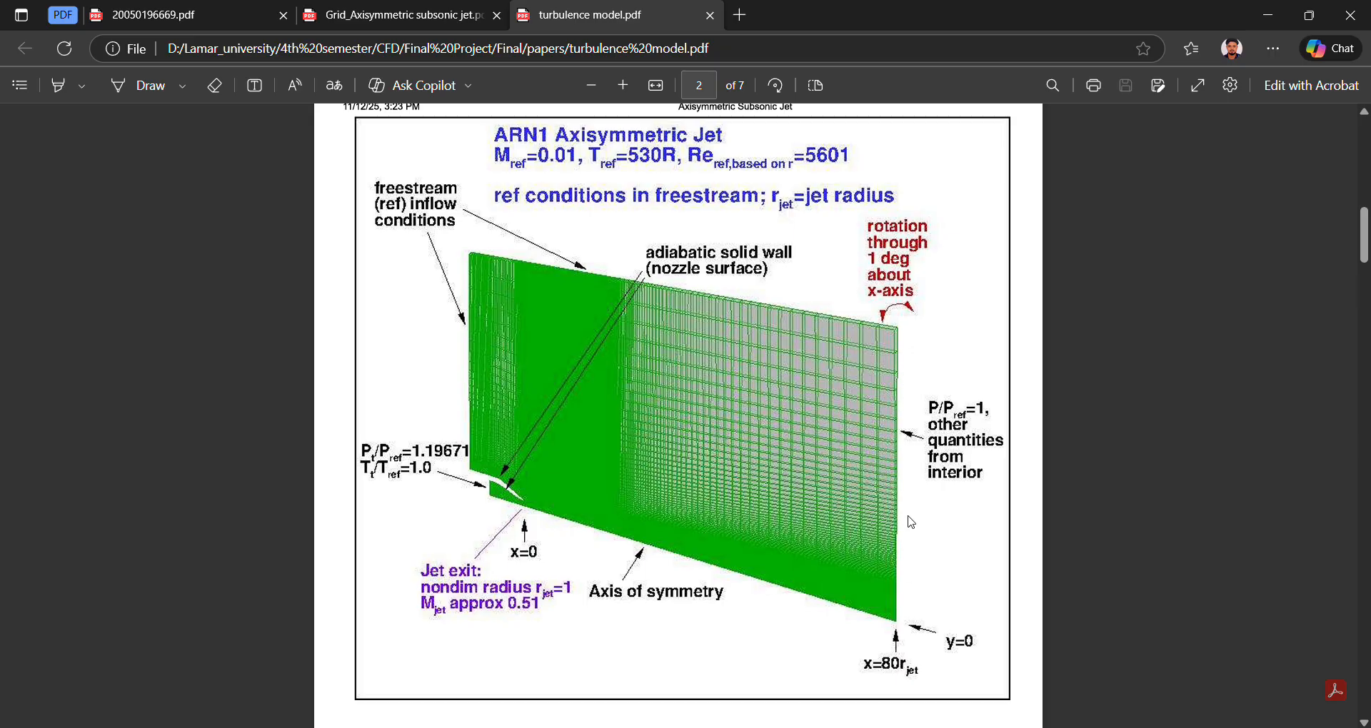
mouse_move(904, 727)
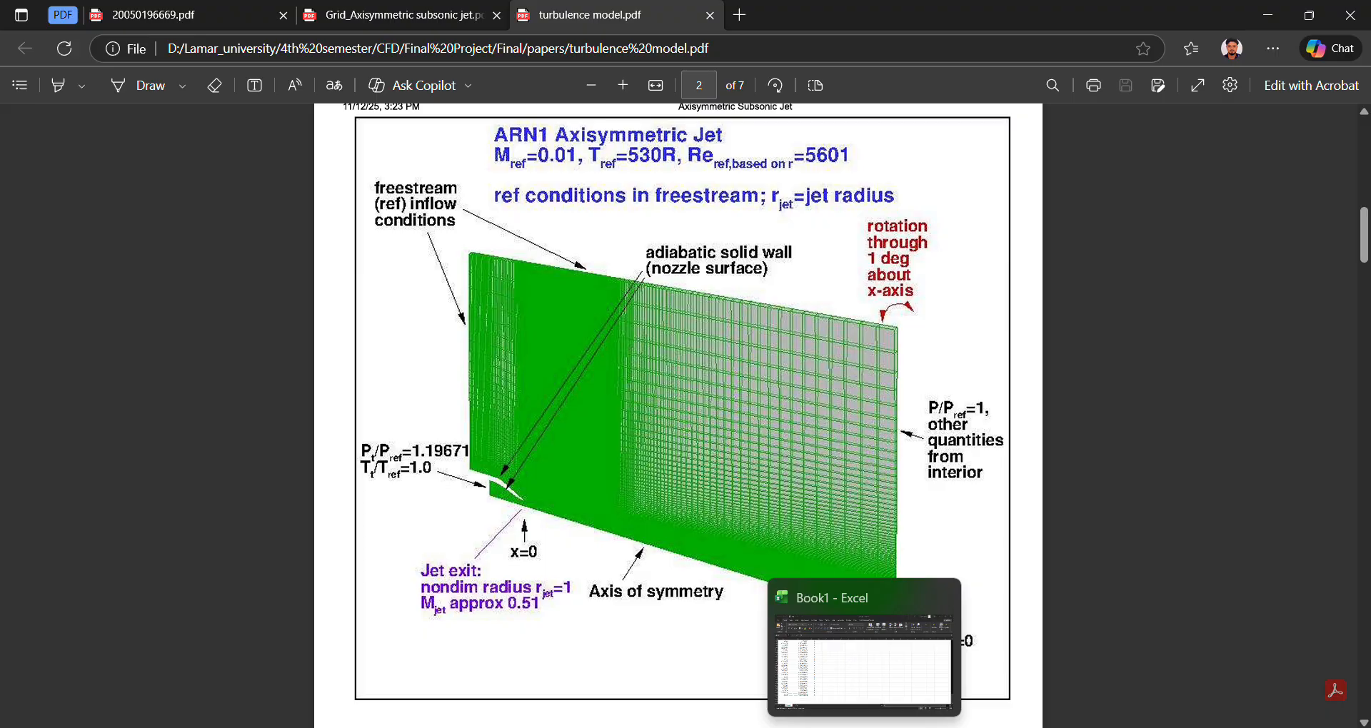
left_click(825, 727)
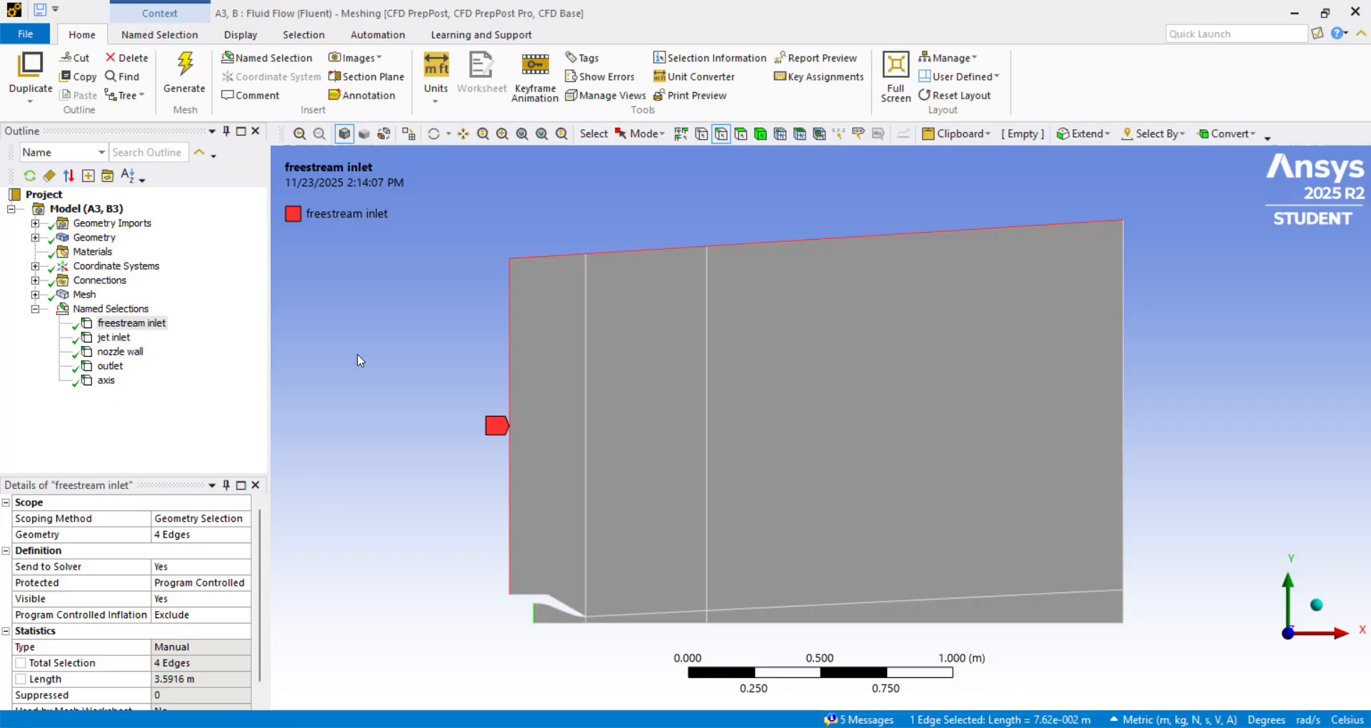
Review the edges scoped to the jet inlet and nozzle wall named selections, examining the nozzle contour up close.
left_click(113, 337)
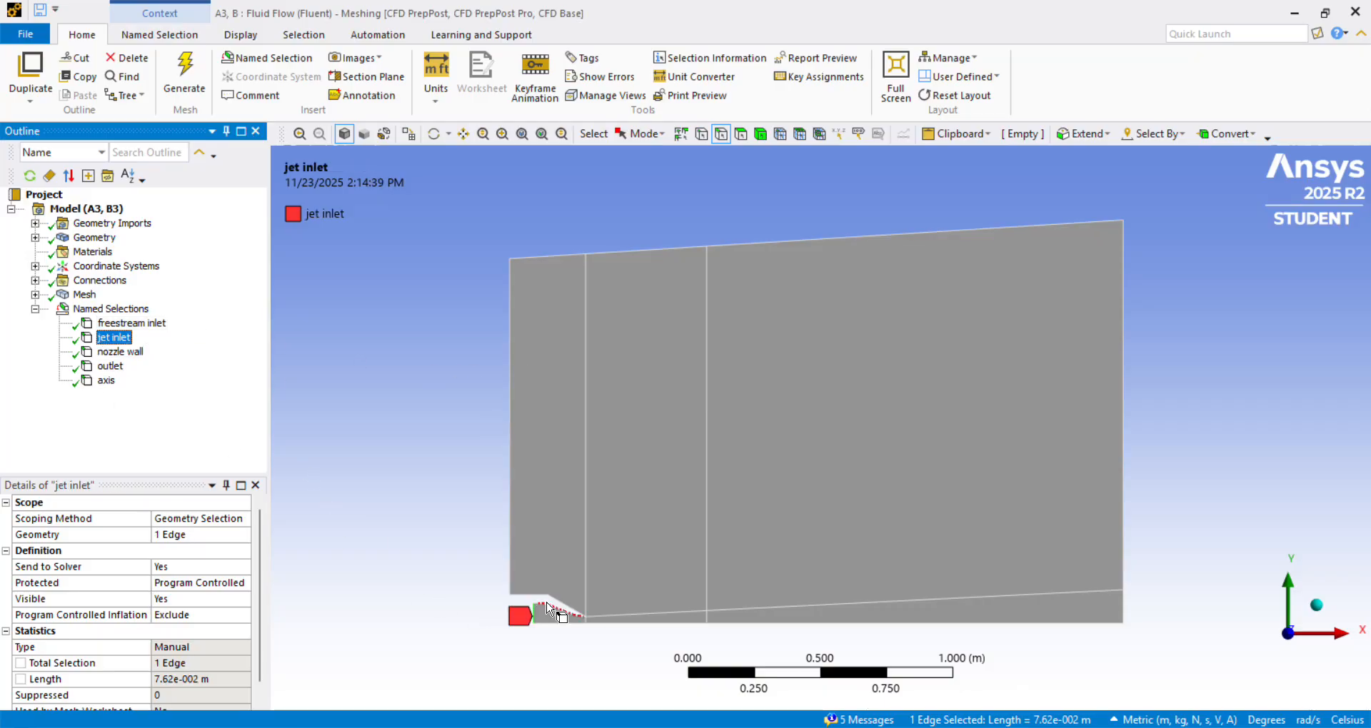
left_click(134, 353)
scroll(531, 669, "down", 2)
scroll(575, 649, "up", 4)
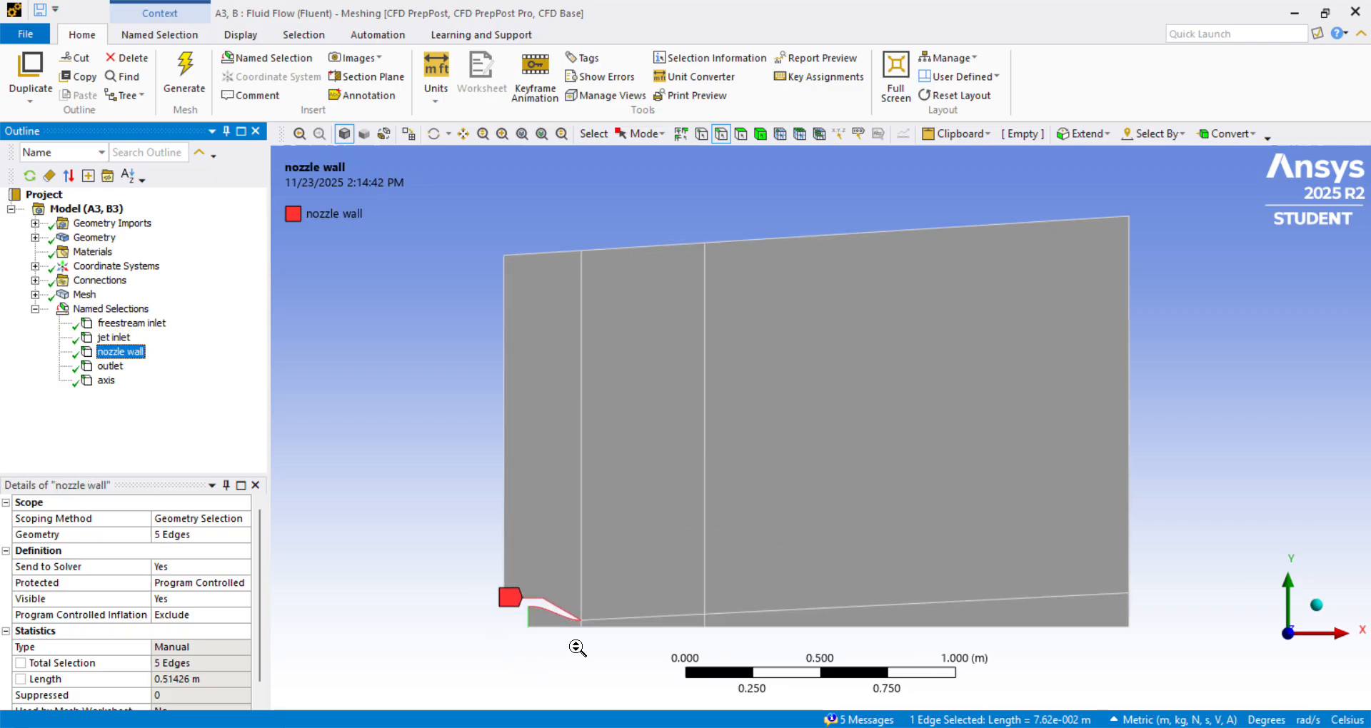
right_click_drag(443, 567, 582, 649)
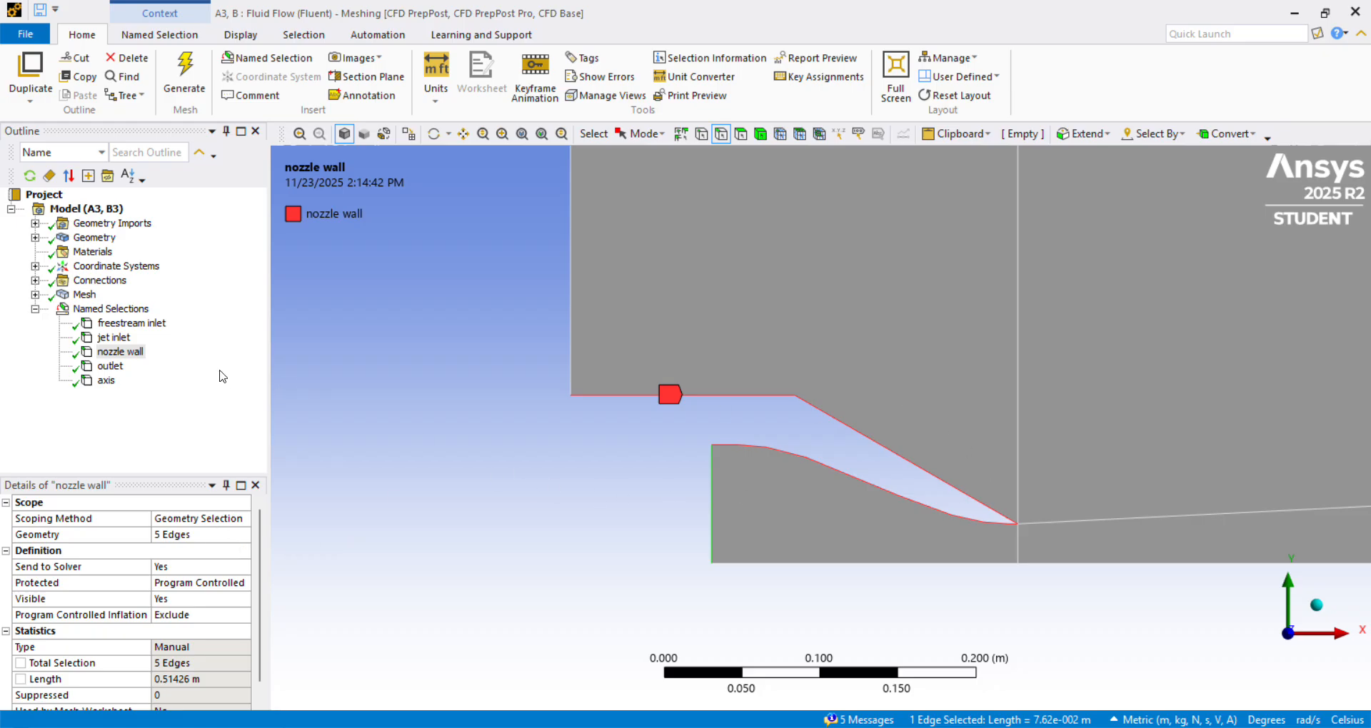
scroll(860, 503, "down", 1)
scroll(860, 503, "down", 1)
scroll(860, 502, "down", 3)
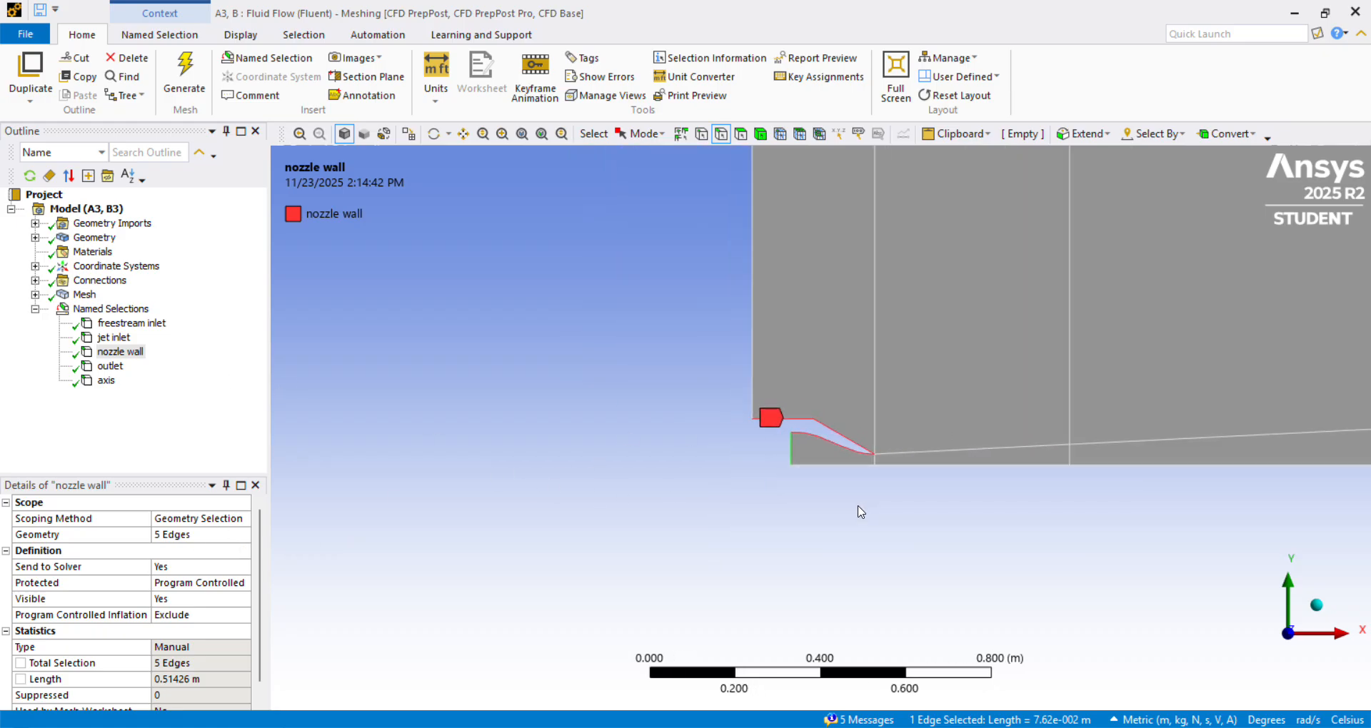
Review the edges scoped to the outlet and axis named selections and display the mesh again.
left_click(110, 365)
scroll(821, 477, "down", 4)
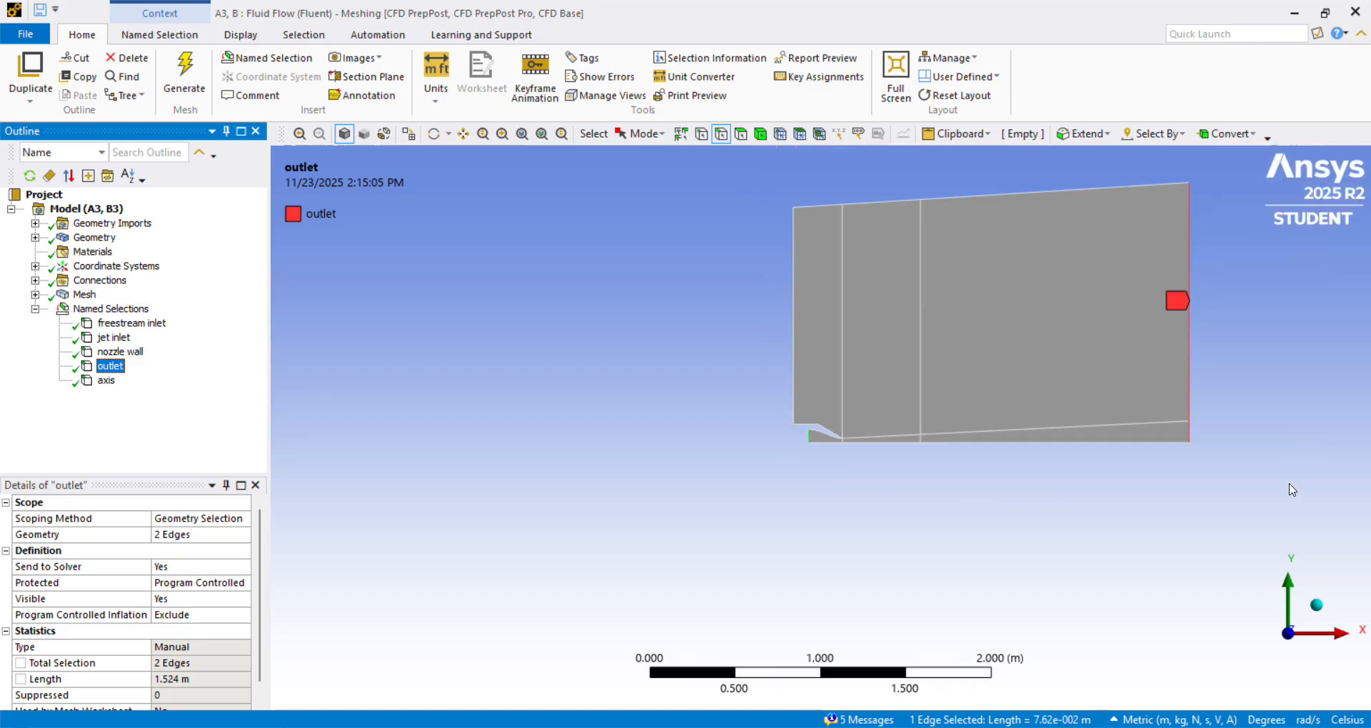
left_click(105, 381)
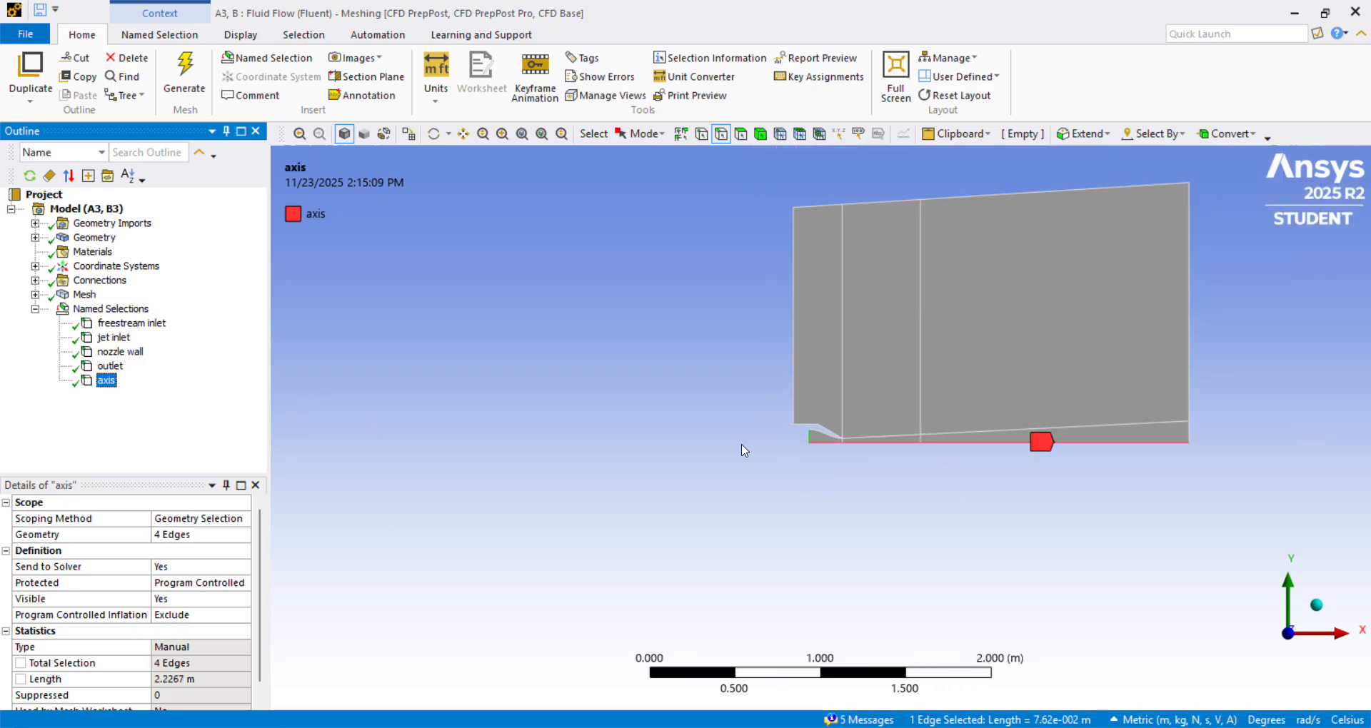
scroll(1096, 468, "up", 1)
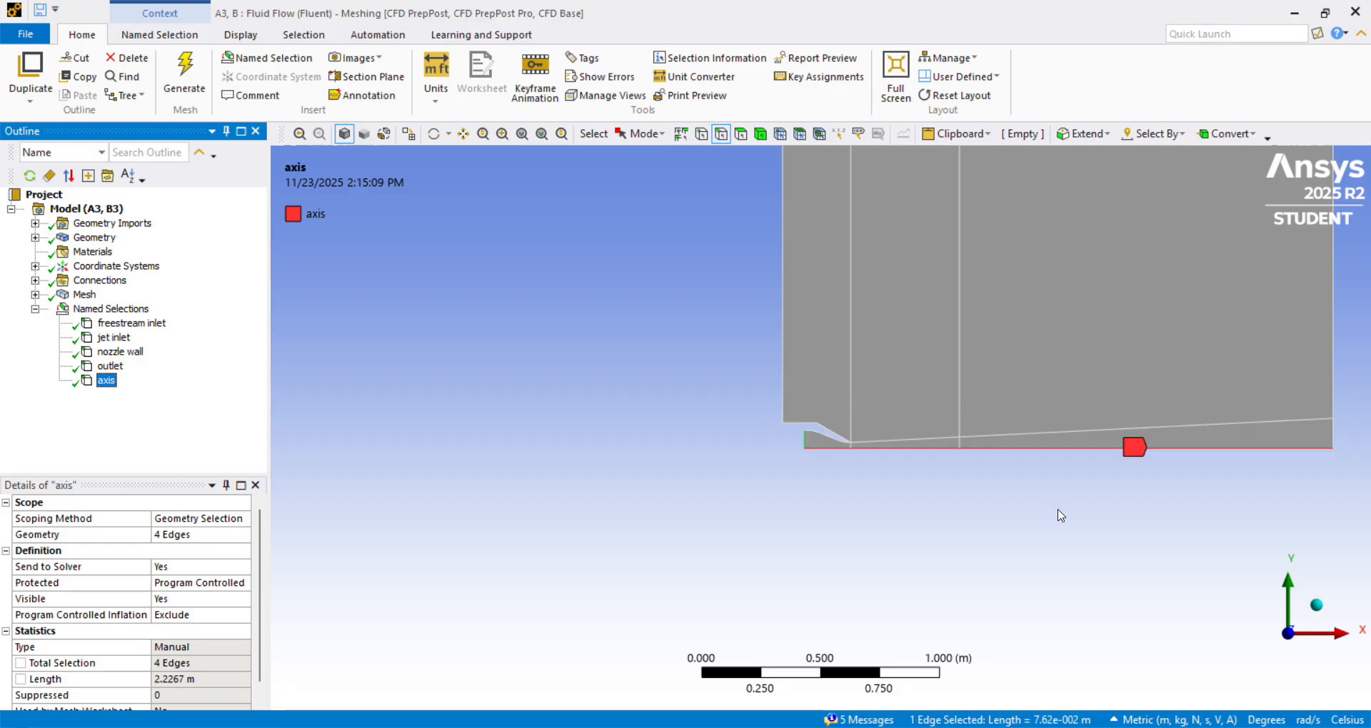
scroll(1061, 515, "down", 1)
left_click(84, 294)
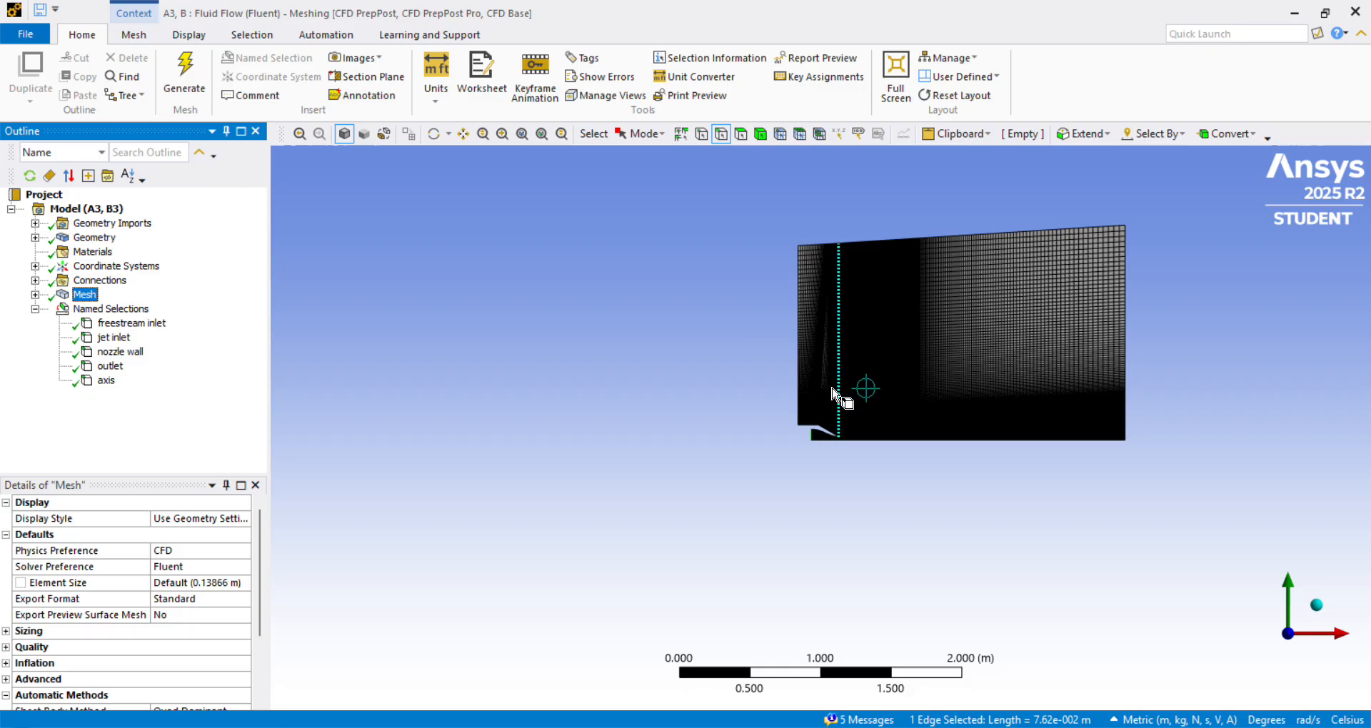
Close Ansys Meshing, switch to Workbench and open the Solution of the first Fluid Flow (Fluent) system in Fluent.
left_click(1355, 12)
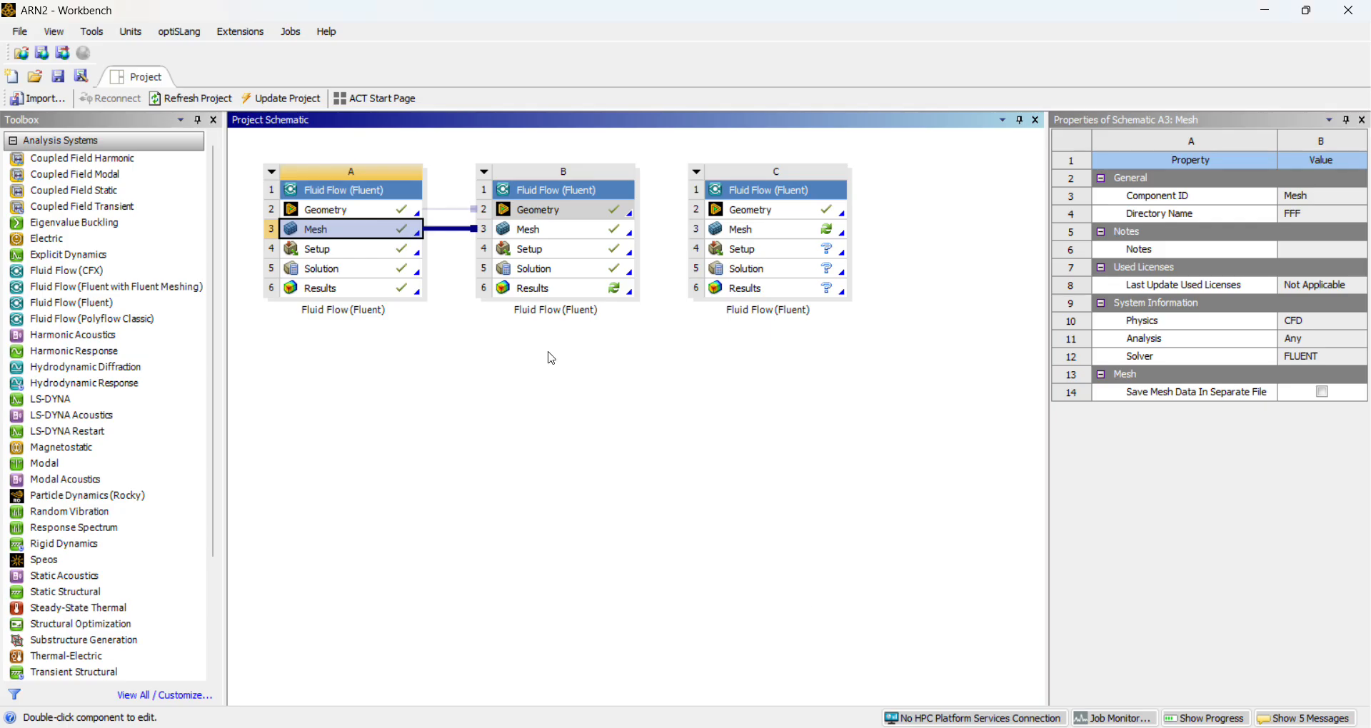
left_click(380, 255)
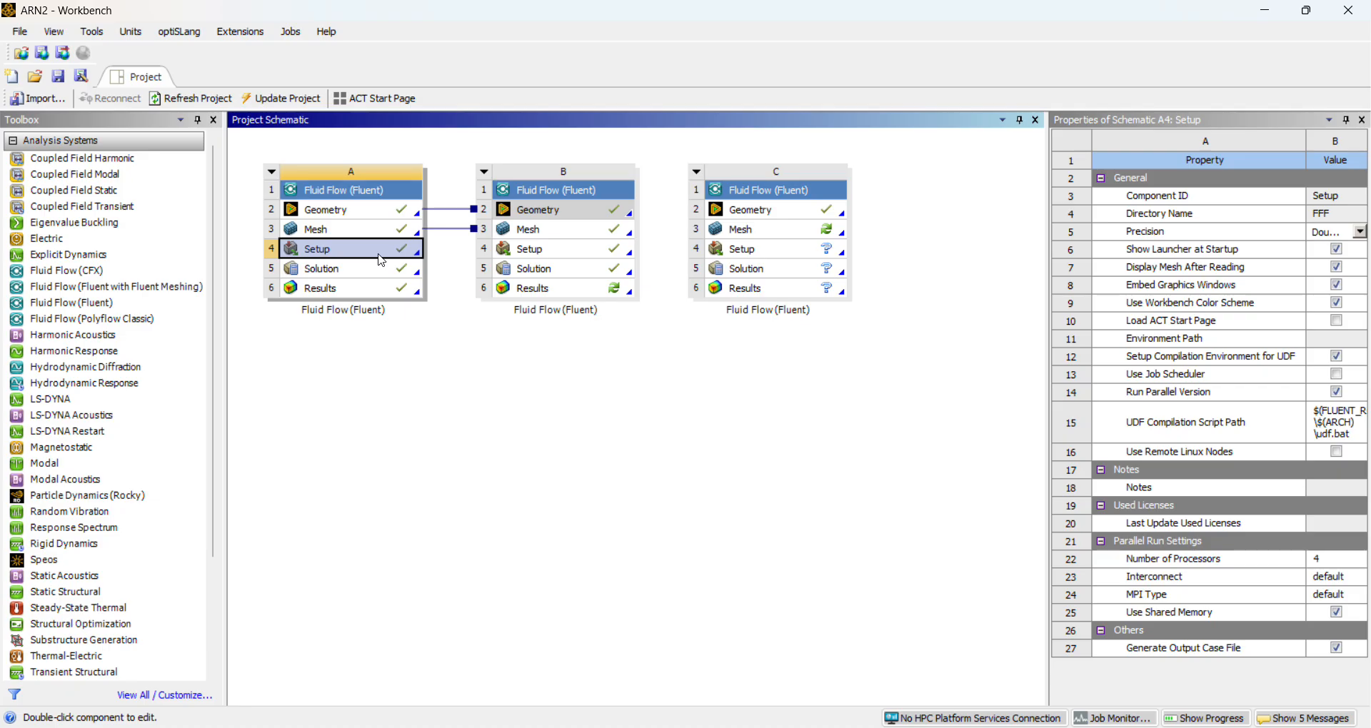
right_click(381, 260)
left_click(328, 270)
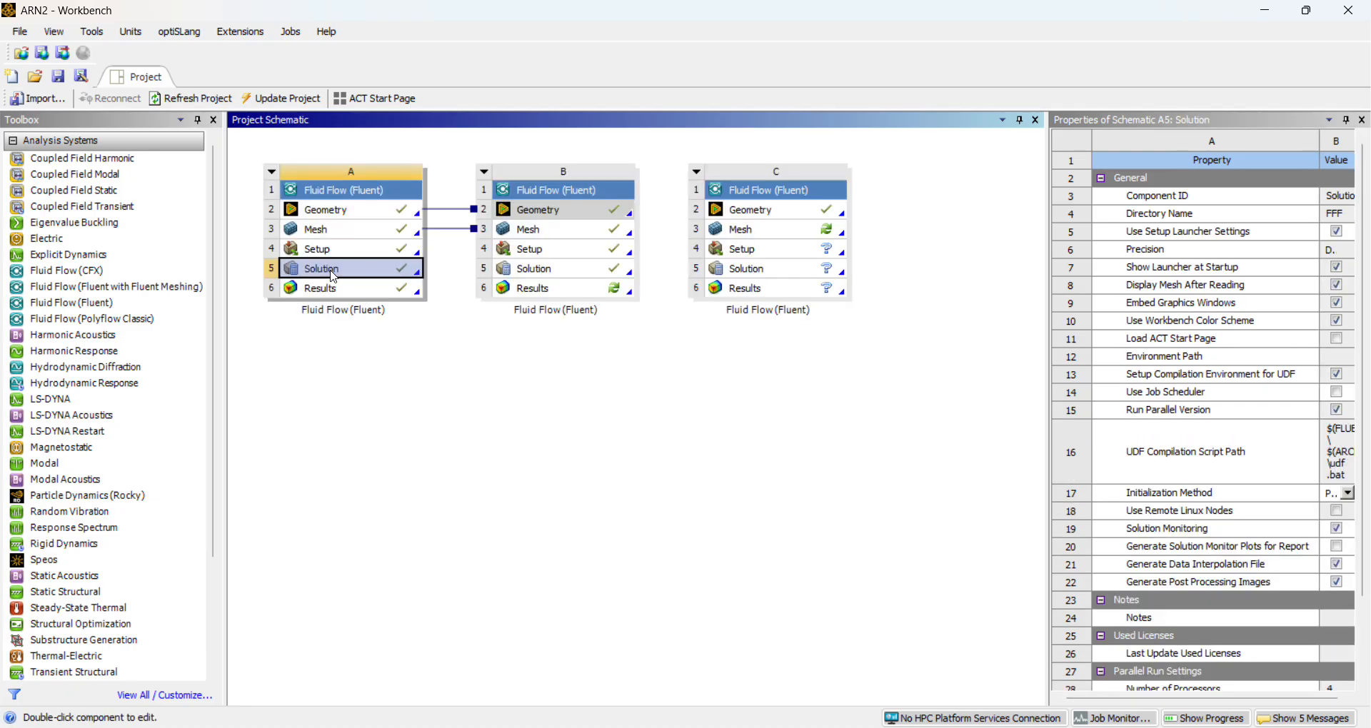
right_click(334, 278)
left_click(367, 283)
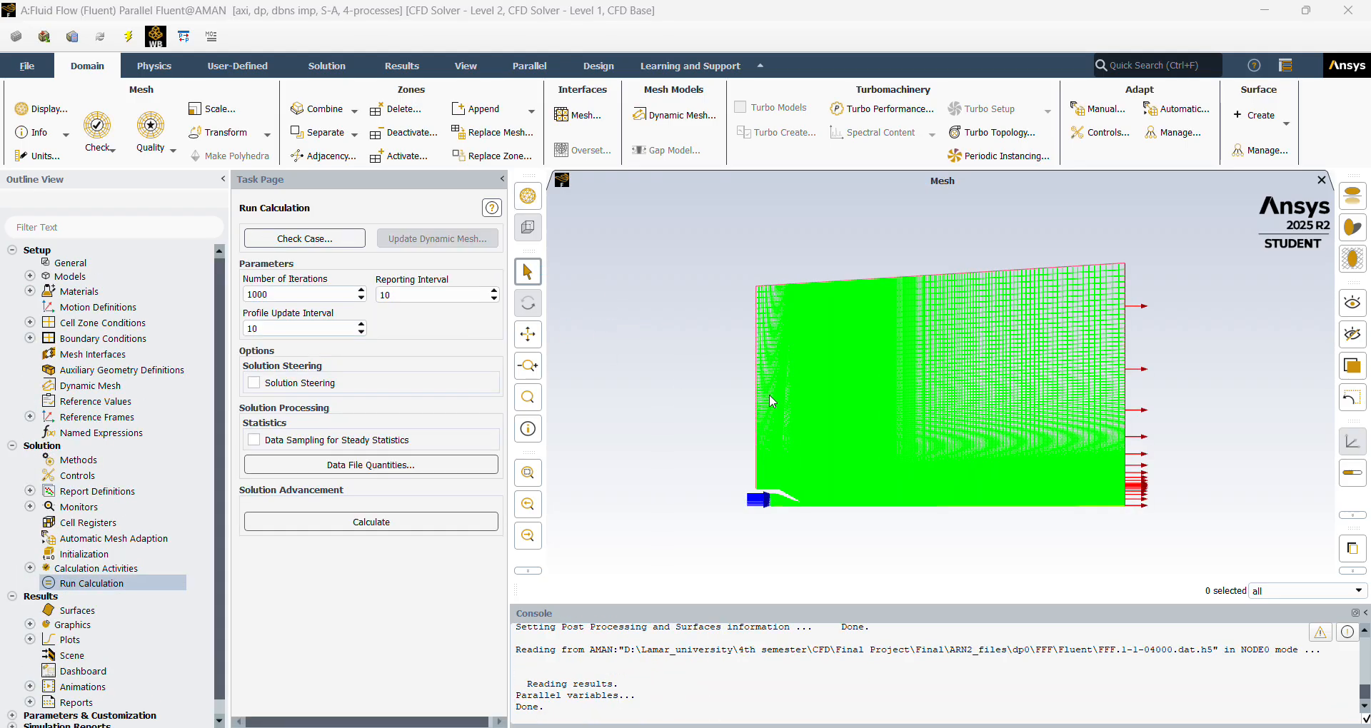
Review the General solver settings, consult the turbulence model and subsonic jet grid papers in the PDF viewer, and return to Fluent.
left_click(93, 264)
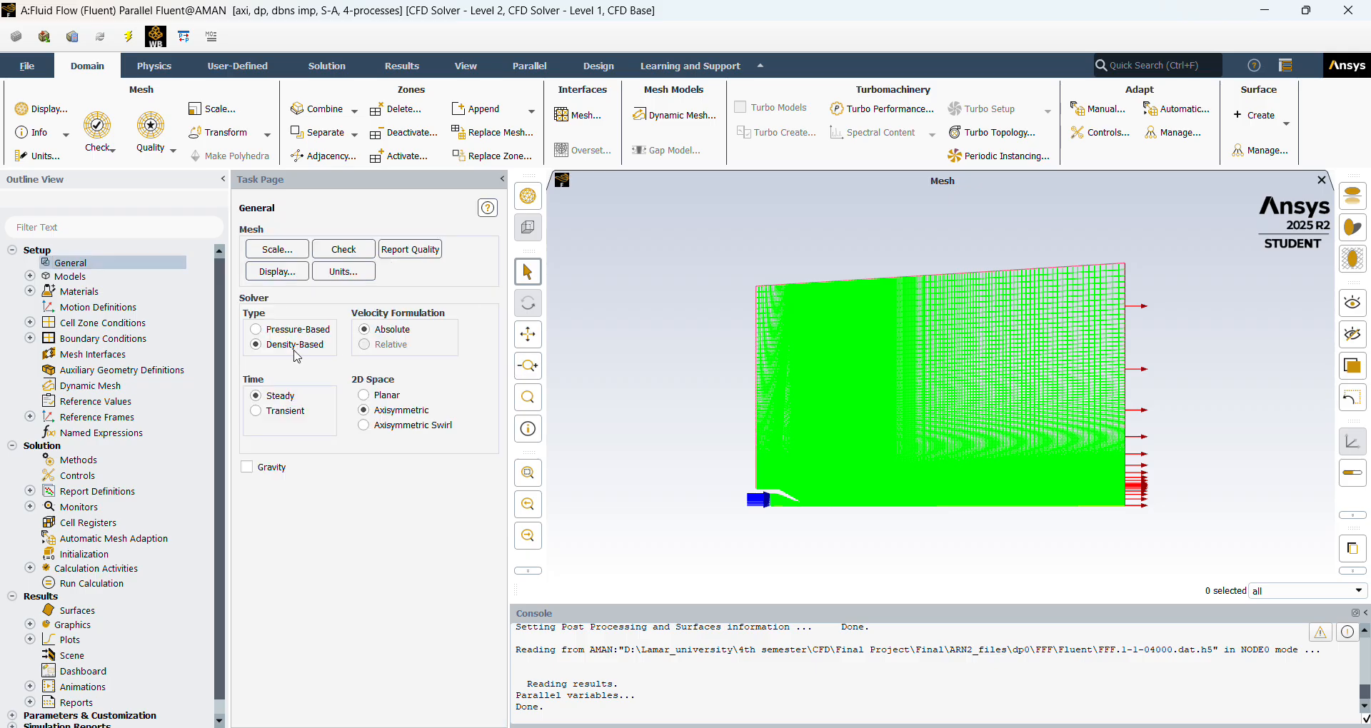
key("alt+Tab")
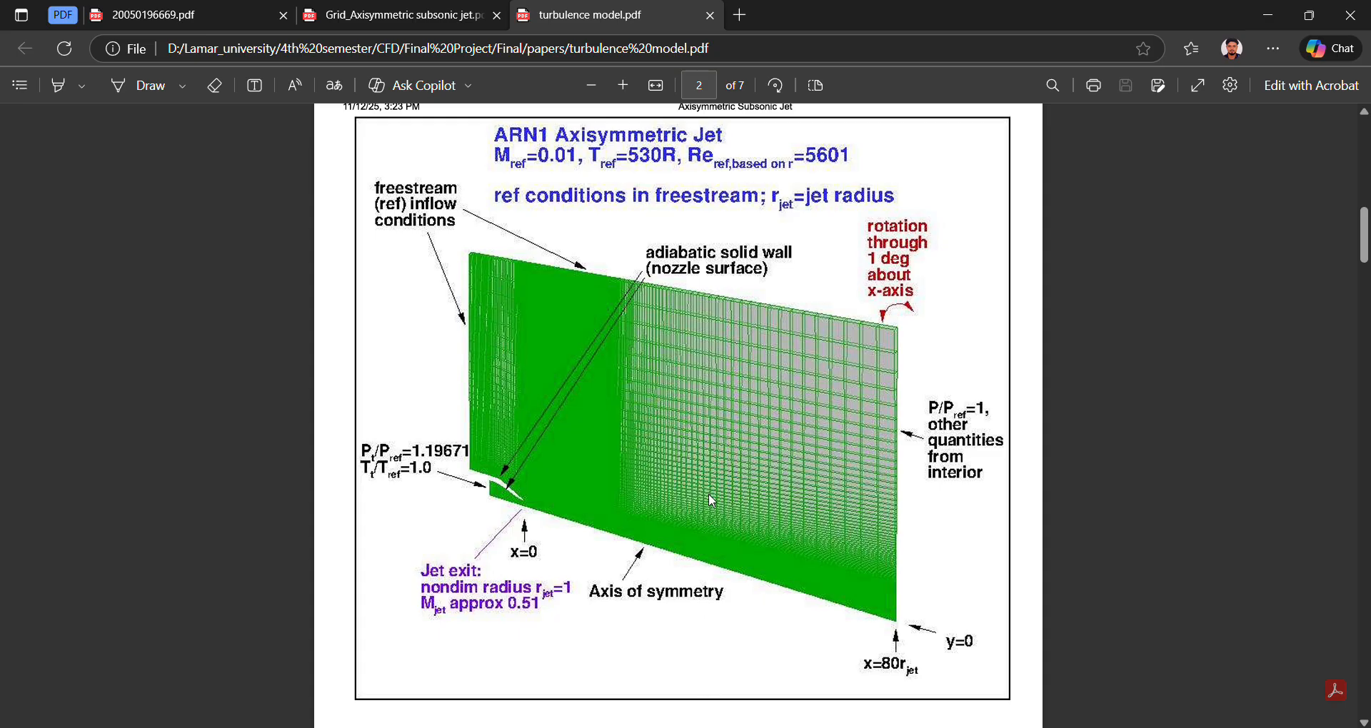
scroll(712, 501, "down", 10)
scroll(711, 507, "down", 3)
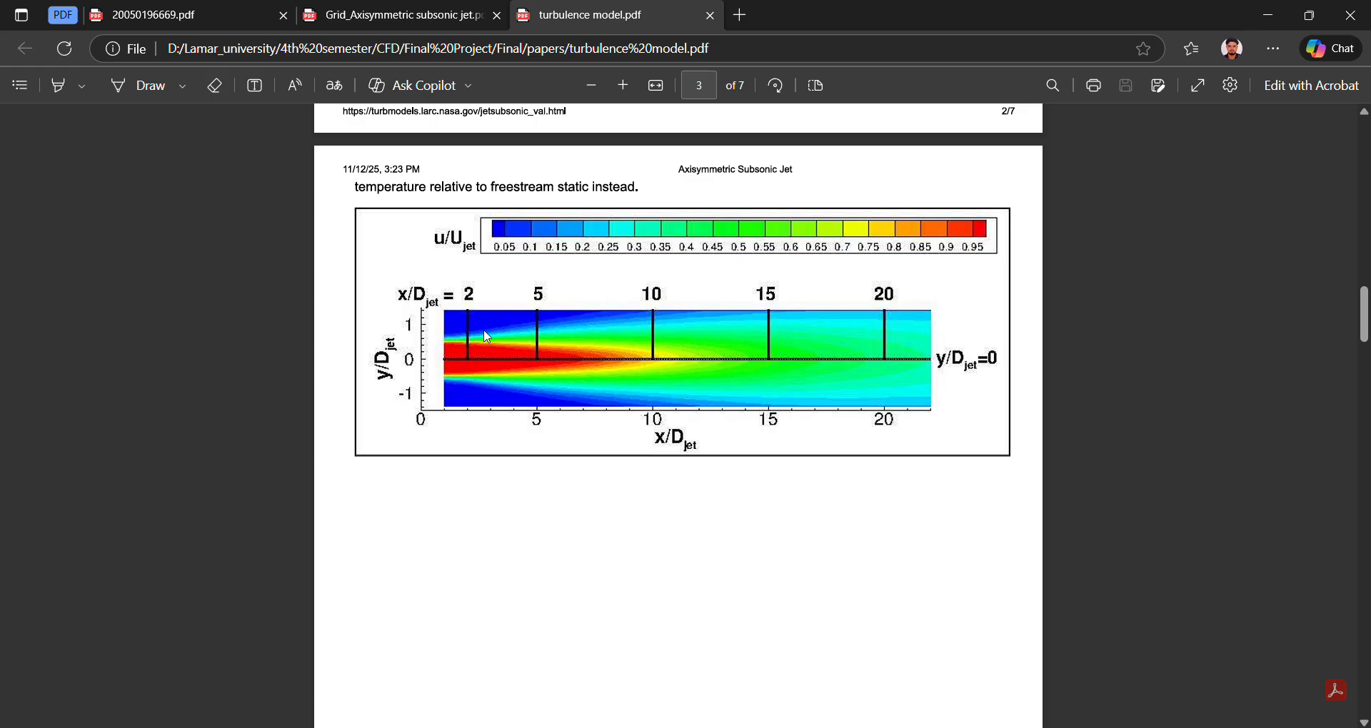
scroll(850, 373, "down", 9)
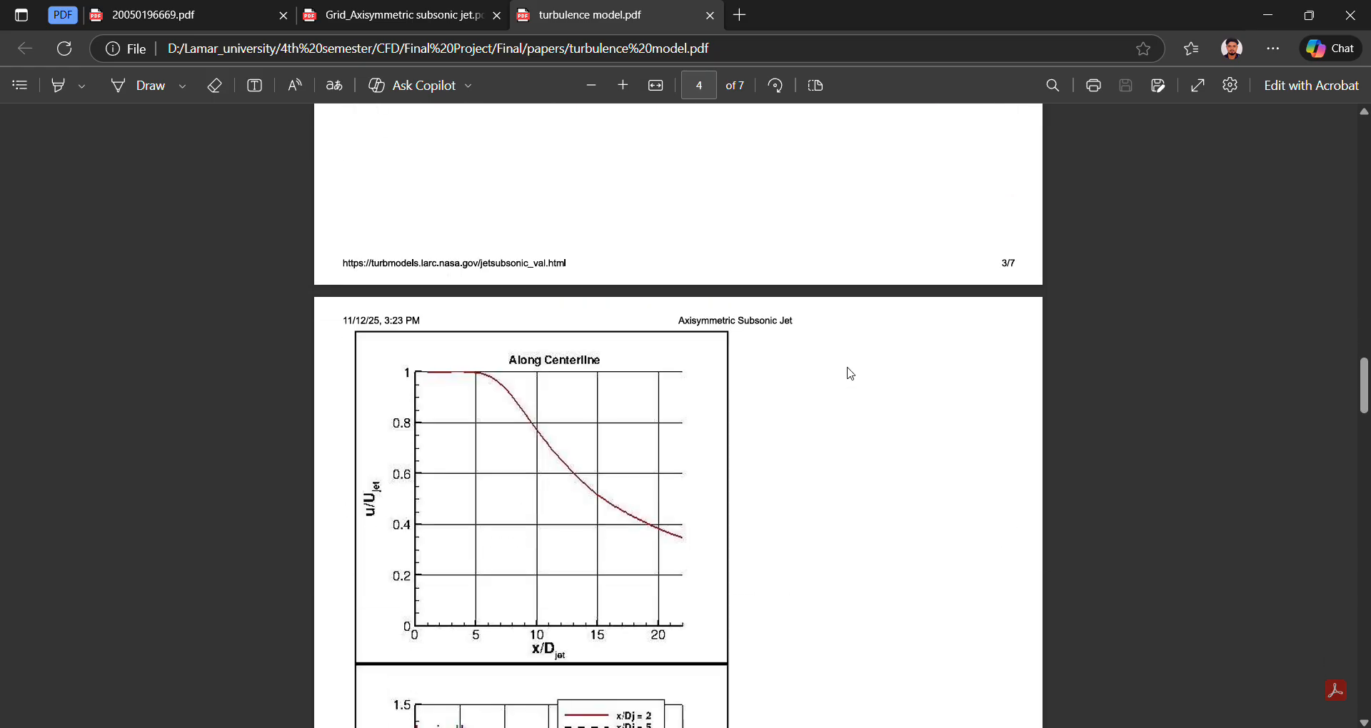
scroll(851, 374, "up", 3)
scroll(851, 374, "up", 15)
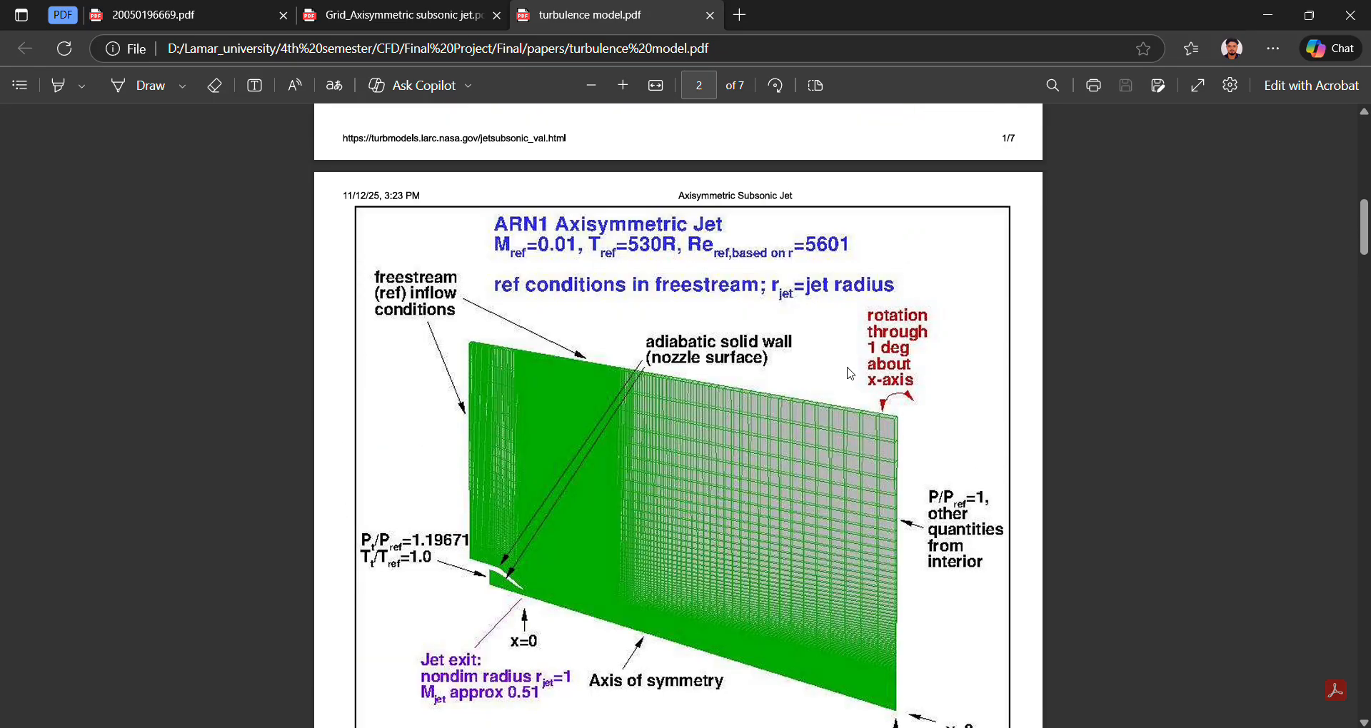
scroll(851, 374, "up", 10)
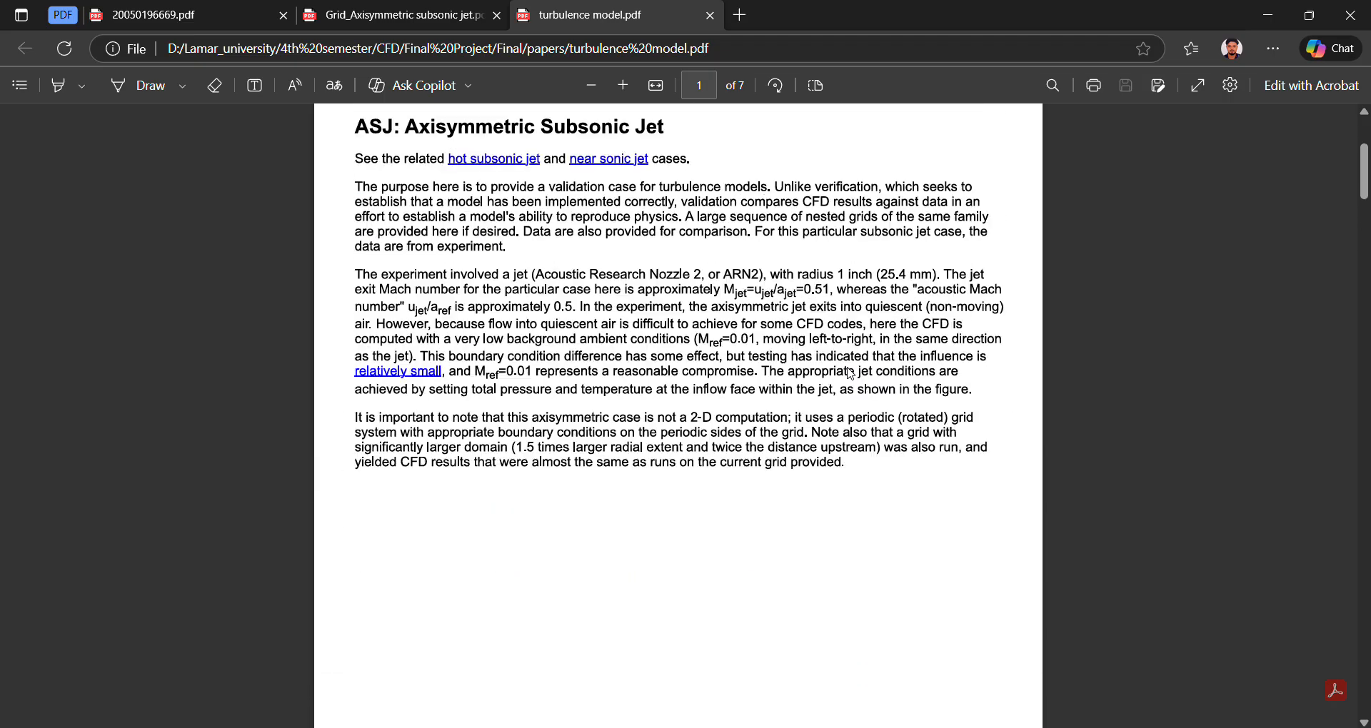
scroll(850, 373, "up", 3)
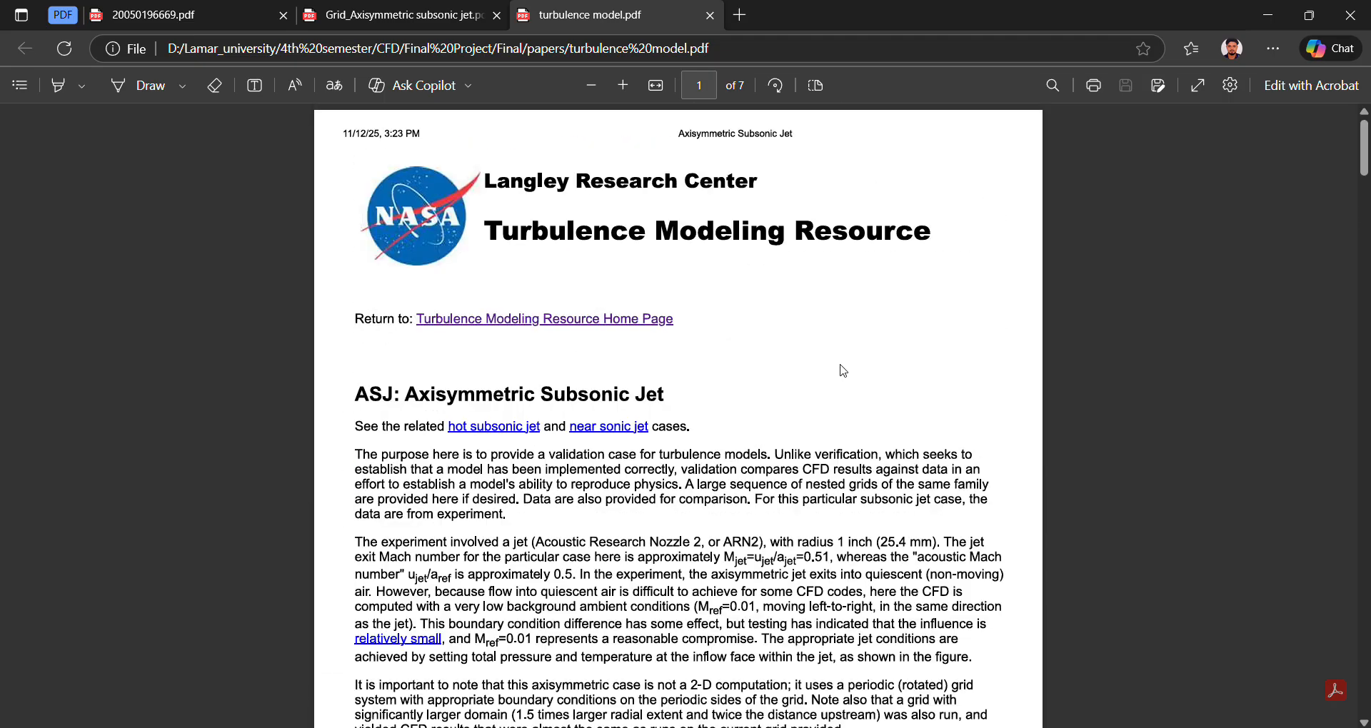
left_click(422, 23)
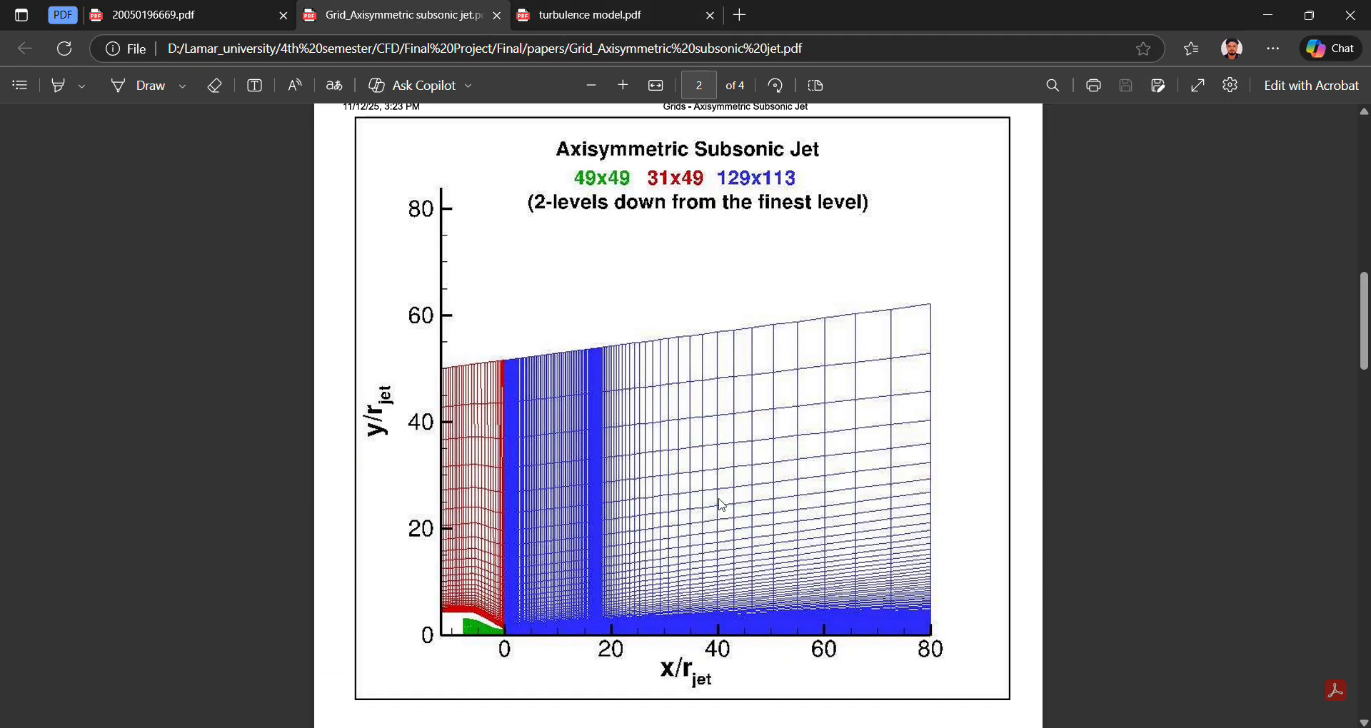
key("alt+Tab")
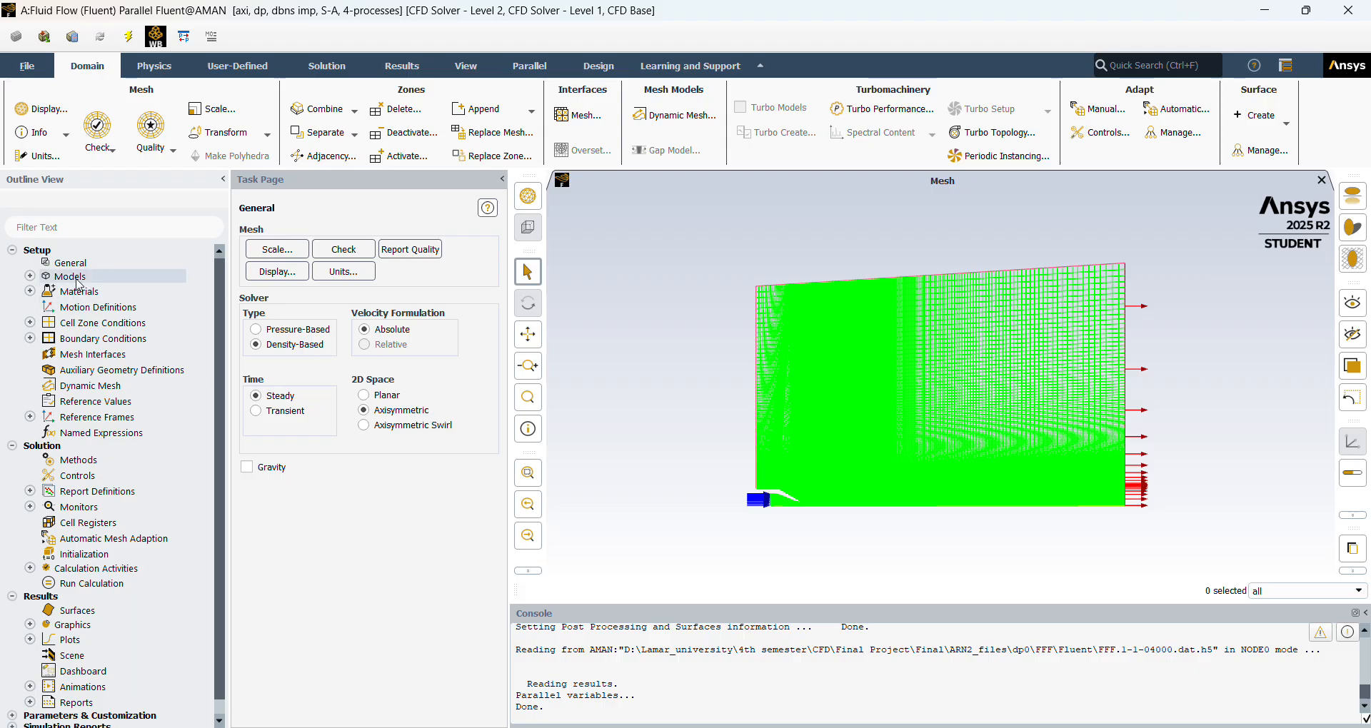
Expand the physics models and review the Energy and Viscous Model settings.
left_click(30, 276)
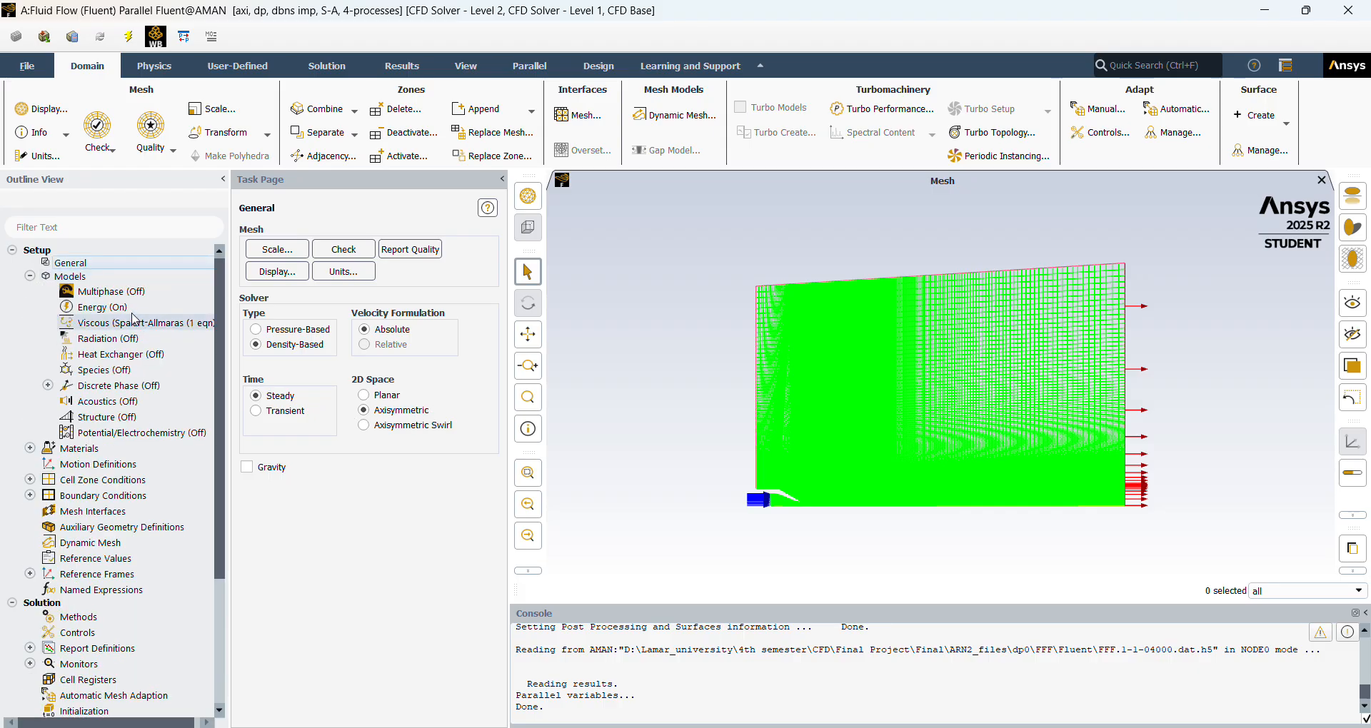
double_click(103, 307)
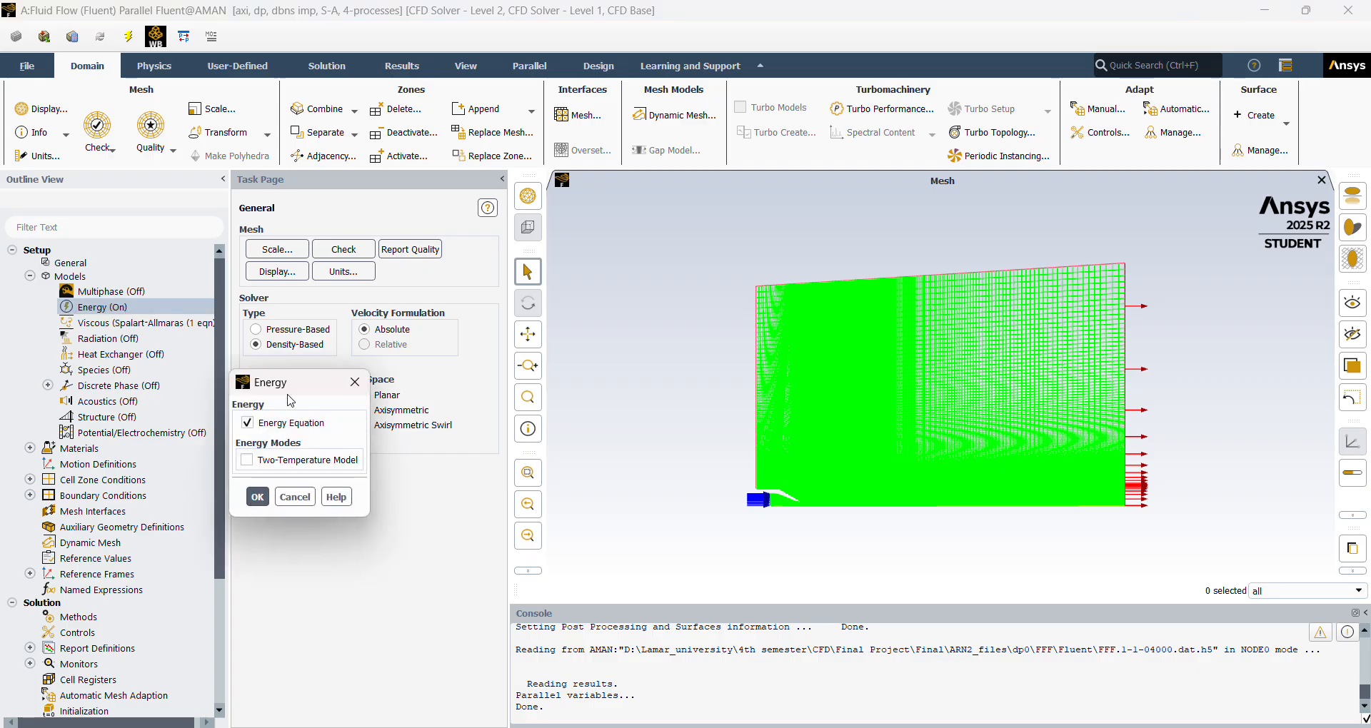
left_click(258, 497)
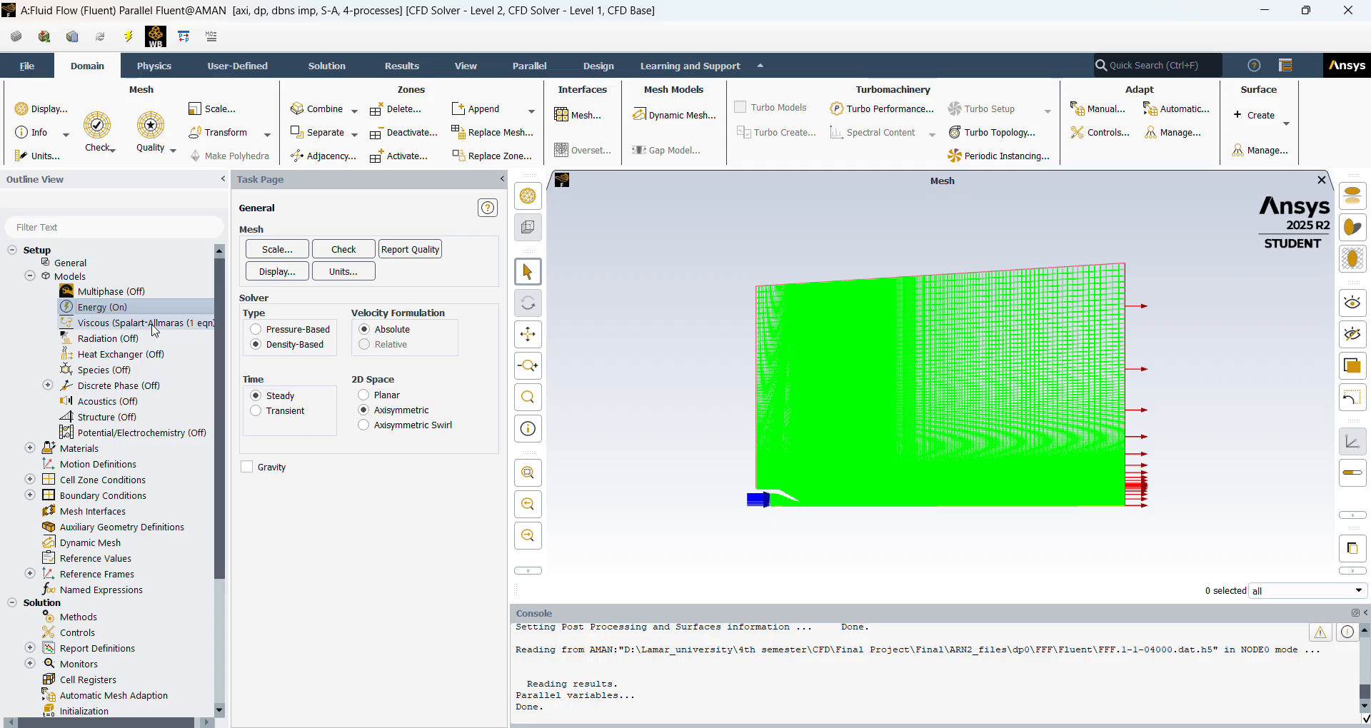
double_click(156, 329)
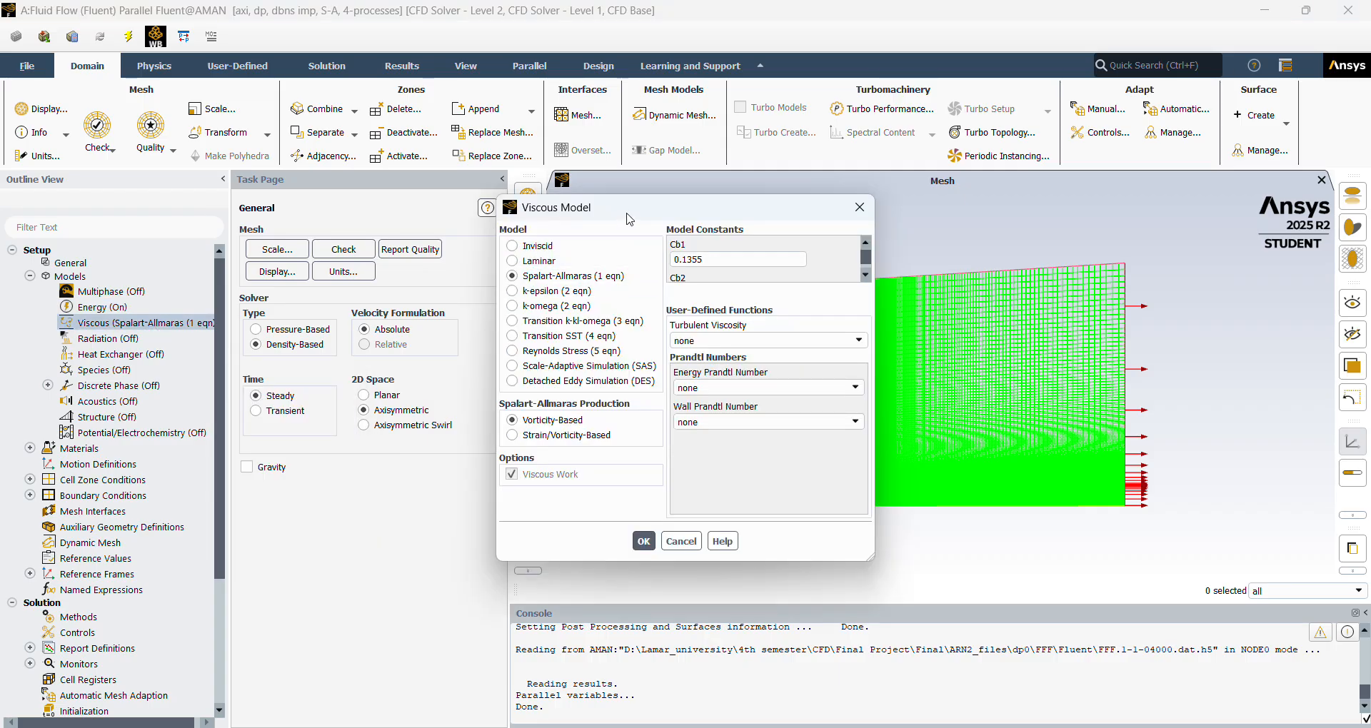
left_click_drag(624, 214, 639, 179)
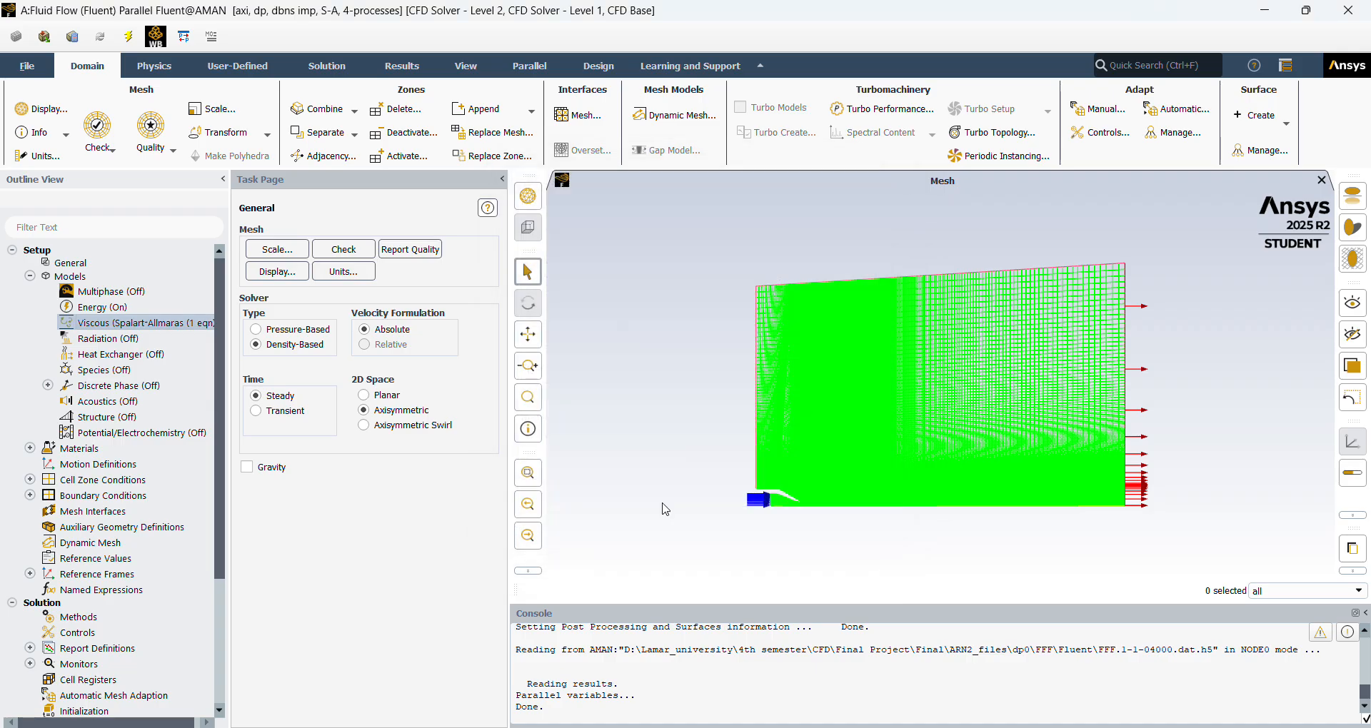
Collapse the physics models and open the properties of the fluid material air for review.
left_click(660, 508)
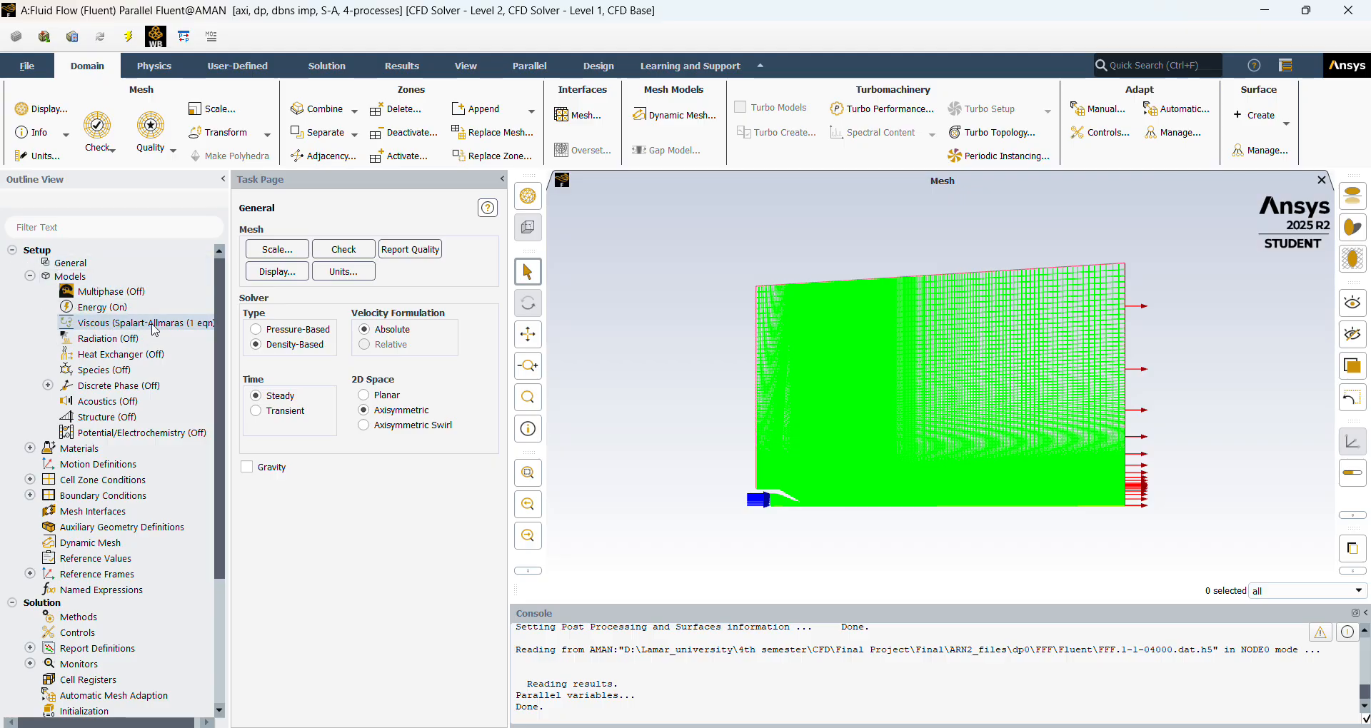
left_click(29, 276)
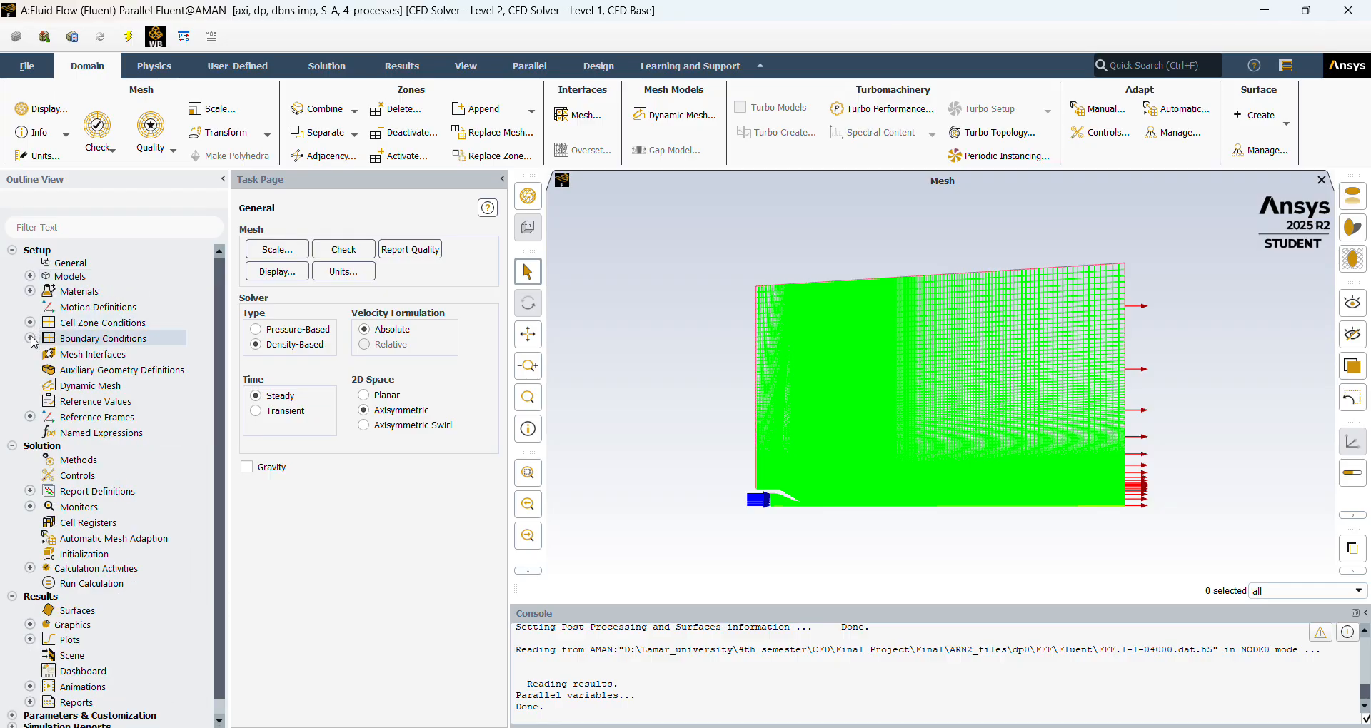
left_click(30, 291)
left_click(48, 307)
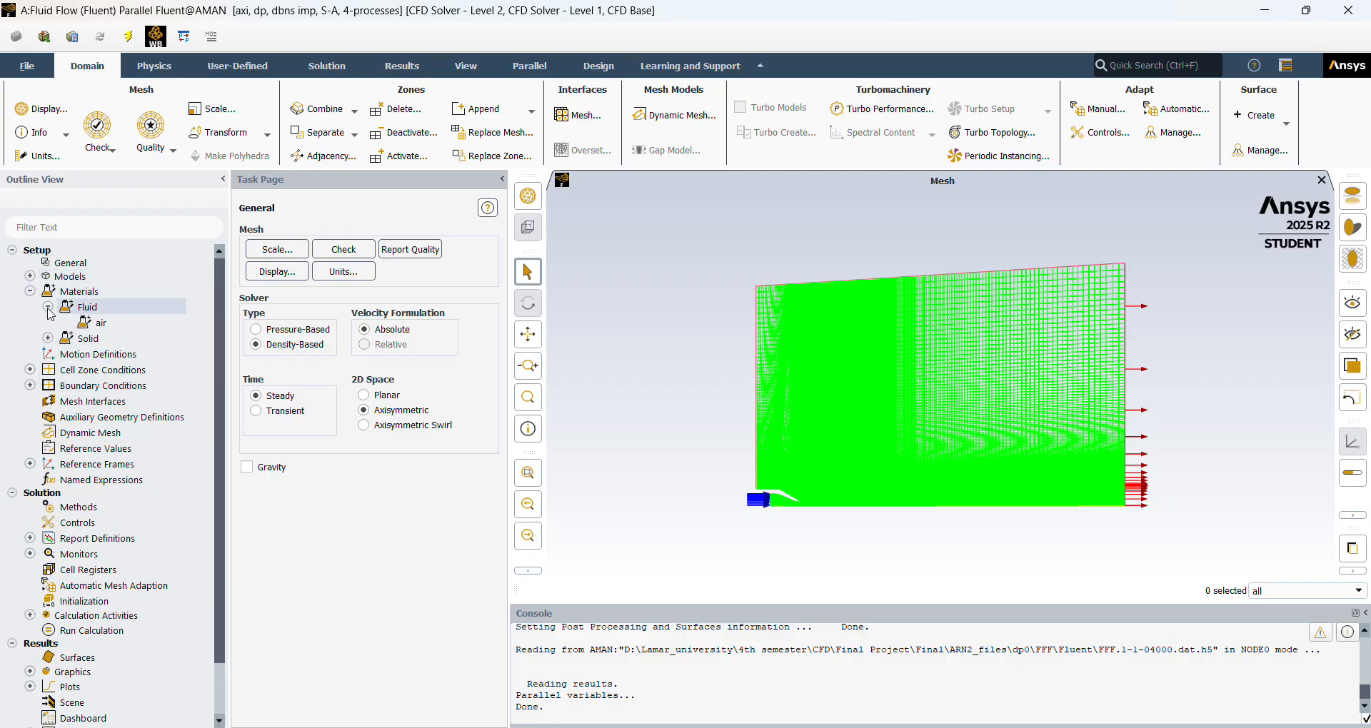
double_click(104, 322)
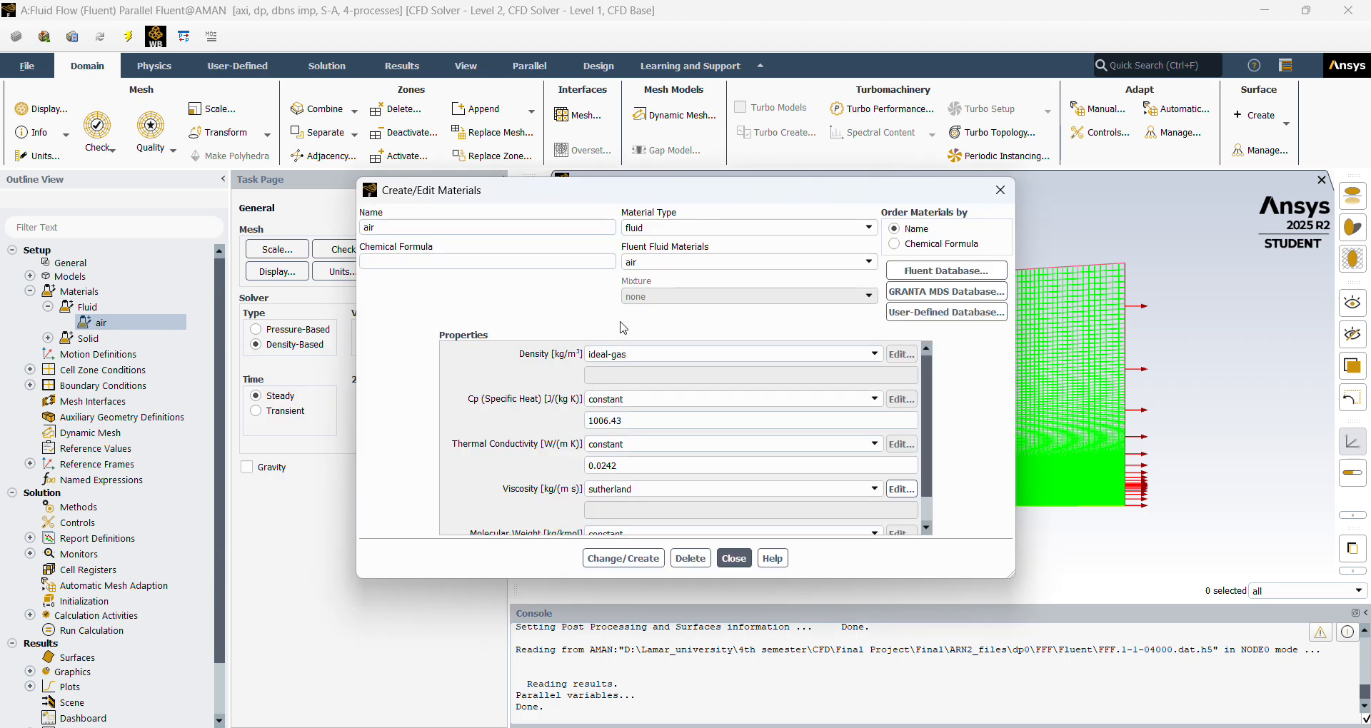
left_click_drag(696, 201, 631, 162)
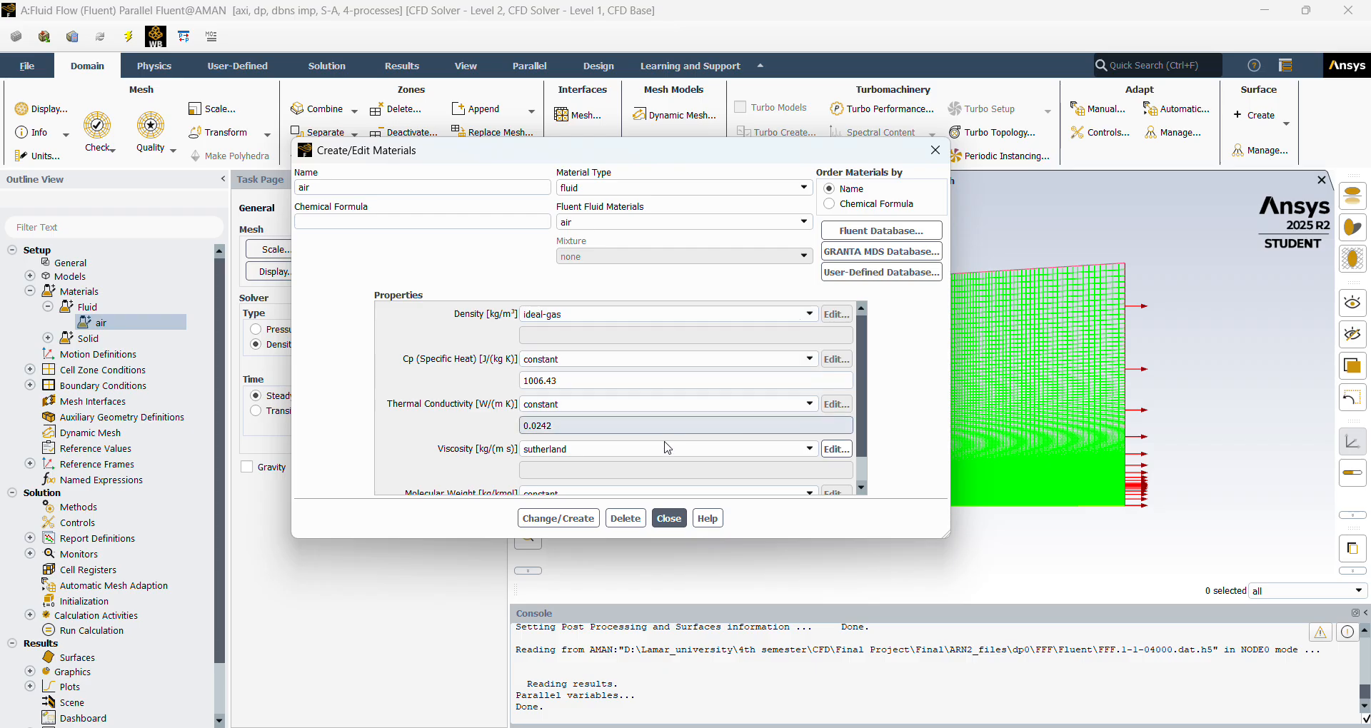
Assign the Sutherland law with the Three Coefficient Method to air's viscosity, apply the material definition and close it.
left_click(811, 451)
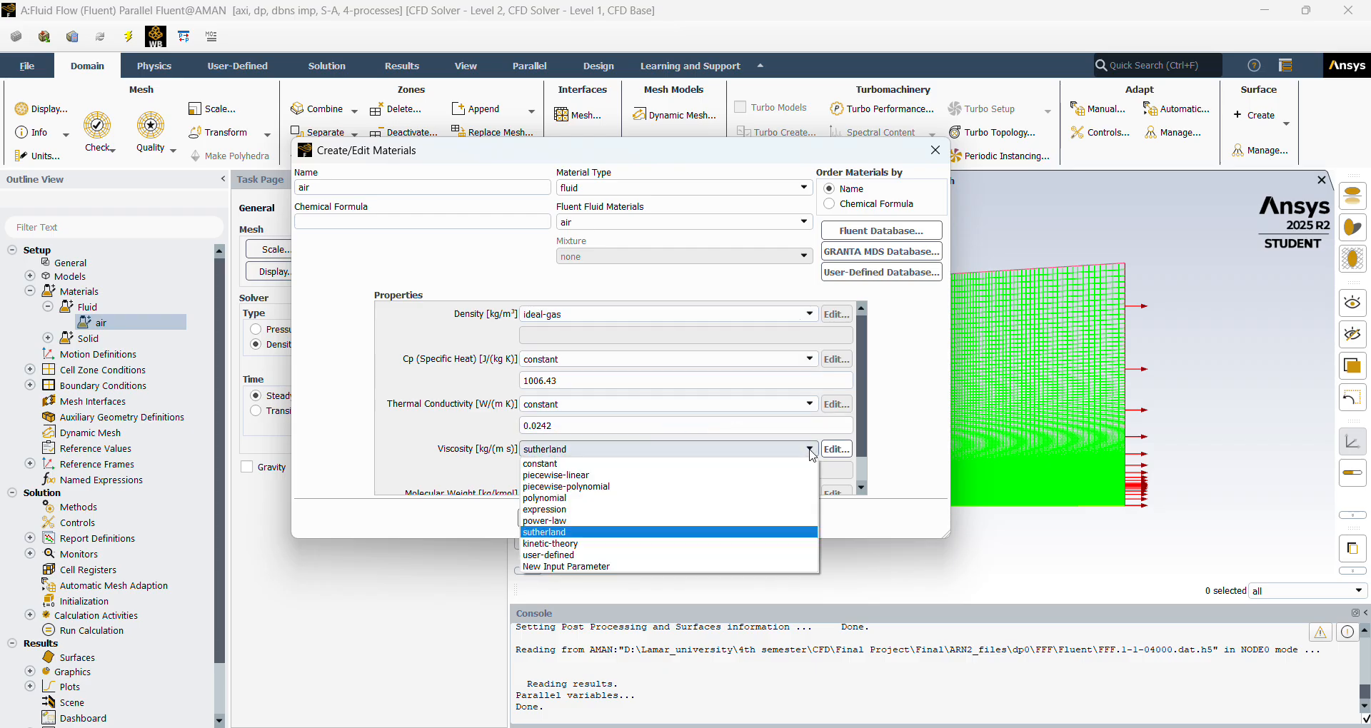
left_click(730, 532)
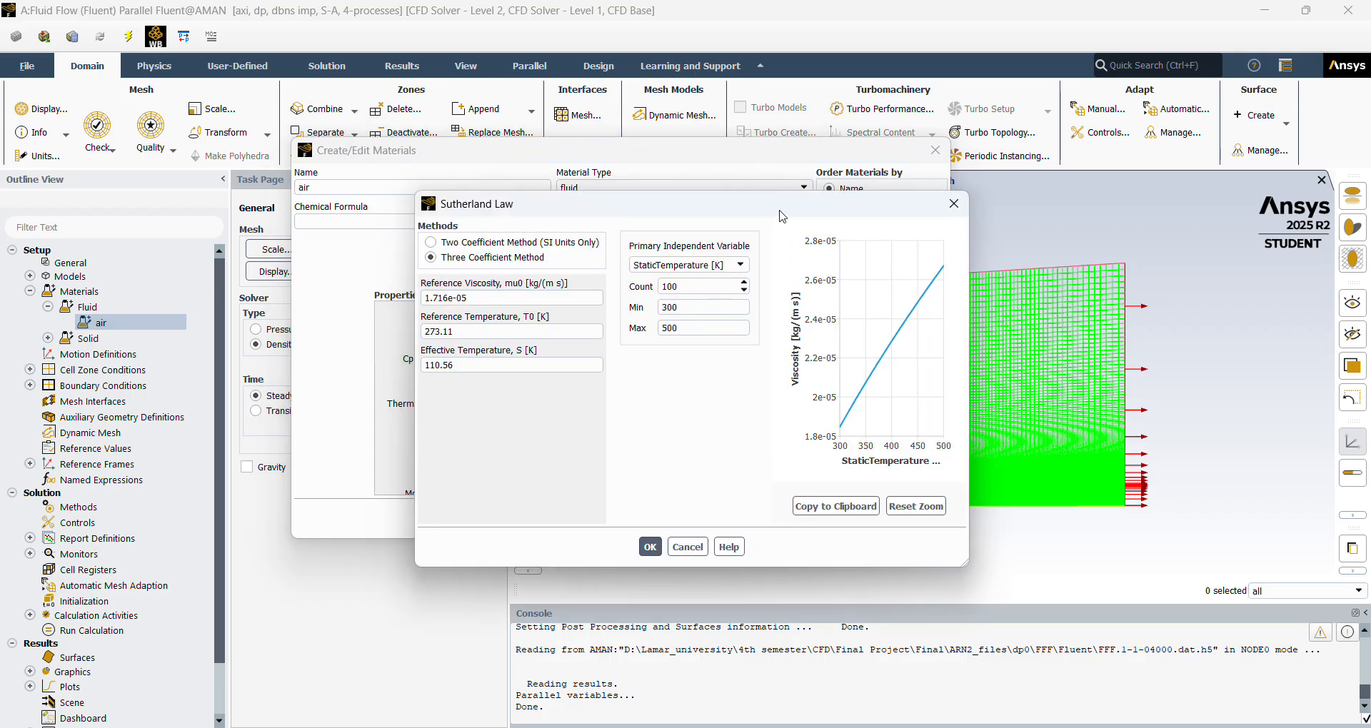
left_click_drag(785, 198, 1059, 220)
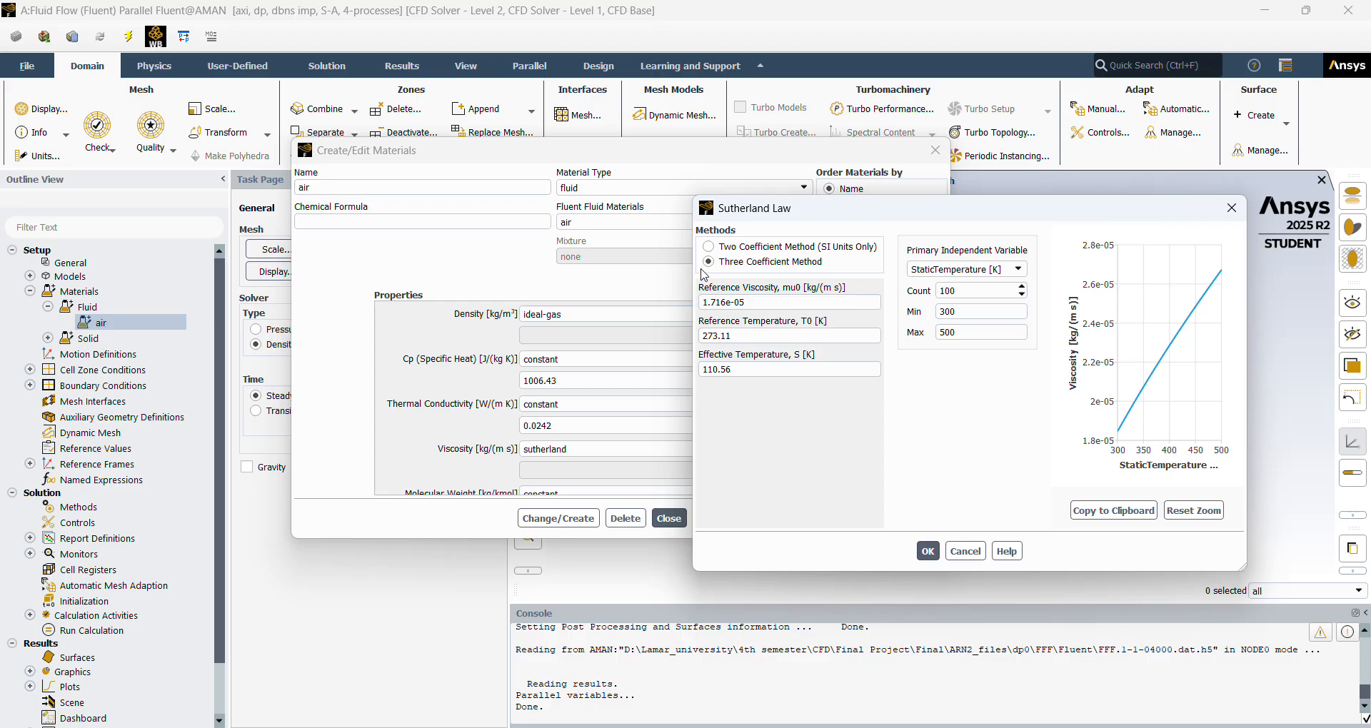
left_click(928, 551)
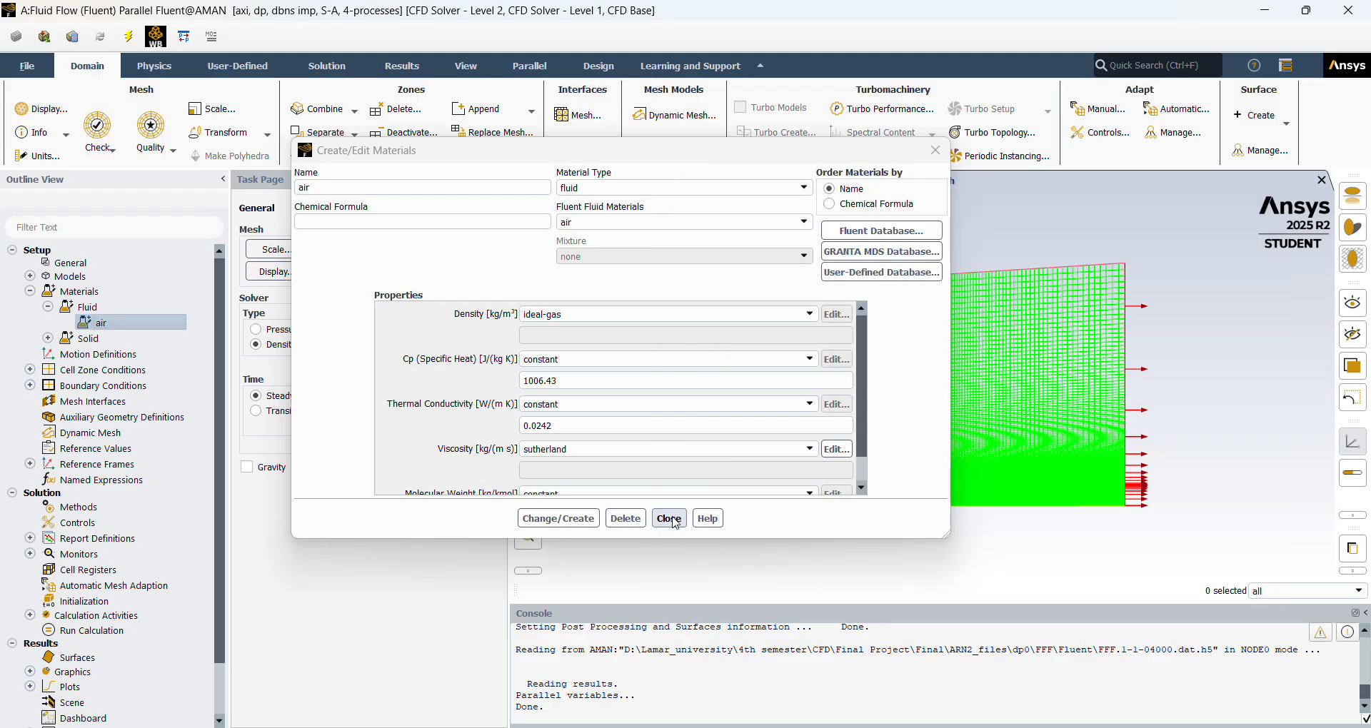
left_click(557, 517)
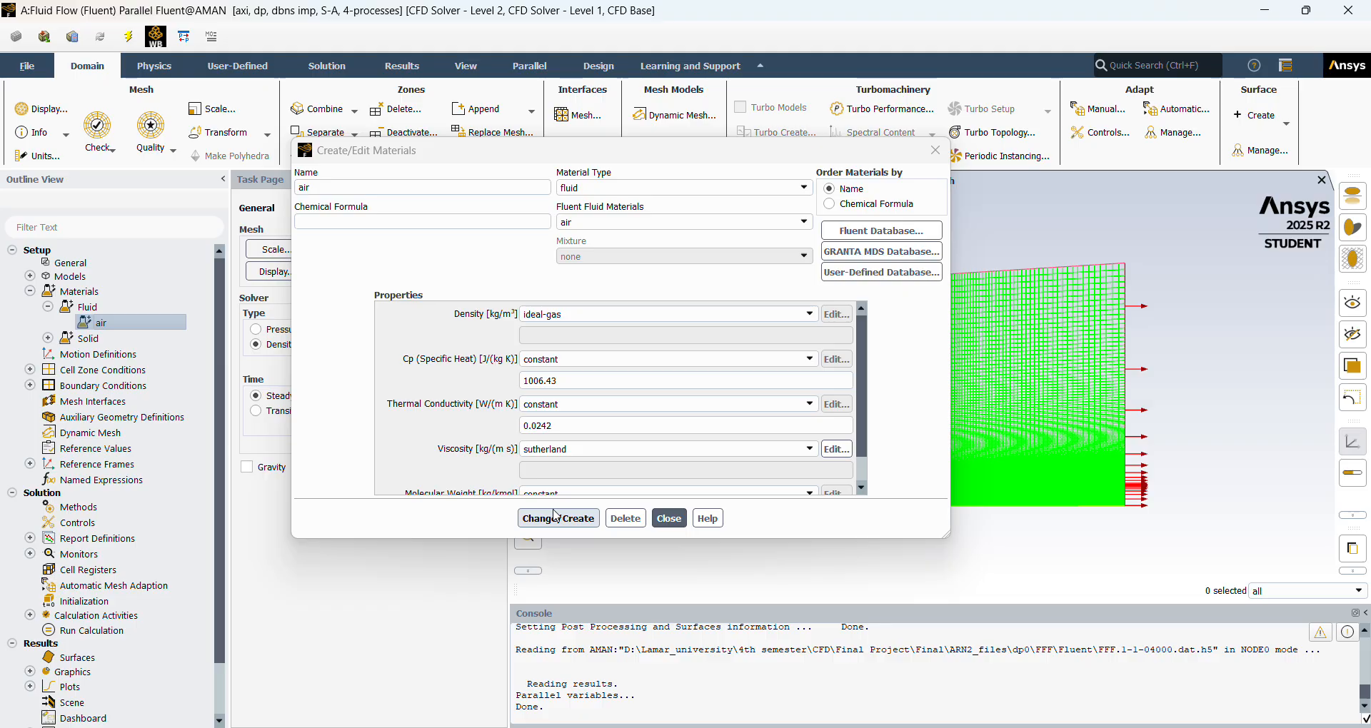
left_click(672, 520)
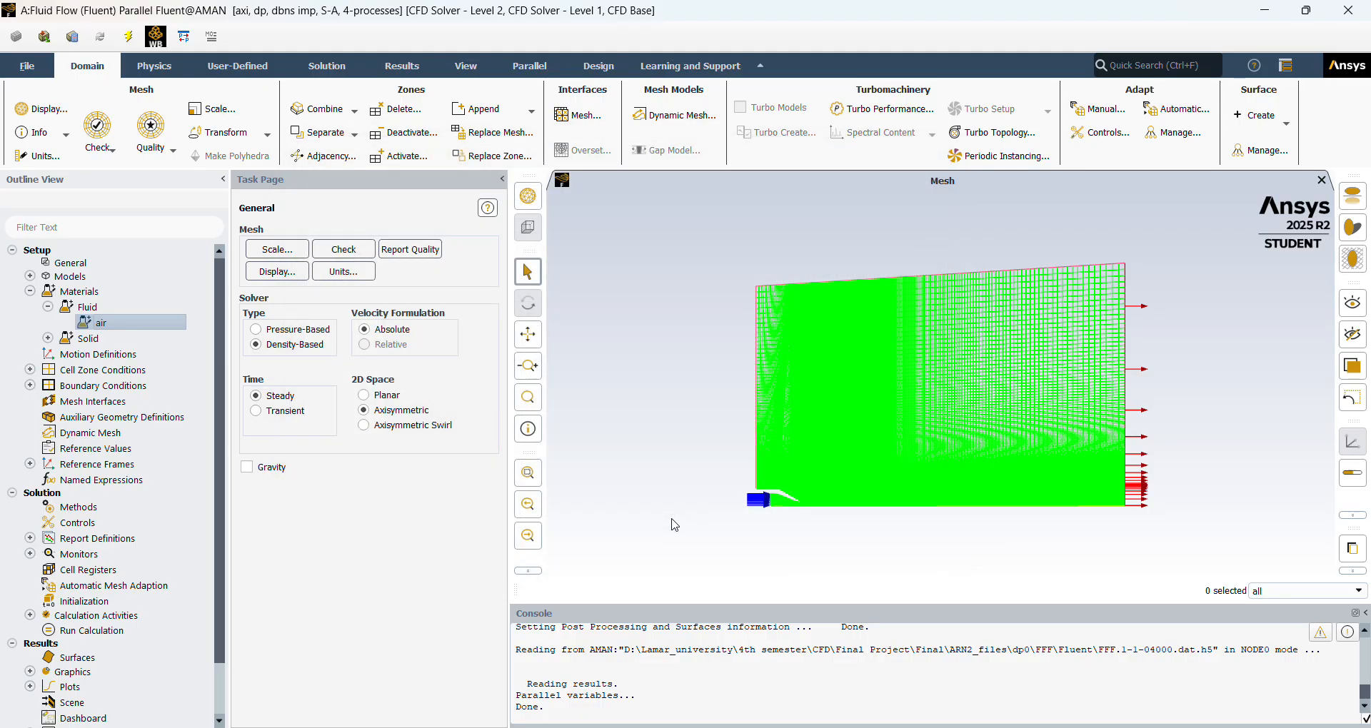
left_click(48, 307)
left_click(29, 290)
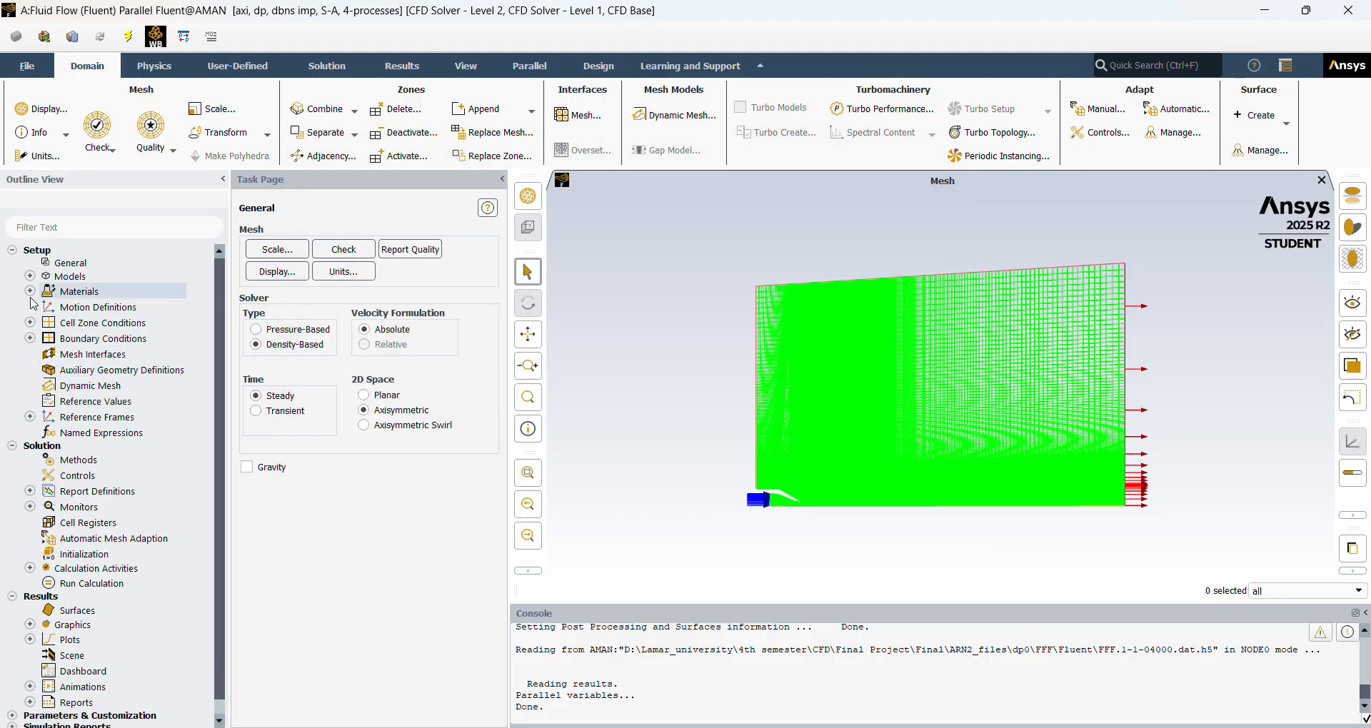
List the boundary condition zones and examine the axis and inlet groups, widening the outline to read the full zone names.
left_click(29, 338)
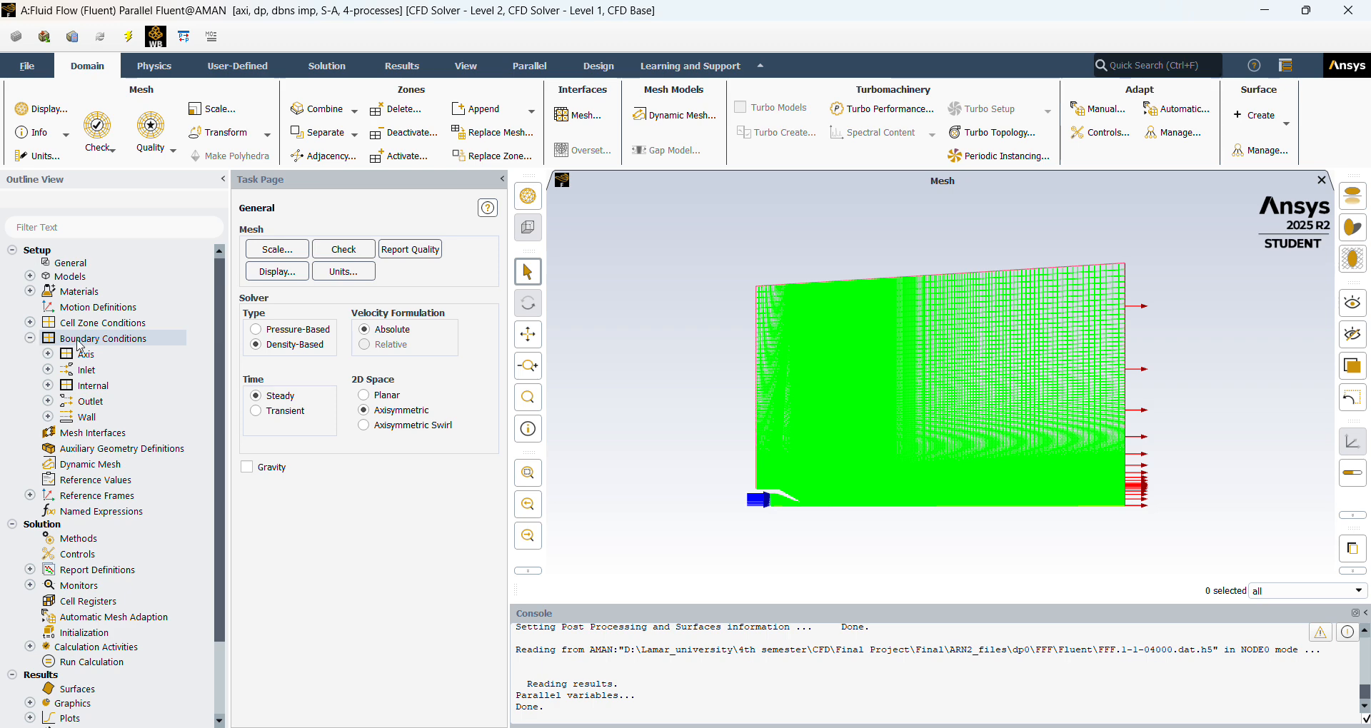
double_click(78, 339)
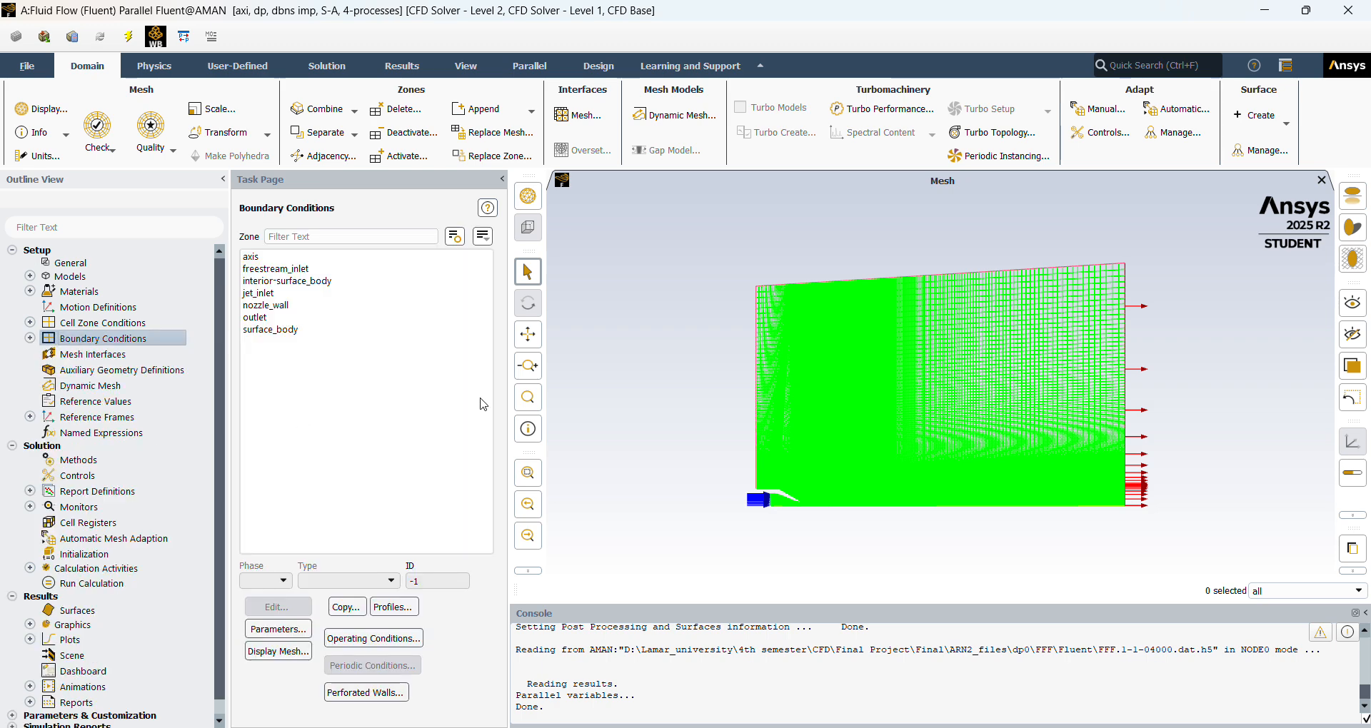
left_click(30, 339)
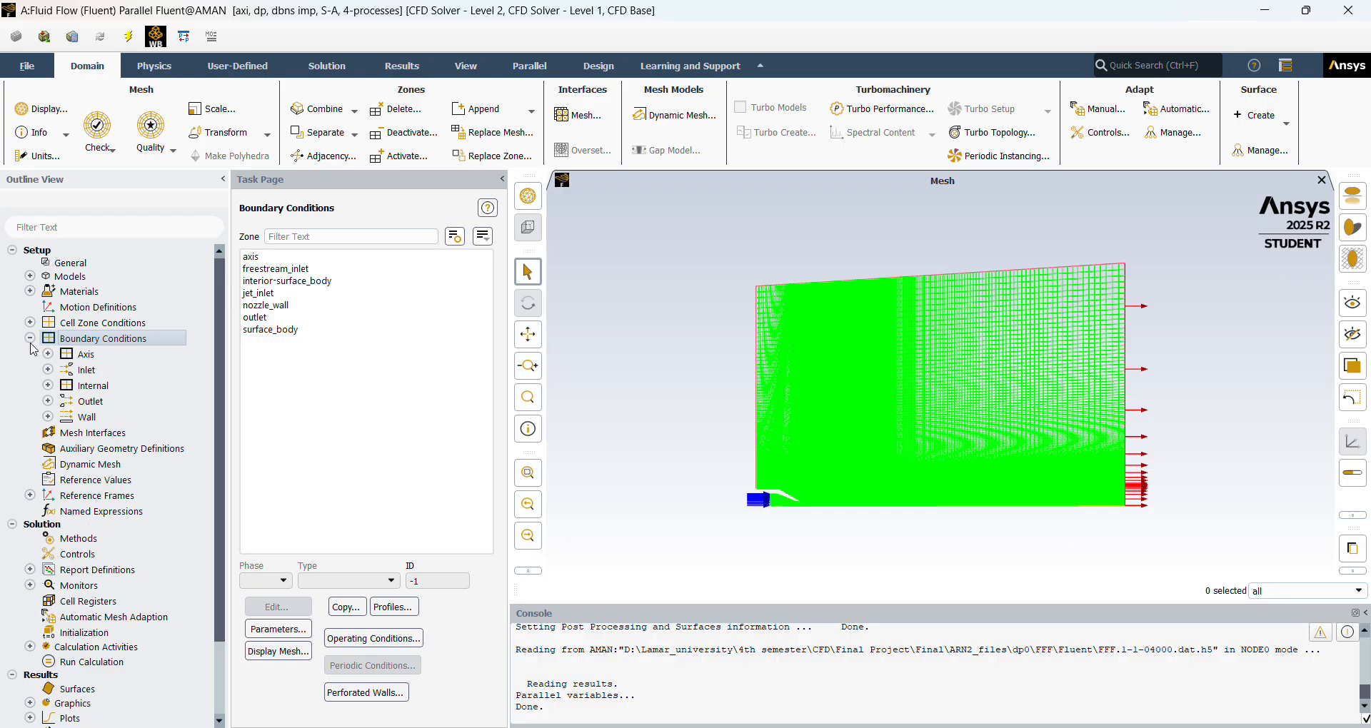
left_click(48, 355)
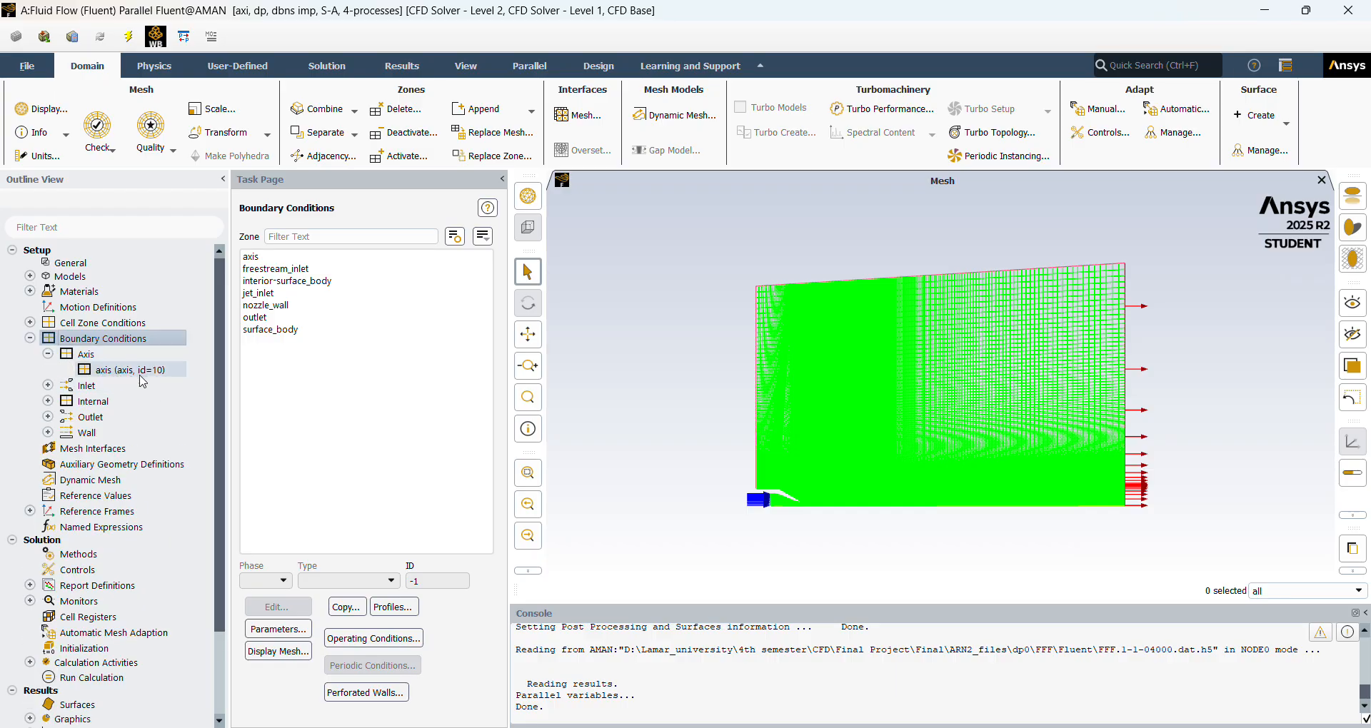
left_click(48, 354)
left_click(48, 370)
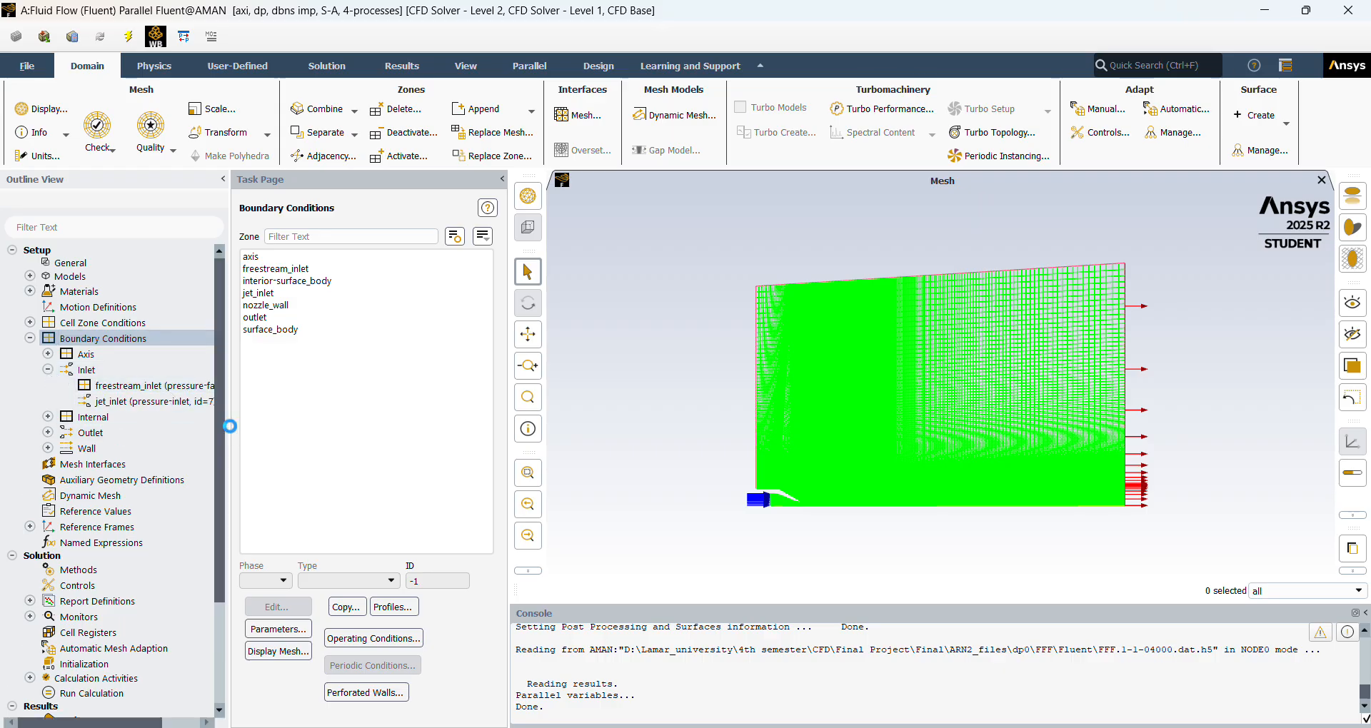
left_click_drag(230, 428, 268, 427)
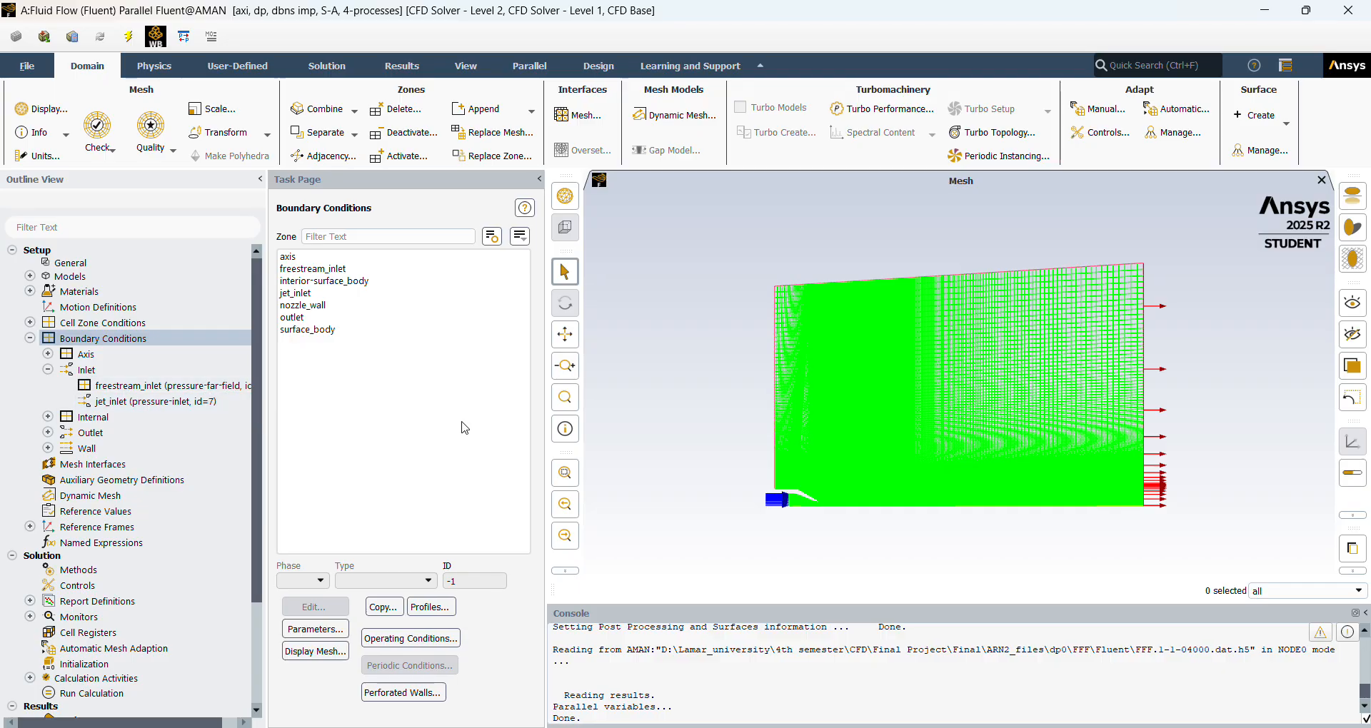
Review the boundary type of freestream_inlet and open its pressure far-field momentum settings.
left_click(336, 269)
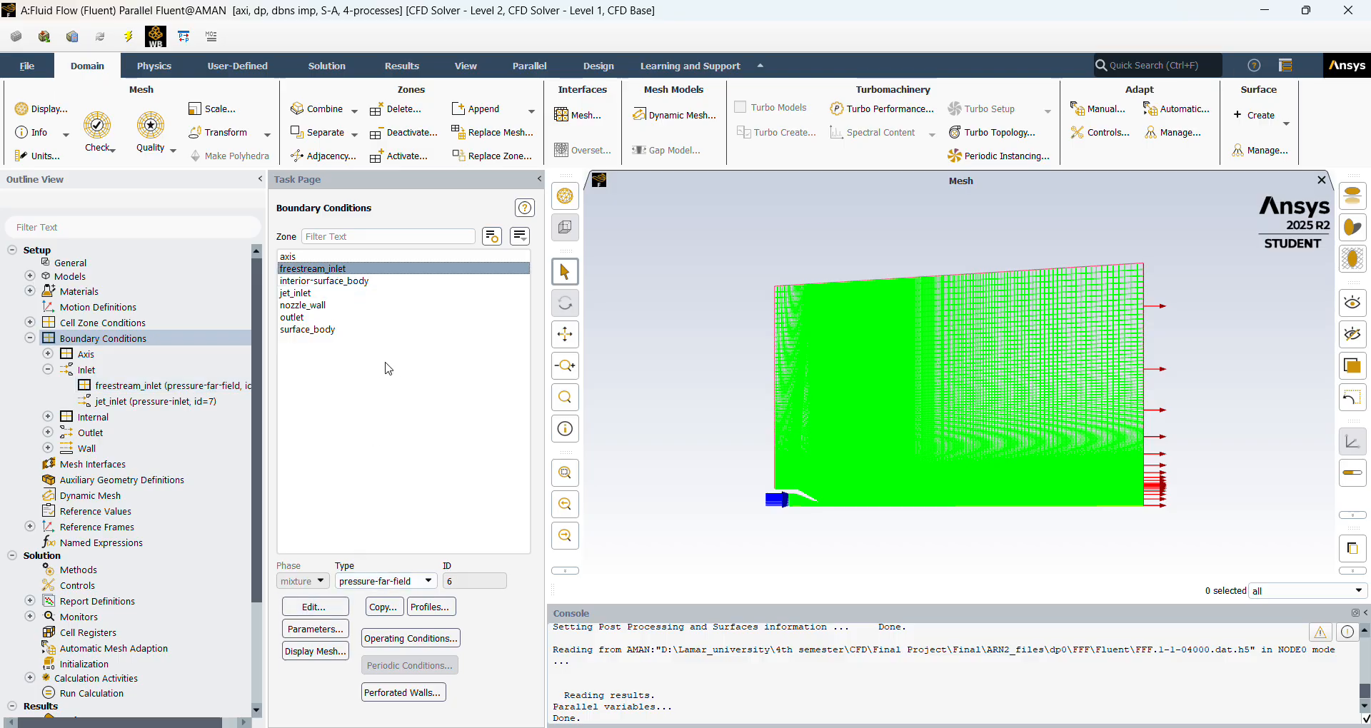
left_click(429, 582)
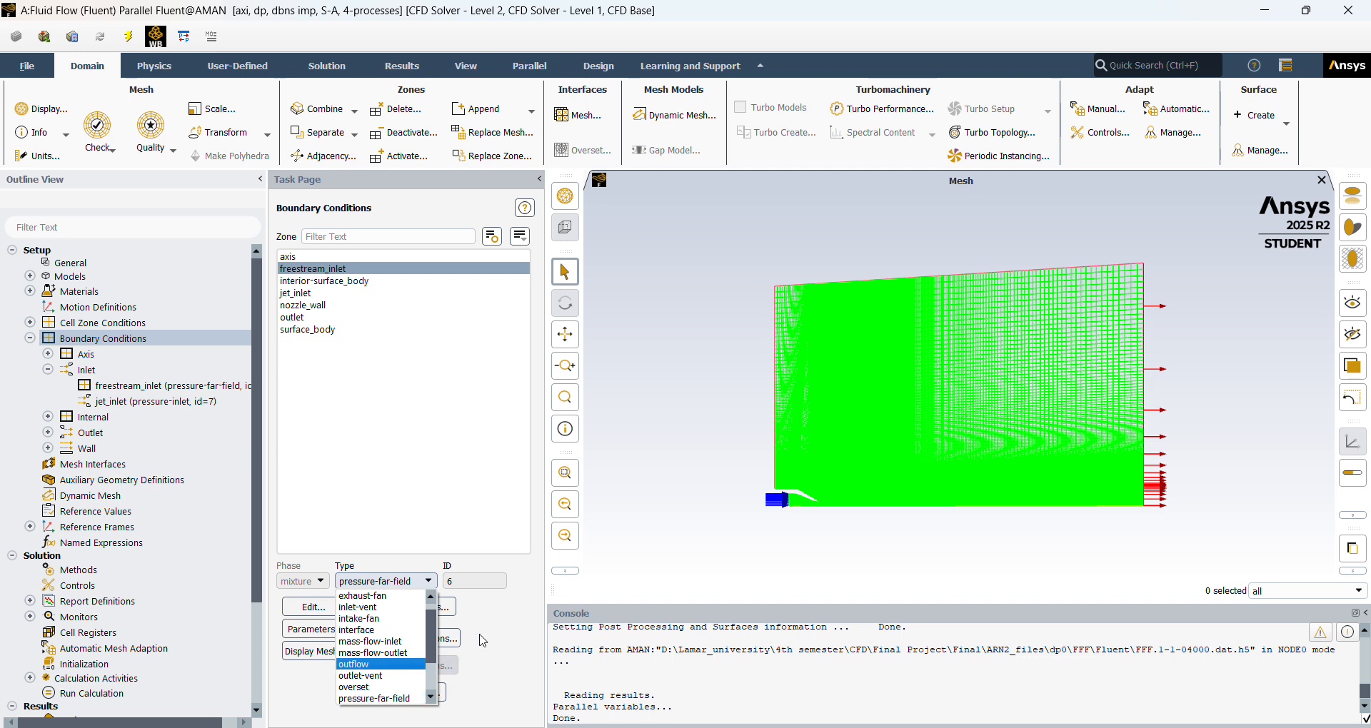
left_click(539, 660)
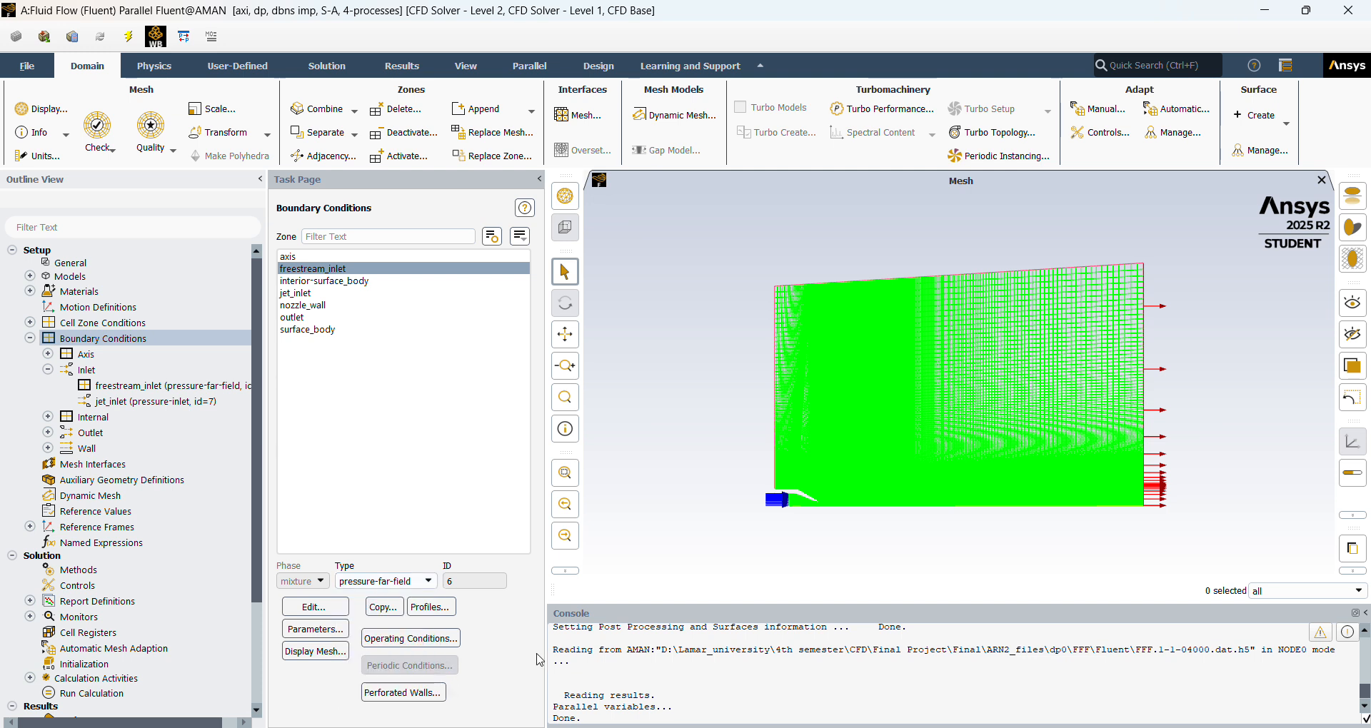
left_click(311, 607)
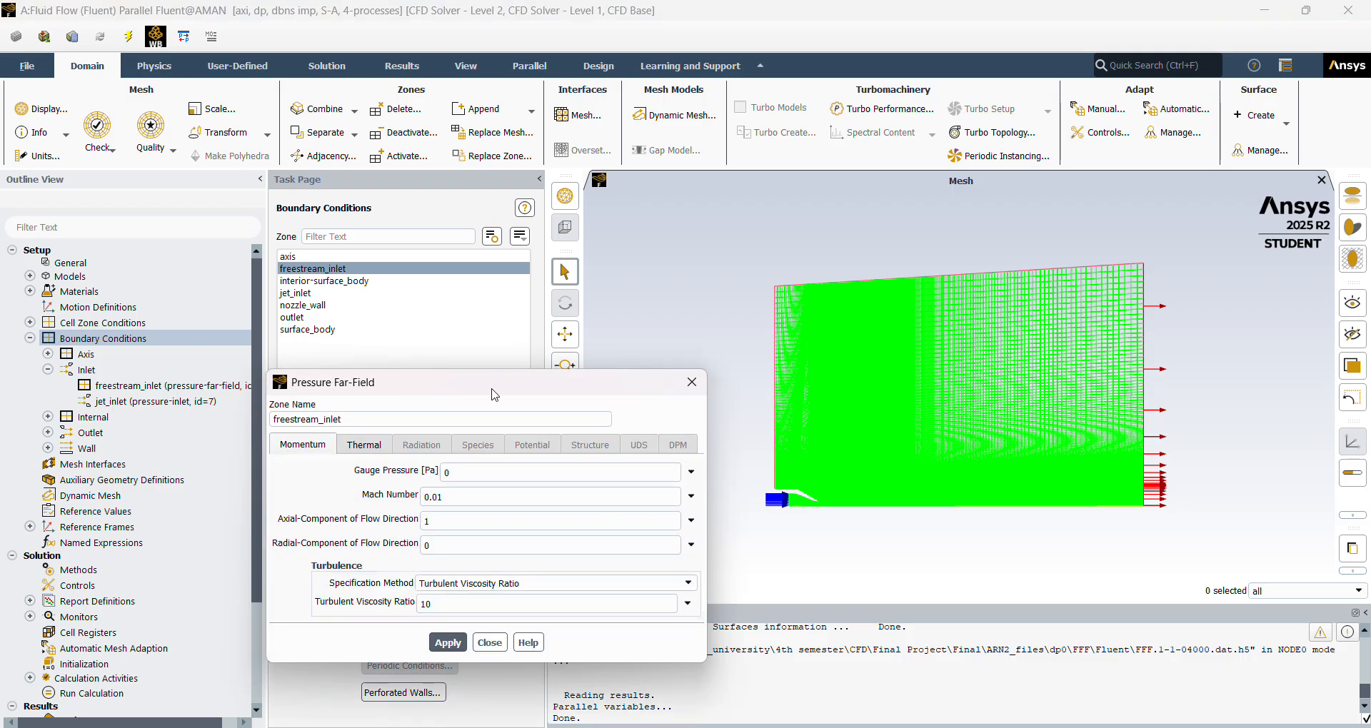
left_click_drag(507, 391, 753, 271)
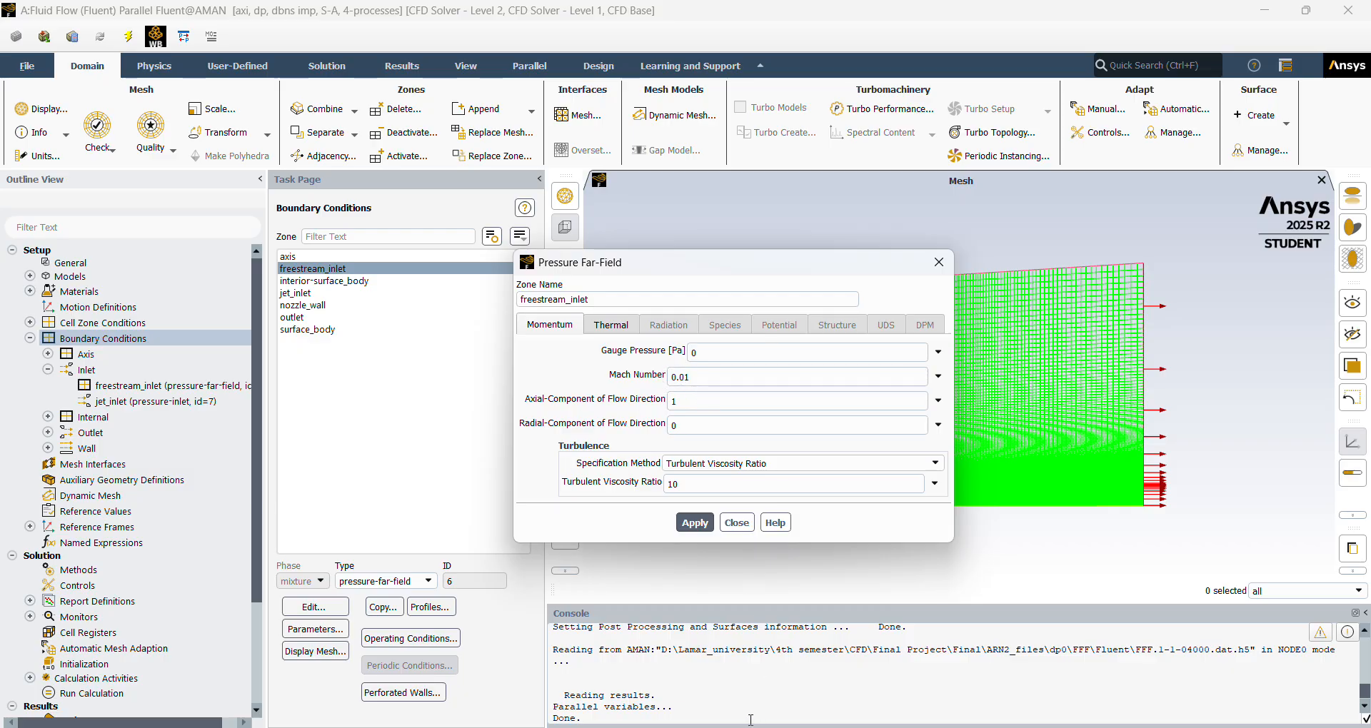
Switch to the PDF viewer, consult the freestream conditions in the turbulence model paper, and return to Fluent.
key("alt+Tab")
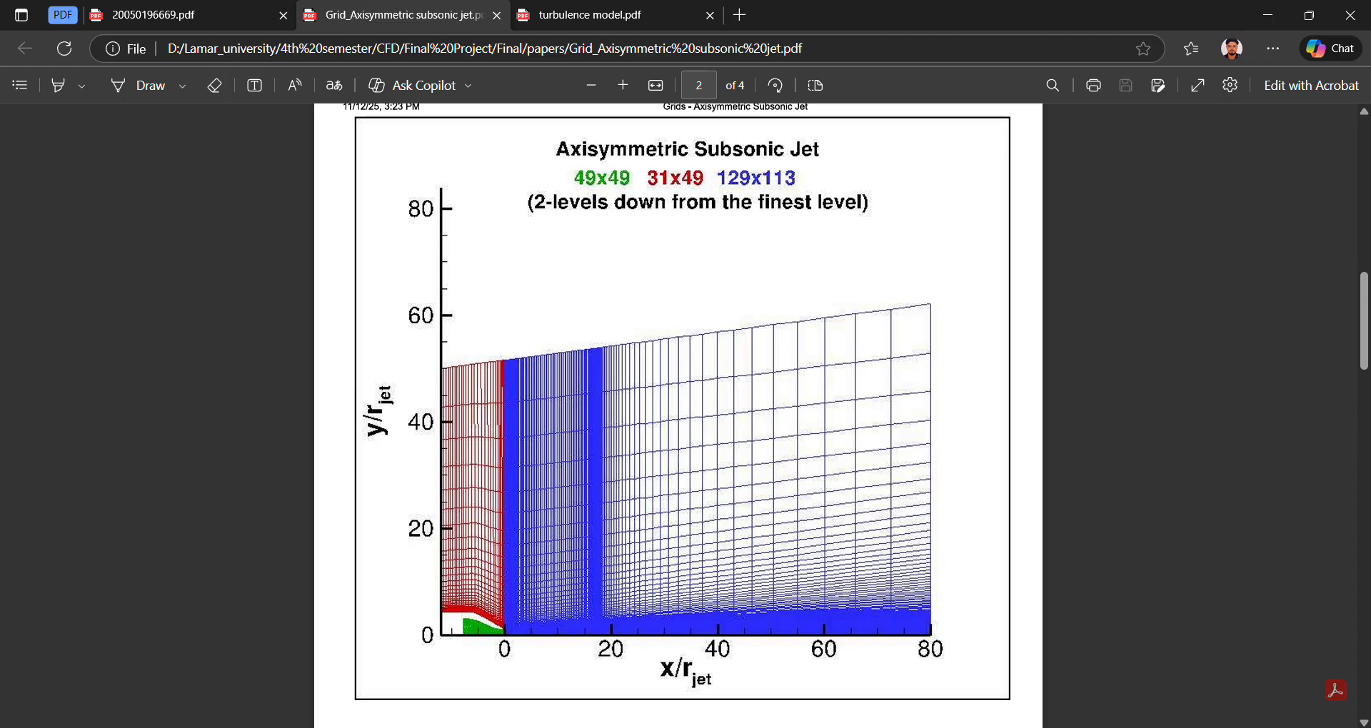
key("alt+Tab")
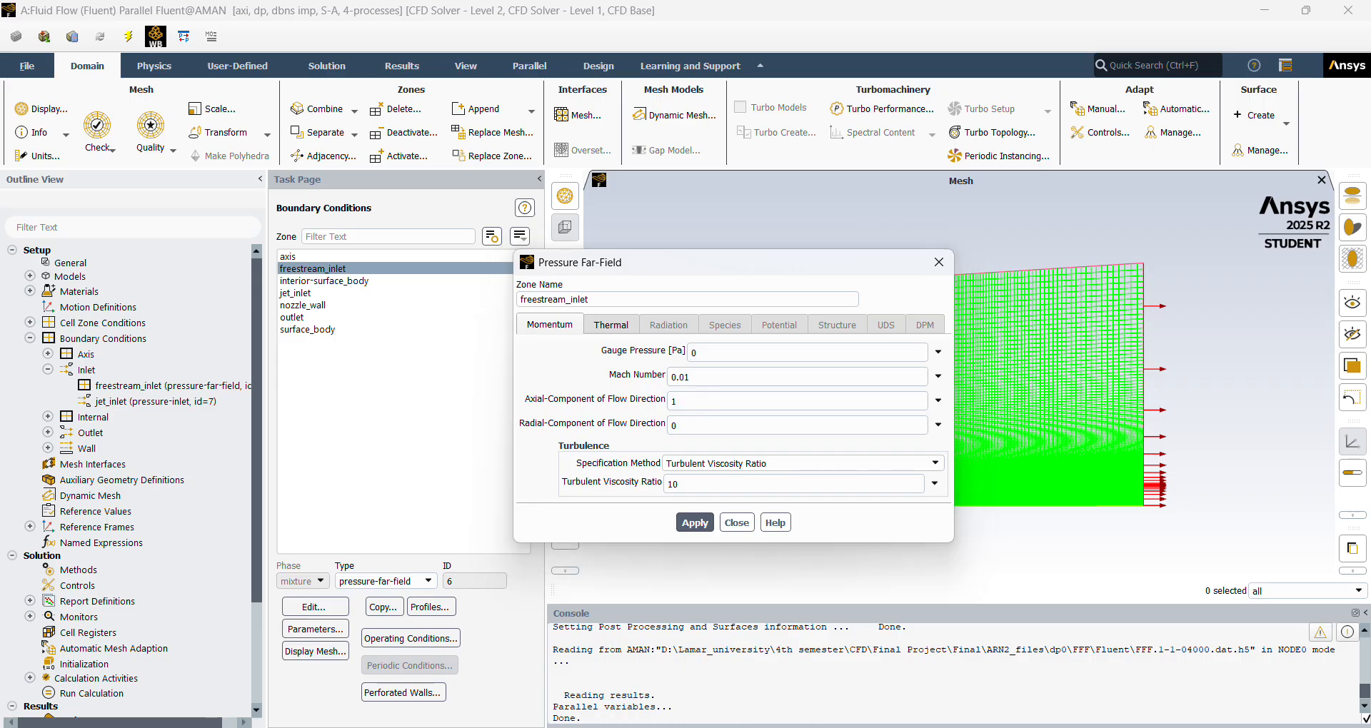
key("alt+Tab")
left_click(551, 20)
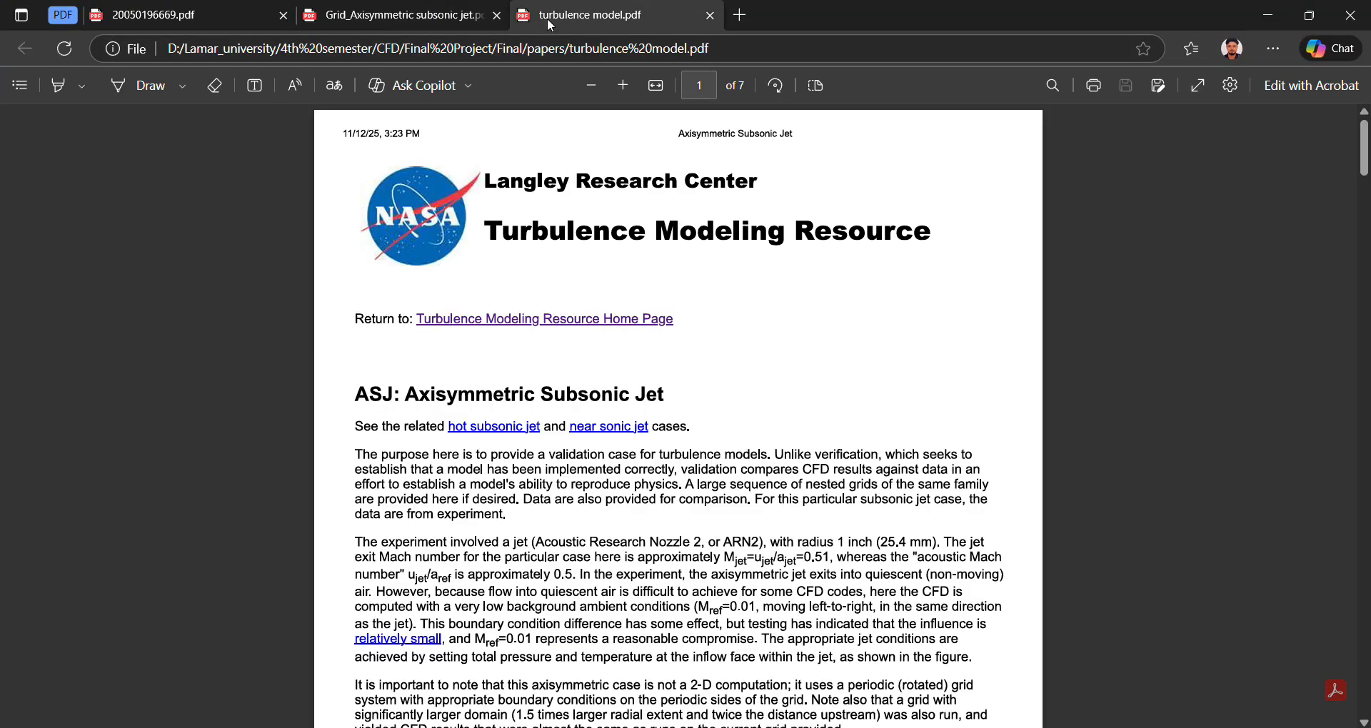
scroll(597, 472, "down", 12)
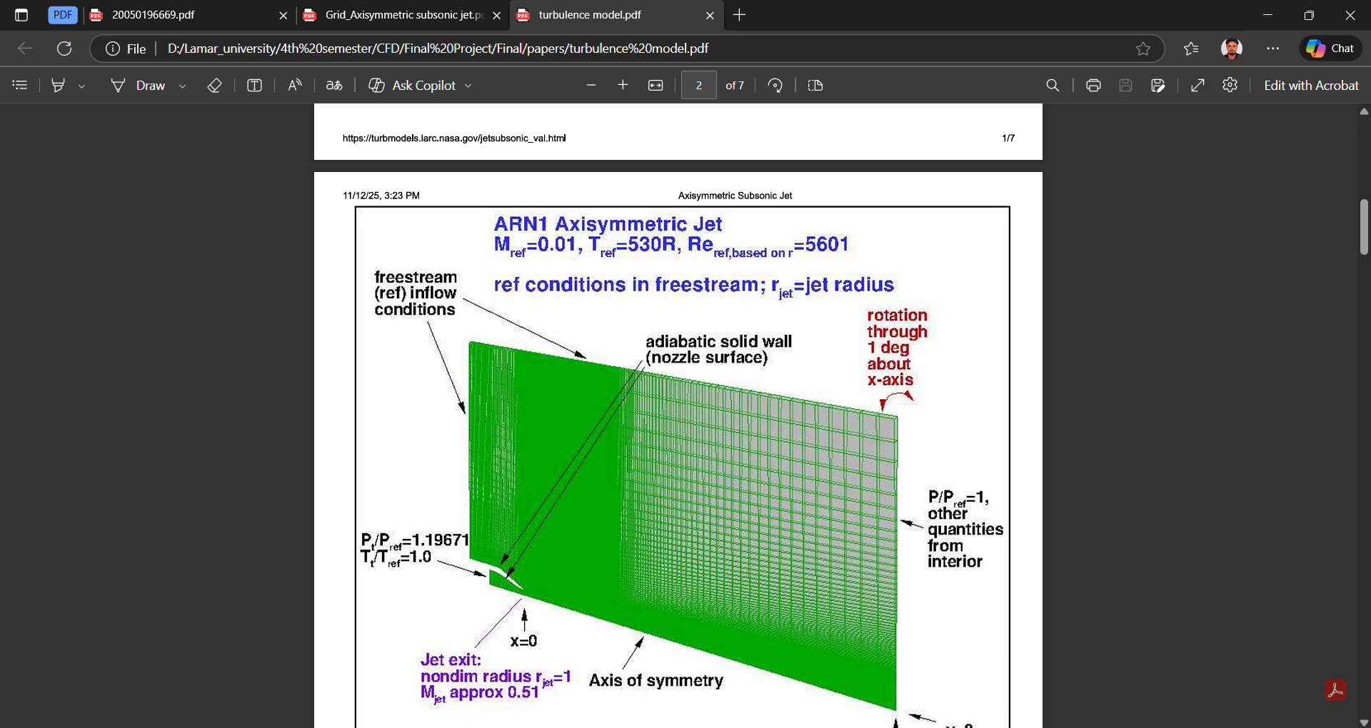
key("alt+Tab")
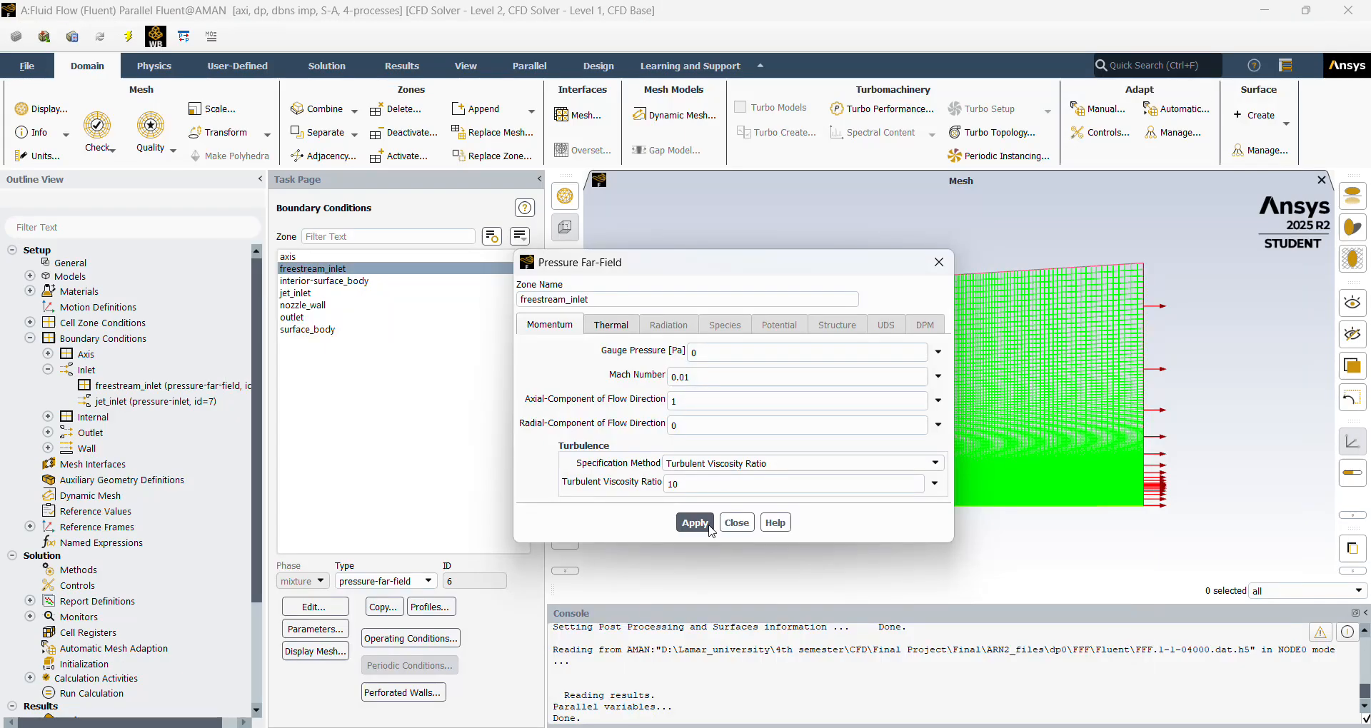
Keep Turbulent Viscosity Ratio as the turbulence specification for freestream_inlet, set the ratio to 5, apply it and close the settings.
left_click(864, 472)
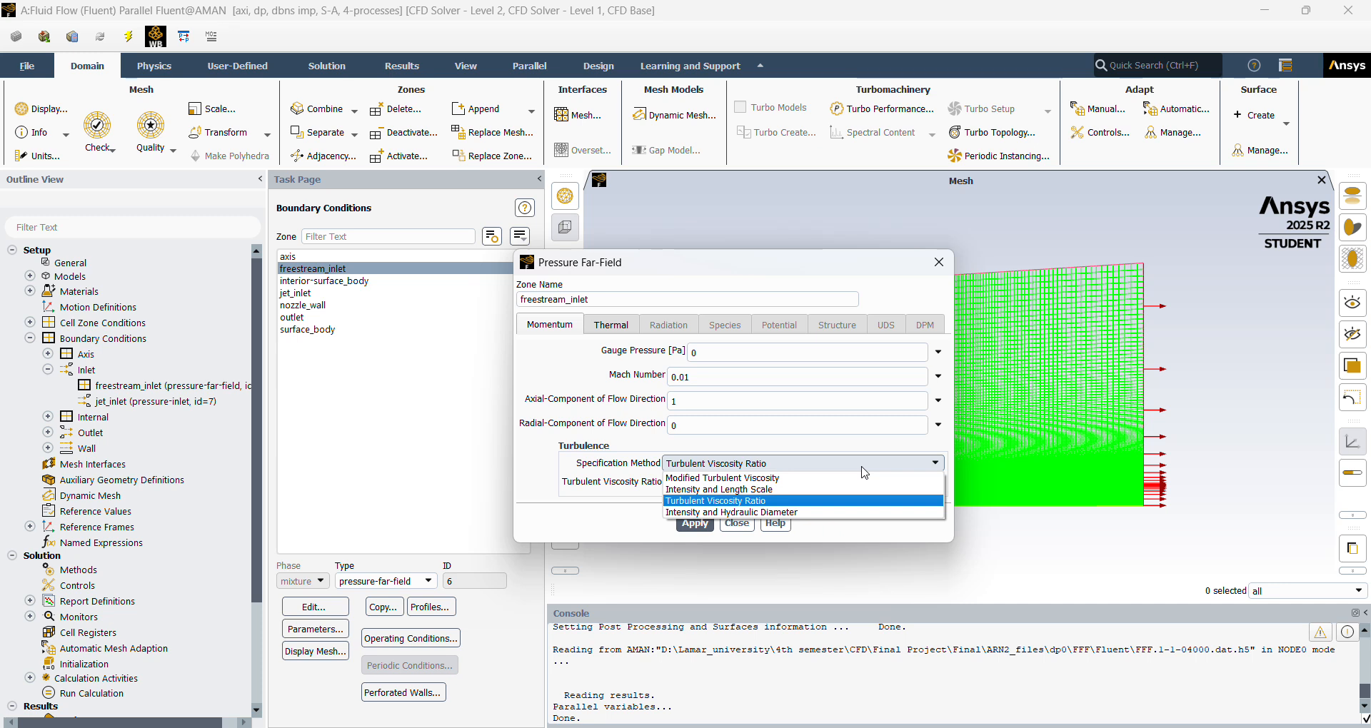
left_click(862, 467)
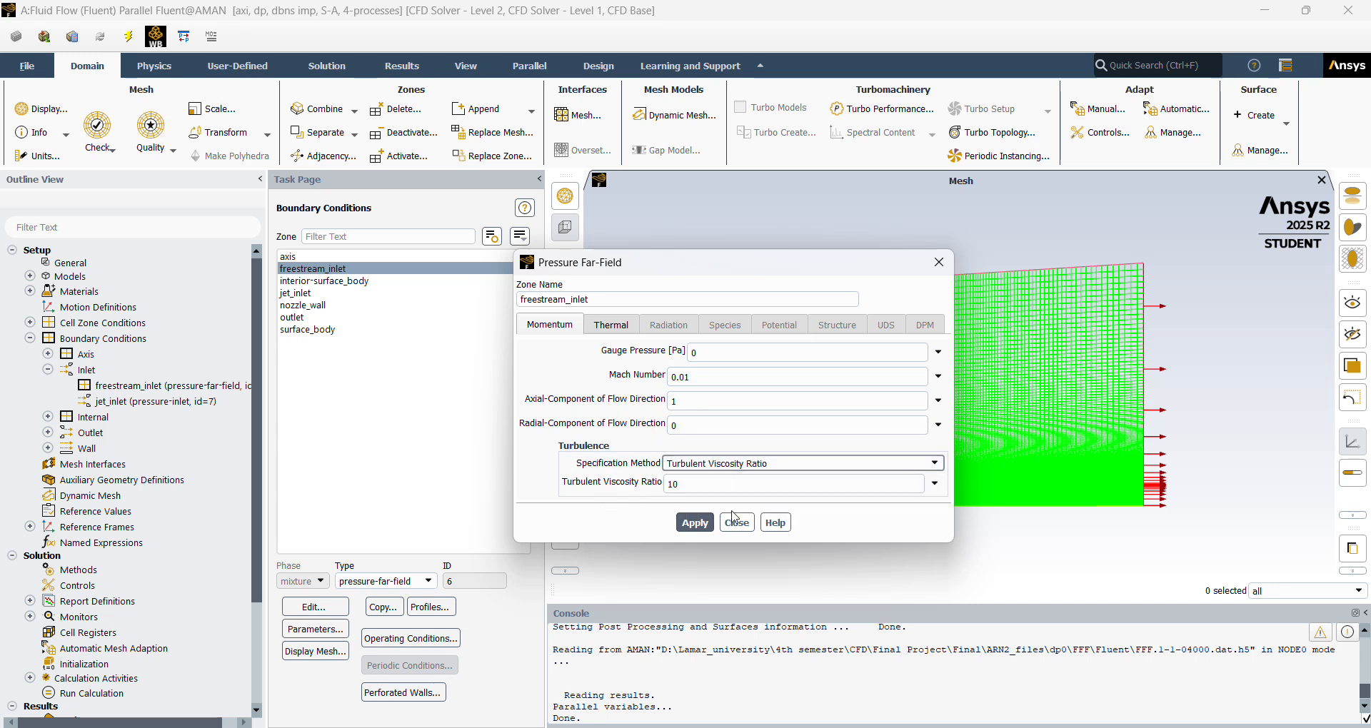
left_click(692, 485)
key("BackSpace")
key("BackSpace")
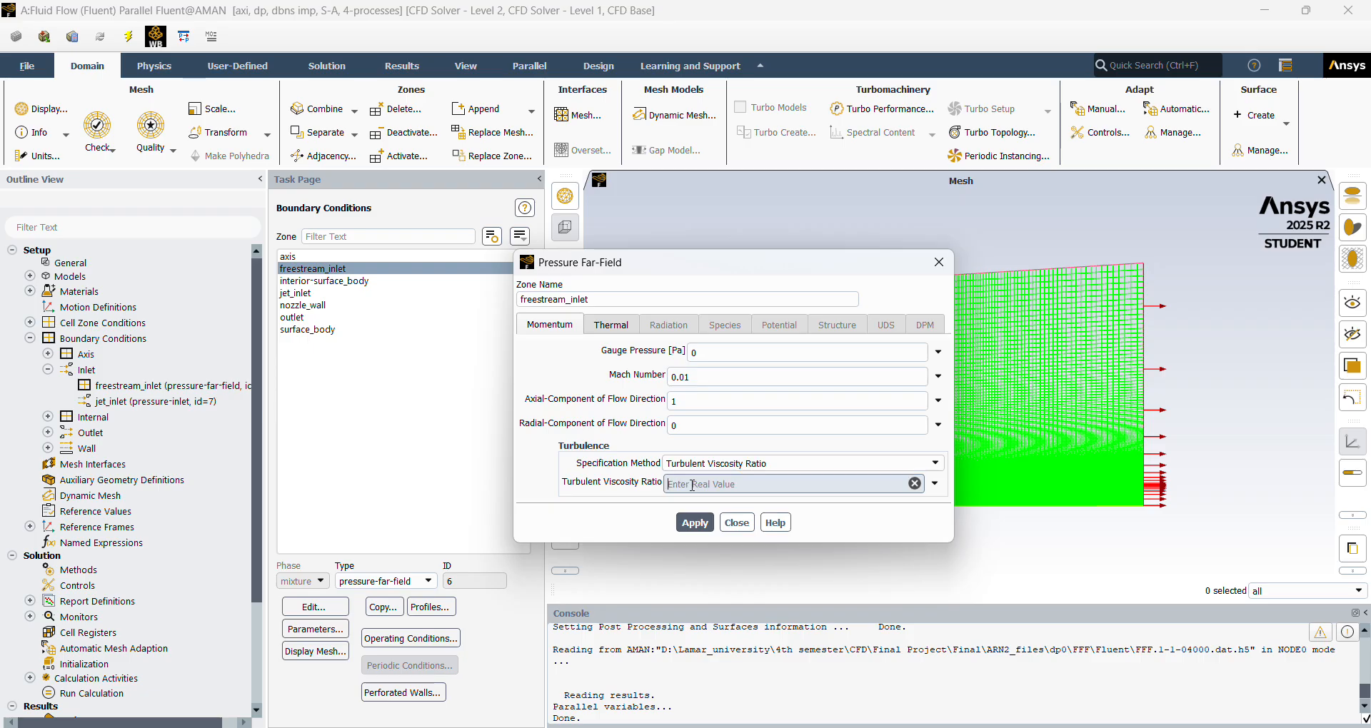
type("5")
left_click(707, 526)
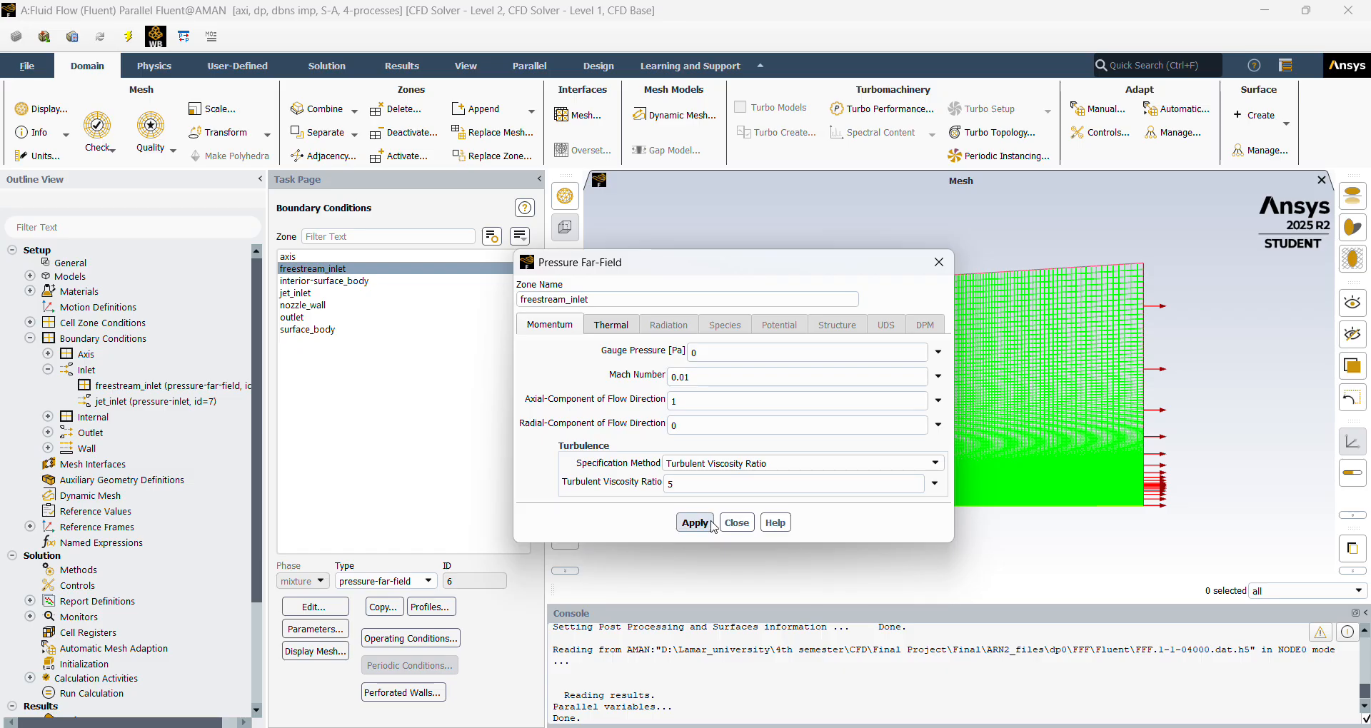
left_click(737, 523)
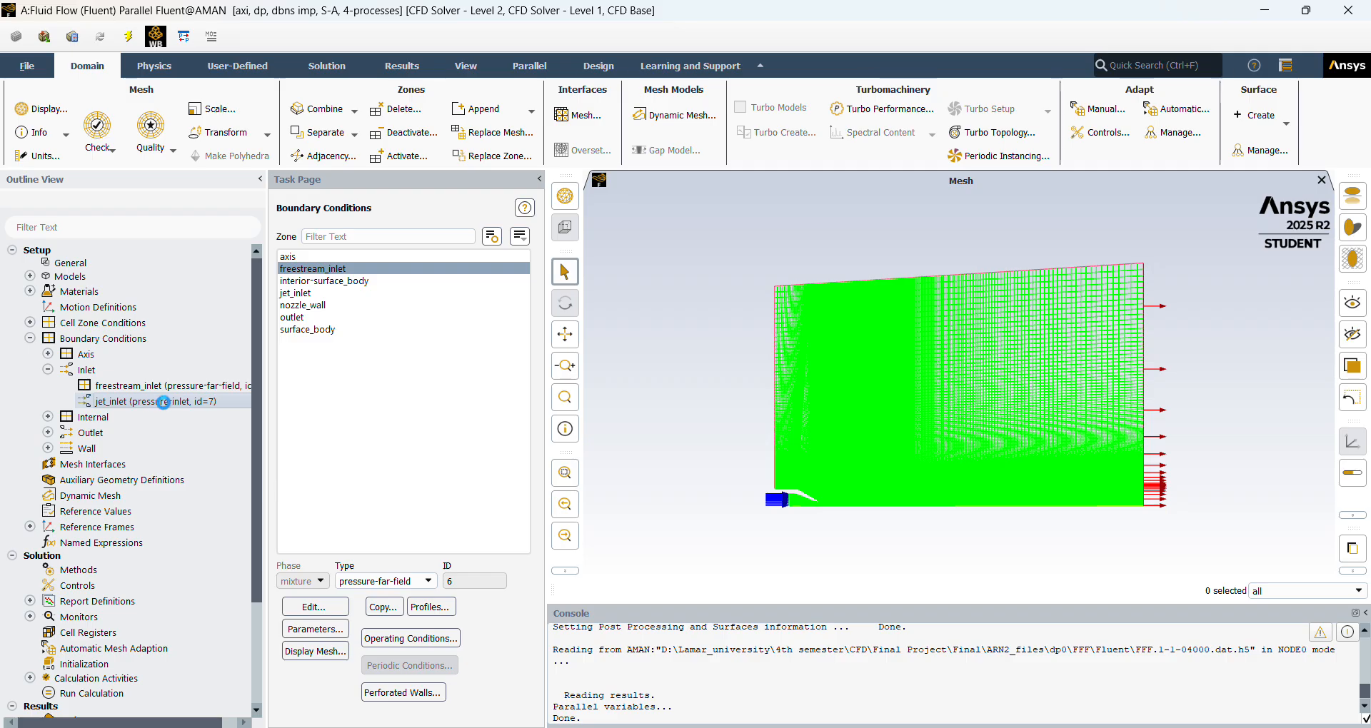
Review the jet_inlet pressure inlet settings and its assigned boundary type.
double_click(170, 403)
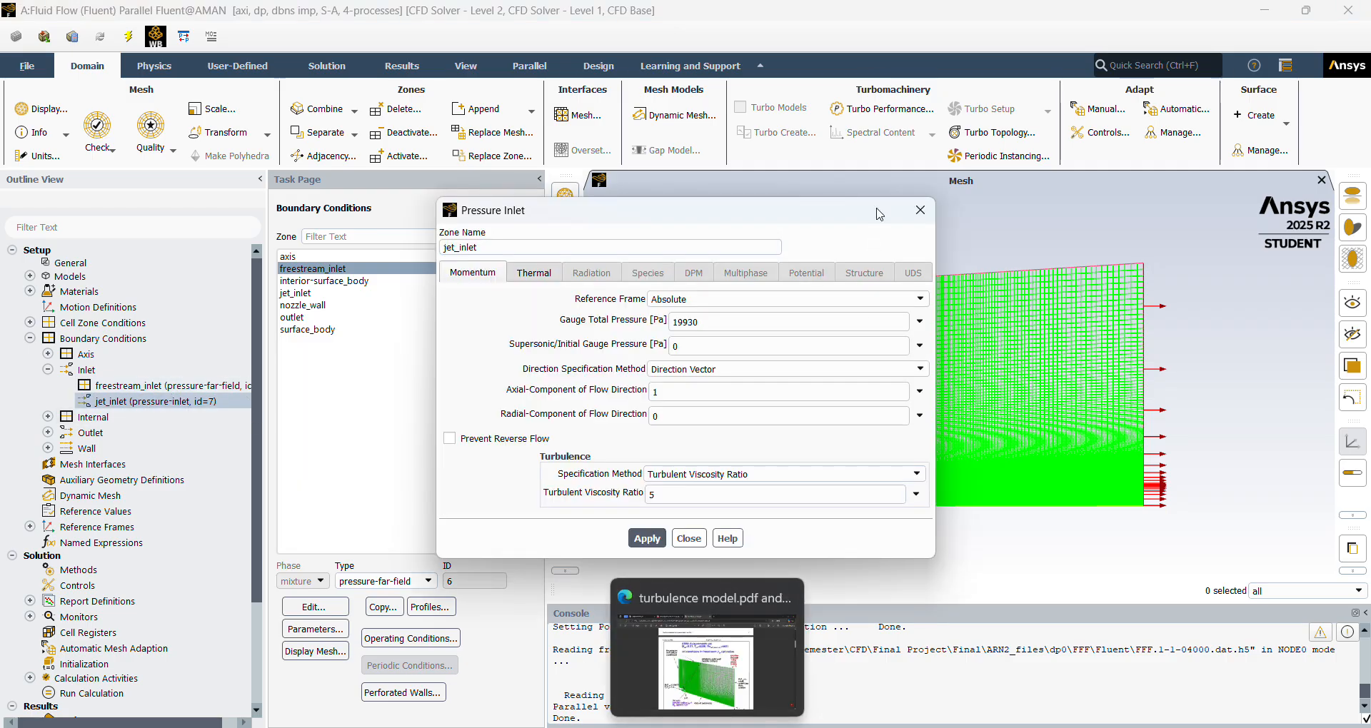
left_click(920, 210)
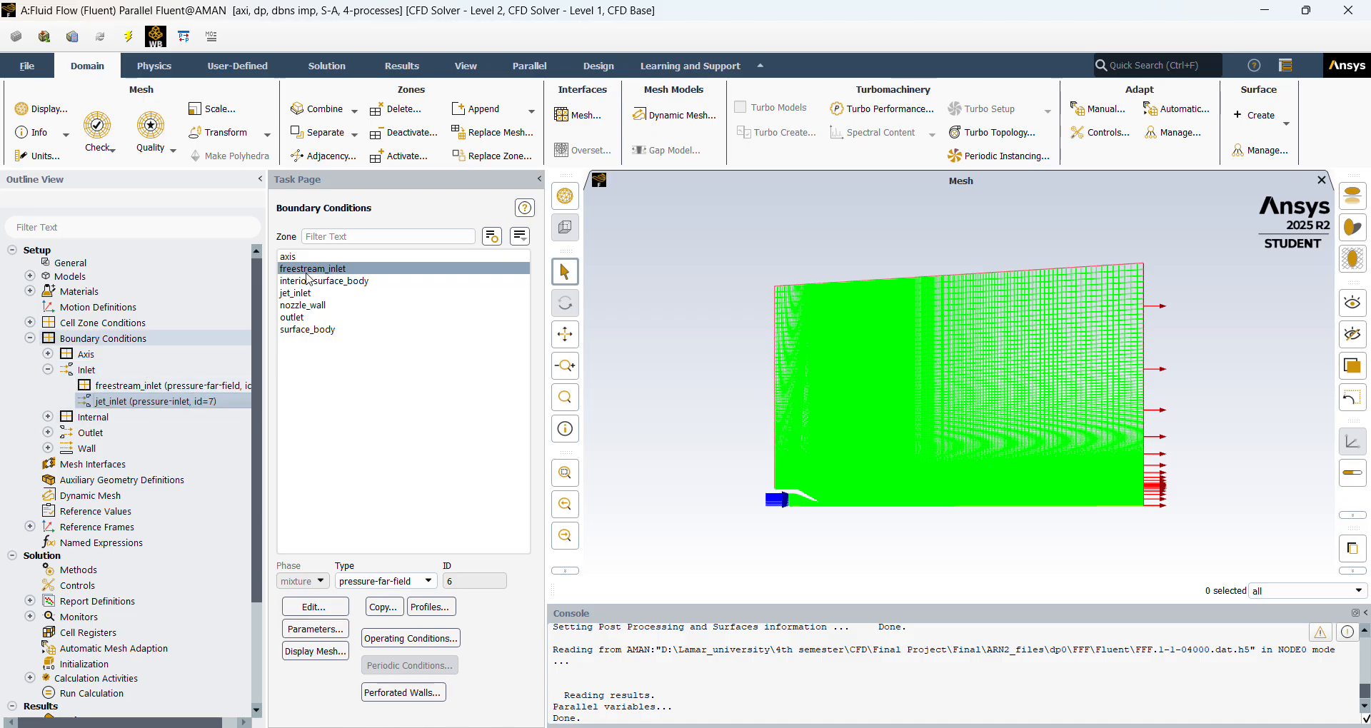
left_click(334, 293)
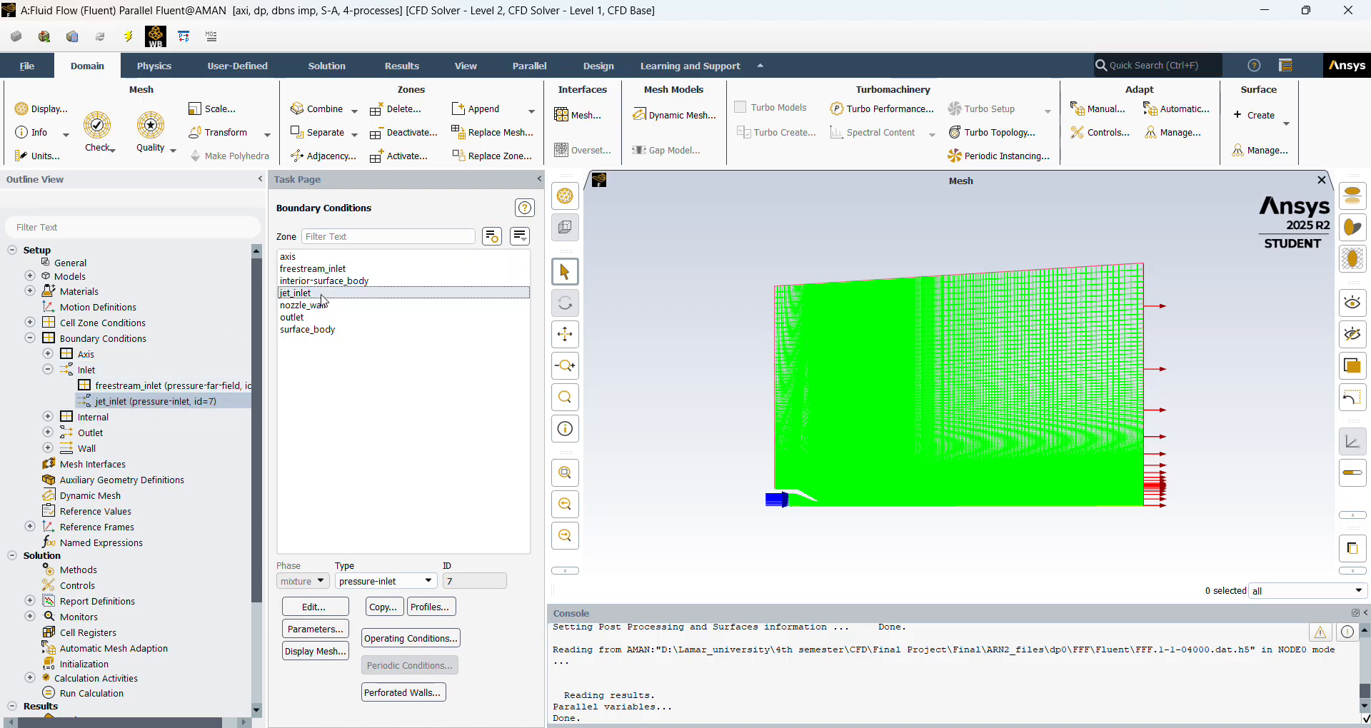
left_click(421, 582)
left_click(413, 585)
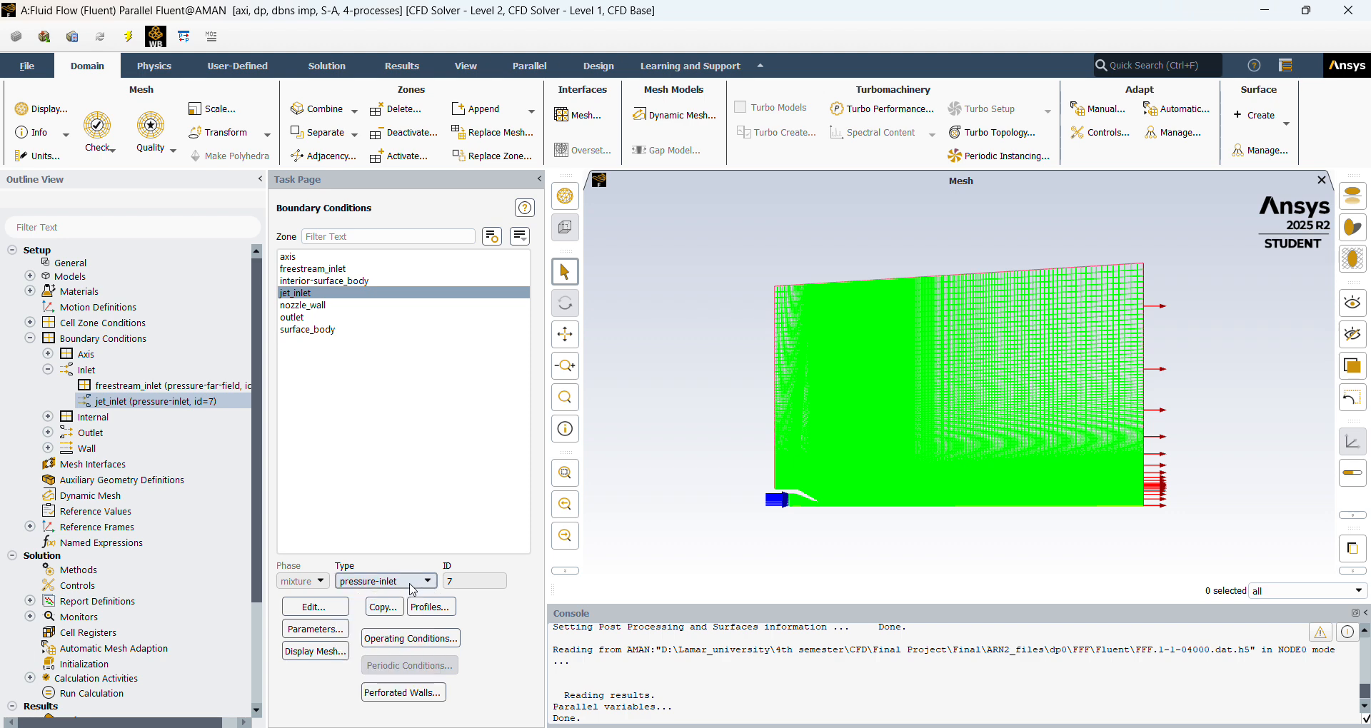
Reopen the jet_inlet momentum settings and consult the jet inflow pressure and temperature ratios in the turbulence model paper.
left_click(315, 607)
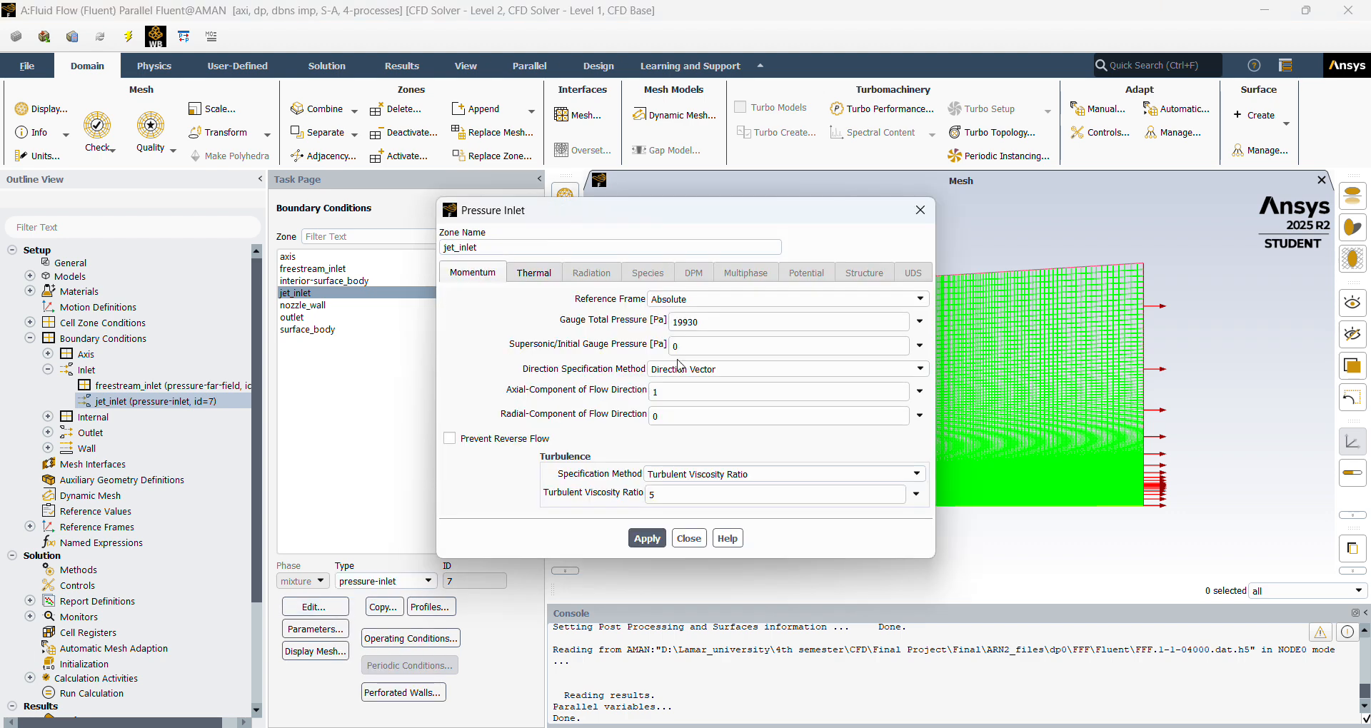
key("alt+Tab")
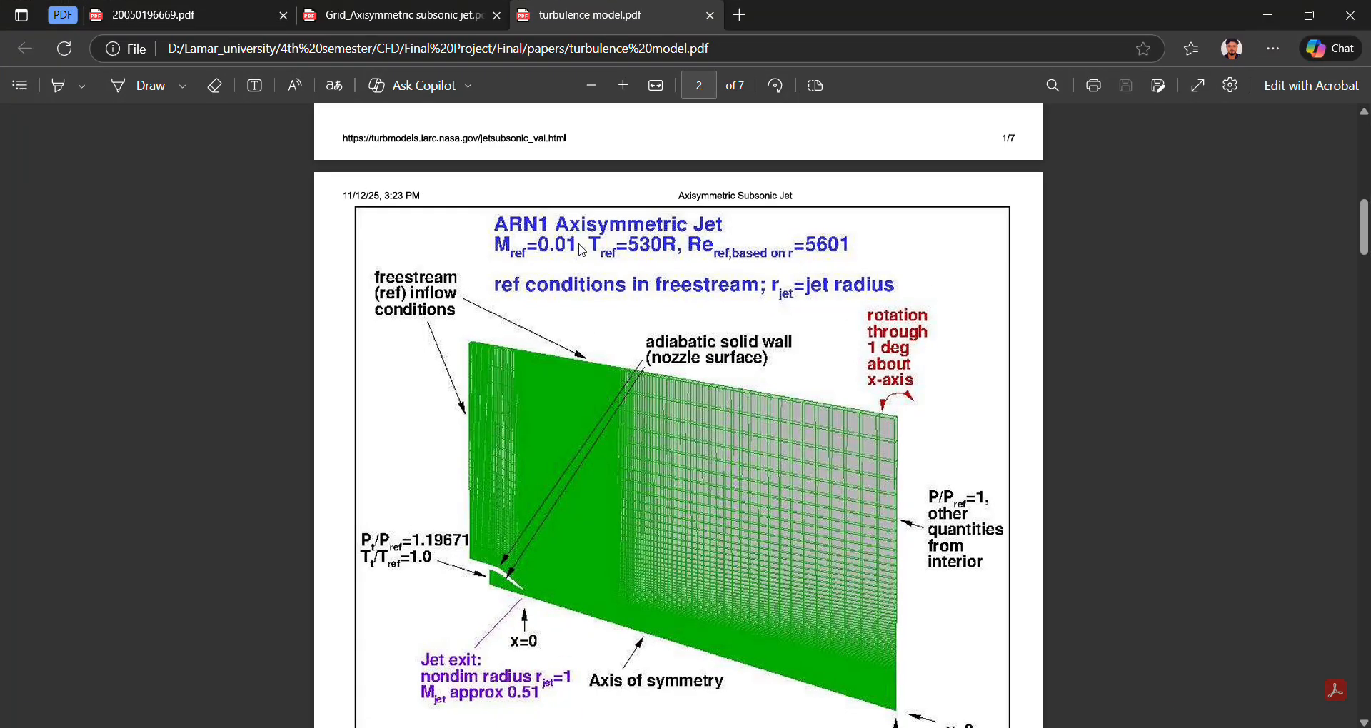
scroll(559, 487, "down", 1)
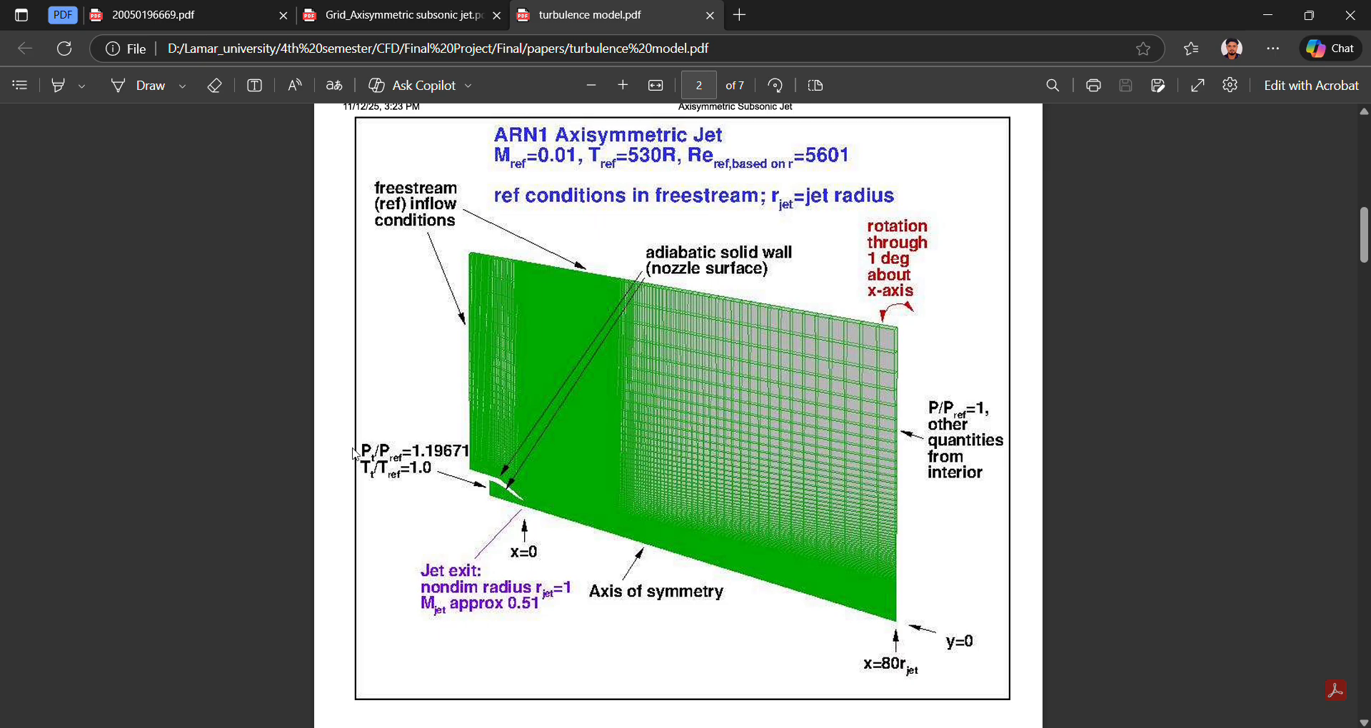
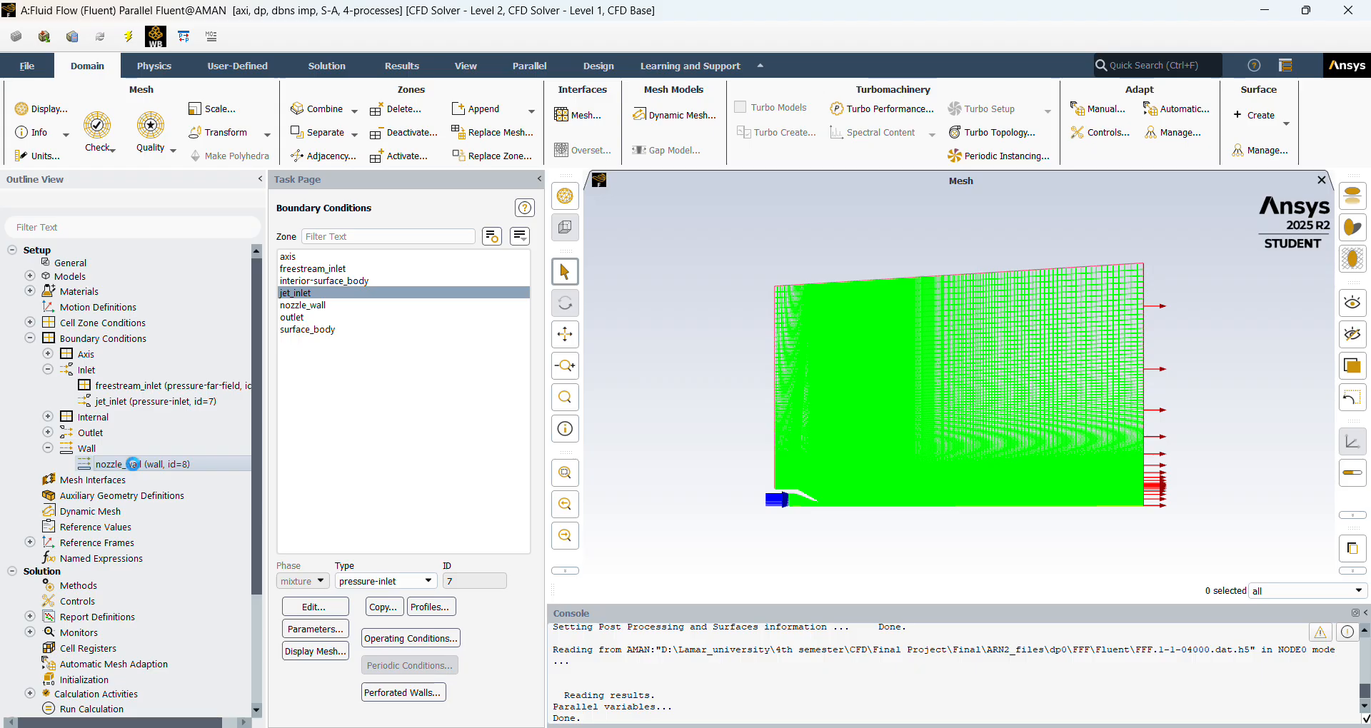
left_click(132, 465)
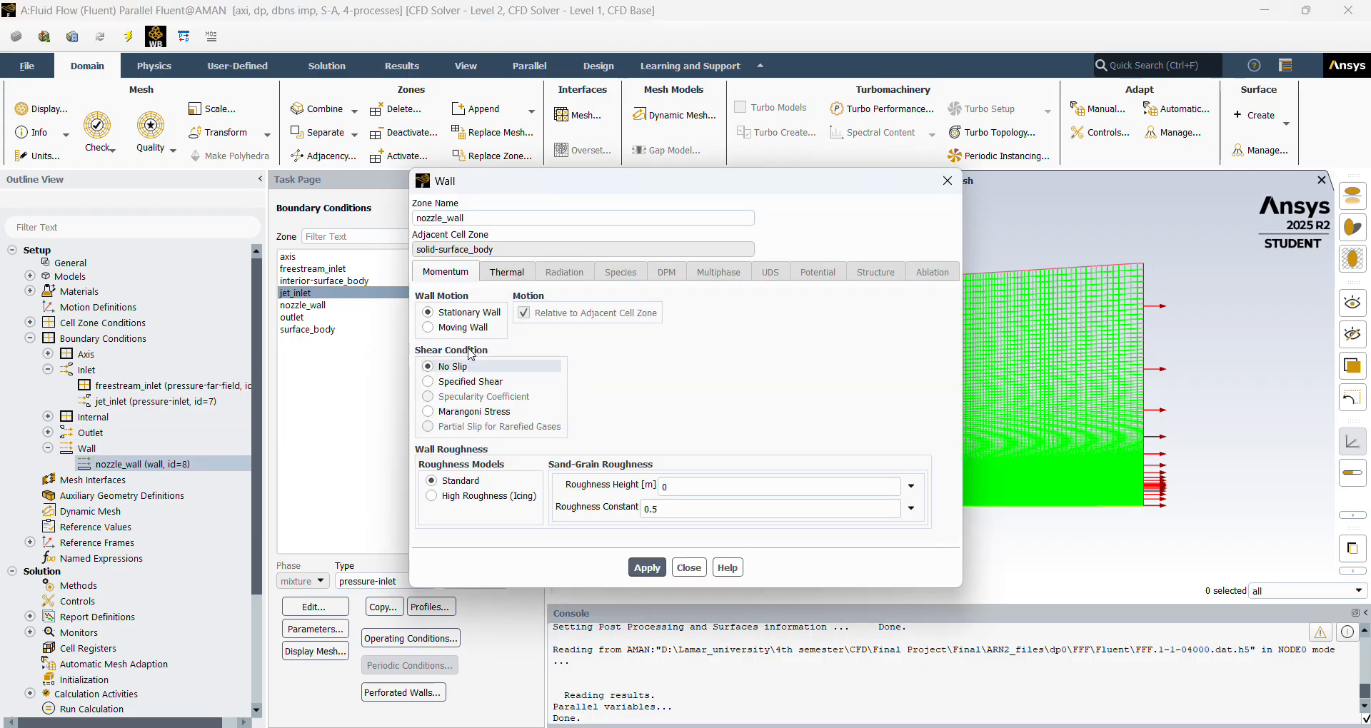
Review the nozzle_wall momentum and thermal conditions, try the Temperature option, consult the wall condition in the turbulence model paper, and close the settings without applying.
left_click_drag(661, 187, 707, 142)
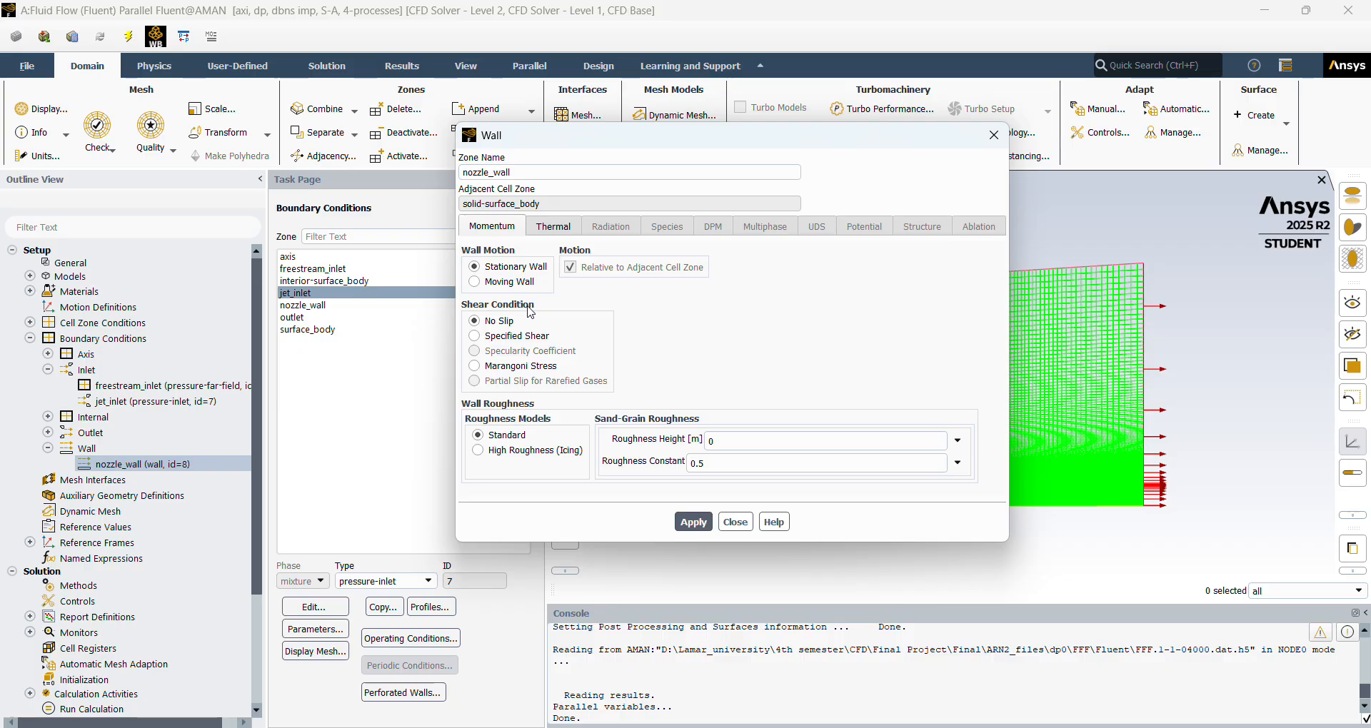
left_click(553, 227)
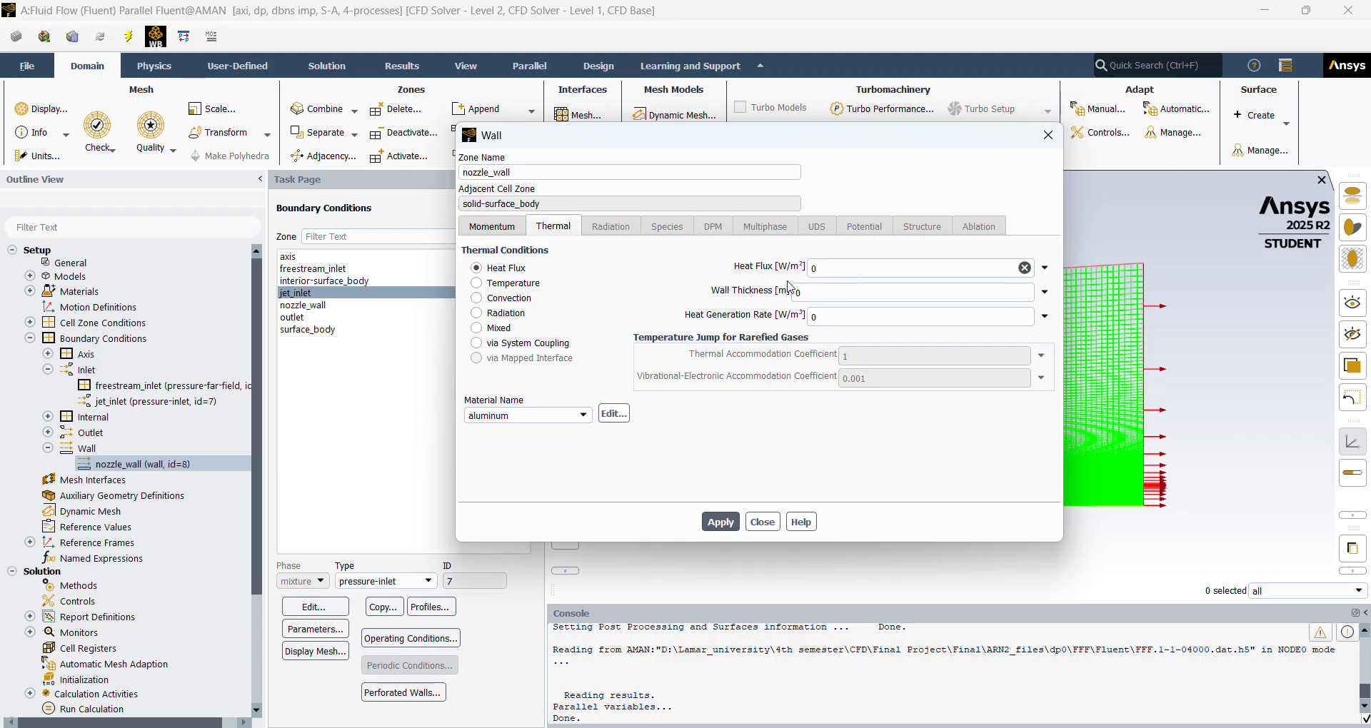
left_click(501, 283)
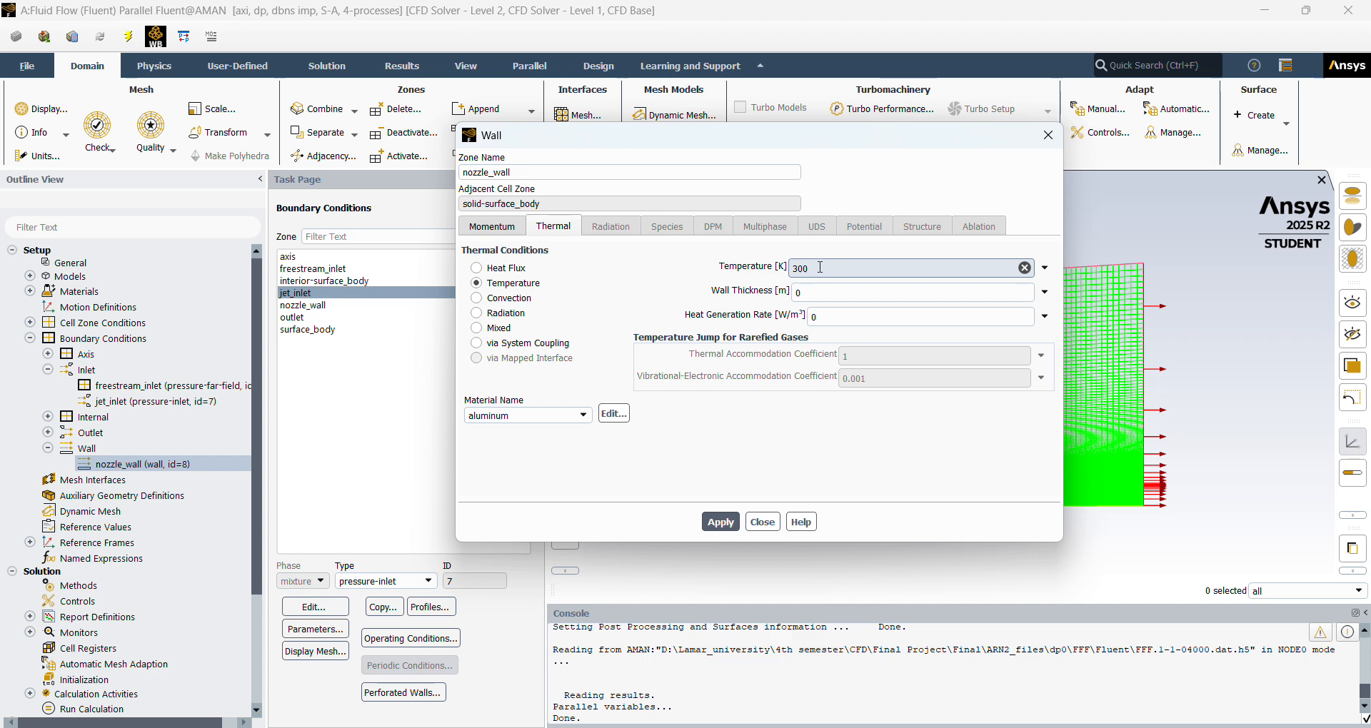
left_click(701, 727)
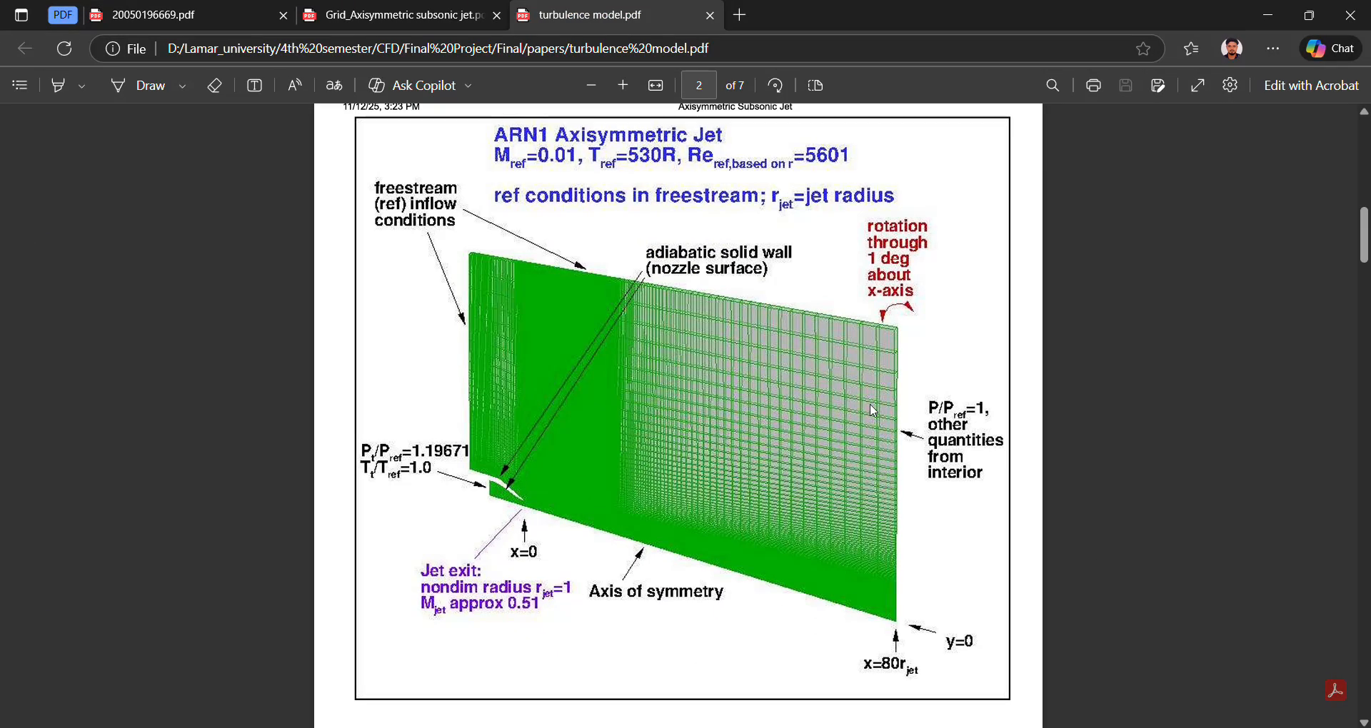
left_click(721, 727)
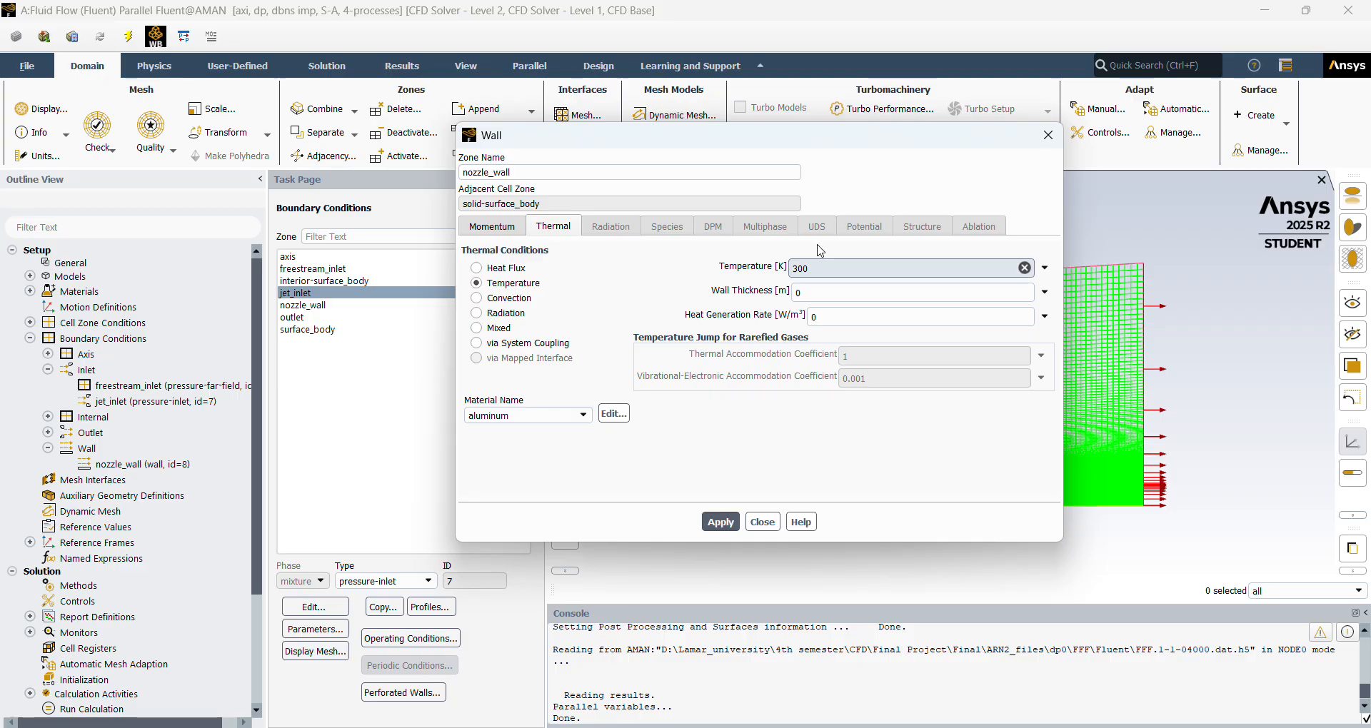
left_click(763, 522)
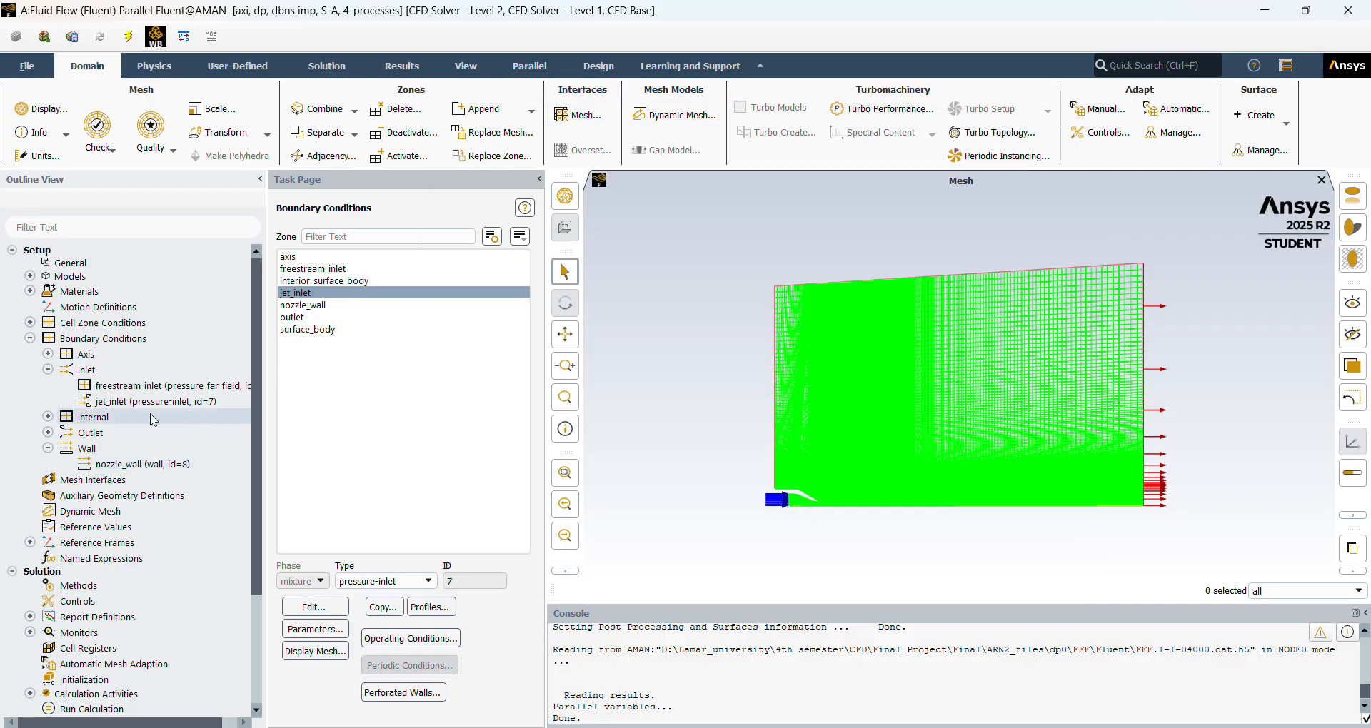
Review the momentum and thermal settings of the freestream_inlet pressure far-field boundary.
left_click(355, 273)
left_click(315, 607)
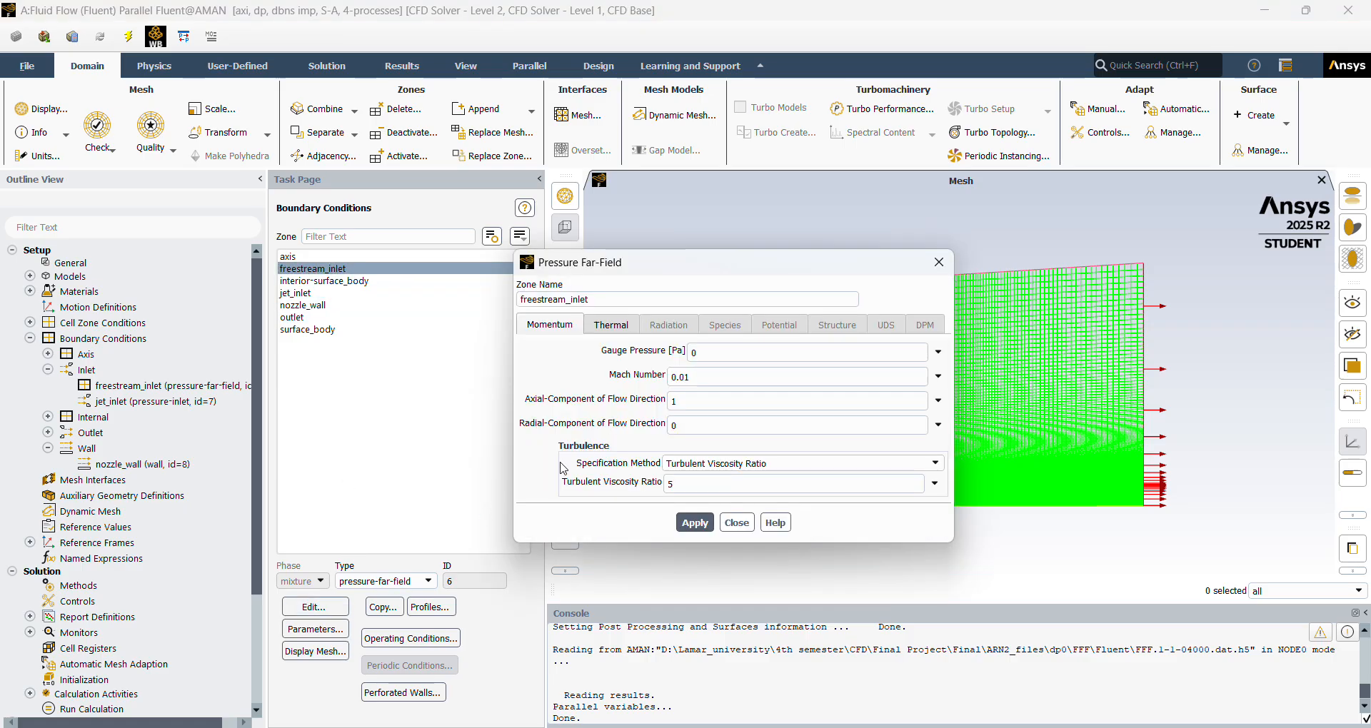
left_click(596, 325)
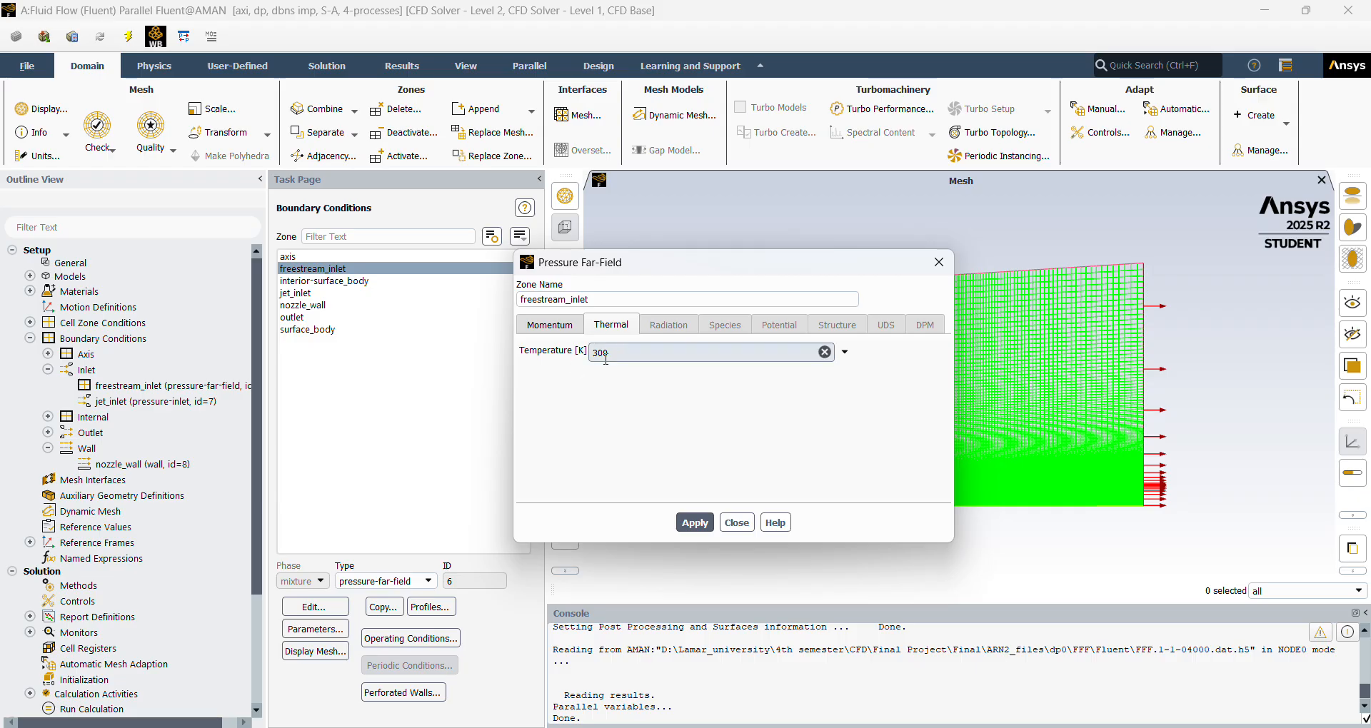
left_click(737, 523)
Review the momentum and thermal settings of the jet_inlet pressure inlet boundary.
left_click(362, 294)
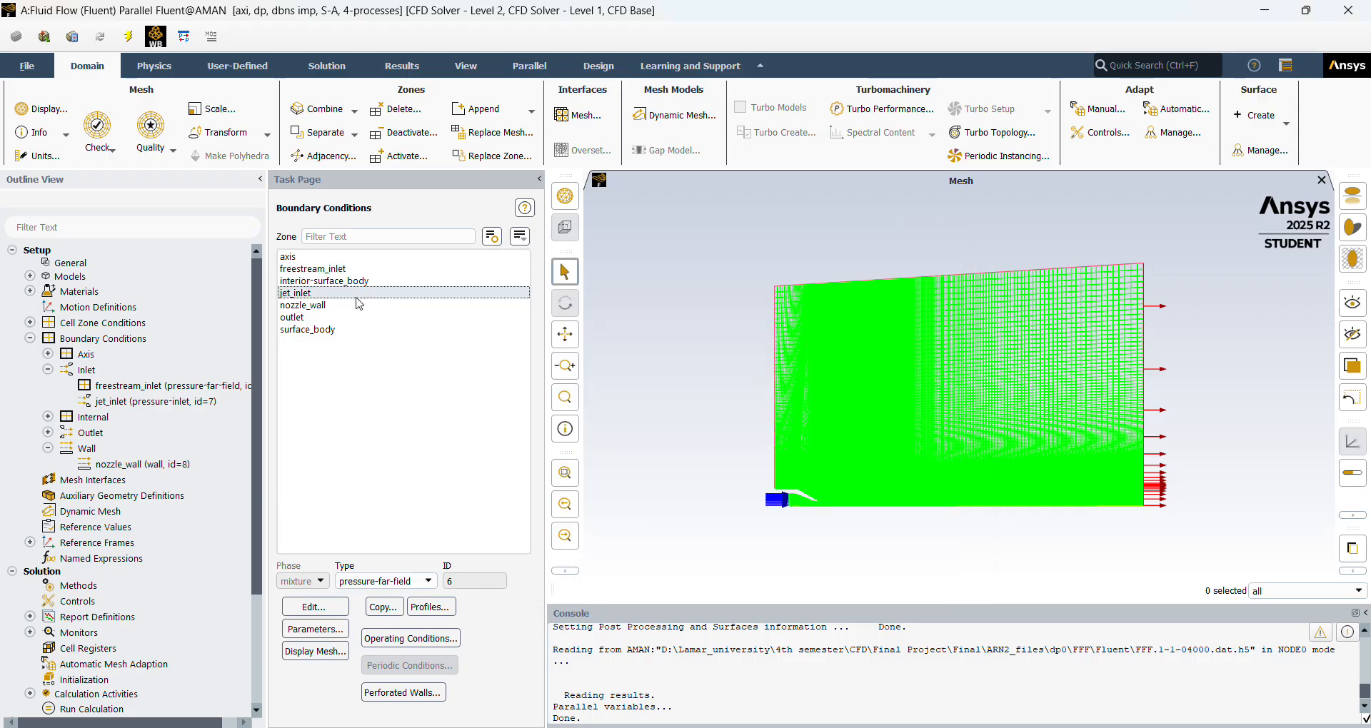
left_click(331, 610)
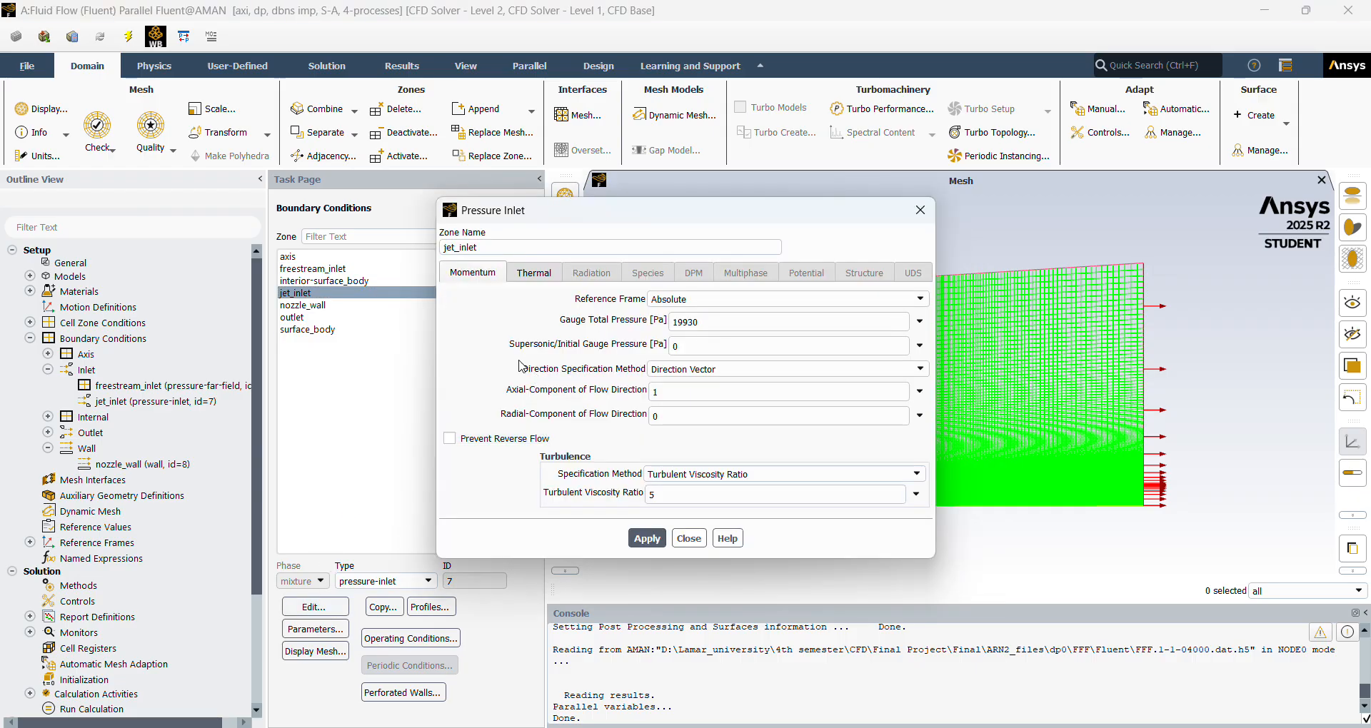
left_click(540, 273)
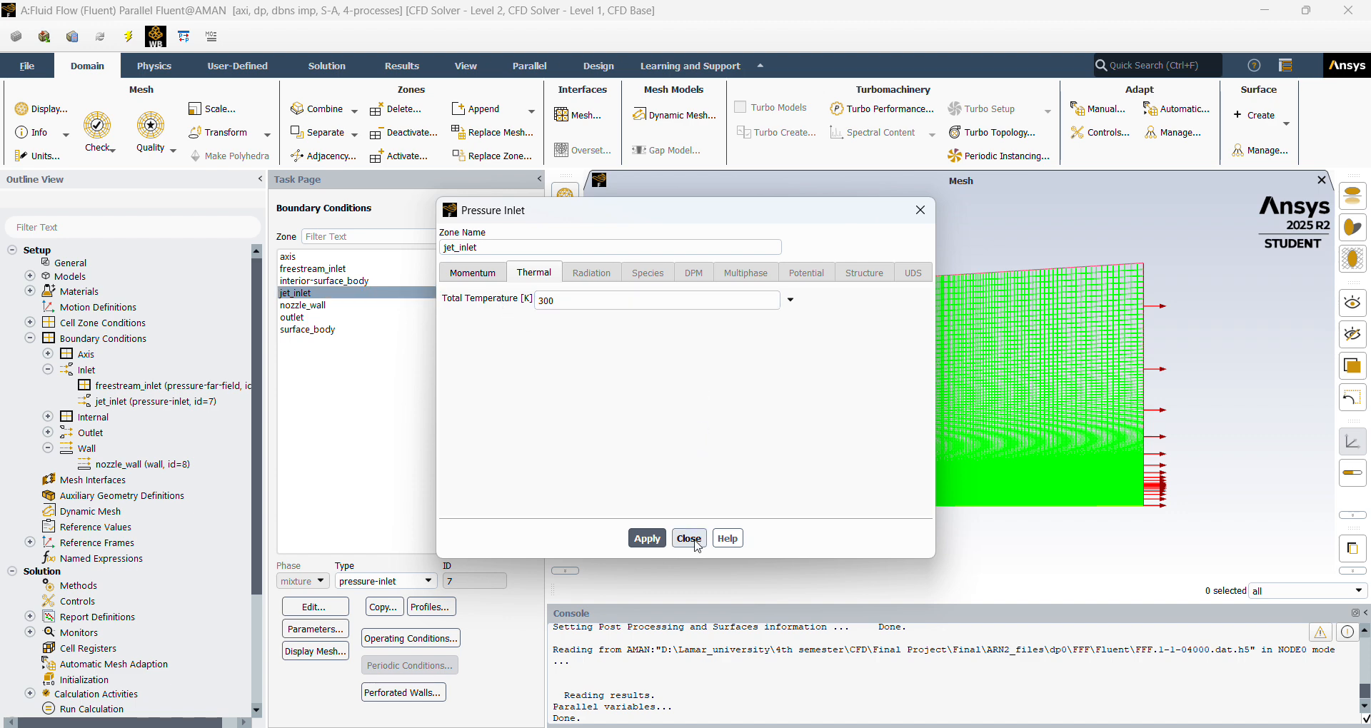
left_click(689, 539)
Review the solution methods and initialize the solution with Hybrid Initialization.
left_click(30, 339)
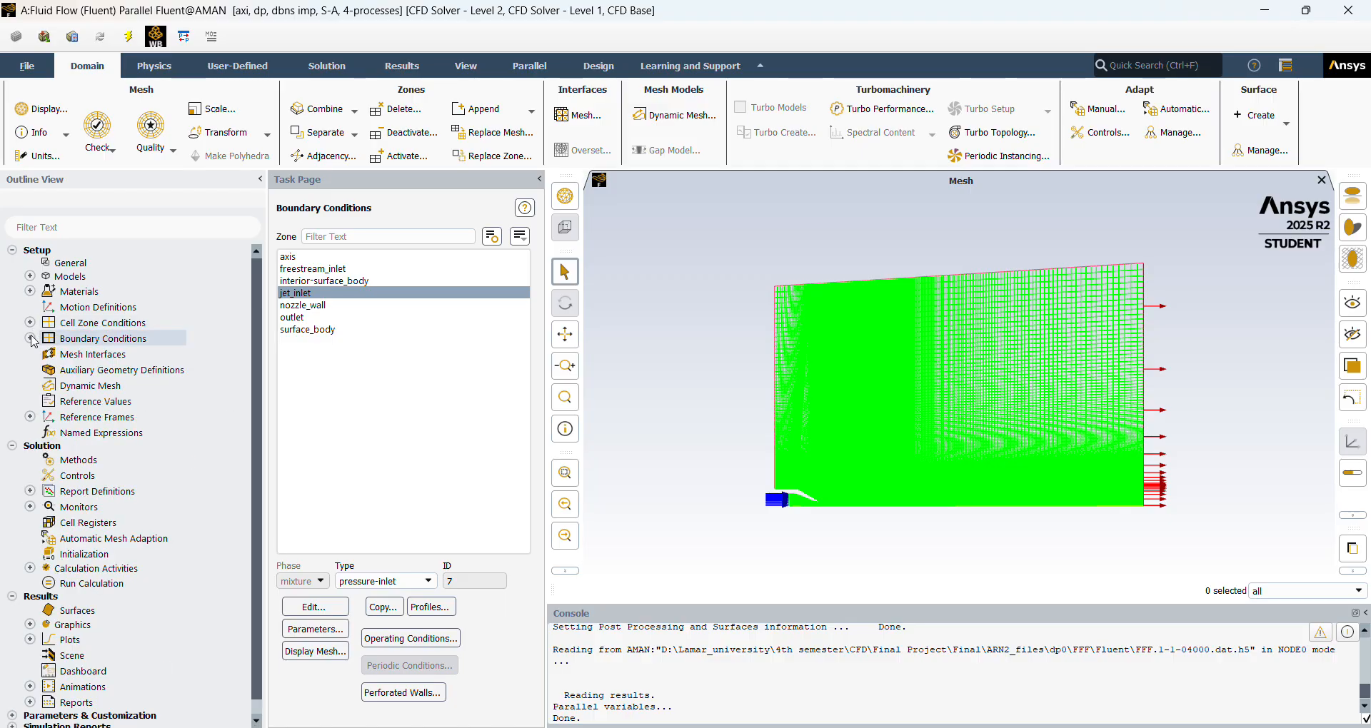
left_click(79, 460)
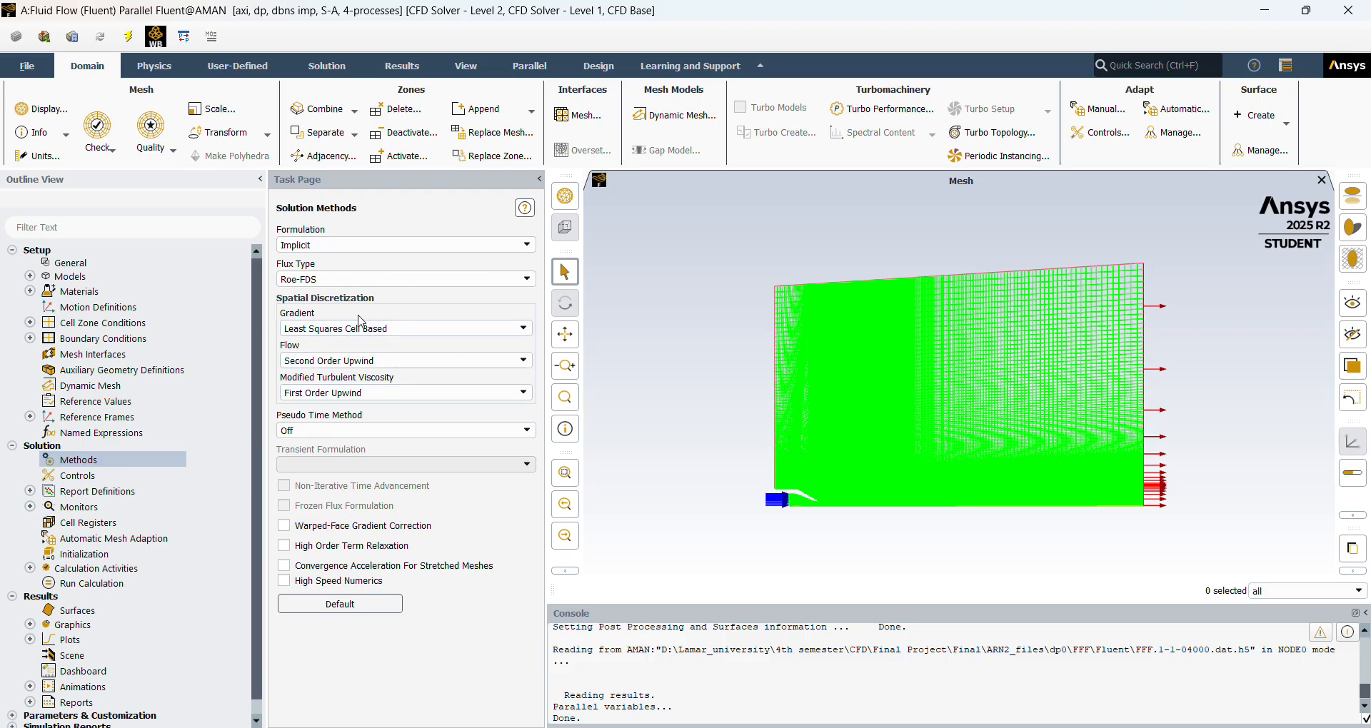
left_click(109, 555)
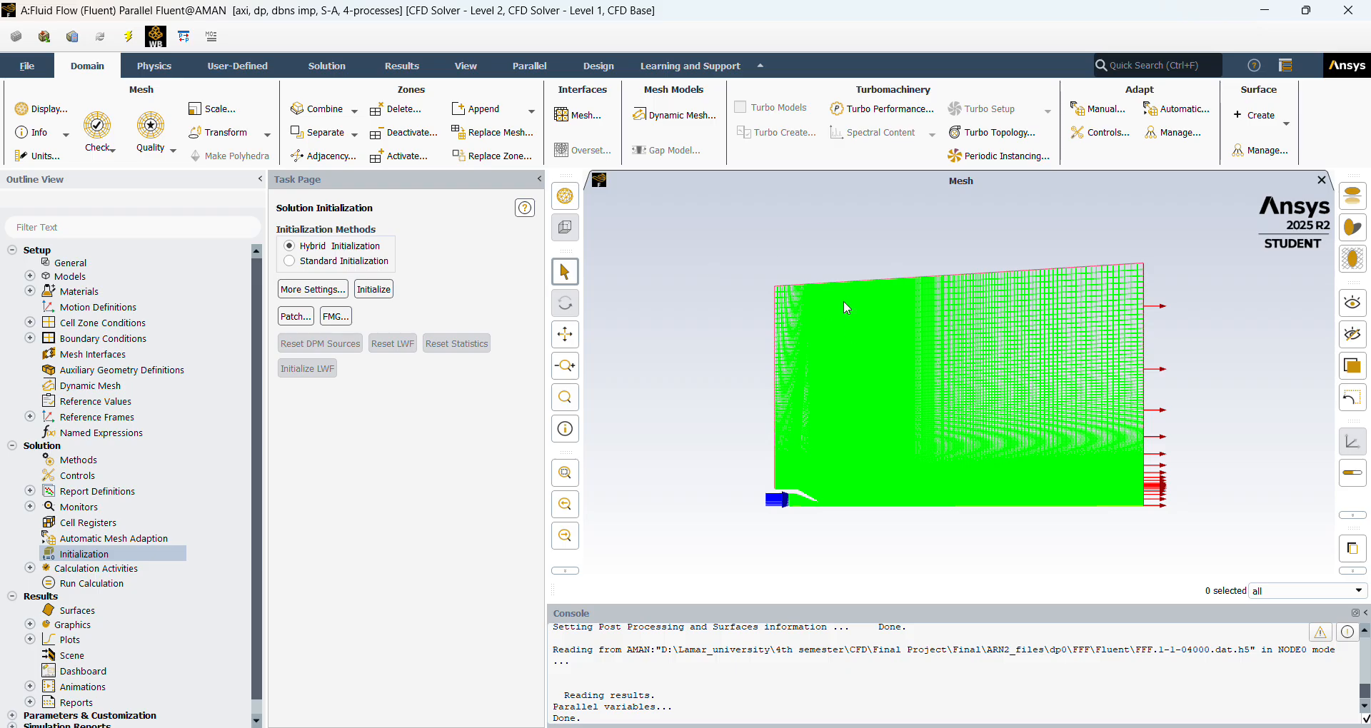
left_click(385, 291)
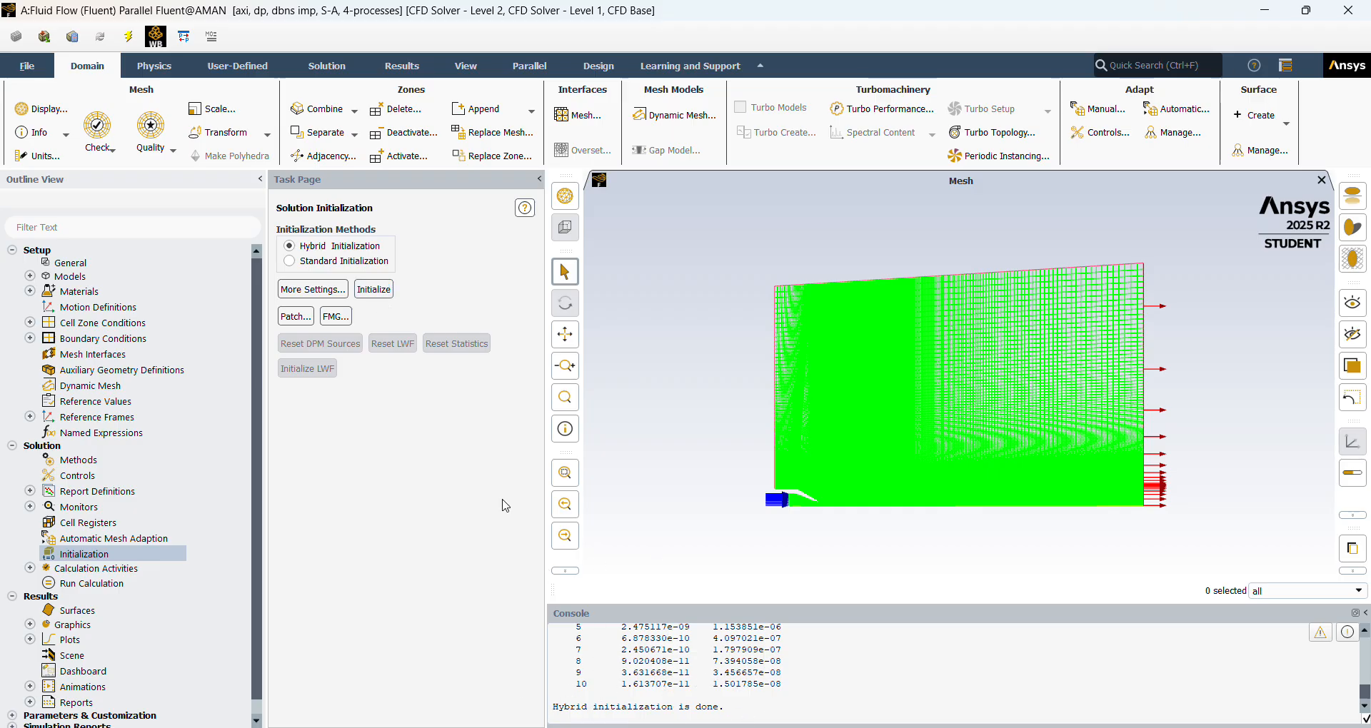
Review the run calculation parameters and calculation activities, and locate the existing contour-1 plot among the results graphics.
left_click(78, 584)
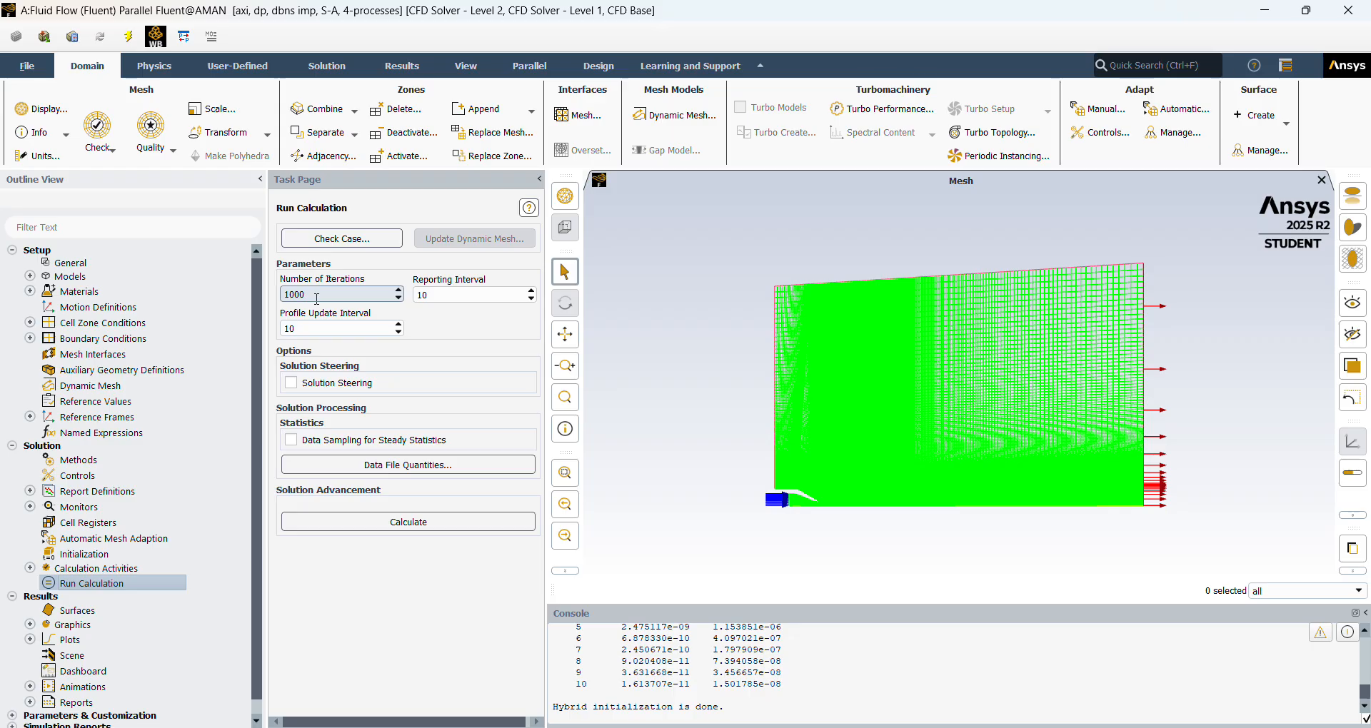
left_click(29, 568)
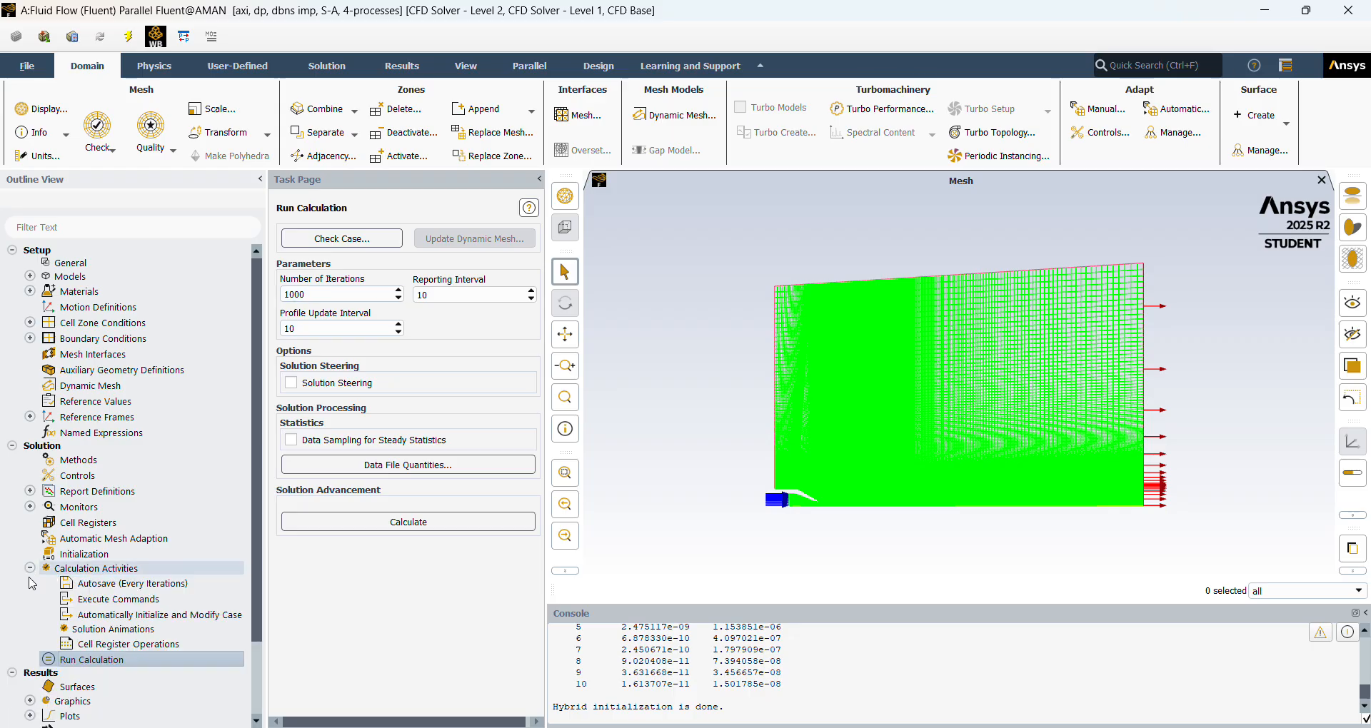
scroll(36, 689, "down", 2)
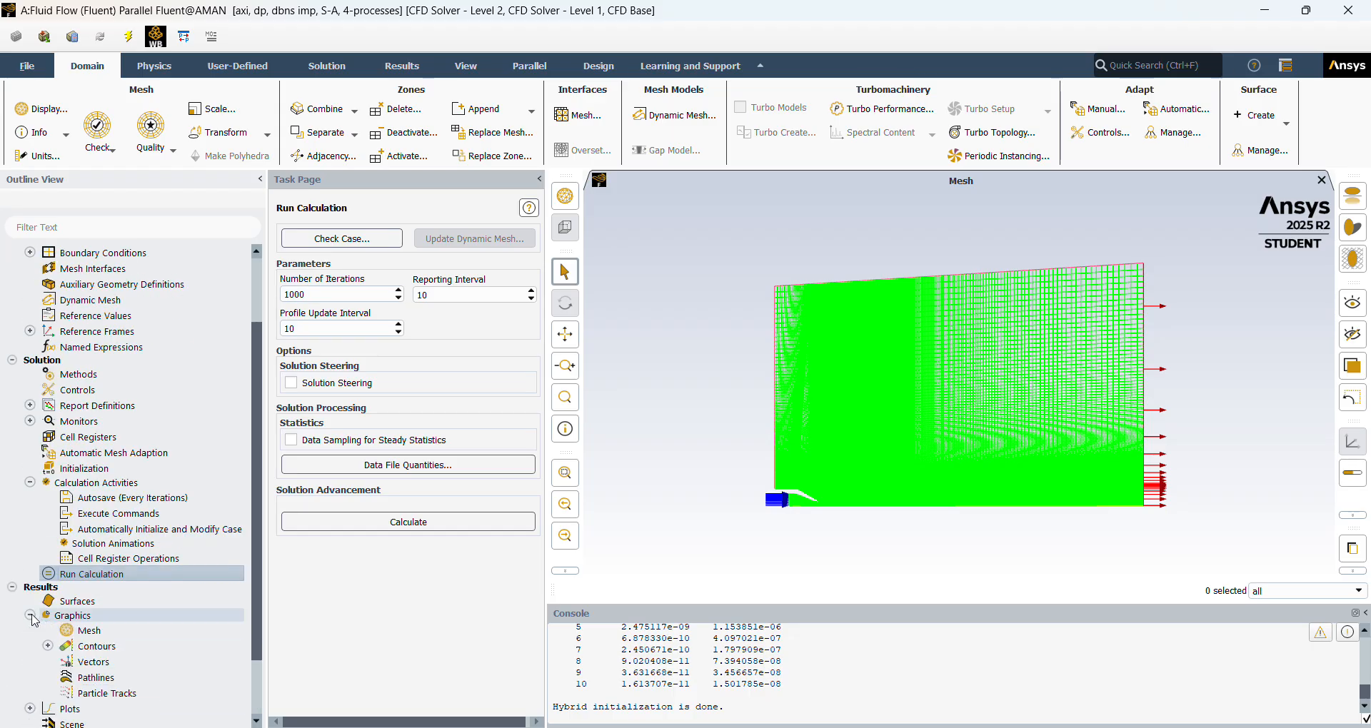
left_click(30, 616)
left_click(47, 647)
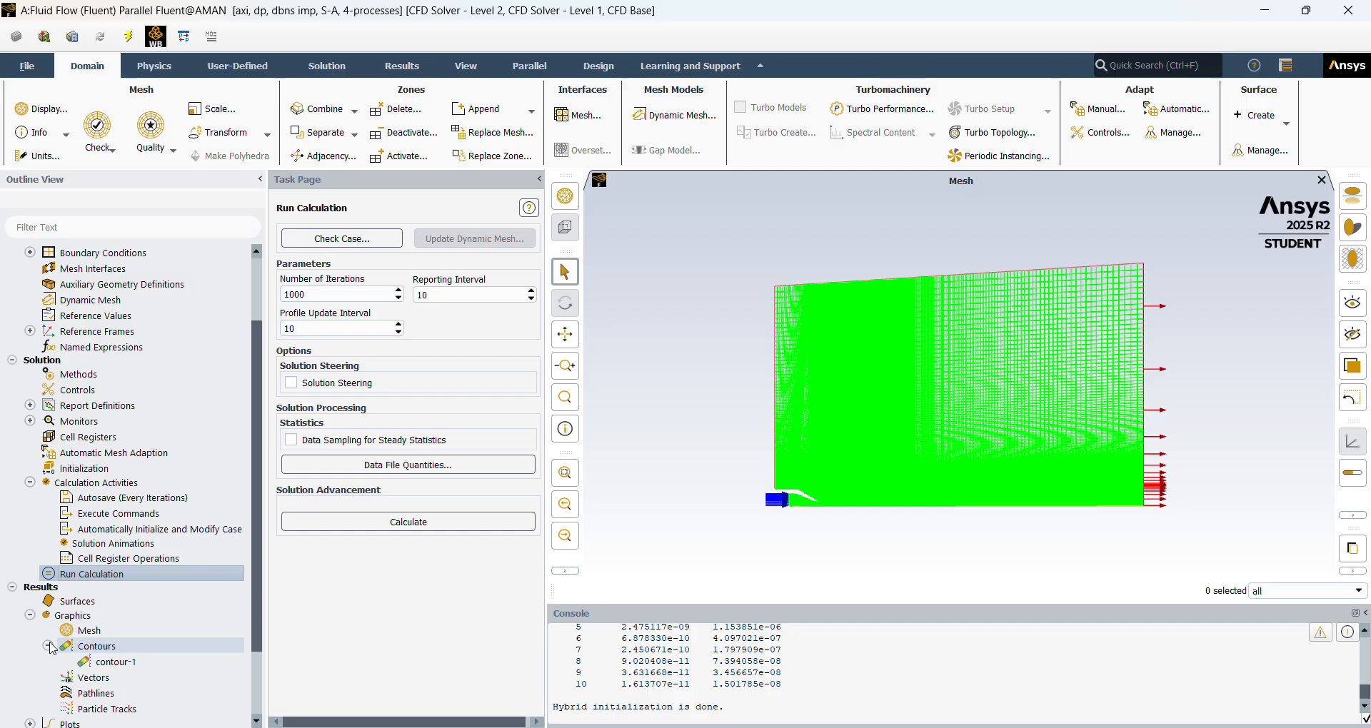
left_click(132, 662)
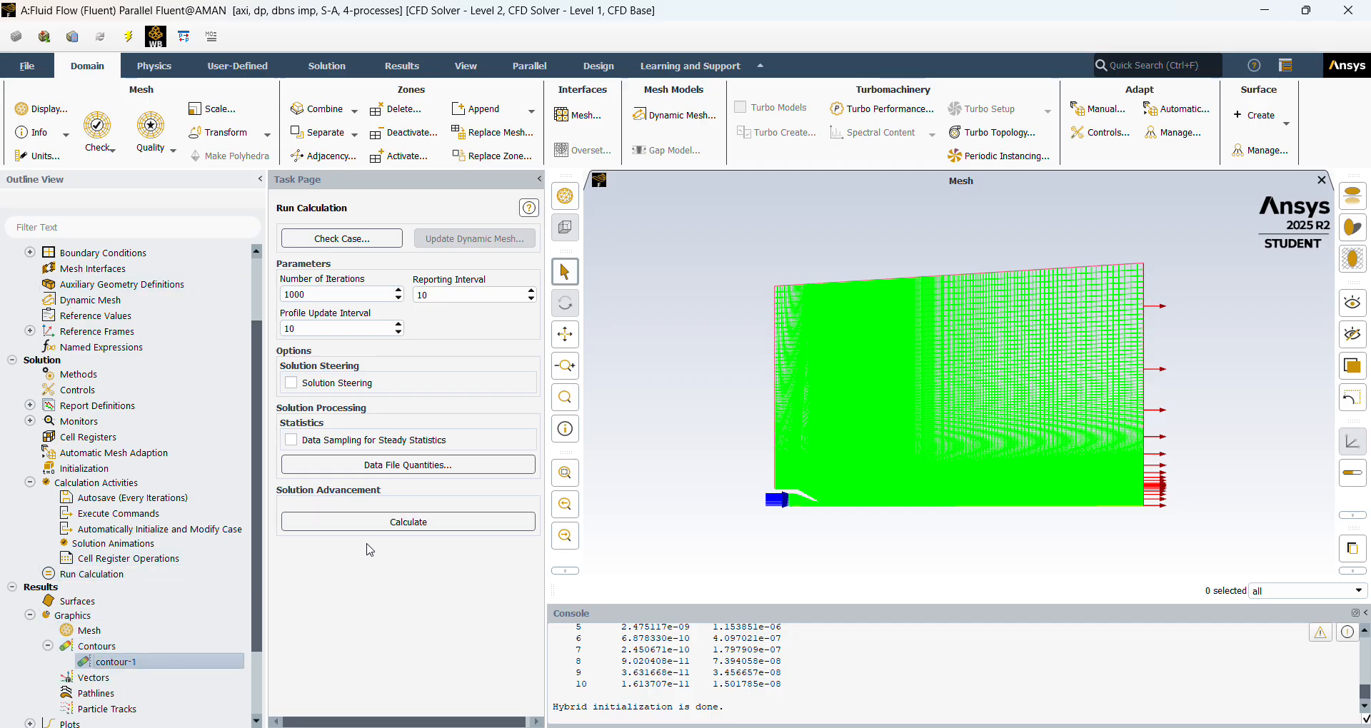
left_click(47, 647)
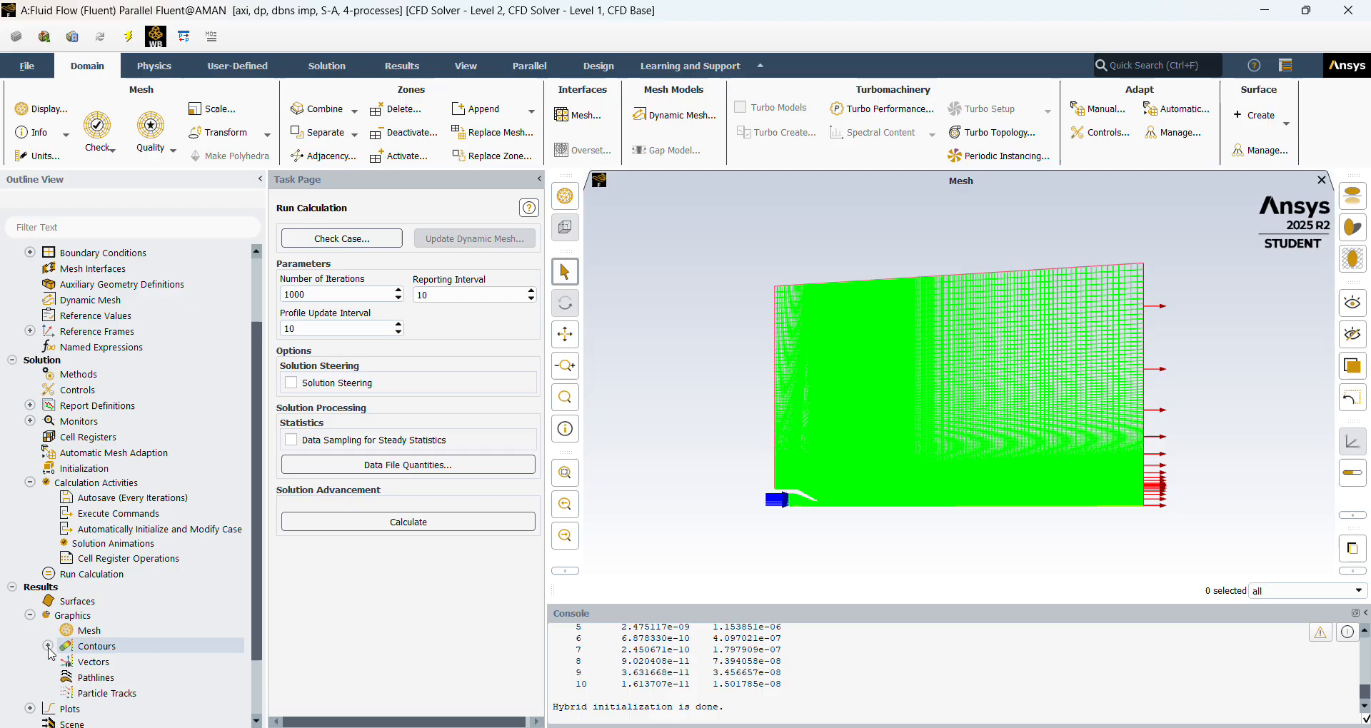
left_click(29, 616)
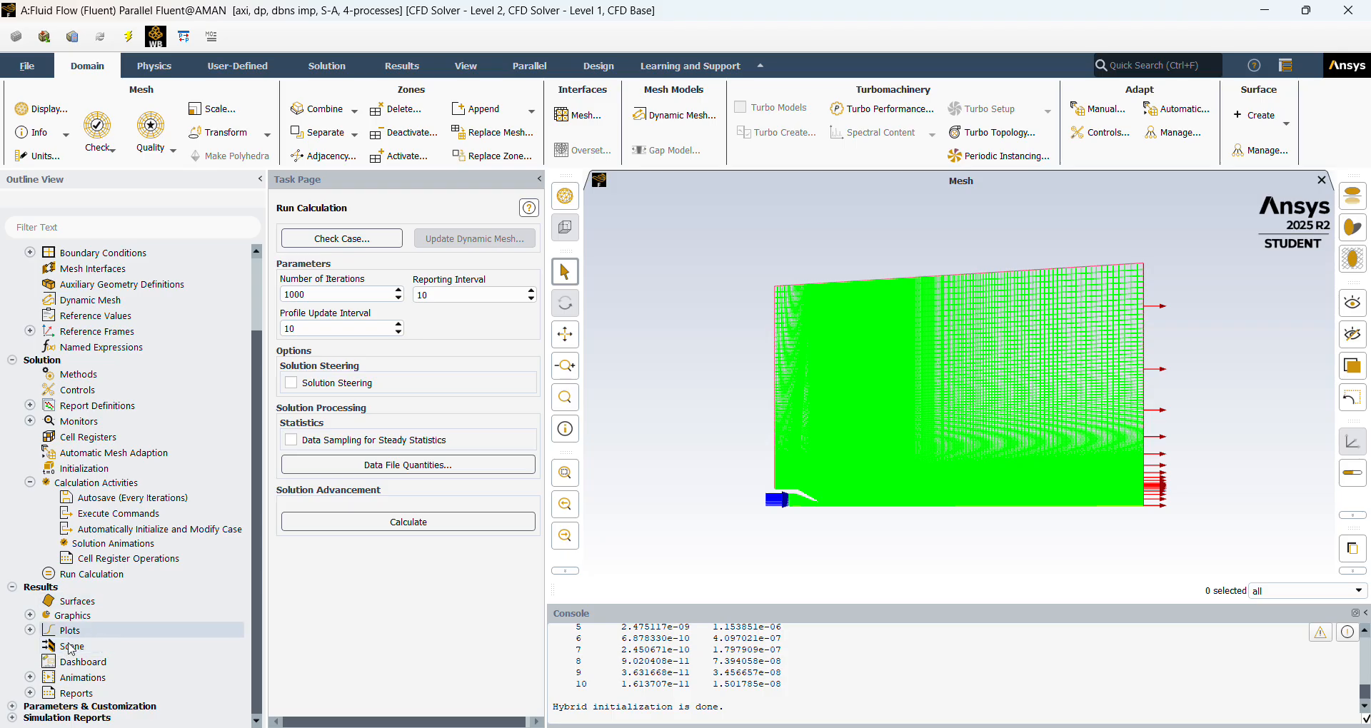
Display contour-1 as filled Velocity Magnitude contours on solid-surface_body and close the contour settings.
left_click(30, 616)
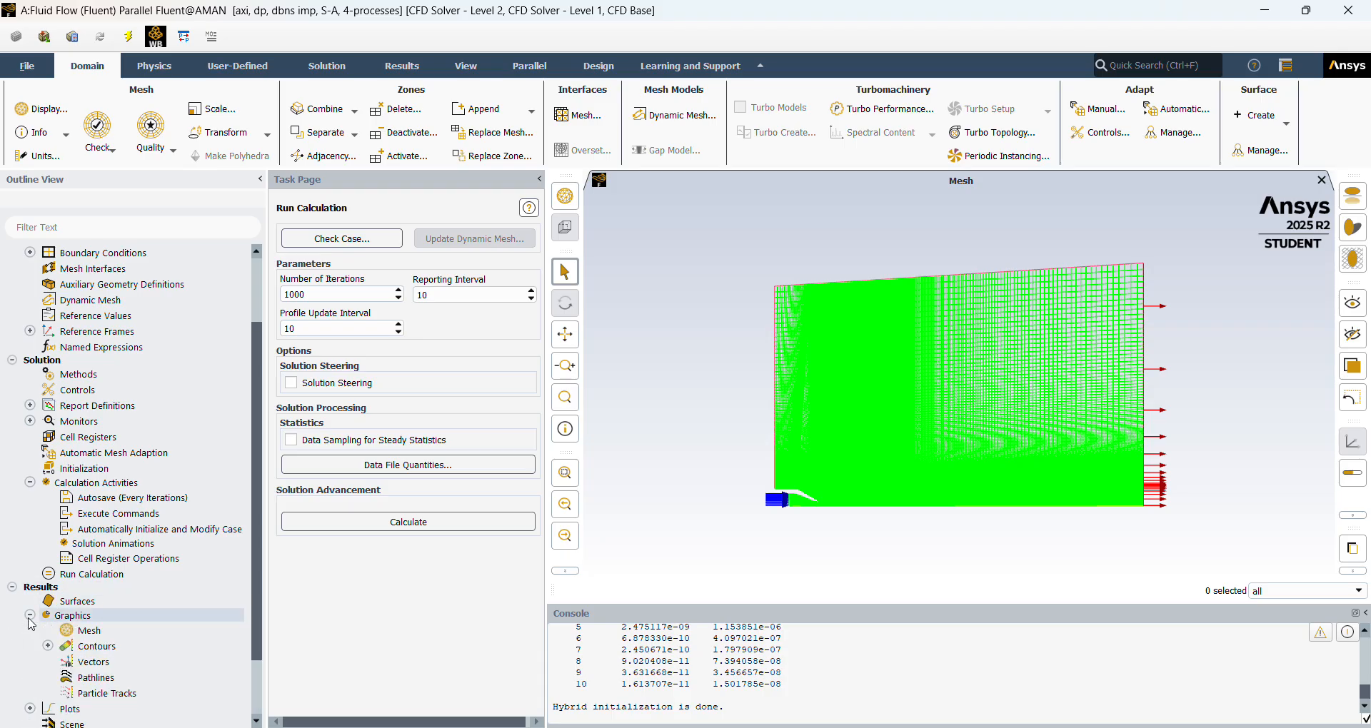
double_click(63, 647)
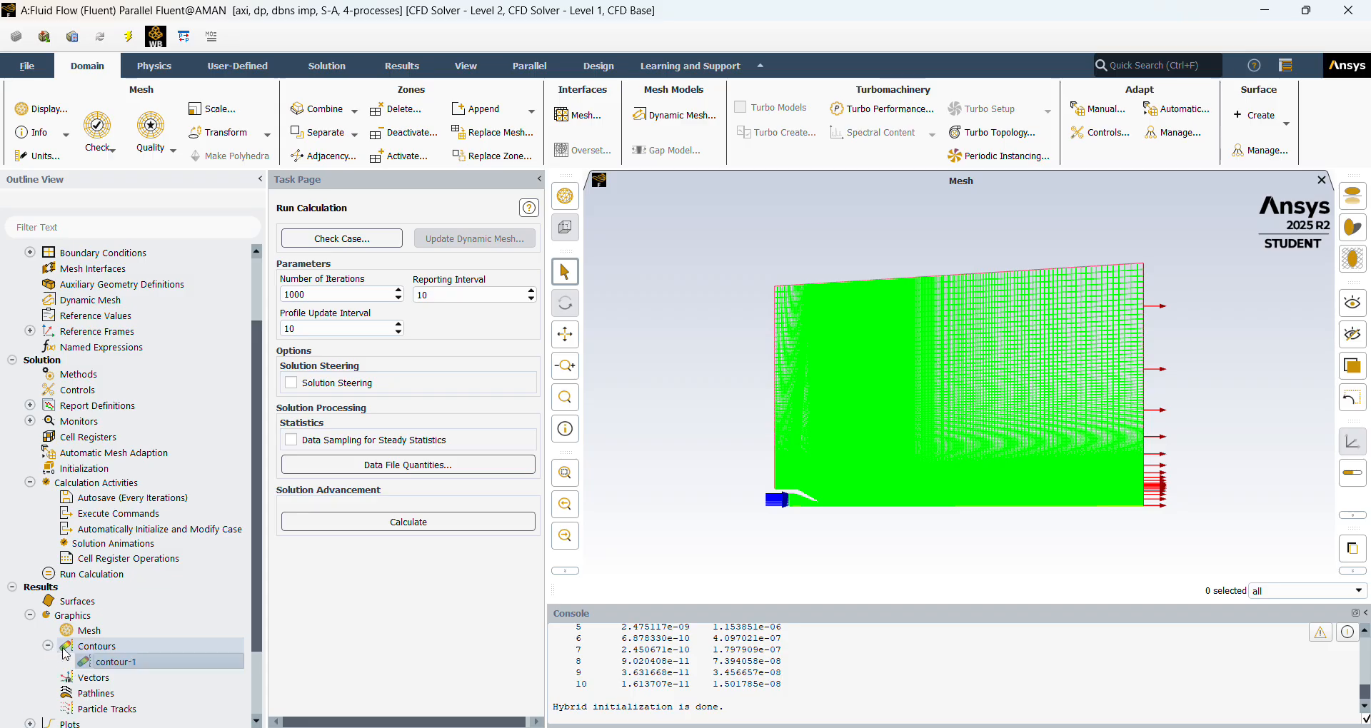
double_click(114, 657)
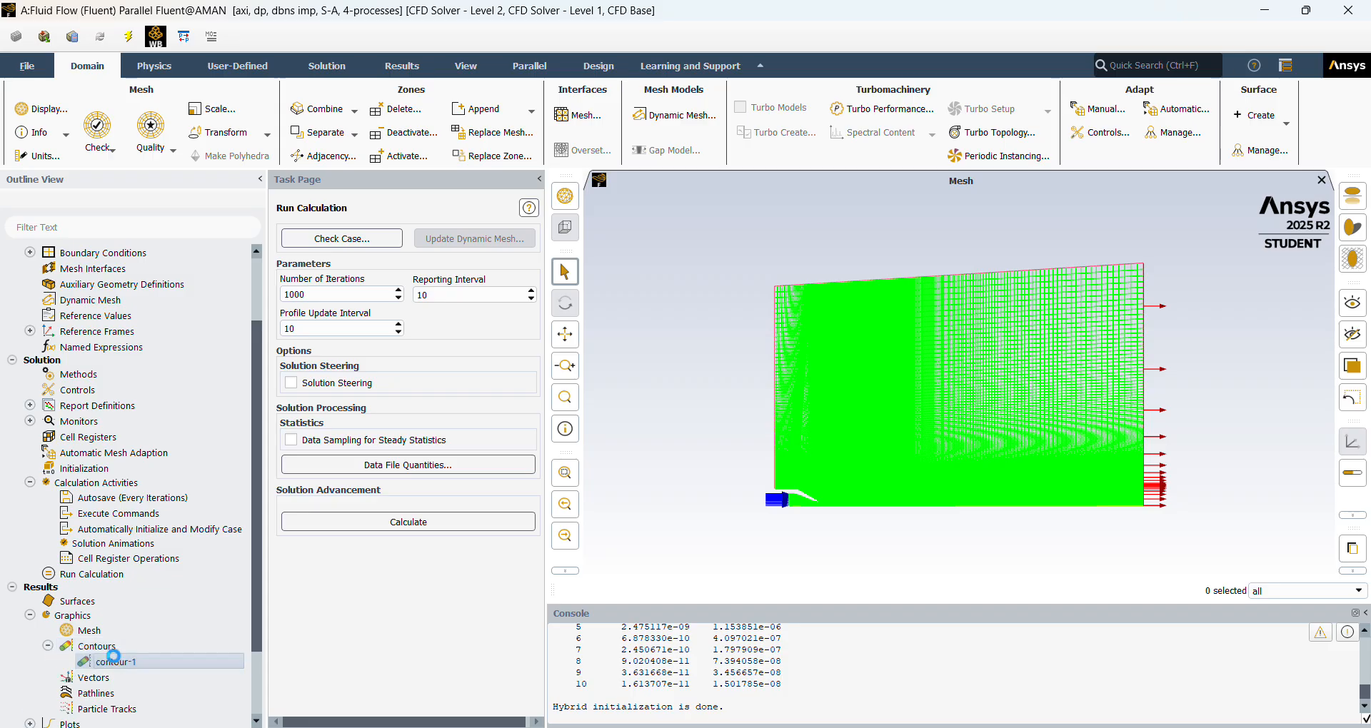
left_click_drag(696, 185, 465, 174)
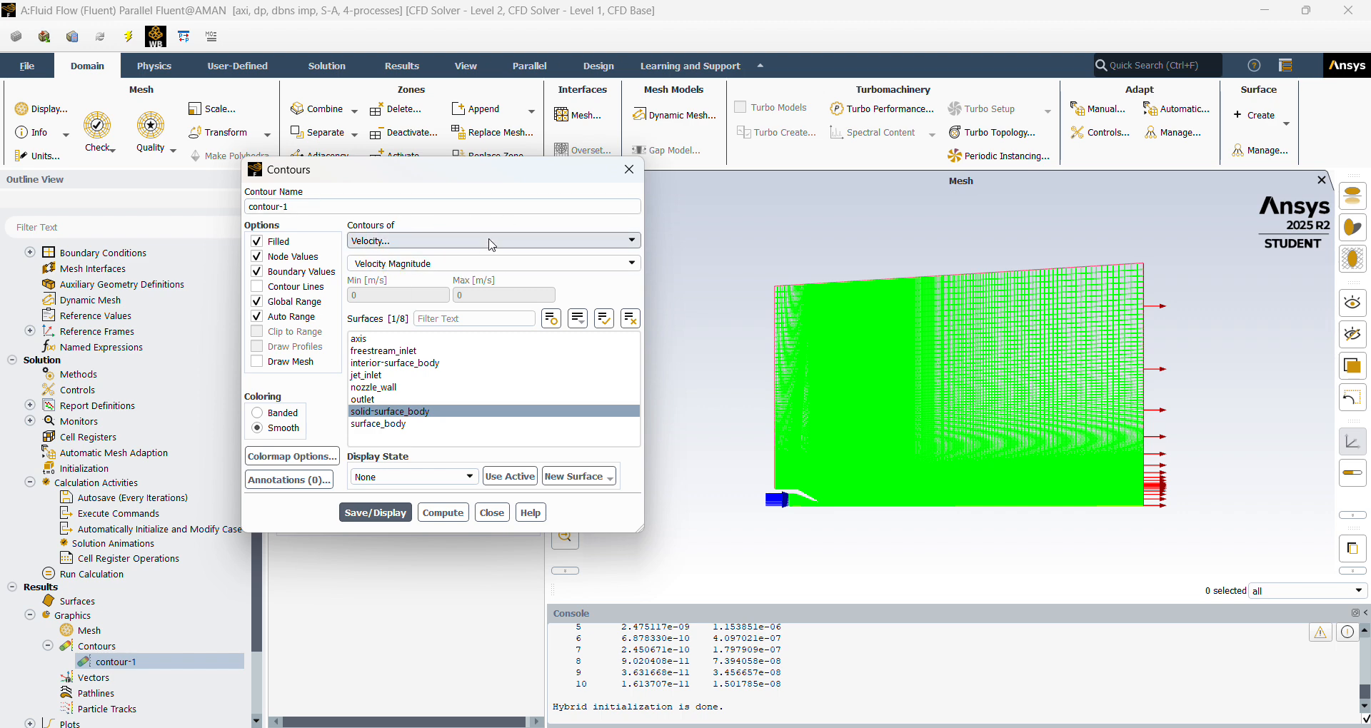
left_click(515, 241)
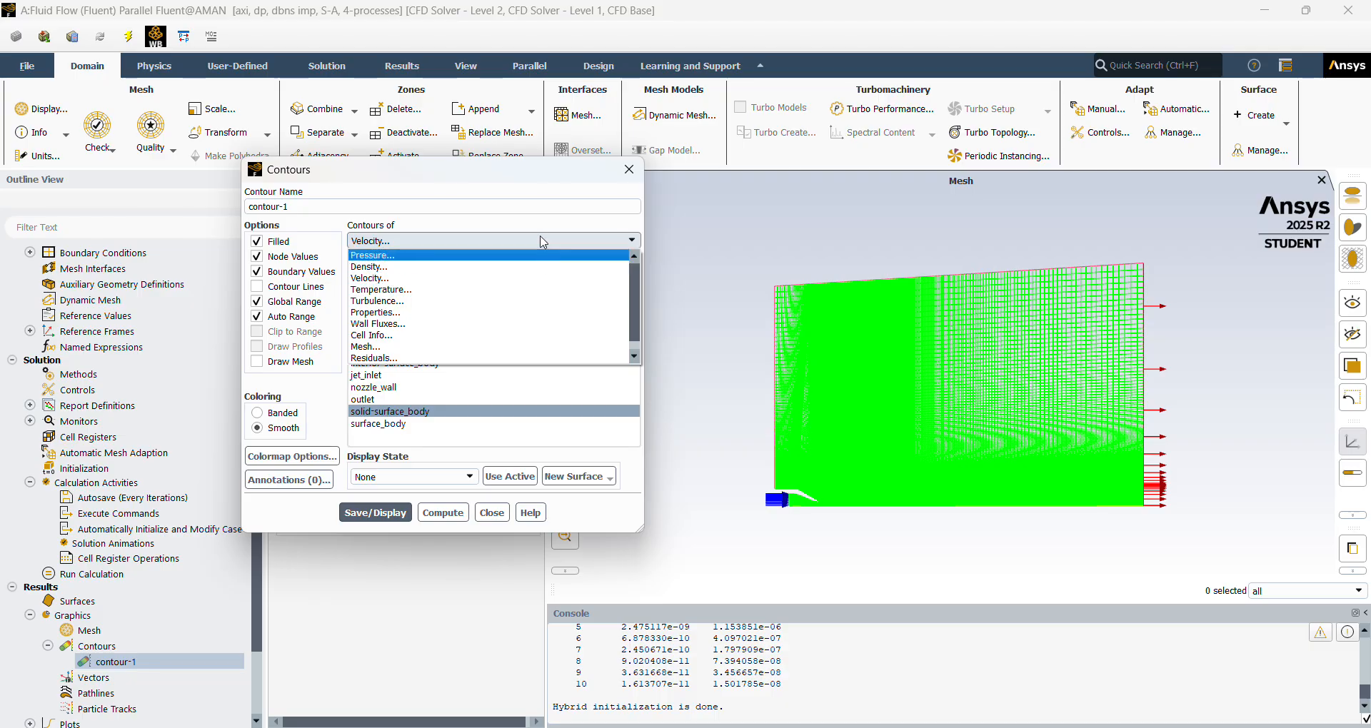
left_click(457, 278)
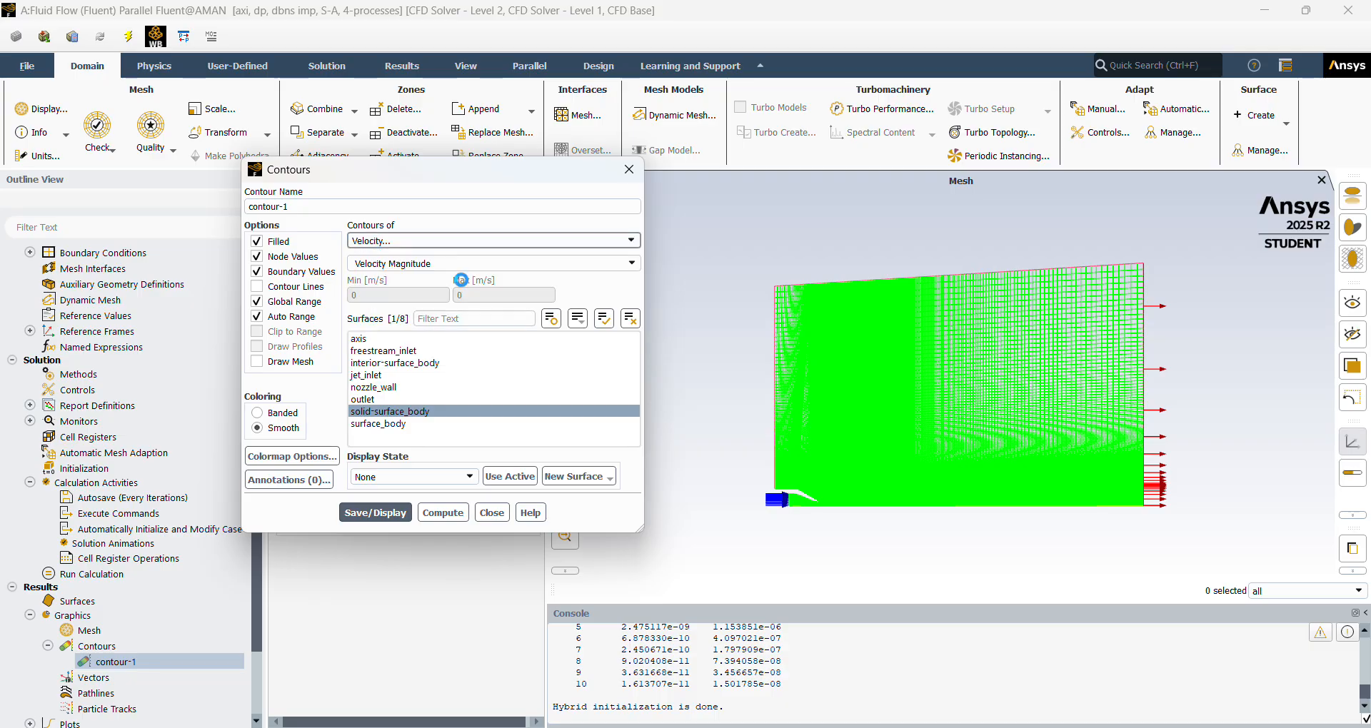
left_click(376, 512)
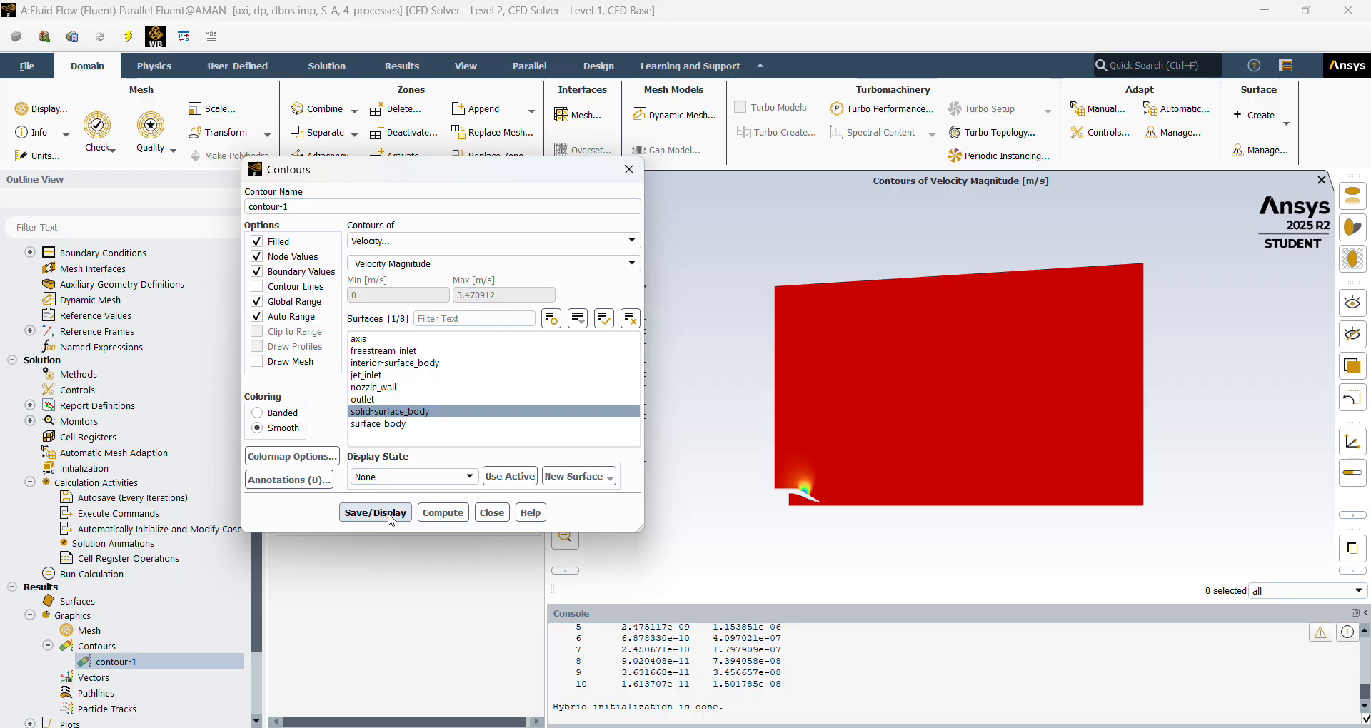
left_click(492, 514)
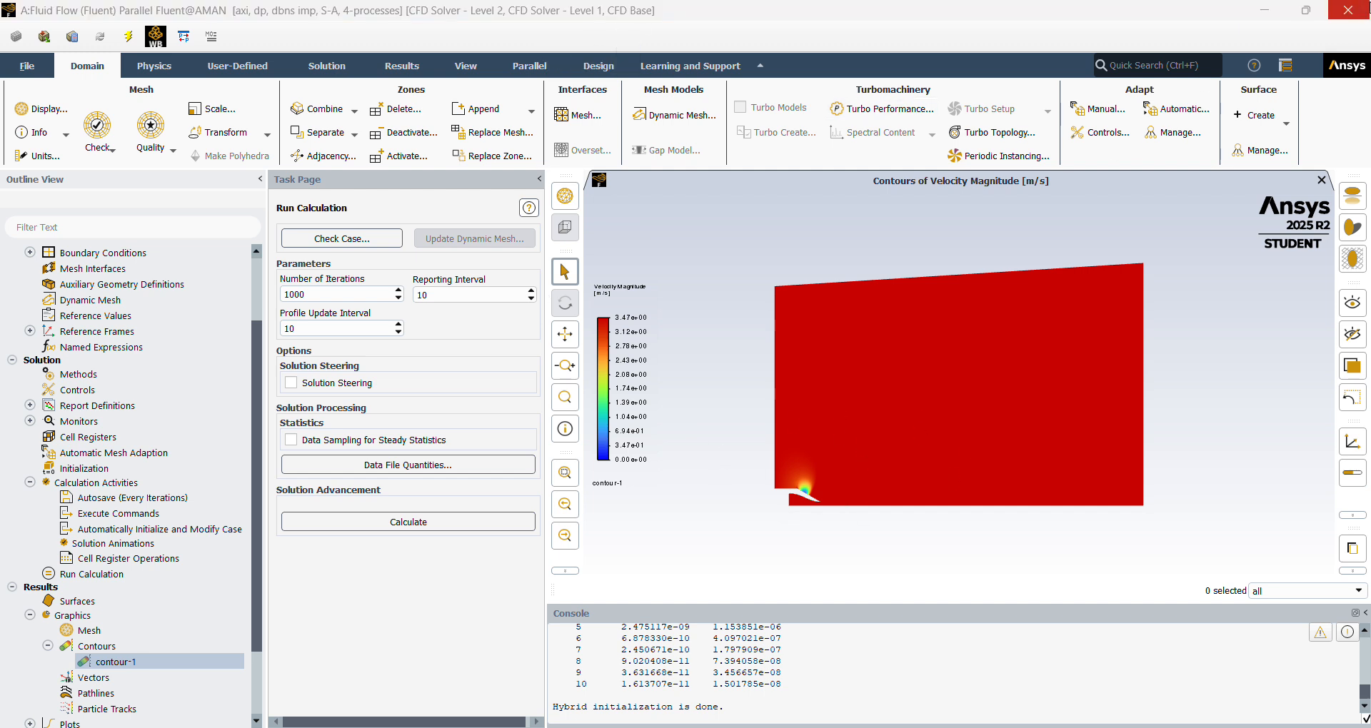
Quit Fluent, return to the ARN2 project in Workbench, and select the Solution cell of Fluid Flow system A.
left_click(1361, 13)
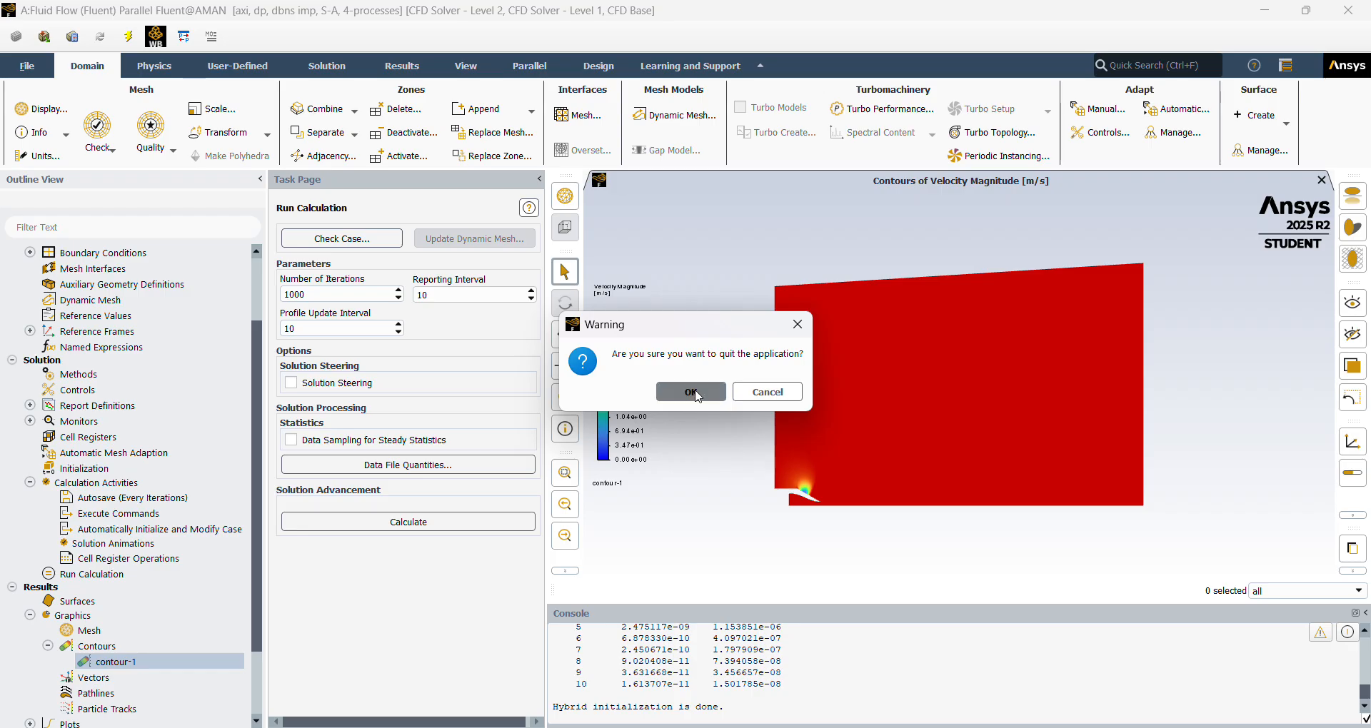
left_click(692, 393)
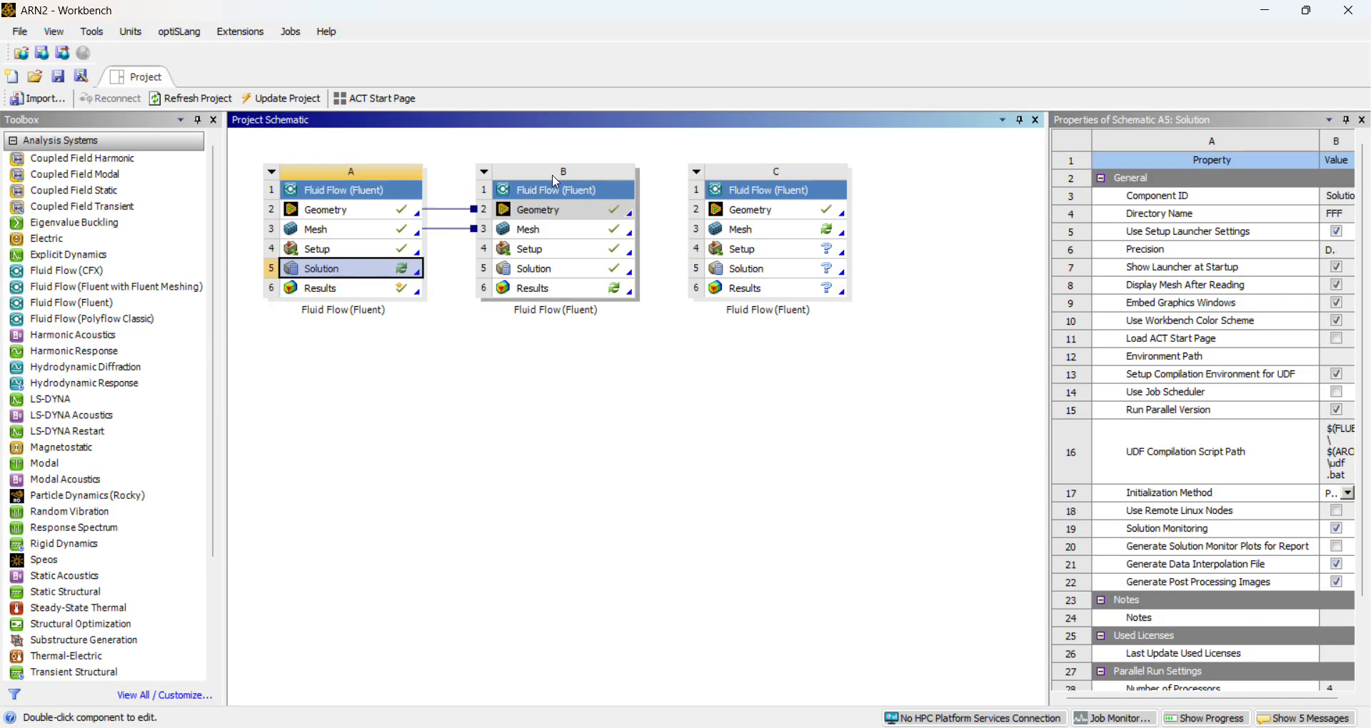
left_click(590, 31)
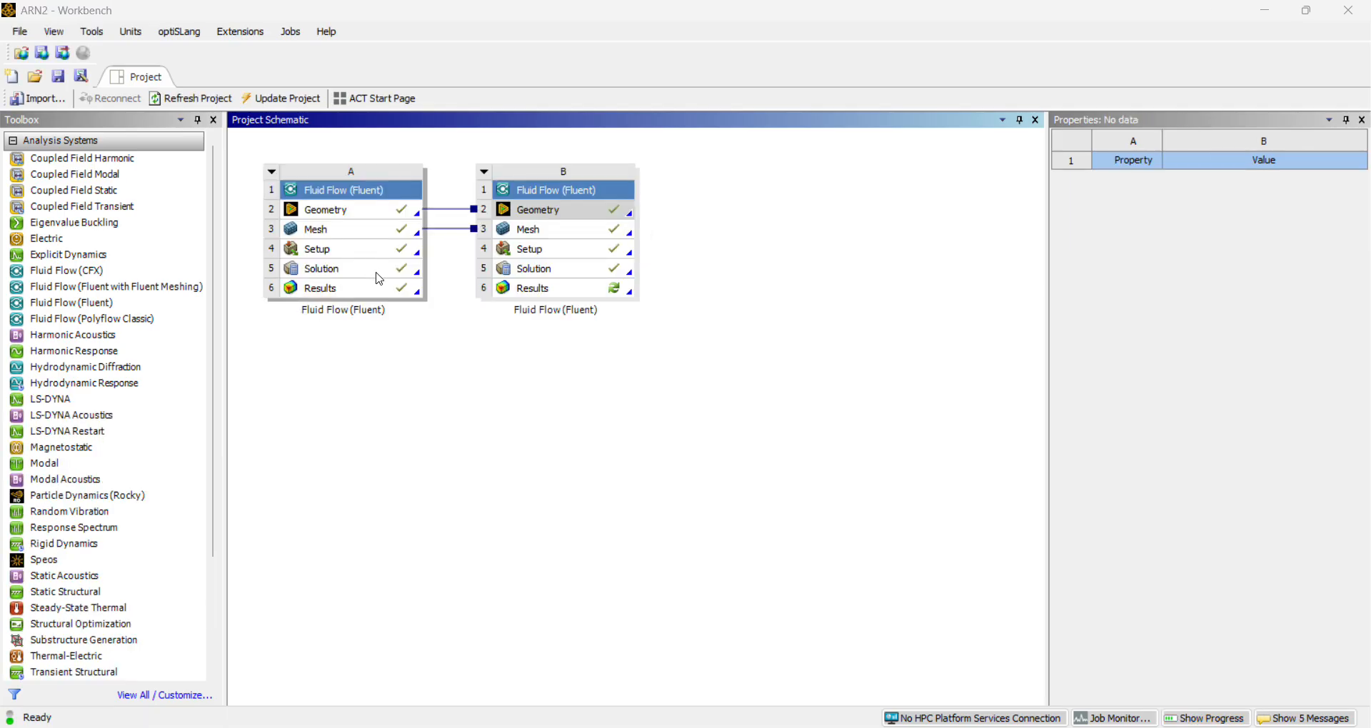
left_click(387, 279)
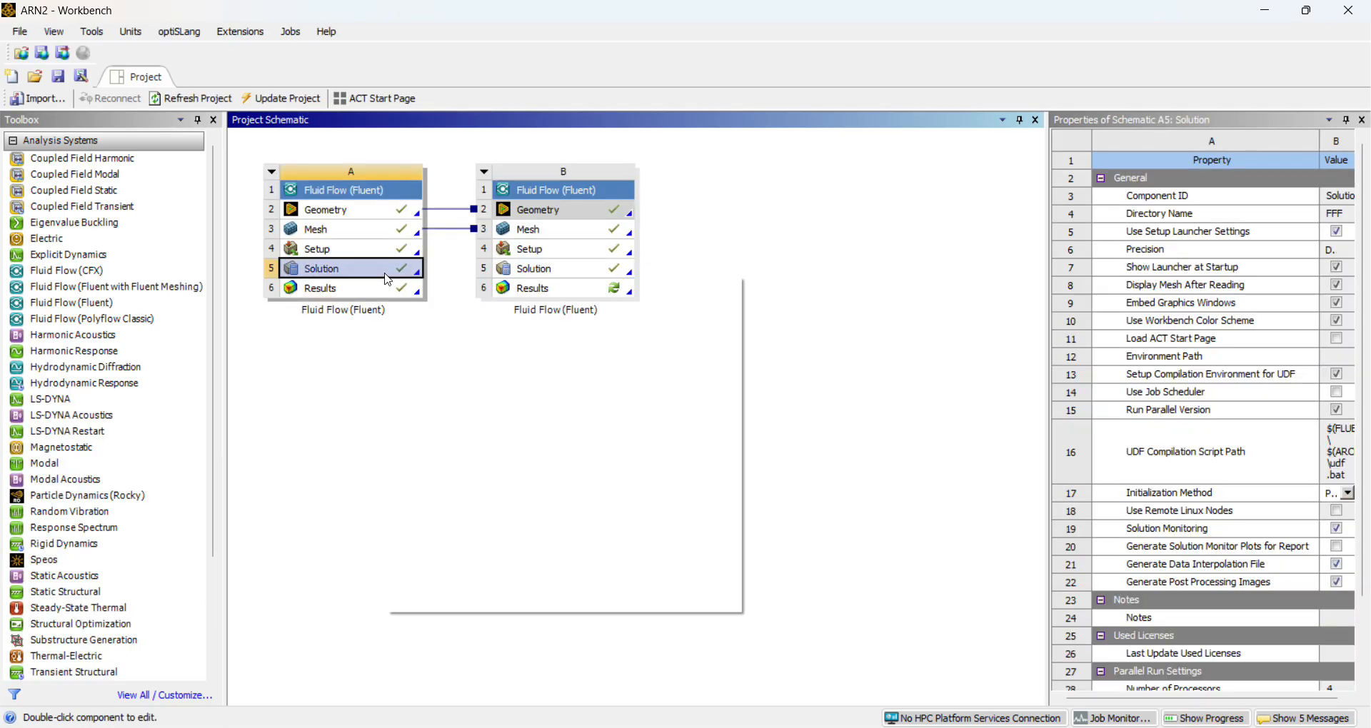
Open the Solution of Fluid Flow system A in Fluent and show its run calculation settings.
right_click(388, 279)
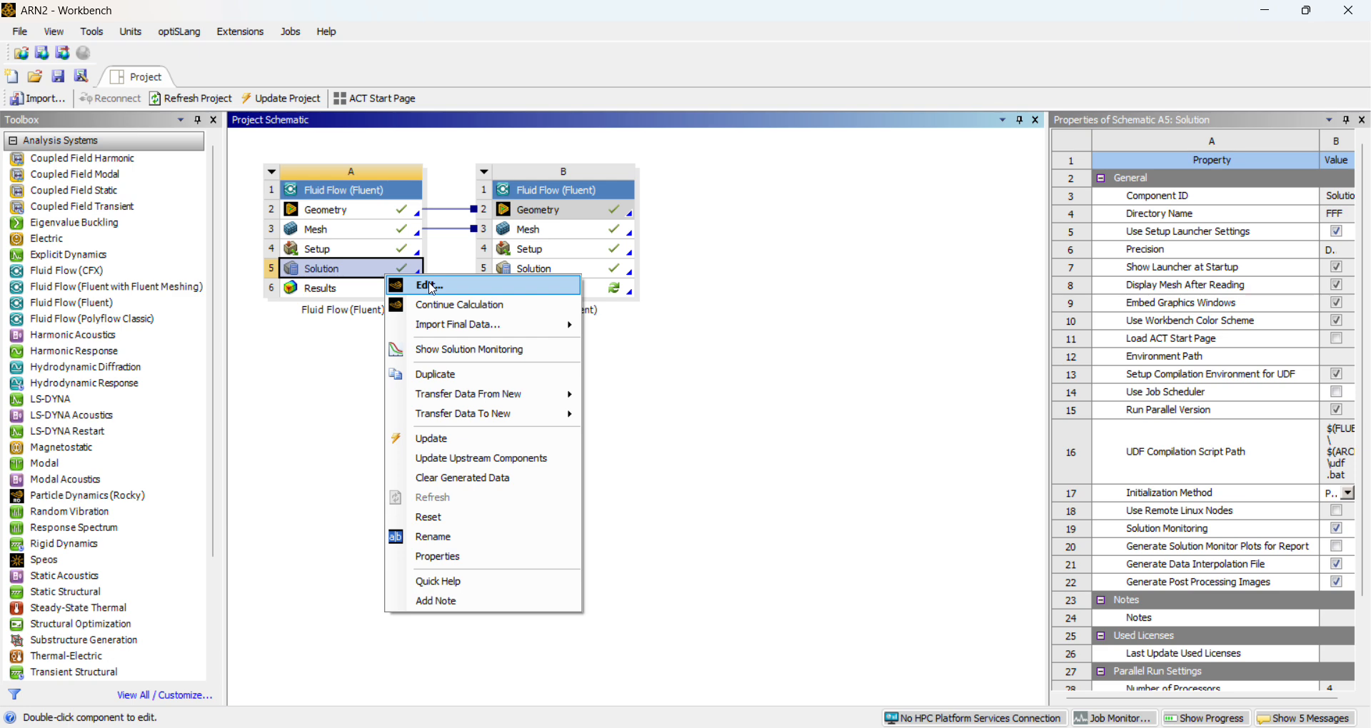
left_click(431, 286)
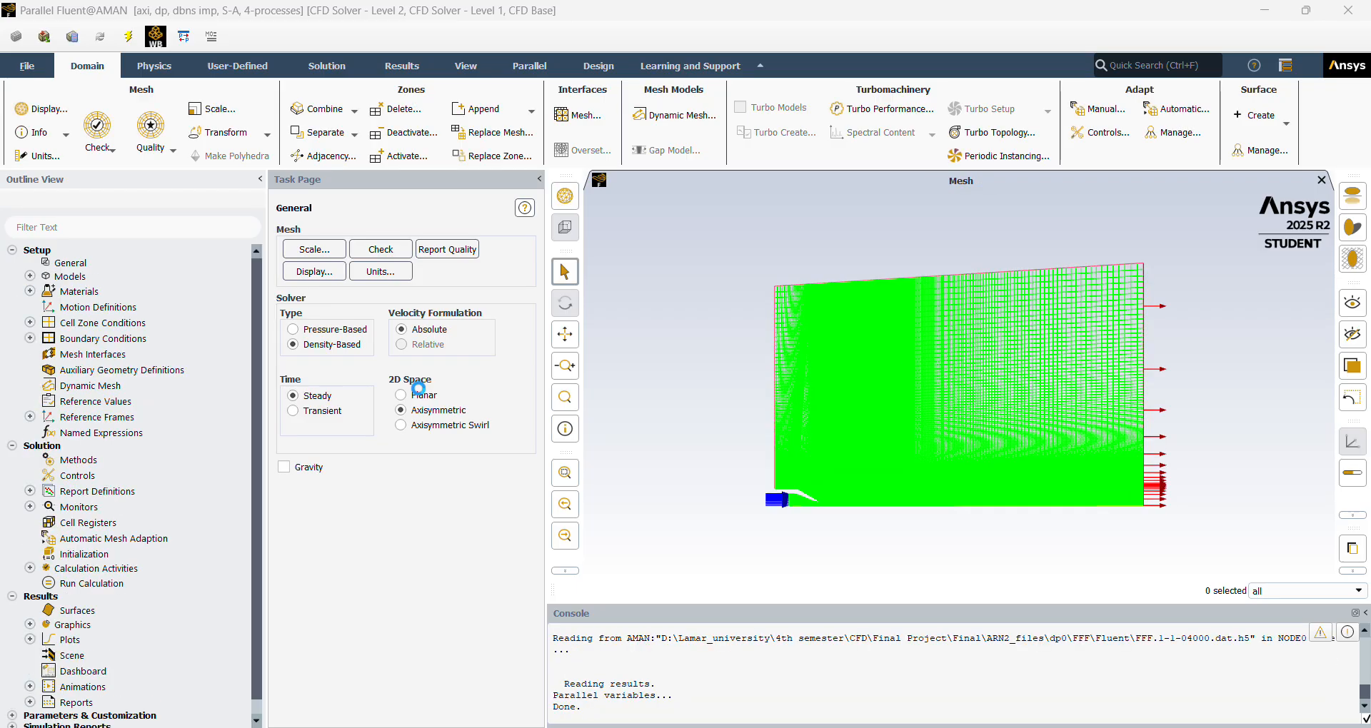
left_click(128, 584)
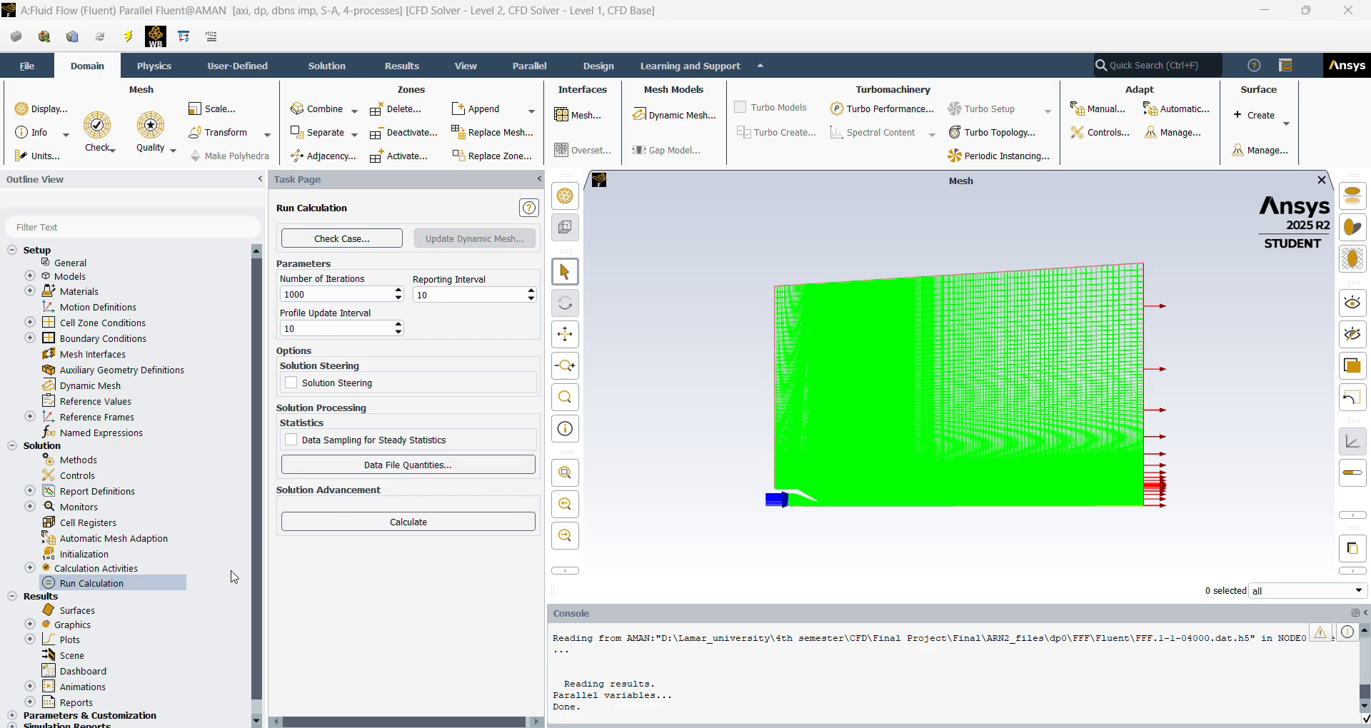
Display the existing contour-1 as filled Velocity Magnitude contours on solid-surface_body and examine the jet around the nozzle exit.
left_click(30, 625)
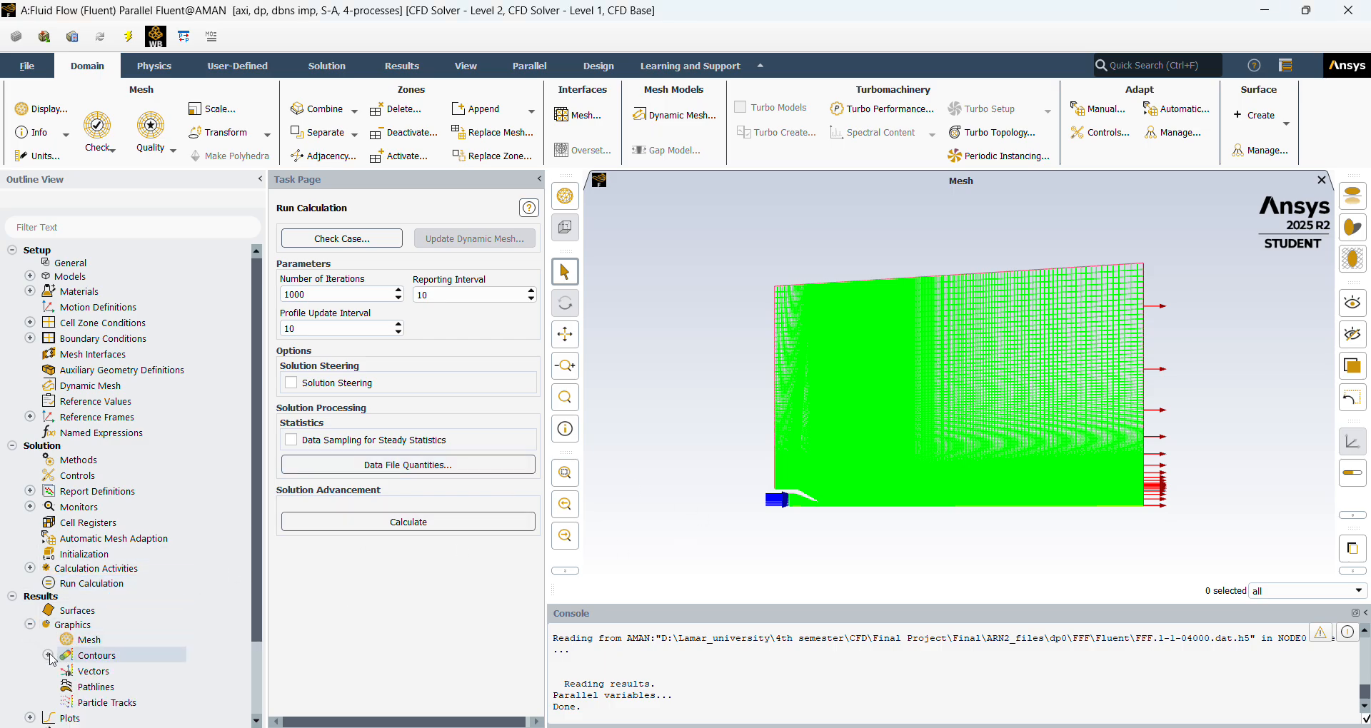
left_click(48, 656)
double_click(116, 673)
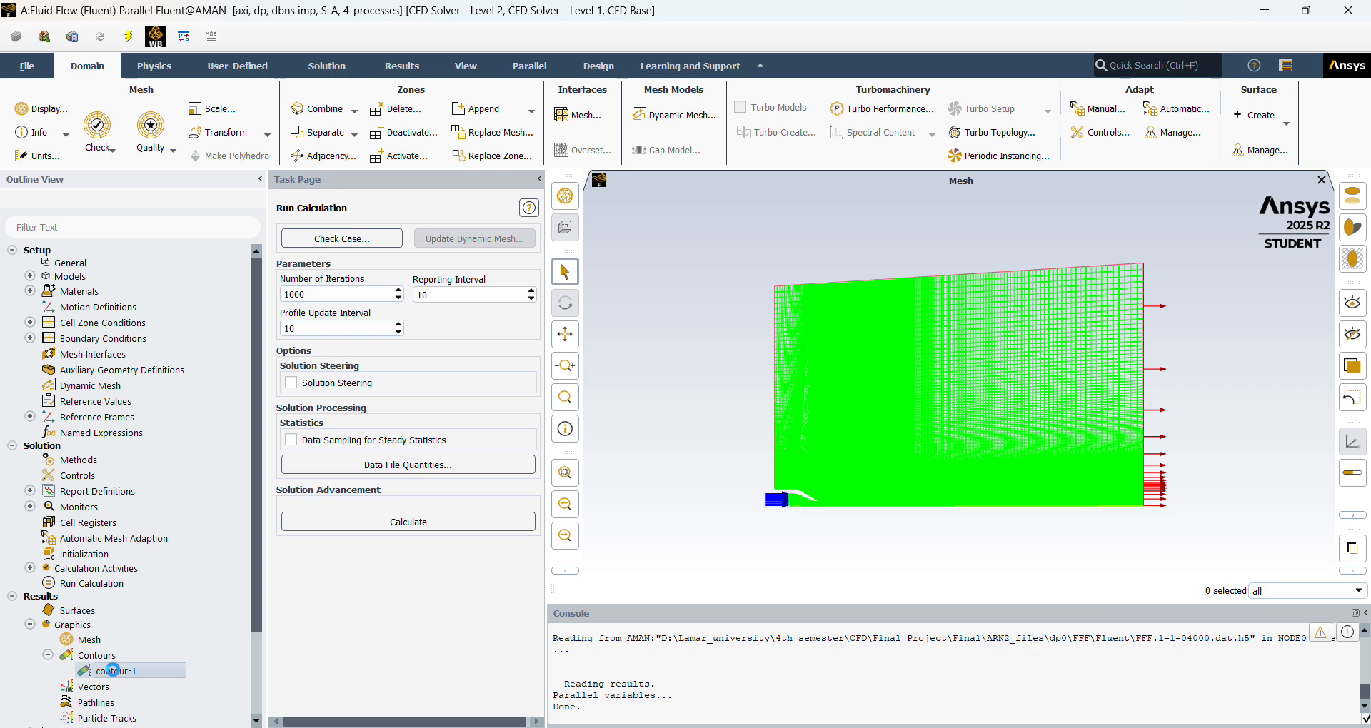
left_click(632, 547)
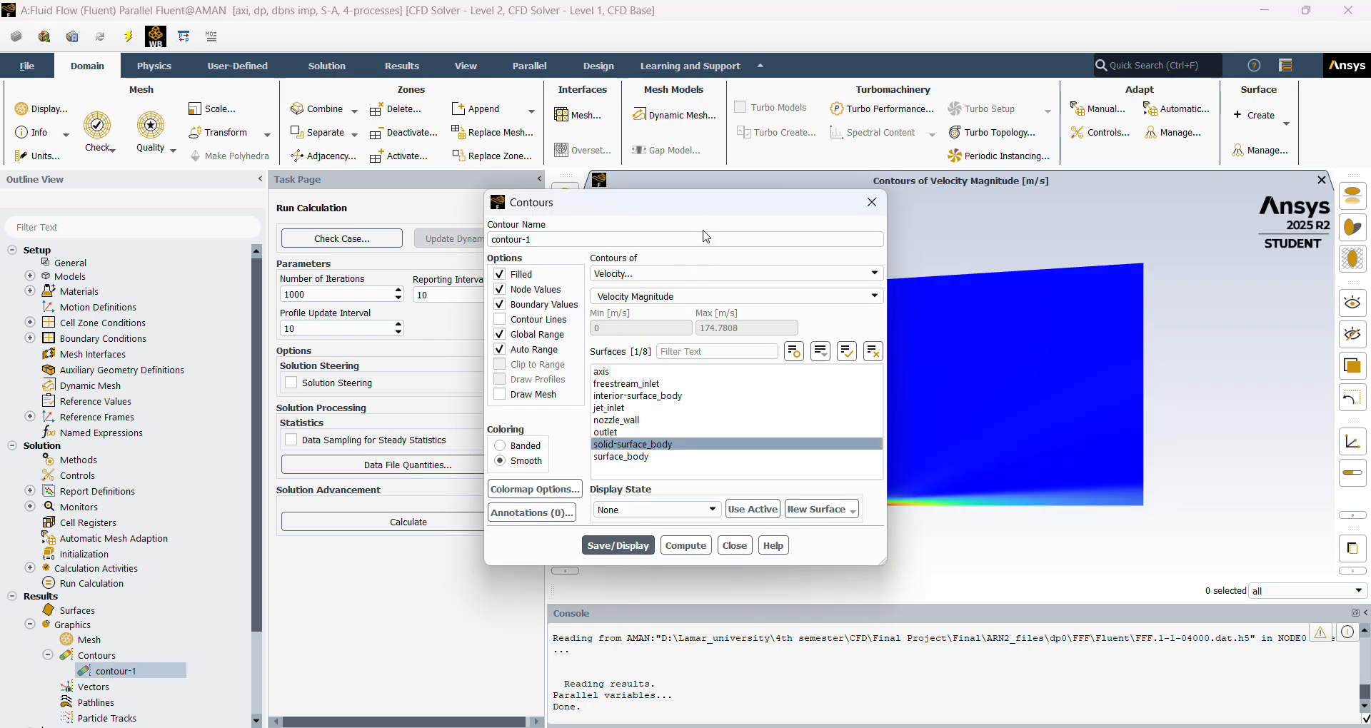
left_click_drag(713, 210, 473, 211)
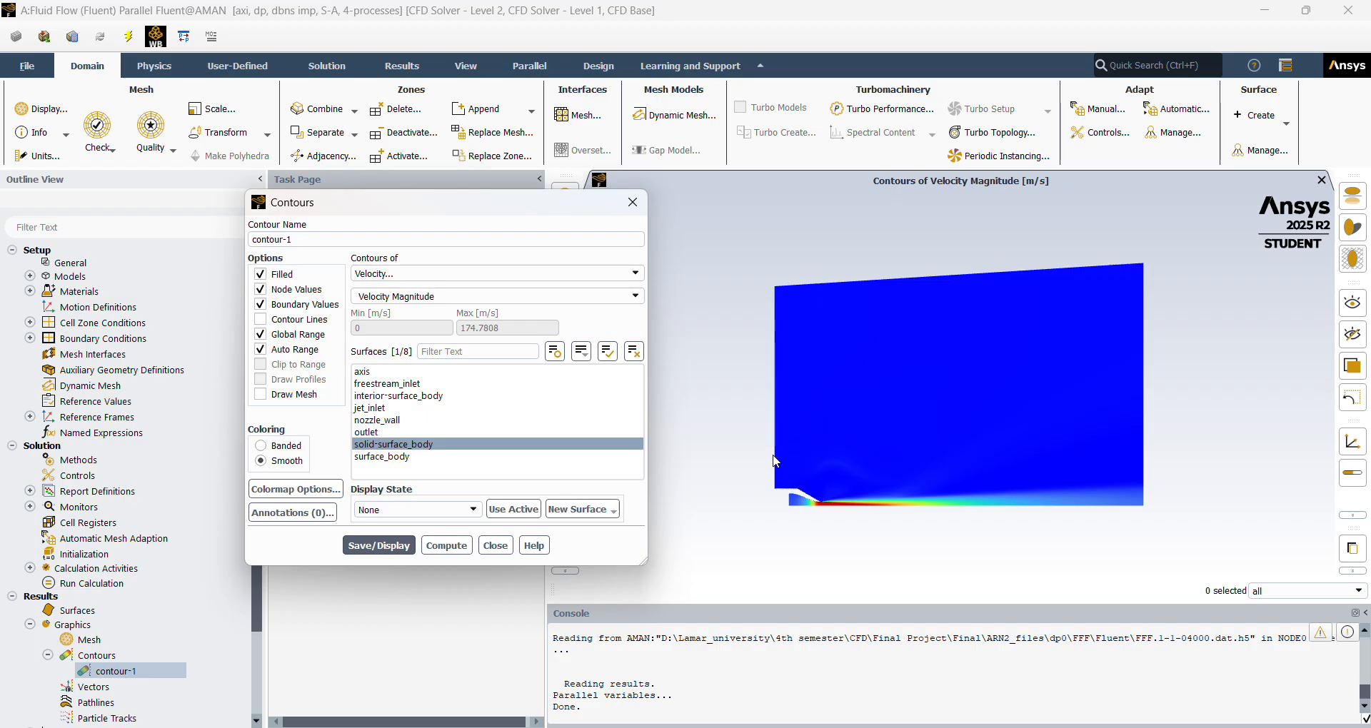
scroll(829, 486, "up", 3)
scroll(837, 503, "up", 2)
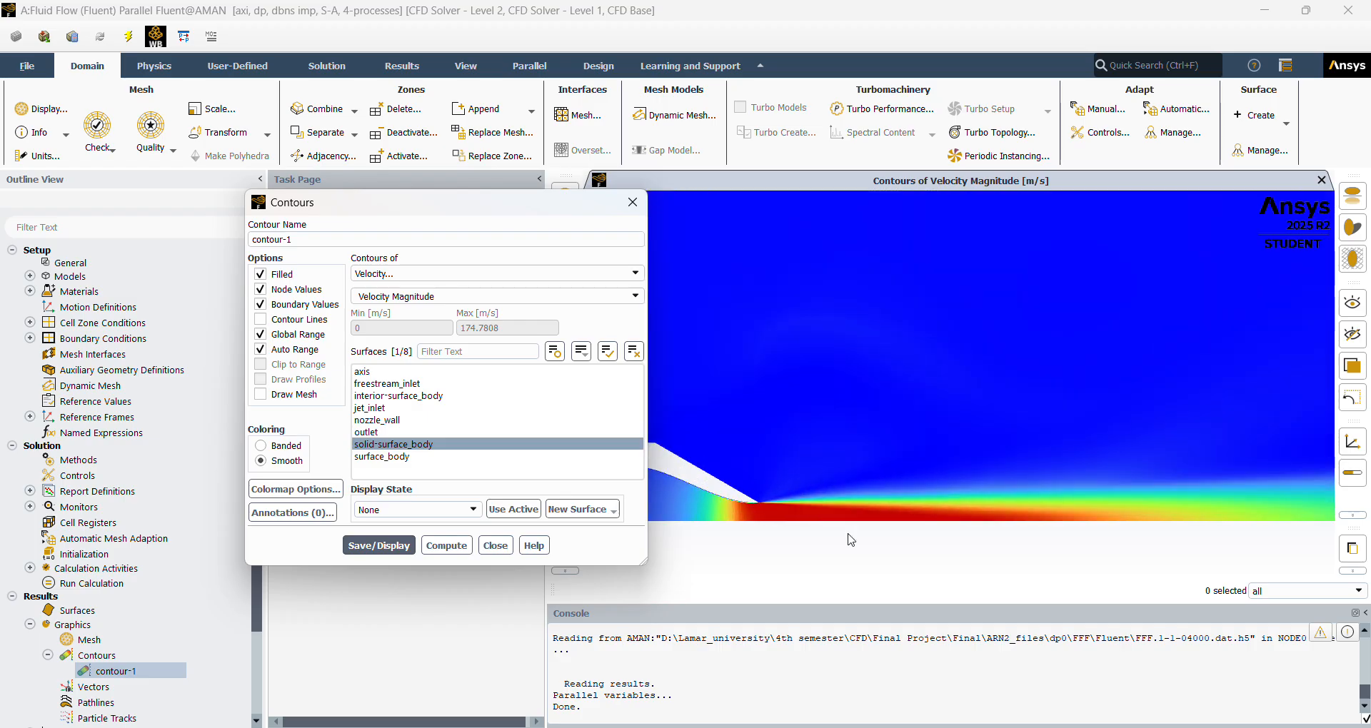
scroll(851, 540, "up", 1)
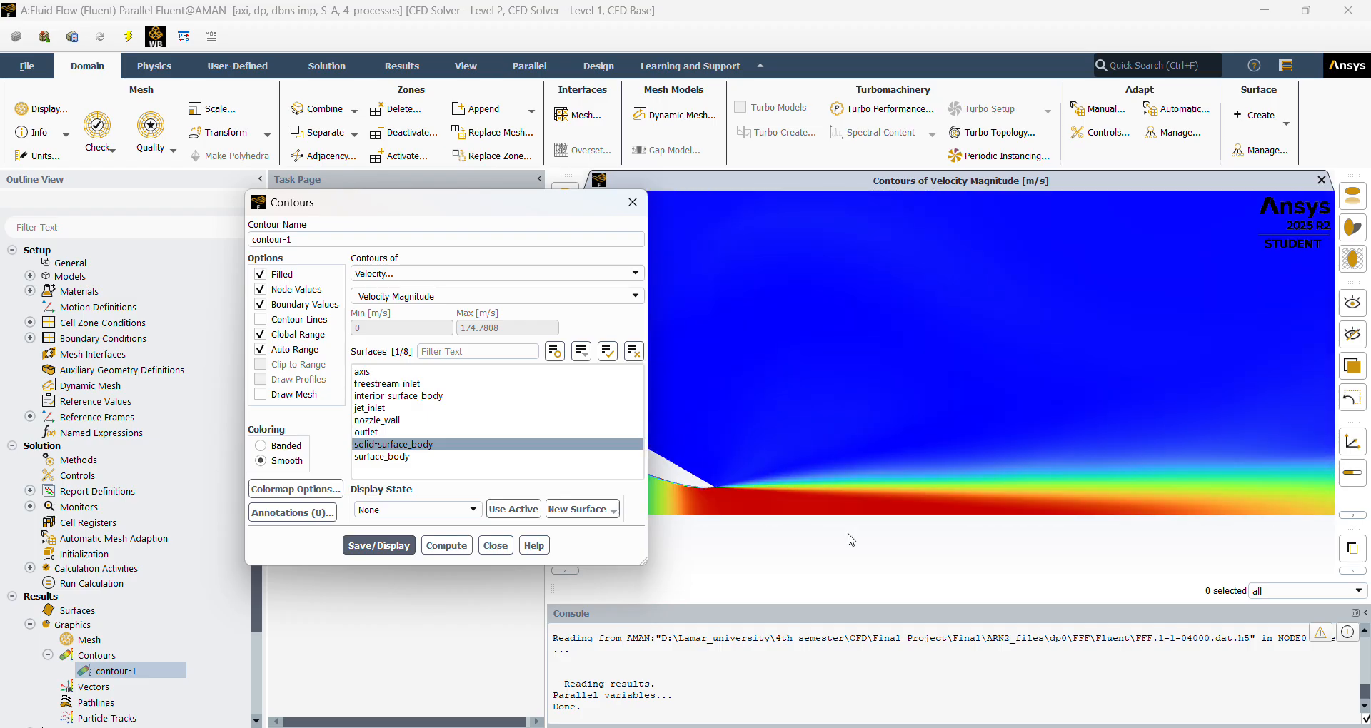
scroll(850, 539, "down", 4)
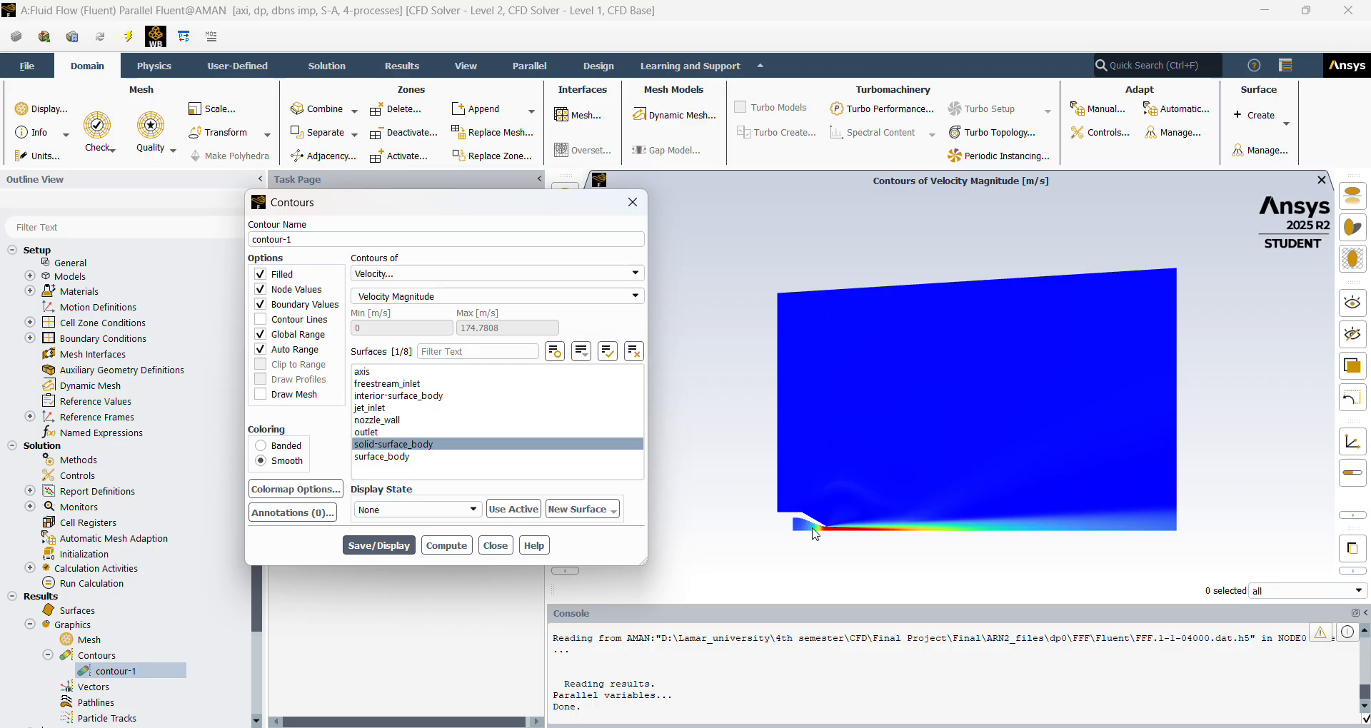
Switch contour-1 to Static Pressure, display it on solid-surface_body with its color legend uncovered, and close the contour settings.
left_click(529, 274)
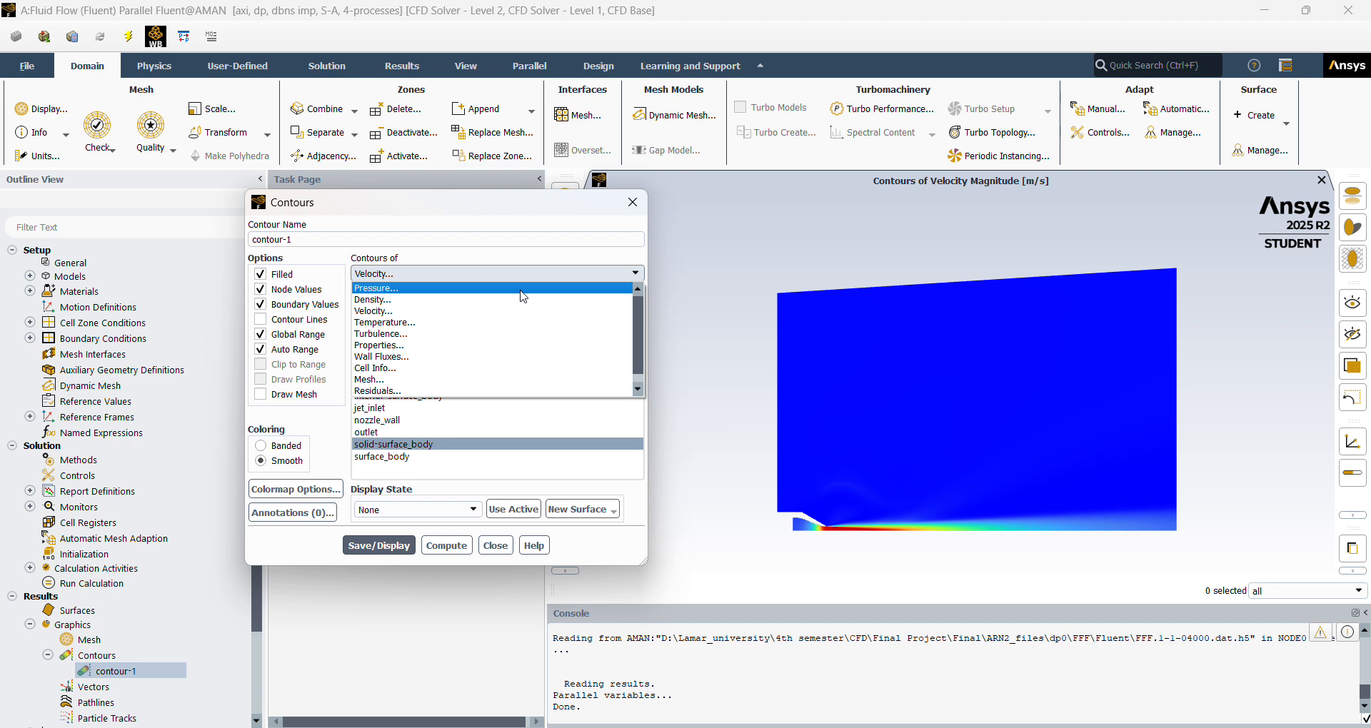
left_click(521, 289)
left_click(381, 546)
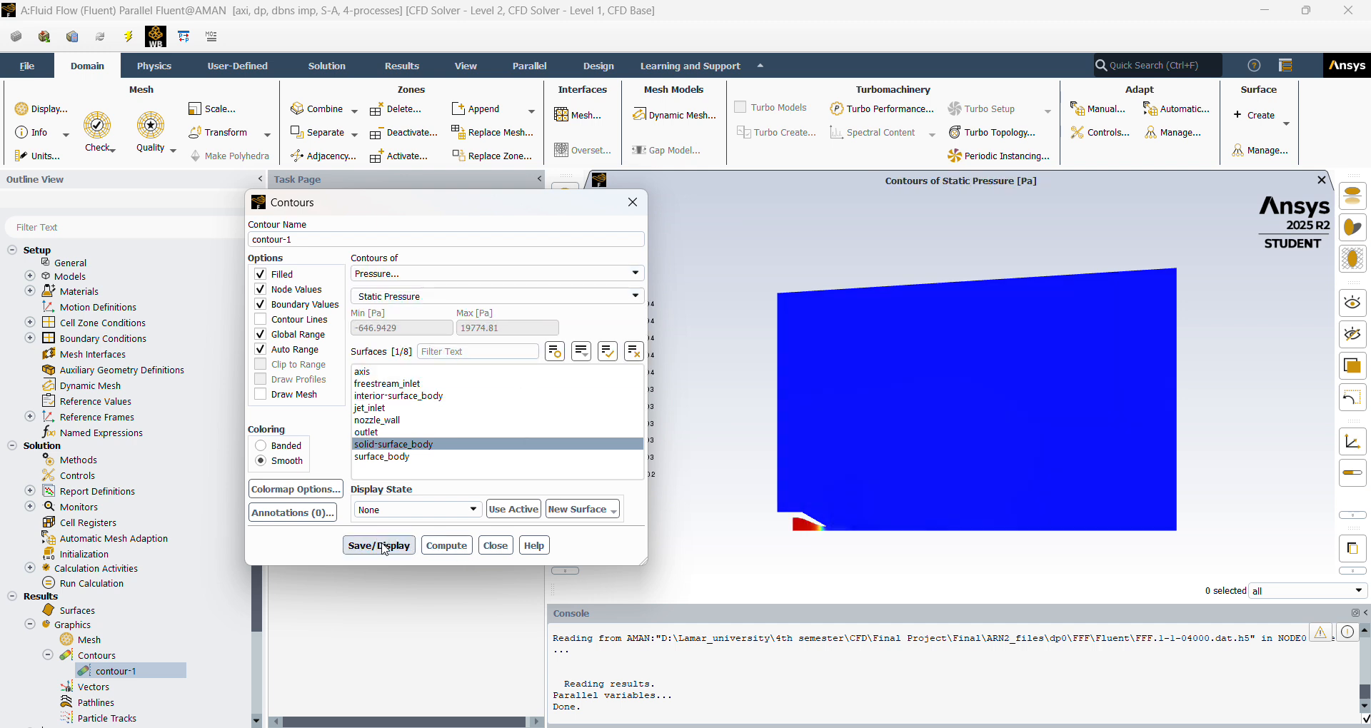
scroll(921, 541, "up", 3)
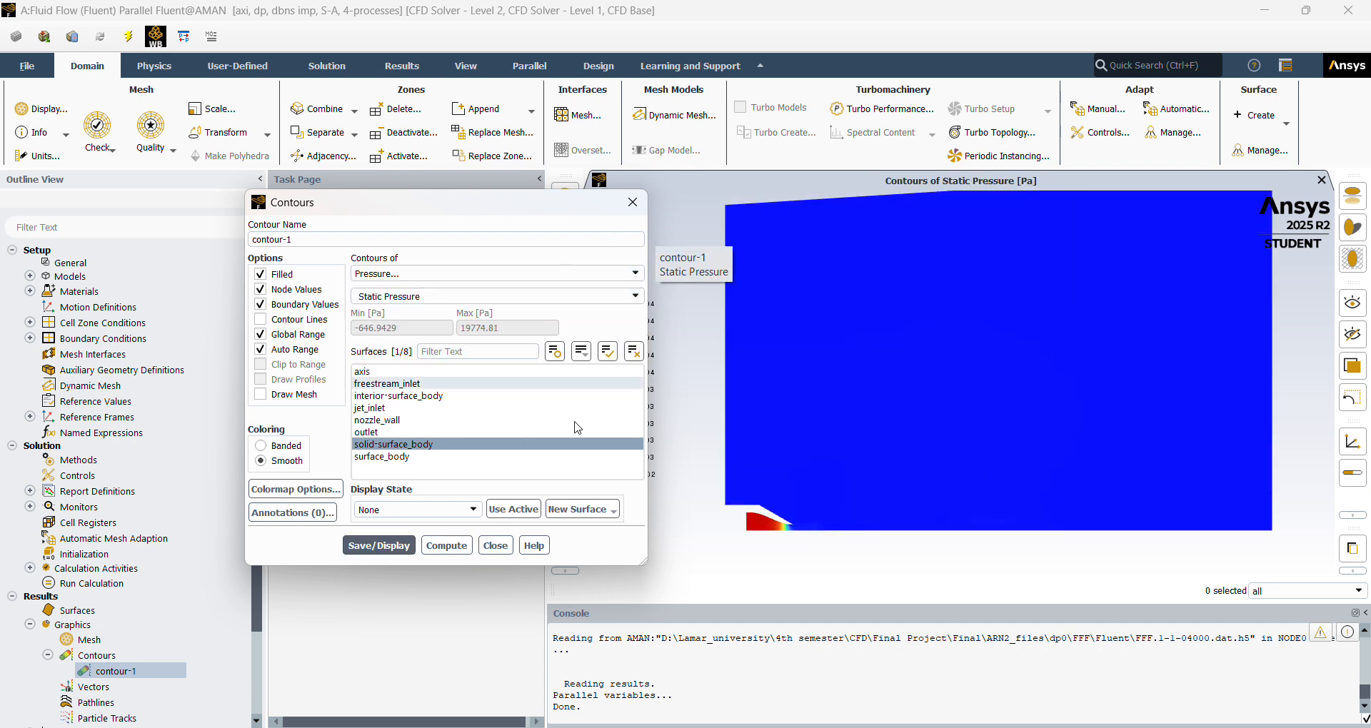
left_click_drag(511, 203, 439, 192)
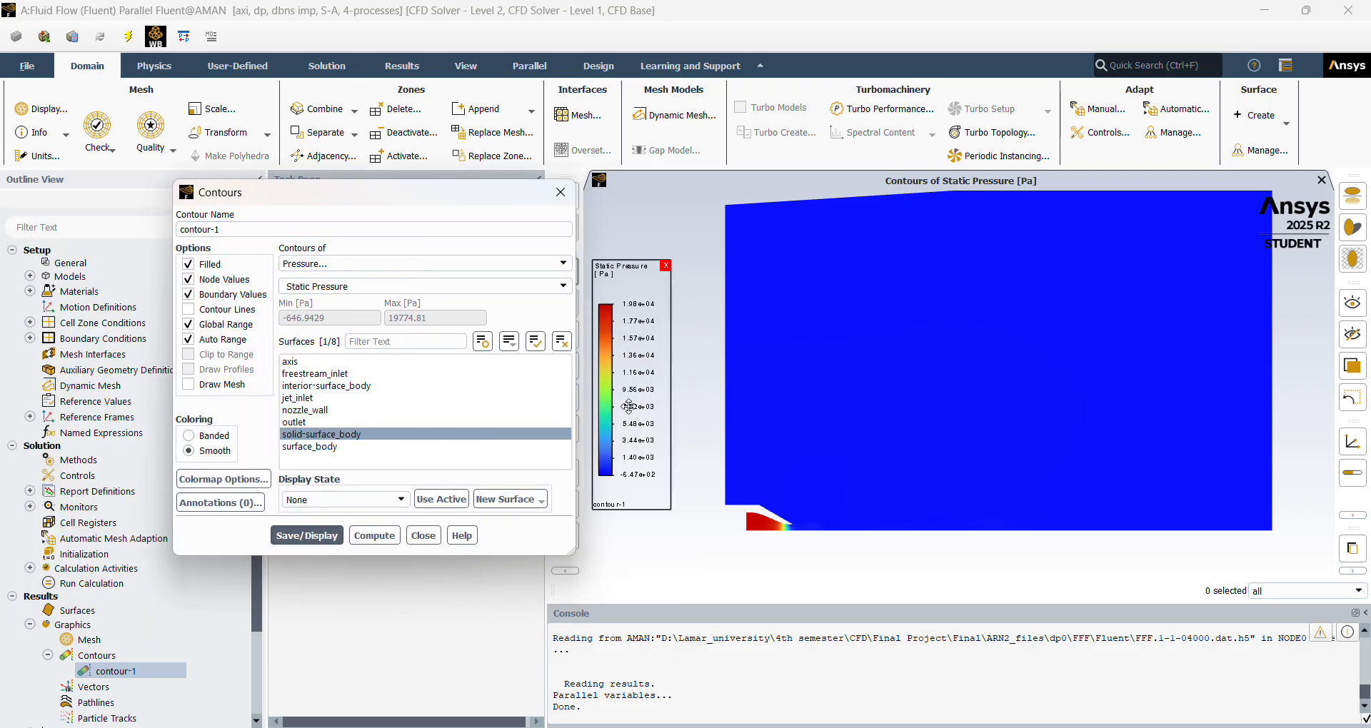
left_click(424, 536)
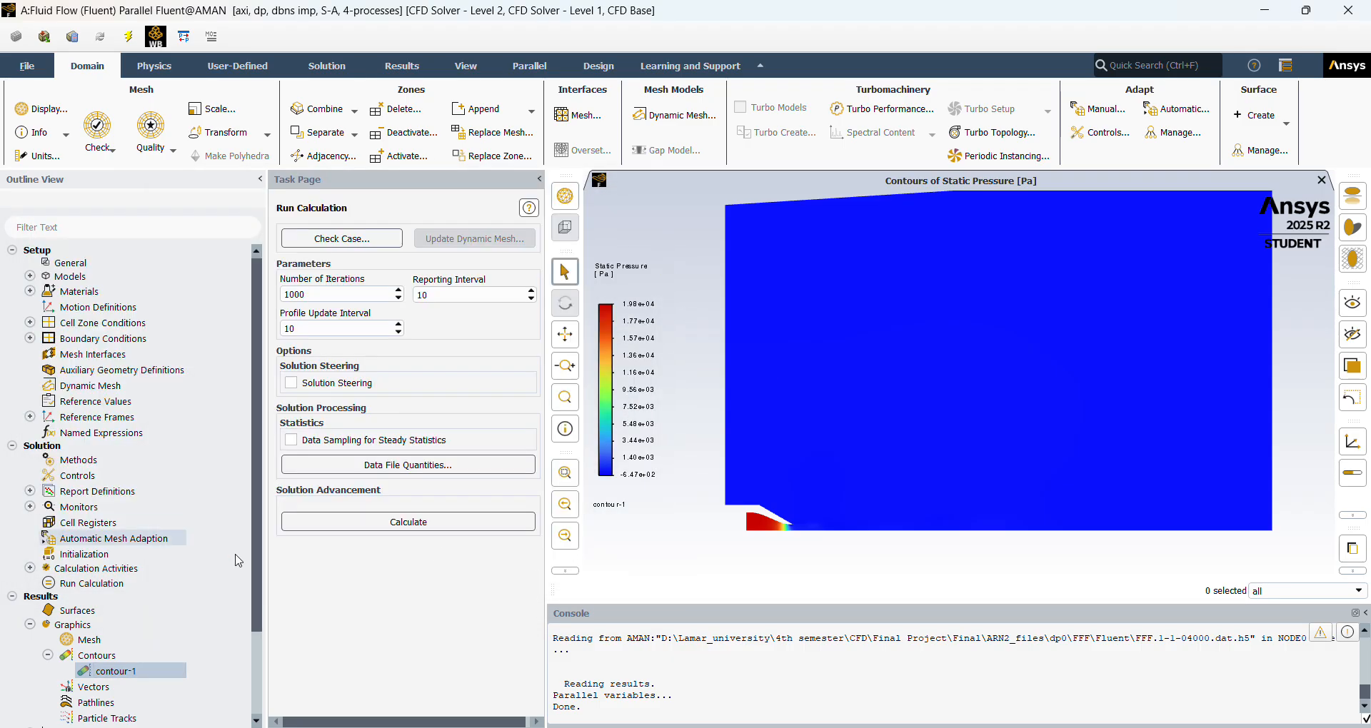
Quit Fluent without saving the changed settings and return to the ARN2 project in Workbench.
left_click(1349, 10)
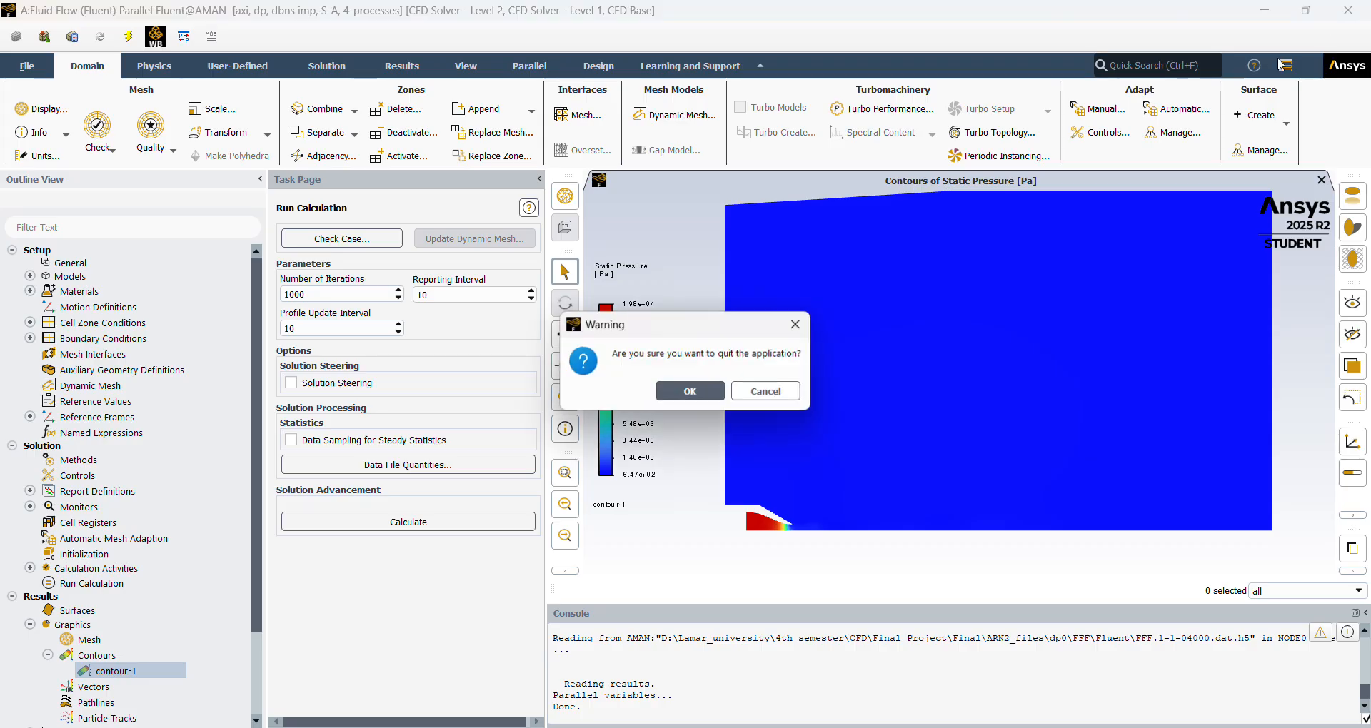
left_click(701, 397)
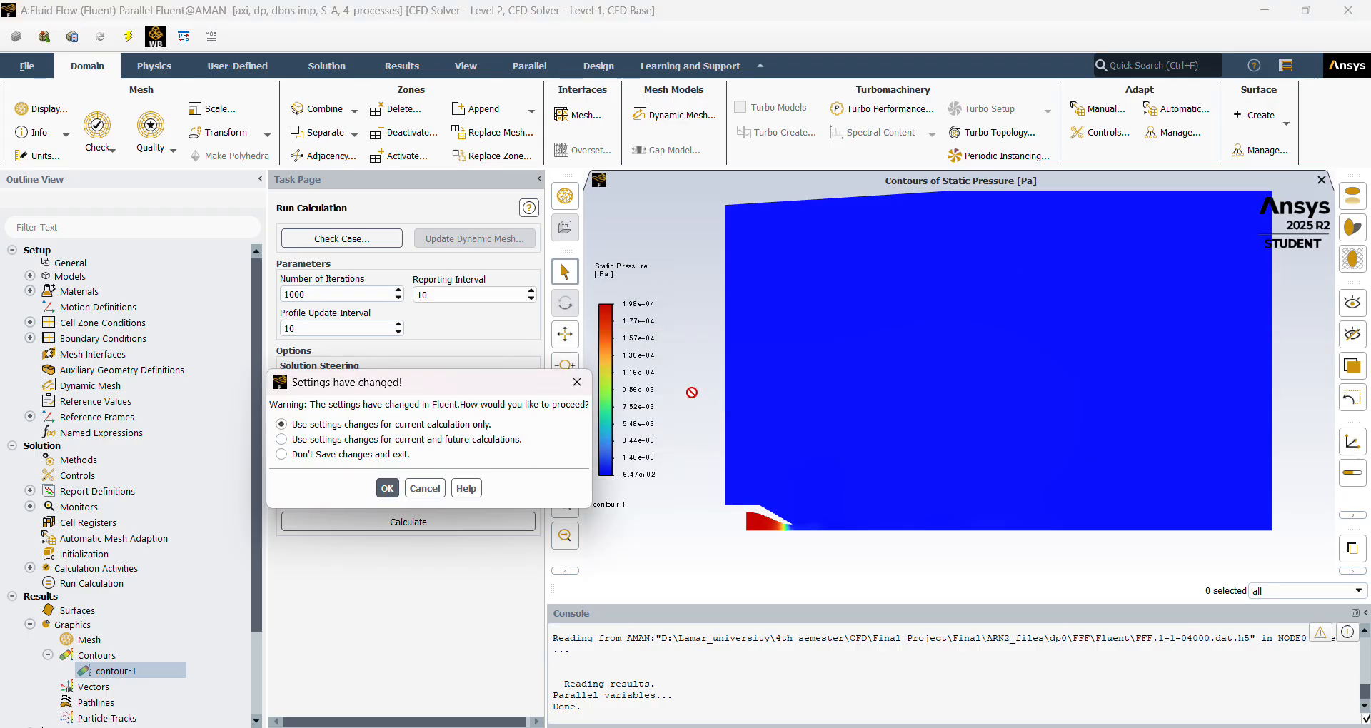
left_click(357, 454)
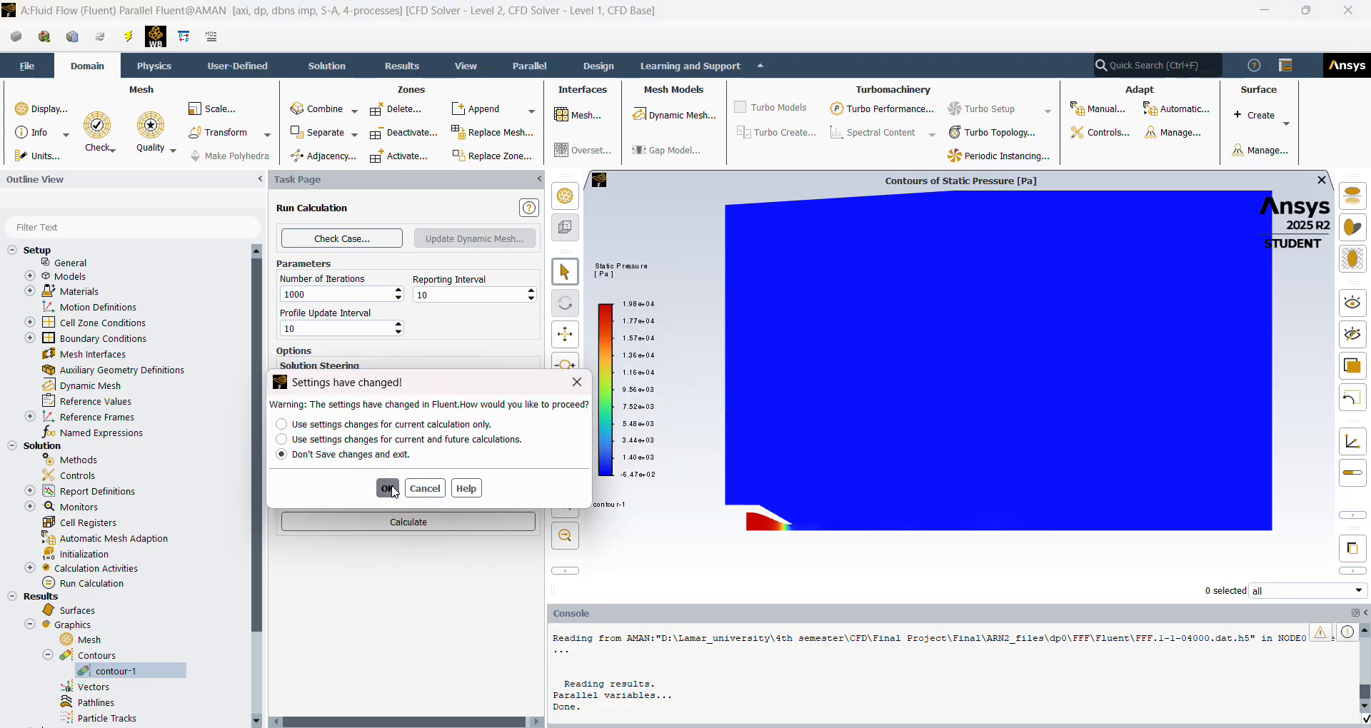
left_click(388, 488)
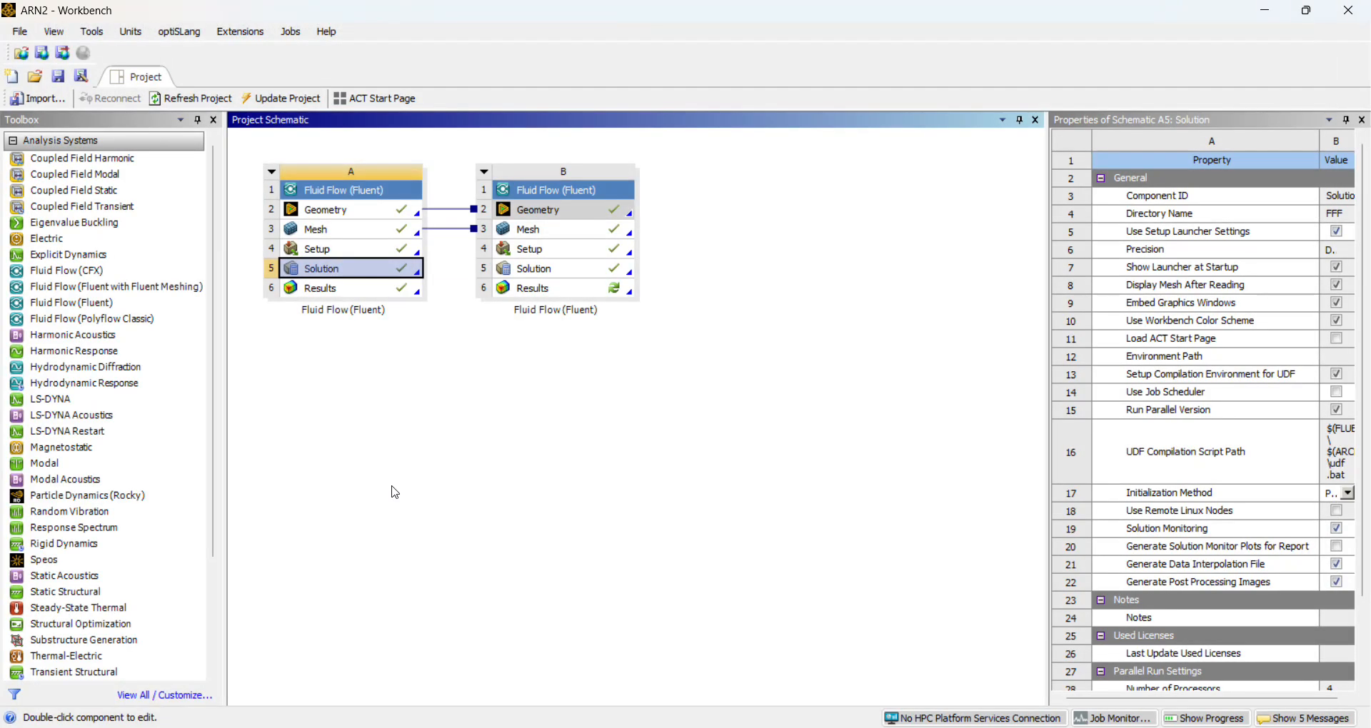
Open the Results of Fluid Flow system A in CFD-Post and view the mirrored velocity contours of the whole jet.
left_click(375, 294)
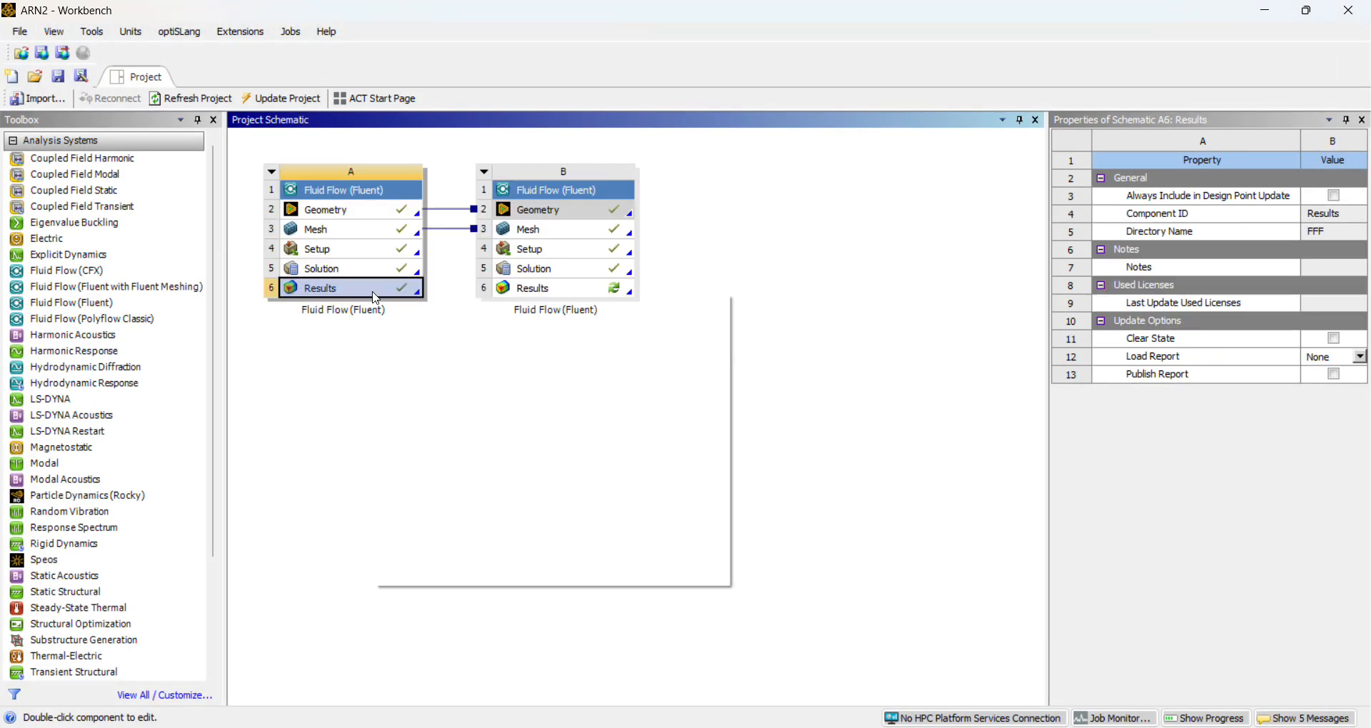
right_click(376, 295)
left_click(414, 303)
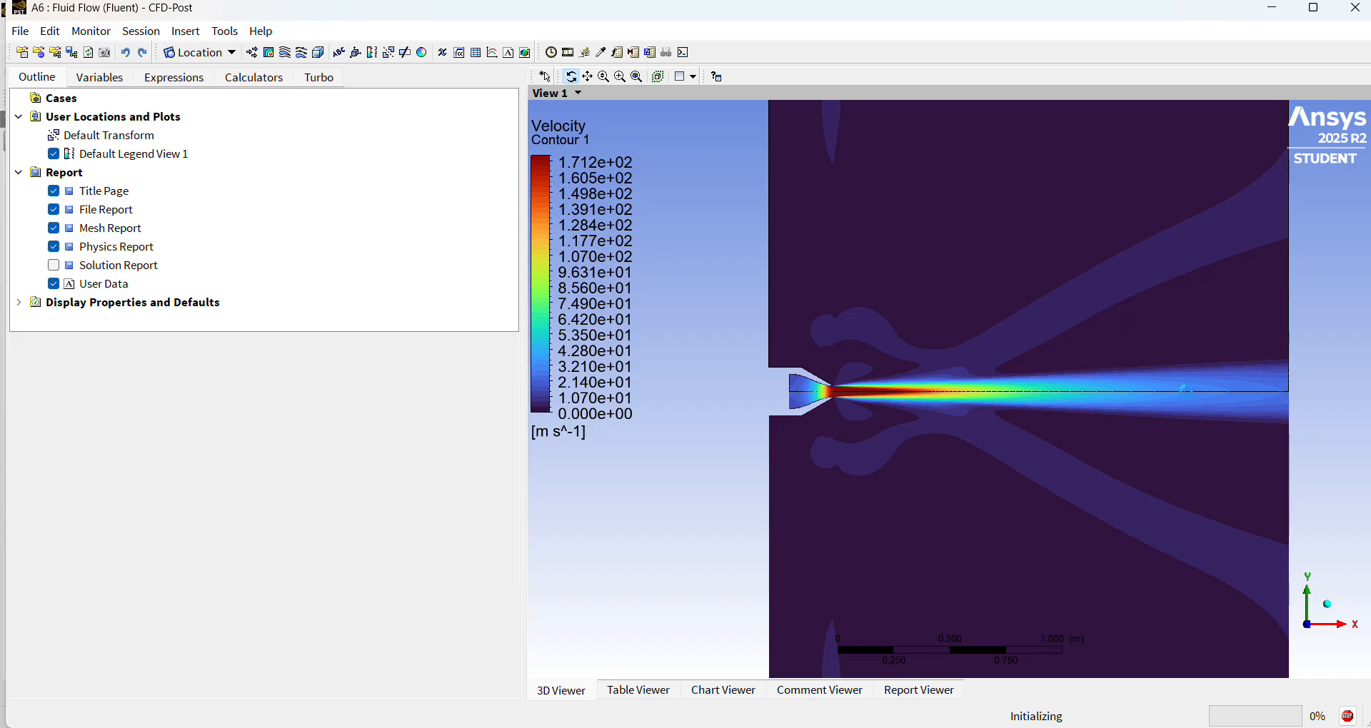
scroll(1029, 444, "down", 5)
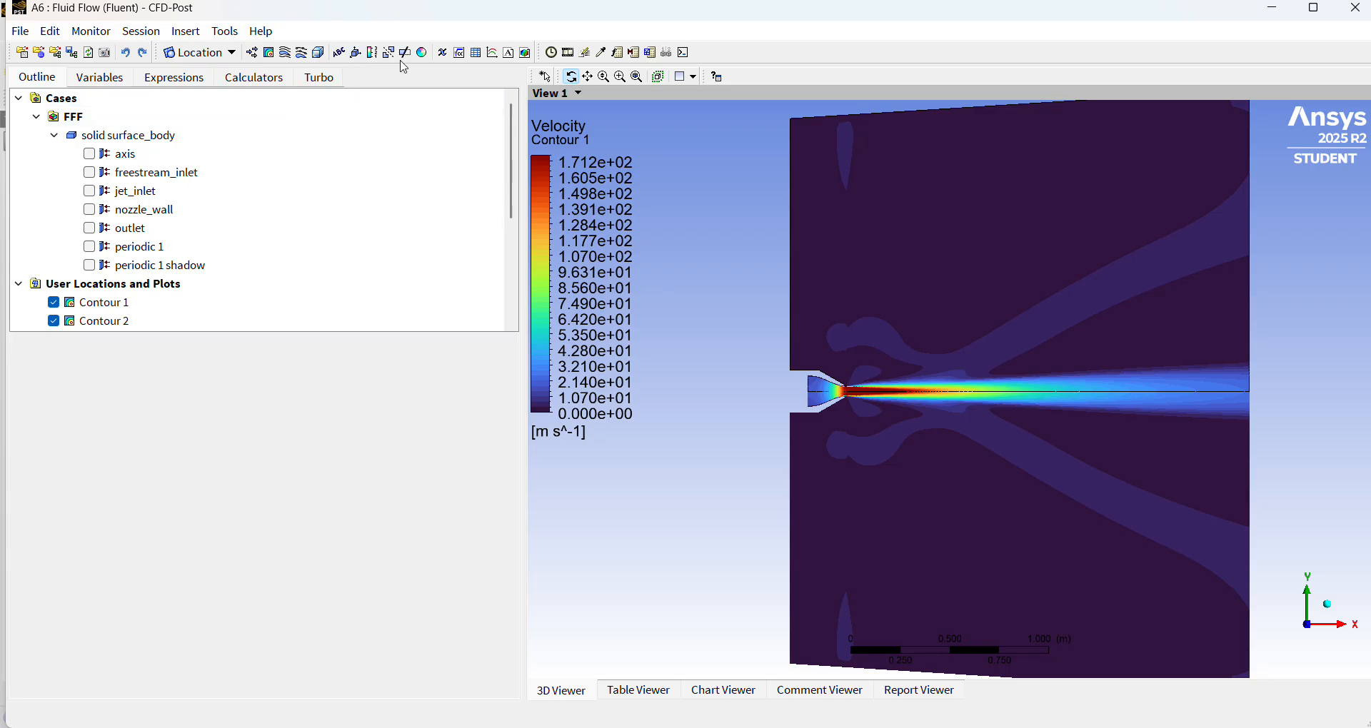
Insert a new contour plot under its default name and review the available locations and domains.
left_click(270, 53)
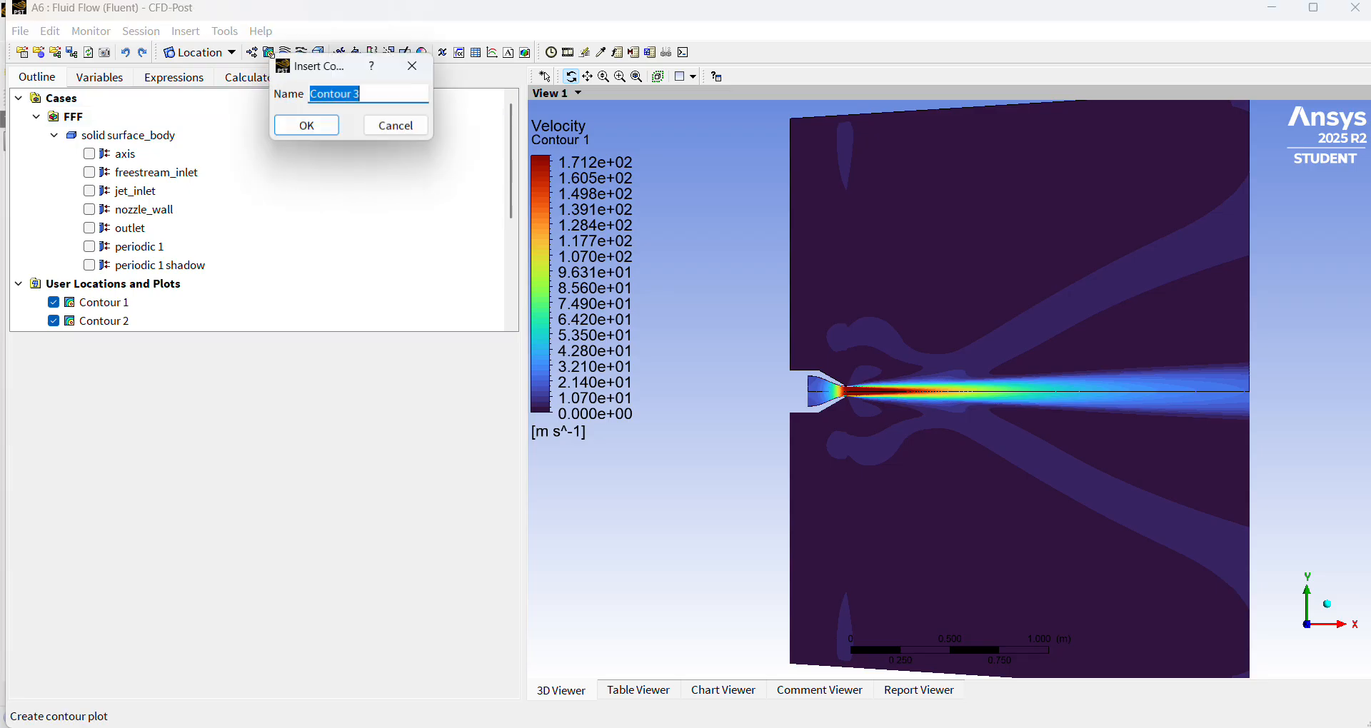
left_click(312, 127)
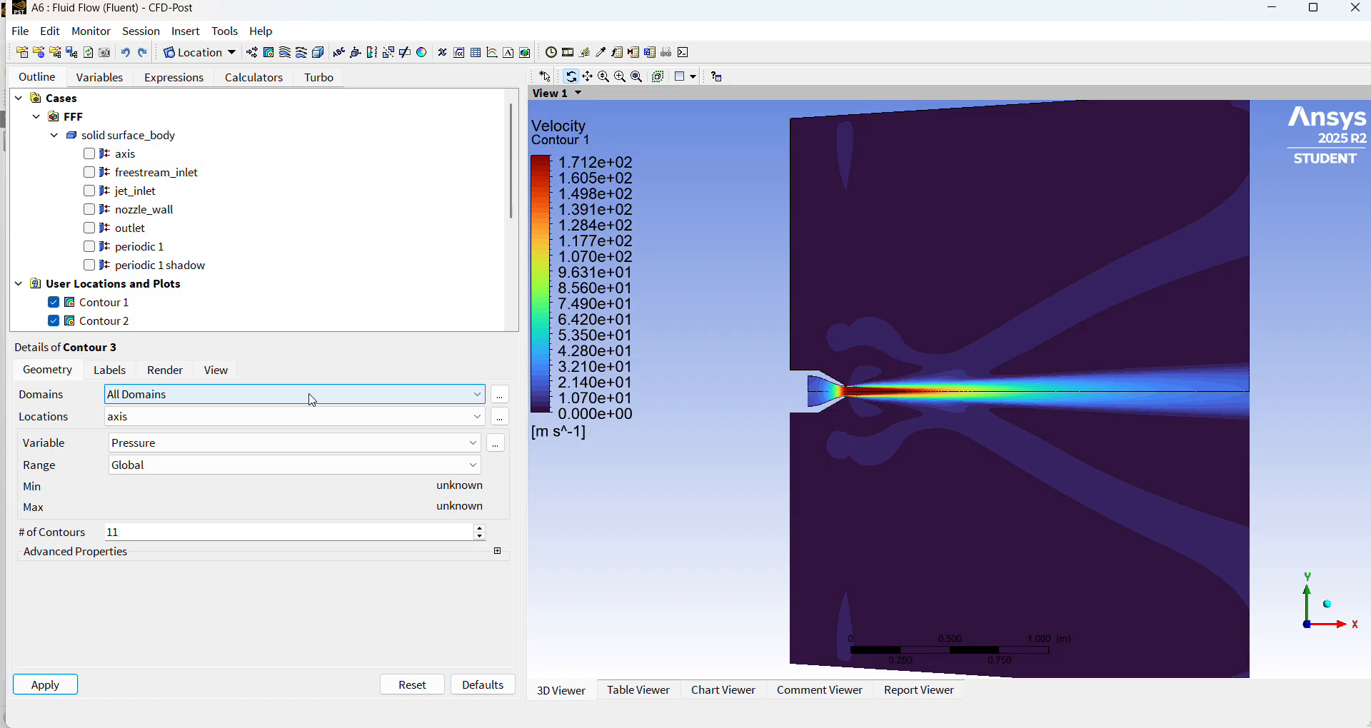
left_click(356, 420)
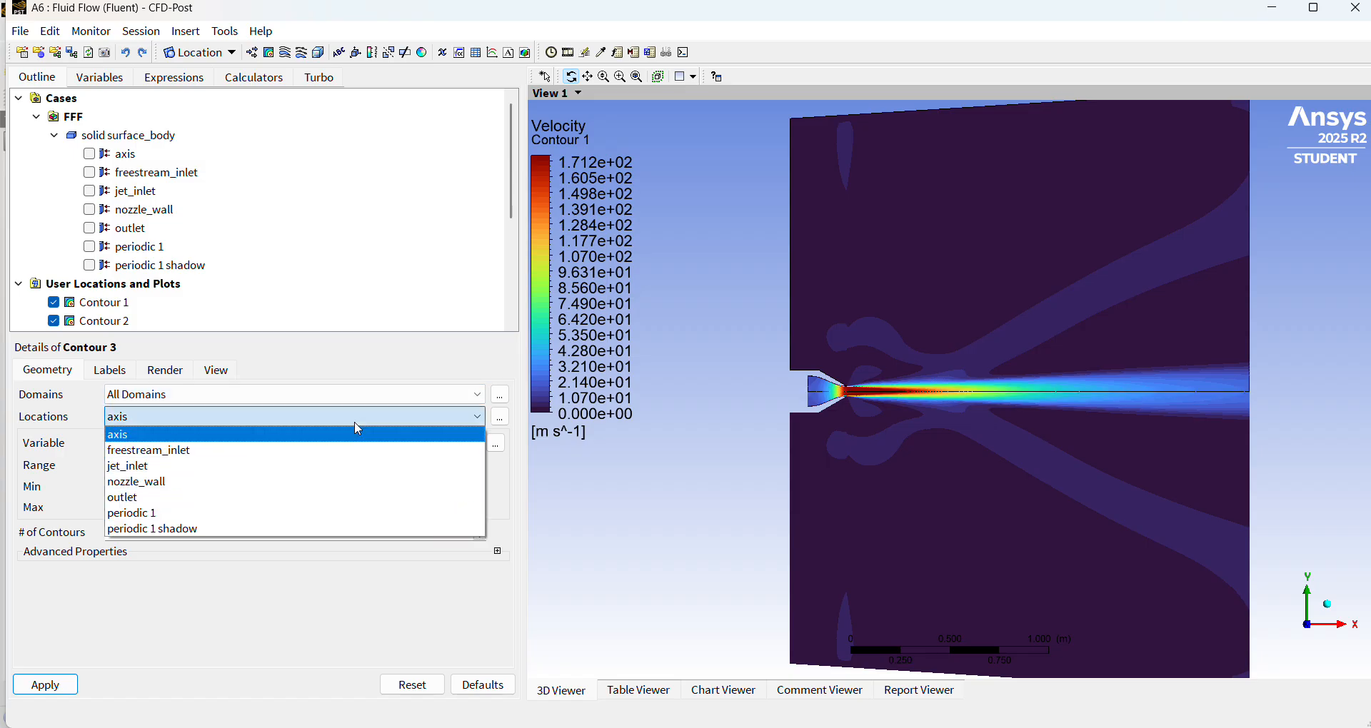
left_click(354, 422)
left_click(372, 396)
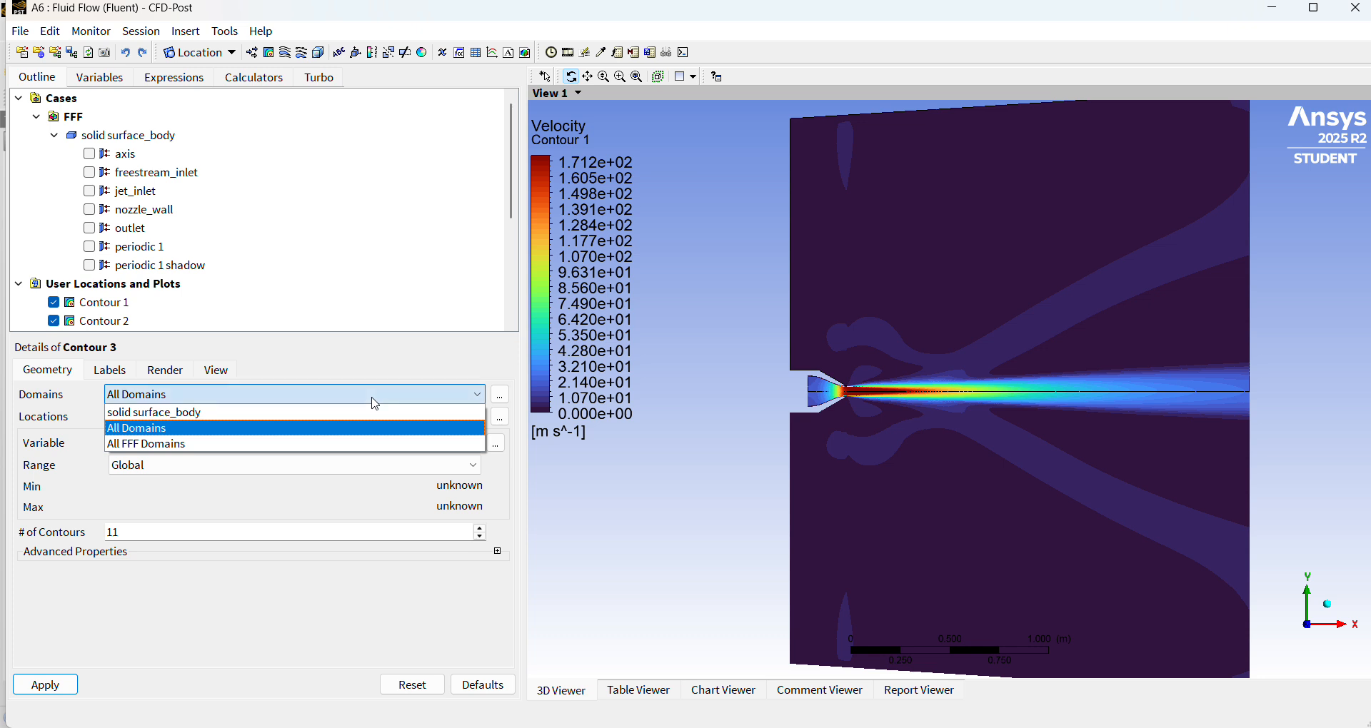
left_click(374, 400)
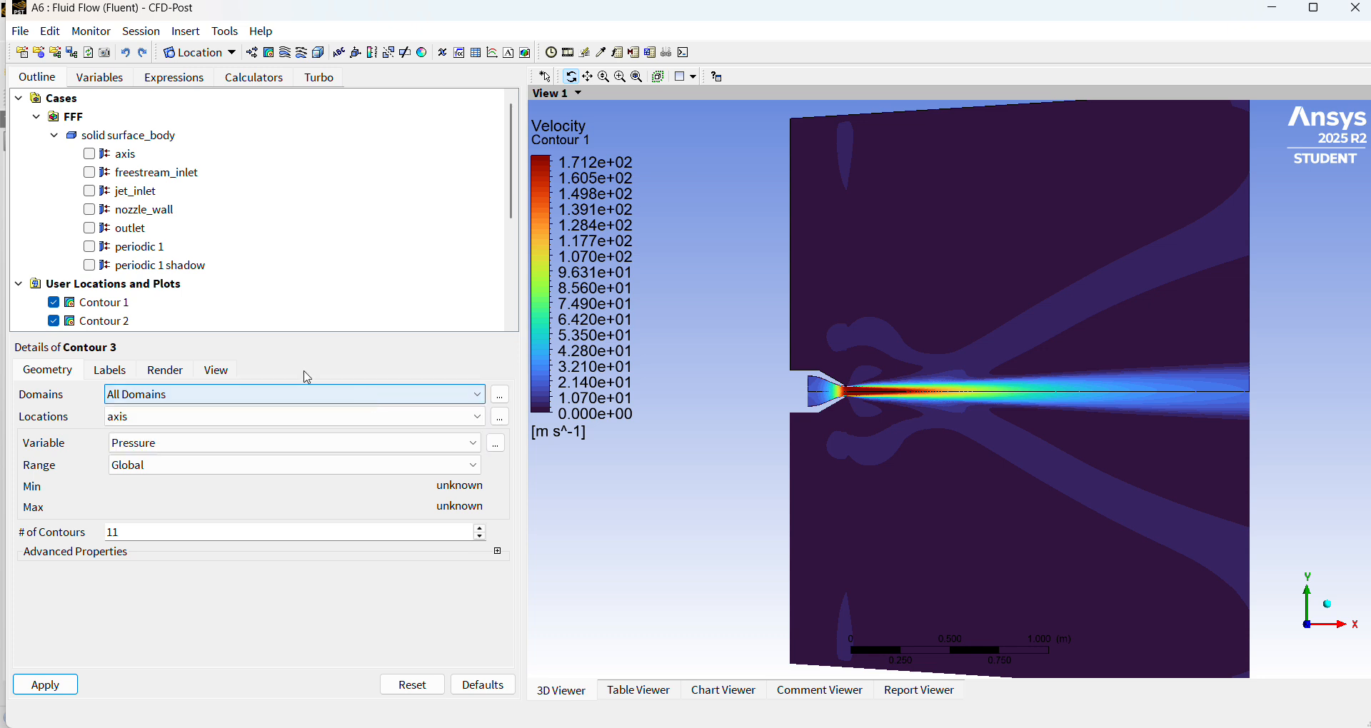
Hide Contour 1 and Contour 2 in the viewer, and toggle the wireframe off and back on.
left_click(54, 303)
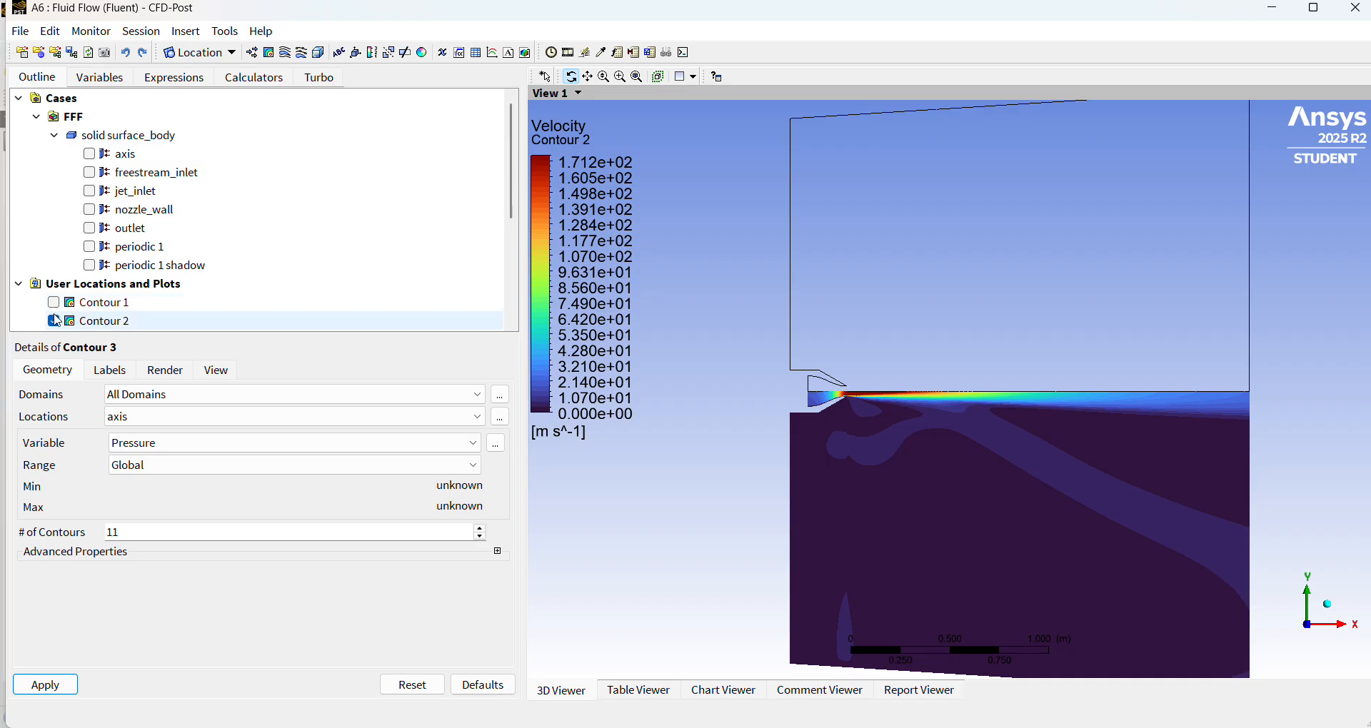
left_click(53, 321)
scroll(116, 314, "down", 2)
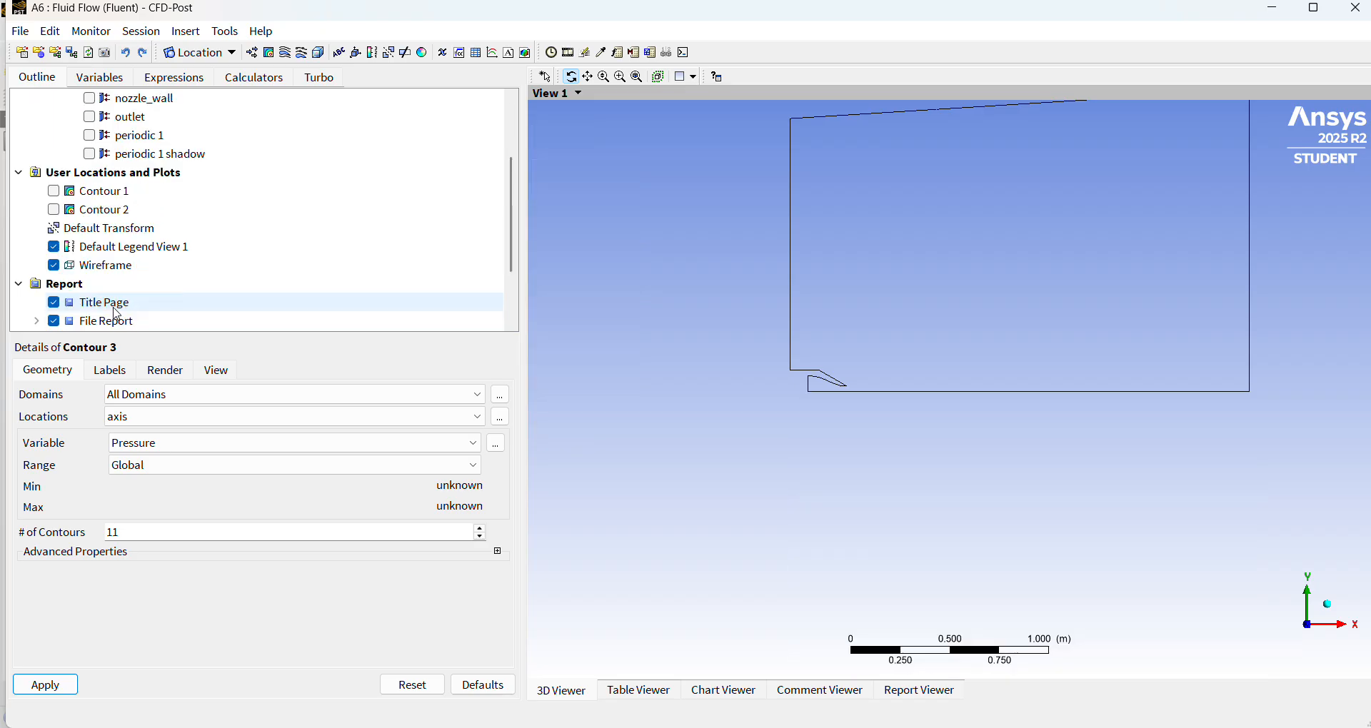
left_click(57, 268)
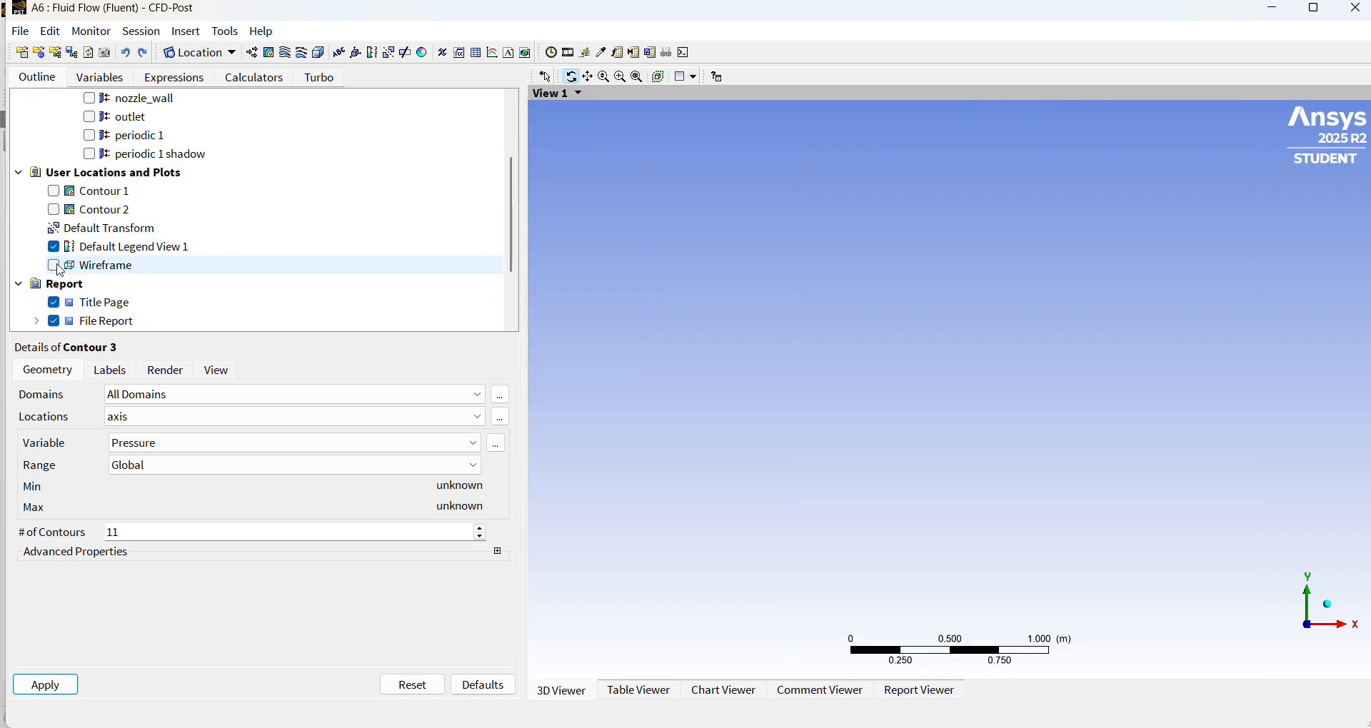
left_click(55, 269)
left_click(54, 255)
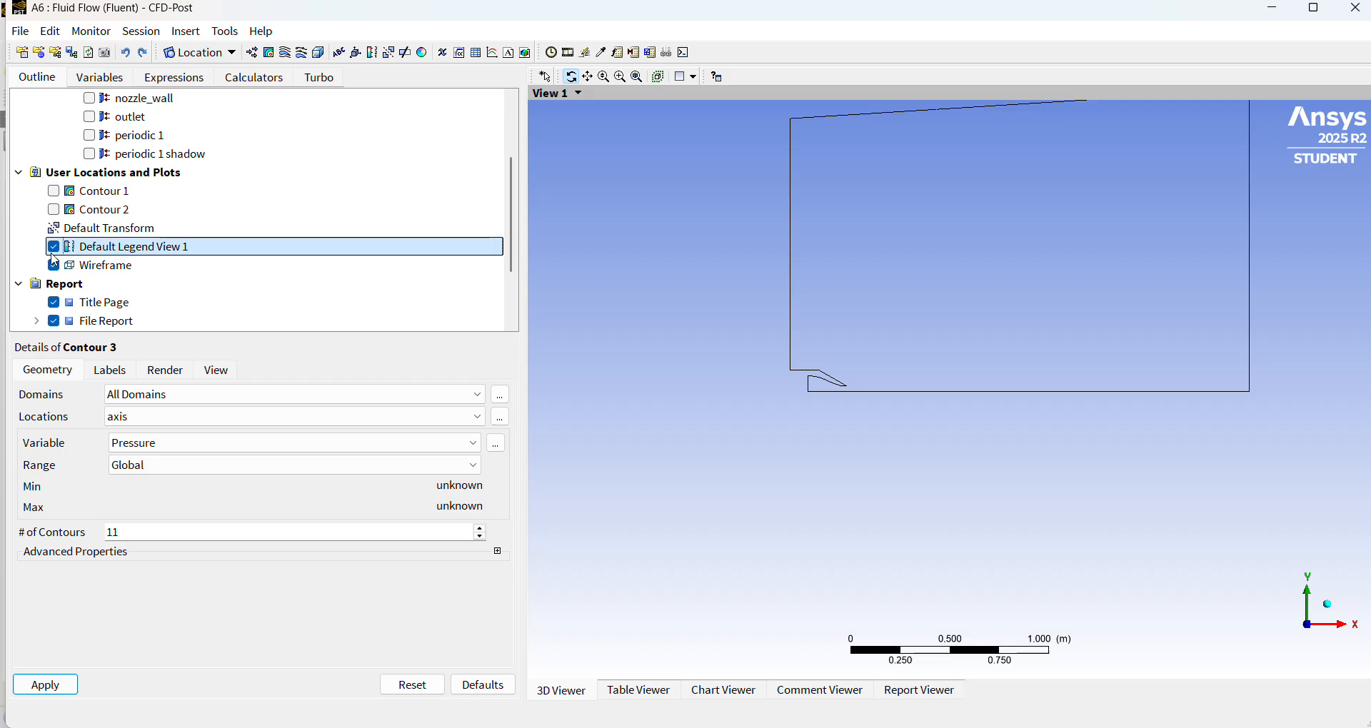
left_click(55, 265)
left_click(55, 264)
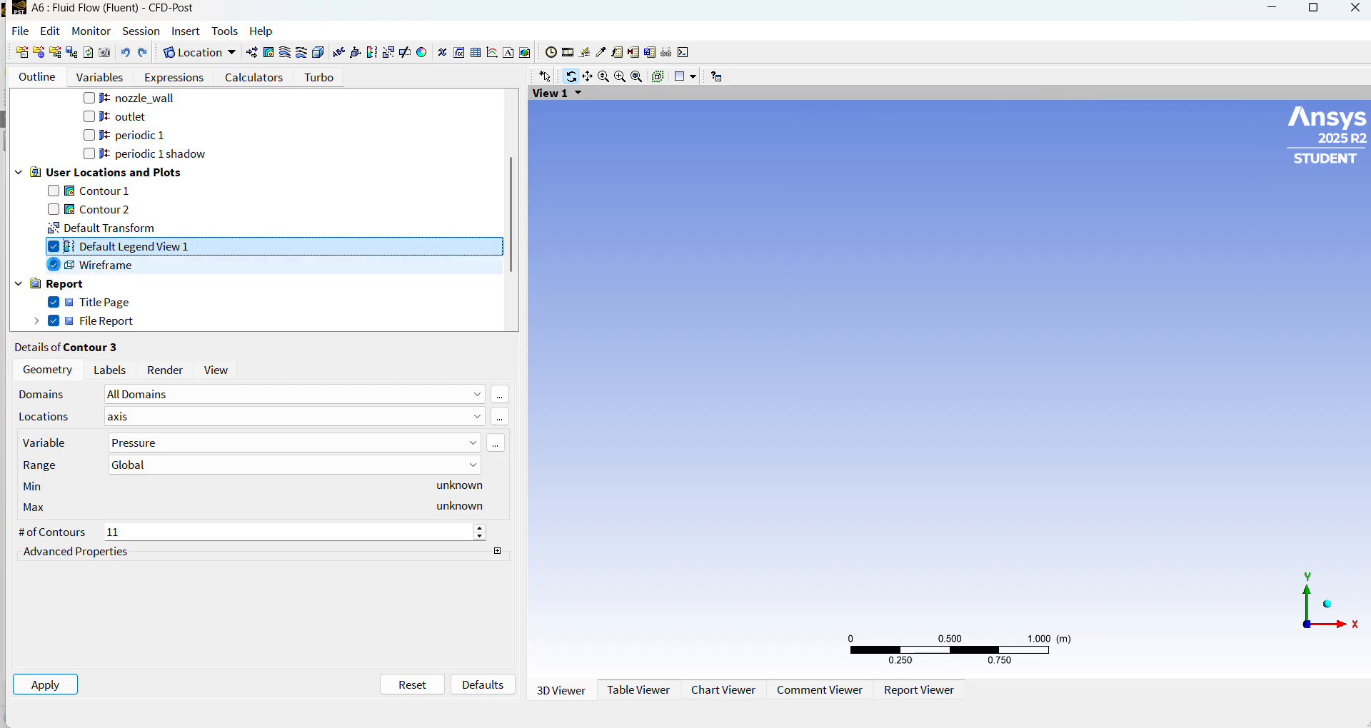
Show the periodic 1 boundary of solid surface_body in the viewer.
scroll(147, 329, "down", 2)
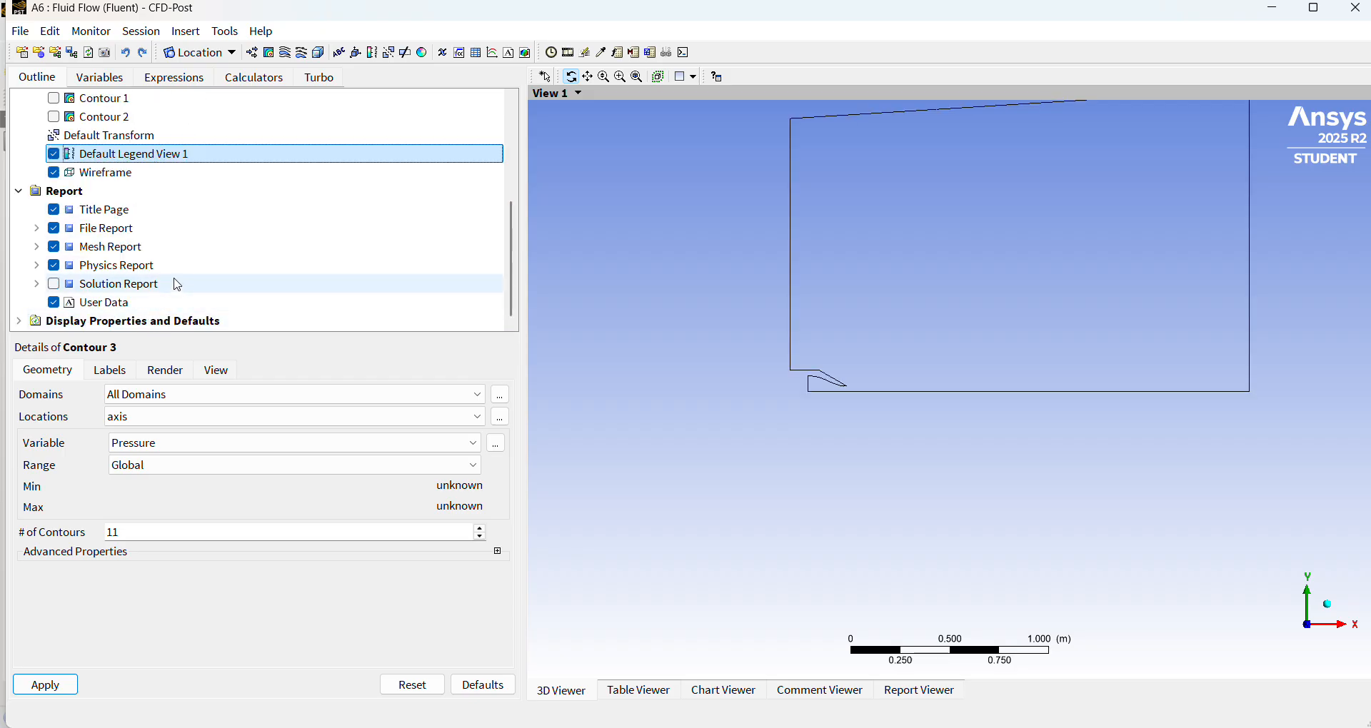
scroll(164, 286, "up", 4)
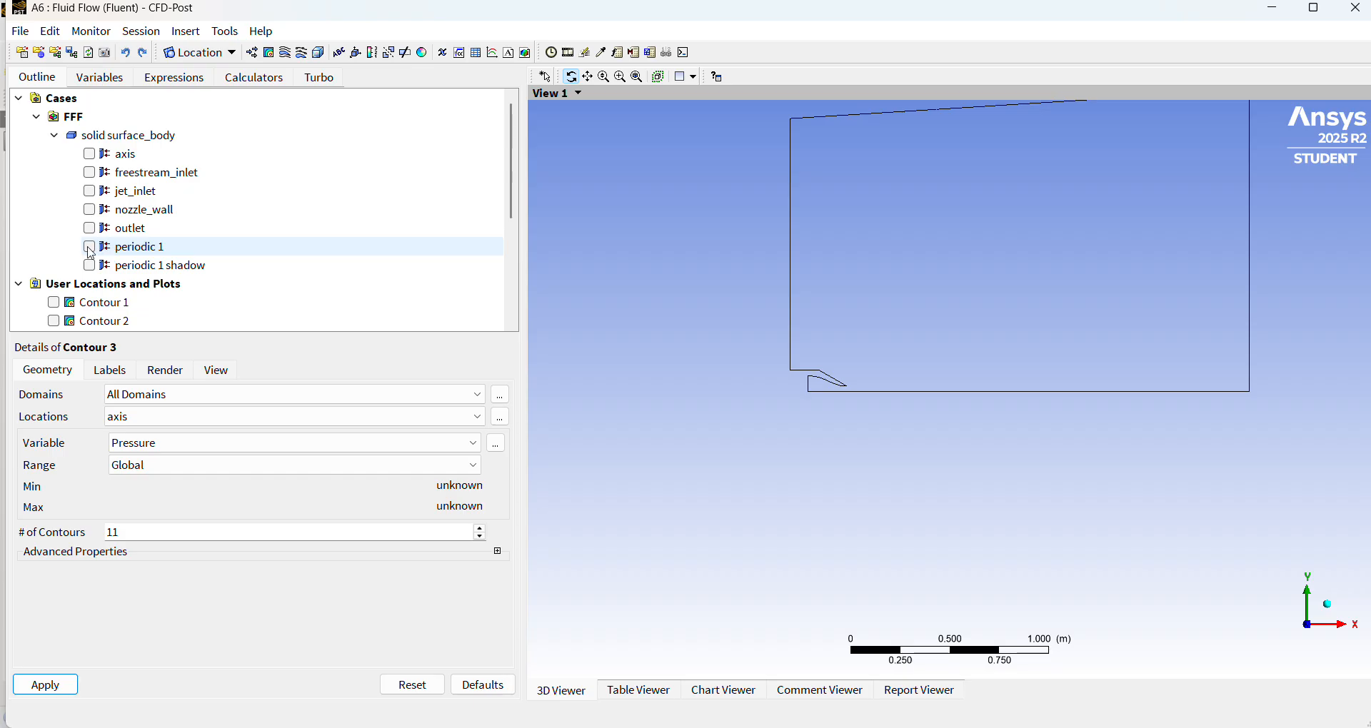
left_click(90, 248)
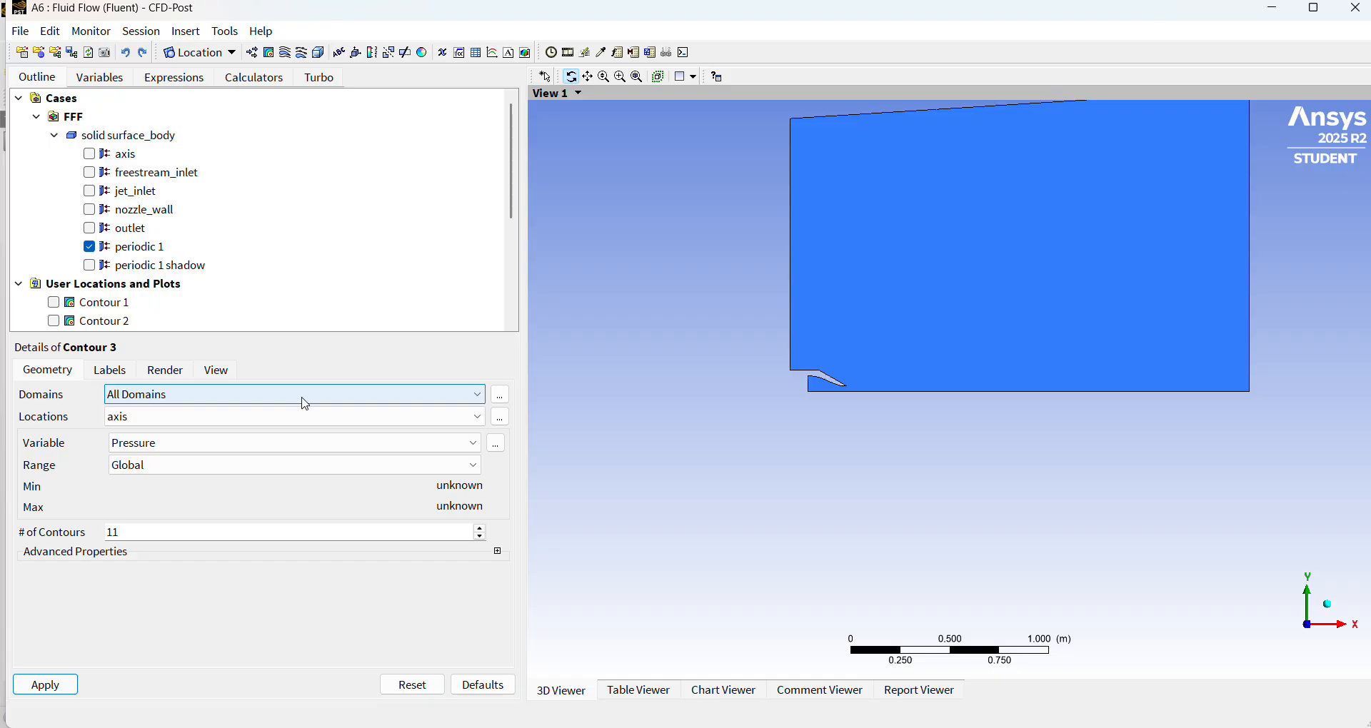
Plot Velocity on the periodic 1 location with Contour 3.
left_click(280, 427)
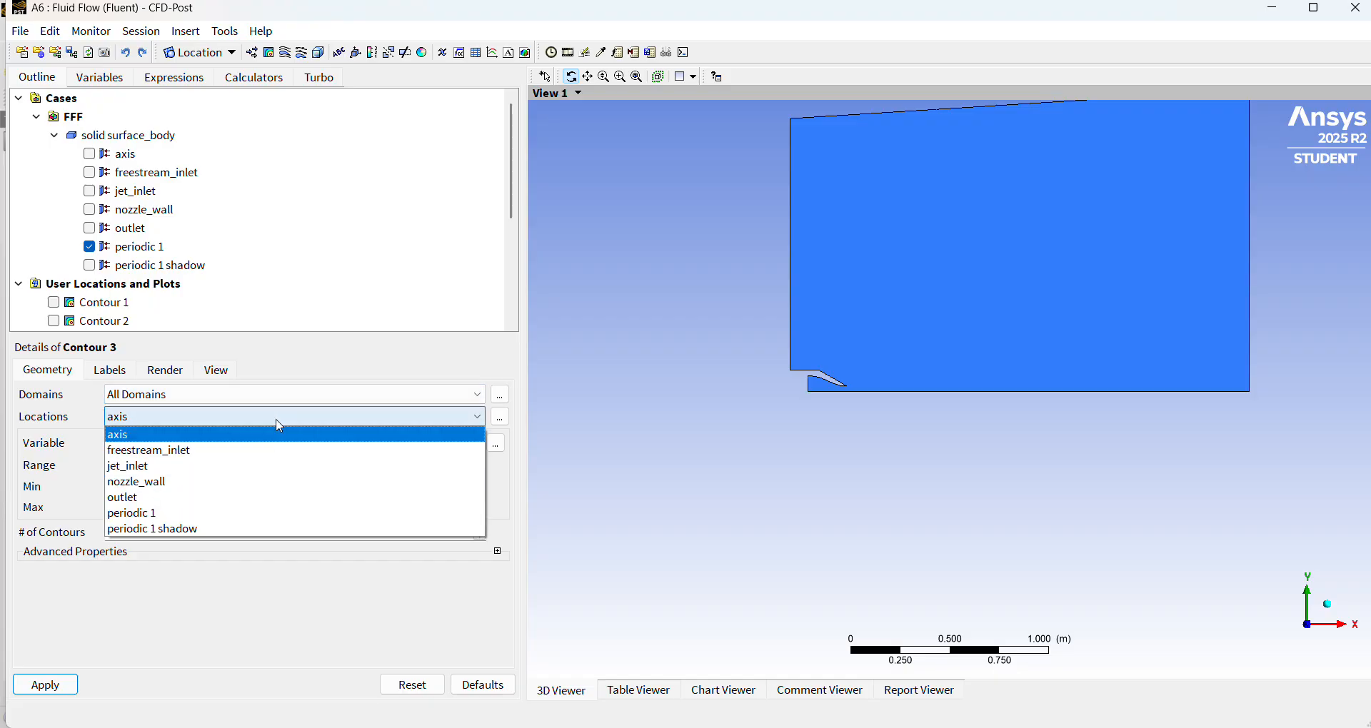
left_click(248, 514)
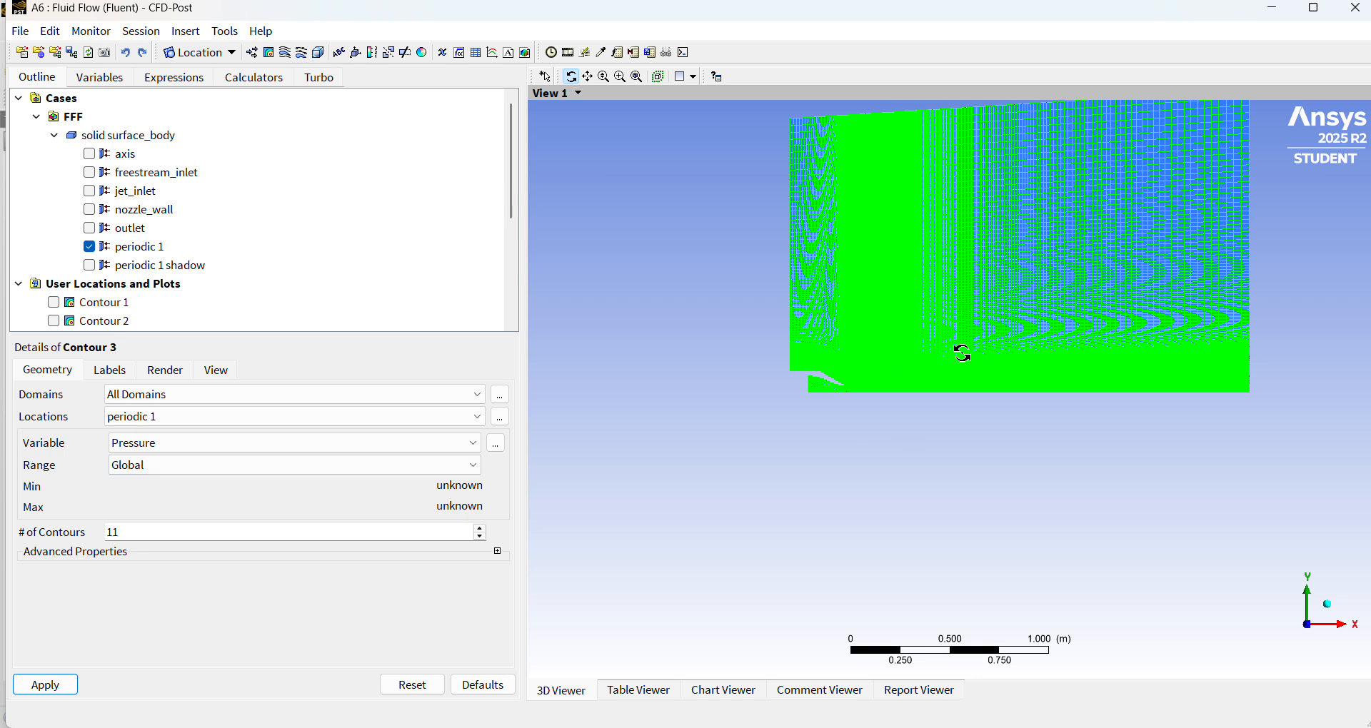
left_click(327, 446)
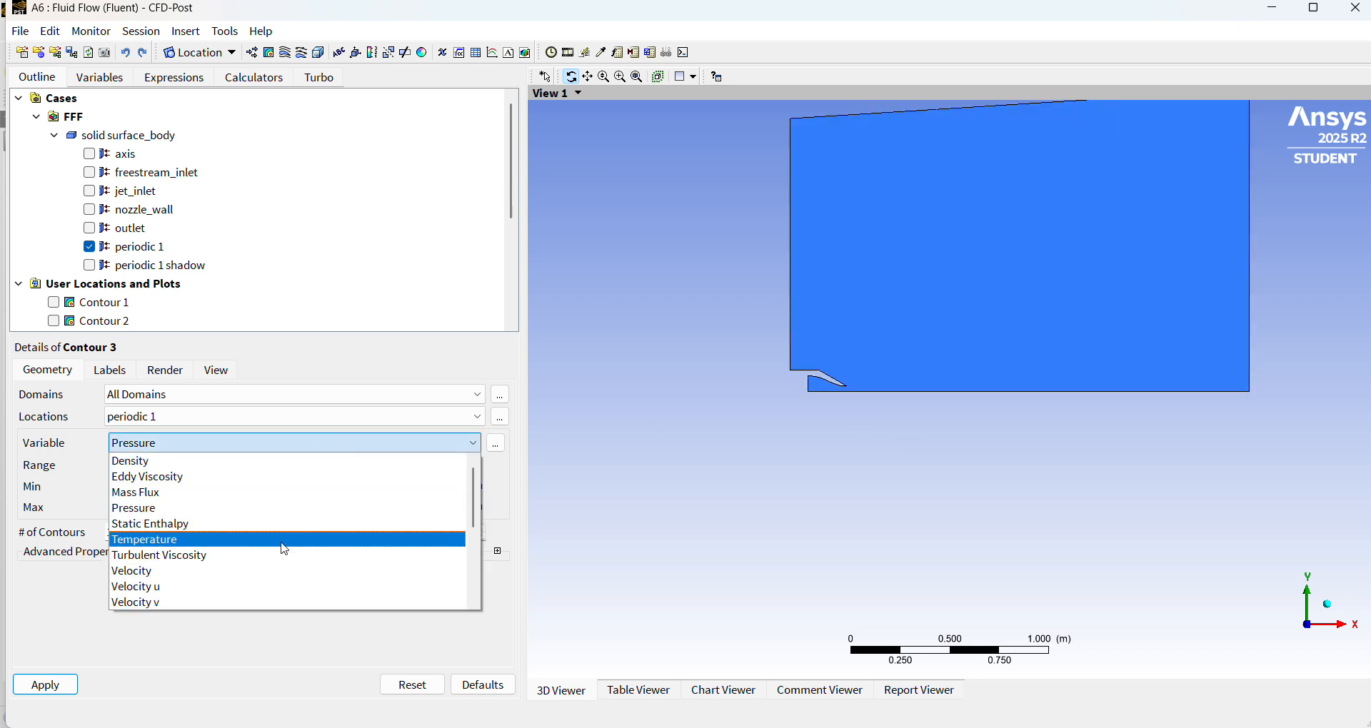
left_click(277, 571)
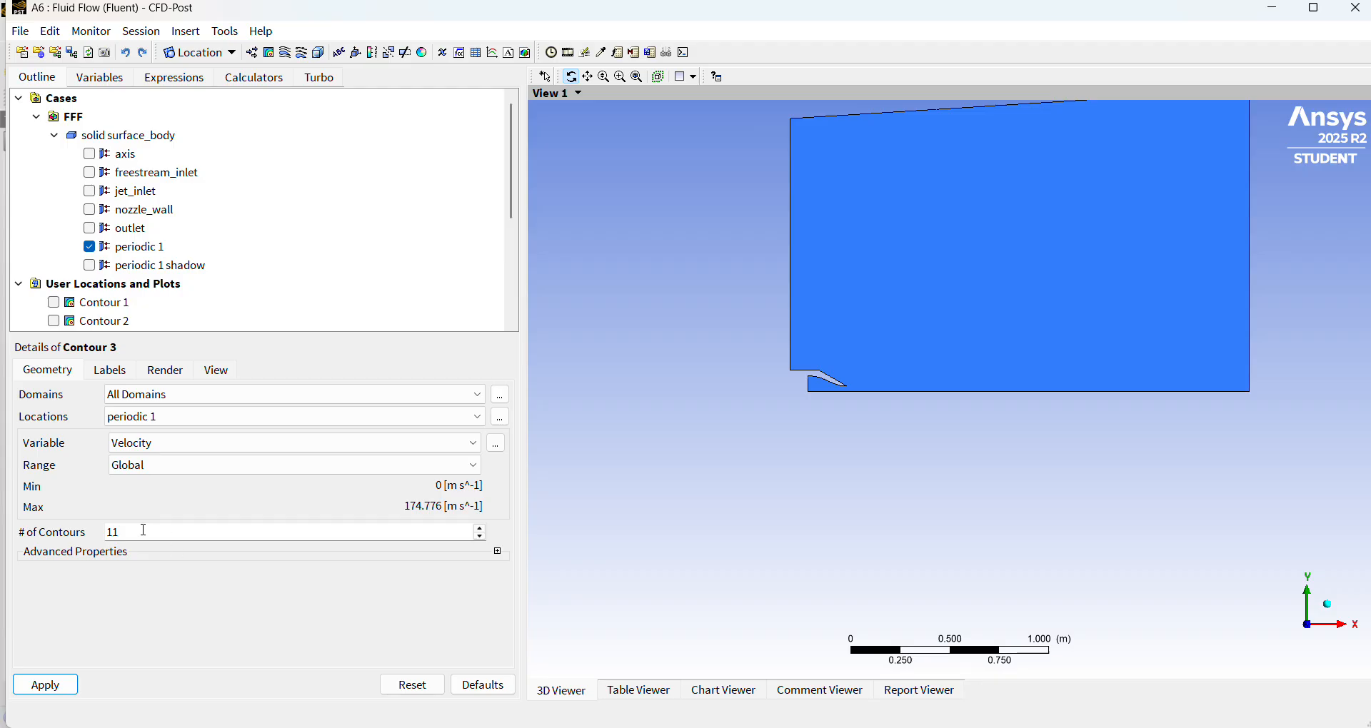
left_click(62, 687)
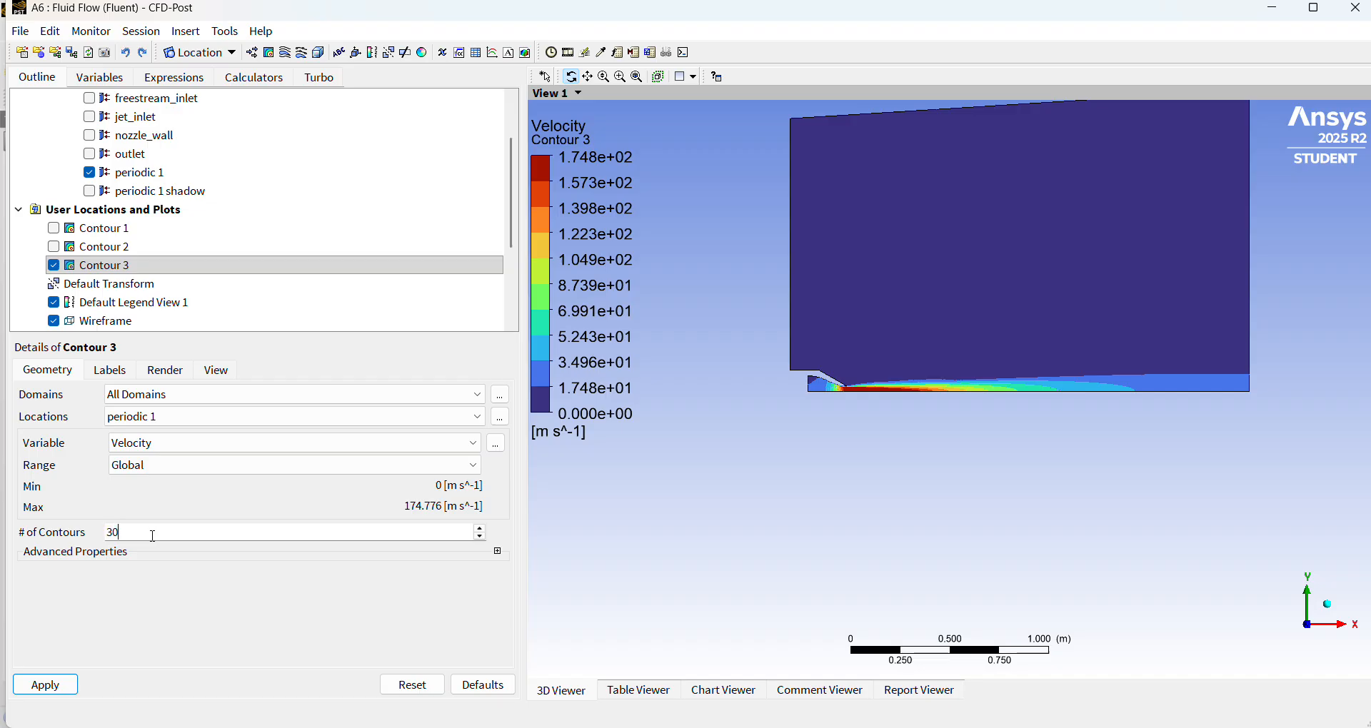
Set the number of contours of Contour 3 to 30 and apply it.
double_click(152, 536)
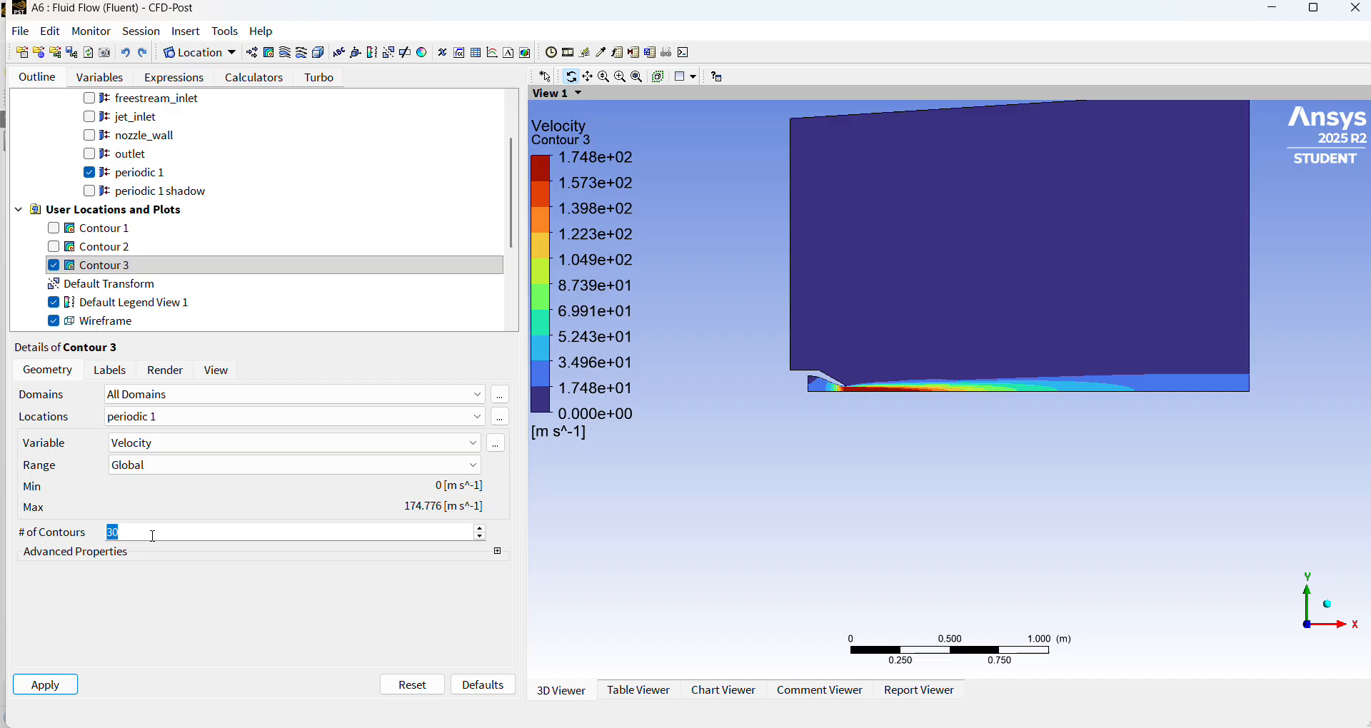
left_click(54, 685)
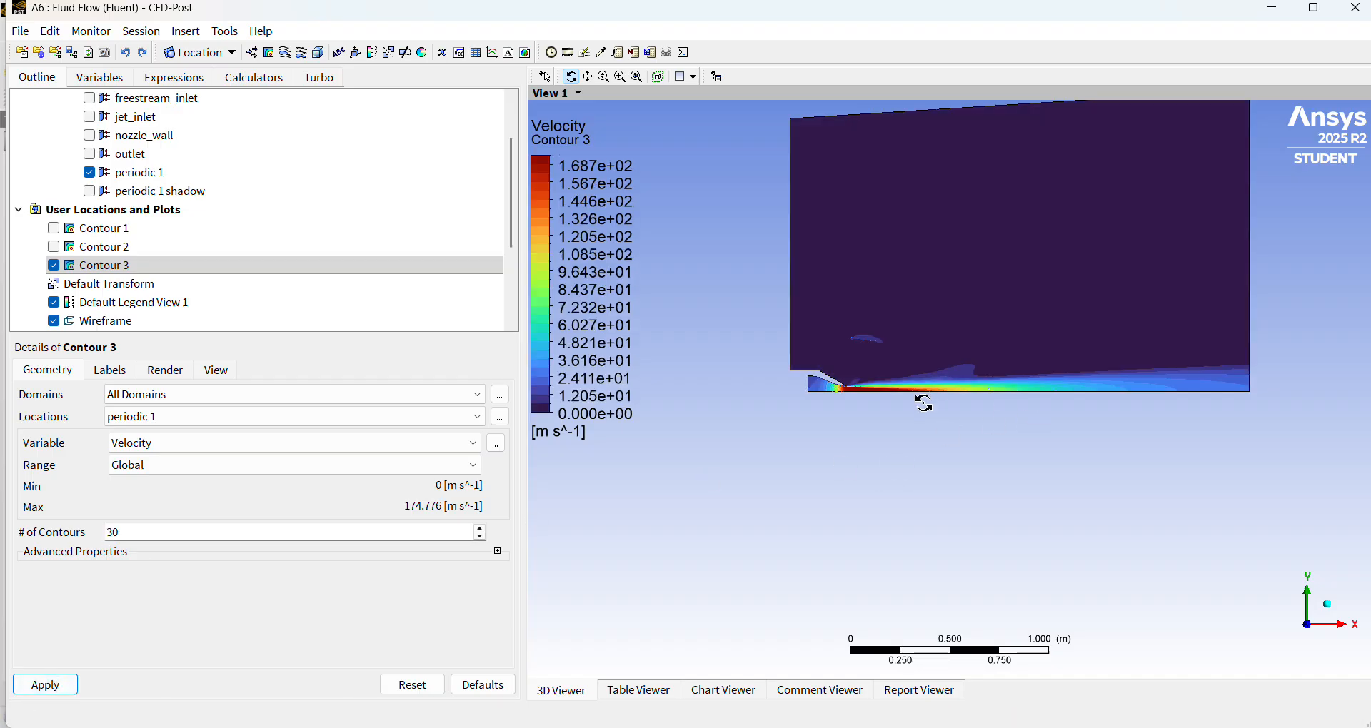
left_click_drag(923, 401, 919, 392)
scroll(918, 392, "down", 1)
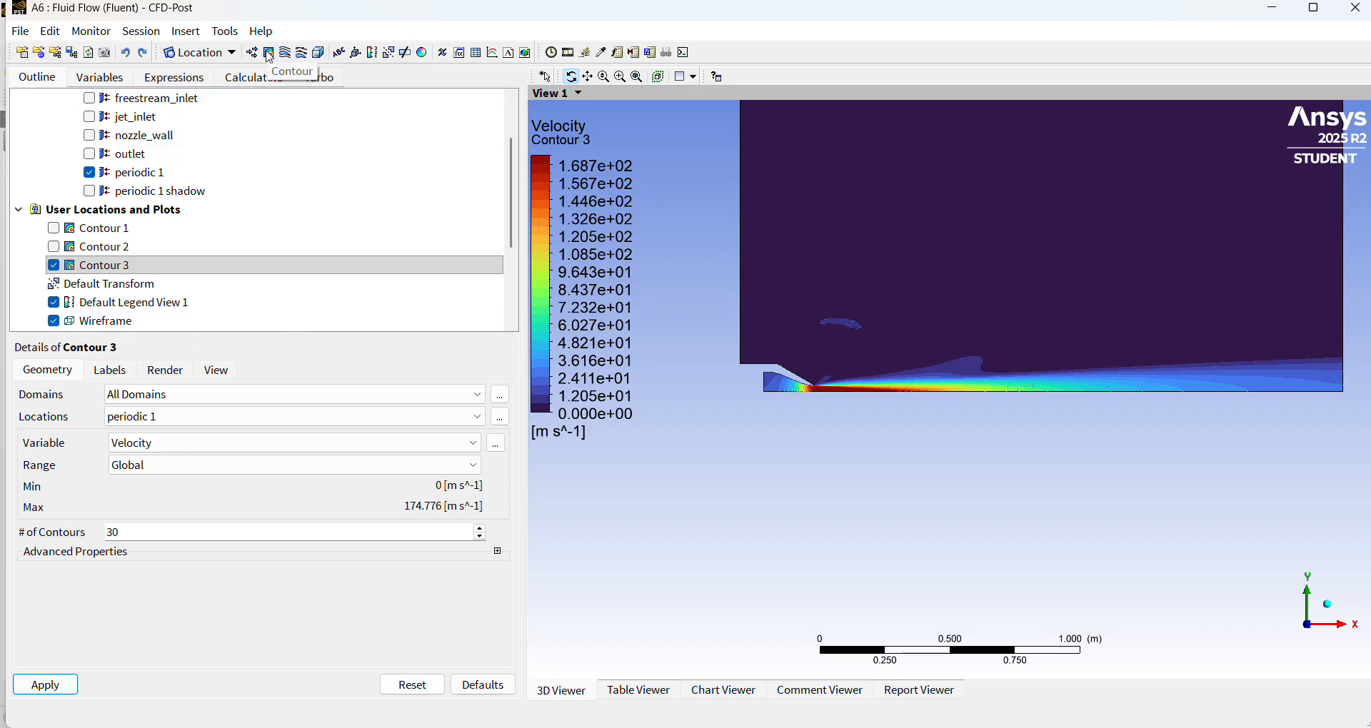
Insert another contour plot under its default name and set its location to periodic 1 and its variable to Velocity.
left_click(269, 55)
left_click(307, 123)
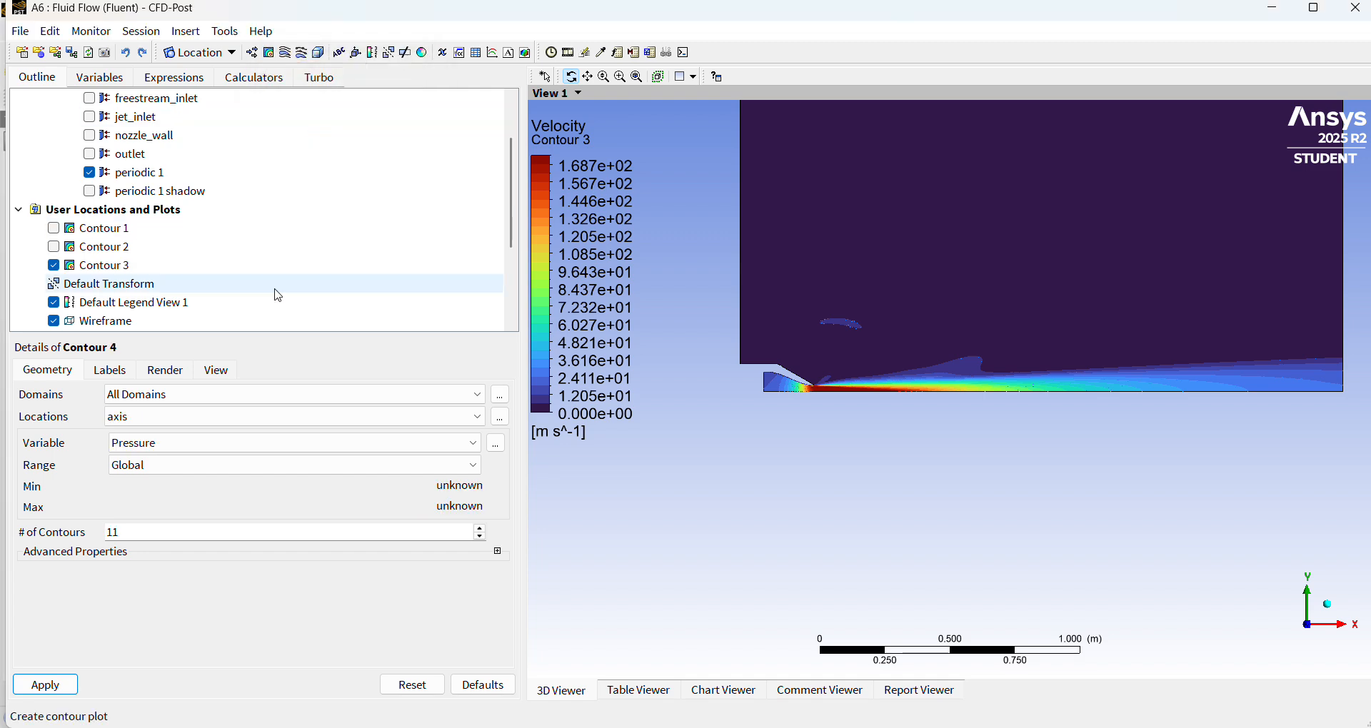
left_click(279, 417)
left_click(231, 512)
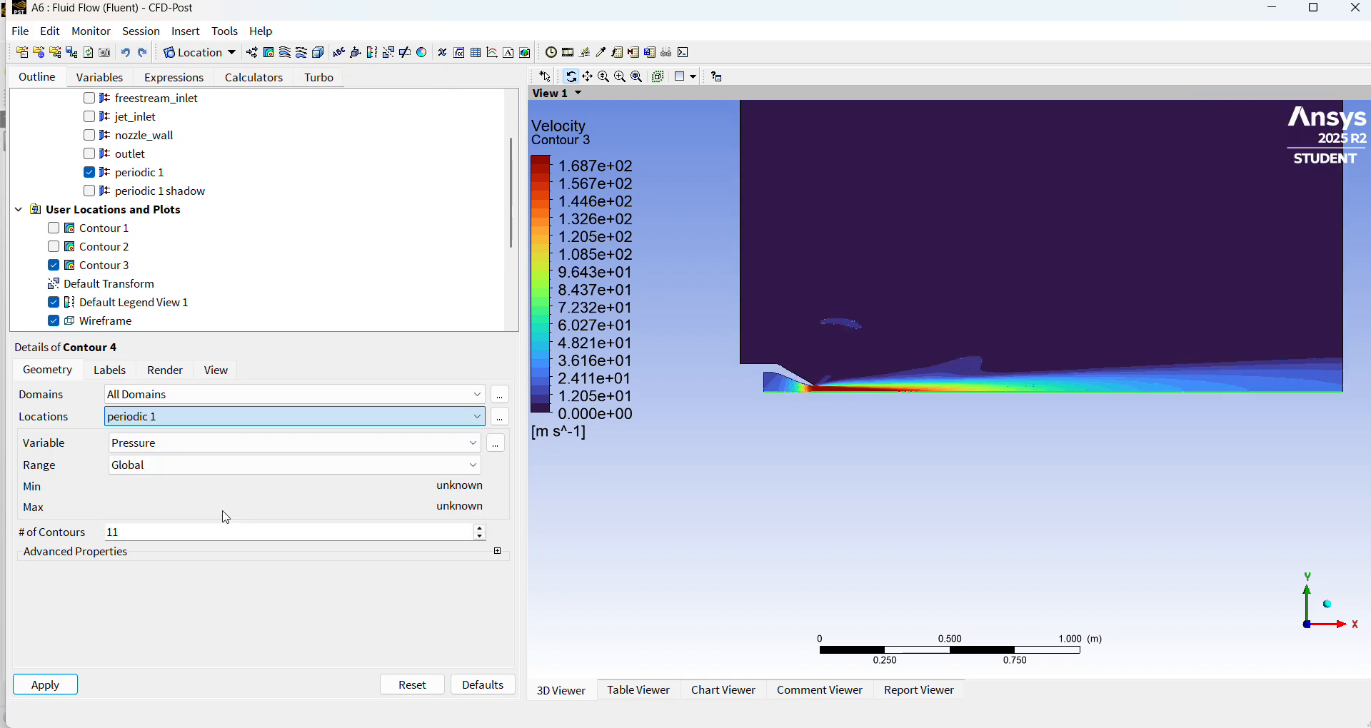
left_click(245, 444)
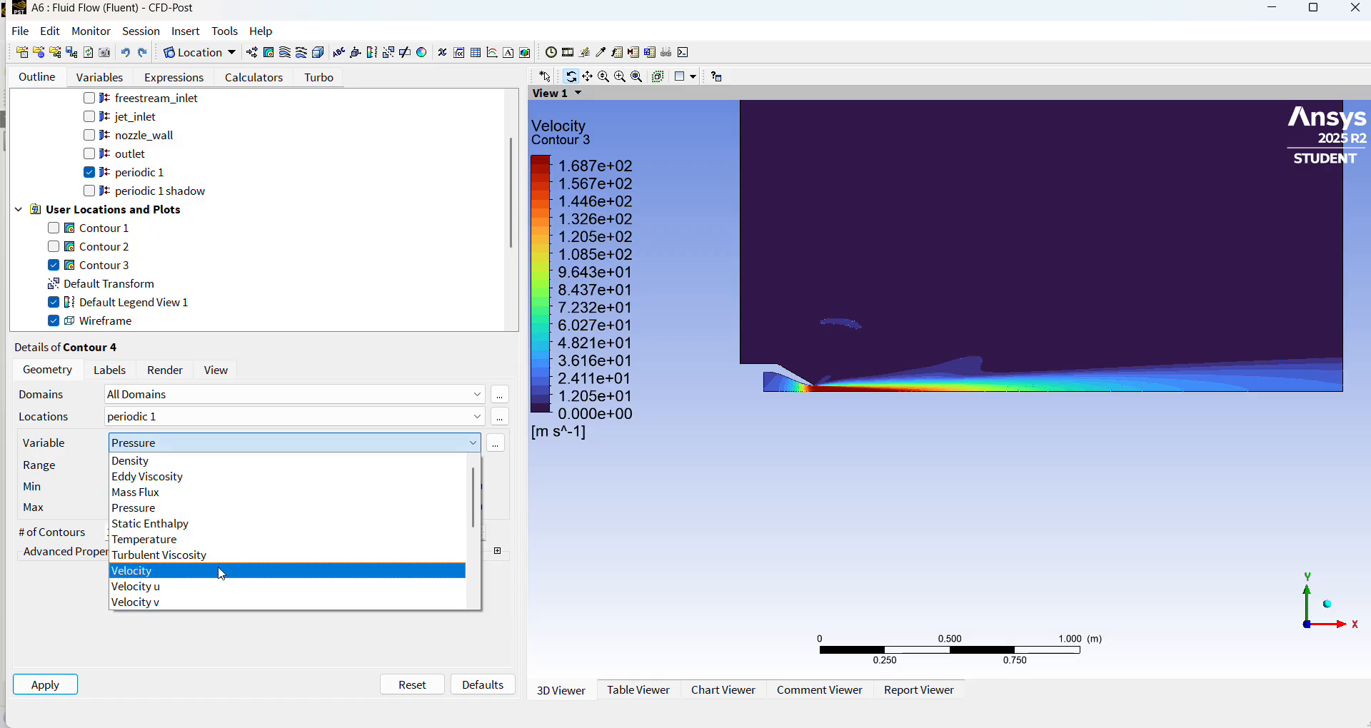
left_click(219, 572)
Mirror Contour 4 about the ZX Plane at Y = 0.0 m and apply the plot.
left_click(218, 371)
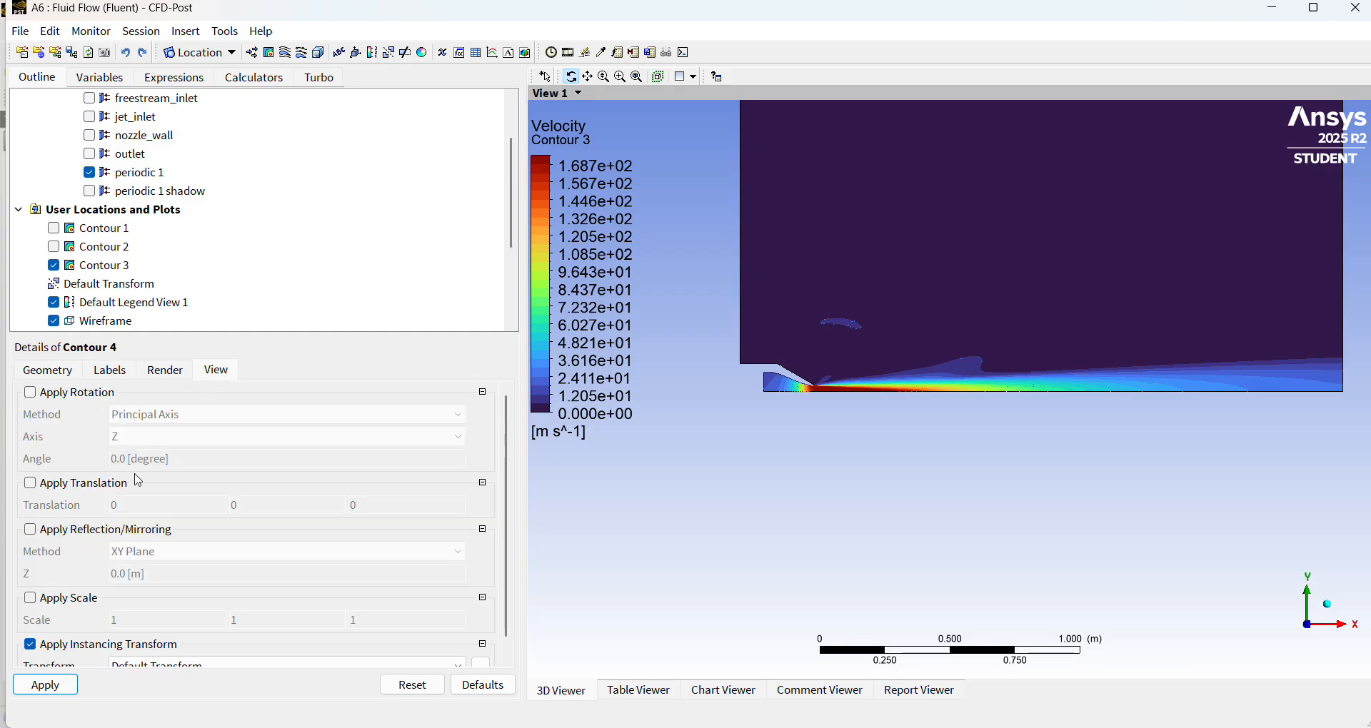
left_click(30, 530)
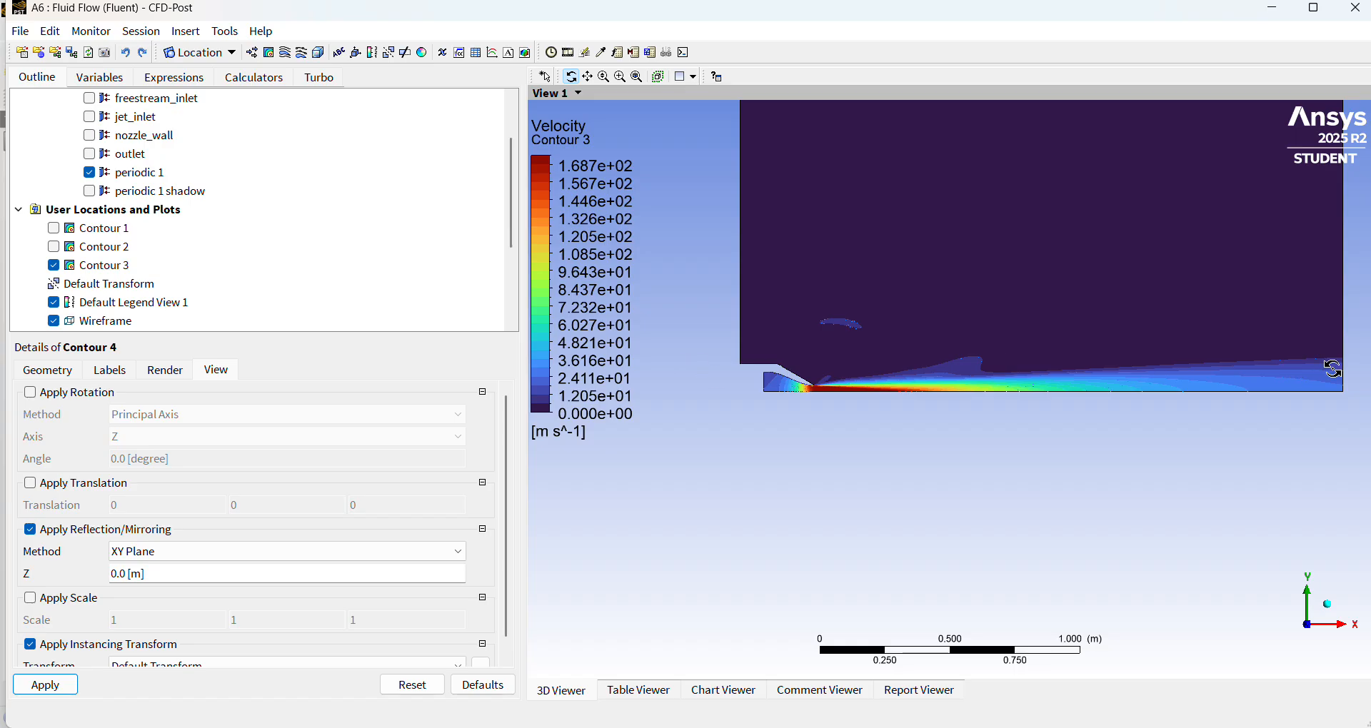
left_click(214, 552)
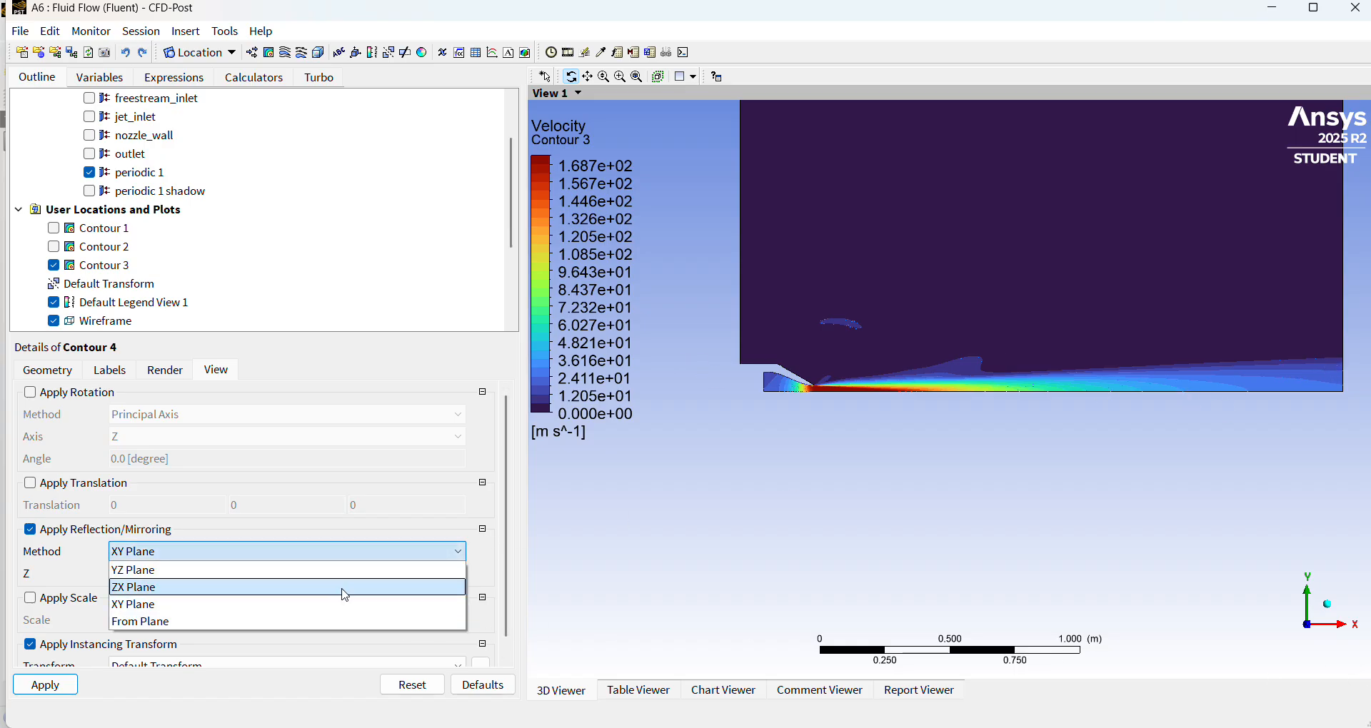
left_click(344, 588)
left_click(63, 688)
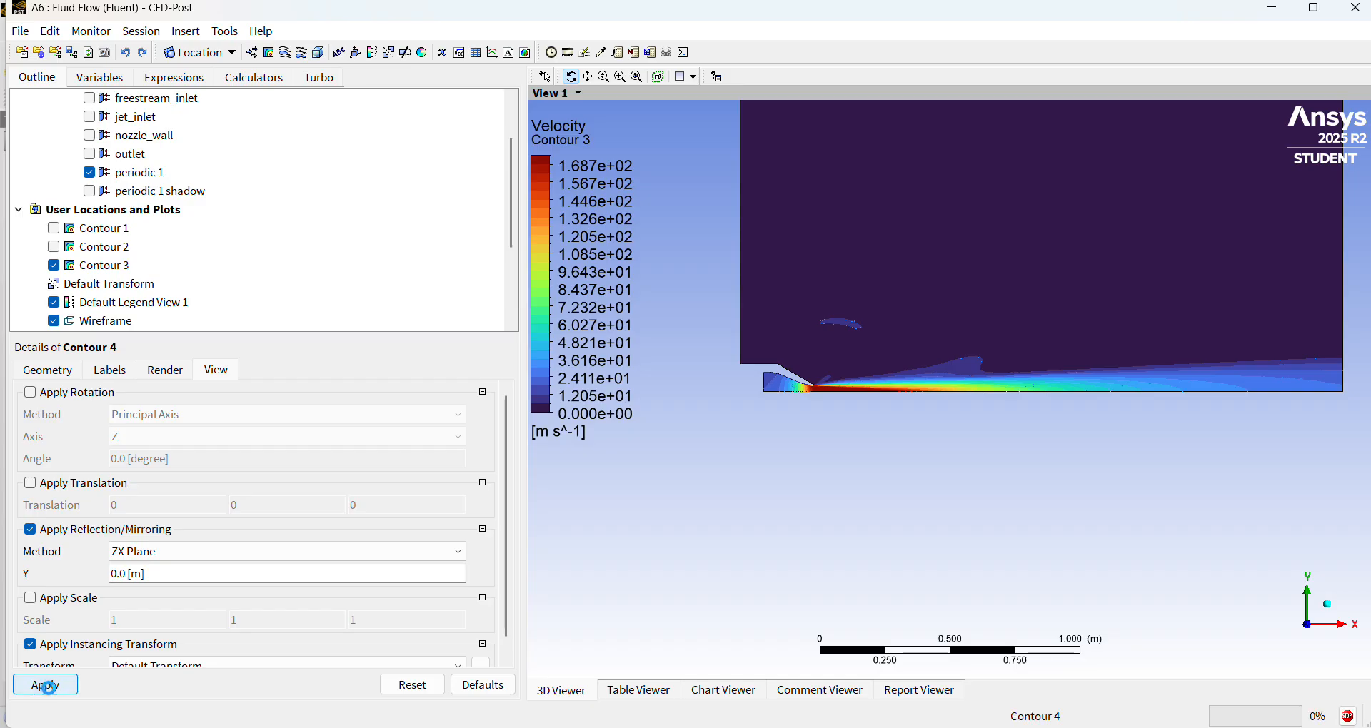
scroll(972, 529, "down", 2)
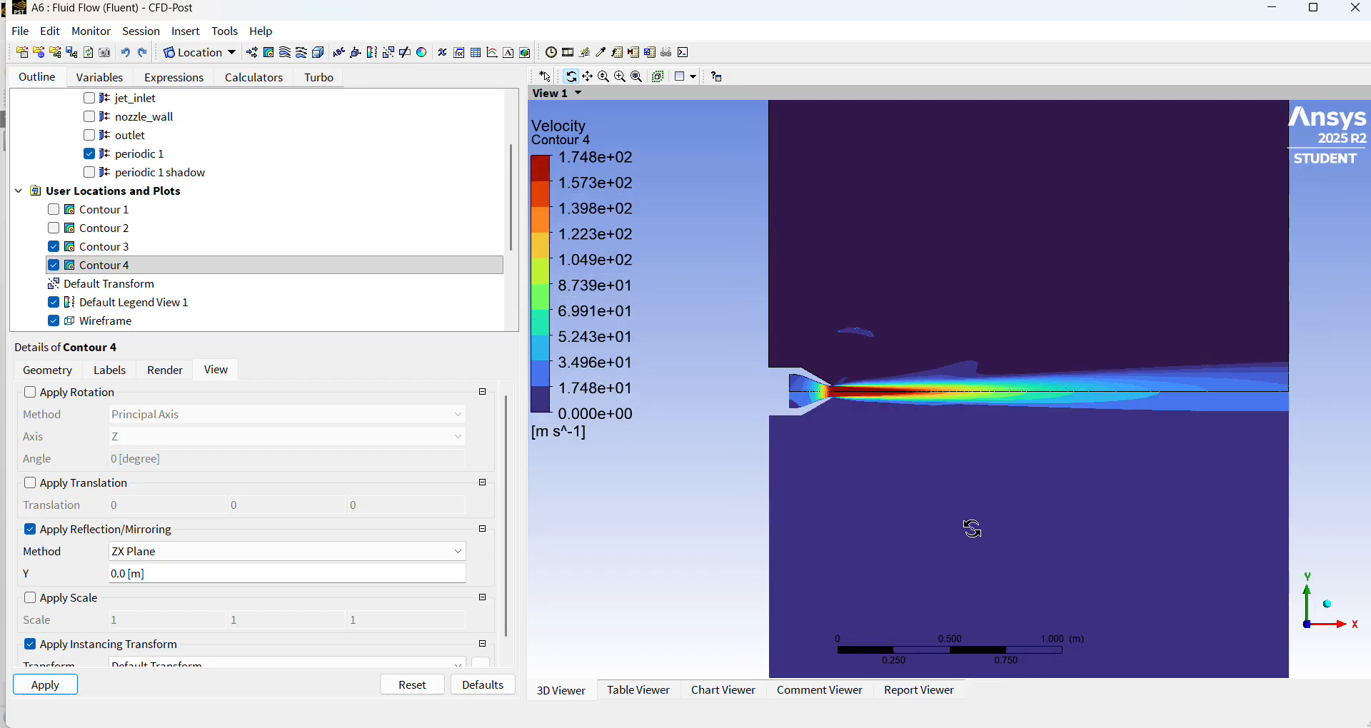
Hide Contour 3 and Contour 4 and show Contour 1 and Contour 2 in the viewer.
left_click(53, 249)
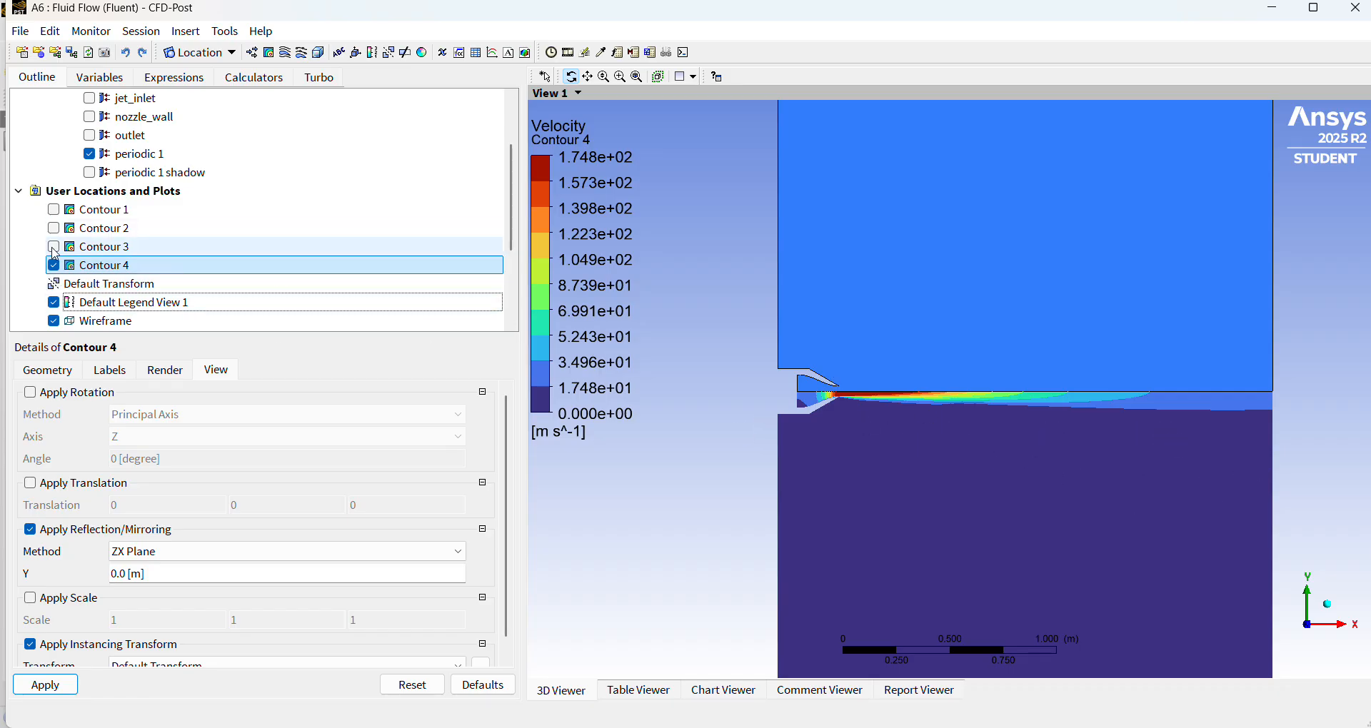
left_click(53, 248)
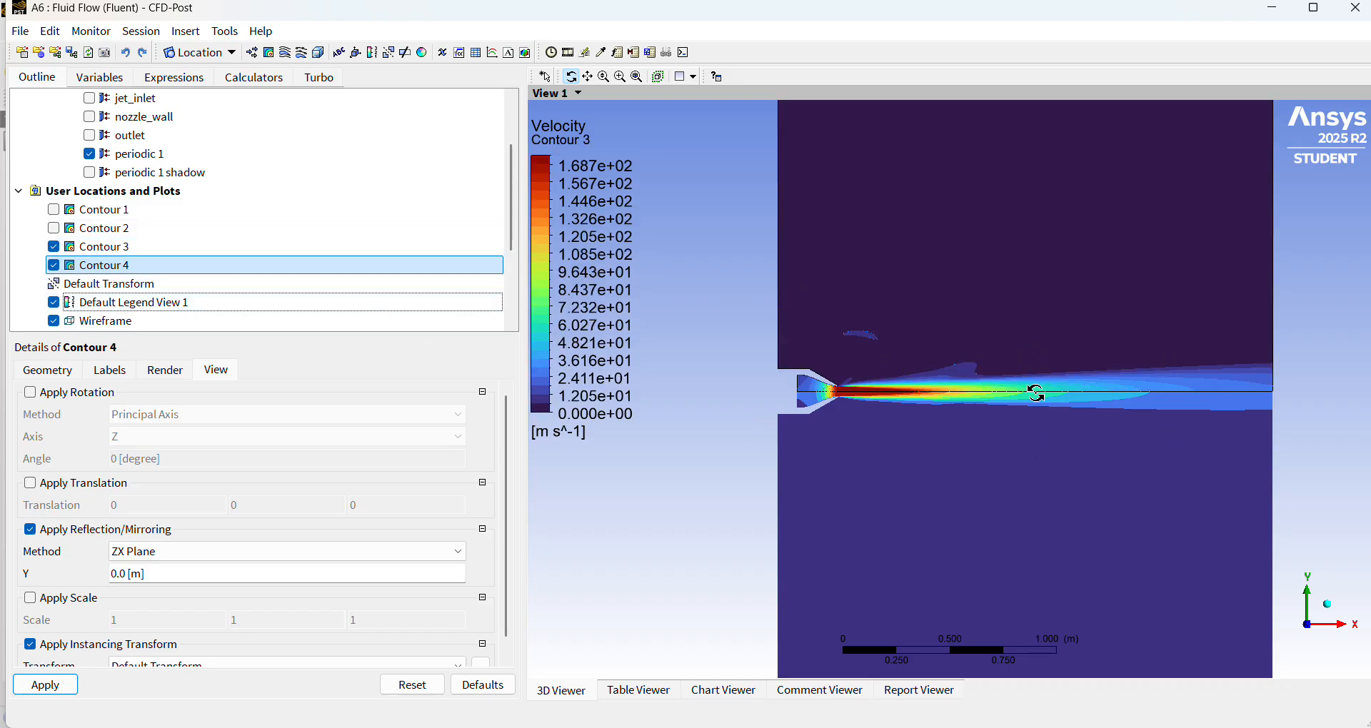
left_click(53, 265)
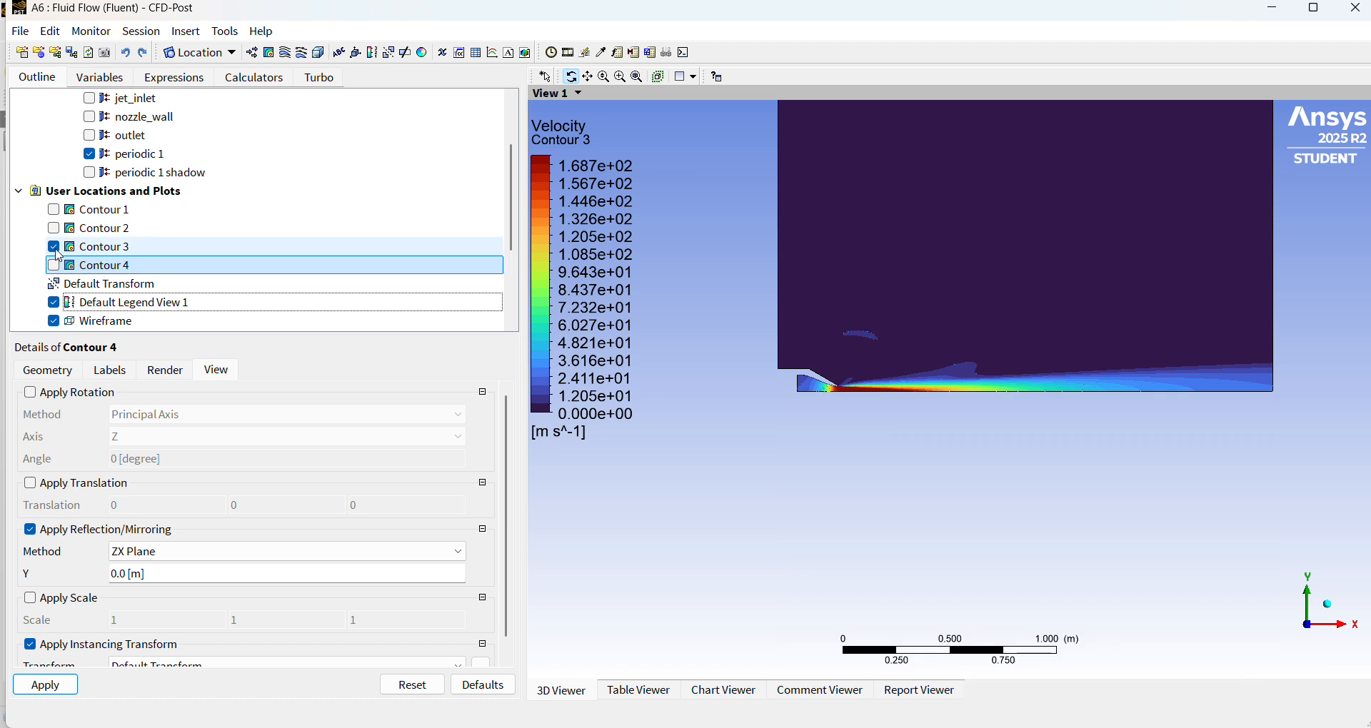
left_click(53, 247)
left_click(53, 209)
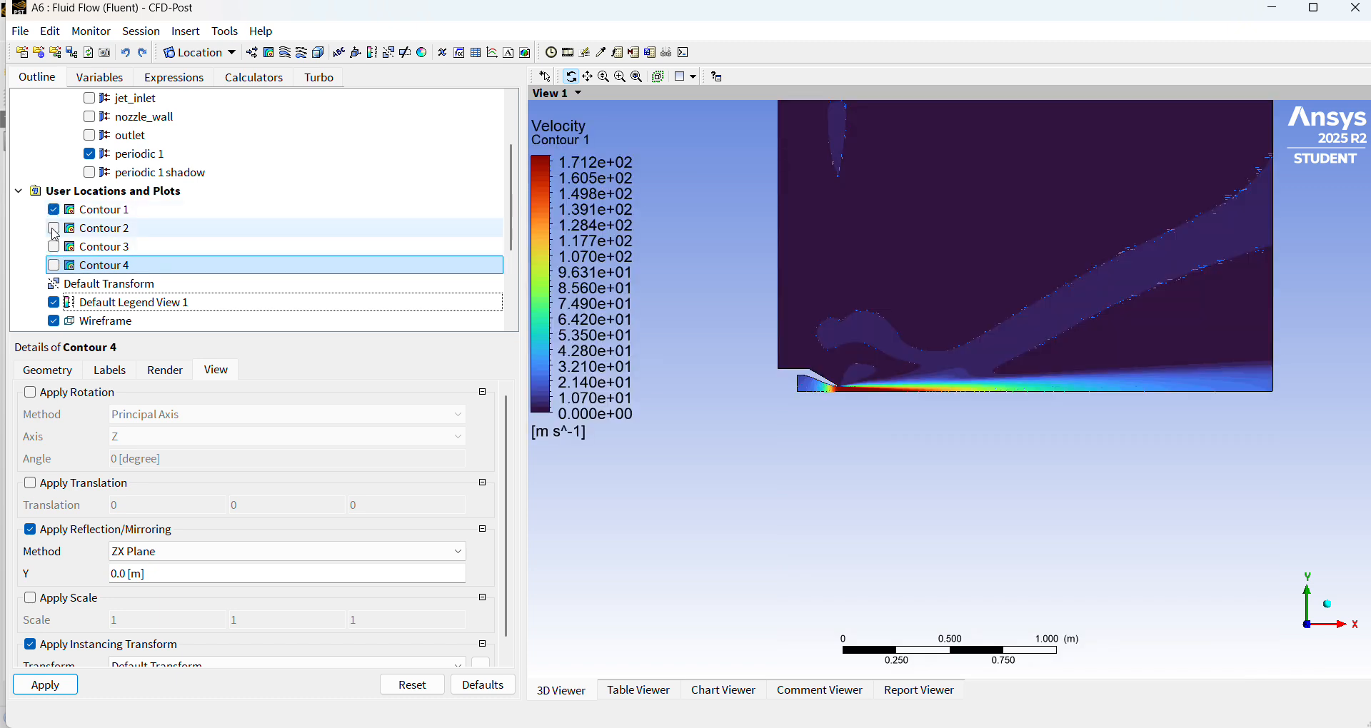
left_click(53, 227)
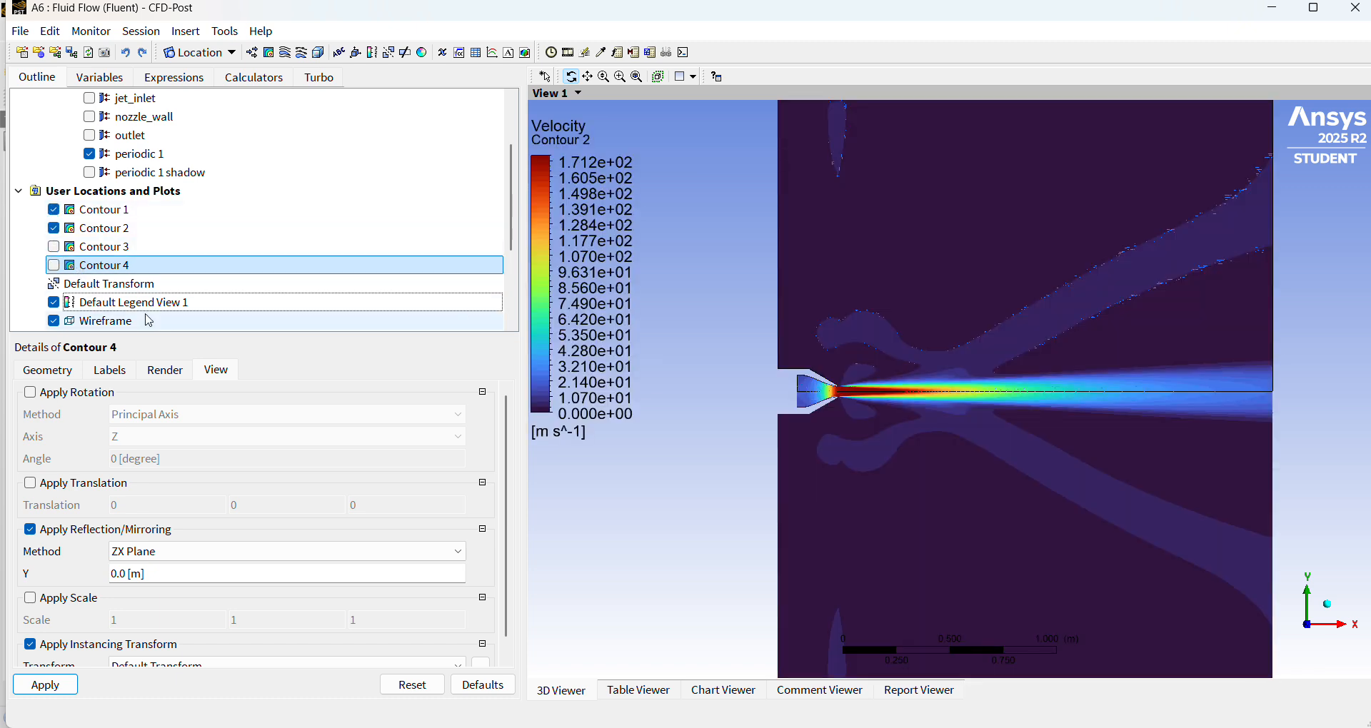
Compare the velocity contours near the nozzle exit with the u/Ujet contour figure in turbulence model.pdf.
left_click(61, 369)
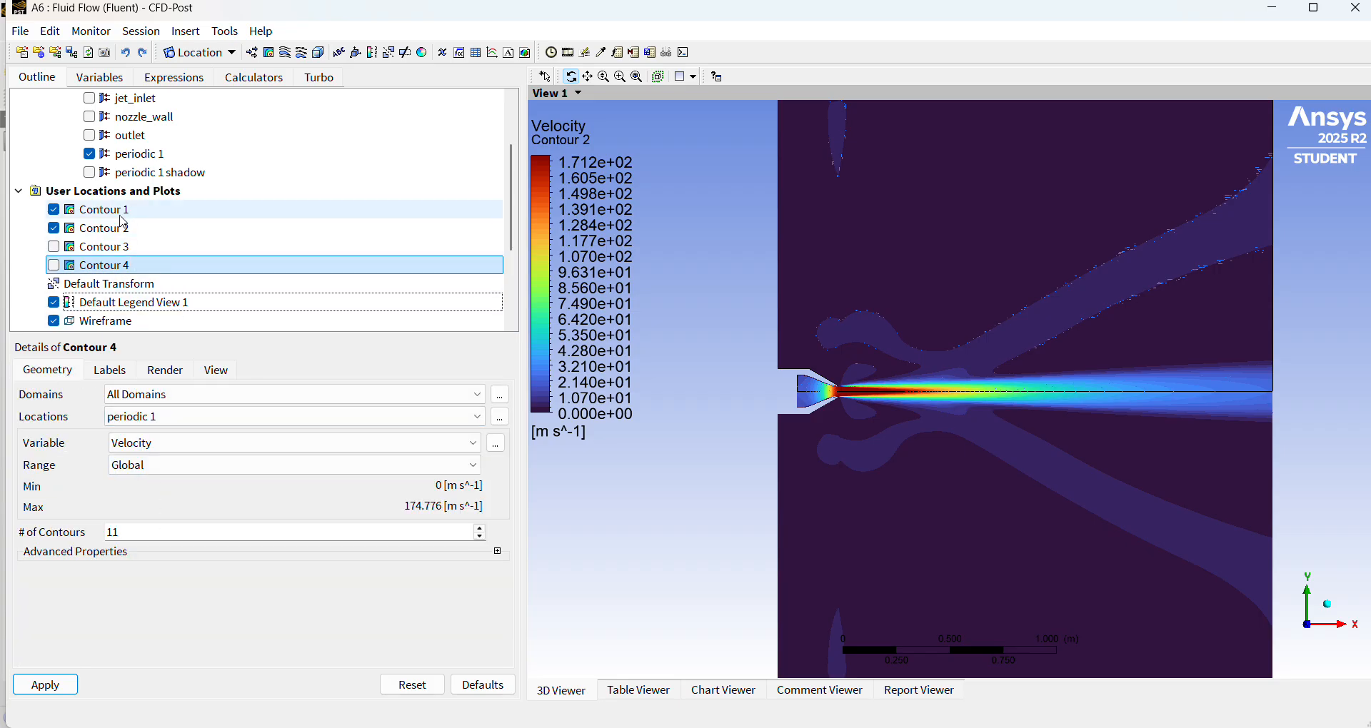
scroll(1213, 427, "up", 5)
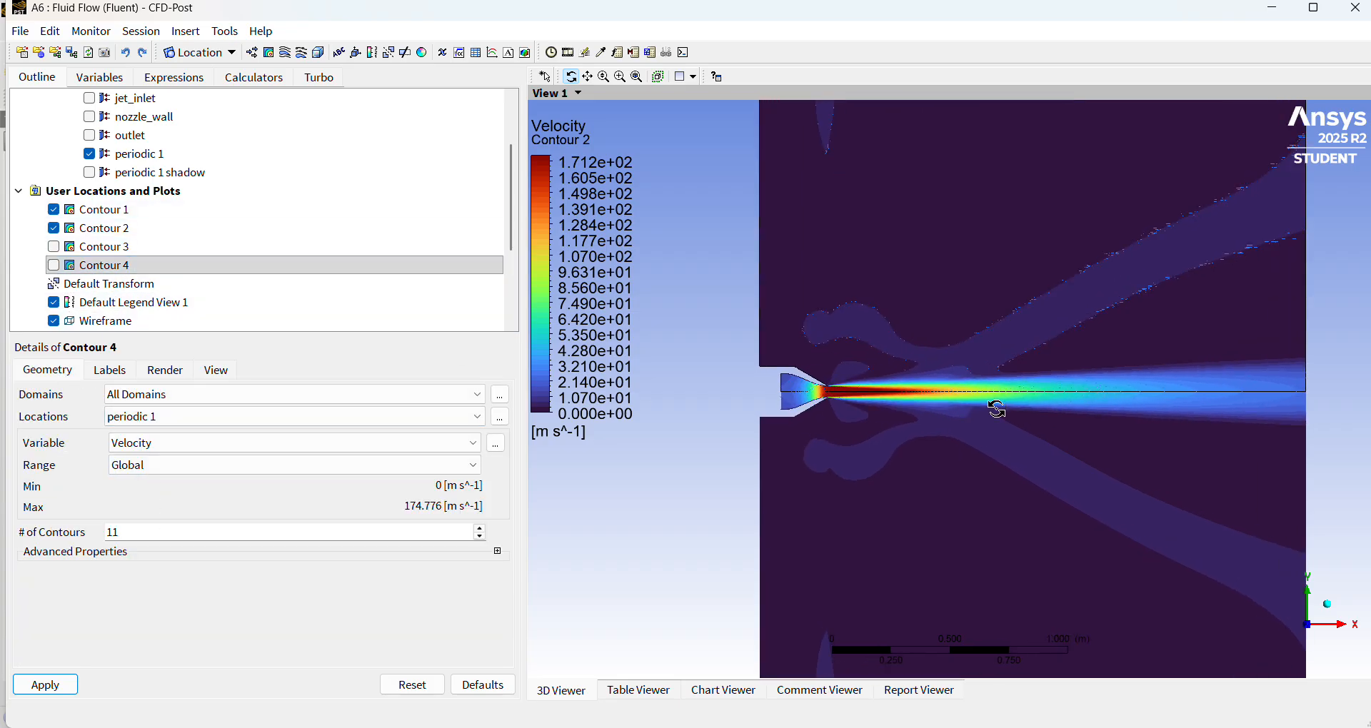
scroll(984, 412, "up", 8)
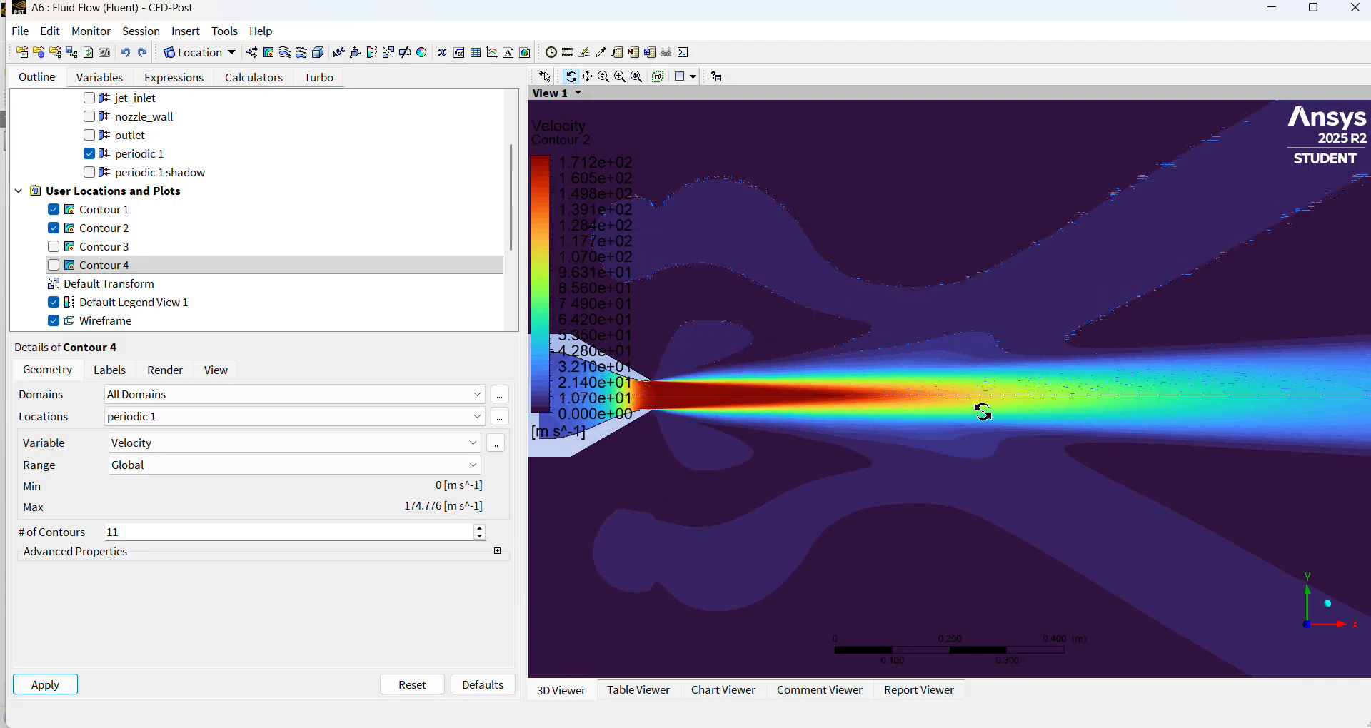
scroll(936, 411, "down", 3)
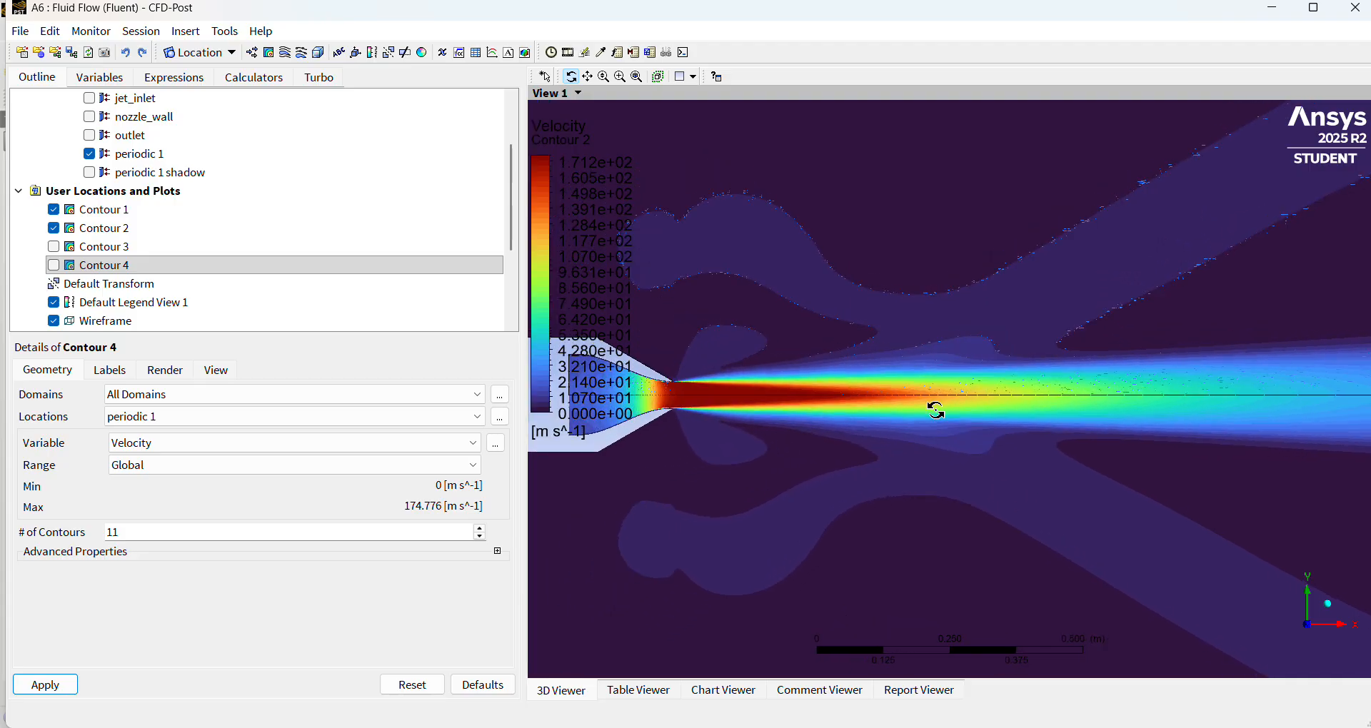
left_click(757, 727)
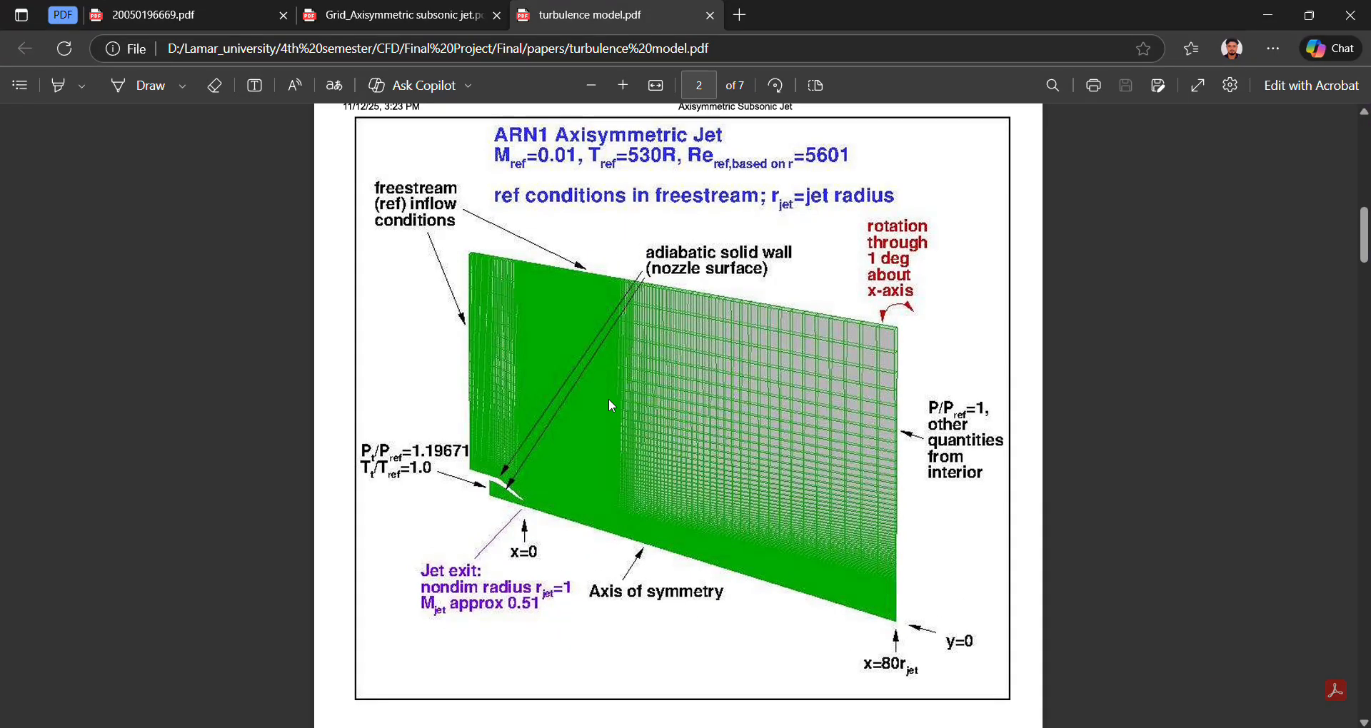
scroll(613, 406, "down", 9)
scroll(619, 417, "down", 2)
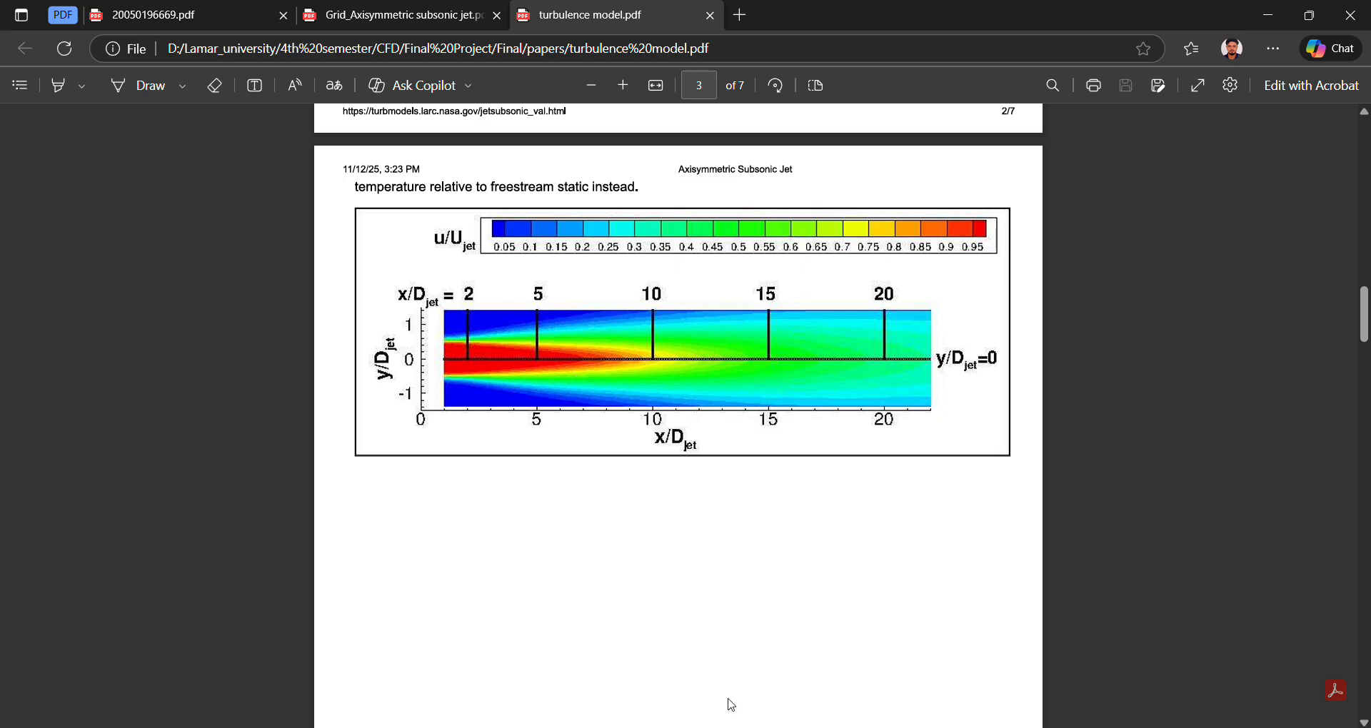
Switch back to CFD-Post and examine the mirrored velocity contours from the nozzle to the outlet.
left_click(757, 727)
scroll(913, 411, "down", 1)
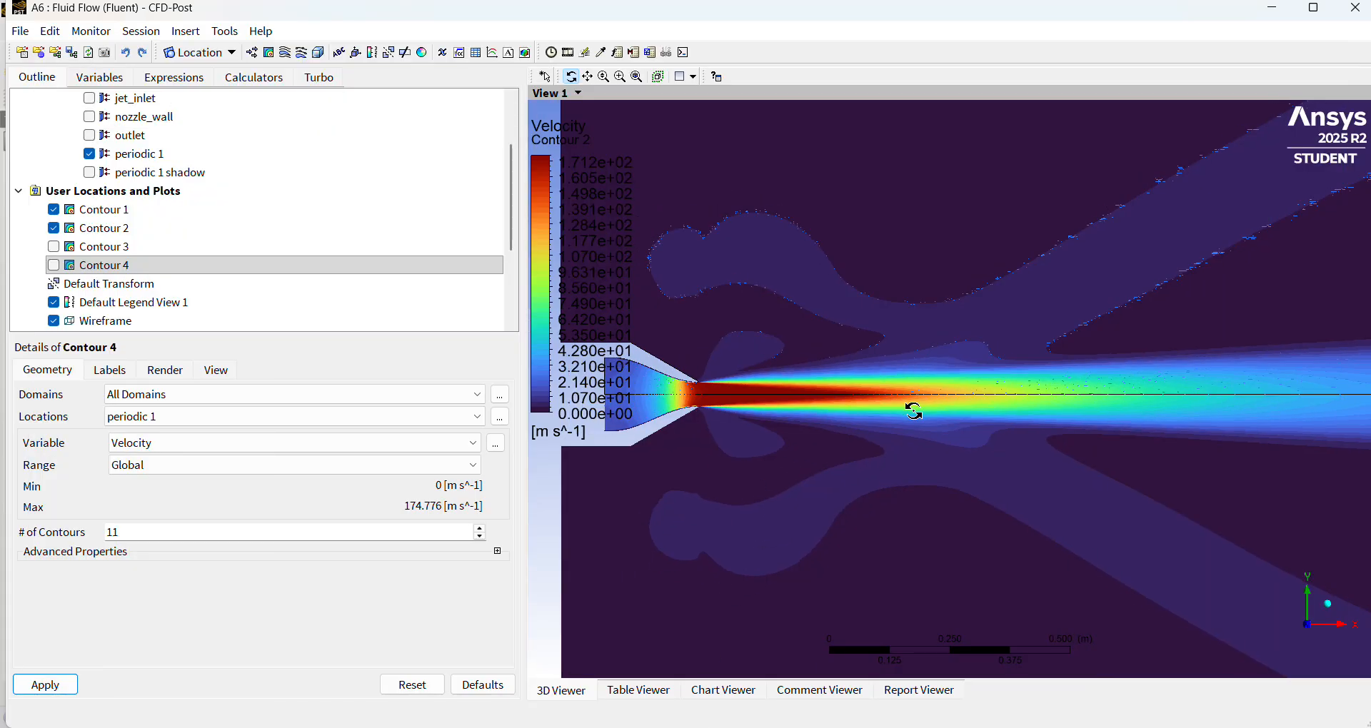
scroll(913, 411, "down", 4)
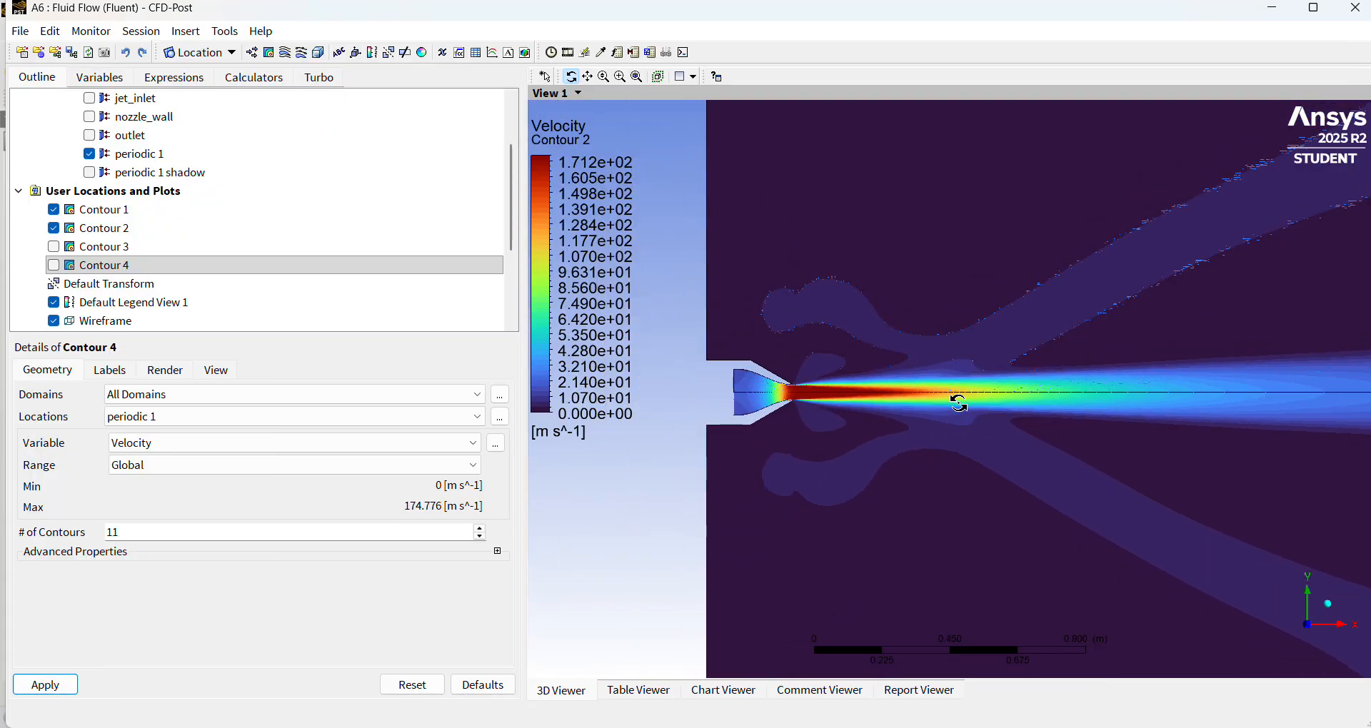
scroll(959, 405, "down", 2)
scroll(958, 405, "down", 1)
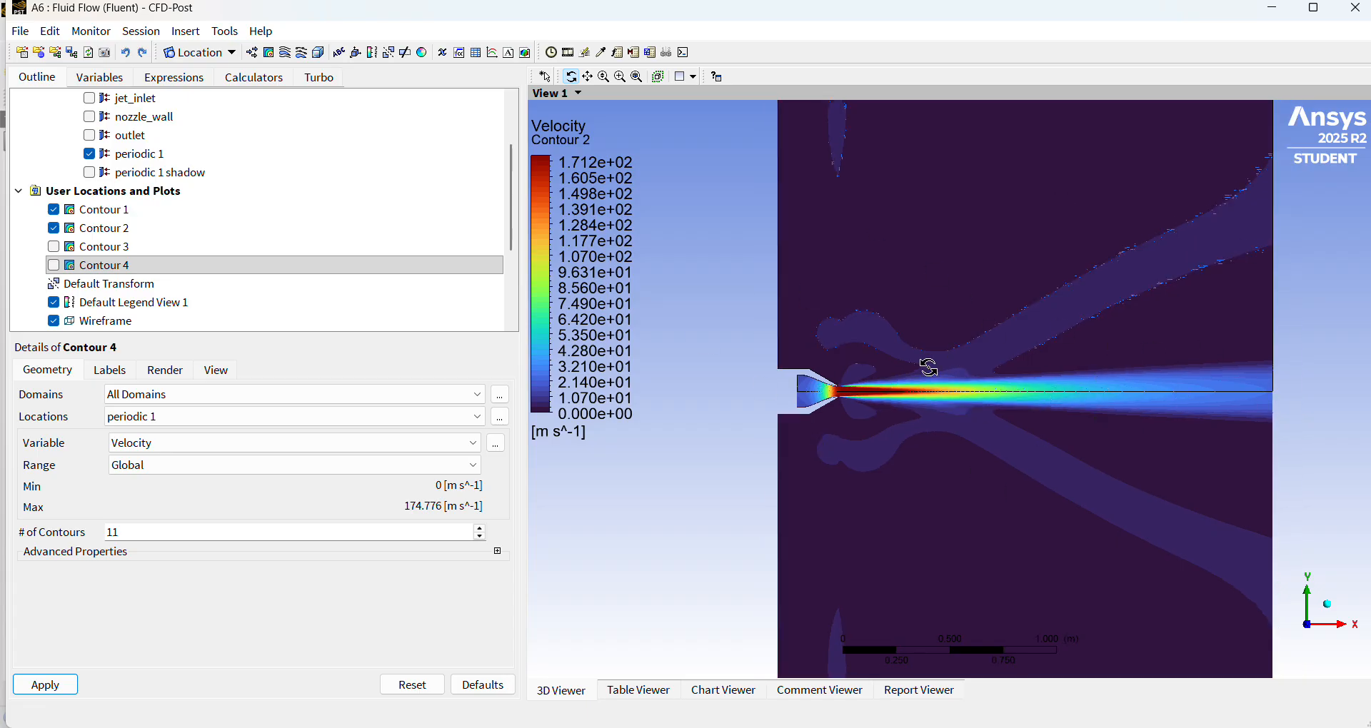
scroll(1107, 413, "up", 2)
scroll(1141, 412, "down", 2)
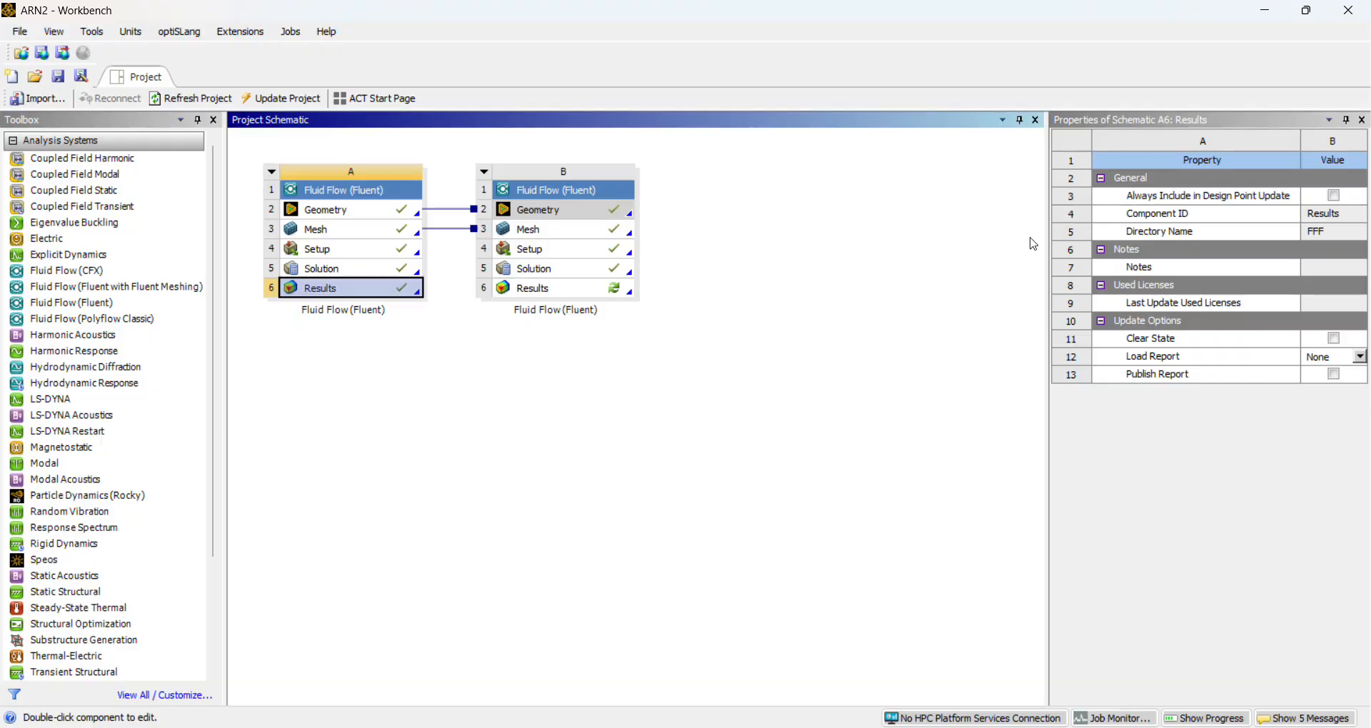
Open the Solution of Fluid Flow system B in Fluent from Workbench and show its General solver settings.
left_click(580, 277)
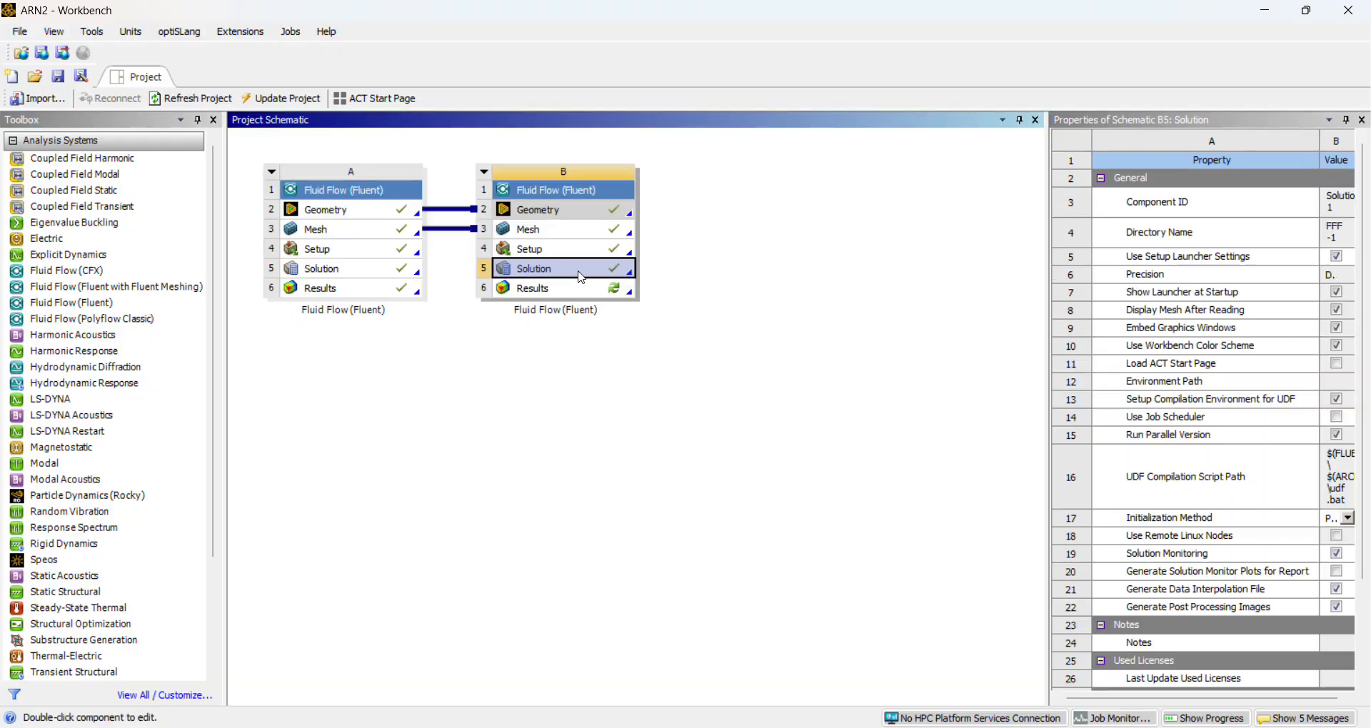
right_click(582, 277)
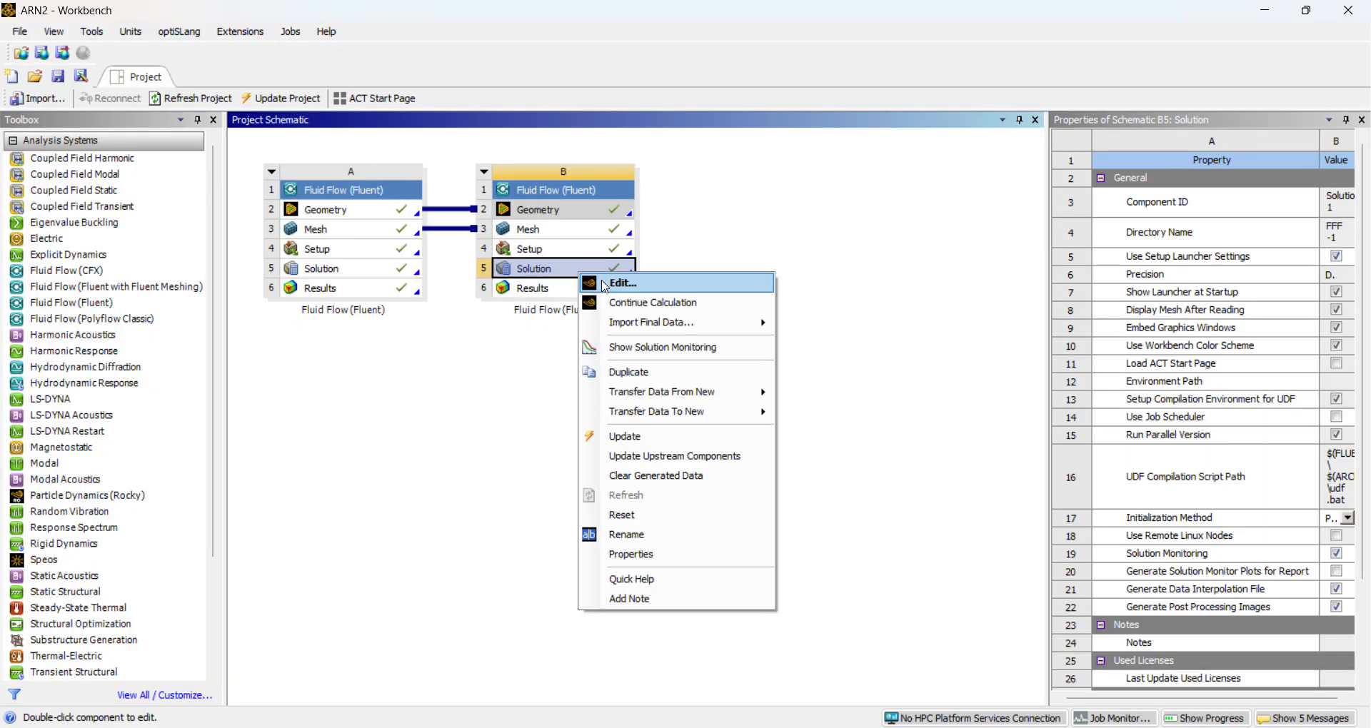
left_click(621, 283)
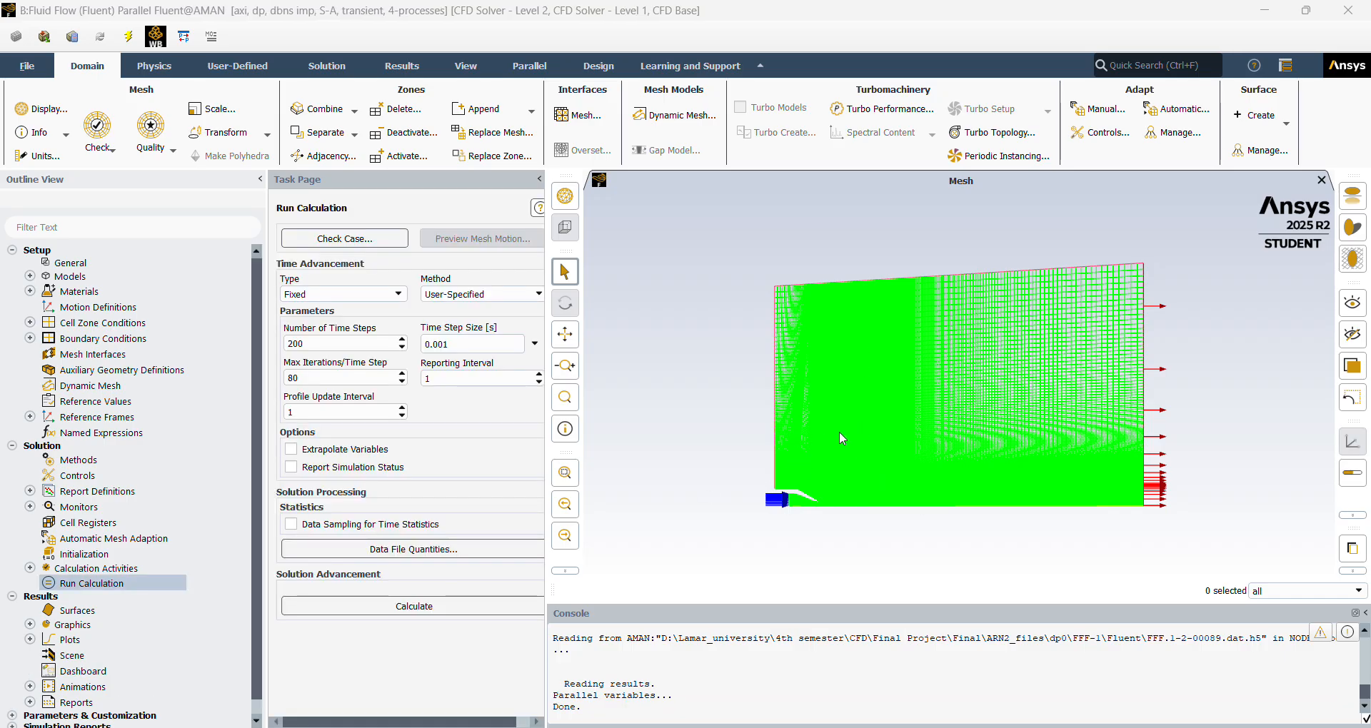
left_click(102, 265)
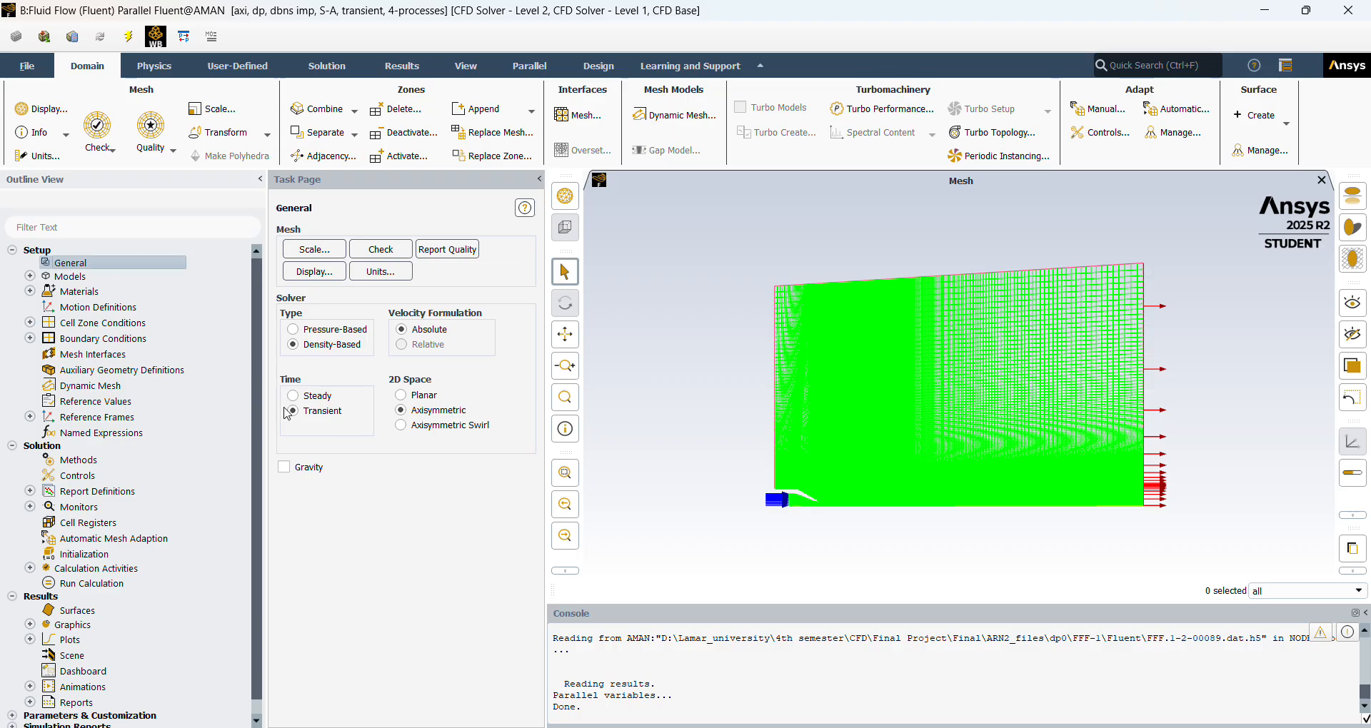
Review the transient case's models, materials, inlet boundary zones, solution methods and initialization settings.
left_click(29, 276)
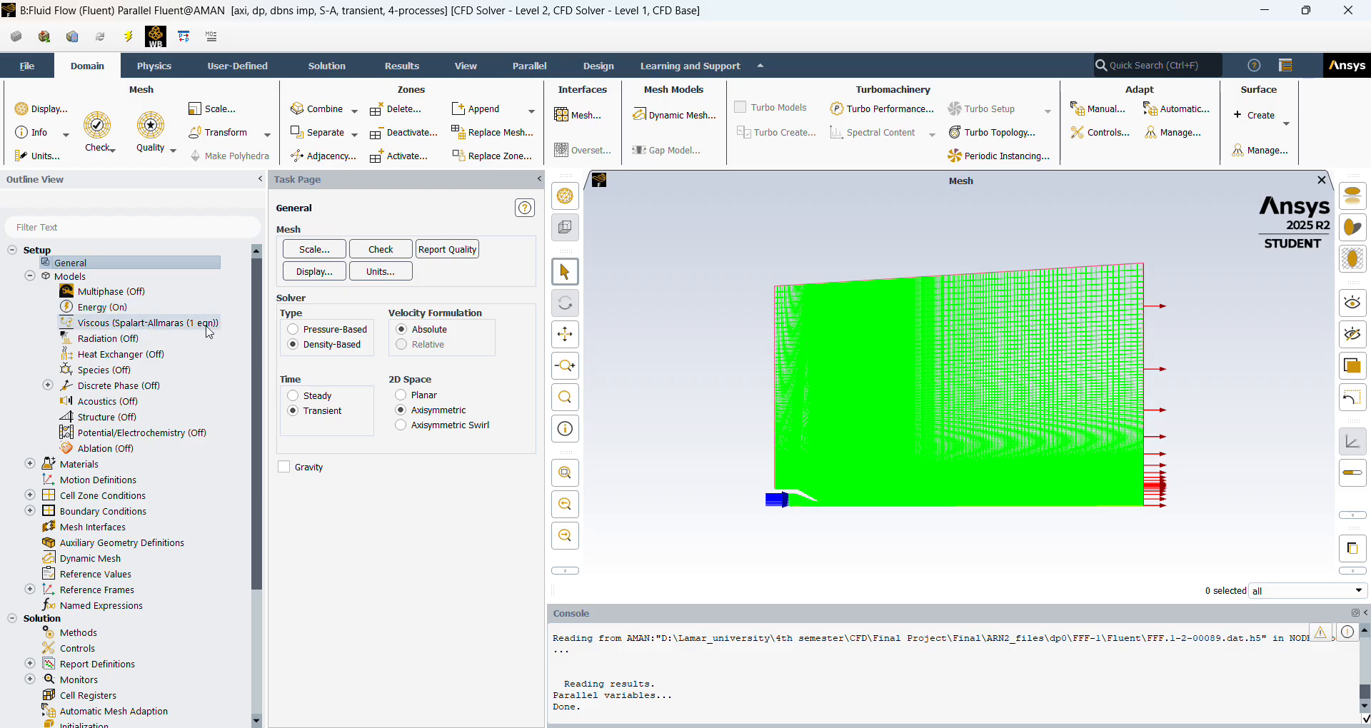
left_click(30, 277)
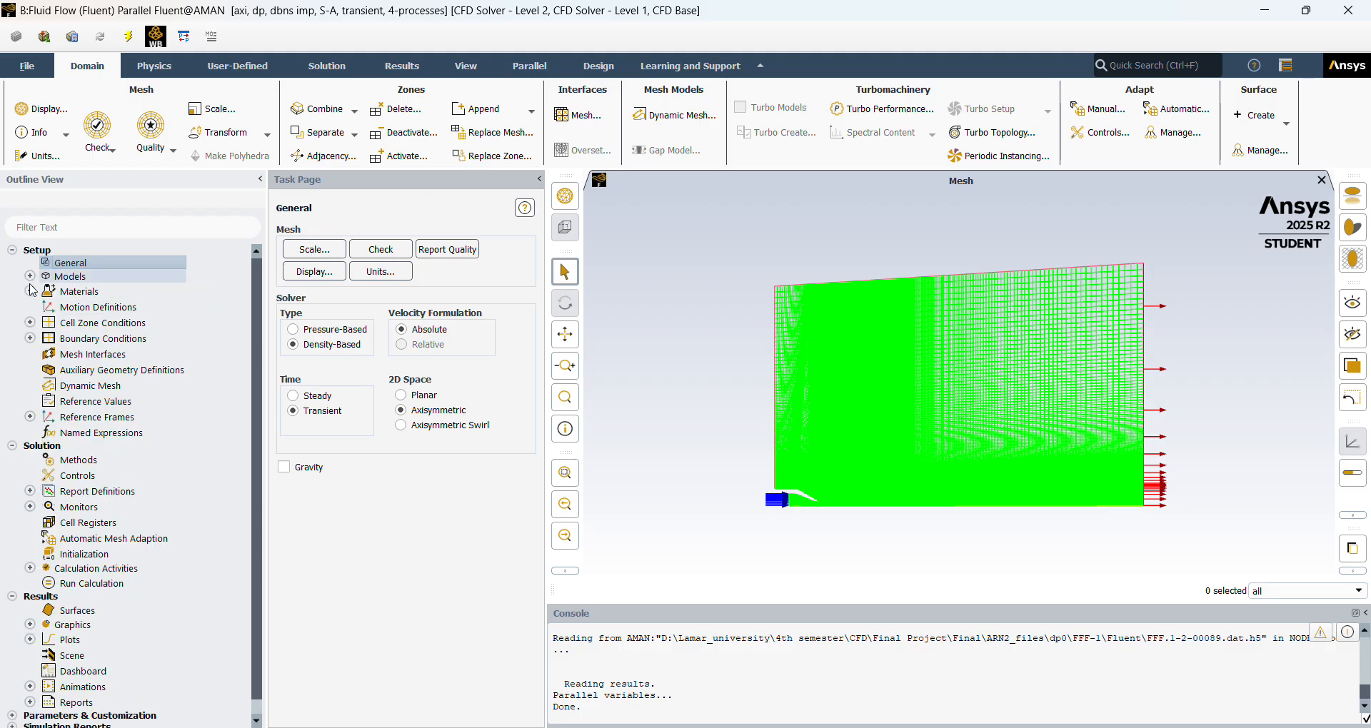
left_click(30, 292)
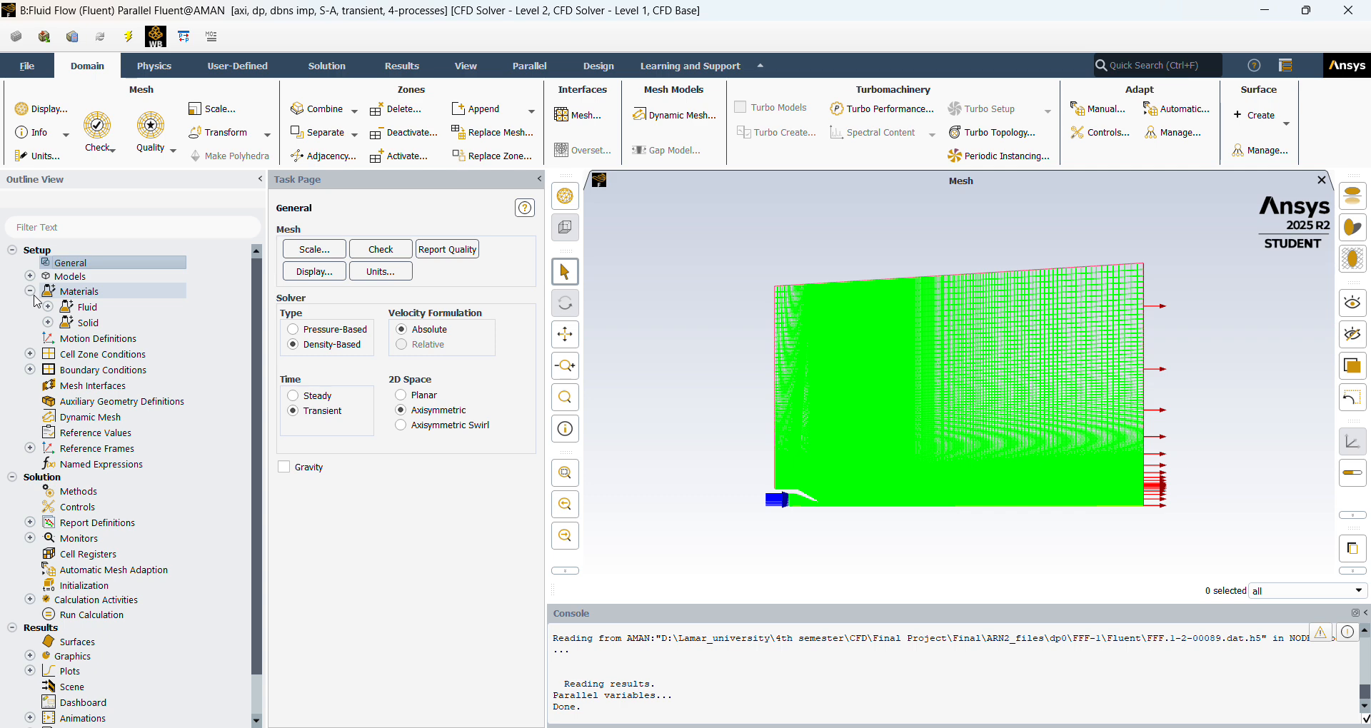
left_click(30, 291)
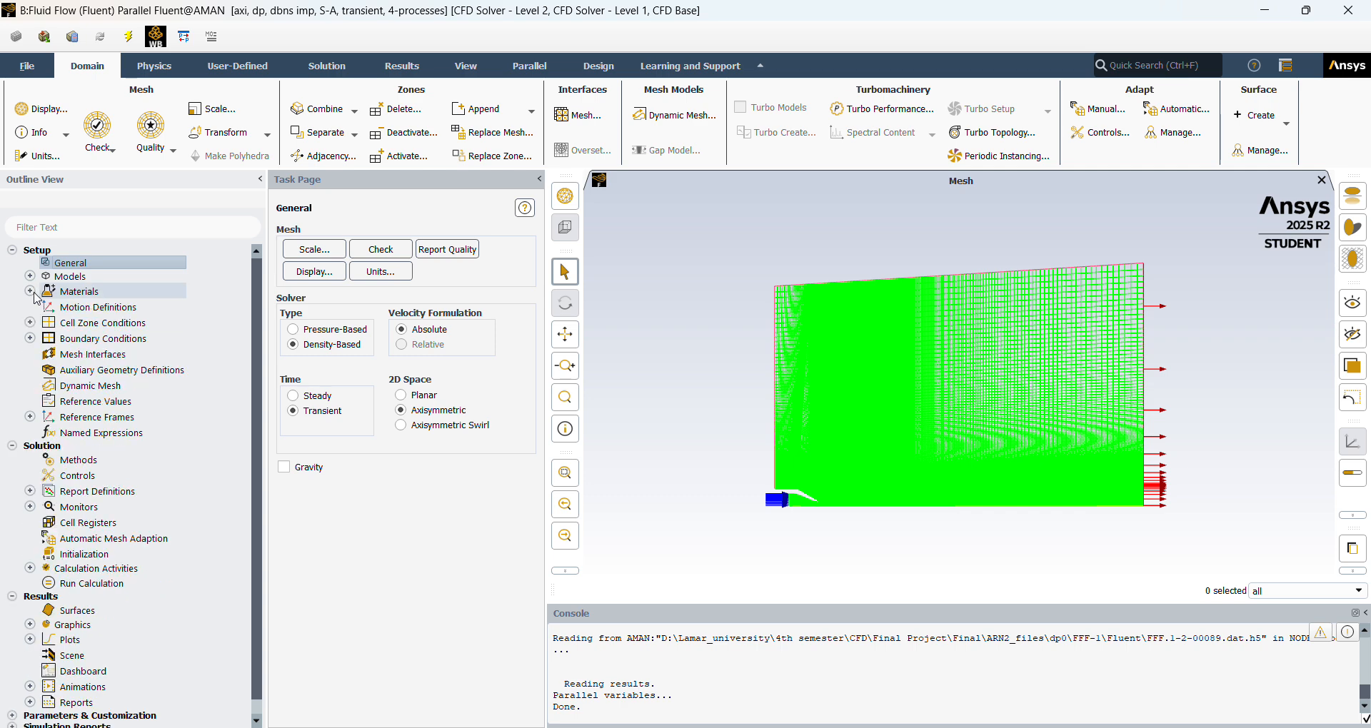
left_click(31, 340)
left_click(48, 370)
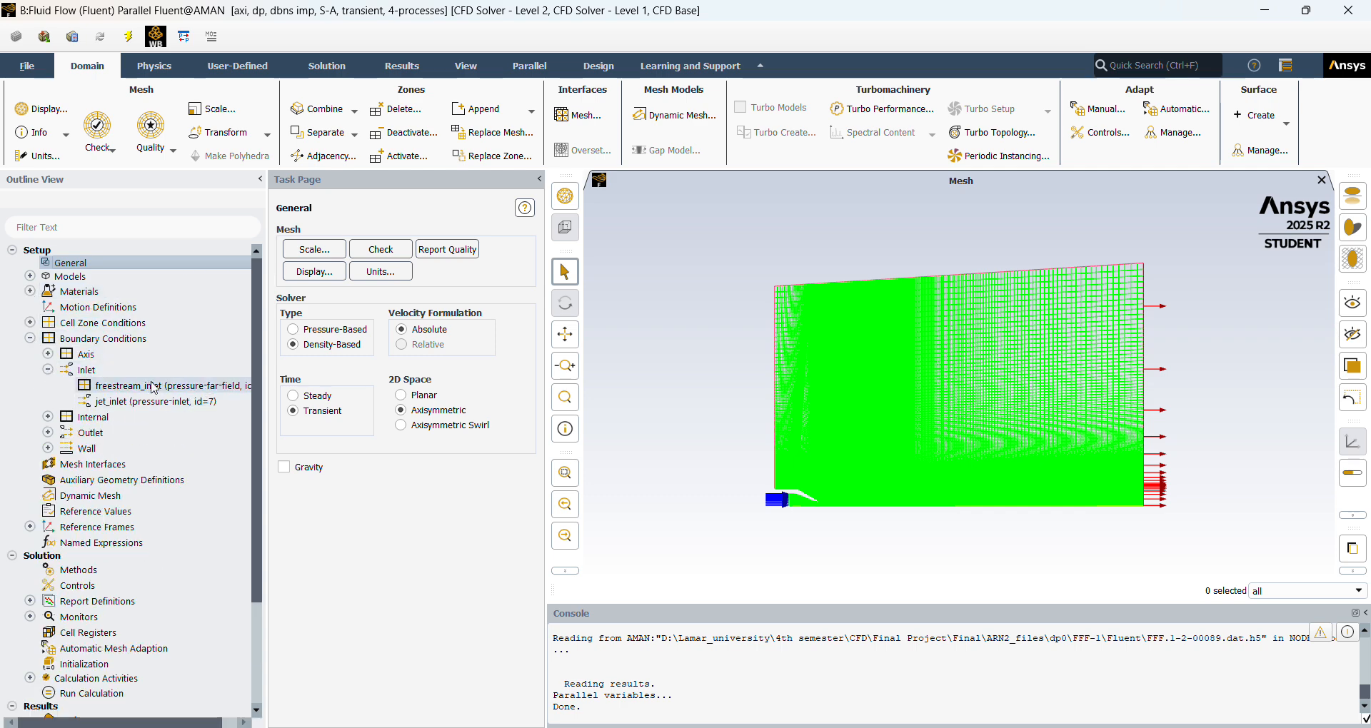
left_click(48, 370)
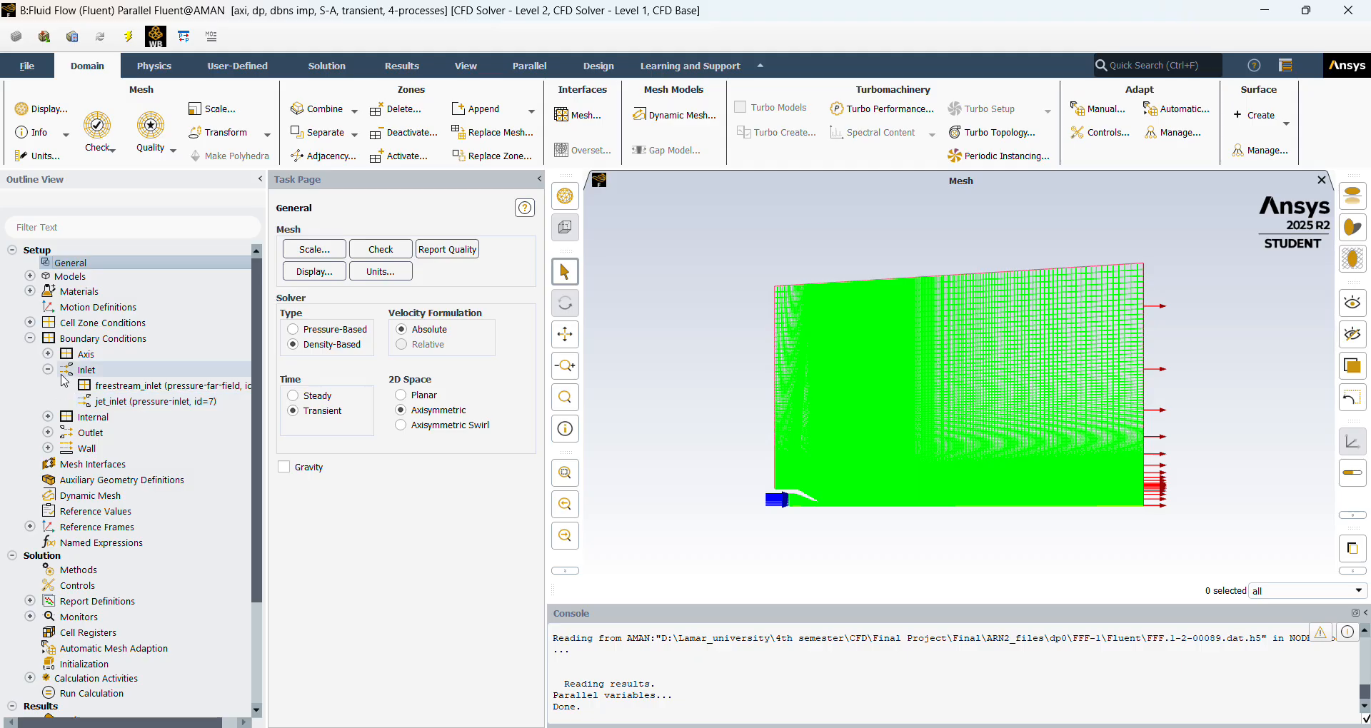
left_click(30, 339)
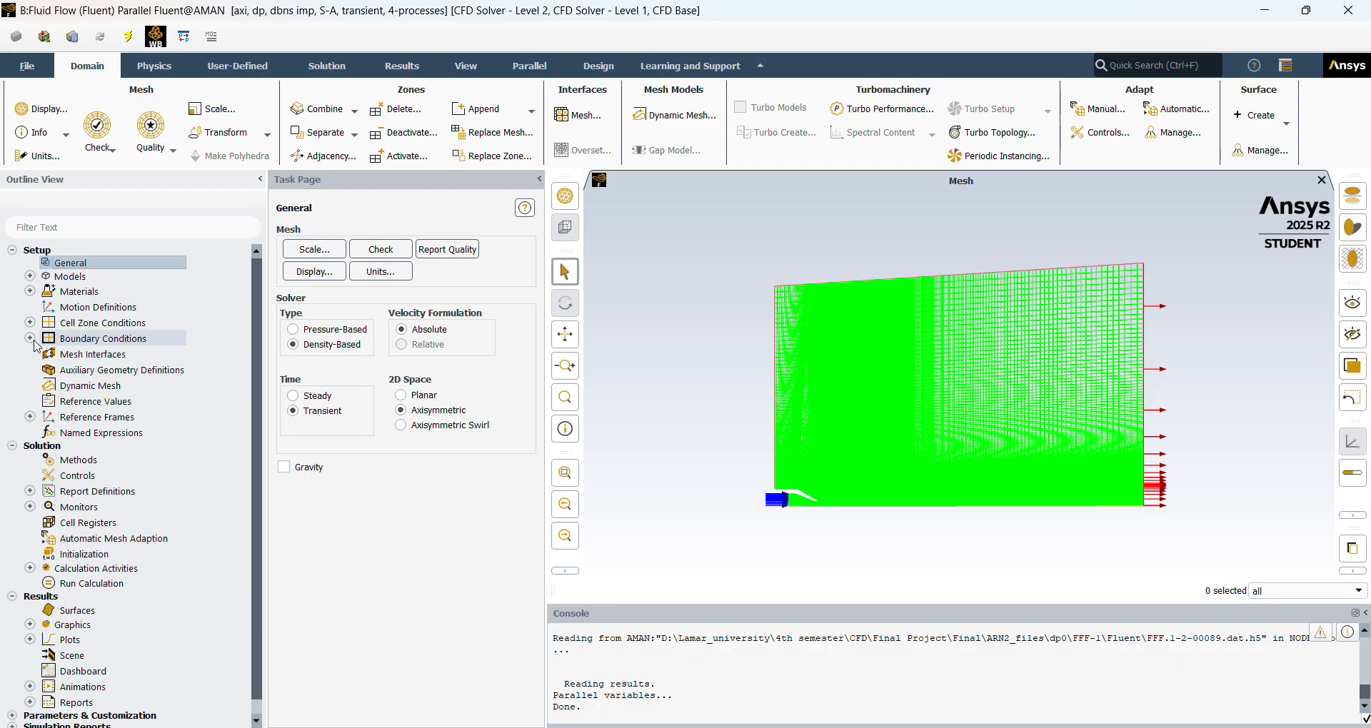
left_click(87, 461)
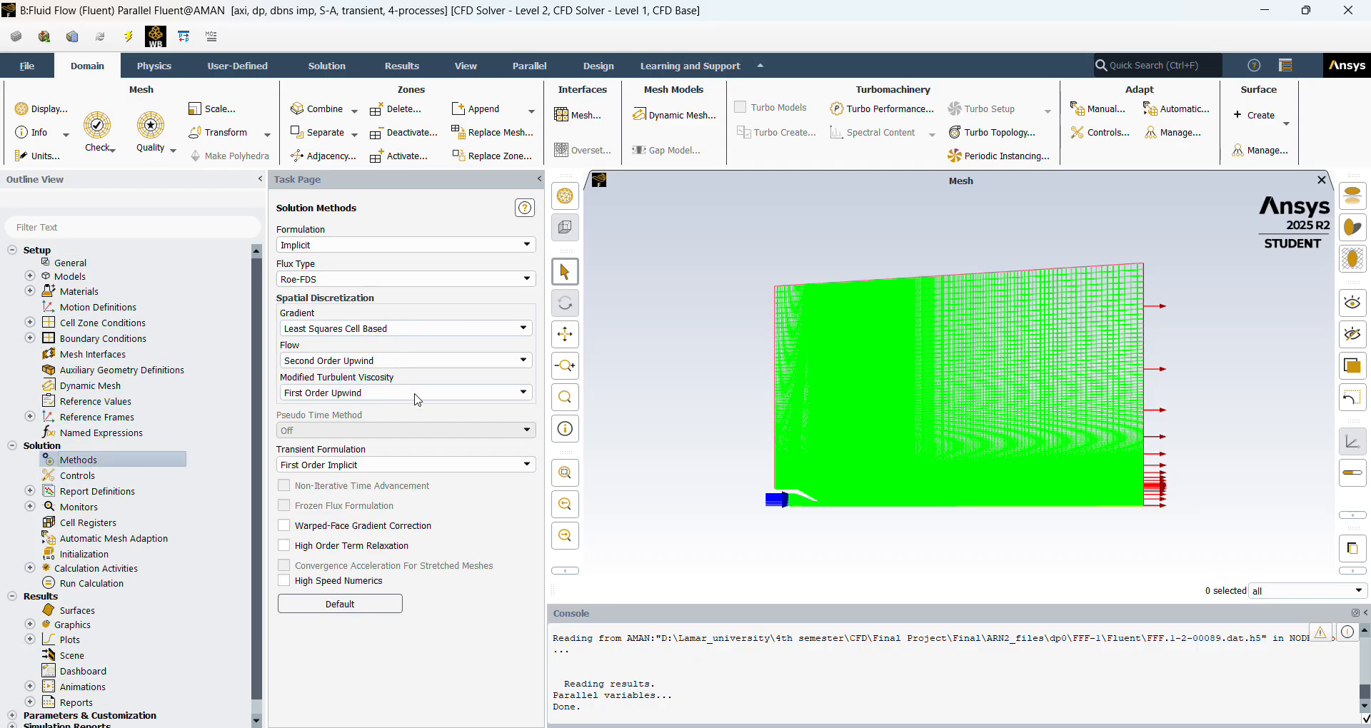
left_click(115, 555)
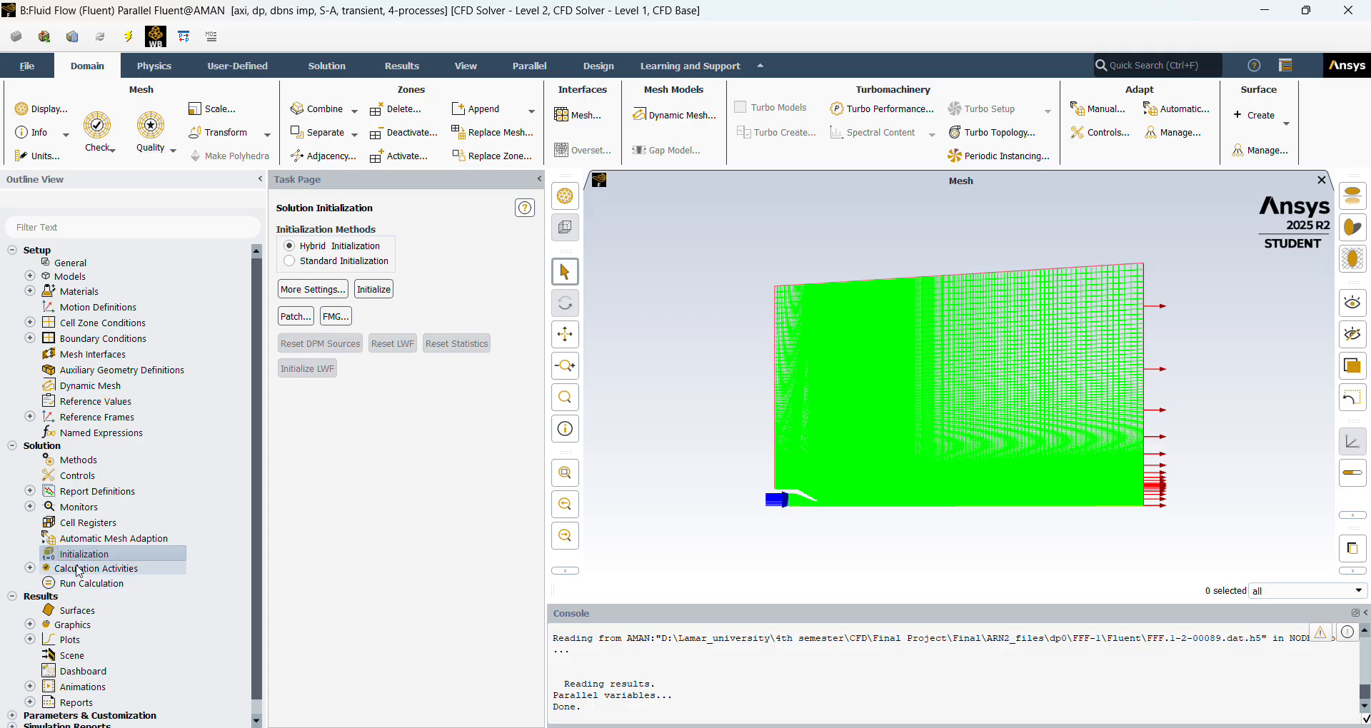
Start a new solution animation definition under Calculation Activities.
left_click(30, 569)
scroll(93, 574, "down", 2)
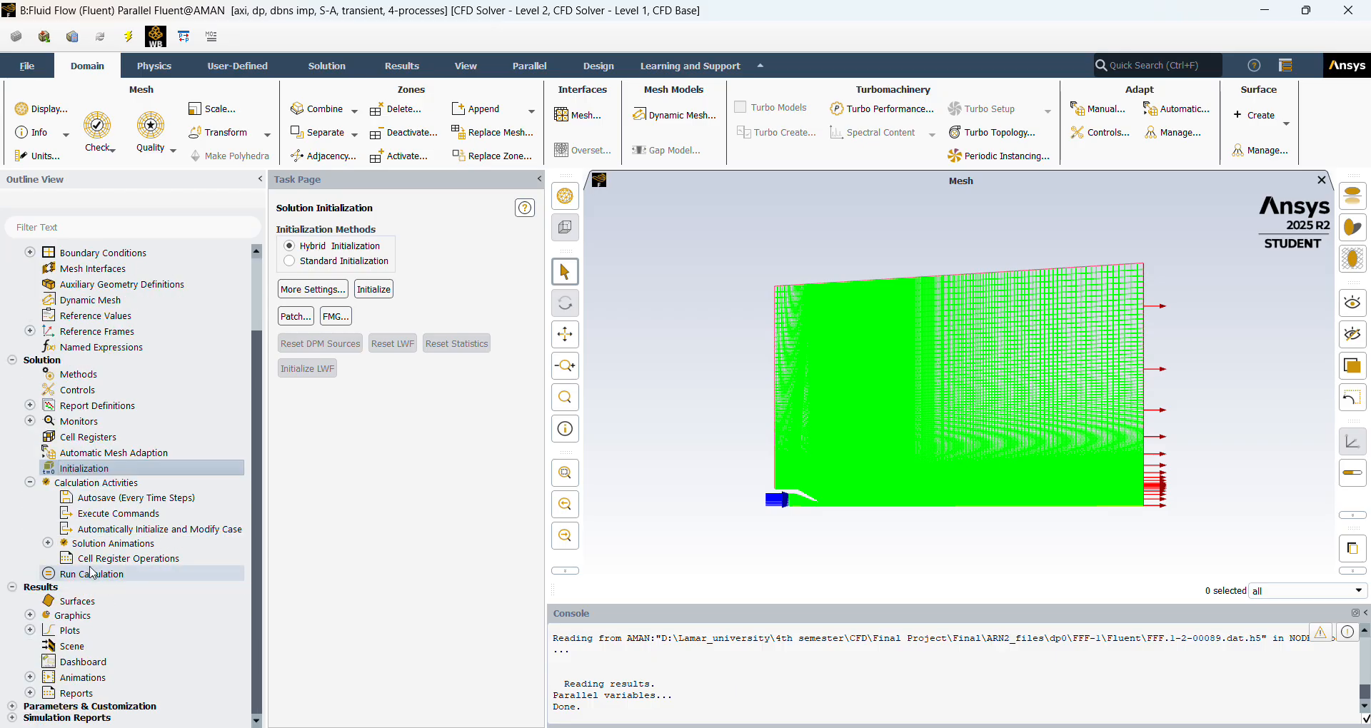
left_click(48, 543)
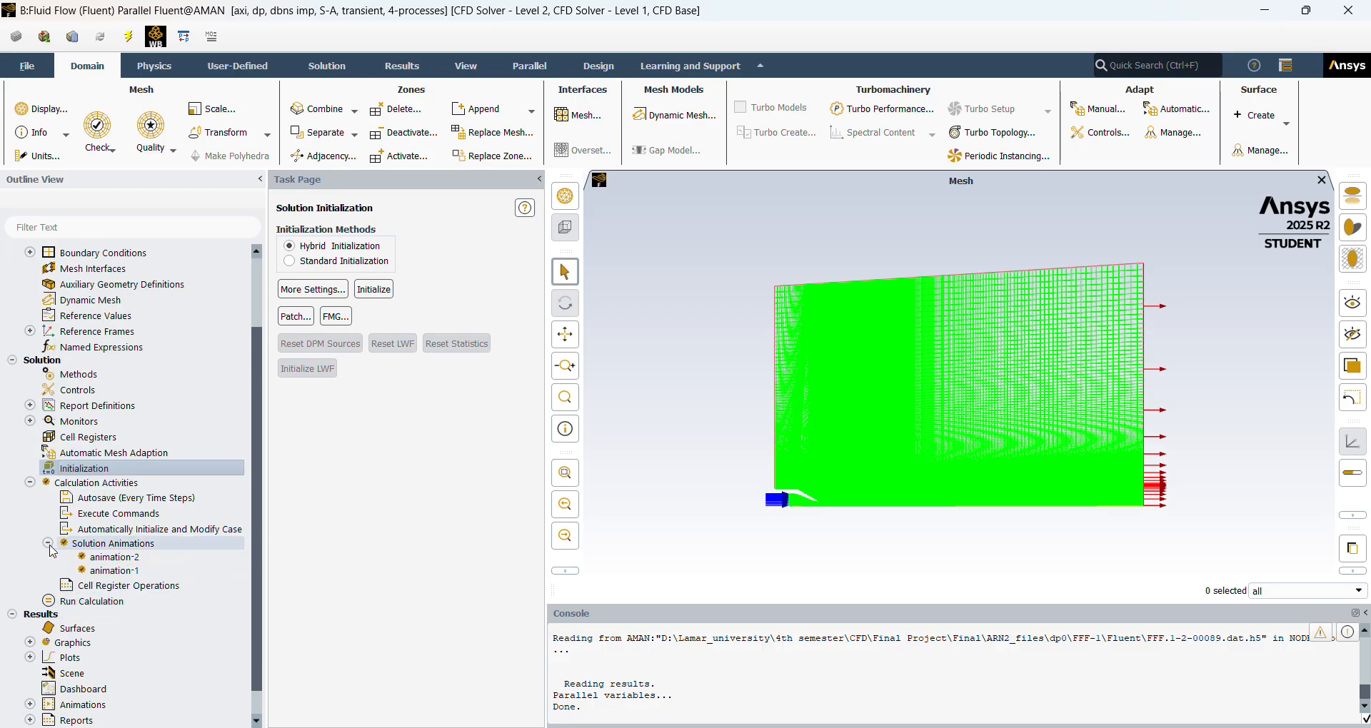
left_click(141, 544)
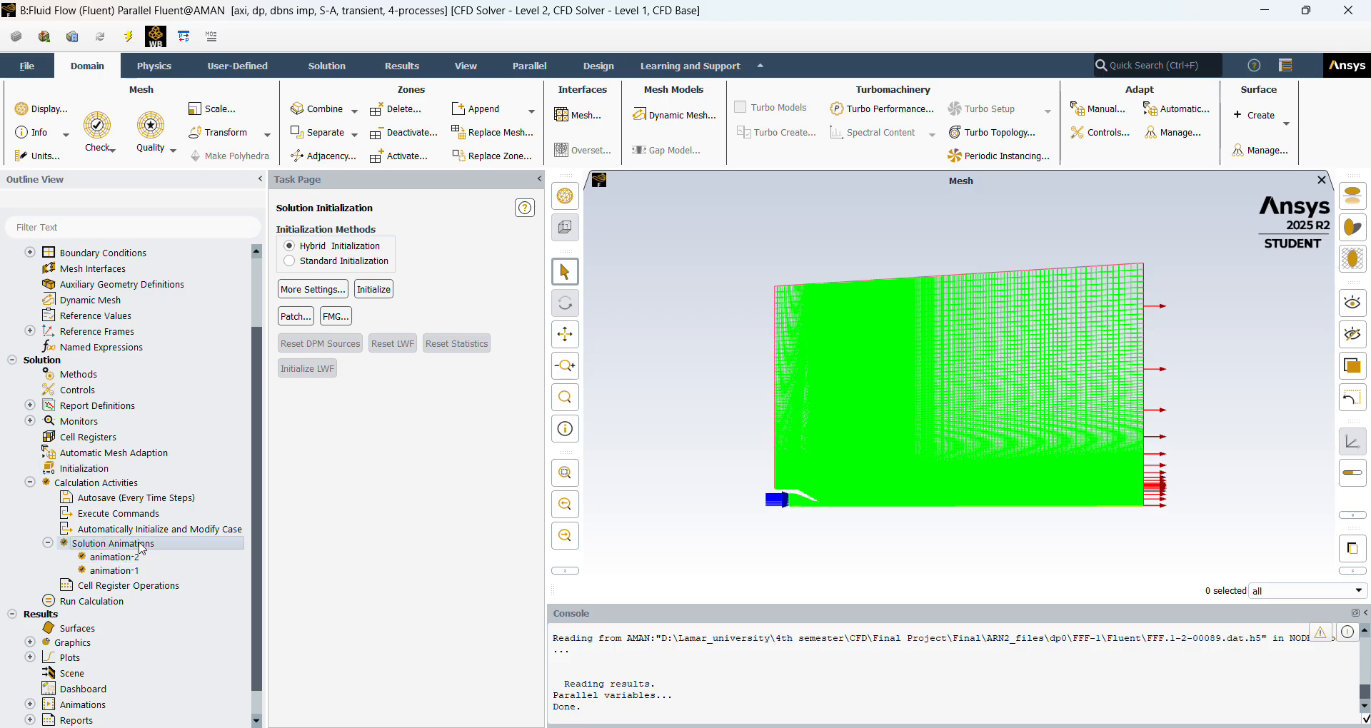
right_click(142, 547)
left_click(164, 549)
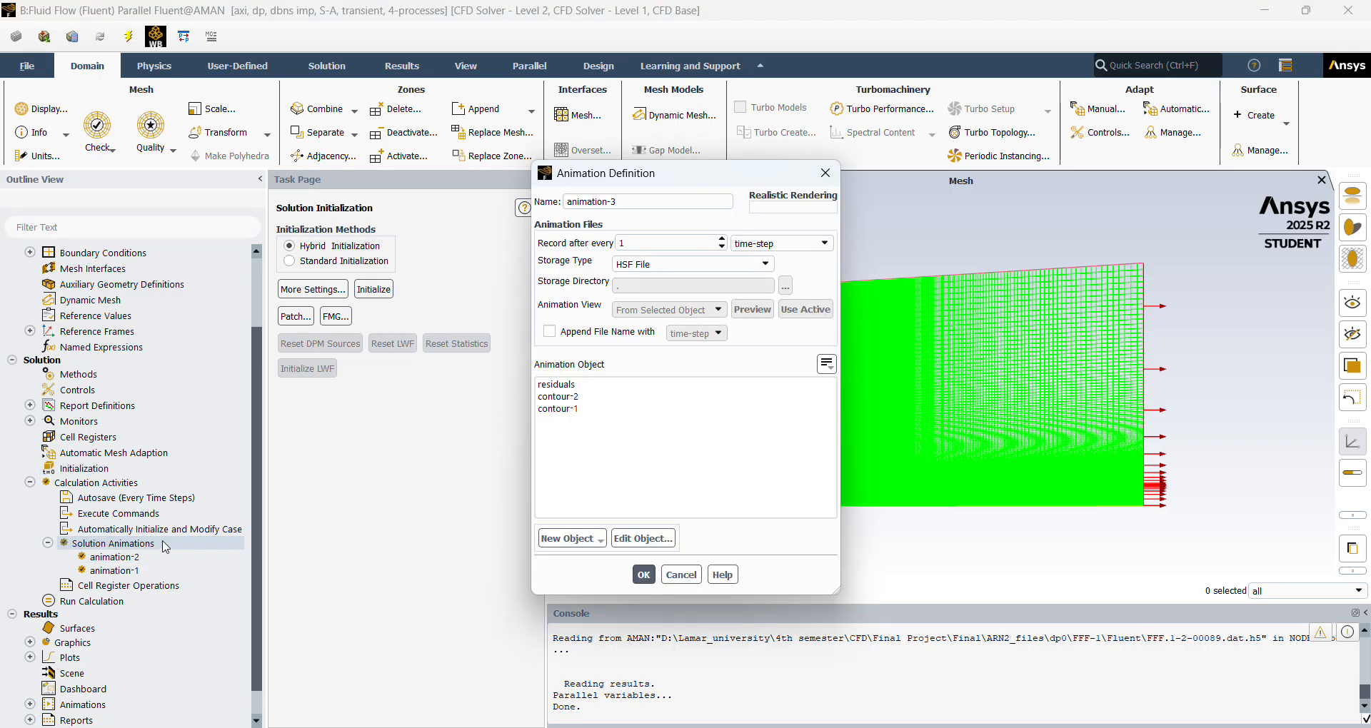
left_click_drag(734, 180, 592, 195)
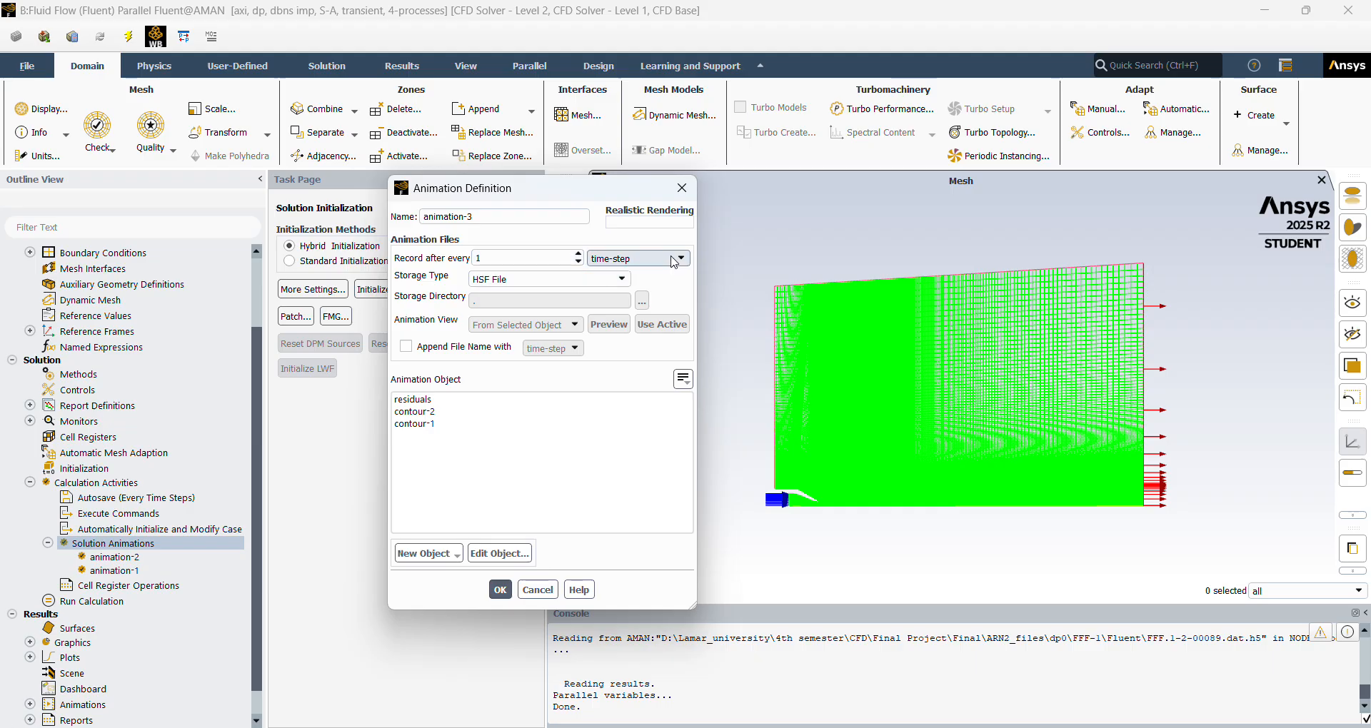
Create and display a new filled Velocity Magnitude contour as an object for the animation.
left_click(455, 556)
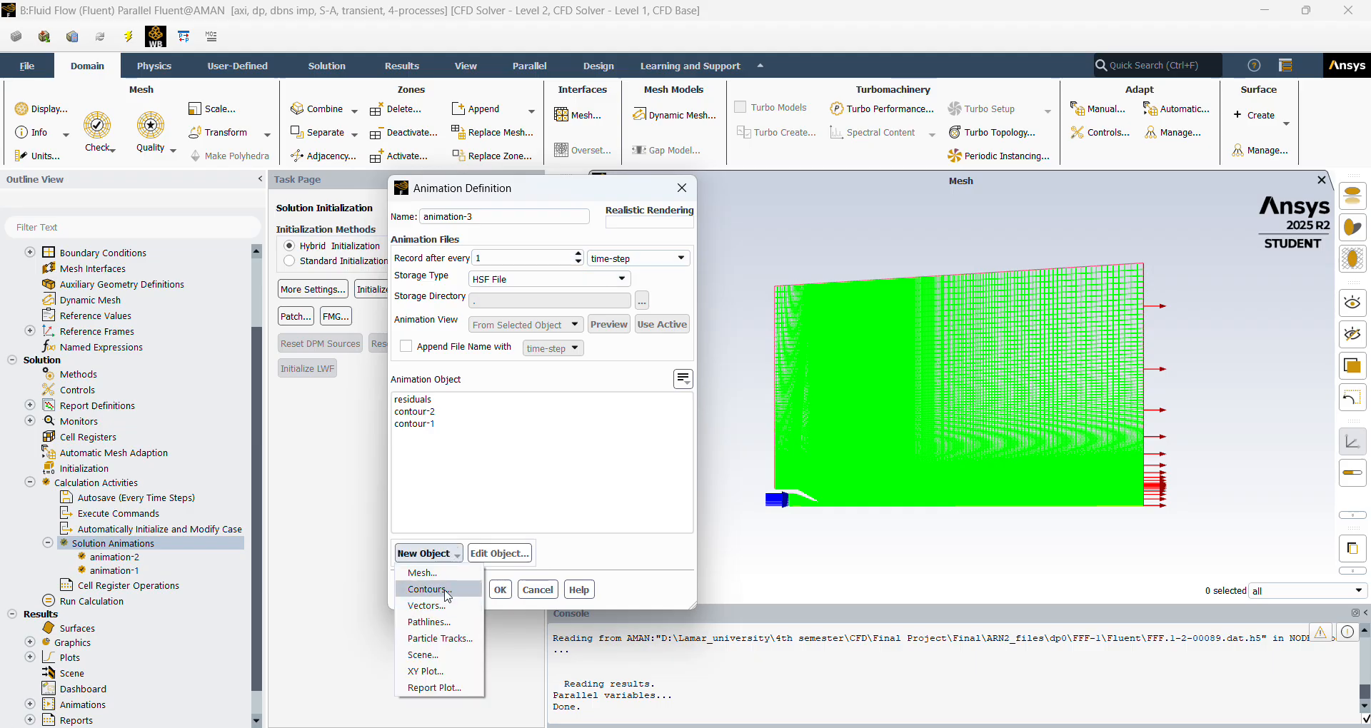
left_click(449, 589)
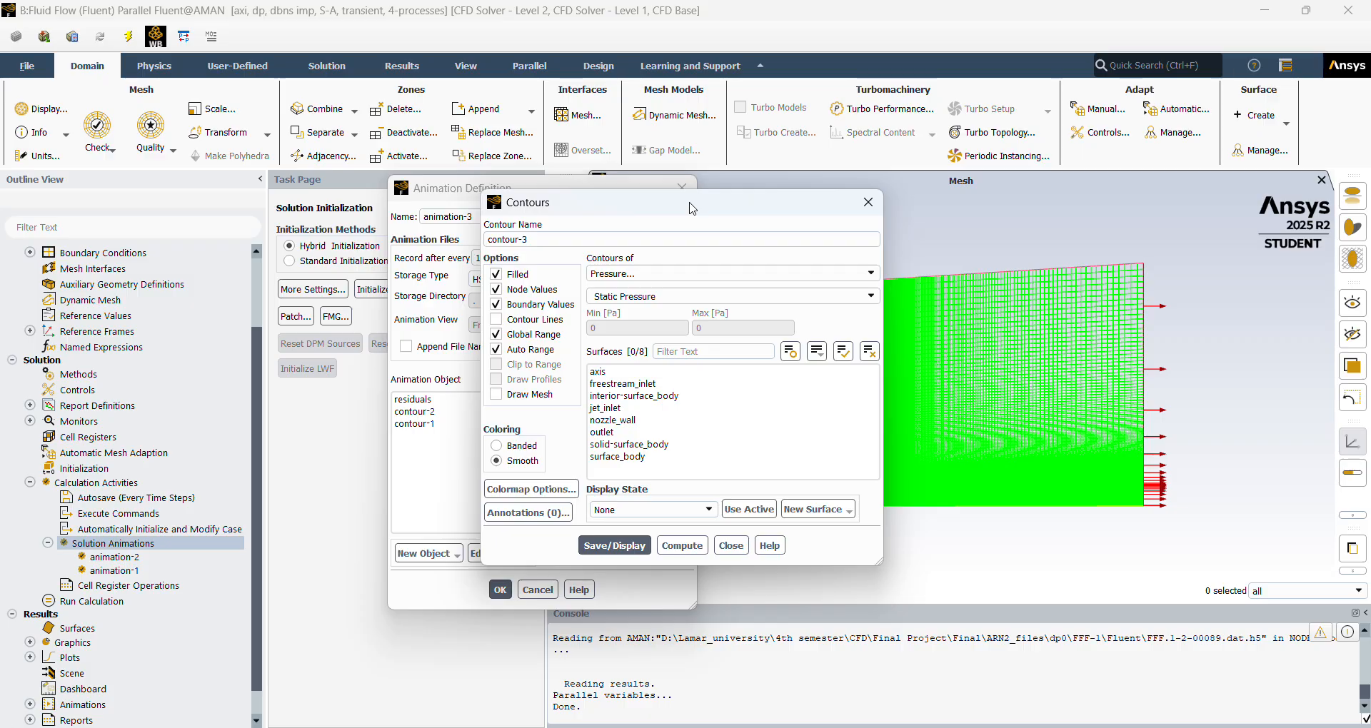
left_click_drag(571, 203, 404, 184)
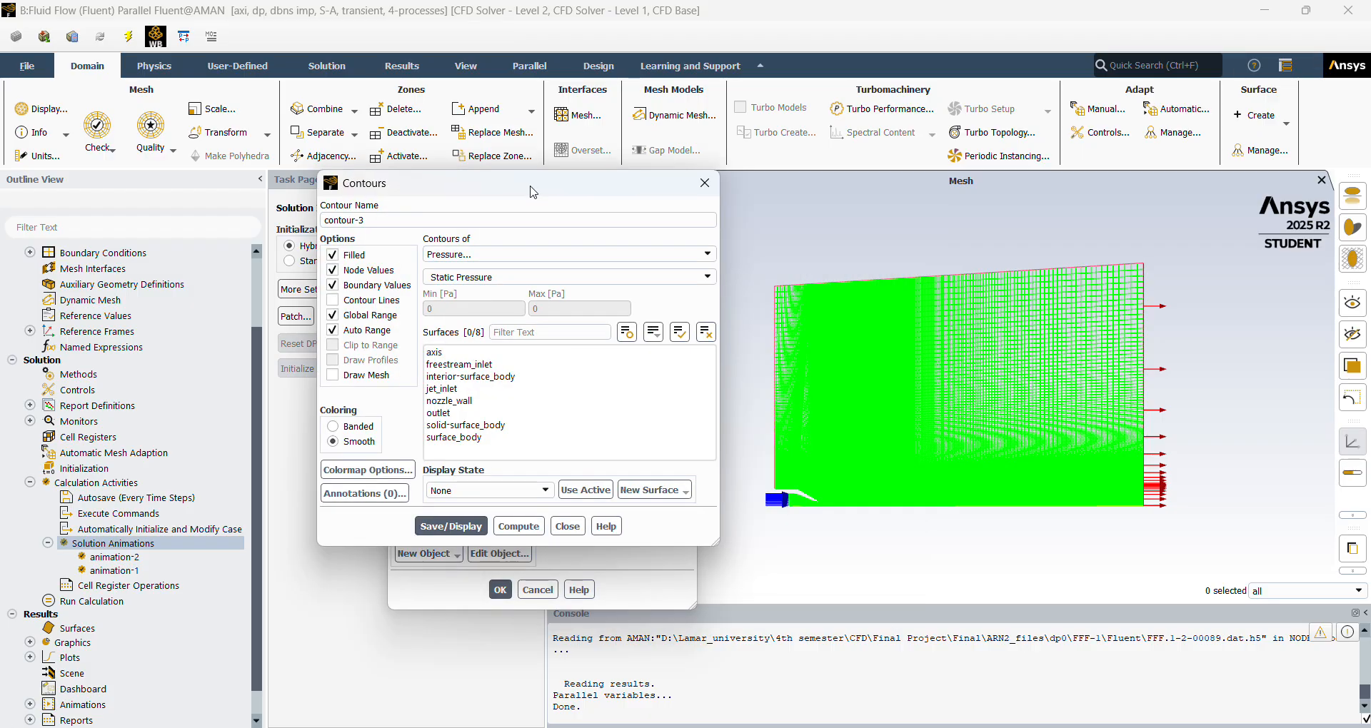
left_click(555, 254)
left_click(537, 292)
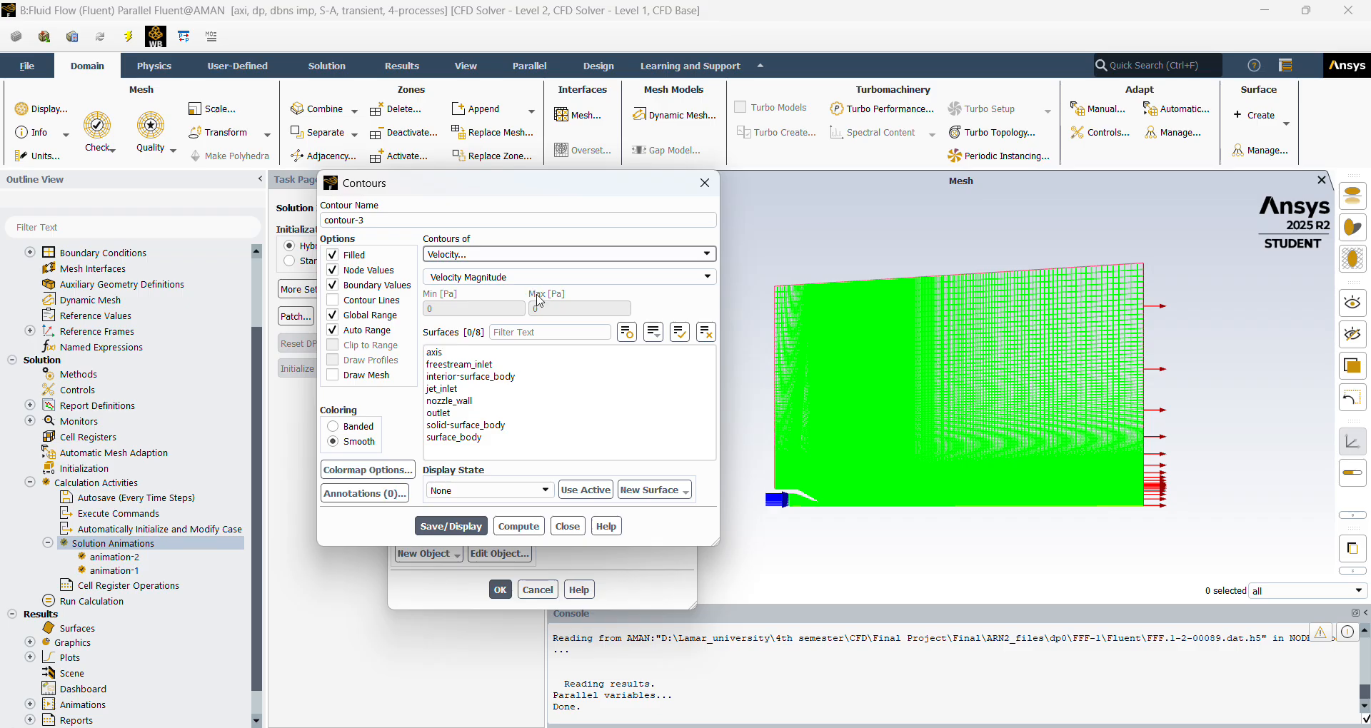
left_click(459, 527)
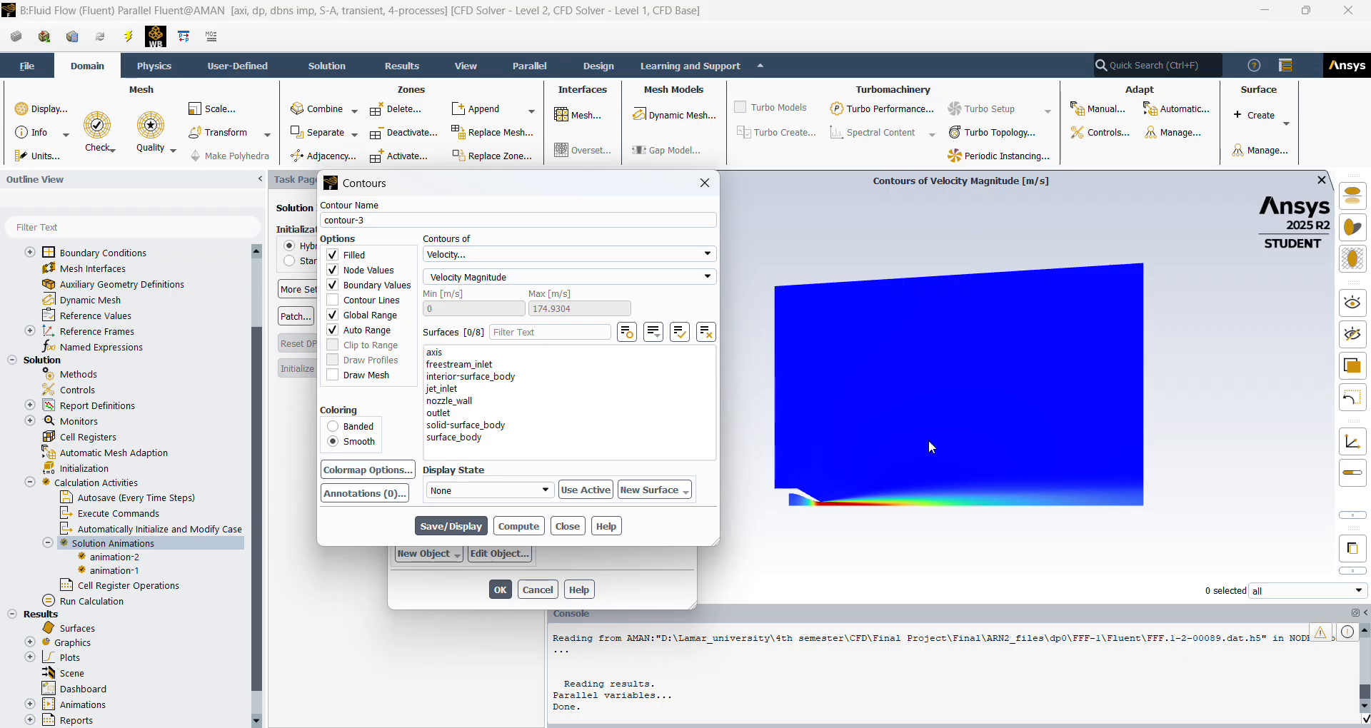
scroll(867, 499, "up", 2)
scroll(866, 502, "down", 1)
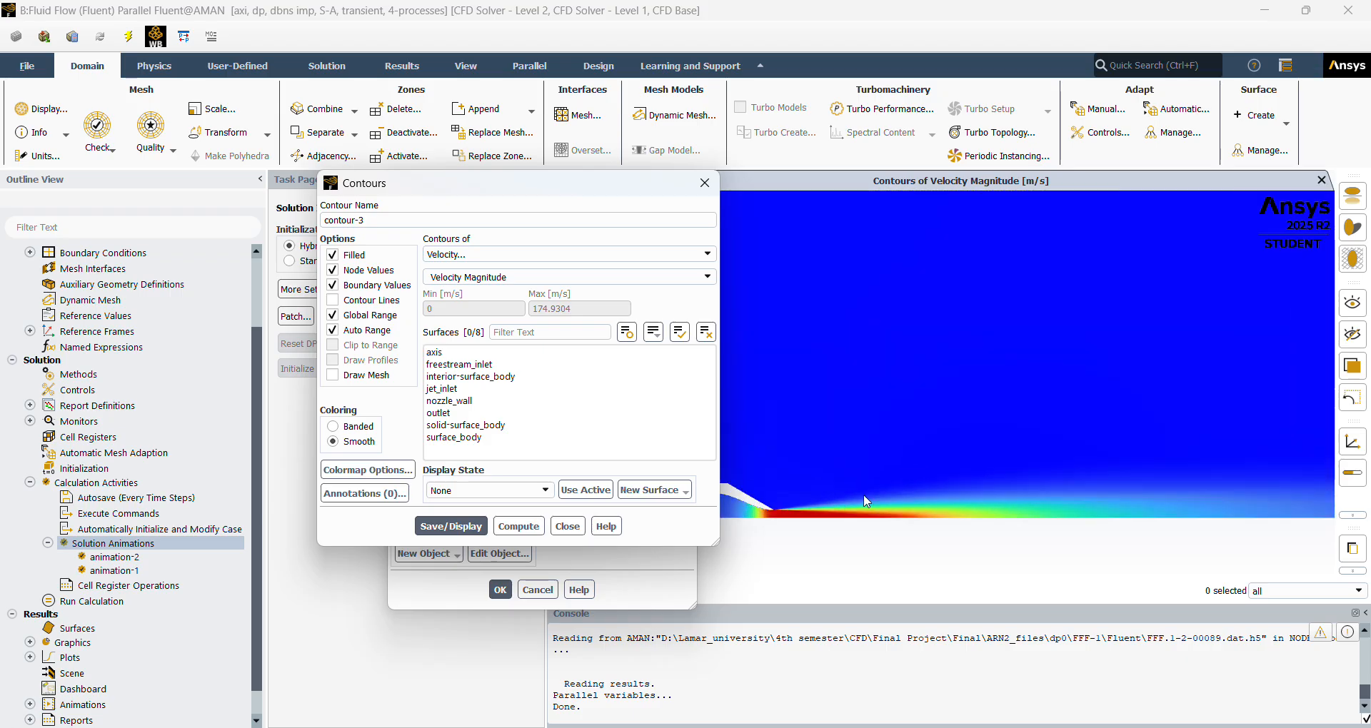
left_click(463, 525)
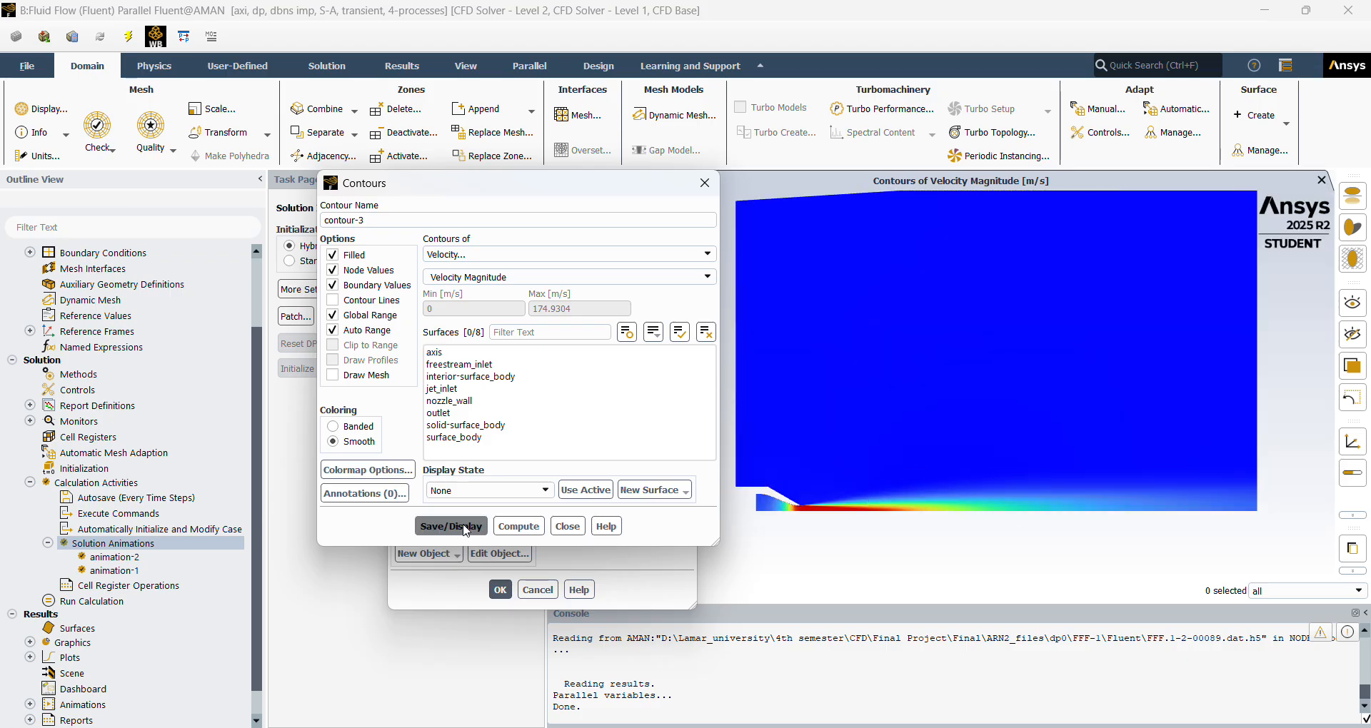
left_click(567, 527)
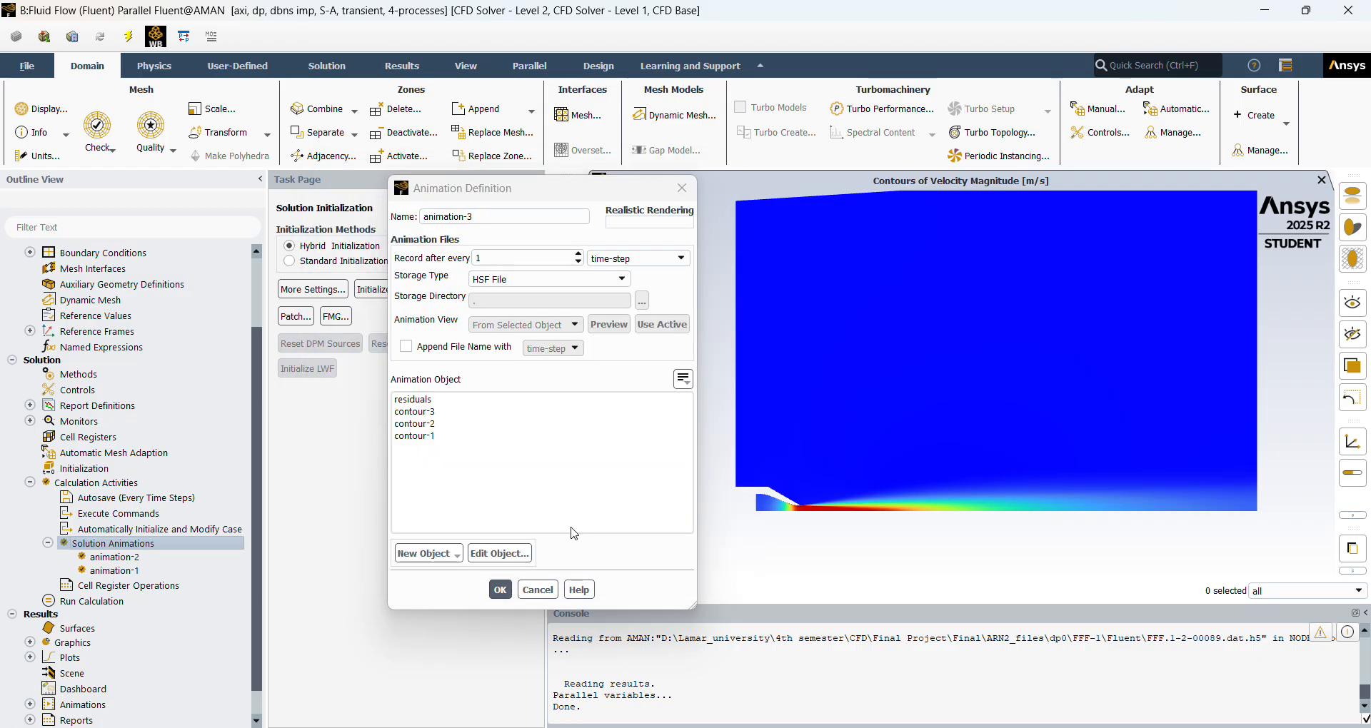
Select contour-3 as the new animation's object and cancel the animation definition.
left_click(492, 413)
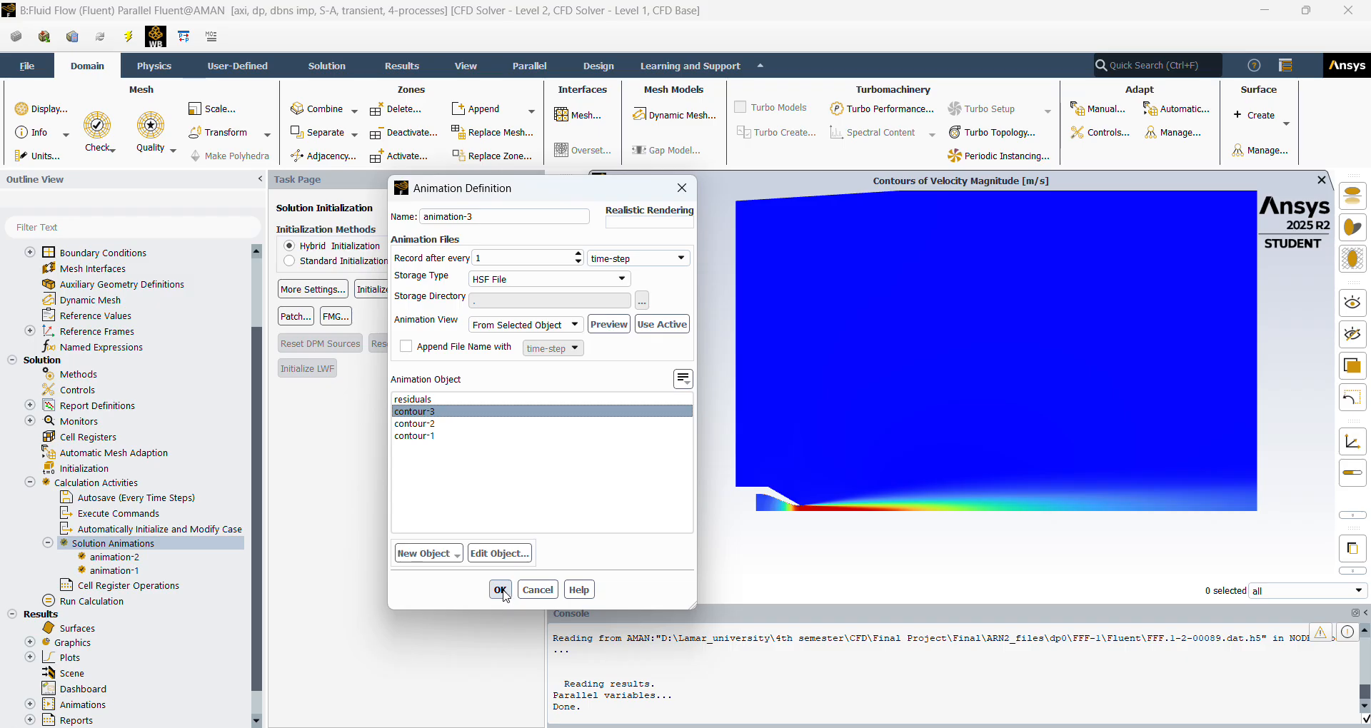
left_click(538, 590)
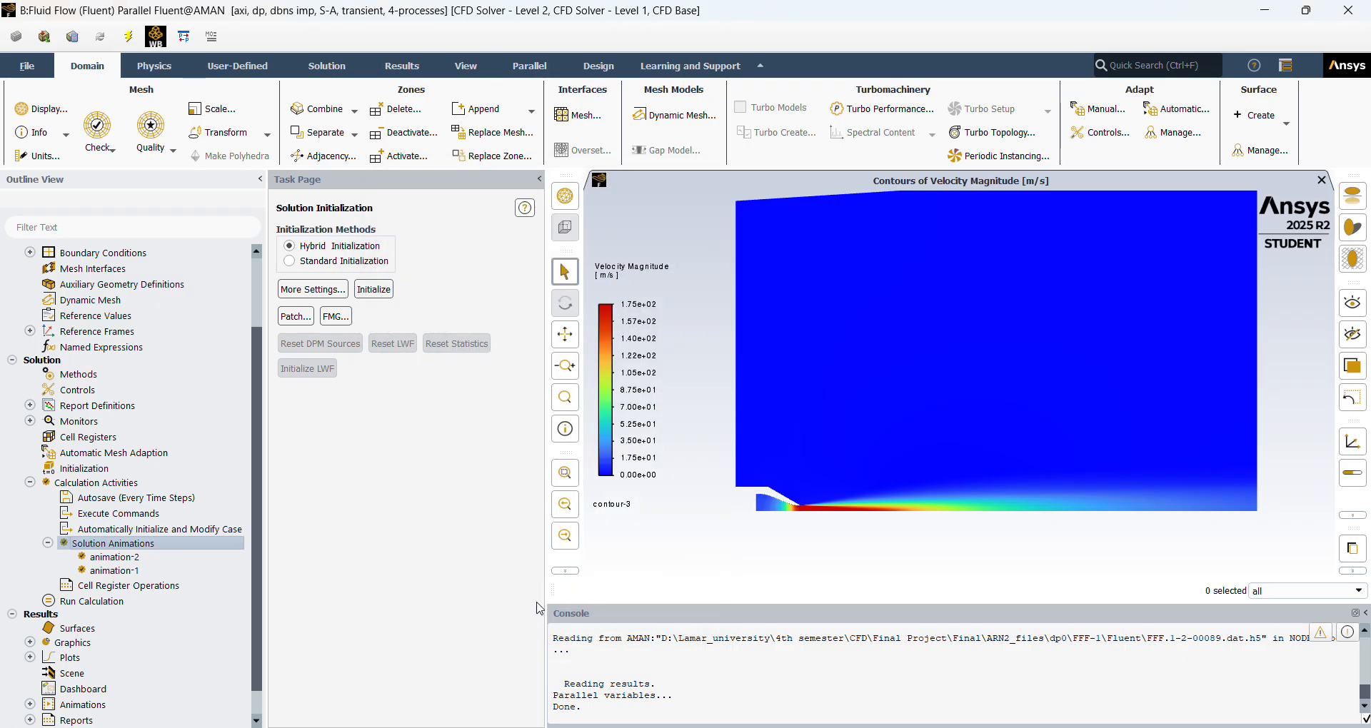
Review the existing definitions of animation-1 and animation-2 and the Run Calculation time-stepping settings.
double_click(129, 572)
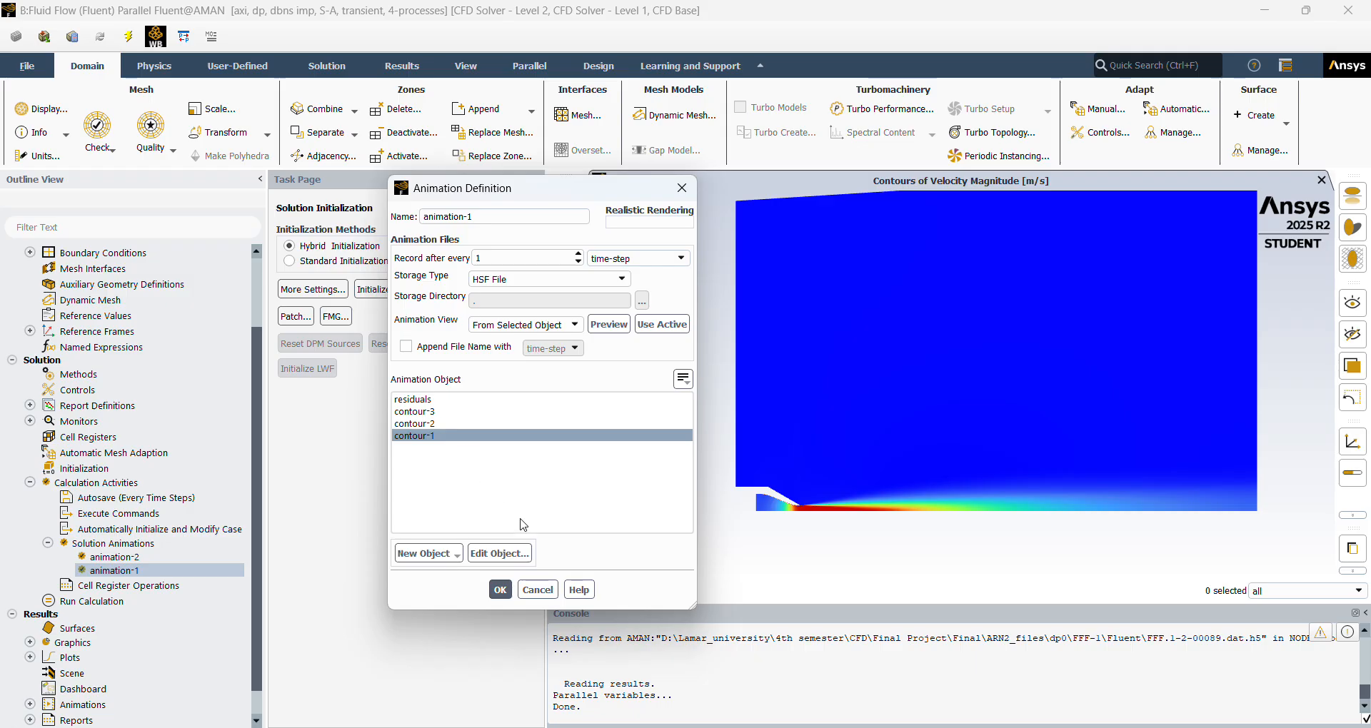
left_click(539, 590)
double_click(216, 560)
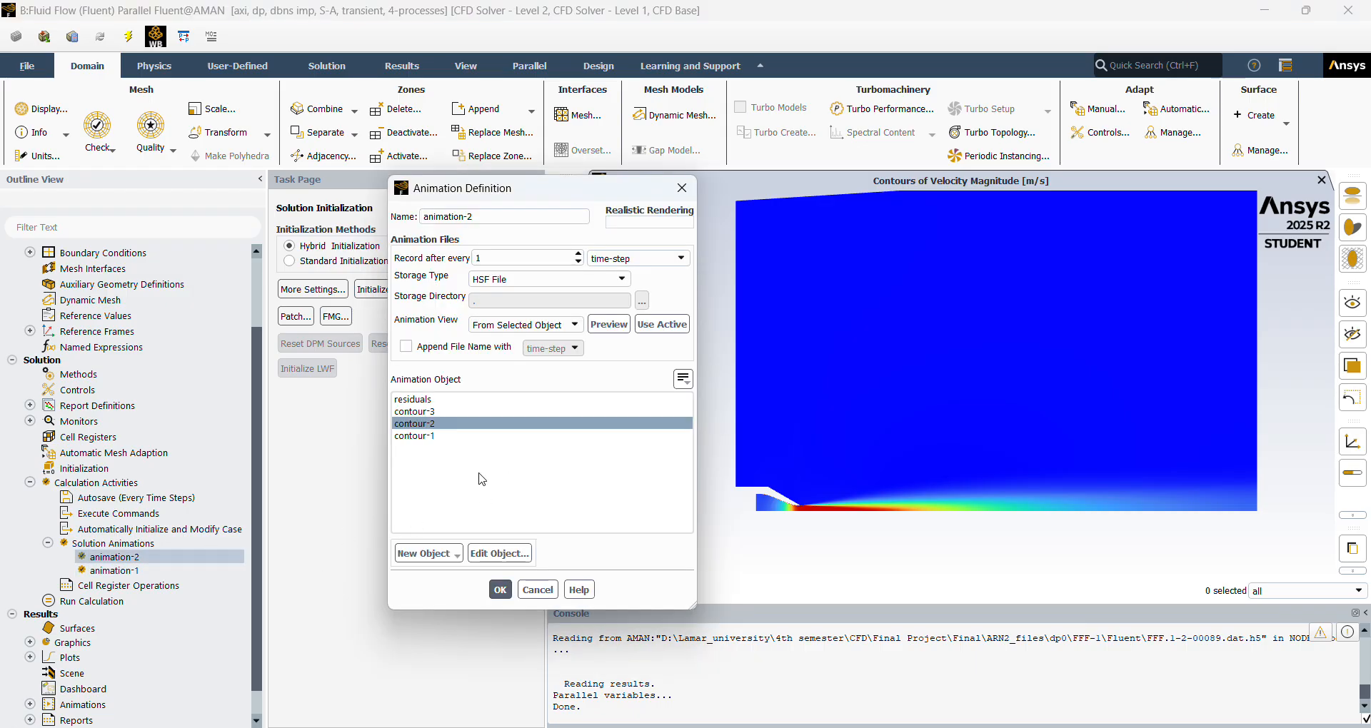
left_click(467, 426)
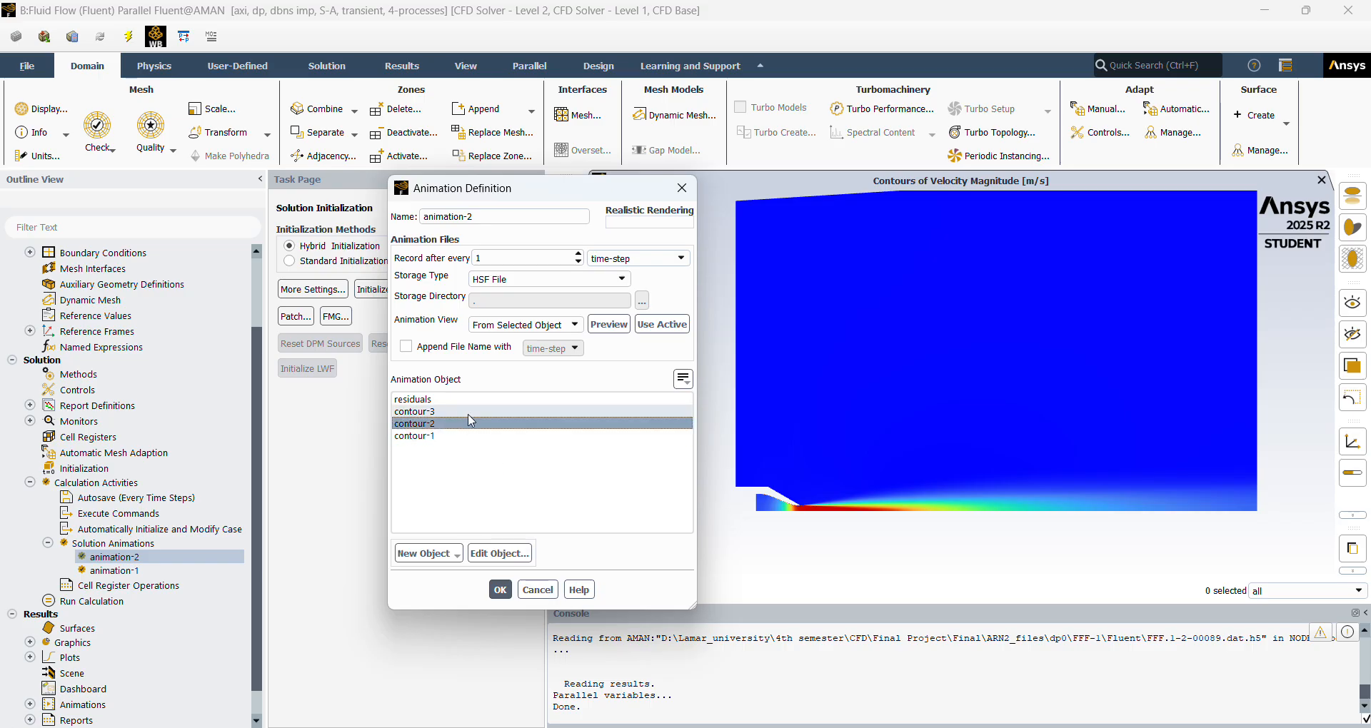
left_click(538, 590)
left_click(48, 543)
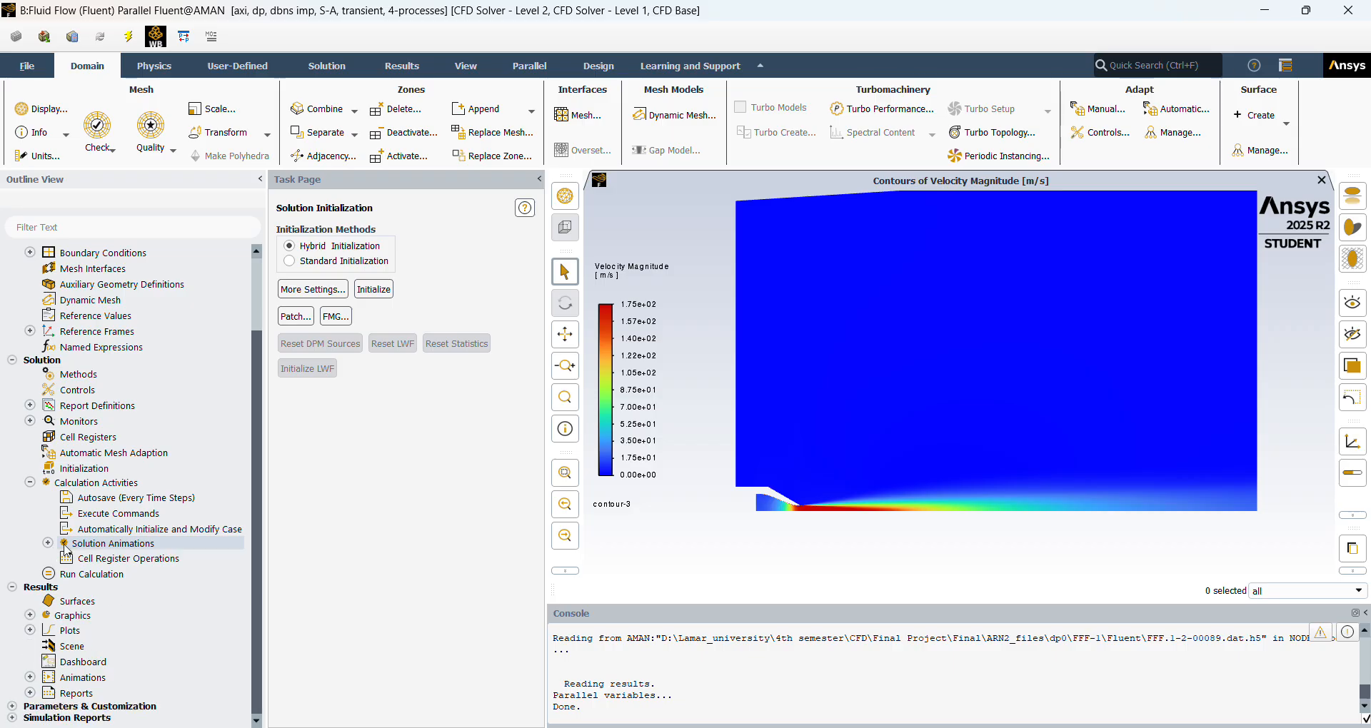
double_click(140, 575)
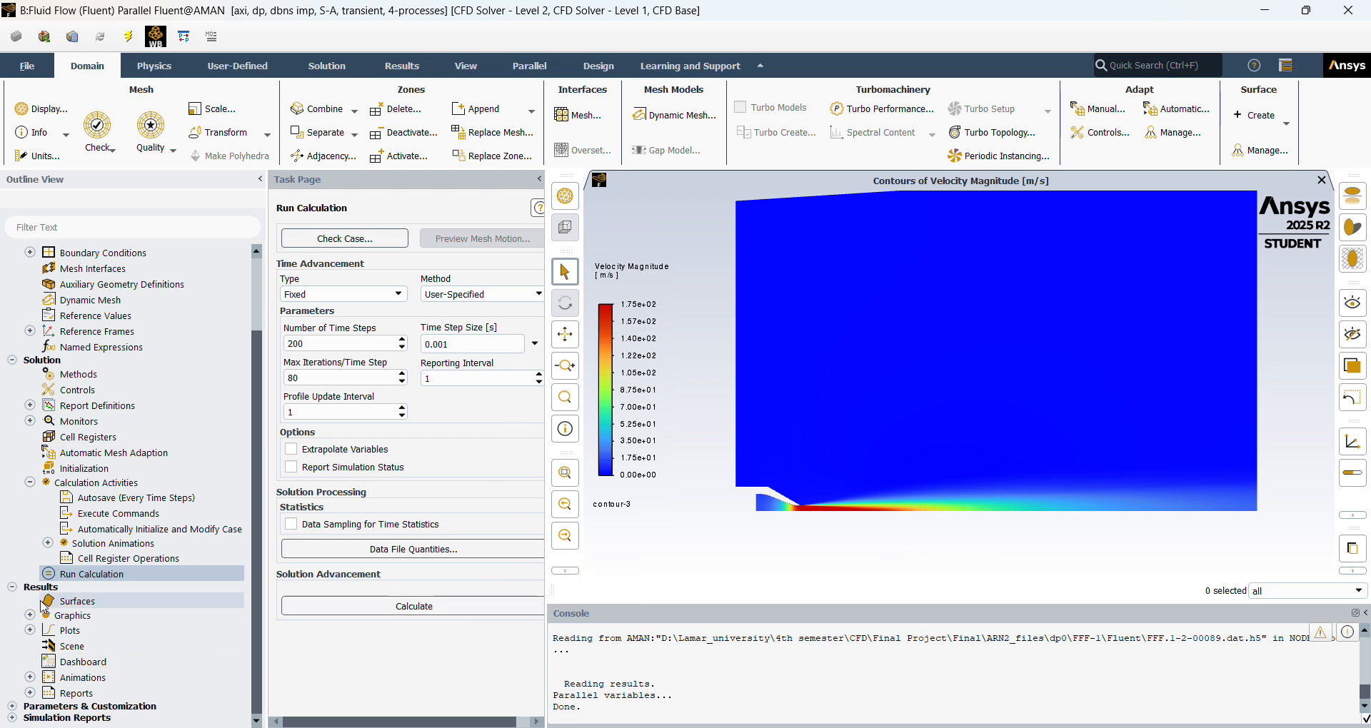
Open the results animation Playback and choose the animation-1 sequence.
left_click(30, 678)
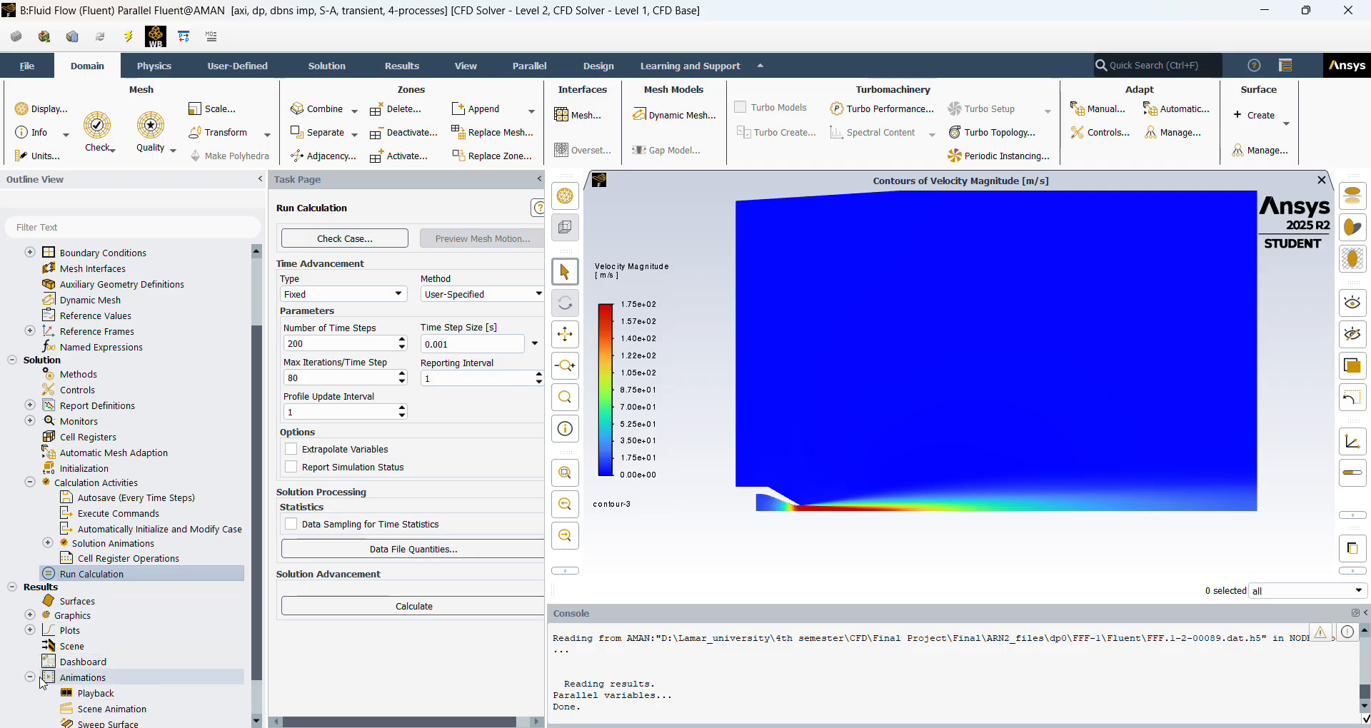
scroll(43, 684, "down", 1)
double_click(155, 647)
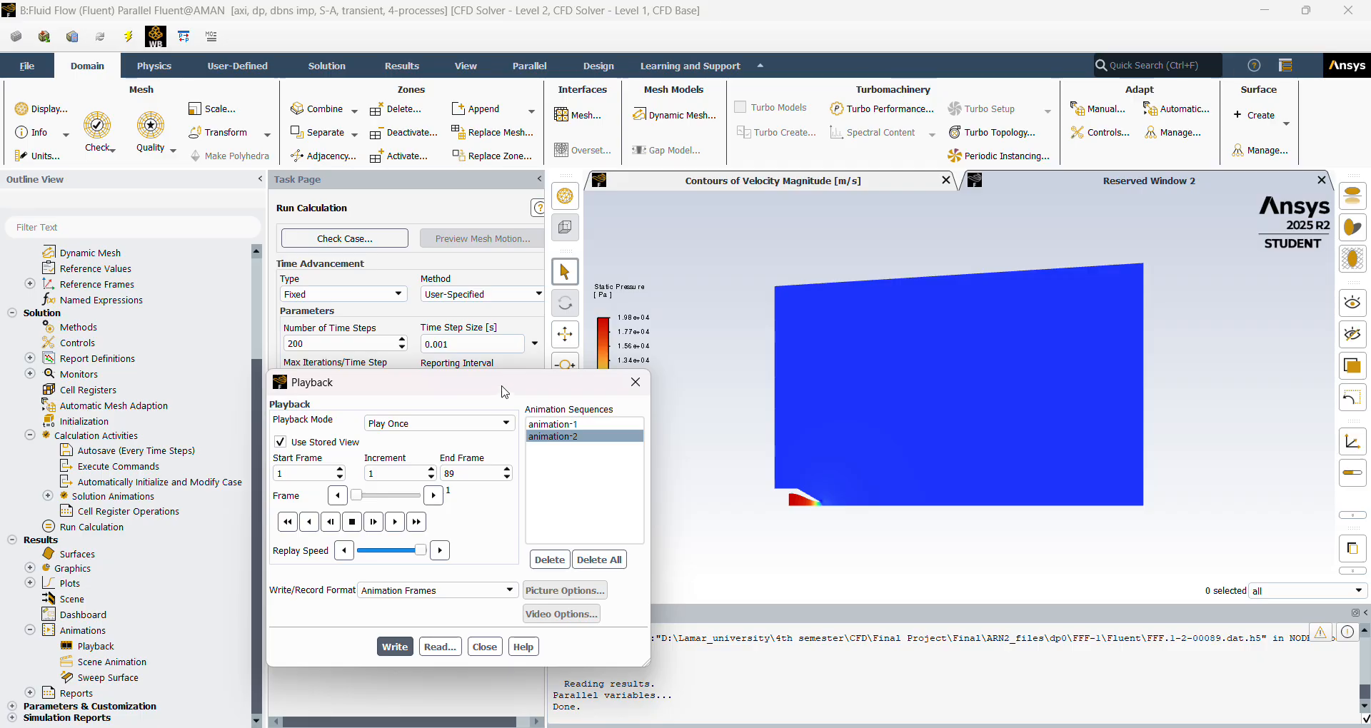
left_click_drag(505, 393, 539, 205)
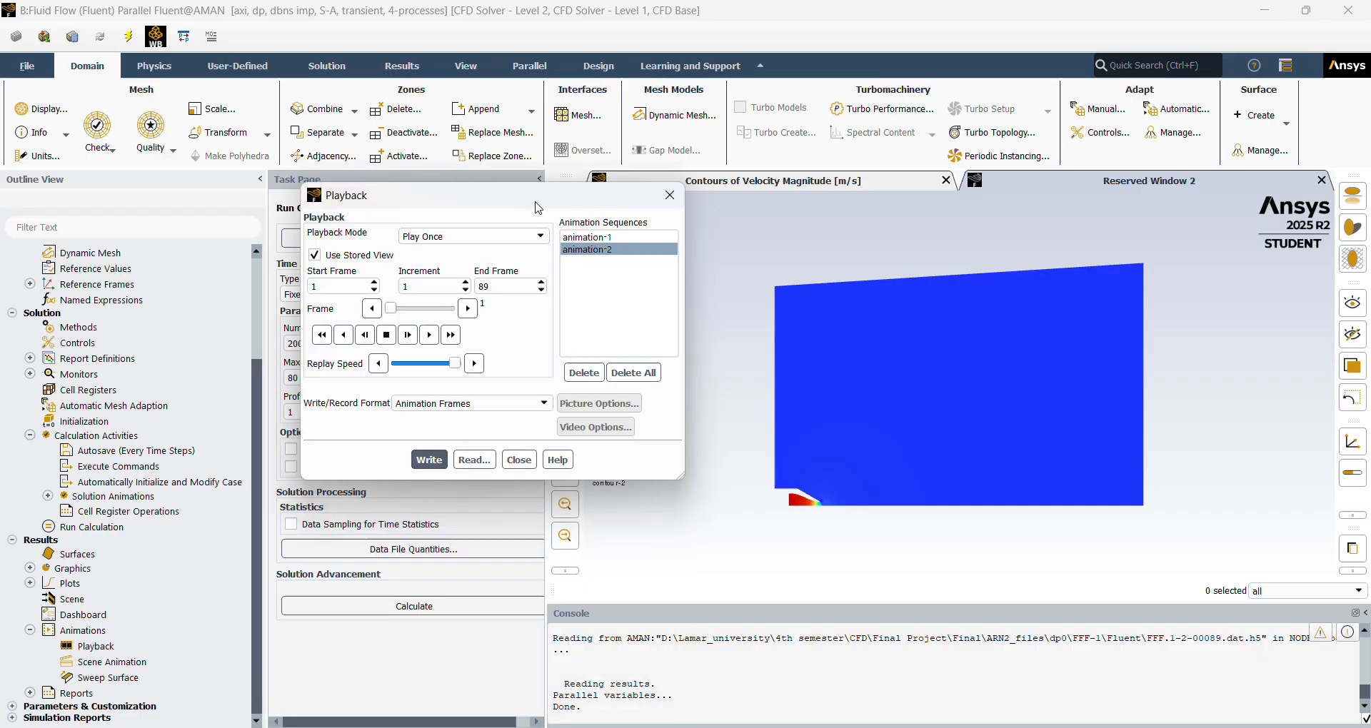
left_click(593, 240)
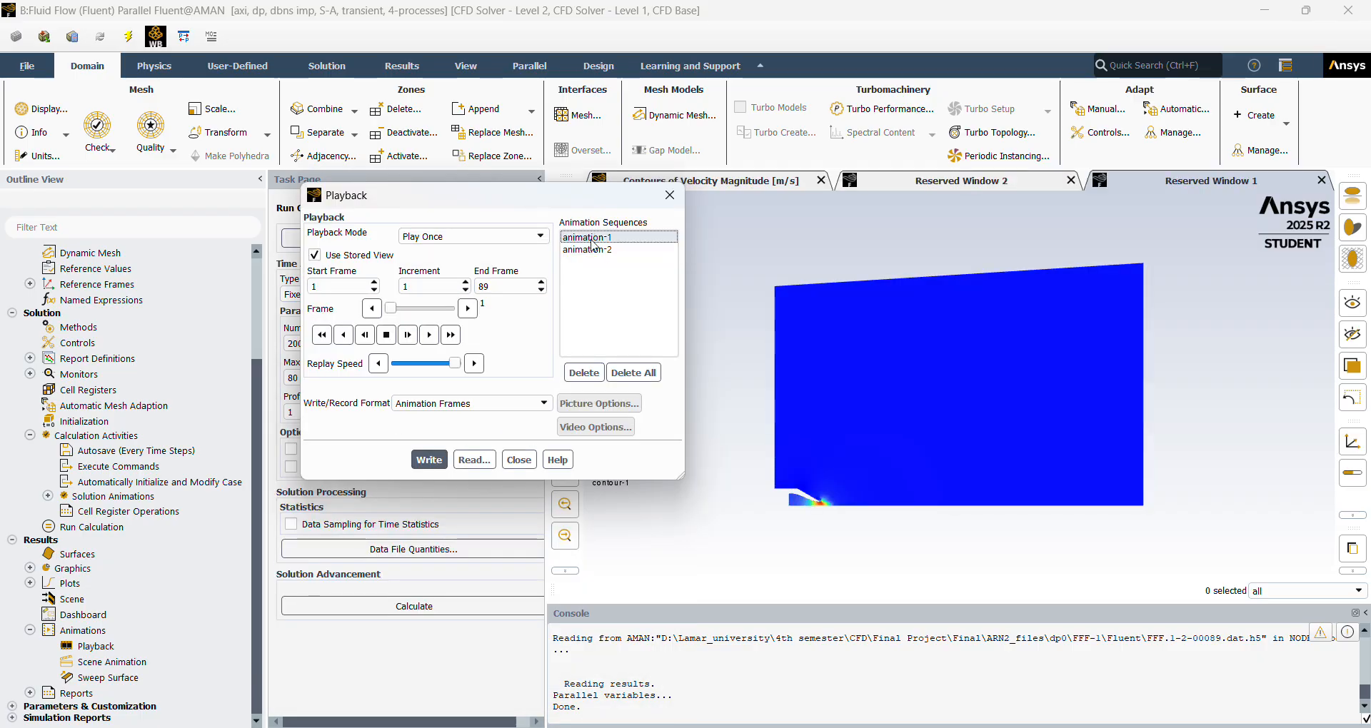
left_click(594, 250)
left_click(597, 241)
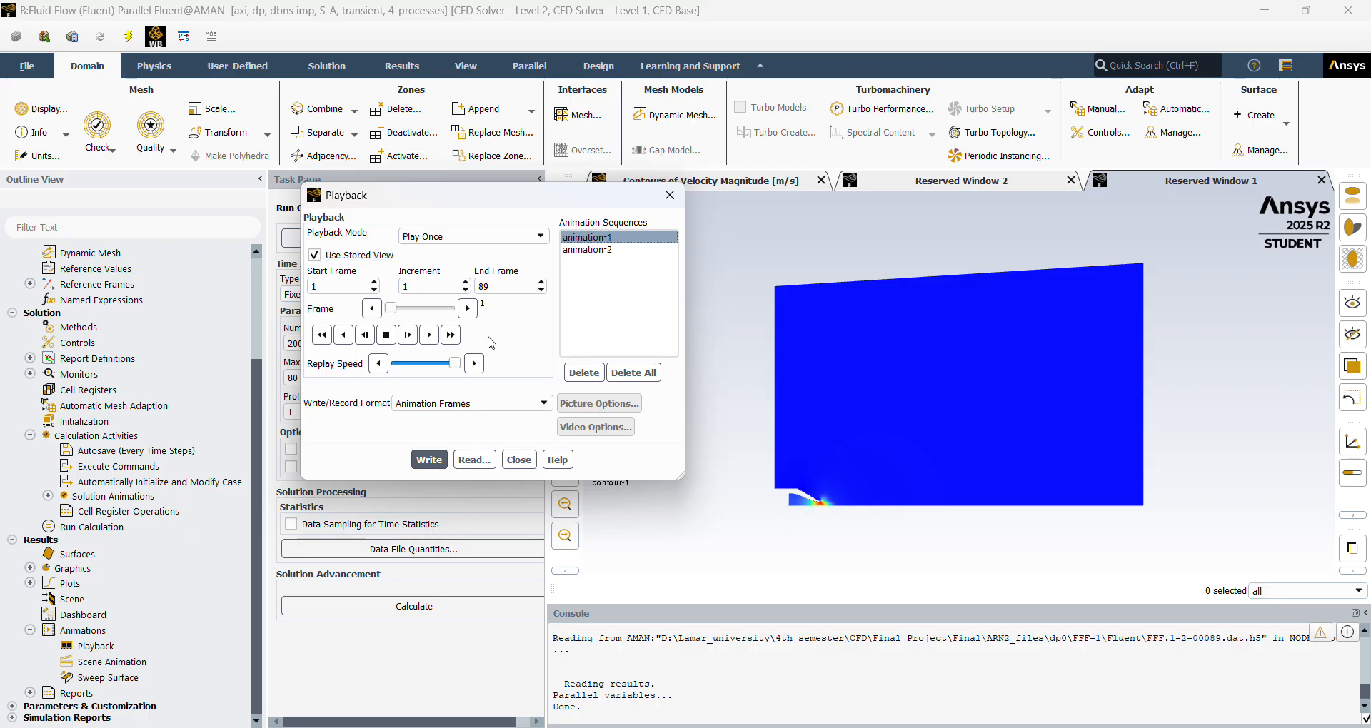
Turn off Use Stored View for the playback and frame the nozzle exit region more closely.
left_click(314, 255)
scroll(819, 535, "up", 3)
scroll(818, 529, "up", 2)
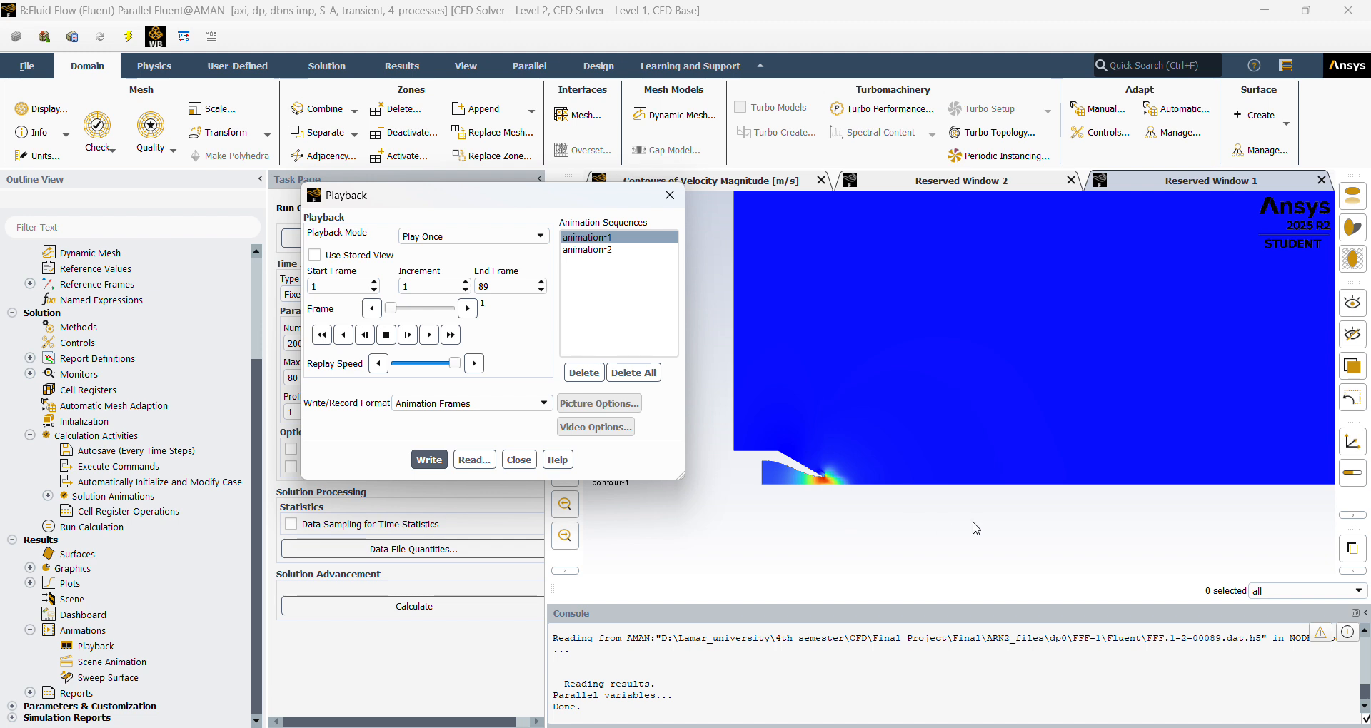
scroll(973, 522, "down", 1)
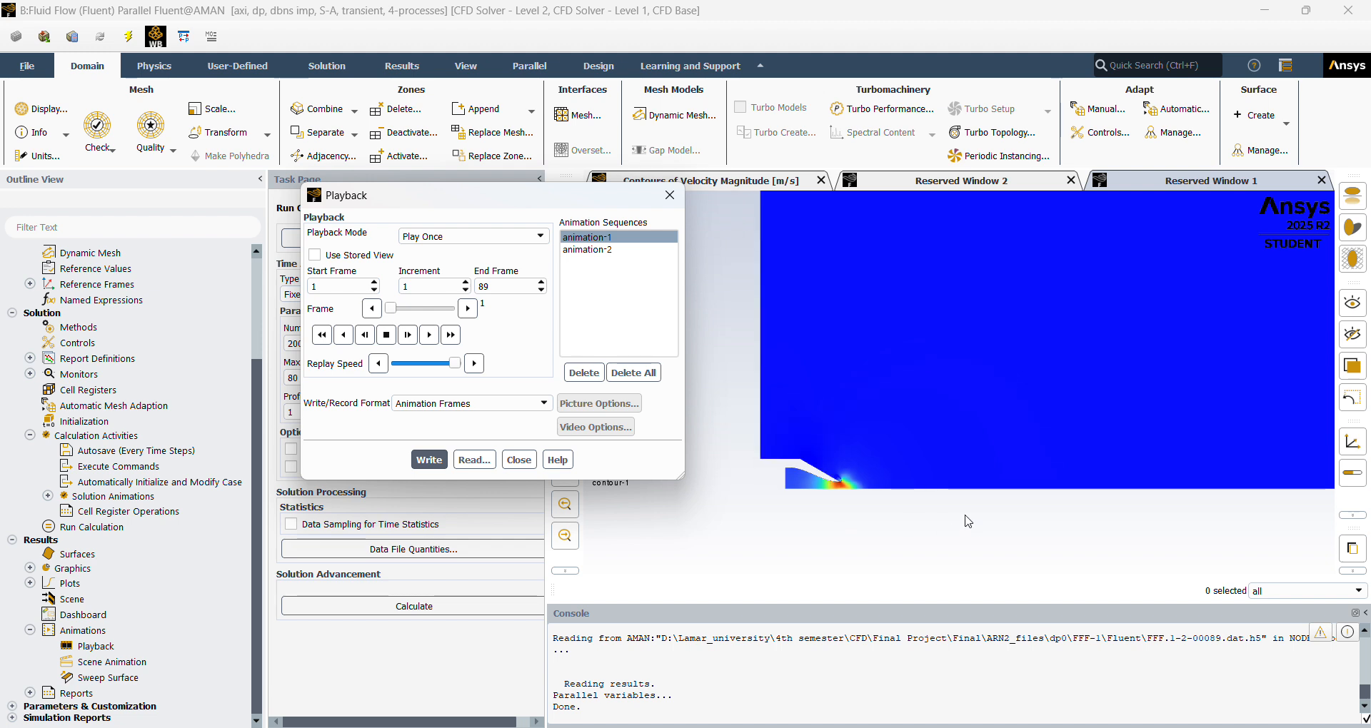
Set the playback's write format to Video File for exporting the animation-1 sequence.
left_click(543, 404)
left_click(519, 442)
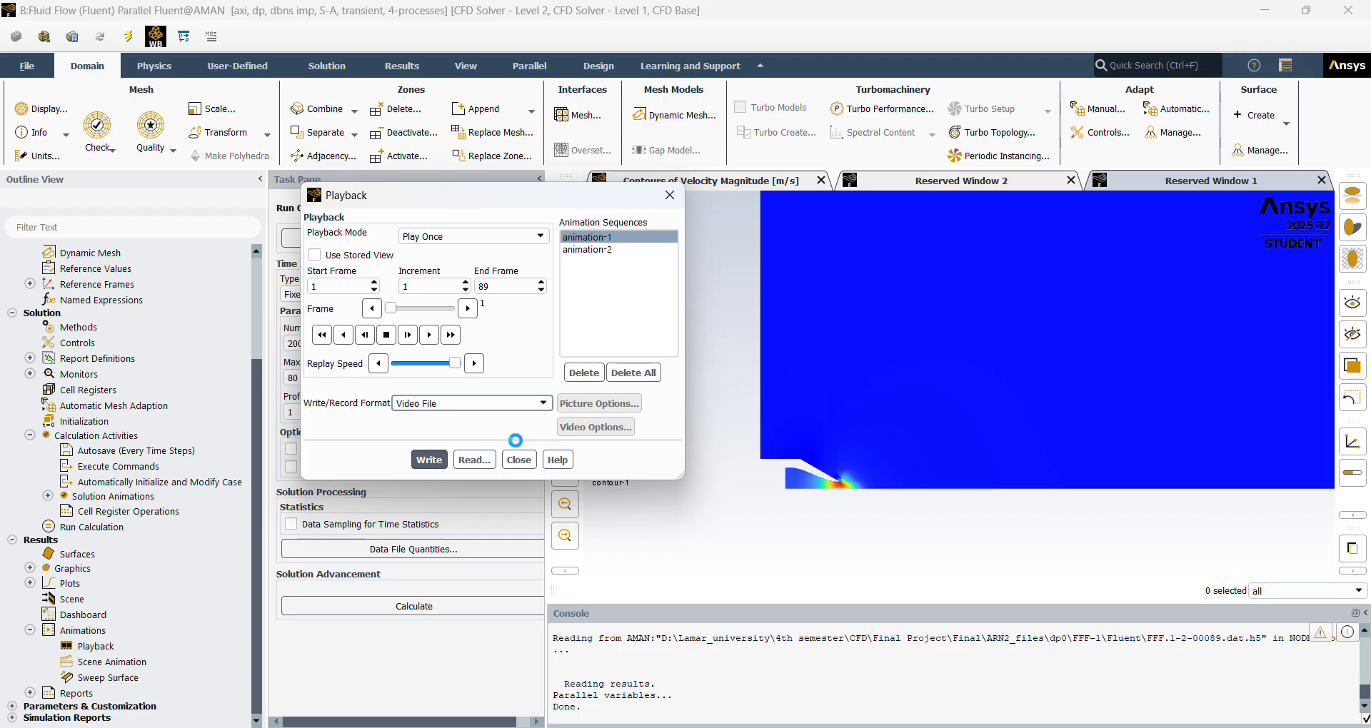
left_click(429, 460)
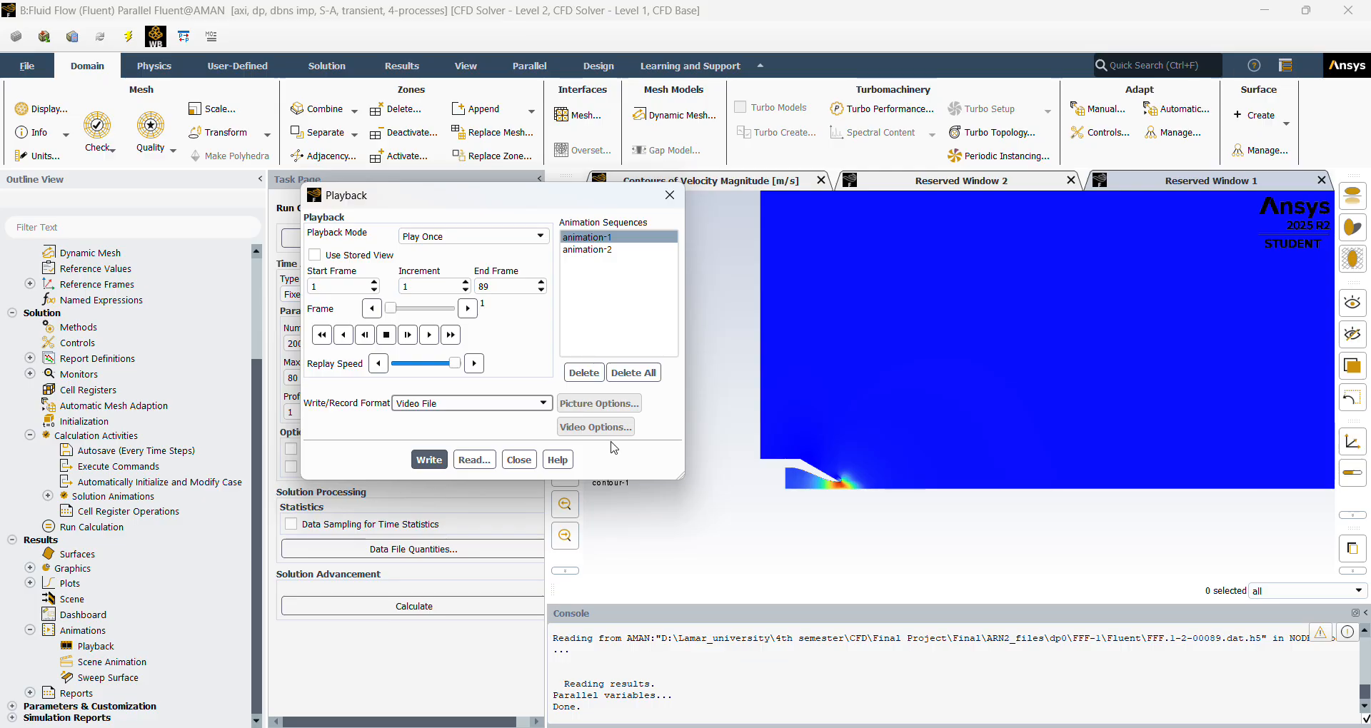
Display the animation-2 sequence framed closer on the nozzle and close the animation playback settings.
left_click(632, 250)
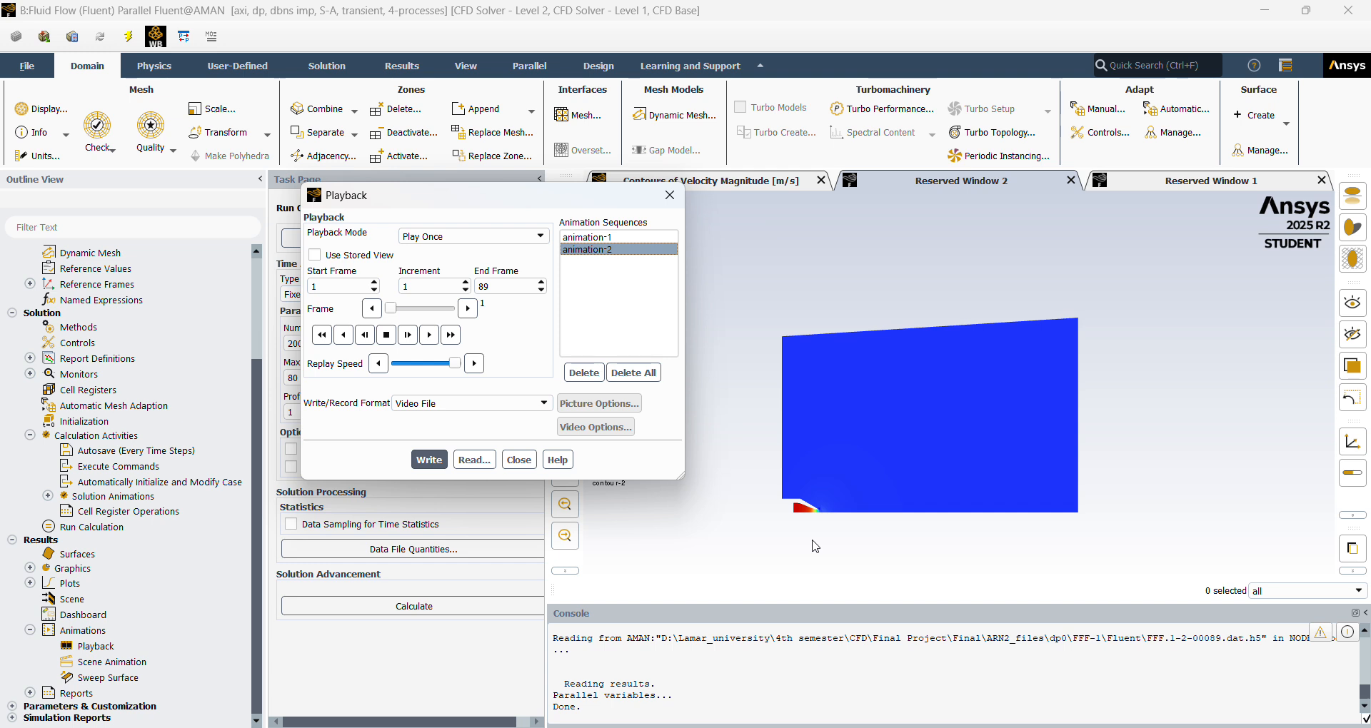
scroll(816, 547, "up", 3)
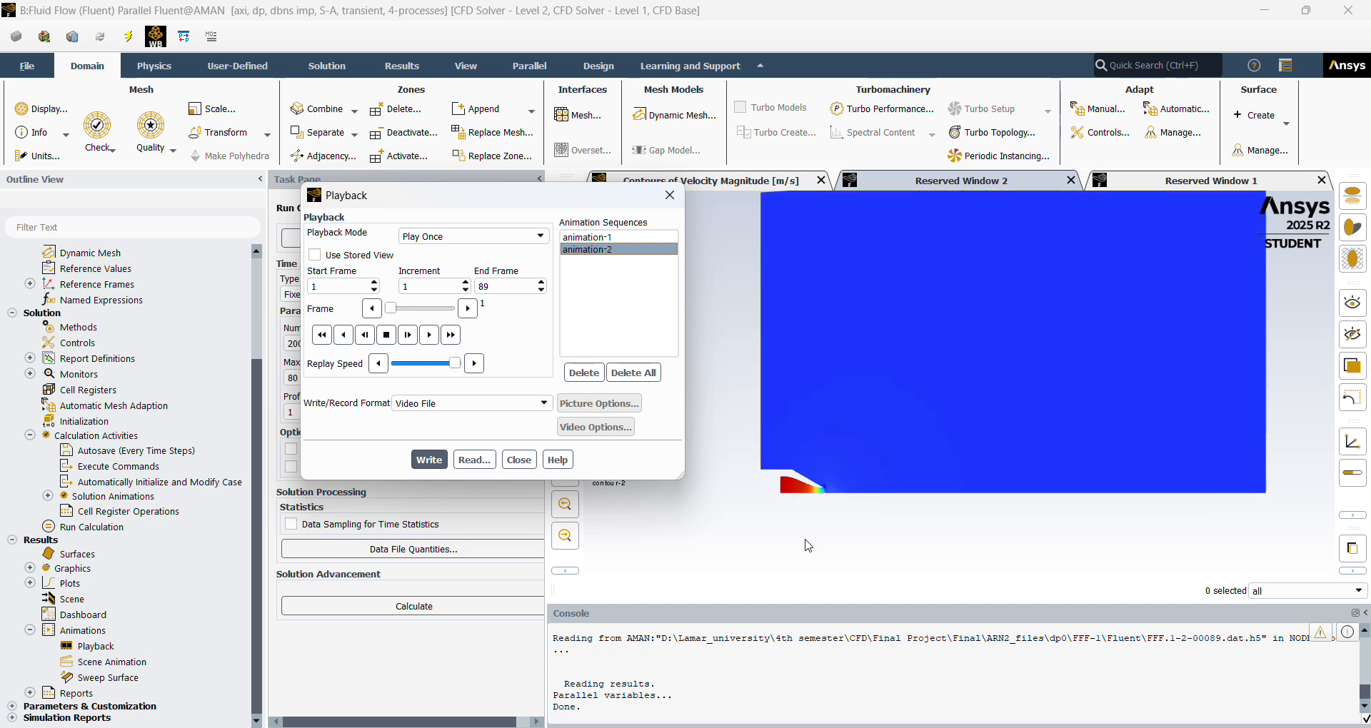
left_click(519, 460)
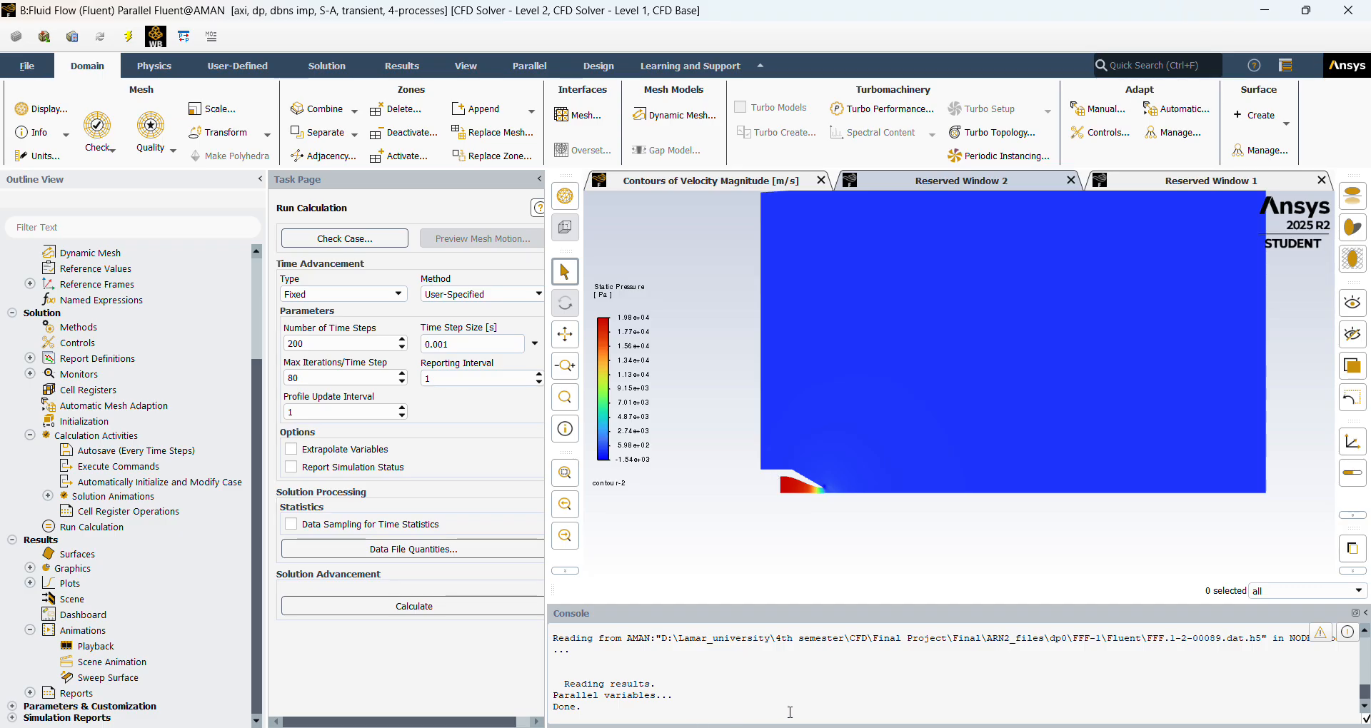
Switch to File Explorer and open the project's ARN2_files > dp0 > FFF-1 > Fluent folder.
mouse_move(668, 727)
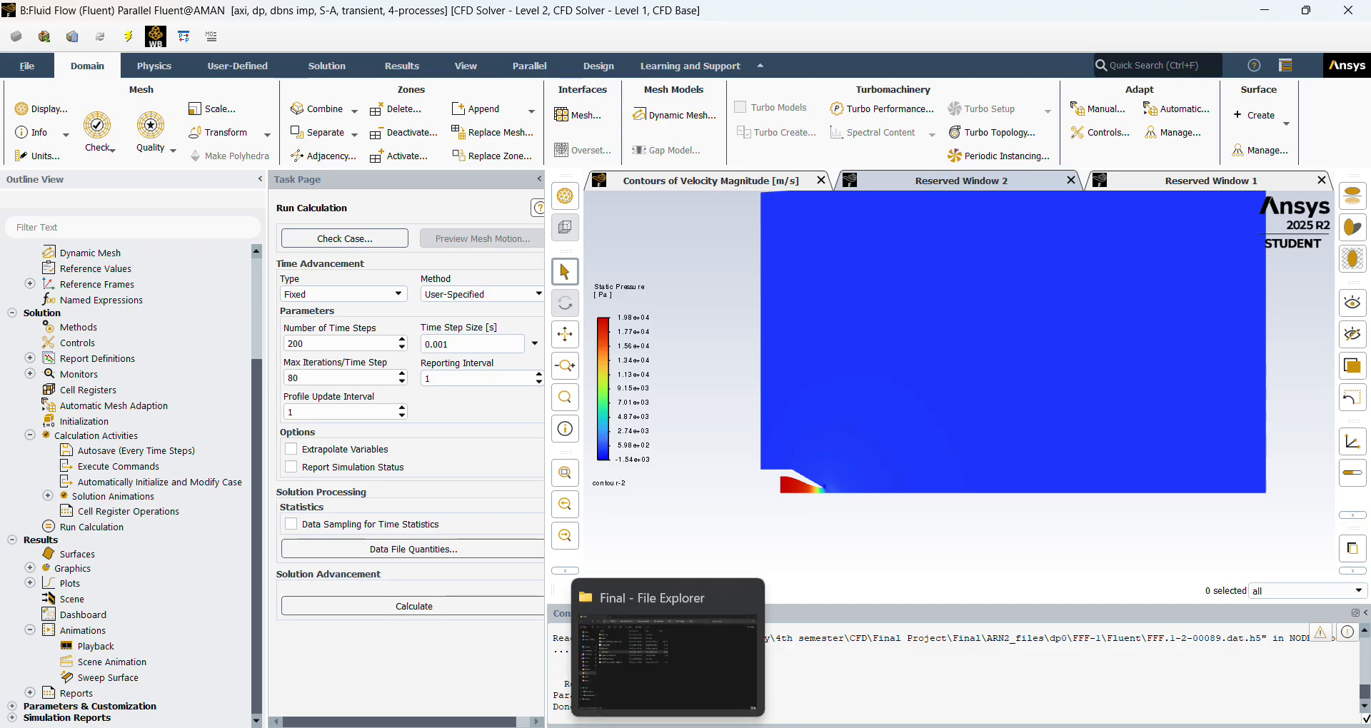
left_click(668, 661)
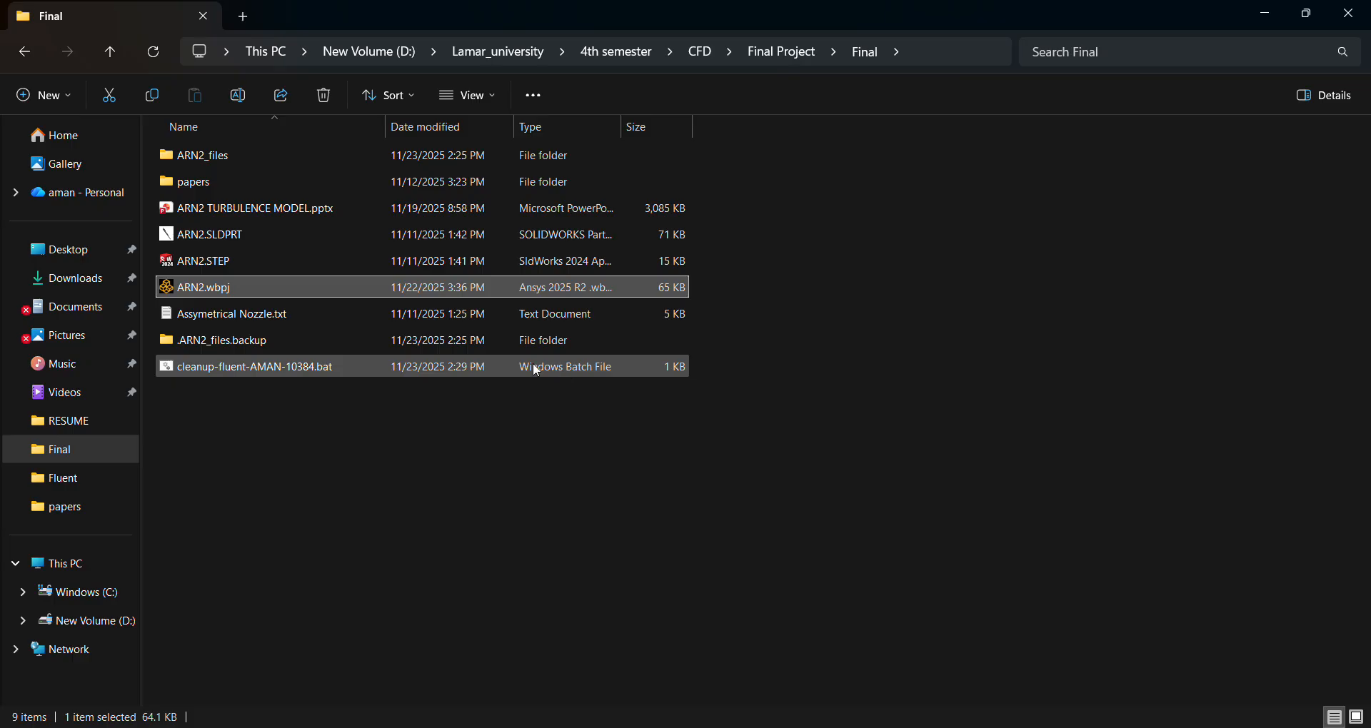
double_click(361, 160)
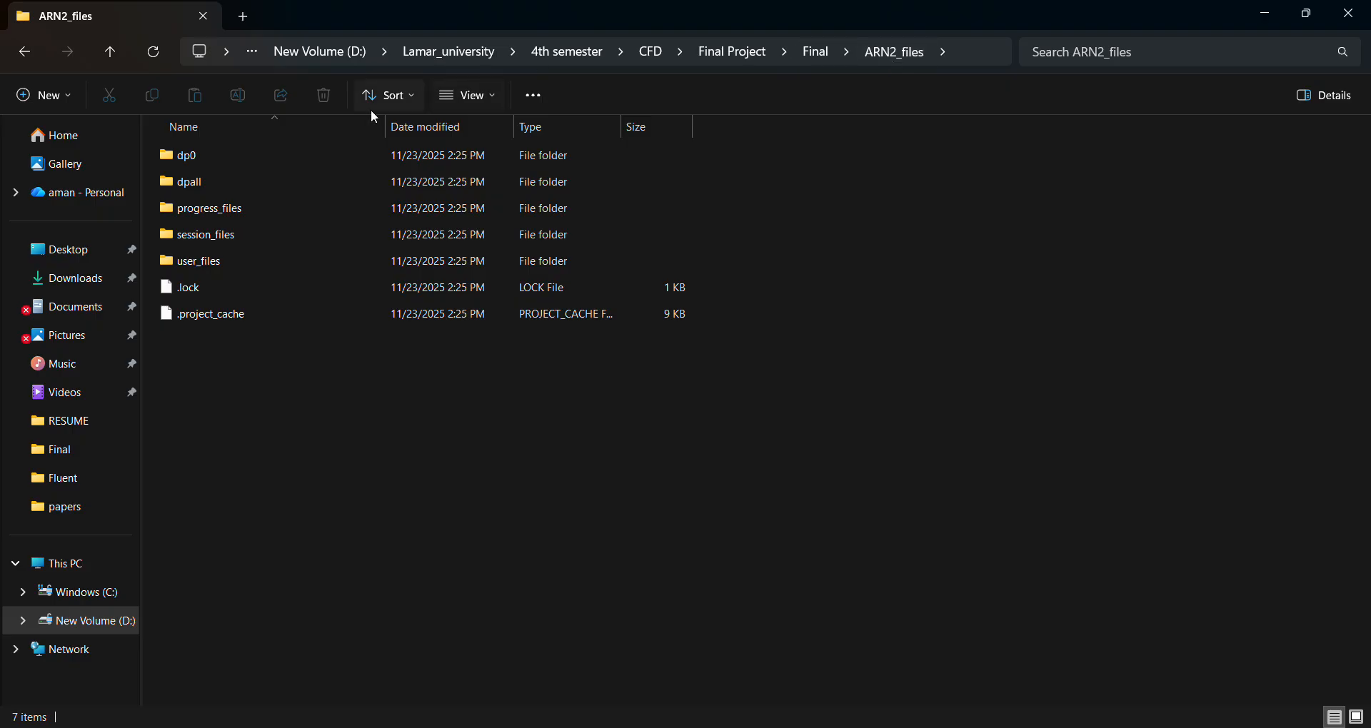
double_click(318, 161)
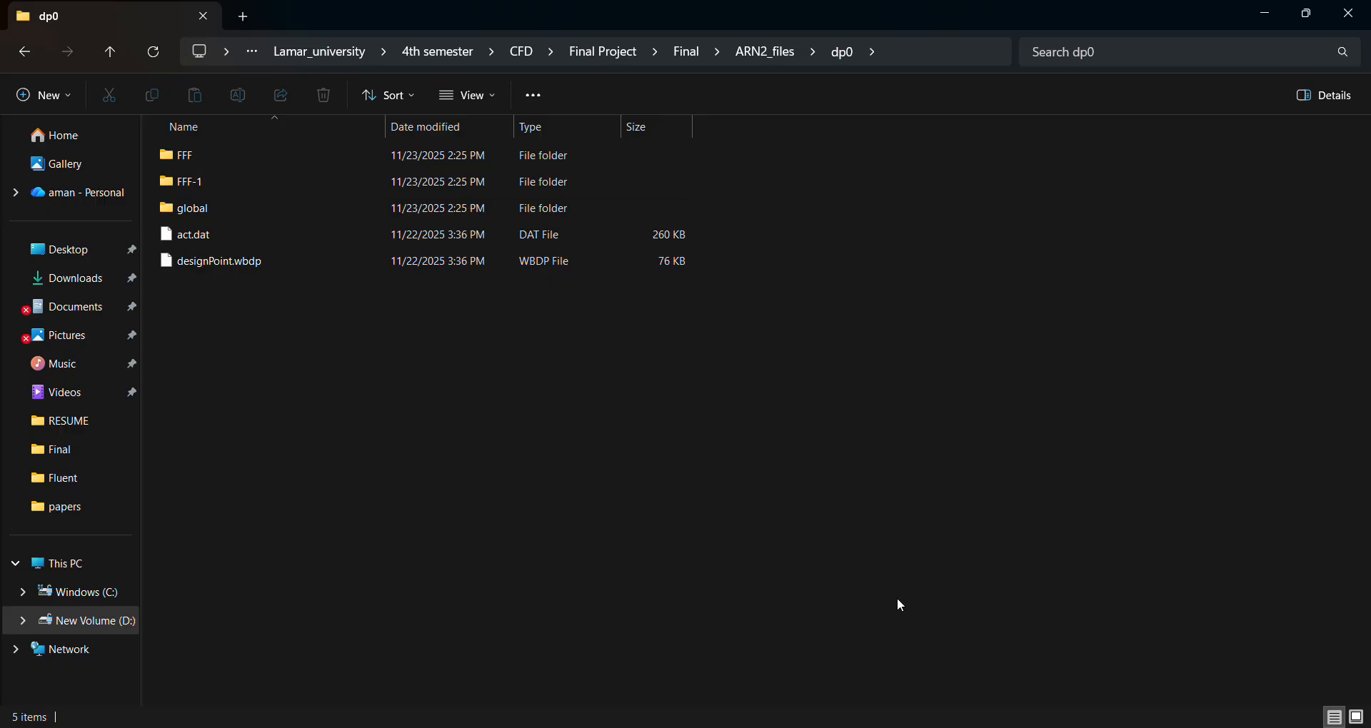
key("alt+Tab")
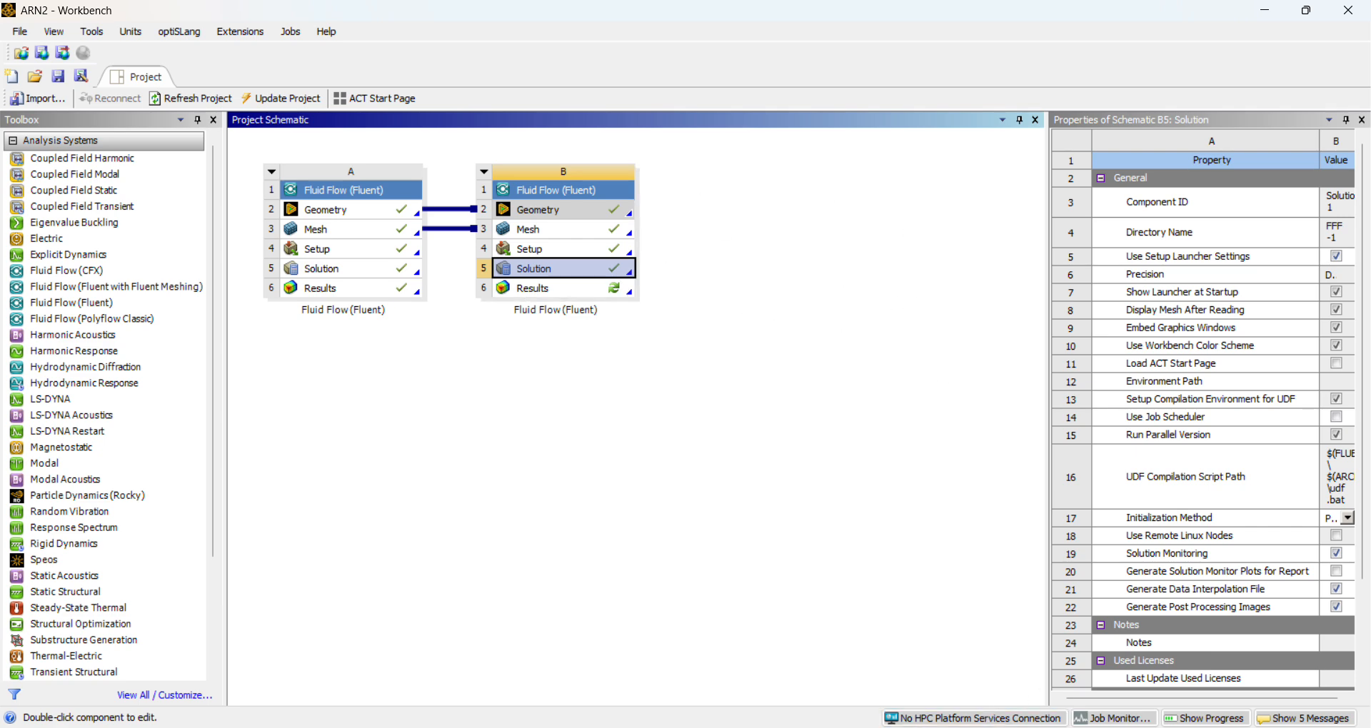
left_click(981, 727)
double_click(322, 180)
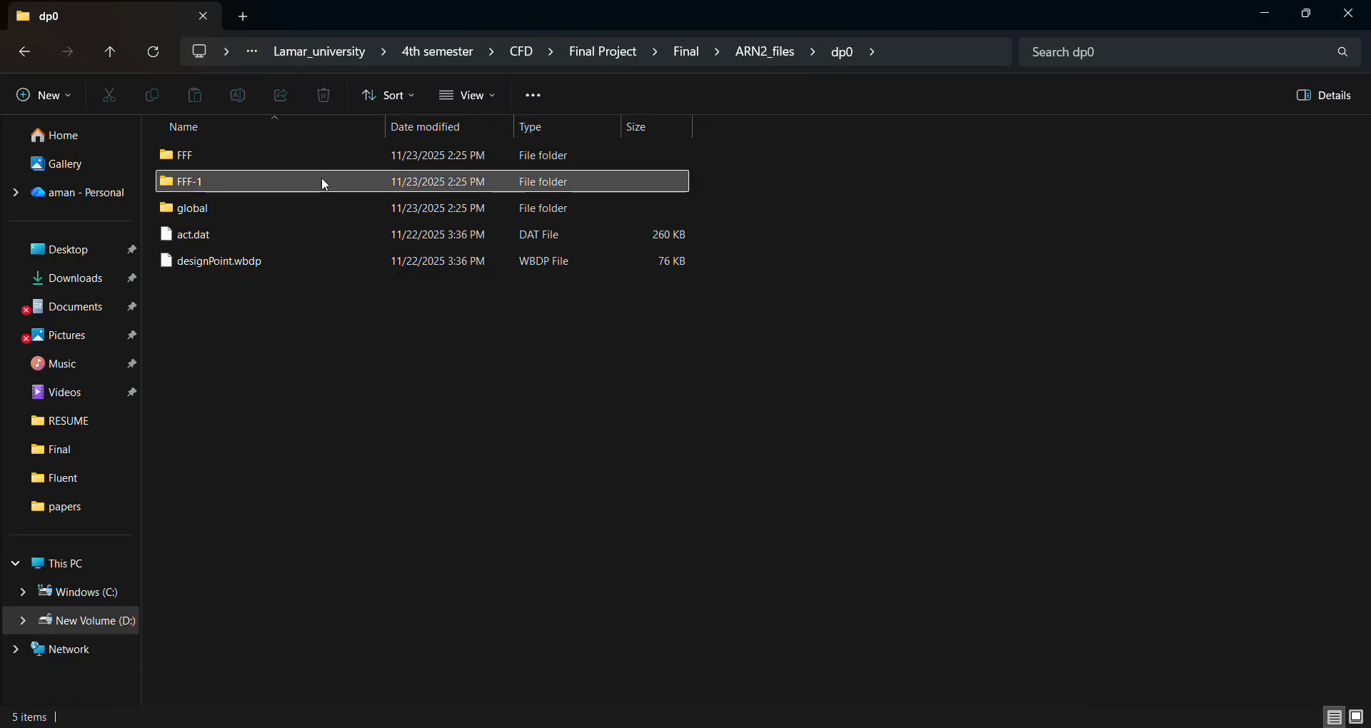
double_click(329, 153)
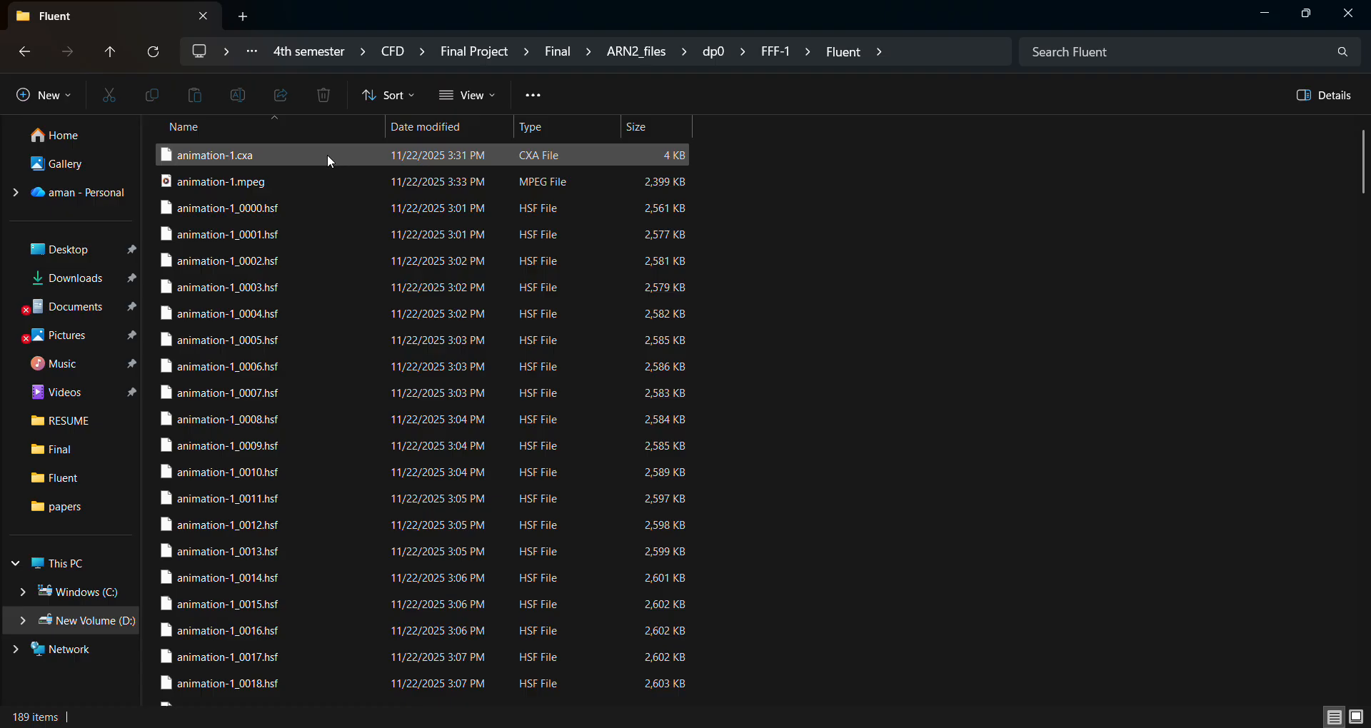
Find animation-1.mpeg in the Fluent folder and open it with VLC media player.
scroll(571, 392, "down", 7)
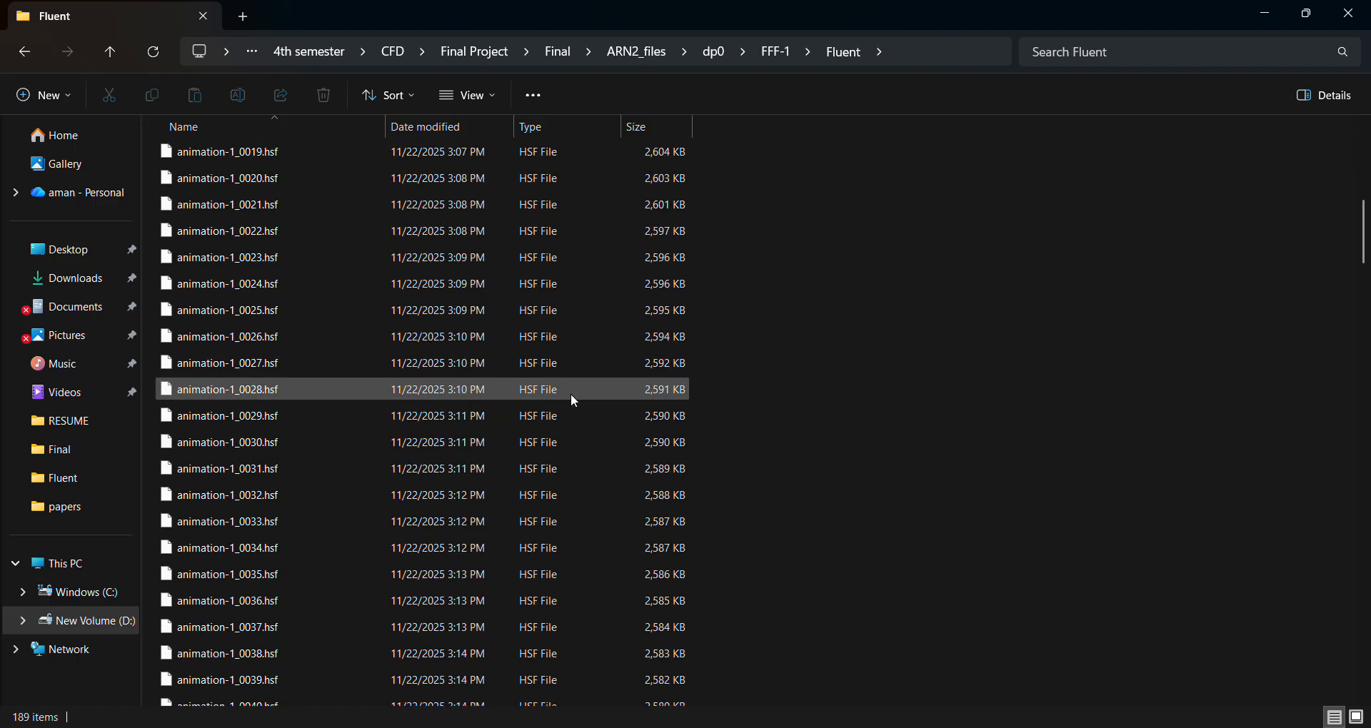
scroll(575, 402, "up", 7)
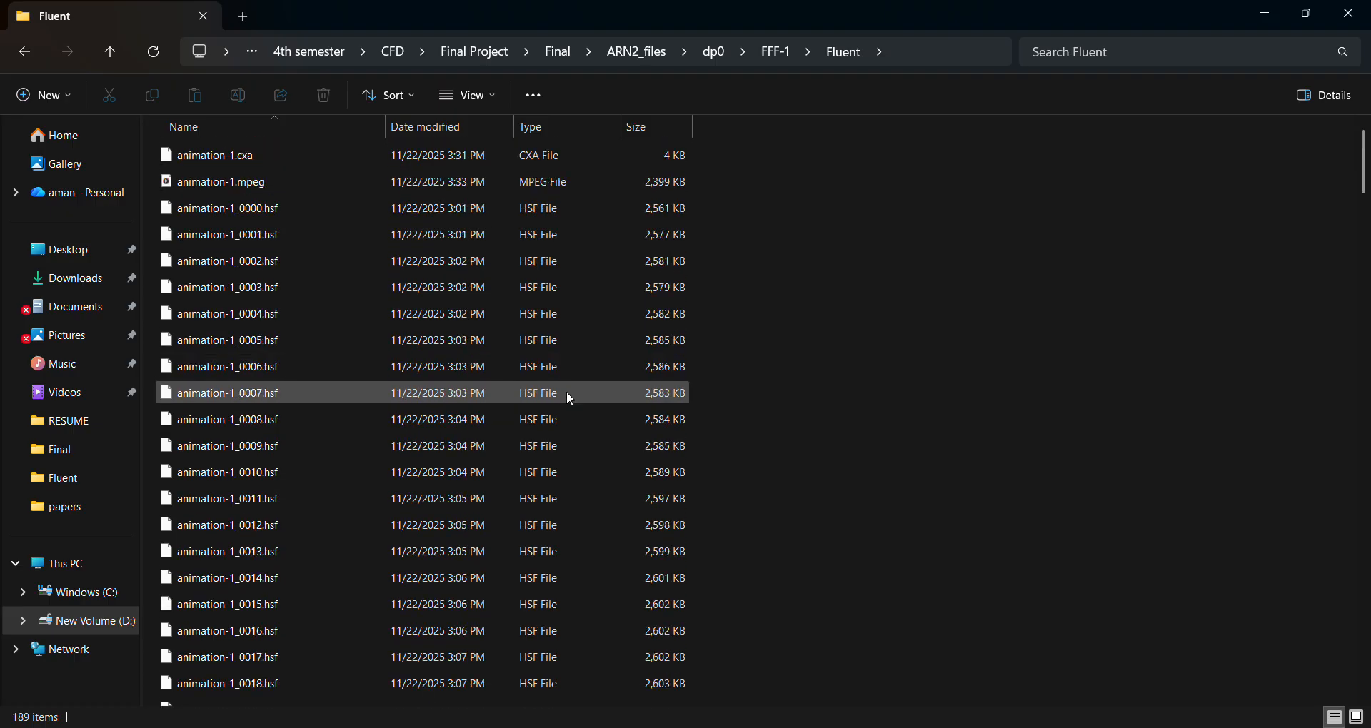
right_click(361, 178)
left_click(295, 180)
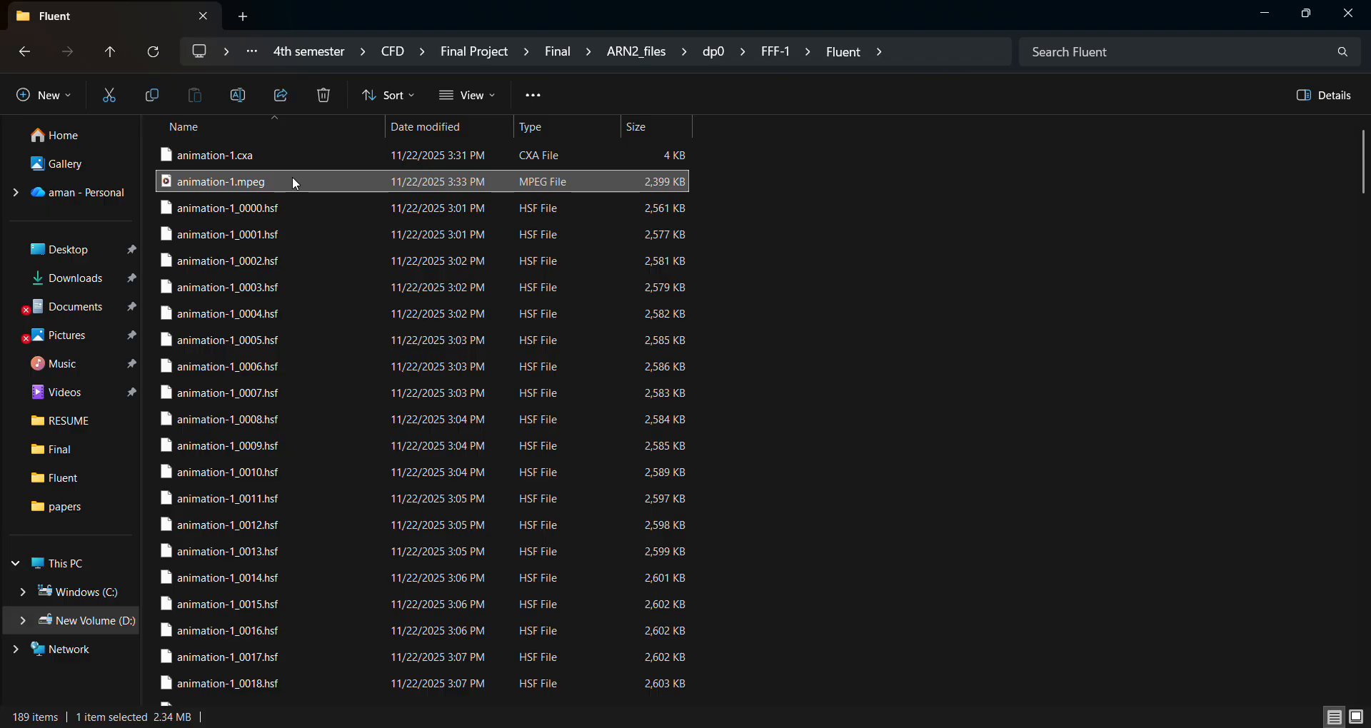
right_click(292, 179)
mouse_move(557, 280)
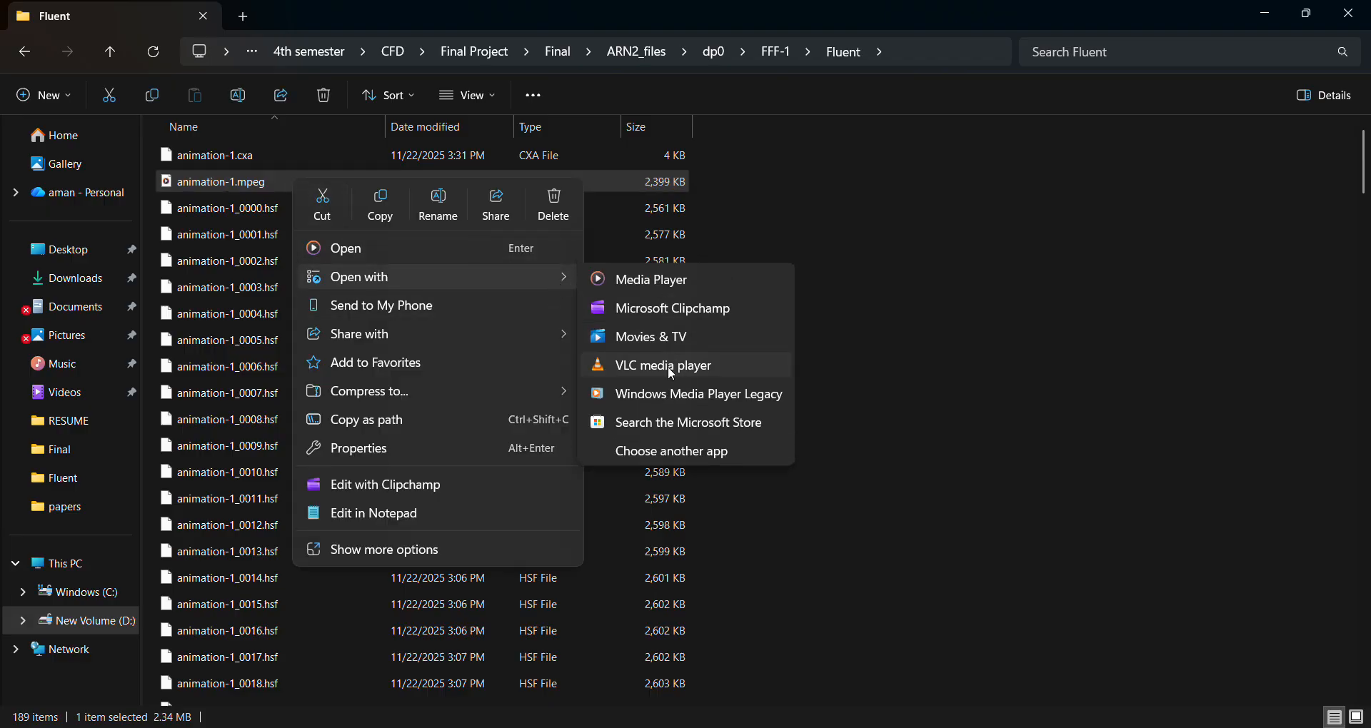
left_click(671, 372)
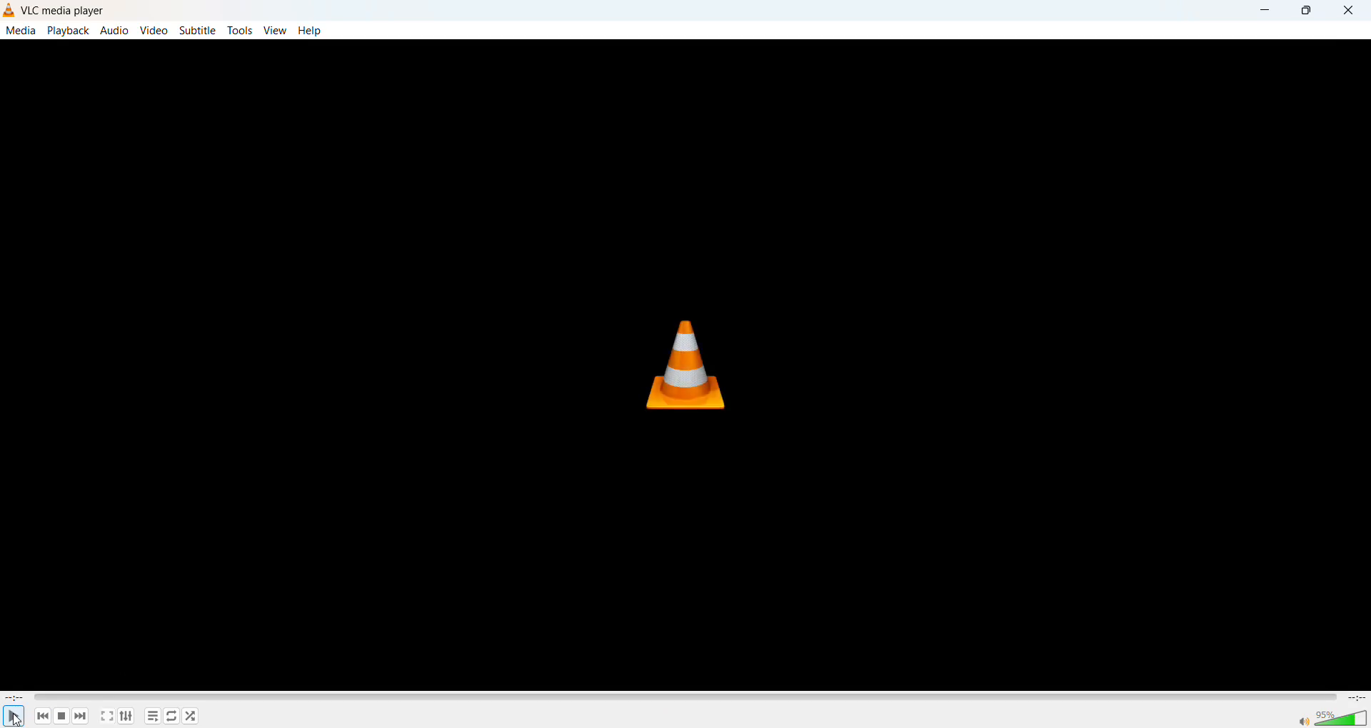
Play the animation-1.mpeg velocity video, pausing it partway and resuming to the end, and close VLC.
left_click(14, 718)
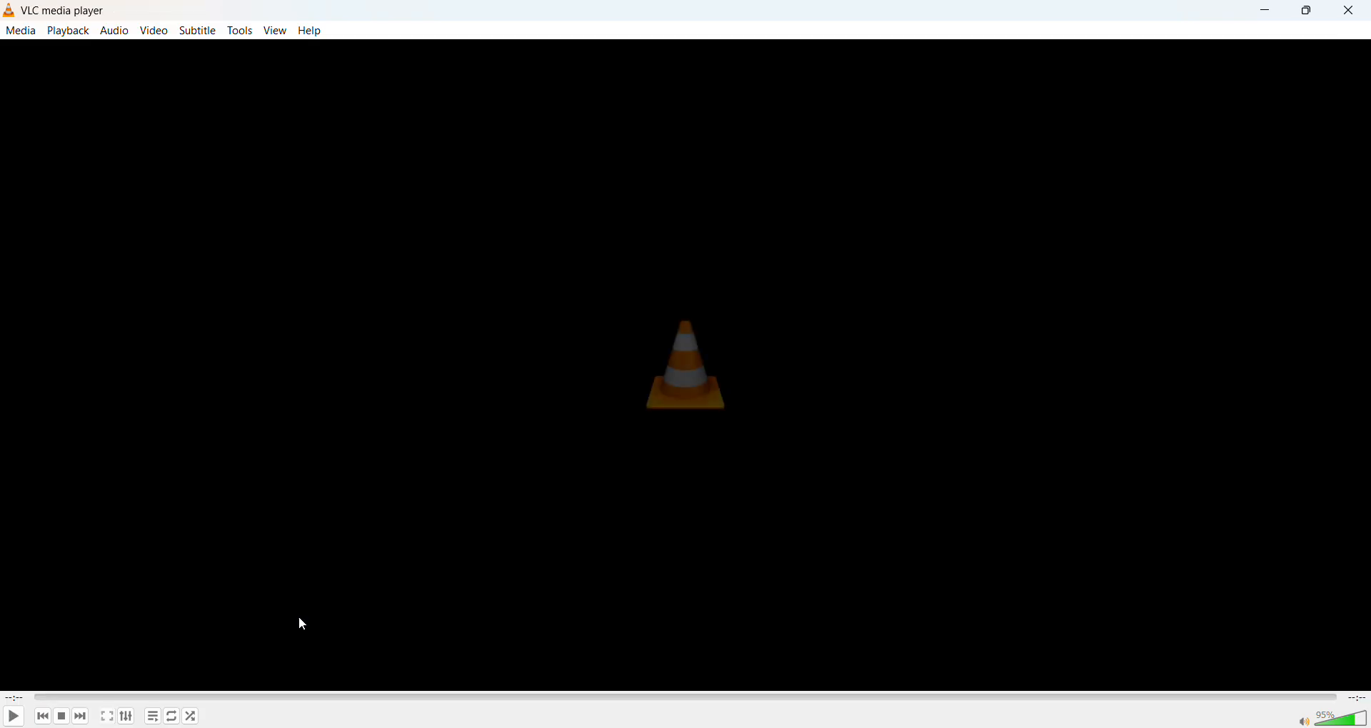
left_click(13, 717)
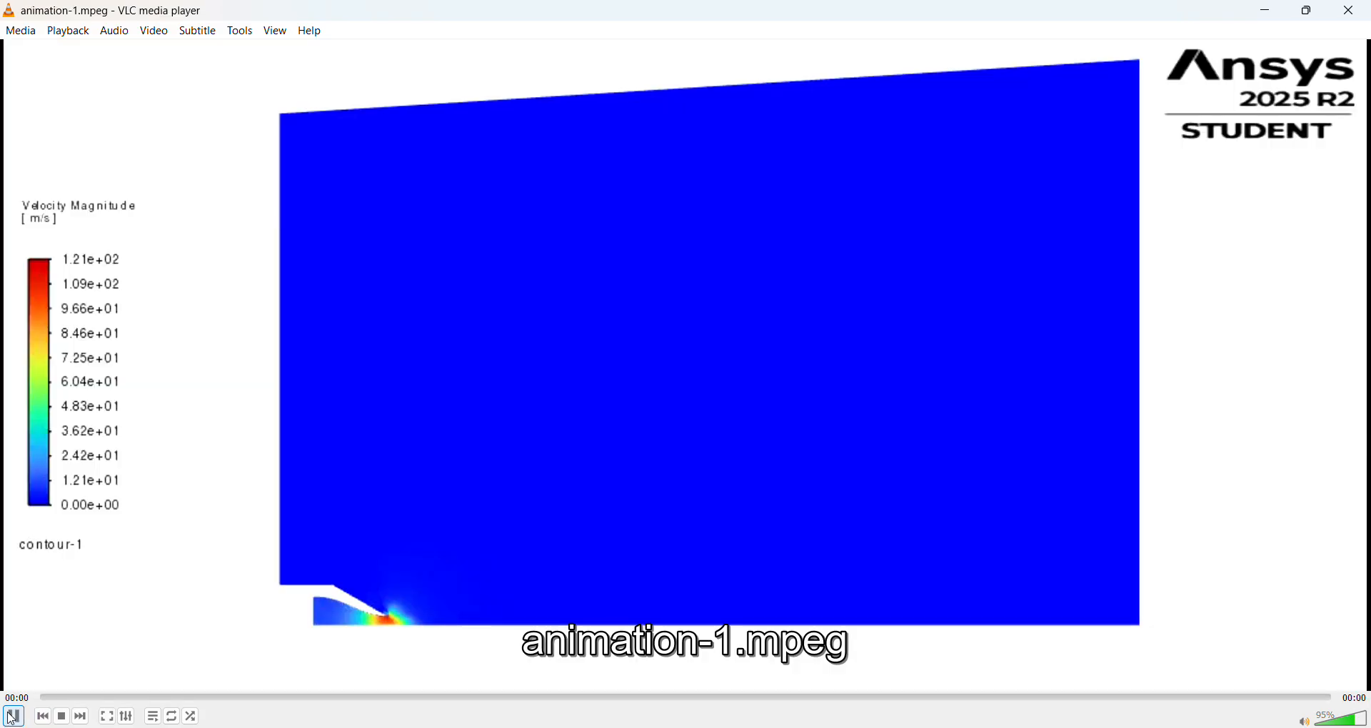
left_click(13, 717)
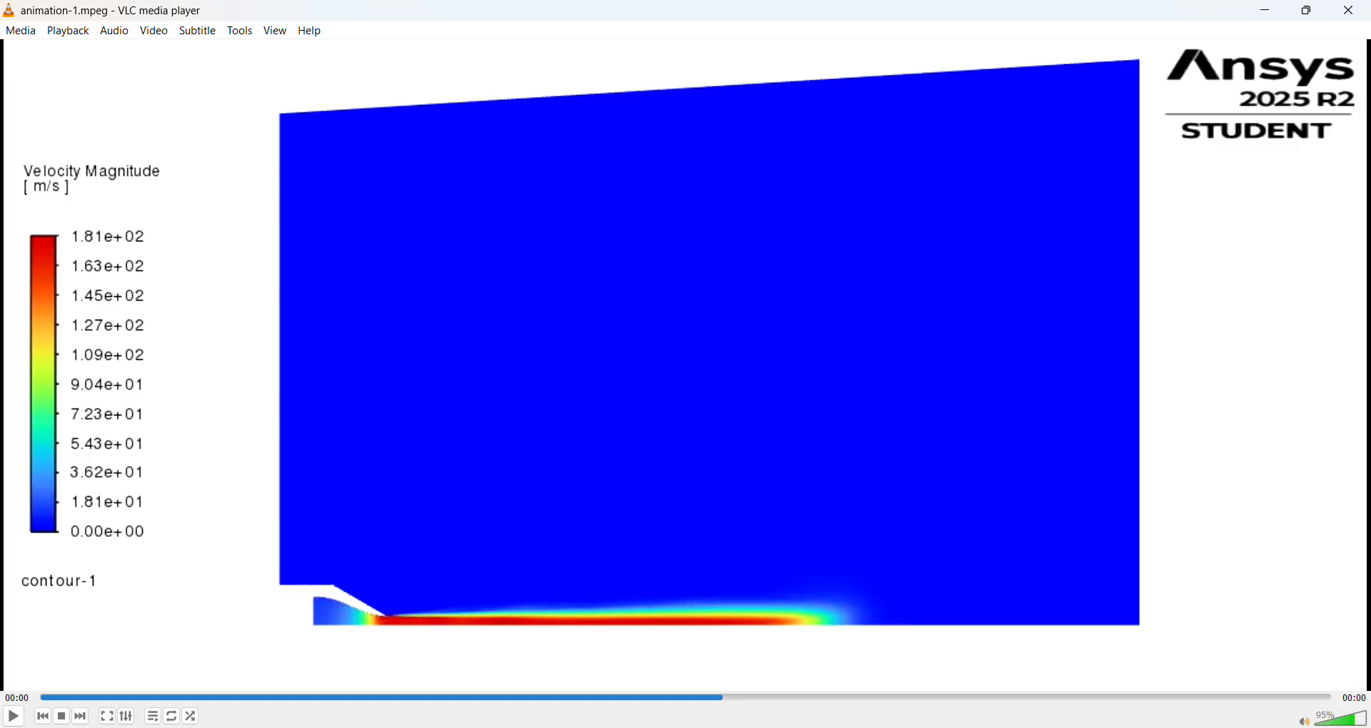
left_click(13, 718)
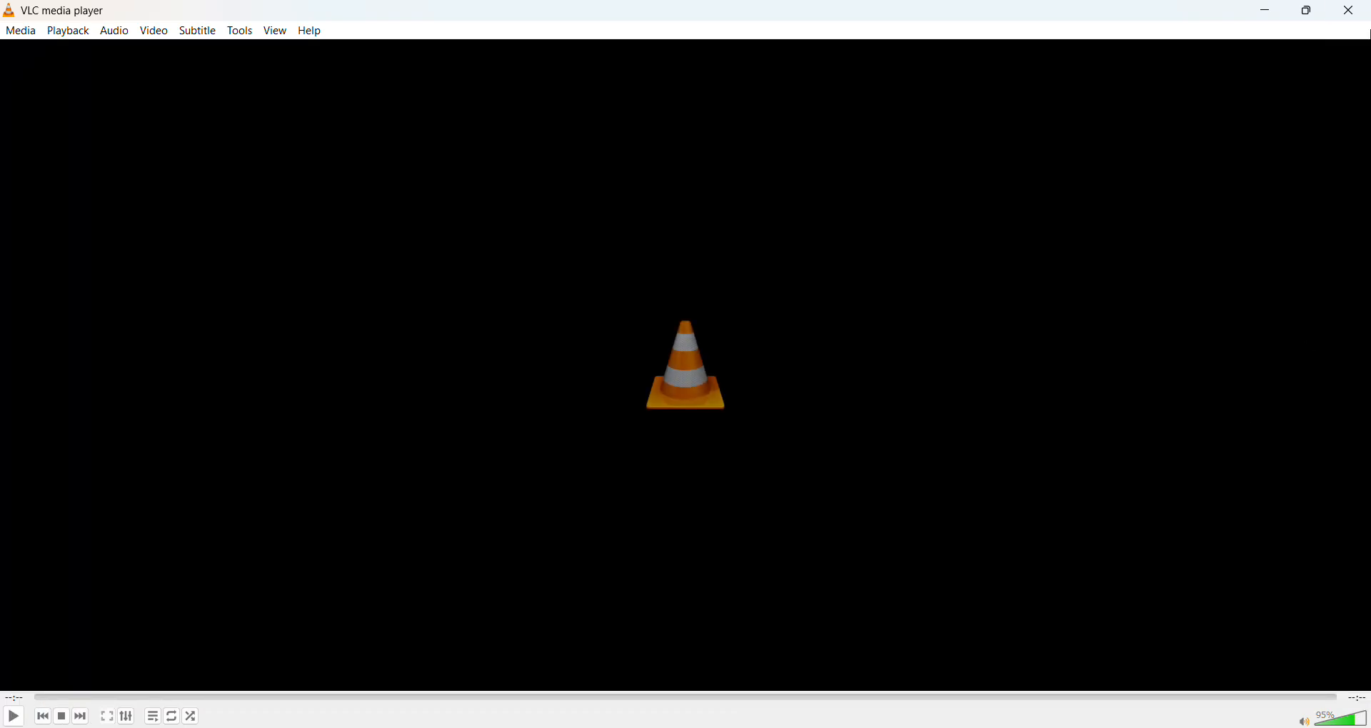
left_click(1350, 10)
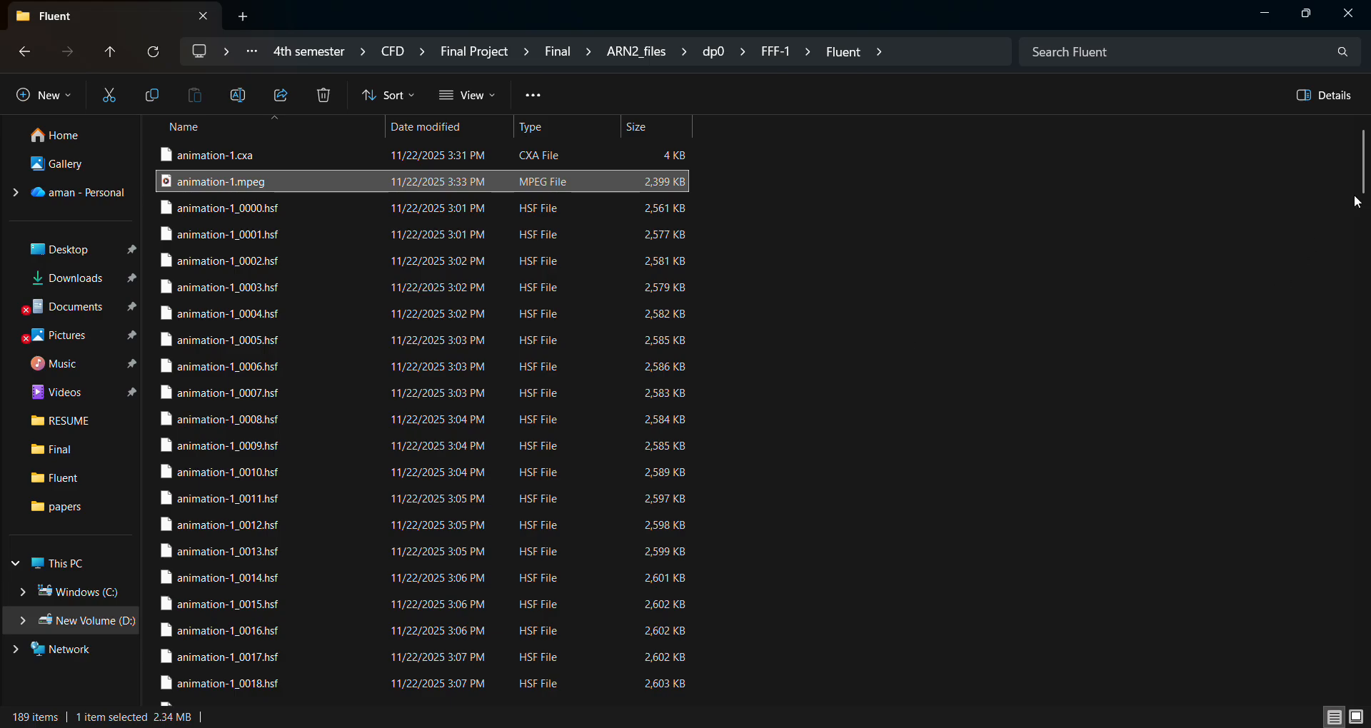
Locate animation-2.mpeg further down the Fluent folder, view it with VLC media player, and close the player.
scroll(1366, 195, "down", 1)
left_click_drag(1362, 189, 1359, 412)
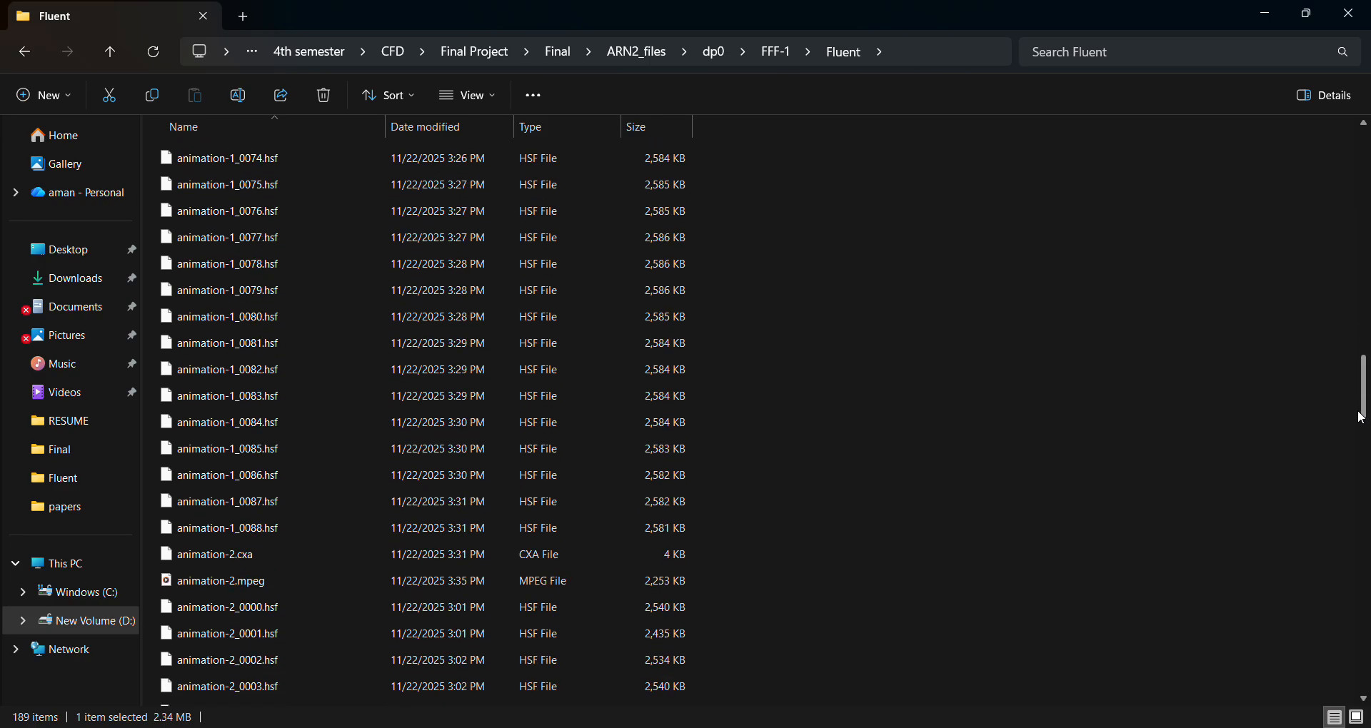
right_click(378, 577)
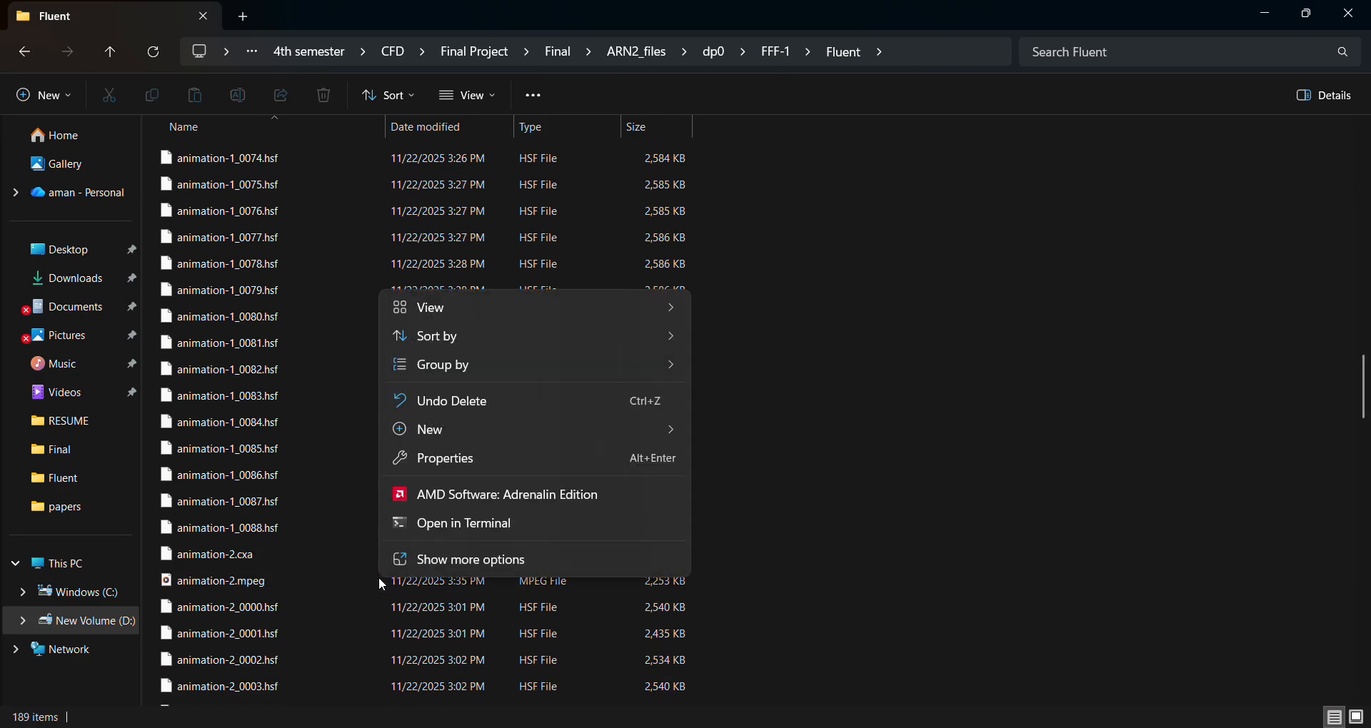
left_click(325, 585)
right_click(325, 588)
mouse_move(484, 299)
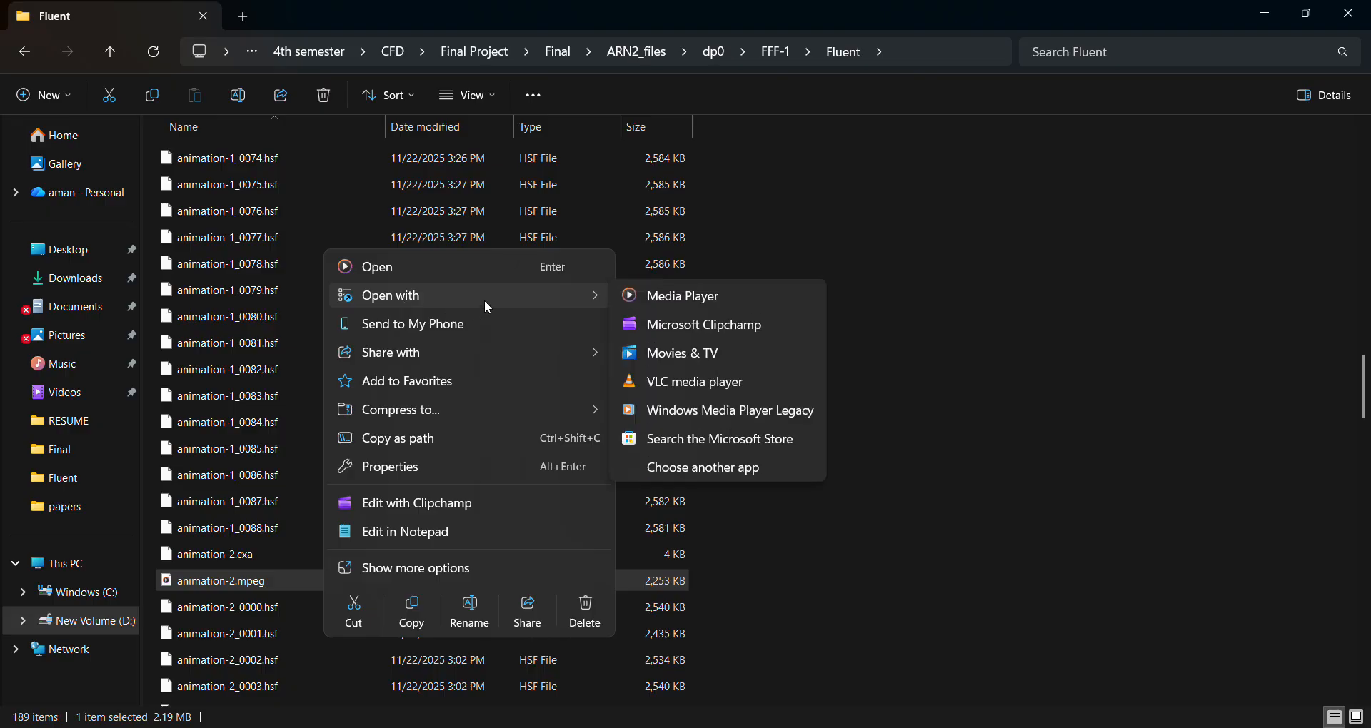
left_click(685, 385)
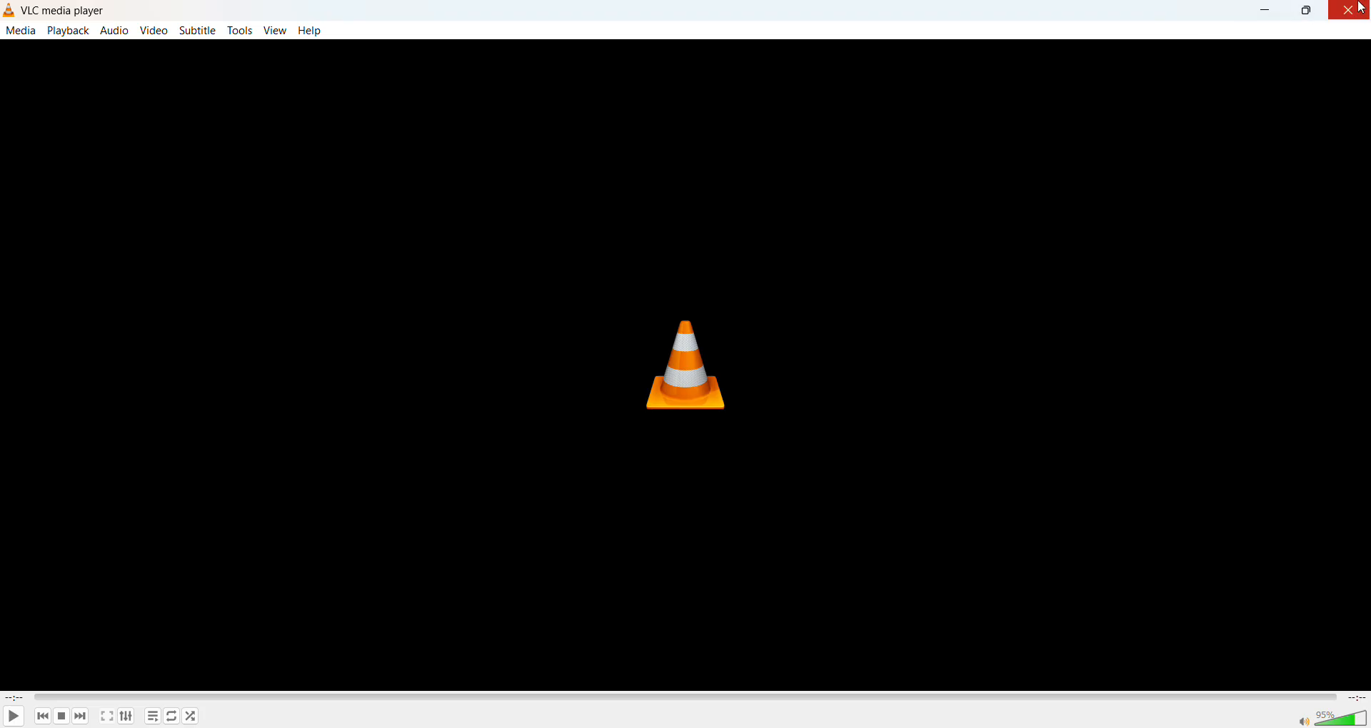
left_click(1359, 9)
scroll(764, 511, "up", 6)
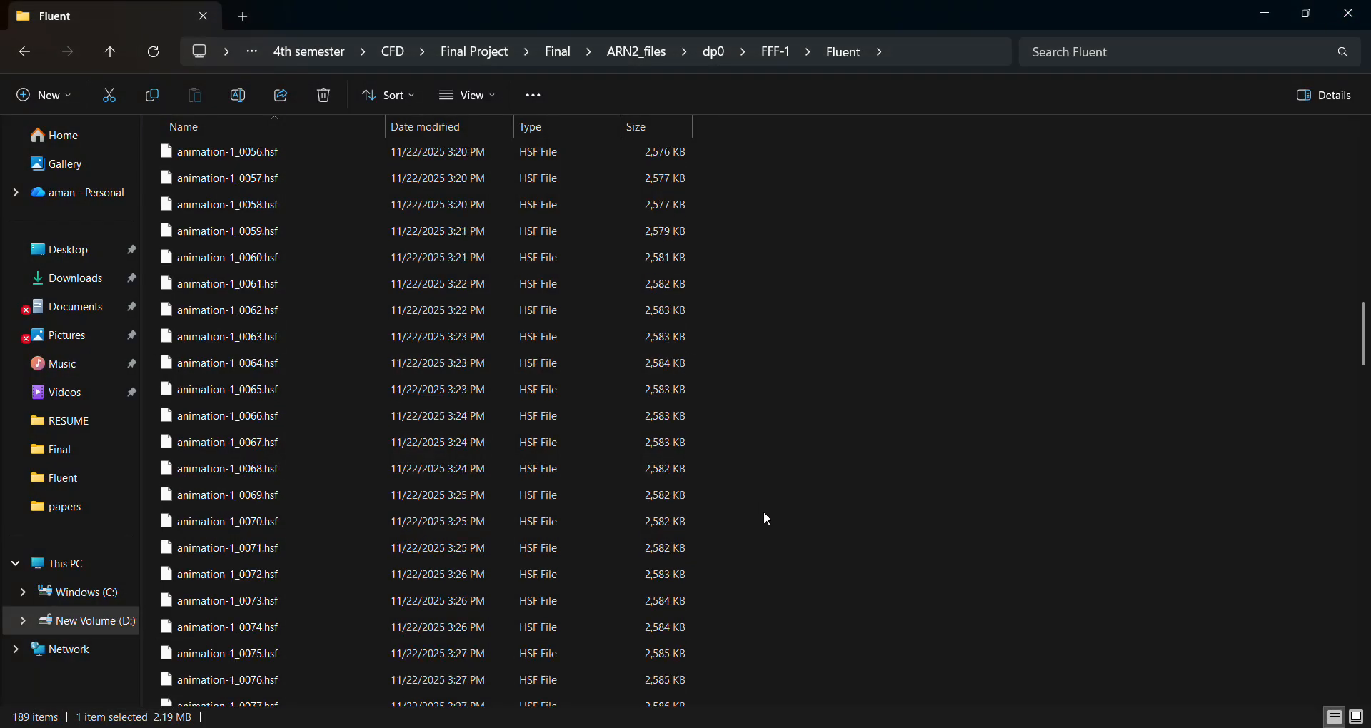
Switch to the ARN2 turbulence model presentation in PowerPoint and review the slides from Geometry and Dimensions through Mesh Setup Procedures.
key("alt+Tab")
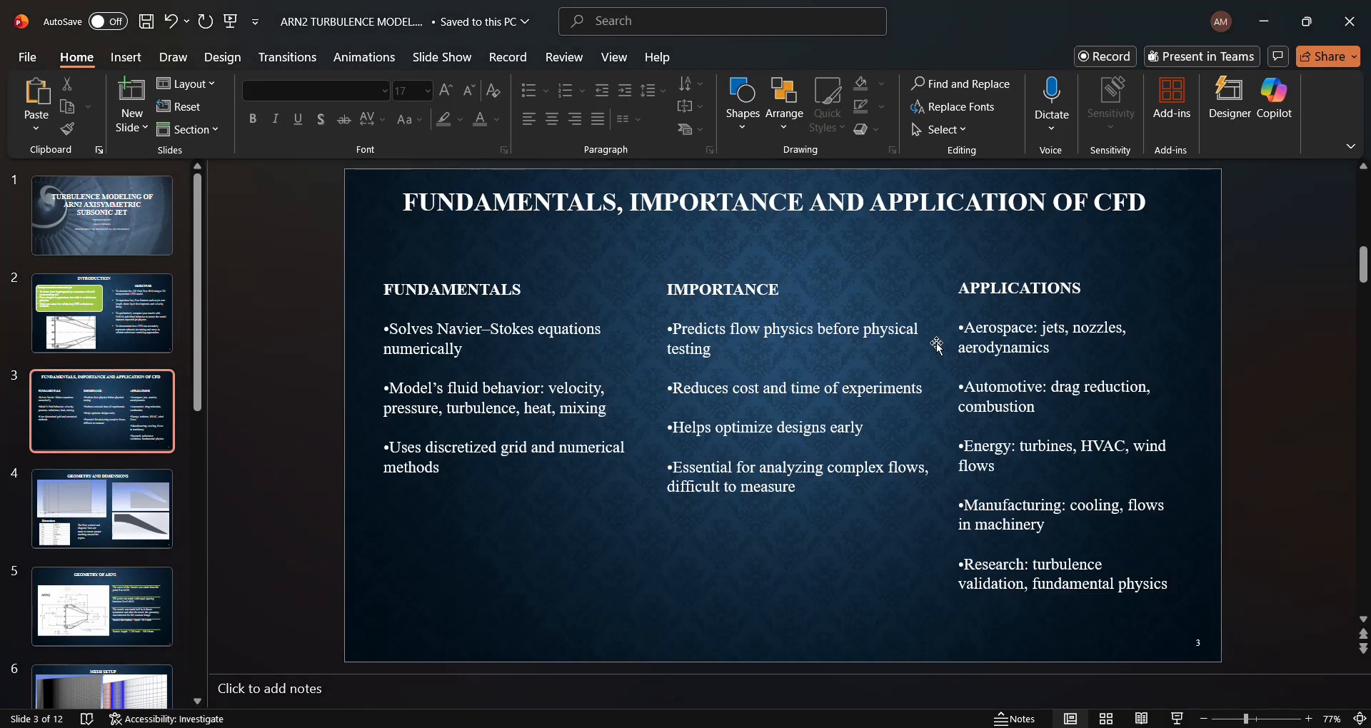
scroll(937, 347, "down", 1)
scroll(938, 346, "down", 1)
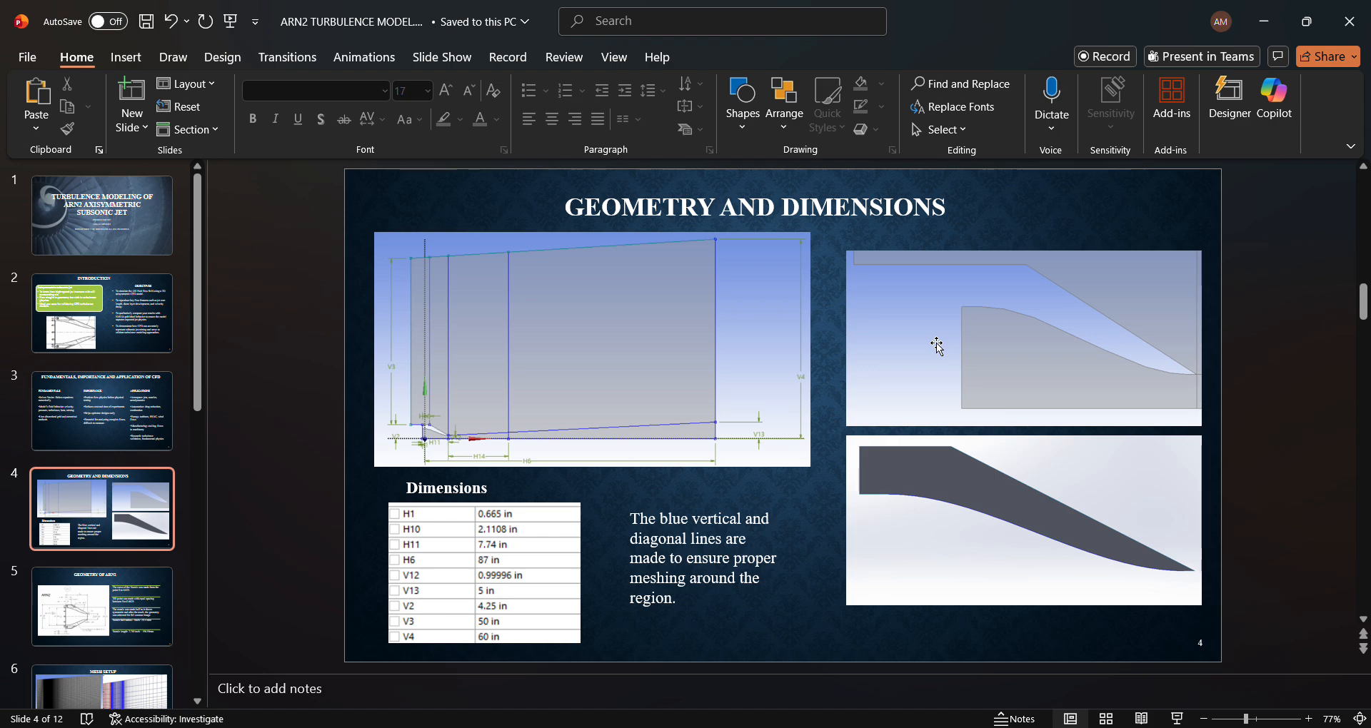
scroll(937, 346, "down", 2)
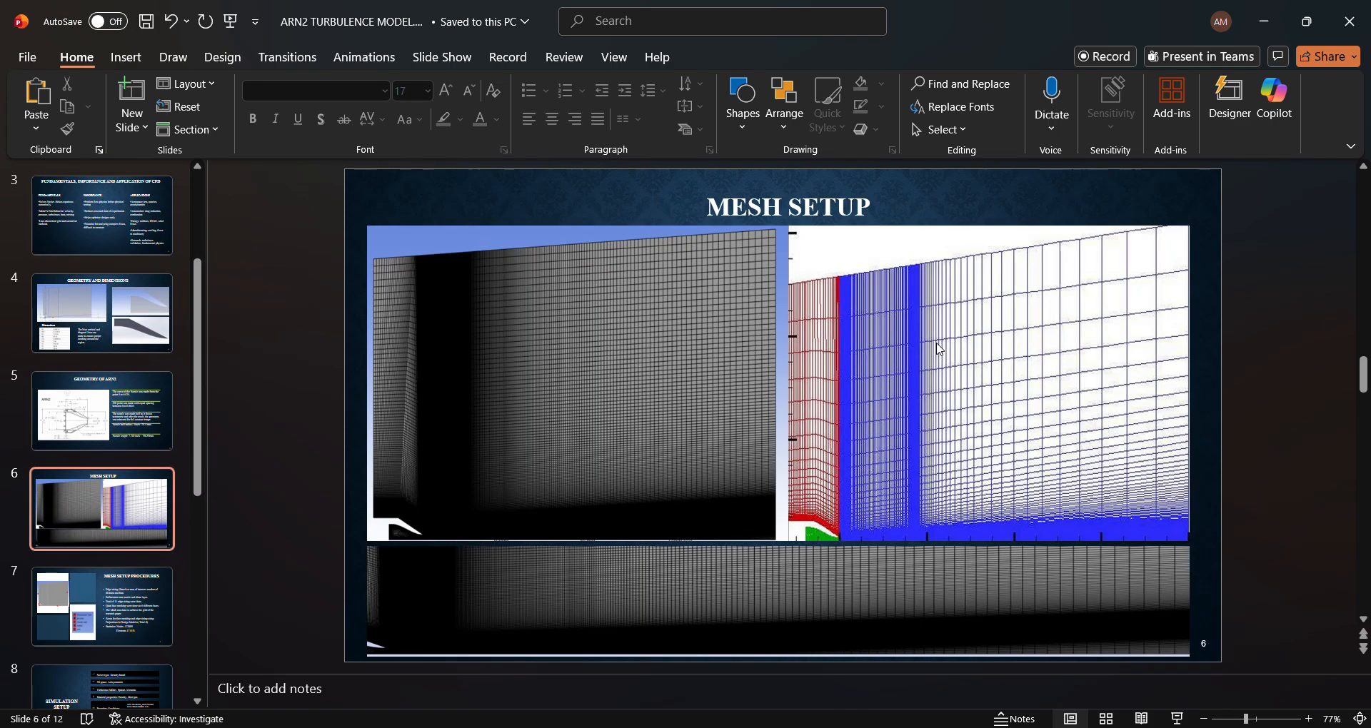
scroll(937, 346, "down", 1)
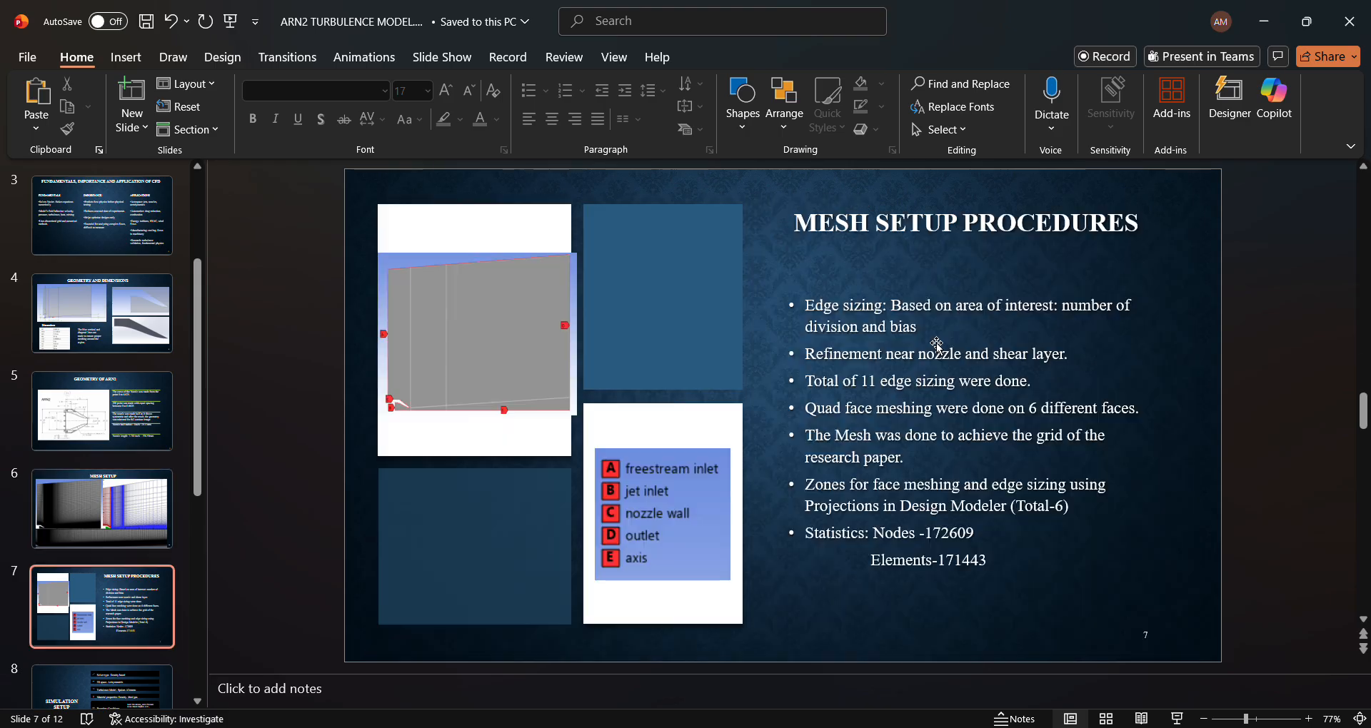